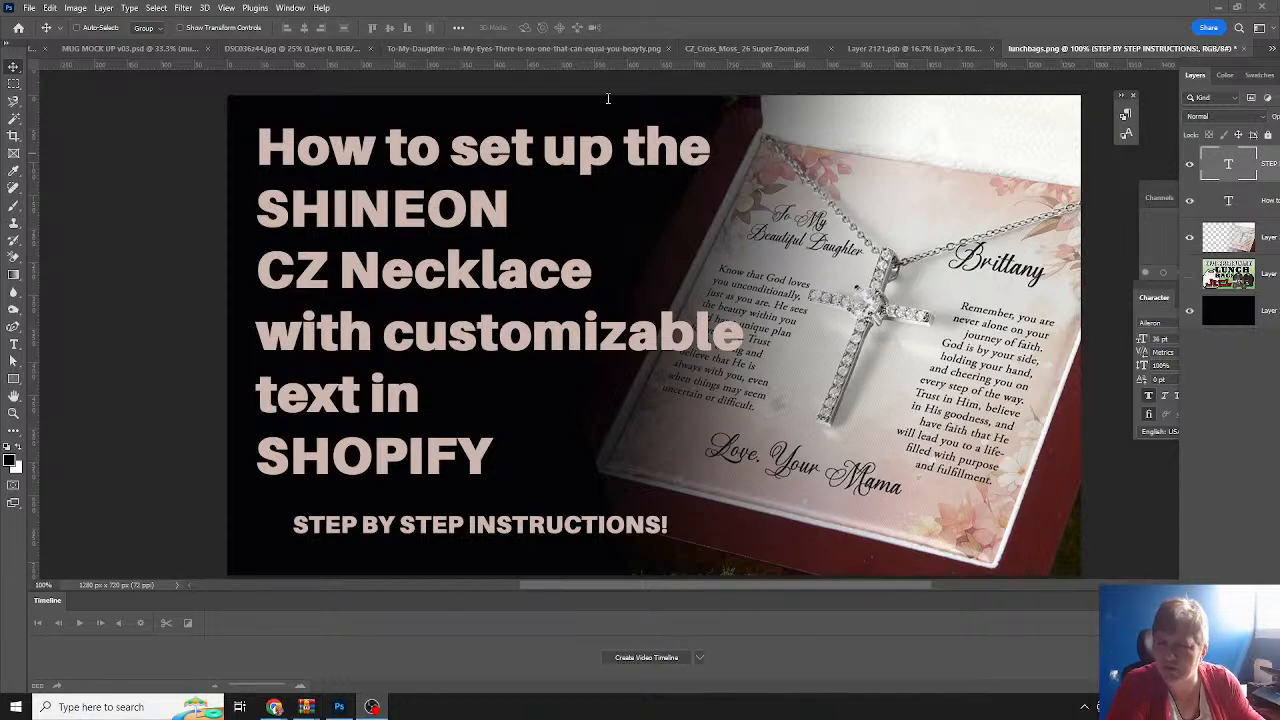
# Open the To-My-Daughter design and compare its text placement with the Layer 3 copy template overlay, leaving the overlay hidden.
pyautogui.click(402, 51)
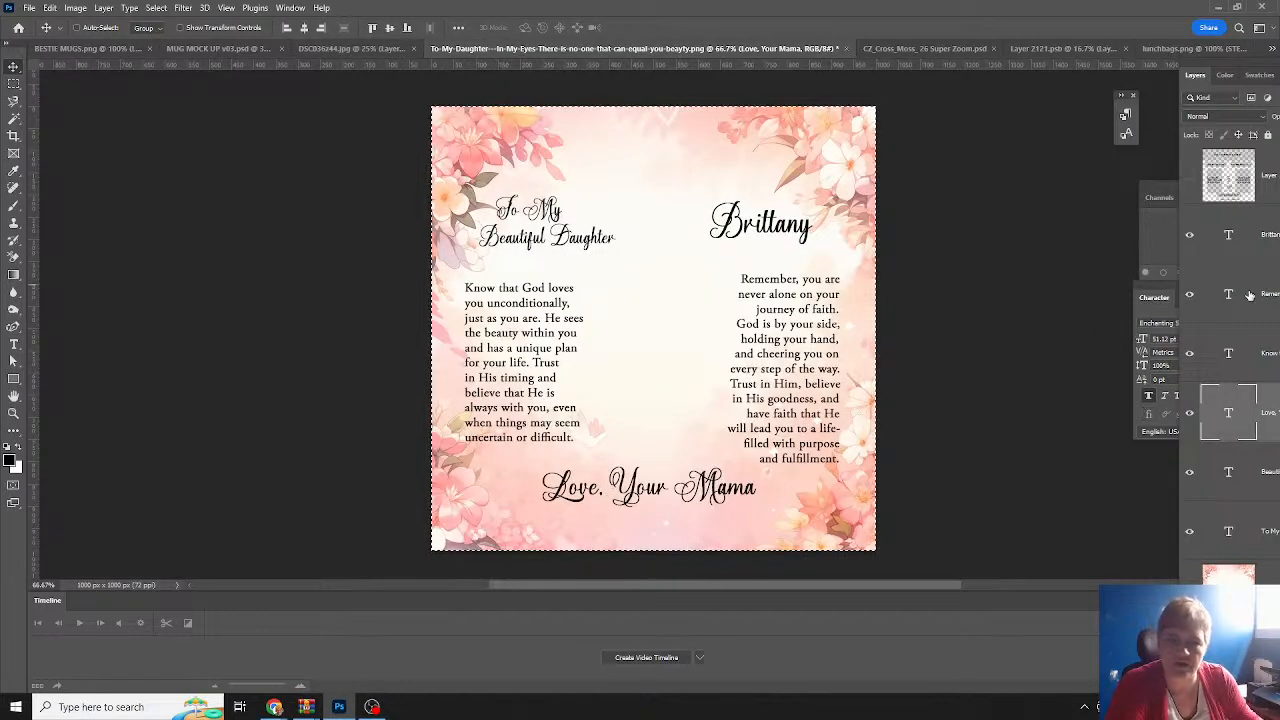
pyautogui.moveTo(1237, 66); pyautogui.dragTo(970, 37)
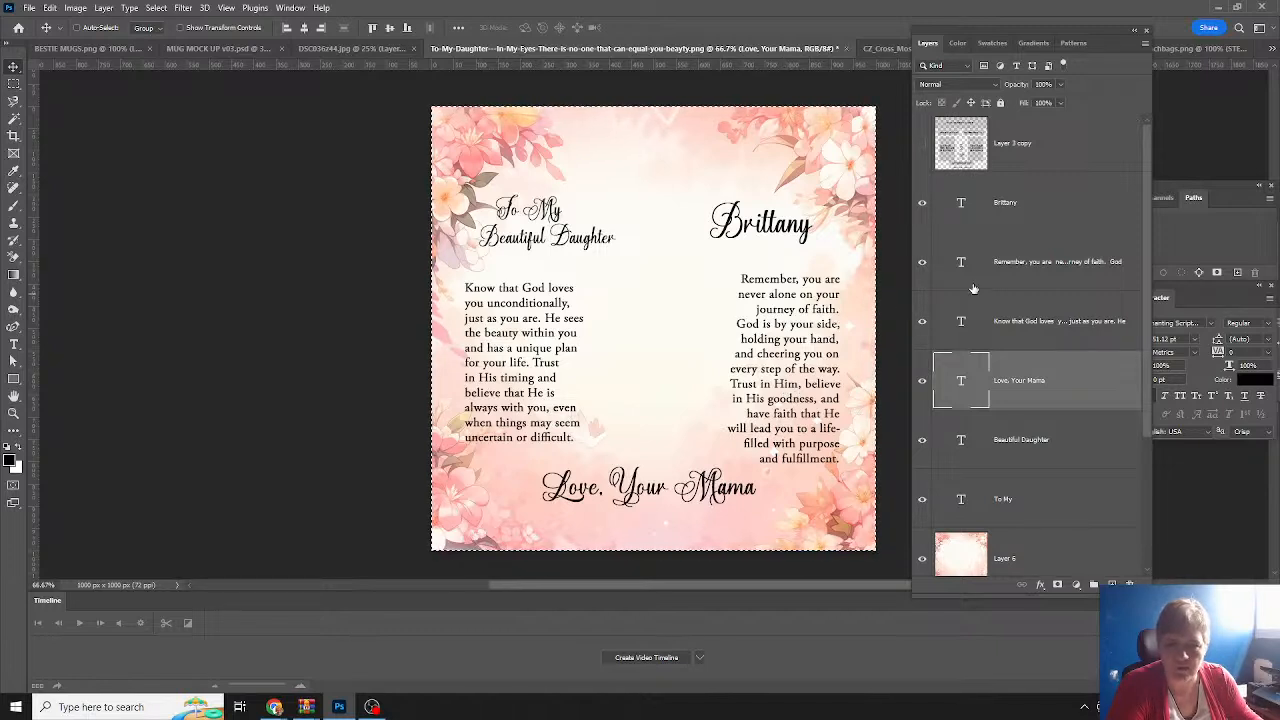
pyautogui.click(922, 145)
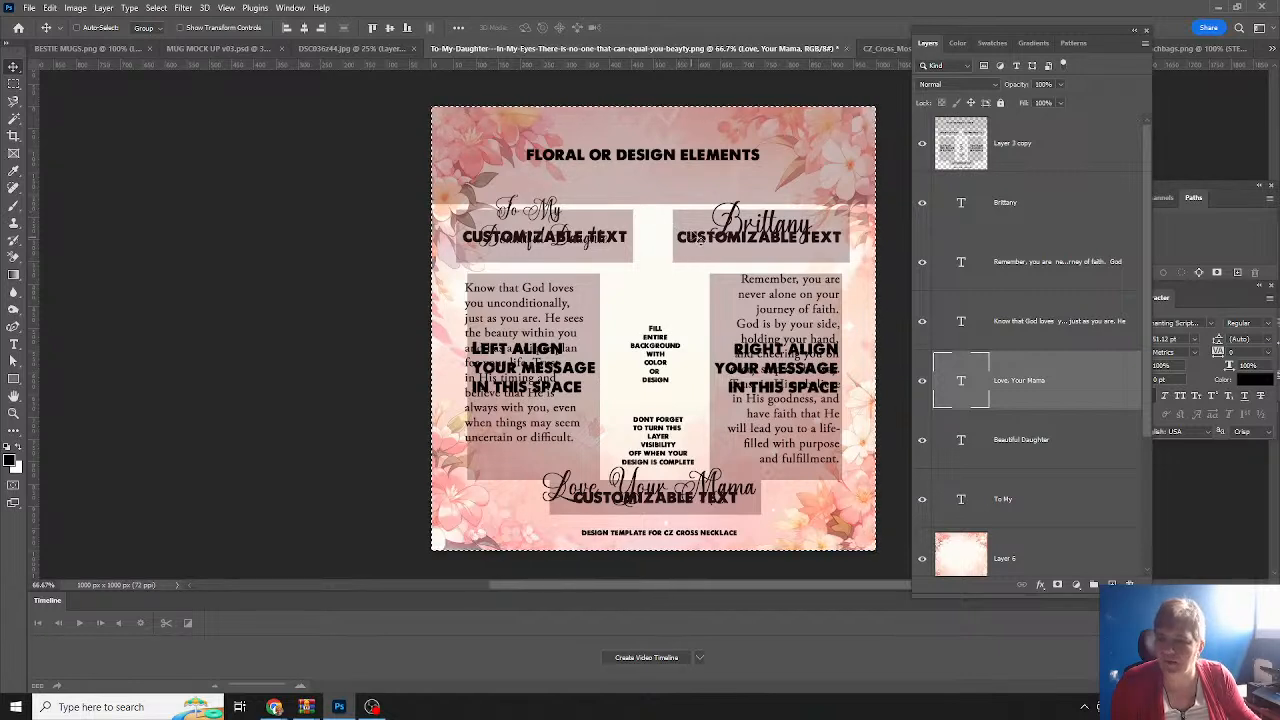
pyautogui.click(922, 143)
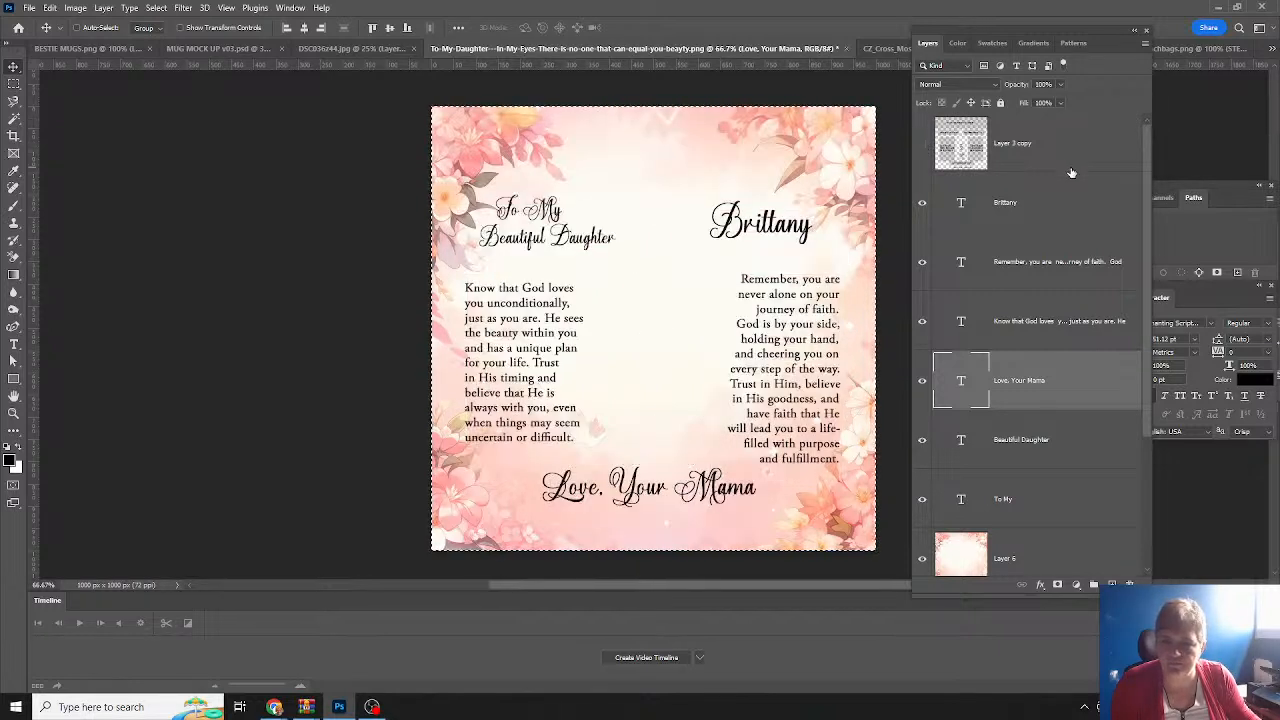
# Export the design as a PNG named EXAMPLE DESIGN into the cz cross design template folder.
pyautogui.click(29, 8)
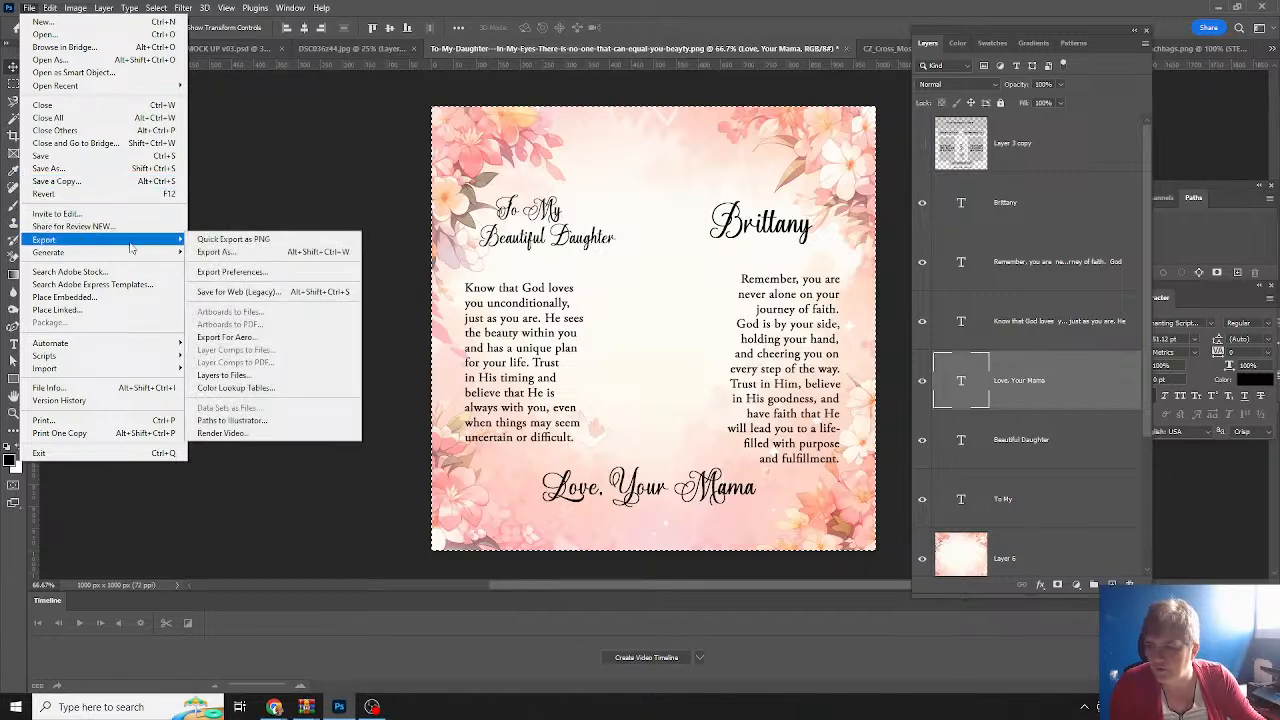
pyautogui.click(204, 238)
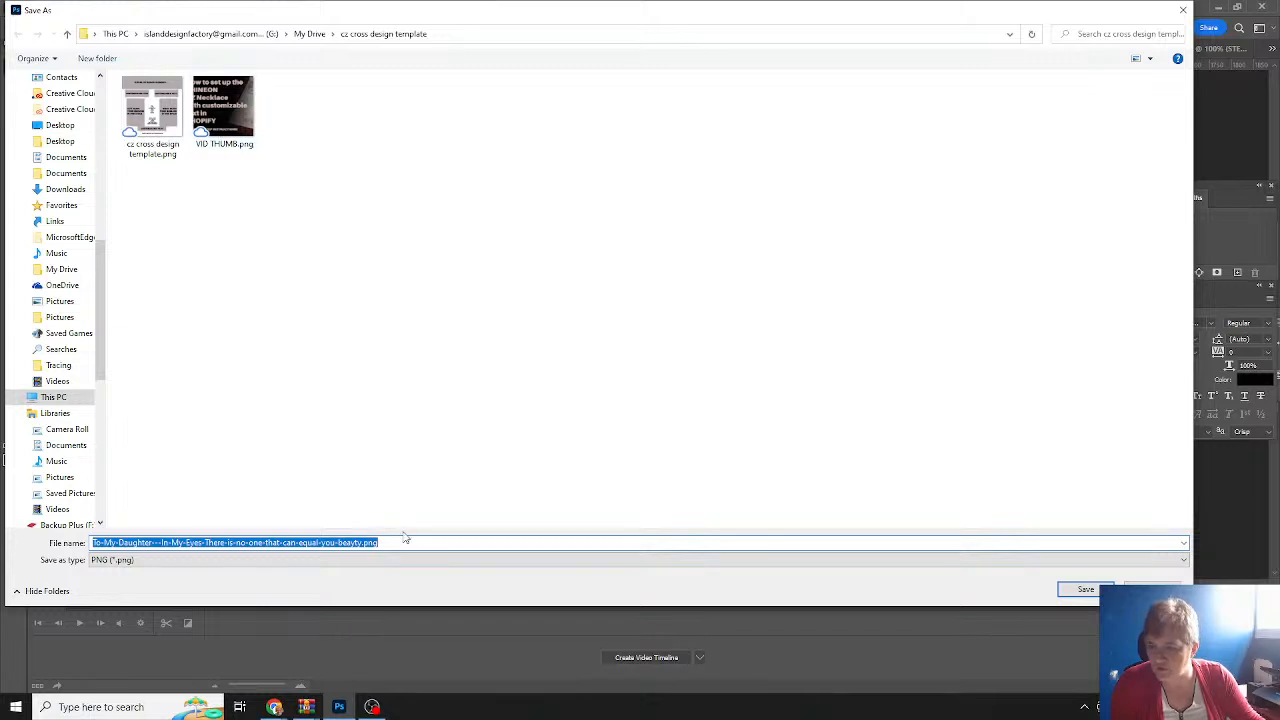
pyautogui.moveTo(389, 543); pyautogui.dragTo(90, 520)
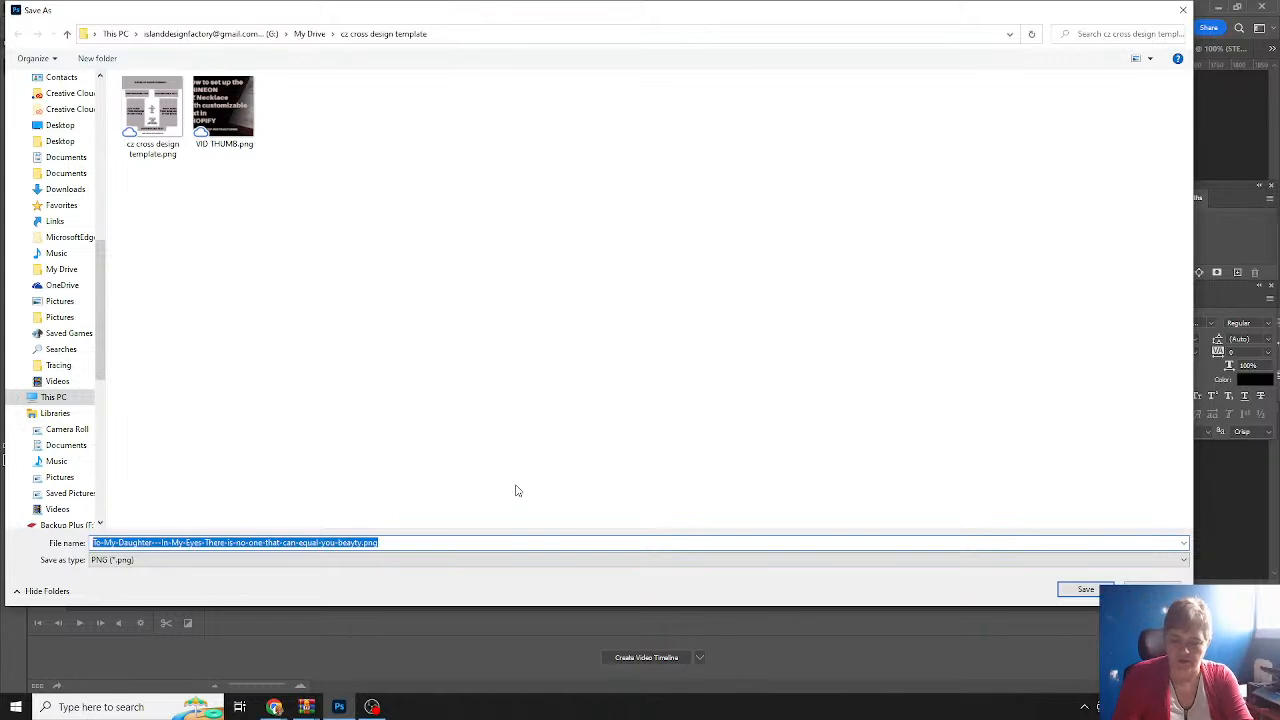
pyautogui.write('EXAMPLE DESIGN')
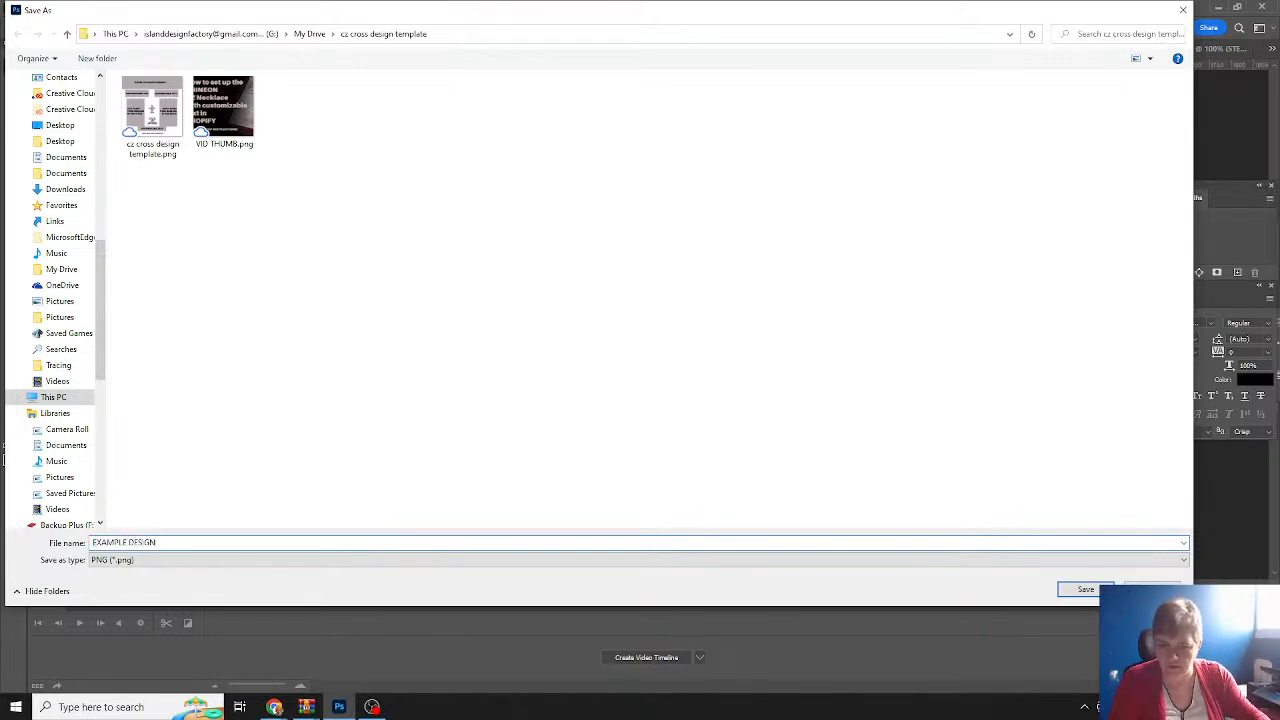
pyautogui.click(1083, 590)
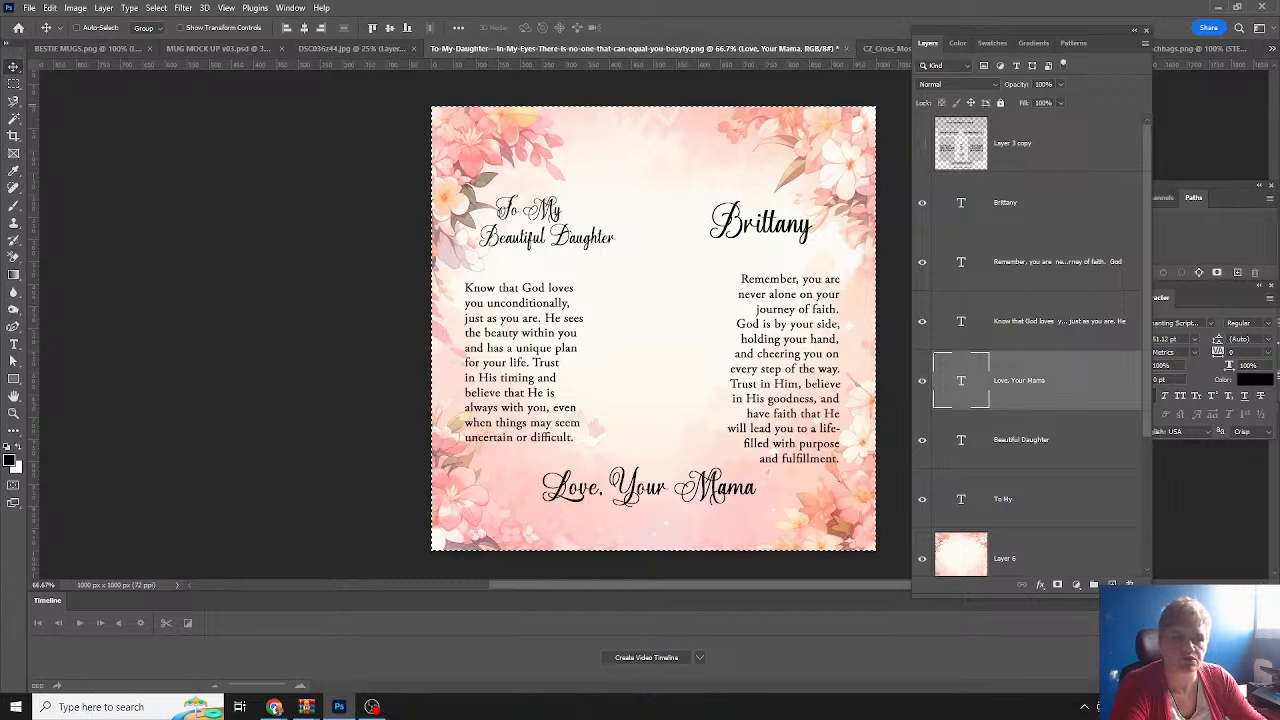
# Switch to the Chrome window with the Shopify admin and maximize it.
pyautogui.hotkey('alt', 'Tab')
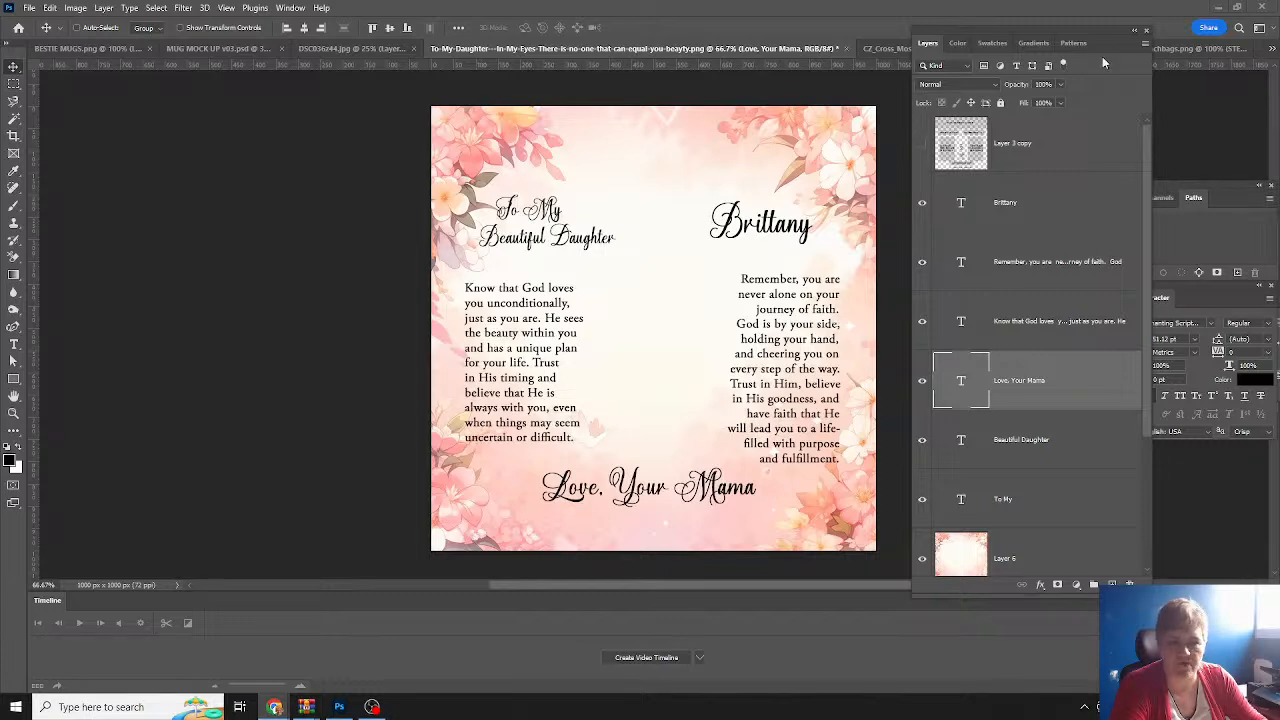
pyautogui.click(274, 707)
pyautogui.click(311, 20)
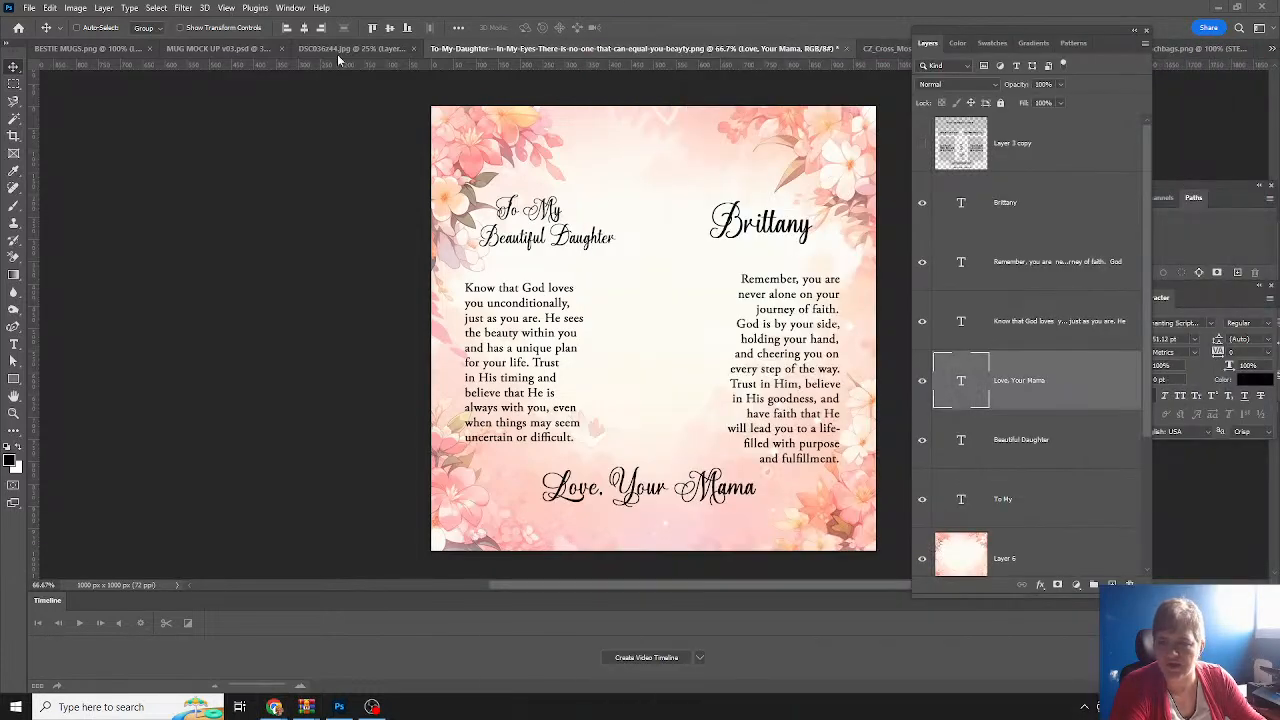
pyautogui.hotkey('alt', 'Tab')
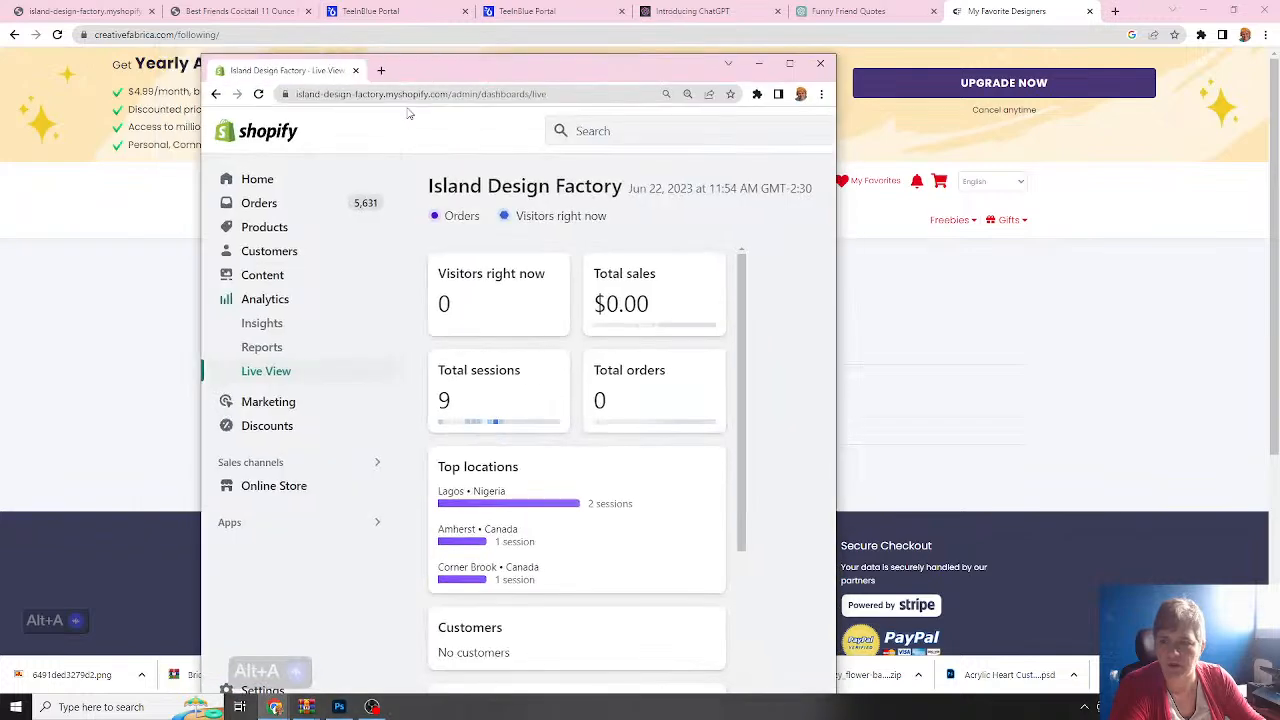
pyautogui.doubleClick(492, 71)
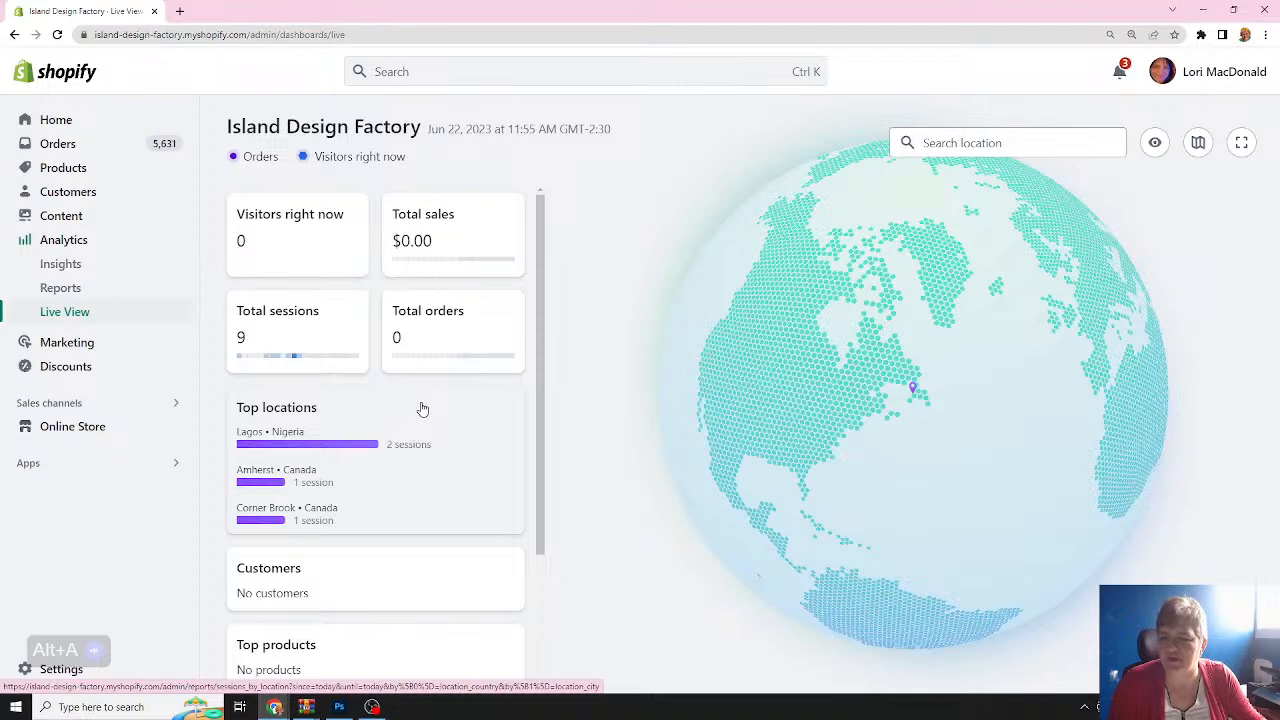
# Open the Teeinblue Product Personalizer app from the store's installed apps.
pyautogui.scroll(-1, 422, 409)
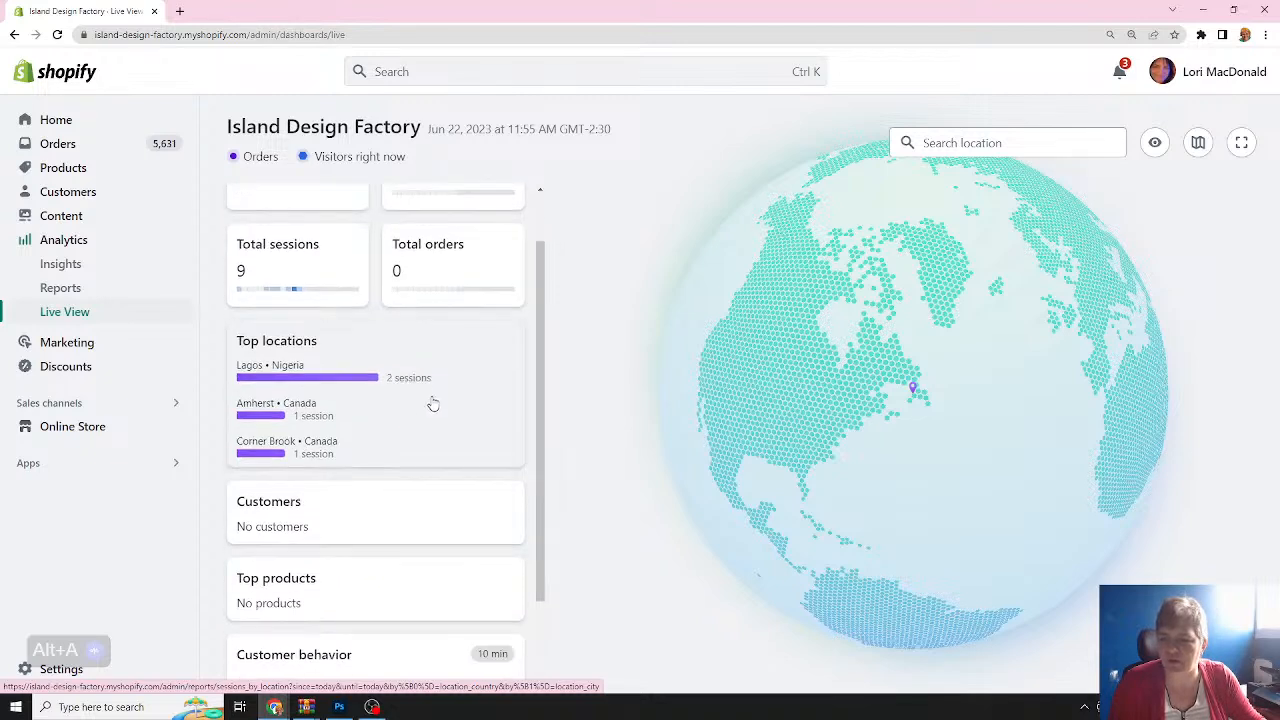
pyautogui.scroll(-1, 433, 403)
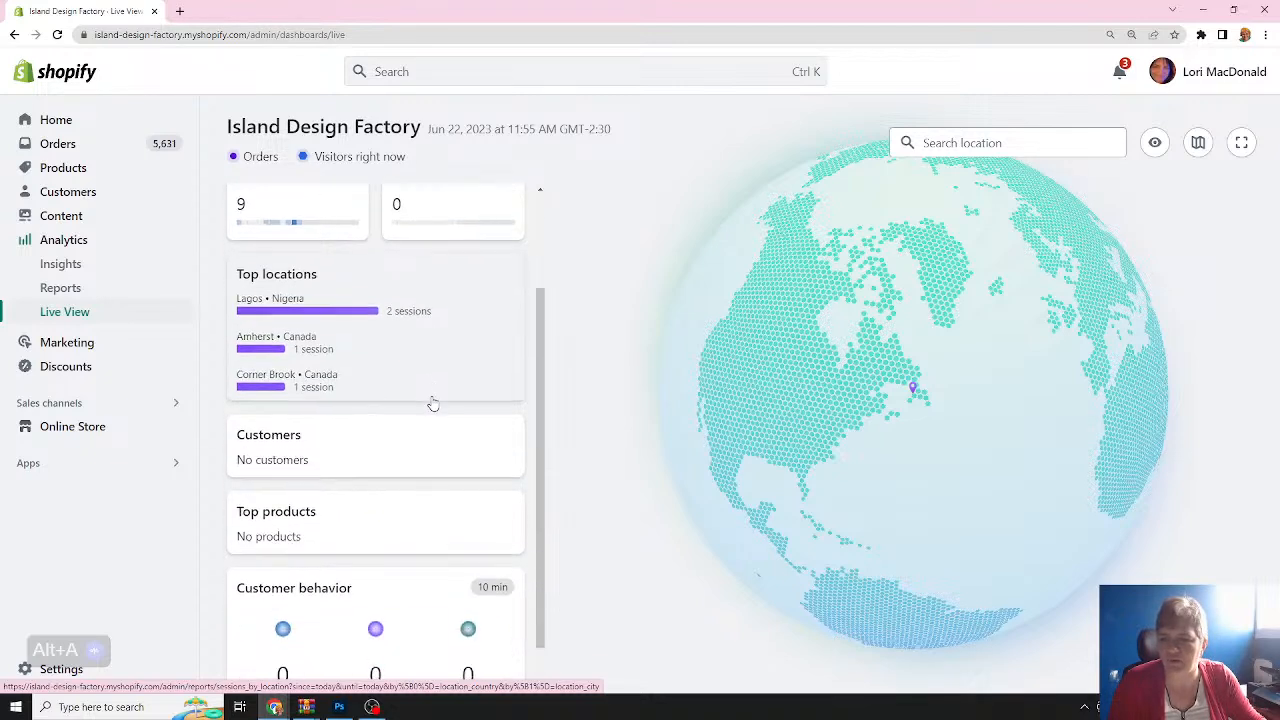
pyautogui.scroll(2, 433, 403)
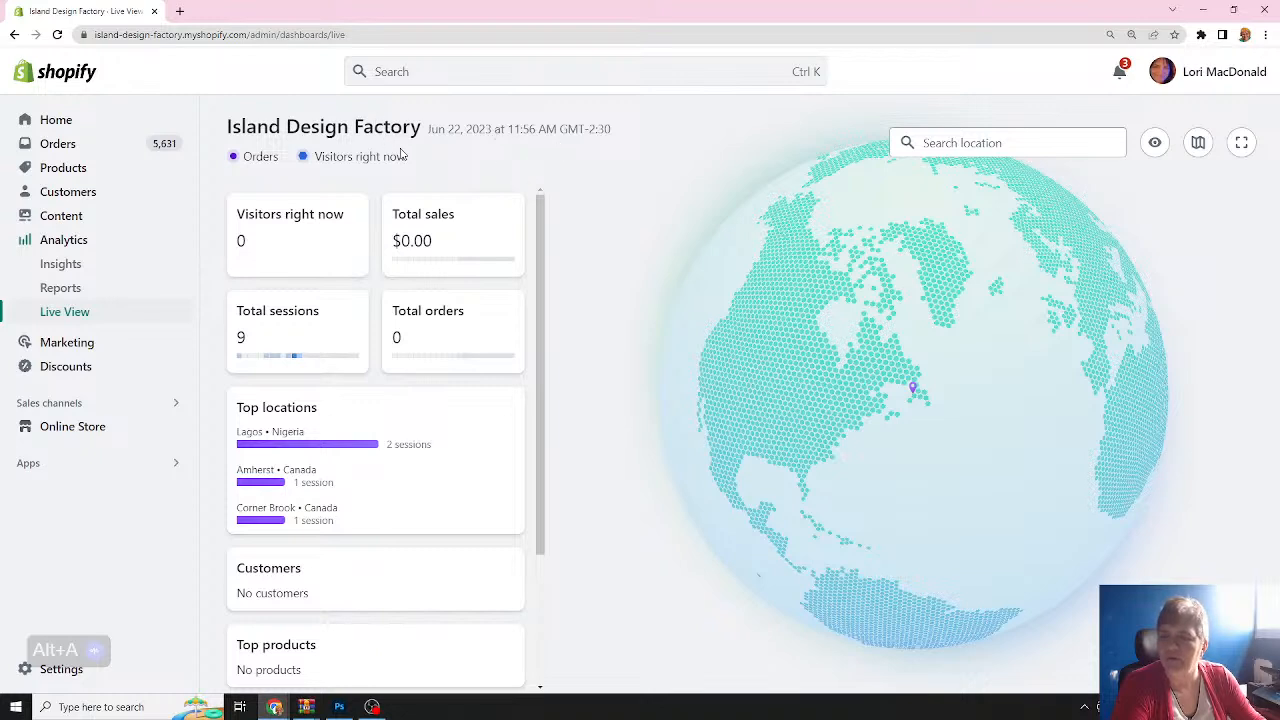
pyautogui.click(30, 464)
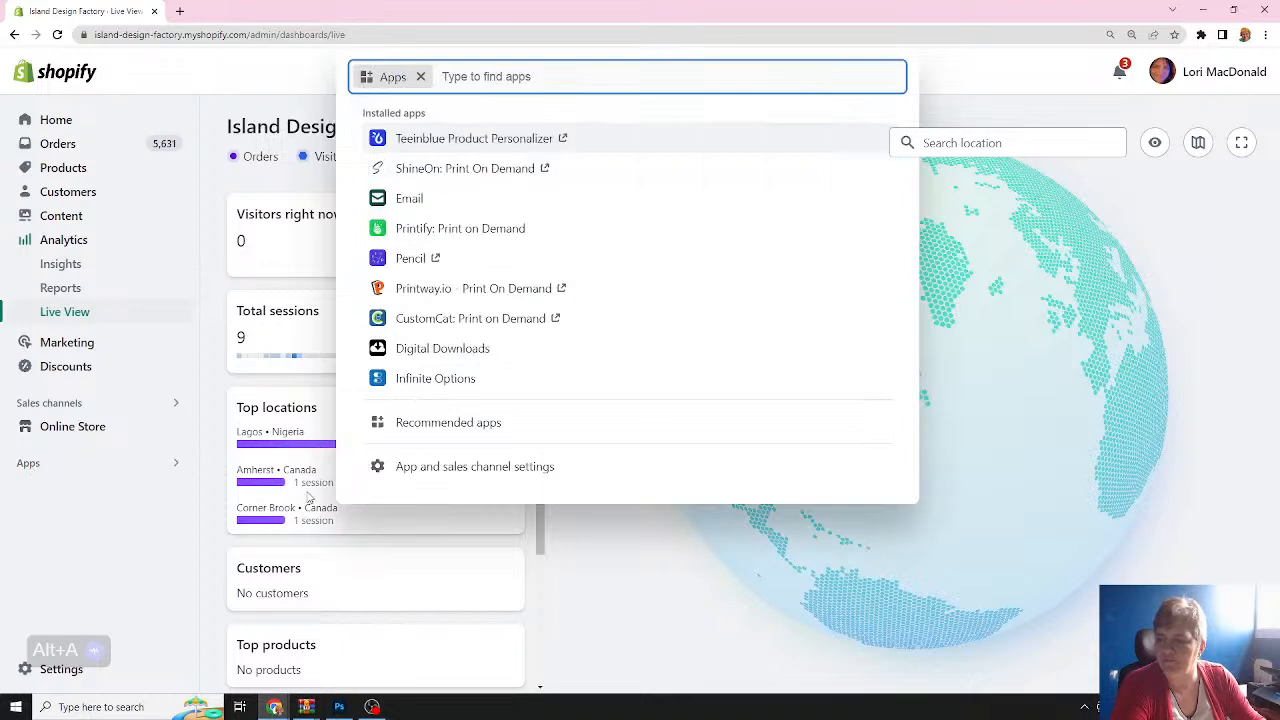
pyautogui.click(420, 142)
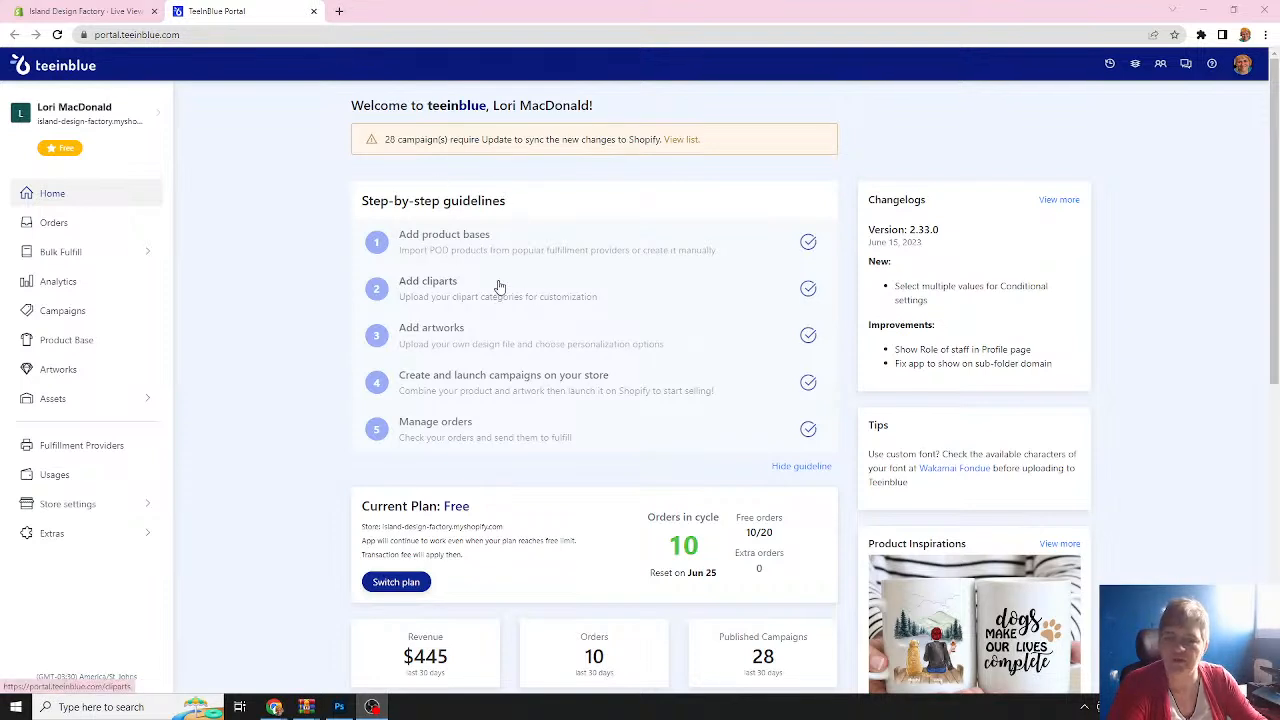
# Open the product base list and look through the existing product bases.
pyautogui.click(75, 343)
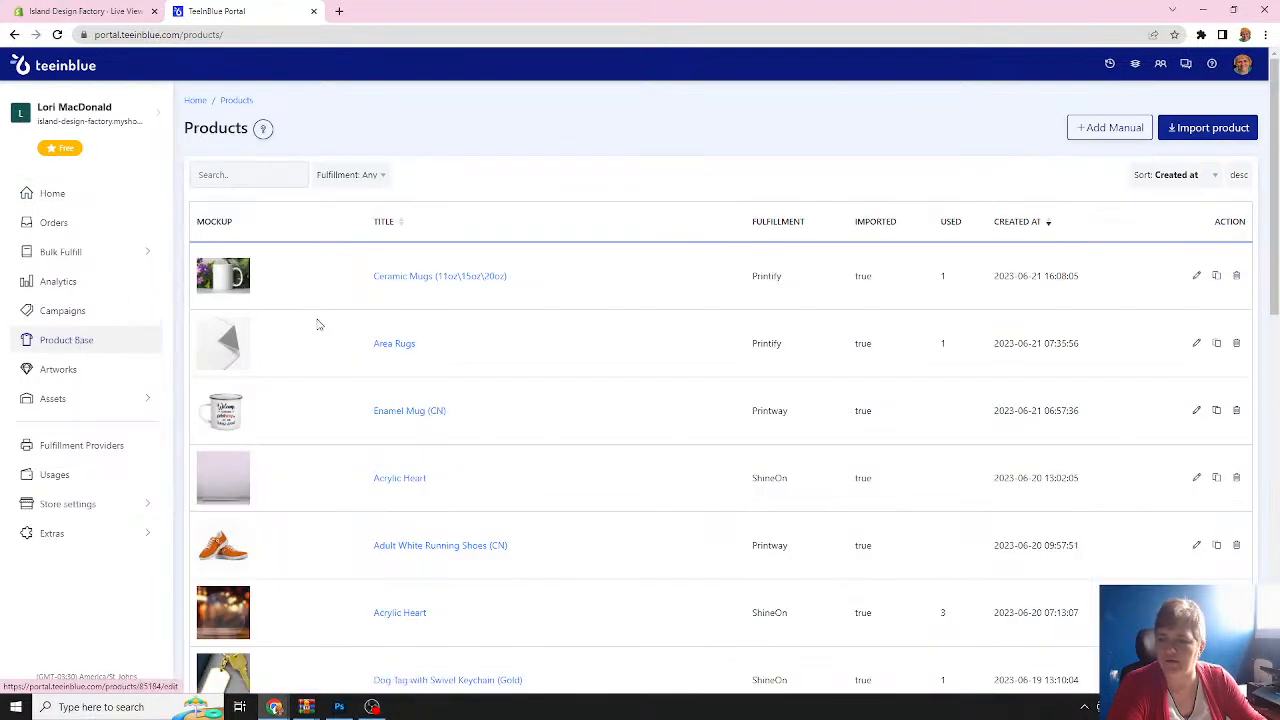
pyautogui.scroll(-2, 366, 326)
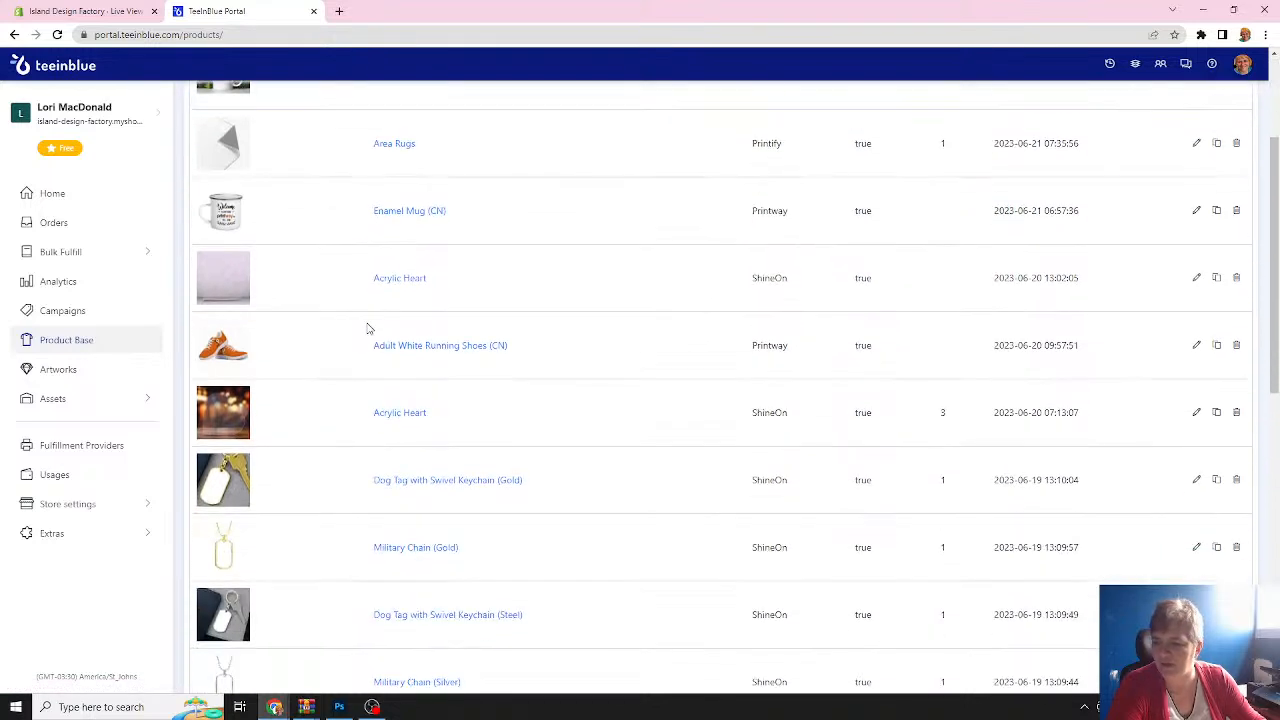
pyautogui.scroll(-3, 368, 329)
pyautogui.scroll(5, 368, 329)
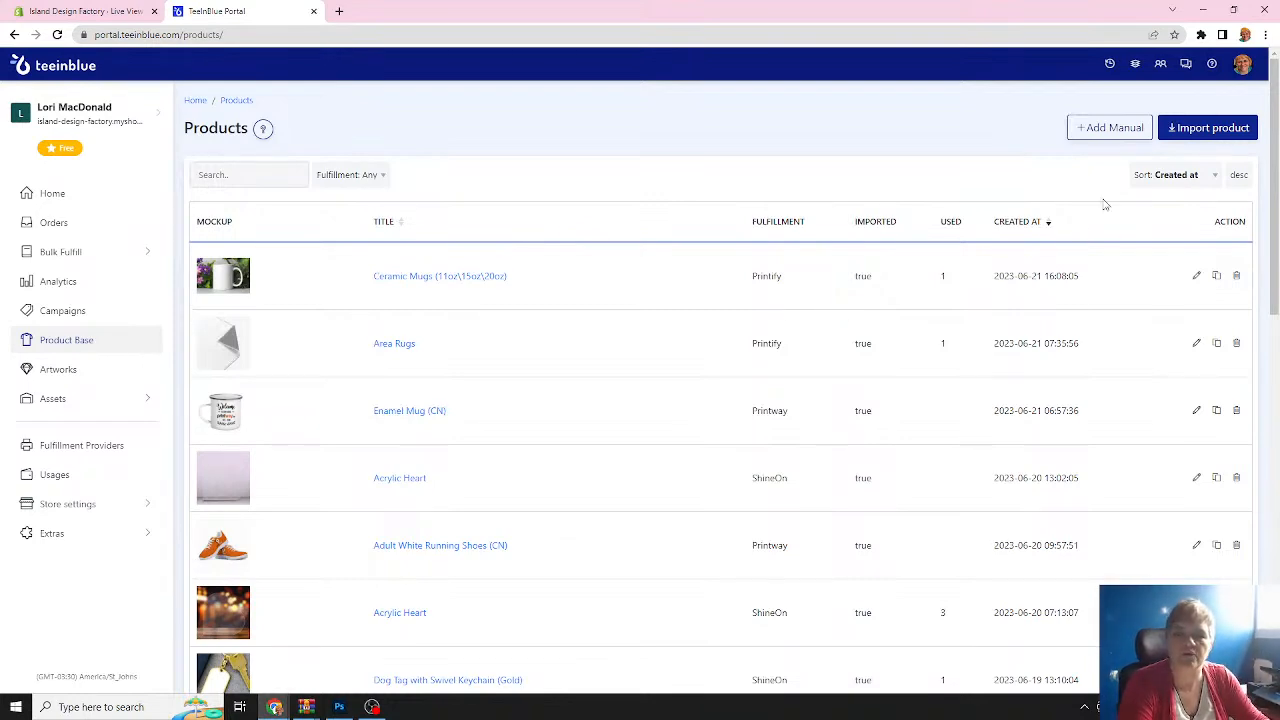
# Start a product import from the ShineOn provider and browse its catalogue to page 4 for the CZ cross necklaces.
pyautogui.click(1197, 135)
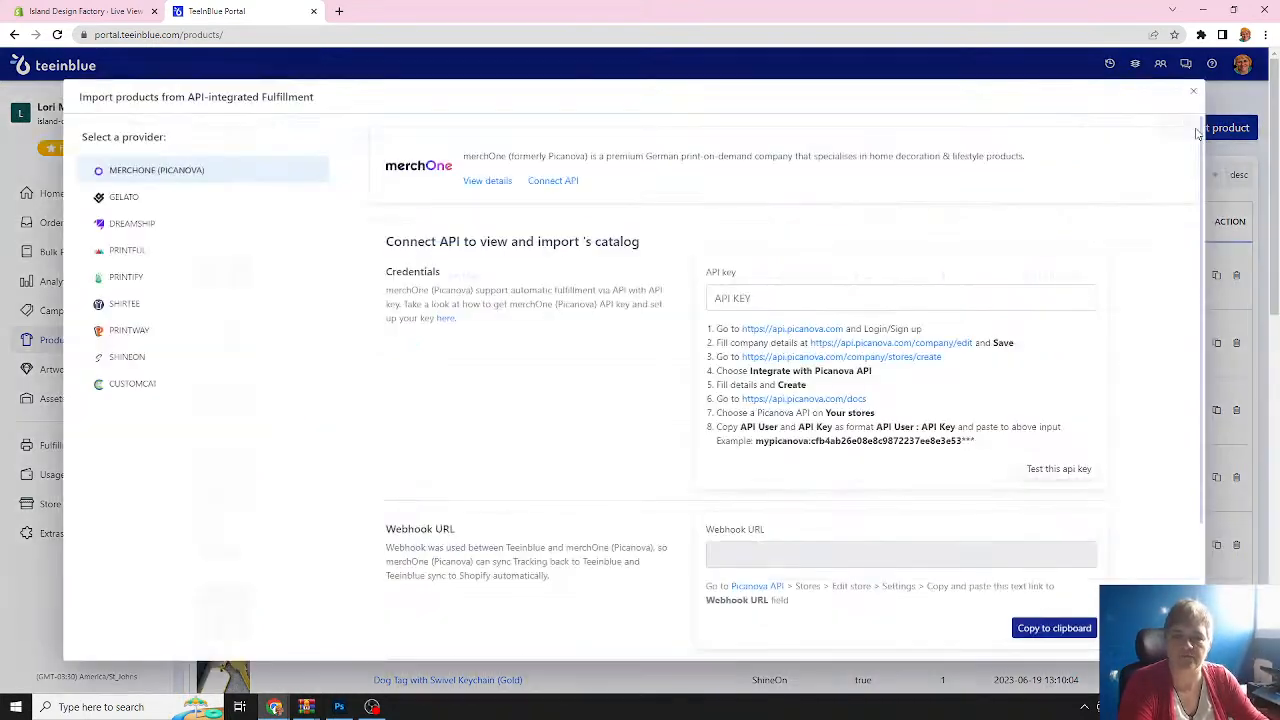
pyautogui.click(143, 360)
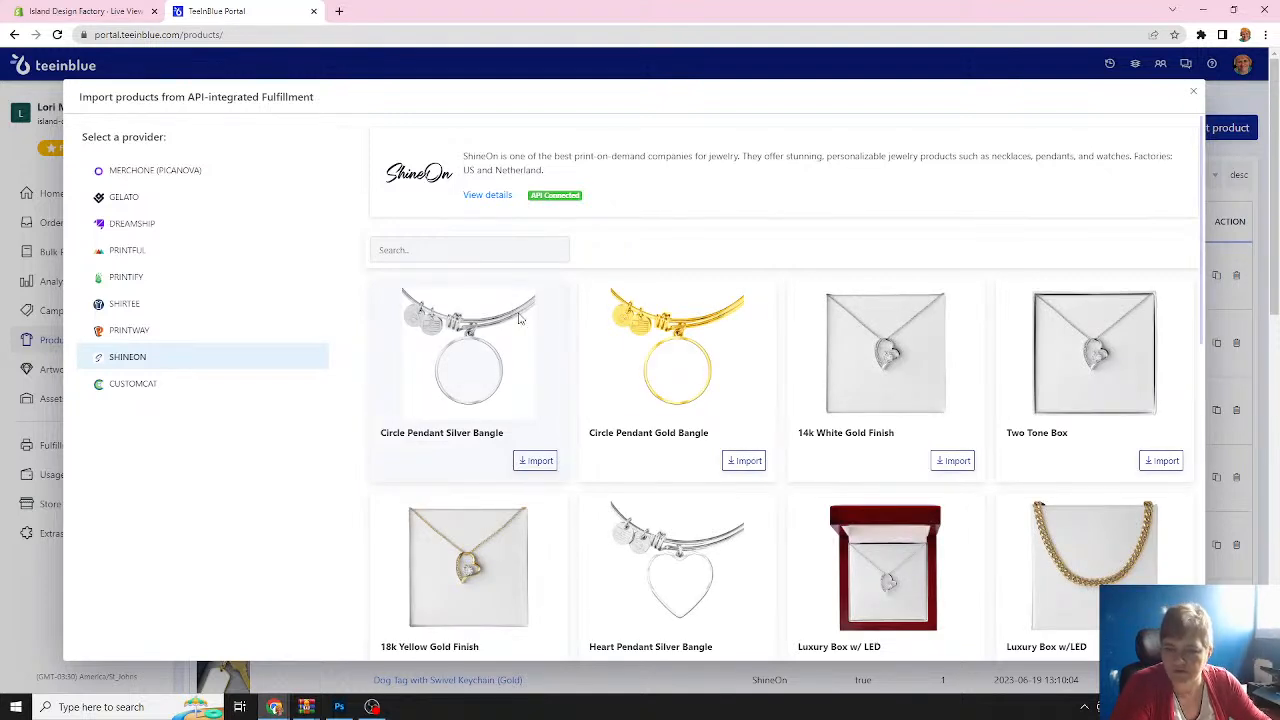
pyautogui.scroll(-2, 694, 370)
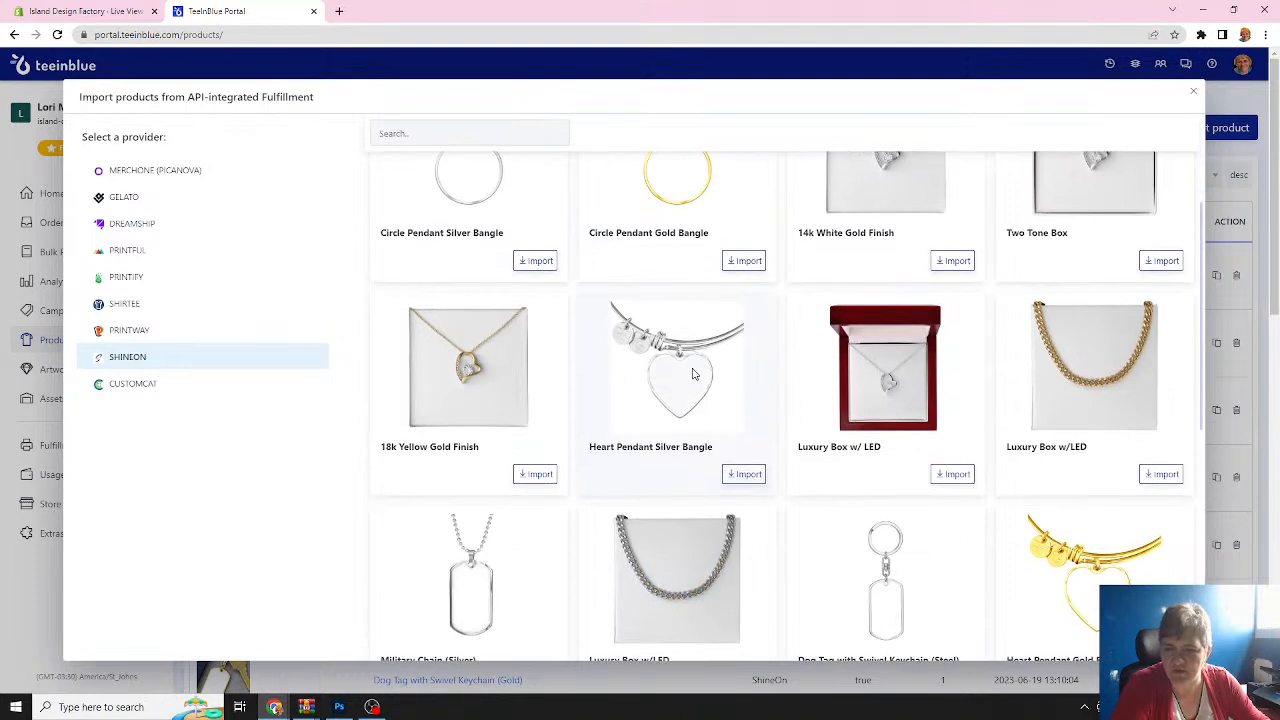
pyautogui.scroll(-5, 694, 373)
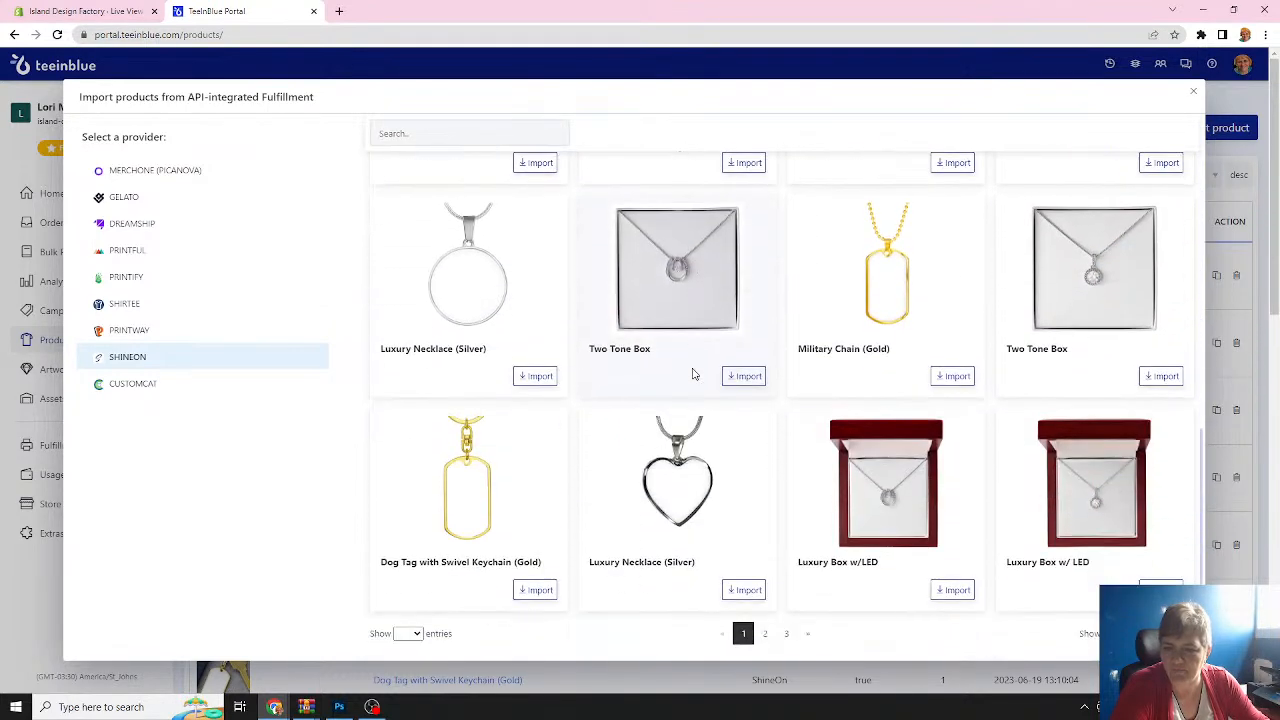
pyautogui.click(766, 636)
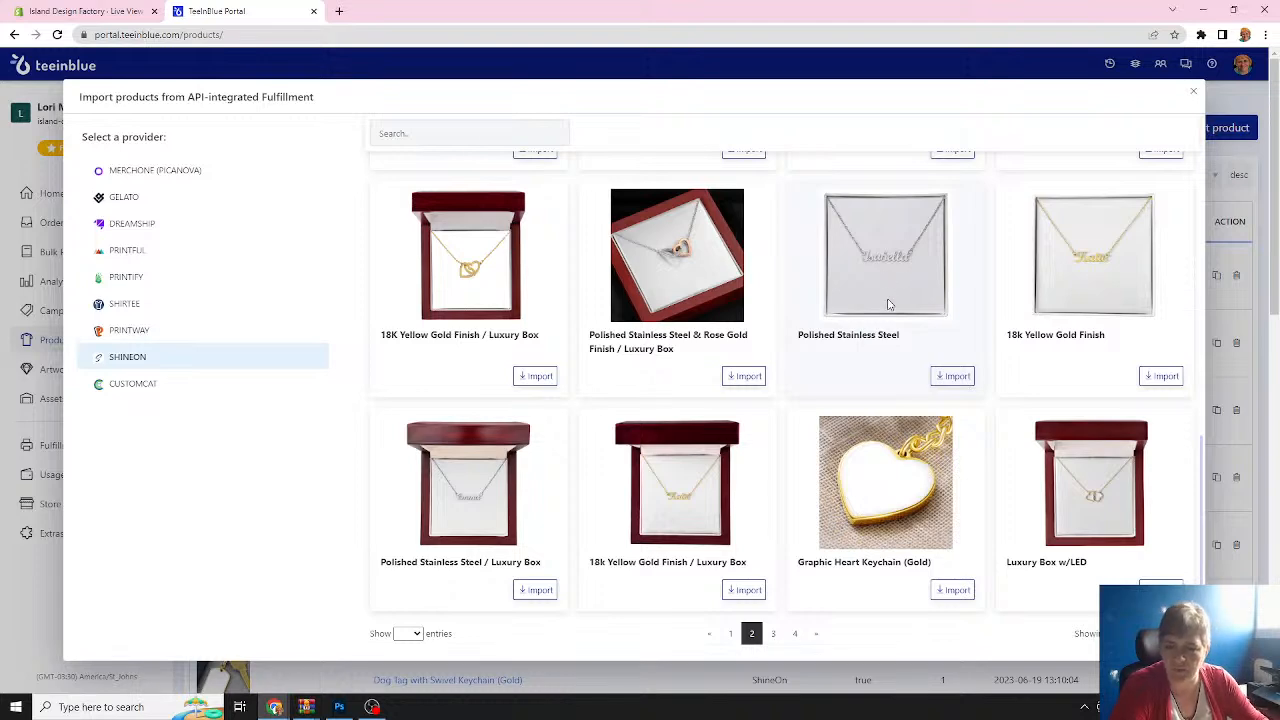
pyautogui.click(774, 635)
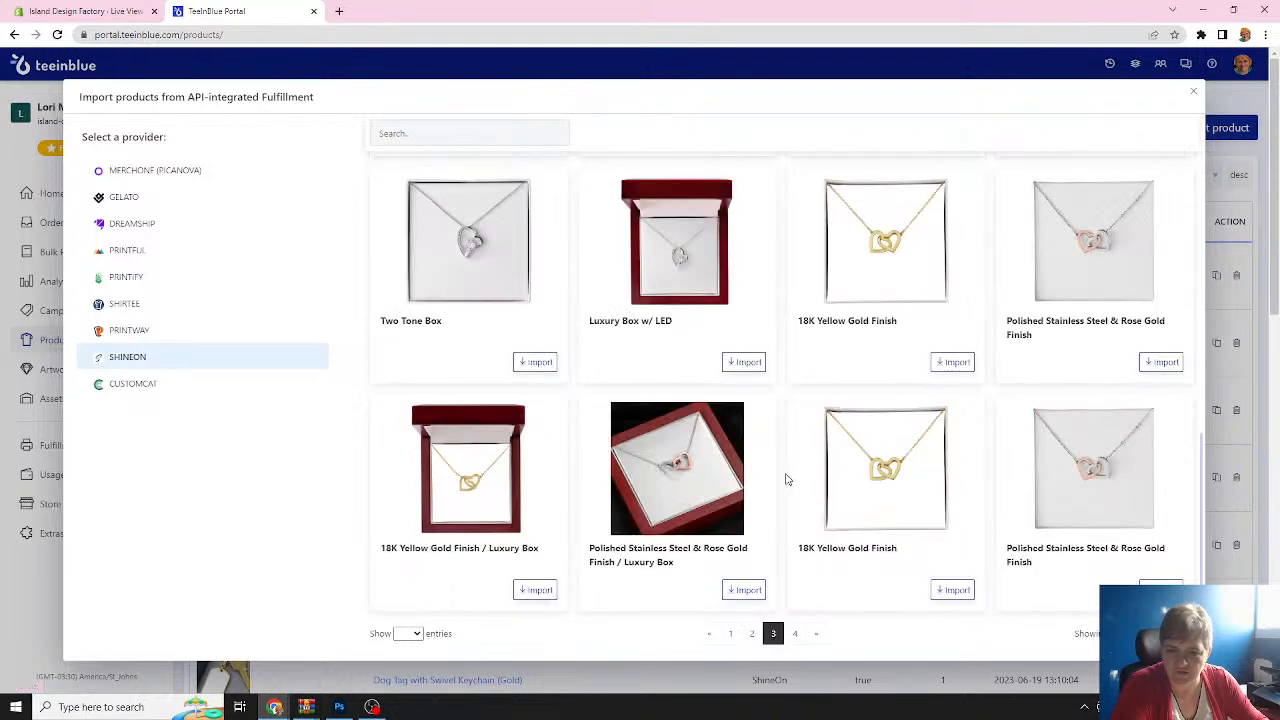
pyautogui.click(795, 633)
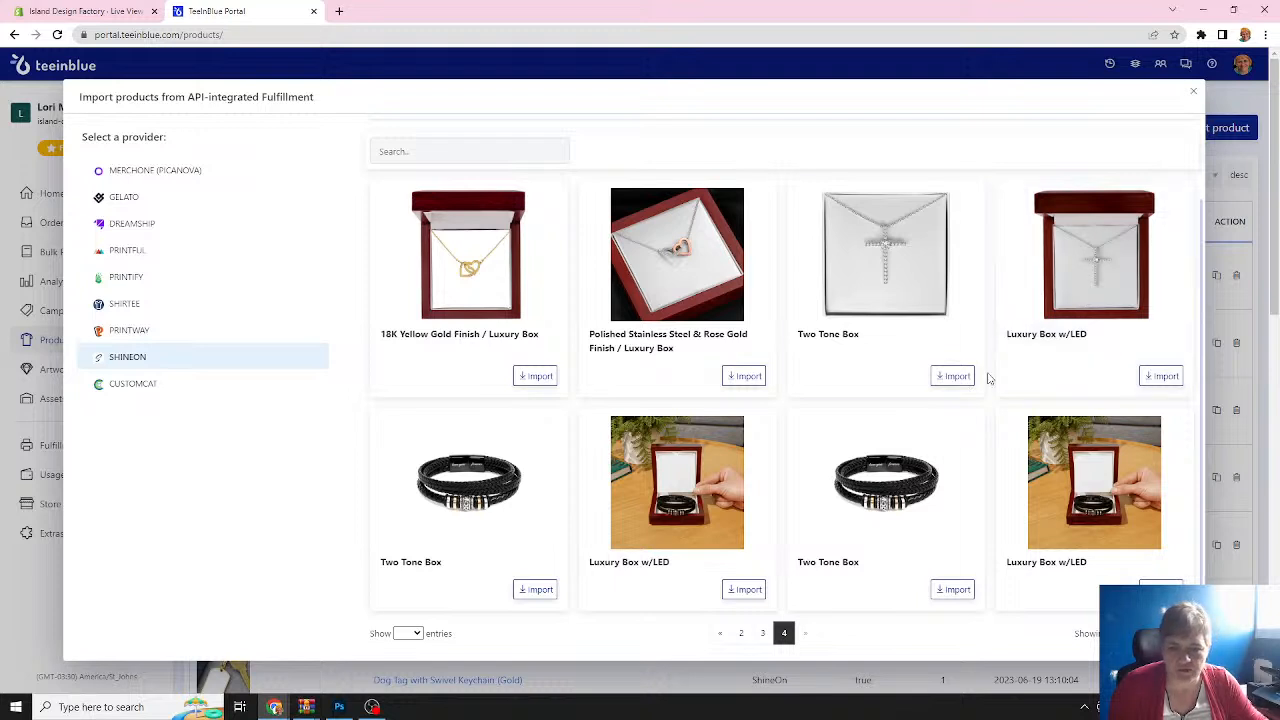
# Import the cross necklace in both Two Tone Box and Luxury Box w/LED versions, and return to the product list.
pyautogui.click(955, 378)
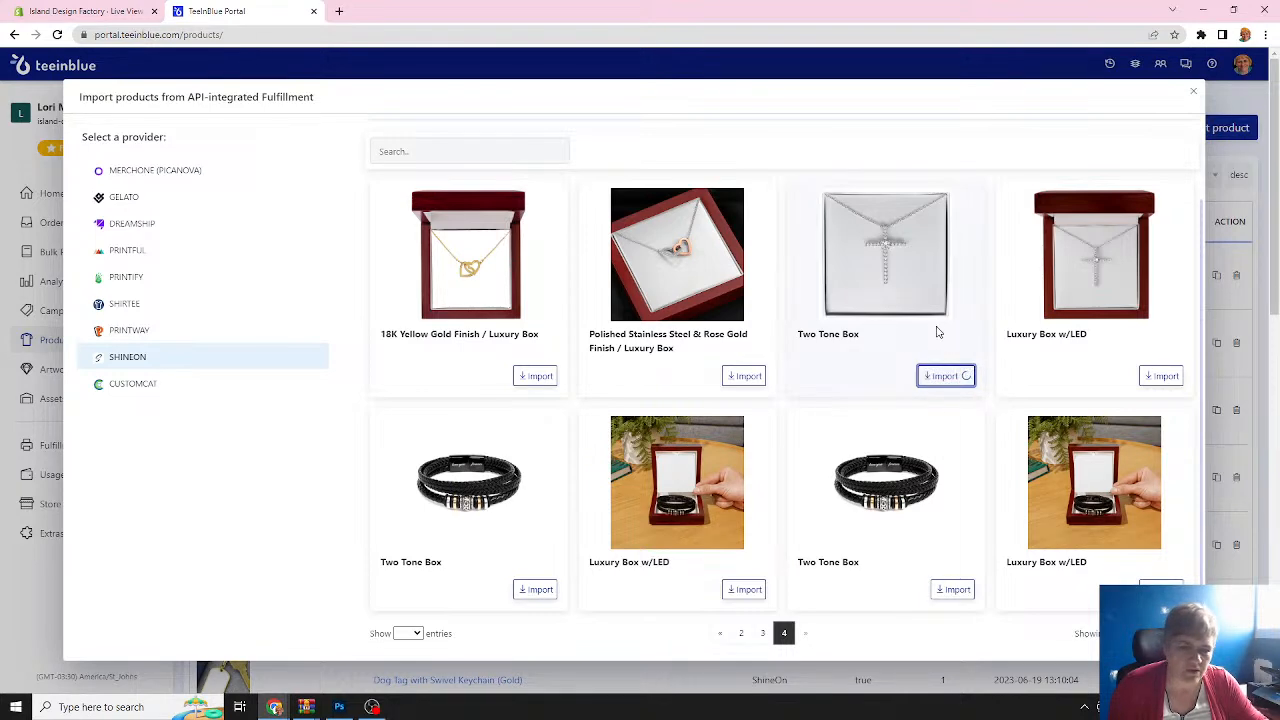
pyautogui.click(1161, 378)
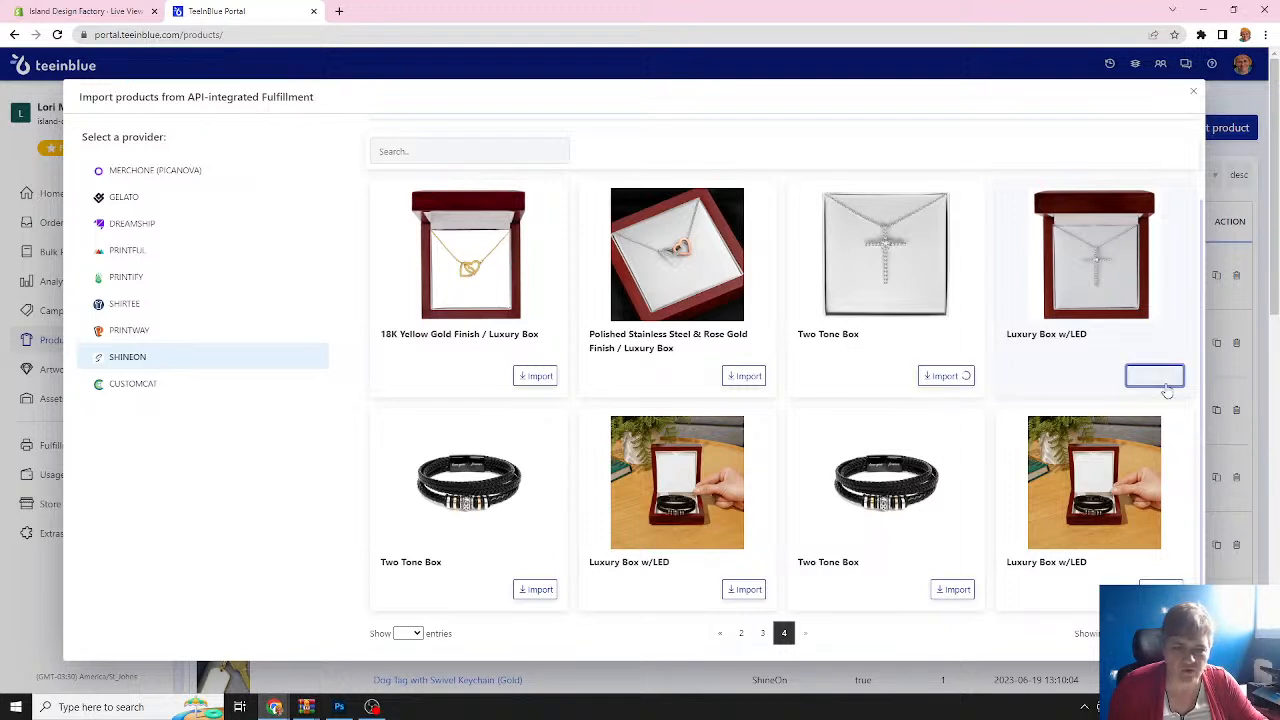
pyautogui.click(1193, 92)
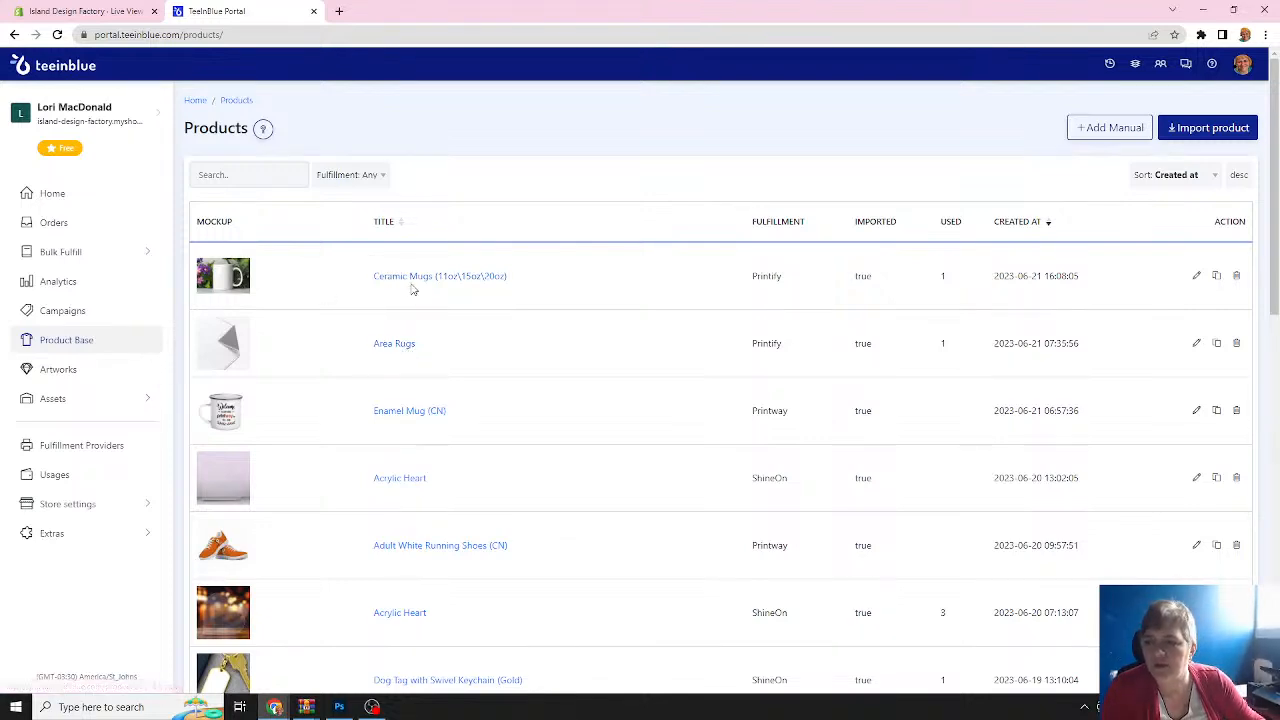
pyautogui.scroll(-3, 410, 289)
pyautogui.scroll(3, 410, 289)
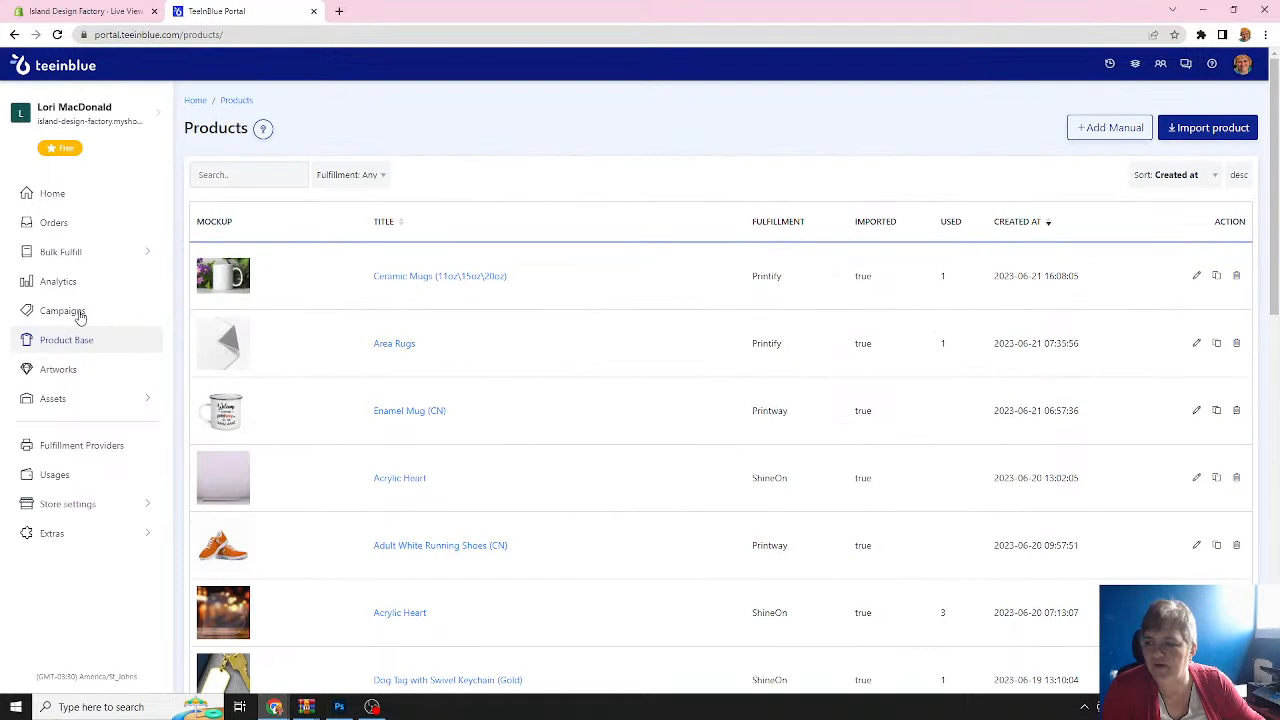
# Open the Best Friends Cocktail 11 Ounce Mug campaign and examine its product preview and personalization form.
pyautogui.click(77, 314)
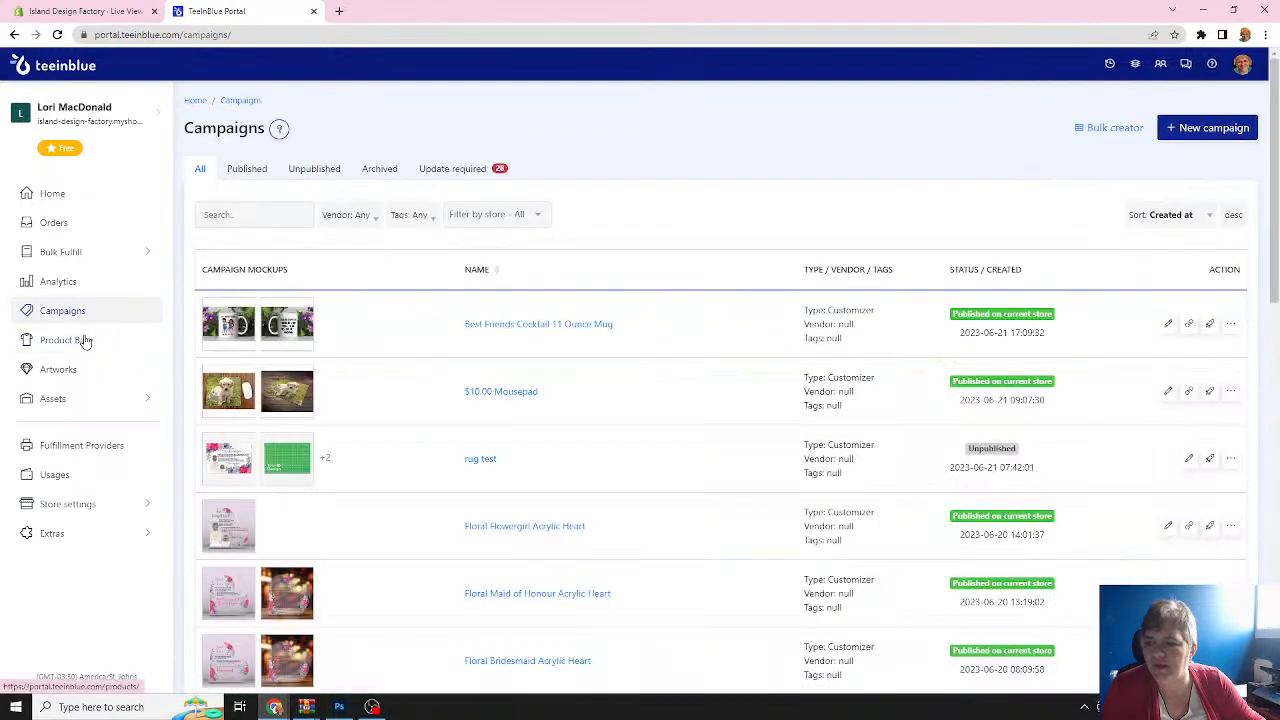
pyautogui.click(231, 326)
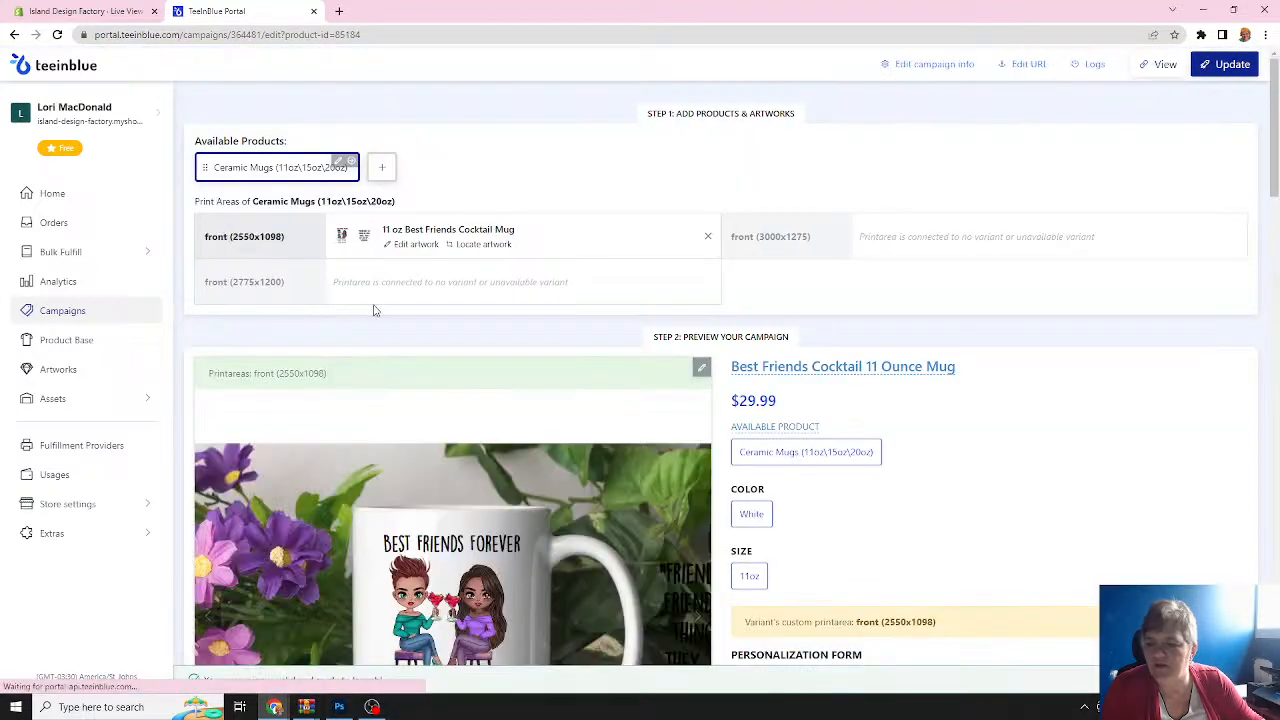
pyautogui.scroll(-2, 577, 397)
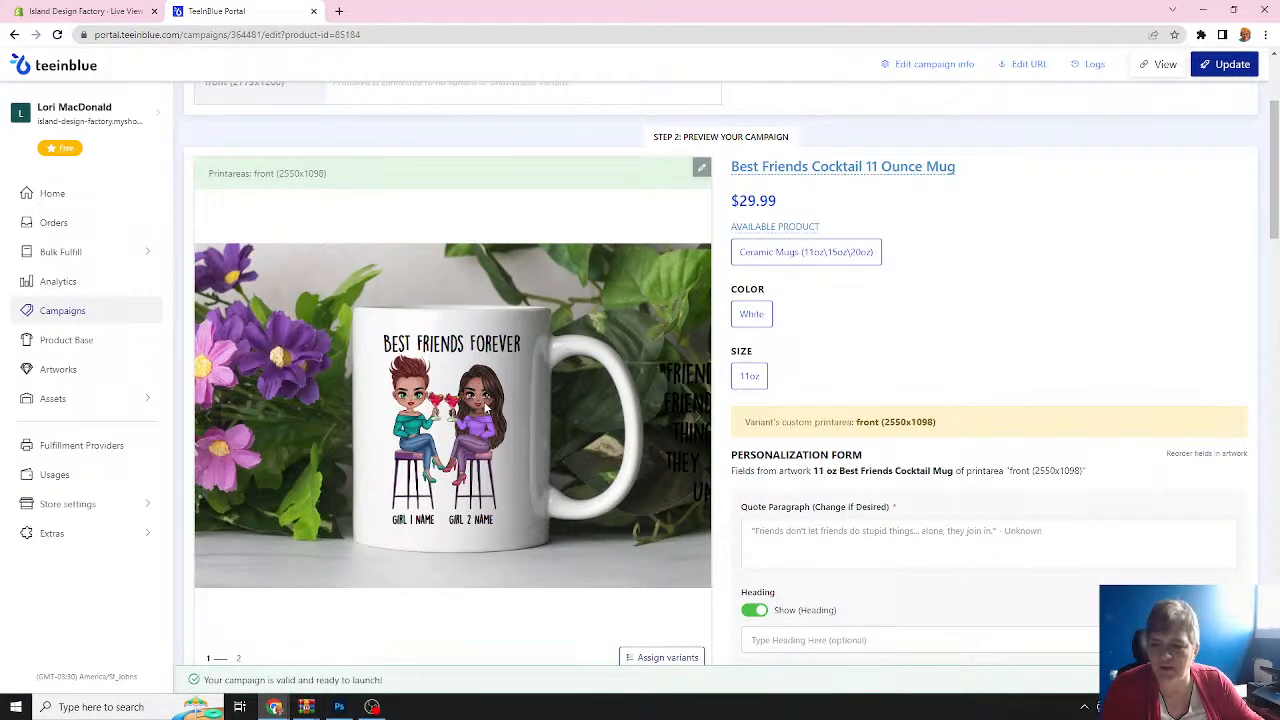
# Examine the mug campaign's preview images of both sides of the mug and its personalization form fields.
pyautogui.scroll(-2, 485, 407)
pyautogui.scroll(2, 485, 407)
pyautogui.scroll(-2, 485, 407)
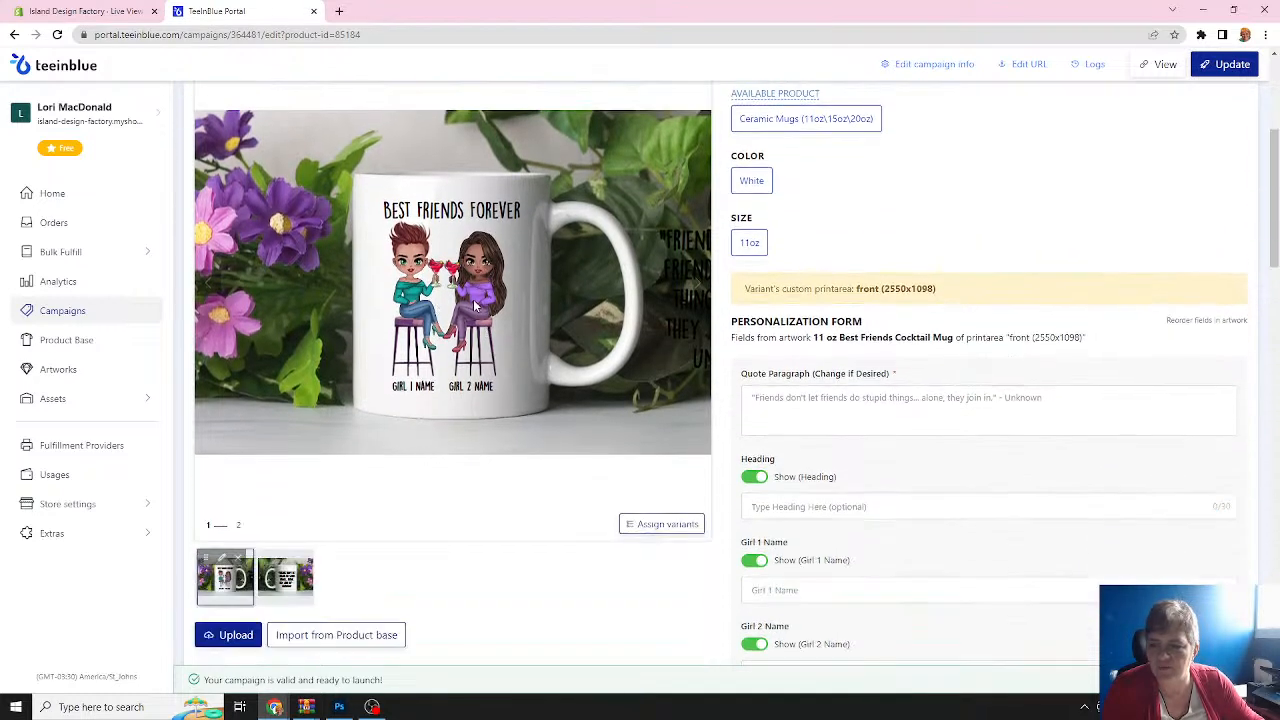
pyautogui.click(290, 580)
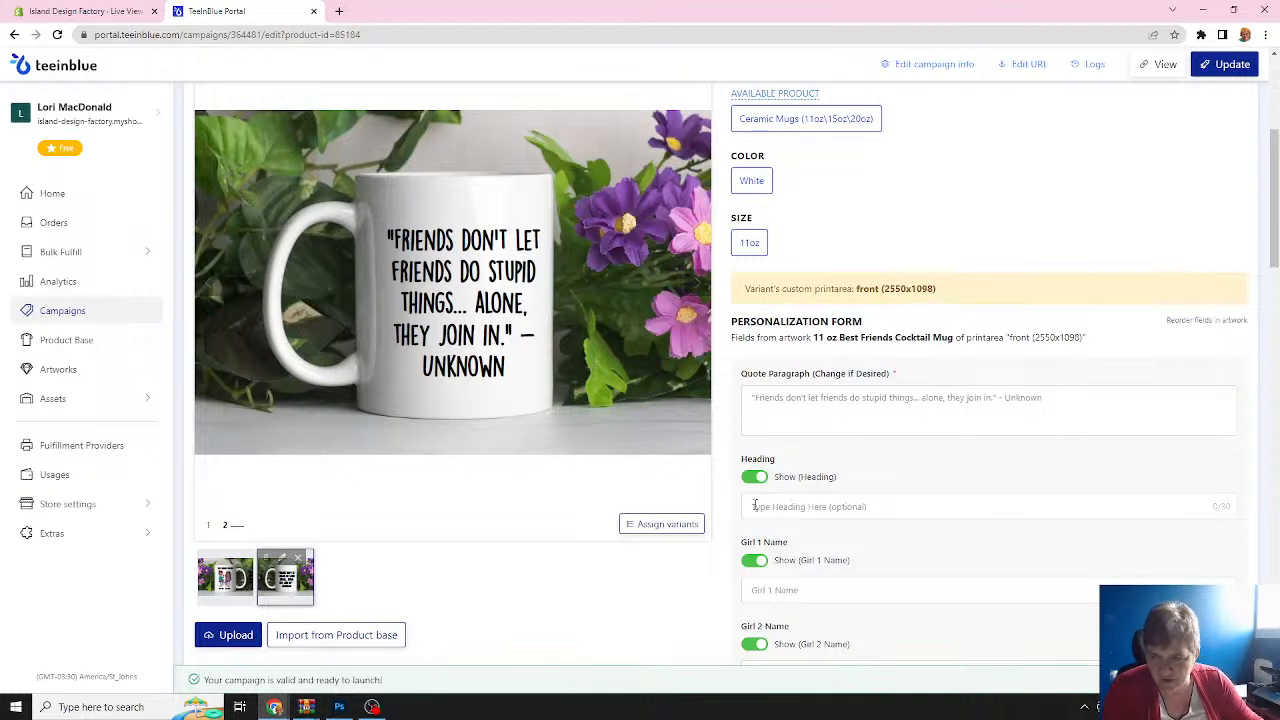
pyautogui.click(224, 575)
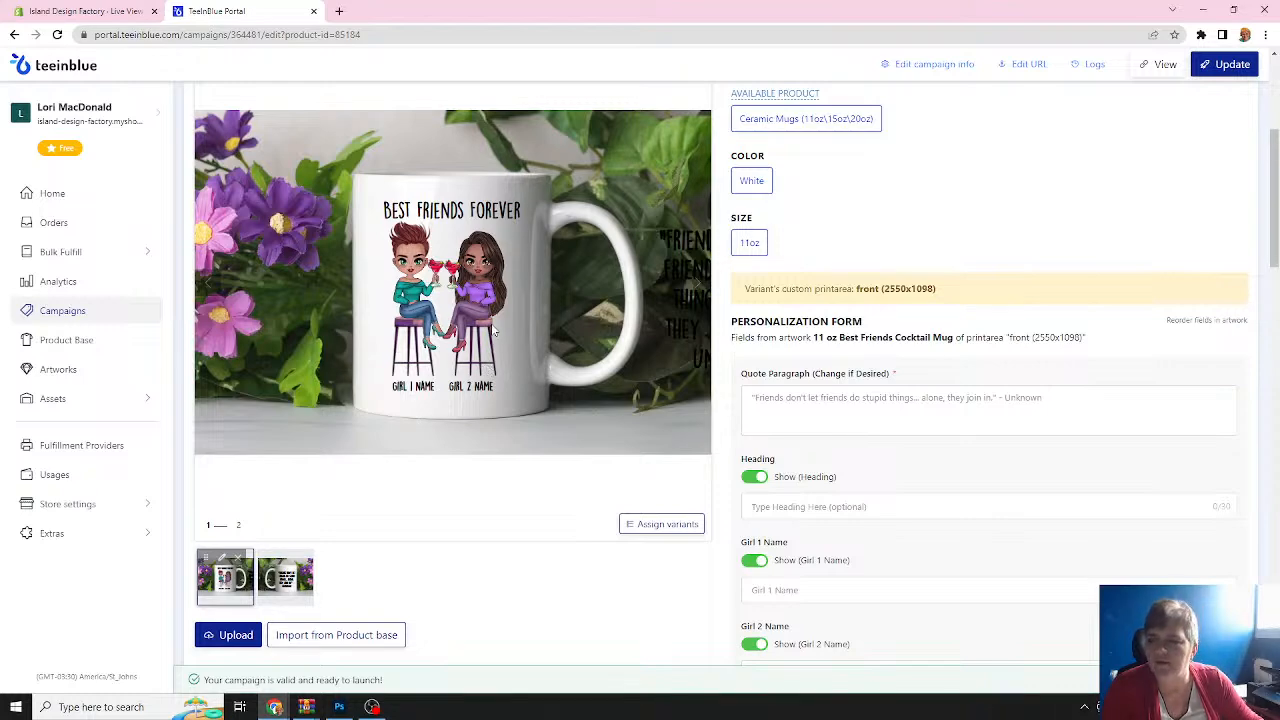
pyautogui.scroll(3, 496, 330)
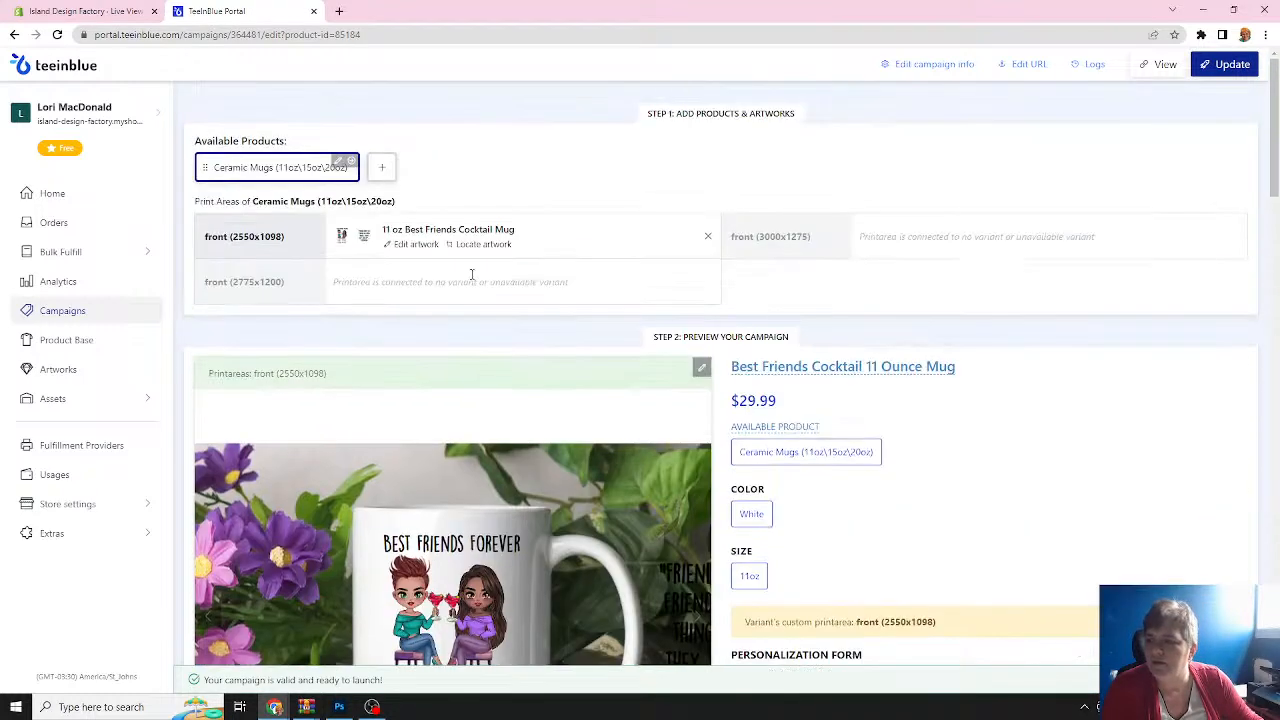
# Open the Two Tone Box product base and set its default variant's CAD price to 49.99.
pyautogui.click(82, 341)
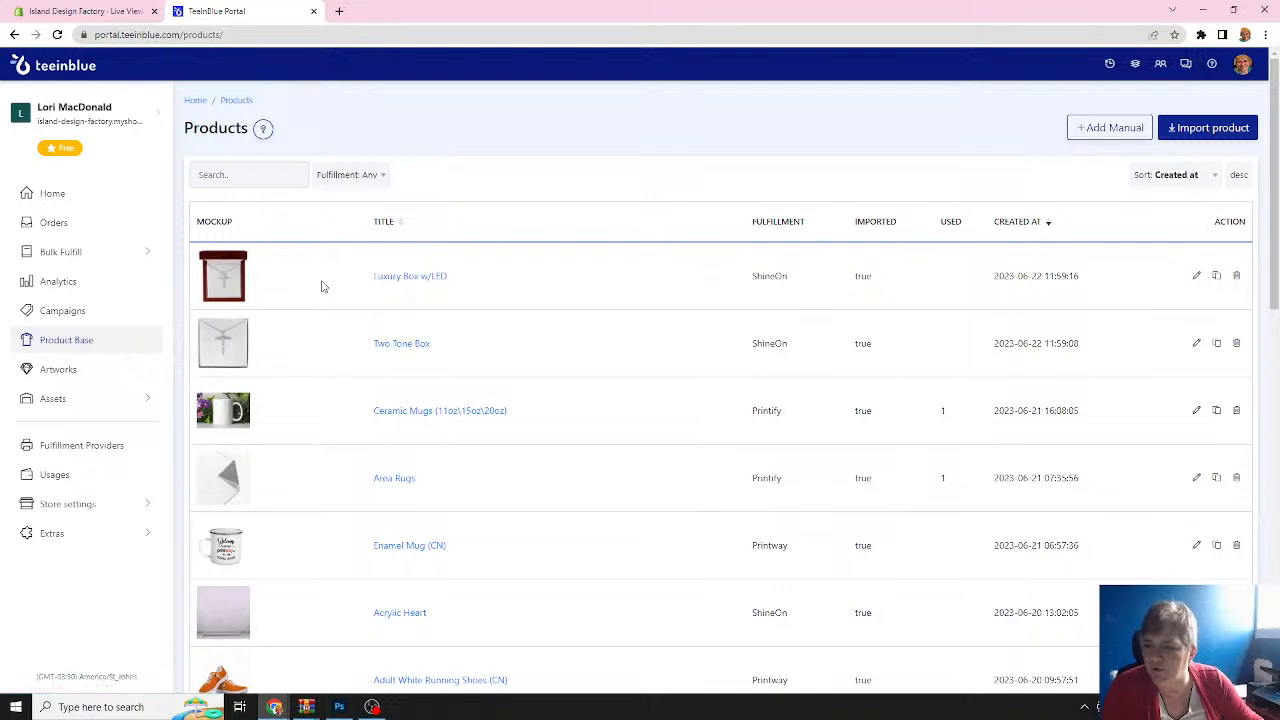
pyautogui.click(400, 344)
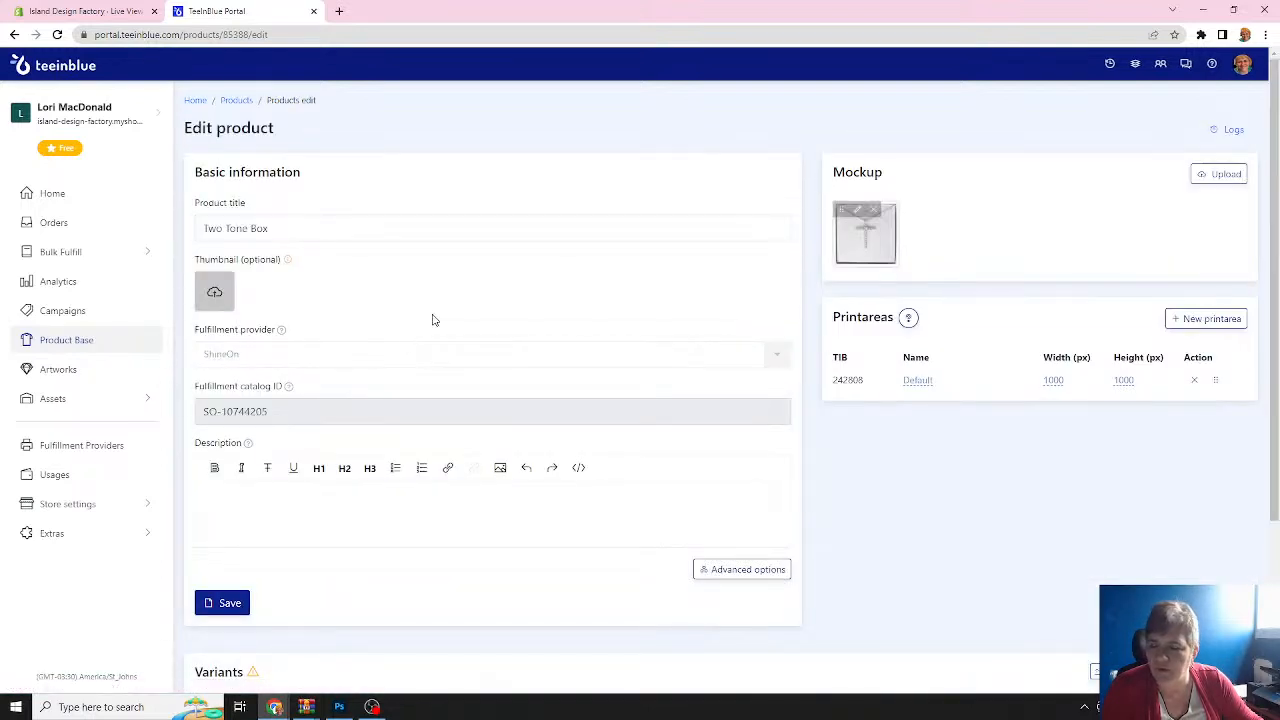
pyautogui.scroll(-3, 433, 316)
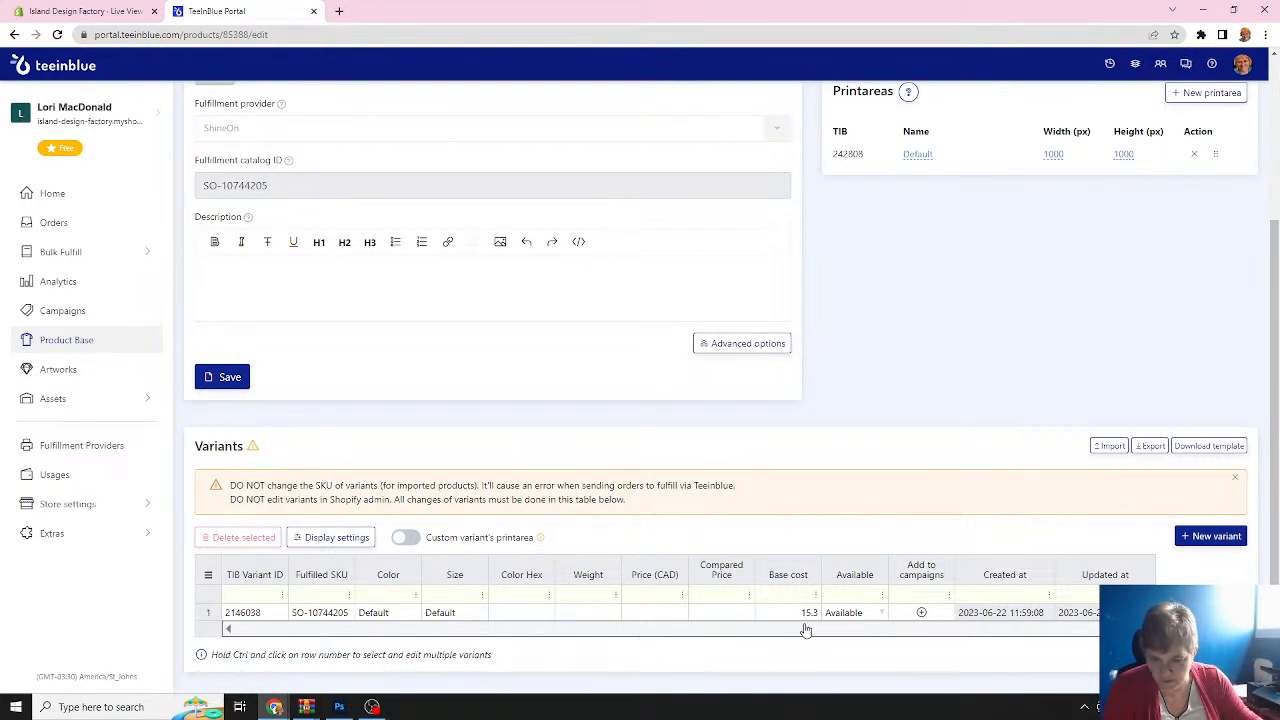
pyautogui.click(645, 613)
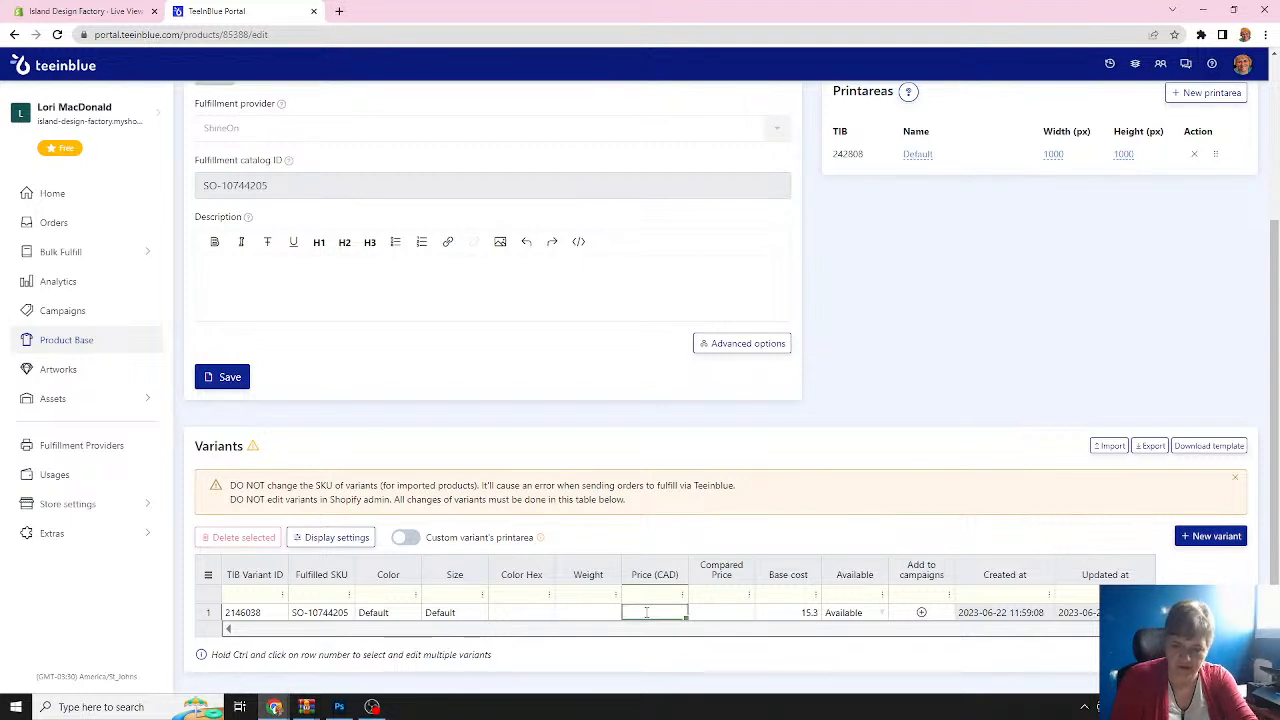
pyautogui.write('49.99')
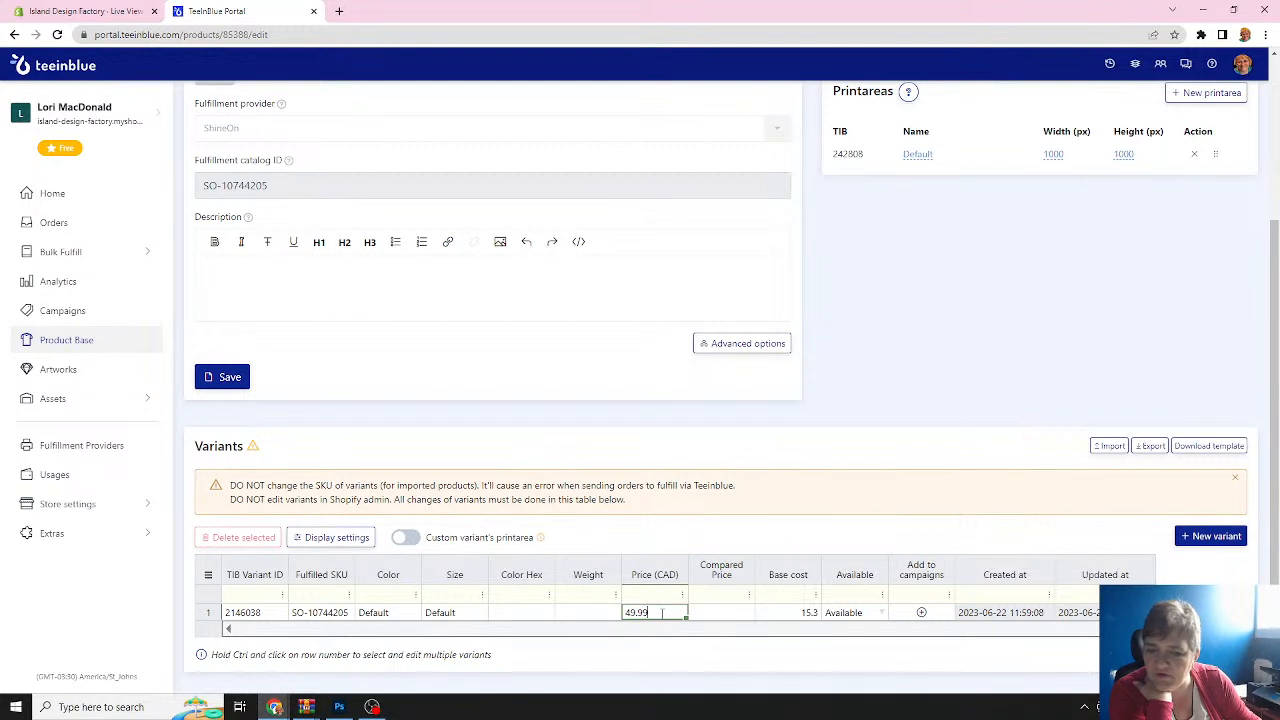
# Switch to the Shopify admin, open the ShineOn: Print On Demand app and go to its full product catalog.
pyautogui.scroll(3, 329, 286)
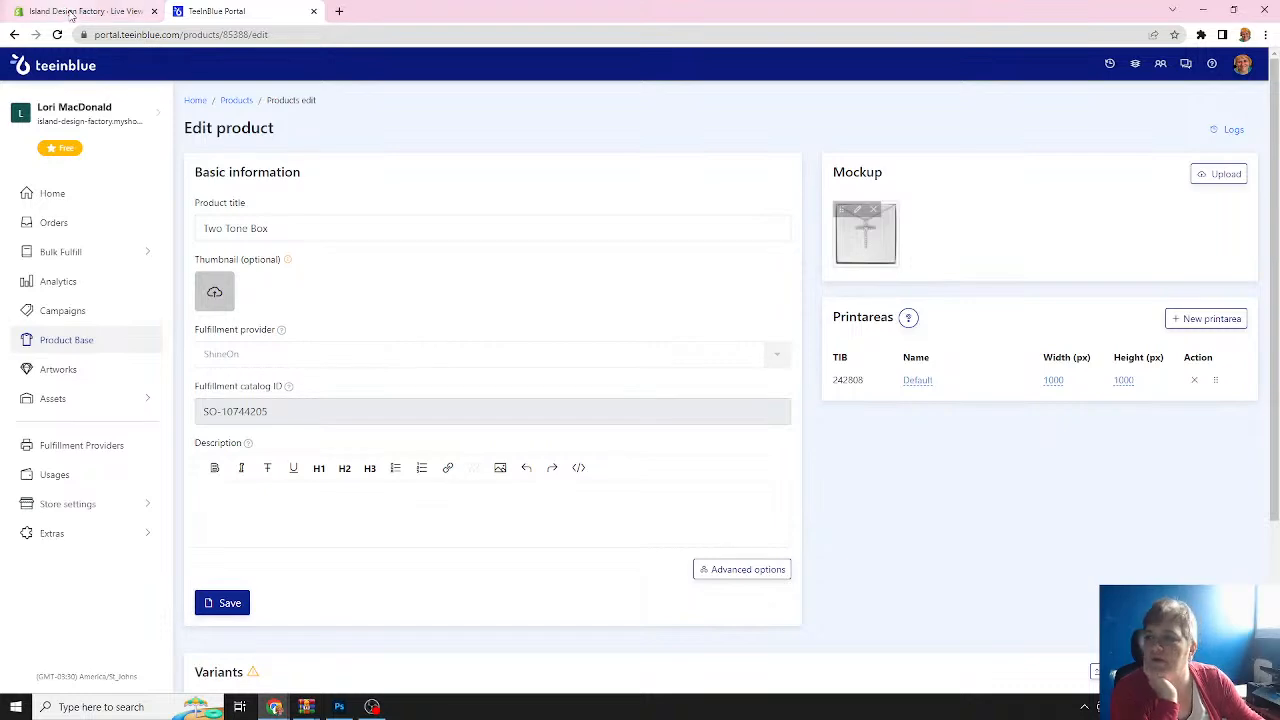
pyautogui.click(68, 13)
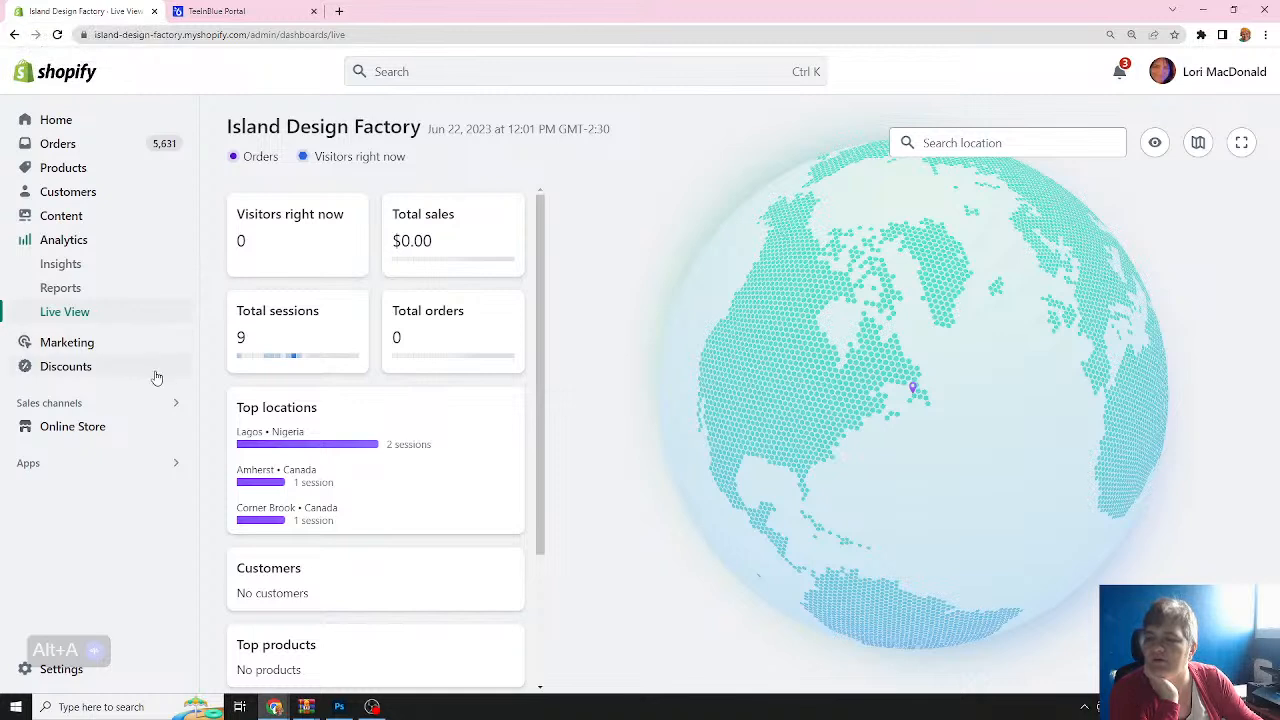
pyautogui.click(28, 466)
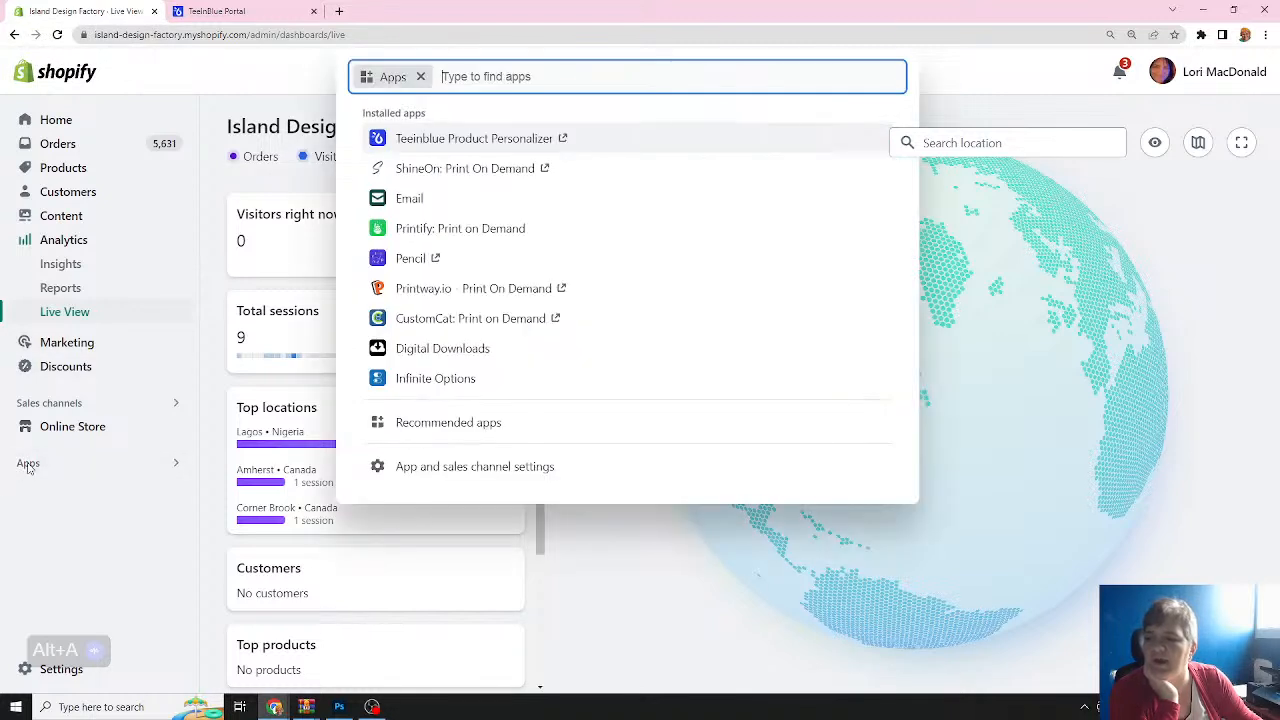
pyautogui.click(444, 173)
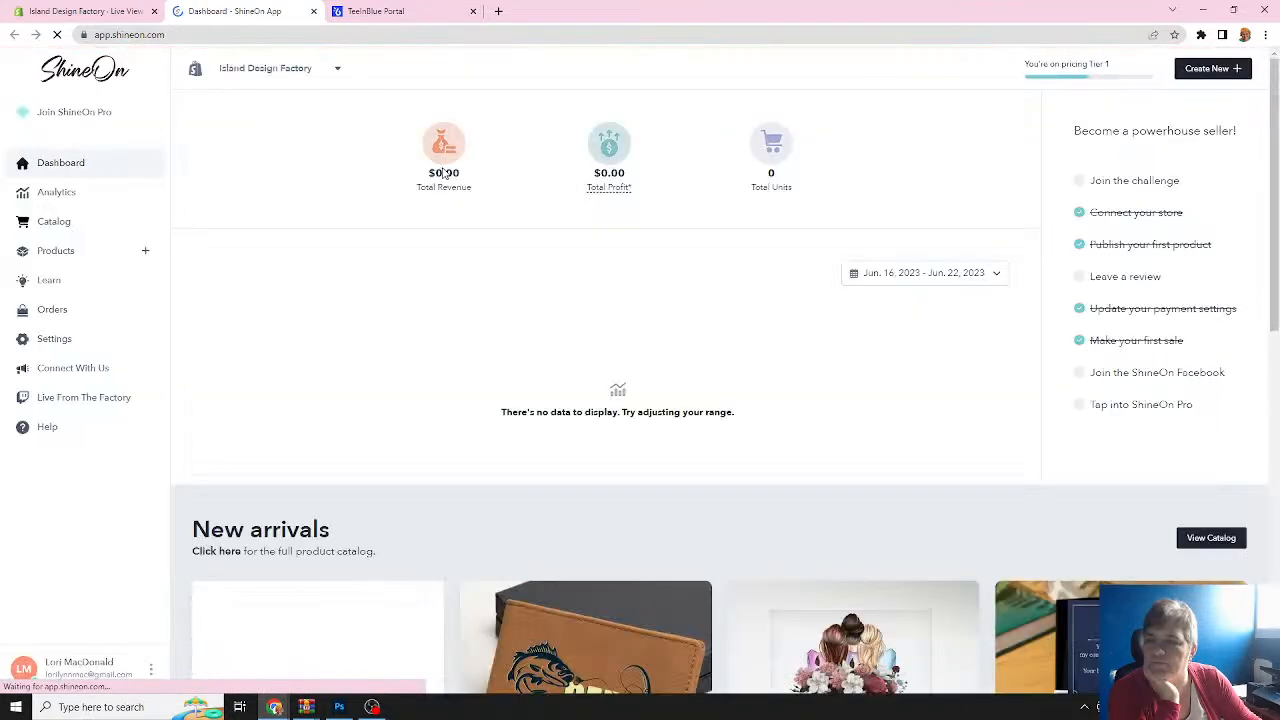
pyautogui.scroll(-2, 440, 215)
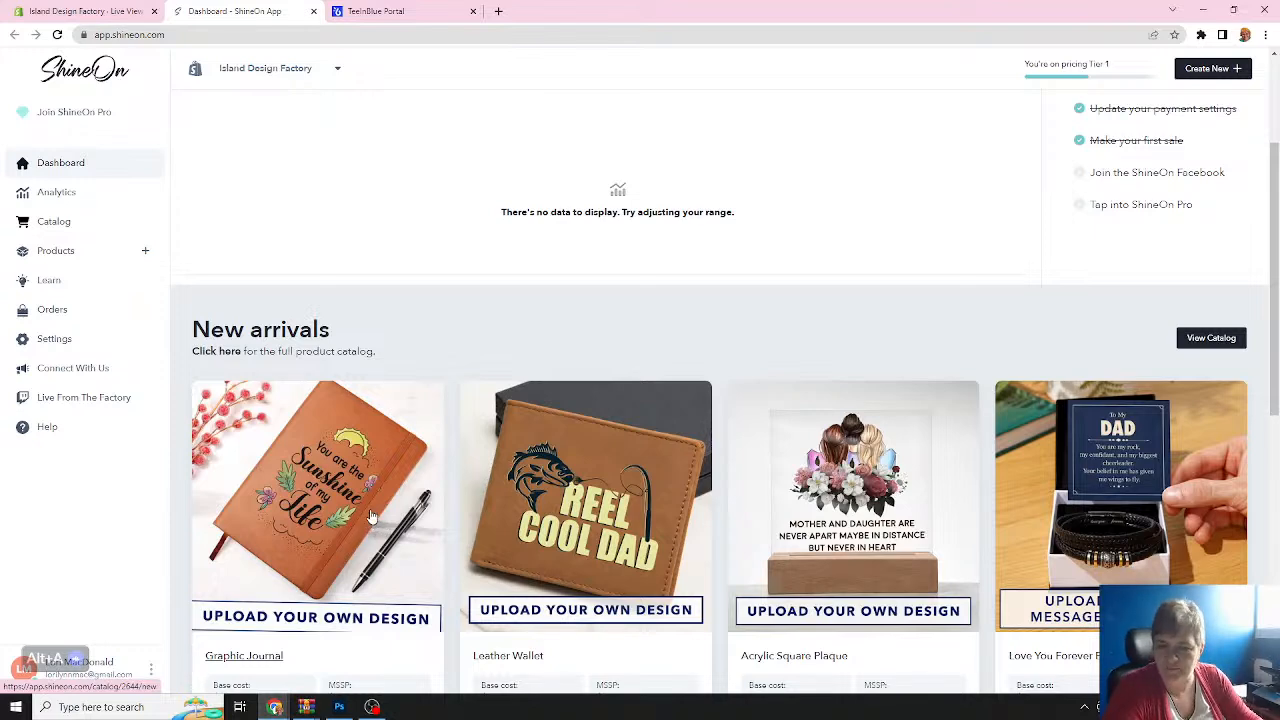
pyautogui.scroll(-3, 370, 516)
pyautogui.scroll(2, 370, 516)
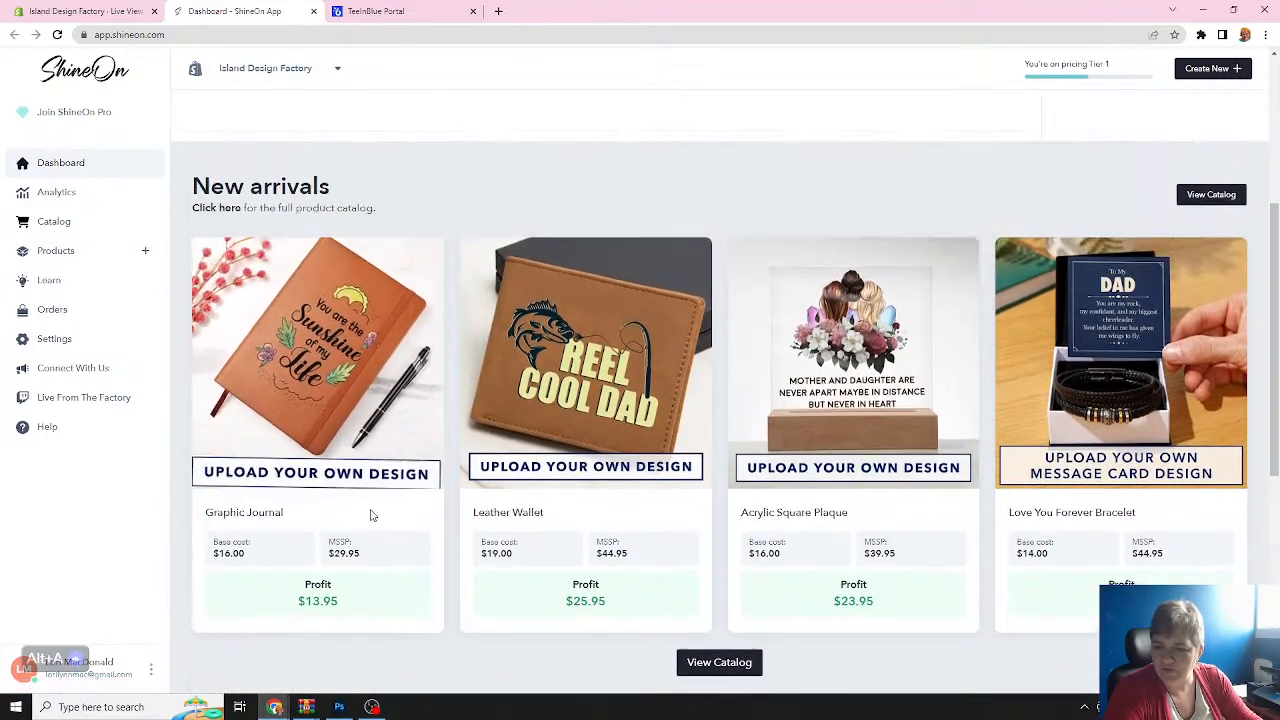
pyautogui.scroll(-1, 371, 516)
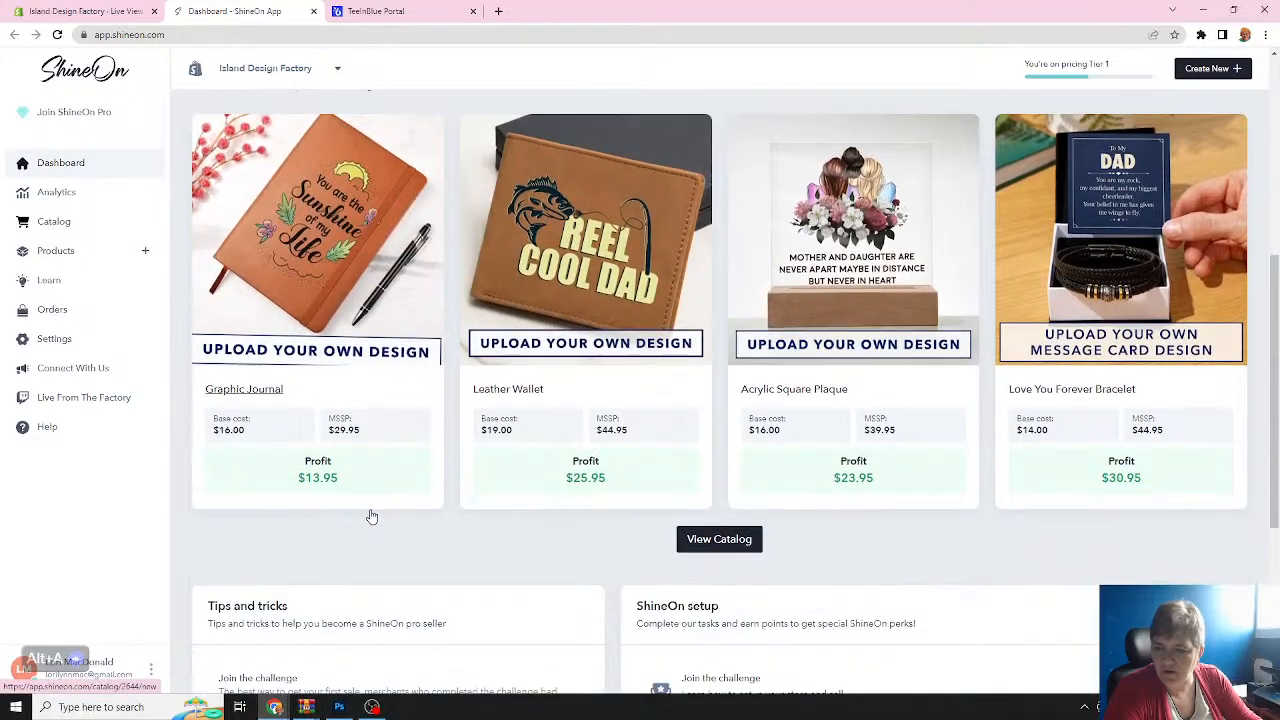
pyautogui.click(716, 542)
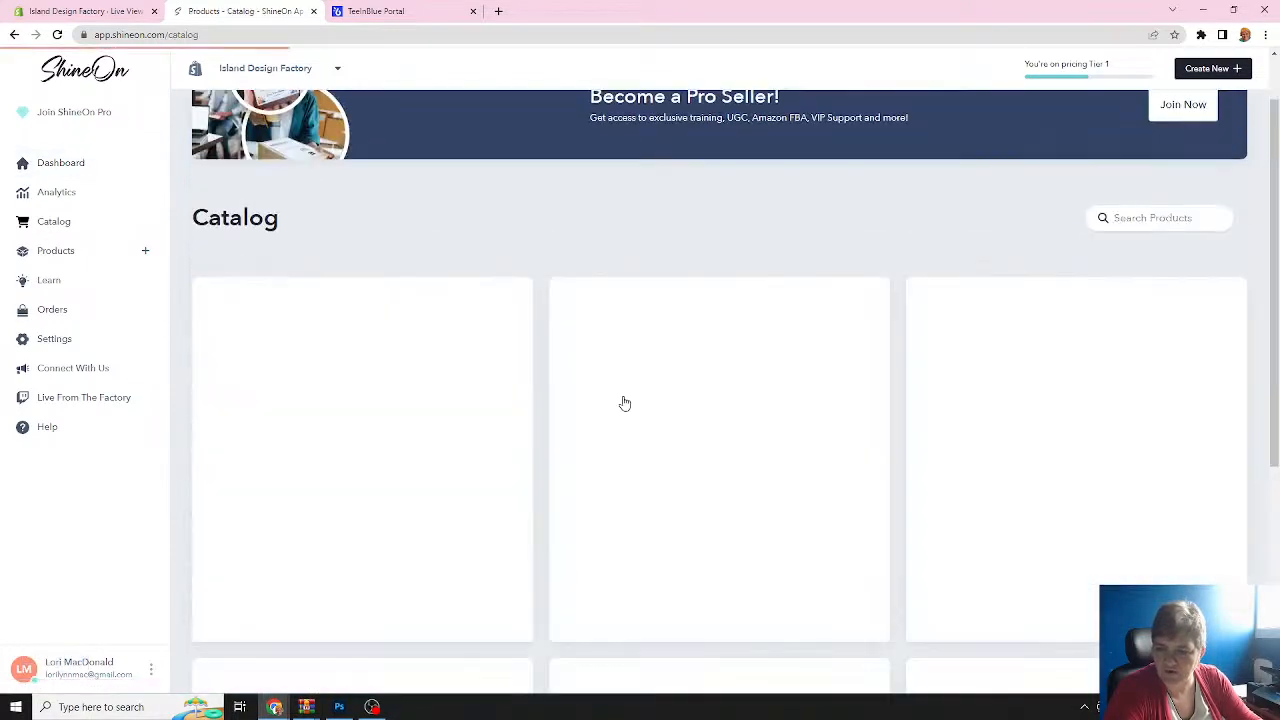
# Find the CZ Cross Necklace among the Simple Pendants in Necklaces, open it and check its box variations' costs and prices.
pyautogui.click(362, 458)
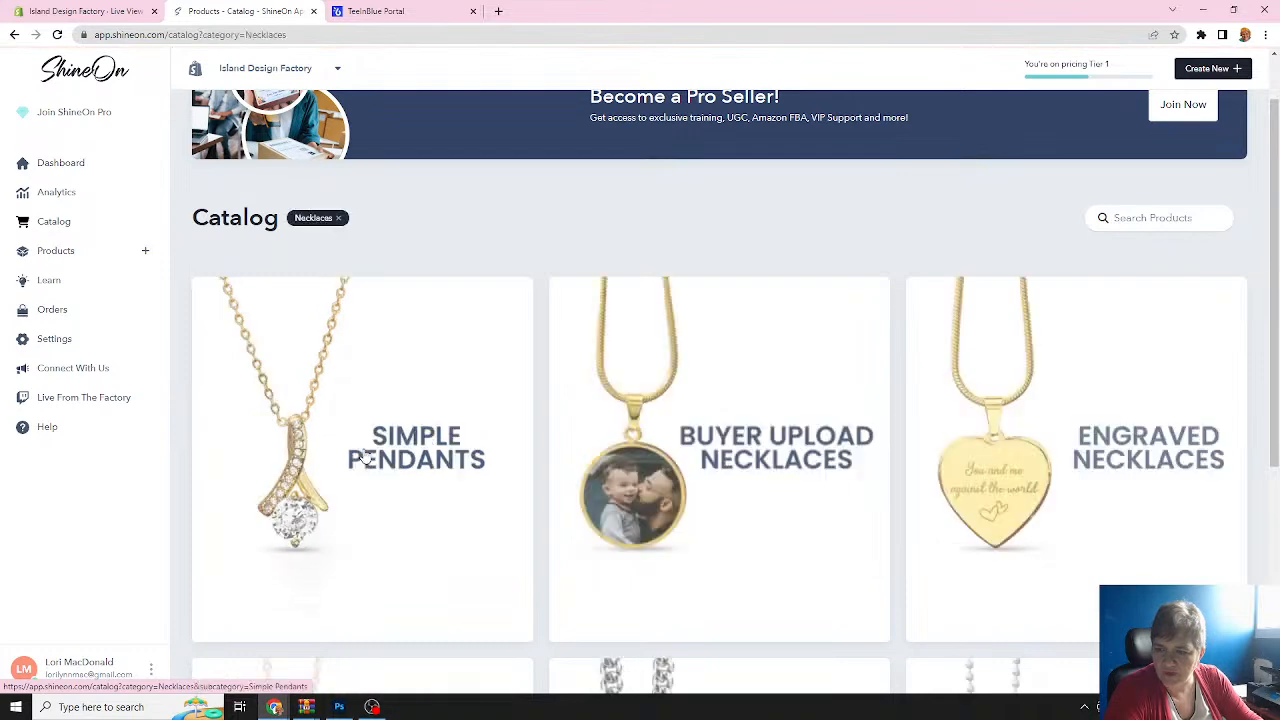
pyautogui.scroll(-3, 592, 437)
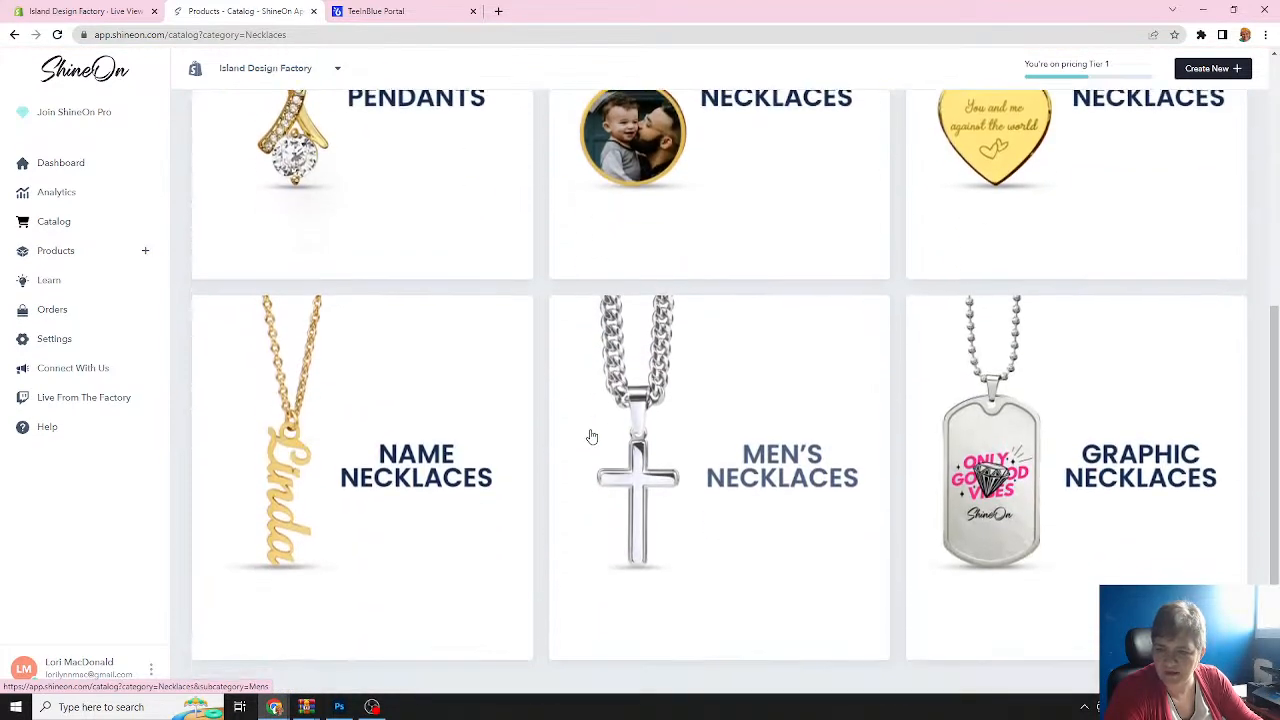
pyautogui.scroll(1, 592, 437)
pyautogui.scroll(-2, 592, 437)
pyautogui.scroll(2, 593, 437)
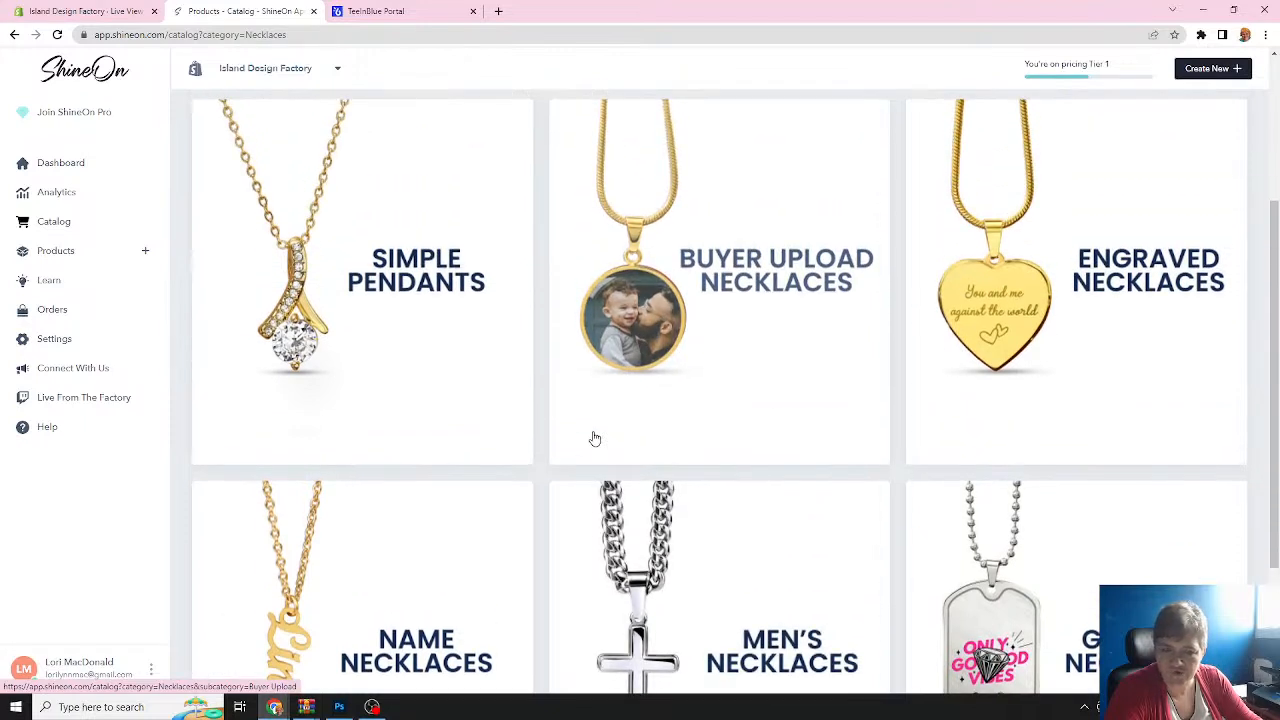
pyautogui.scroll(-1, 594, 437)
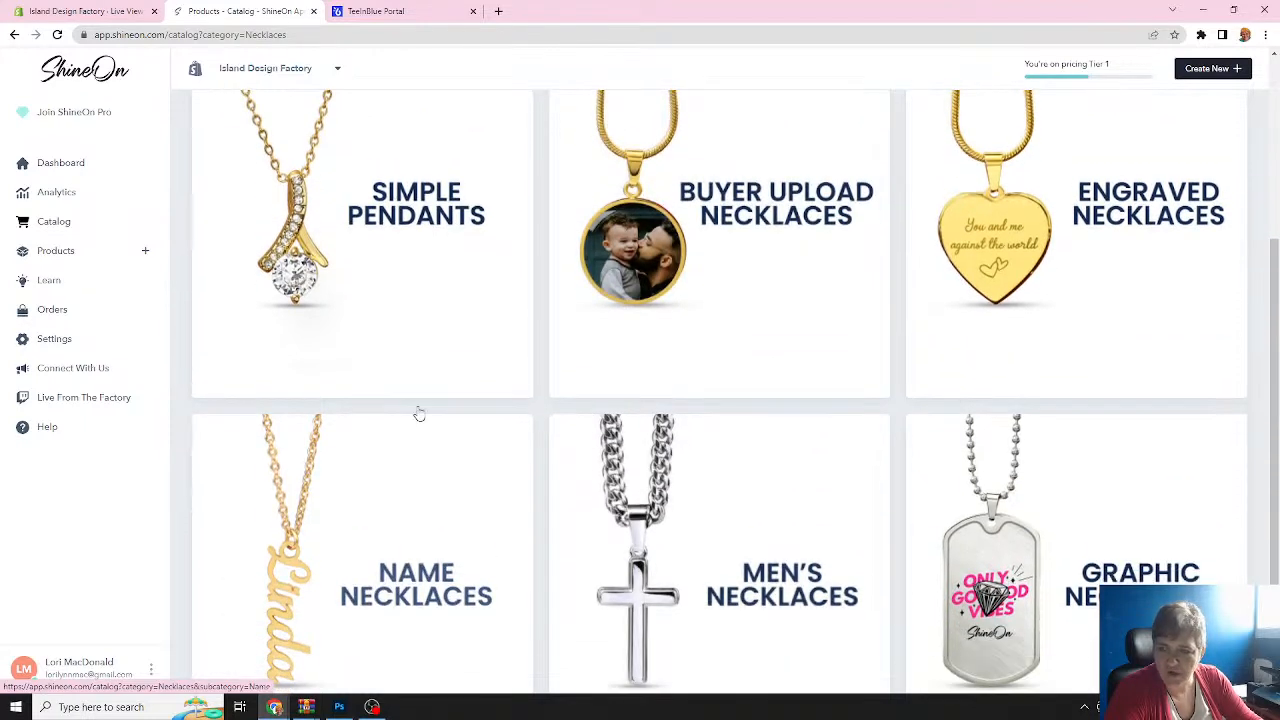
pyautogui.click(409, 209)
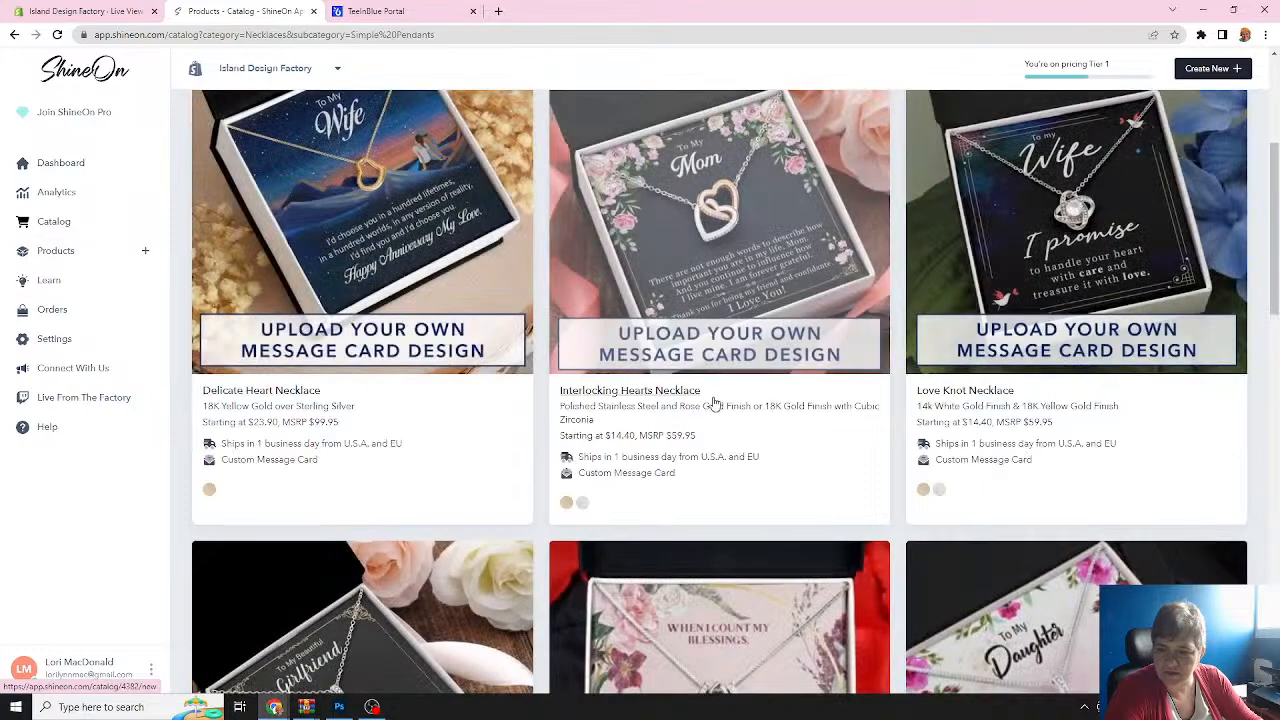
pyautogui.scroll(-8, 711, 398)
pyautogui.scroll(-1, 723, 413)
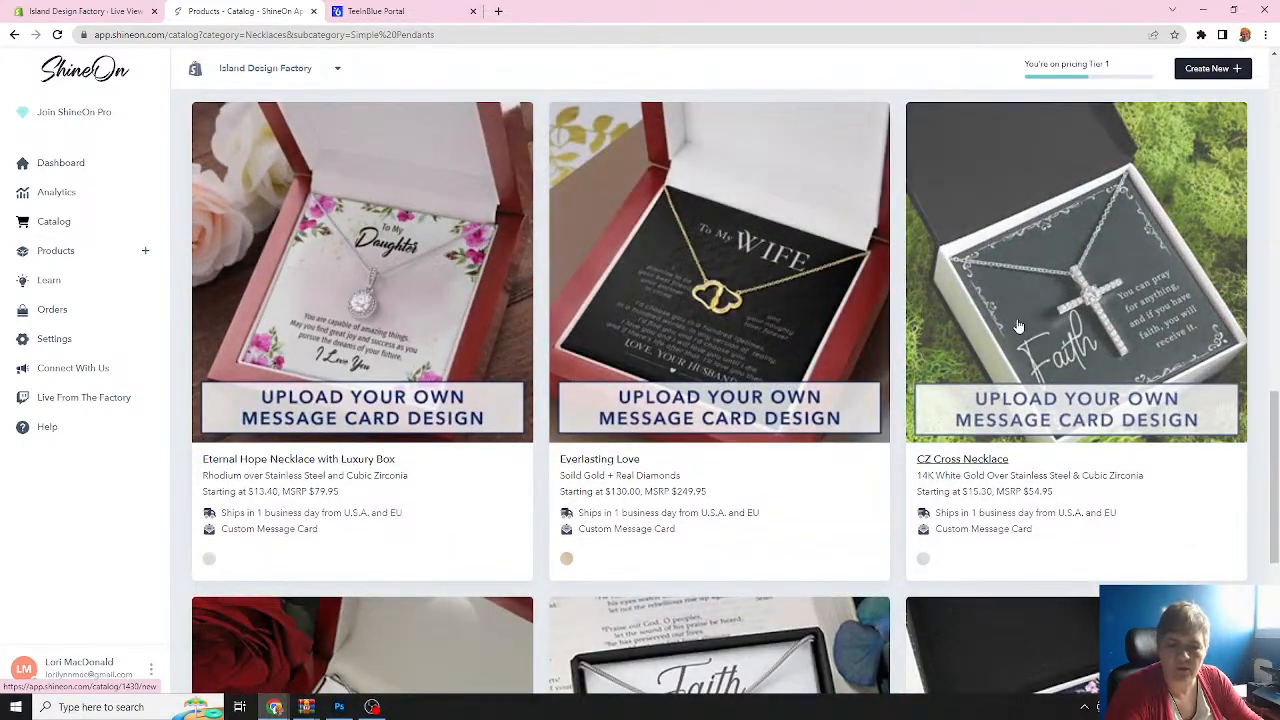
pyautogui.click(1018, 326)
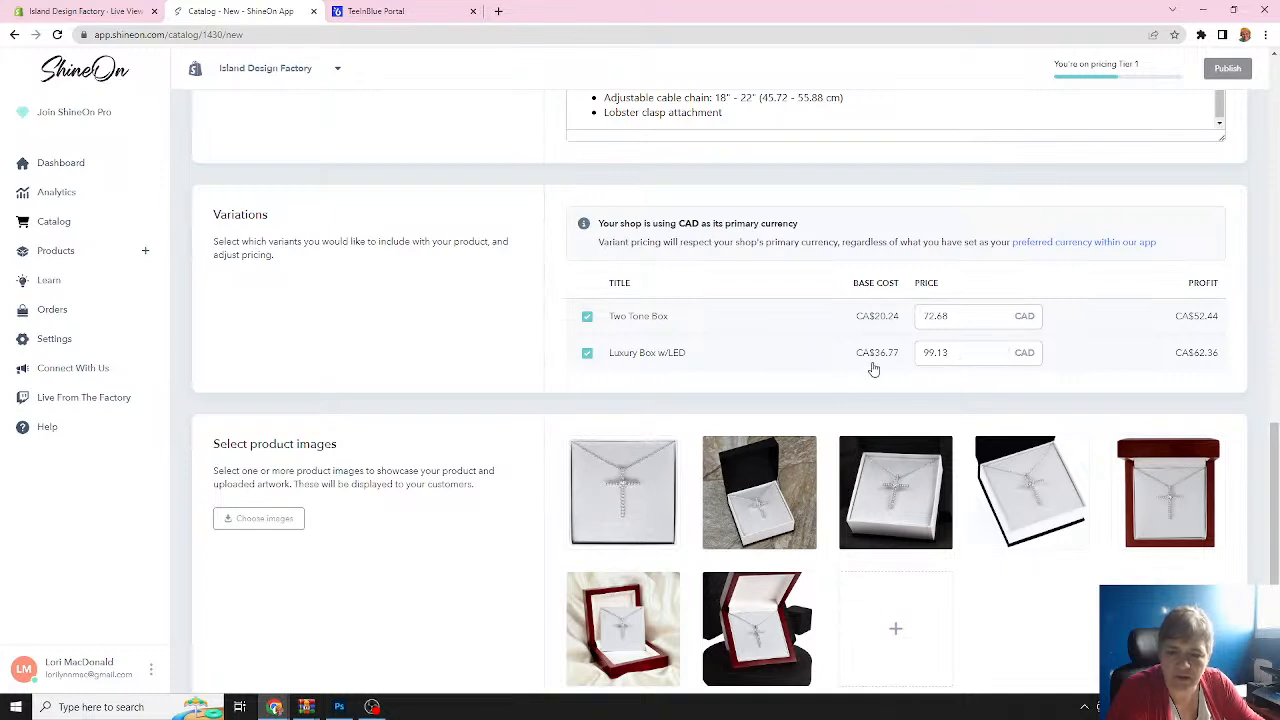
pyautogui.moveTo(873, 366)
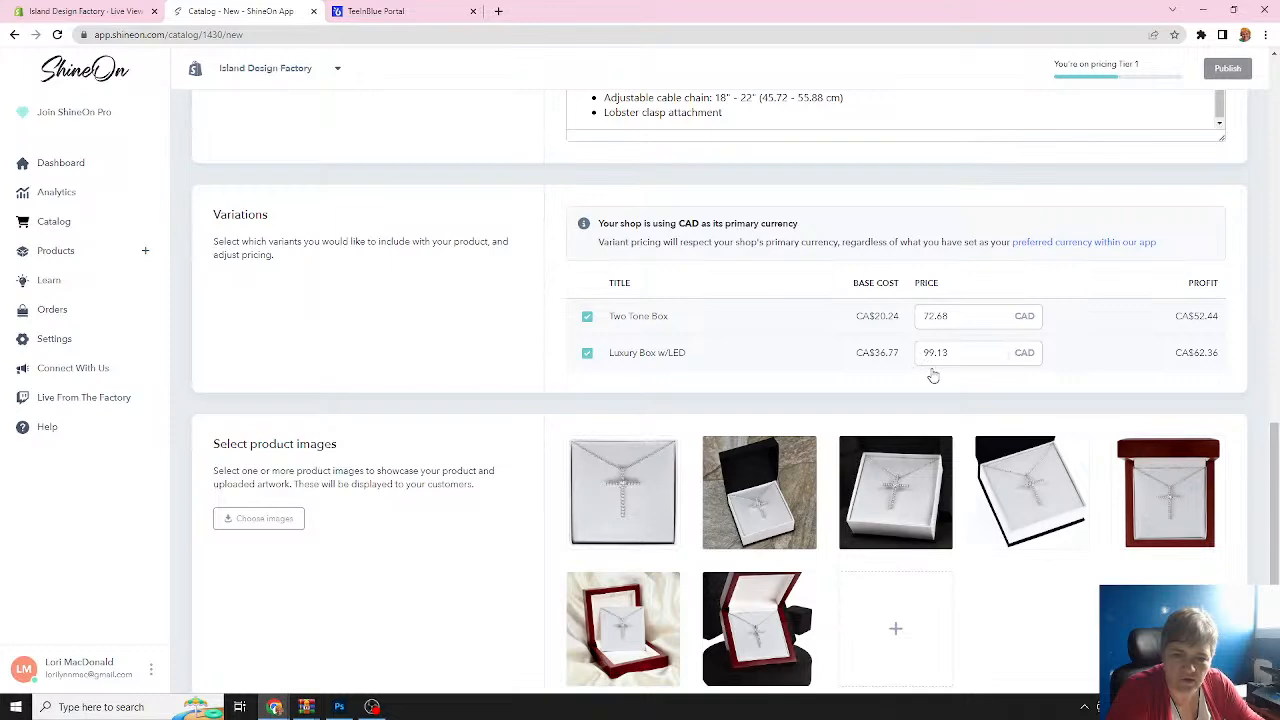
# Copy the full CZ Cross product description from ShineOn and paste it into the Two Tone Box description in Teeinblue.
pyautogui.scroll(2, 933, 374)
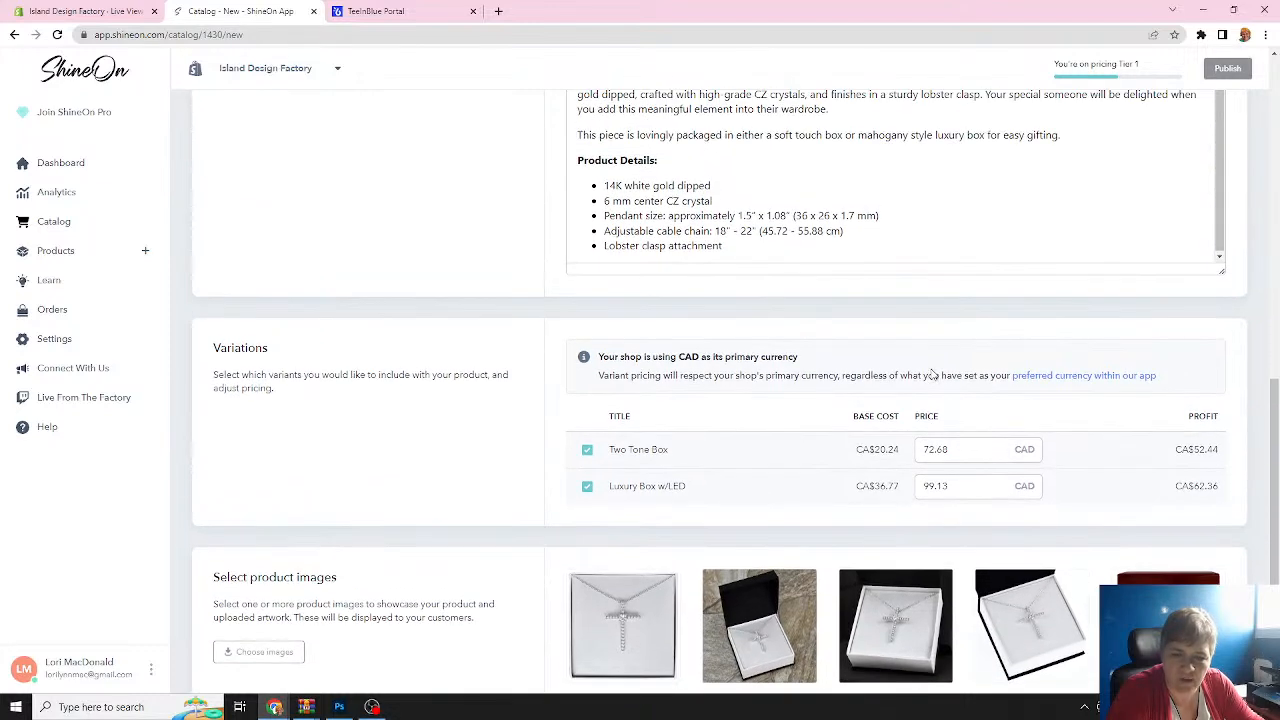
pyautogui.scroll(3, 930, 374)
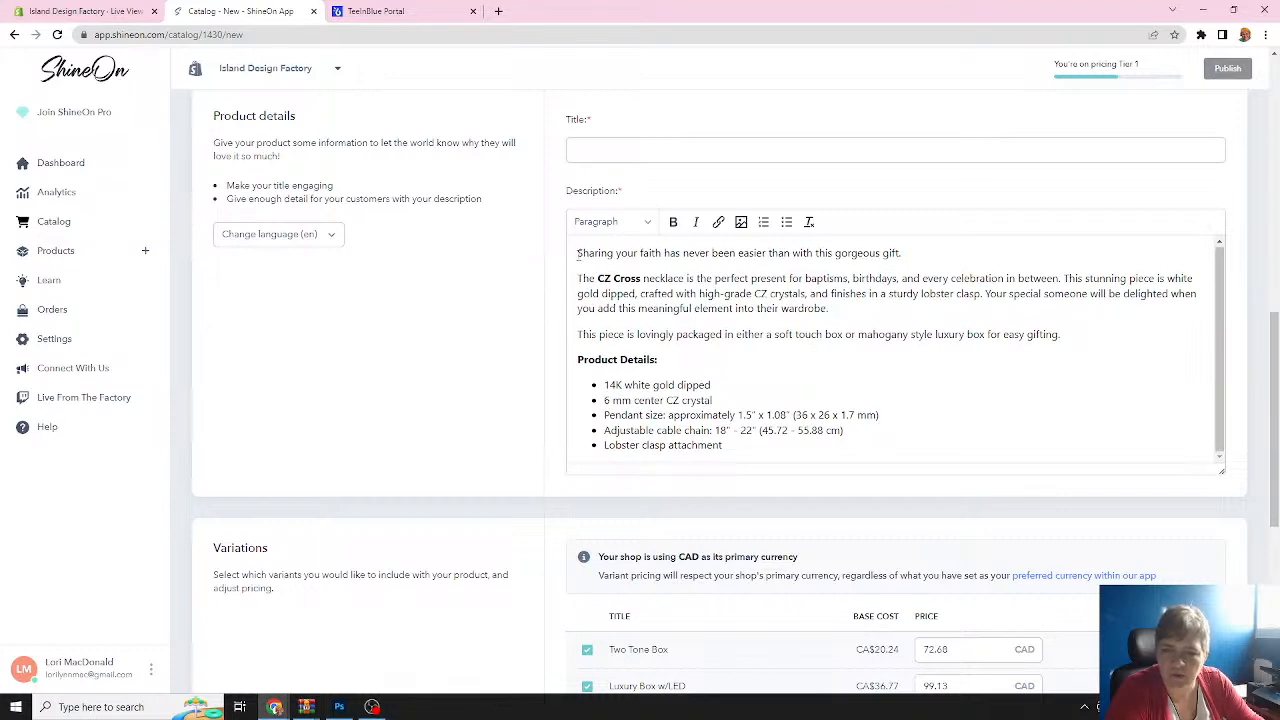
pyautogui.moveTo(577, 253); pyautogui.dragTo(827, 442)
pyautogui.hotkey('ctrl', 'c')
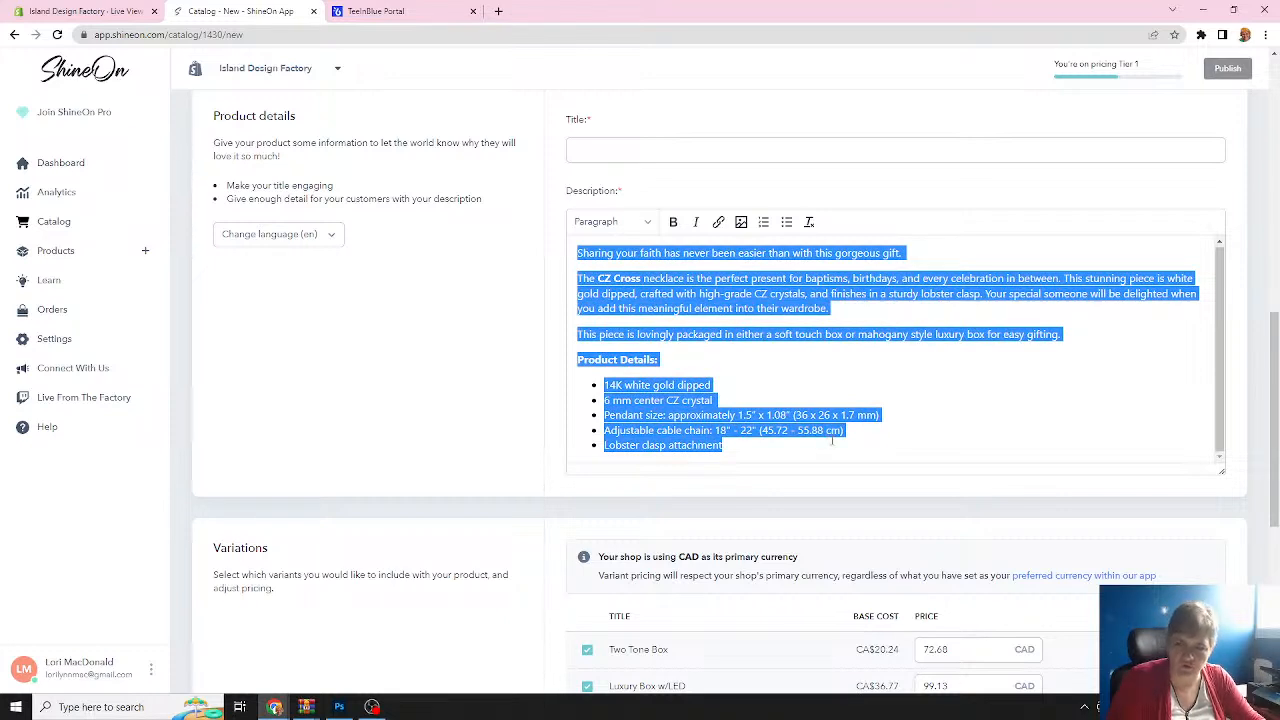
pyautogui.click(400, 12)
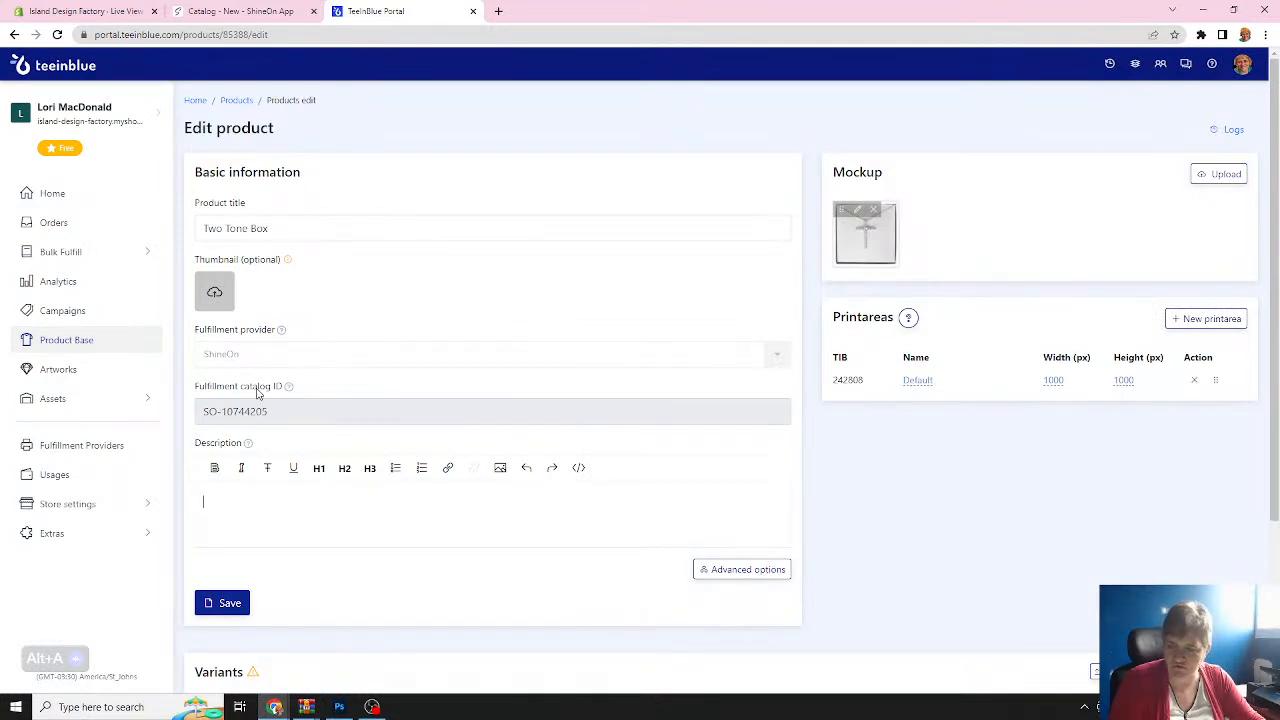
pyautogui.hotkey('ctrl', 'v')
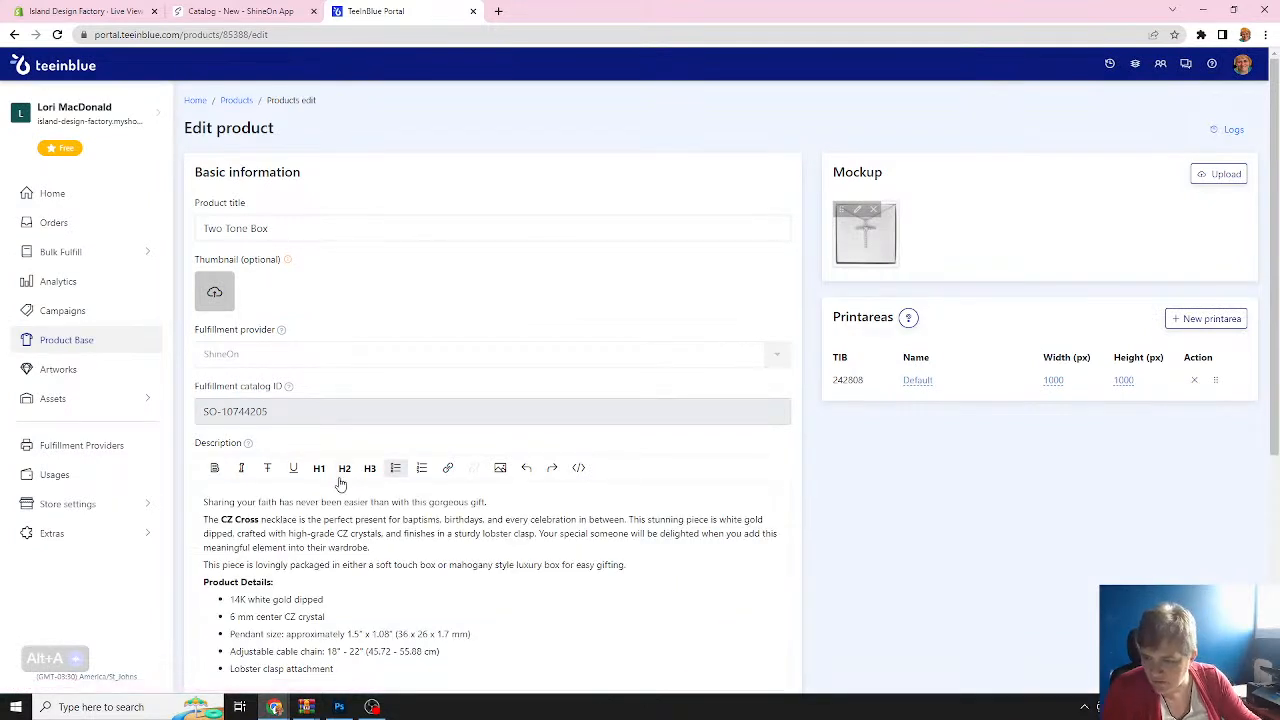
# Compare the Two Tone Box variant's price with the CZ Cross variation costs and prices in ShineOn, returning to Teeinblue.
pyautogui.scroll(-2, 340, 475)
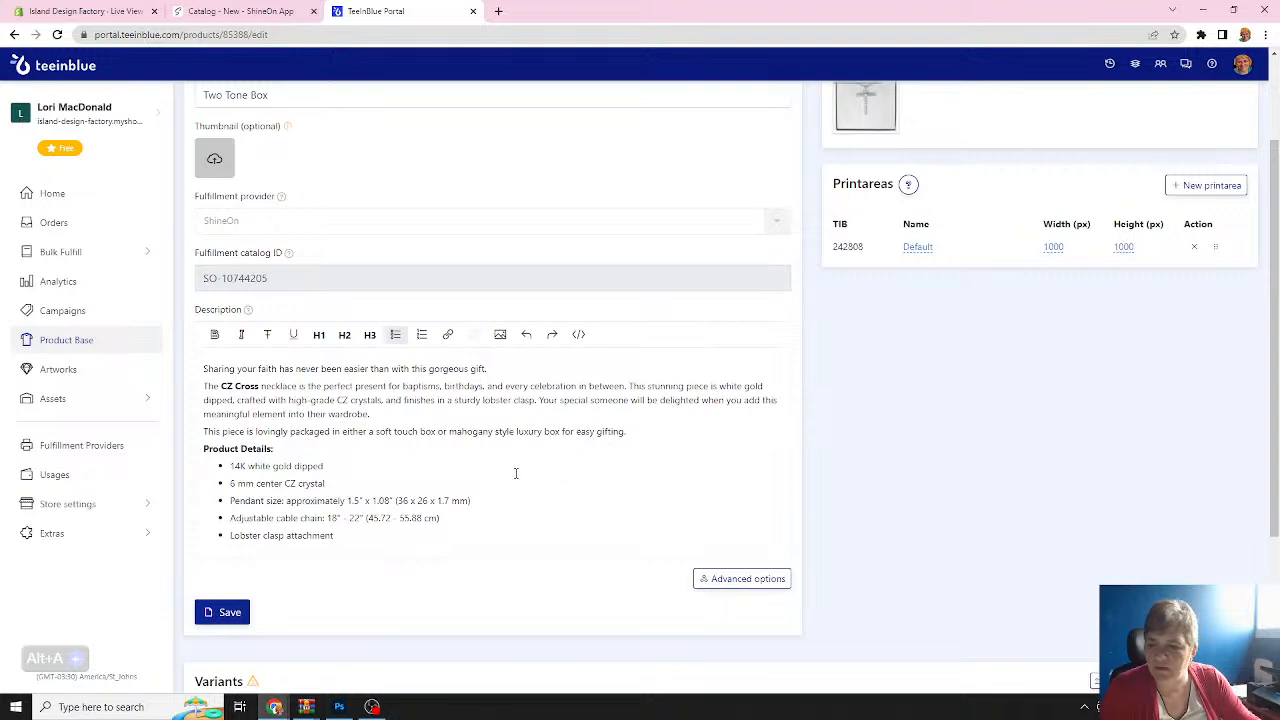
pyautogui.scroll(-2, 613, 349)
pyautogui.scroll(-1, 613, 349)
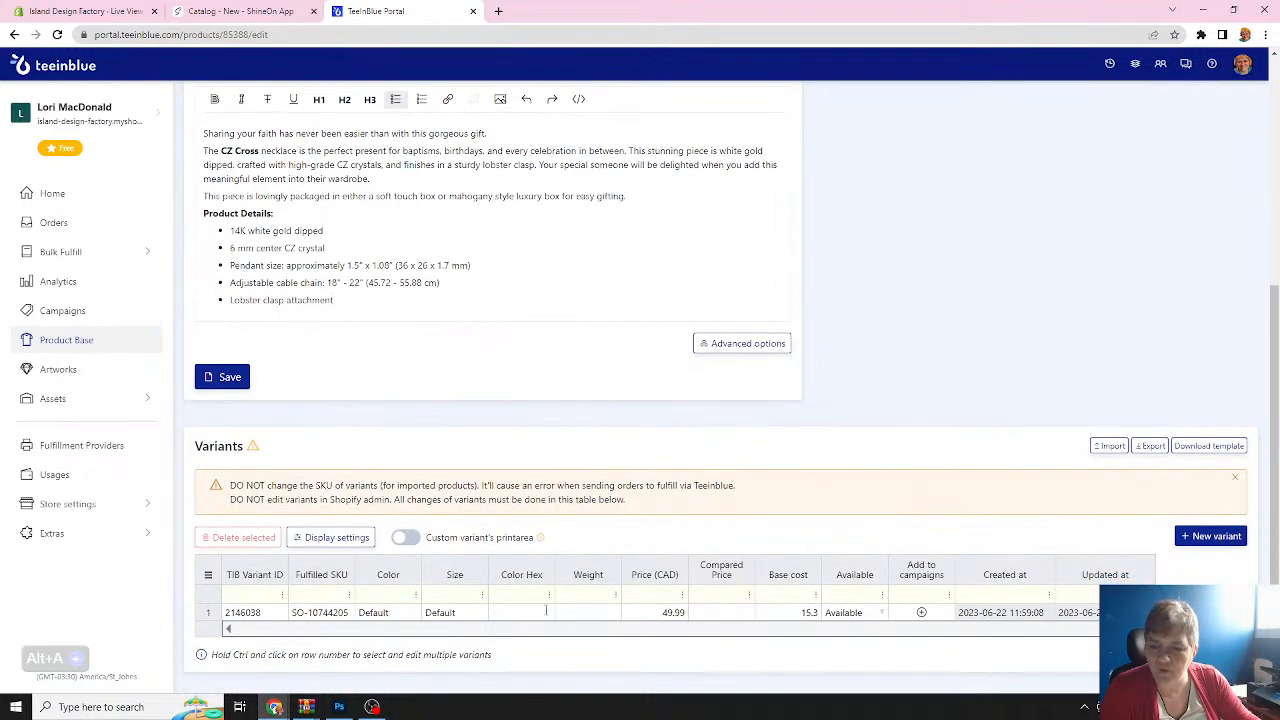
pyautogui.doubleClick(657, 612)
pyautogui.doubleClick(658, 612)
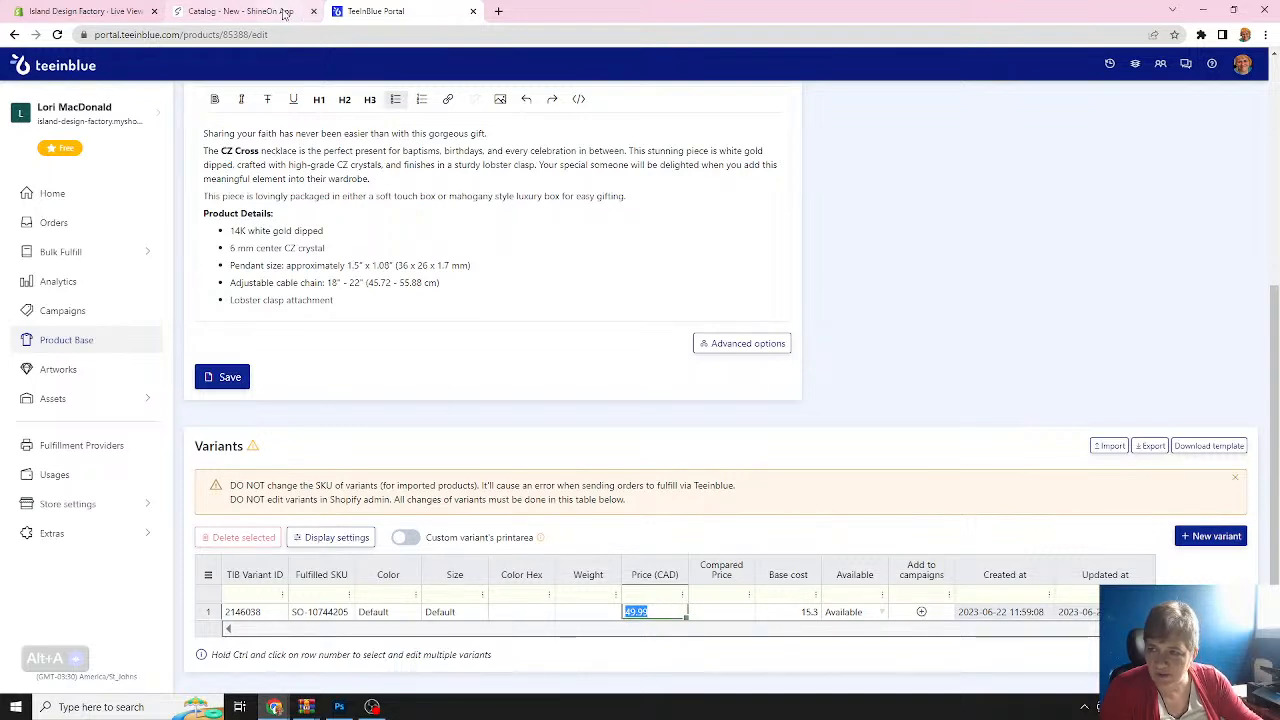
pyautogui.hotkey('ctrl', 'shift', 'Tab')
pyautogui.scroll(-1, 678, 532)
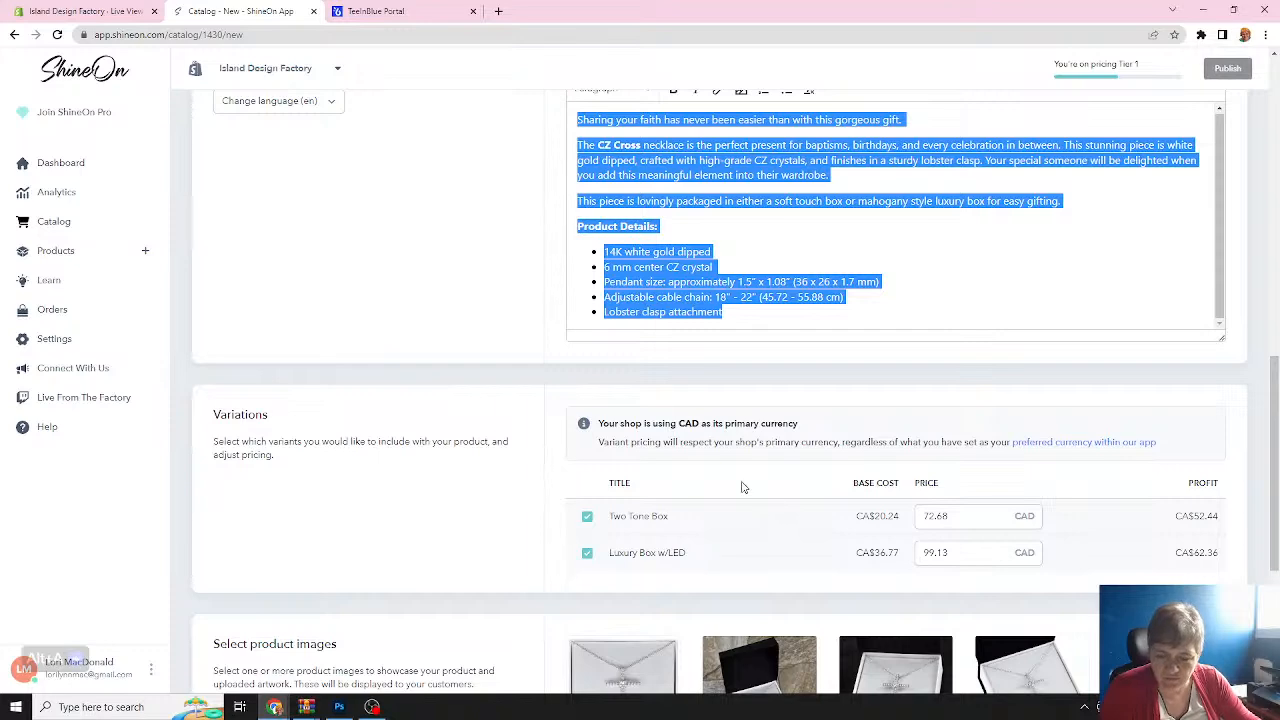
pyautogui.scroll(4, 743, 487)
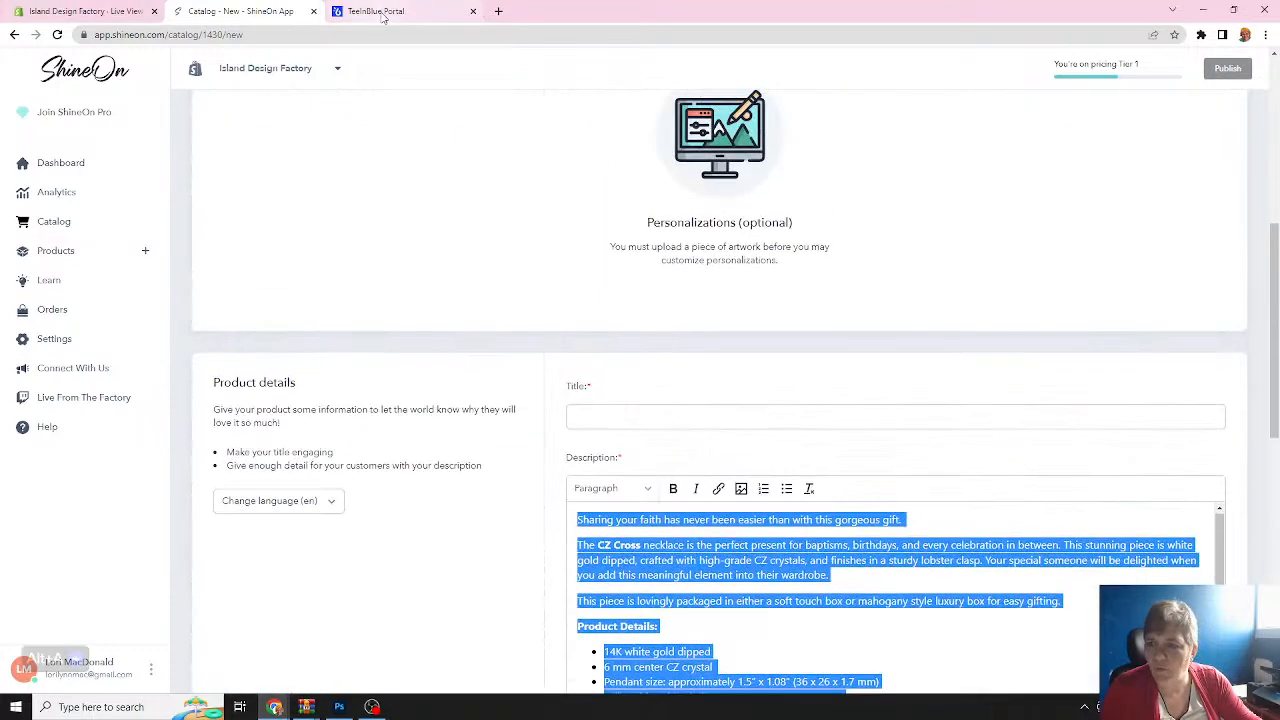
pyautogui.click(381, 13)
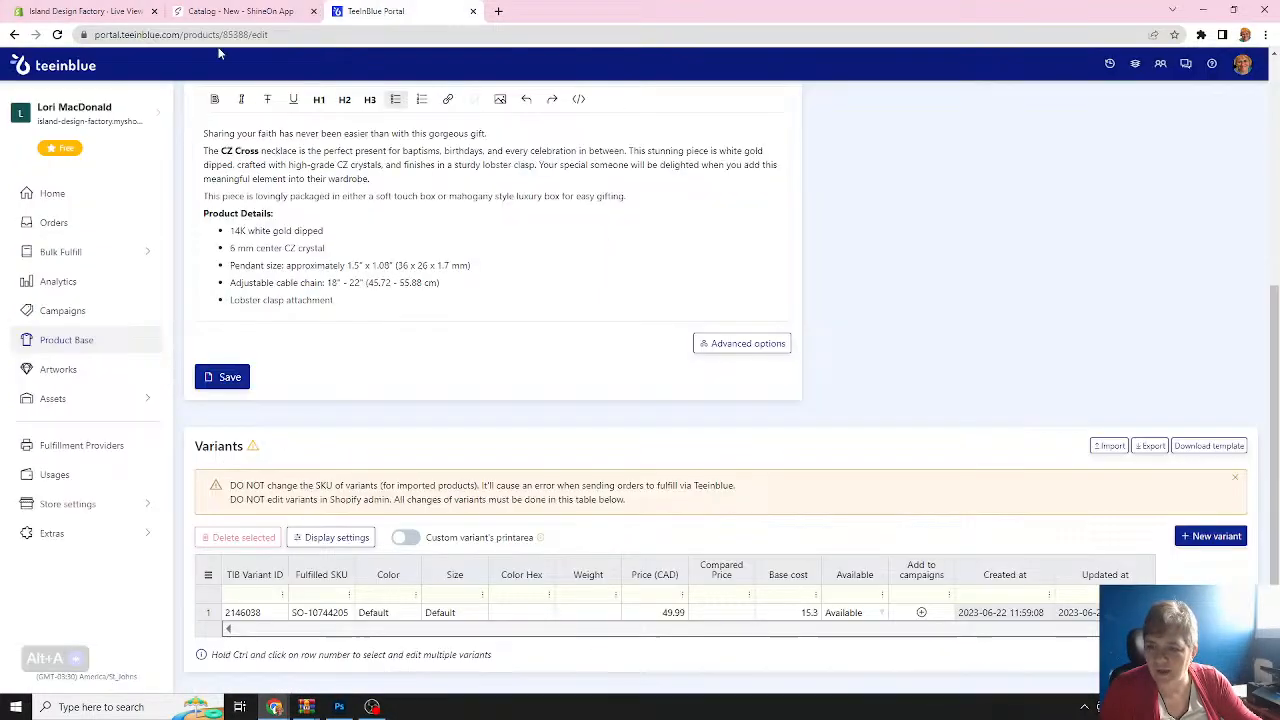
# Set the Two Tone Box default variant's CAD price to 69.99 and save the product base.
pyautogui.doubleClick(658, 611)
pyautogui.moveTo(655, 611); pyautogui.dragTo(603, 613)
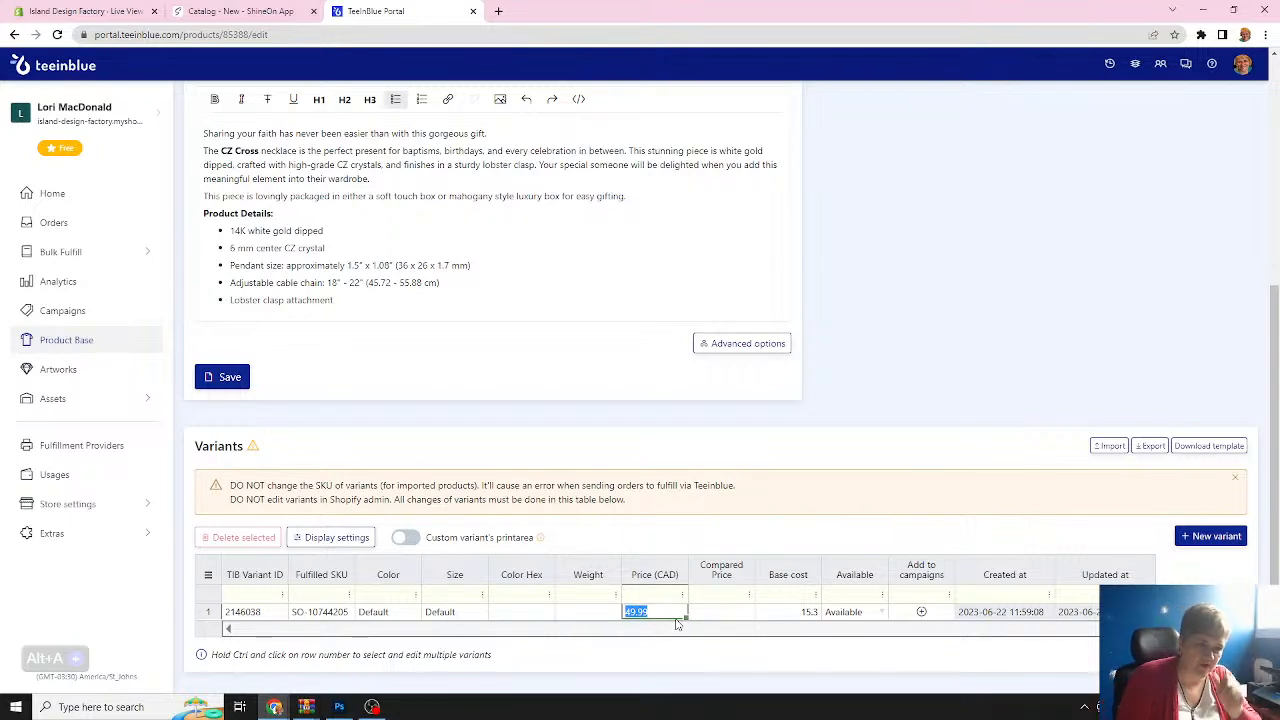
pyautogui.write('69.99')
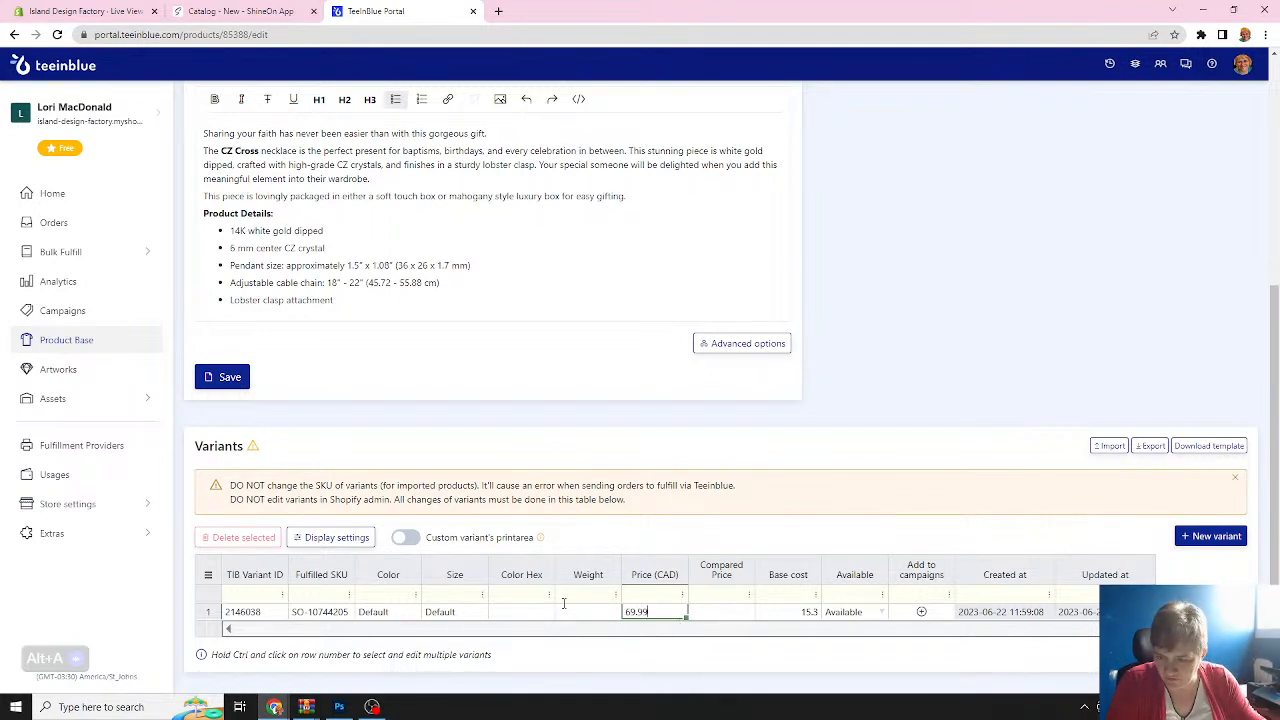
pyautogui.click(578, 616)
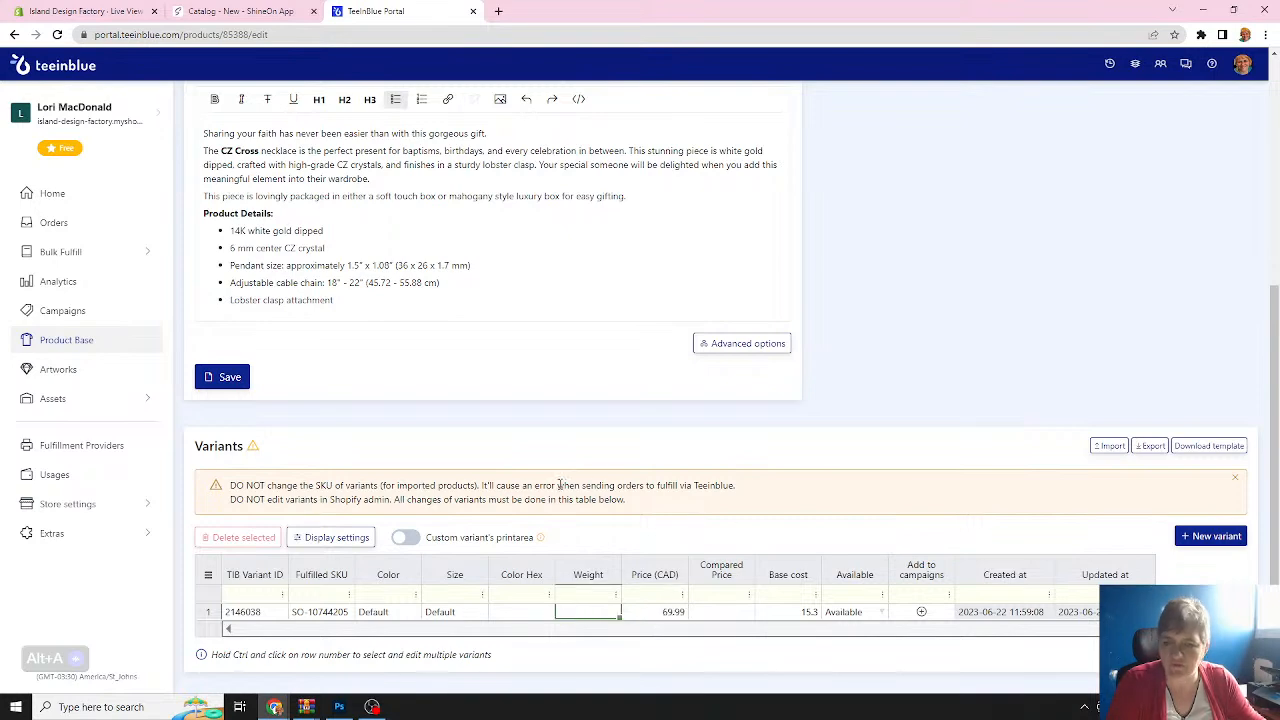
pyautogui.scroll(5, 534, 477)
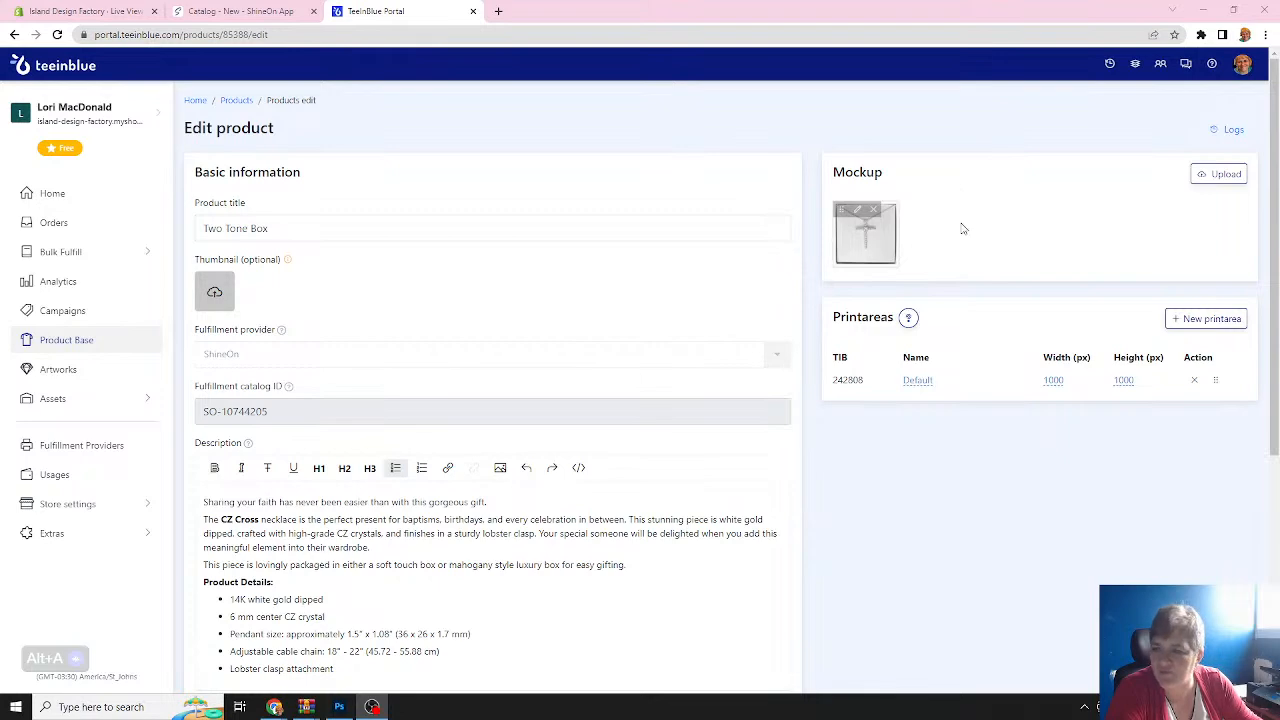
pyautogui.scroll(-3, 383, 313)
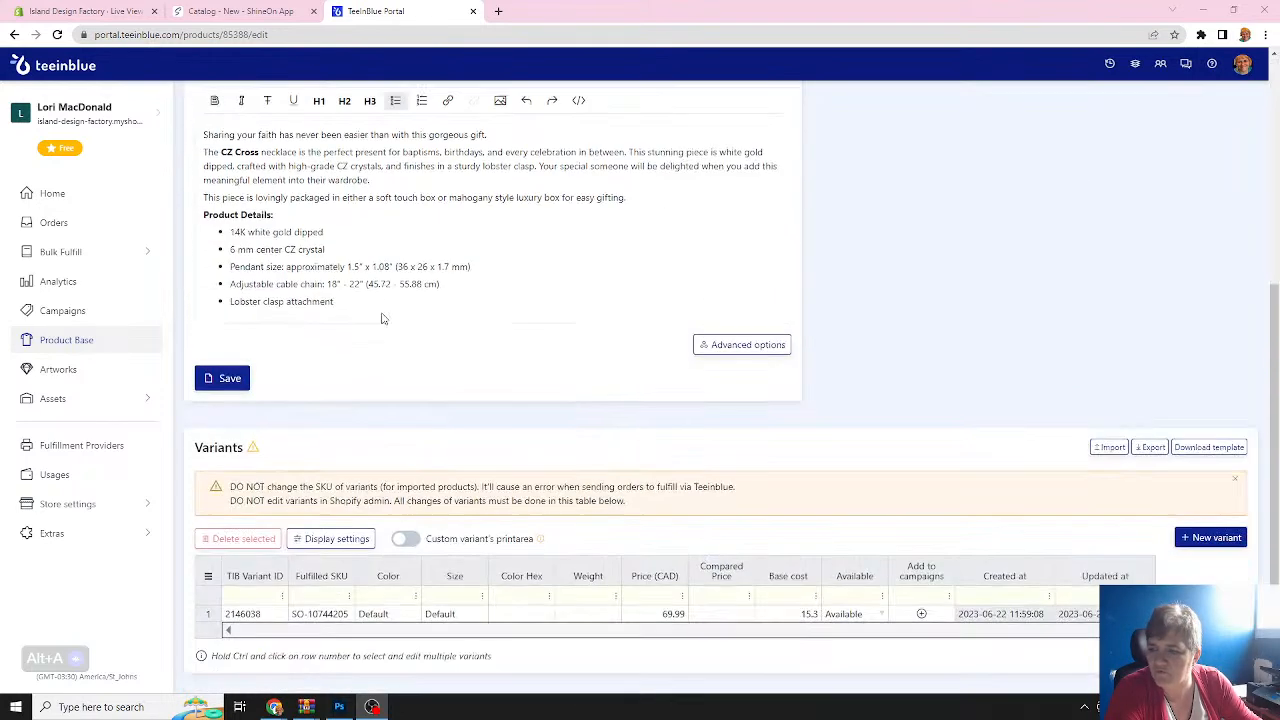
pyautogui.click(231, 384)
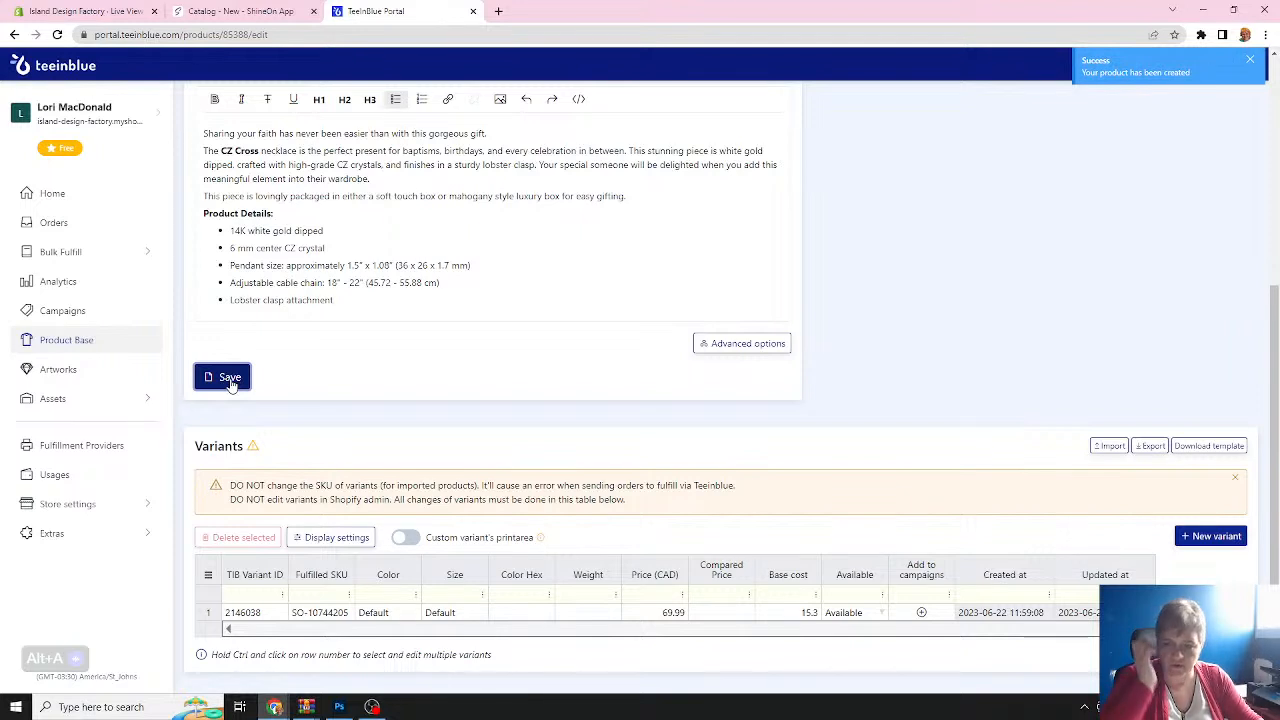
# Copy the full Two Tone Box description and paste it into the description of the Luxury Box w/LED product base.
pyautogui.moveTo(345, 300); pyautogui.dragTo(186, 134)
pyautogui.scroll(2, 186, 134)
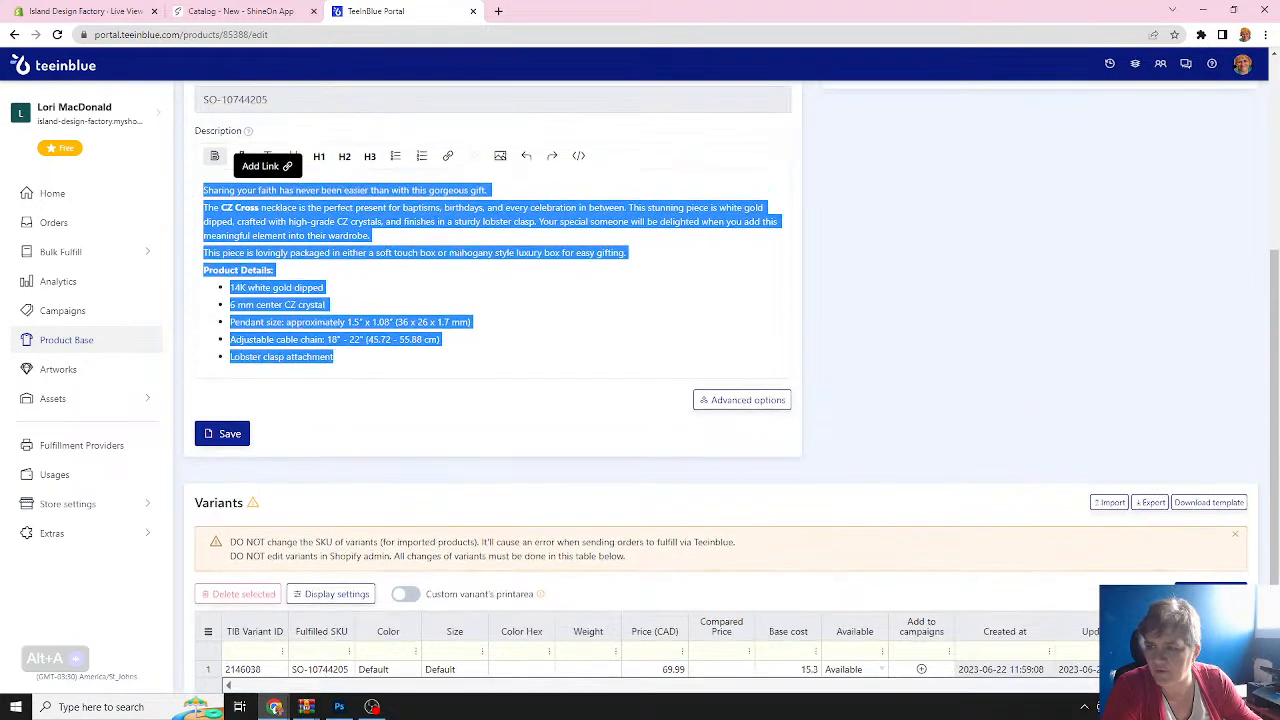
pyautogui.rightClick(265, 280)
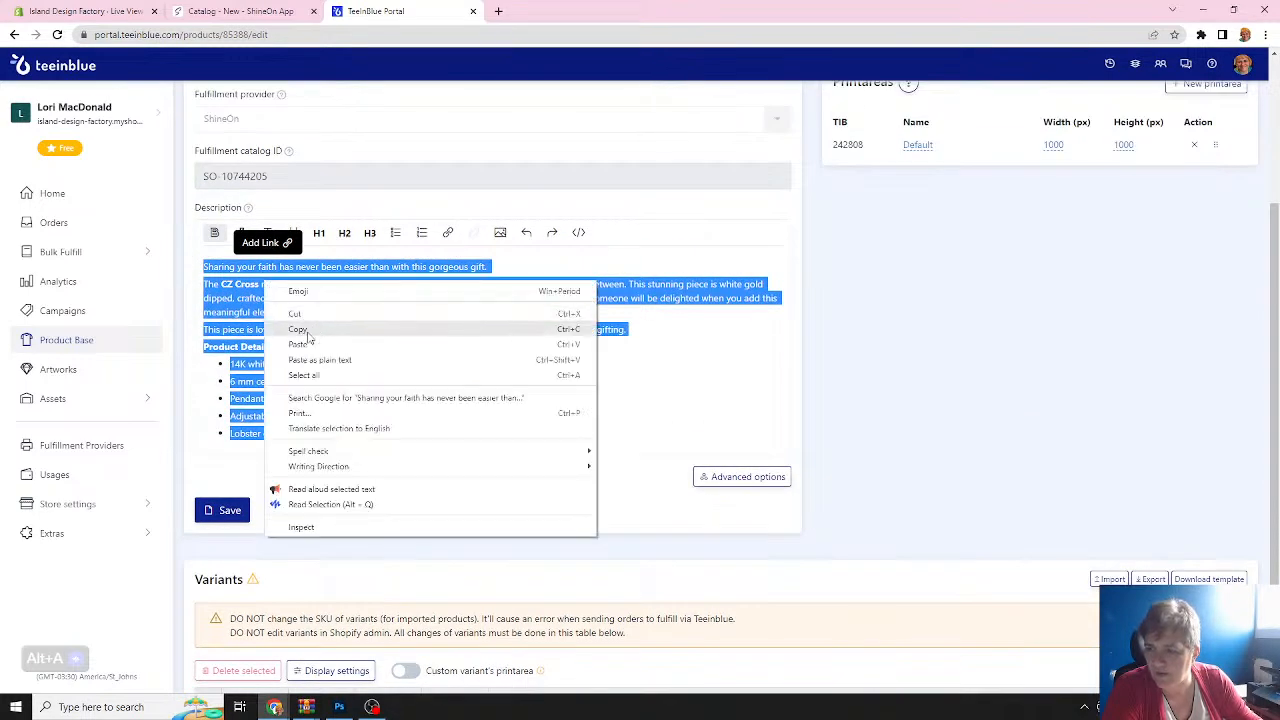
pyautogui.click(305, 332)
pyautogui.click(64, 340)
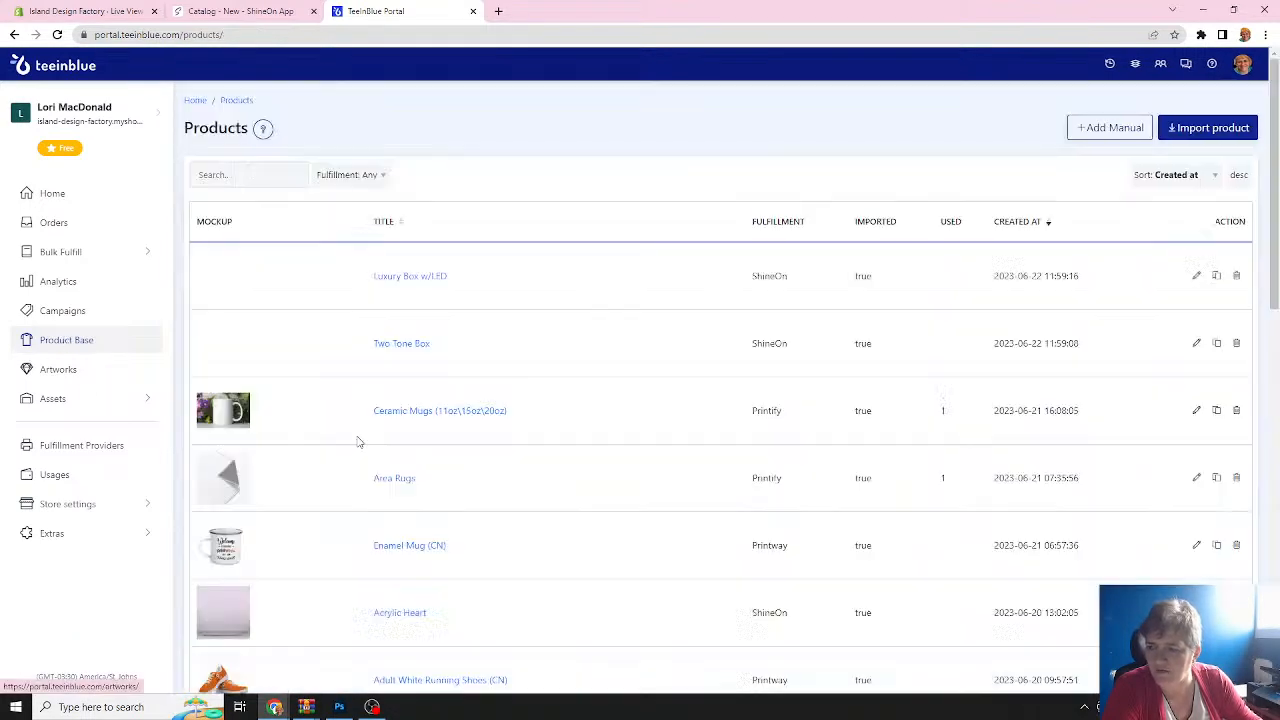
pyautogui.click(410, 277)
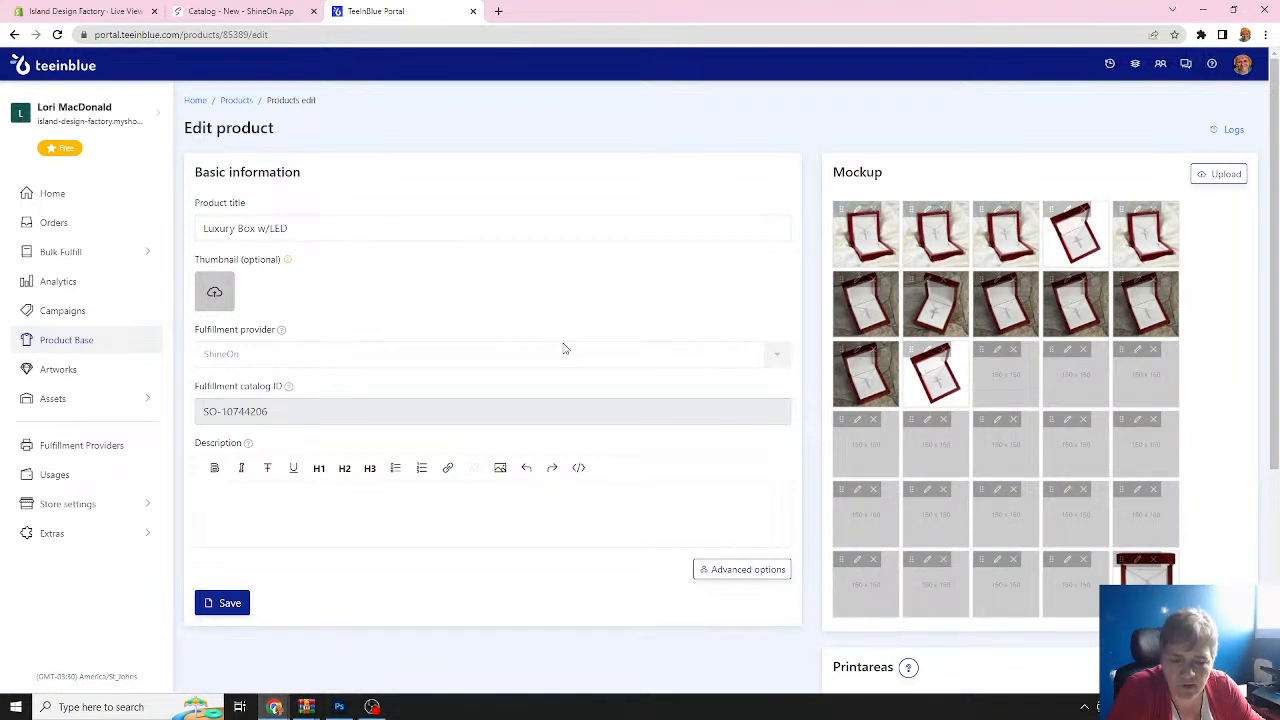
pyautogui.moveTo(940, 532)
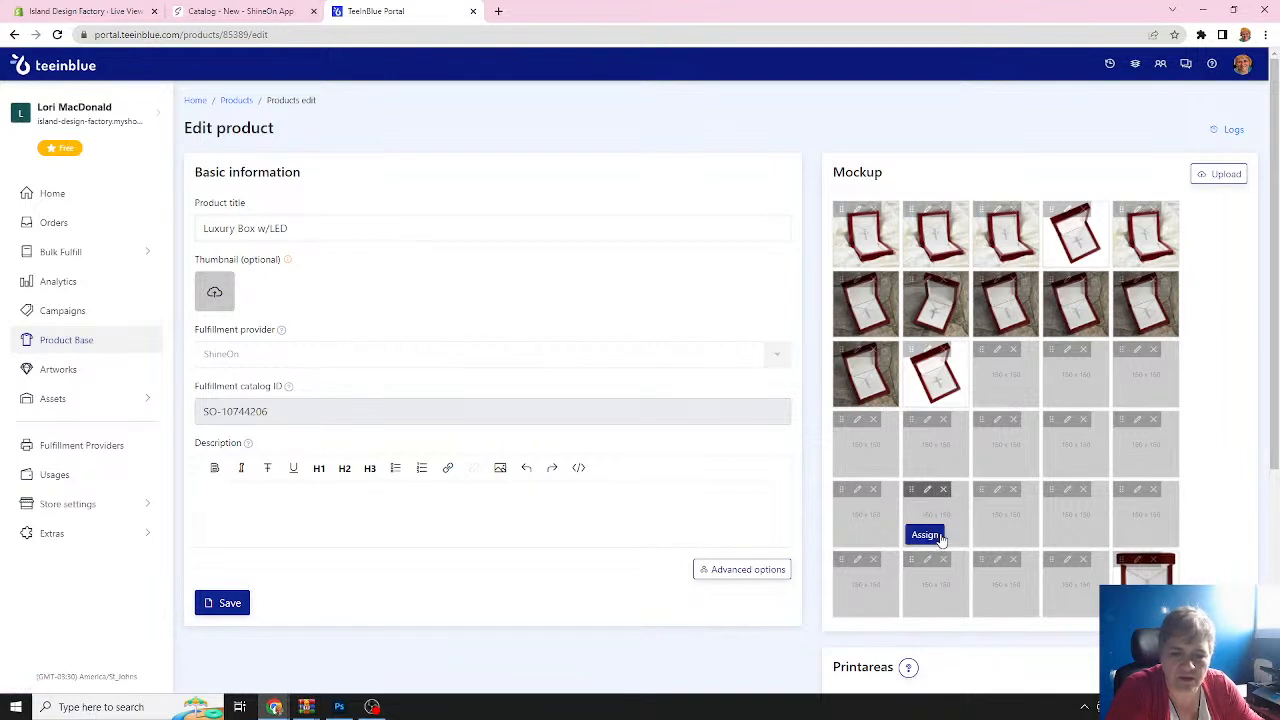
pyautogui.moveTo(959, 464)
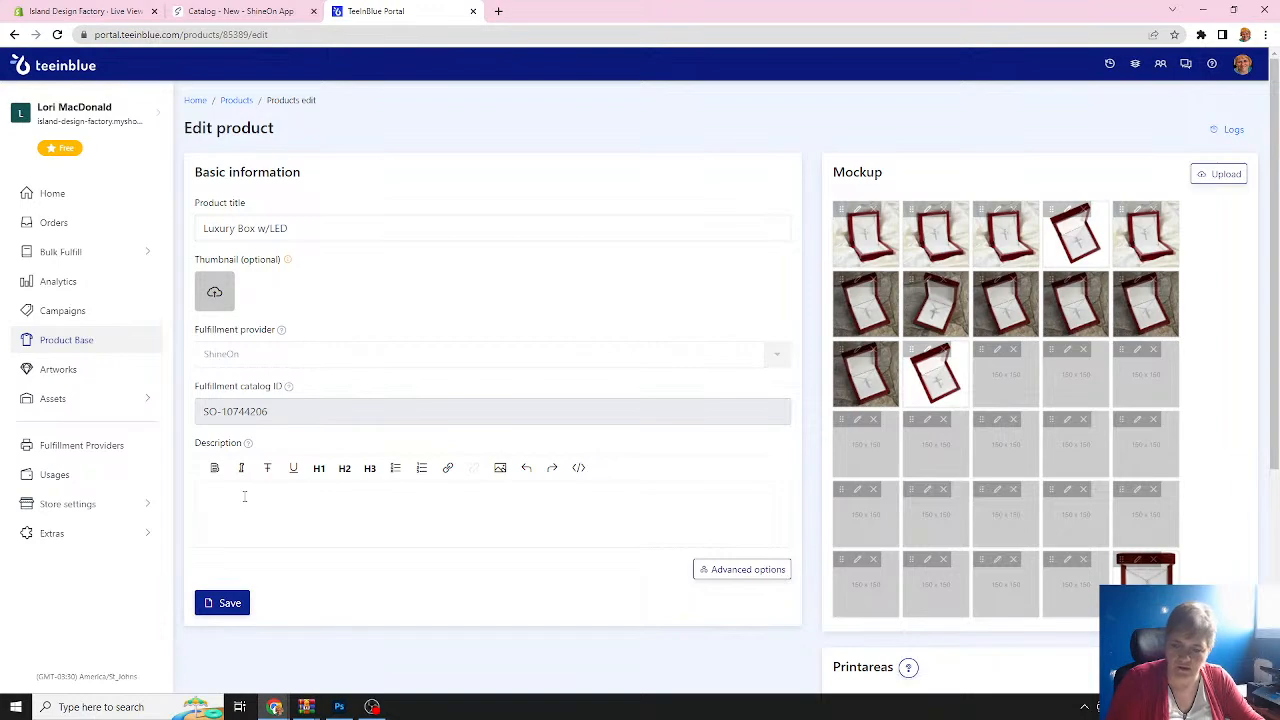
pyautogui.click(244, 496)
pyautogui.hotkey('ctrl', 'v')
# Set the Luxury Box w/LED default variant's CAD price to 89.99 and save the product base.
pyautogui.scroll(-2, 376, 412)
pyautogui.scroll(-3, 376, 413)
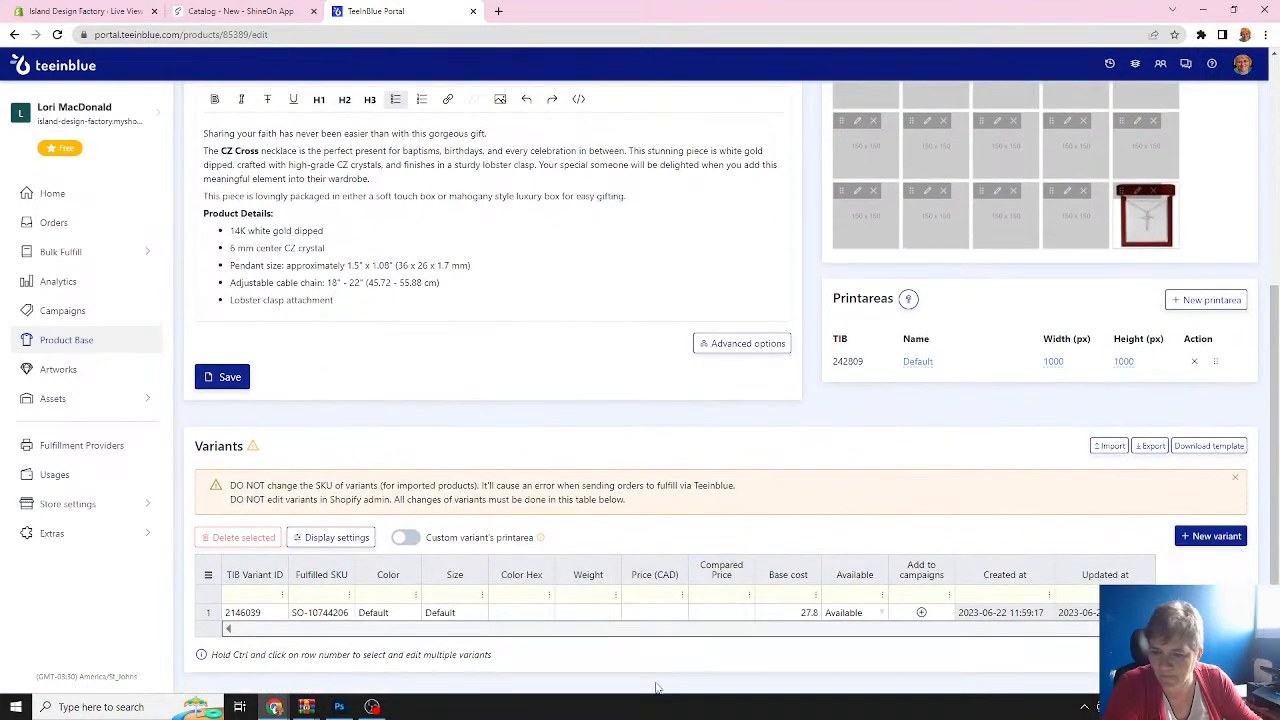
pyautogui.click(650, 612)
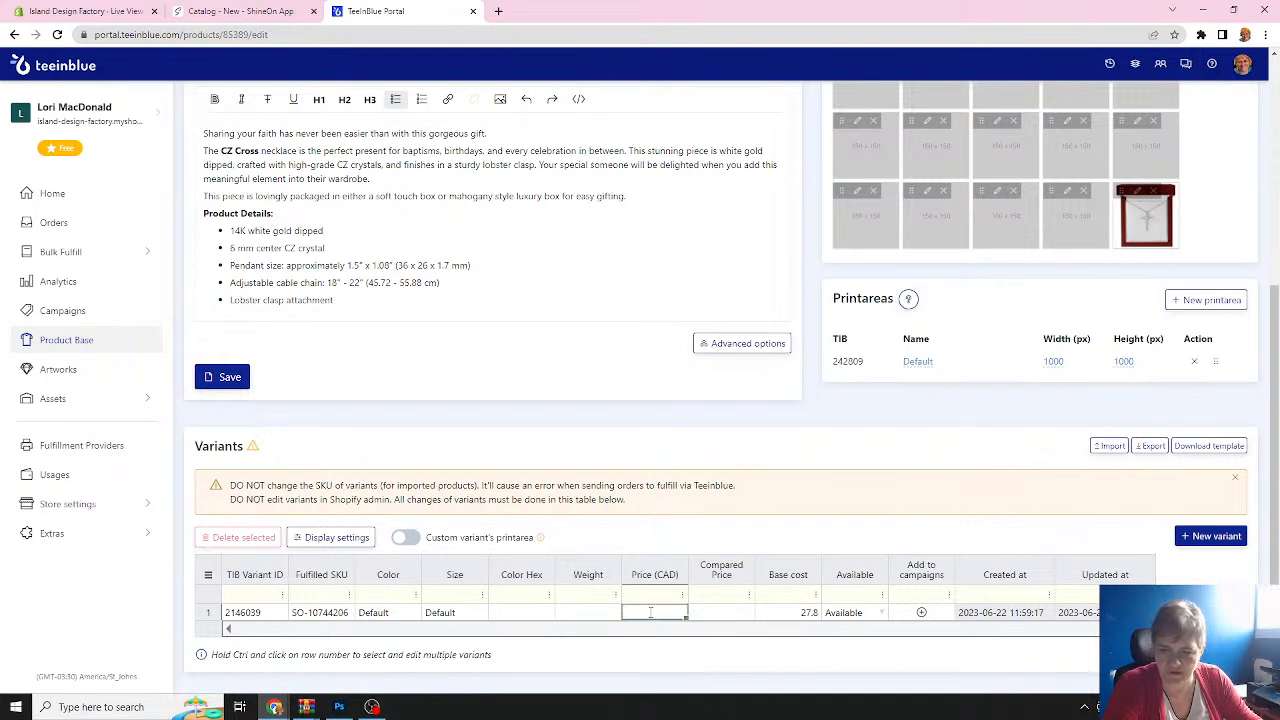
pyautogui.write('89')
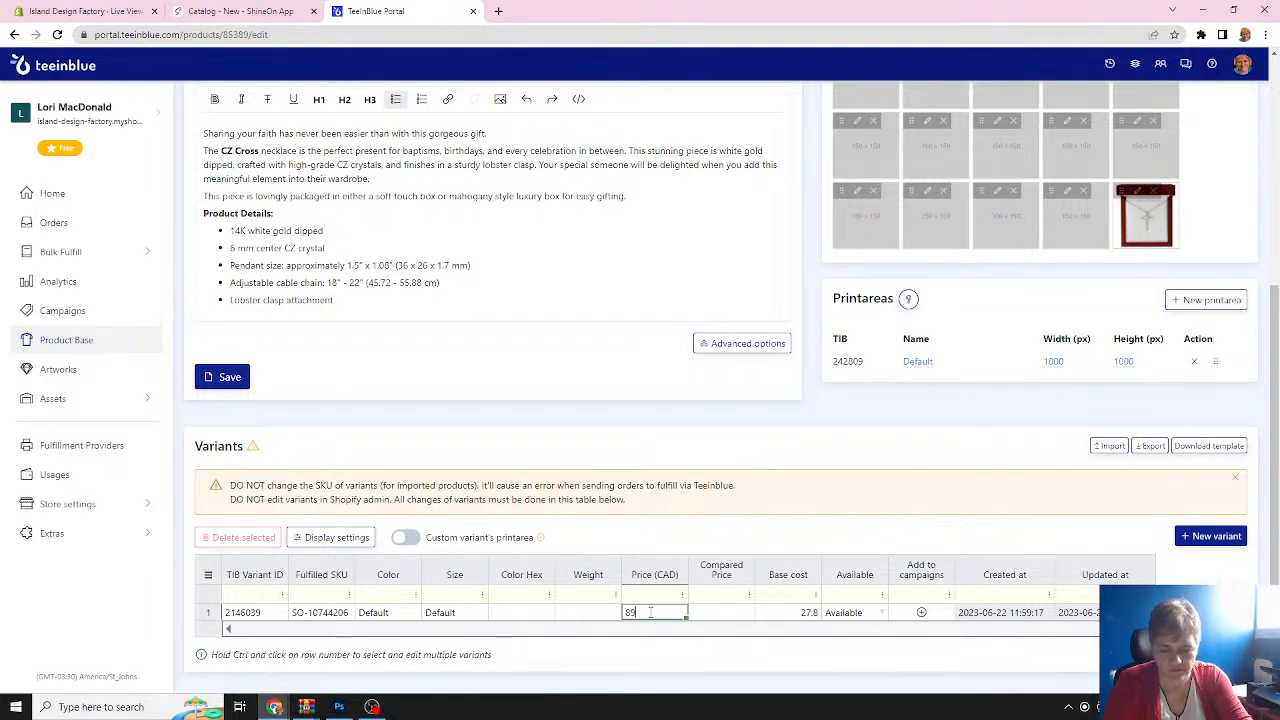
pyautogui.write('.99')
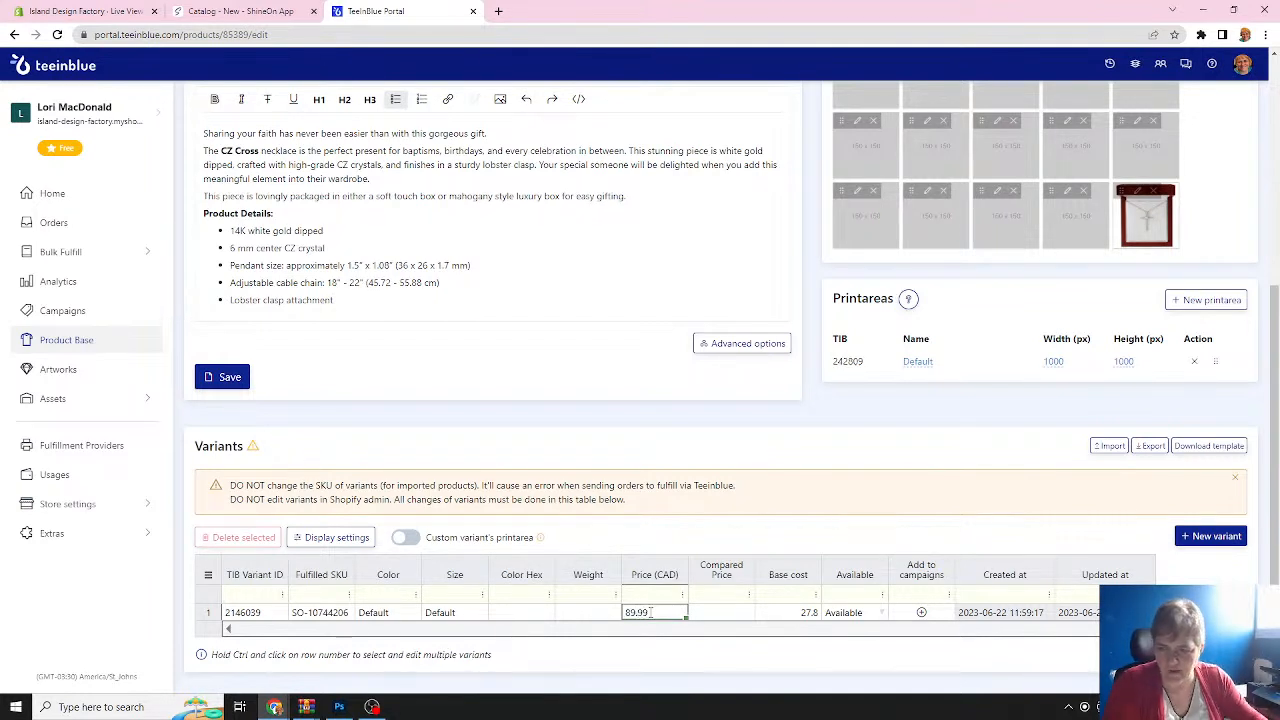
pyautogui.click(230, 383)
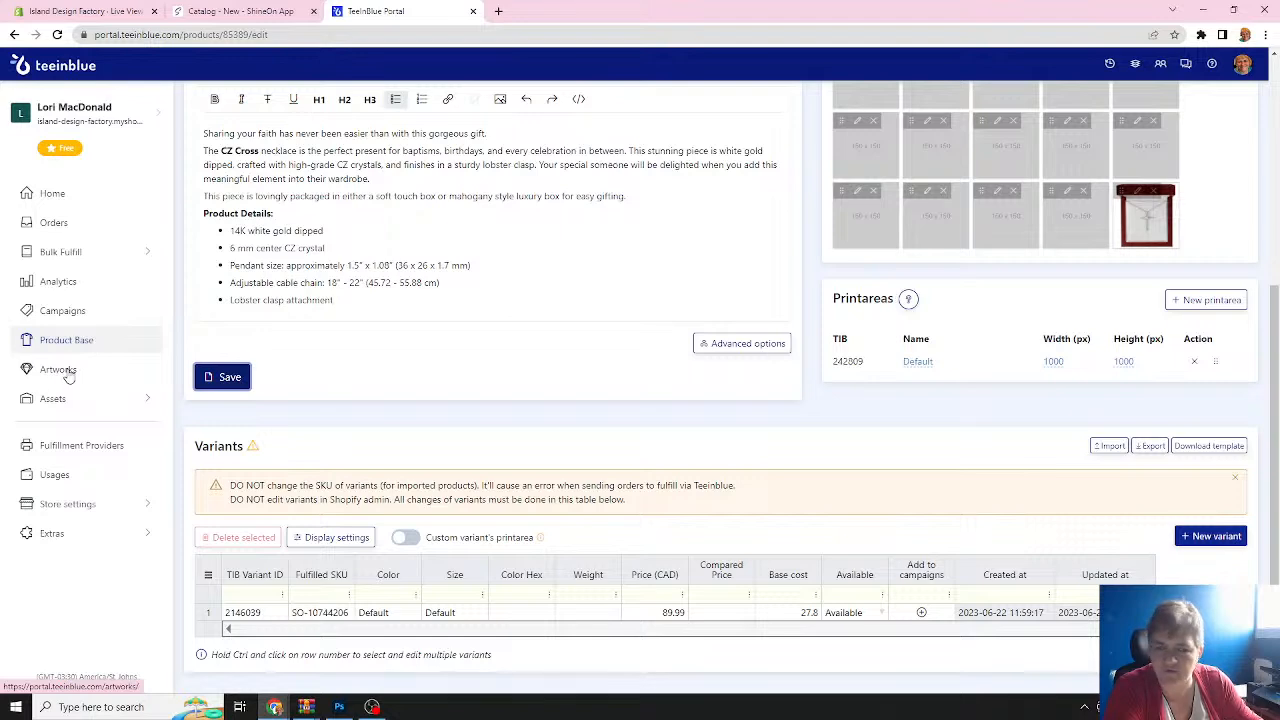
# Go to the artworks library, start a new artwork and begin editing its name.
pyautogui.click(62, 371)
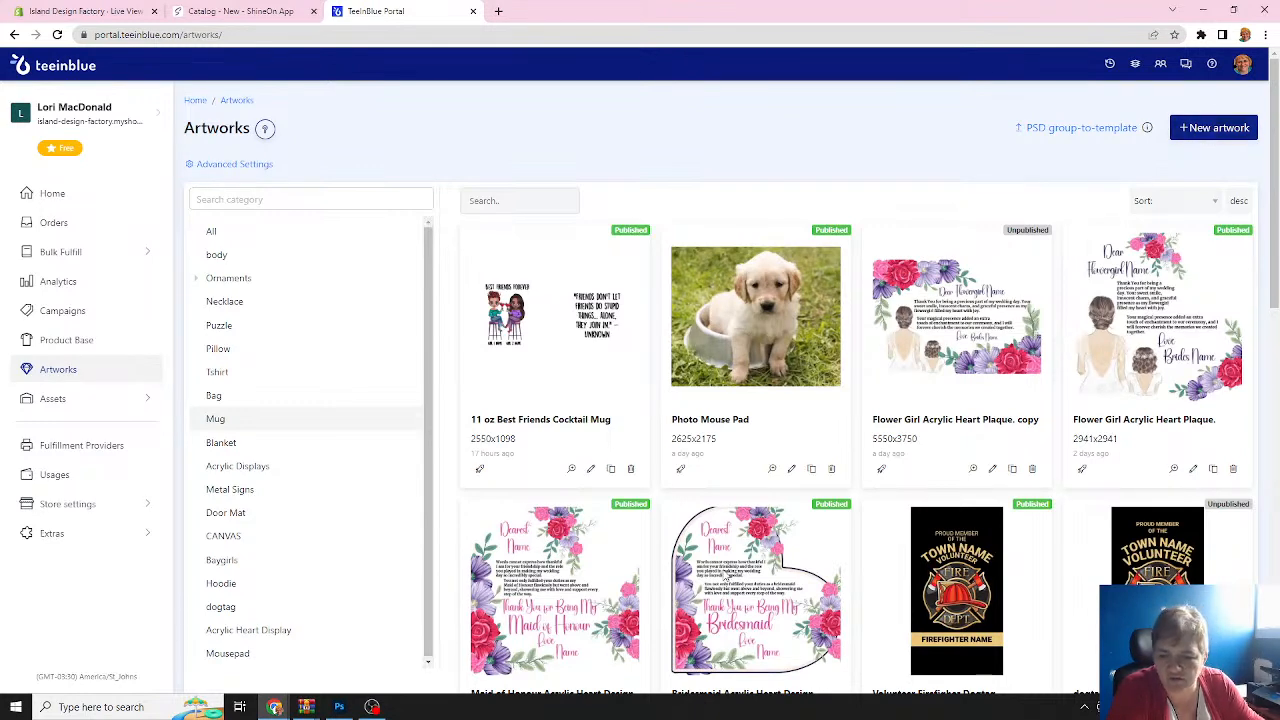
pyautogui.scroll(-2, 730, 560)
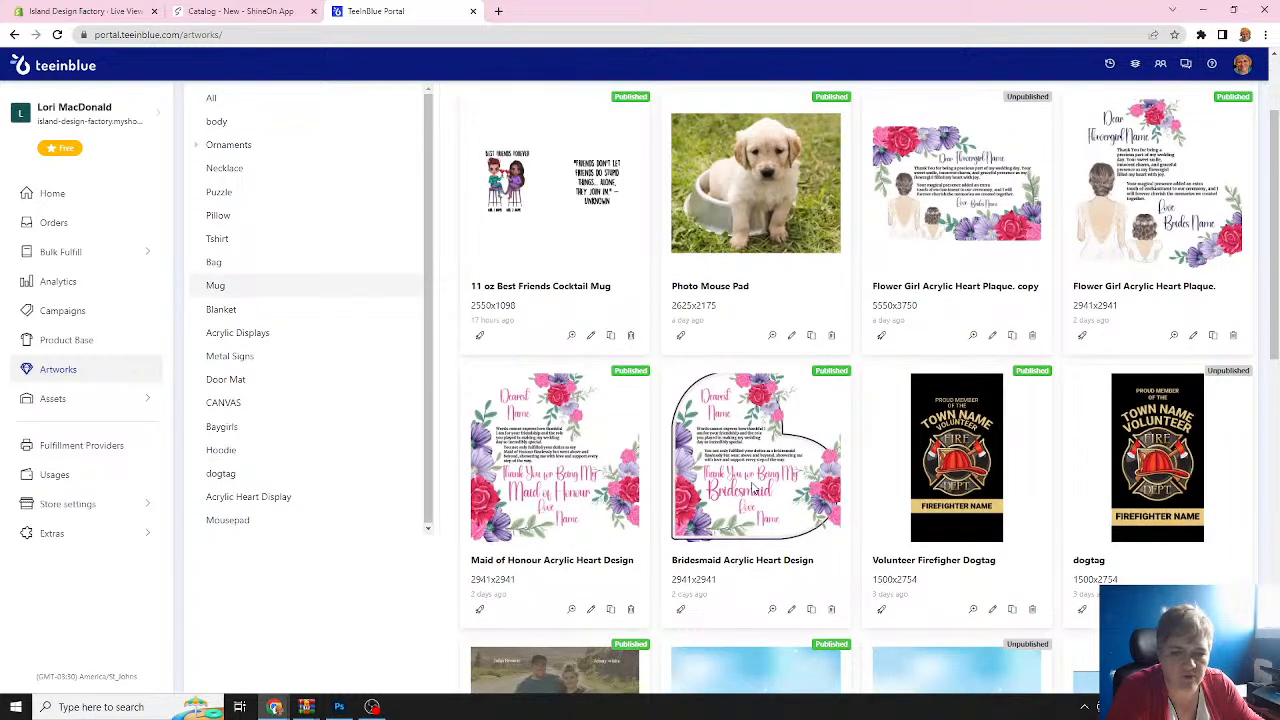
pyautogui.scroll(2, 752, 485)
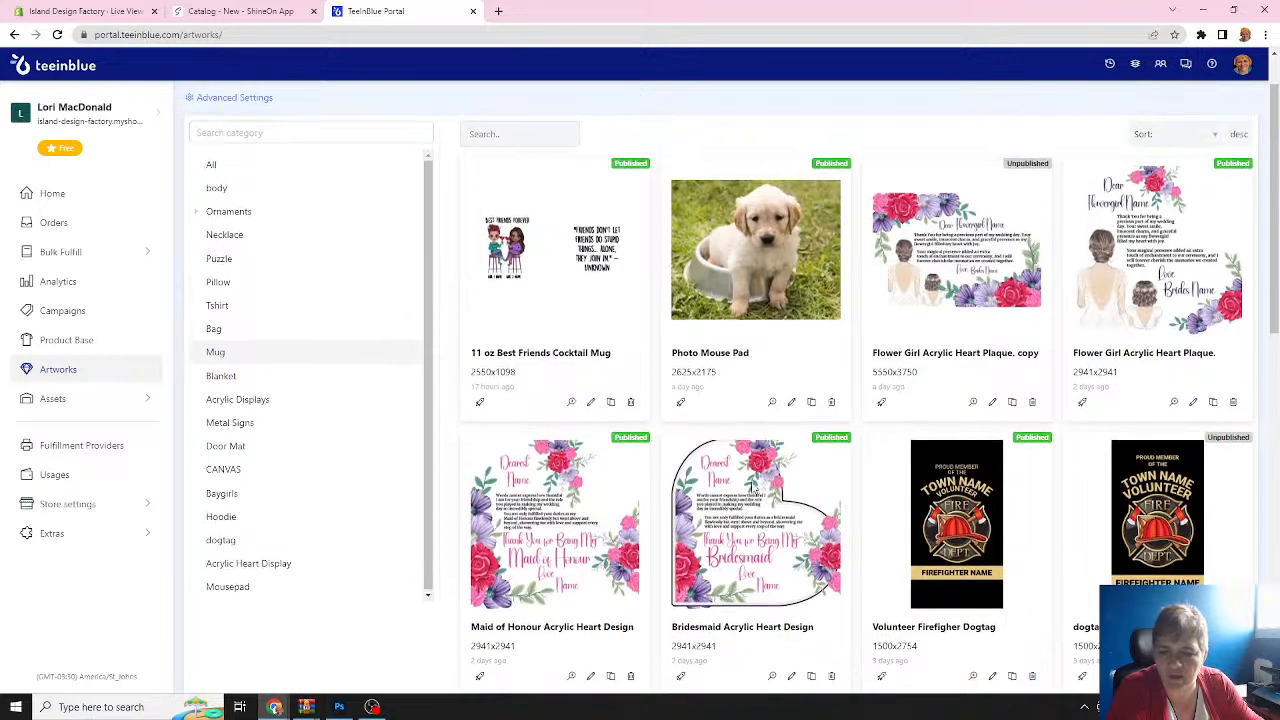
pyautogui.click(1213, 128)
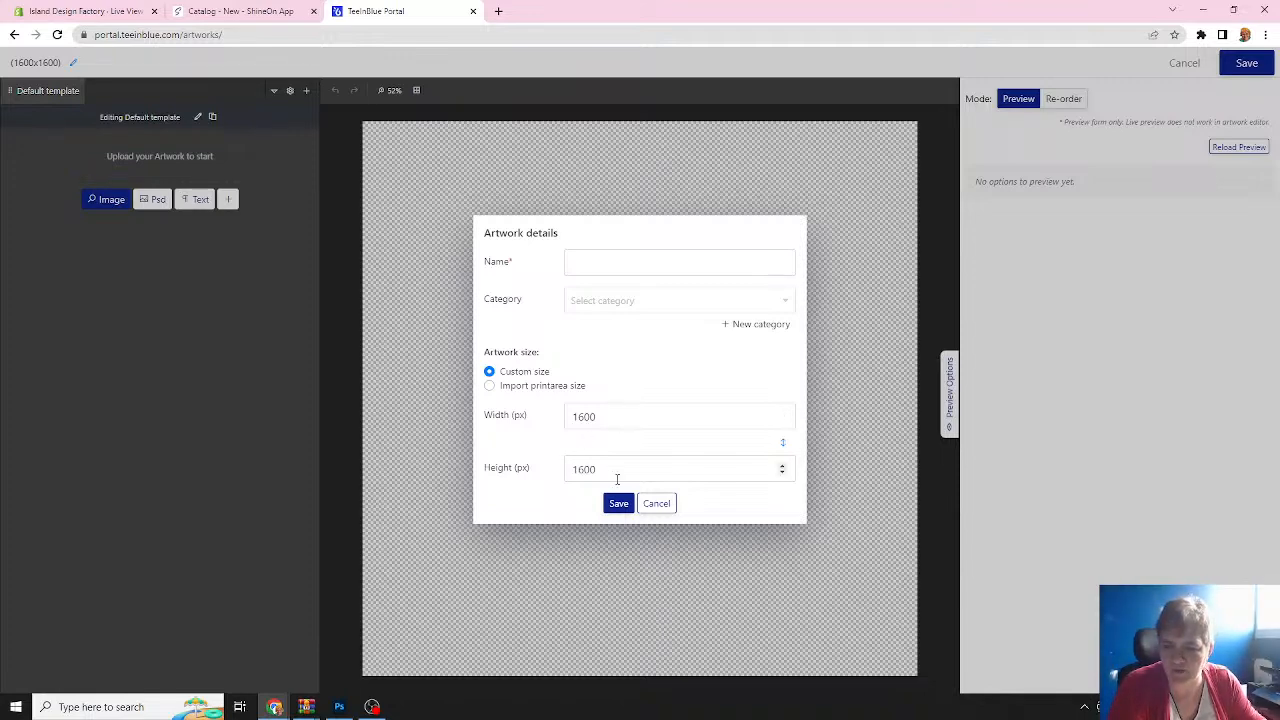
pyautogui.click(589, 263)
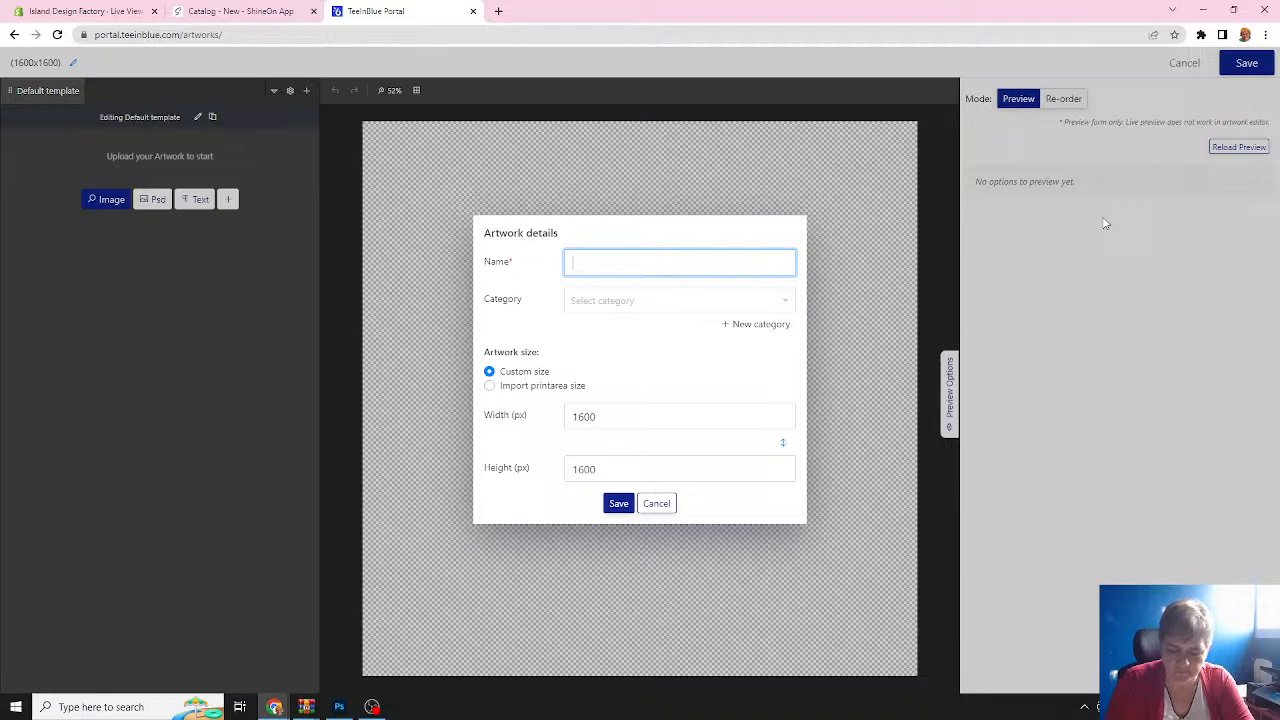
pyautogui.write('cz')
pyautogui.press('BackSpace')
pyautogui.write('cz ')
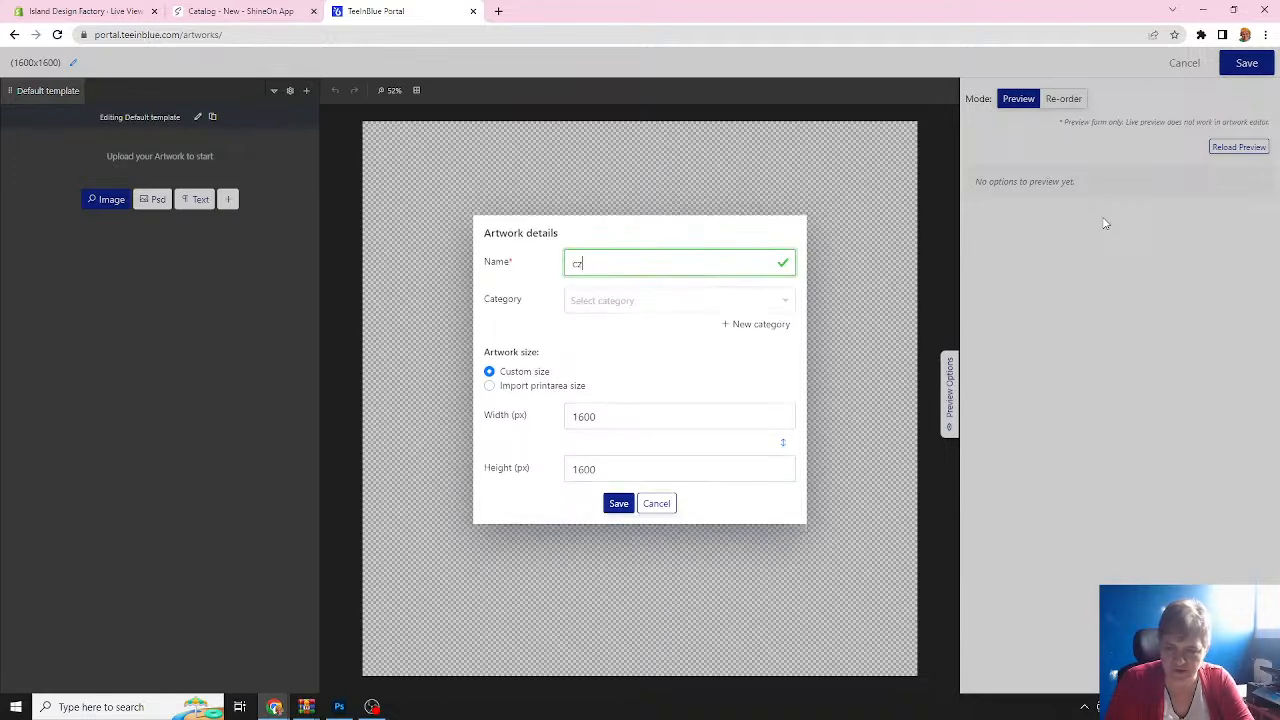
pyautogui.write('NFCK')
pyautogui.press('BackSpace')
pyautogui.press('BackSpace')
pyautogui.press('BackSpace')
pyautogui.press('BackSpace')
pyautogui.press('BackSpace')
pyautogui.press('BackSpace')
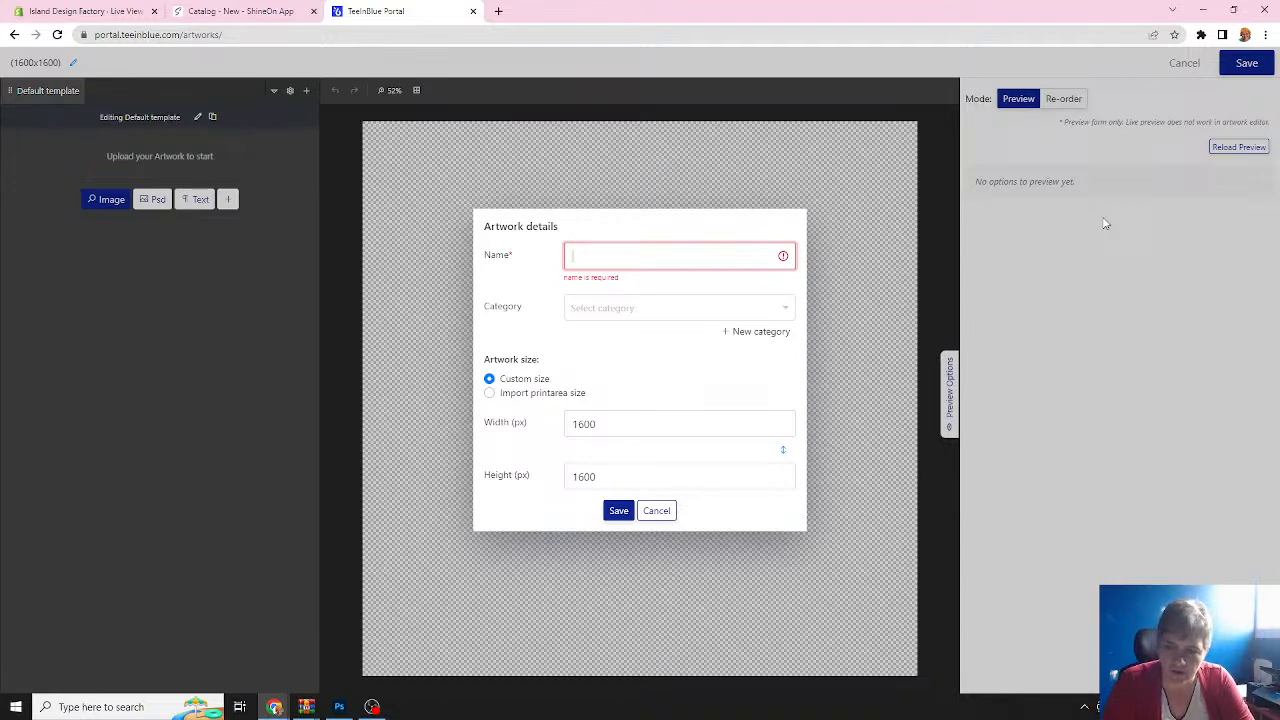
# Name the new artwork "CZ Necklace Light Pink".
pyautogui.write('C7')
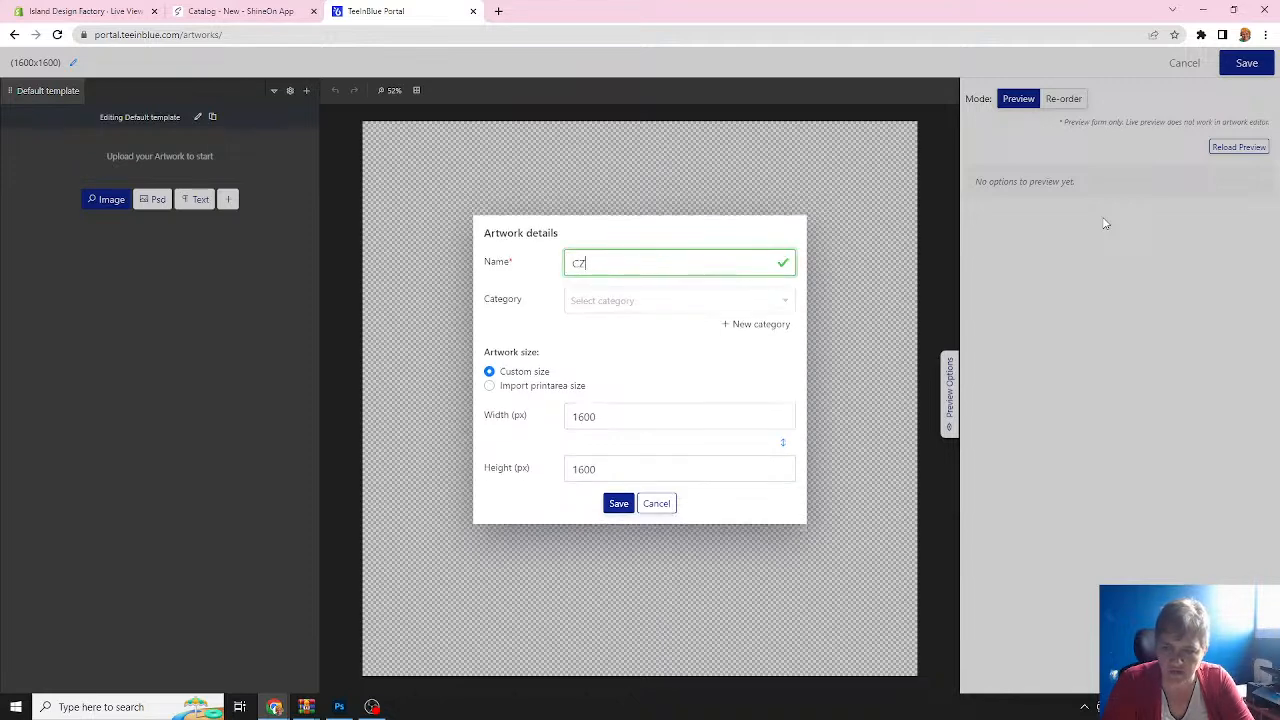
pyautogui.write(' Neckla')
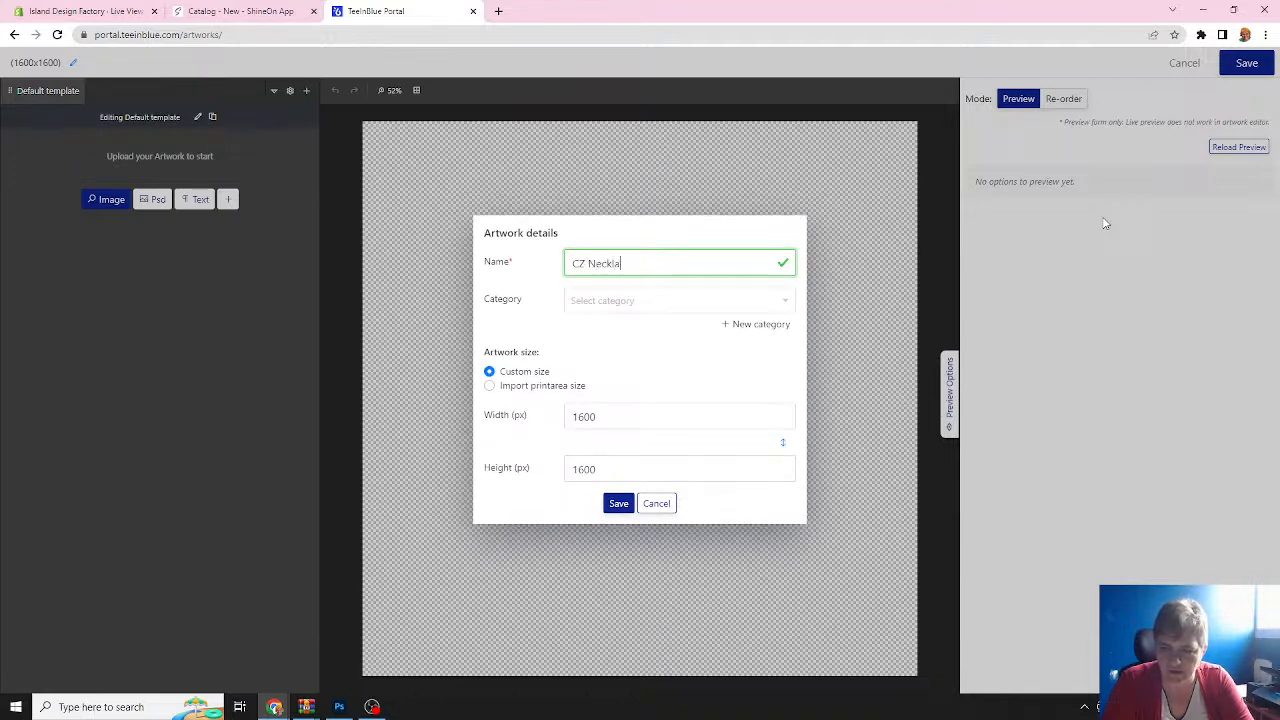
pyautogui.write('ce')
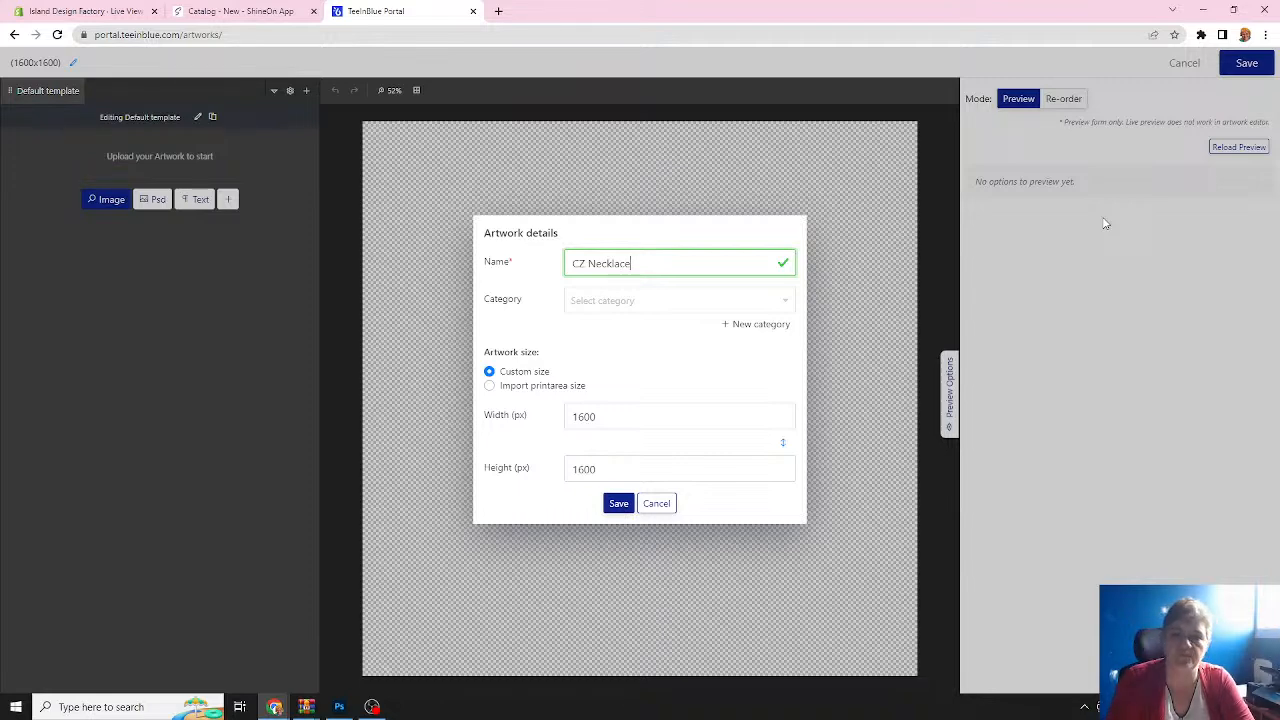
pyautogui.write('for')
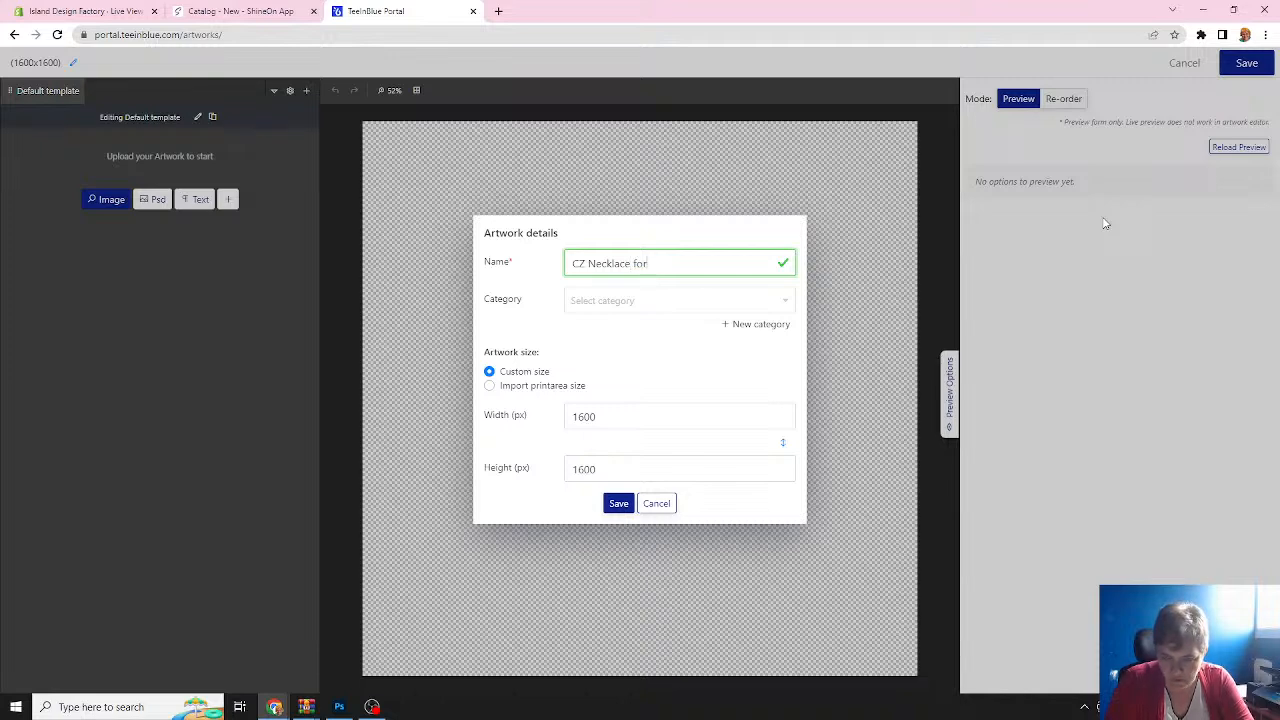
pyautogui.press('BackSpace')
pyautogui.press('BackSpace')
pyautogui.press('BackSpace')
pyautogui.write('Light Pink')
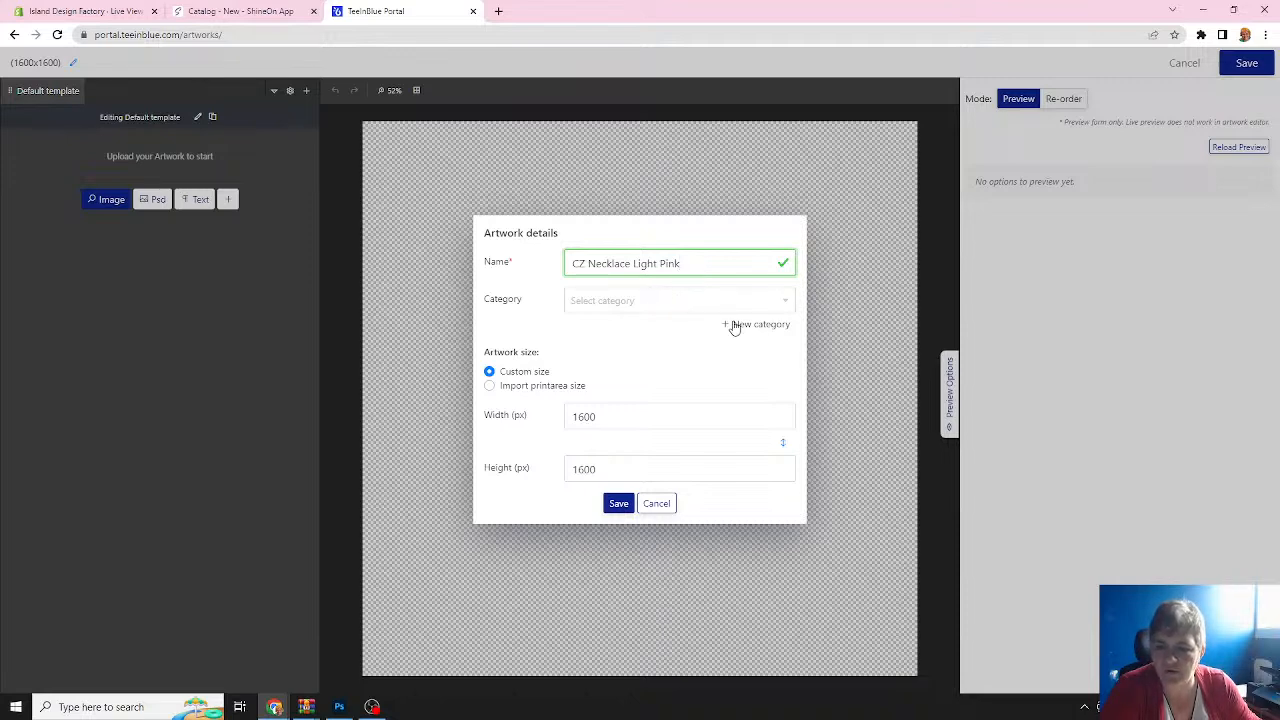
# Assign the new artwork to the existing Necklace category.
pyautogui.click(655, 301)
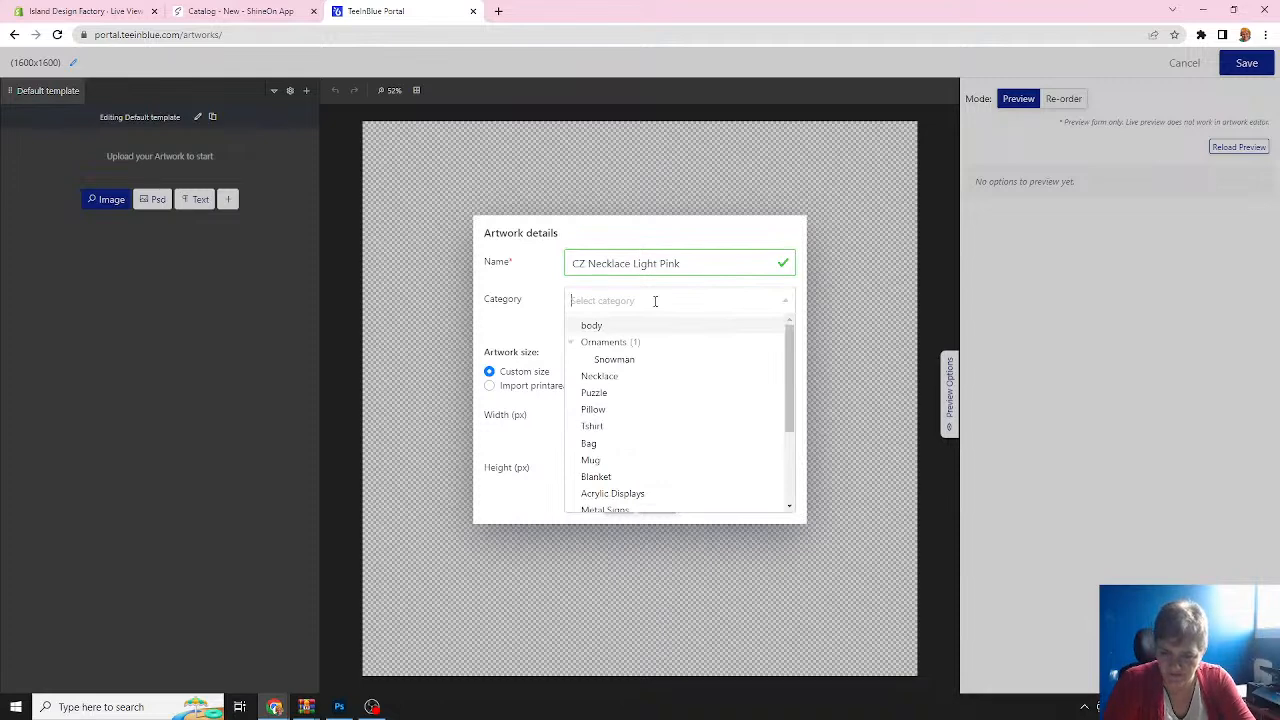
pyautogui.write('m')
pyautogui.press('BackSpace')
pyautogui.write('ne')
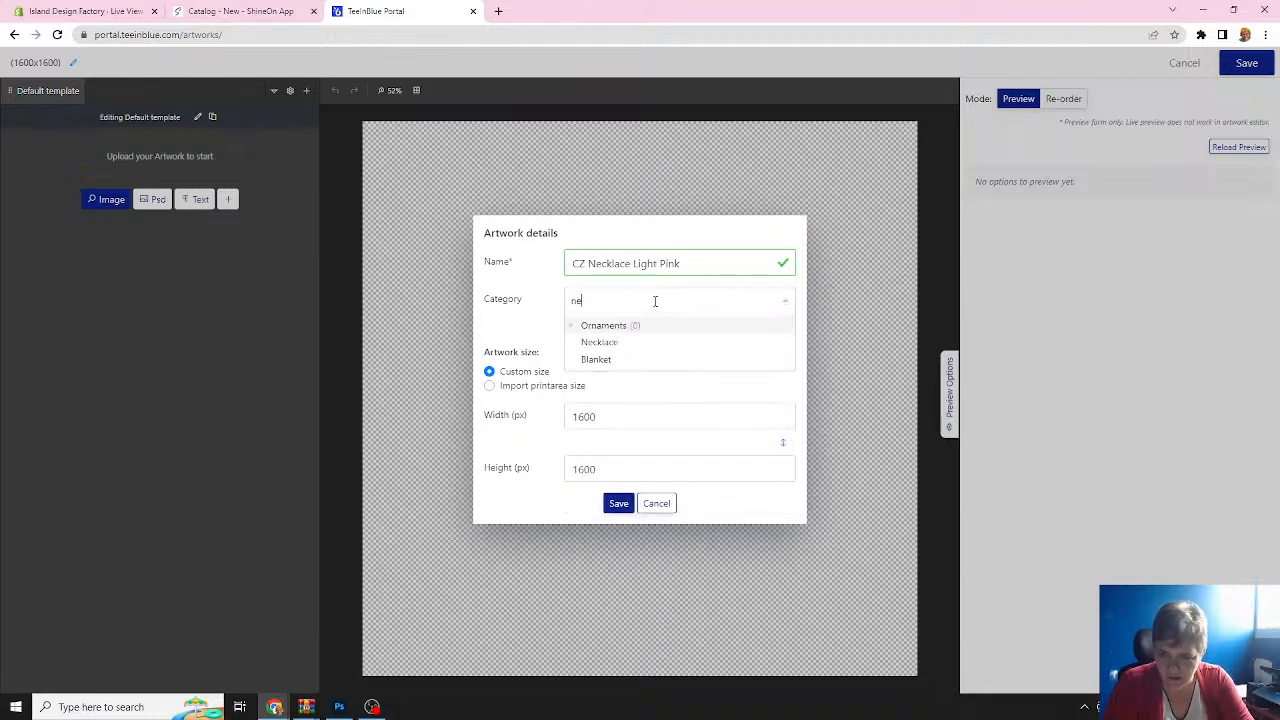
pyautogui.click(606, 343)
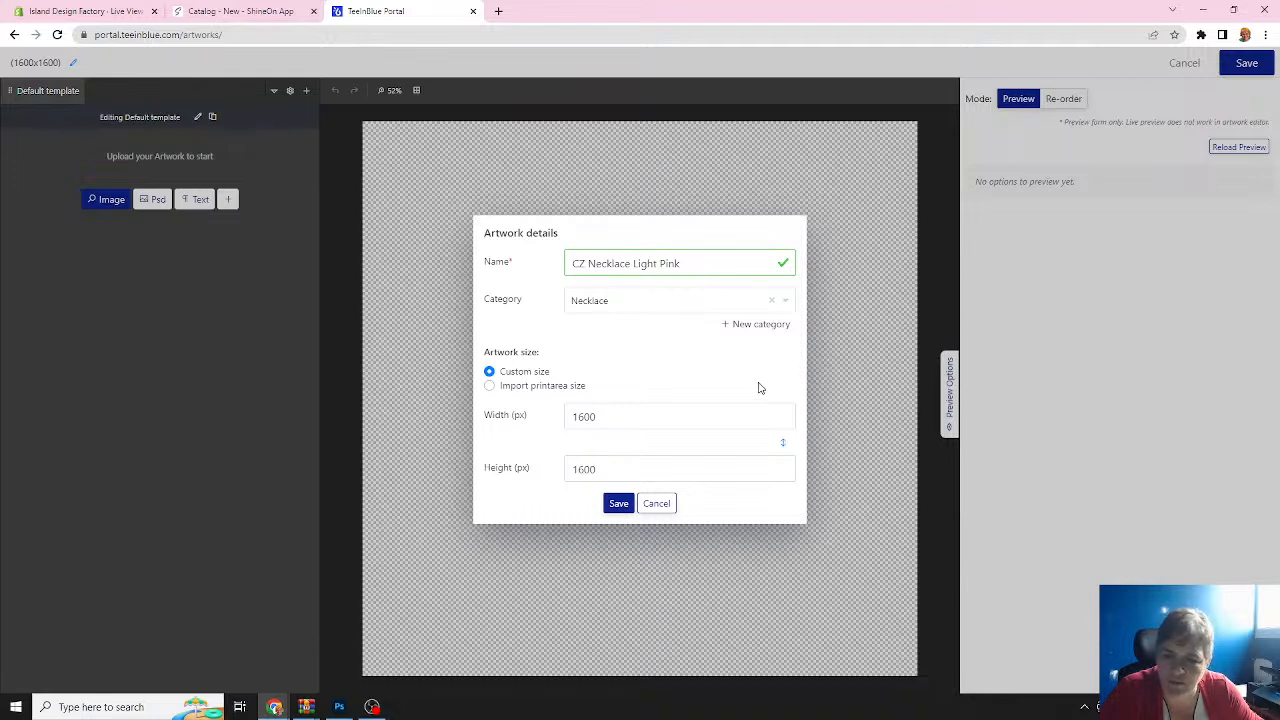
pyautogui.click(748, 326)
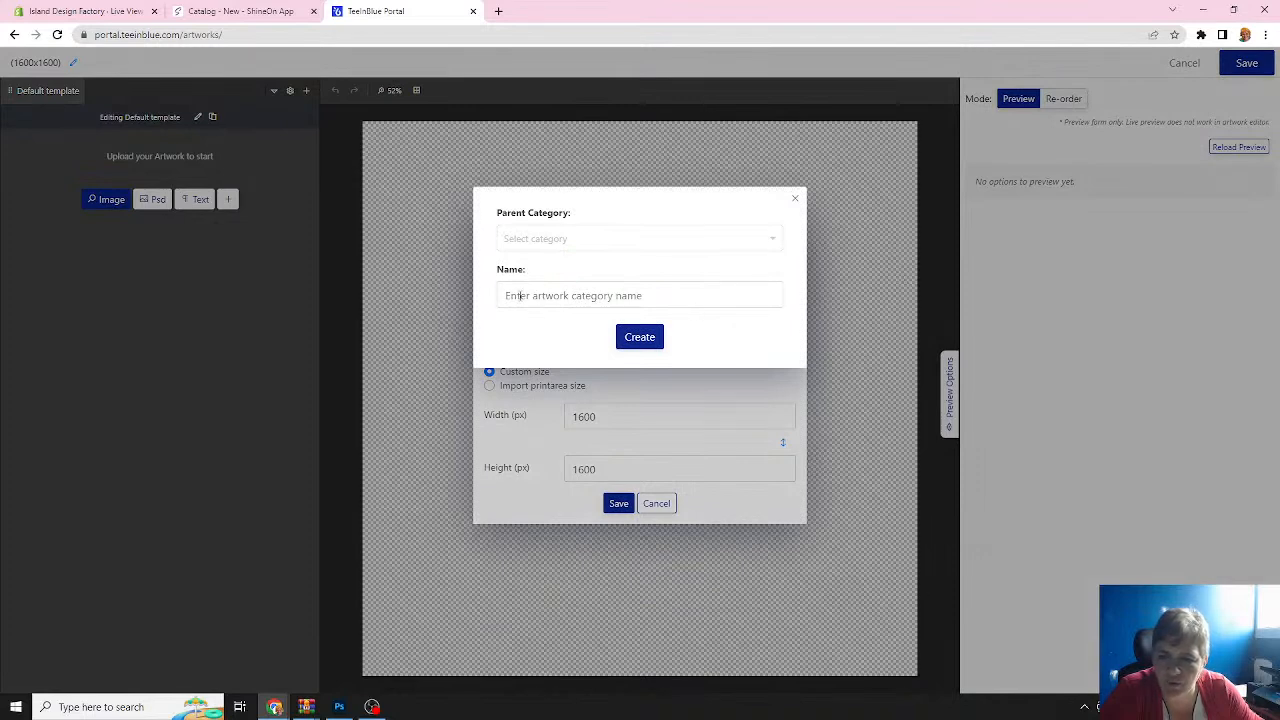
pyautogui.click(795, 199)
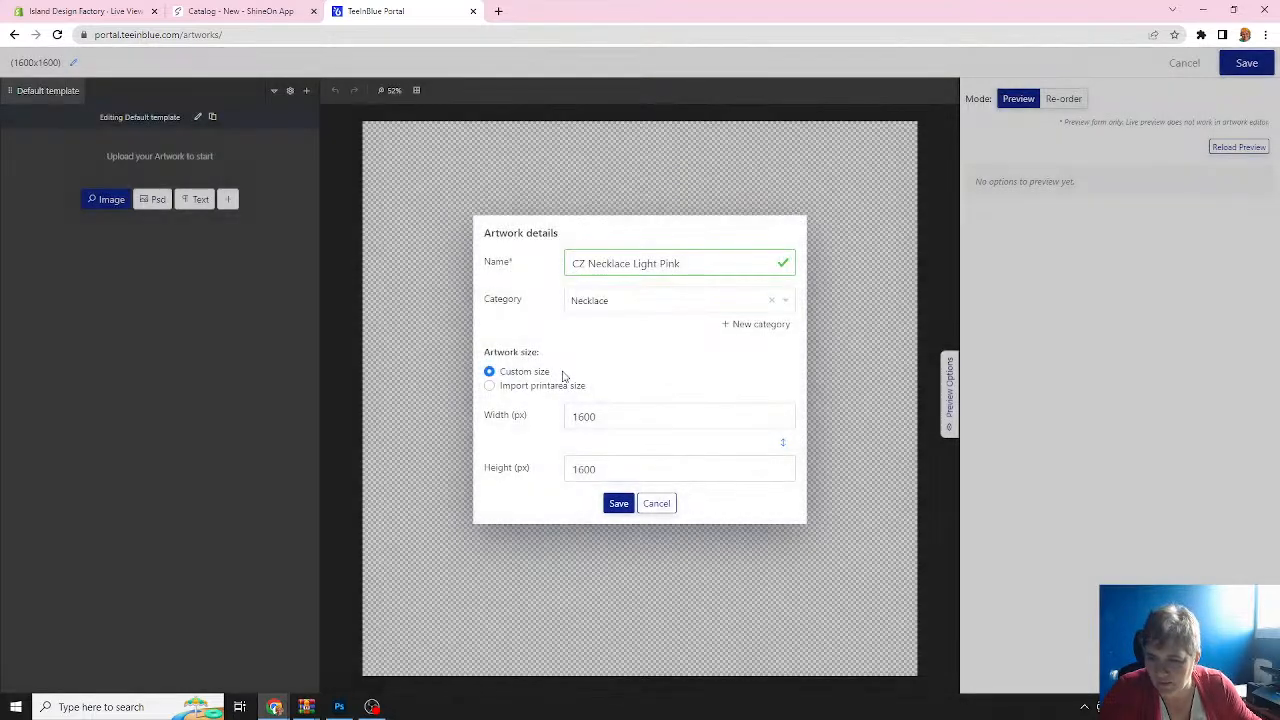
# Import the artwork size from the Luxury Box w/LED product base's Default print area, 1000 × 1000 px, and save the artwork.
pyautogui.click(489, 386)
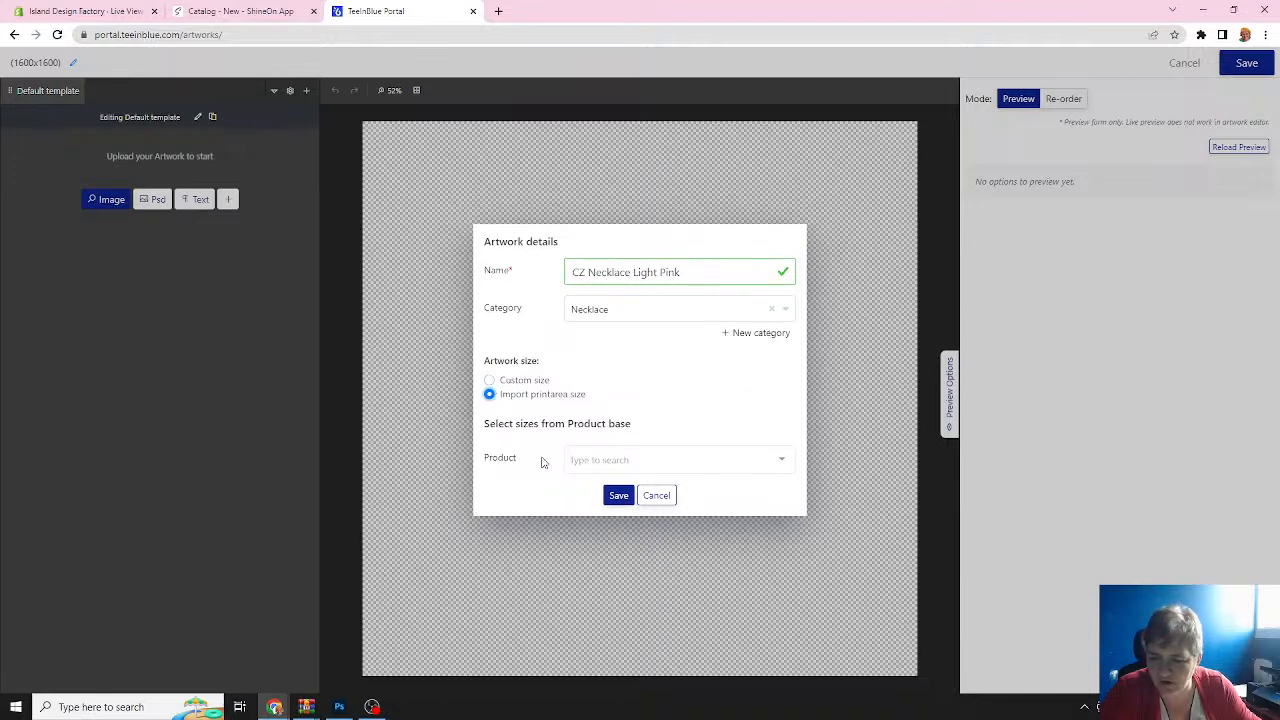
pyautogui.click(645, 465)
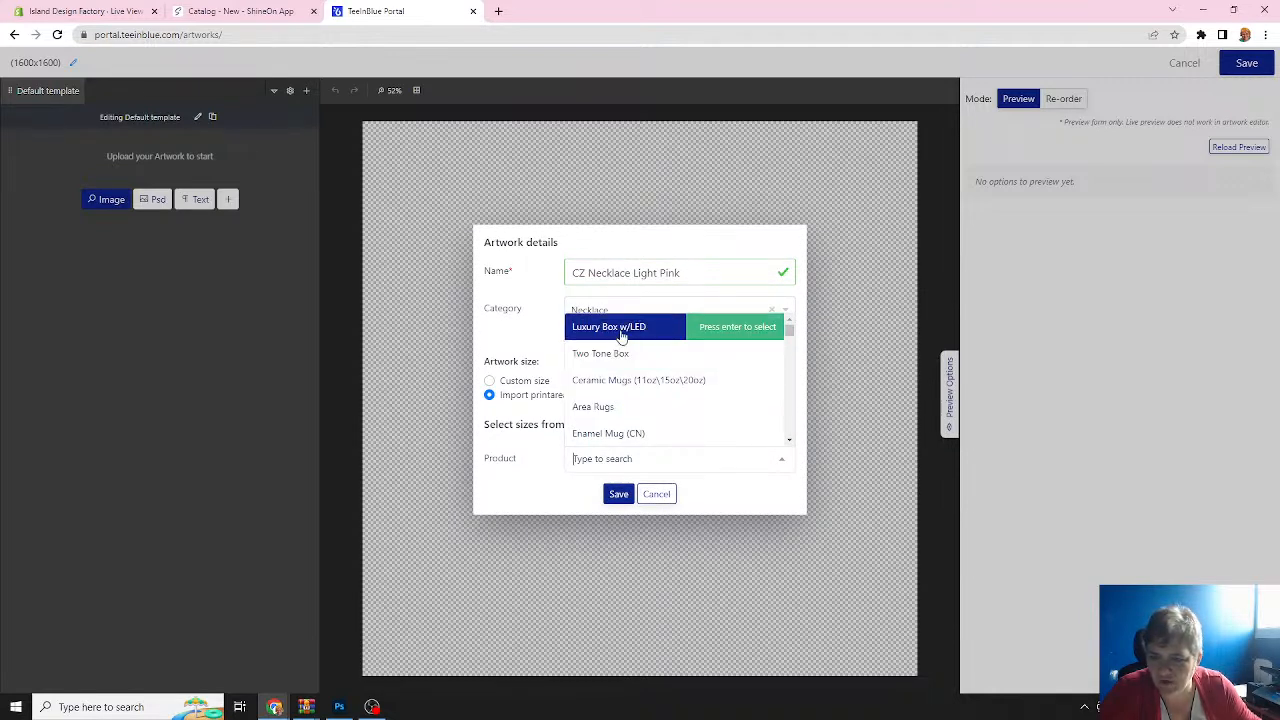
pyautogui.click(601, 330)
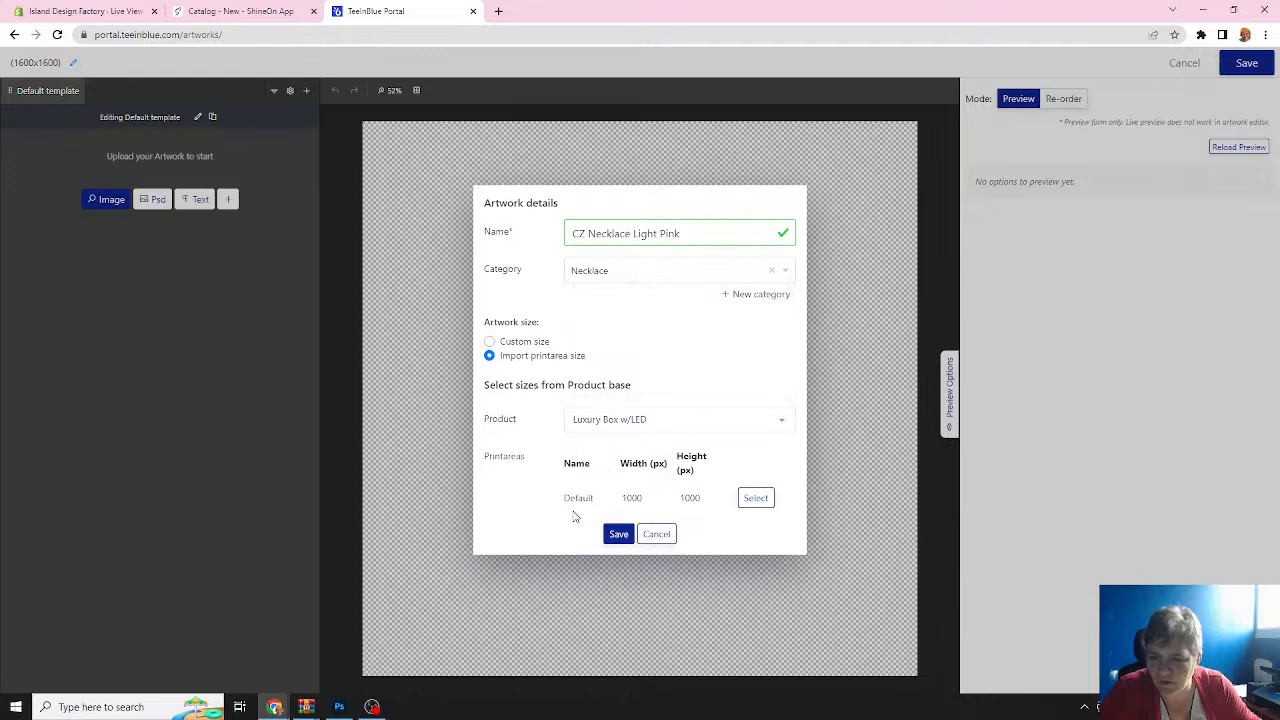
pyautogui.click(757, 499)
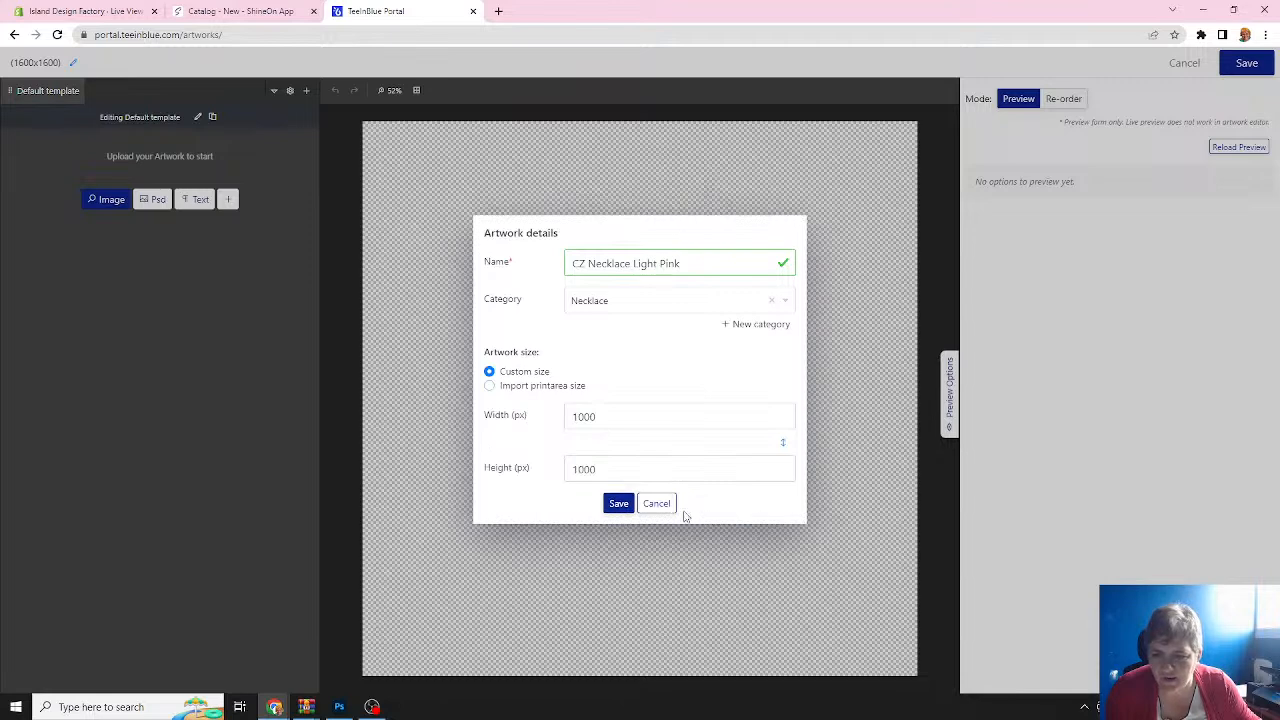
pyautogui.click(619, 503)
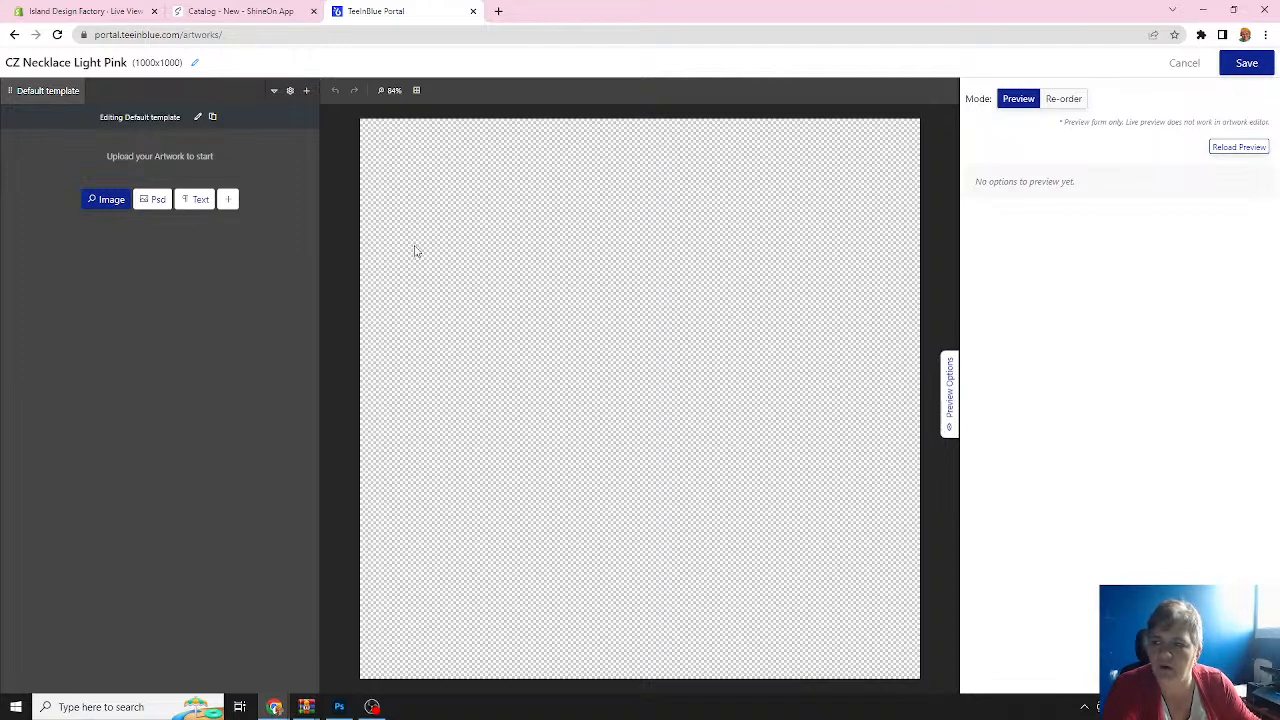
pyautogui.click(1245, 64)
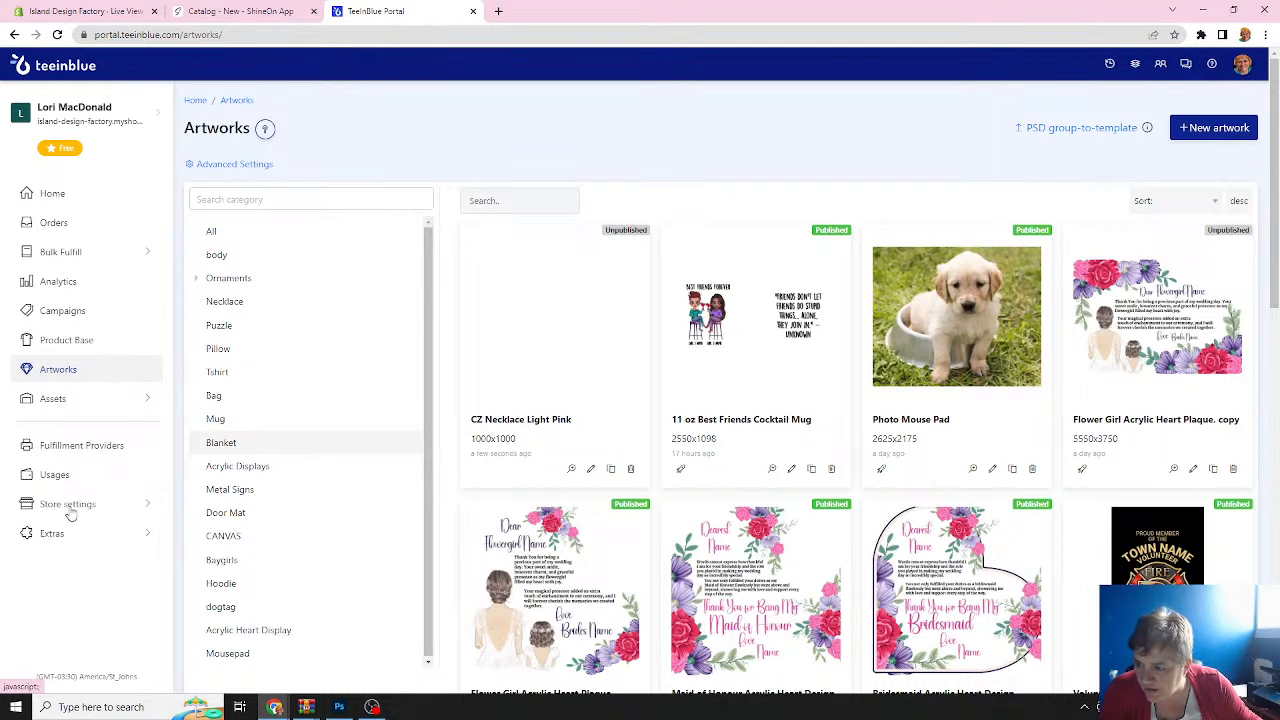
# Go to the custom fonts library and start uploading a font from the computer.
pyautogui.click(95, 402)
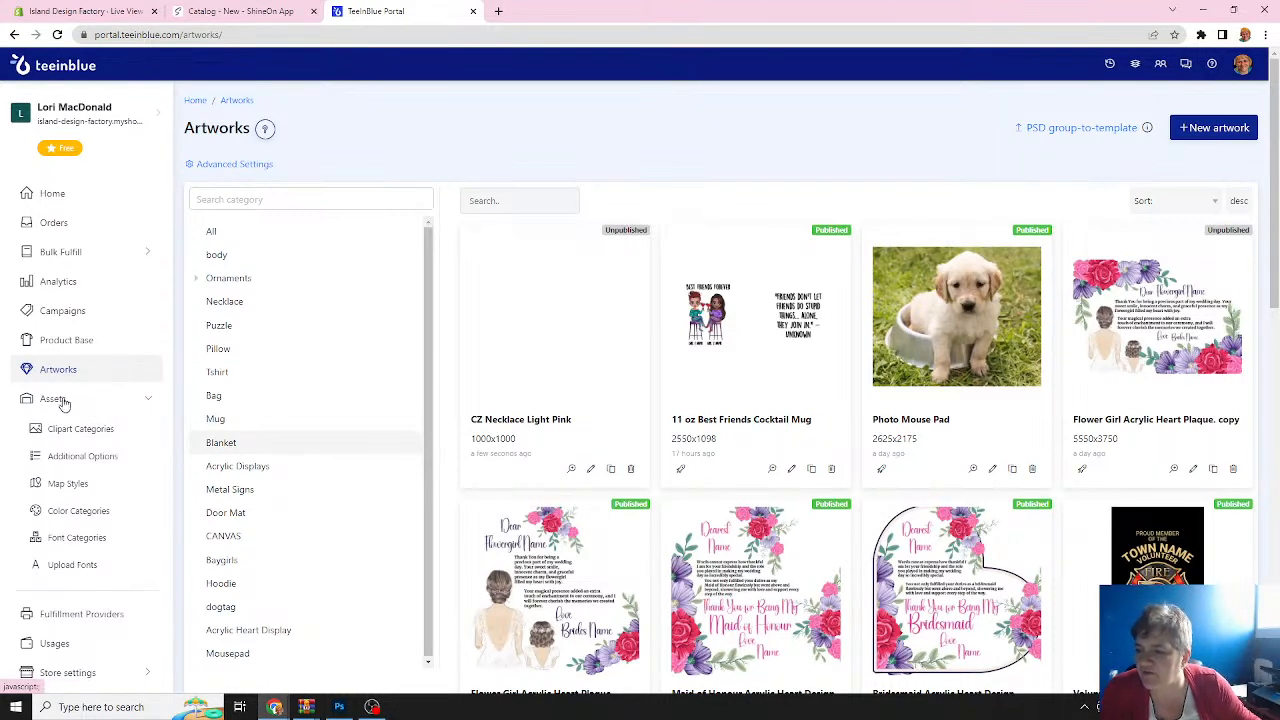
pyautogui.click(67, 567)
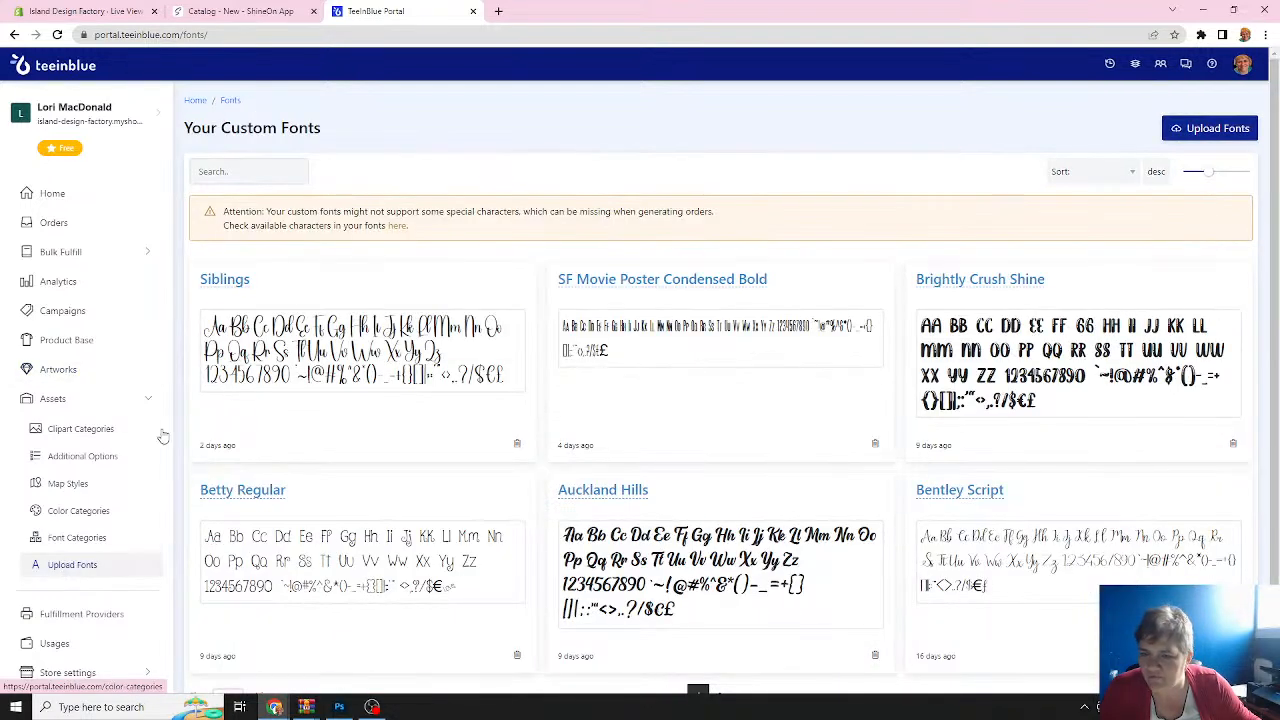
pyautogui.scroll(-1, 552, 377)
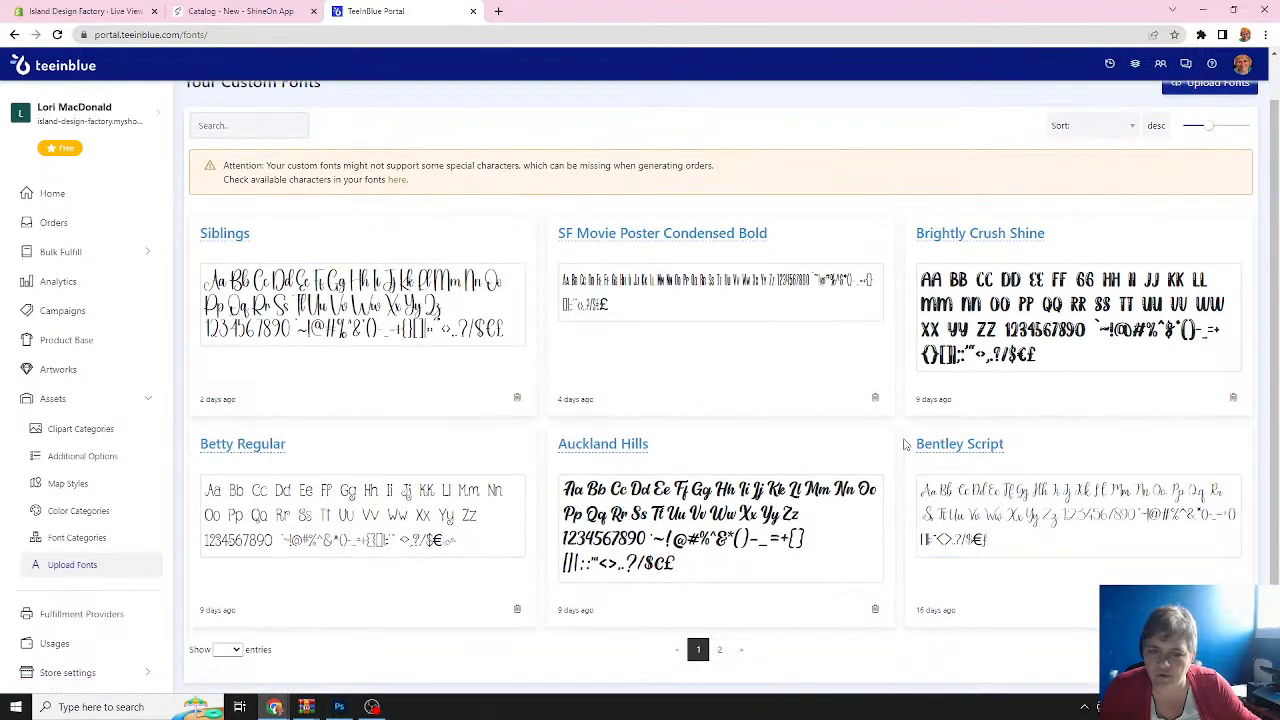
pyautogui.scroll(1, 771, 406)
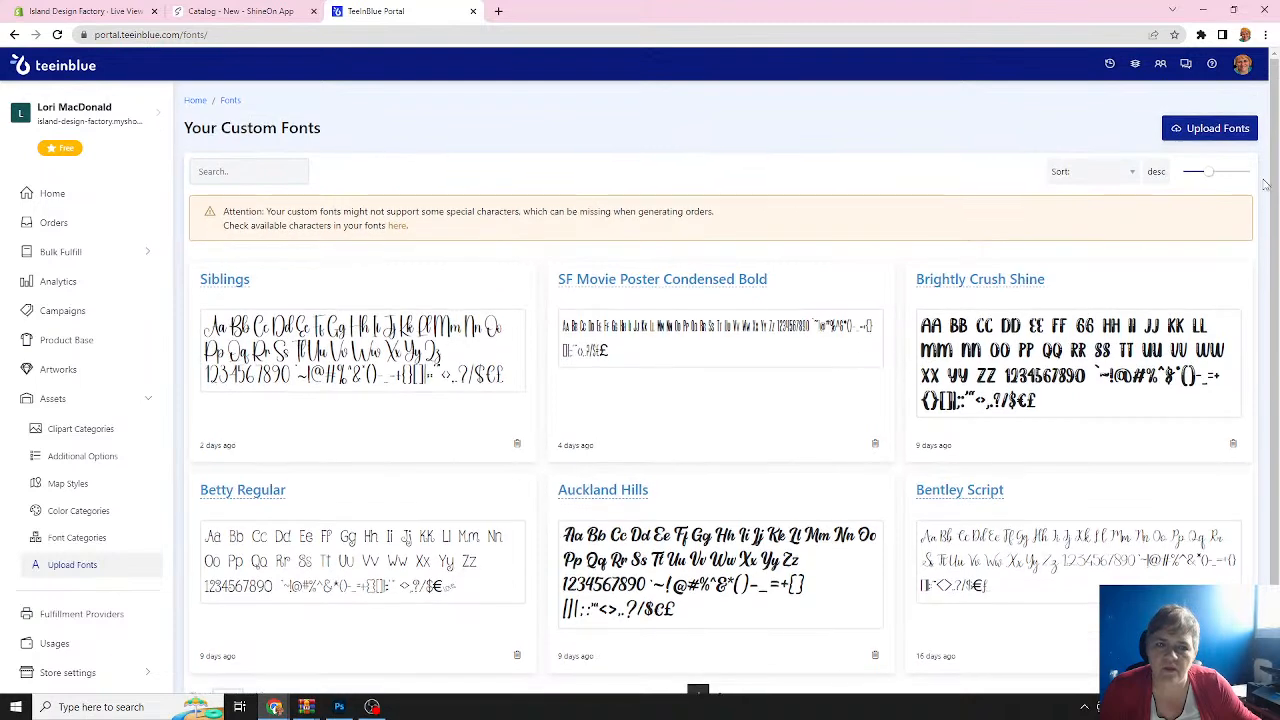
pyautogui.click(1218, 132)
pyautogui.click(478, 292)
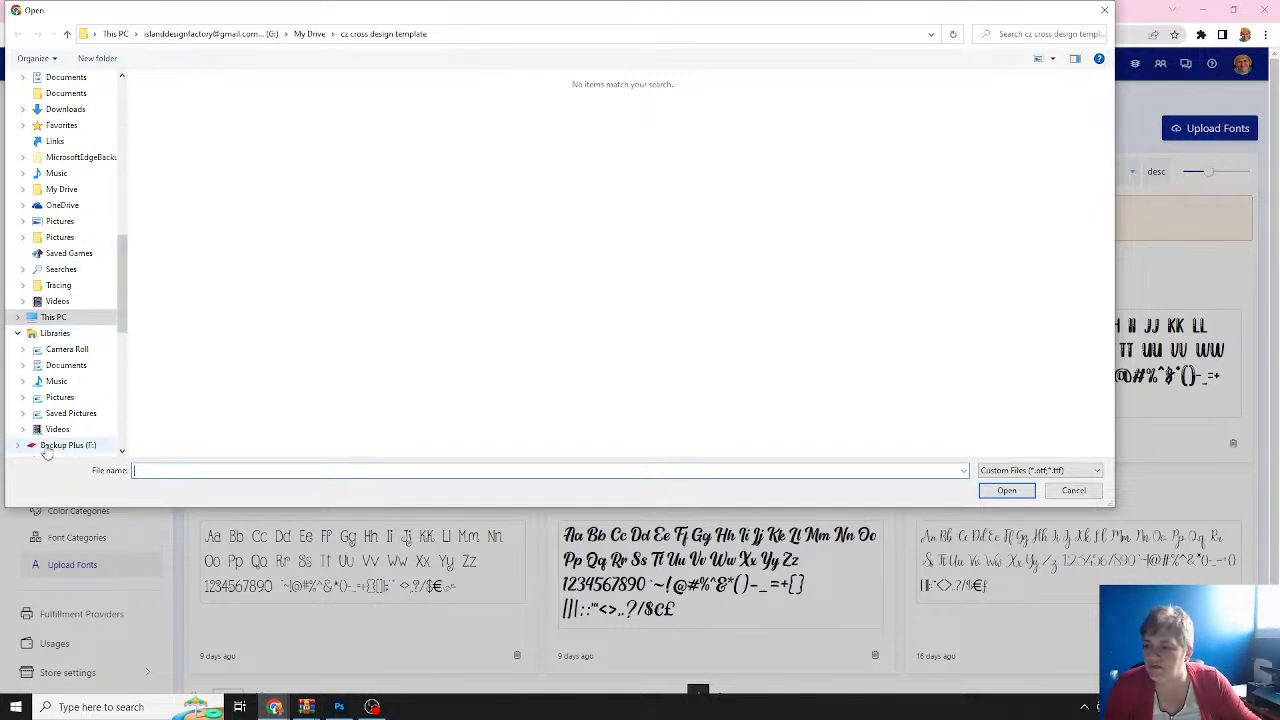
# Browse the Windows folder on Local Disk (C:) for the Fonts folder within the file chooser.
pyautogui.click(19, 319)
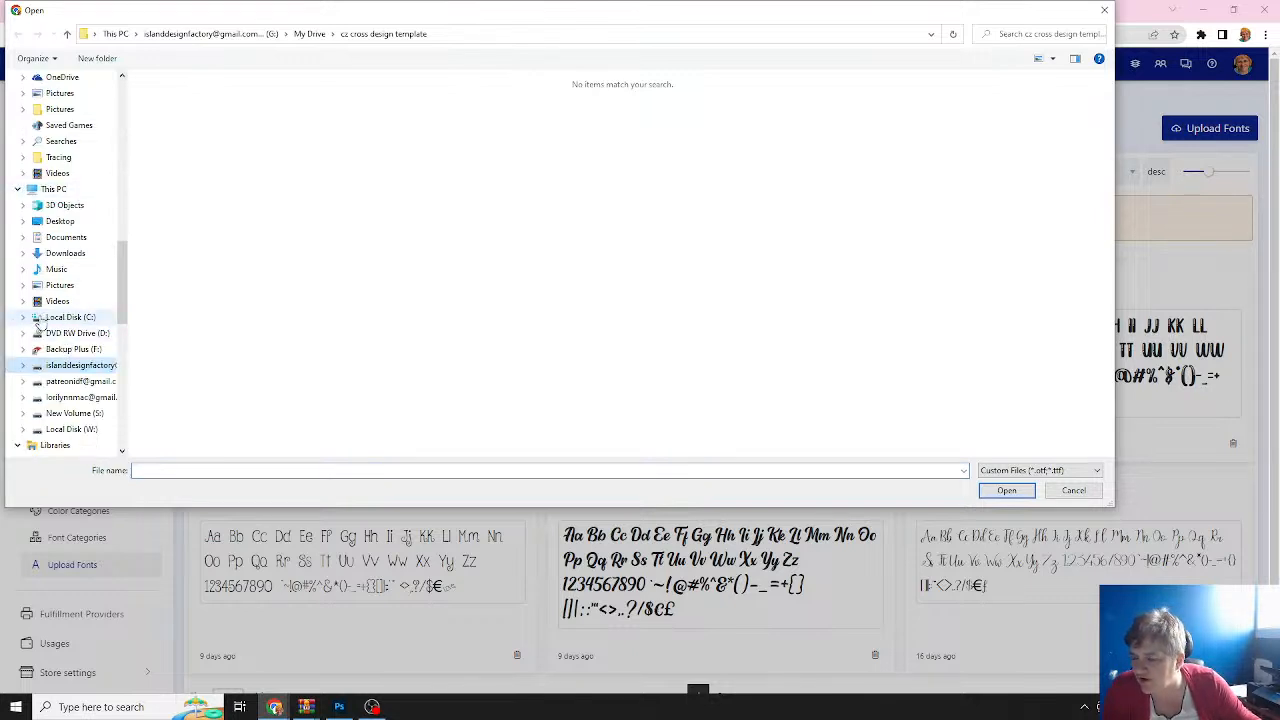
pyautogui.click(24, 318)
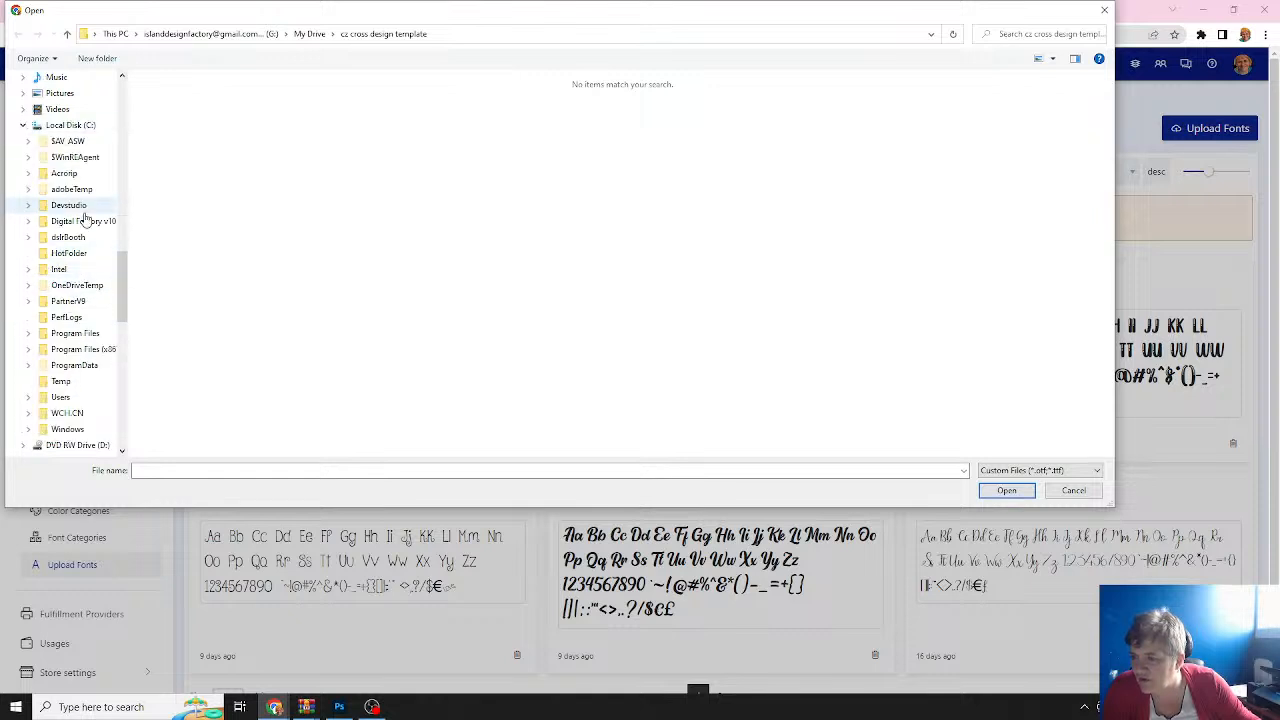
pyautogui.click(28, 429)
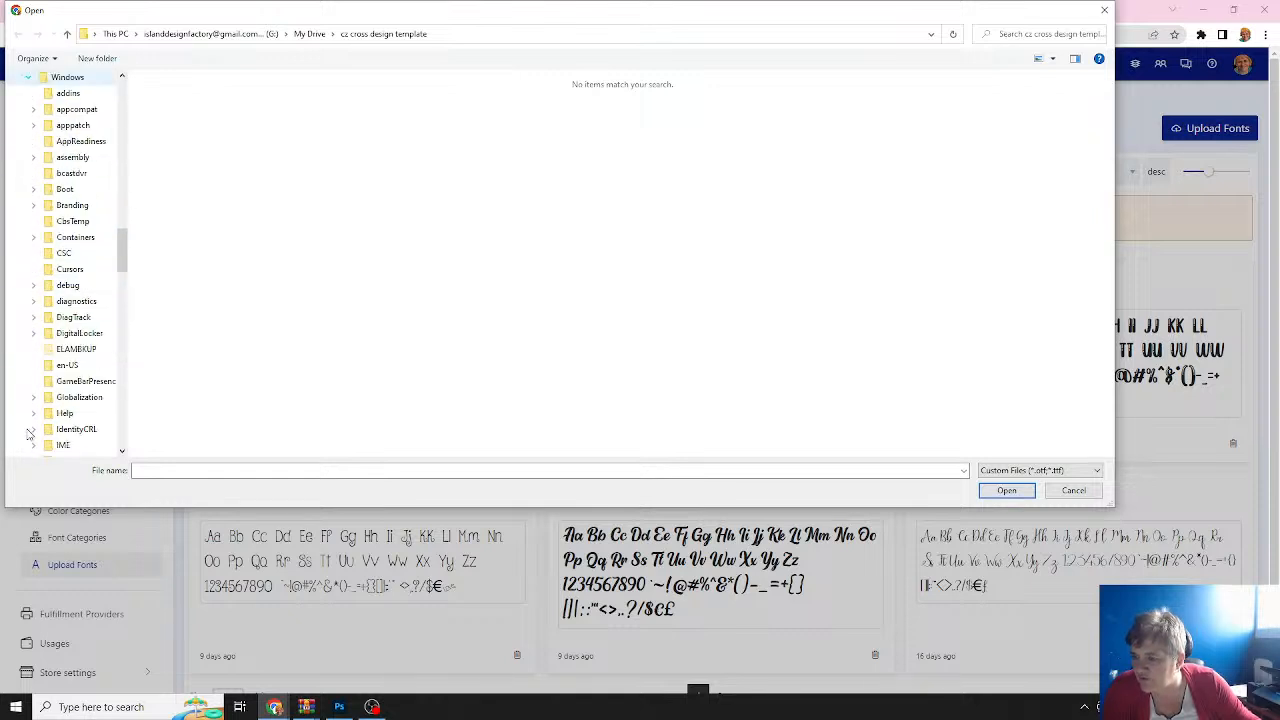
pyautogui.scroll(-1, 72, 362)
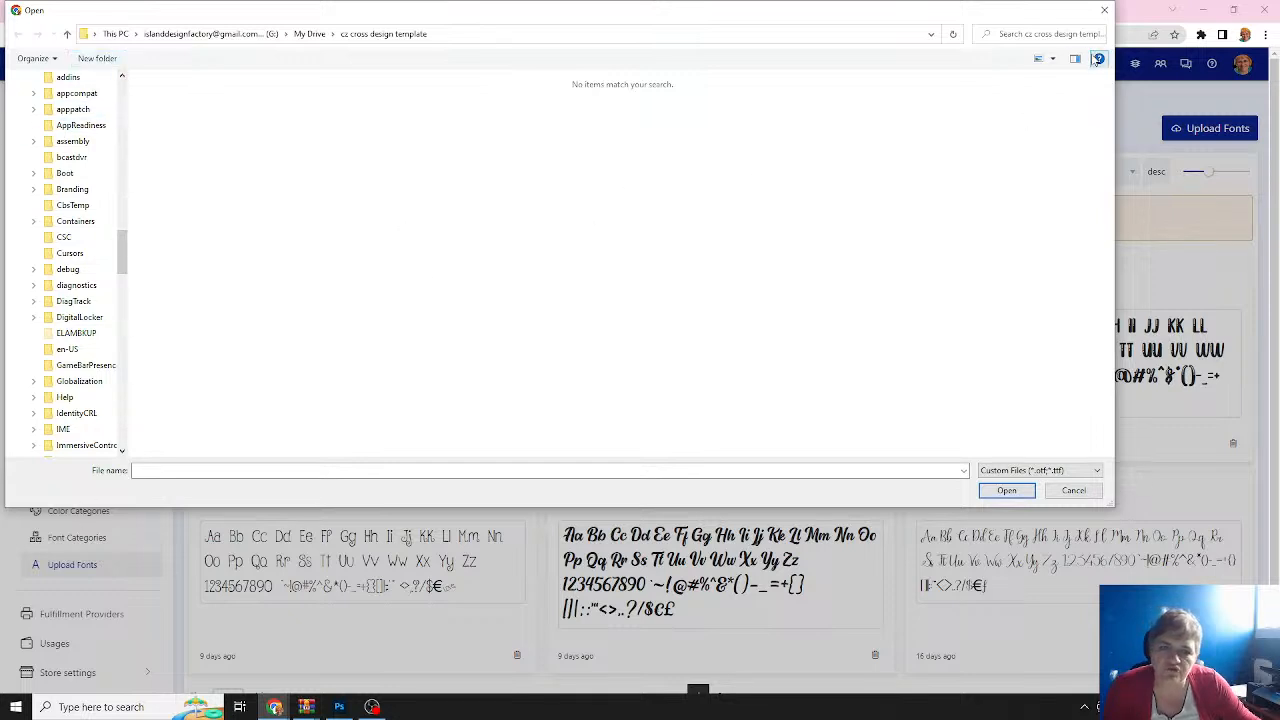
# Examine the general and customization properties of the cz cross design template folder.
pyautogui.click(1053, 60)
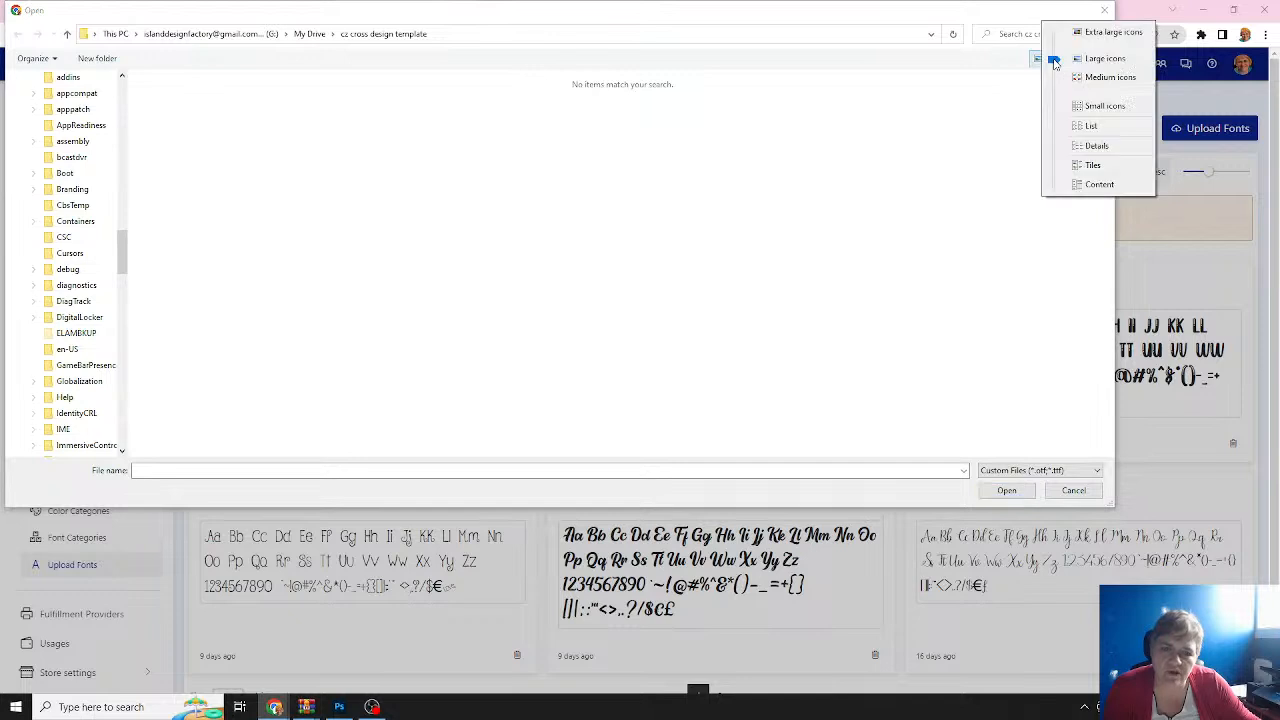
pyautogui.click(984, 139)
pyautogui.rightClick(868, 221)
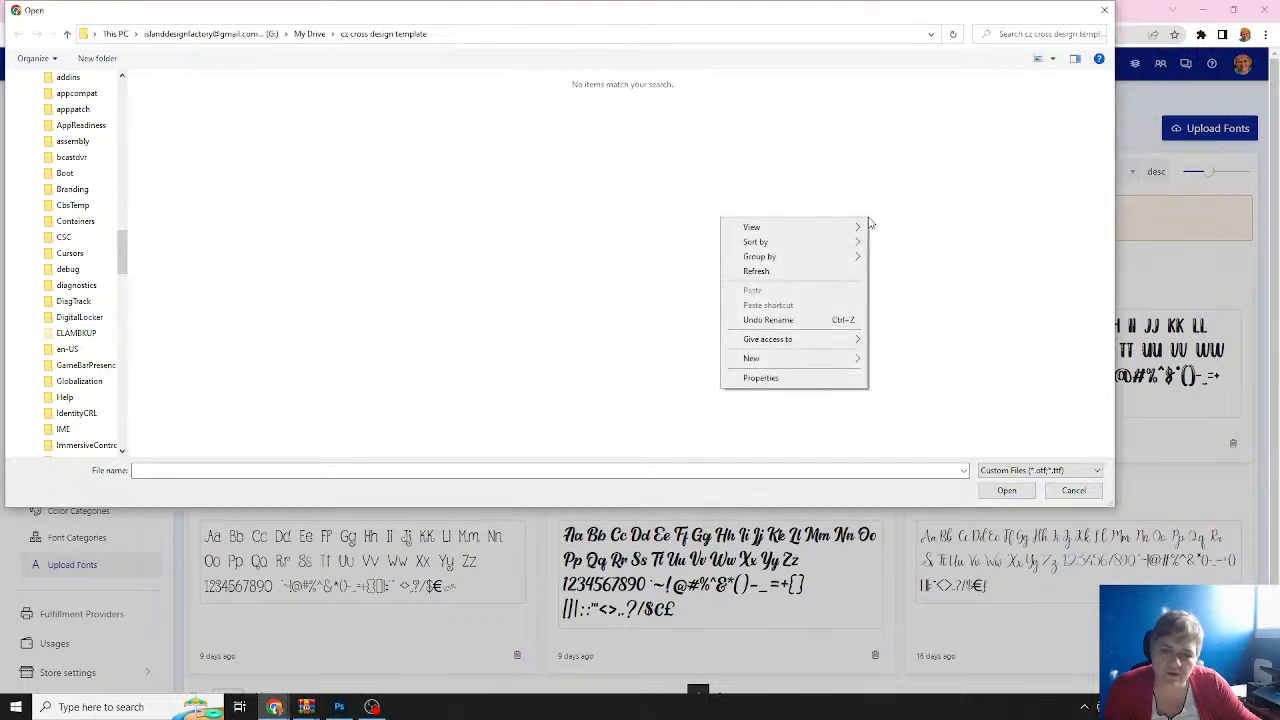
pyautogui.click(783, 379)
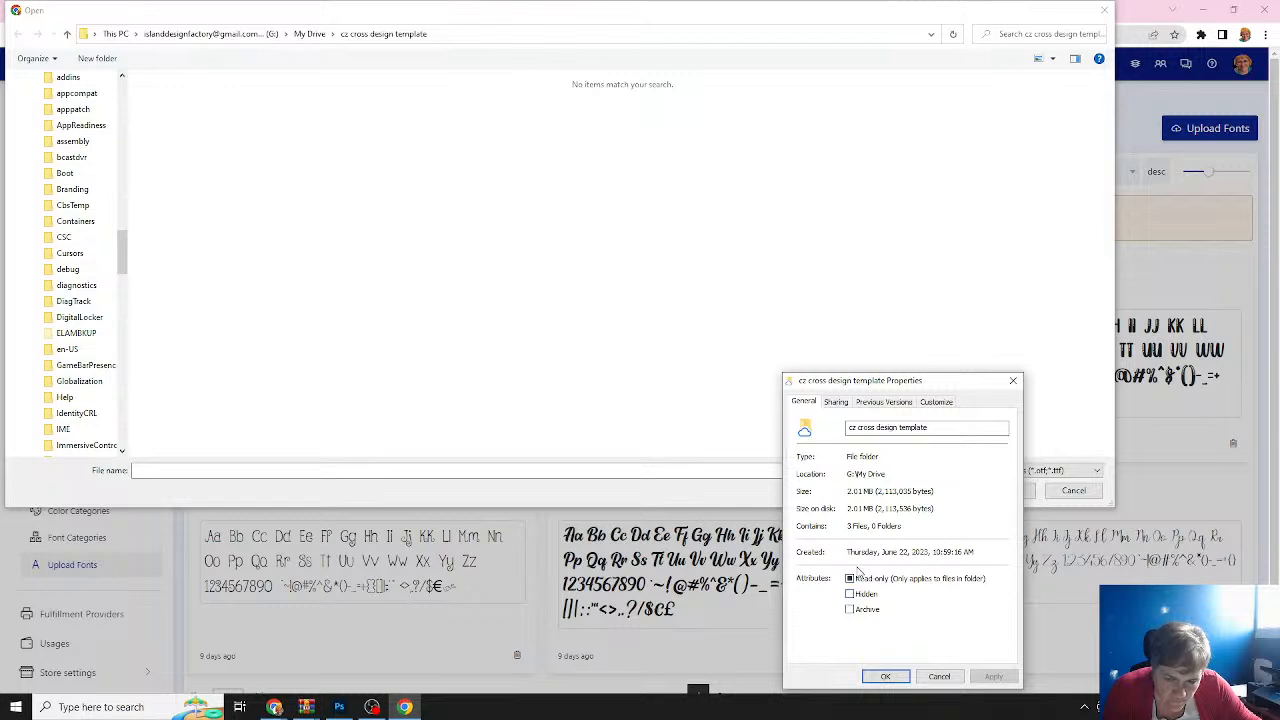
pyautogui.click(939, 405)
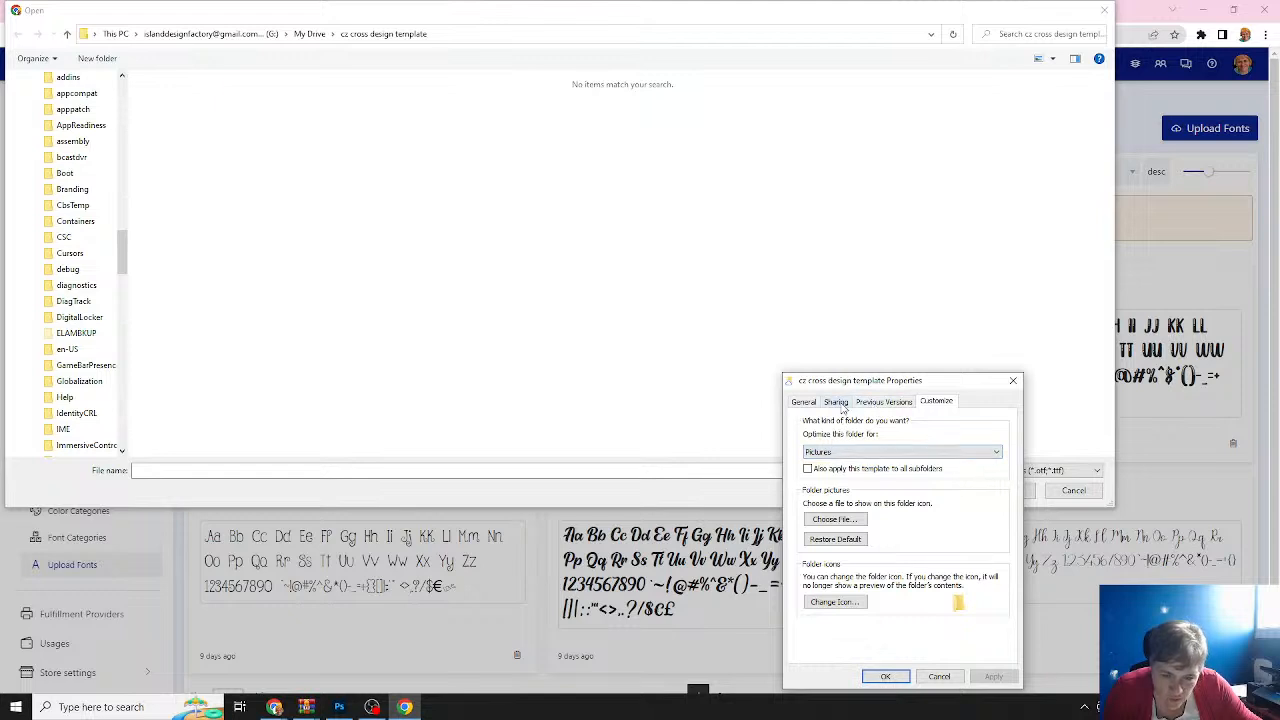
pyautogui.click(937, 678)
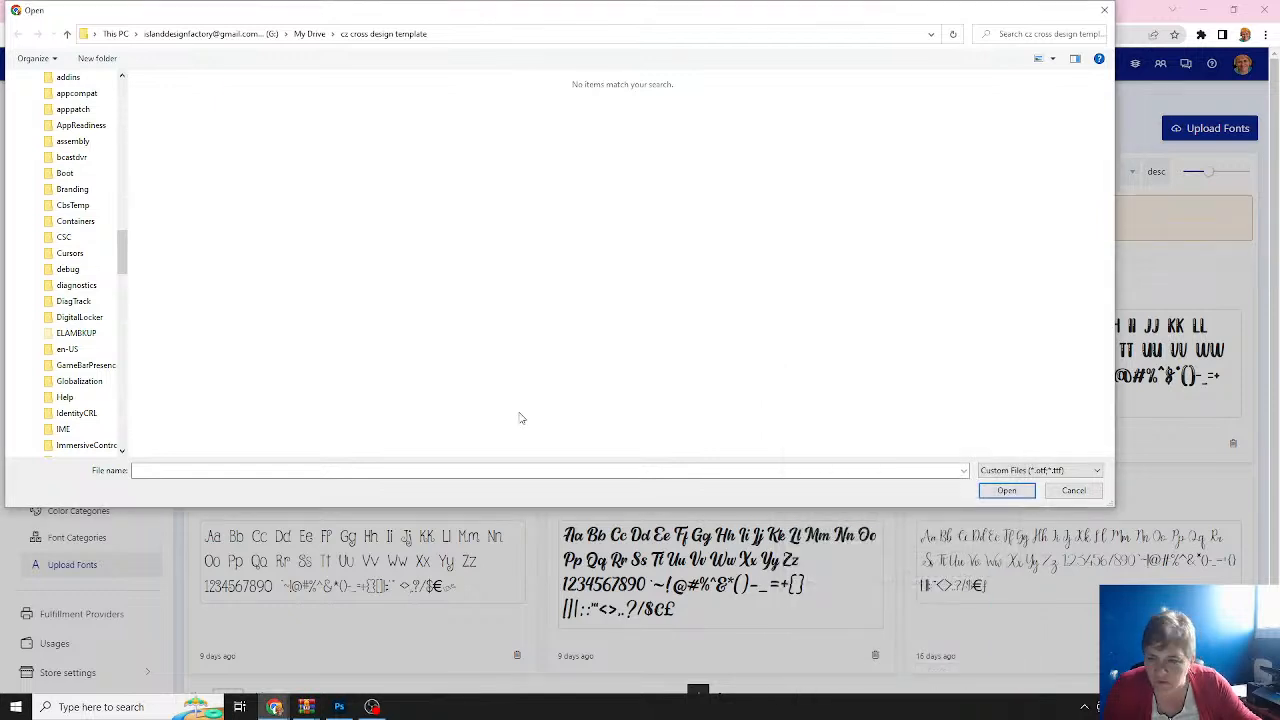
# Switch to File Explorer and open the Fonts folder inside the Windows folder on Local Disk (C:).
pyautogui.click(85, 707)
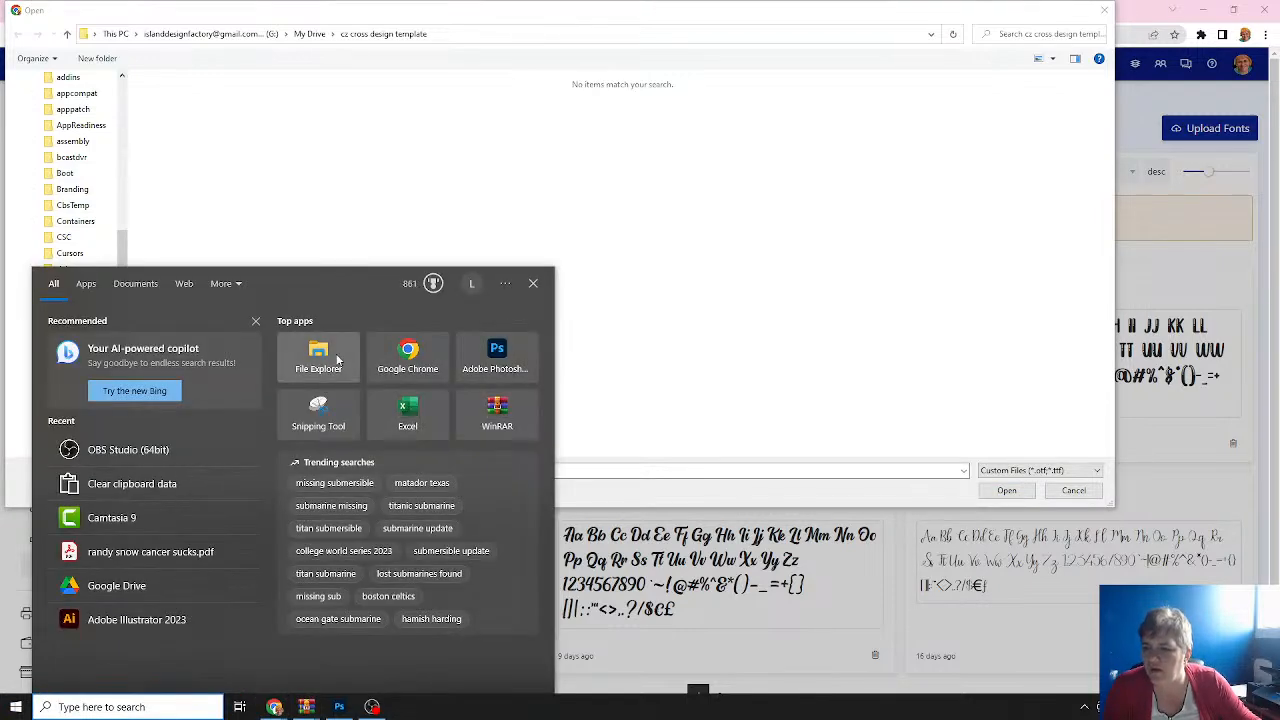
pyautogui.click(323, 352)
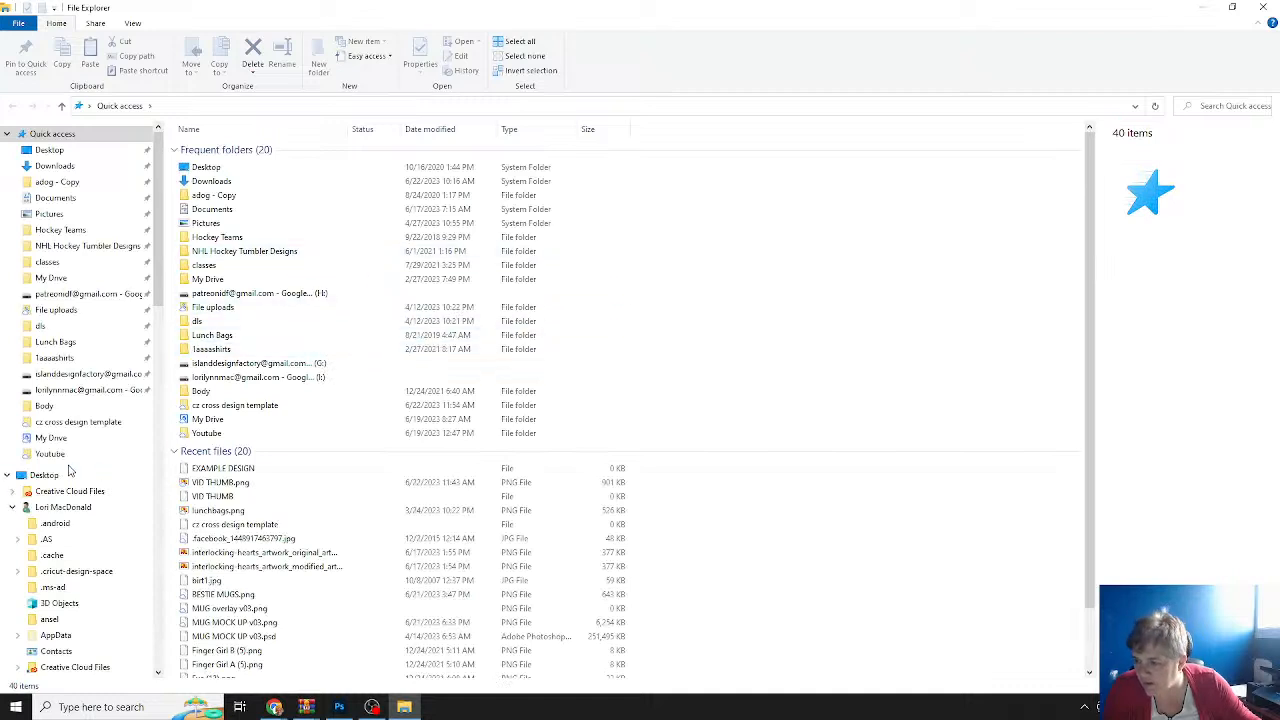
pyautogui.scroll(-2, 70, 470)
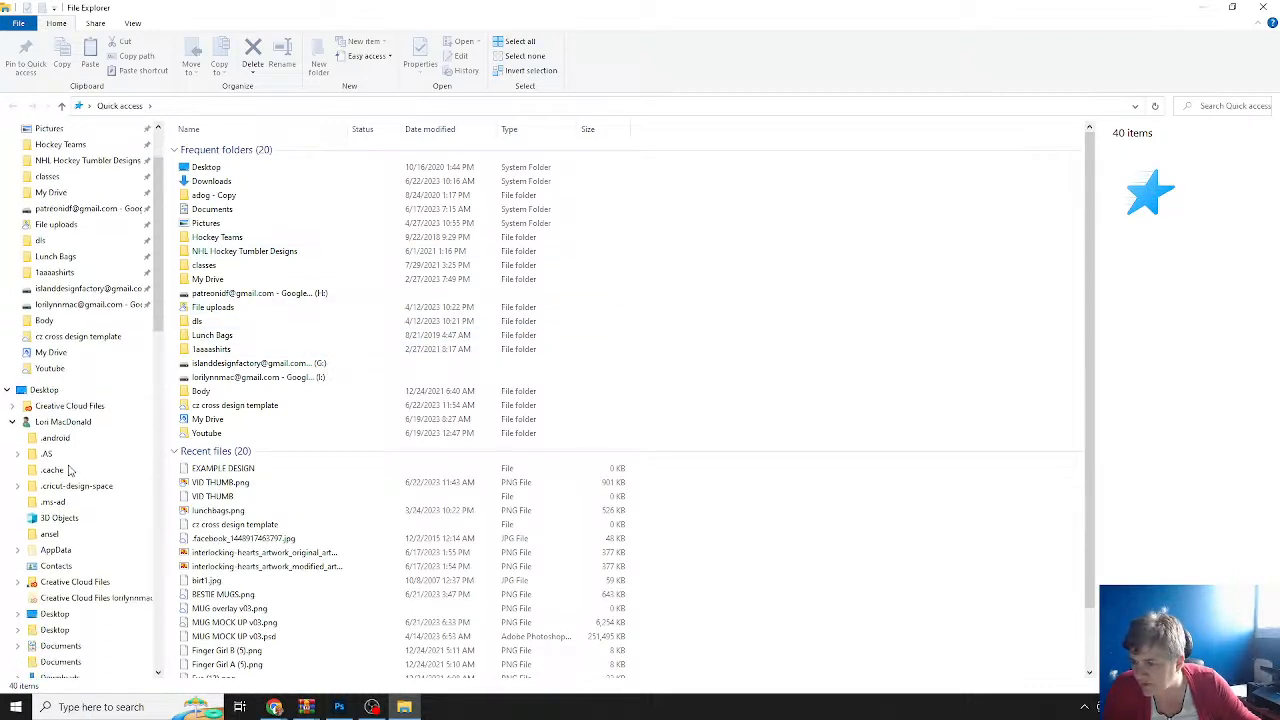
pyautogui.scroll(3, 68, 470)
pyautogui.scroll(-8, 68, 470)
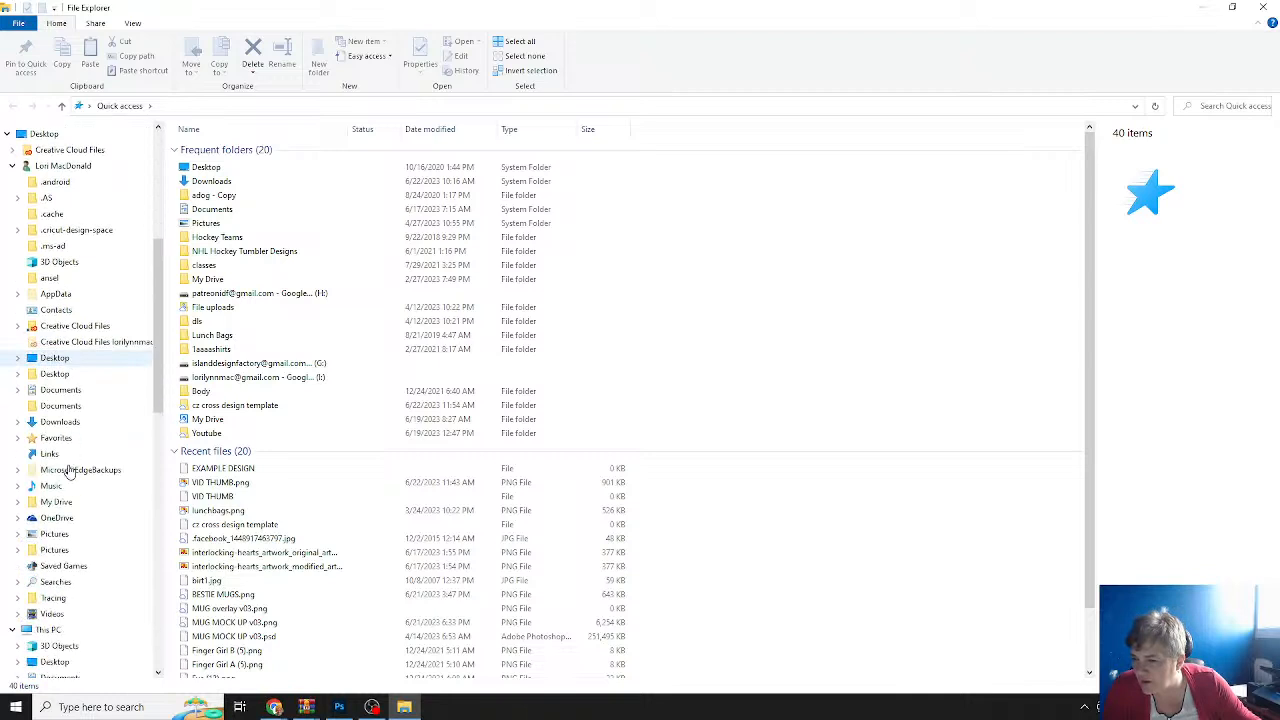
pyautogui.scroll(-5, 70, 472)
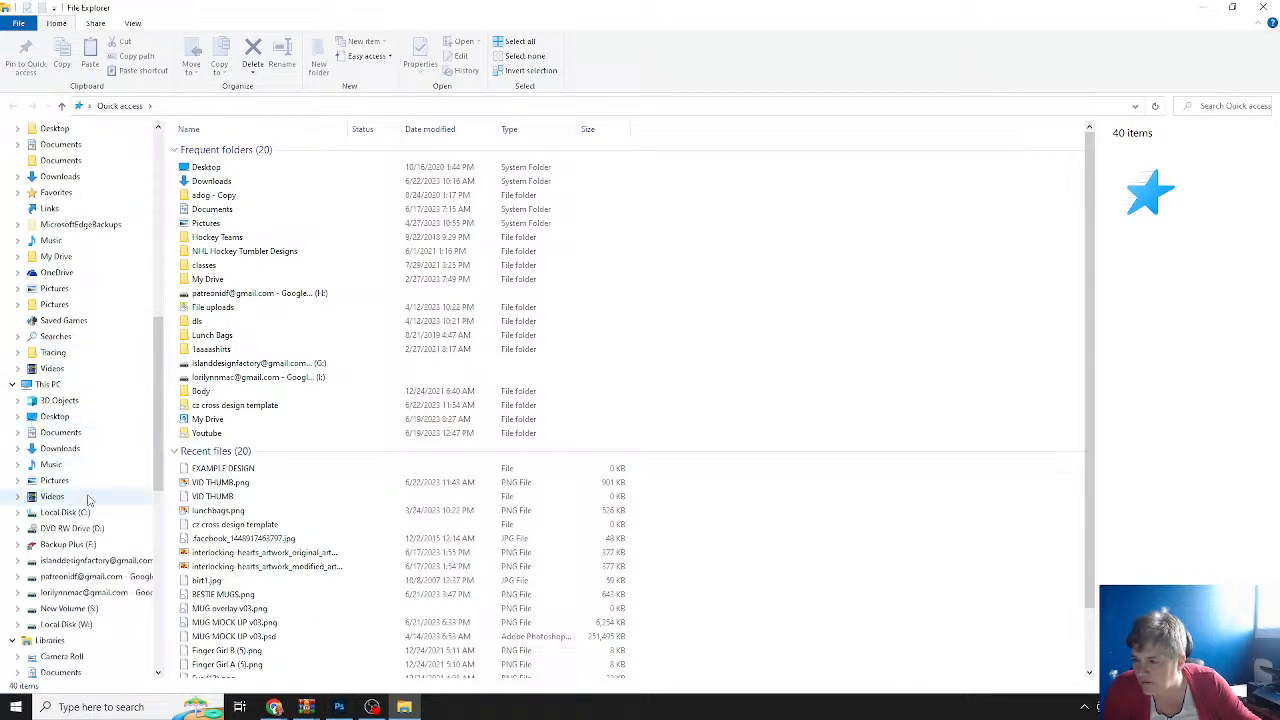
pyautogui.click(17, 512)
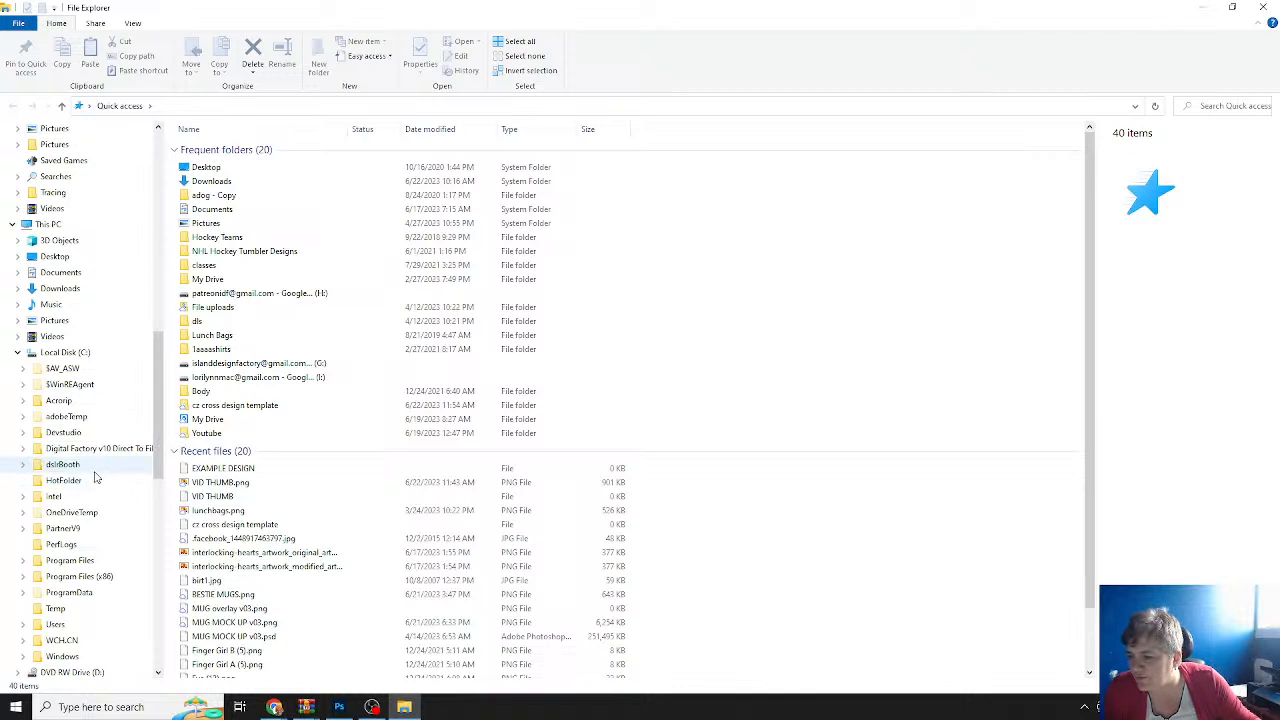
pyautogui.scroll(-1, 96, 476)
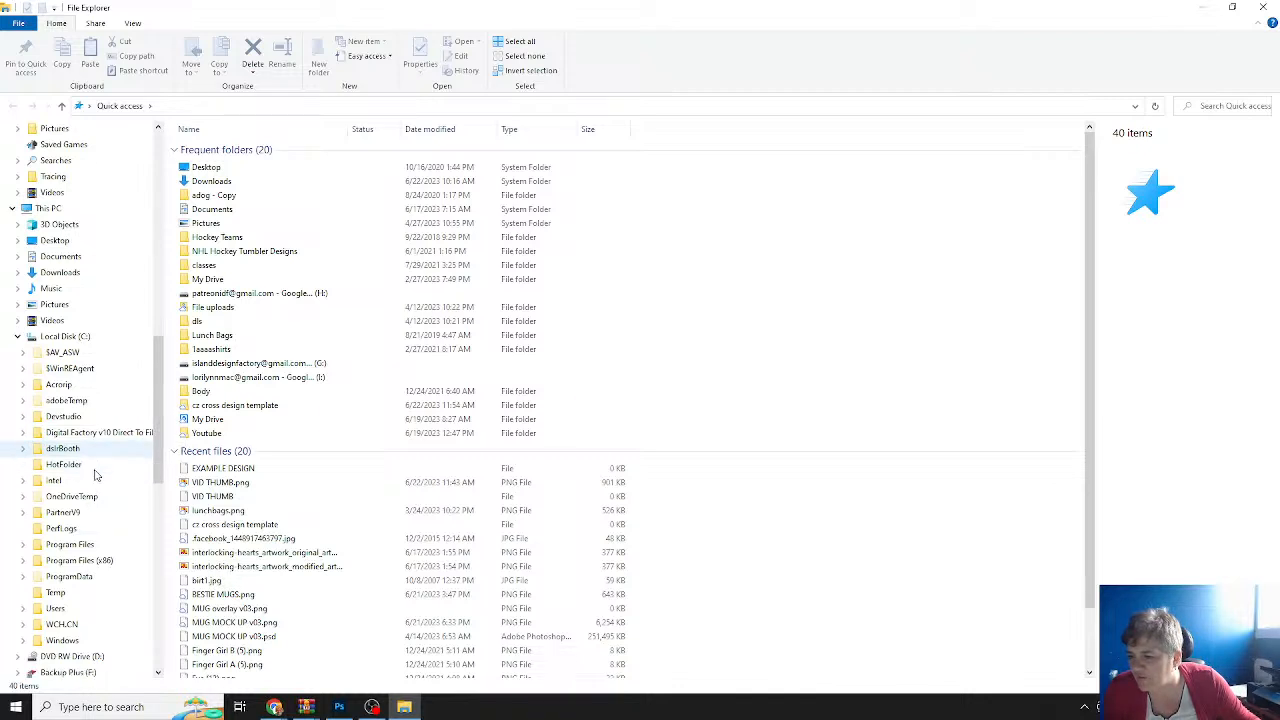
pyautogui.click(57, 643)
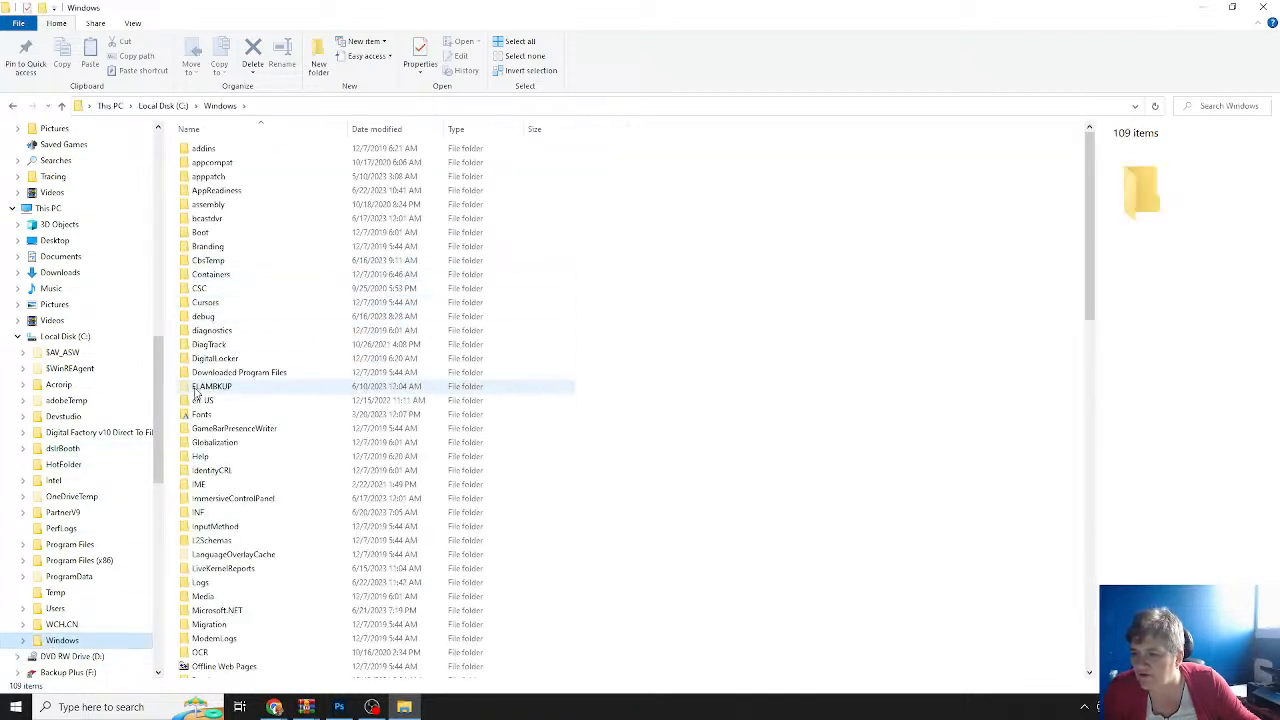
pyautogui.click(204, 418)
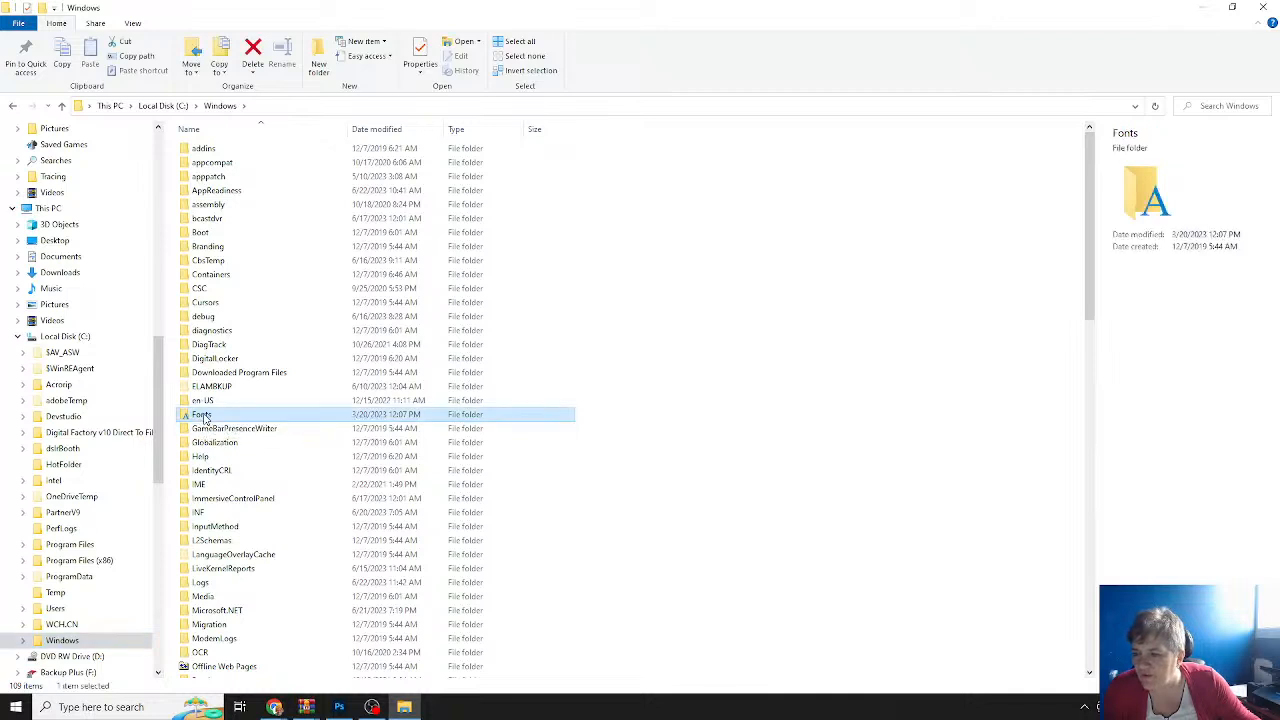
pyautogui.doubleClick(204, 416)
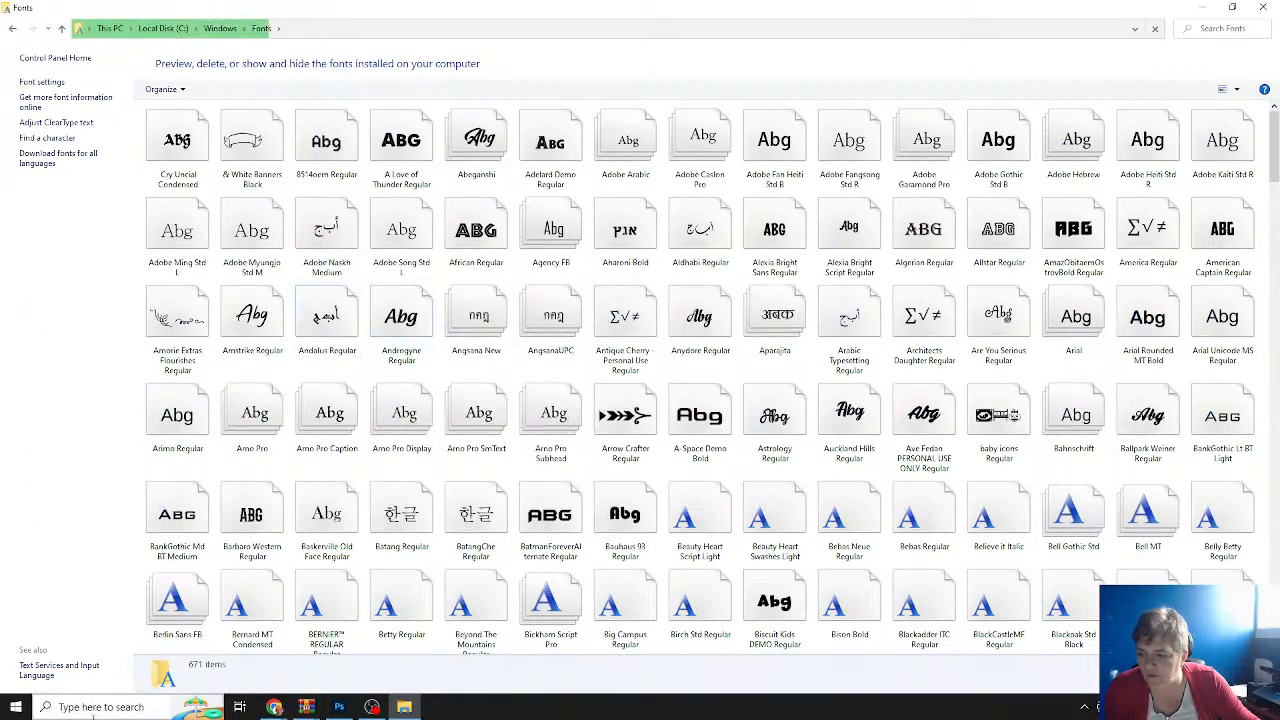
# Open a second File Explorer window and go to the Desktop folder.
pyautogui.click(95, 707)
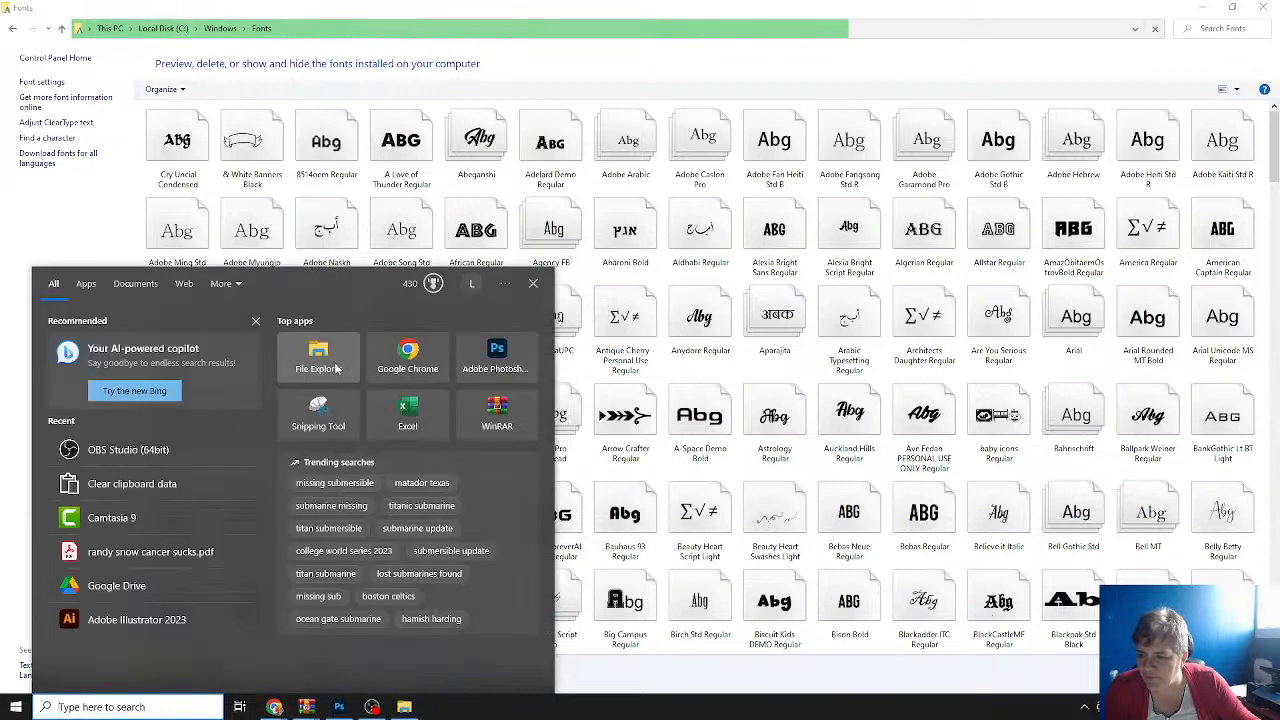
pyautogui.click(319, 360)
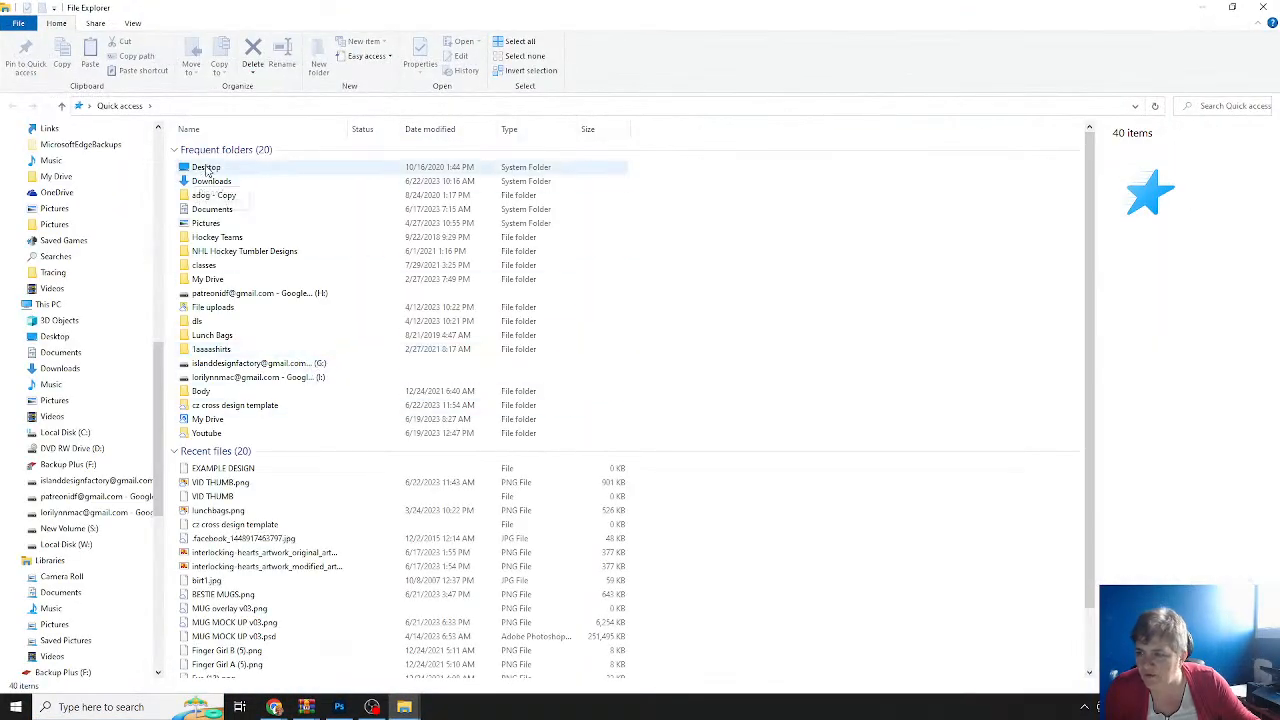
pyautogui.click(207, 170)
pyautogui.doubleClick(206, 170)
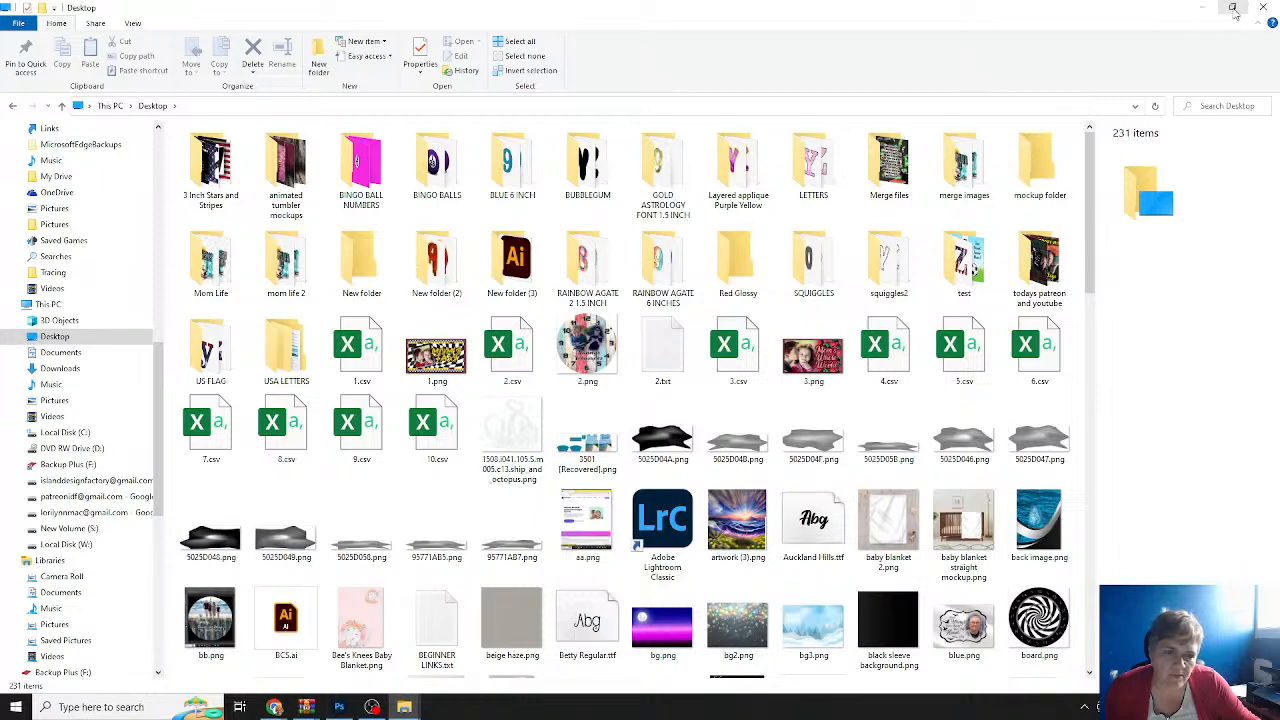
# Shrink the Desktop and Fonts windows and arrange them side by side so files can be copied between them.
pyautogui.click(1233, 8)
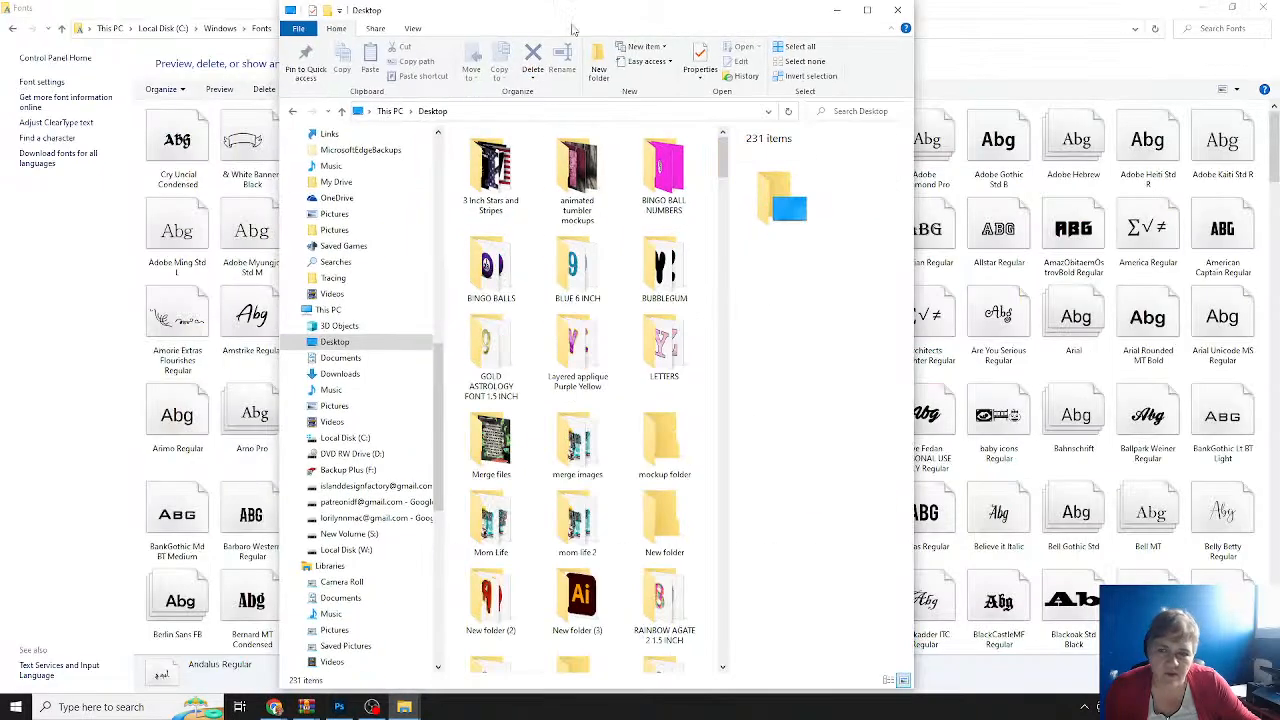
pyautogui.moveTo(549, 20); pyautogui.dragTo(957, 37)
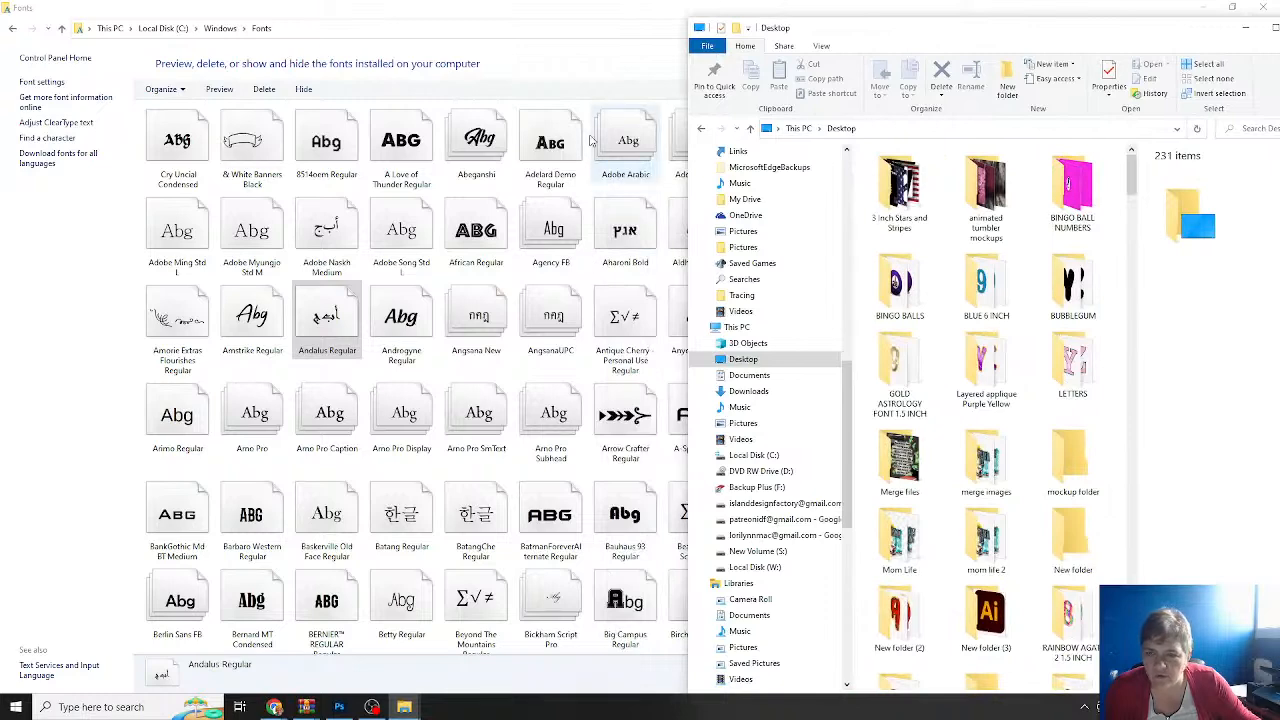
pyautogui.click(558, 20)
pyautogui.click(1235, 15)
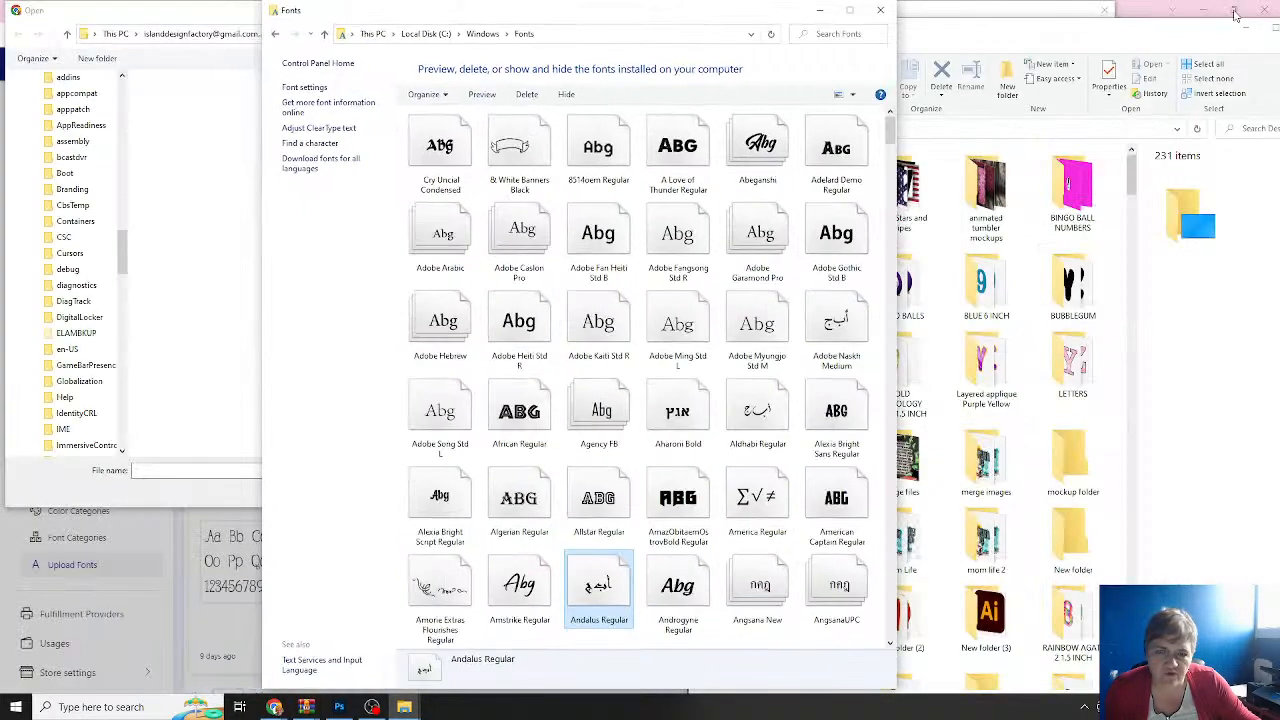
pyautogui.moveTo(610, 25); pyautogui.dragTo(399, 45)
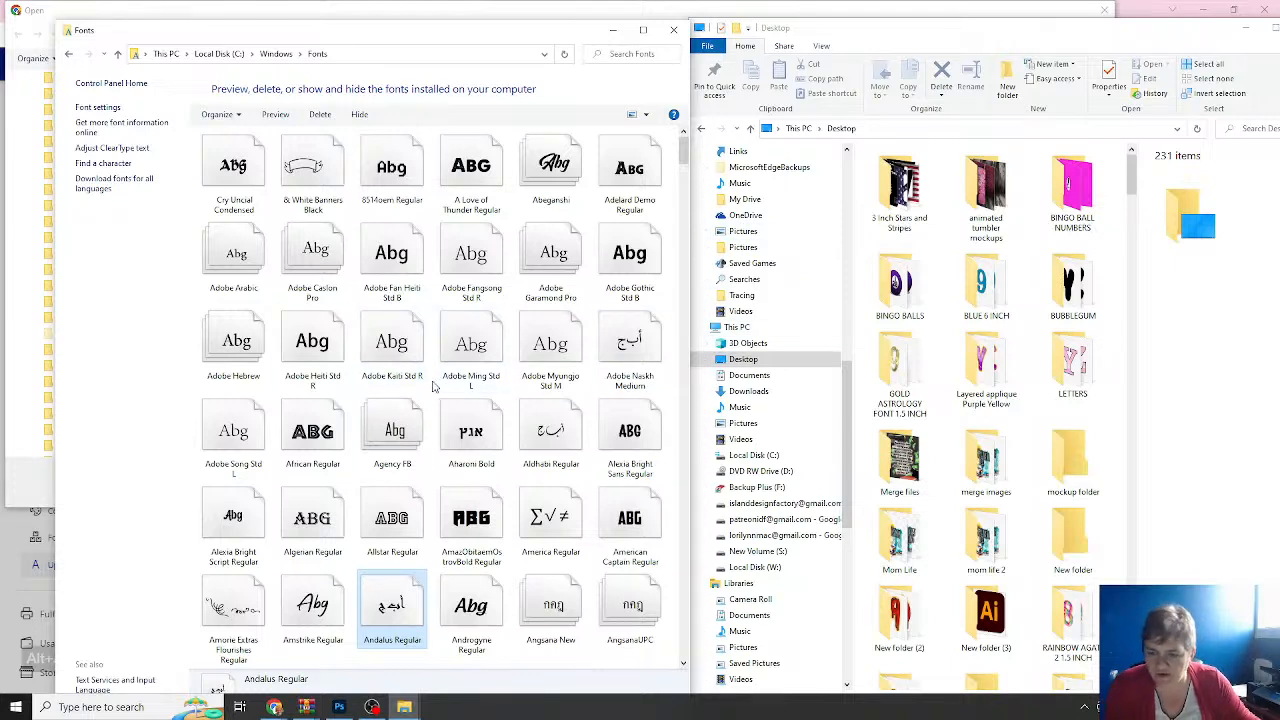
# Find the Enchanting Script font in the Fonts folder and copy it to the Desktop folder.
pyautogui.click(478, 356)
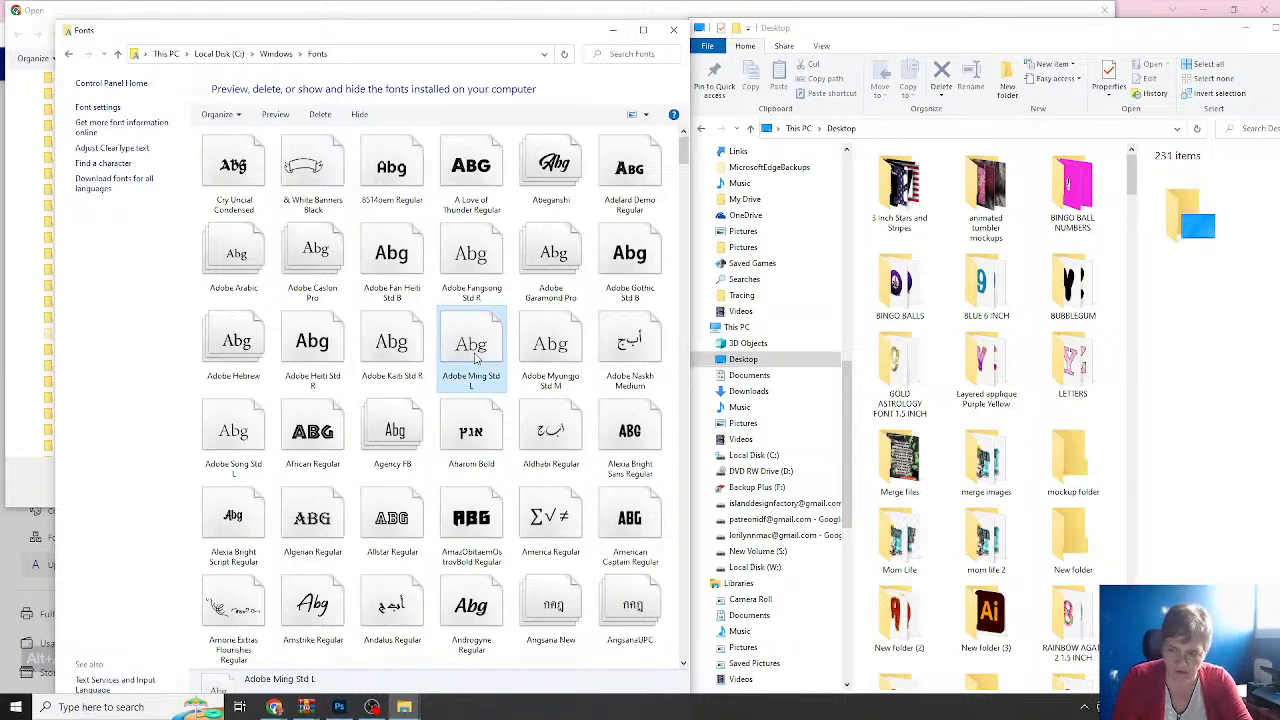
pyautogui.press('e')
pyautogui.press('n')
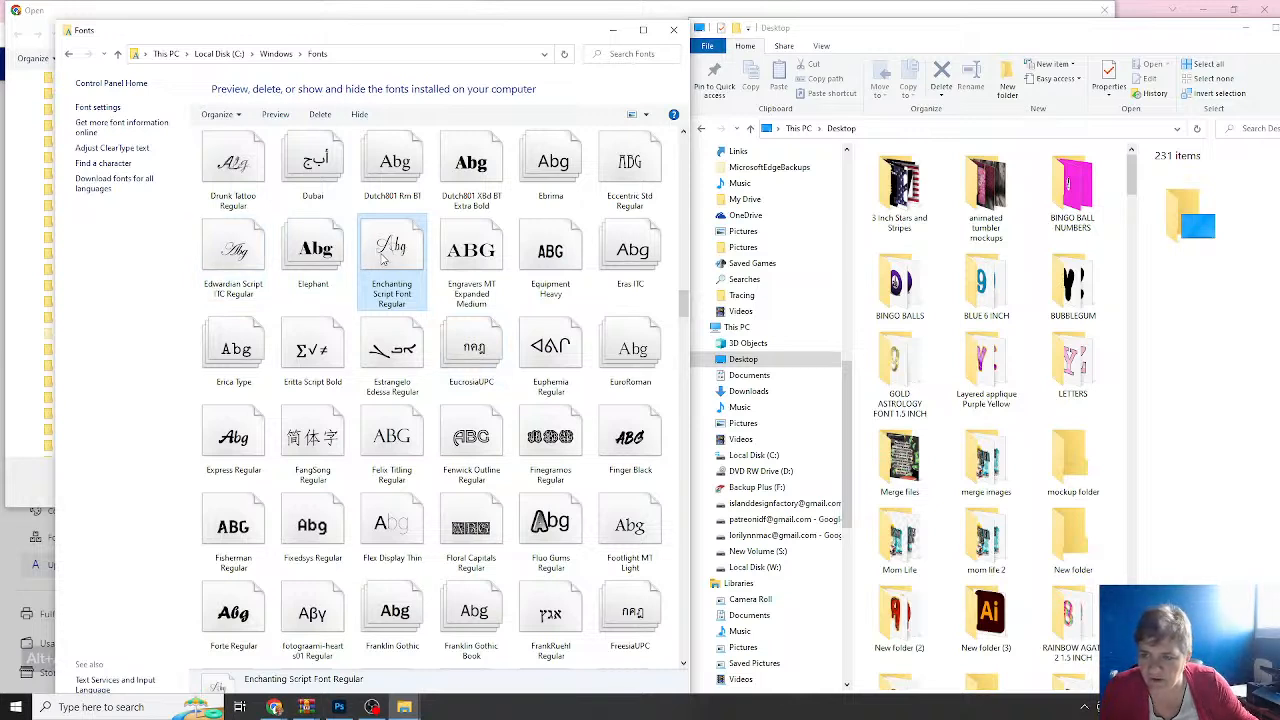
pyautogui.moveTo(386, 258); pyautogui.dragTo(948, 388)
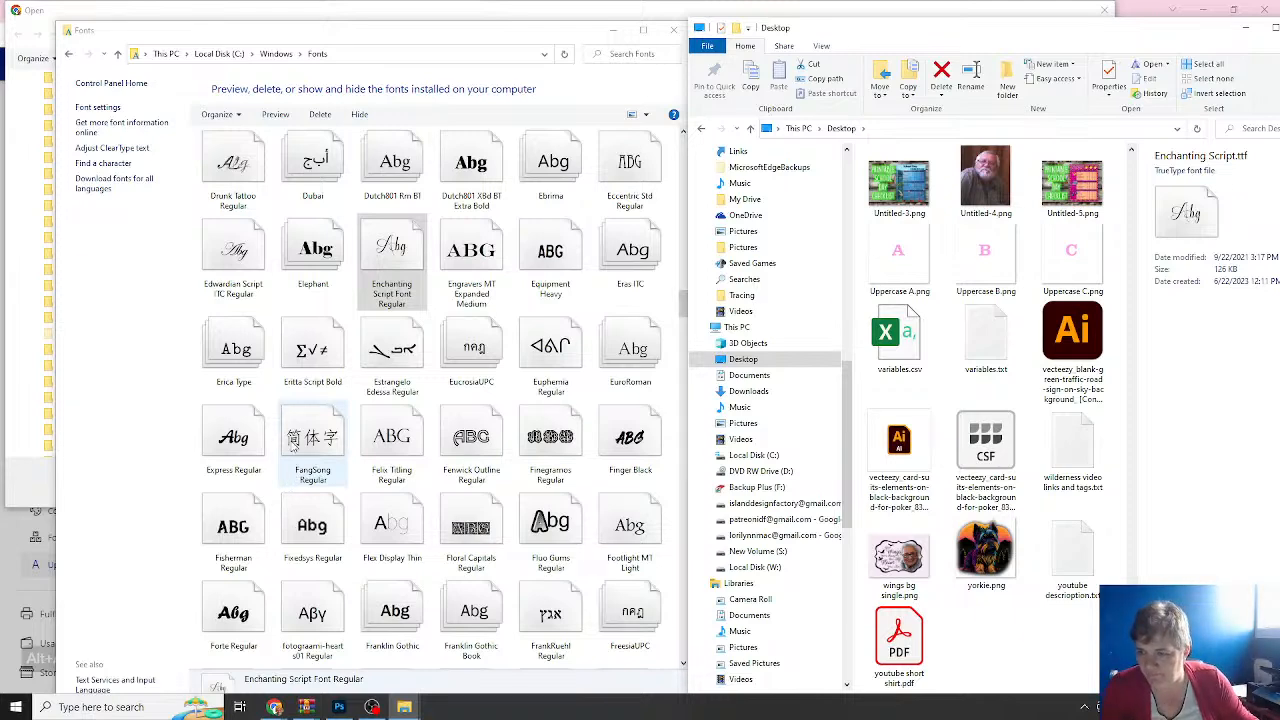
# Copy the Adobe Garamond Pro font family from the Fonts folder to the Desktop and close both File Explorer windows.
pyautogui.scroll(15, 300, 430)
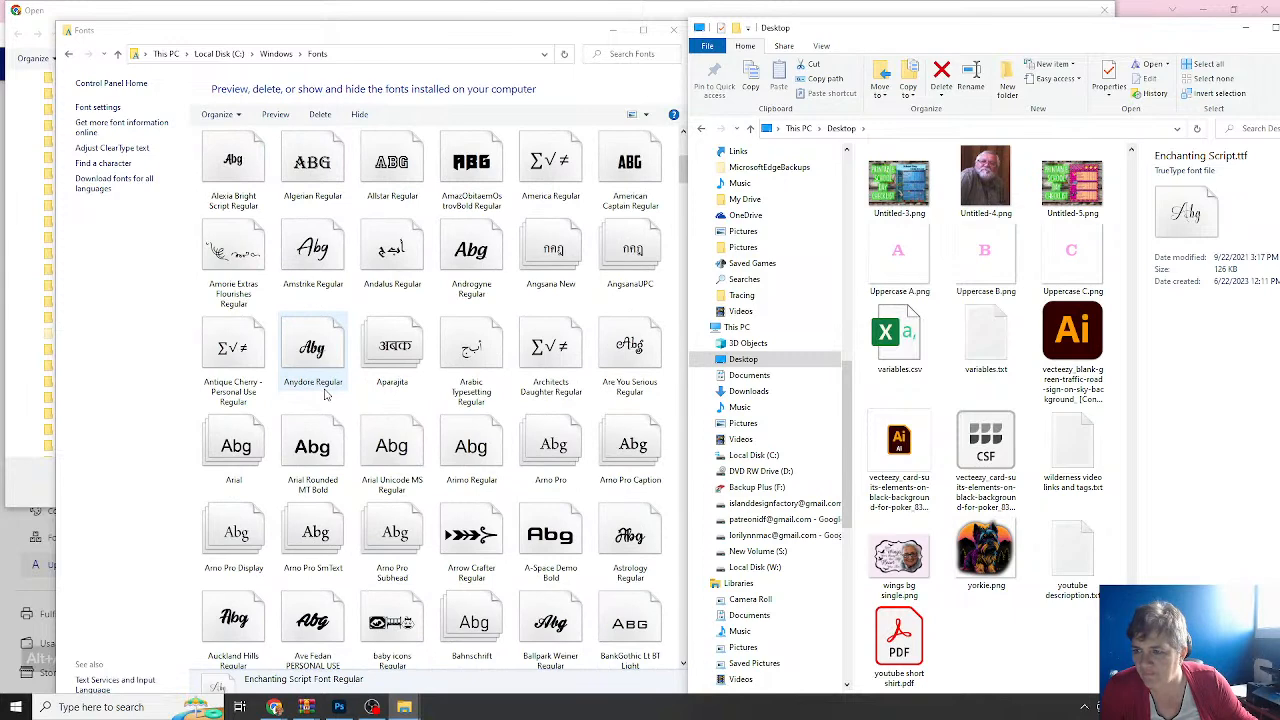
pyautogui.scroll(4, 390, 280)
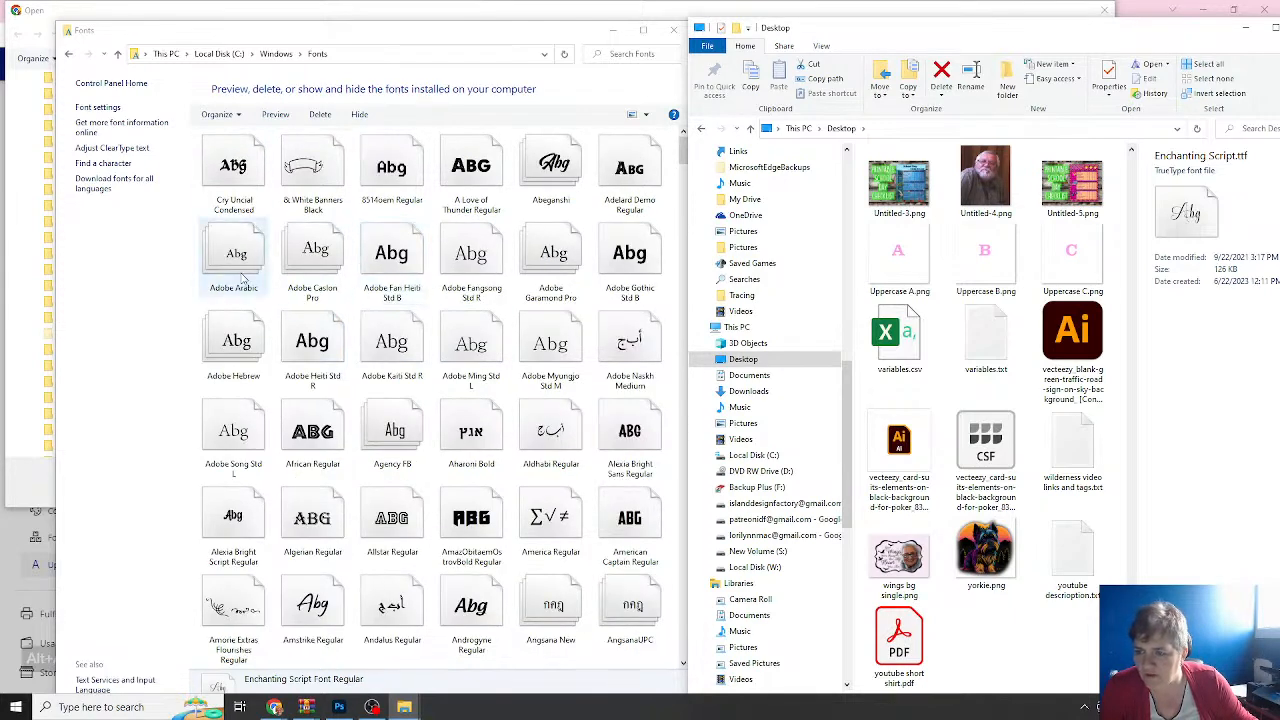
pyautogui.click(540, 256)
pyautogui.moveTo(540, 256); pyautogui.dragTo(1032, 658)
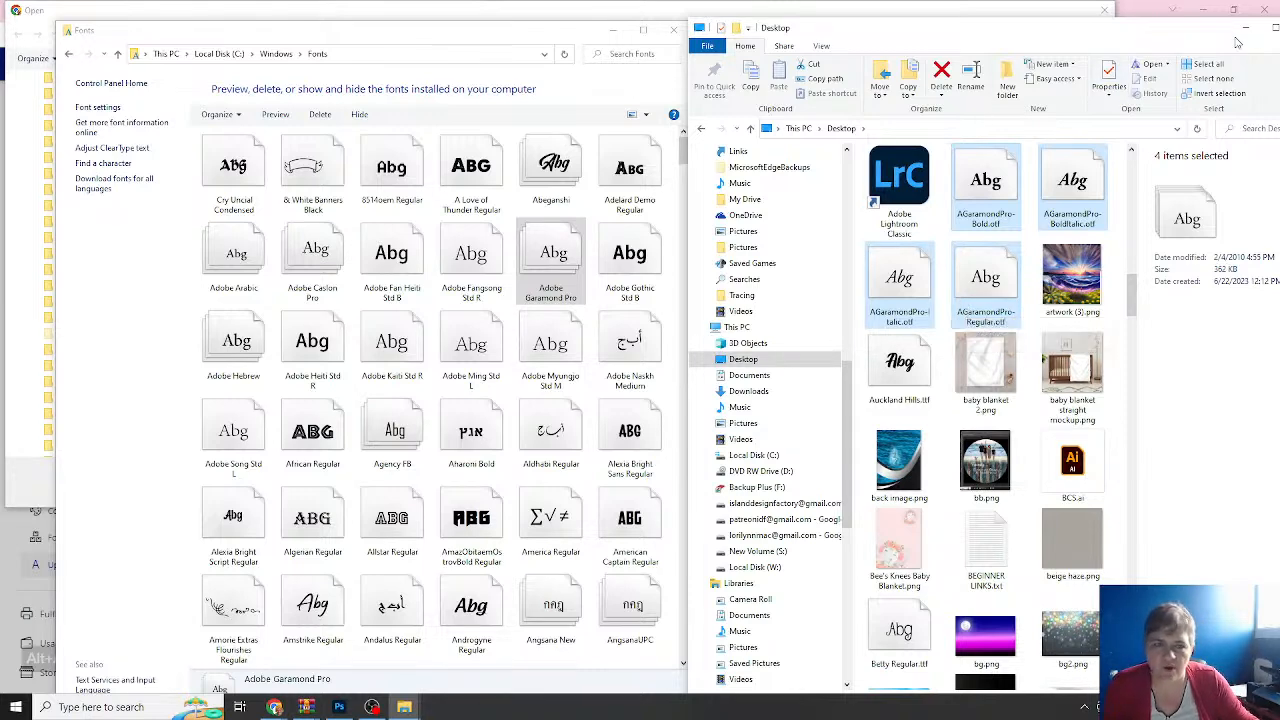
pyautogui.moveTo(1208, 32); pyautogui.dragTo(1023, 37)
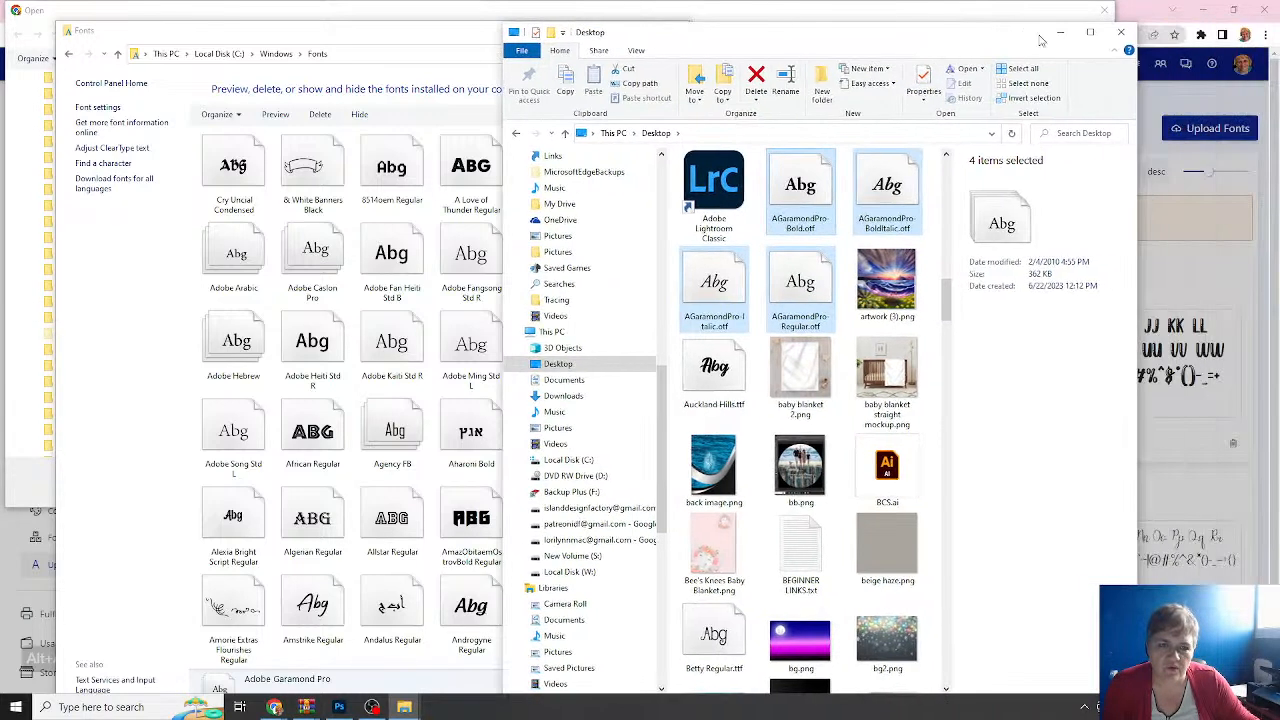
pyautogui.click(1121, 32)
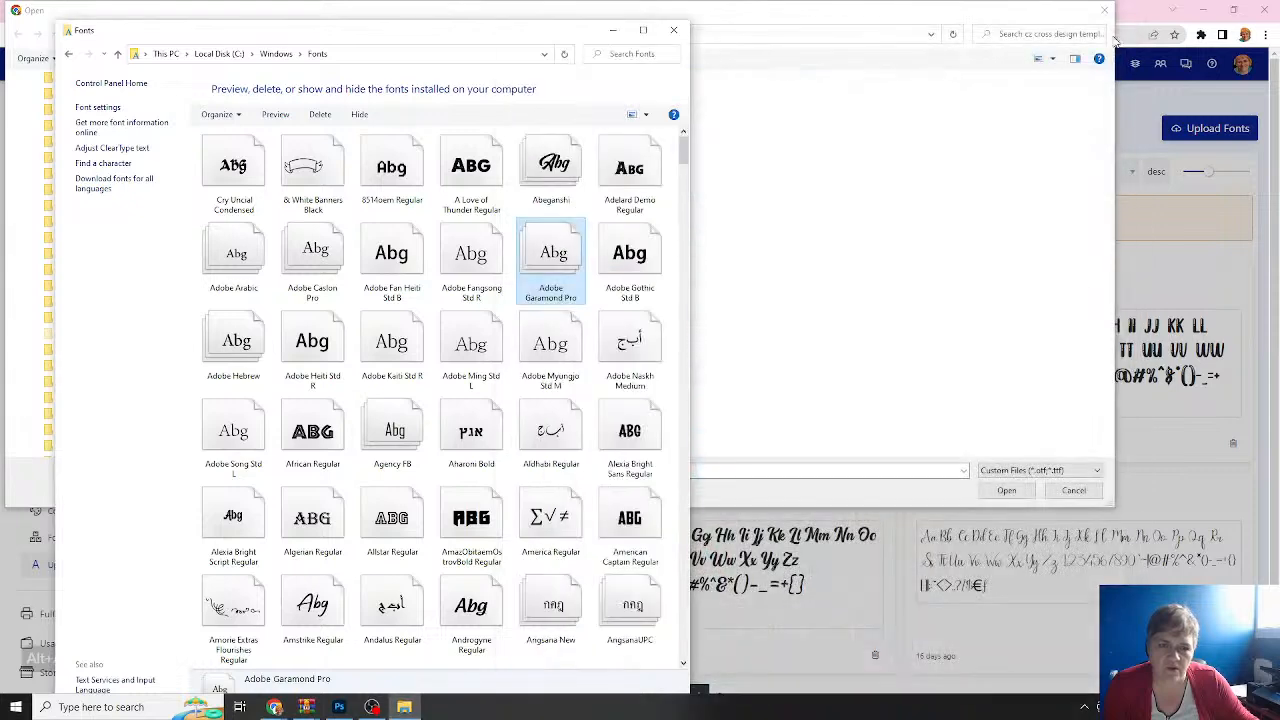
pyautogui.click(673, 33)
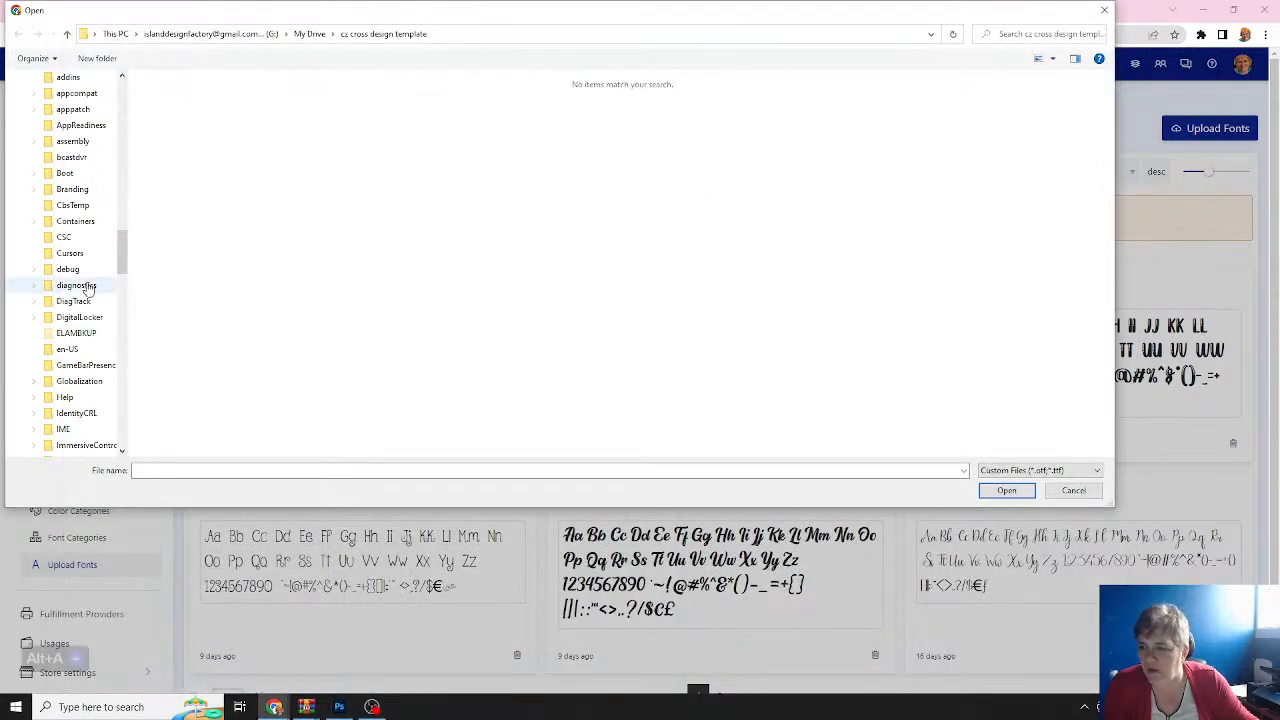
# Upload Enchanting Script.ttf from the Desktop folder to the custom fonts.
pyautogui.moveTo(123, 251); pyautogui.dragTo(137, 88)
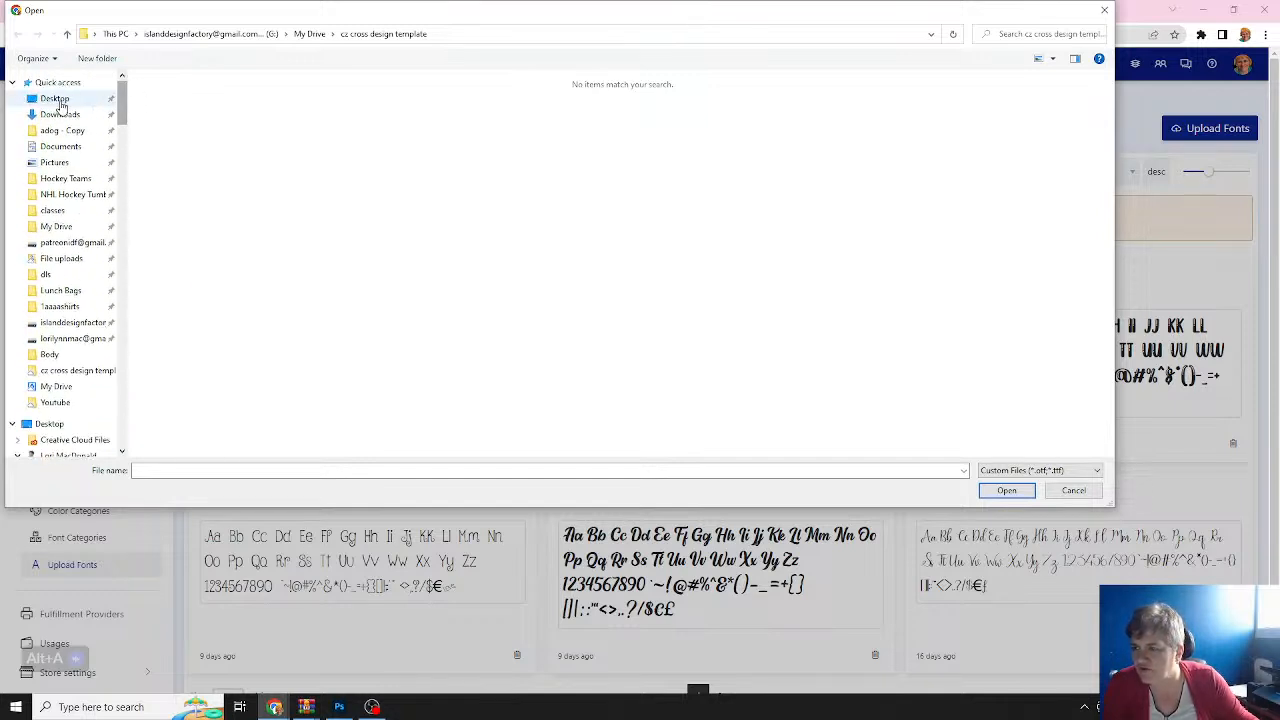
pyautogui.click(58, 100)
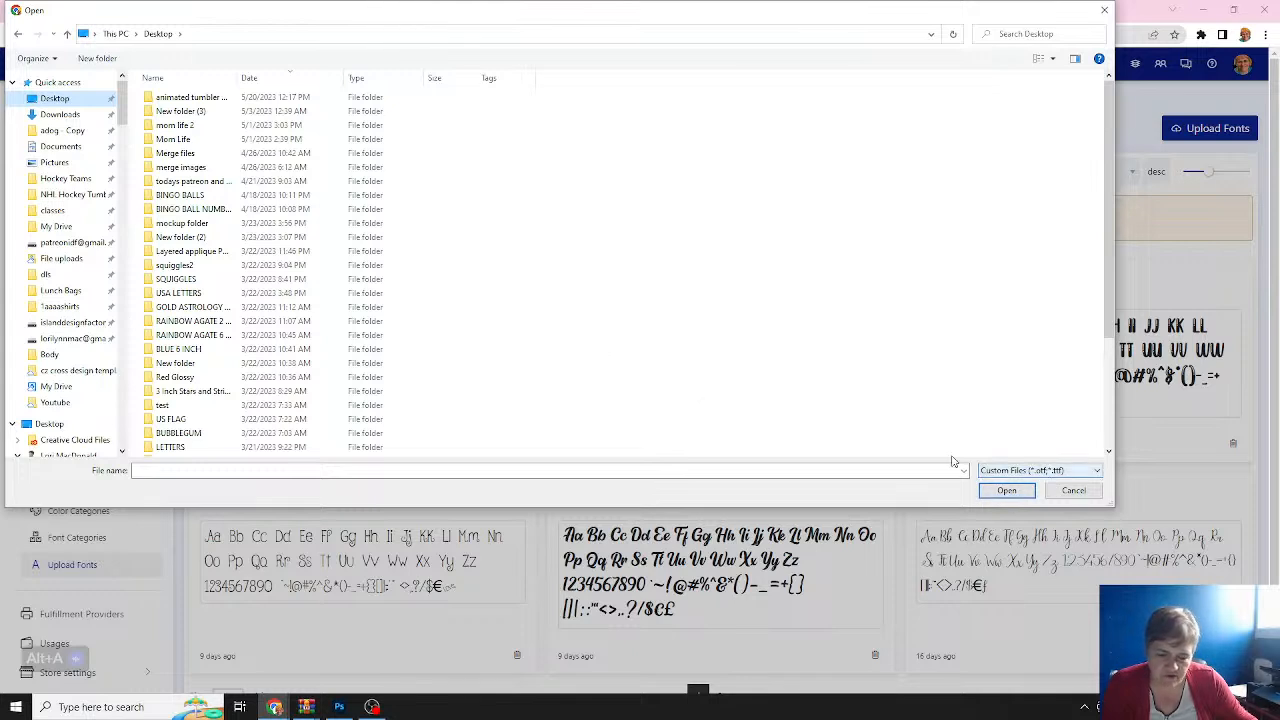
pyautogui.scroll(-4, 290, 310)
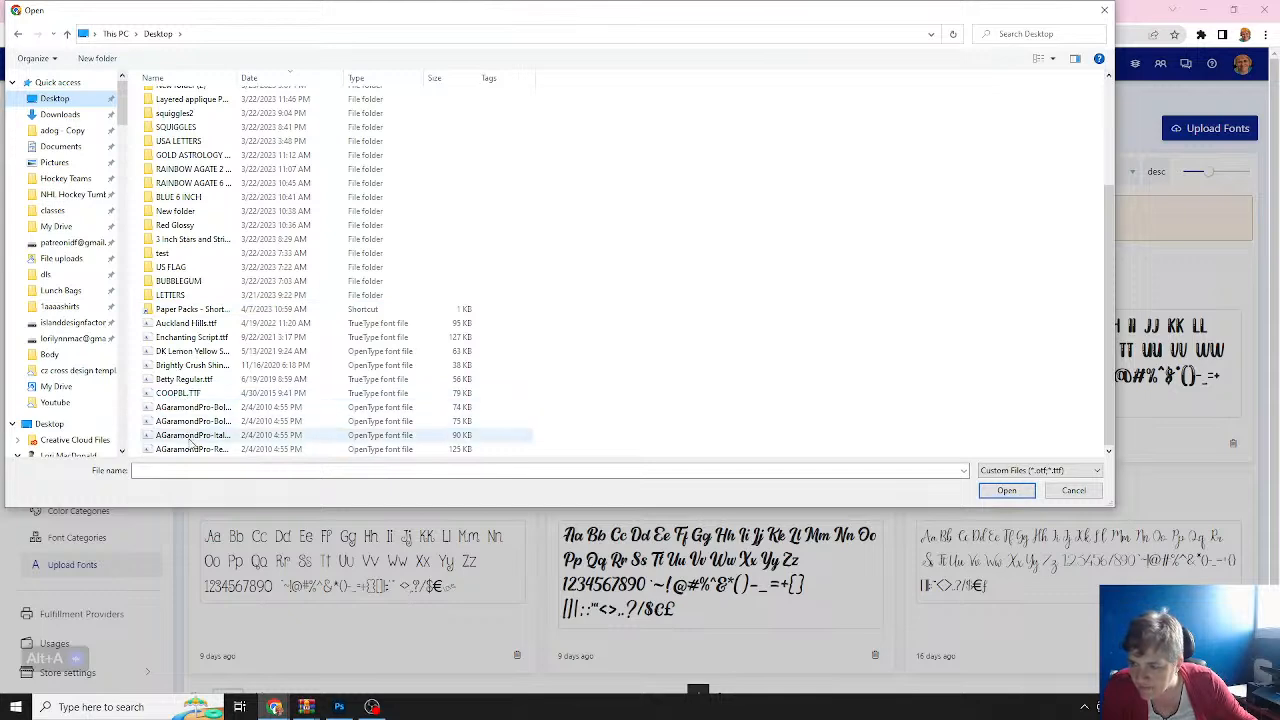
pyautogui.click(186, 340)
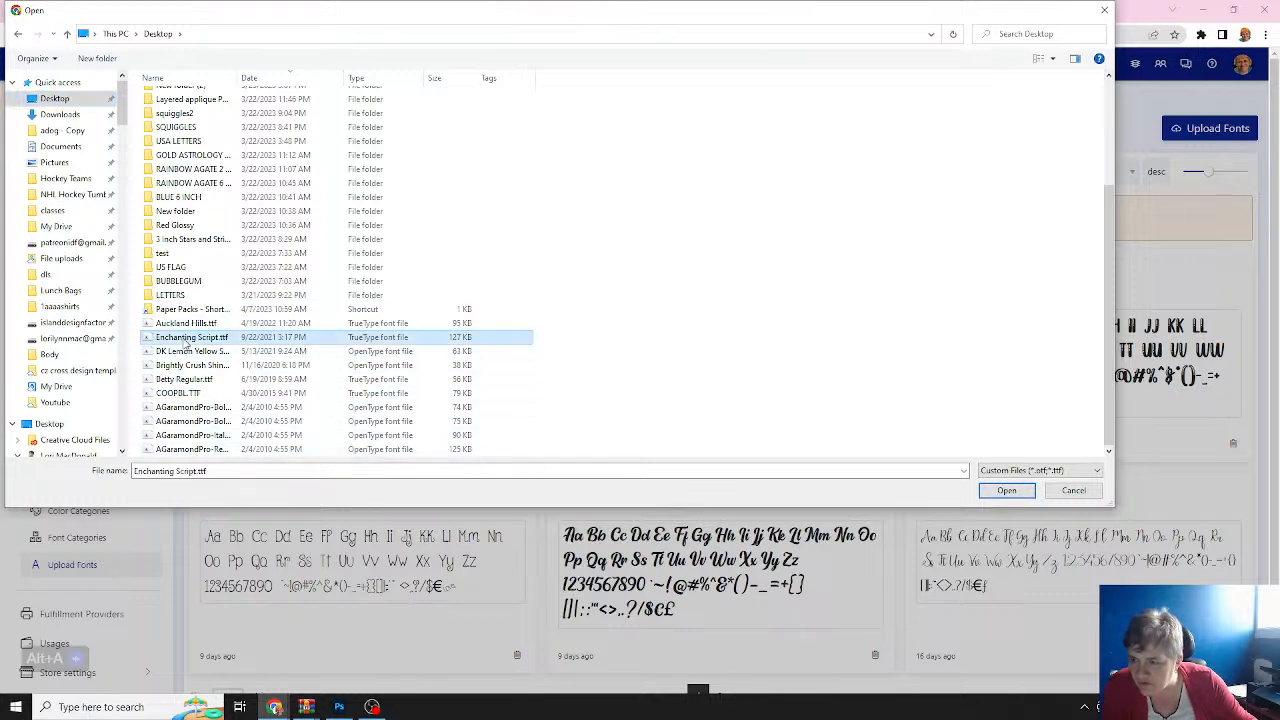
pyautogui.doubleClick(186, 343)
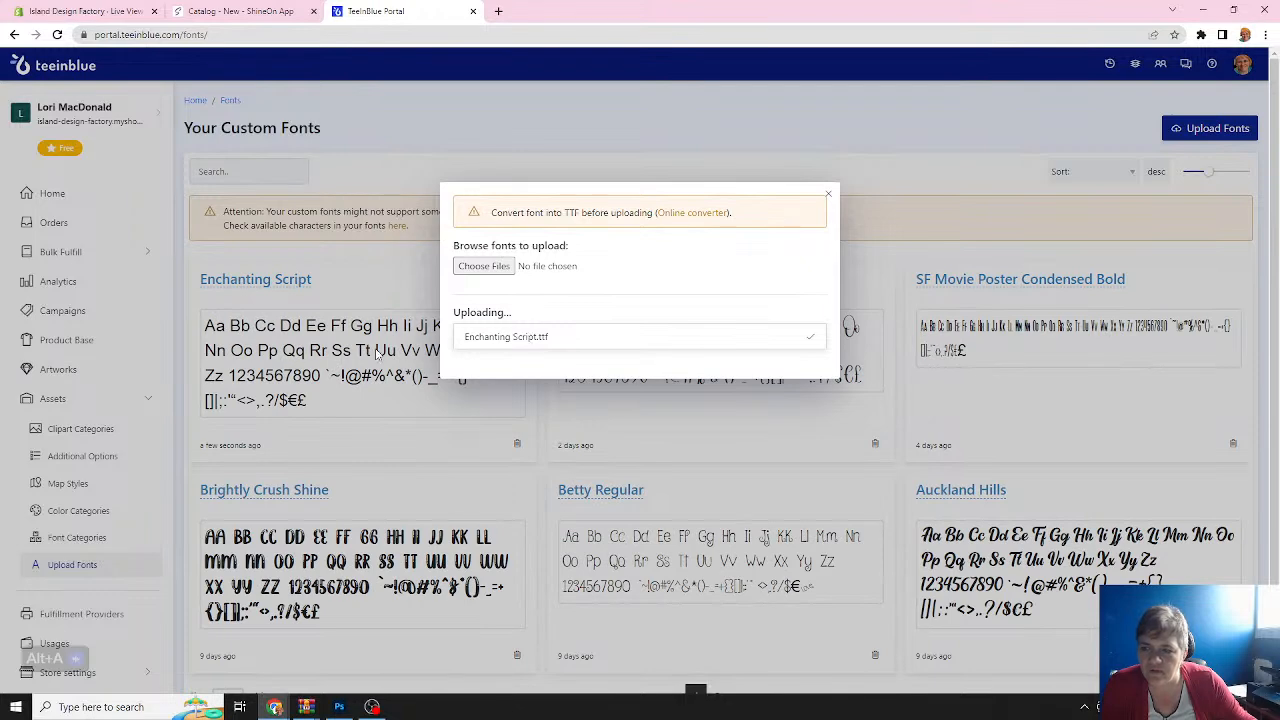
# Upload AGaramondPro-Regular.otf from the Desktop to the custom fonts and close the upload dialog.
pyautogui.click(474, 270)
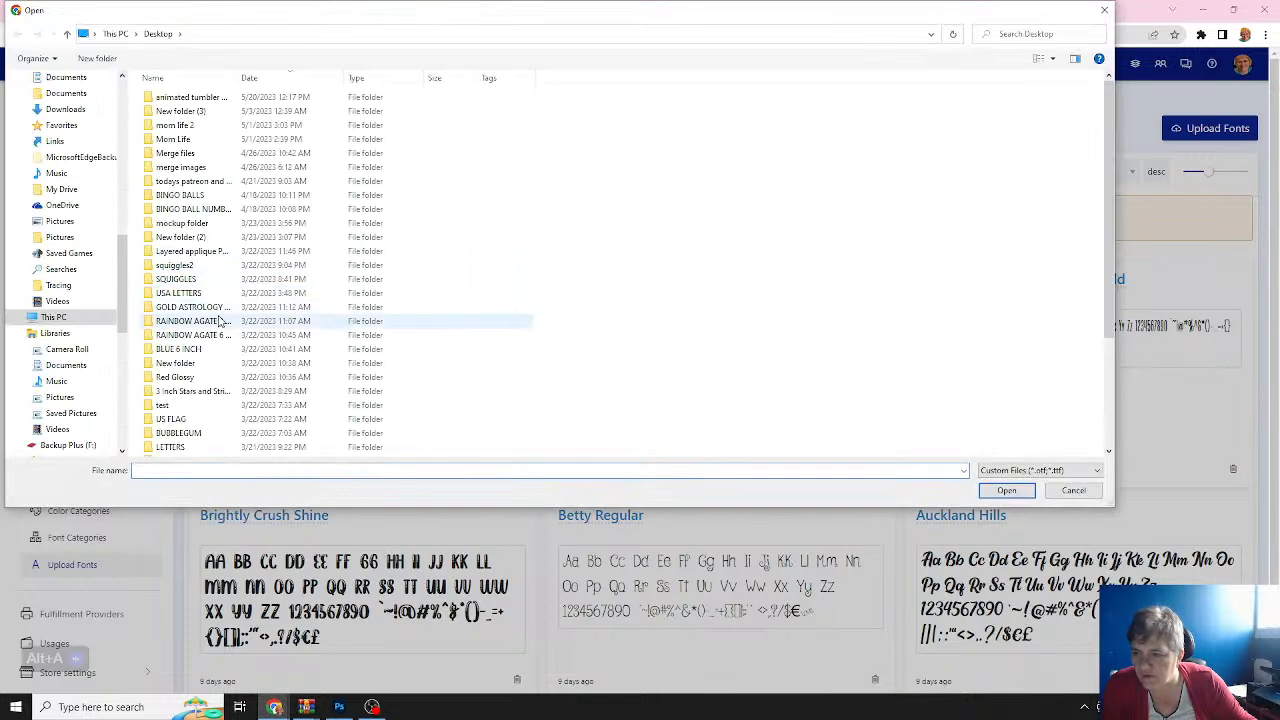
pyautogui.scroll(-1, 220, 320)
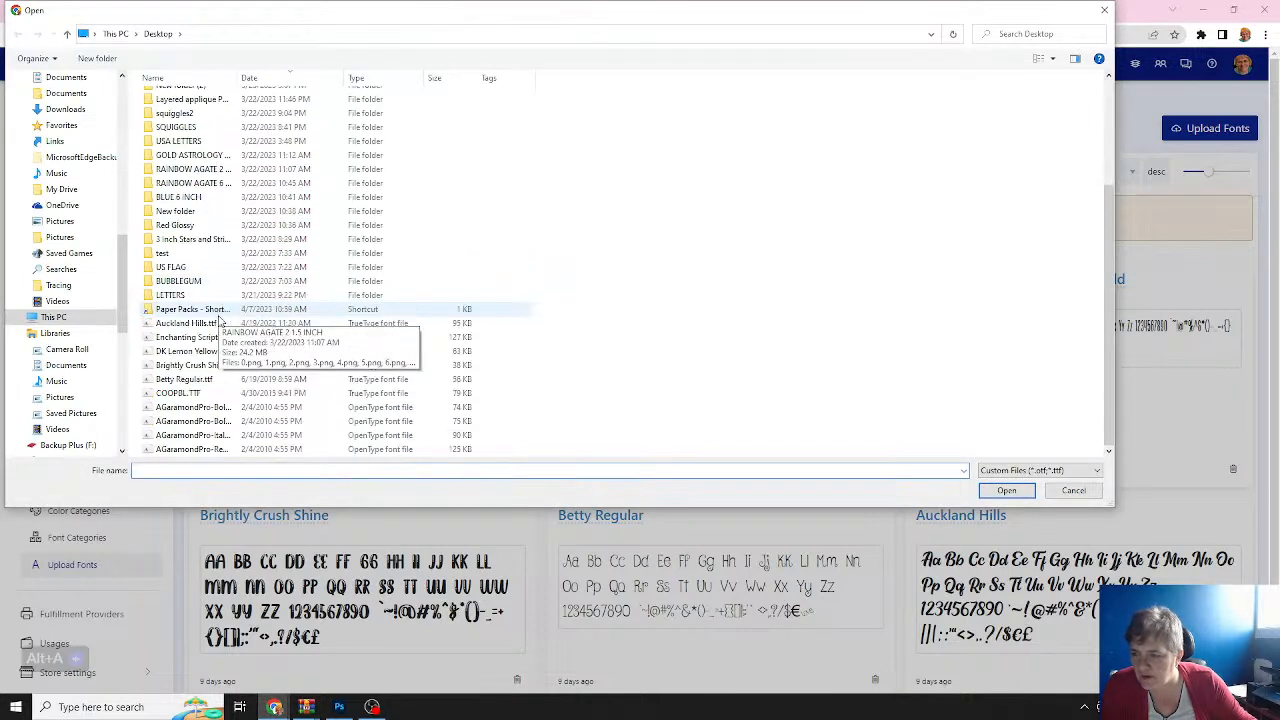
pyautogui.click(181, 450)
pyautogui.click(1005, 490)
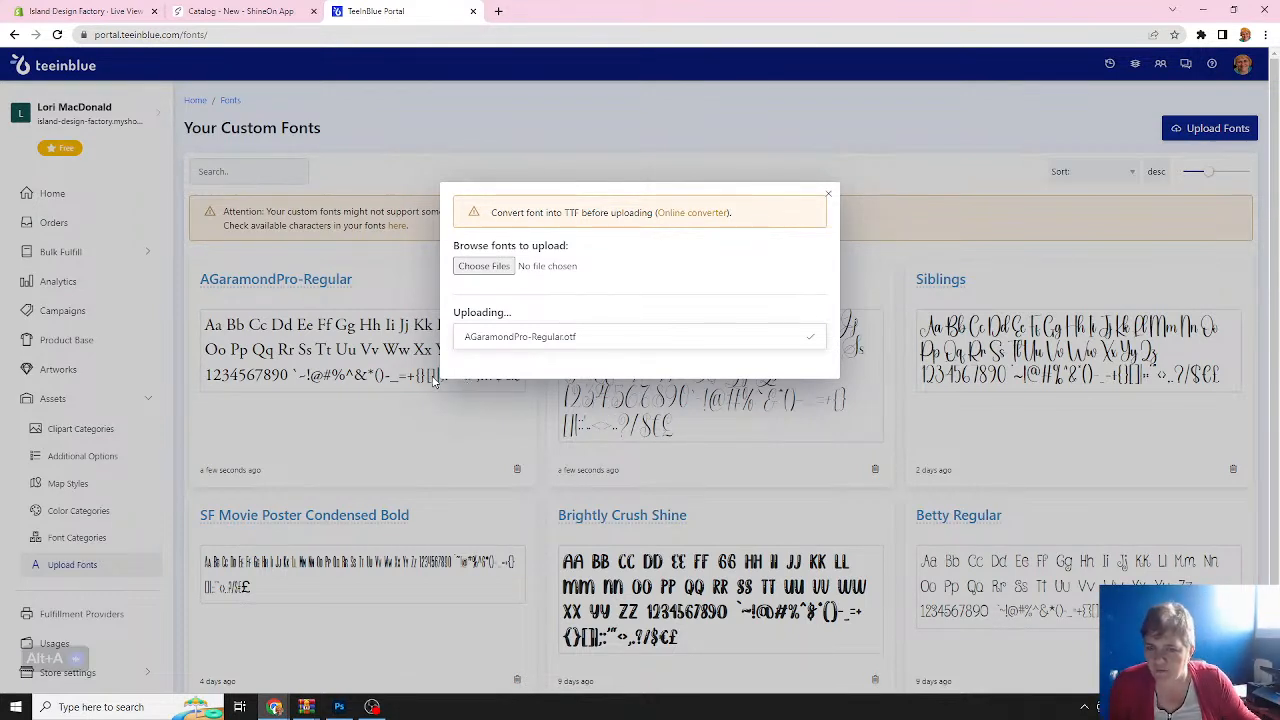
pyautogui.click(828, 197)
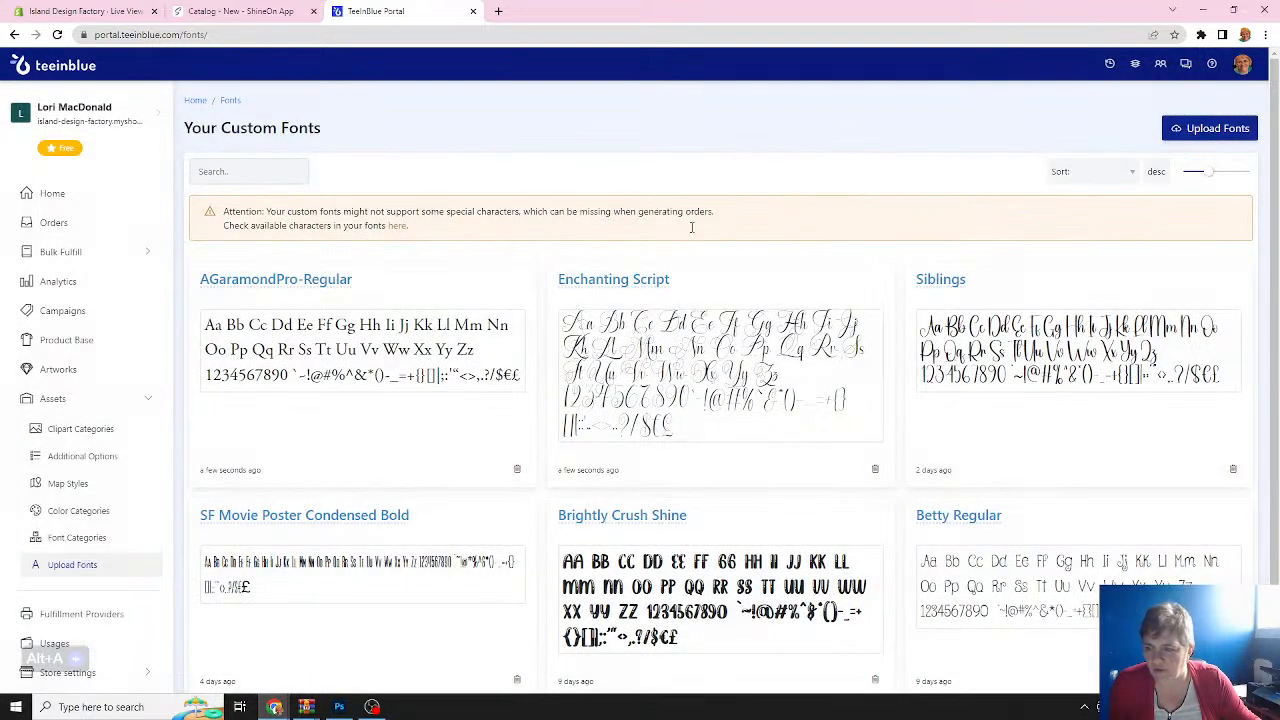
# Open the CZ Necklace Light Pink artwork for editing and start uploading an image from the computer.
pyautogui.click(70, 372)
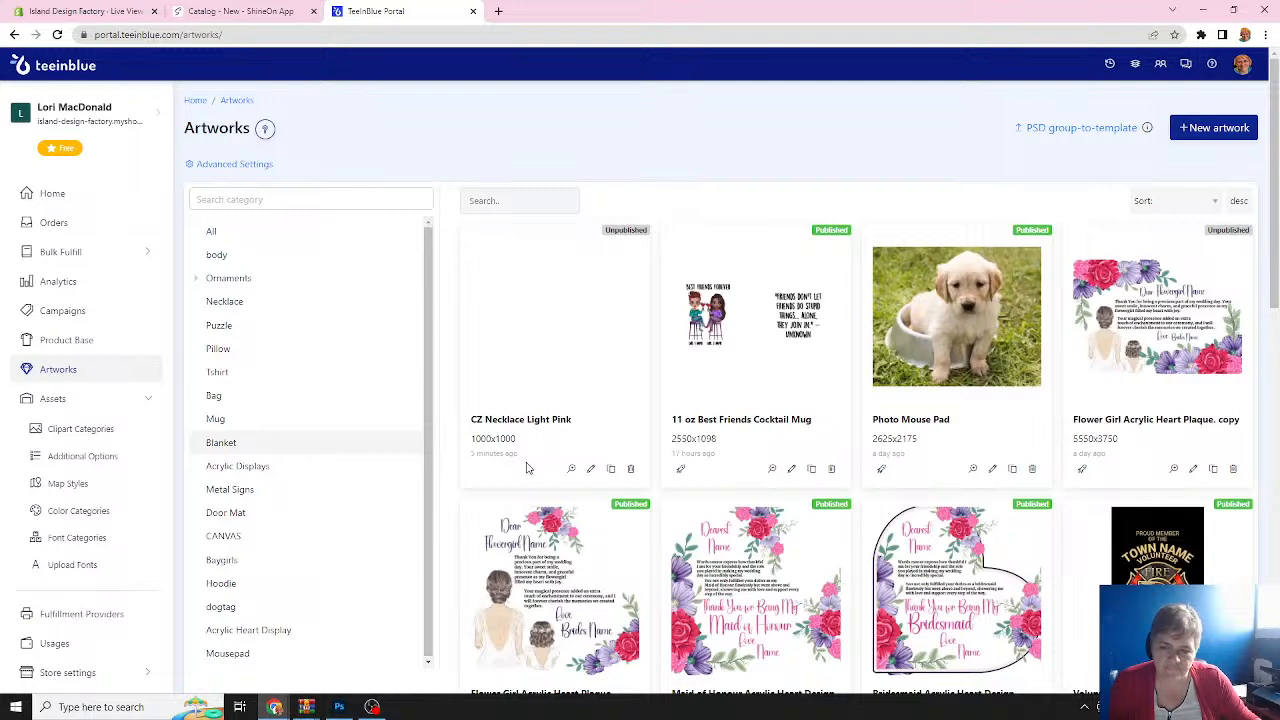
pyautogui.click(593, 470)
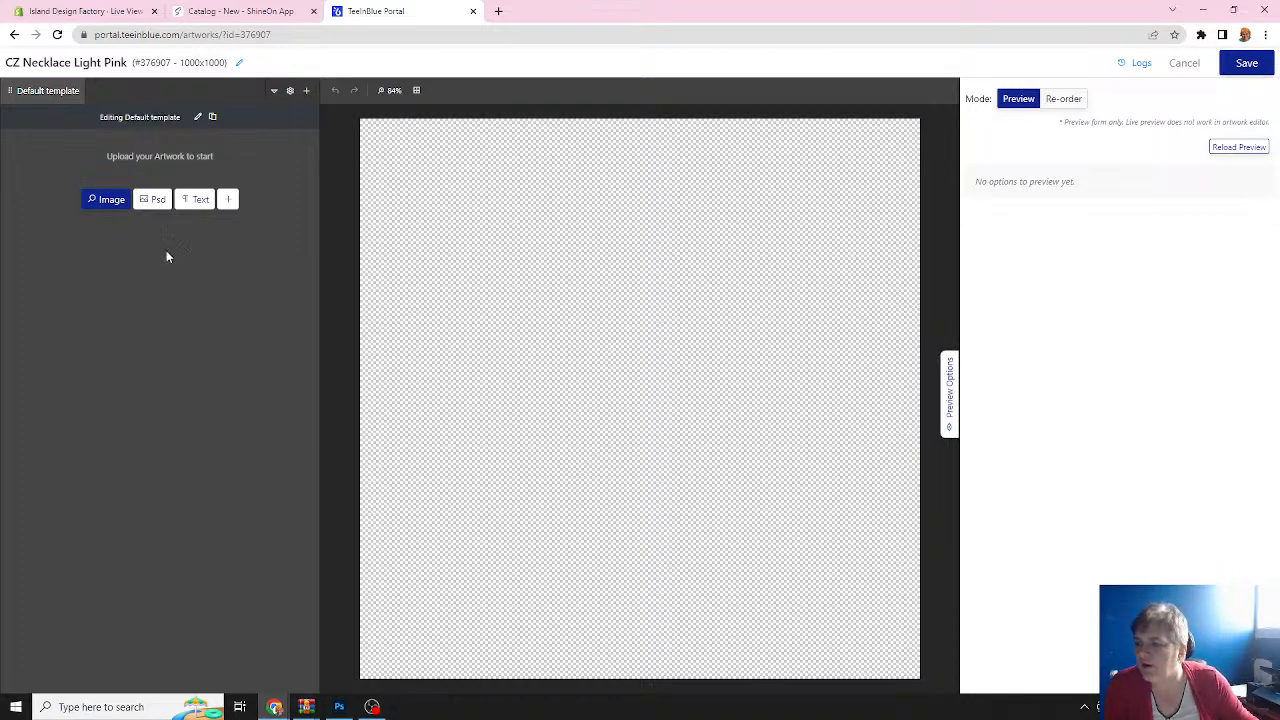
pyautogui.click(105, 200)
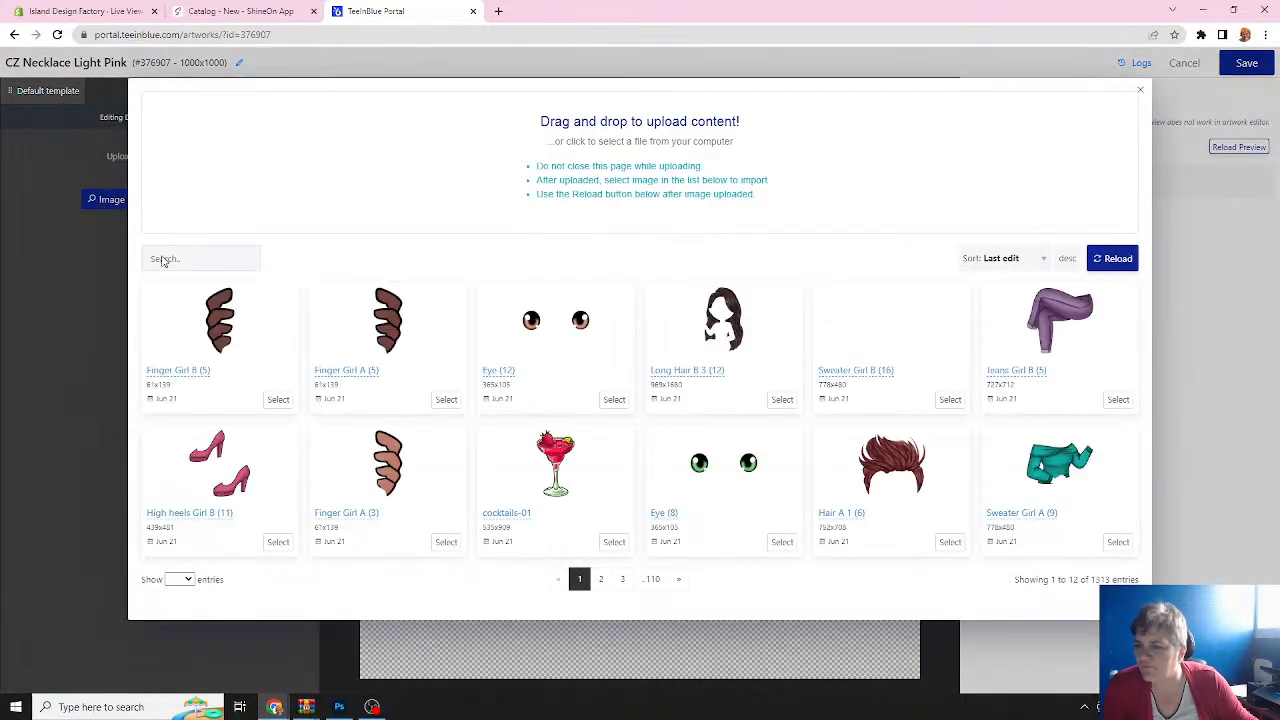
pyautogui.click(614, 150)
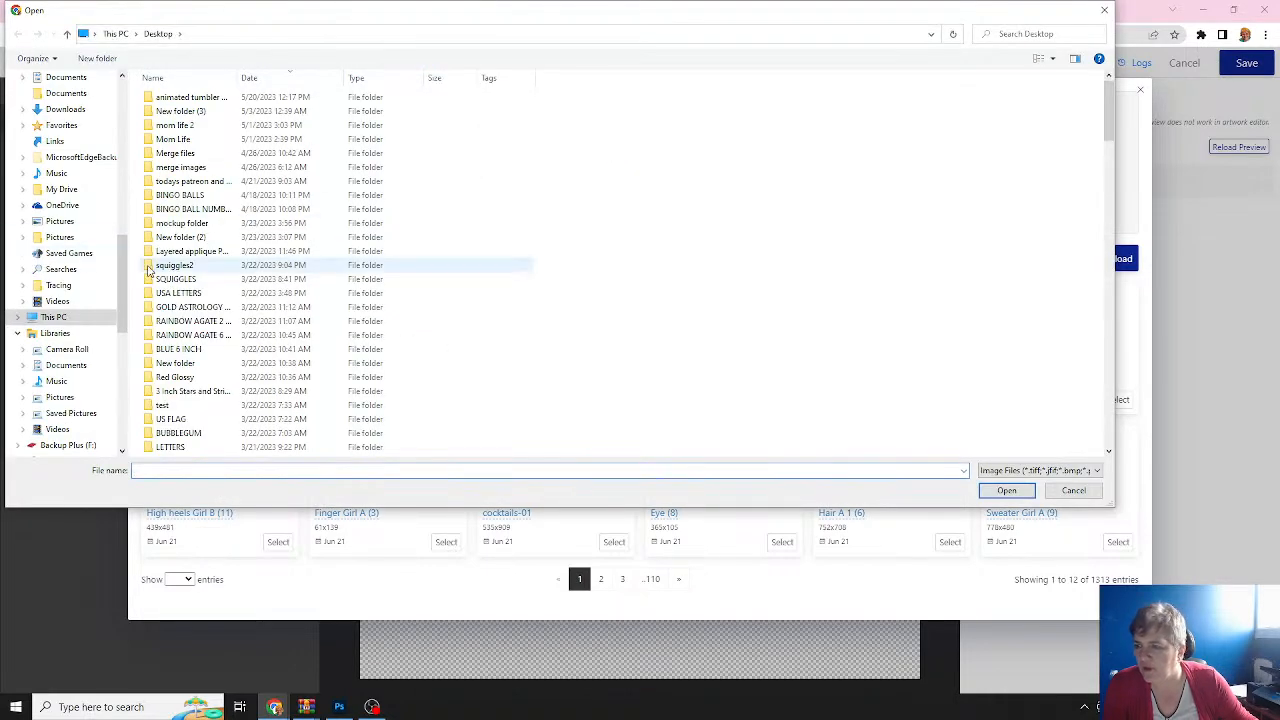
# Upload cz cross design template.png from the cz cross design template folder in My Drive and reload the image list.
pyautogui.scroll(10, 70, 250)
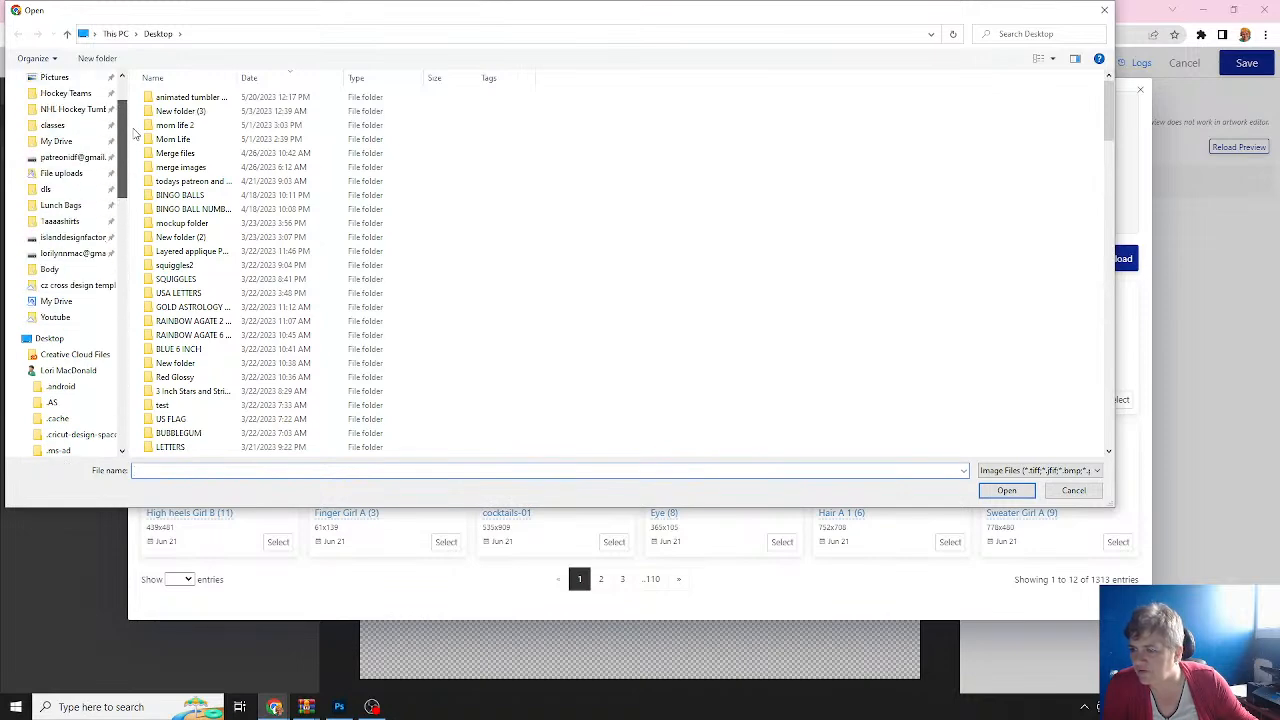
pyautogui.click(62, 237)
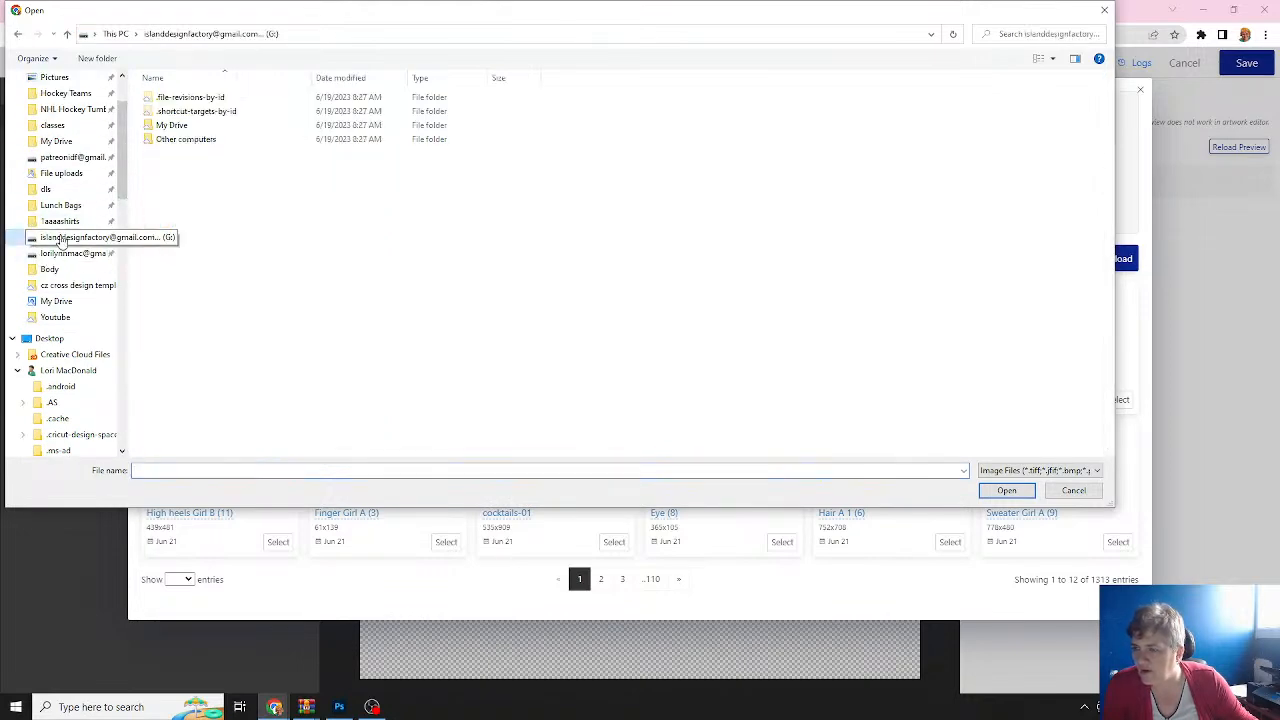
pyautogui.doubleClick(215, 126)
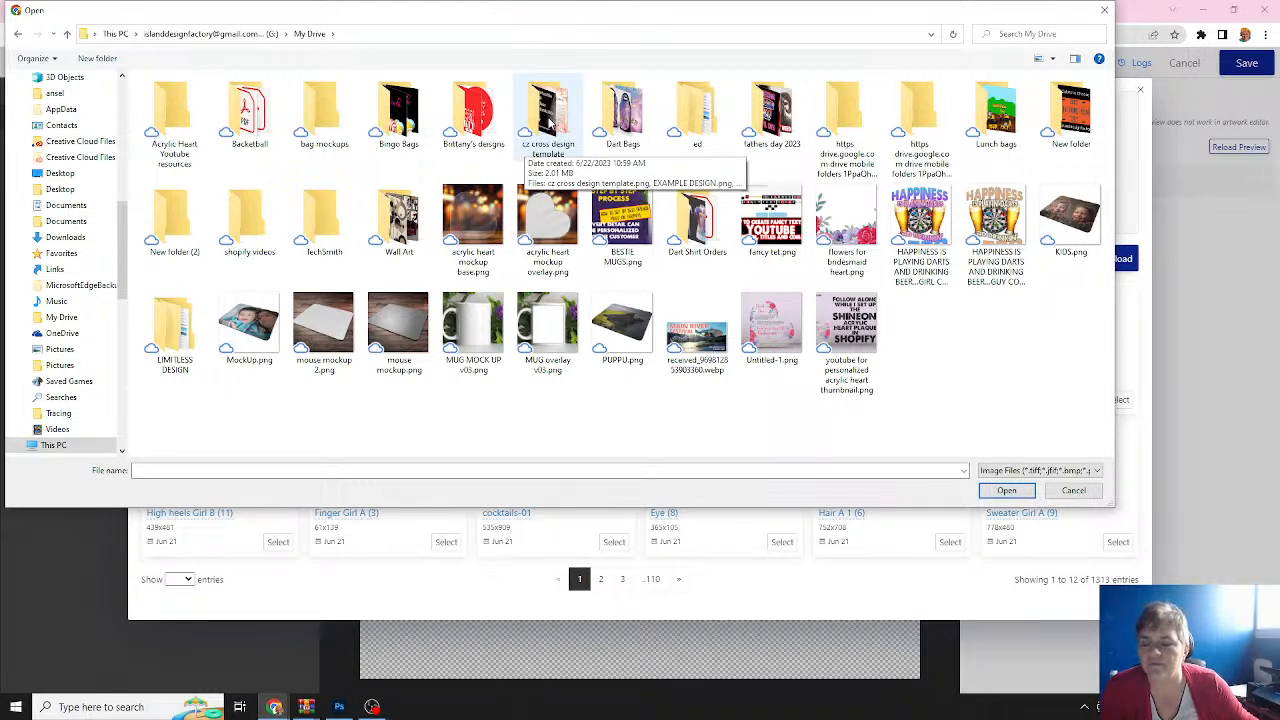
pyautogui.doubleClick(549, 122)
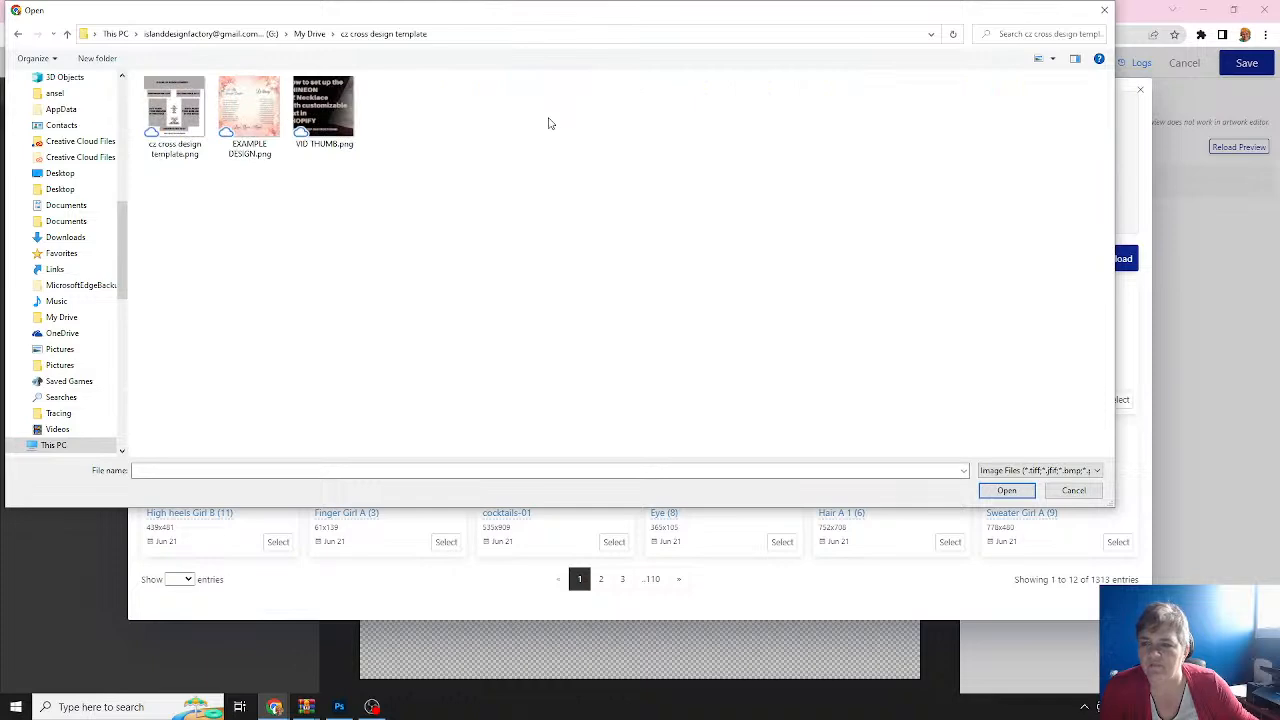
pyautogui.doubleClick(178, 112)
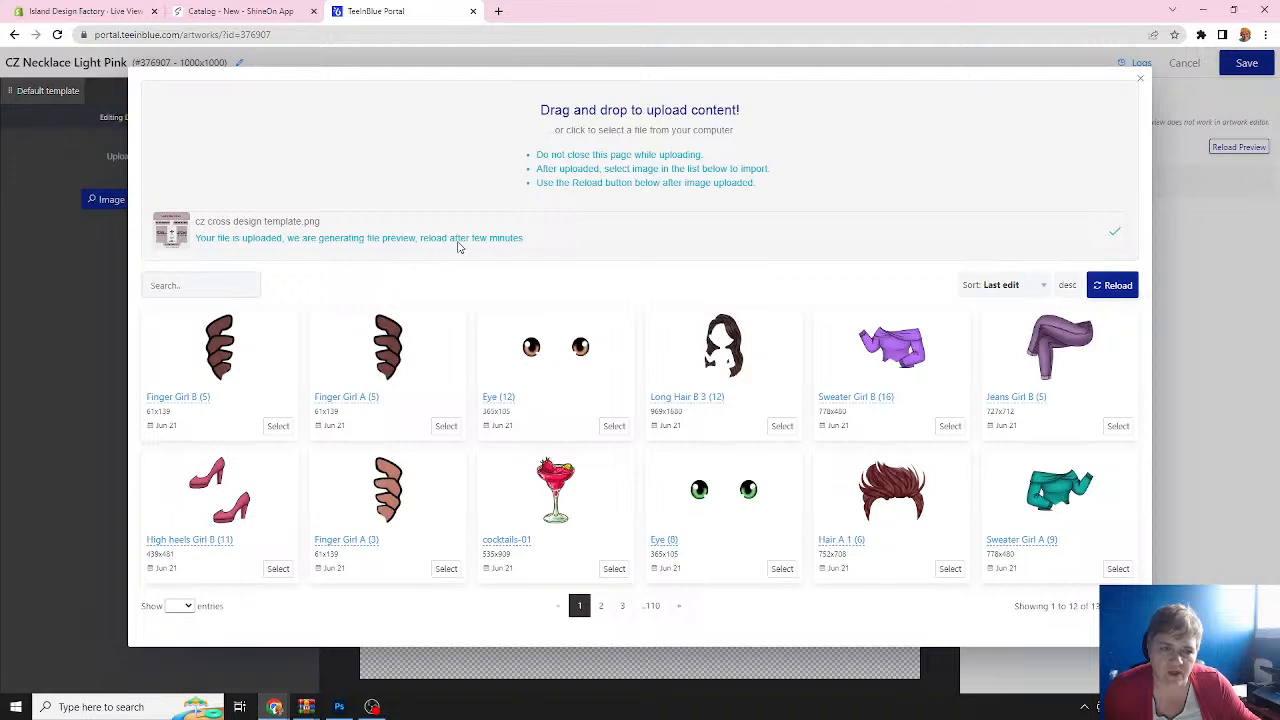
pyautogui.click(1110, 287)
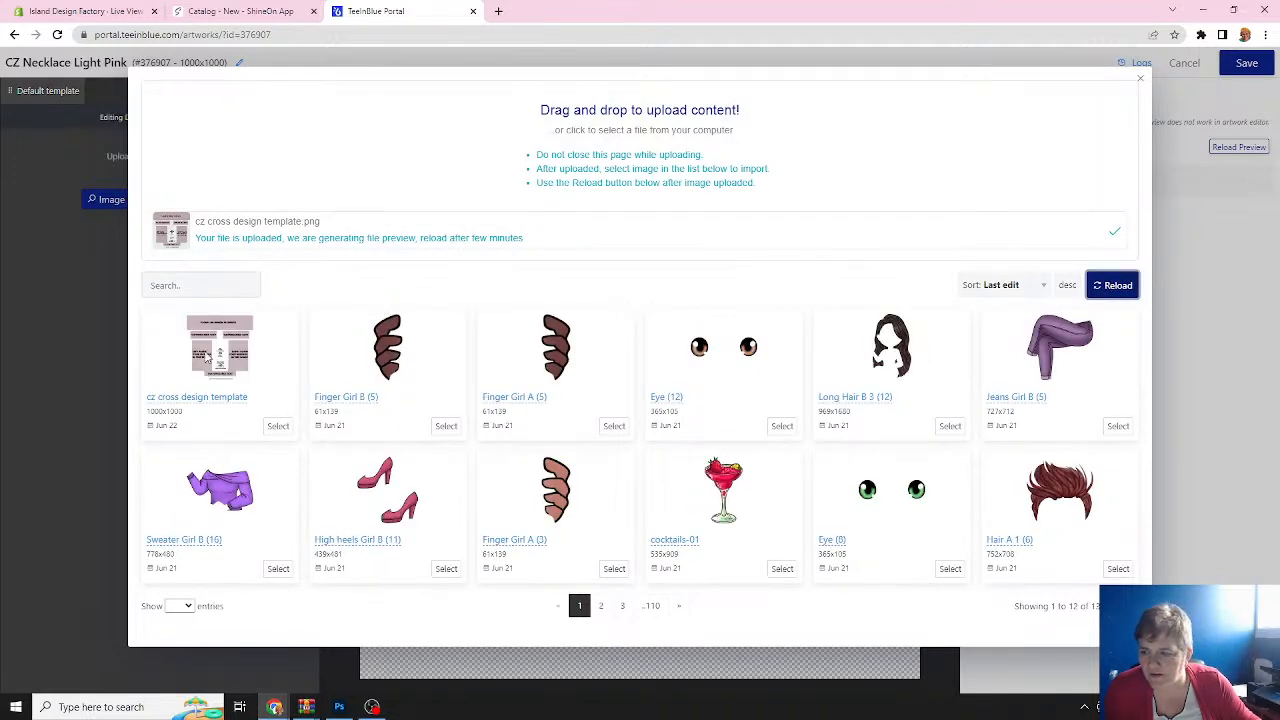
# Add the cz cross design template image to the artwork and bring the Discord tab into the browser window.
pyautogui.click(277, 426)
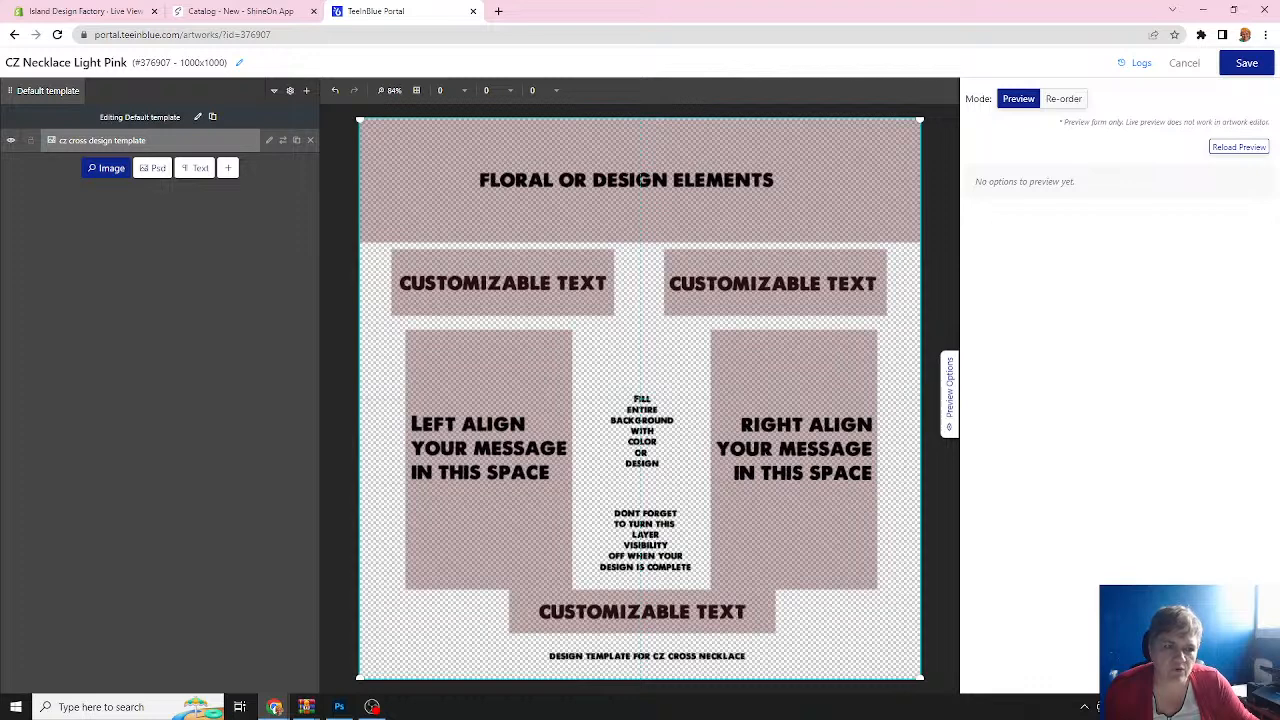
pyautogui.moveTo(1279, 20); pyautogui.dragTo(206, 31)
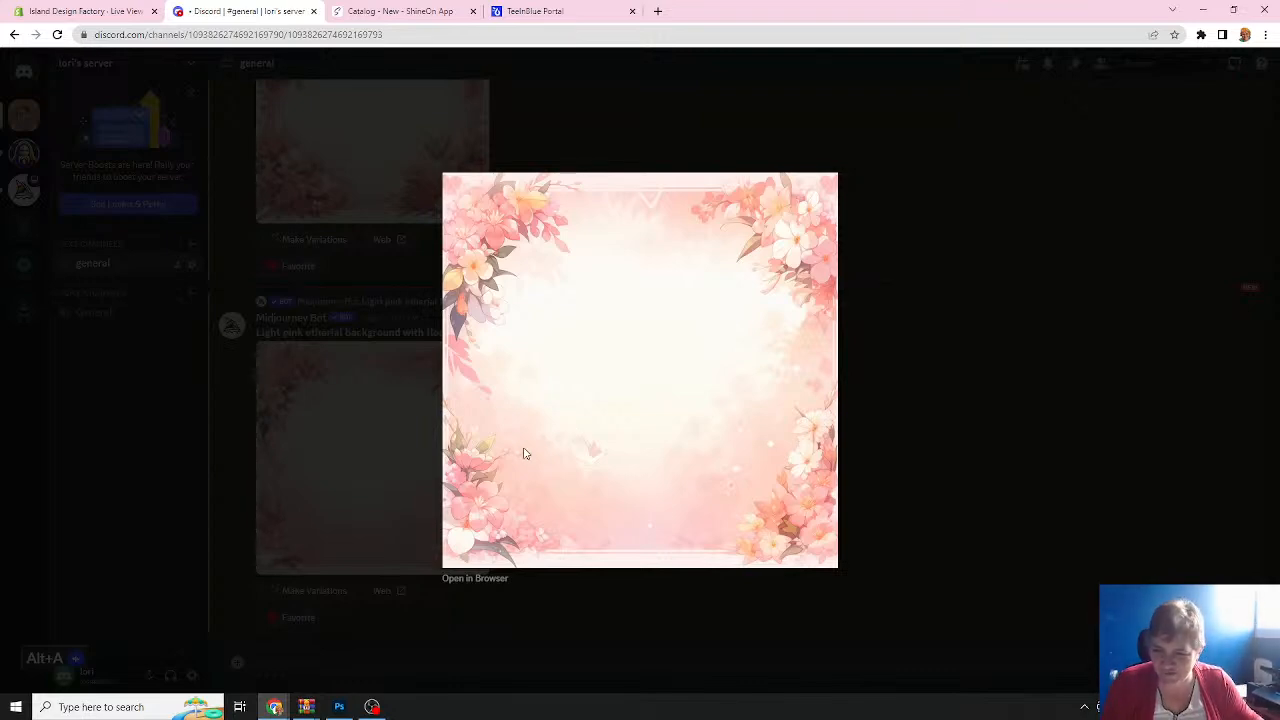
# Browse the Midjourney light pink floral border backgrounds in the general channel and open Image #4 full size in the browser.
pyautogui.press('Escape')
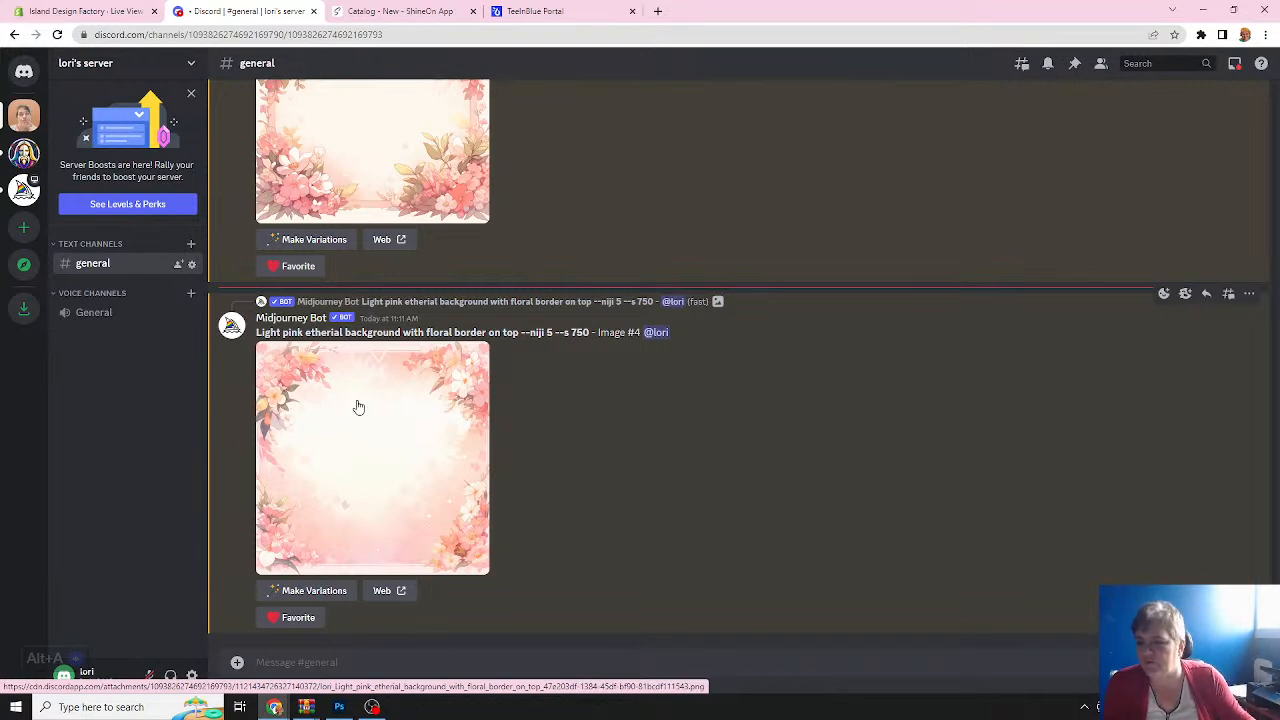
pyautogui.scroll(3, 428, 455)
pyautogui.scroll(3, 428, 455)
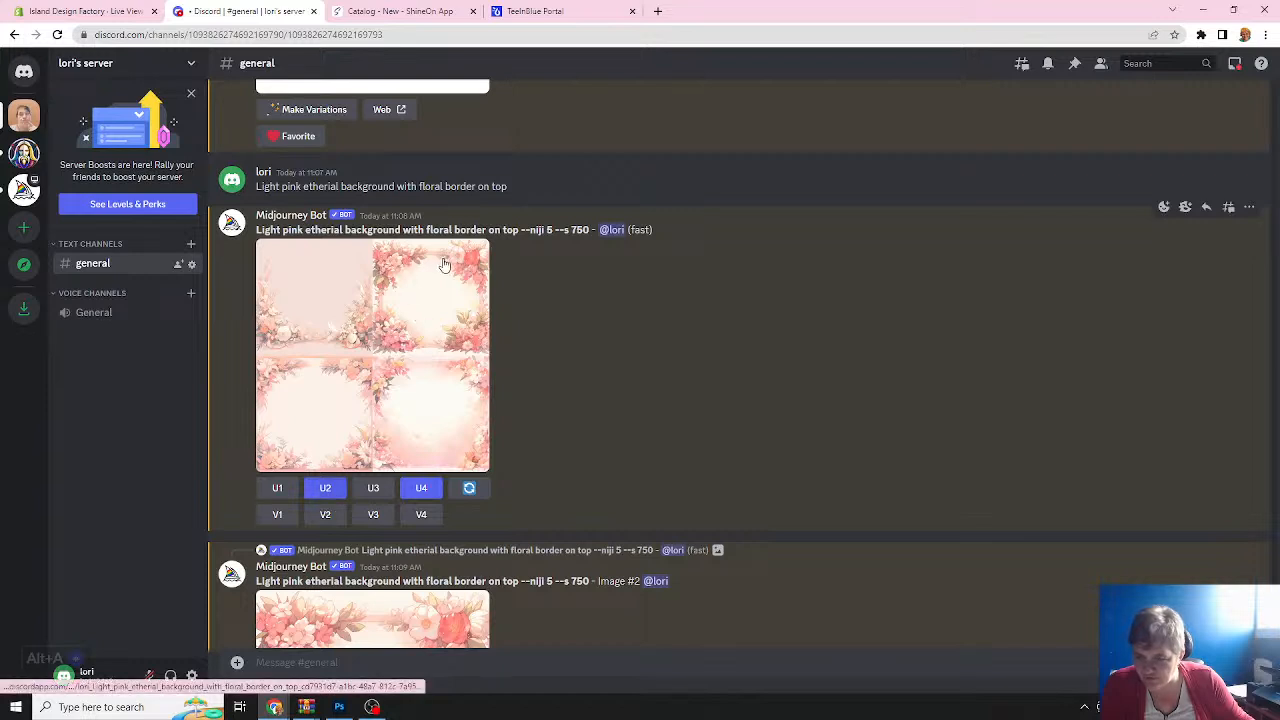
pyautogui.scroll(-2, 440, 310)
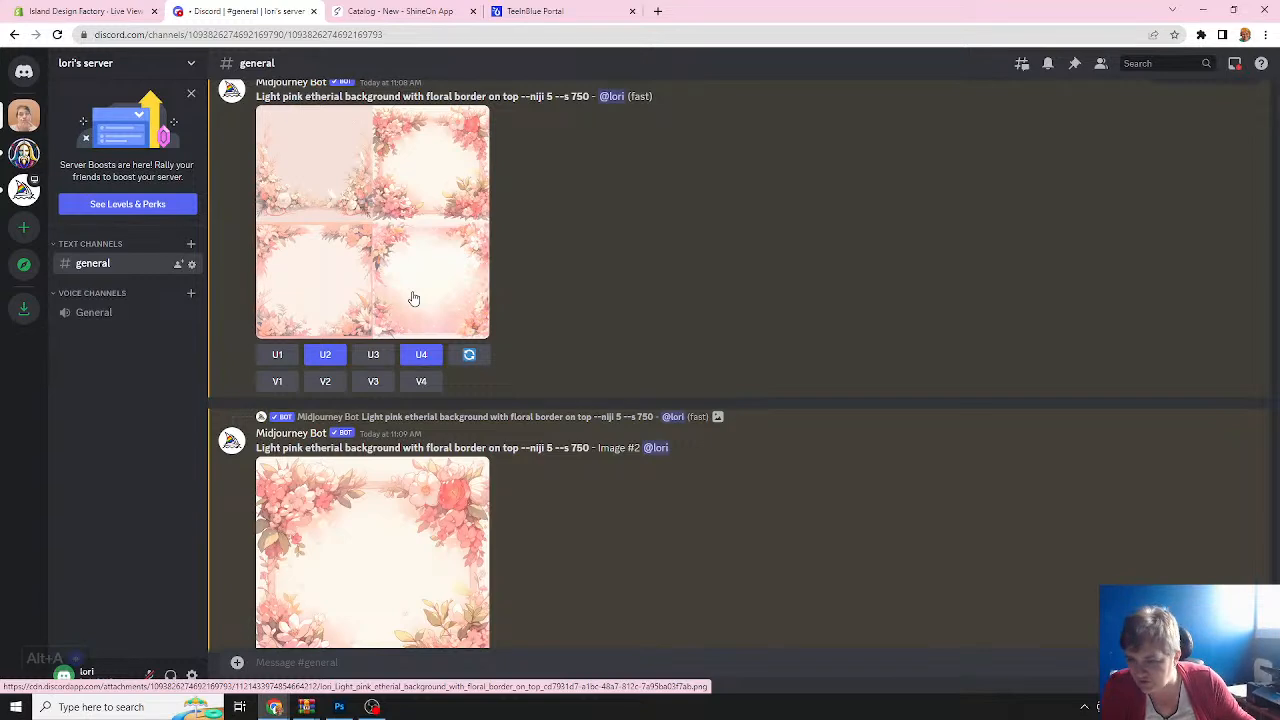
pyautogui.scroll(-5, 434, 305)
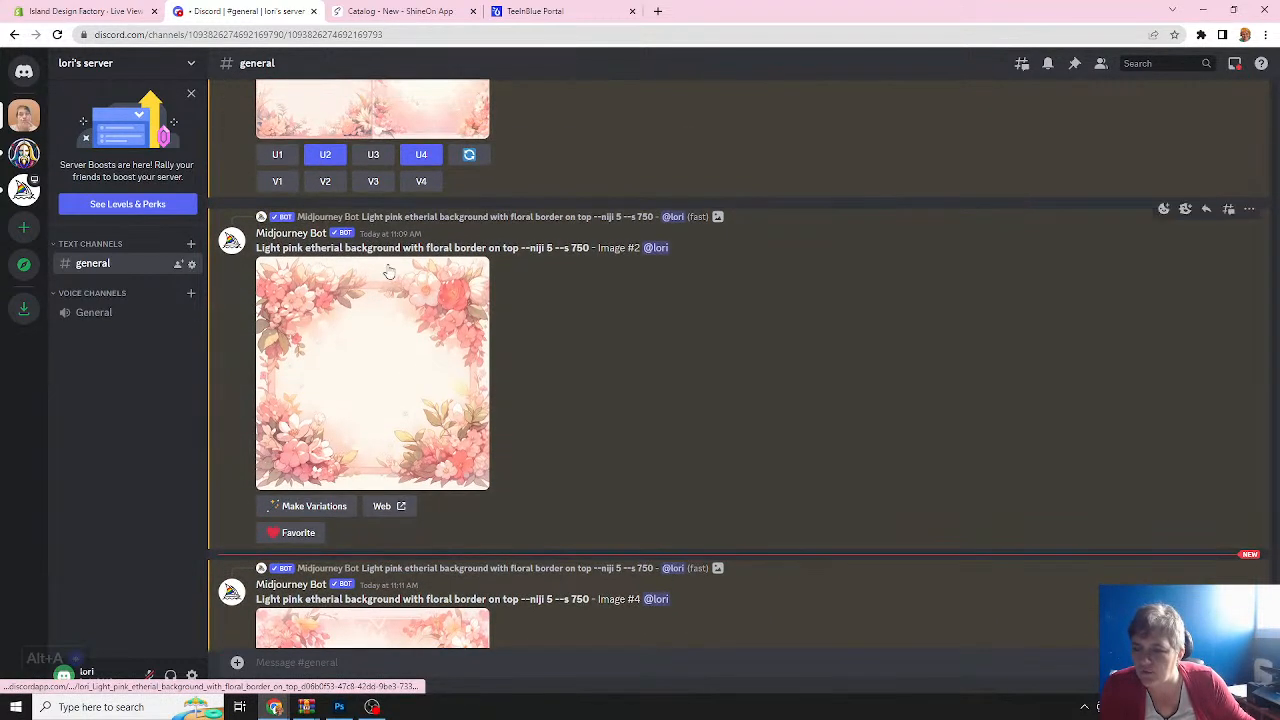
pyautogui.scroll(-5, 389, 271)
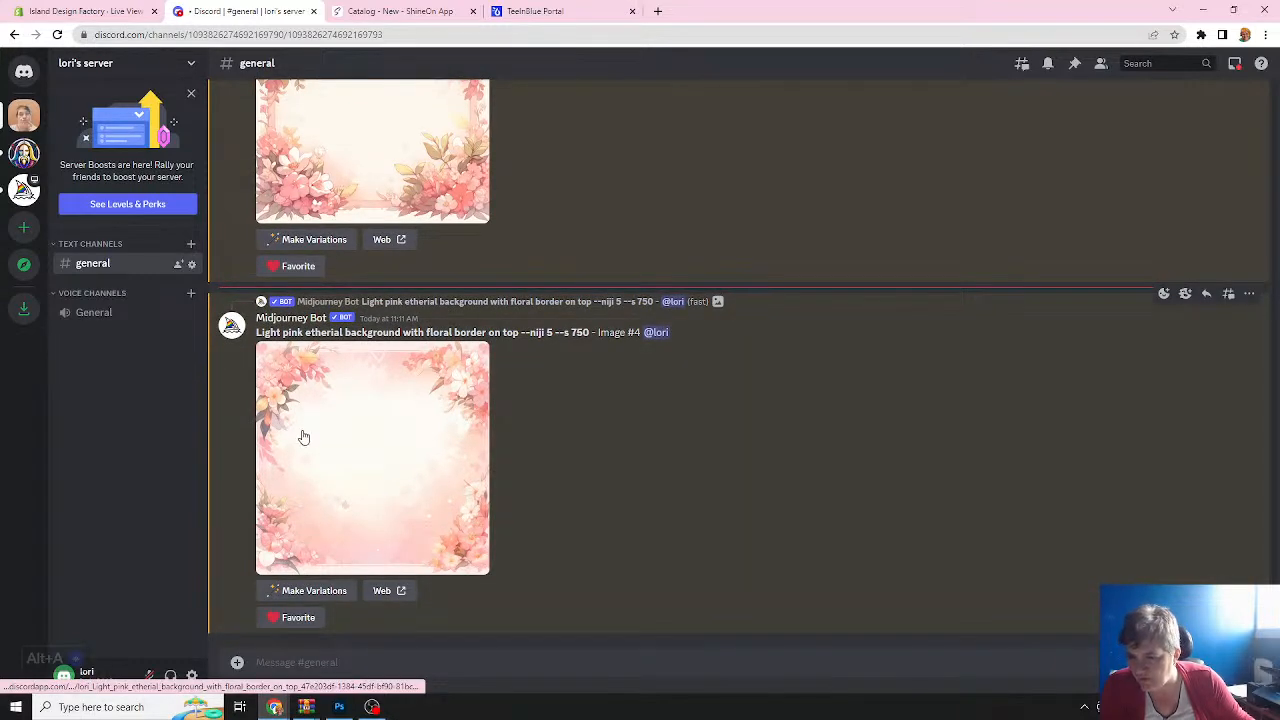
pyautogui.click(376, 453)
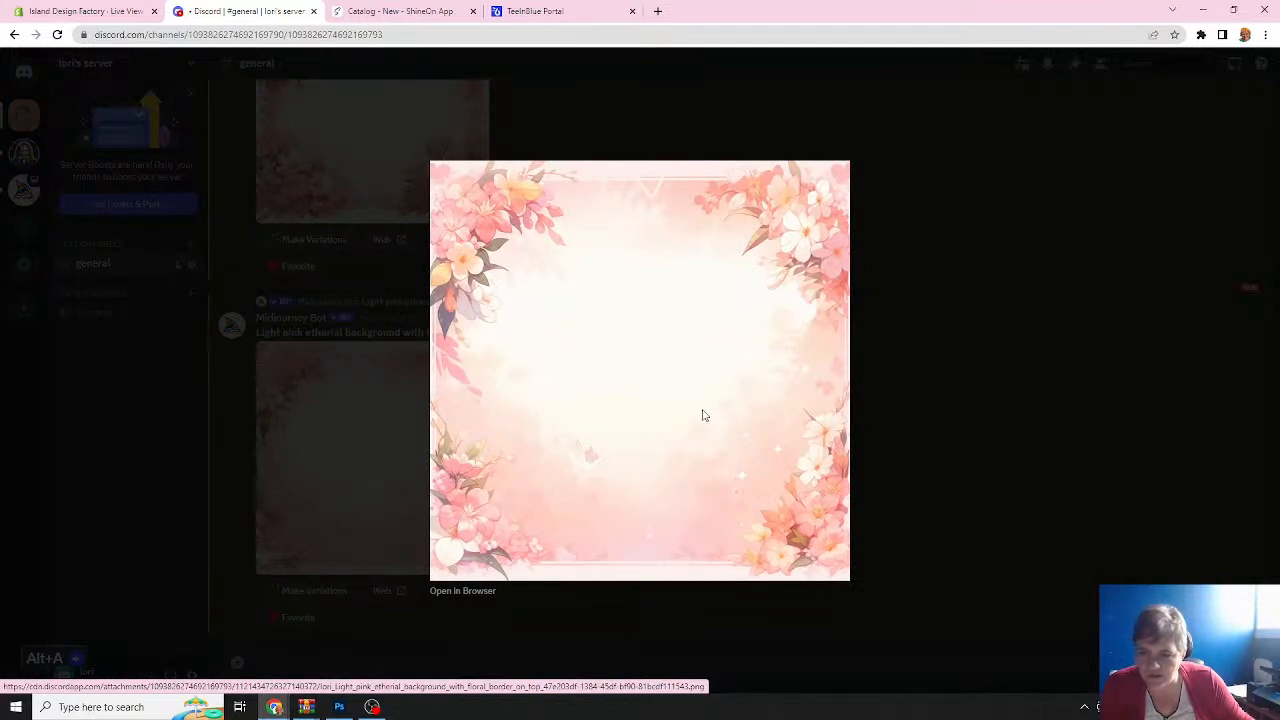
pyautogui.click(463, 592)
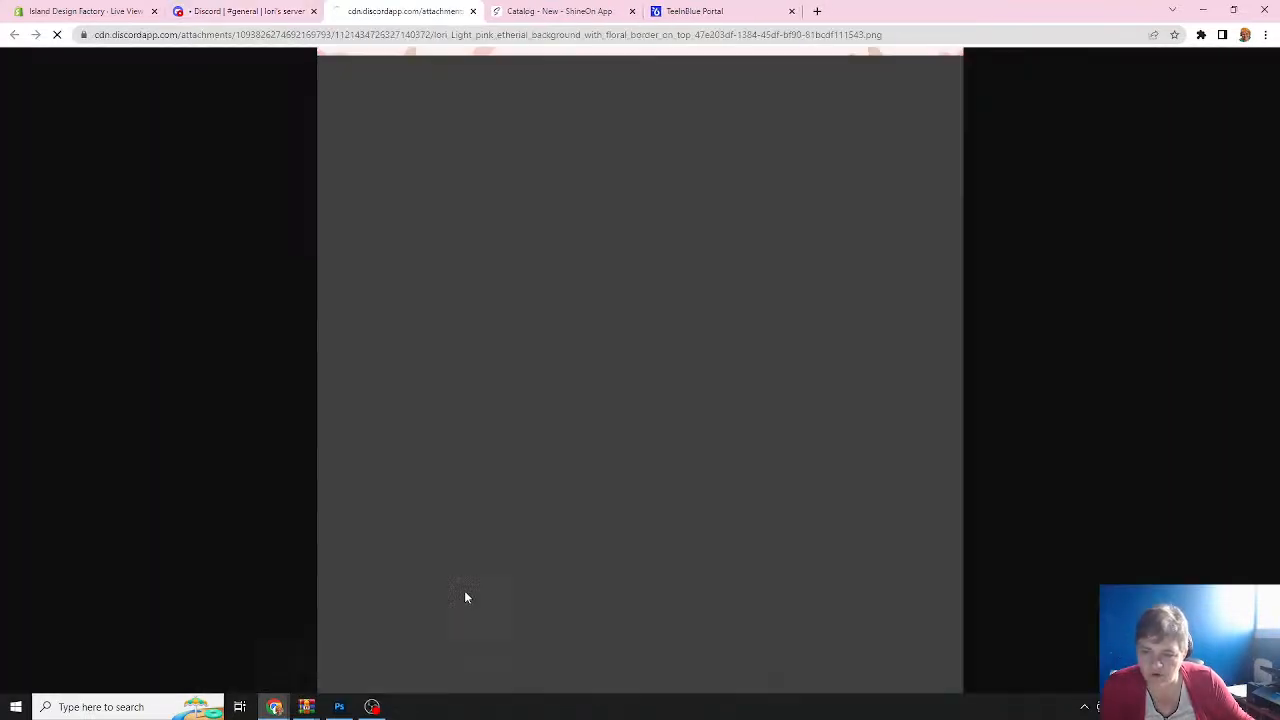
pyautogui.hotkey('alt', 'a')
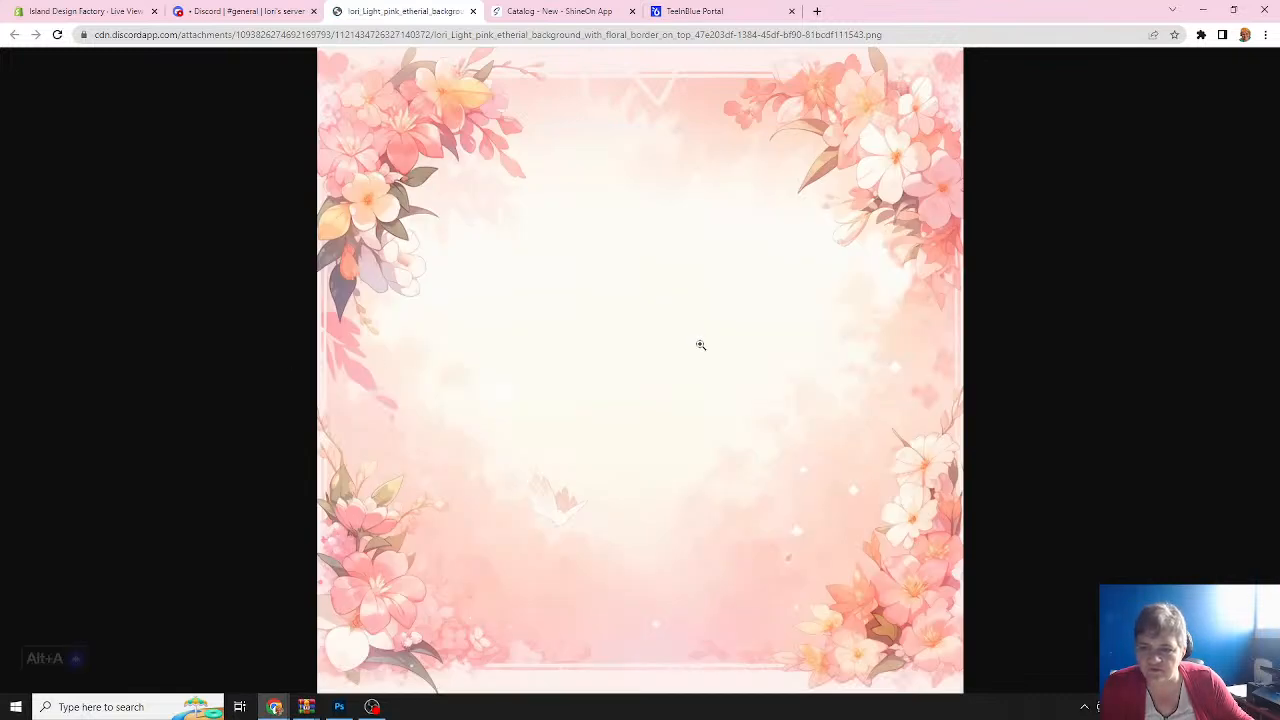
# Copy the floral background image and return to the CZ Necklace Light Pink artwork in Teeinblue.
pyautogui.rightClick(570, 277)
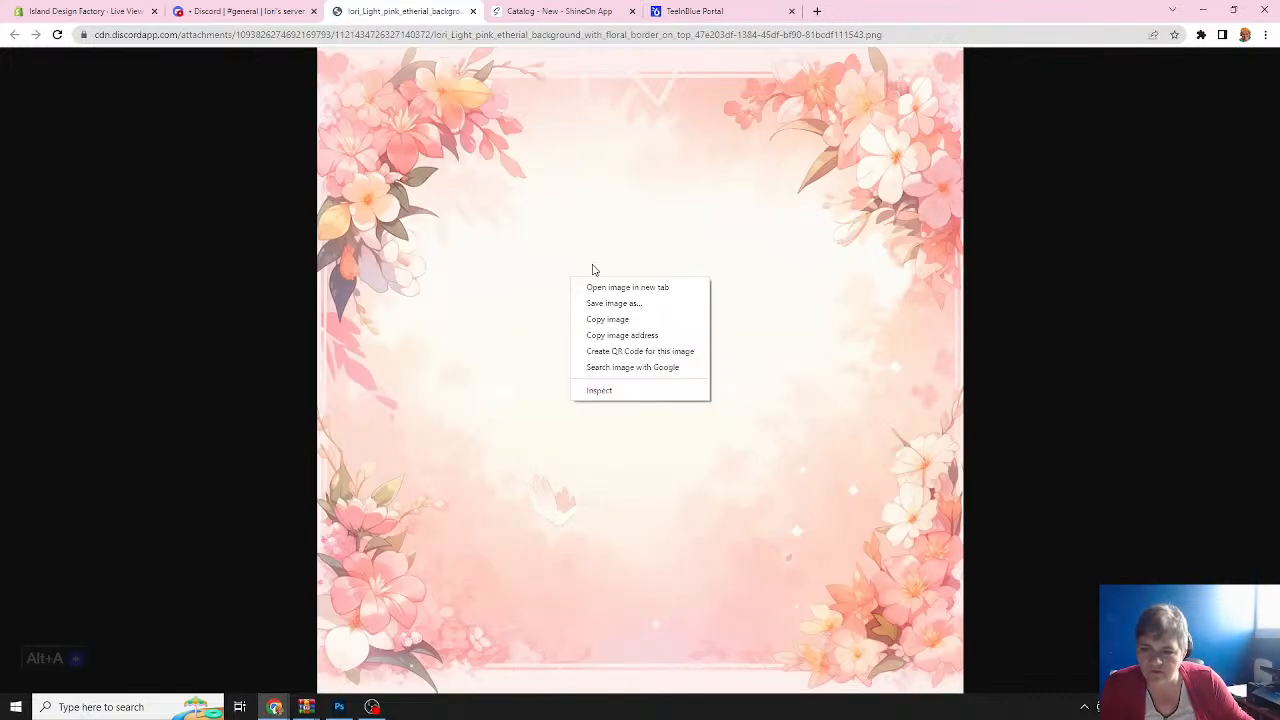
pyautogui.click(596, 321)
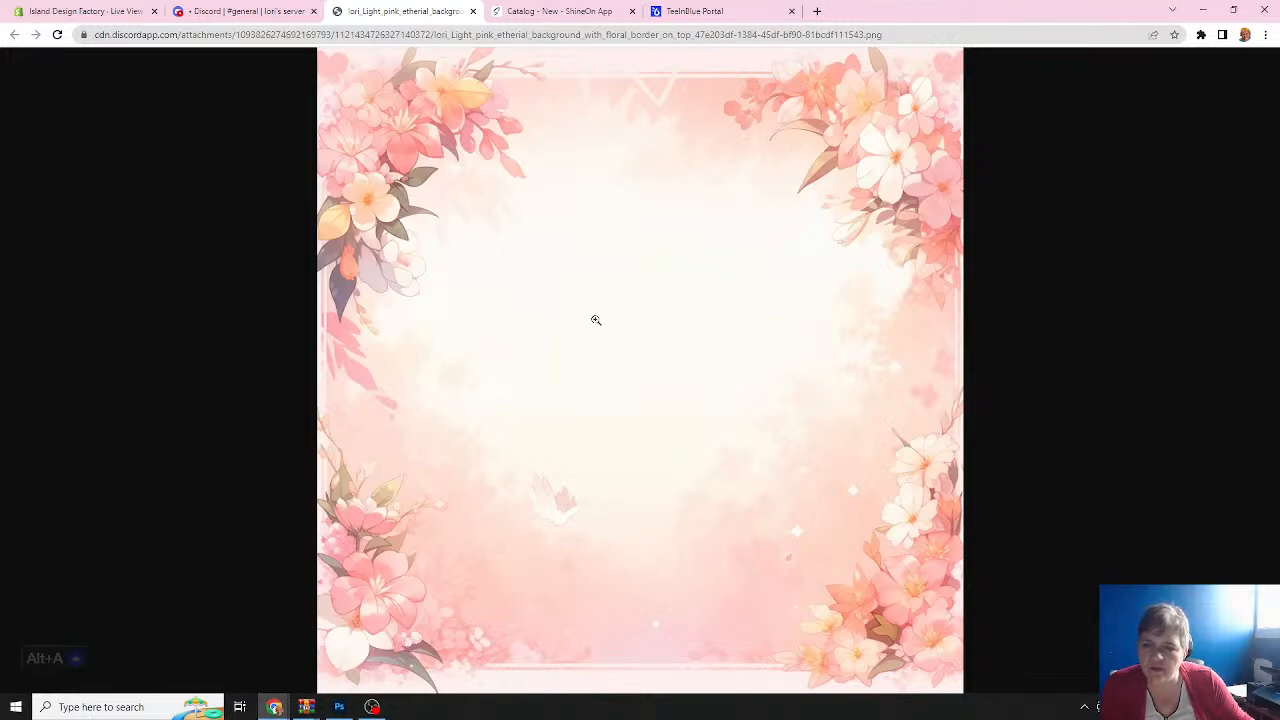
pyautogui.click(742, 18)
pyautogui.click(185, 258)
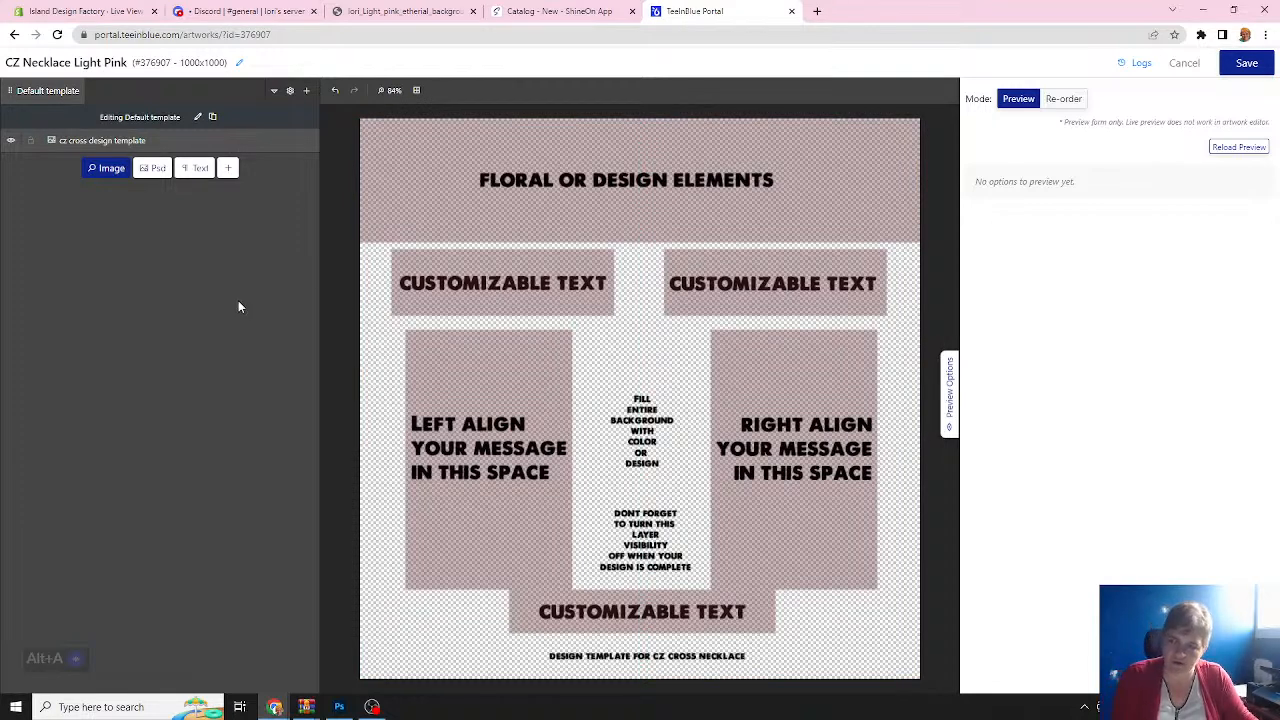
pyautogui.click(390, 322)
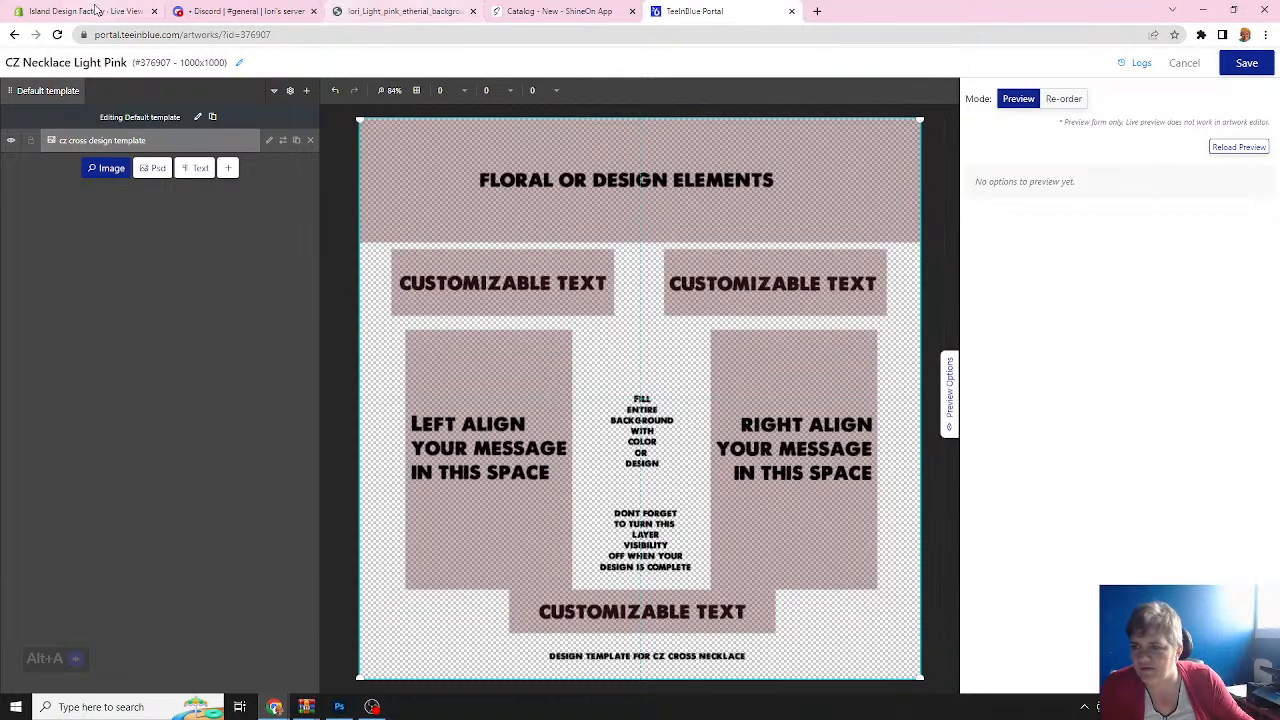
# Return to the floral background image opened from Discord and save it to the Desktop as a PNG named card image.
pyautogui.click(216, 11)
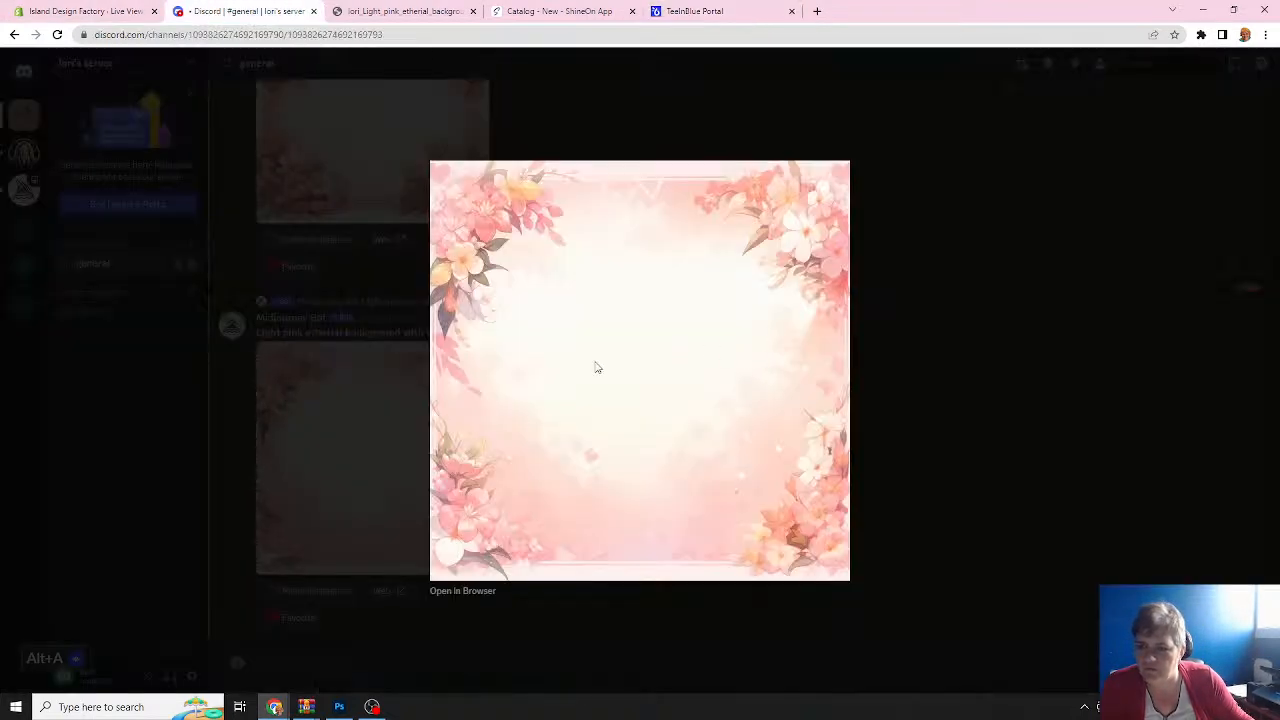
pyautogui.click(378, 11)
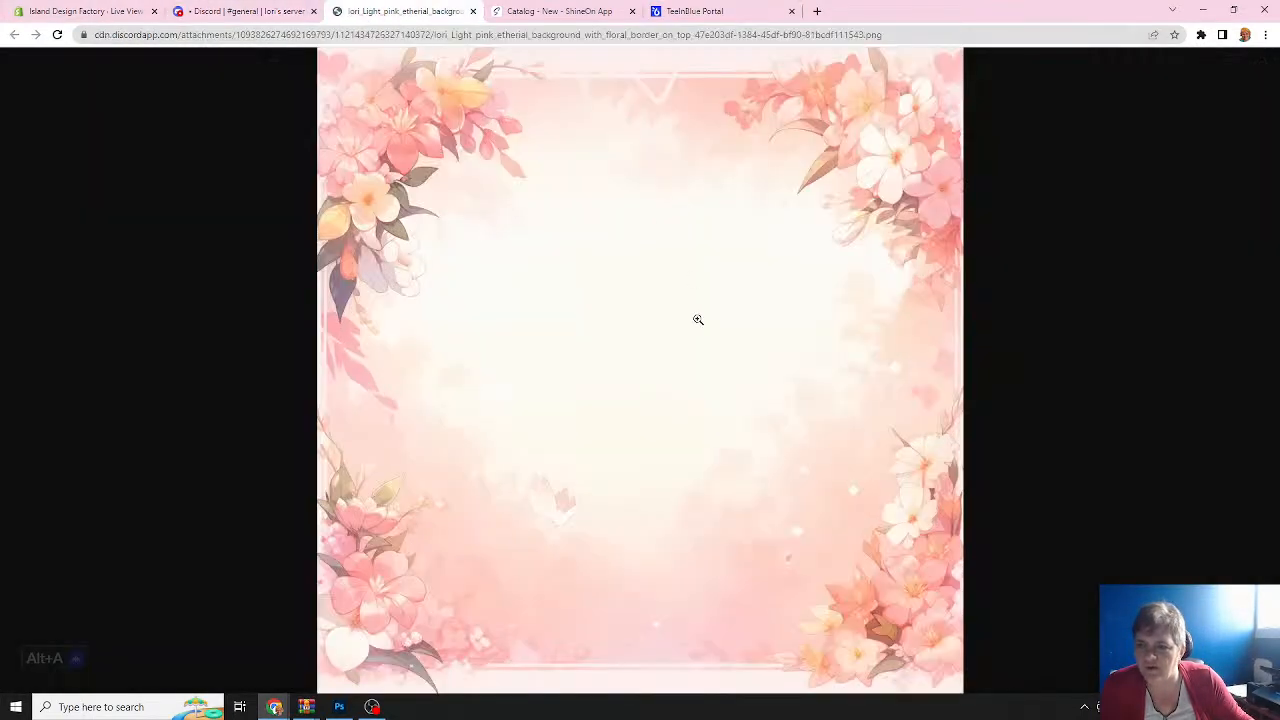
pyautogui.rightClick(659, 304)
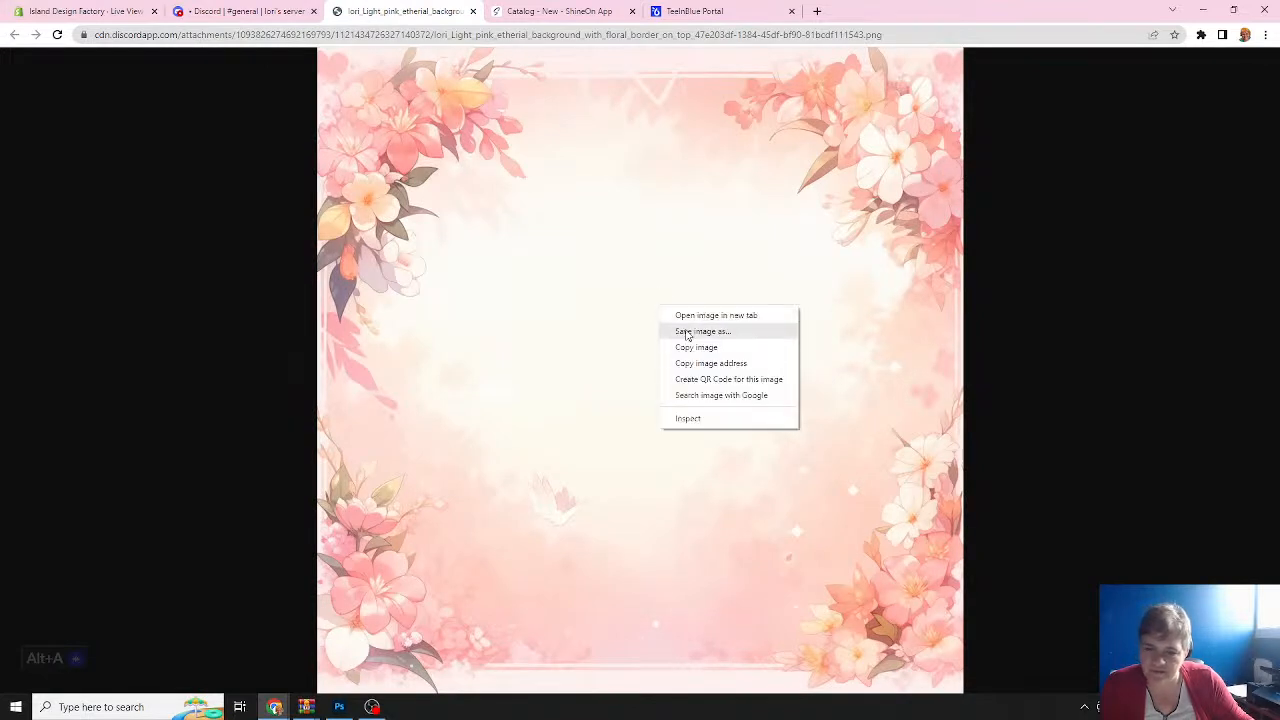
pyautogui.click(687, 332)
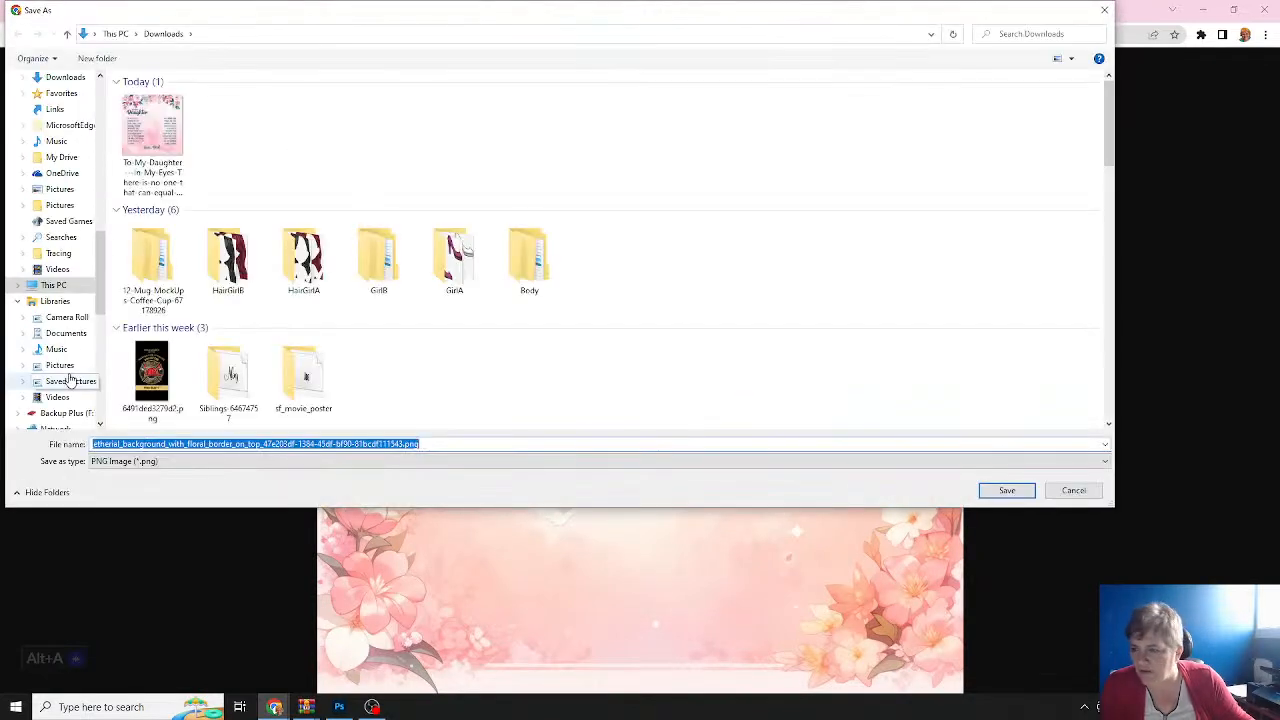
pyautogui.moveTo(102, 262); pyautogui.dragTo(132, 84)
pyautogui.click(60, 98)
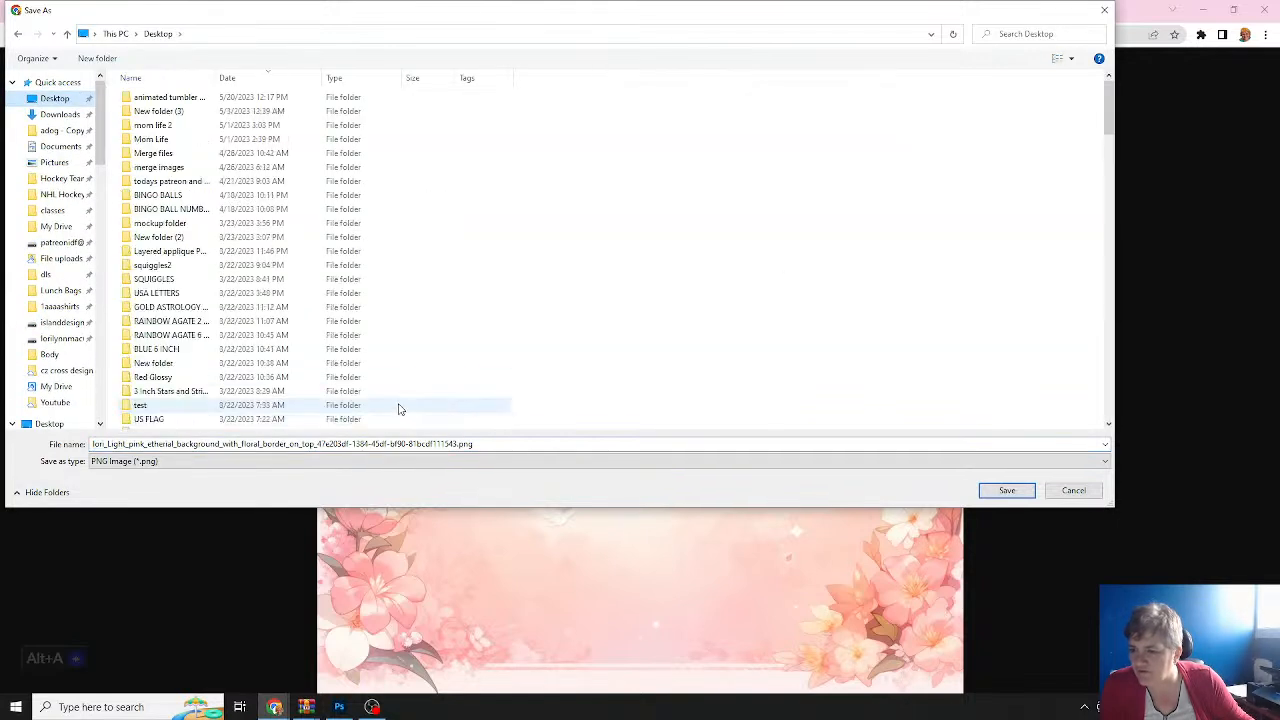
pyautogui.moveTo(478, 444); pyautogui.dragTo(90, 444)
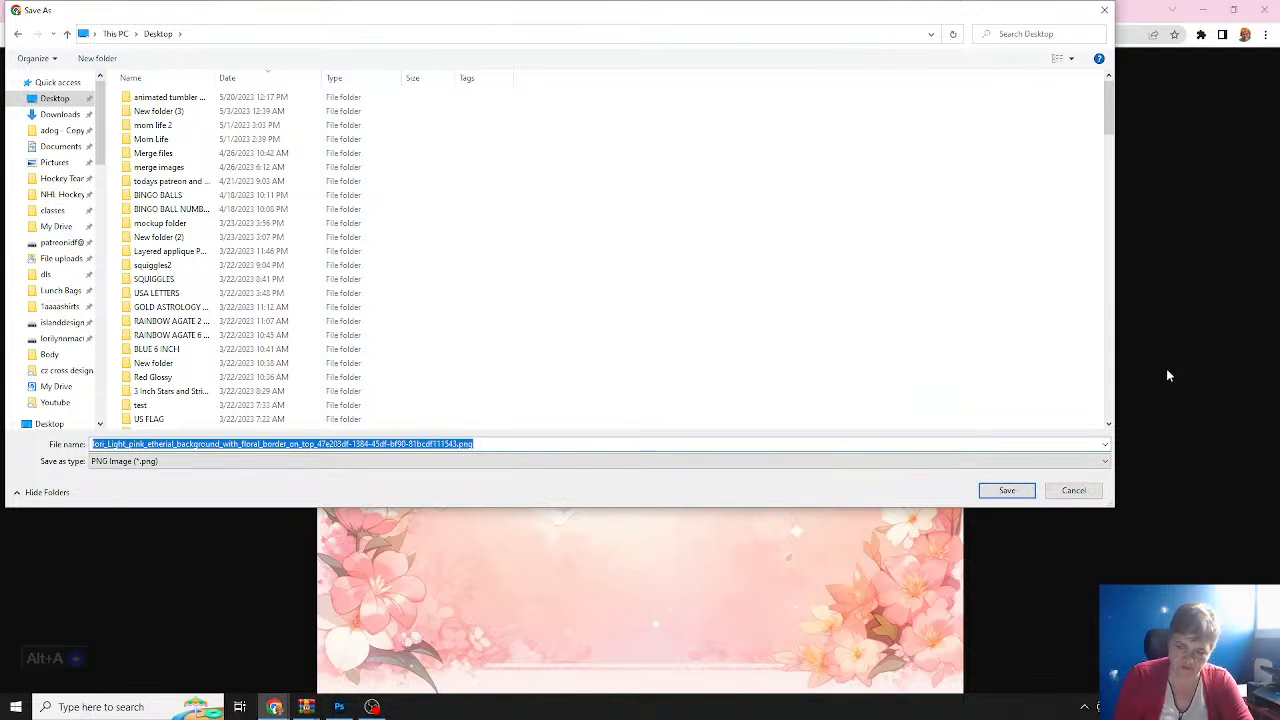
pyautogui.write('card image')
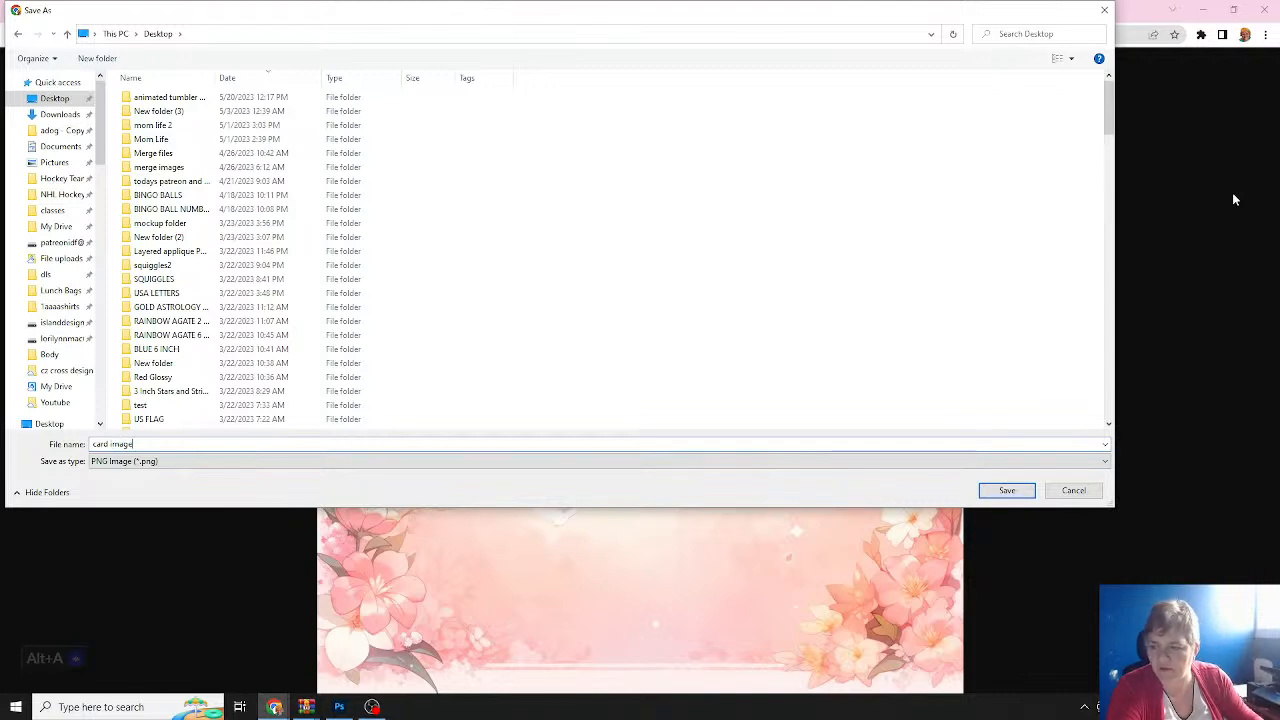
pyautogui.click(1003, 491)
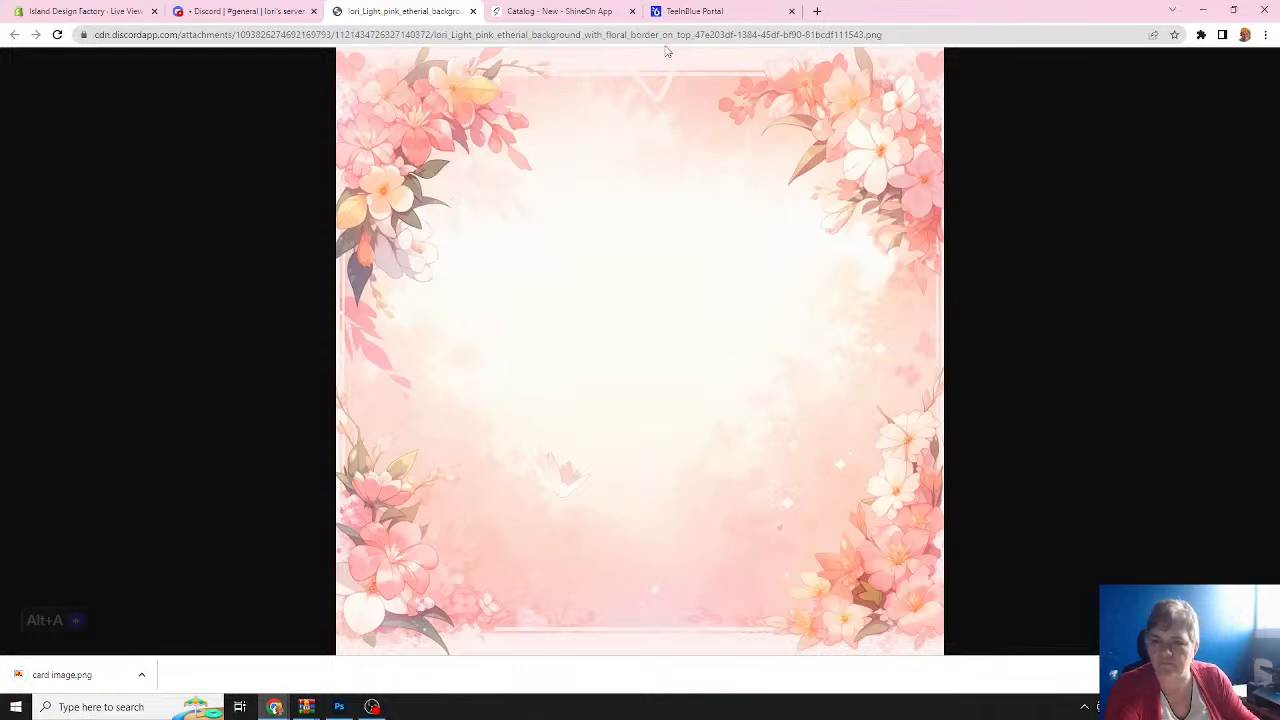
# Switch to Teeinblue, upload card image.png from the Desktop and add it to the artwork.
pyautogui.click(683, 14)
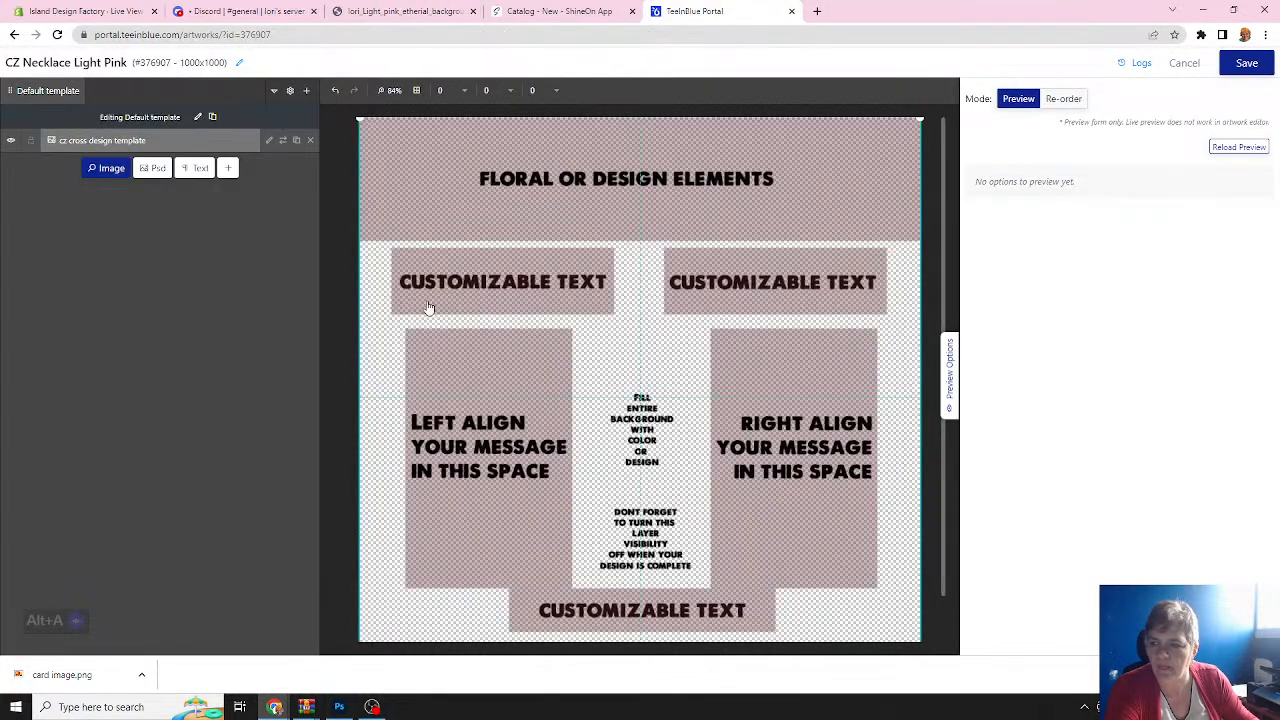
pyautogui.click(107, 169)
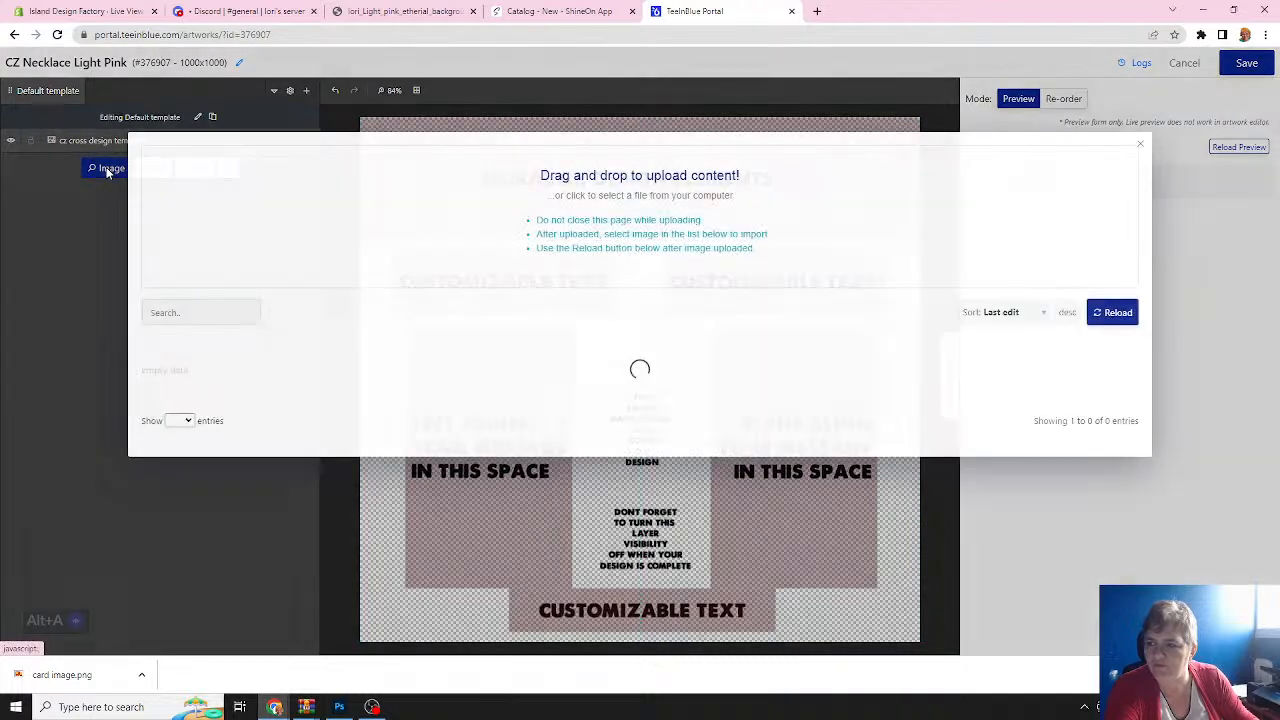
pyautogui.click(630, 160)
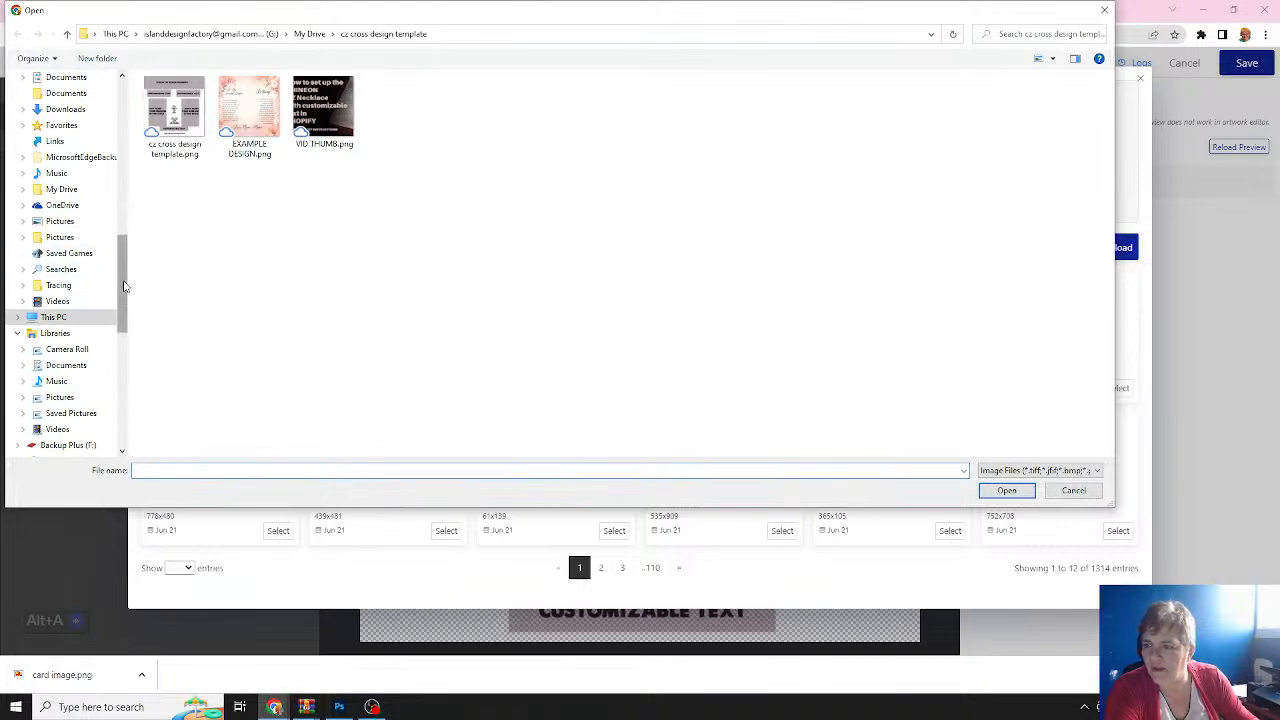
pyautogui.moveTo(121, 285); pyautogui.dragTo(112, 117)
pyautogui.click(55, 98)
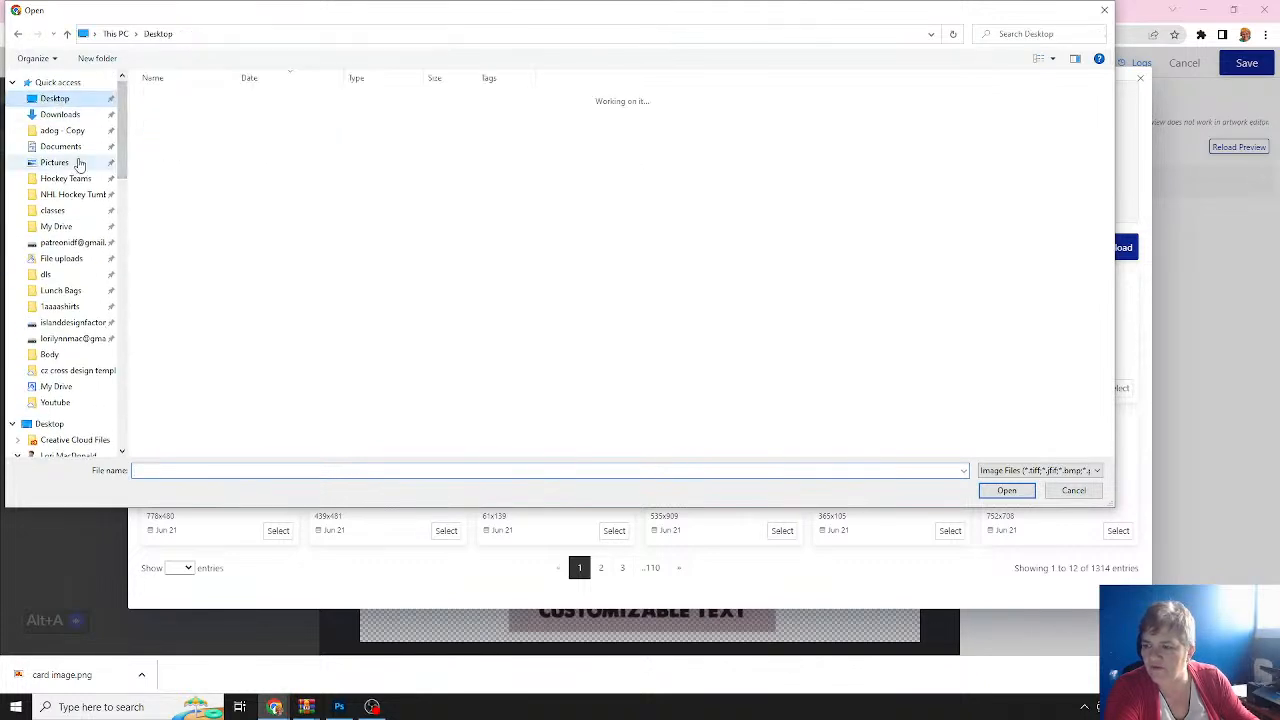
pyautogui.click(164, 472)
pyautogui.write('card image.png')
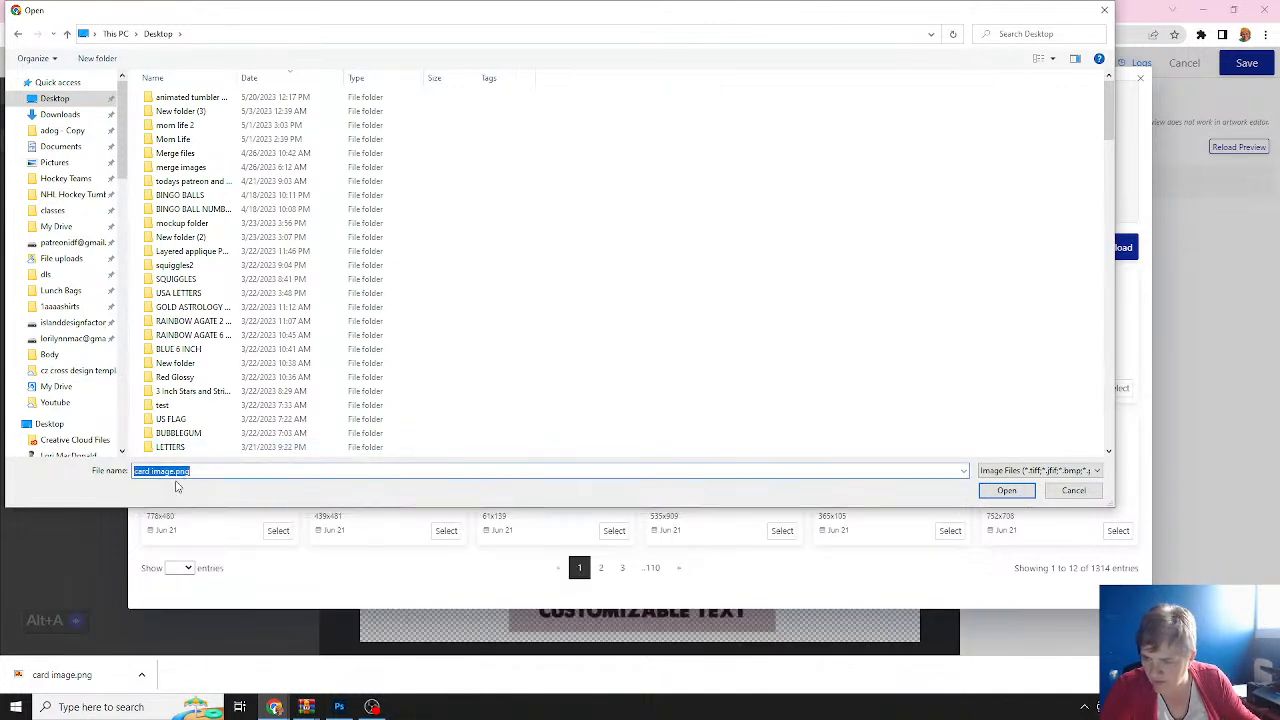
pyautogui.click(1008, 490)
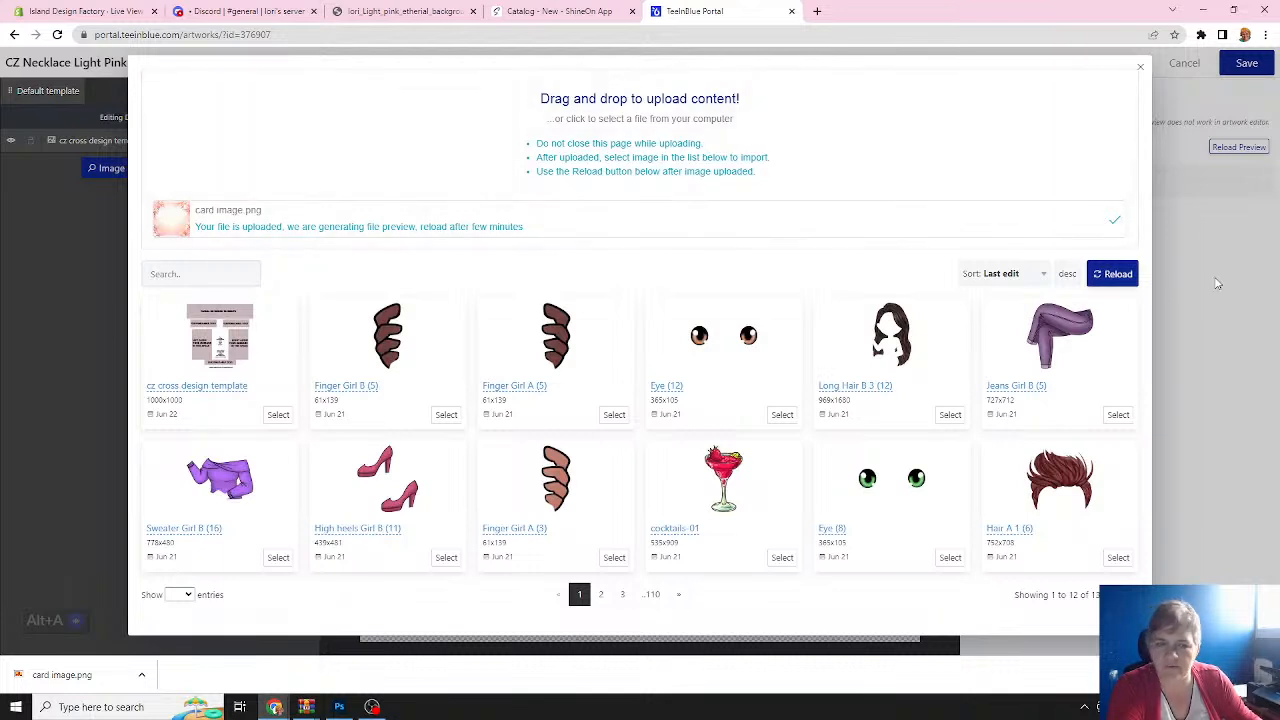
pyautogui.click(1118, 276)
pyautogui.click(1116, 277)
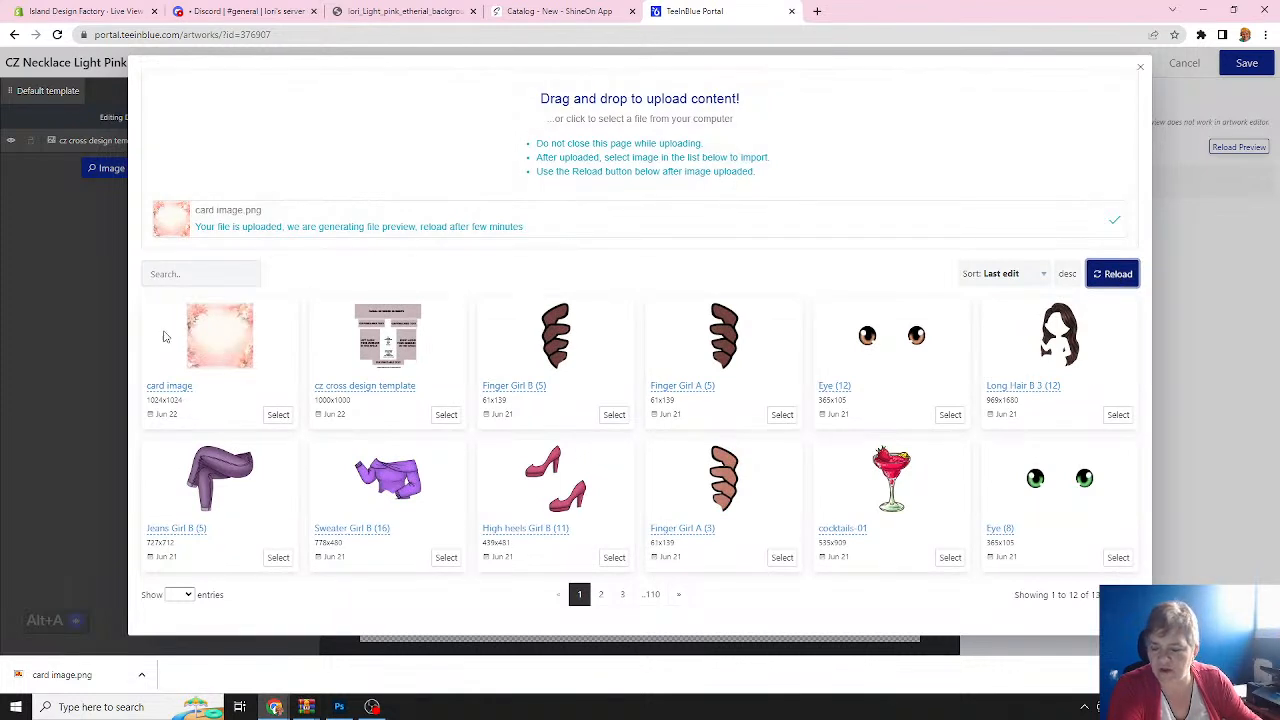
pyautogui.click(278, 415)
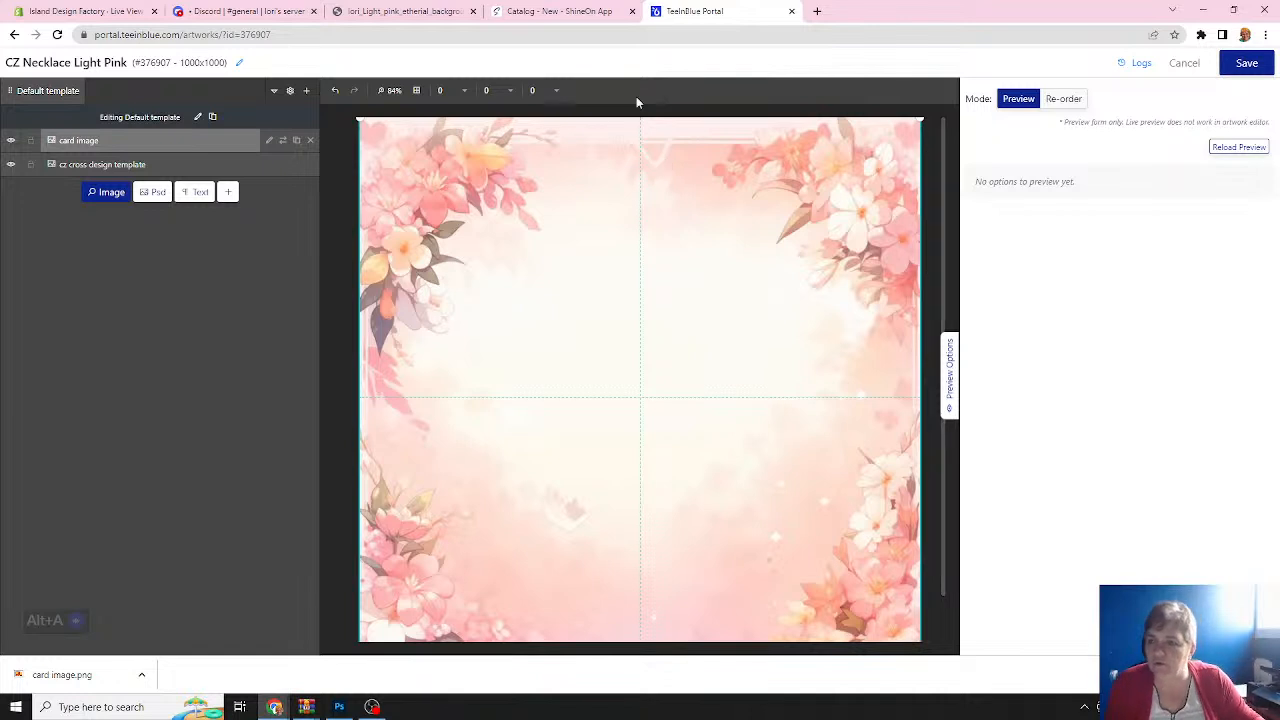
# Enlarge the card image to about 1103x1103 so it overlaps the canvas edges, and move the cz cross design template layer above it.
pyautogui.click(393, 93)
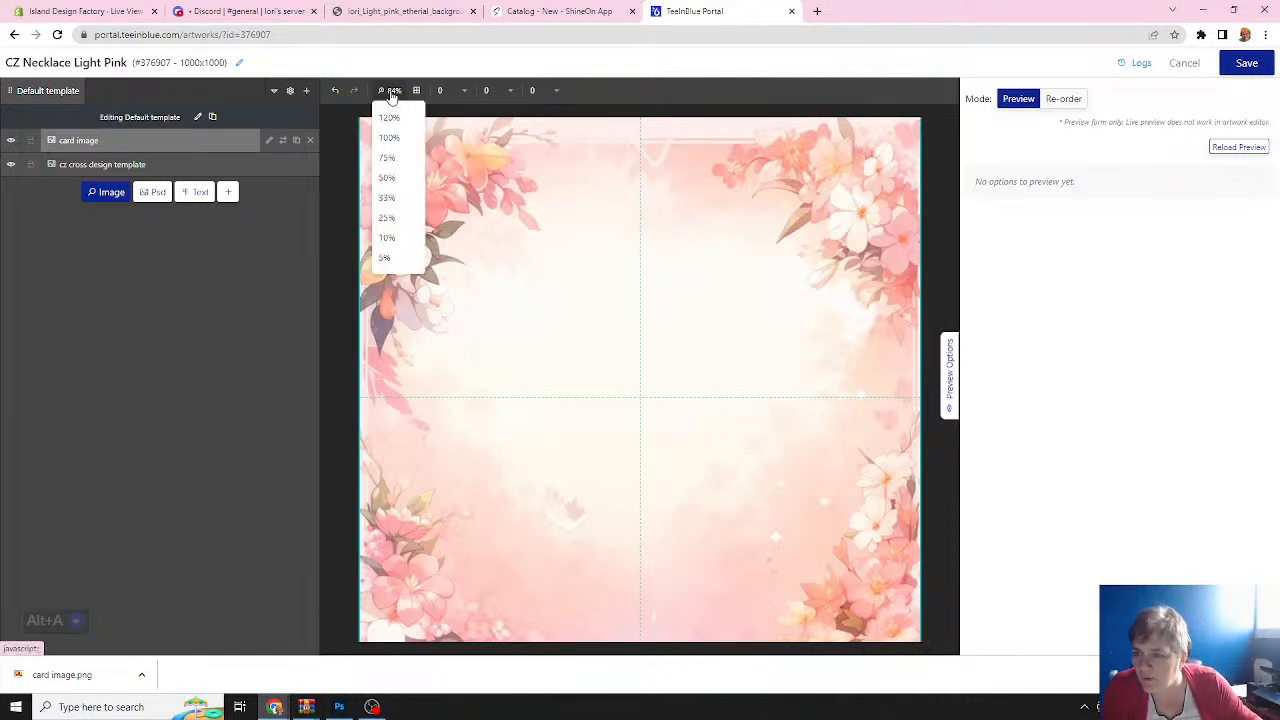
pyautogui.click(386, 177)
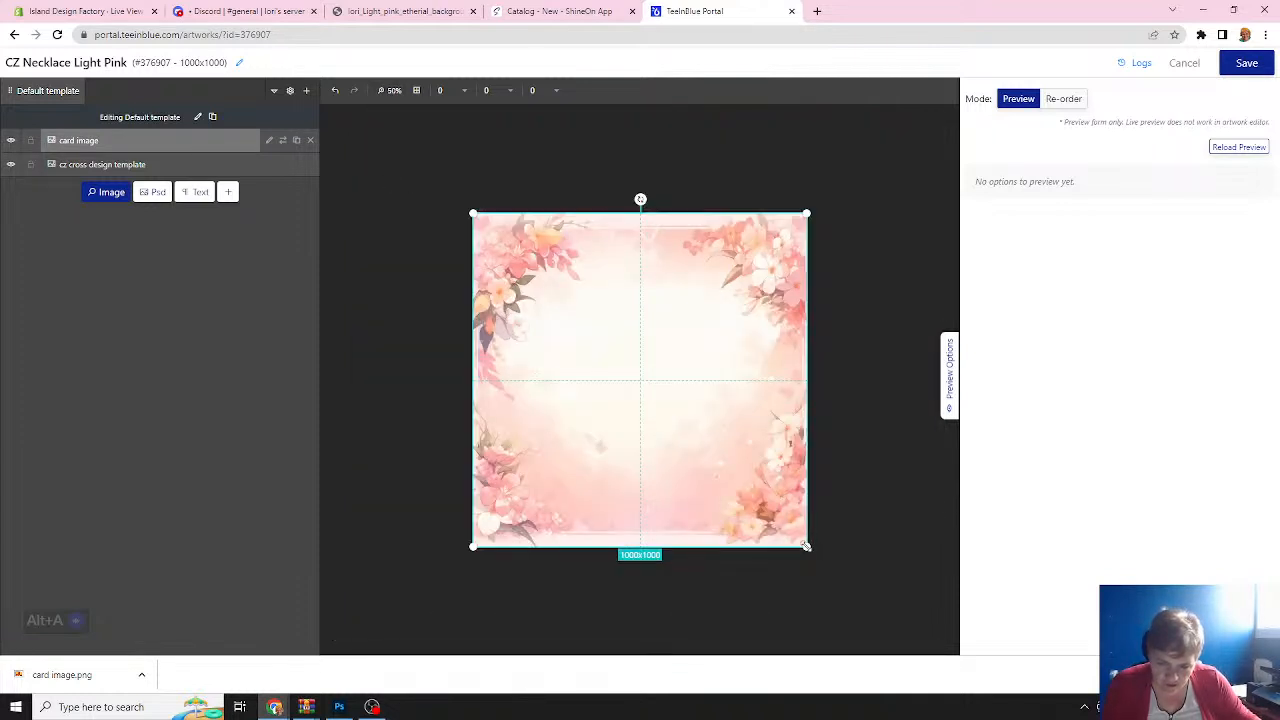
pyautogui.moveTo(806, 546); pyautogui.dragTo(822, 562)
pyautogui.moveTo(473, 213); pyautogui.dragTo(446, 198)
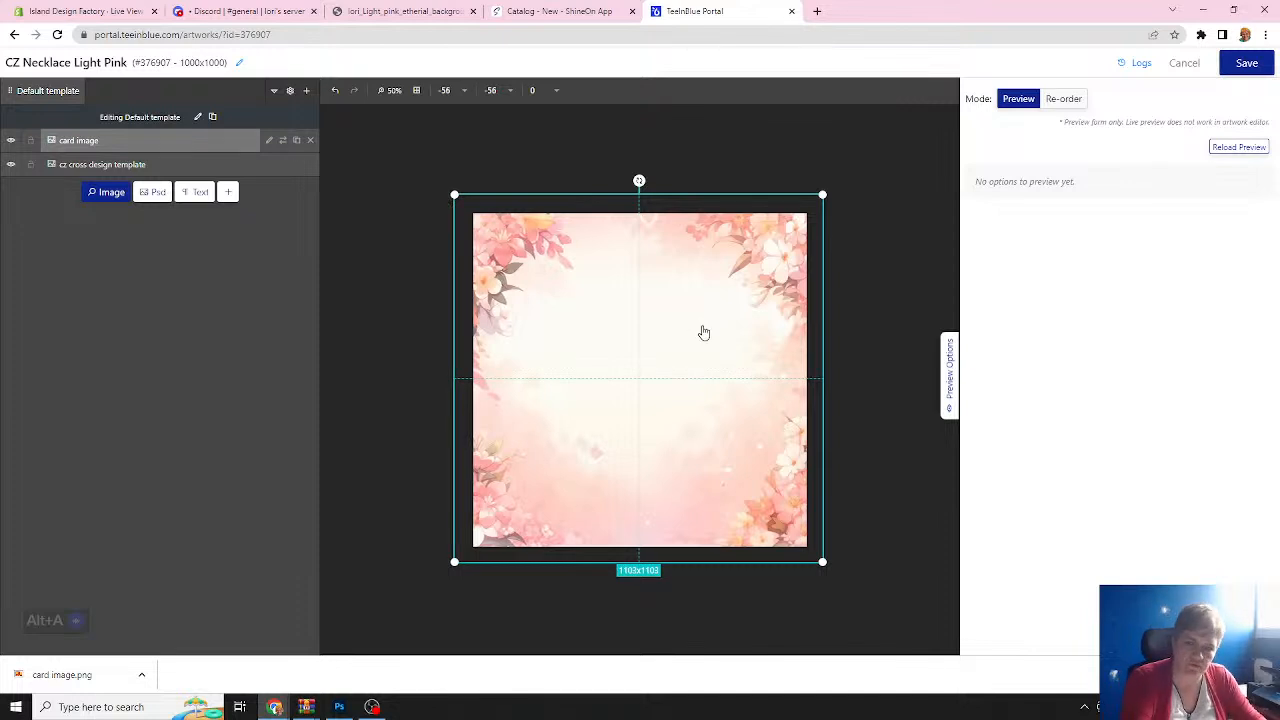
pyautogui.click(853, 307)
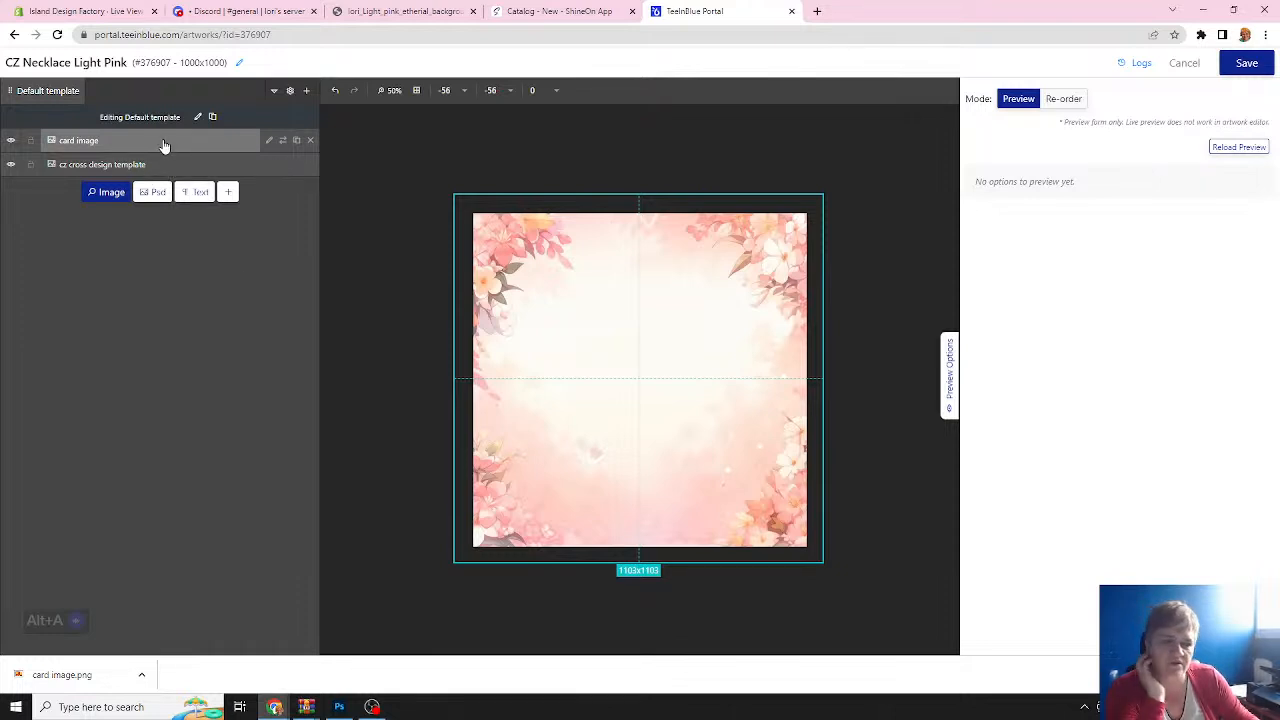
pyautogui.moveTo(161, 172); pyautogui.dragTo(163, 137)
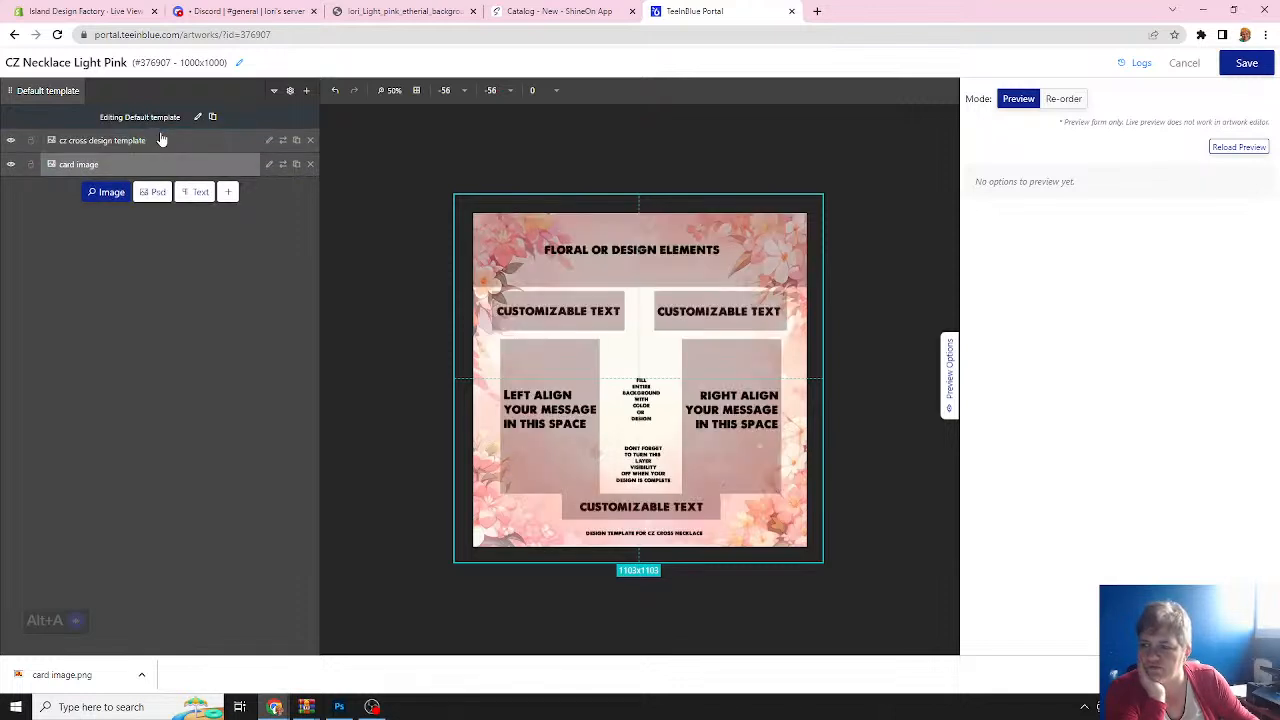
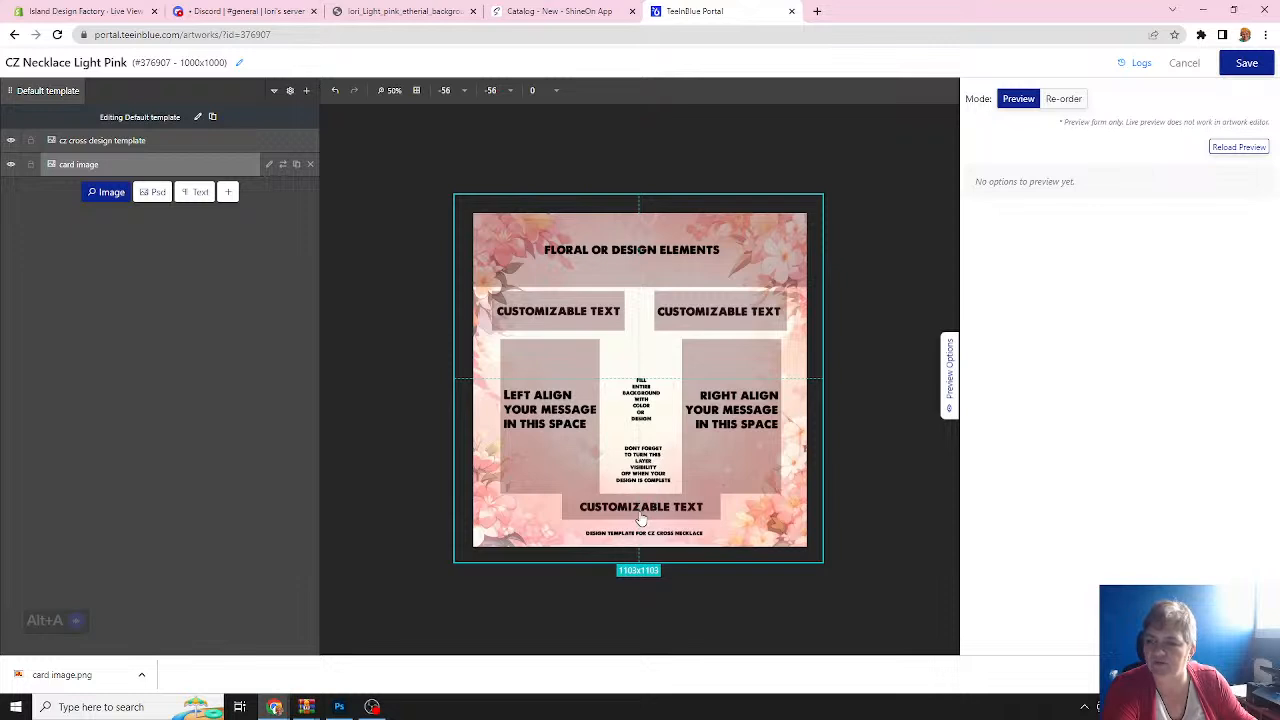
# Add a text layer to the artwork and set its font color to black, #000000.
pyautogui.click(199, 192)
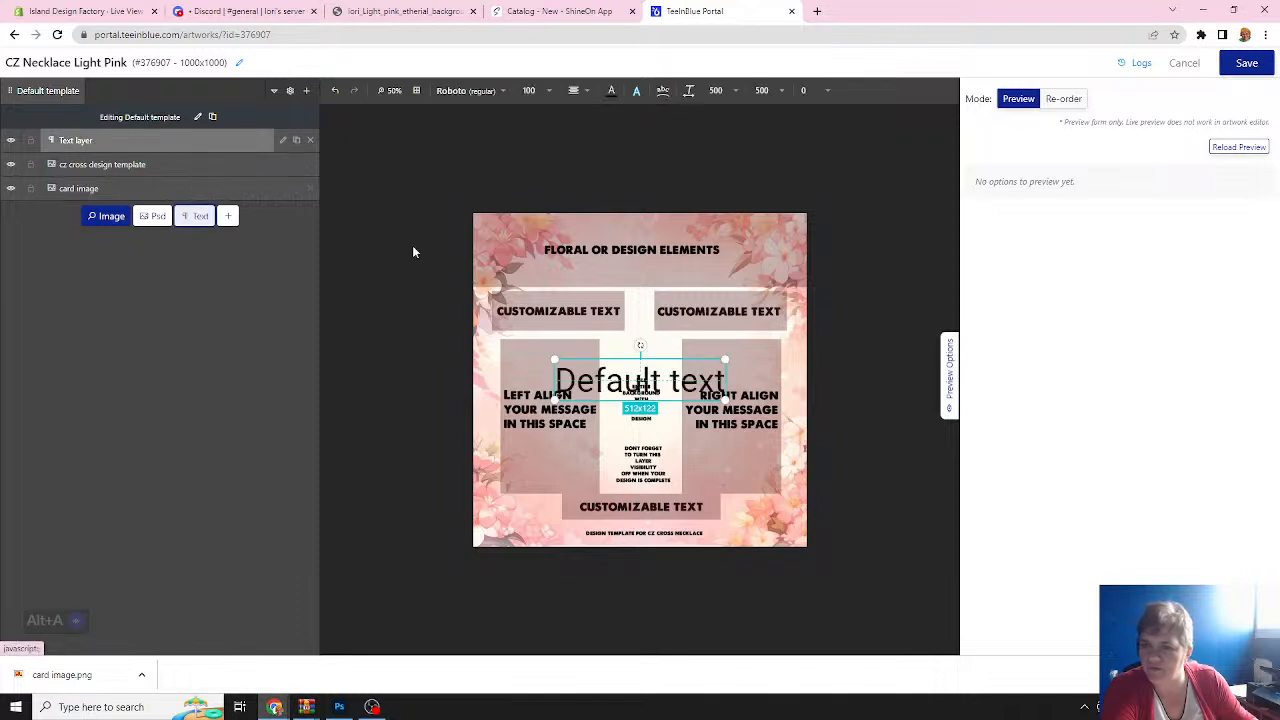
pyautogui.click(611, 91)
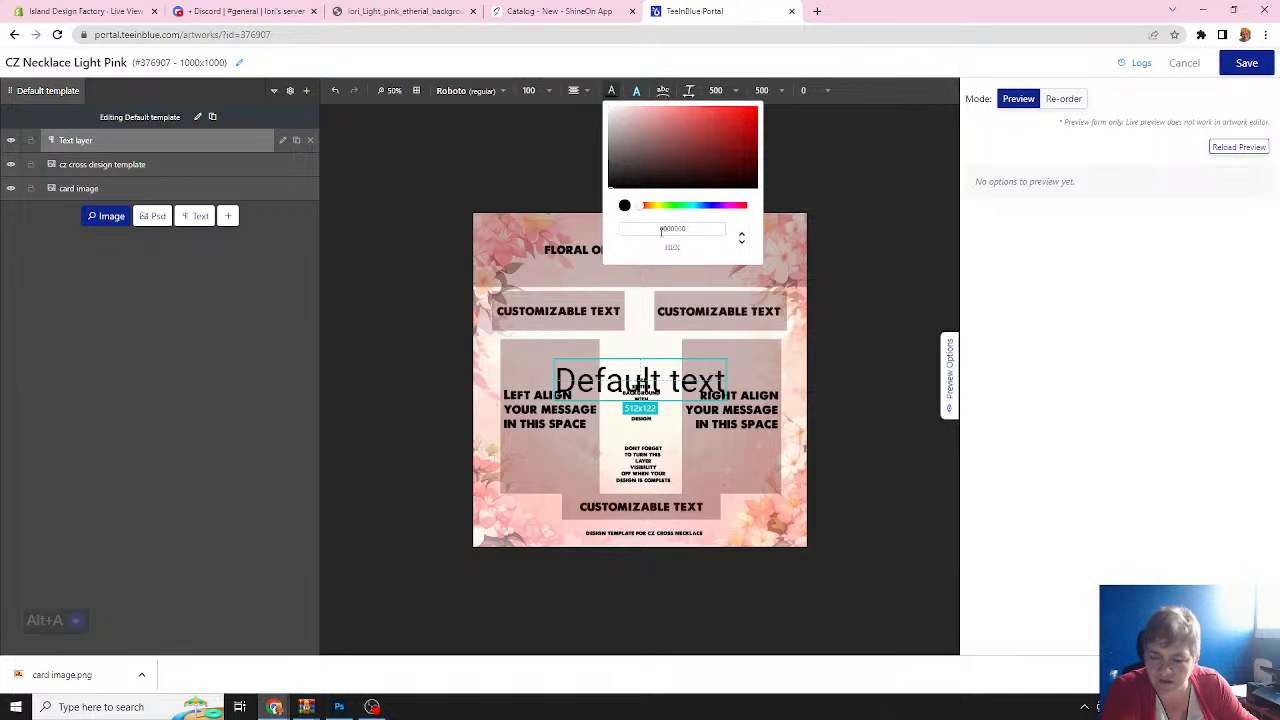
pyautogui.moveTo(691, 229); pyautogui.dragTo(661, 229)
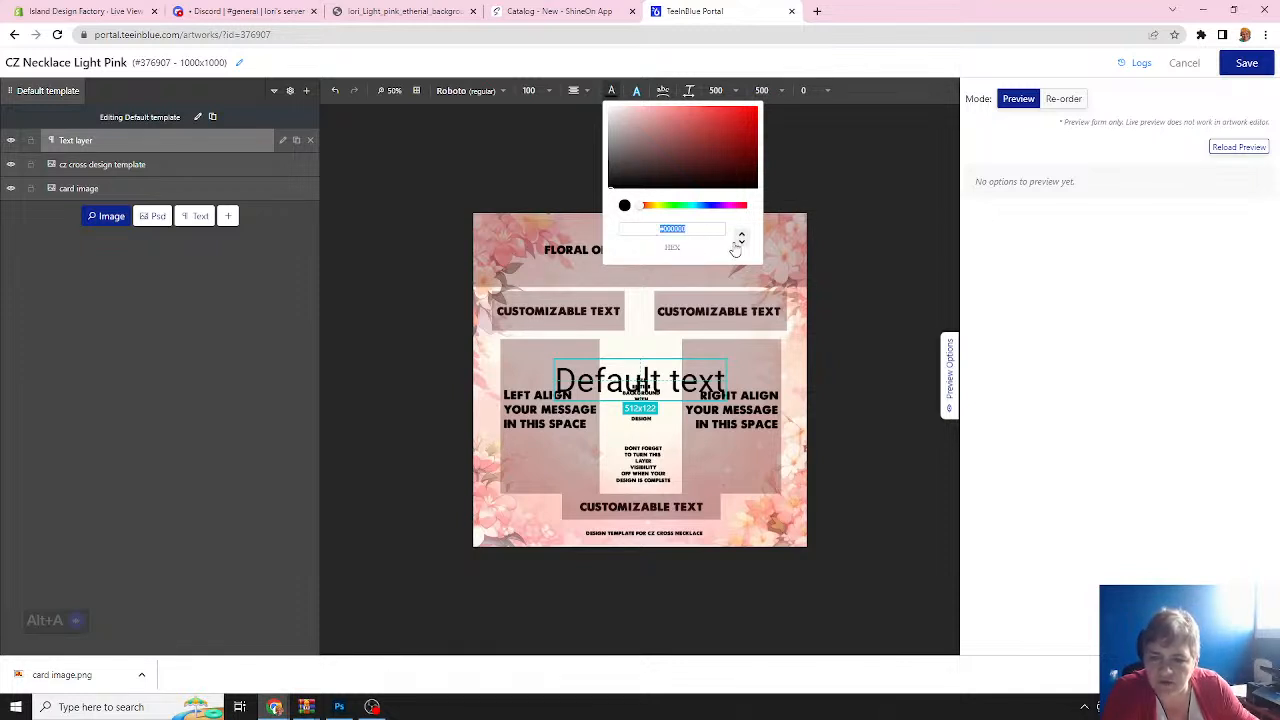
pyautogui.click(706, 258)
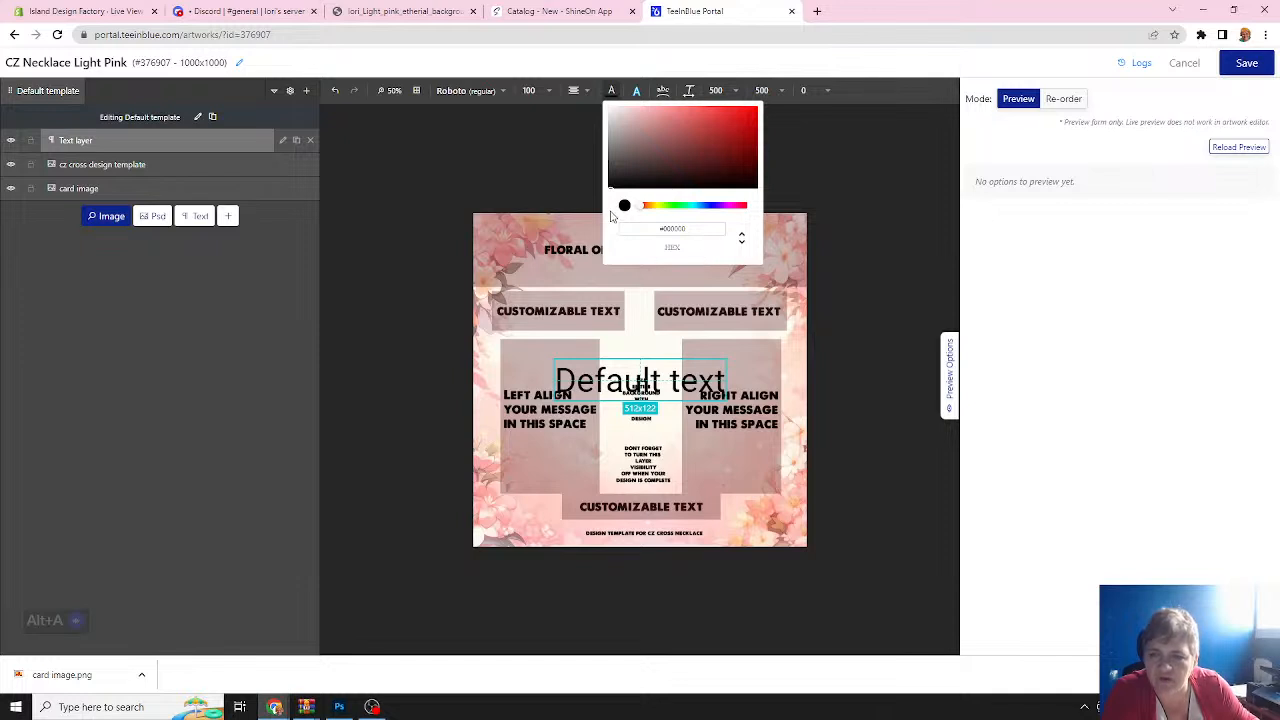
pyautogui.click(611, 184)
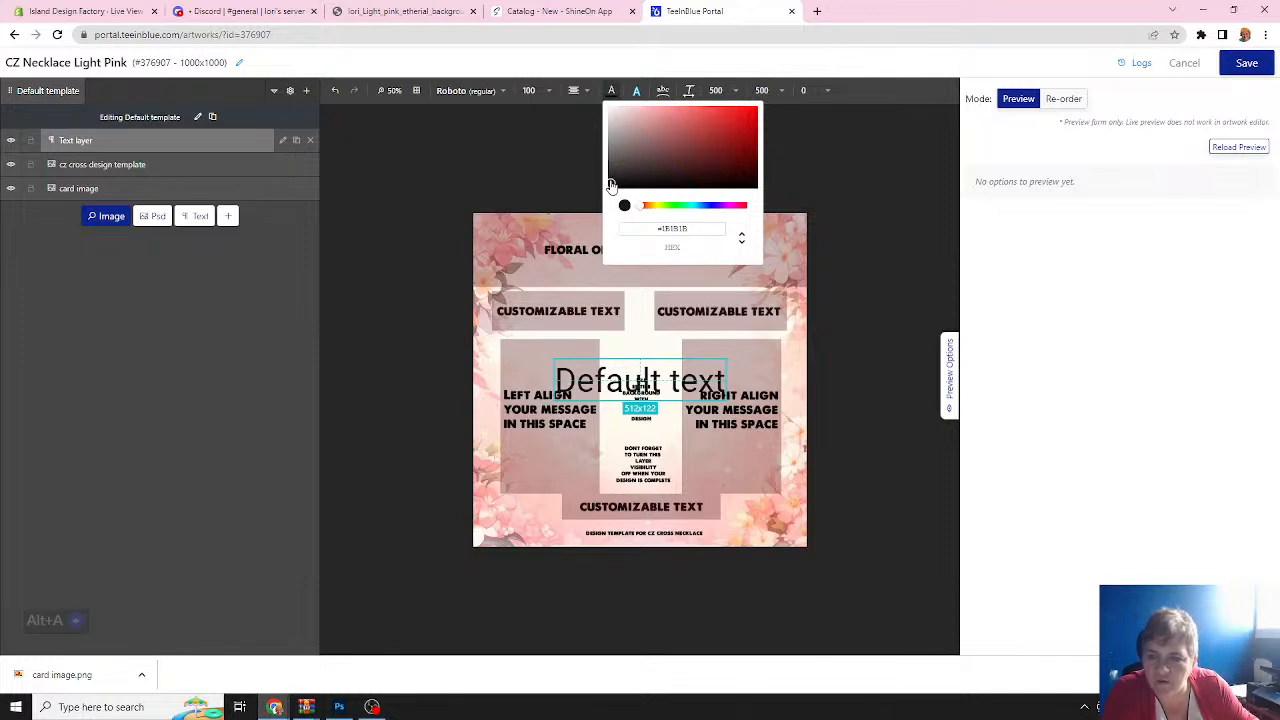
pyautogui.click(600, 235)
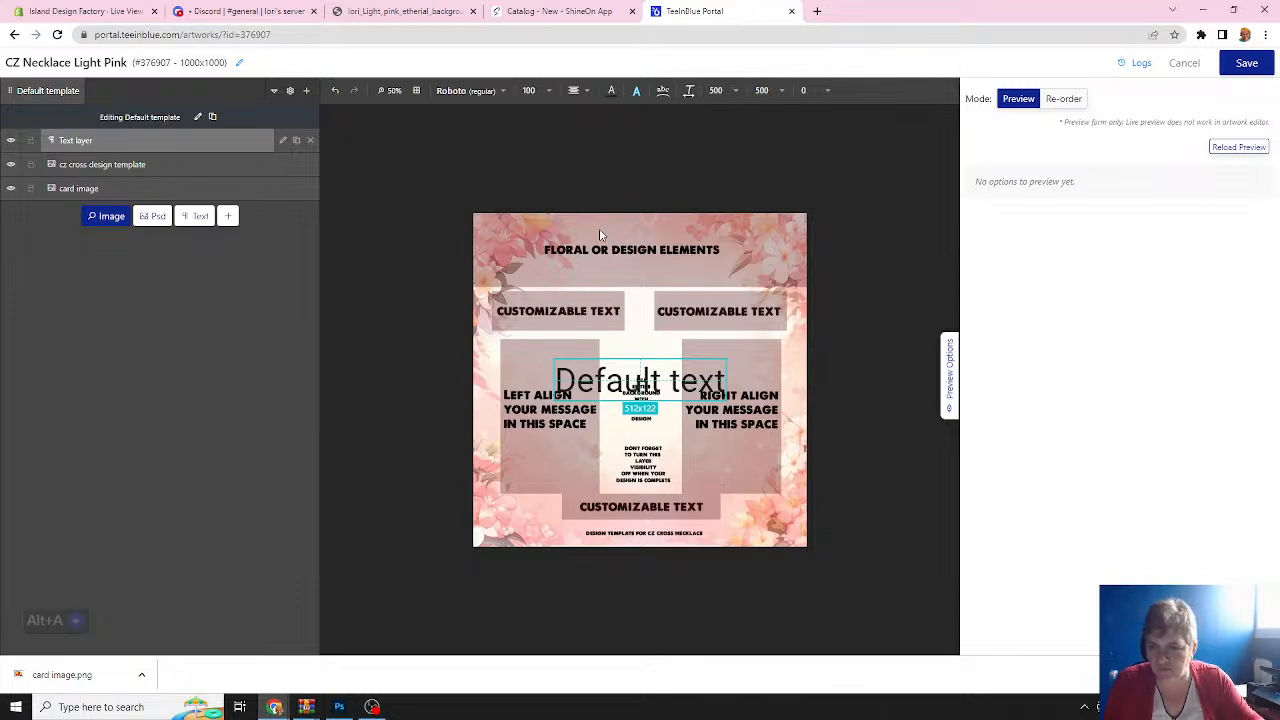
pyautogui.click(636, 90)
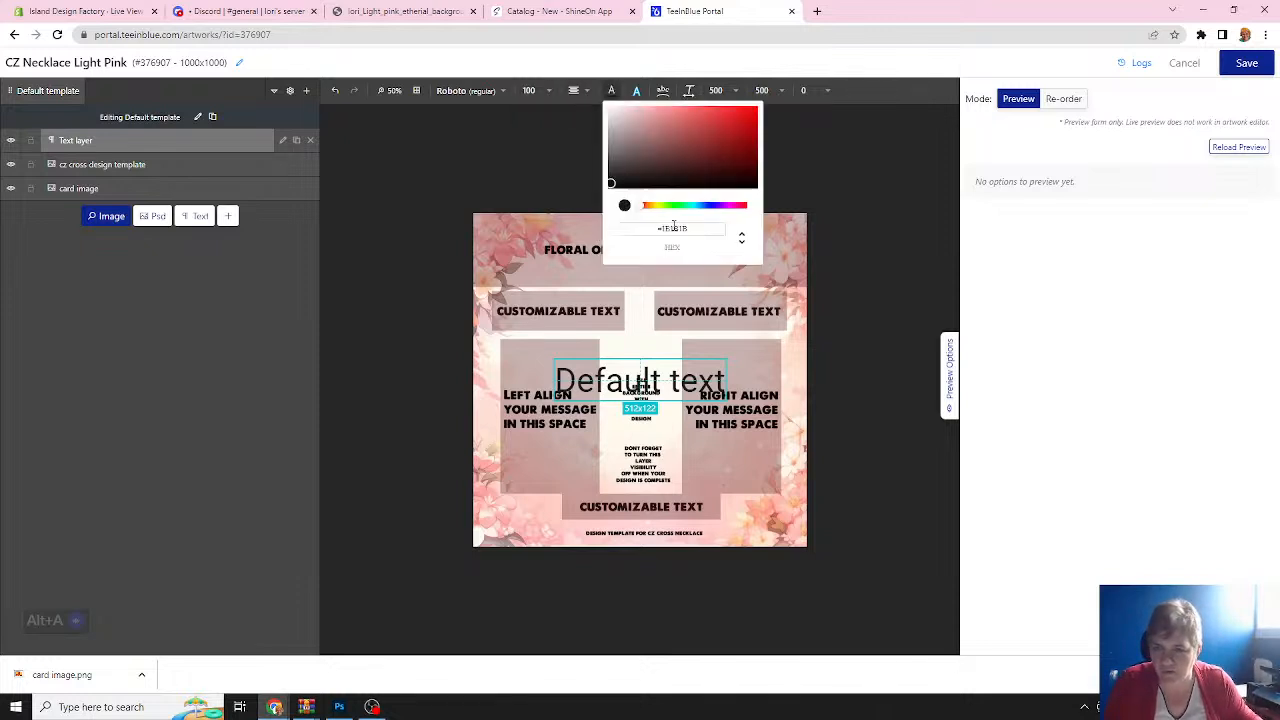
pyautogui.moveTo(692, 229); pyautogui.dragTo(633, 221)
pyautogui.write('000000')
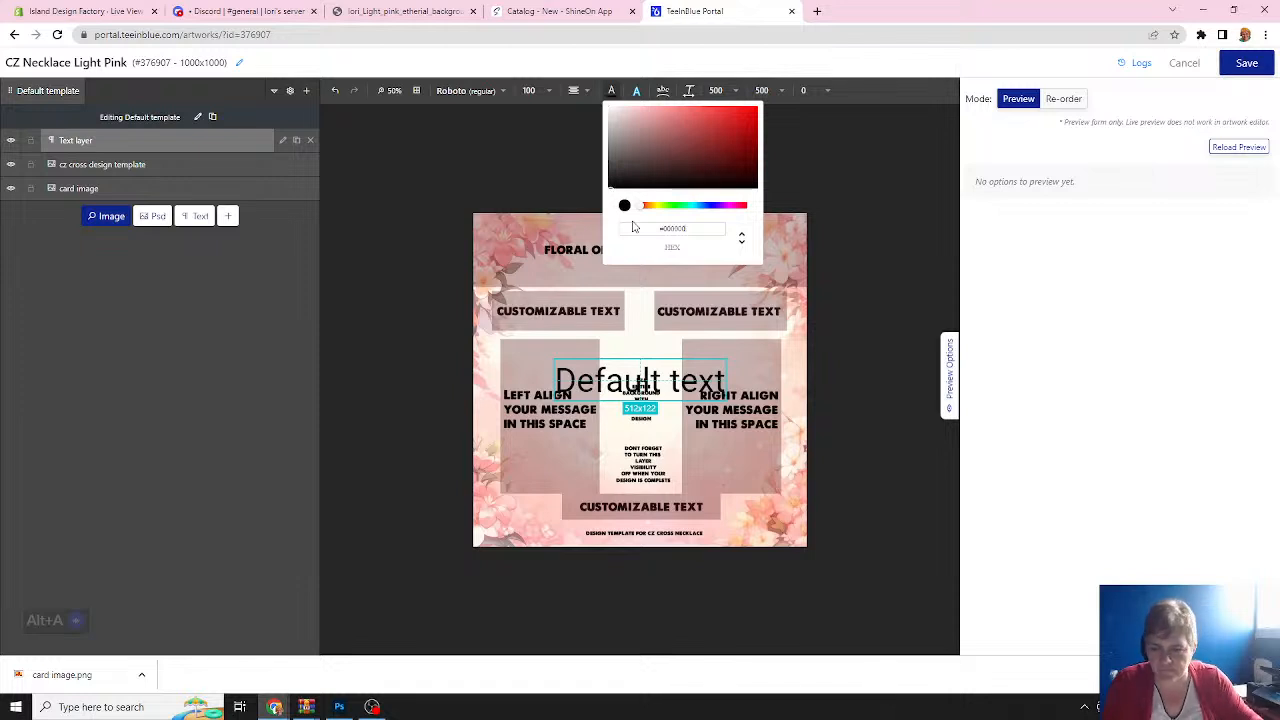
pyautogui.press('Tab')
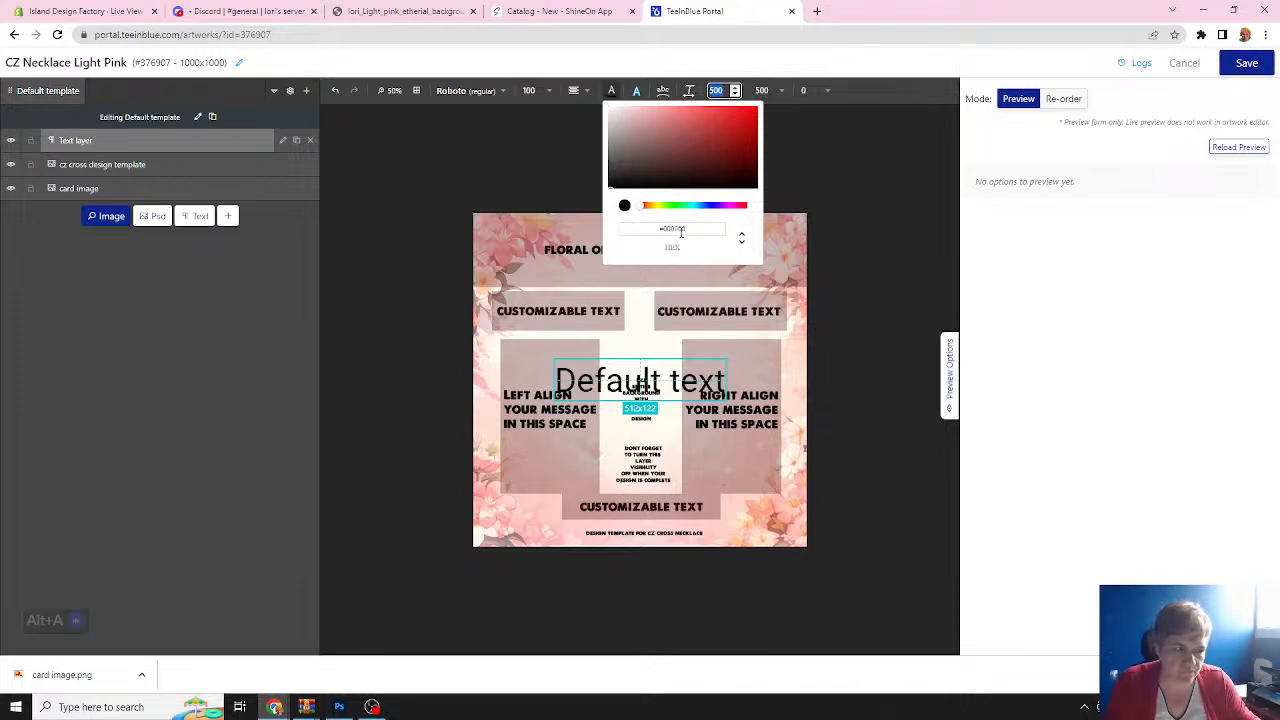
pyautogui.click(705, 232)
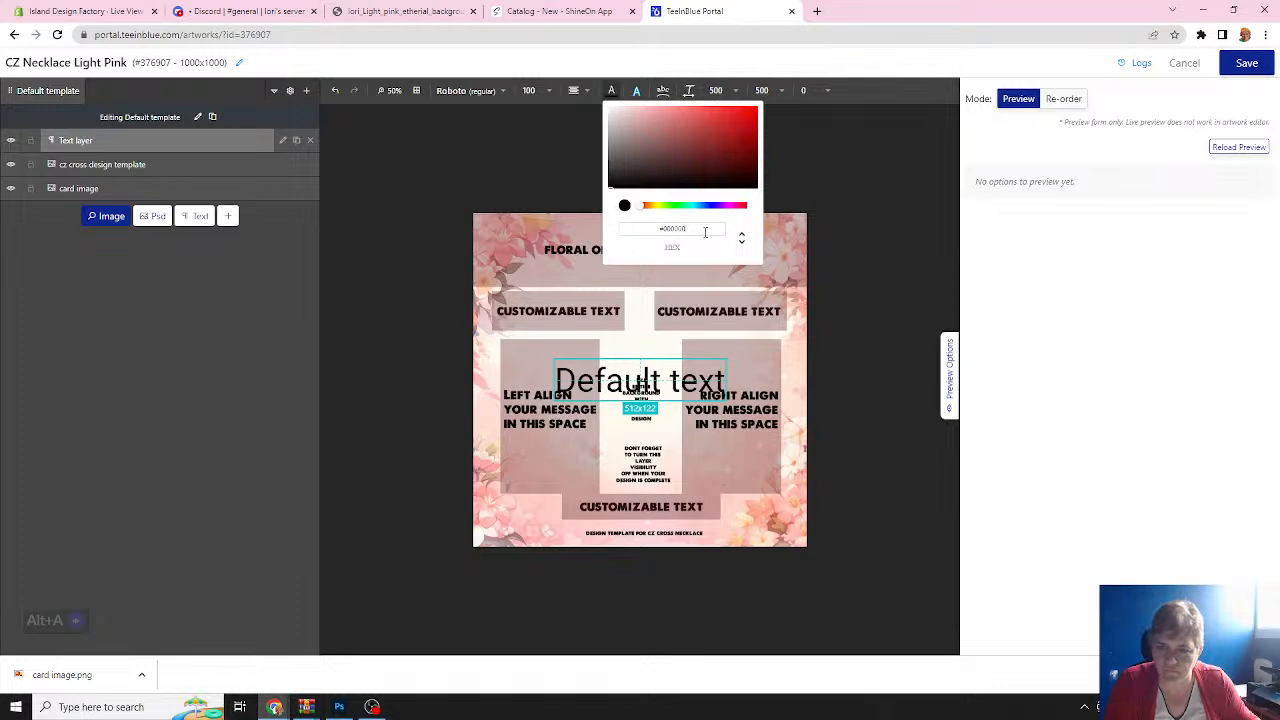
pyautogui.click(459, 332)
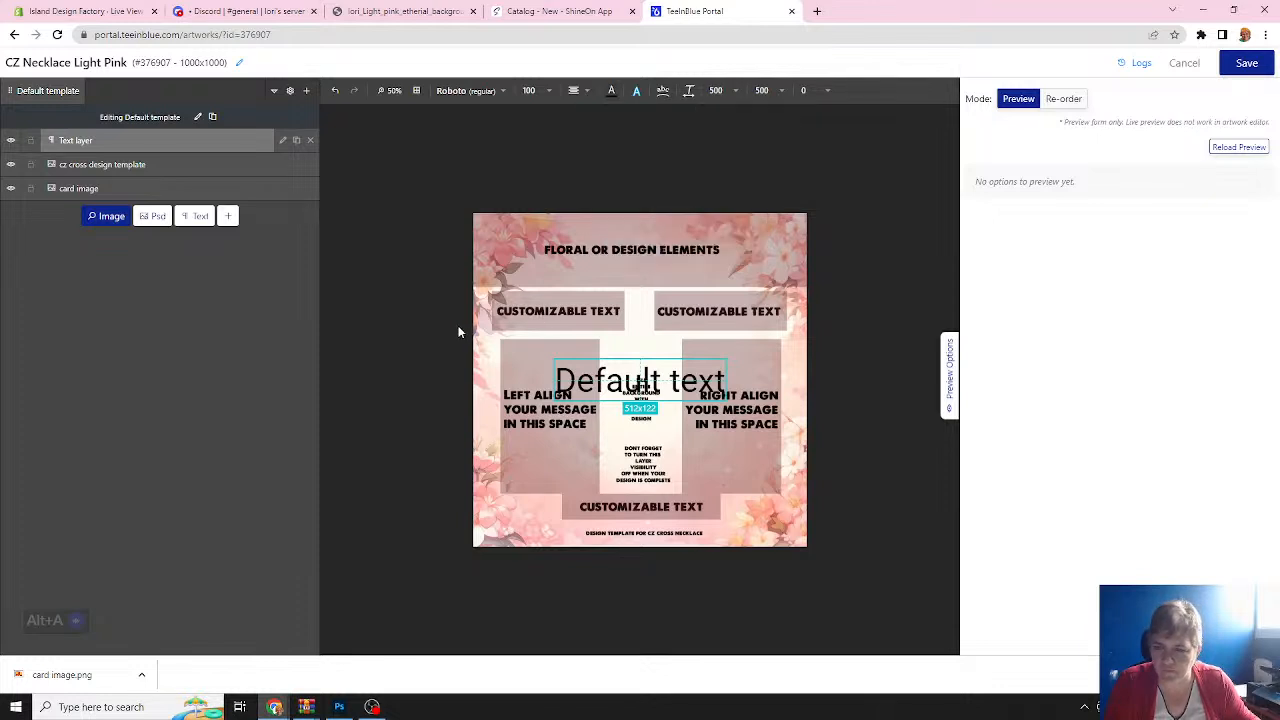
# Move the default text onto the left customizable text area and set its font to the custom font Enchanting Script.
pyautogui.moveTo(570, 382); pyautogui.dragTo(512, 313)
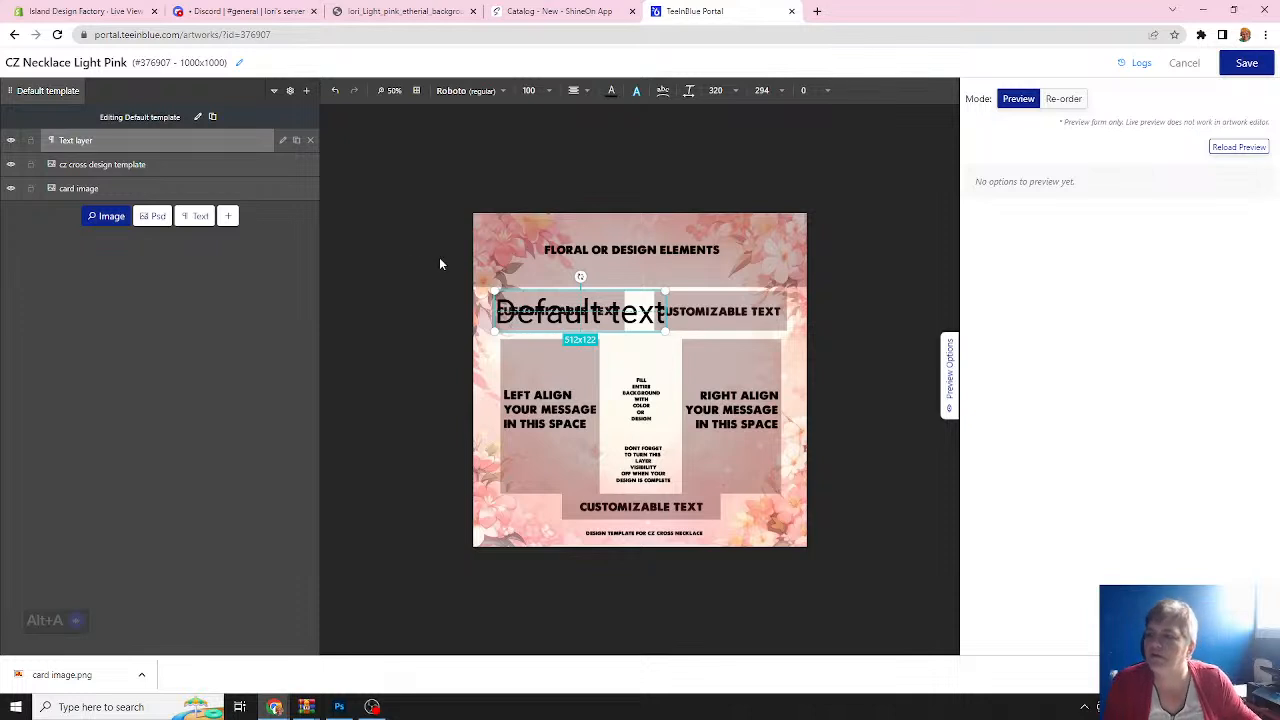
pyautogui.click(505, 91)
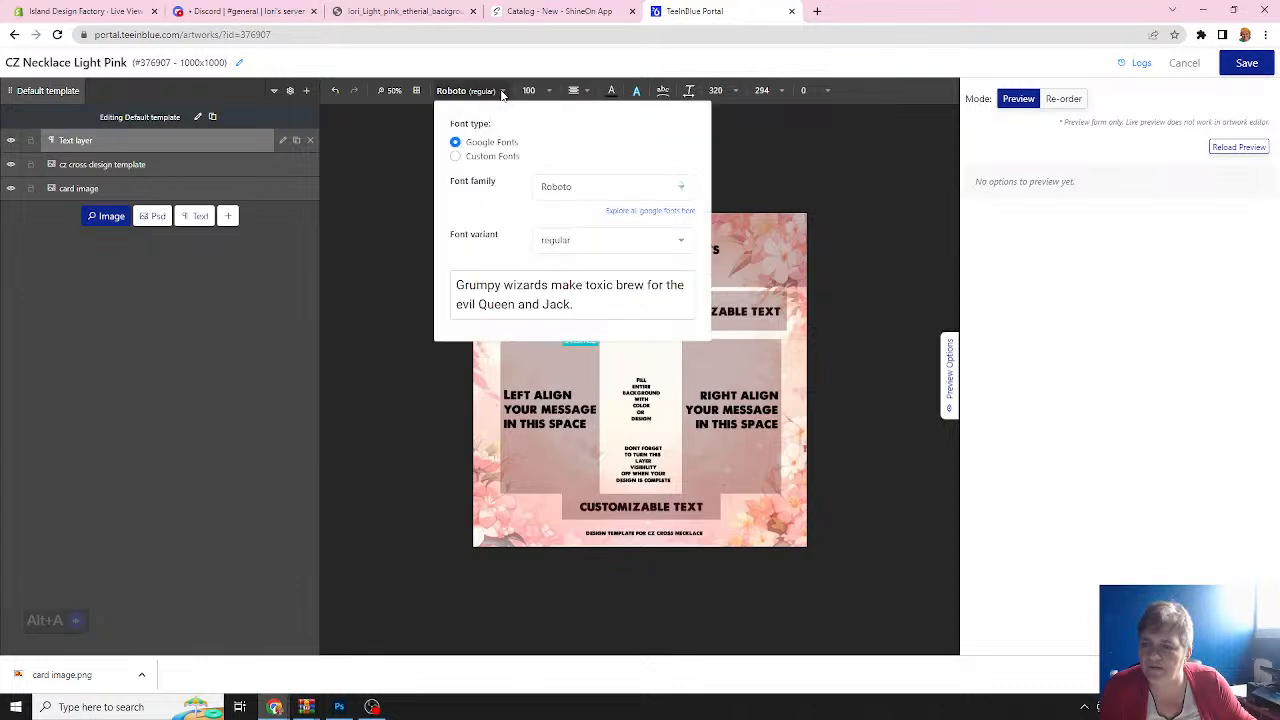
pyautogui.click(456, 157)
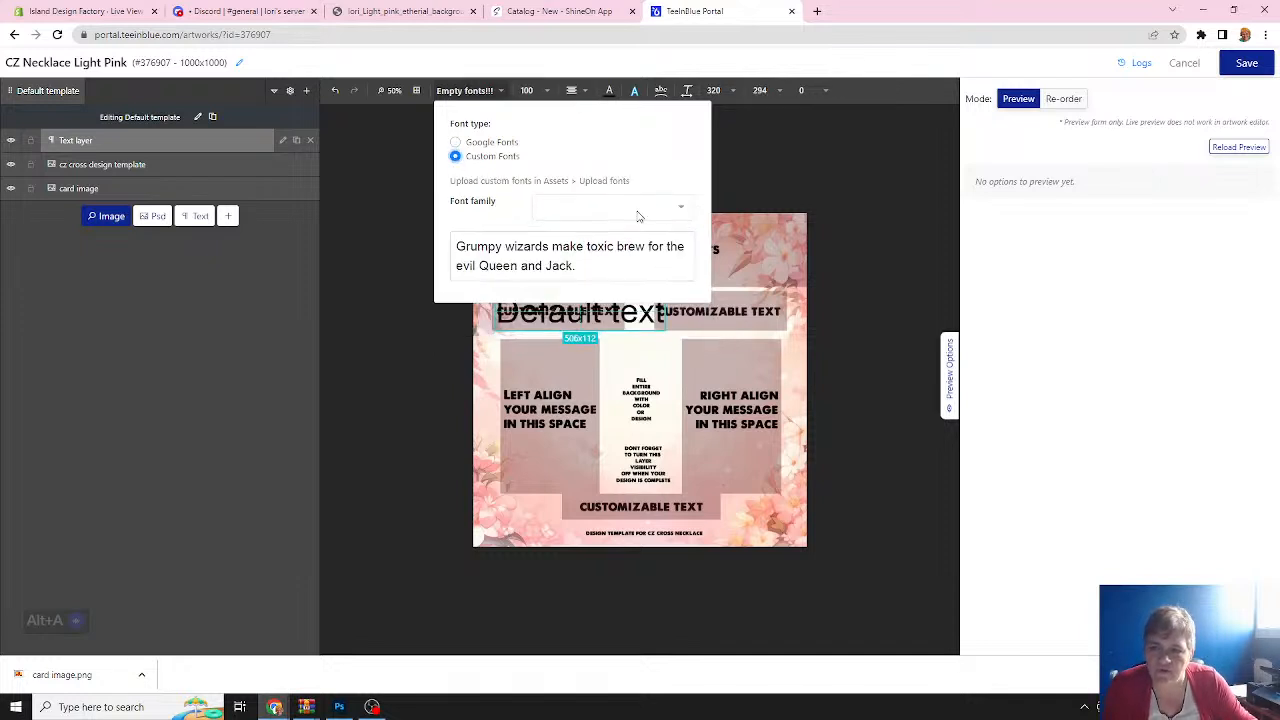
pyautogui.click(667, 210)
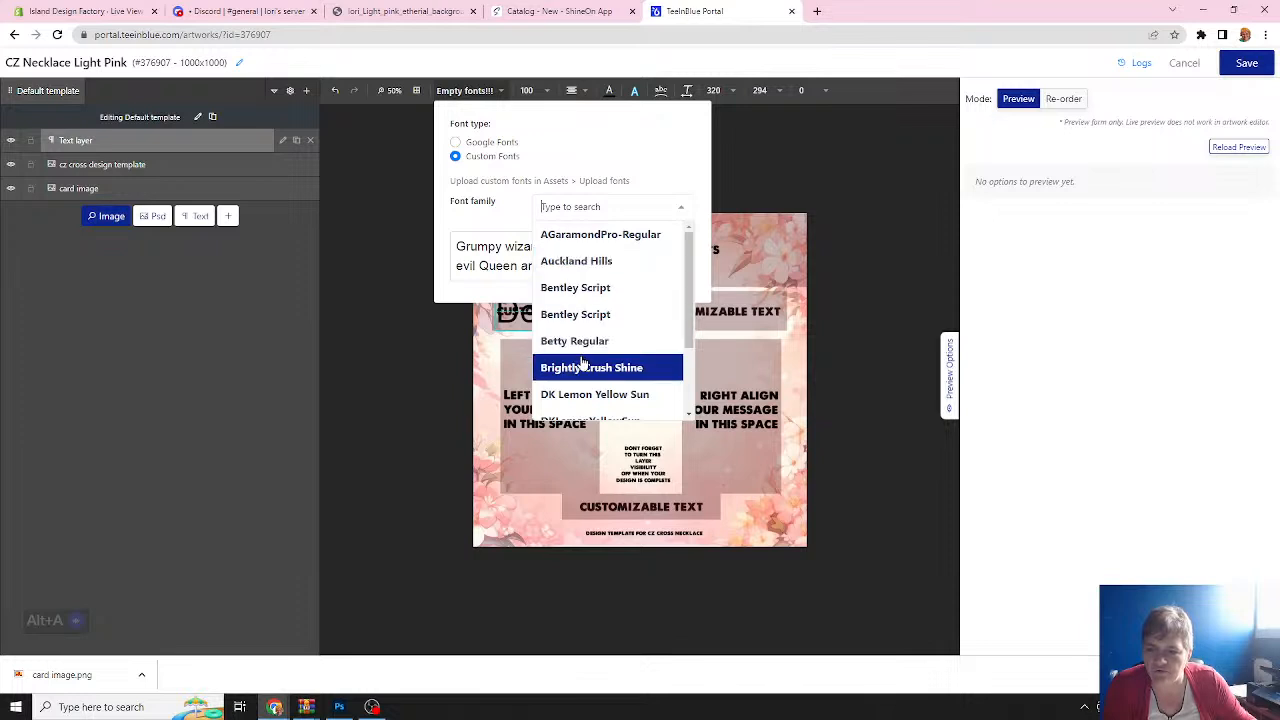
pyautogui.scroll(-2, 584, 360)
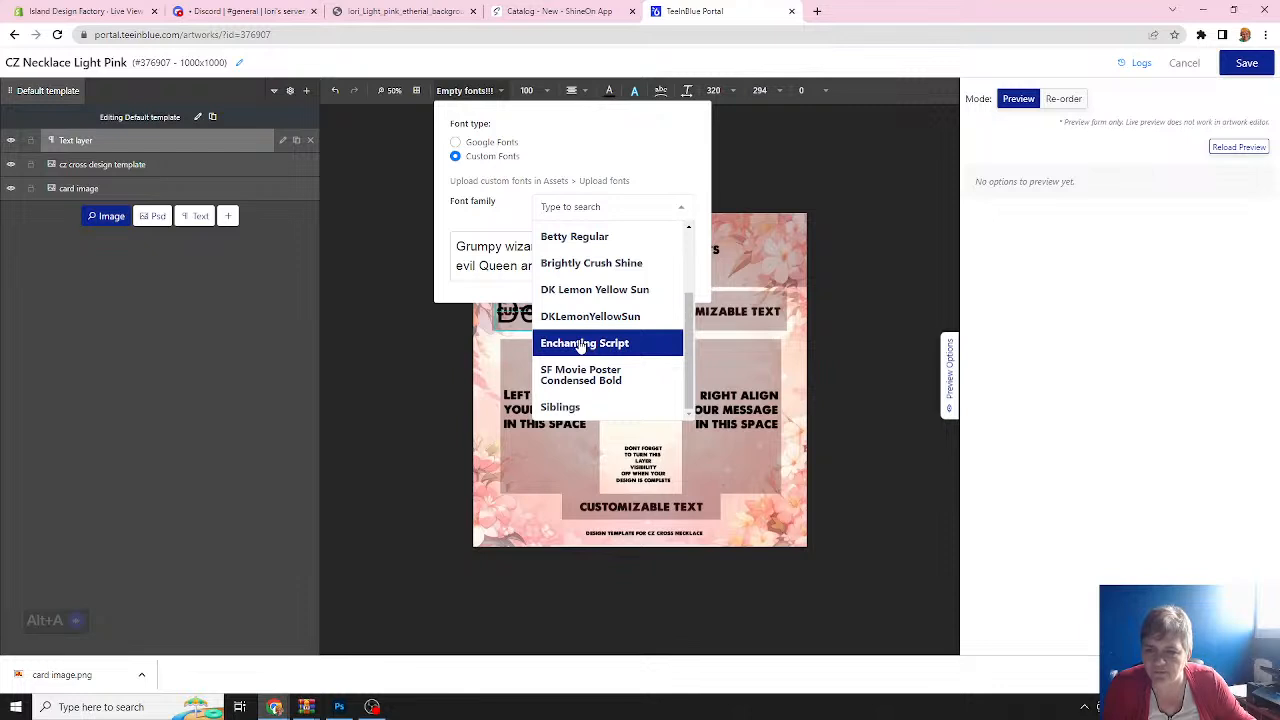
pyautogui.click(580, 346)
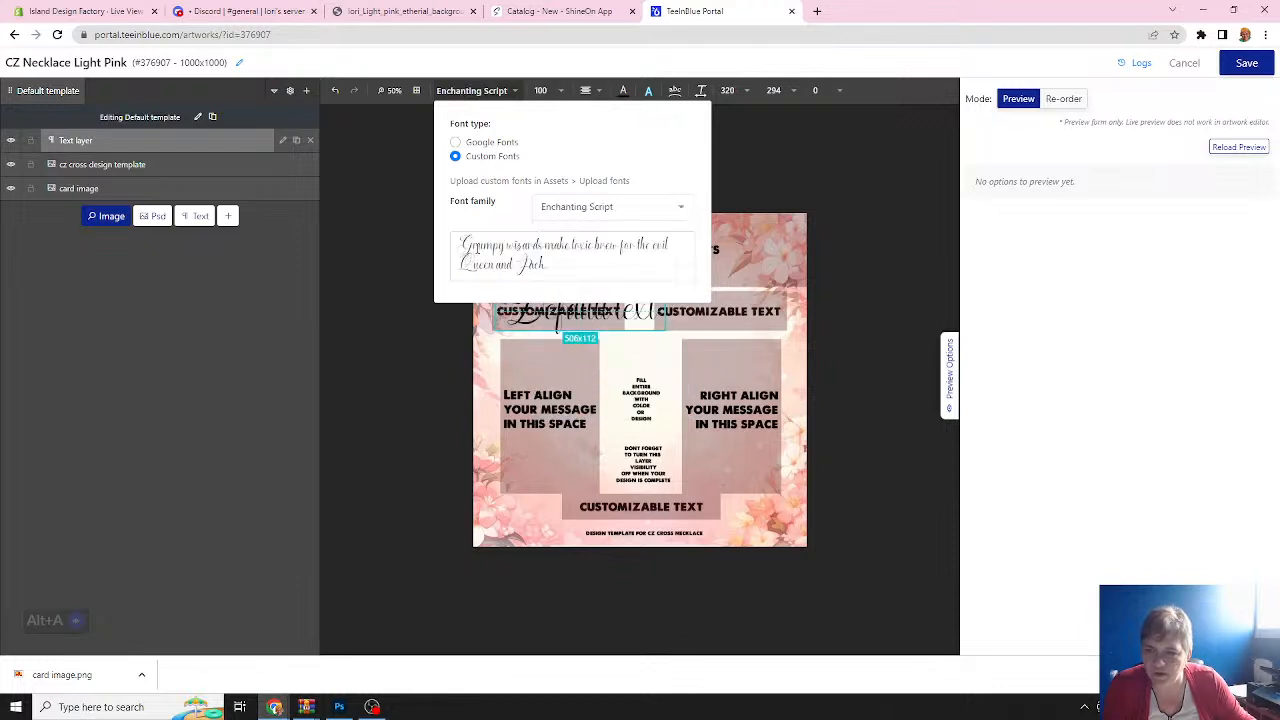
pyautogui.click(760, 244)
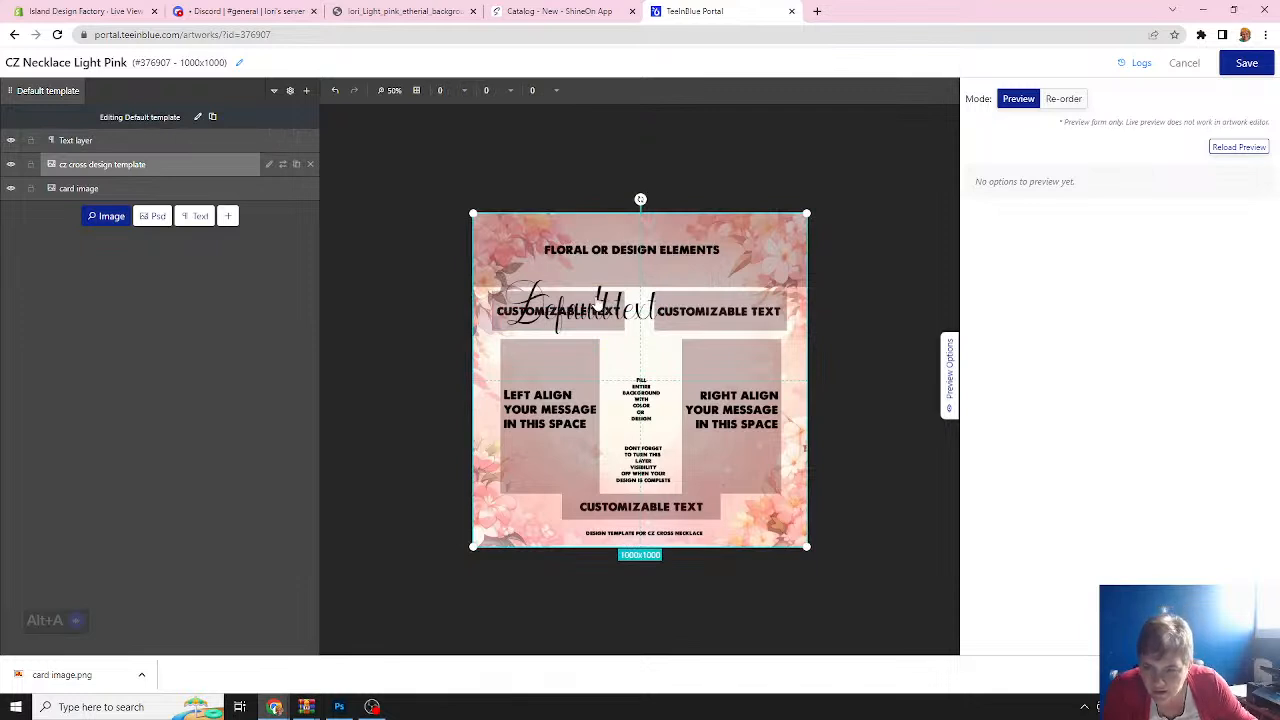
# Rename the text layer as Greeting 1.
pyautogui.moveTo(600, 302); pyautogui.dragTo(598, 303)
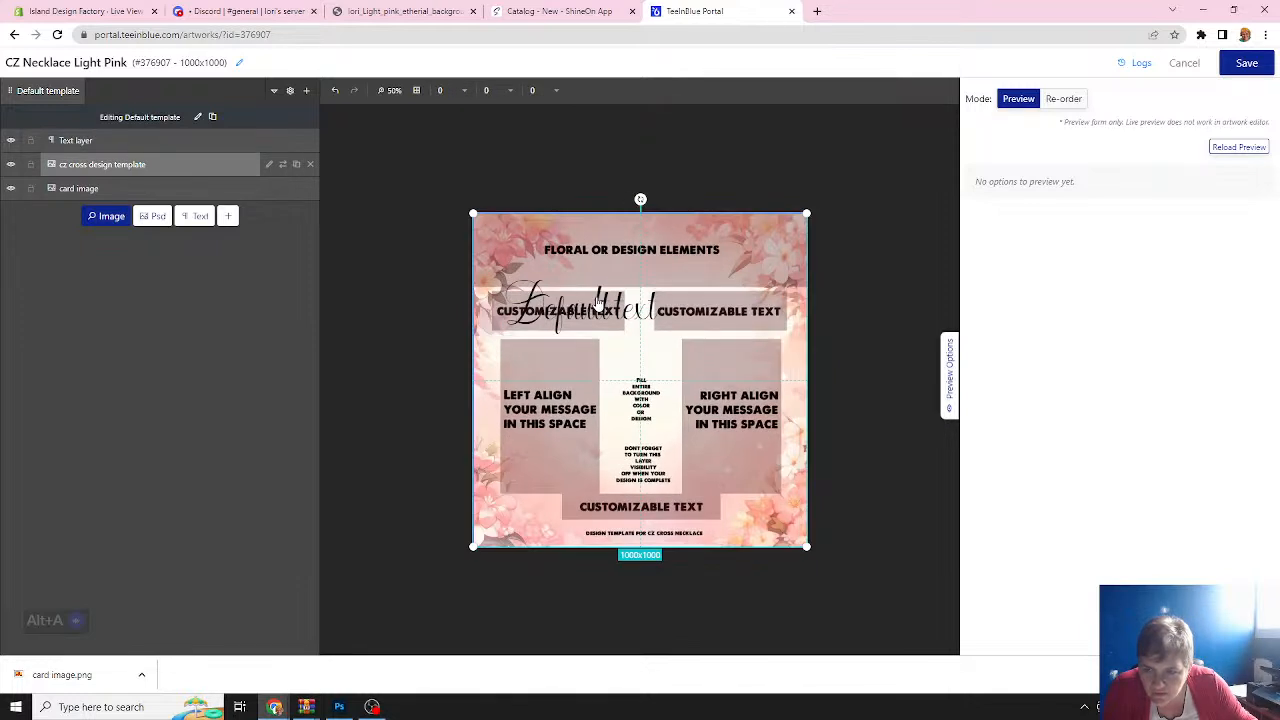
pyautogui.click(117, 141)
pyautogui.doubleClick(89, 142)
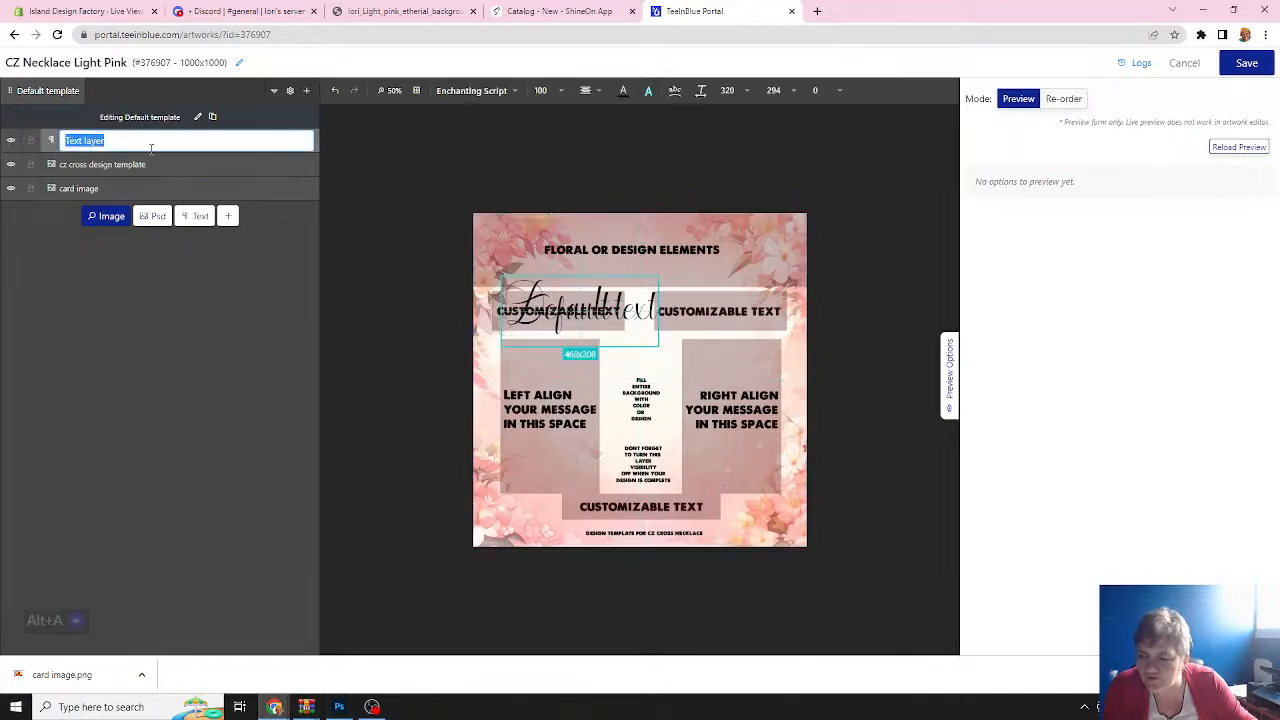
pyautogui.write('C')
pyautogui.write('reeting 1')
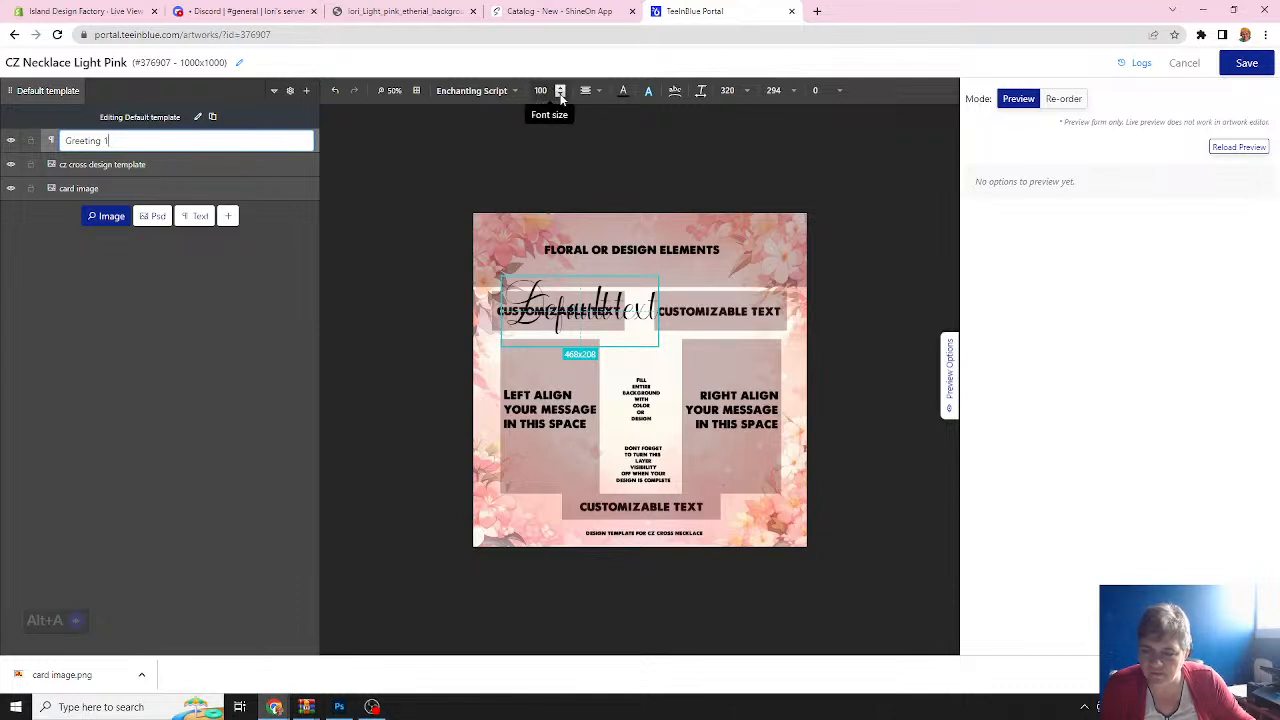
# Reduce the Greeting 1 font size to 39 and move the text to about 236, 252 in the left customizable area.
pyautogui.moveTo(561, 95); pyautogui.dragTo(561, 96)
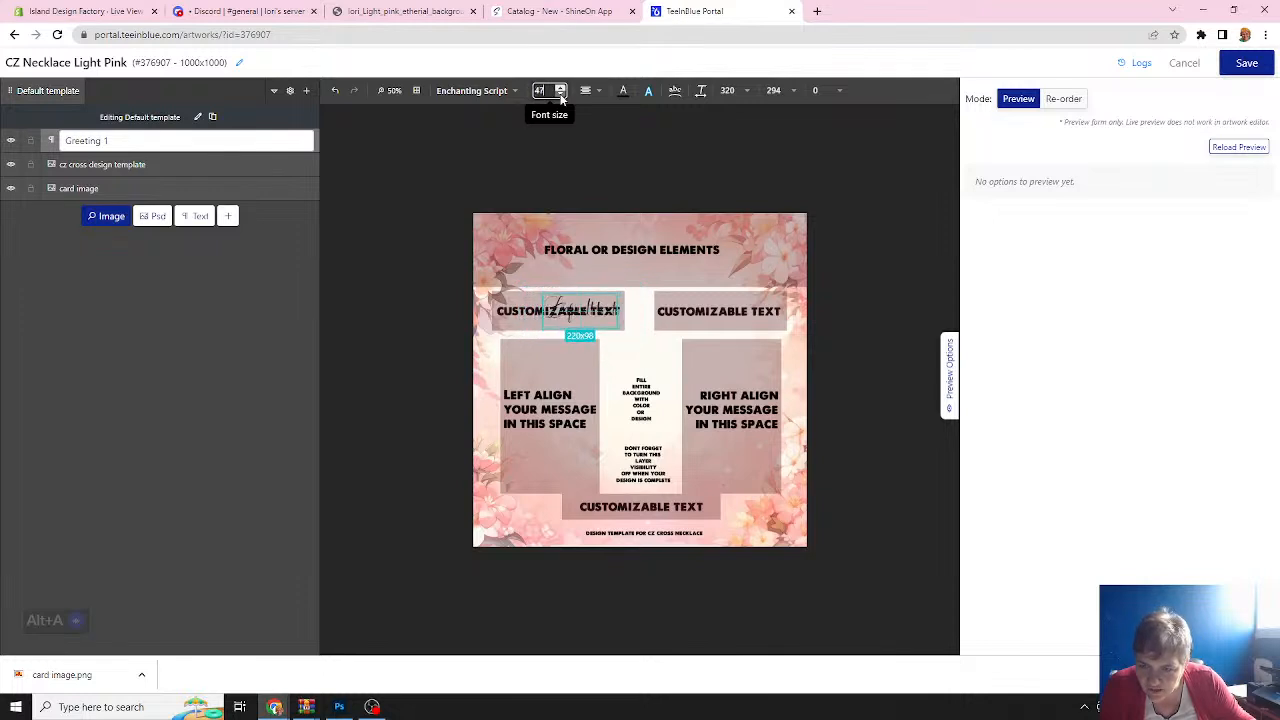
pyautogui.click(561, 96)
pyautogui.click(561, 96)
pyautogui.click(561, 96)
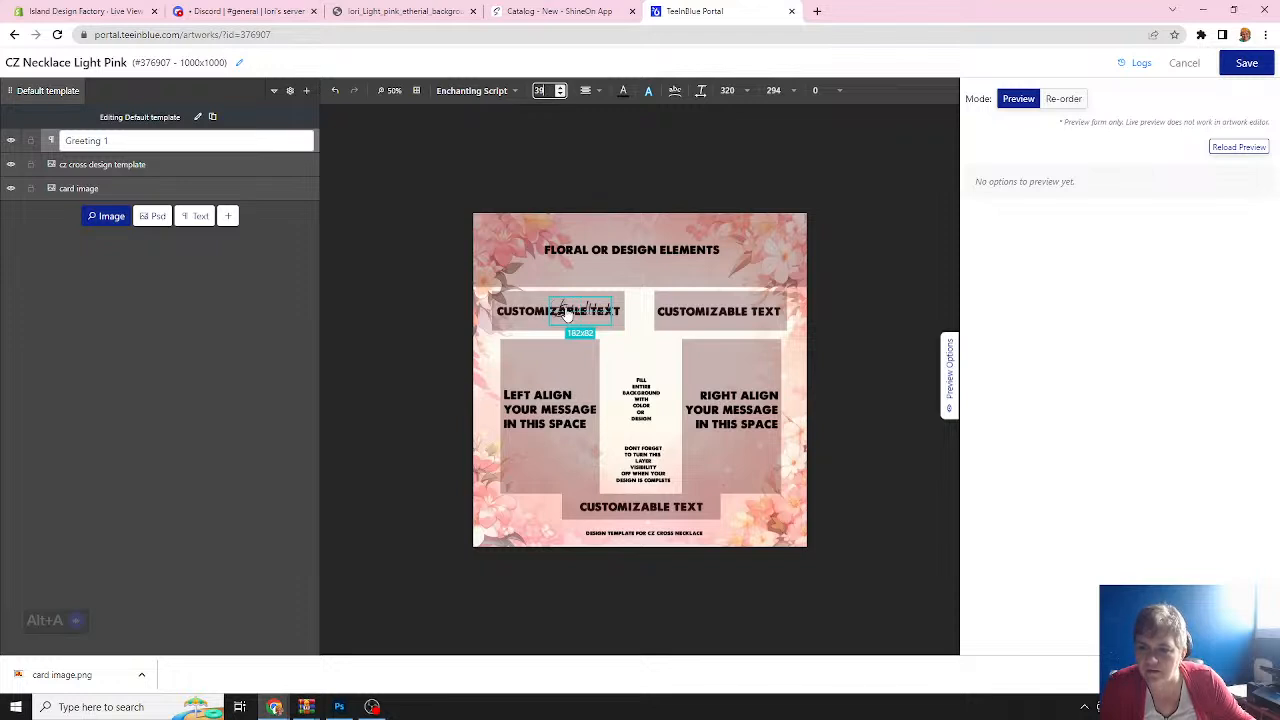
pyautogui.moveTo(566, 310); pyautogui.dragTo(539, 294)
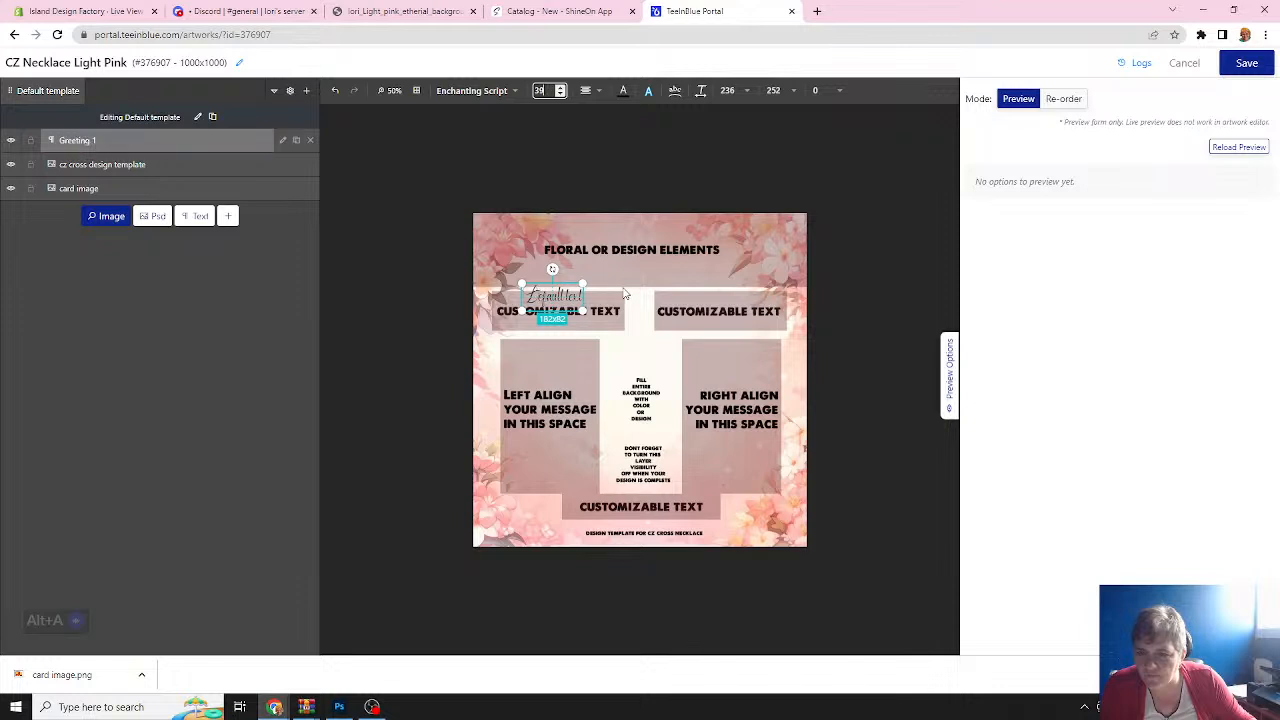
# Hide the cz cross design template layer and give the Greeting 1 text a 1 px stroke in #000000.
pyautogui.click(11, 166)
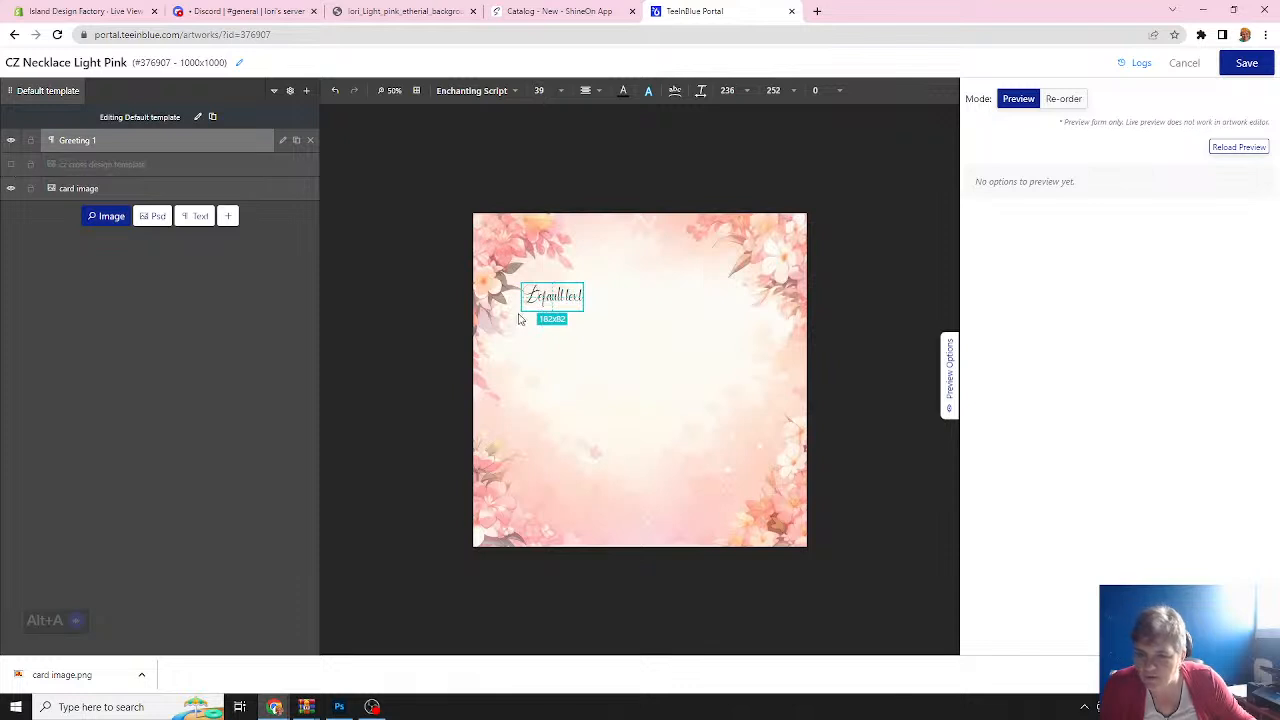
pyautogui.click(562, 307)
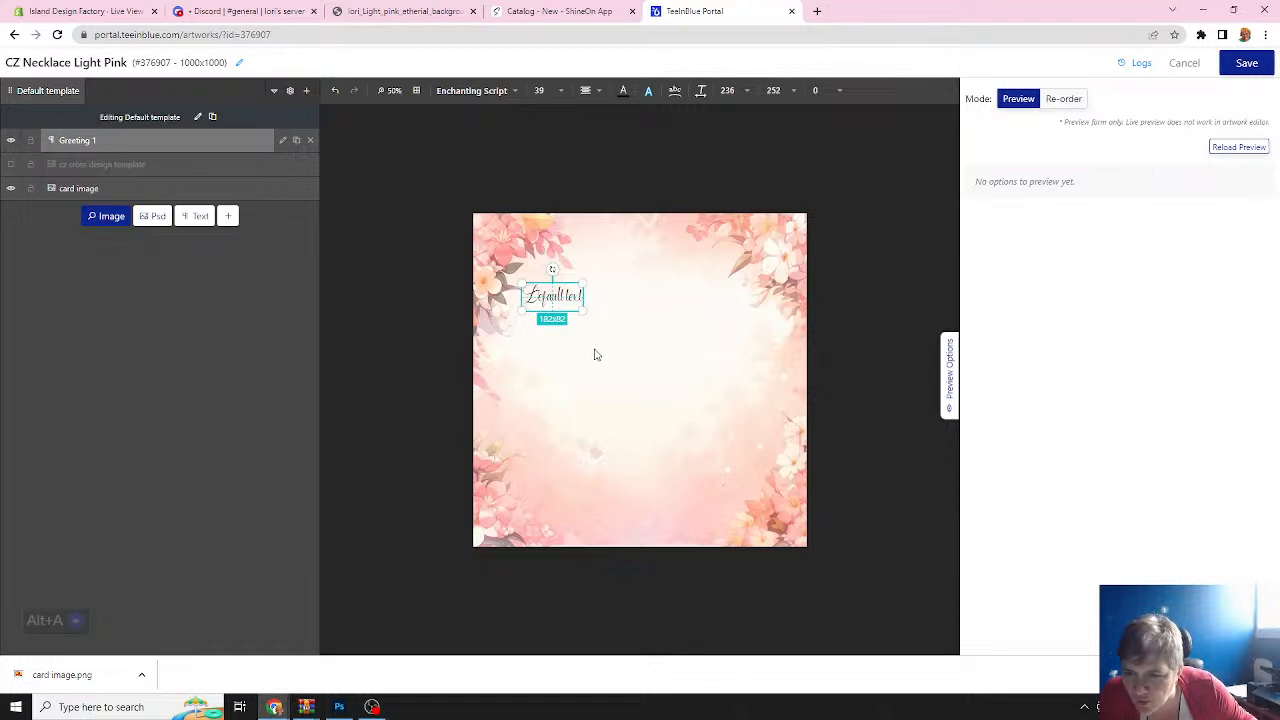
pyautogui.click(648, 92)
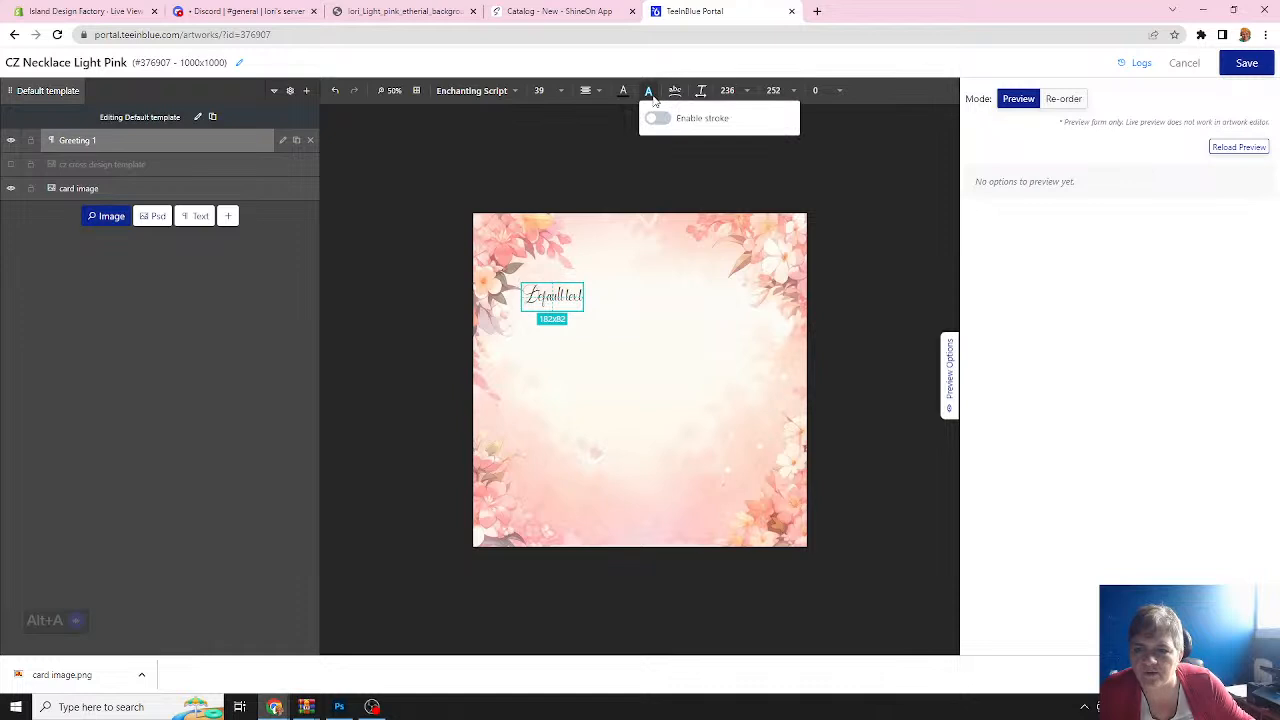
pyautogui.click(662, 120)
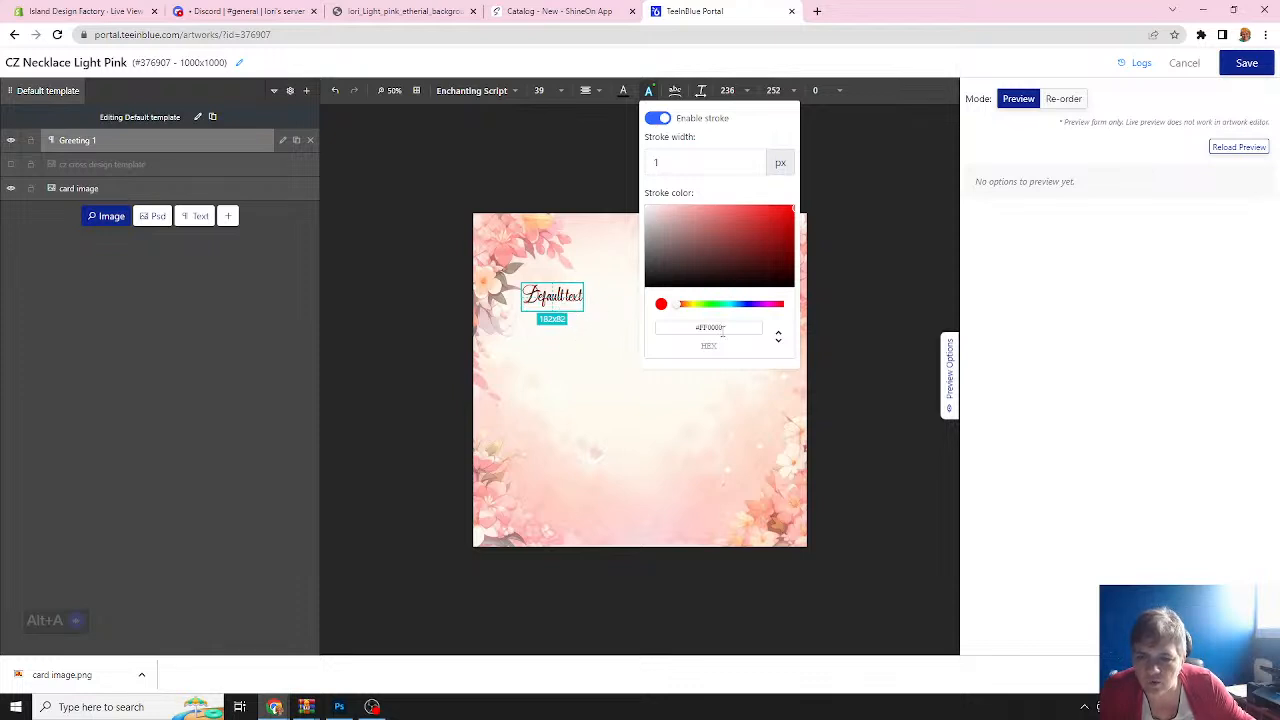
pyautogui.moveTo(728, 332); pyautogui.dragTo(655, 327)
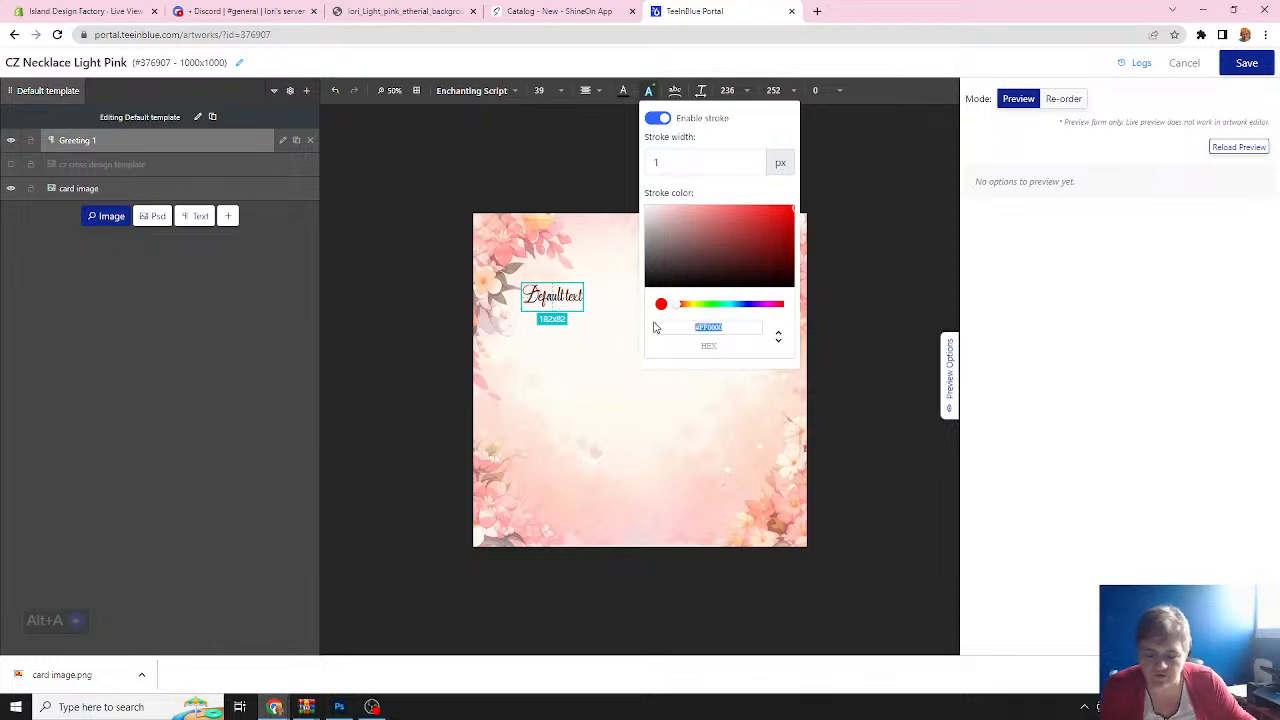
pyautogui.write('#000000')
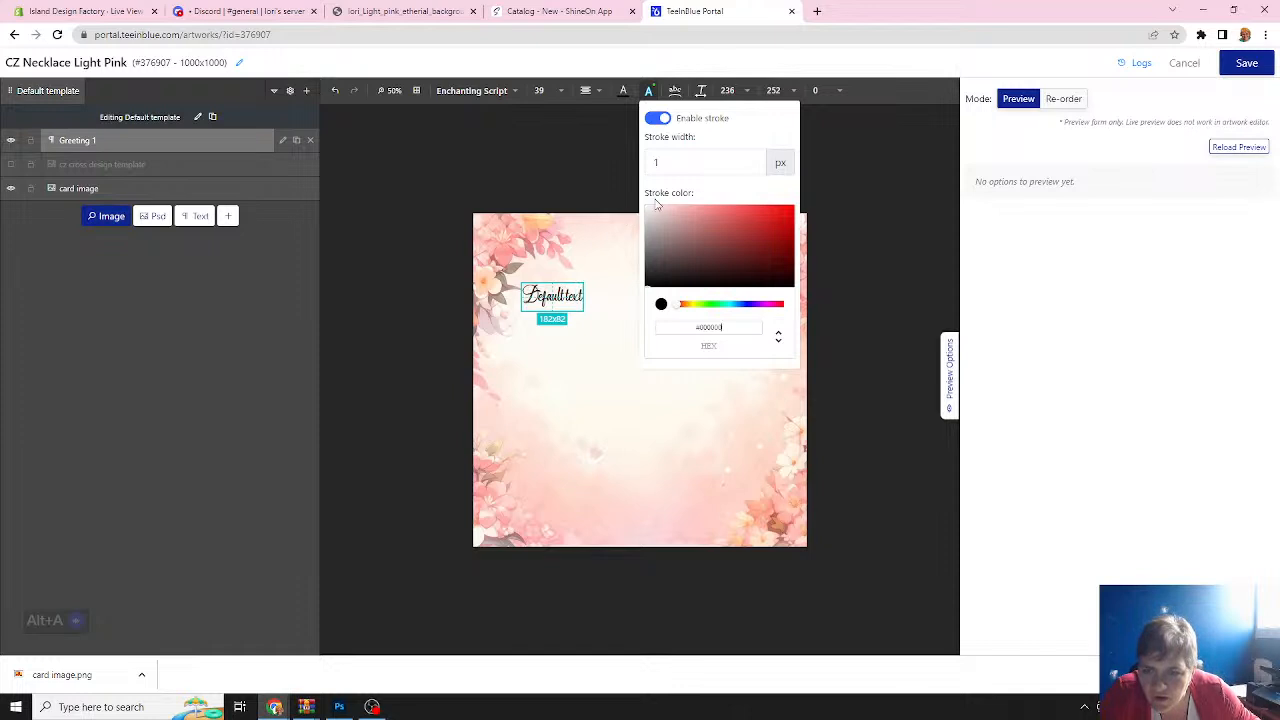
pyautogui.click(659, 162)
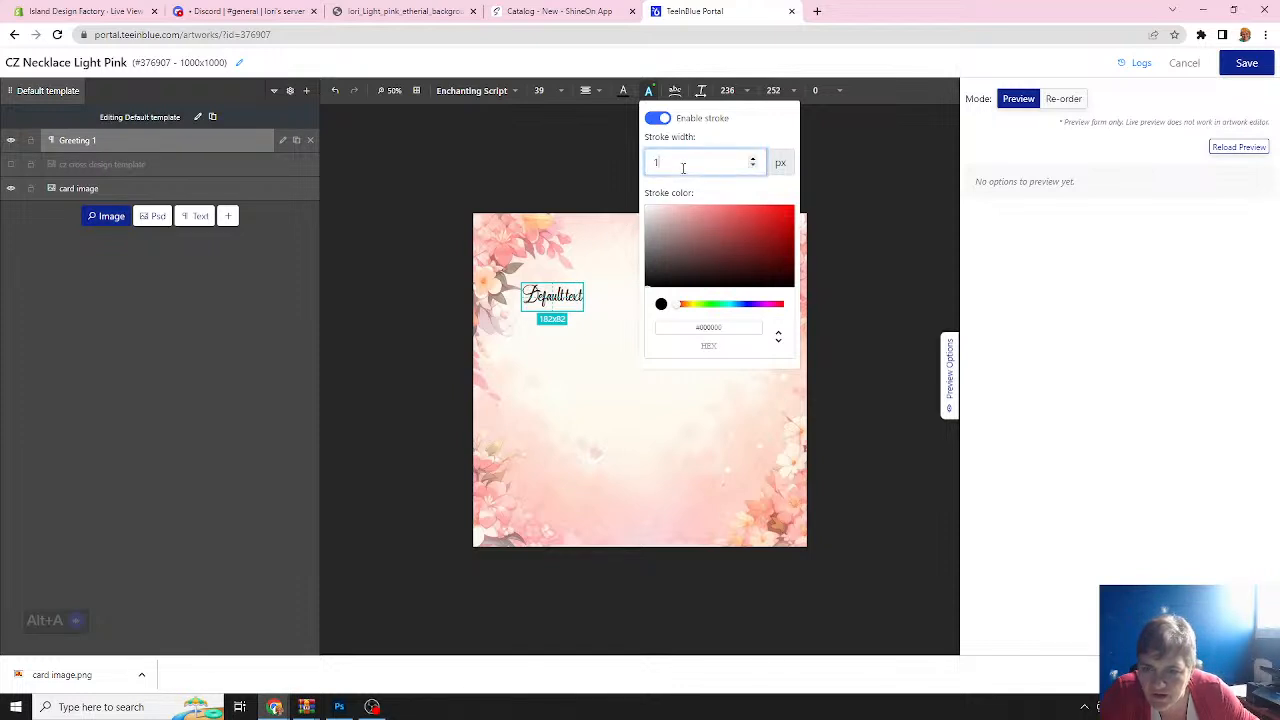
pyautogui.click(754, 162)
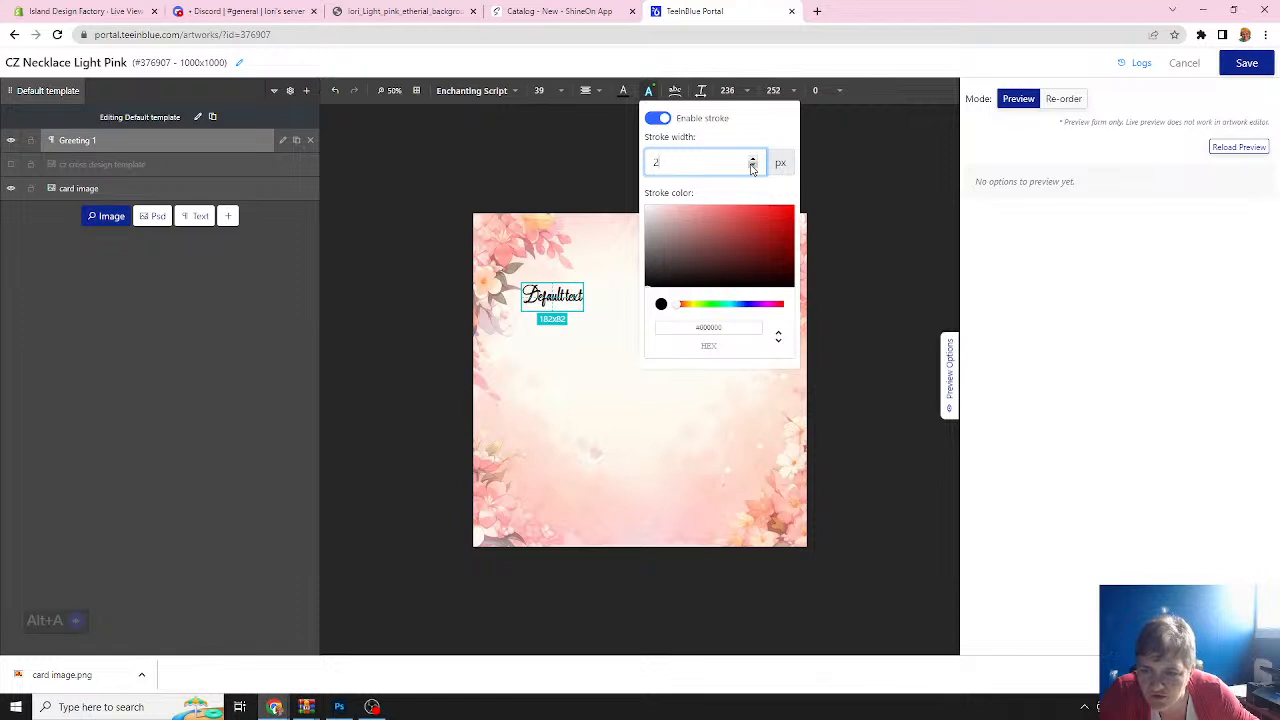
pyautogui.click(755, 168)
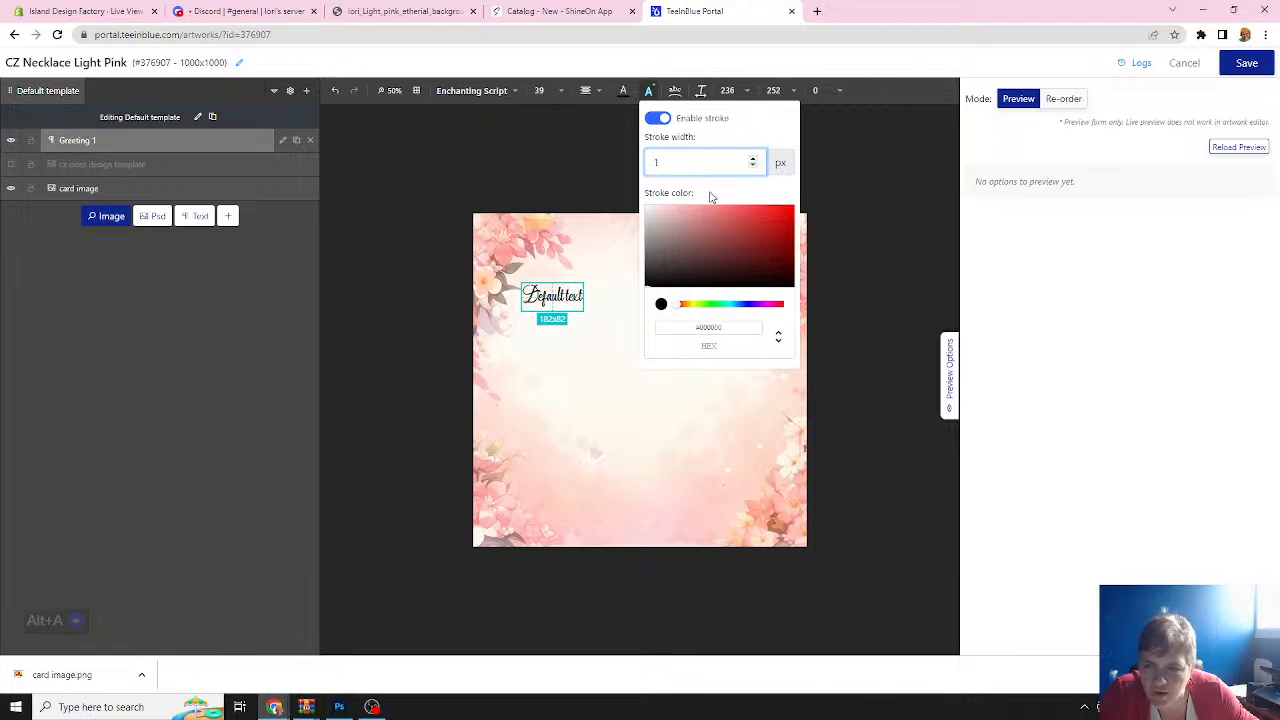
pyautogui.click(574, 183)
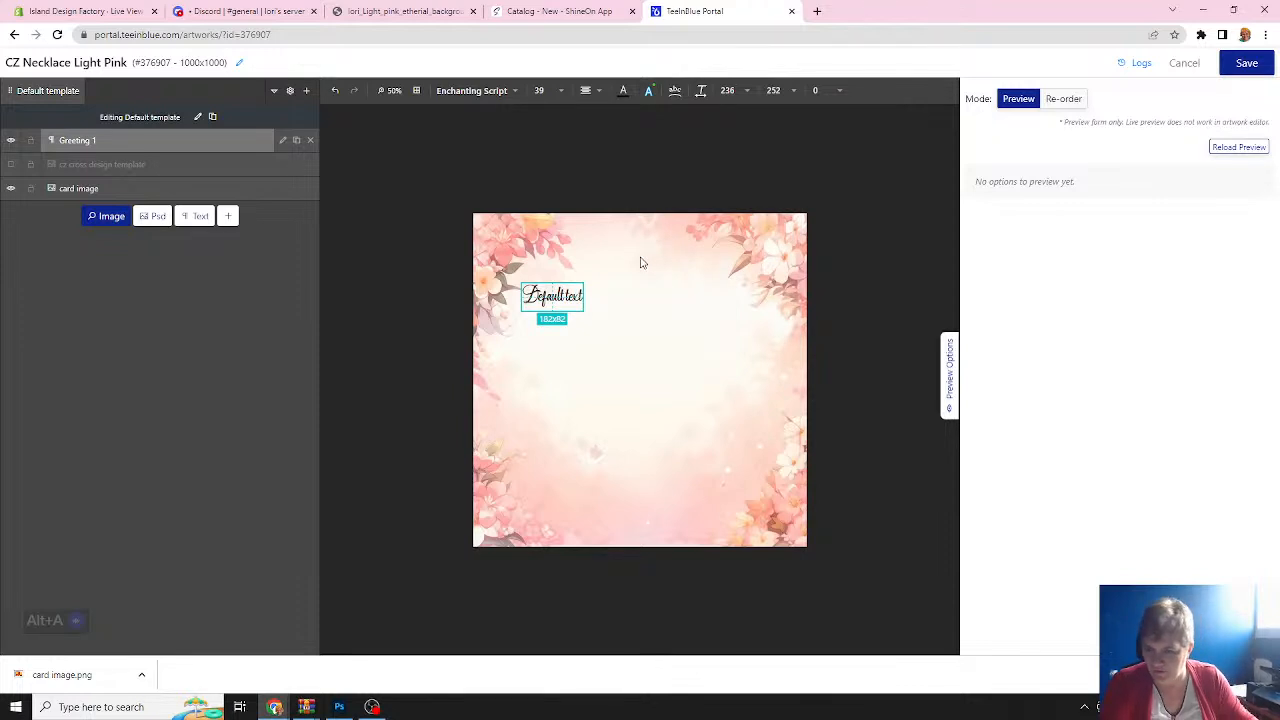
# Set the default text of the Greeting 1 layer to "To My".
pyautogui.click(284, 141)
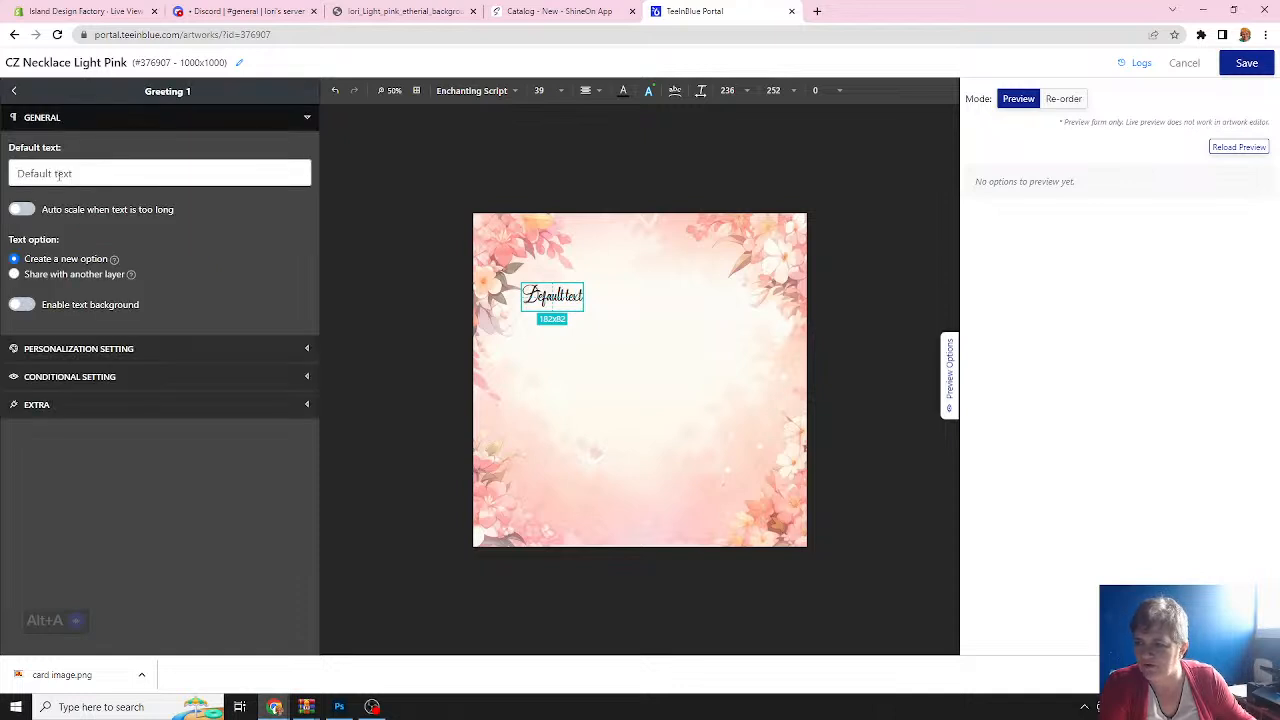
pyautogui.click(90, 173)
pyautogui.moveTo(80, 173); pyautogui.dragTo(3, 170)
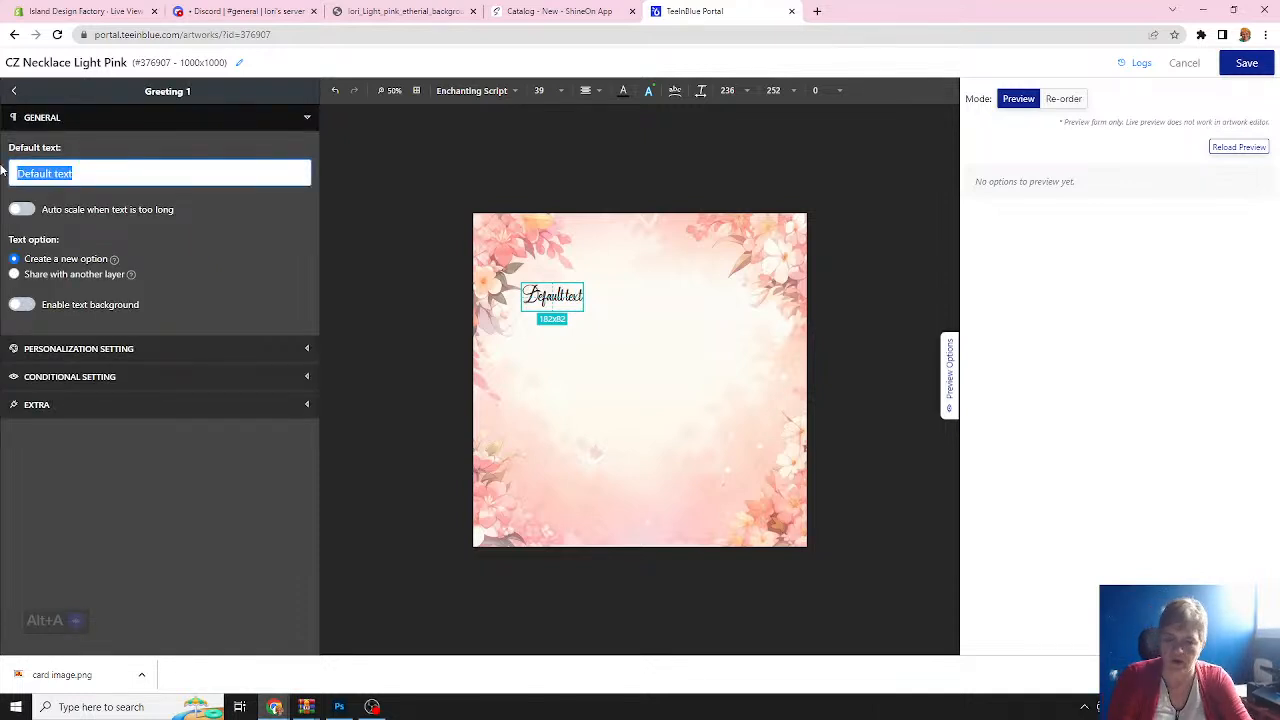
pyautogui.write('To')
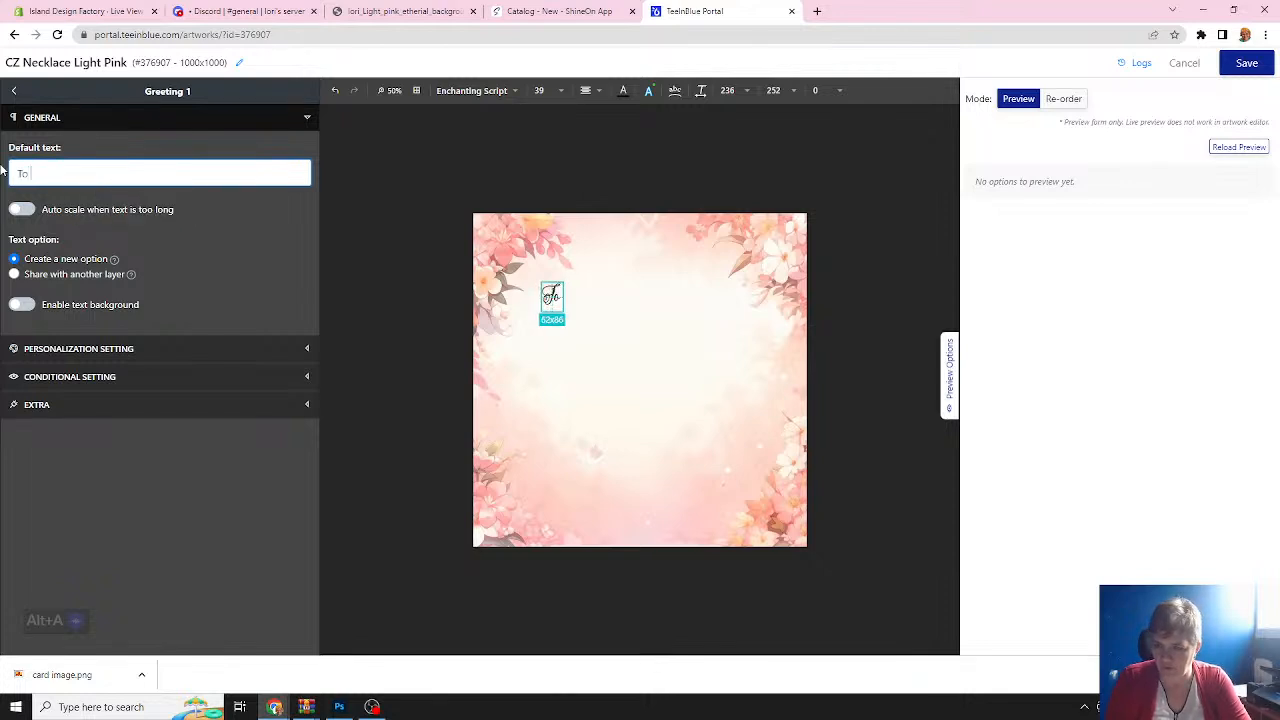
pyautogui.write(' My')
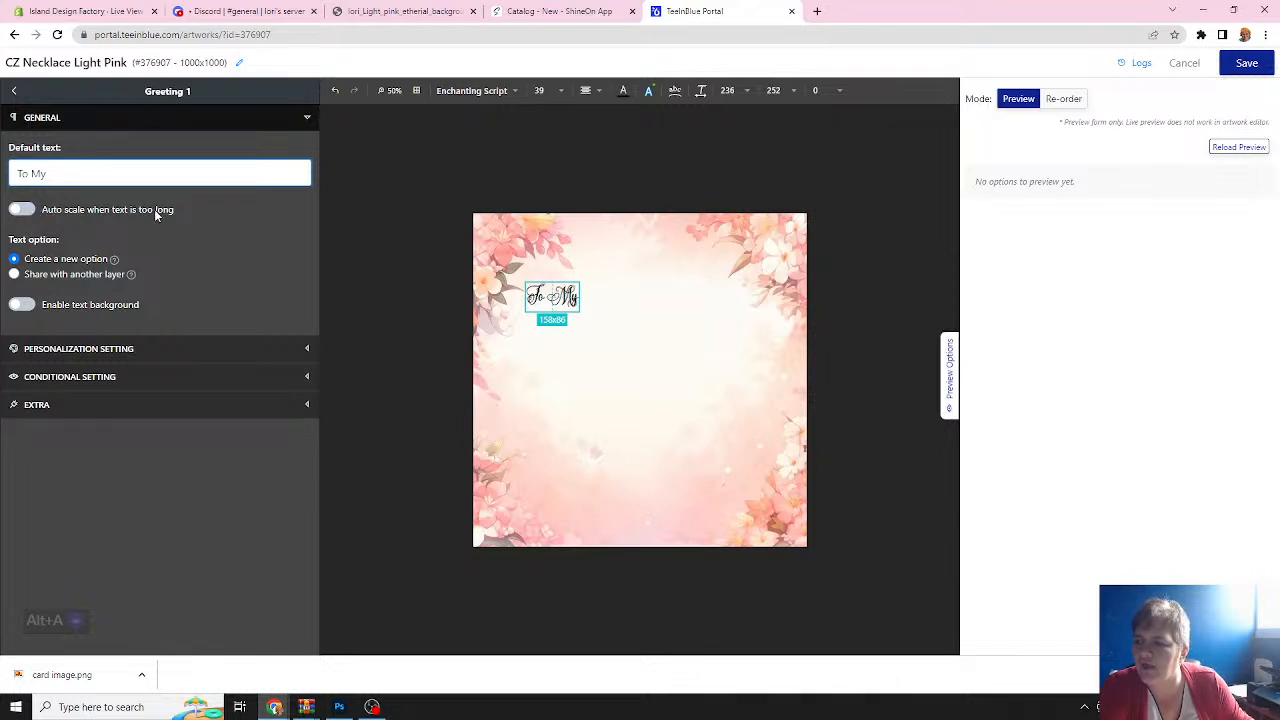
# Turn on auto scaling for too-long text in Greeting 1, with a container max width of 300 px.
pyautogui.click(24, 210)
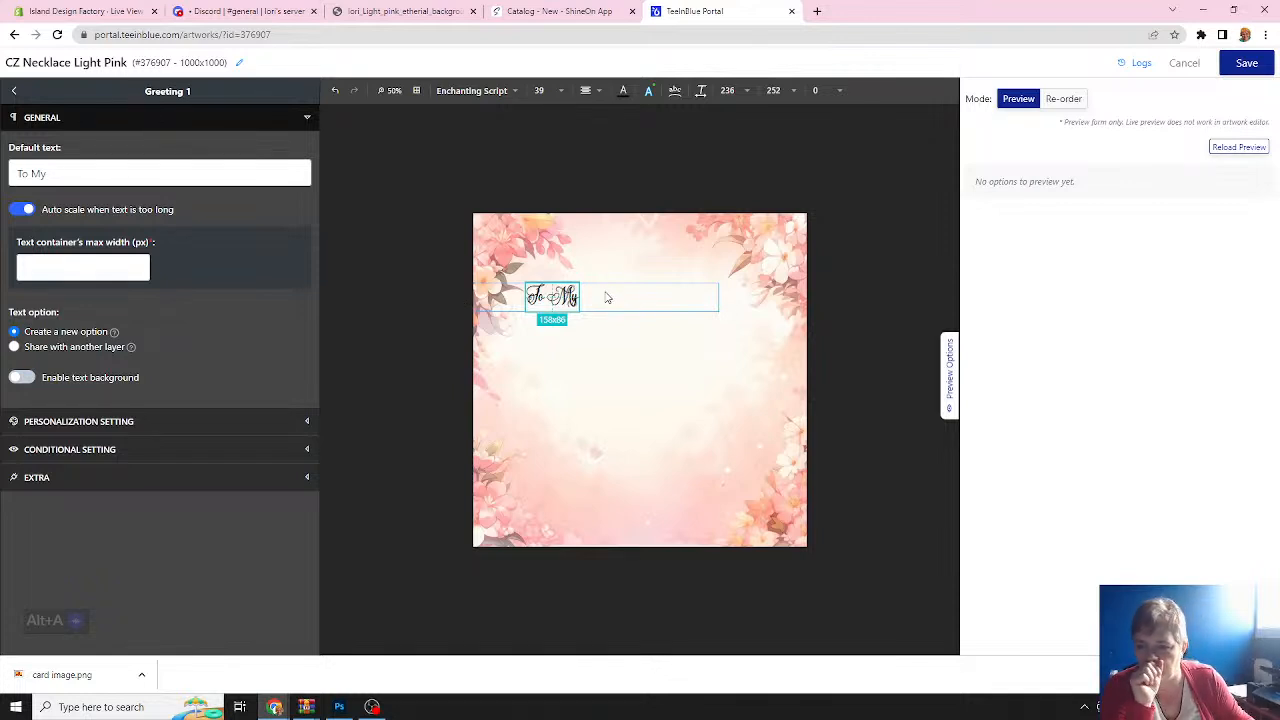
pyautogui.click(72, 268)
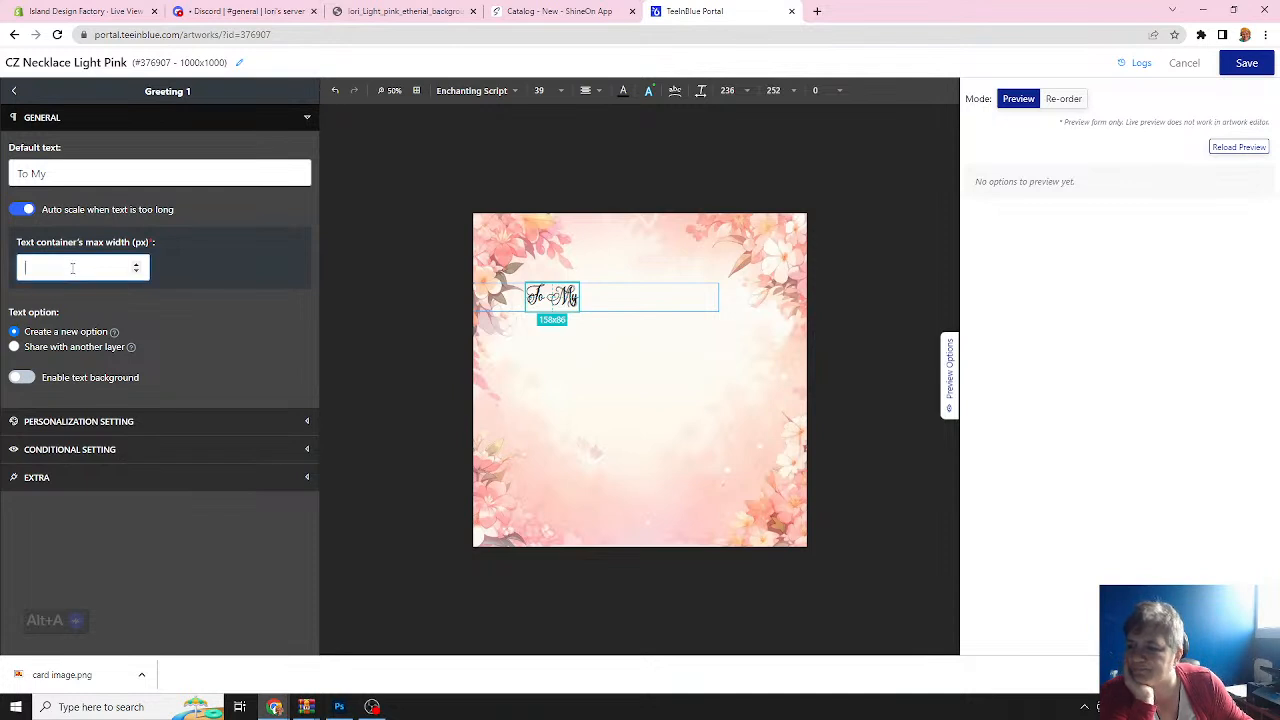
pyautogui.write('300')
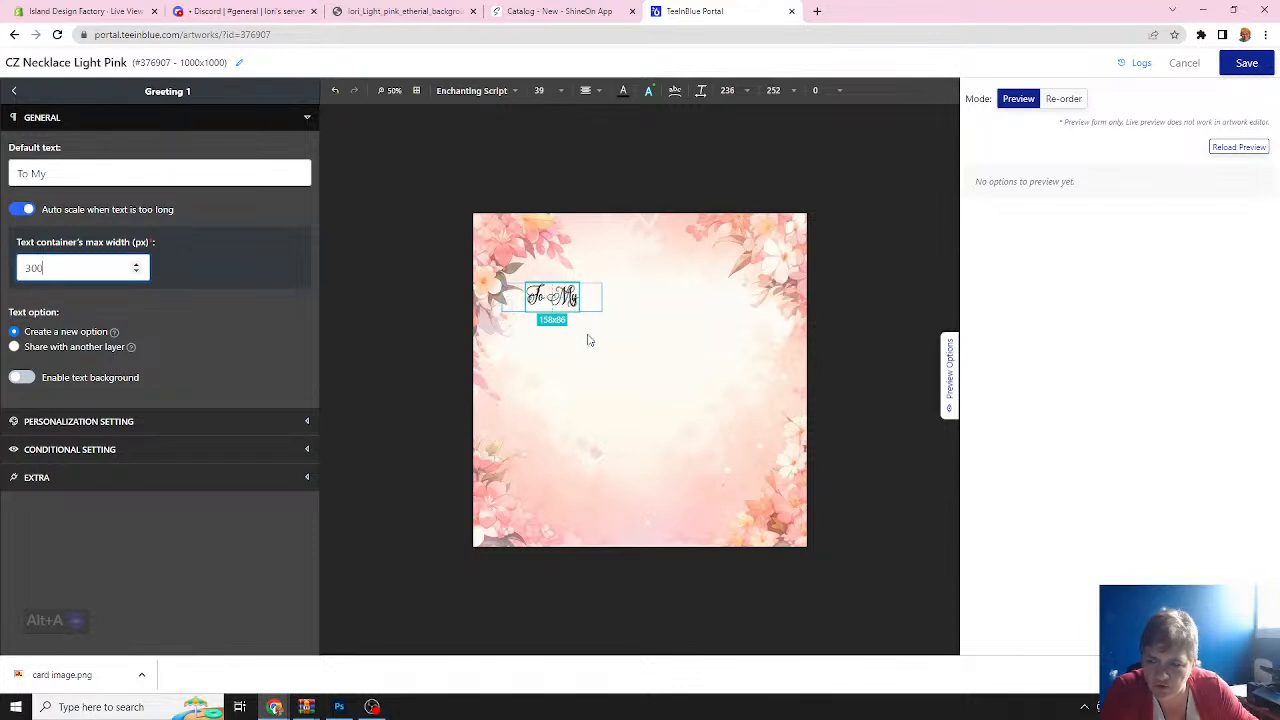
# Enable personalization for Greeting 1 and set its option title to "To My (customize if desired)".
pyautogui.click(68, 424)
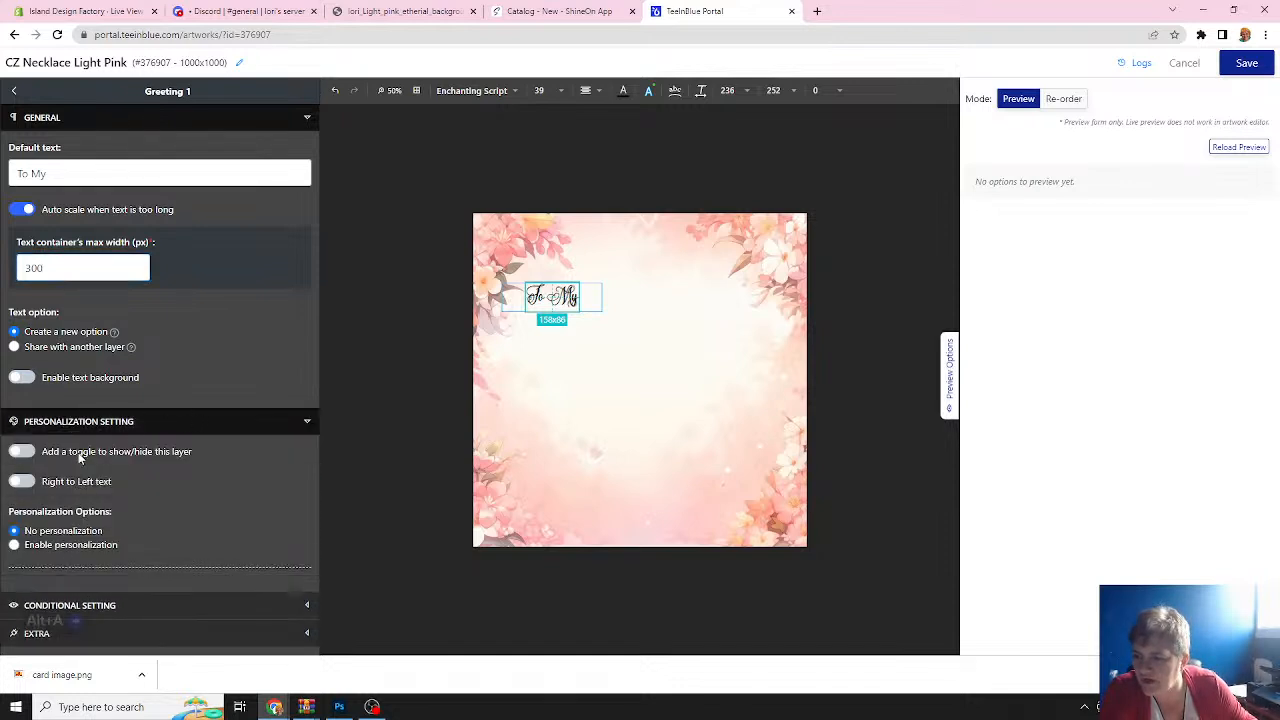
pyautogui.click(14, 544)
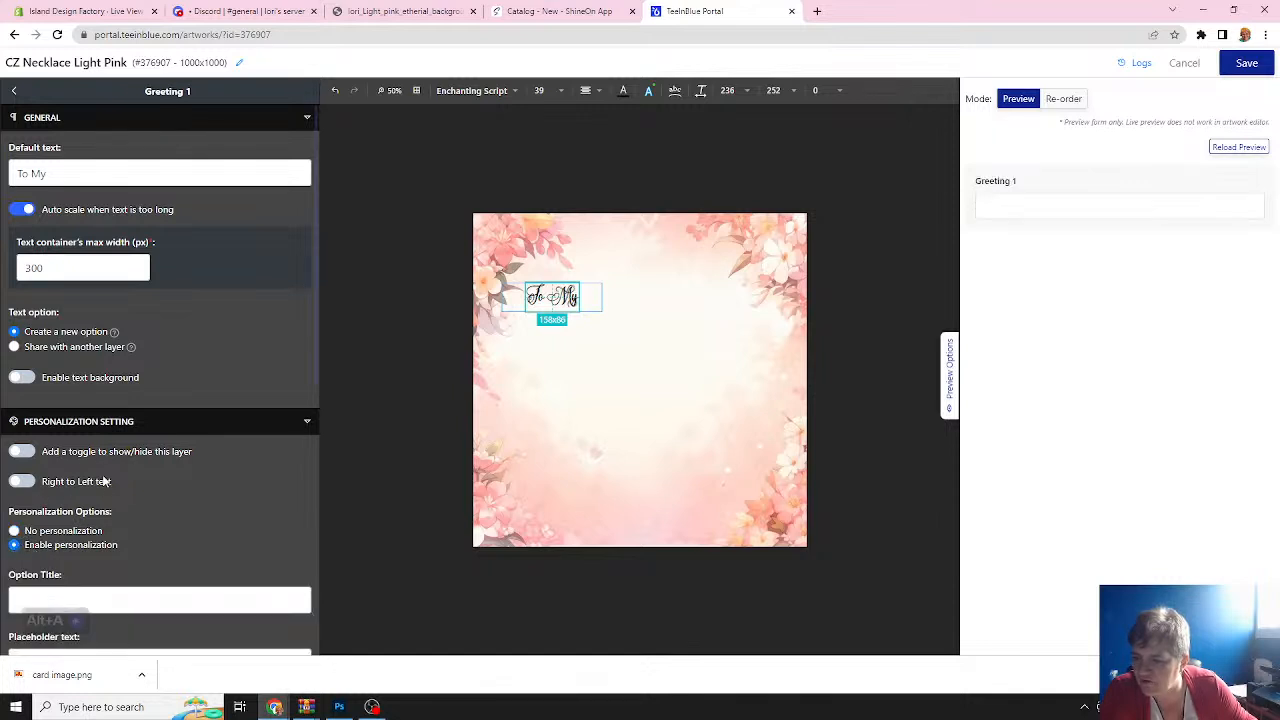
pyautogui.scroll(-3, 103, 482)
pyautogui.click(60, 400)
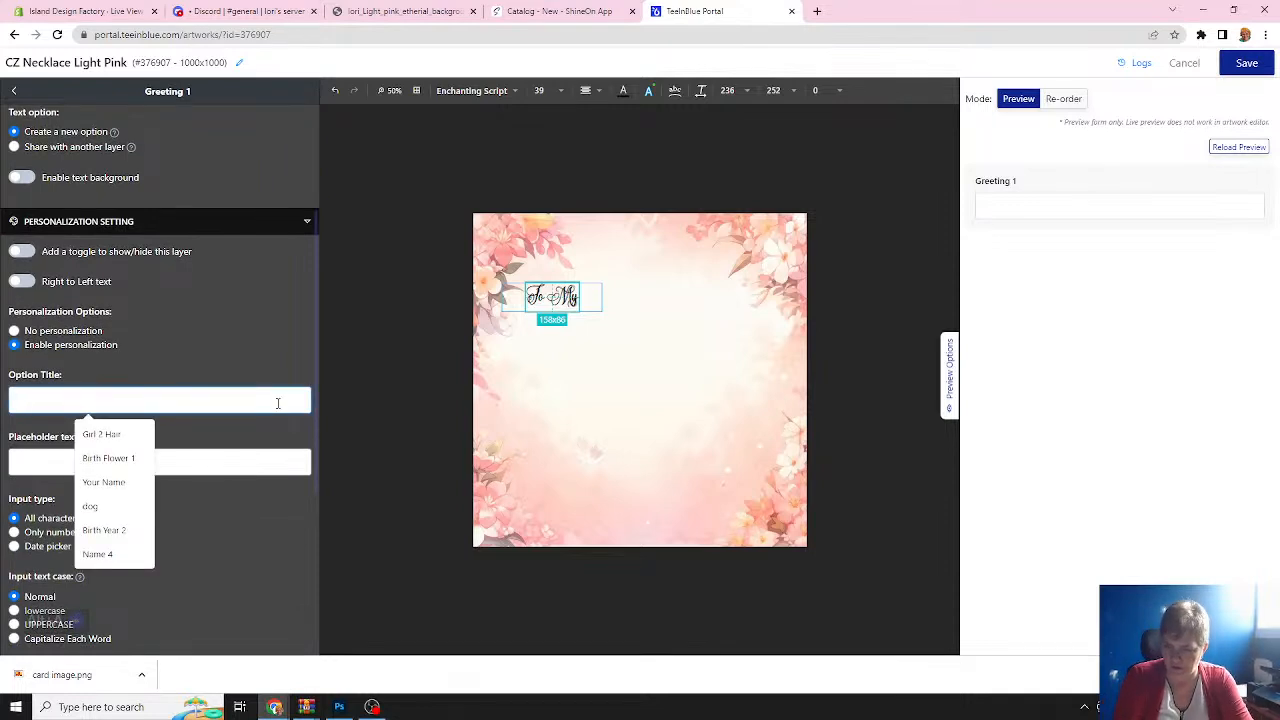
pyautogui.write('To My')
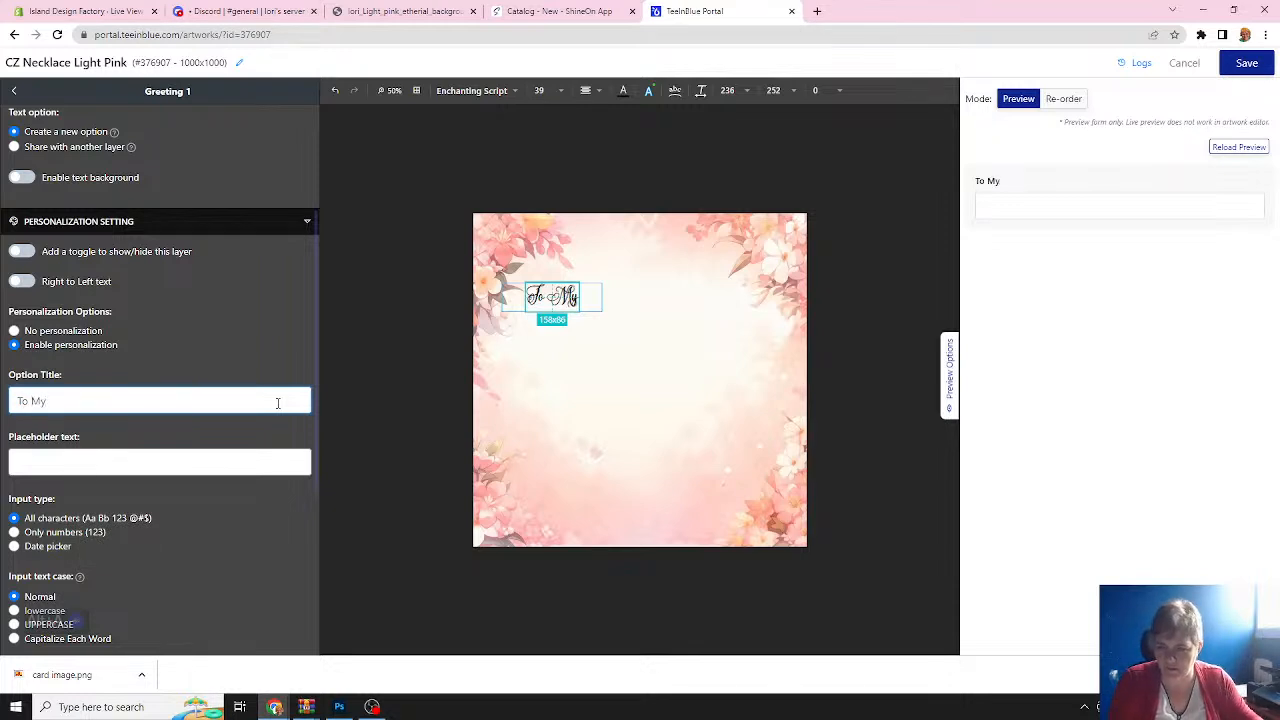
pyautogui.moveTo(52, 401); pyautogui.dragTo(2, 408)
pyautogui.click(54, 401)
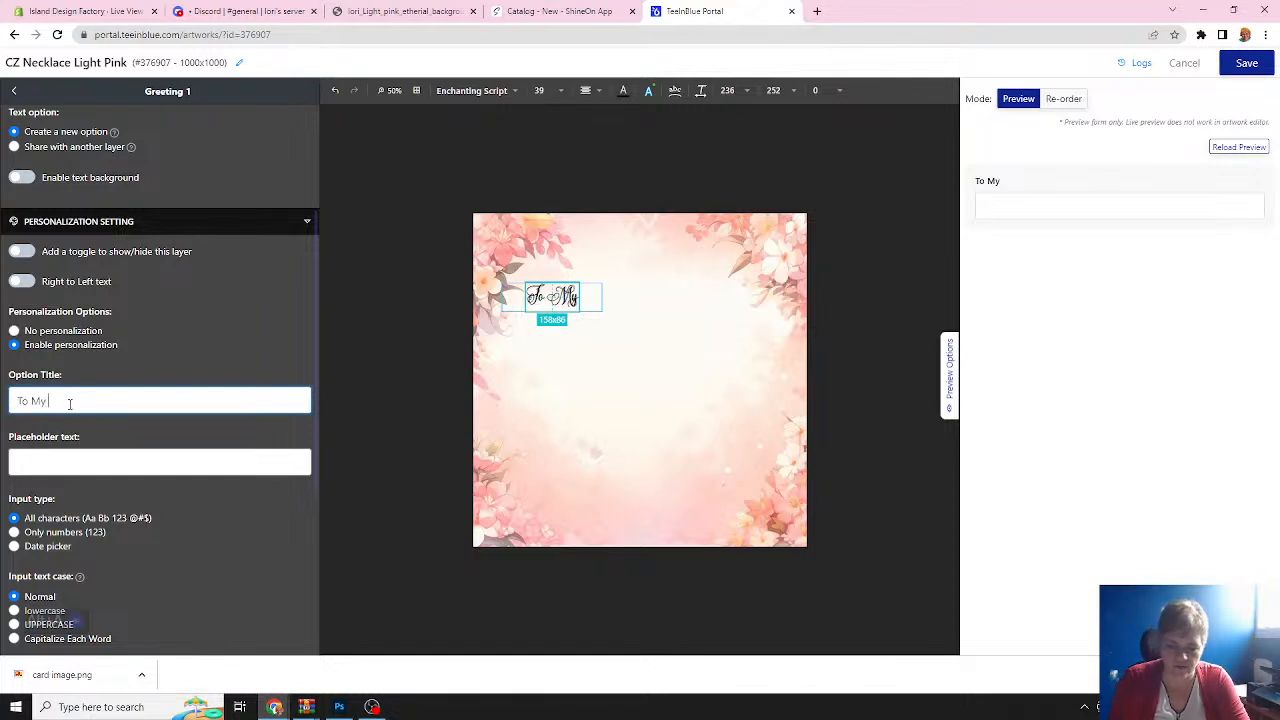
pyautogui.write('(cus')
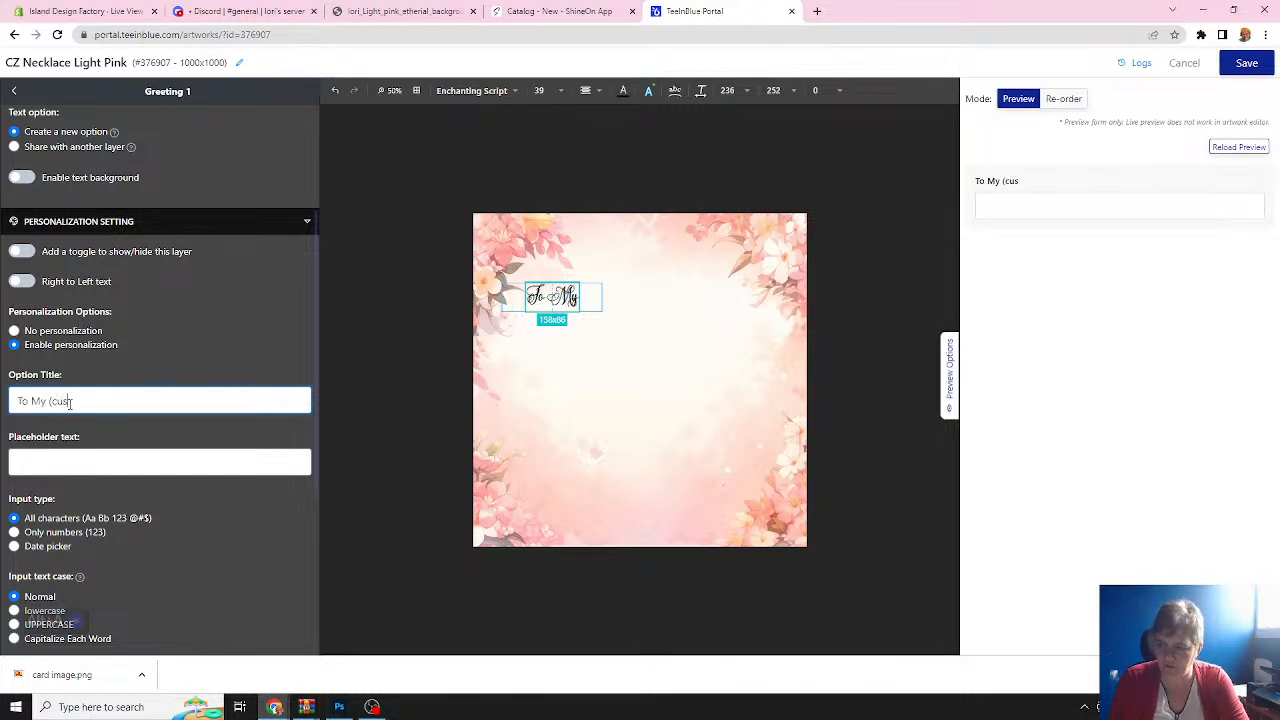
pyautogui.write('tomi')
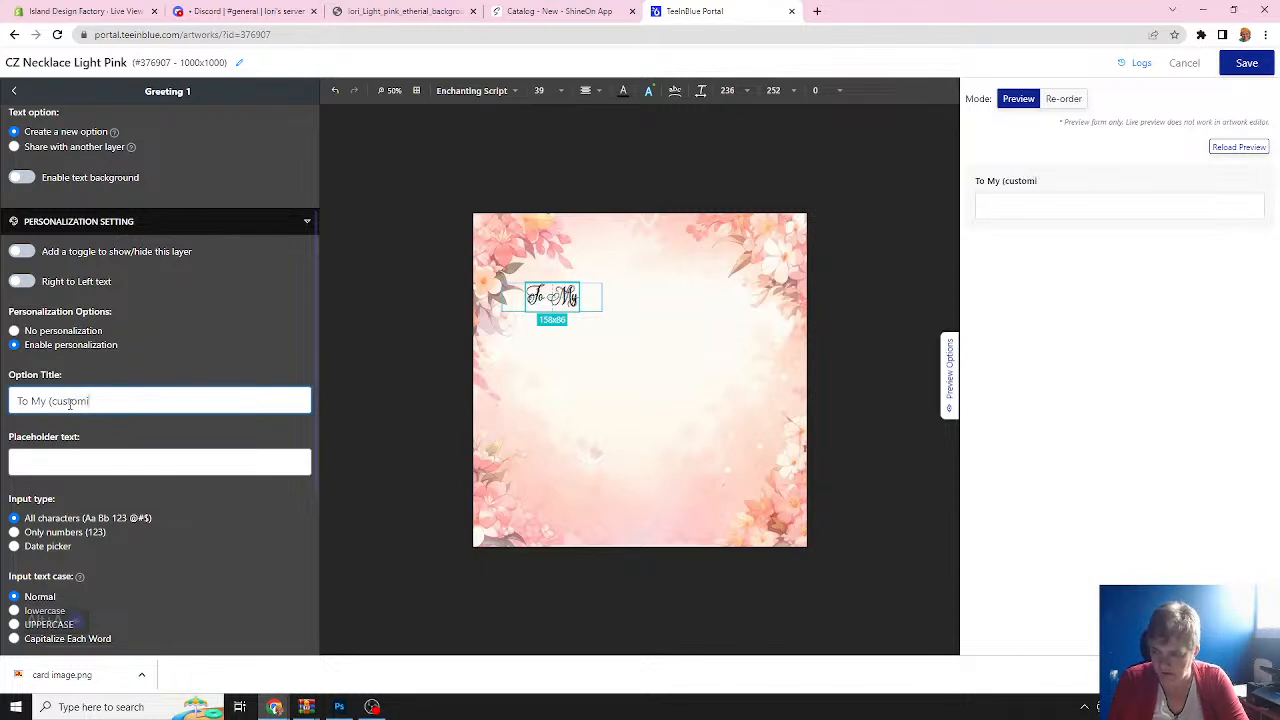
pyautogui.write('ze it desirt')
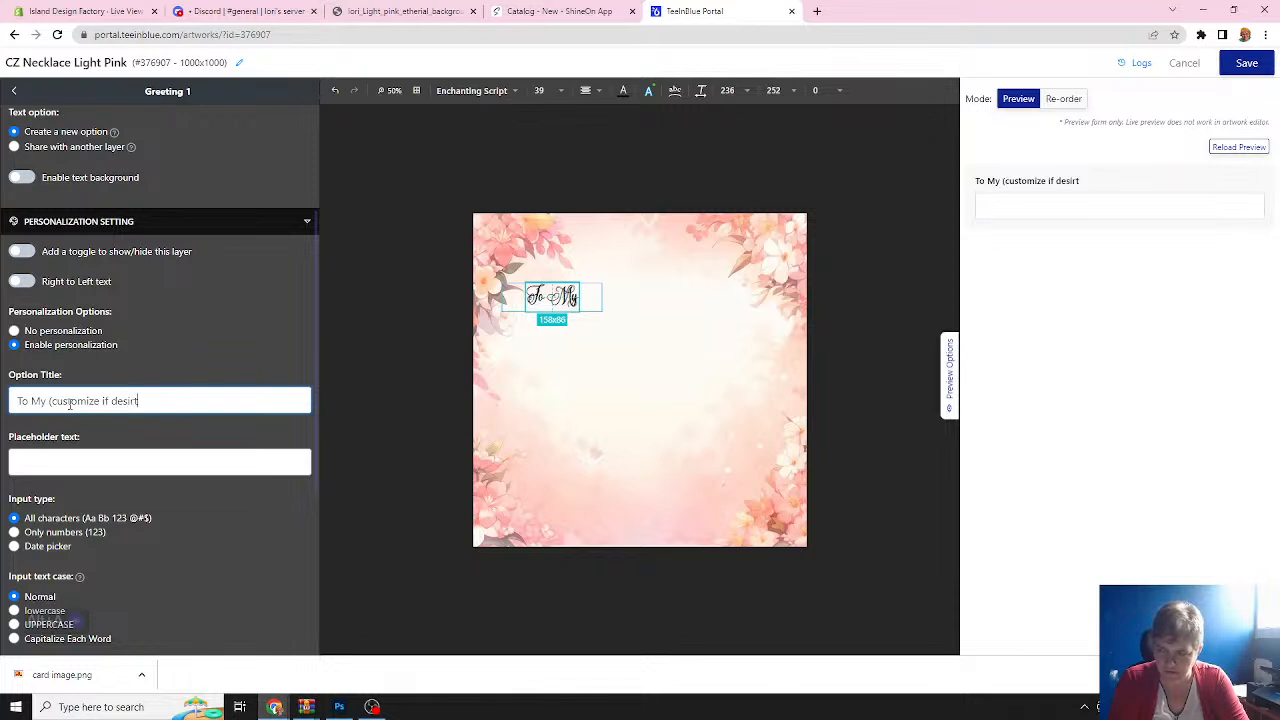
pyautogui.write('ed')
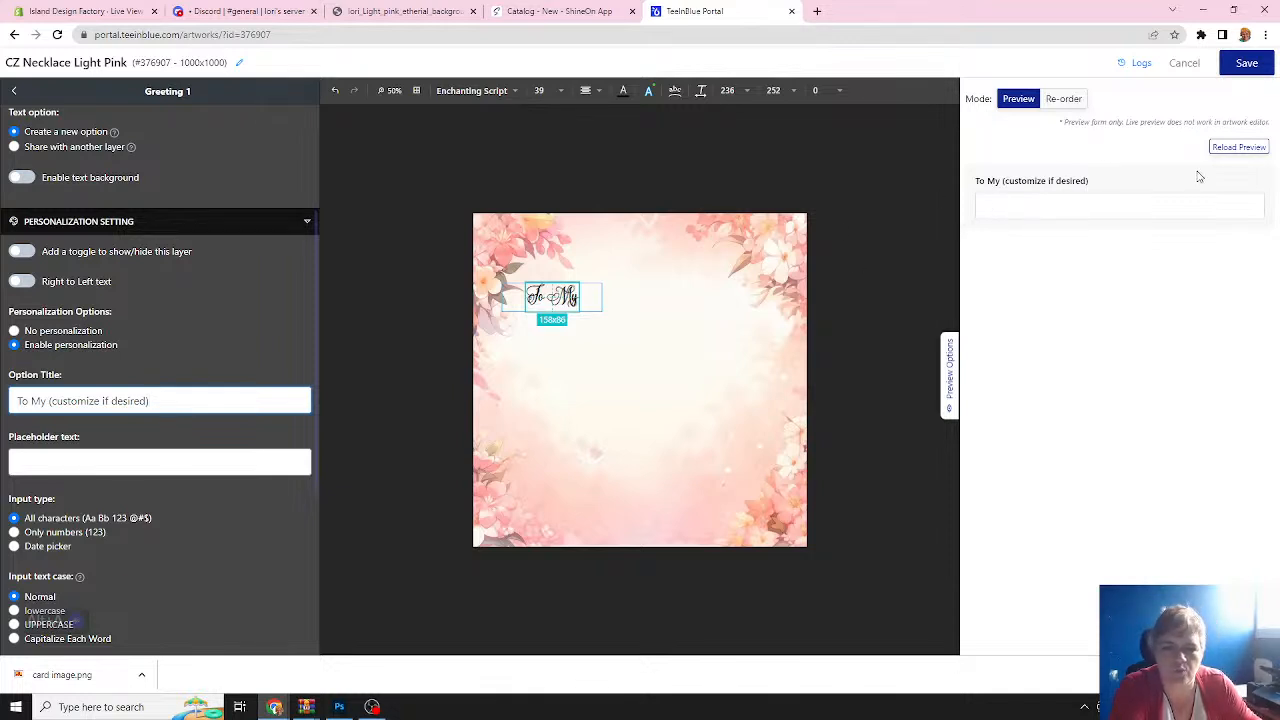
# Set Greeting 1's placeholder text to "To My" and its text character limit to 15.
pyautogui.click(150, 461)
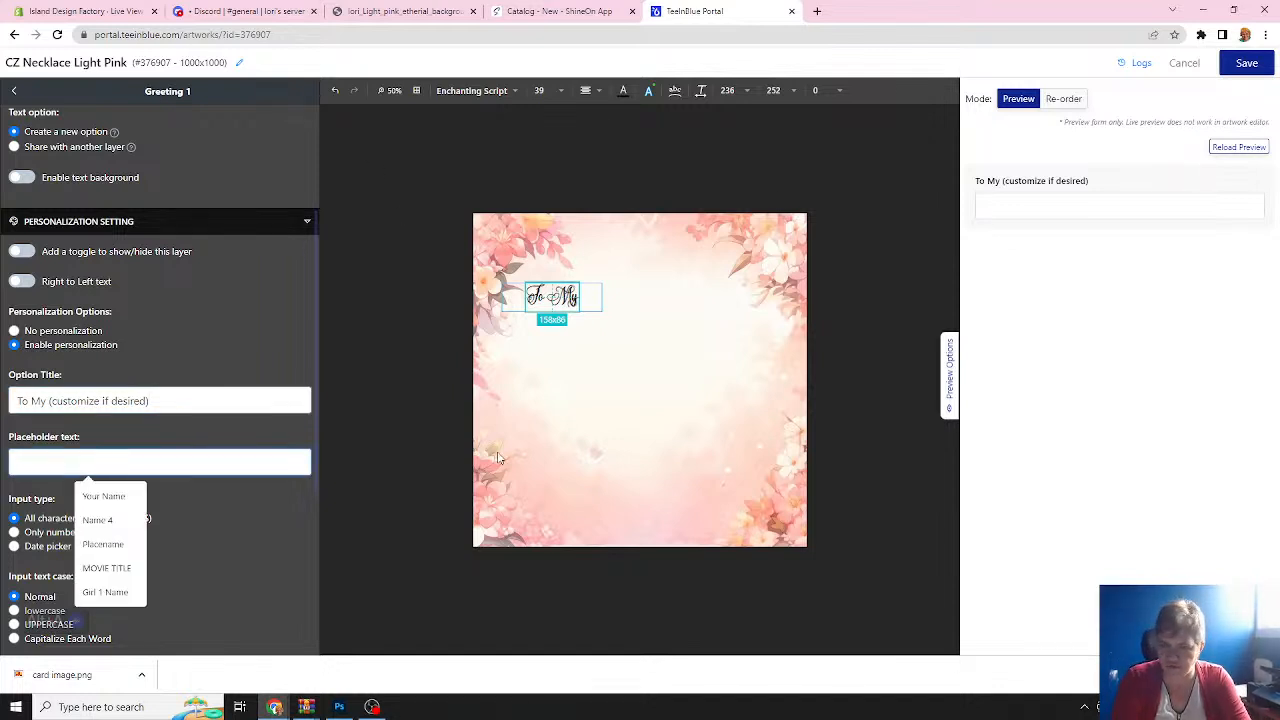
pyautogui.write('To My')
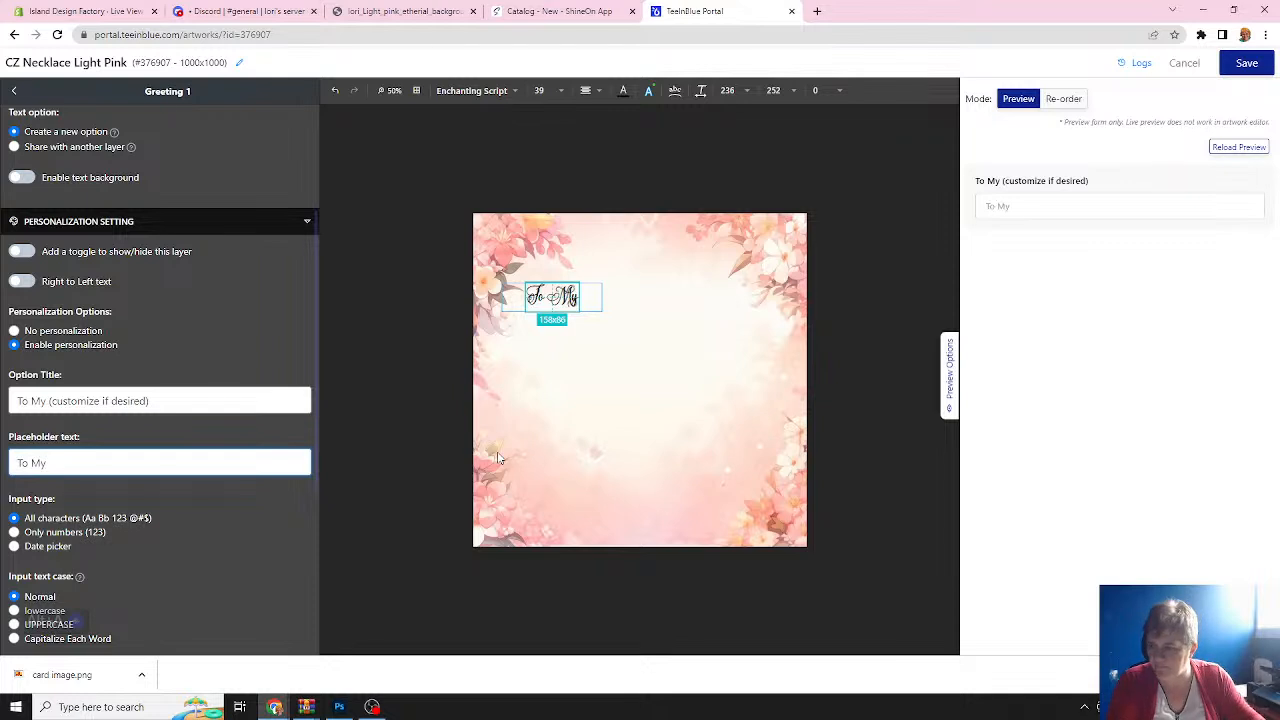
pyautogui.scroll(-1, 57, 521)
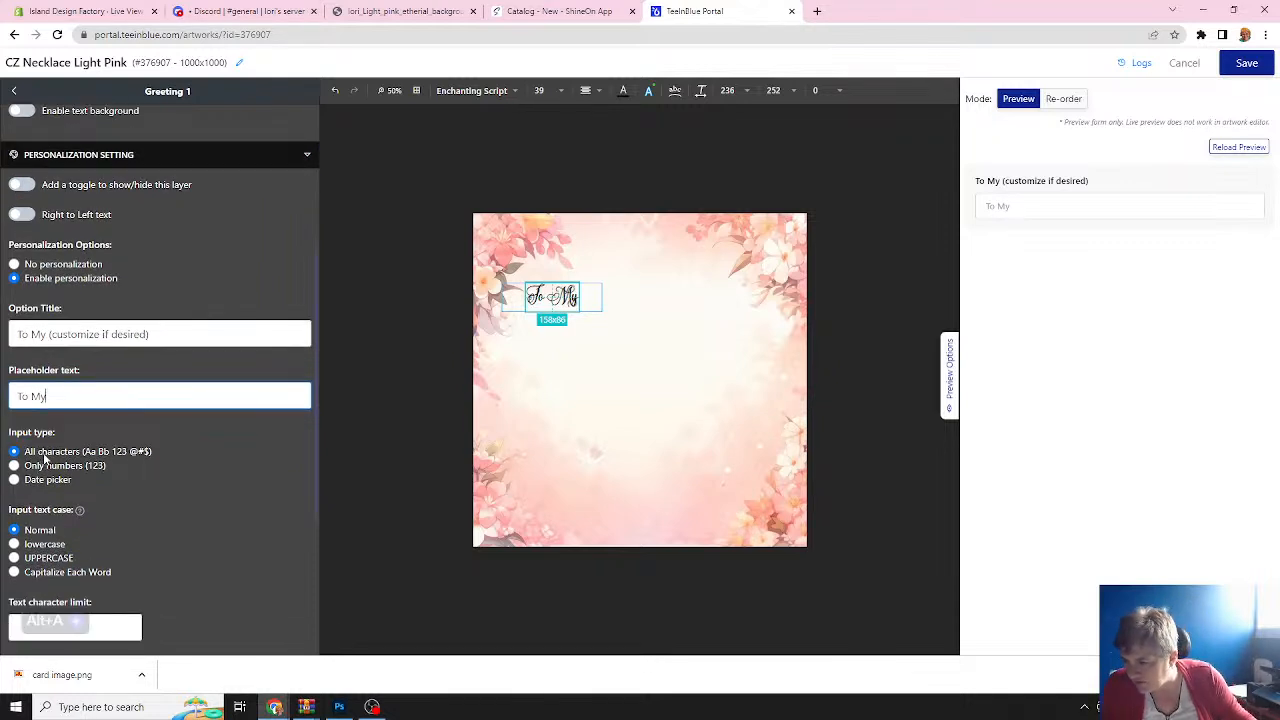
pyautogui.scroll(-2, 35, 535)
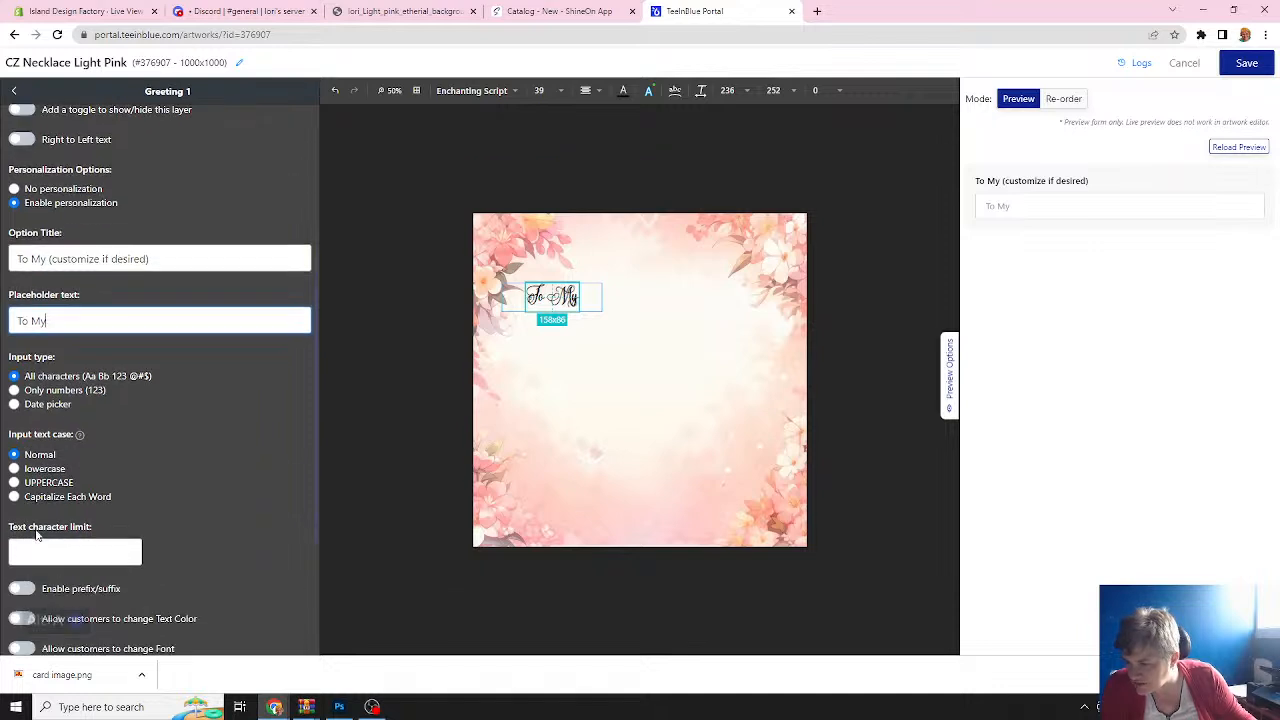
pyautogui.click(30, 493)
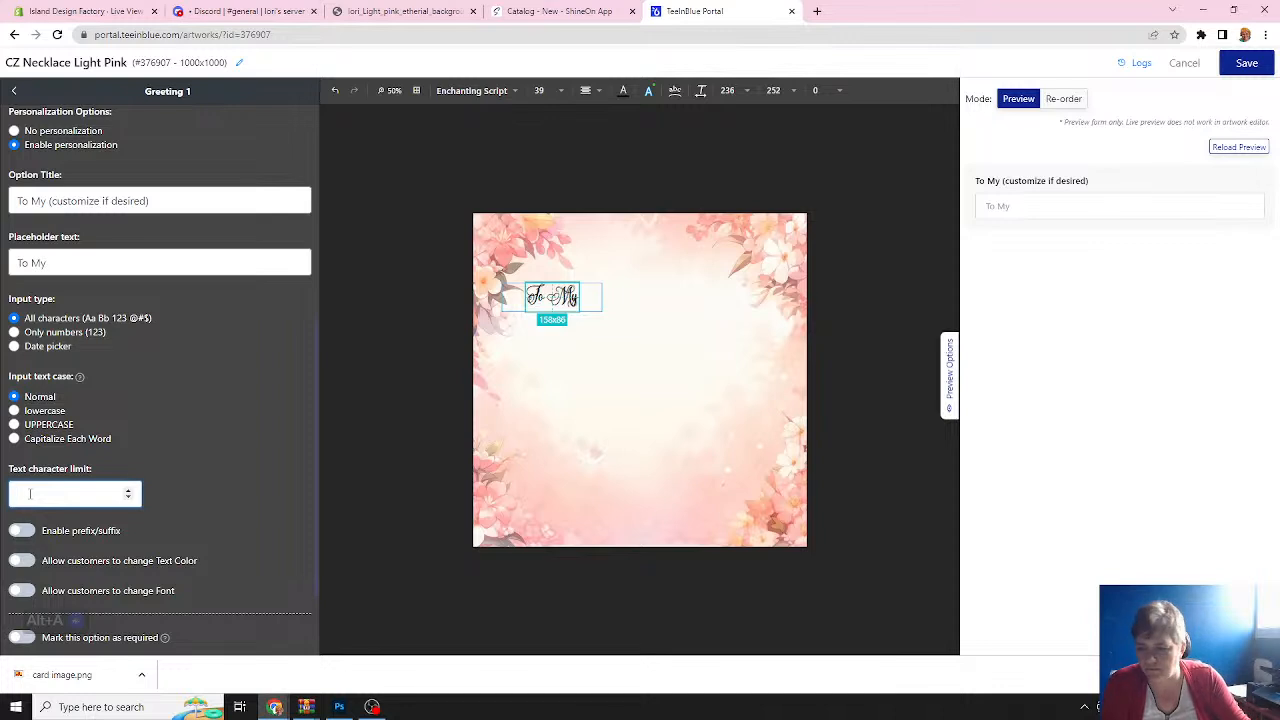
pyautogui.write('15')
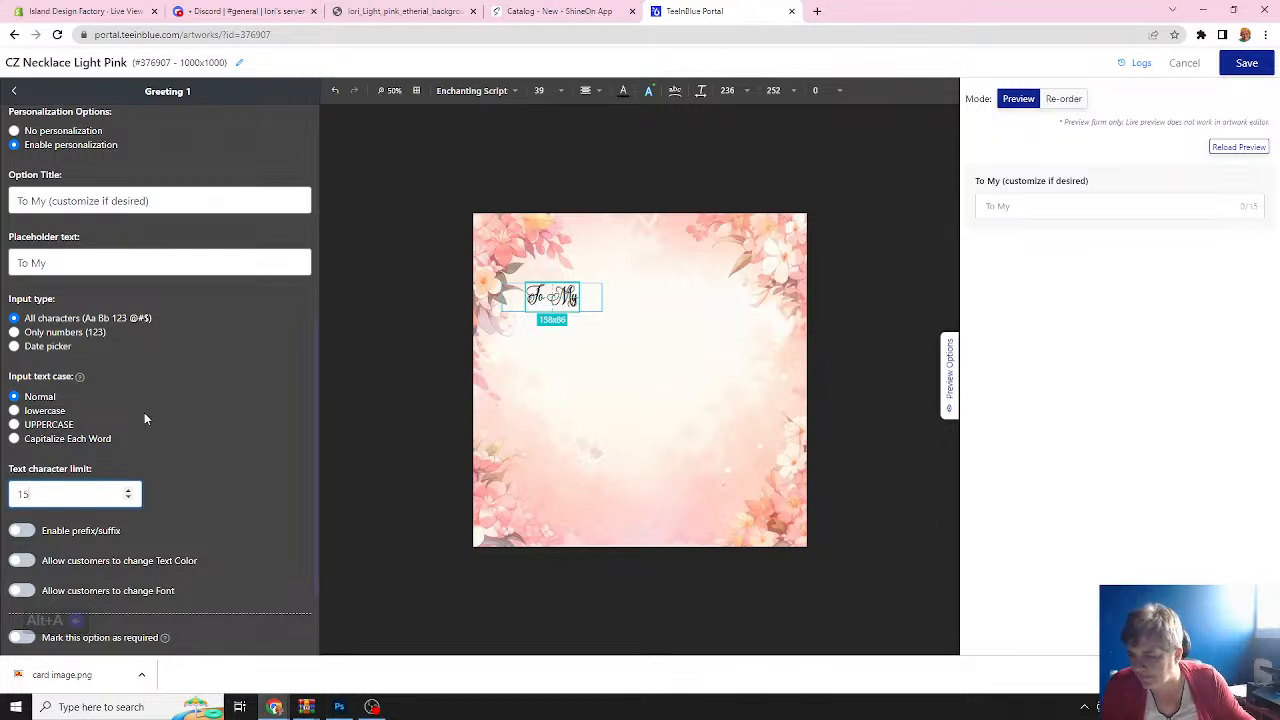
# Switch the Greeting 1 option for showing customization data on cart/checkout.
pyautogui.scroll(-1, 145, 418)
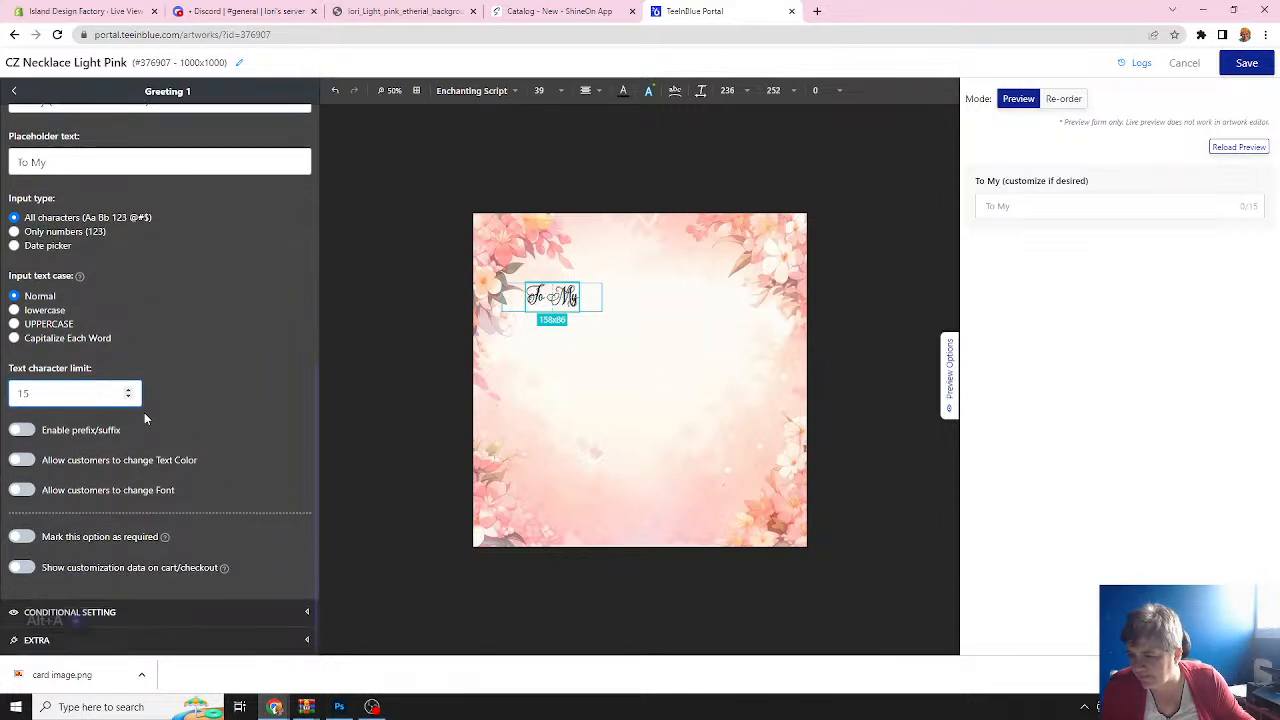
pyautogui.click(22, 568)
pyautogui.scroll(1, 65, 420)
pyautogui.scroll(4, 67, 426)
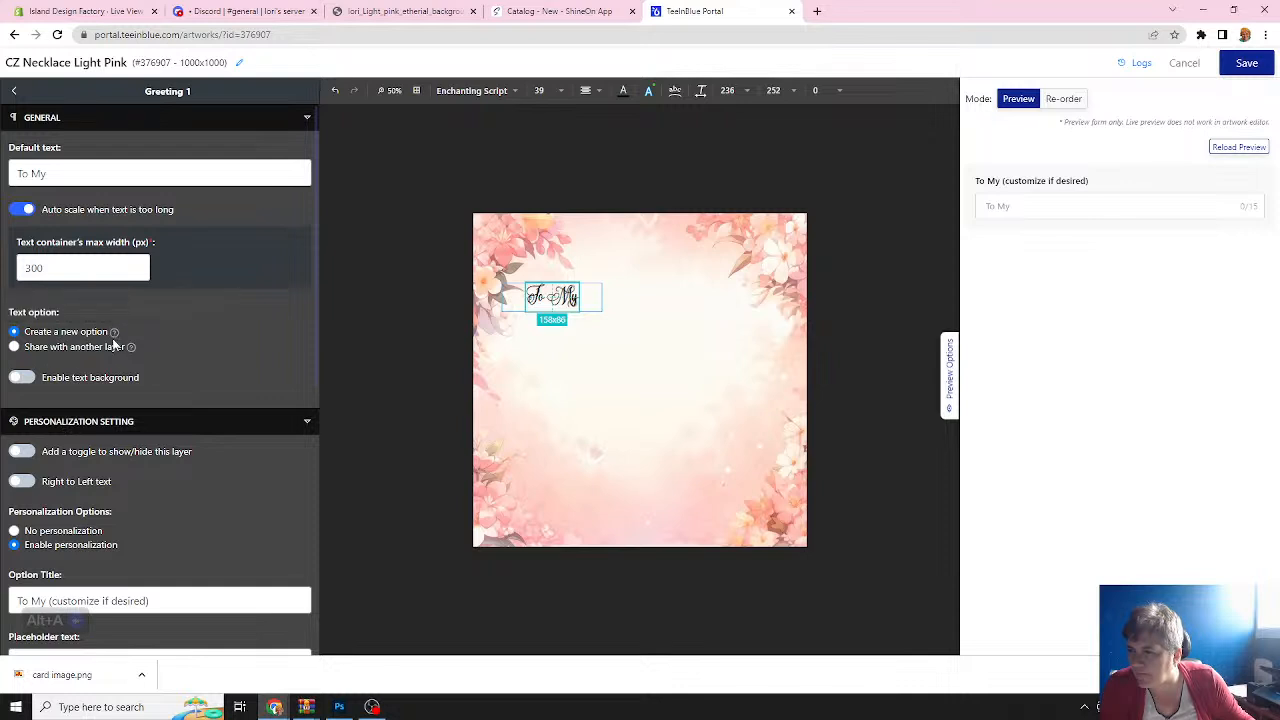
# Add a toggle to show or hide the Greeting 1 layer and try it off and on in the preview form.
pyautogui.scroll(-2, 110, 345)
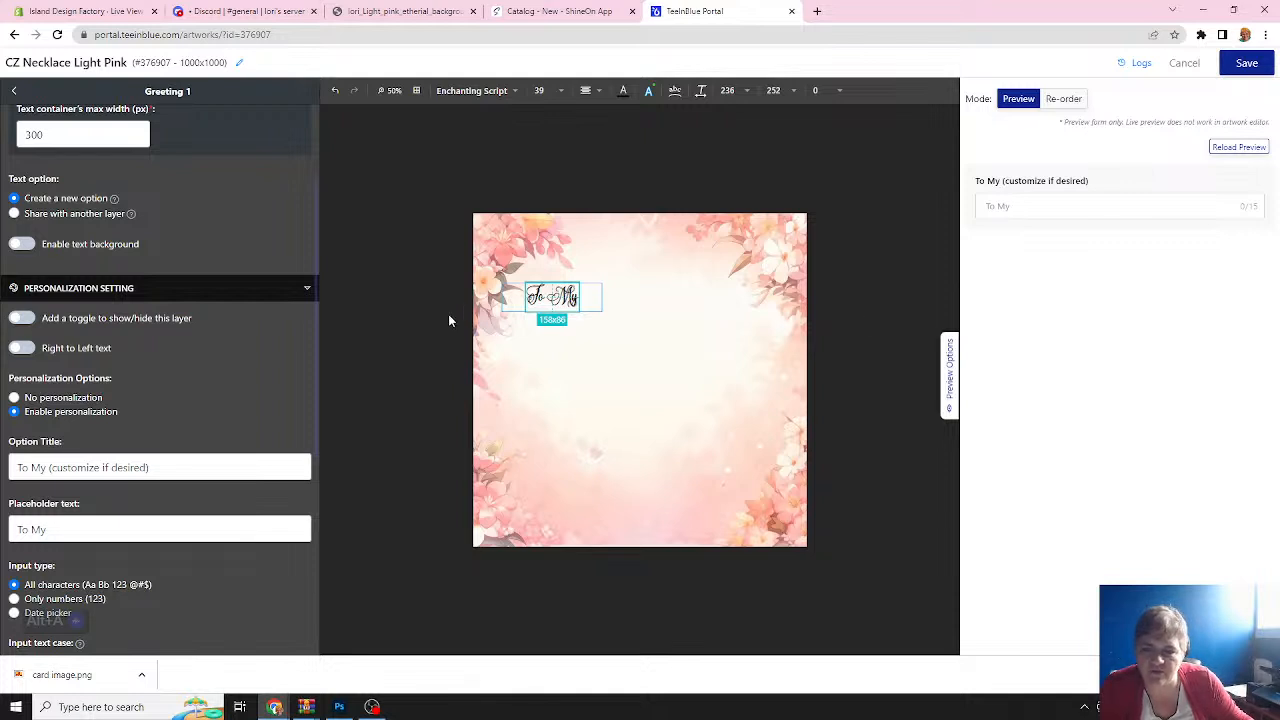
pyautogui.click(25, 319)
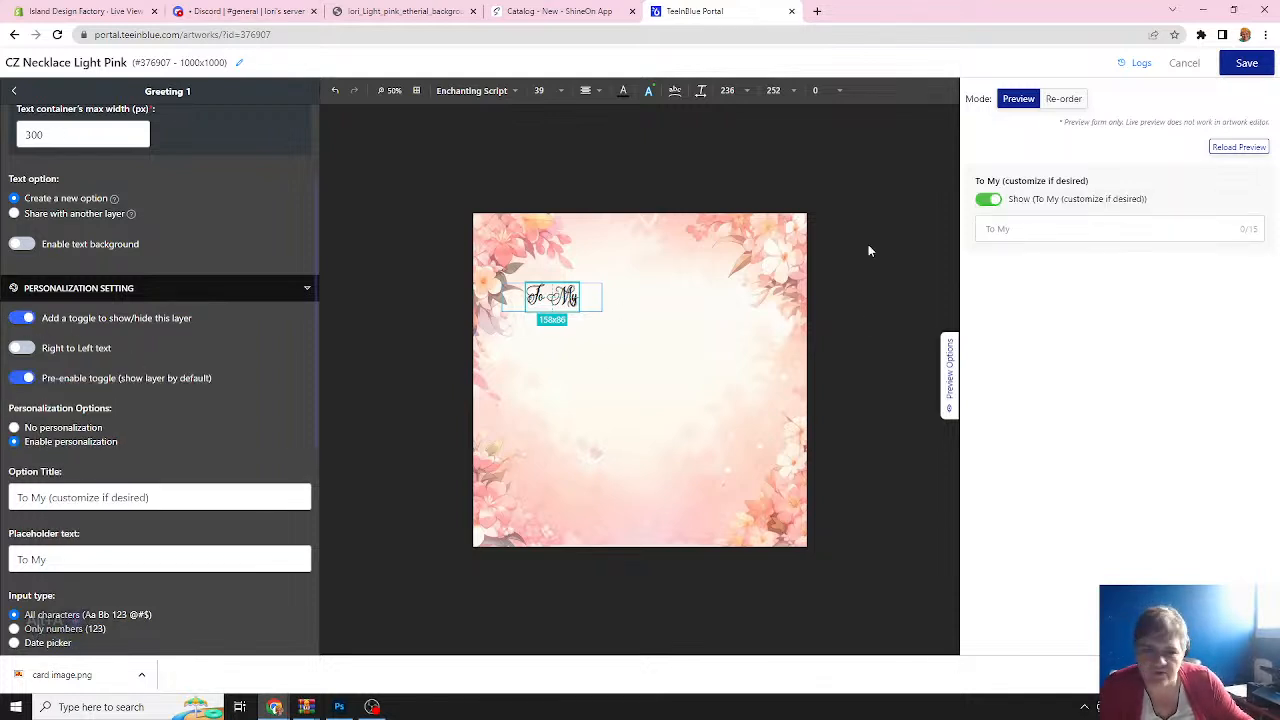
pyautogui.click(988, 200)
pyautogui.click(987, 201)
pyautogui.click(983, 202)
pyautogui.click(987, 200)
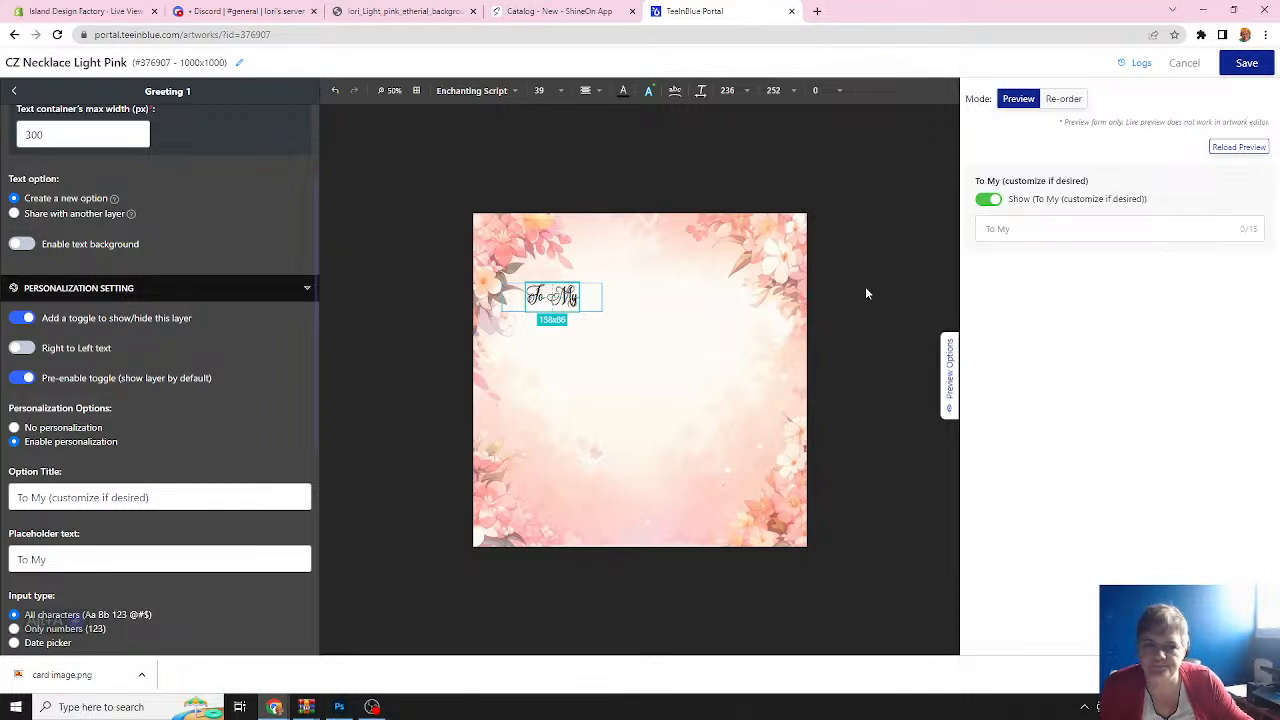
# Return to the layer list and duplicate the Greeting 1 text layer.
pyautogui.click(13, 95)
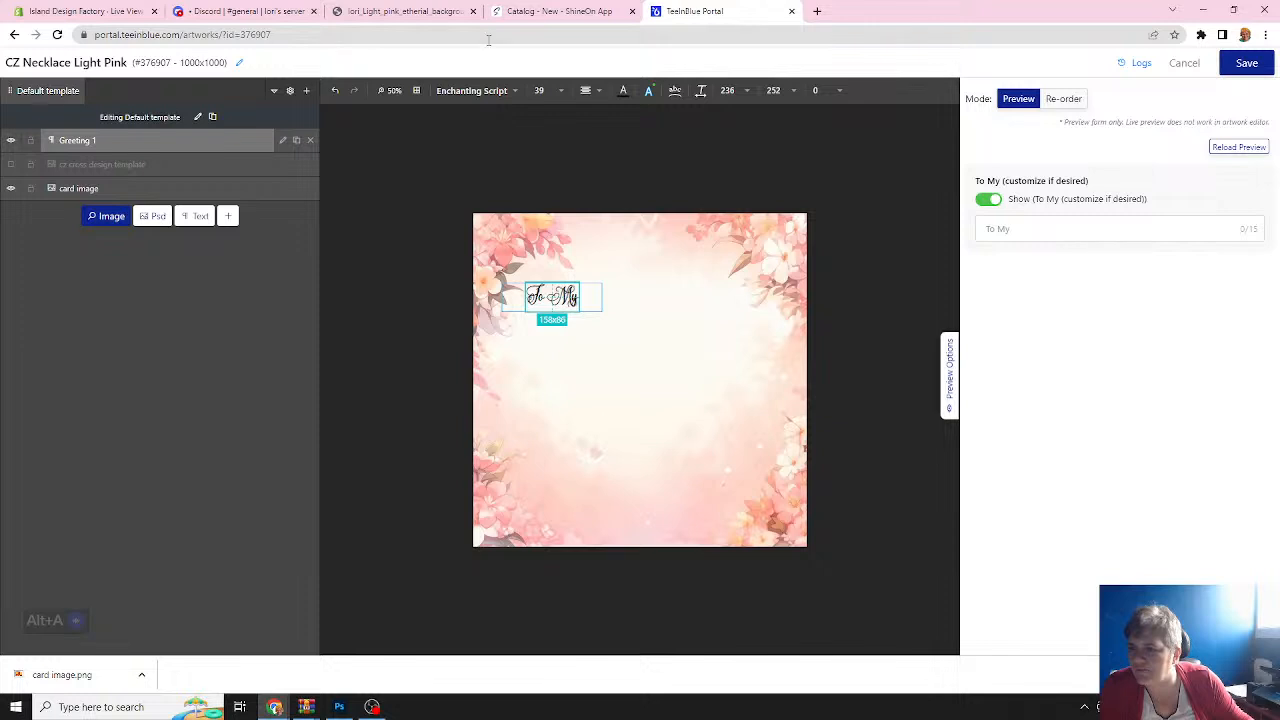
pyautogui.click(296, 141)
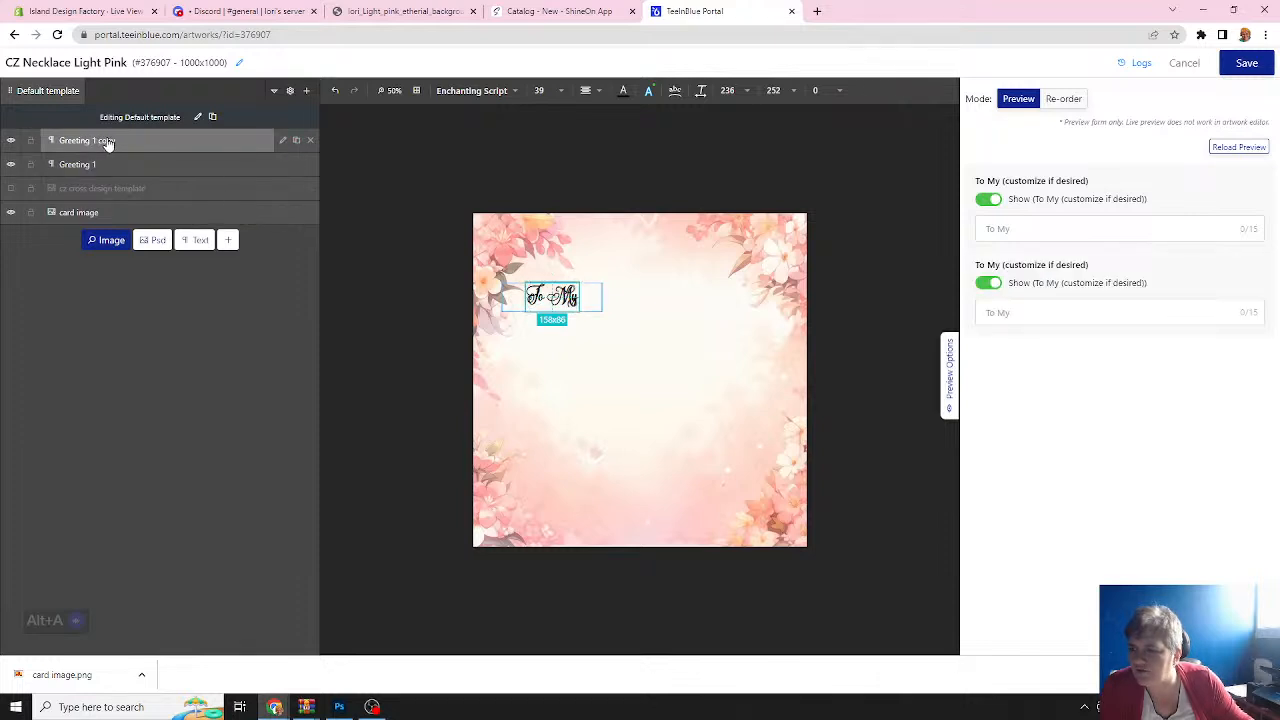
pyautogui.doubleClick(108, 141)
pyautogui.moveTo(100, 136)
pyautogui.mouseDown()
pyautogui.moveTo(177, 143)
pyautogui.moveTo(114, 137)
pyautogui.mouseUp()
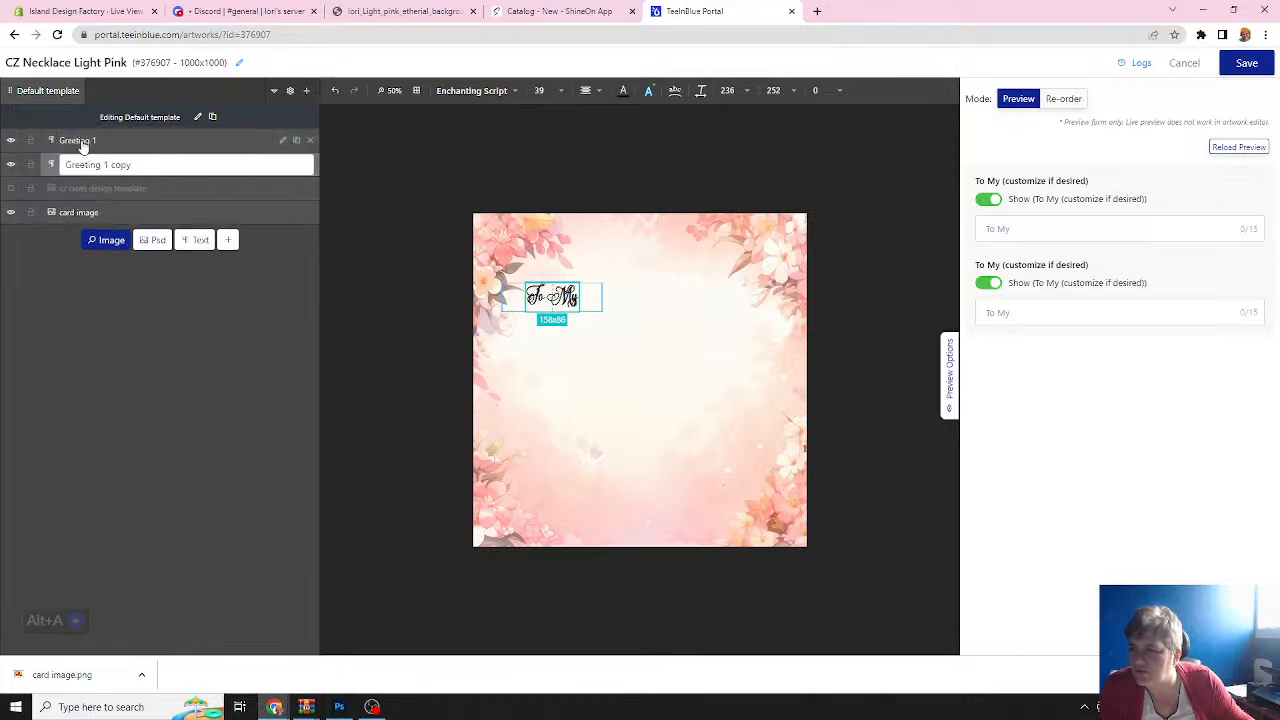
pyautogui.click(159, 197)
pyautogui.moveTo(137, 166); pyautogui.dragTo(134, 150)
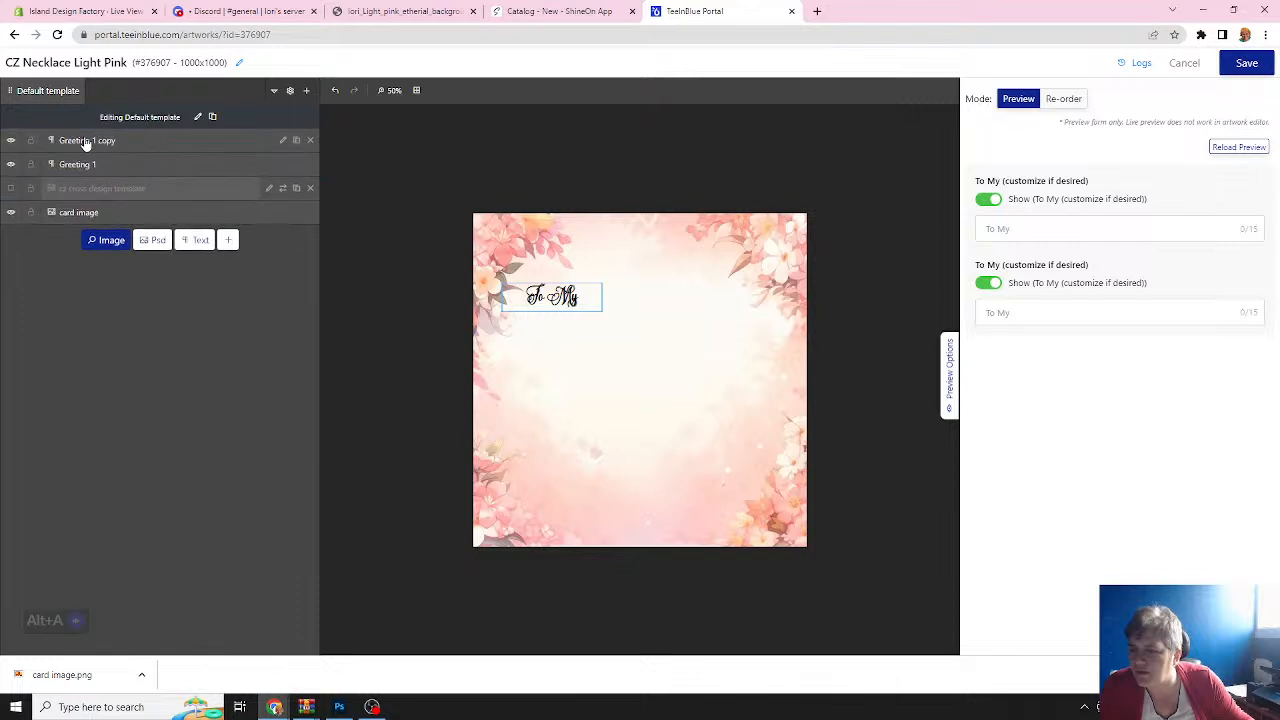
# Rename the duplicated Greeting 1 text layer as Greeting 2.
pyautogui.doubleClick(93, 142)
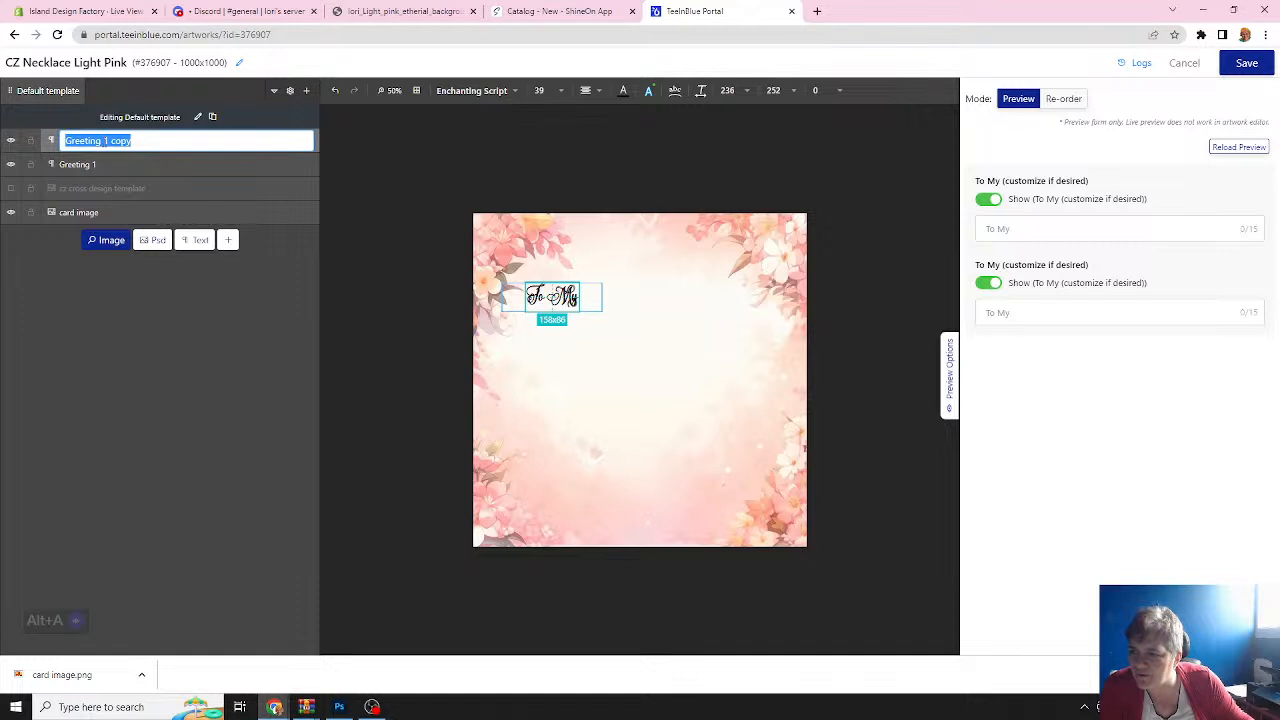
pyautogui.click(104, 141)
pyautogui.moveTo(104, 141)
pyautogui.mouseDown()
pyautogui.moveTo(151, 154)
pyautogui.moveTo(123, 142)
pyautogui.mouseUp()
pyautogui.click(179, 141)
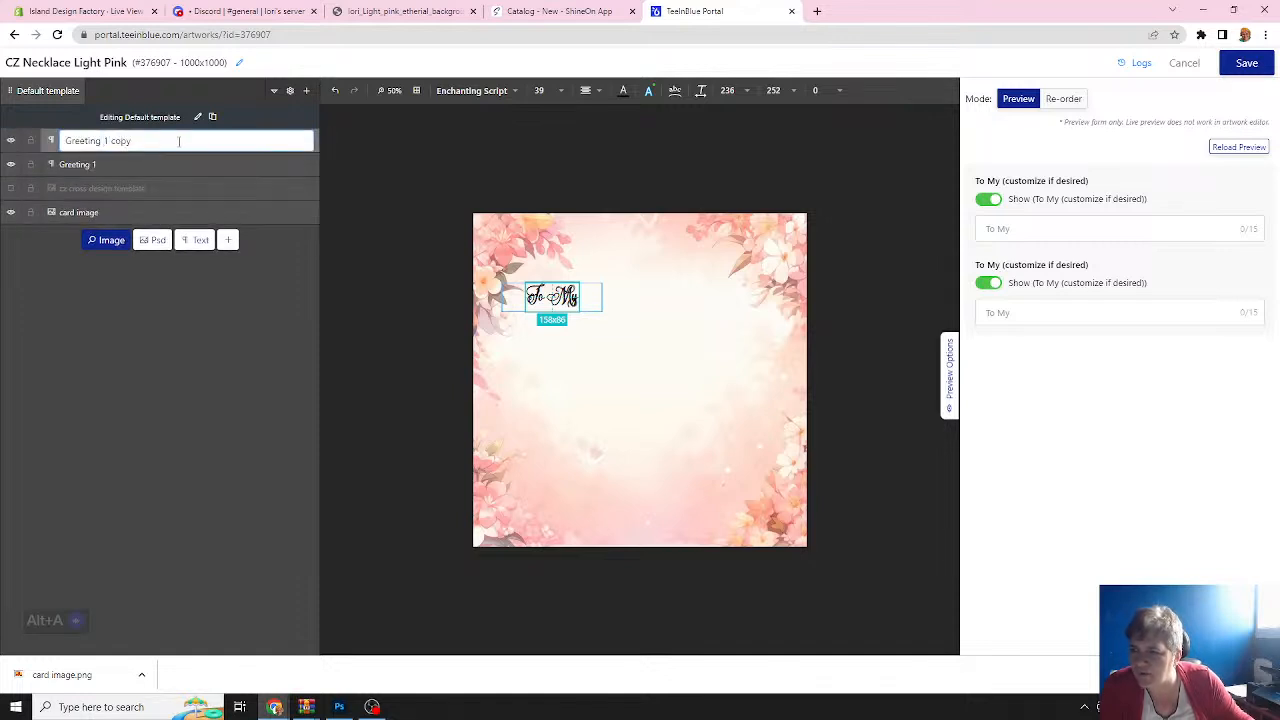
pyautogui.press('Delete')
pyautogui.press('Delete')
pyautogui.press('Delete')
pyautogui.press('Delete')
pyautogui.press('Delete')
pyautogui.press('Delete')
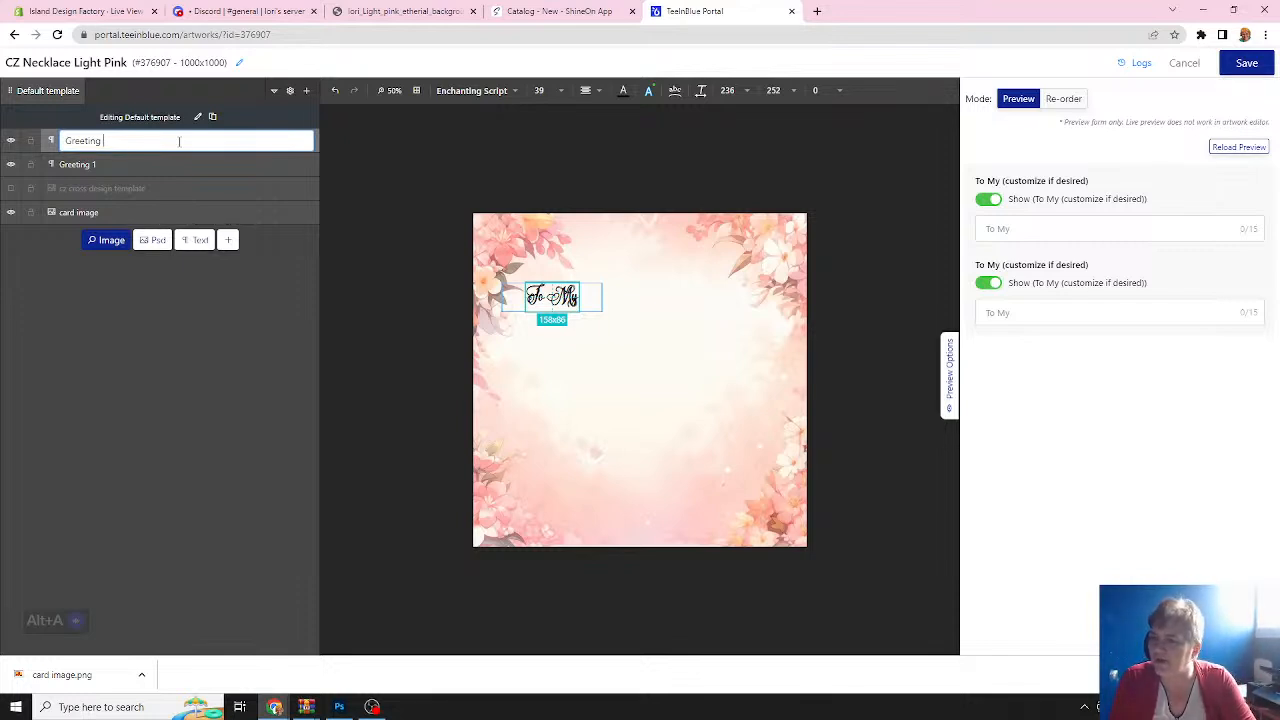
pyautogui.write('2')
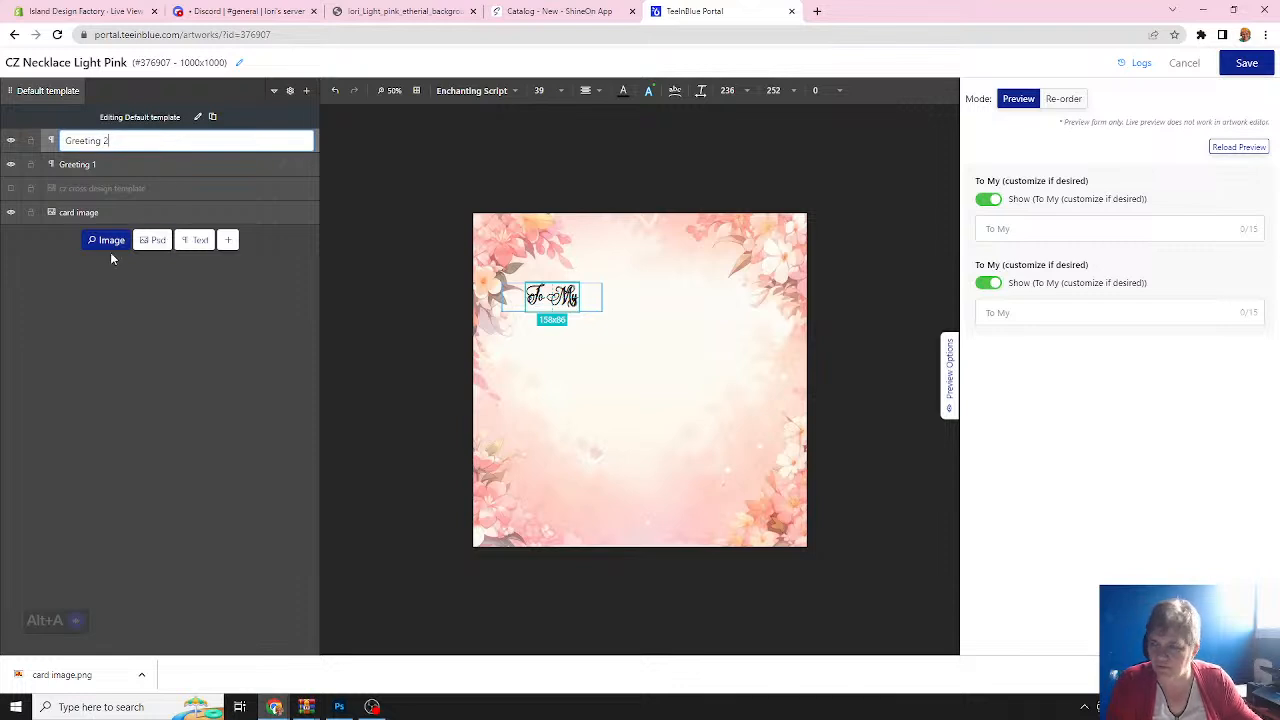
# Set the default text of the Greeting 2 layer to "Beautiful Daughter".
pyautogui.click(116, 308)
pyautogui.moveTo(279, 144)
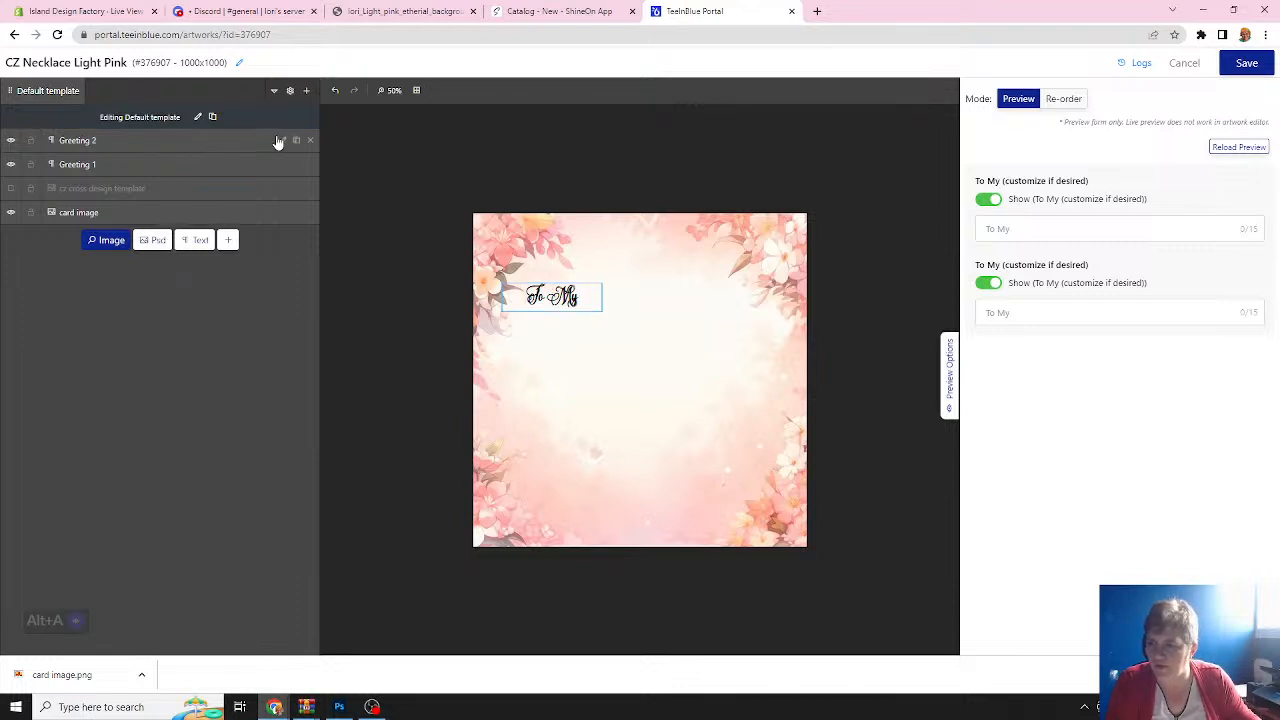
pyautogui.click(281, 143)
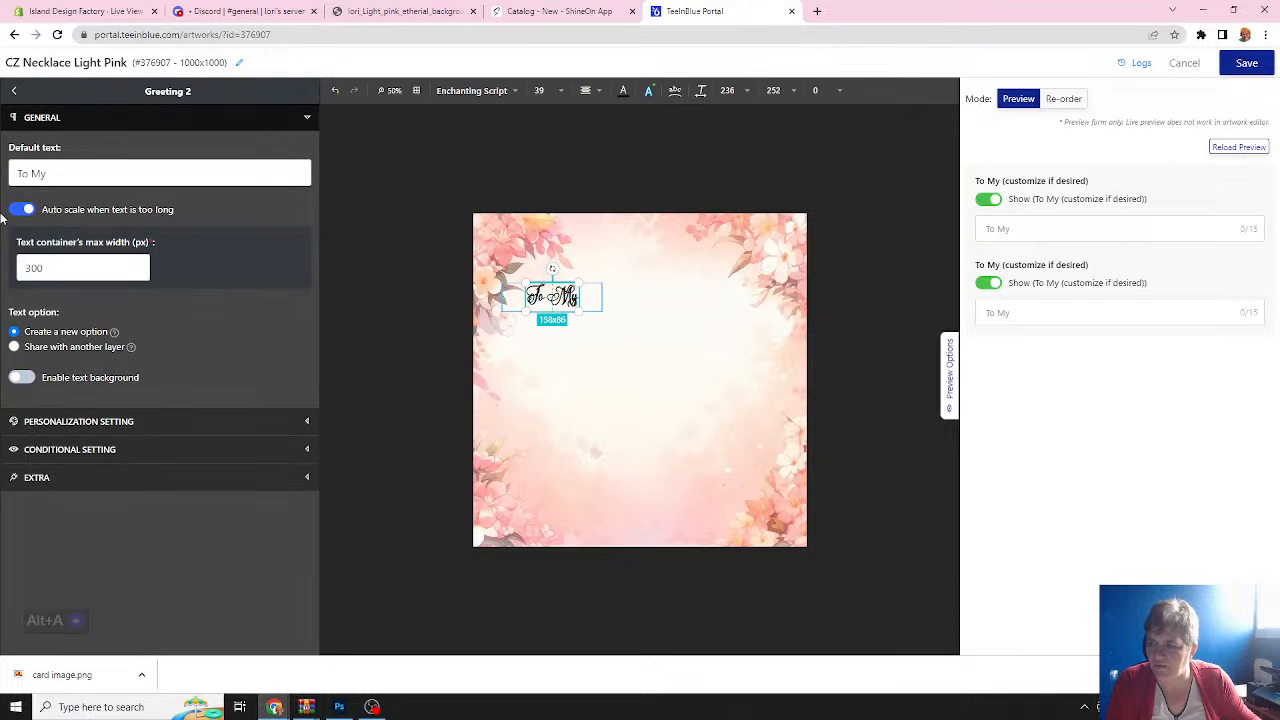
pyautogui.click(60, 172)
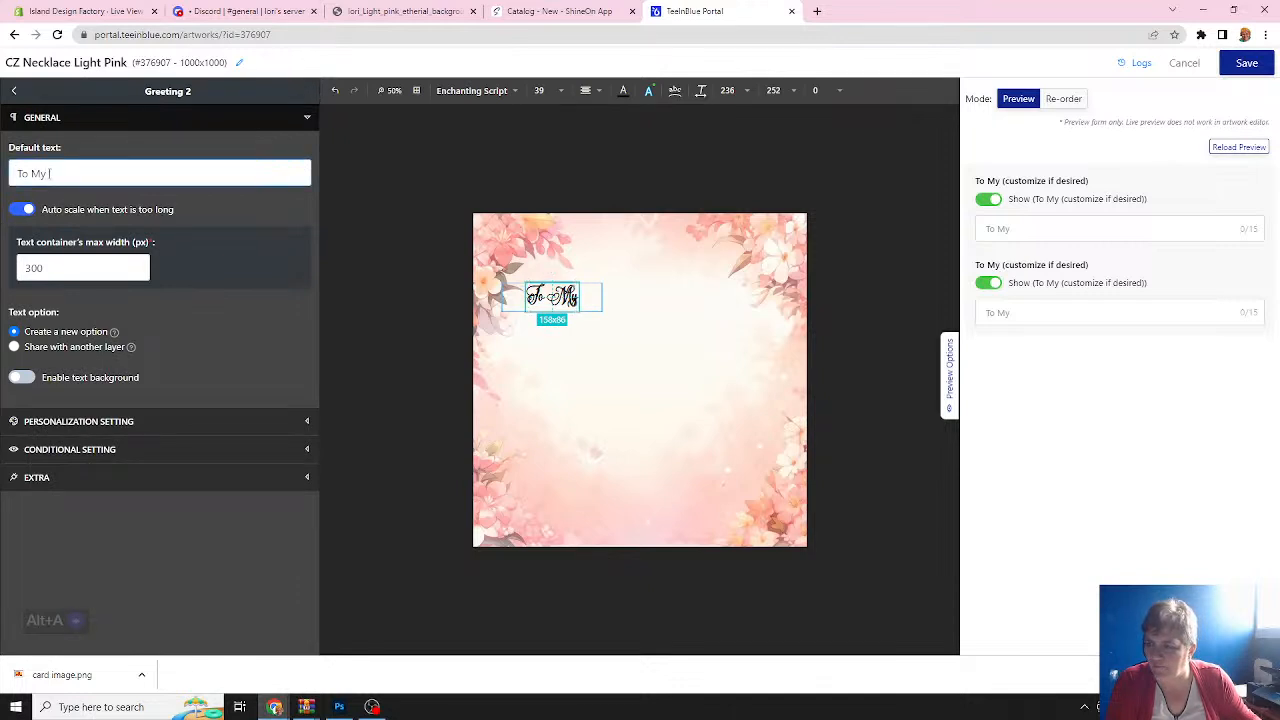
pyautogui.moveTo(50, 173); pyautogui.dragTo(10, 175)
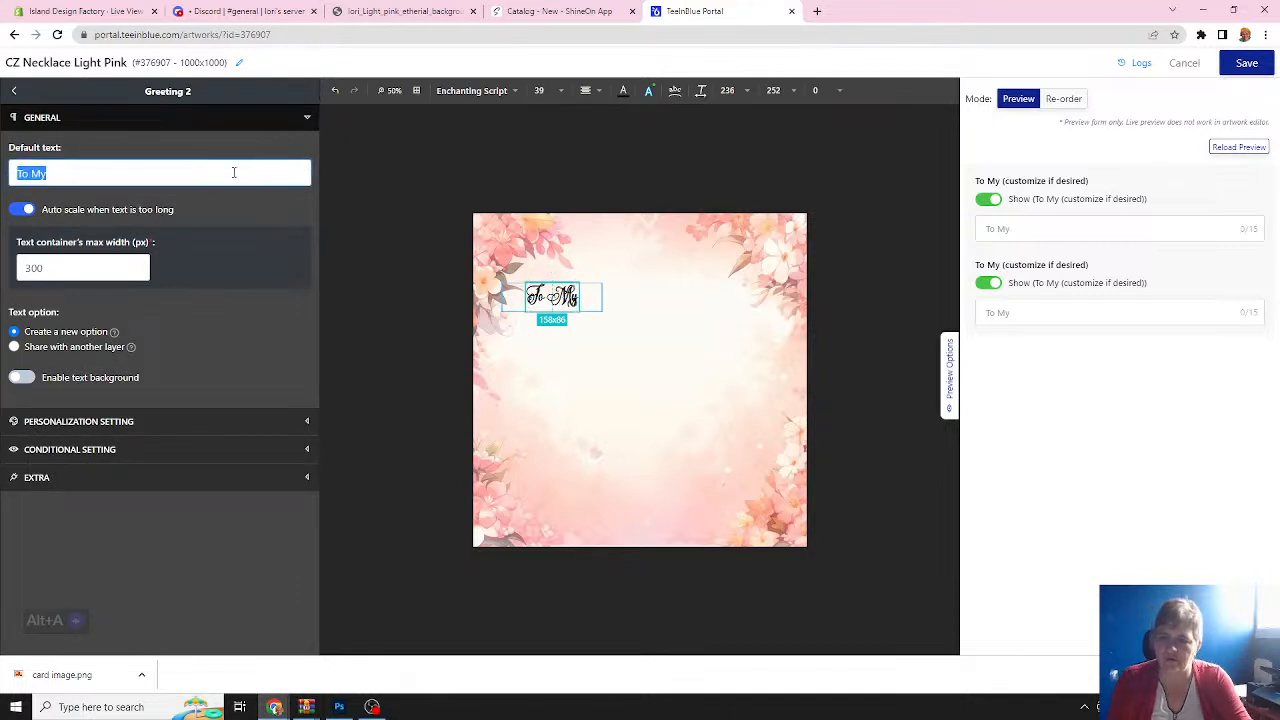
pyautogui.write('Be')
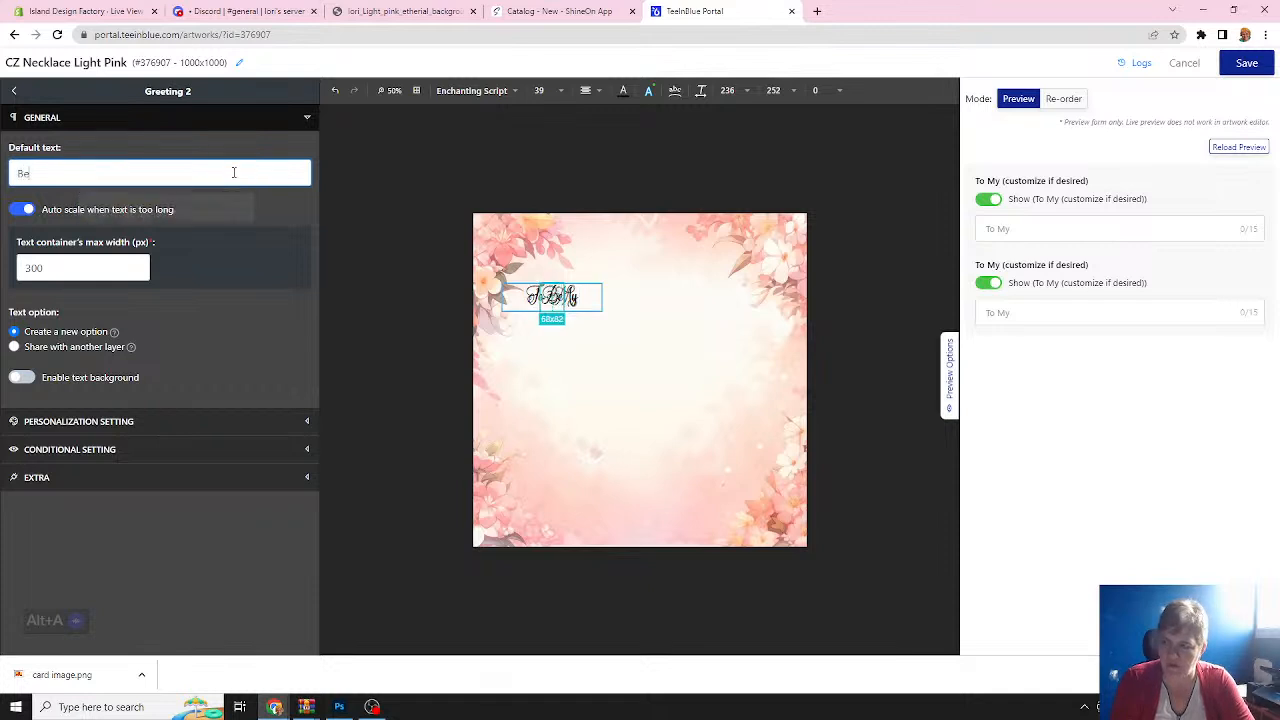
pyautogui.write('autiful D')
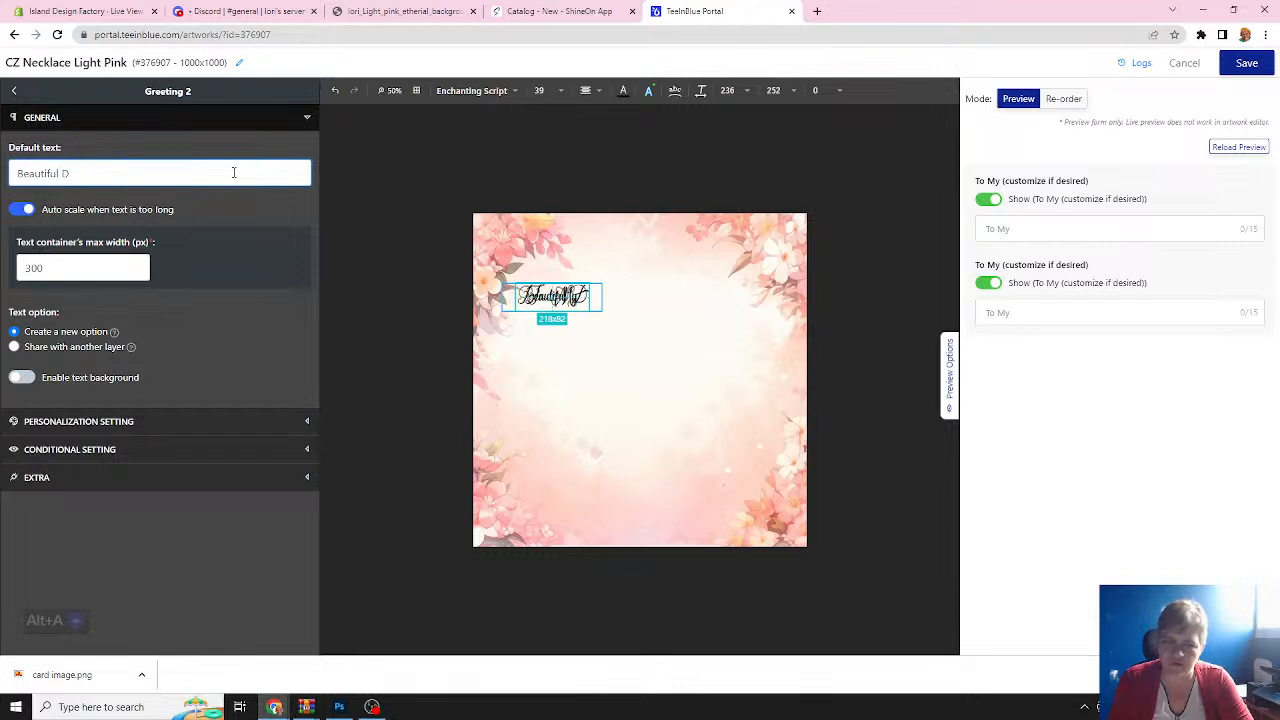
pyautogui.write('au')
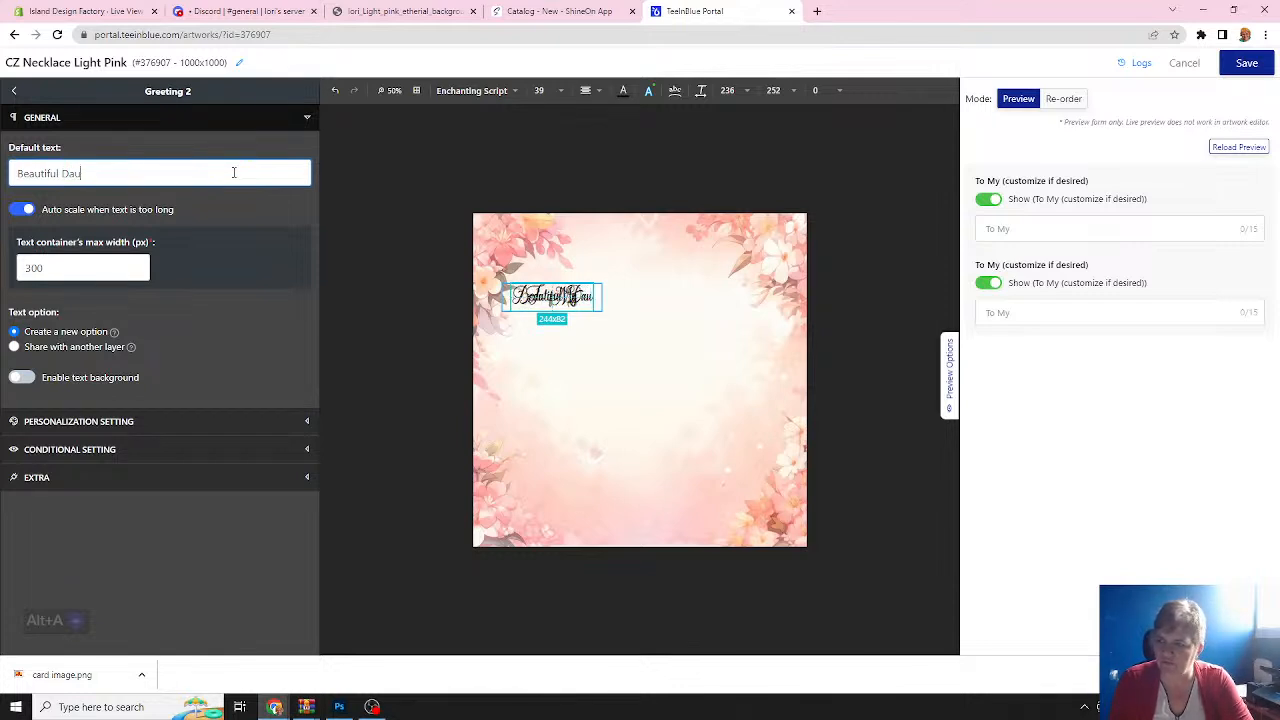
pyautogui.write('ghter')
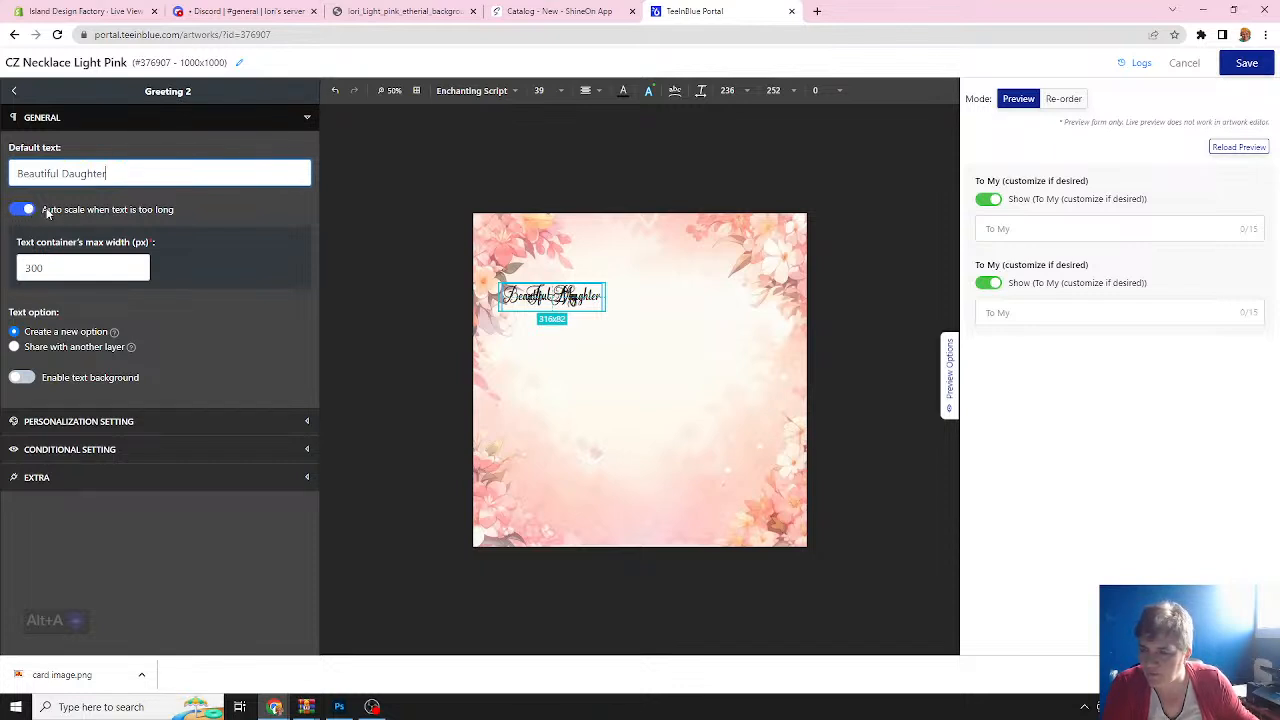
# Set the Greeting 2 text container's max width to 400 px.
pyautogui.moveTo(46, 268); pyautogui.dragTo(20, 268)
pyautogui.write('40')
pyautogui.press('BackSpace')
pyautogui.write('00')
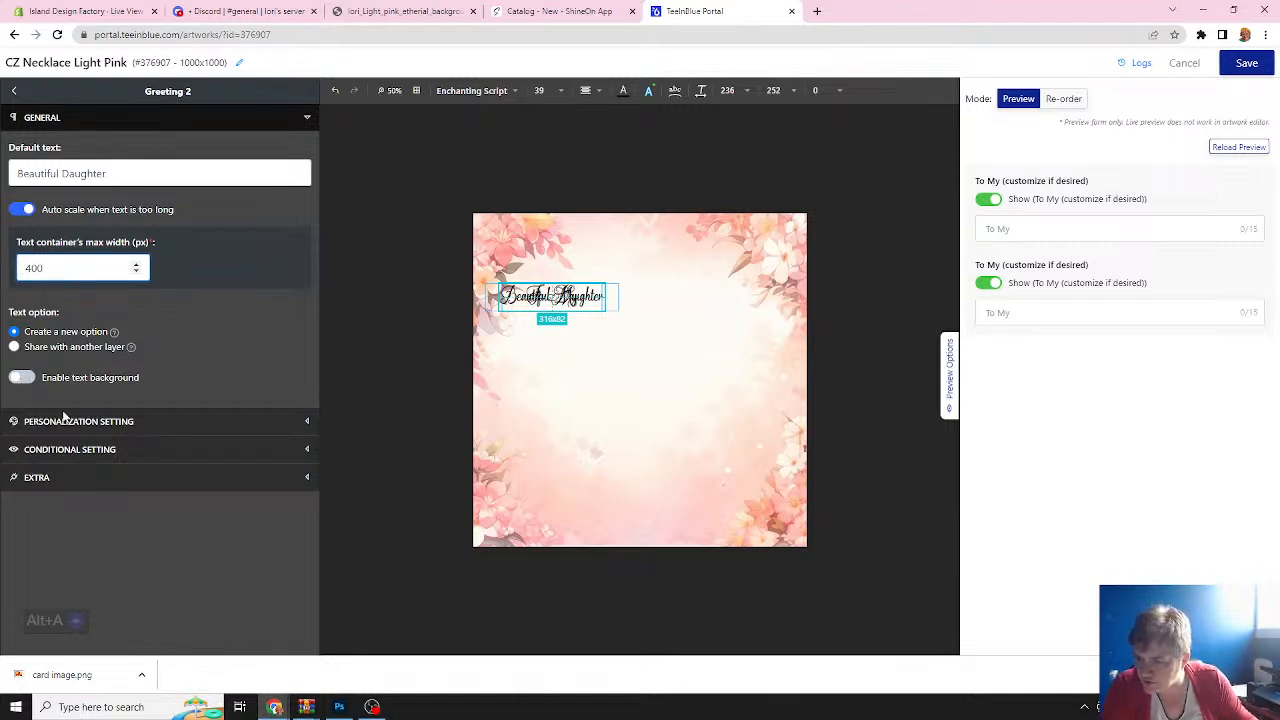
# Change the Greeting 2 personalization option title to "Beautiful Daughter (customize if desired)".
pyautogui.click(52, 423)
pyautogui.scroll(-2, 103, 396)
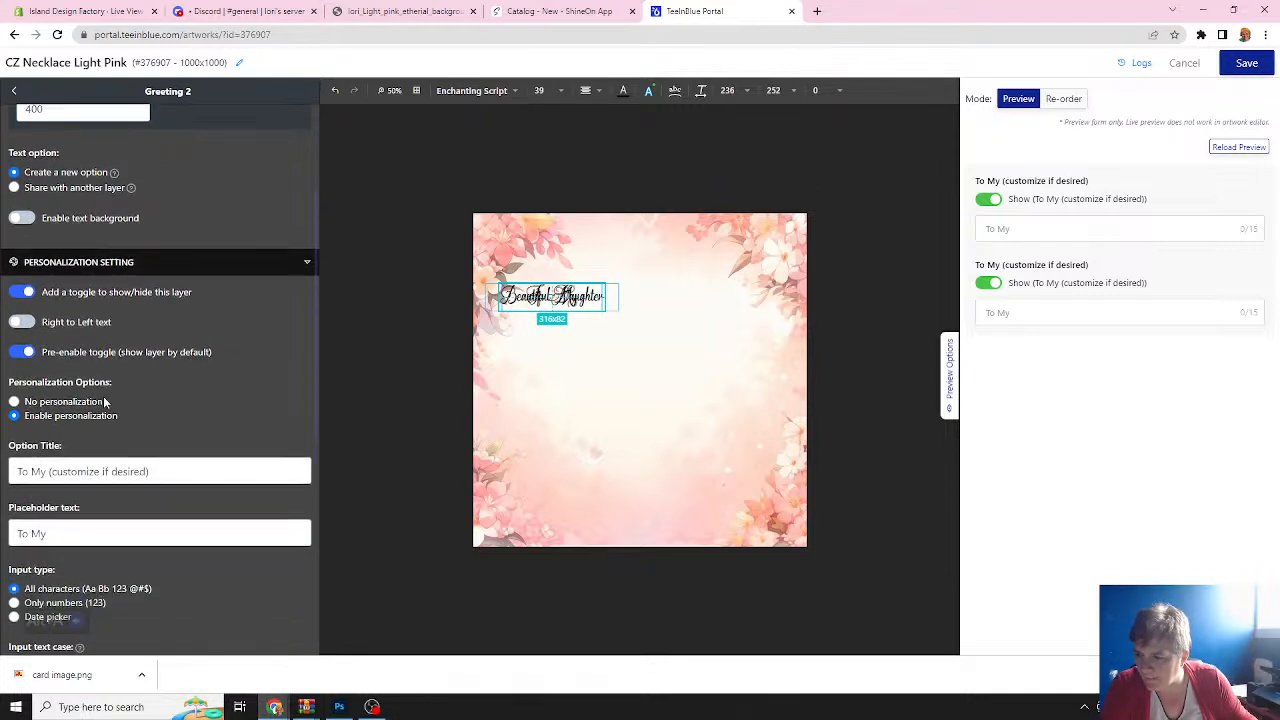
pyautogui.scroll(-1, 106, 385)
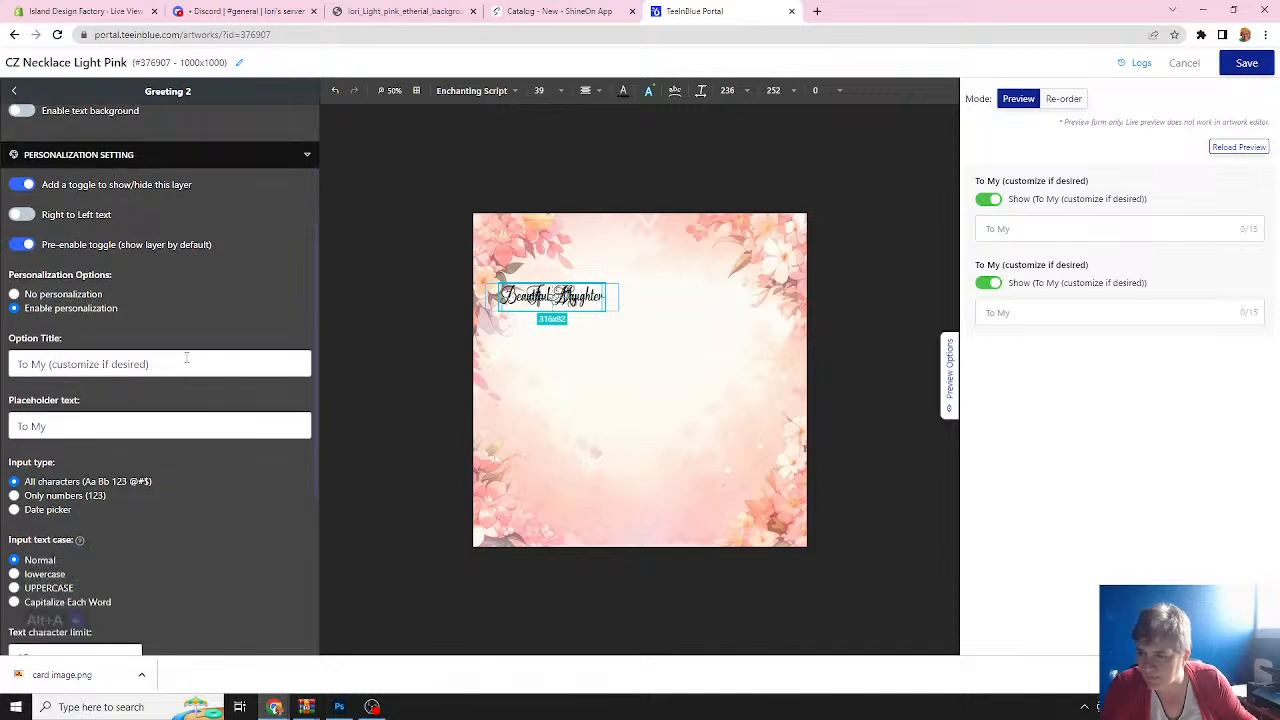
pyautogui.click(46, 364)
pyautogui.moveTo(46, 364); pyautogui.dragTo(3, 371)
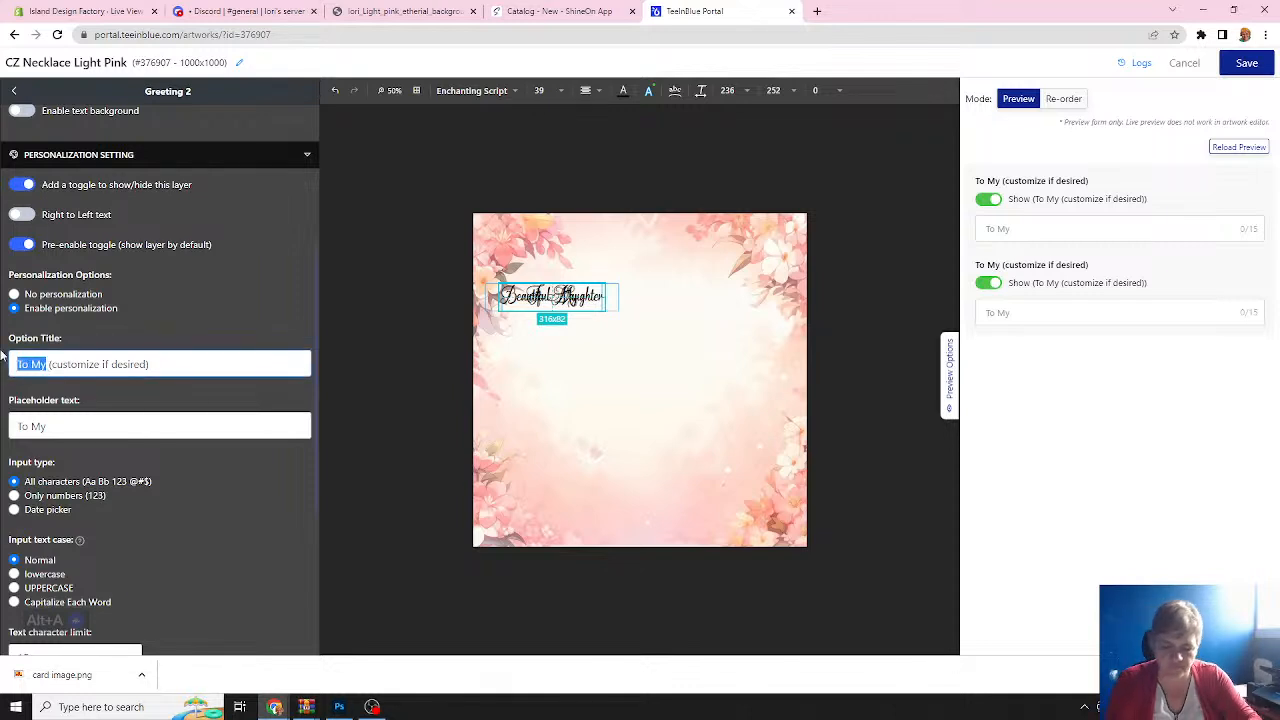
pyautogui.write('Beaufi')
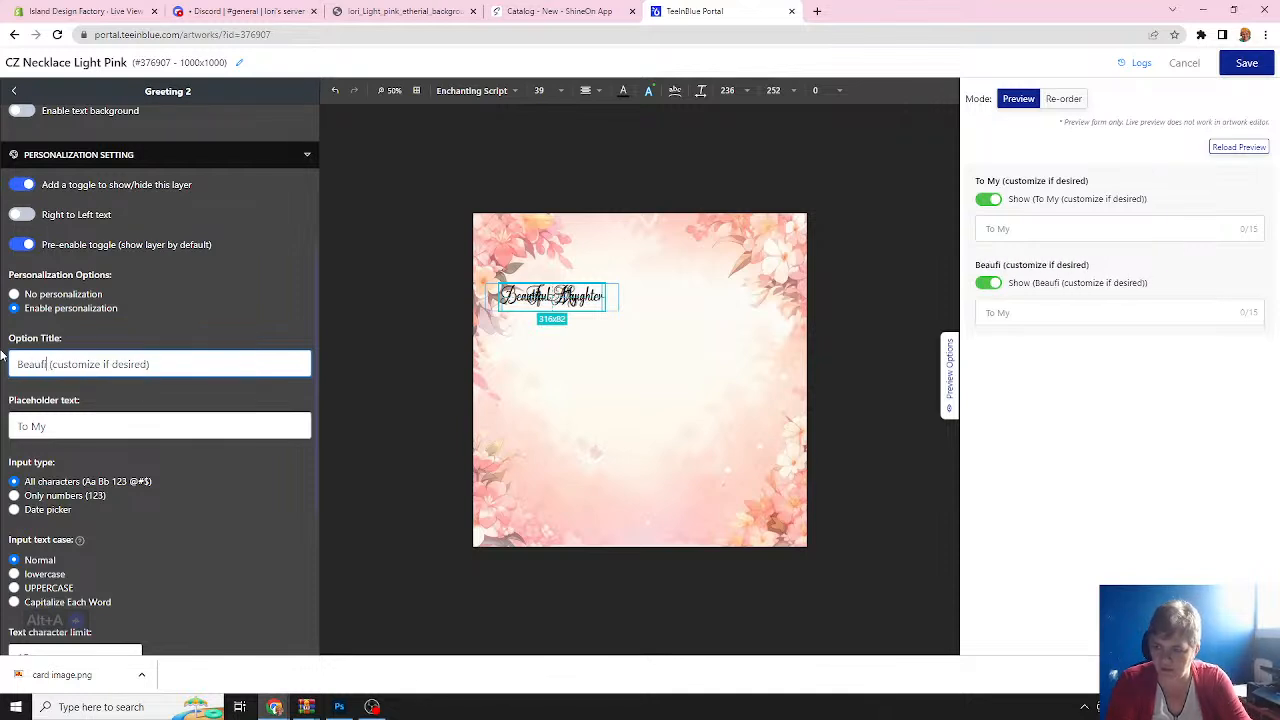
pyautogui.press('BackSpace')
pyautogui.write('ti')
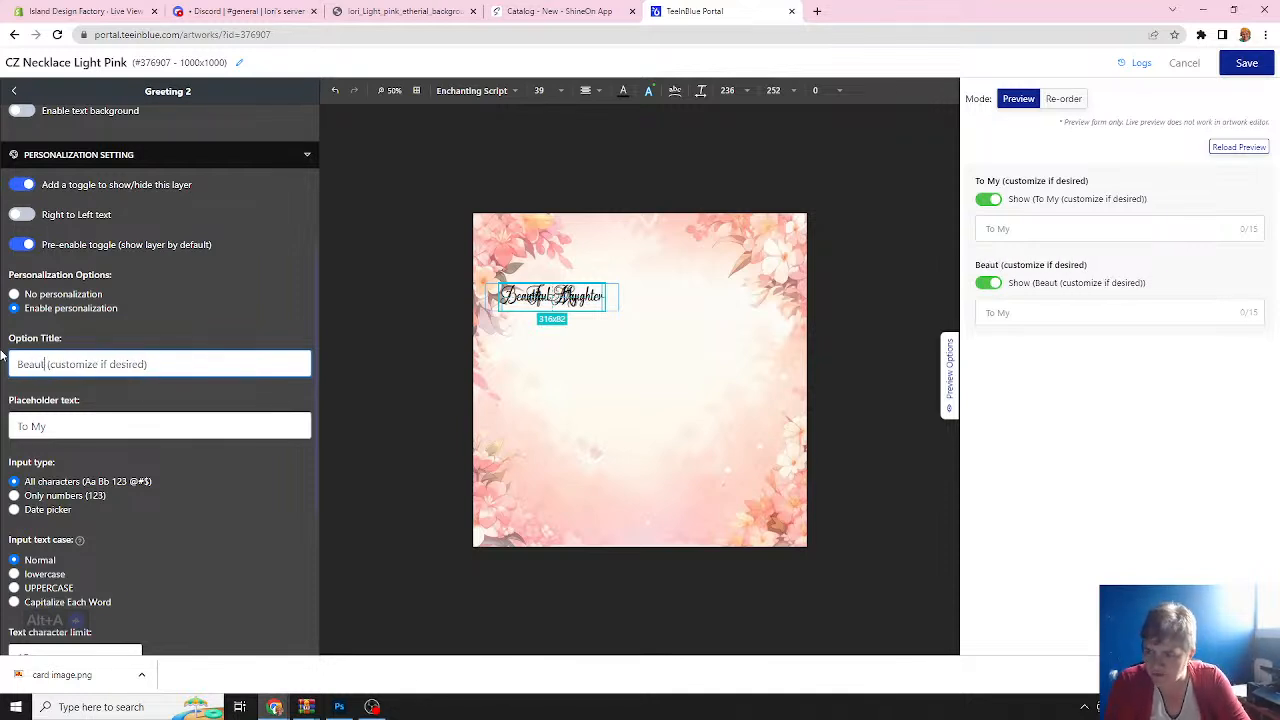
pyautogui.write('ful Dau')
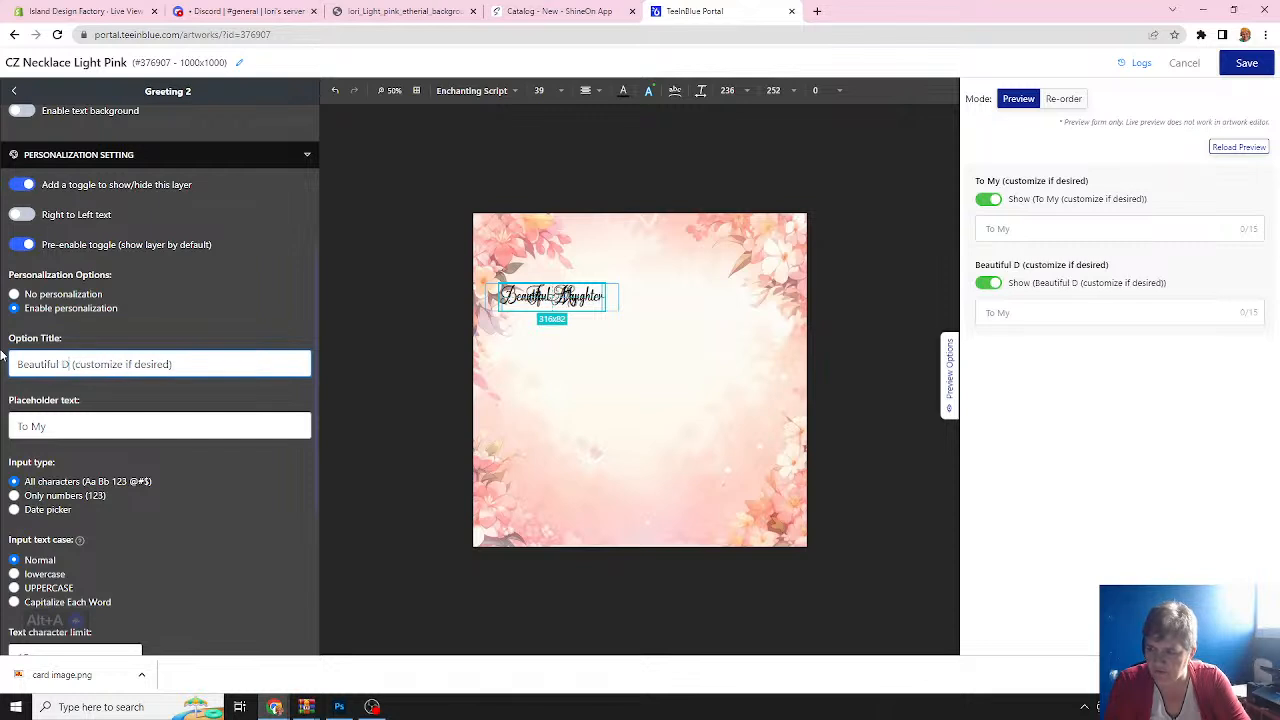
pyautogui.write('ghter')
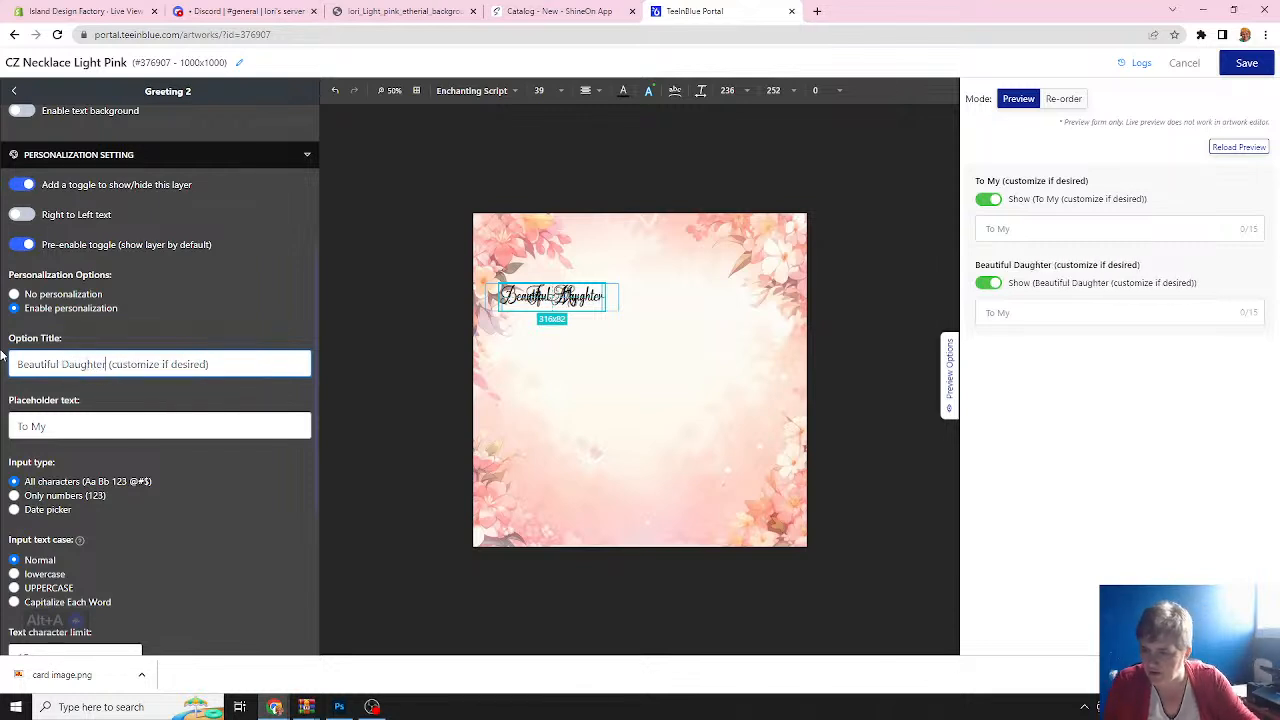
# Set the Greeting 2 placeholder text to "Beautiful Daughter".
pyautogui.tripleClick(47, 426)
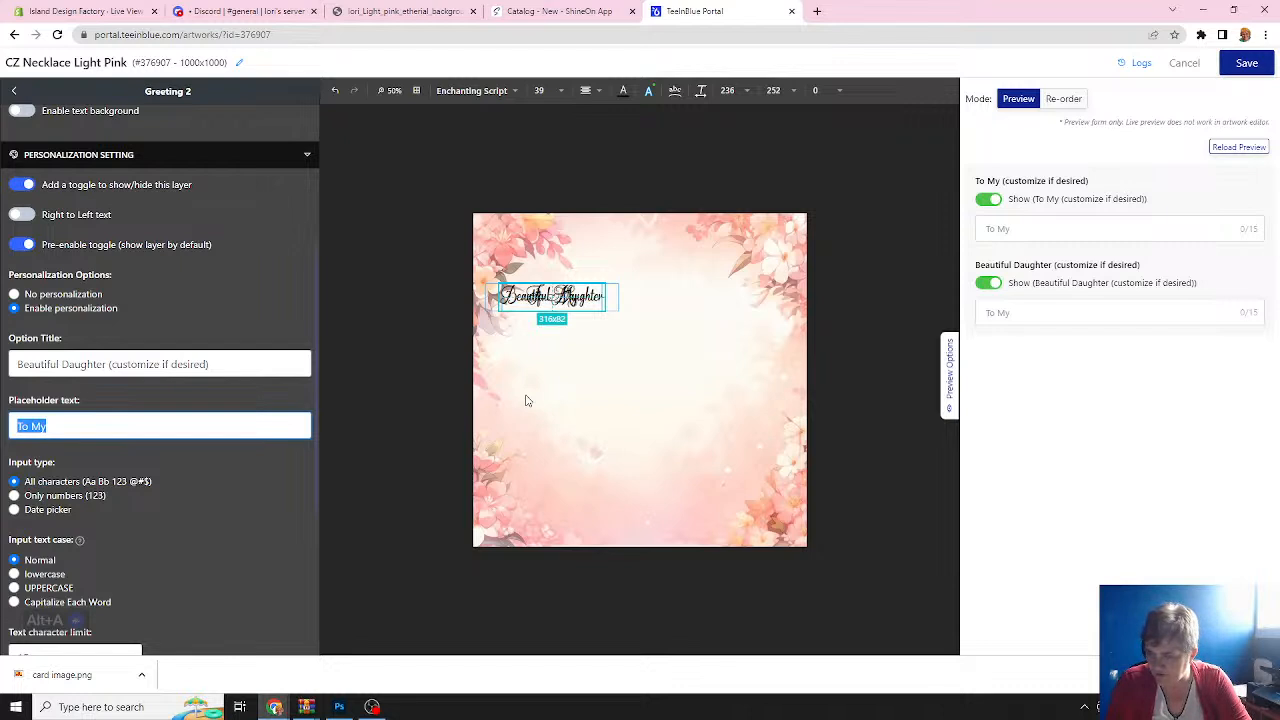
pyautogui.write('Beau')
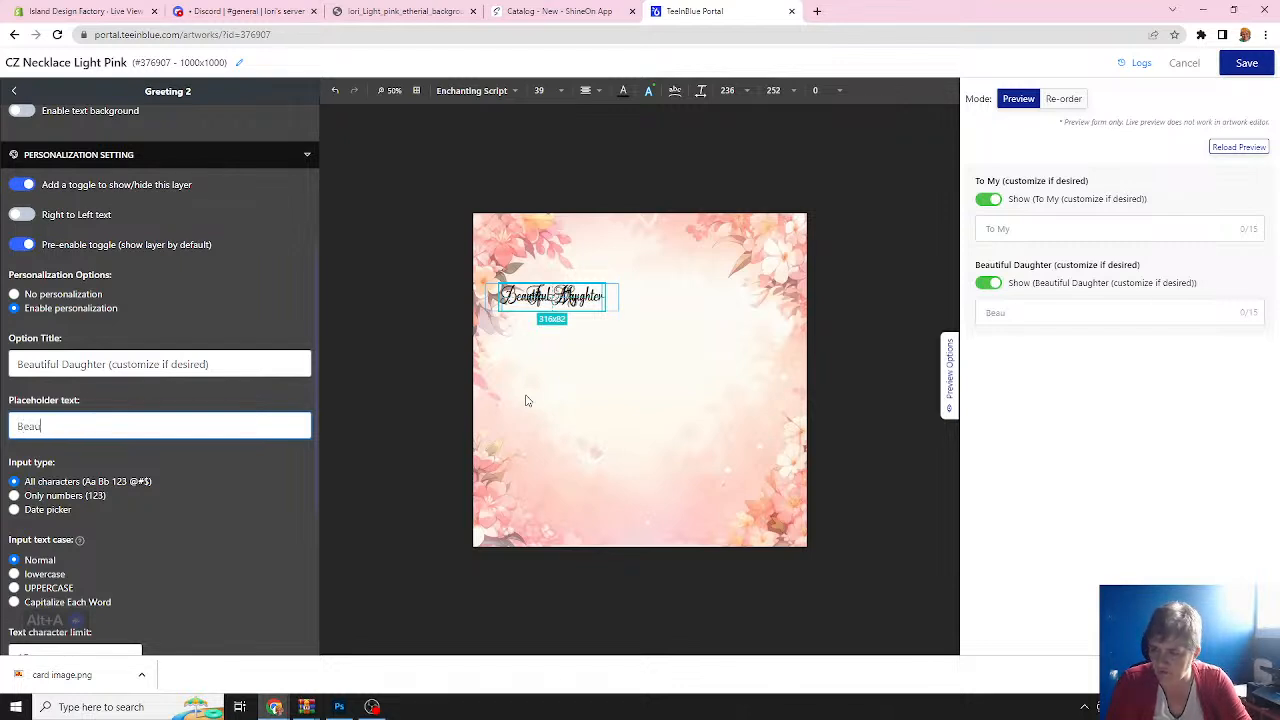
pyautogui.write('tiful ')
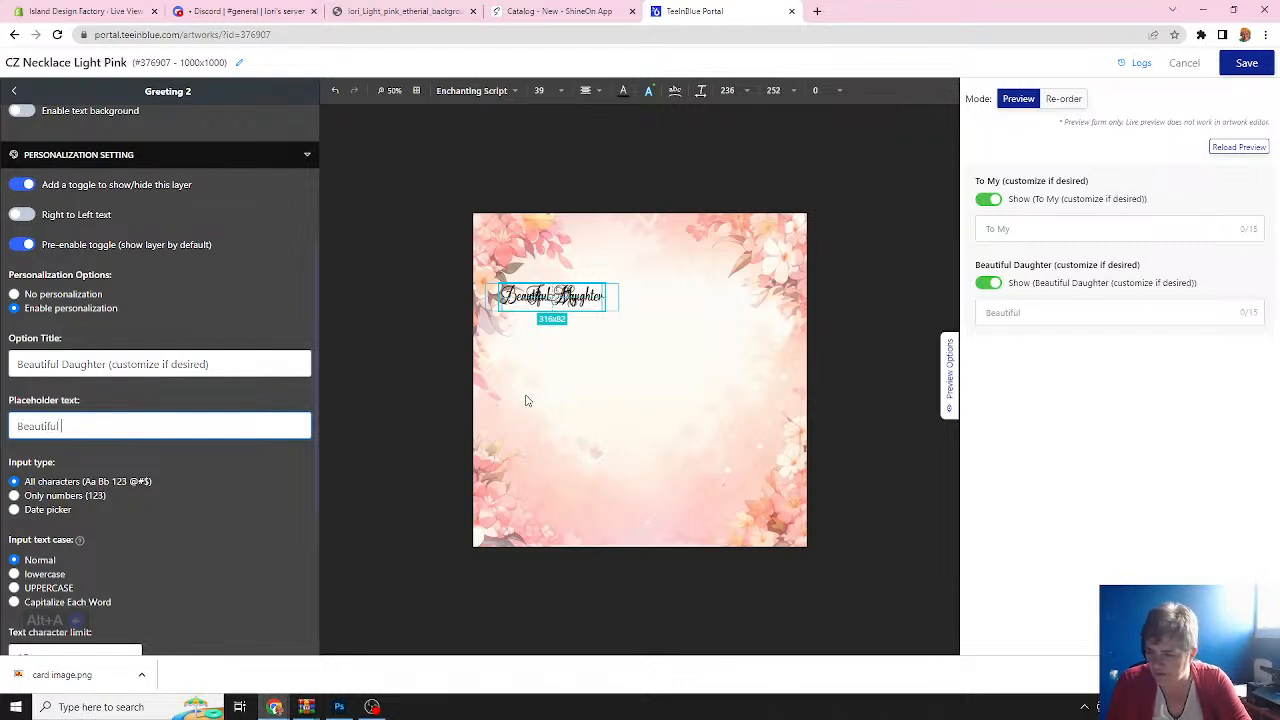
pyautogui.write('Daughter')
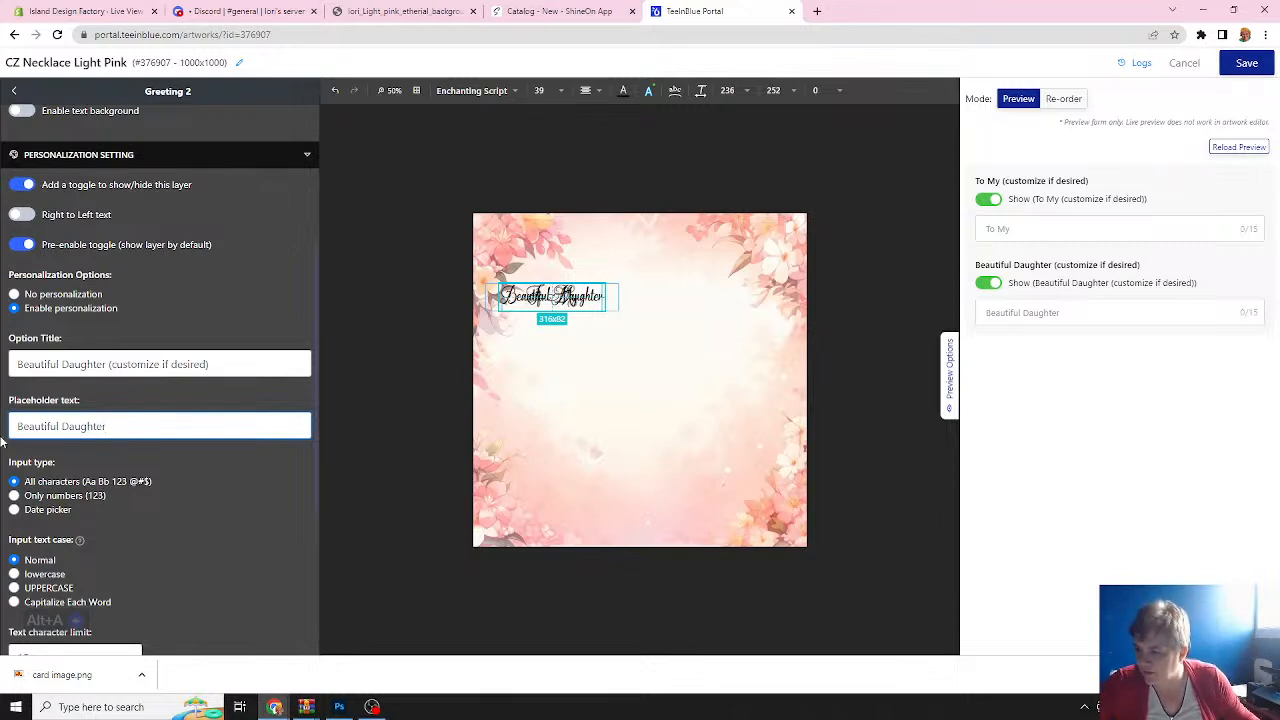
# Set the Greeting 2 text character limit to 20 and return to the layer list.
pyautogui.scroll(-1, 88, 464)
pyautogui.scroll(-2, 88, 464)
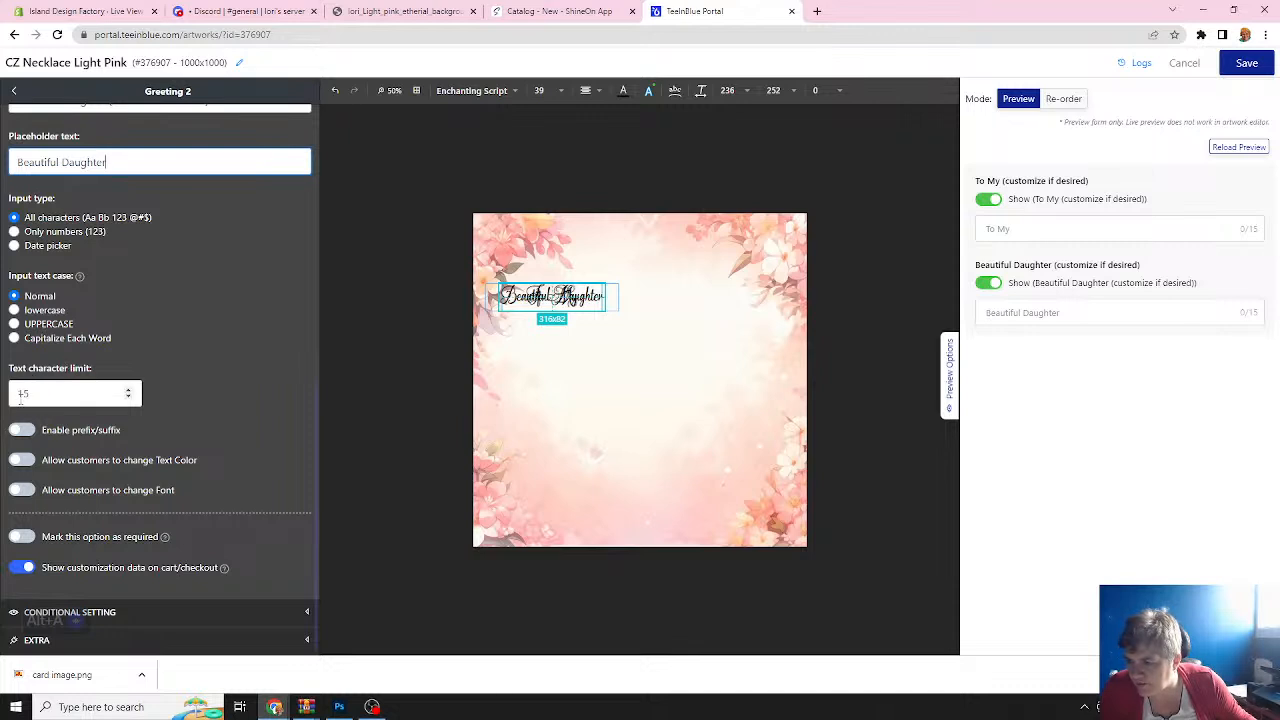
pyautogui.moveTo(26, 392); pyautogui.dragTo(5, 394)
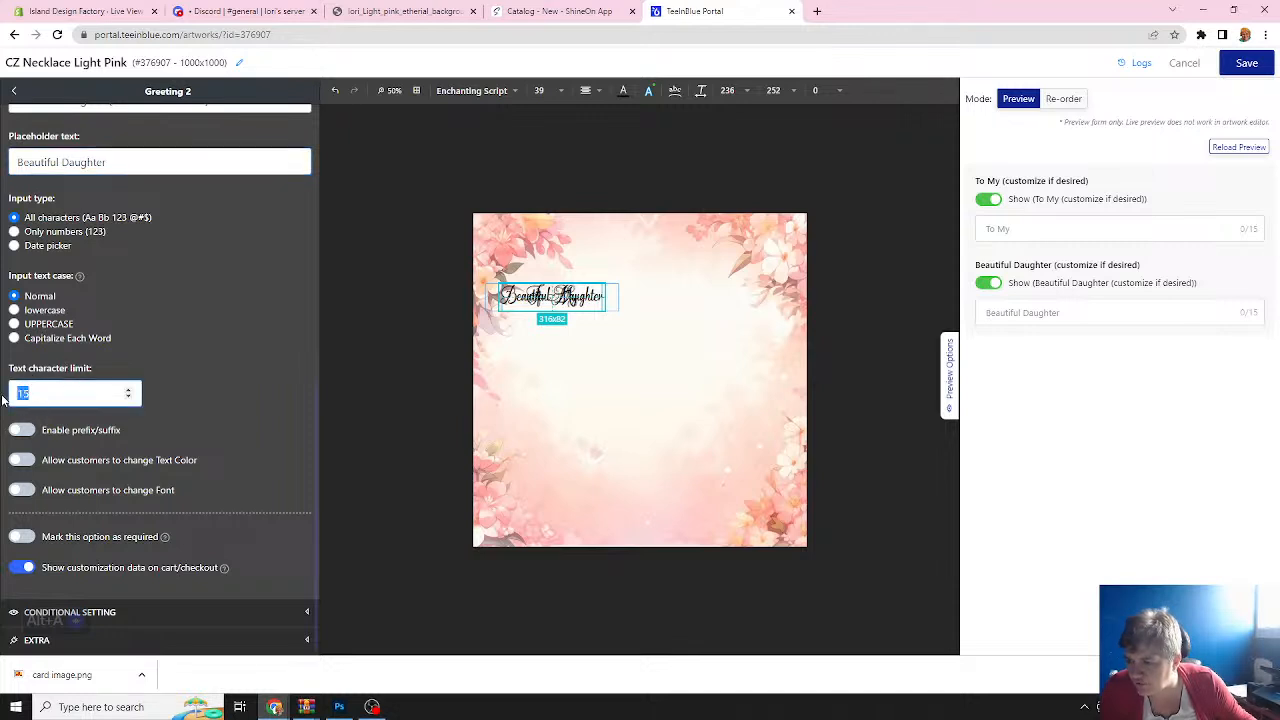
pyautogui.write('20')
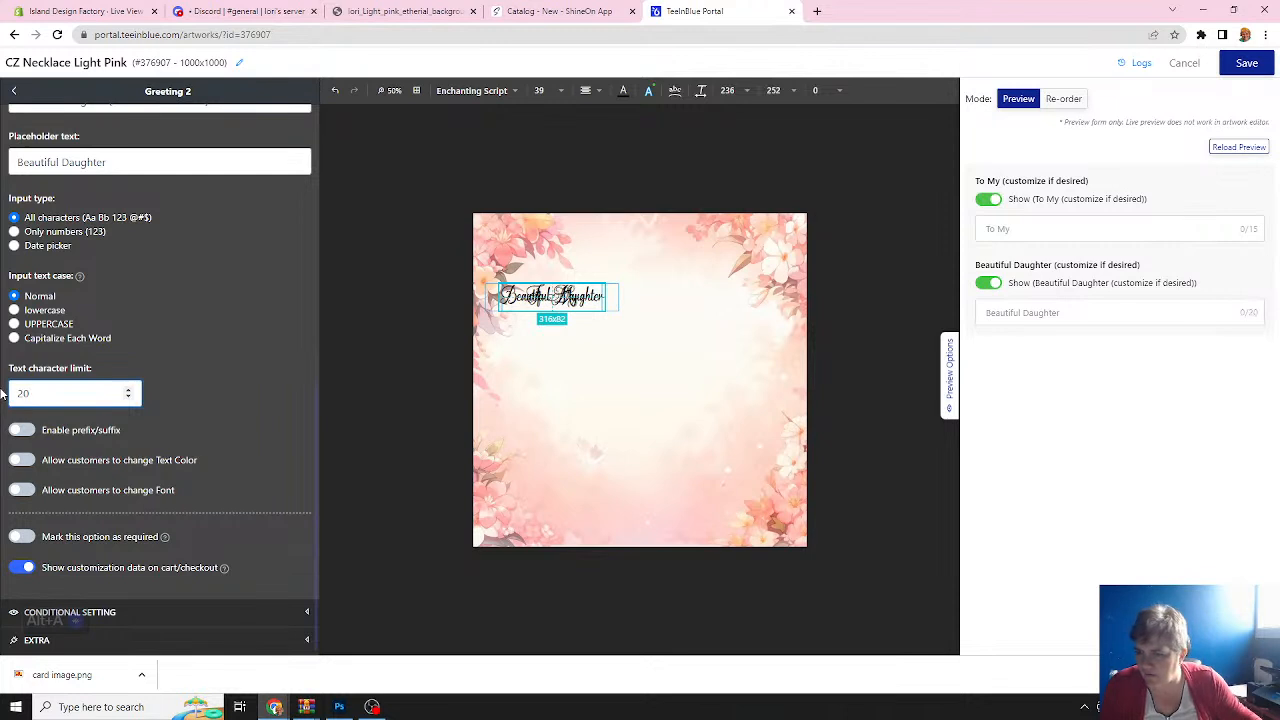
pyautogui.click(13, 93)
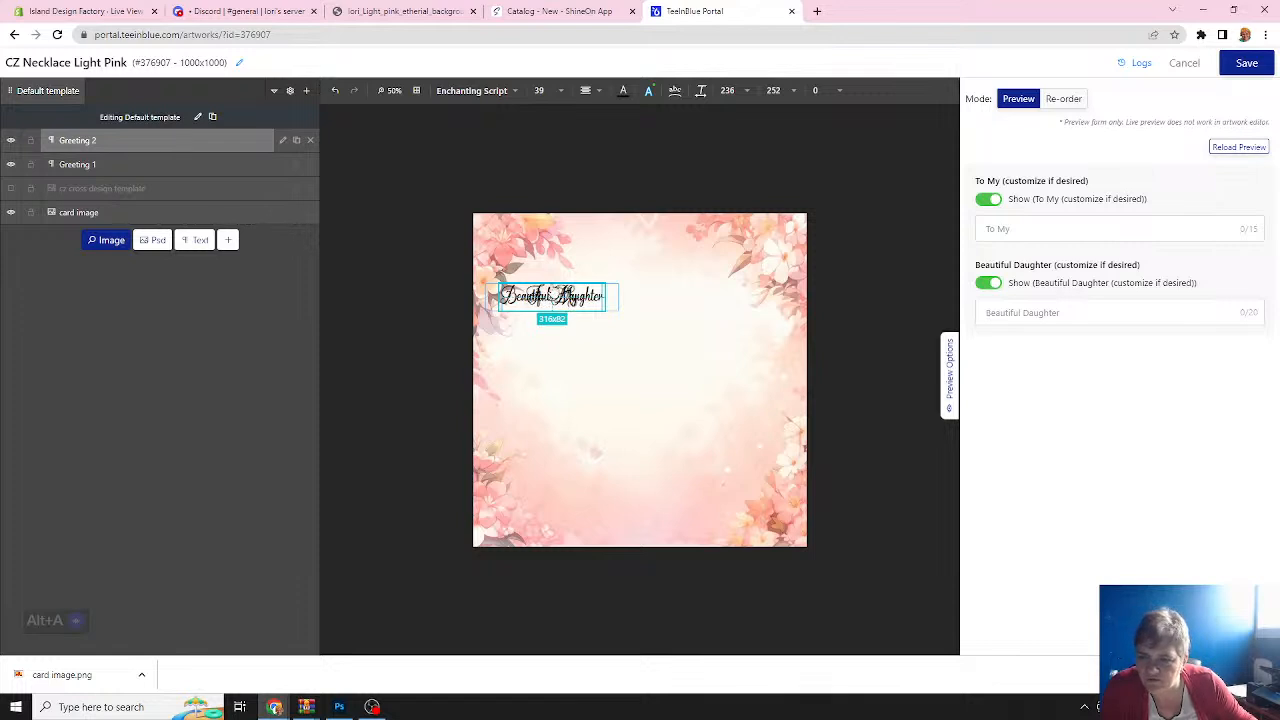
# Place the Greeting 2 text just below Greeting 1 at a vertical position of about 316, temporarily showing the cz cross design template as a guide.
pyautogui.click(12, 190)
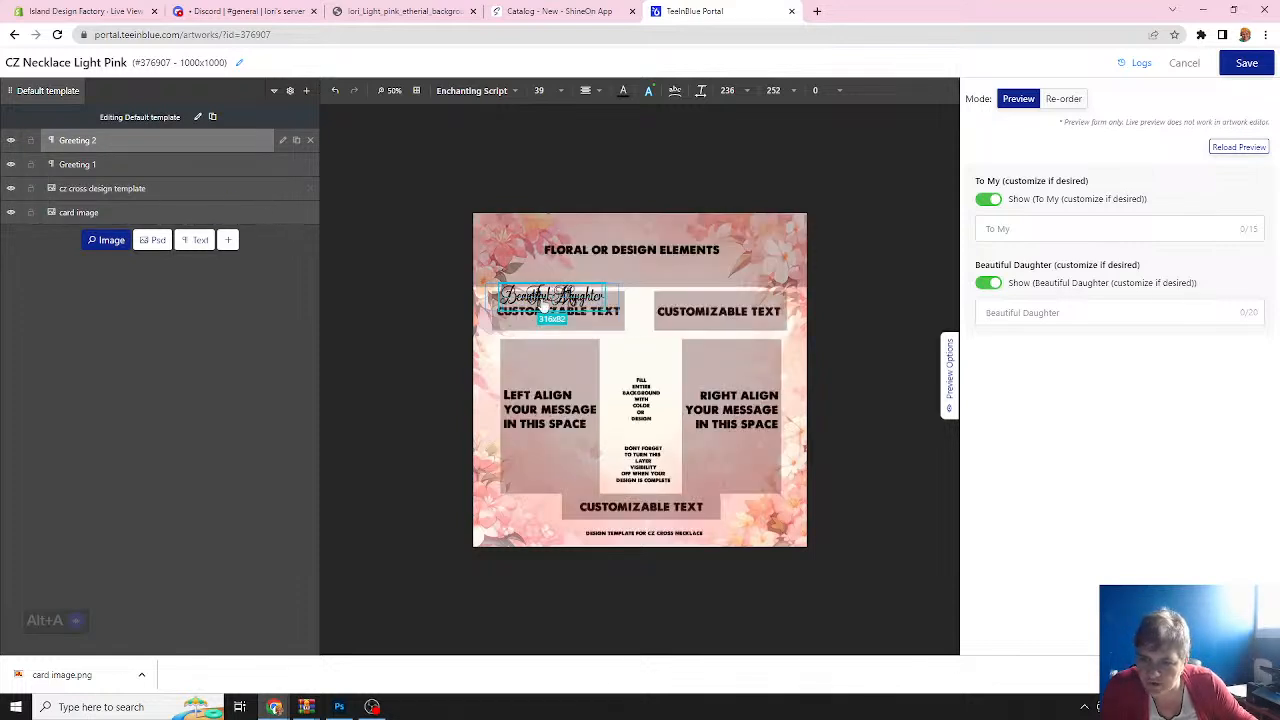
pyautogui.moveTo(545, 305); pyautogui.dragTo(541, 322)
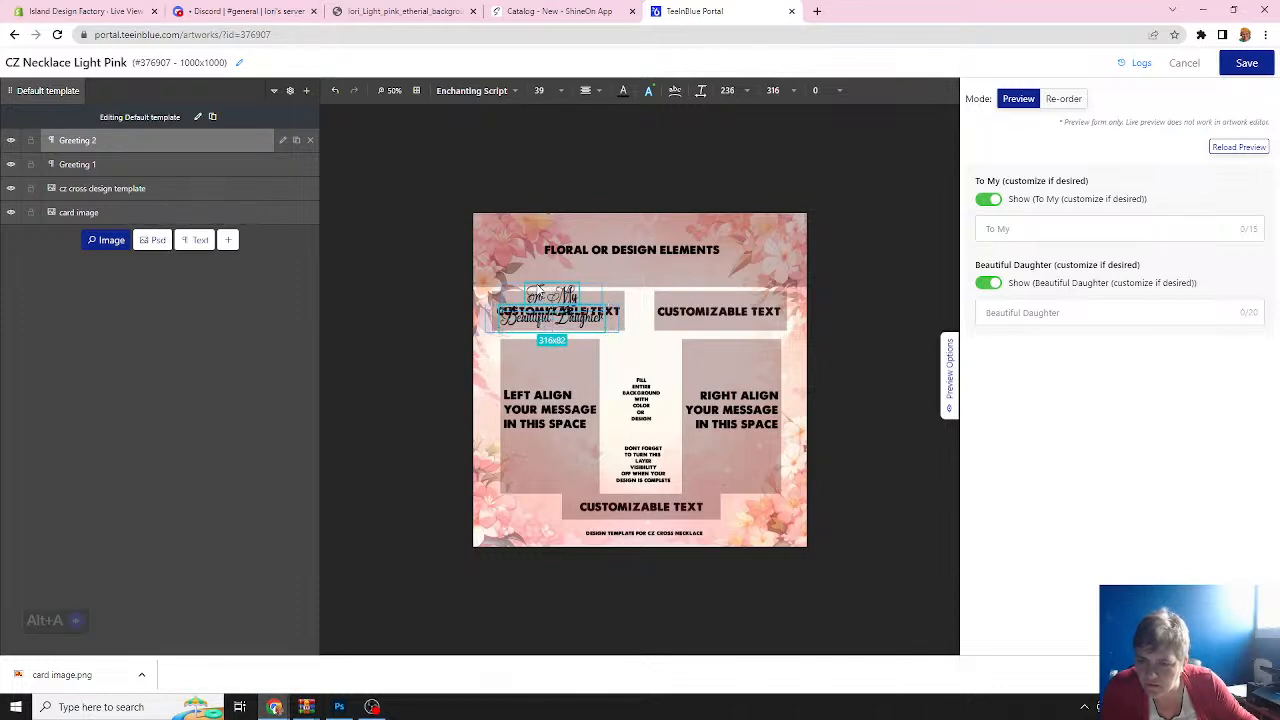
pyautogui.click(538, 296)
pyautogui.moveTo(537, 297); pyautogui.dragTo(538, 298)
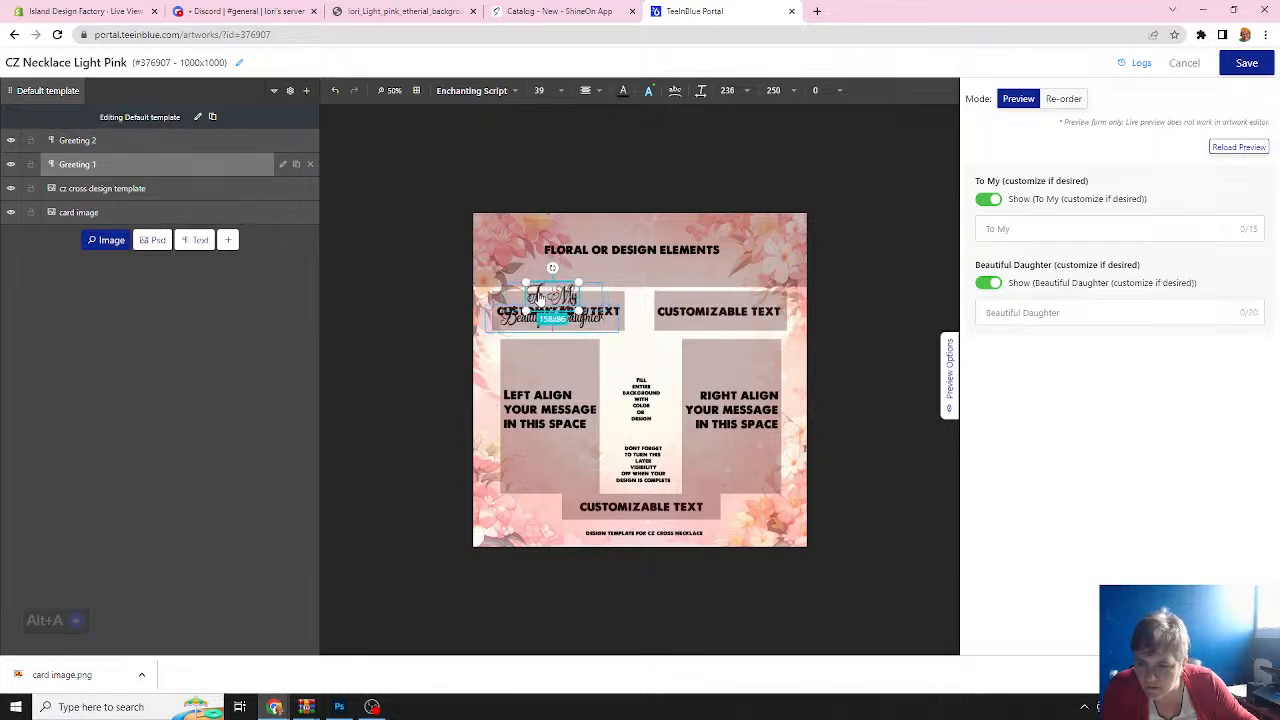
pyautogui.click(485, 376)
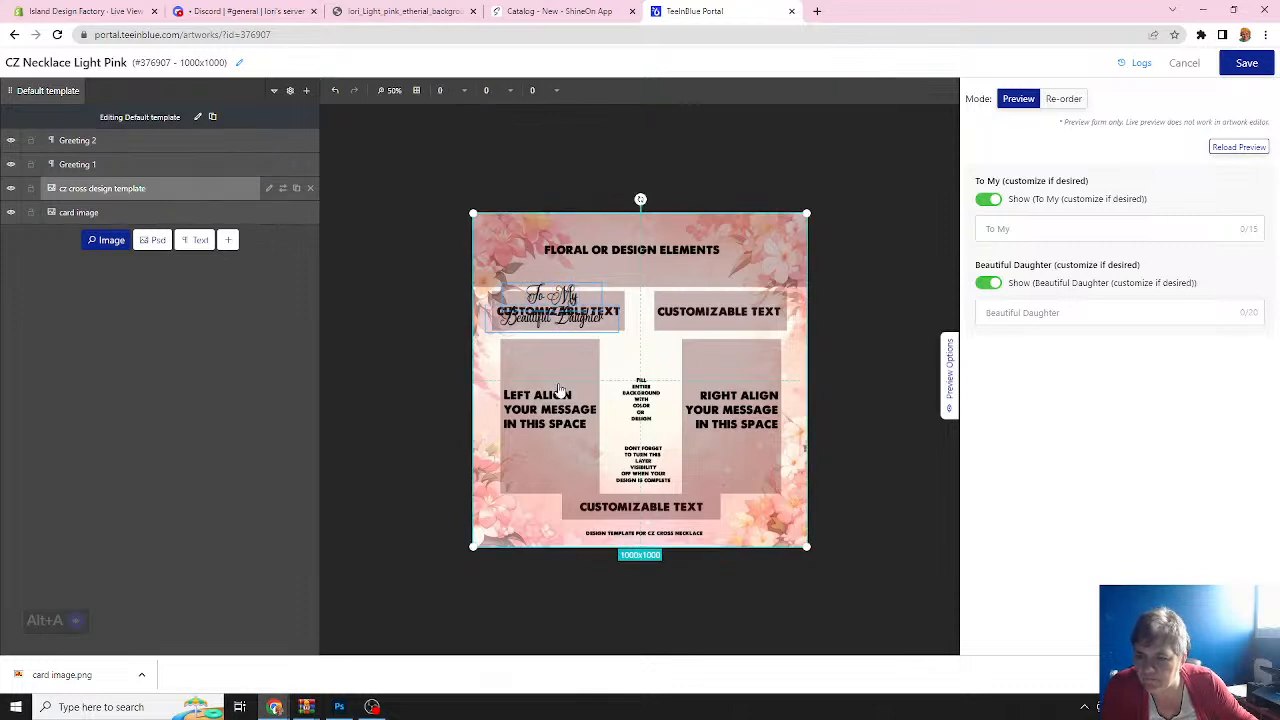
pyautogui.click(11, 188)
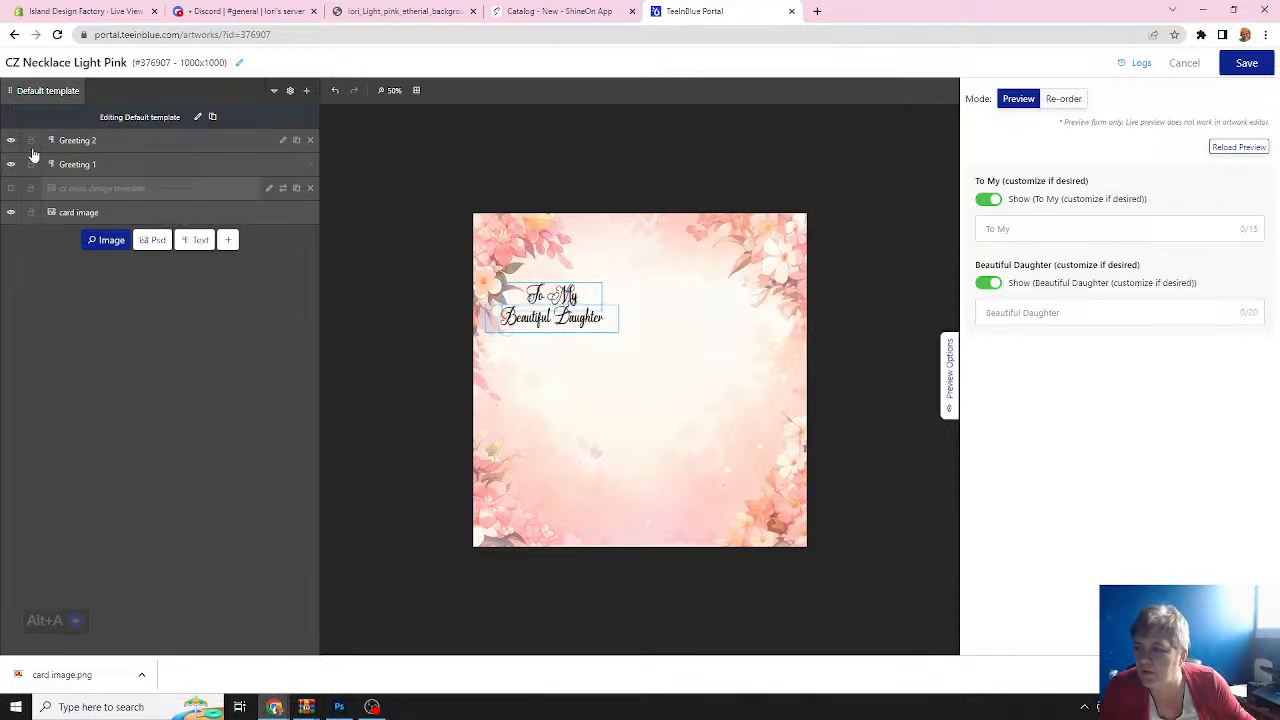
# Duplicate the Greeting 2 text layer and rename the copy as Name.
pyautogui.click(146, 143)
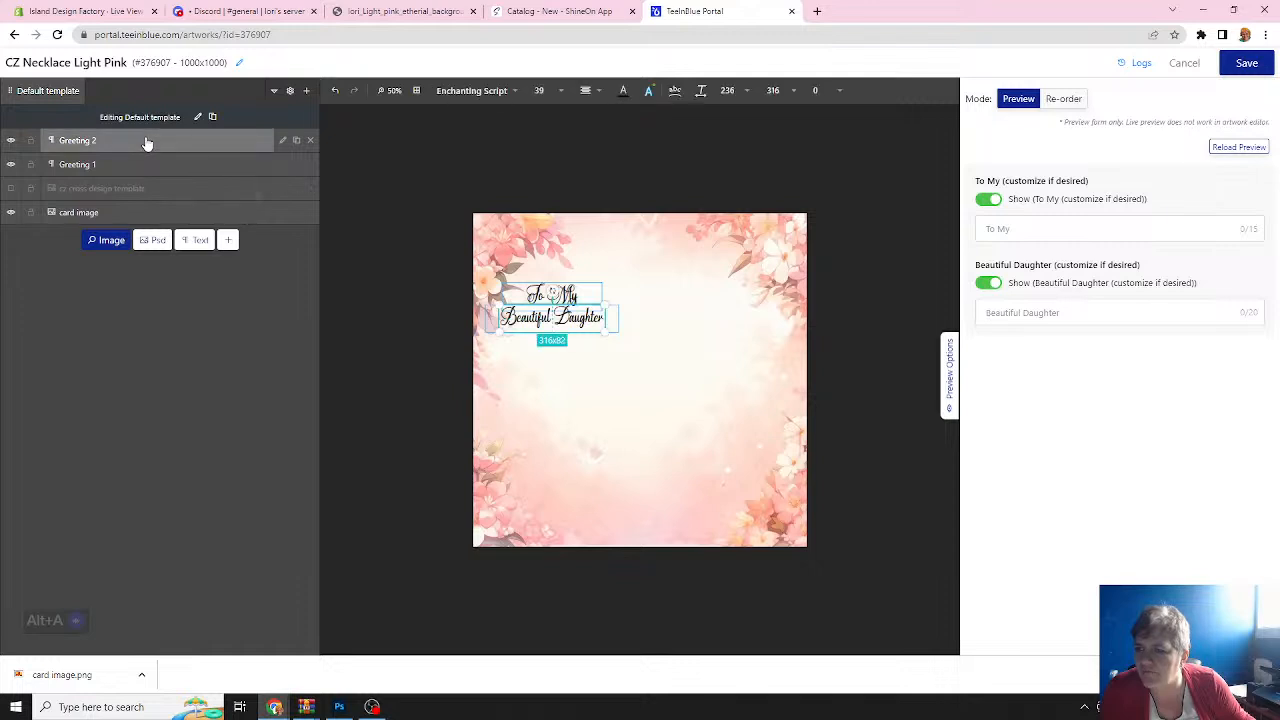
pyautogui.click(296, 142)
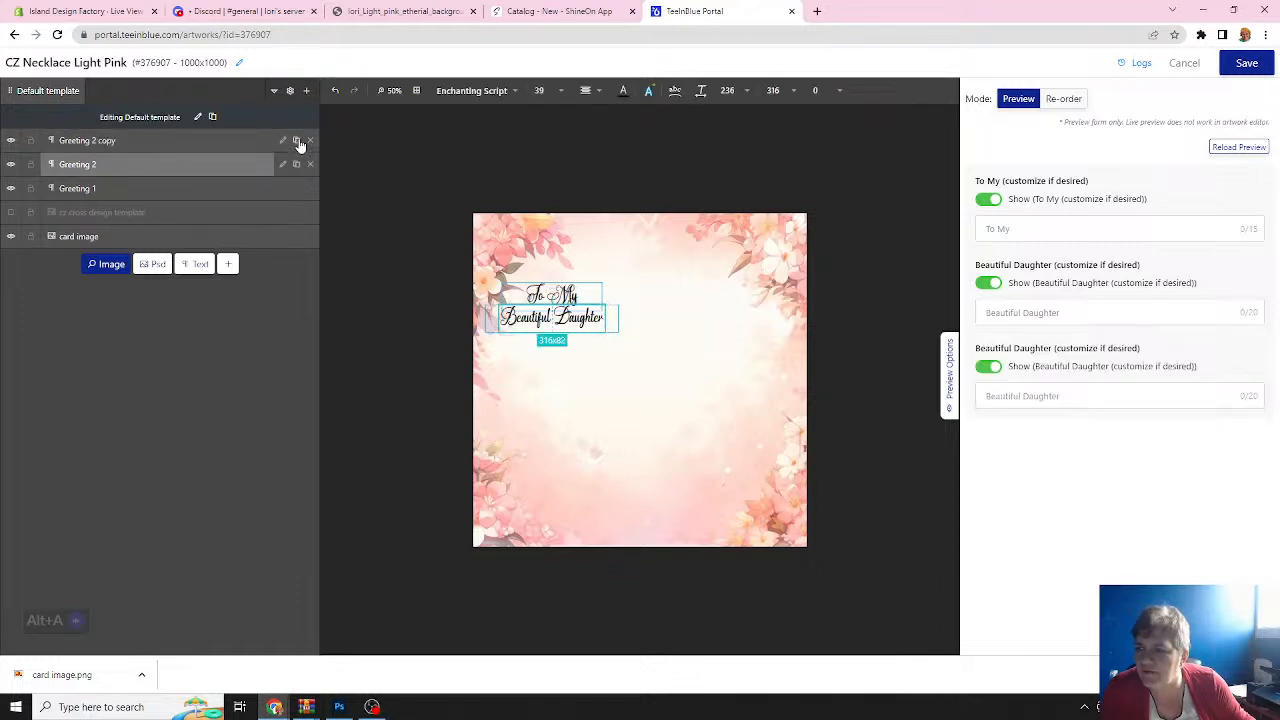
pyautogui.doubleClick(111, 142)
pyautogui.click(139, 140)
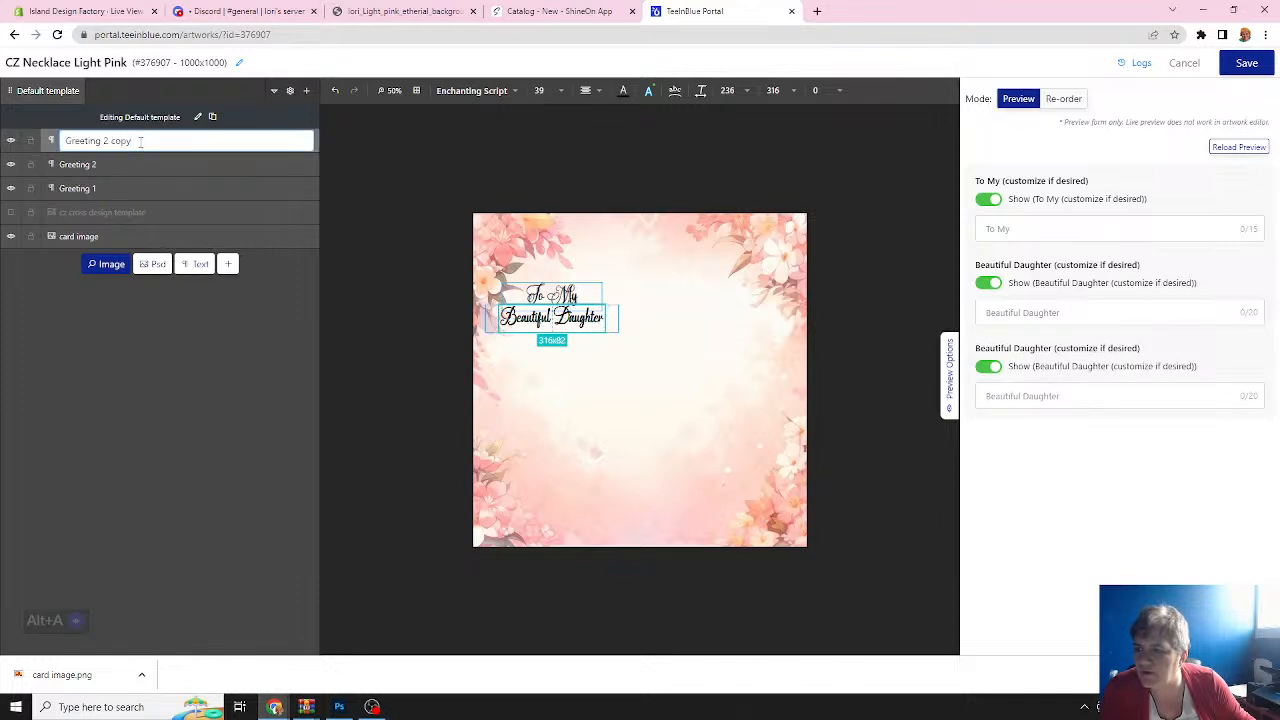
pyautogui.moveTo(48, 141); pyautogui.dragTo(140, 145)
pyautogui.click(122, 192)
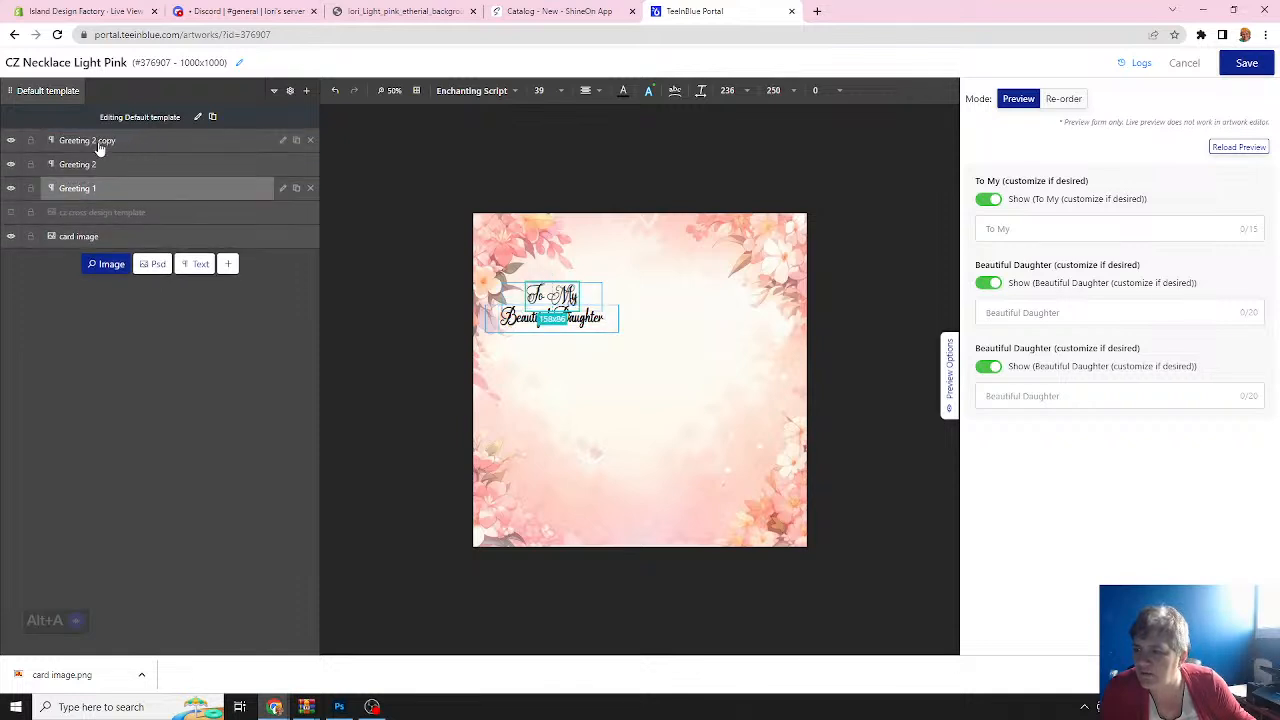
pyautogui.doubleClick(97, 141)
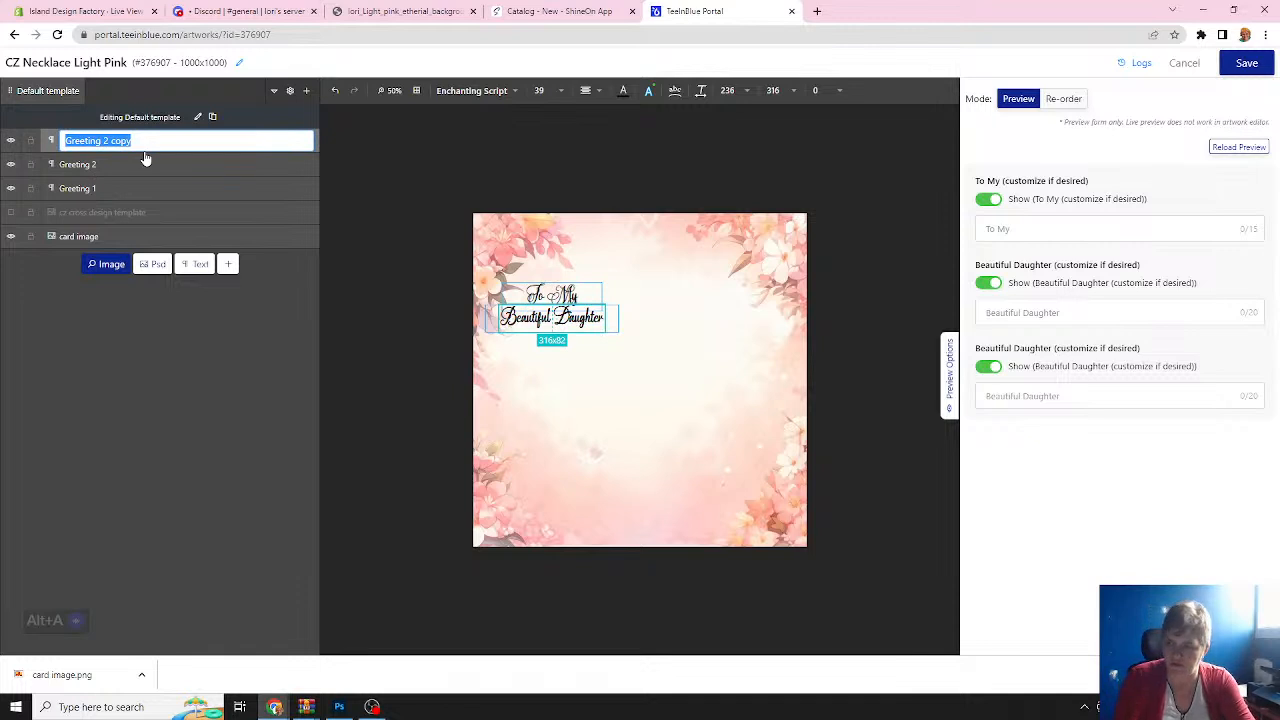
pyautogui.write('Name')
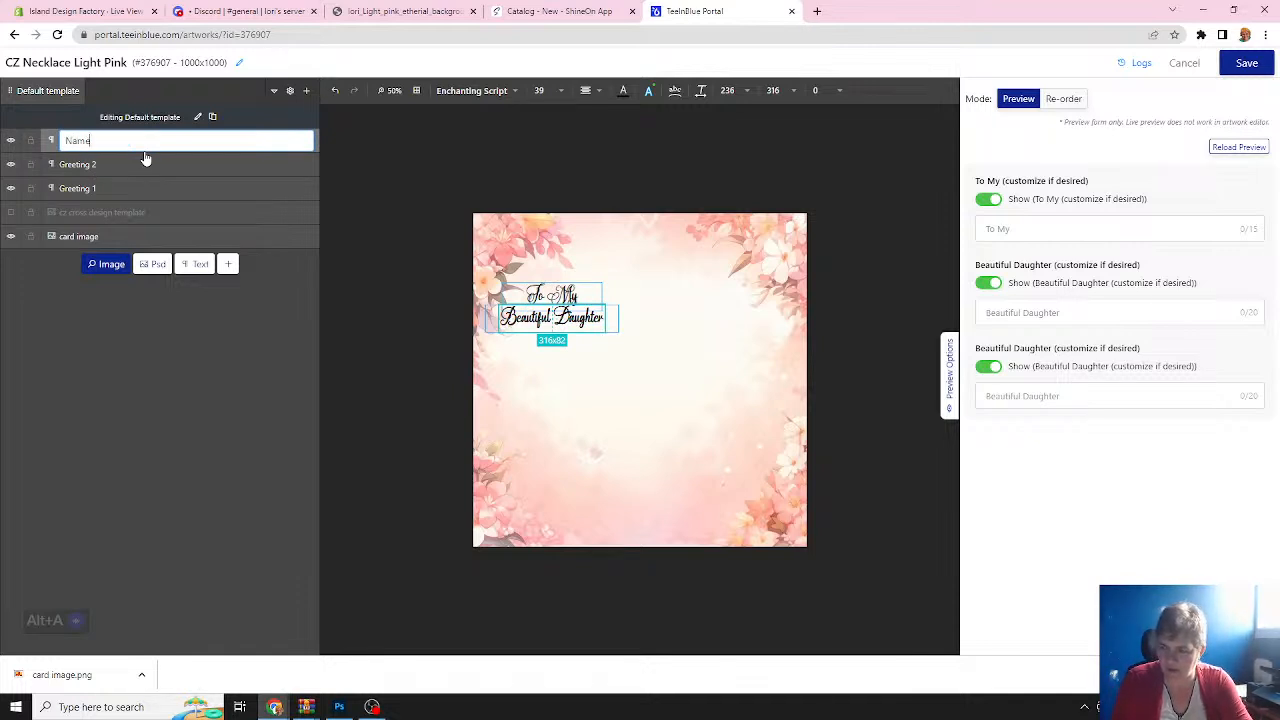
# Rename the duplicated Name text layer as Recipient Name.
pyautogui.press('BackSpace')
pyautogui.press('BackSpace')
pyautogui.press('BackSpace')
pyautogui.write('Re')
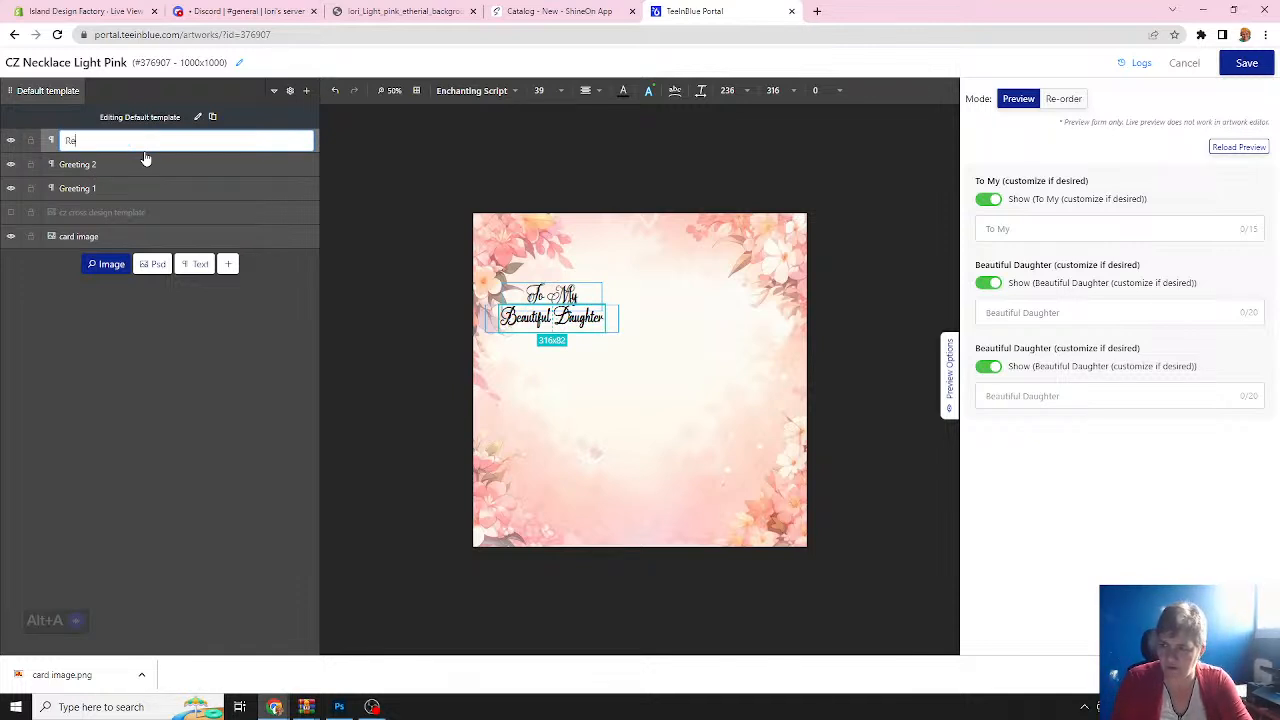
pyautogui.write('cipient Name')
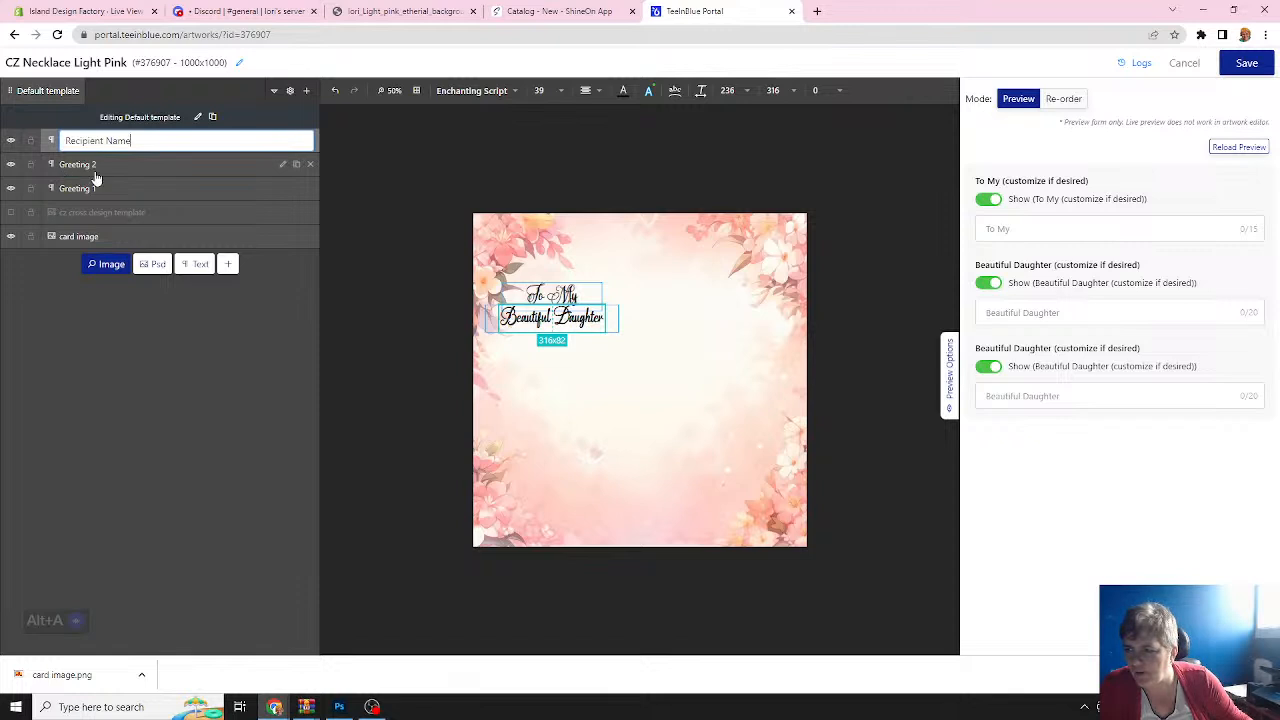
pyautogui.click(144, 167)
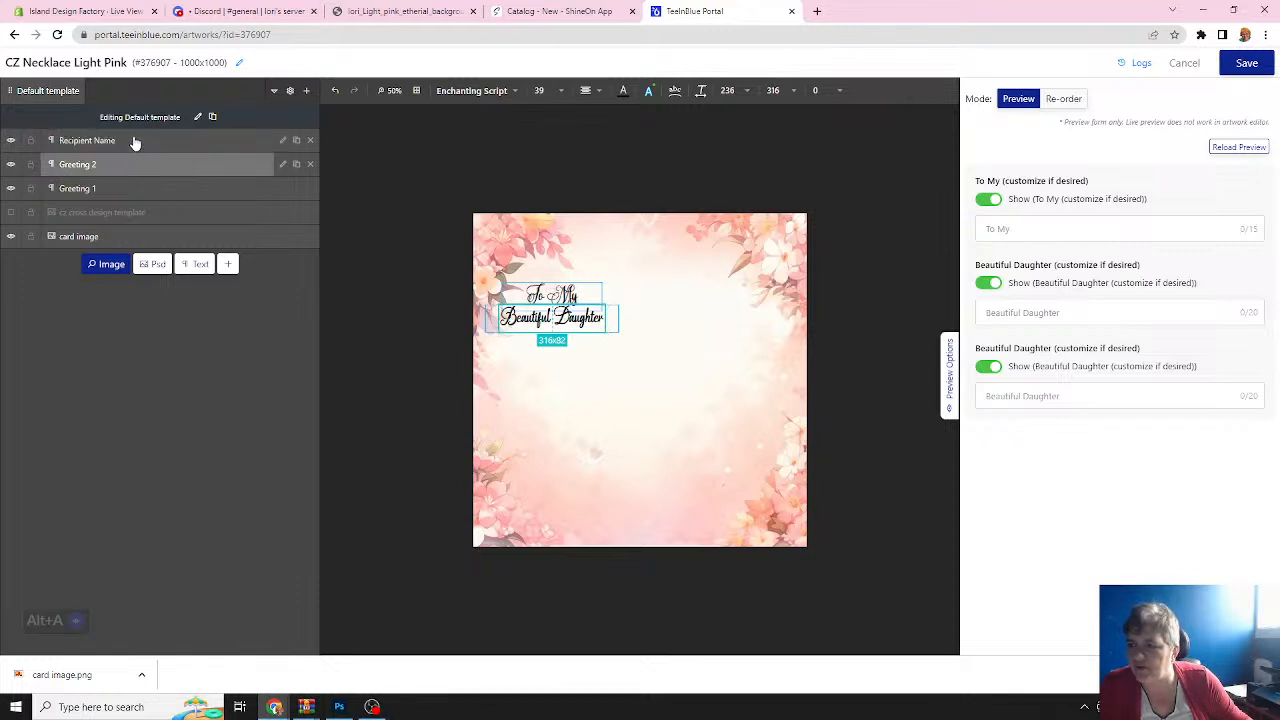
# Move the Recipient Name text into the upper-right customizable area at about 744, 294, temporarily showing the cz cross design template as a guide.
pyautogui.click(140, 141)
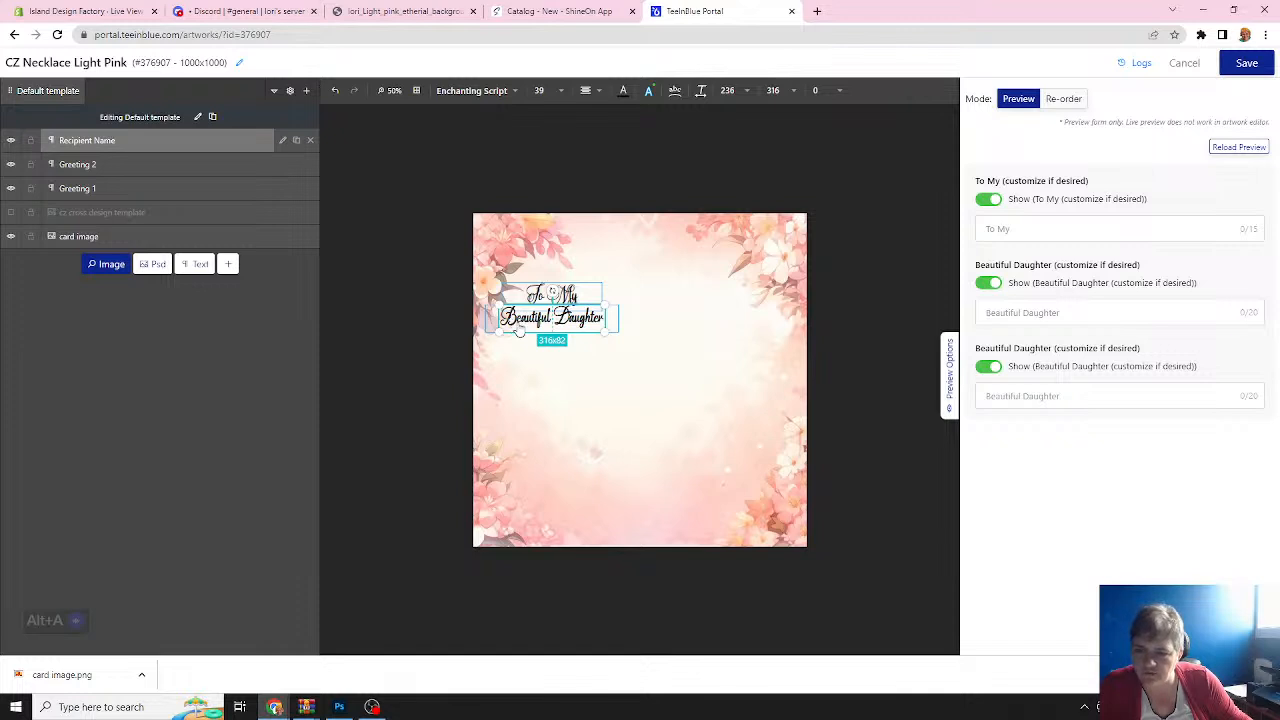
pyautogui.moveTo(519, 331); pyautogui.dragTo(687, 318)
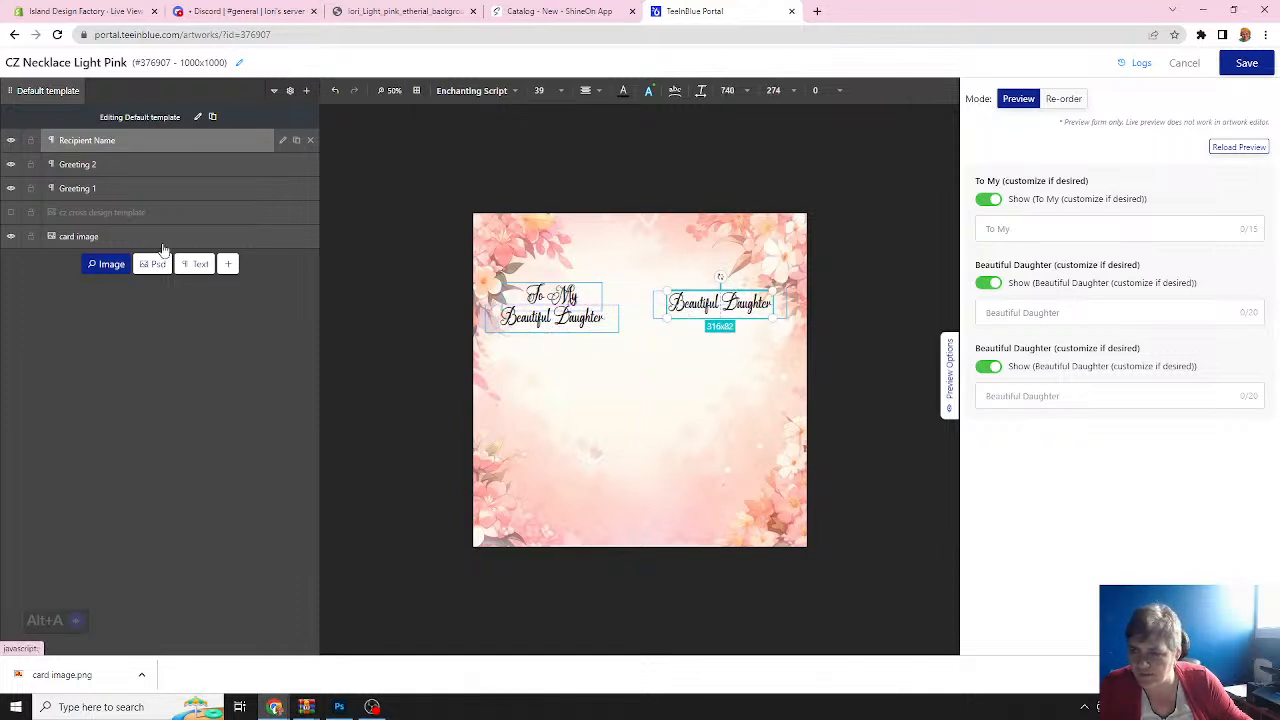
pyautogui.click(11, 213)
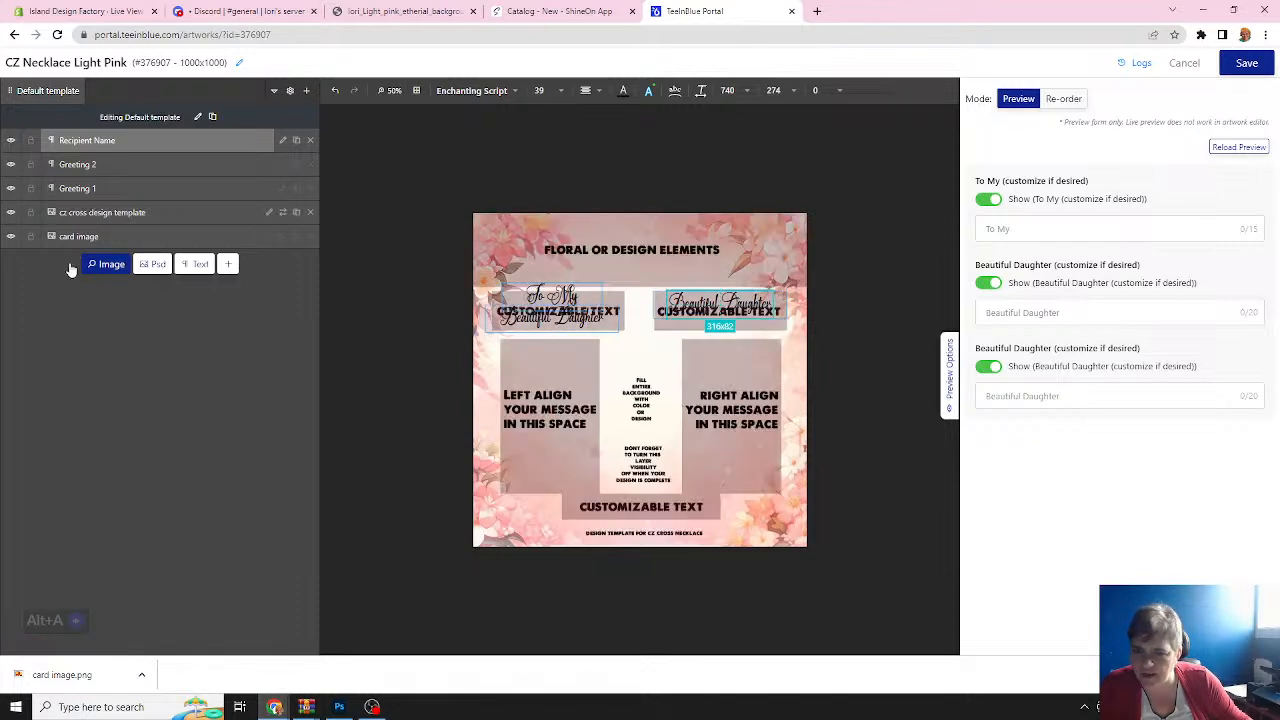
pyautogui.moveTo(693, 309); pyautogui.dragTo(695, 312)
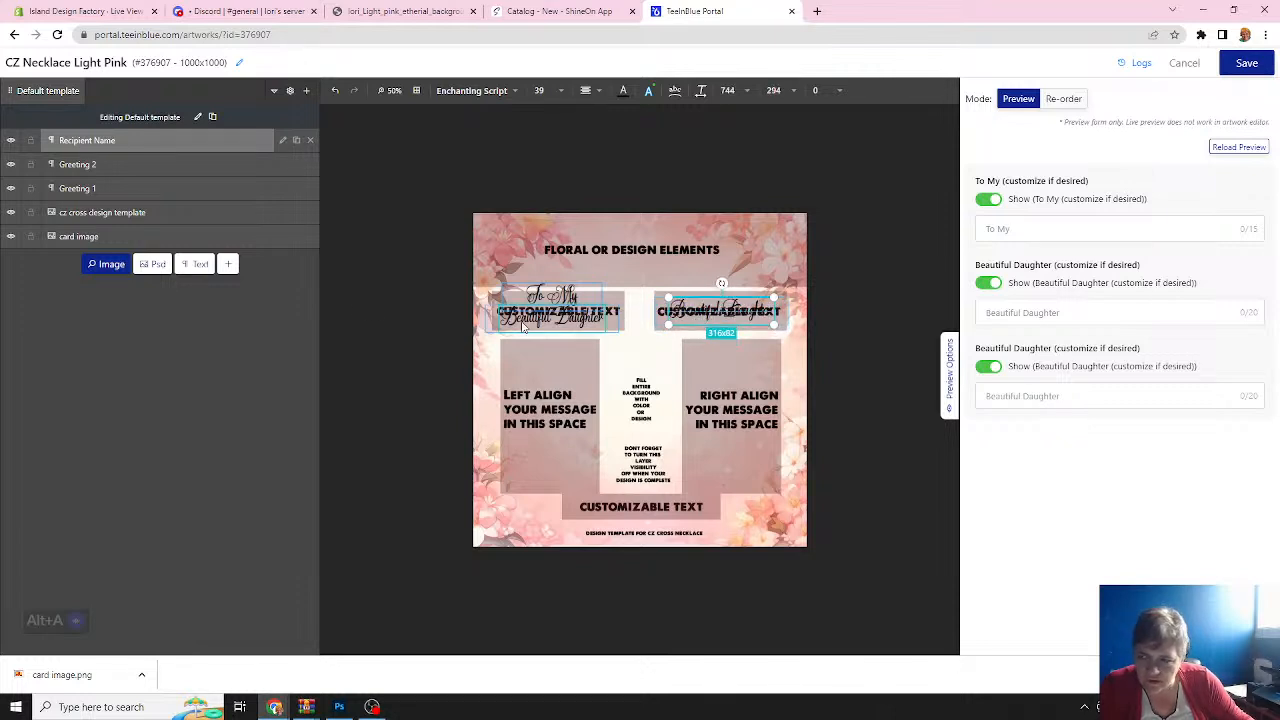
pyautogui.click(11, 212)
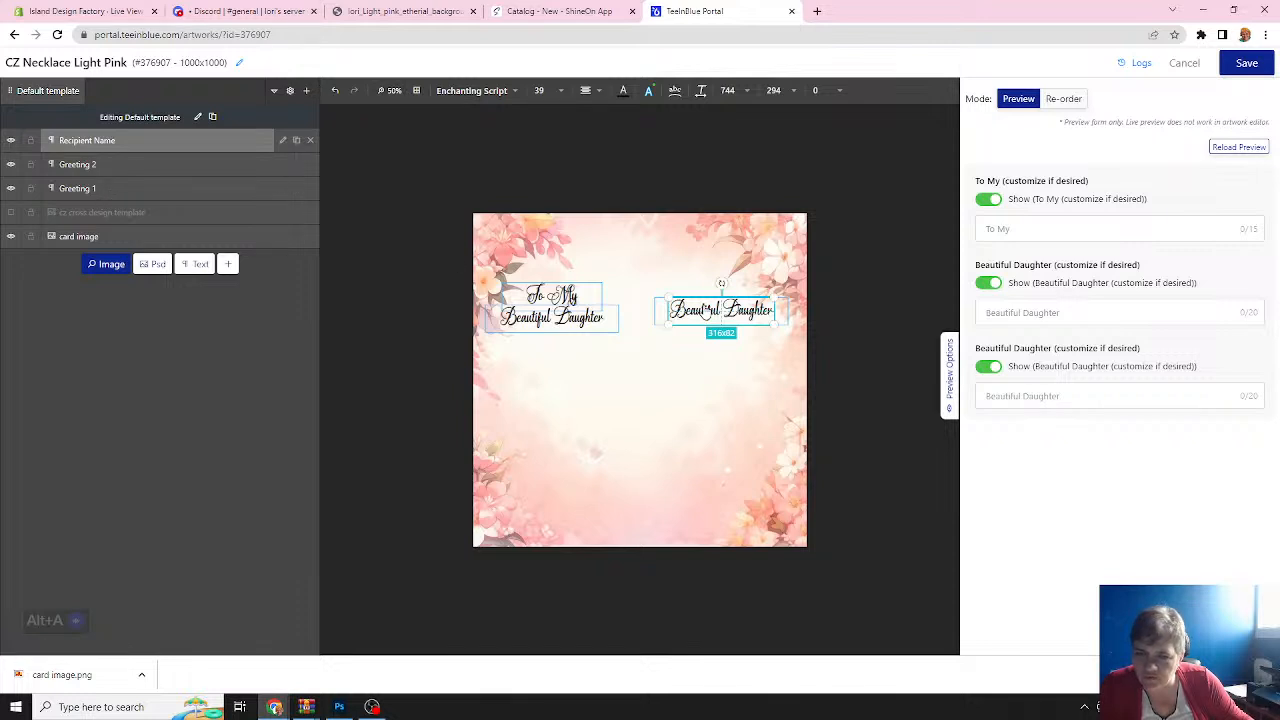
# Enlarge the Recipient Name text to font size 45.
pyautogui.click(561, 89)
pyautogui.click(561, 89)
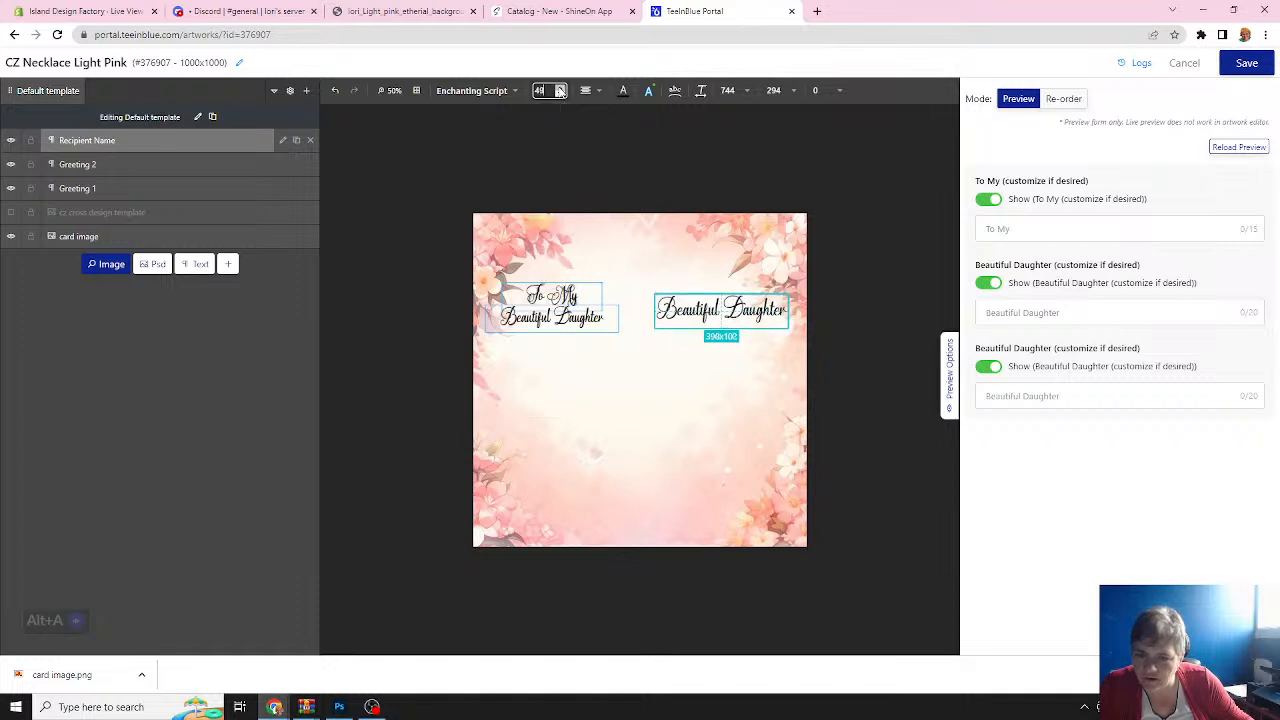
pyautogui.click(561, 89)
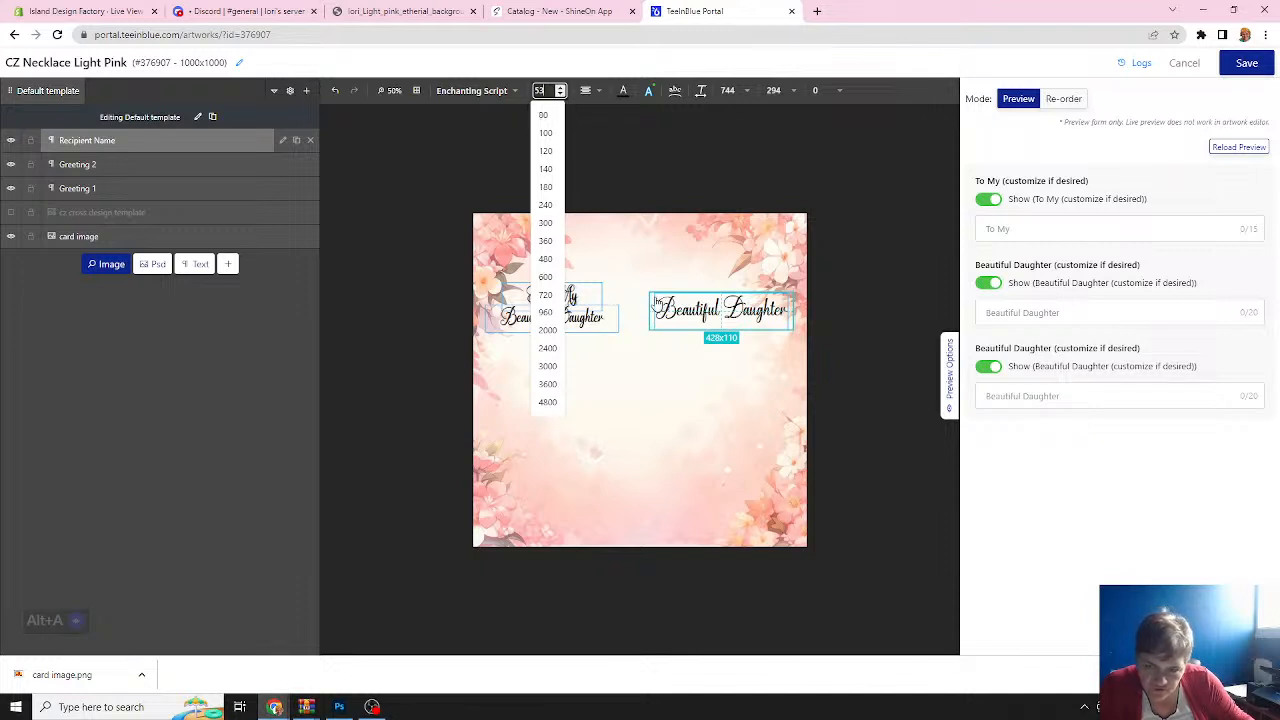
pyautogui.click(561, 87)
pyautogui.click(561, 88)
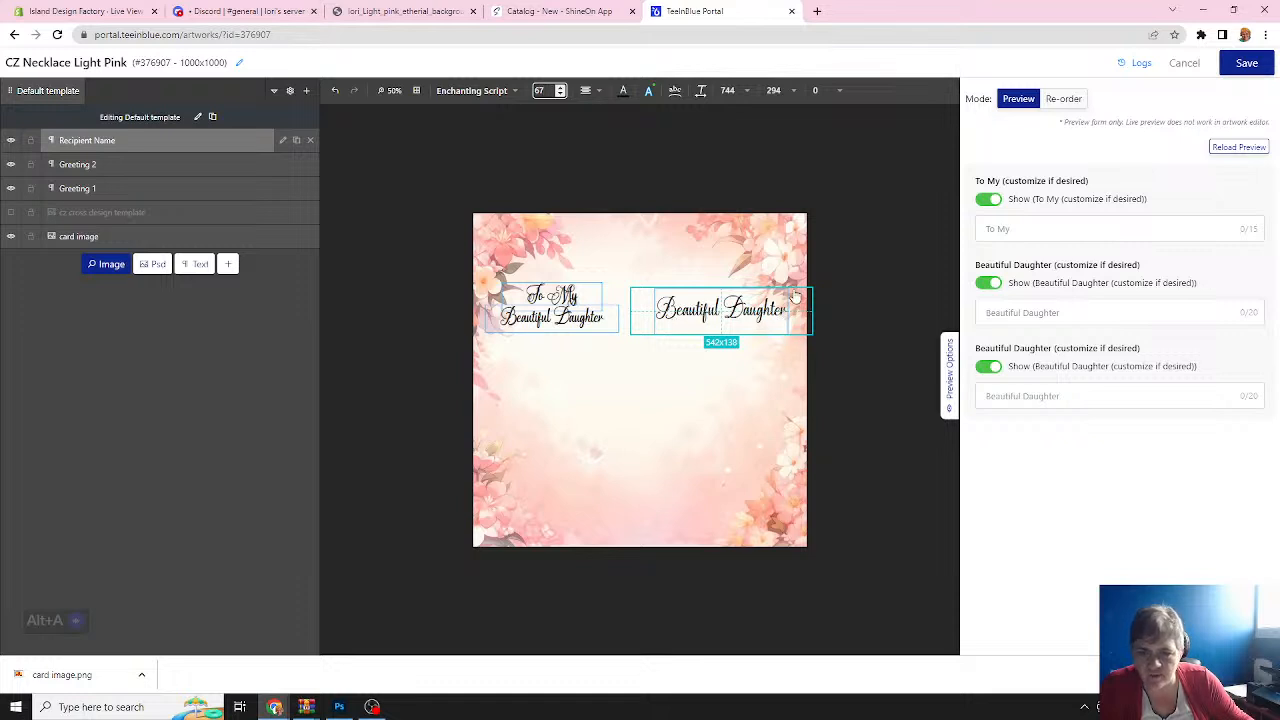
pyautogui.click(560, 94)
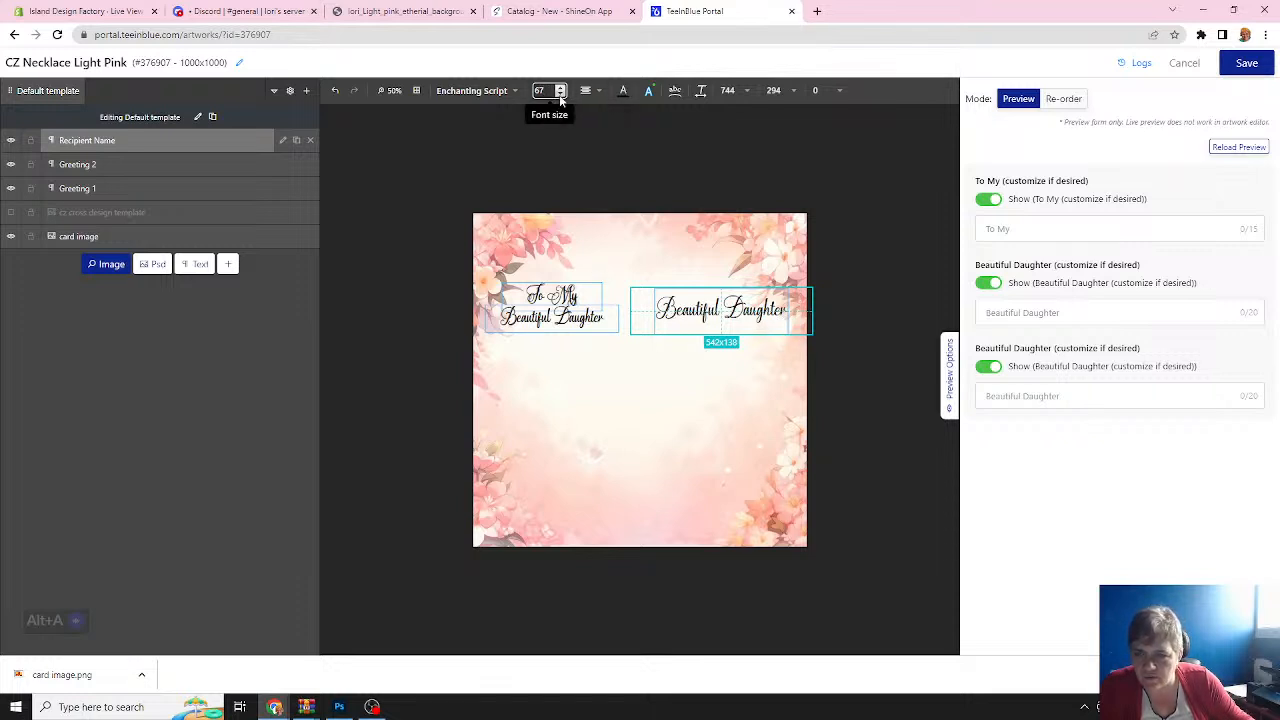
pyautogui.click(560, 94)
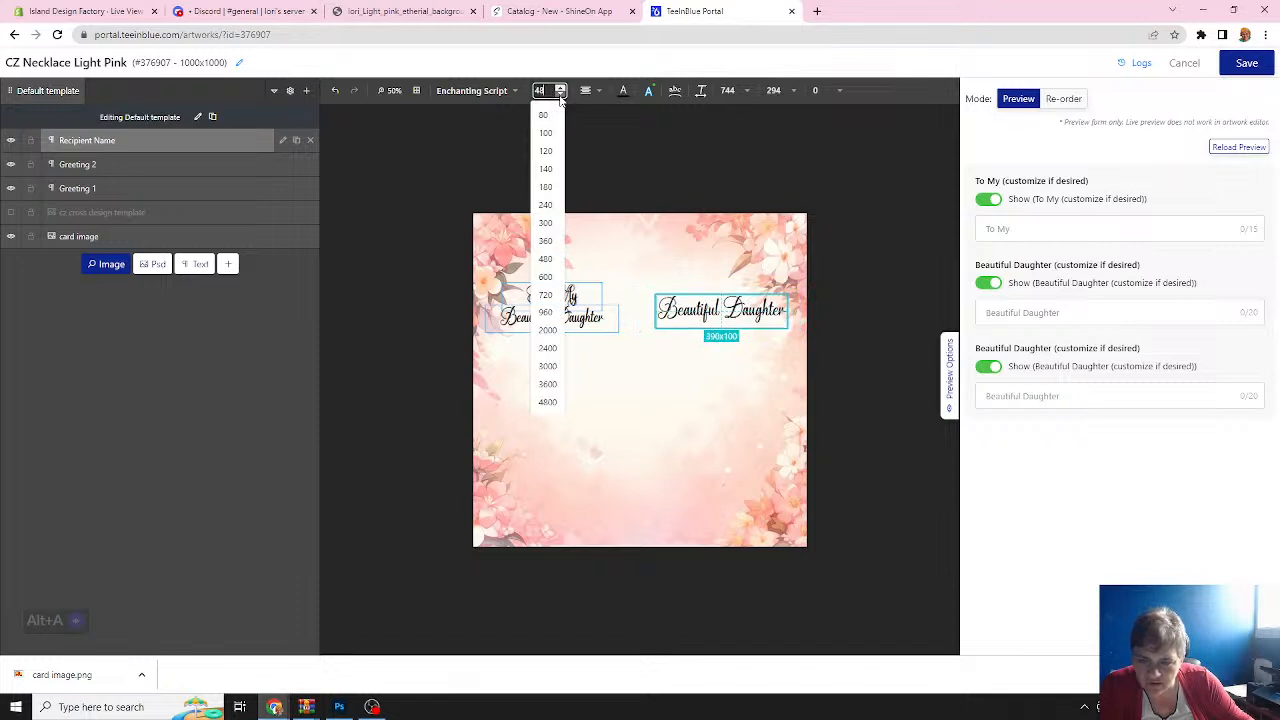
pyautogui.click(561, 95)
pyautogui.click(561, 95)
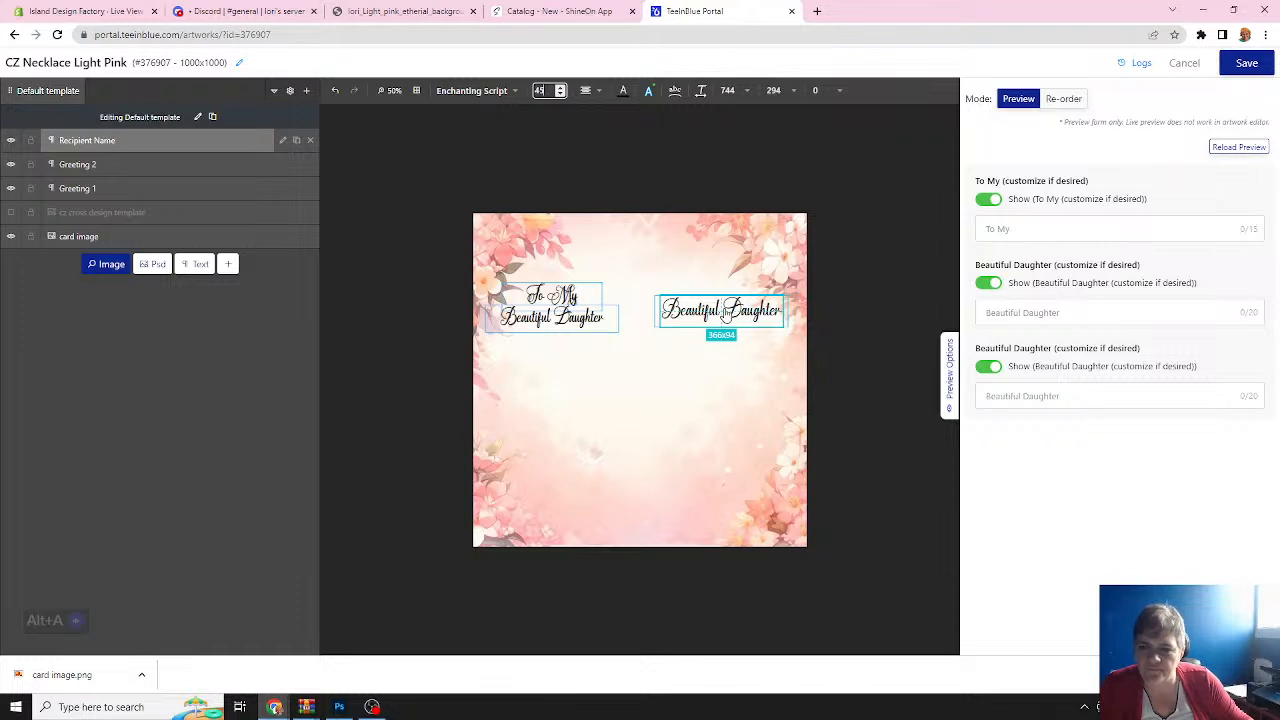
# Open the Recipient Name layer's settings and replace its default text with a sample first name.
pyautogui.click(283, 141)
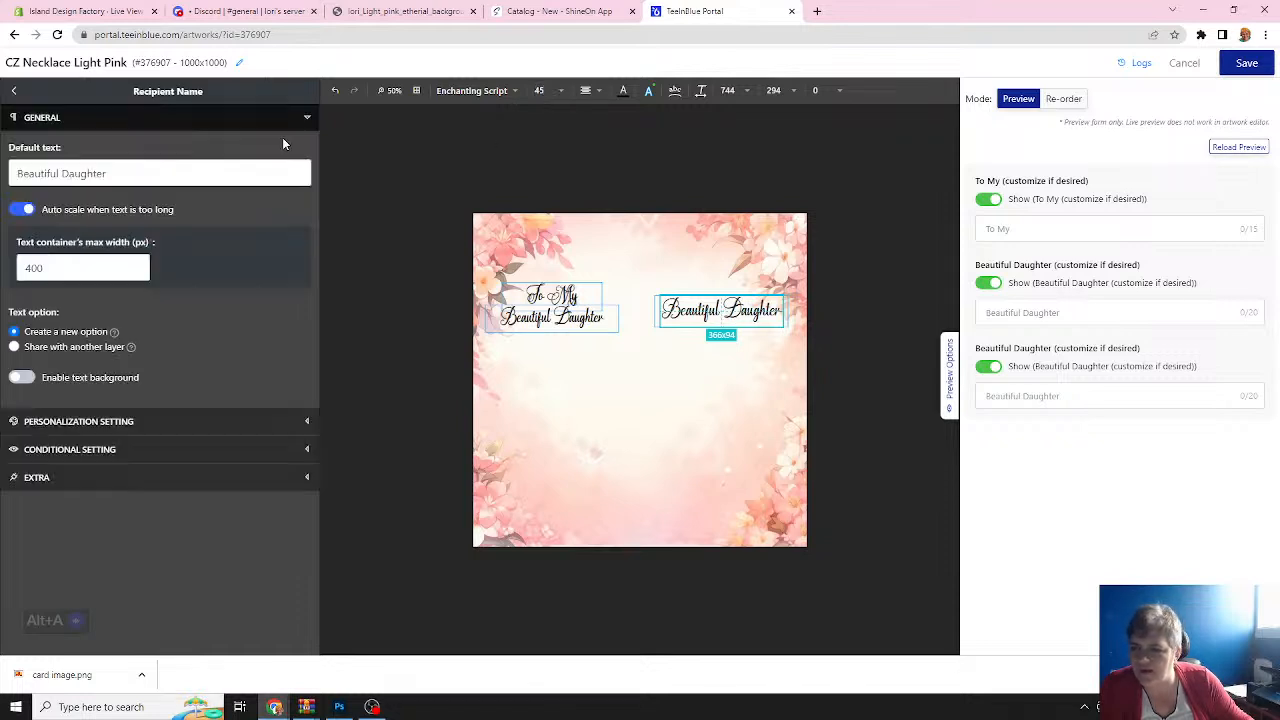
pyautogui.tripleClick(111, 173)
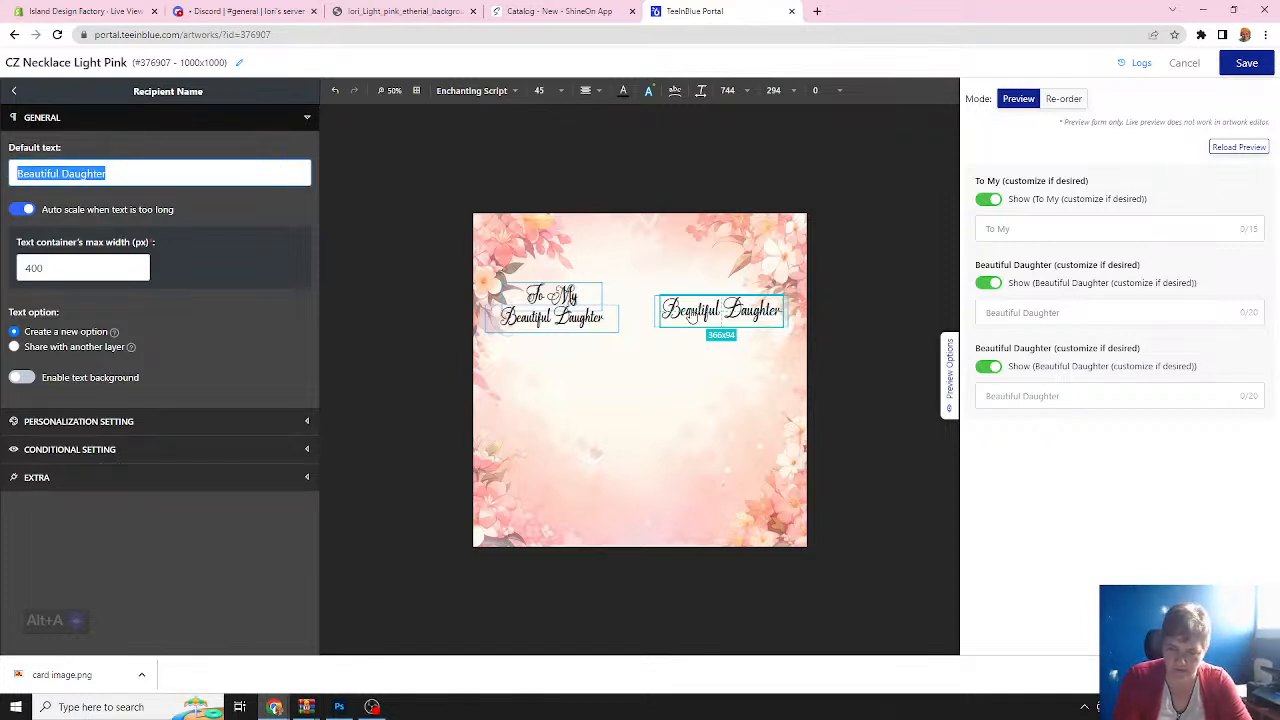
pyautogui.write('Jessica')
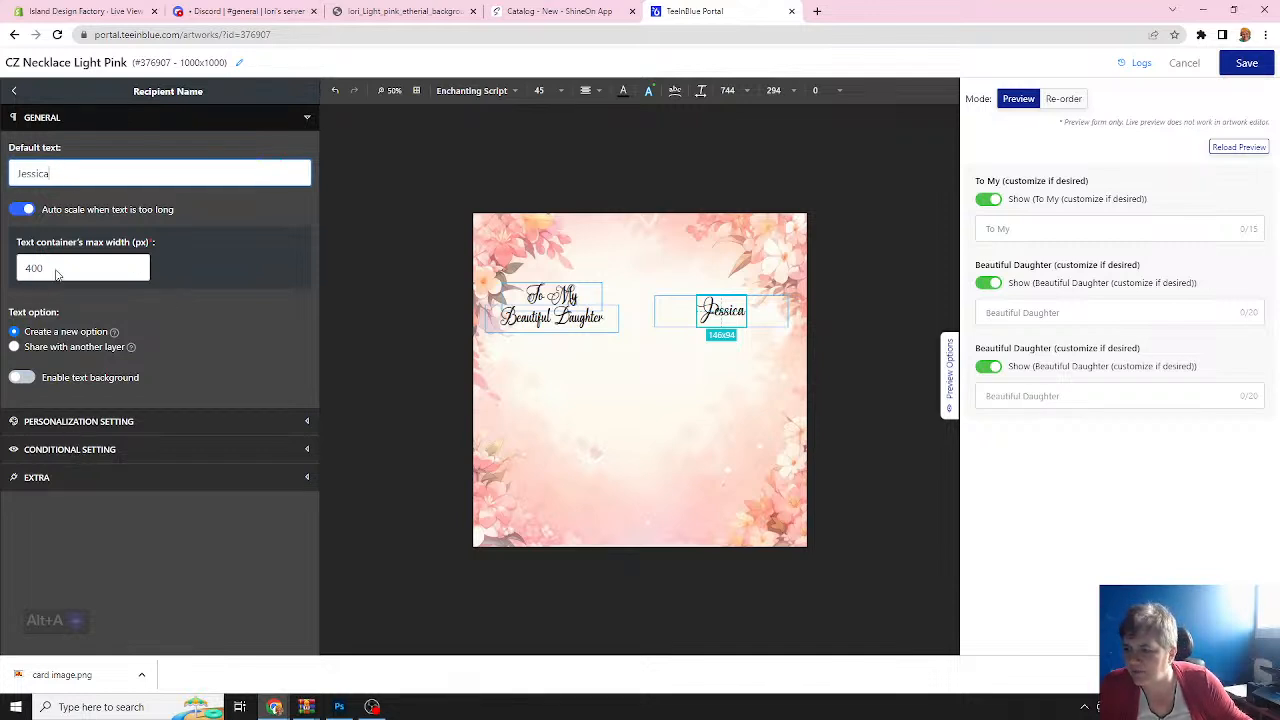
# Set the option title in the layer's personalization settings to "Recipient Name".
pyautogui.click(76, 425)
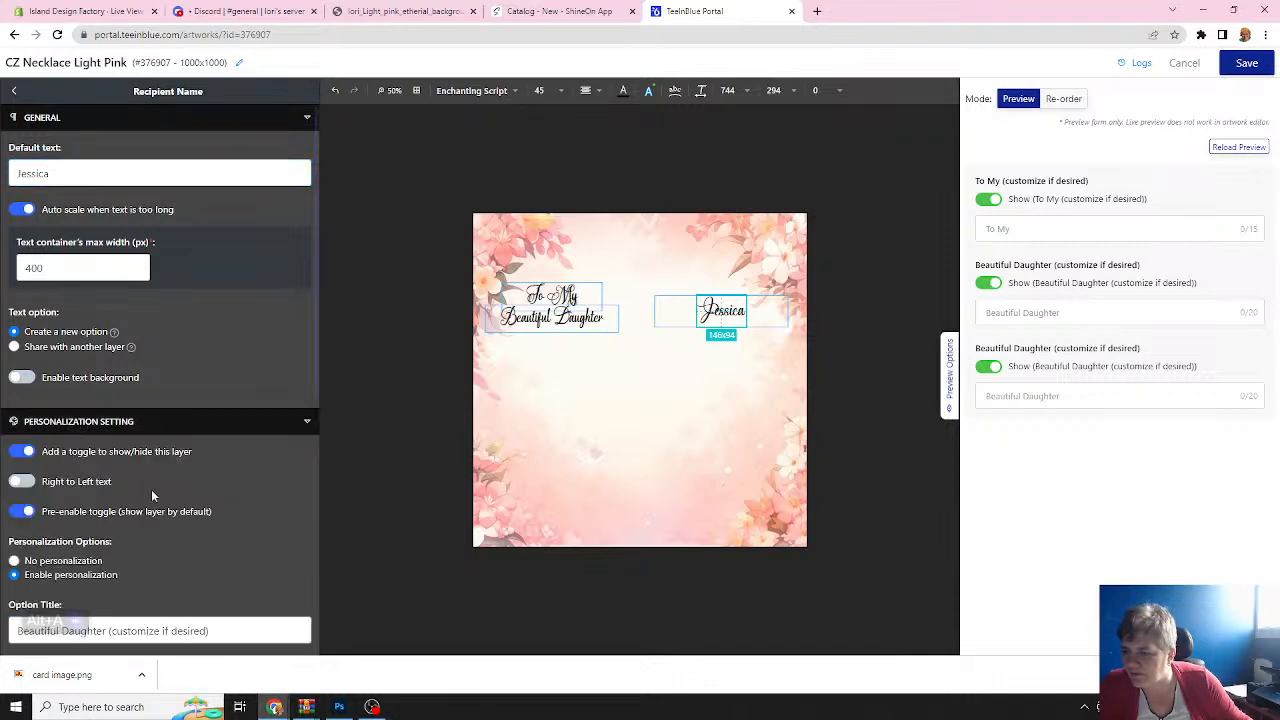
pyautogui.scroll(-3, 138, 511)
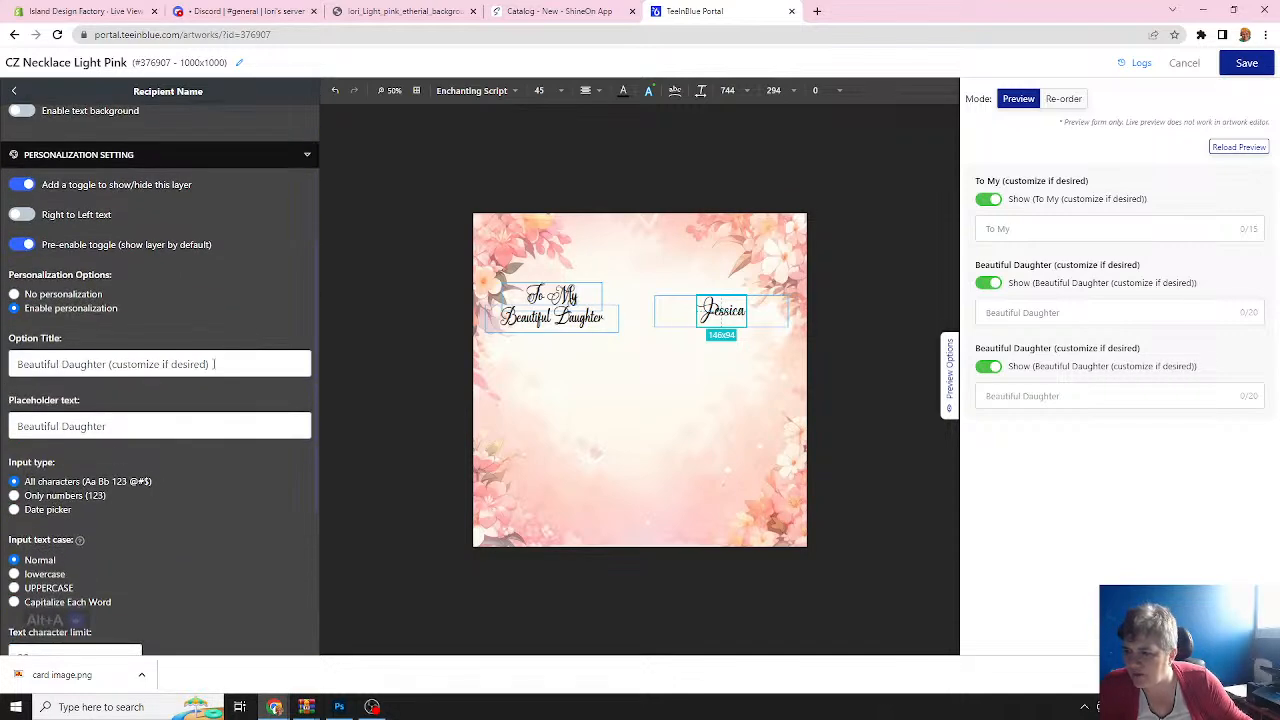
pyautogui.moveTo(213, 364); pyautogui.dragTo(3, 366)
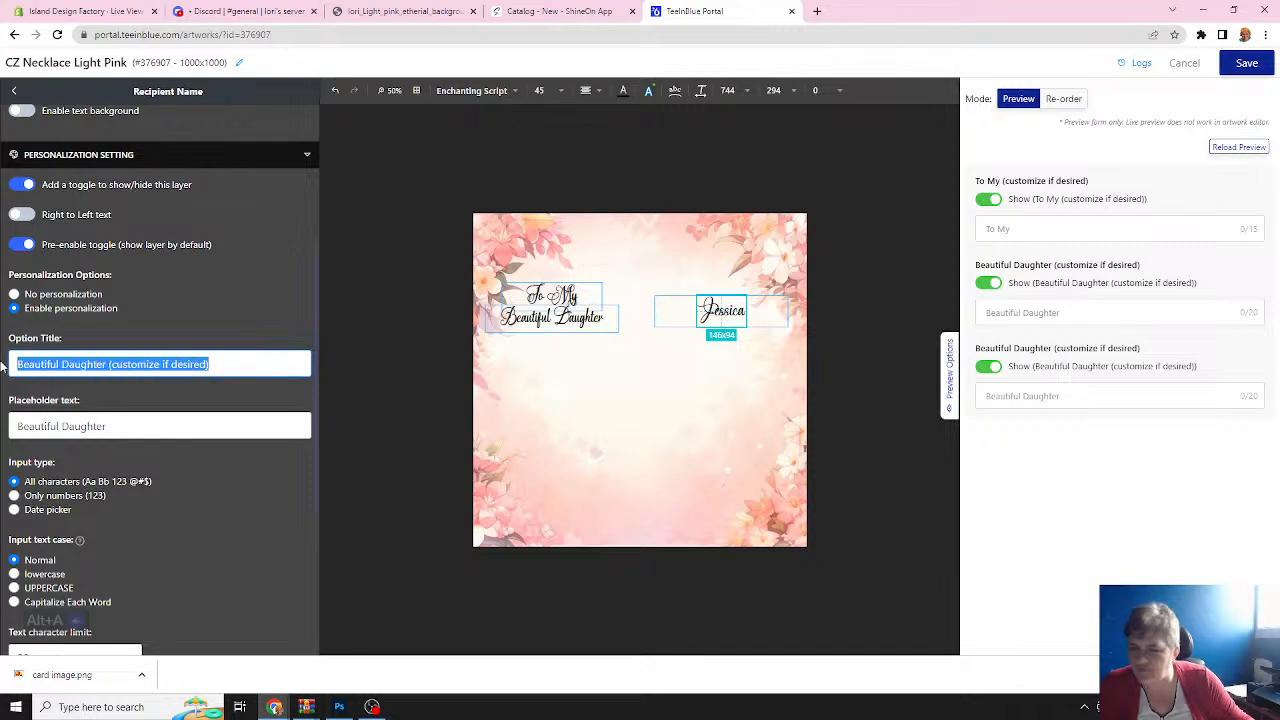
pyautogui.write('Re')
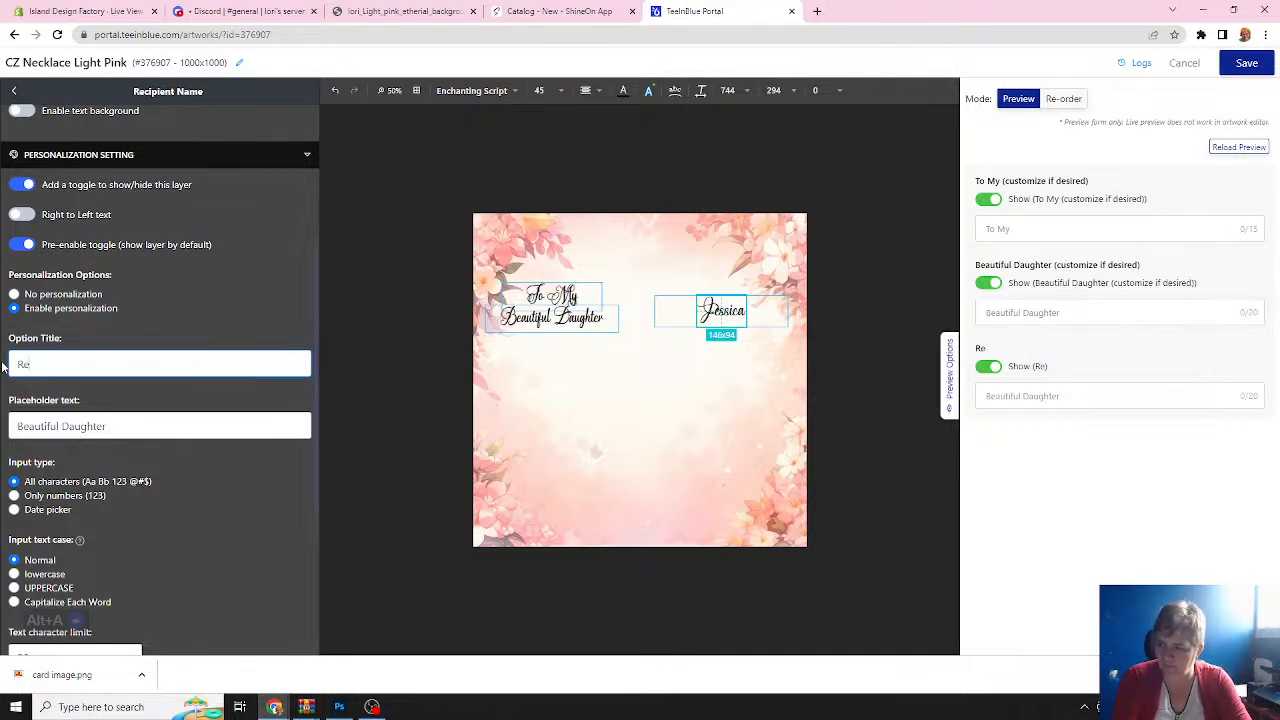
pyautogui.write('cipien')
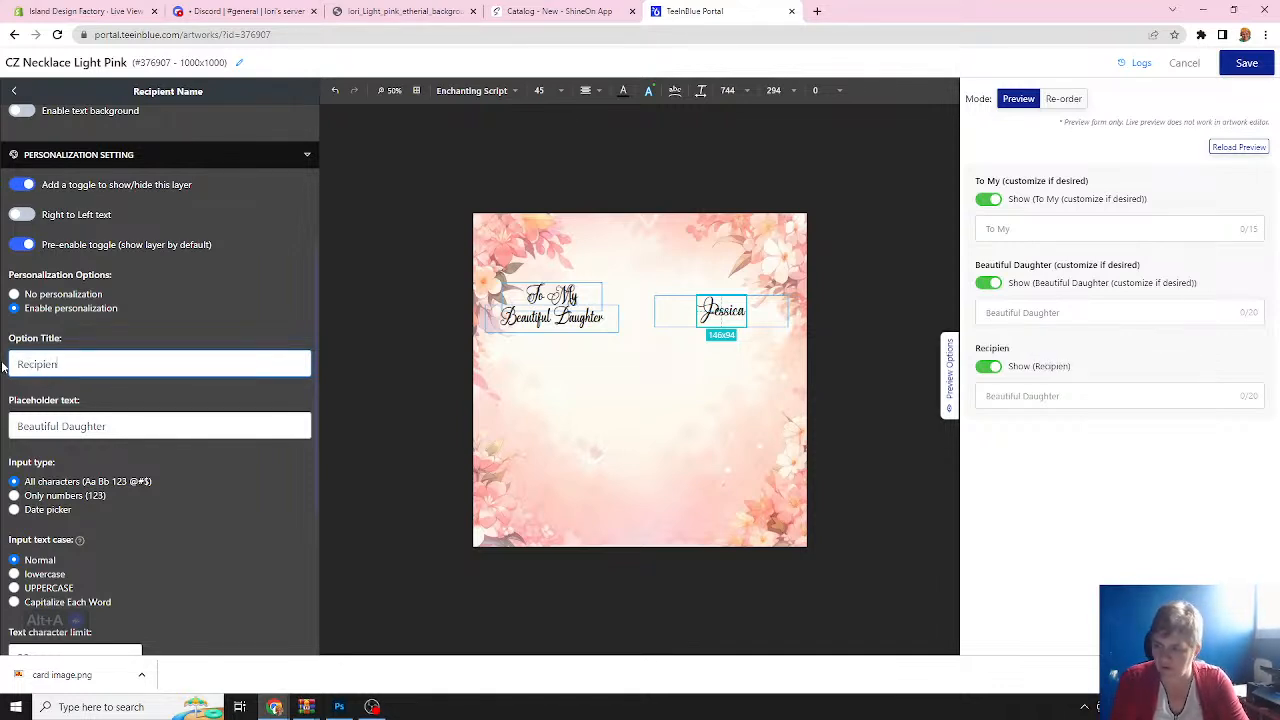
pyautogui.write('t Name')
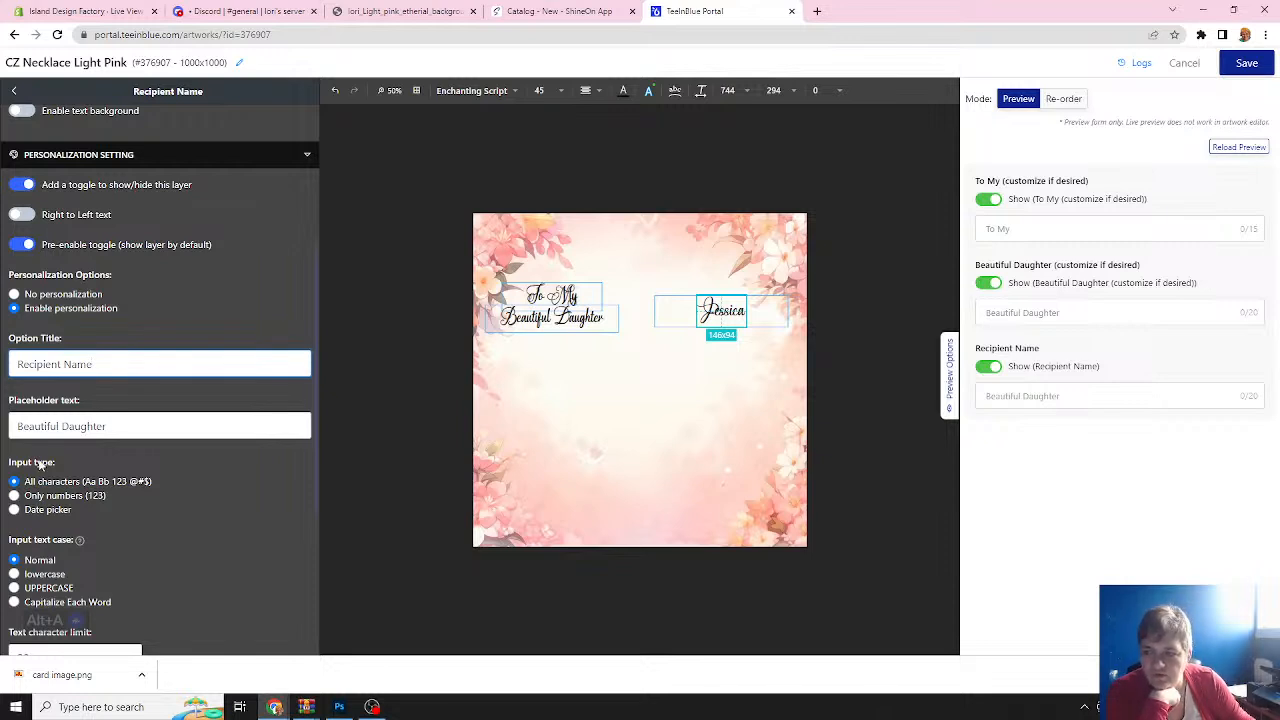
# Set the layer's placeholder text to "Recipient Name".
pyautogui.moveTo(119, 427); pyautogui.dragTo(2, 422)
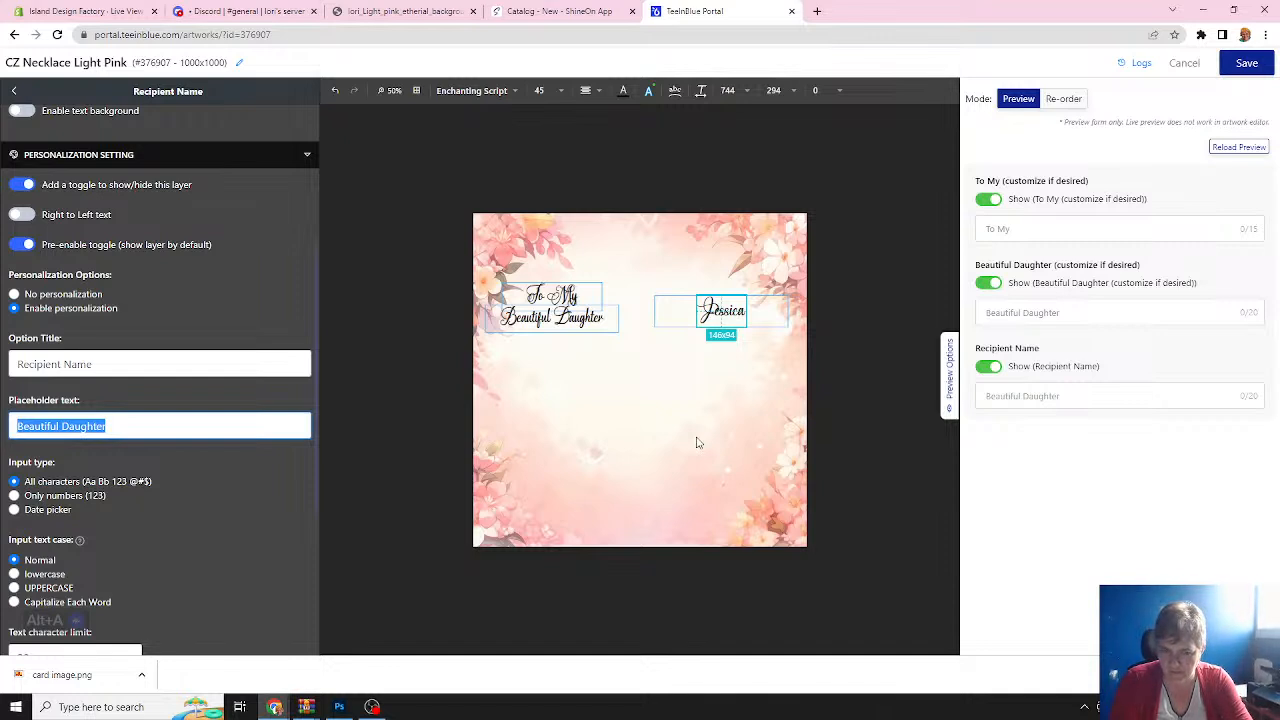
pyautogui.write('Recipie')
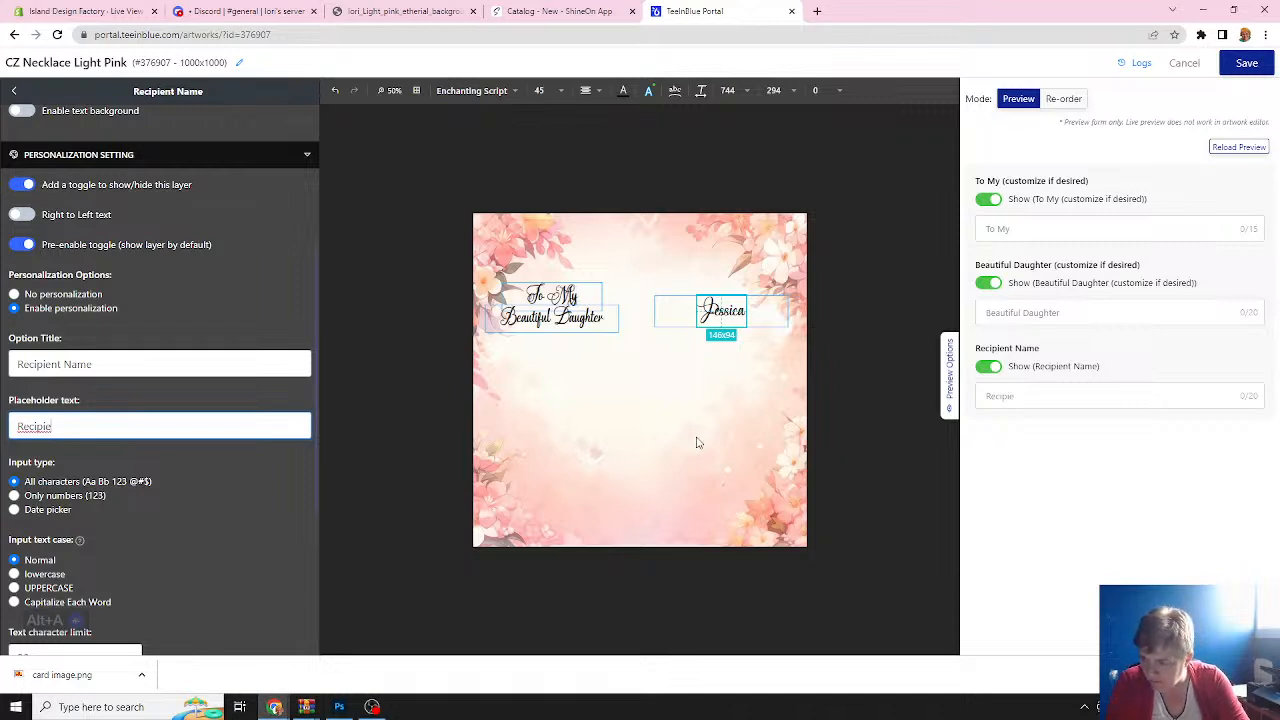
pyautogui.write('nt Name')
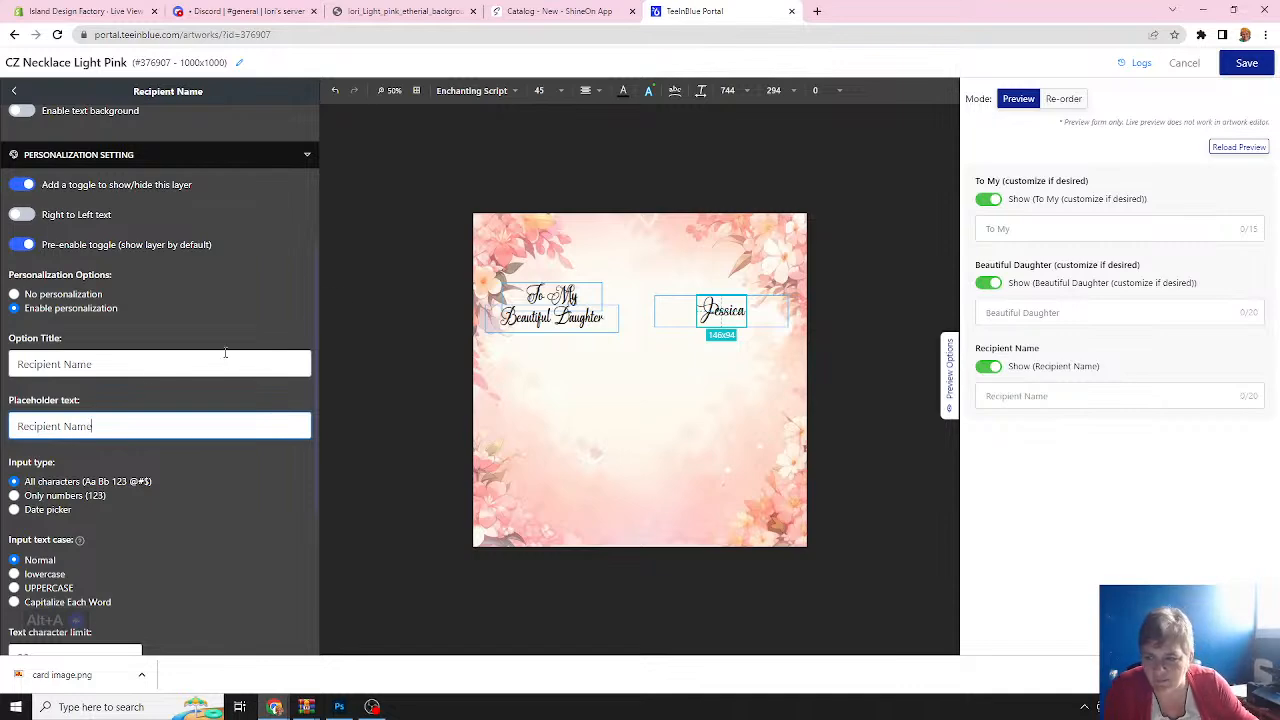
# Limit the Recipient Name text to 15 characters and return to the layer list.
pyautogui.scroll(-3, 158, 403)
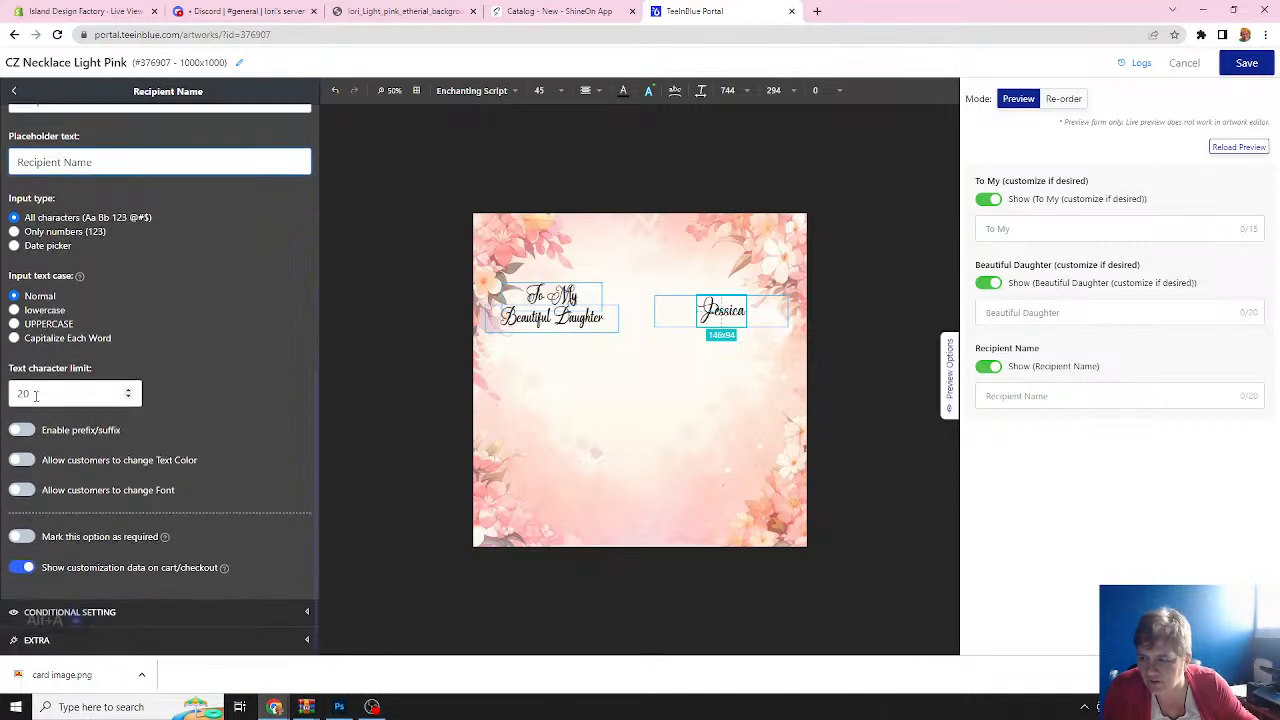
pyautogui.doubleClick(14, 393)
pyautogui.write('15')
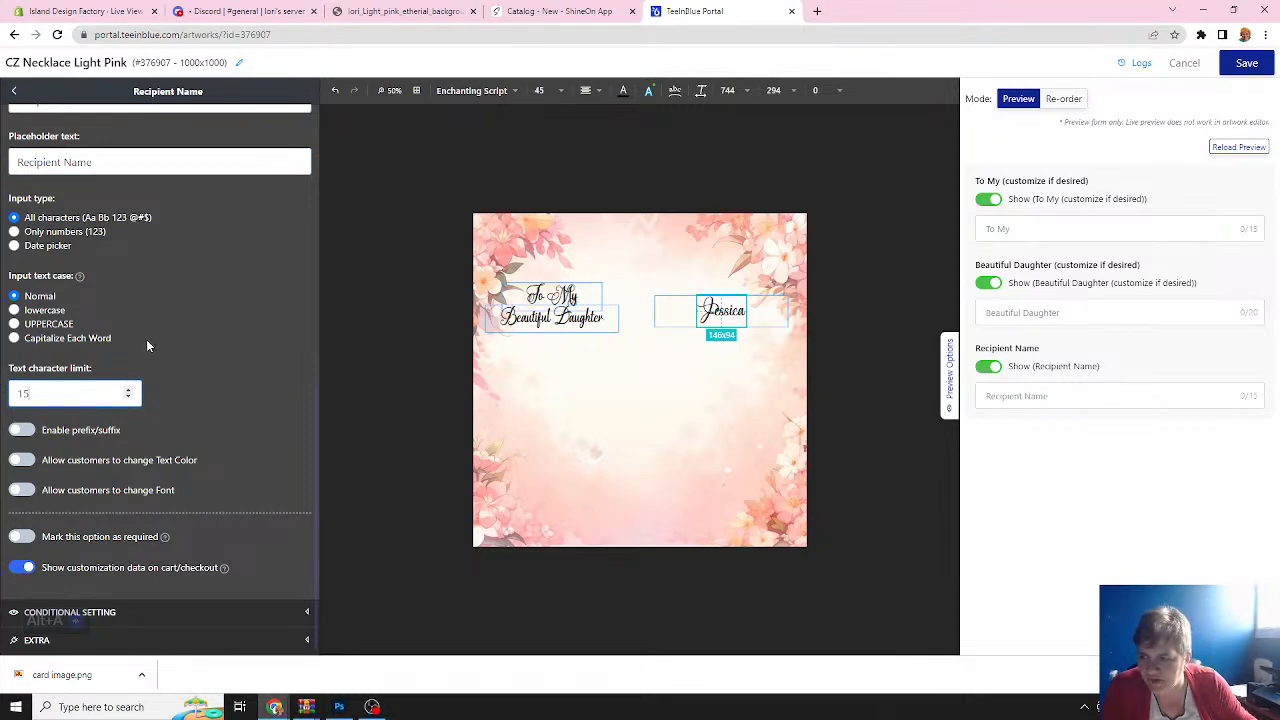
pyautogui.scroll(5, 146, 339)
pyautogui.click(127, 493)
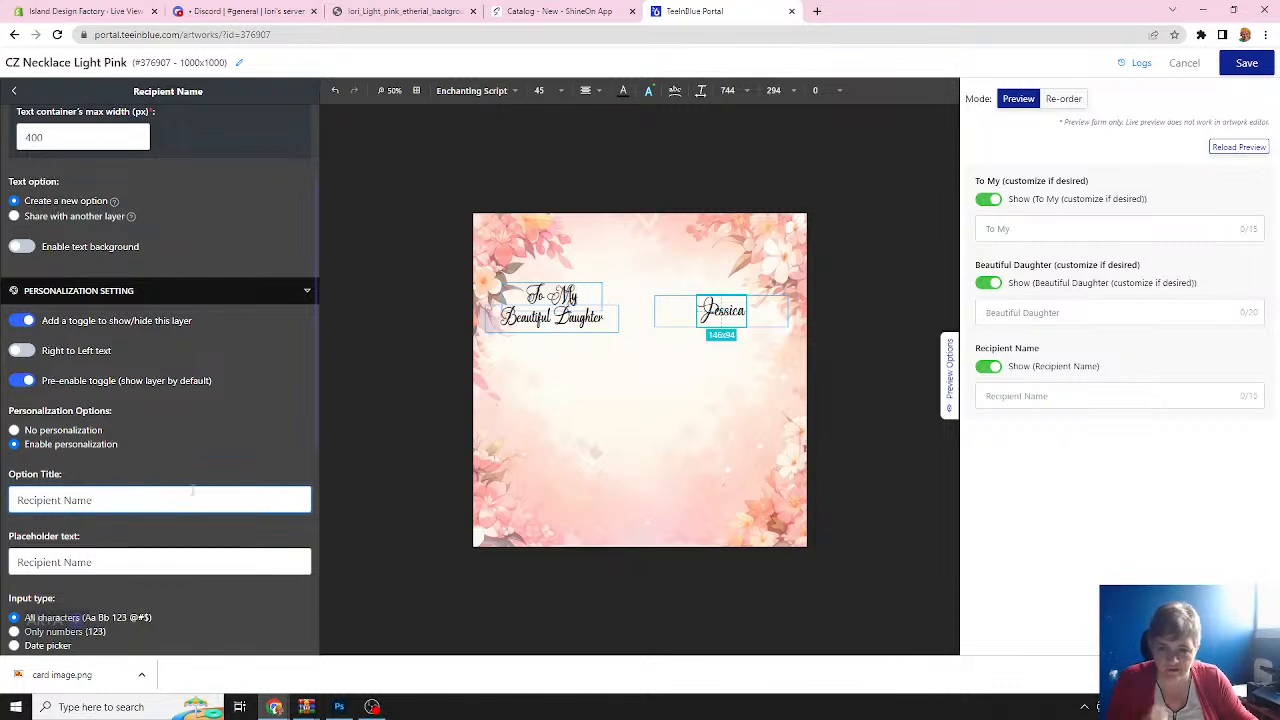
pyautogui.click(874, 377)
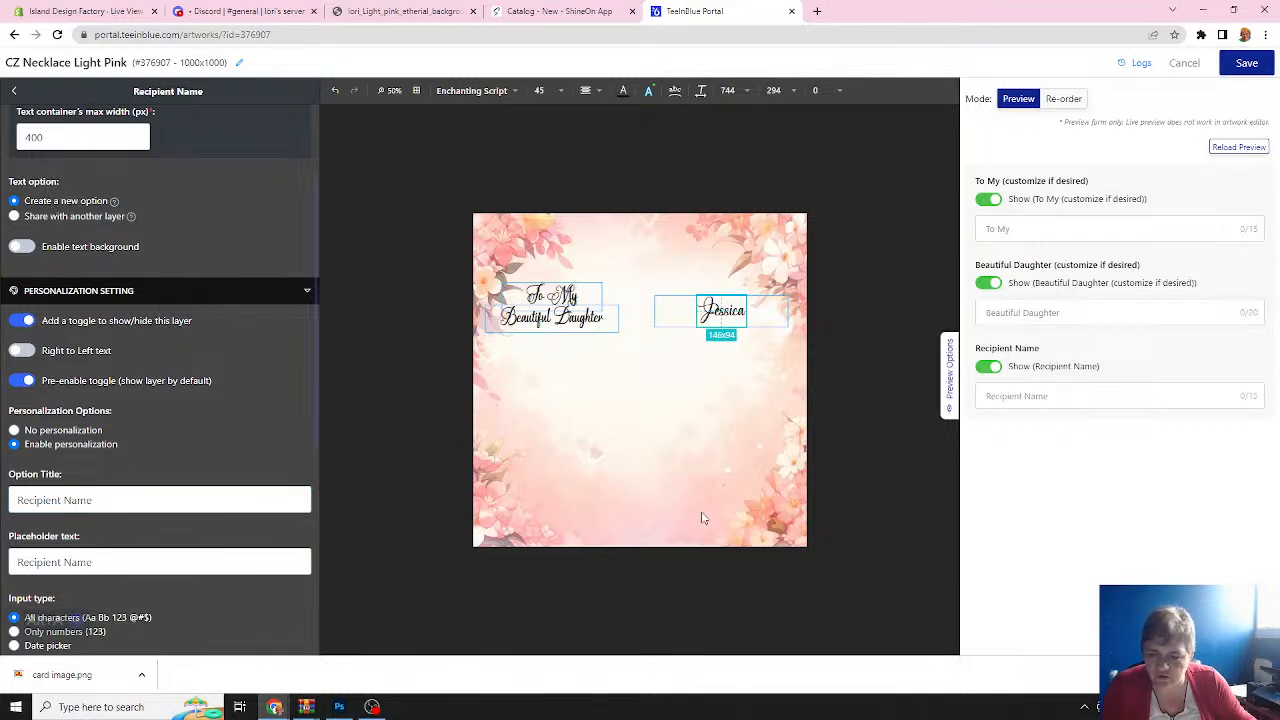
pyautogui.click(17, 92)
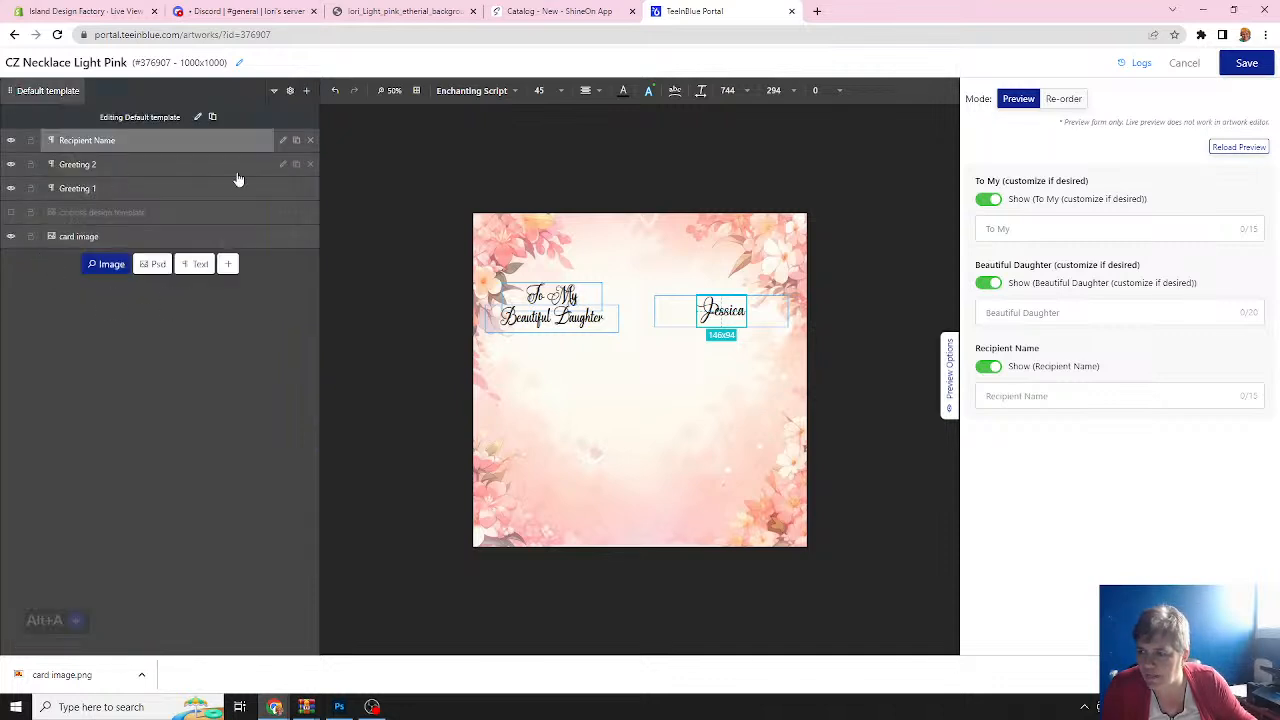
# Duplicate the Recipient Name layer and place the copy in the bottom customizable area at about 467, 880, temporarily showing the design template.
pyautogui.click(296, 141)
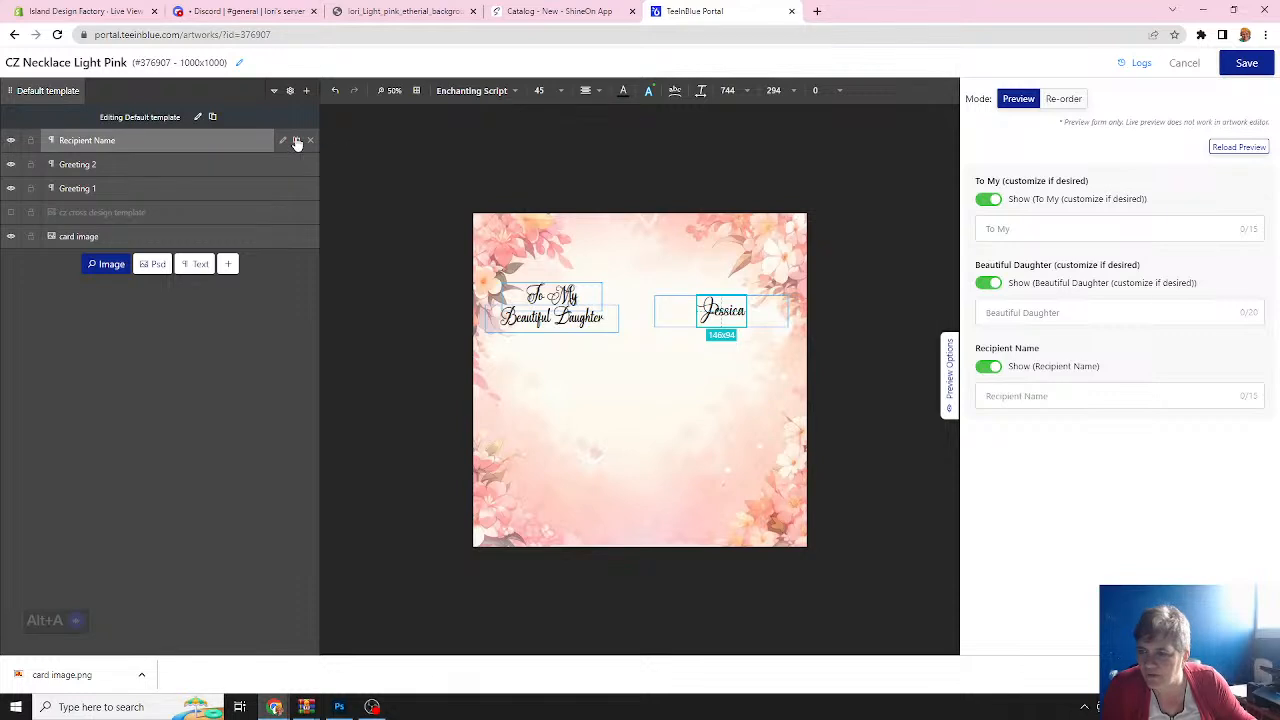
pyautogui.moveTo(706, 318); pyautogui.dragTo(628, 508)
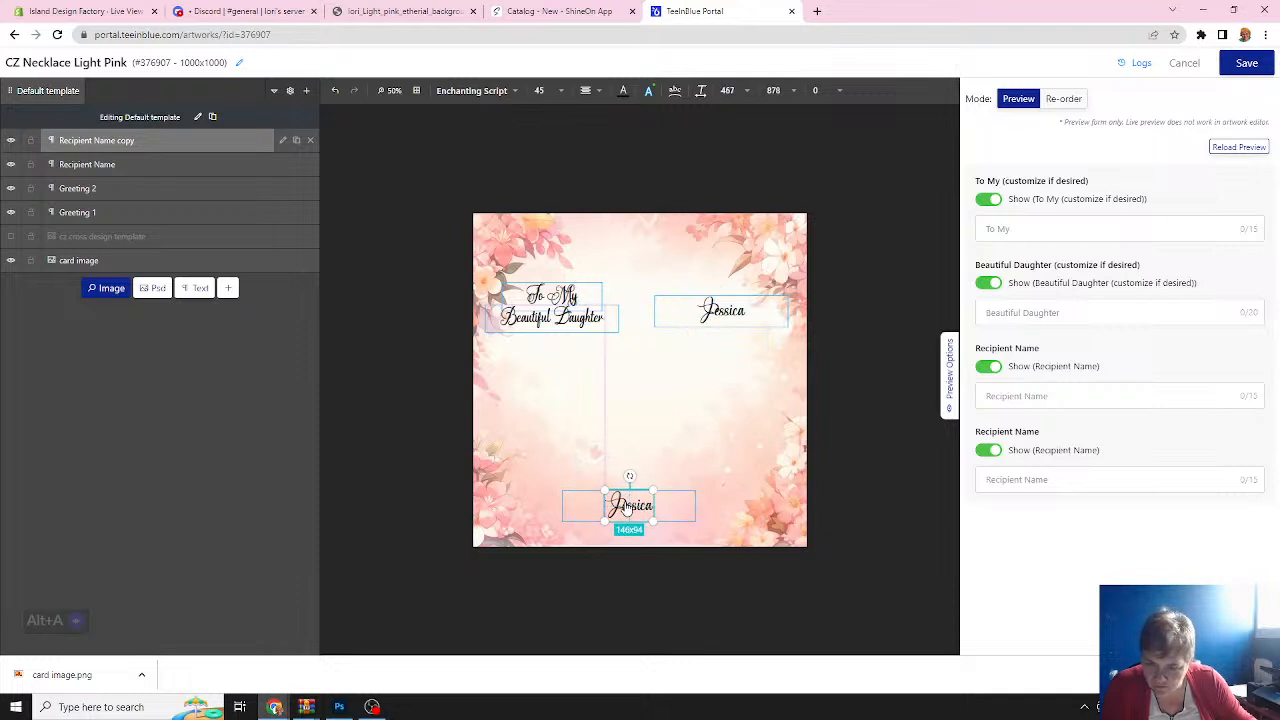
pyautogui.click(11, 237)
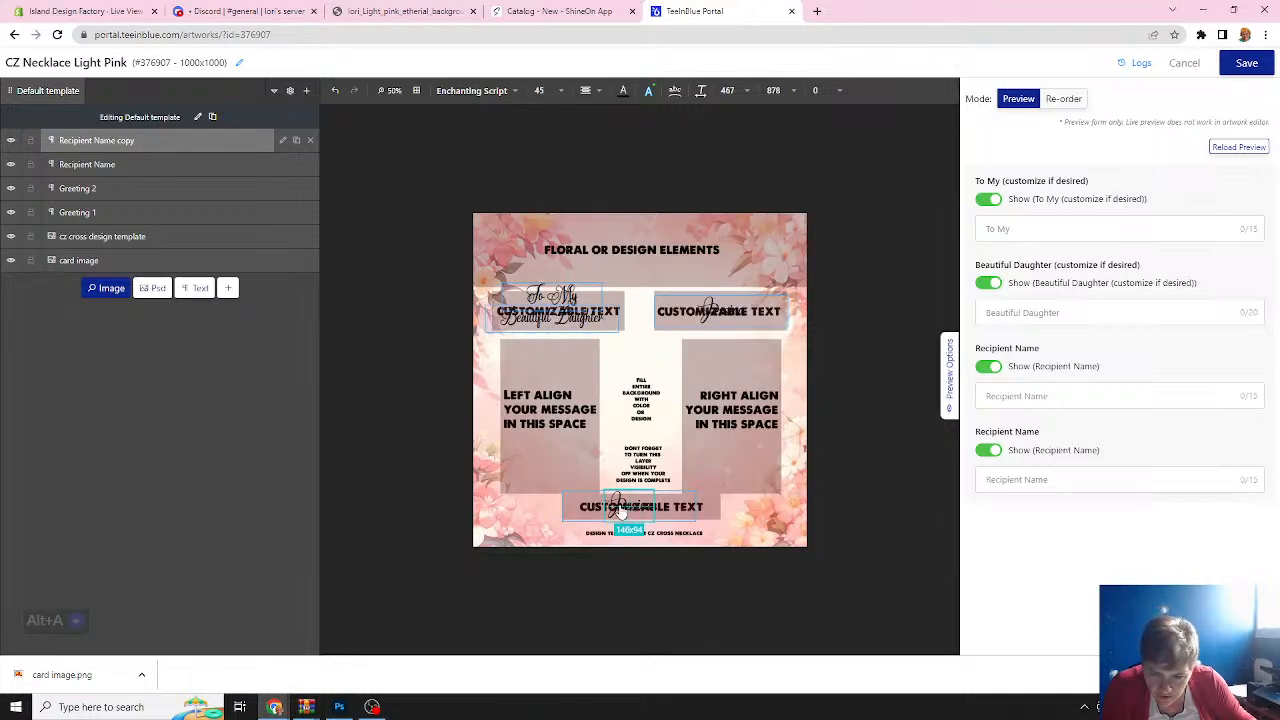
pyautogui.moveTo(620, 510); pyautogui.dragTo(621, 512)
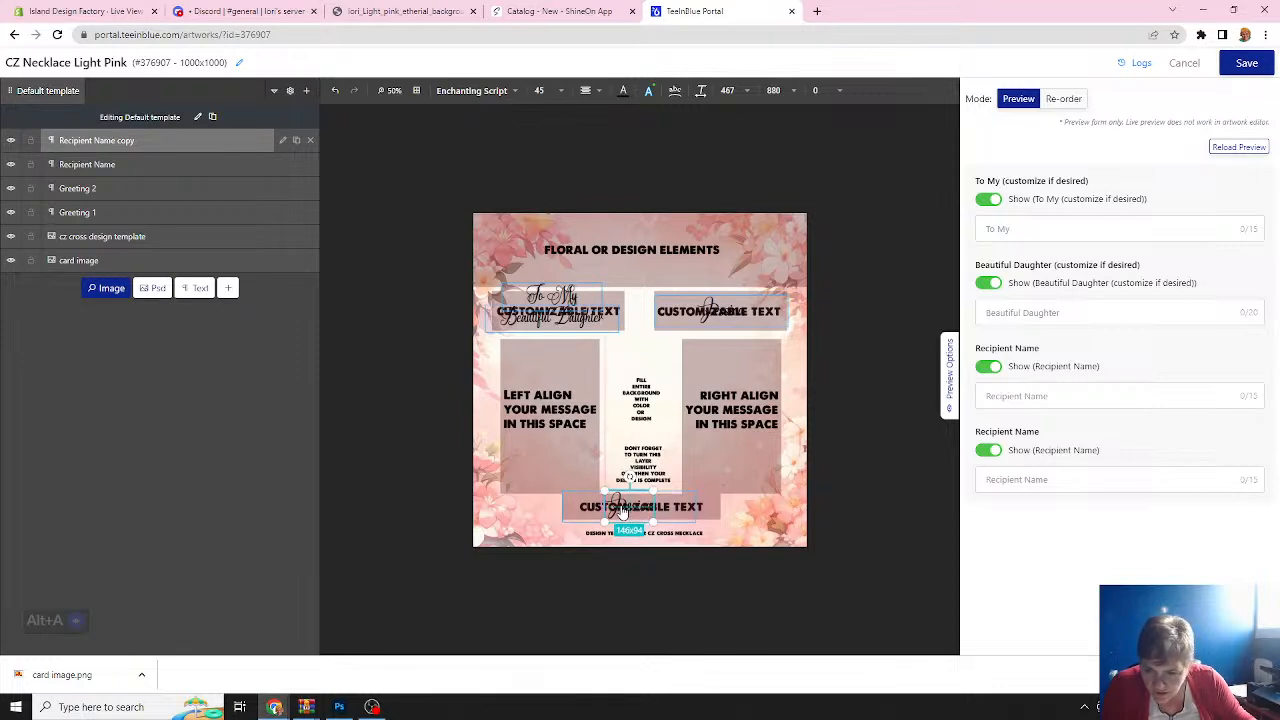
pyautogui.click(11, 237)
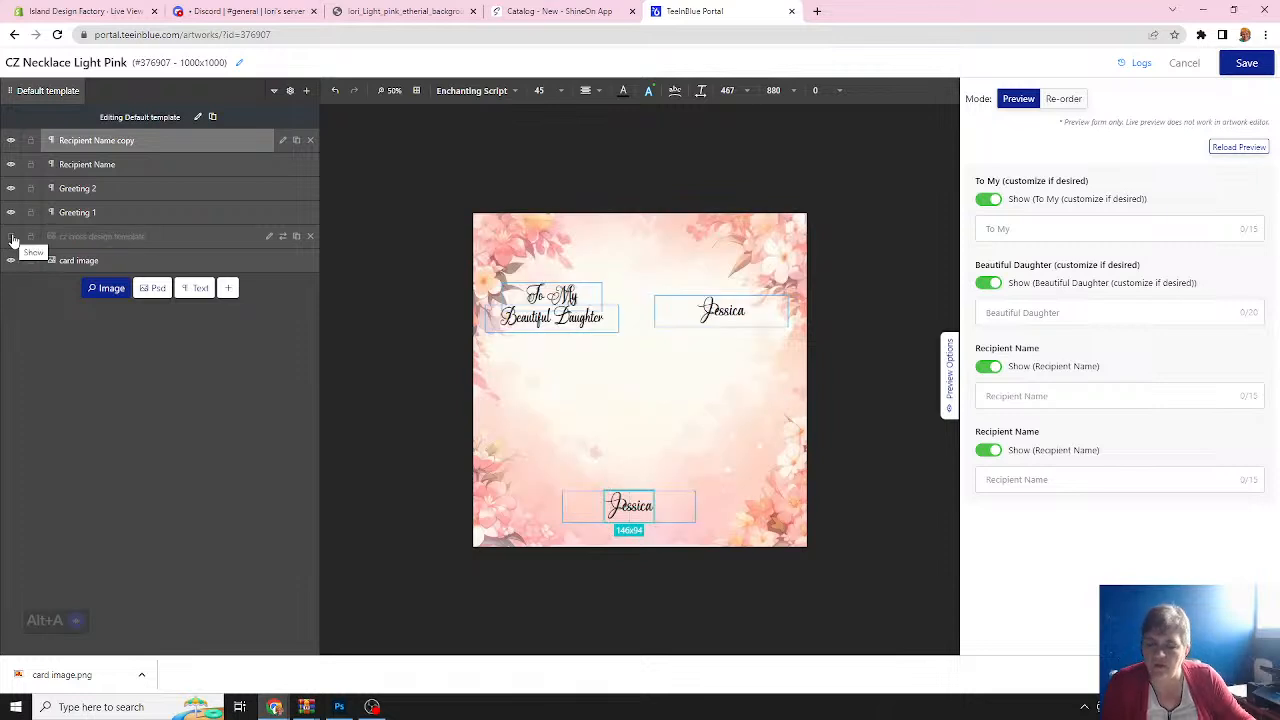
# Rename the duplicated recipient name layer as "Signature Line".
pyautogui.doubleClick(131, 143)
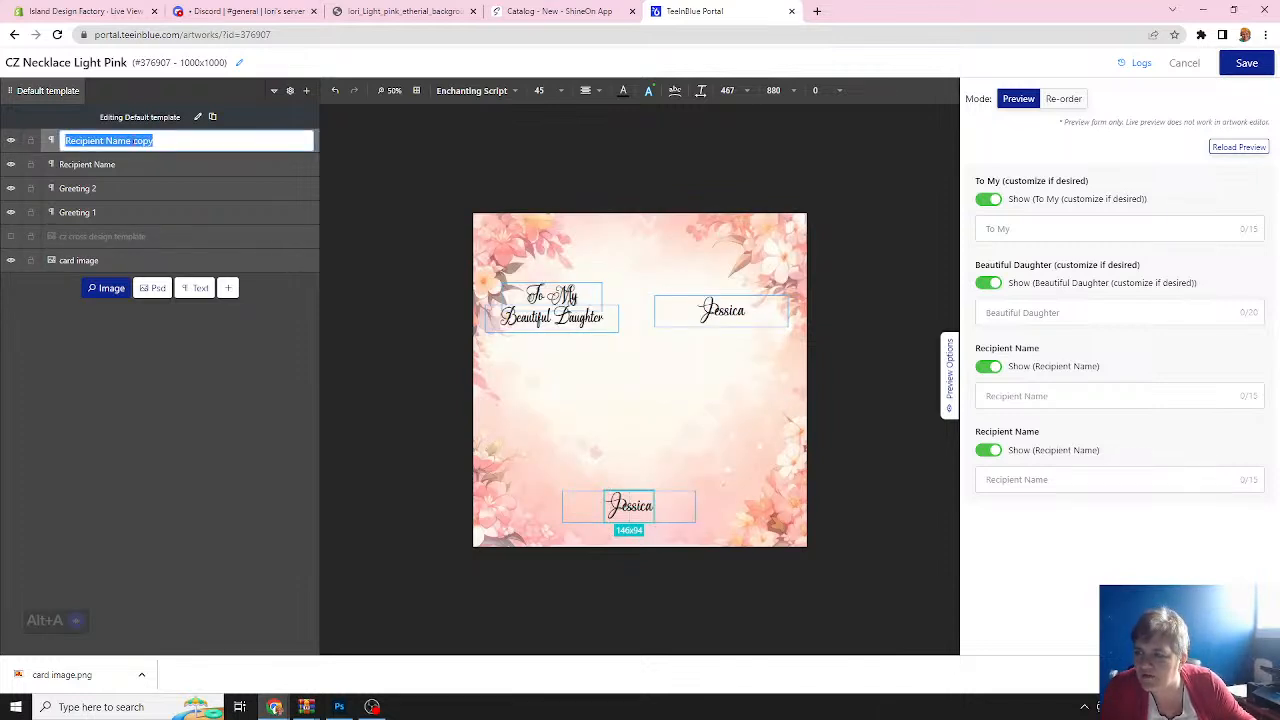
pyautogui.write('S')
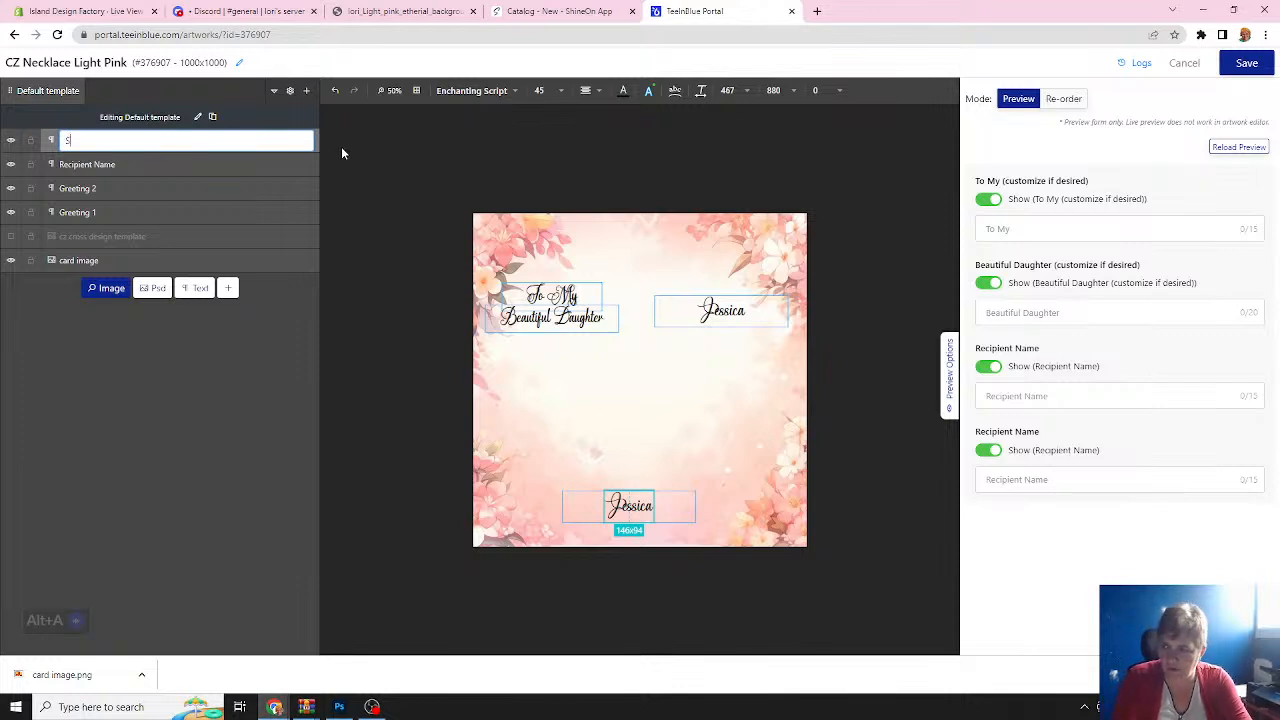
pyautogui.write('ignature Line')
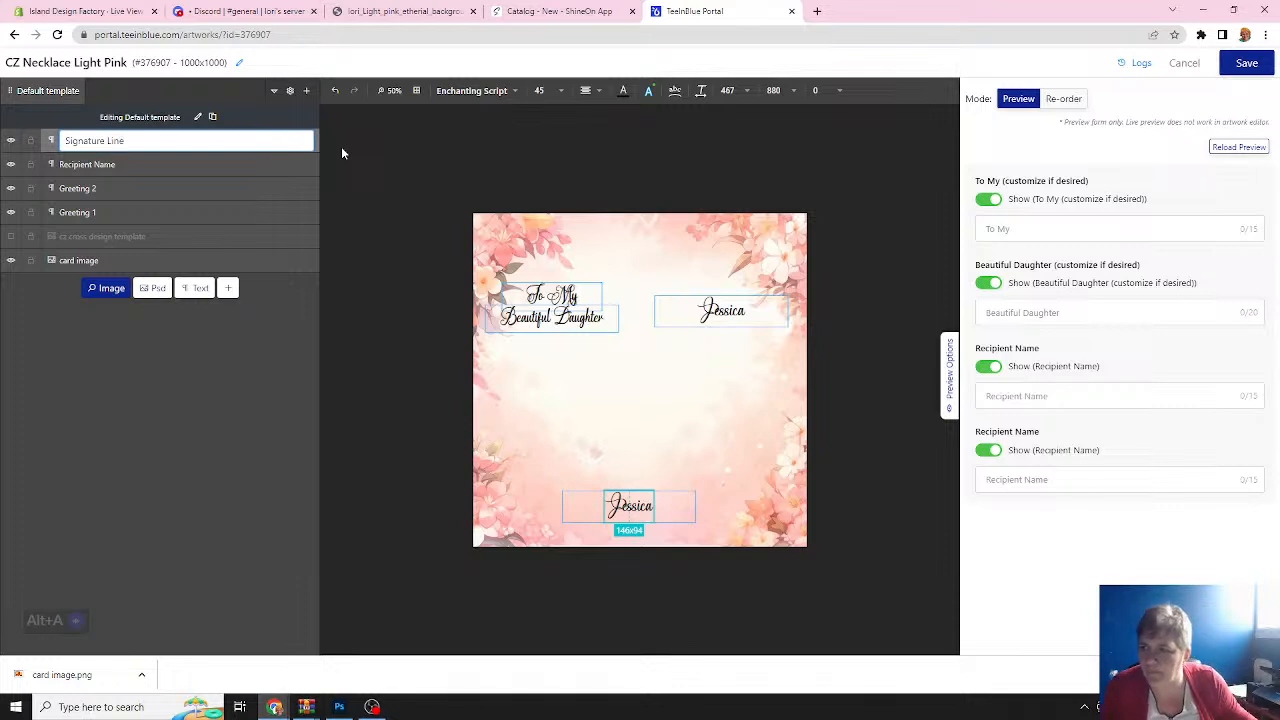
pyautogui.click(250, 164)
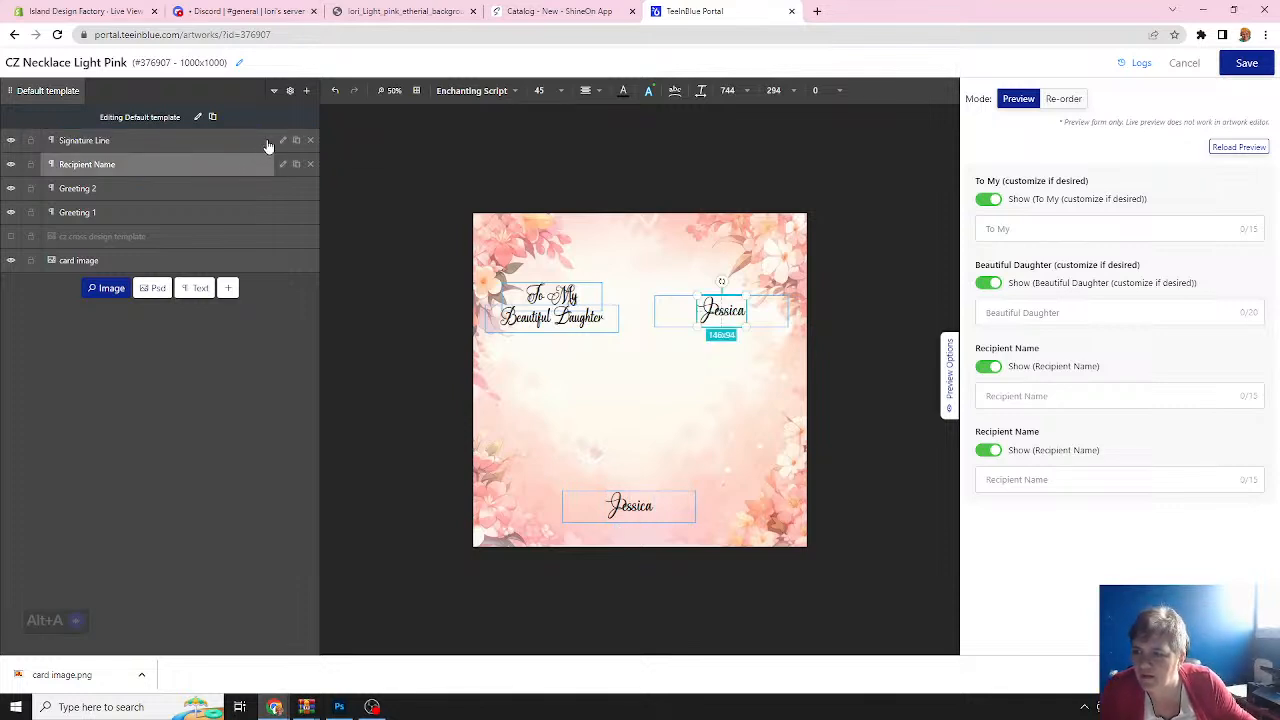
# Set the Signature Line layer's default text to "Love from Mom and Dad".
pyautogui.click(283, 141)
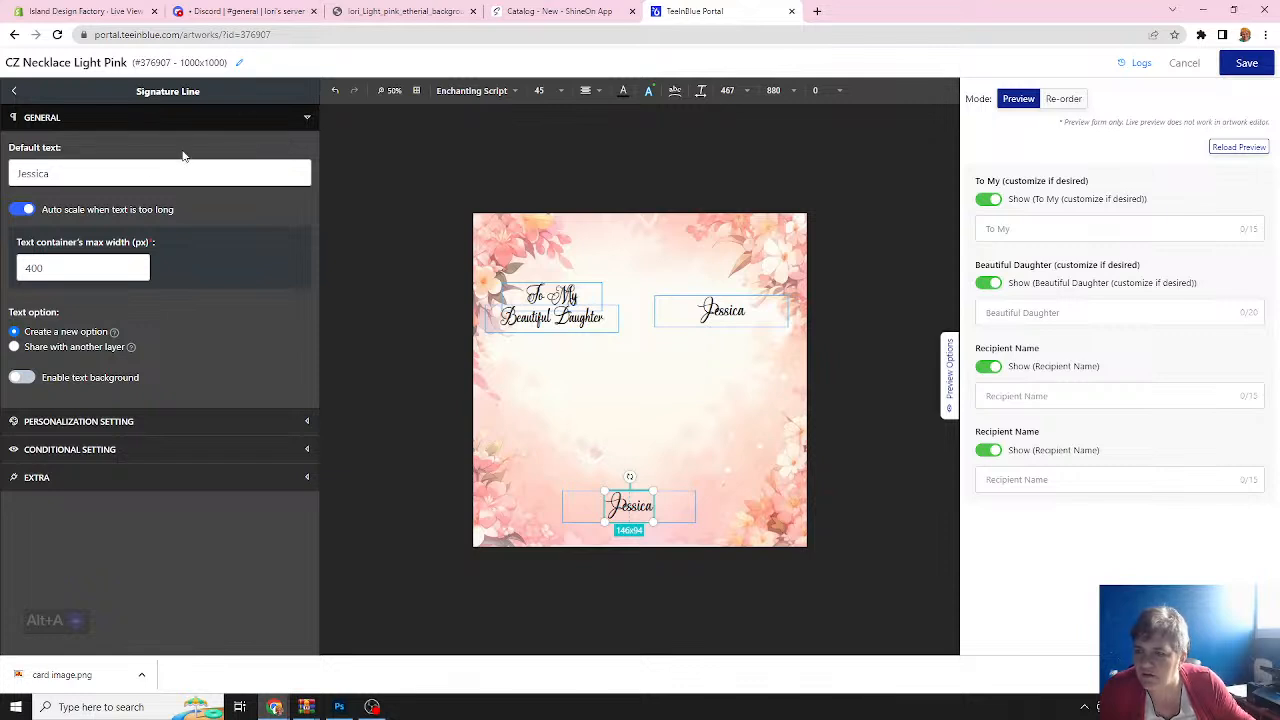
pyautogui.doubleClick(68, 177)
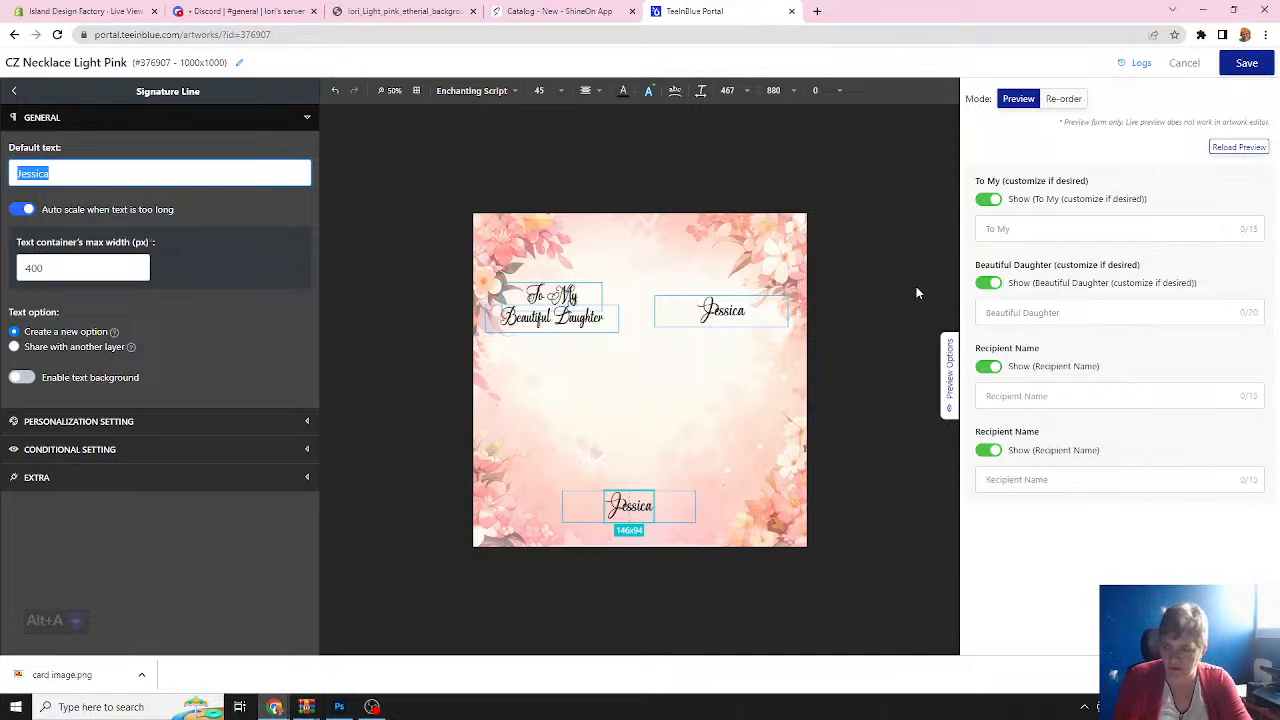
pyautogui.write('Love ')
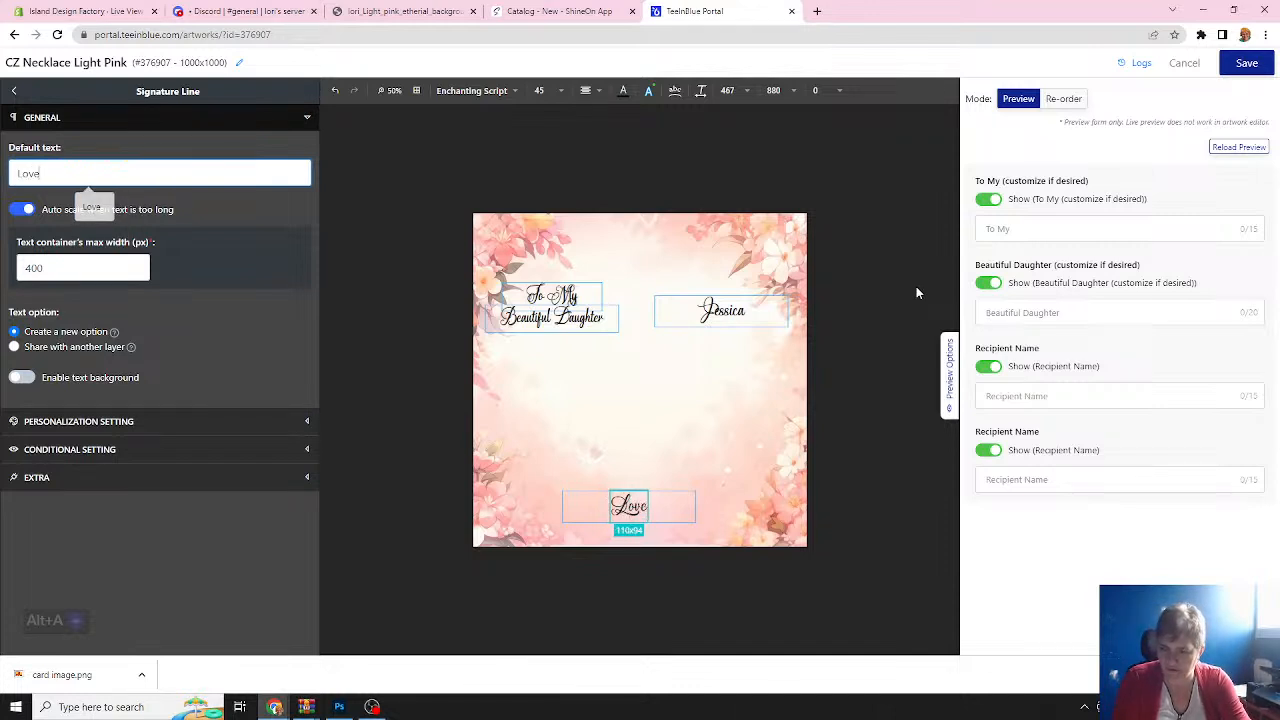
pyautogui.write('f')
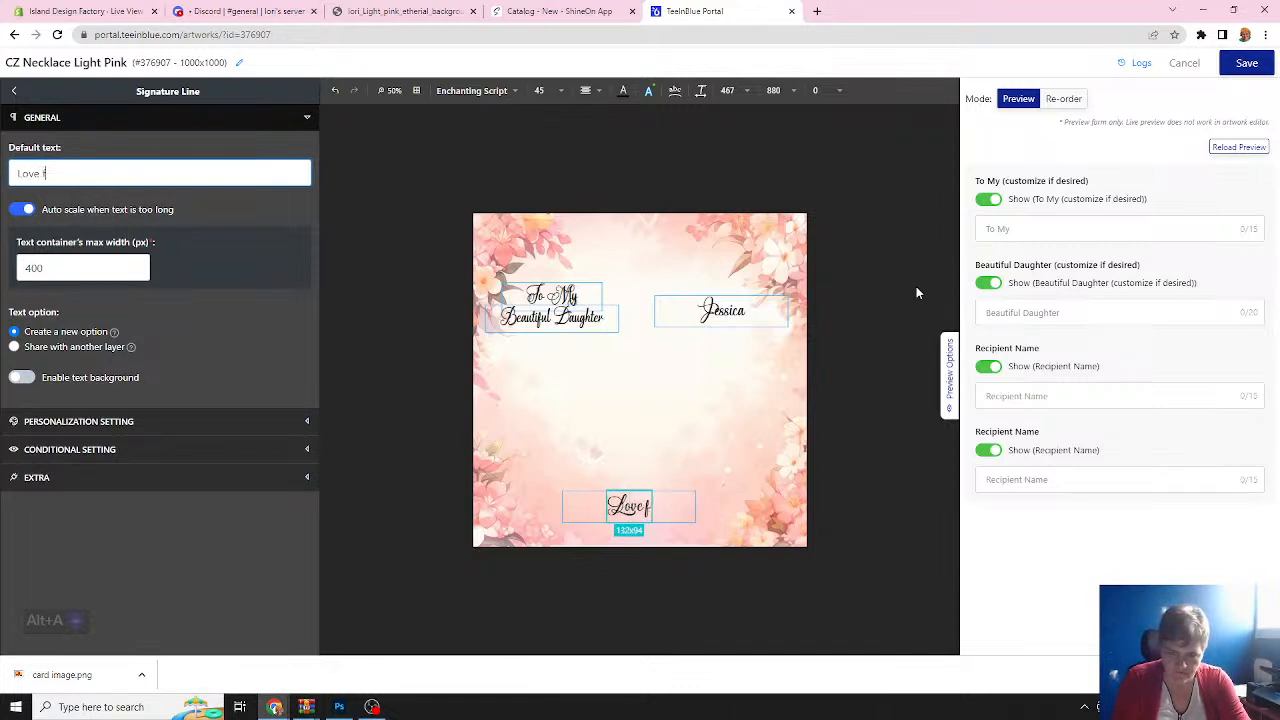
pyautogui.write('rom Mom and Dad')
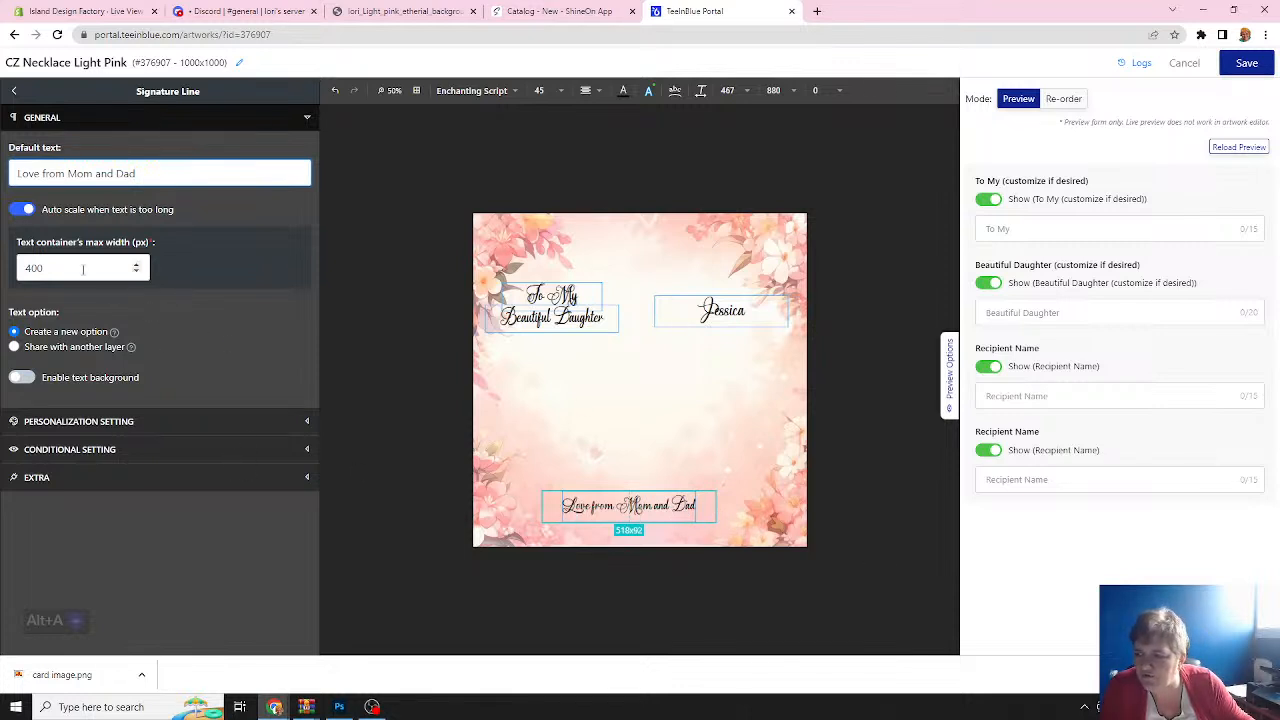
# Set the signature line's maximum text container width to 900 px and its text character limit to 50.
pyautogui.doubleClick(52, 267)
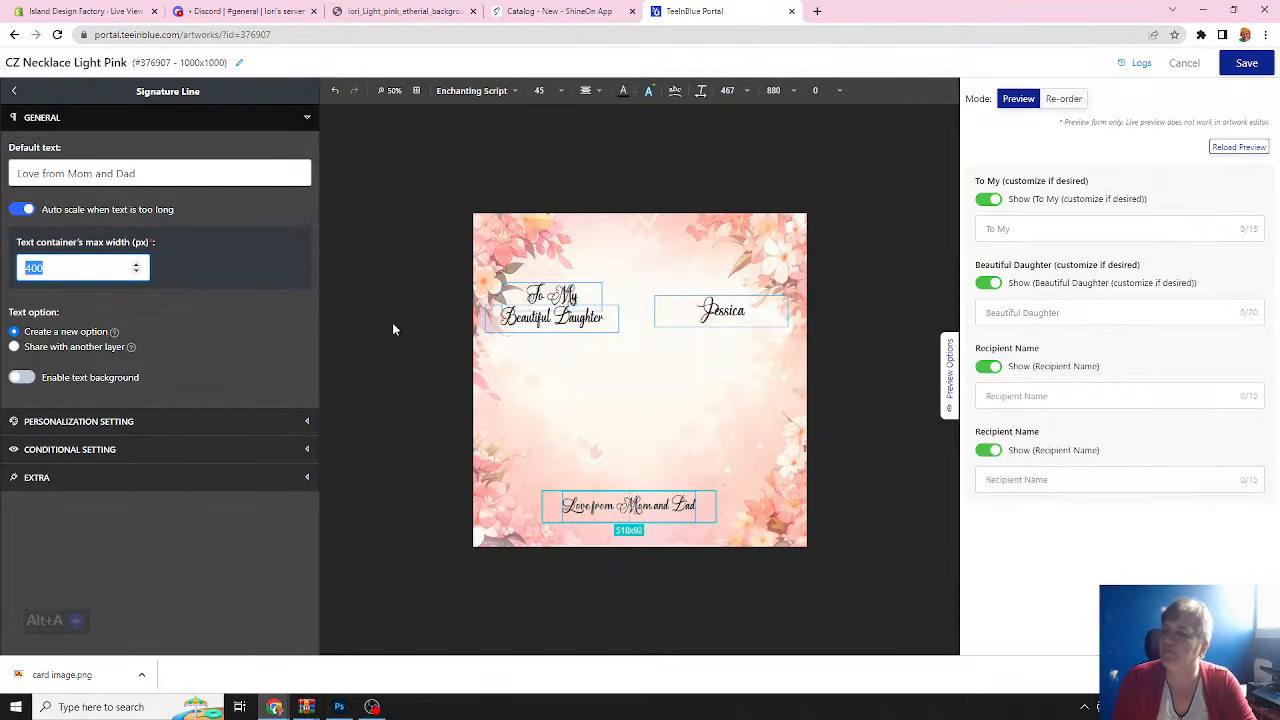
pyautogui.write('900')
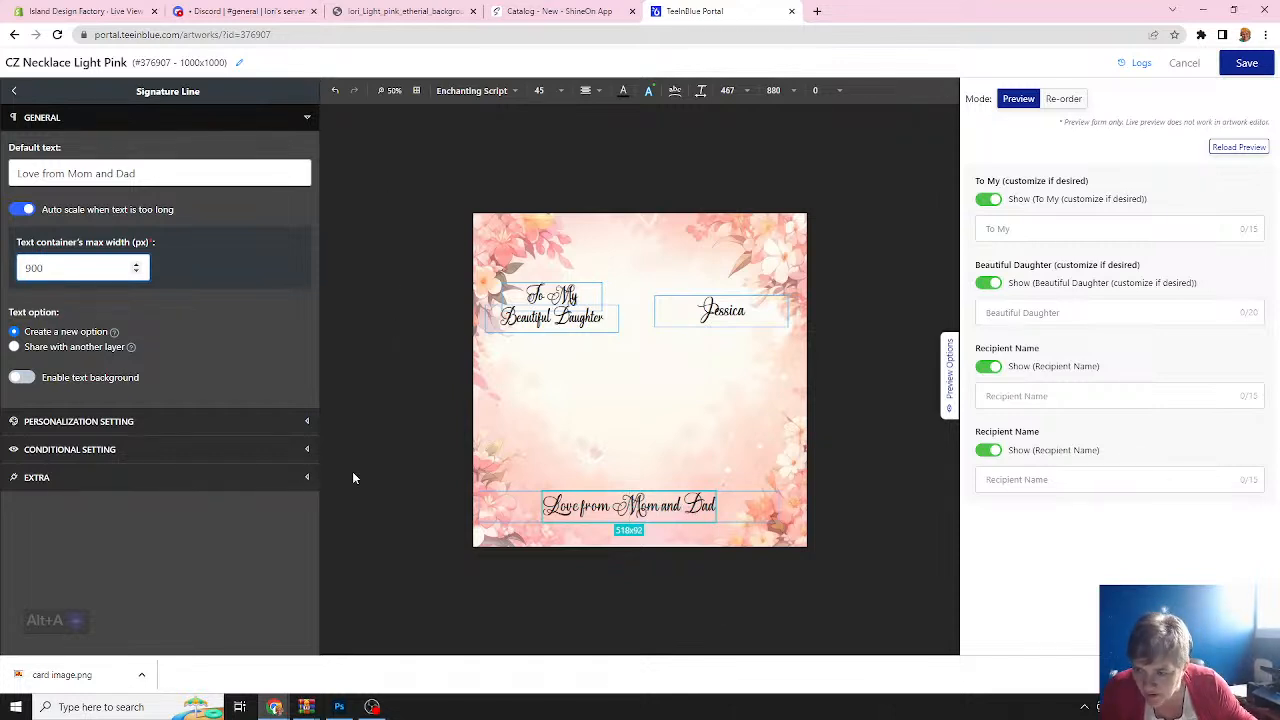
pyautogui.click(109, 426)
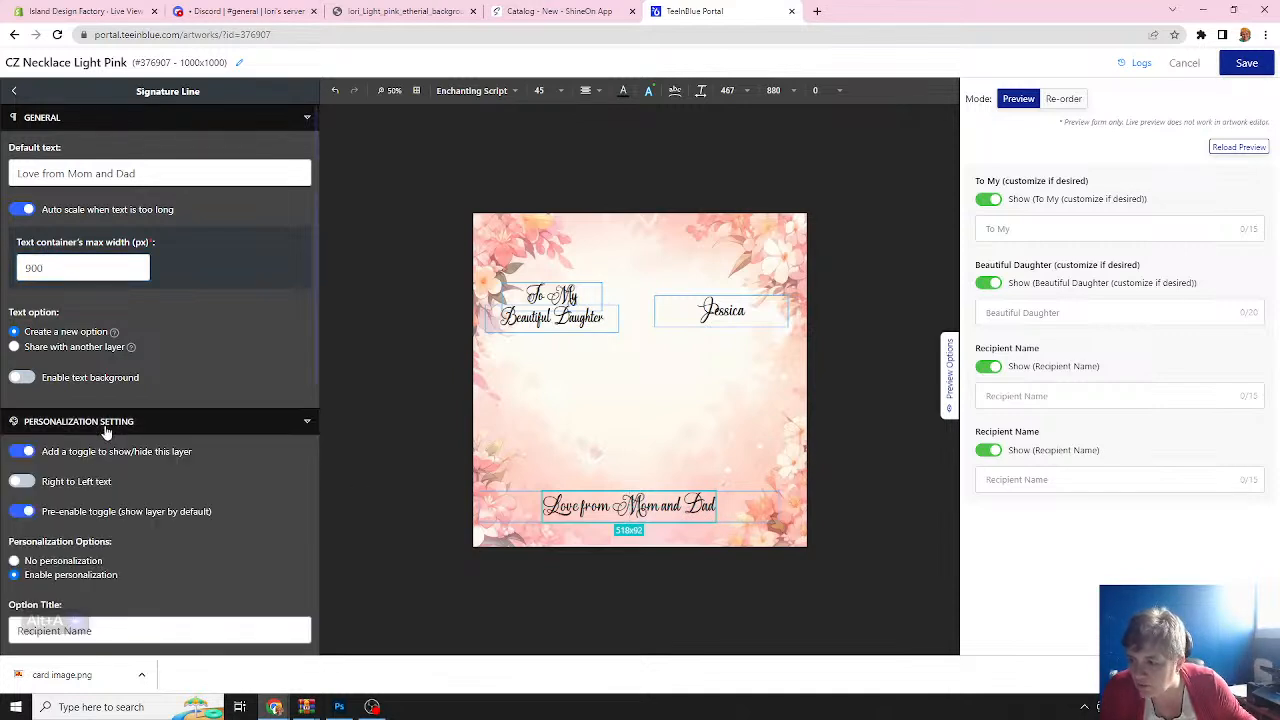
pyautogui.scroll(-4, 55, 520)
pyautogui.doubleClick(51, 524)
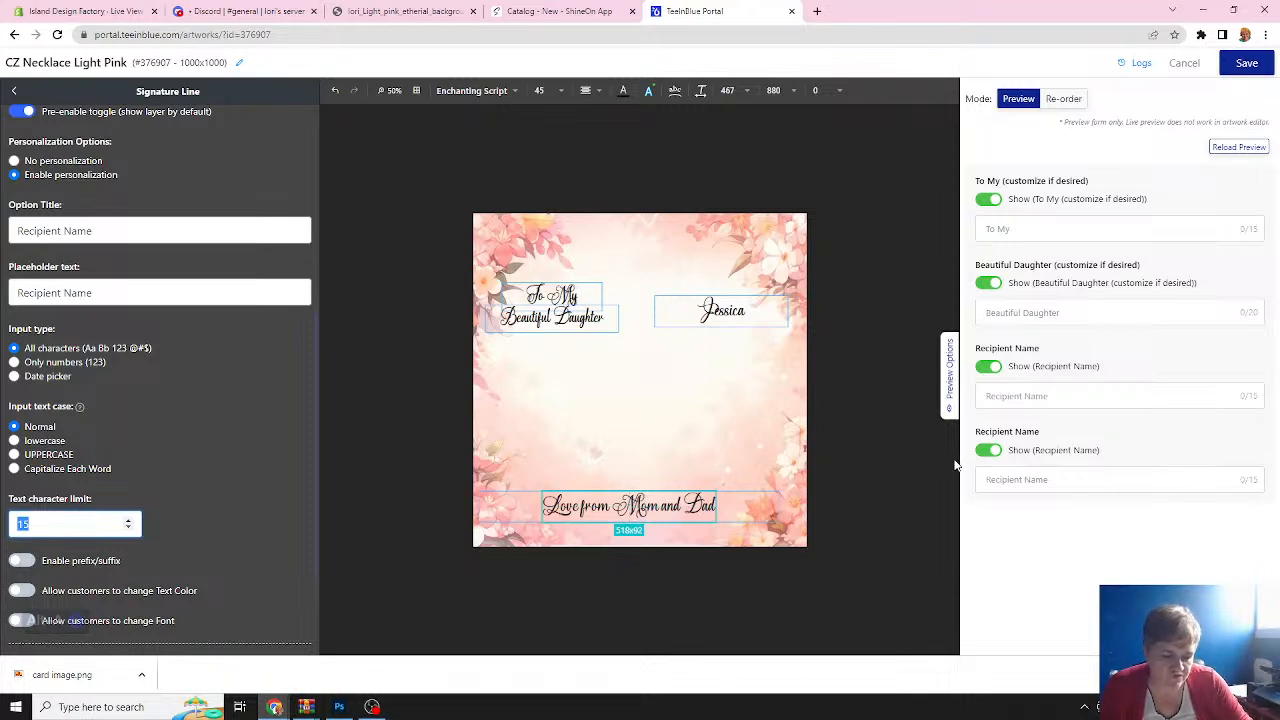
pyautogui.write('50')
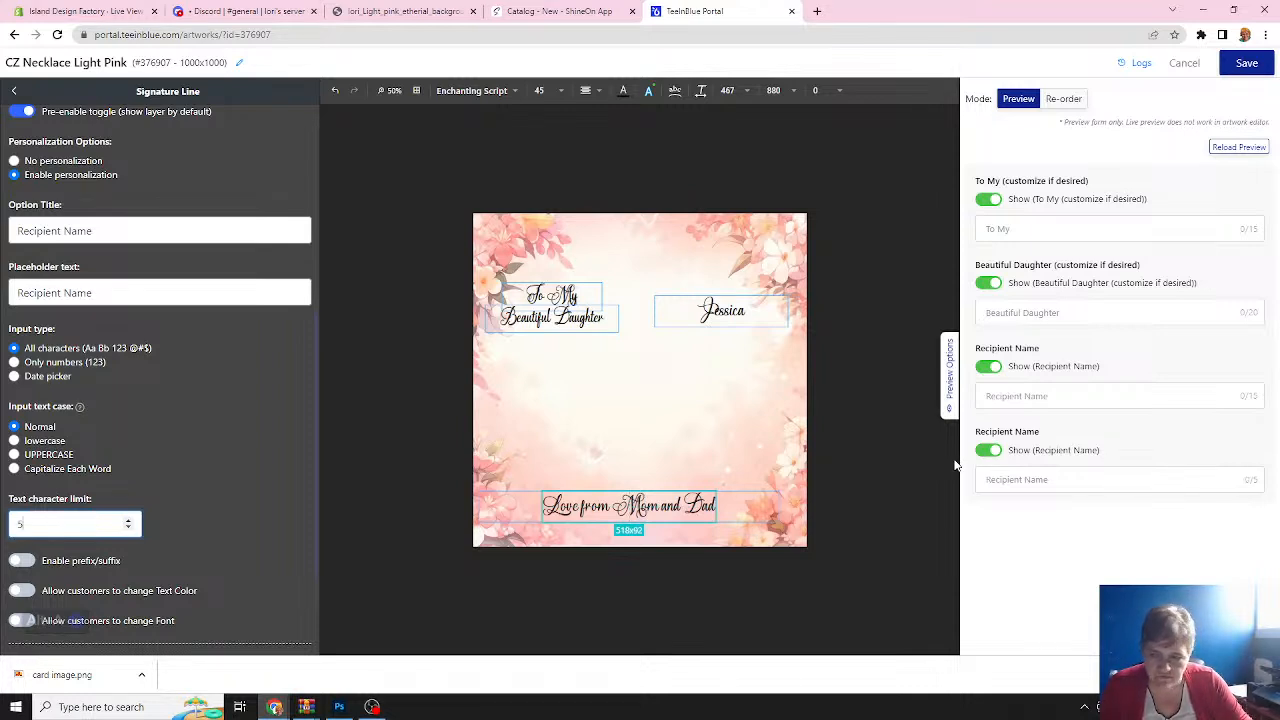
pyautogui.click(724, 517)
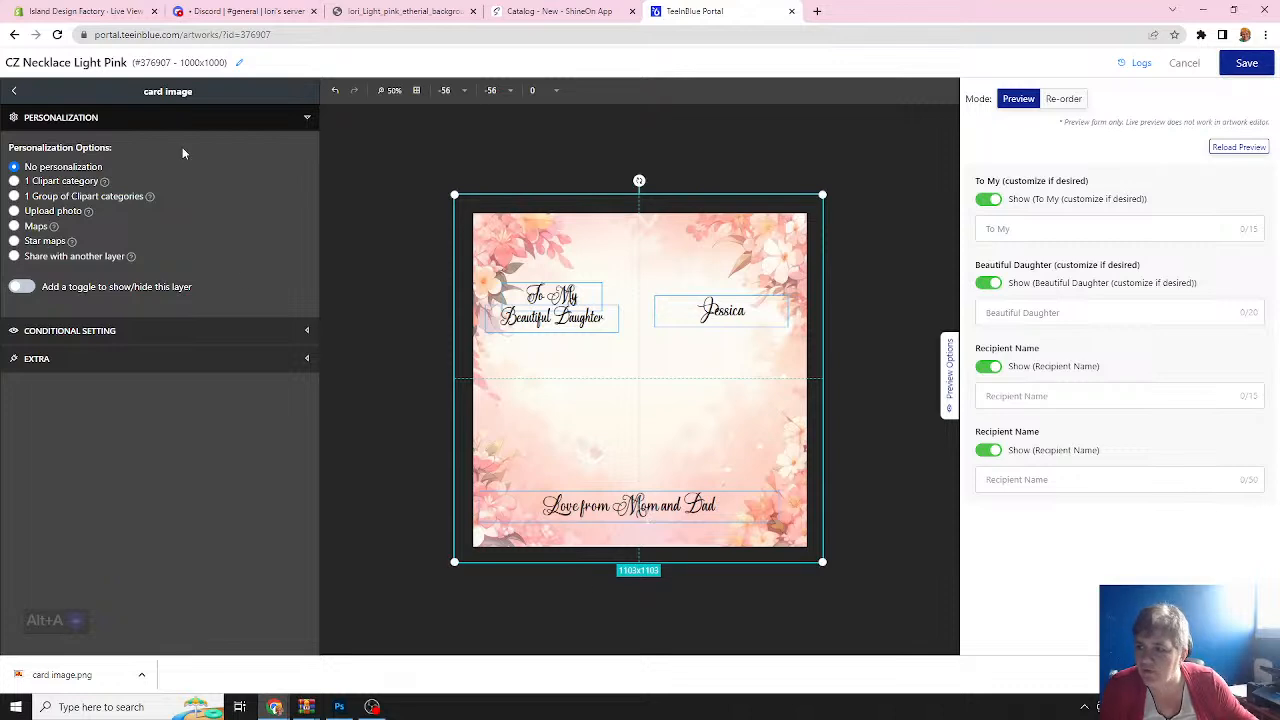
# Change the Signature Line layer's personalization option title to "Signature Line".
pyautogui.click(20, 93)
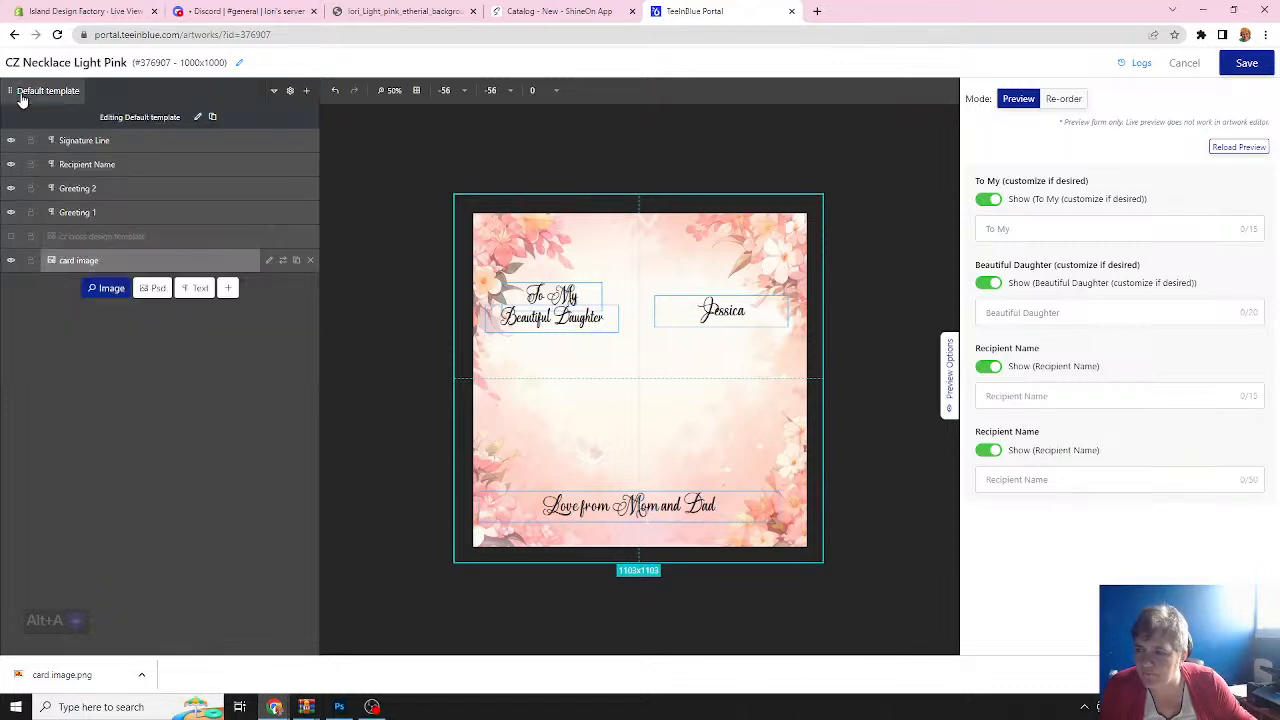
pyautogui.click(106, 140)
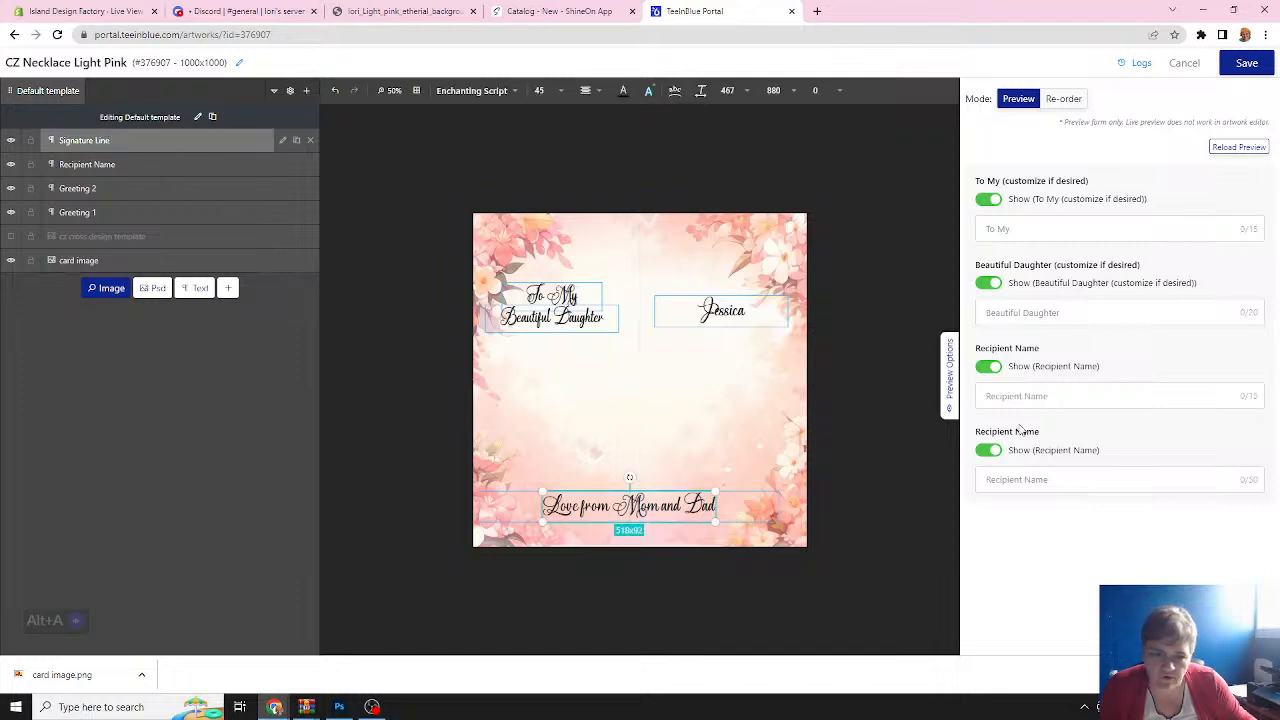
pyautogui.click(283, 141)
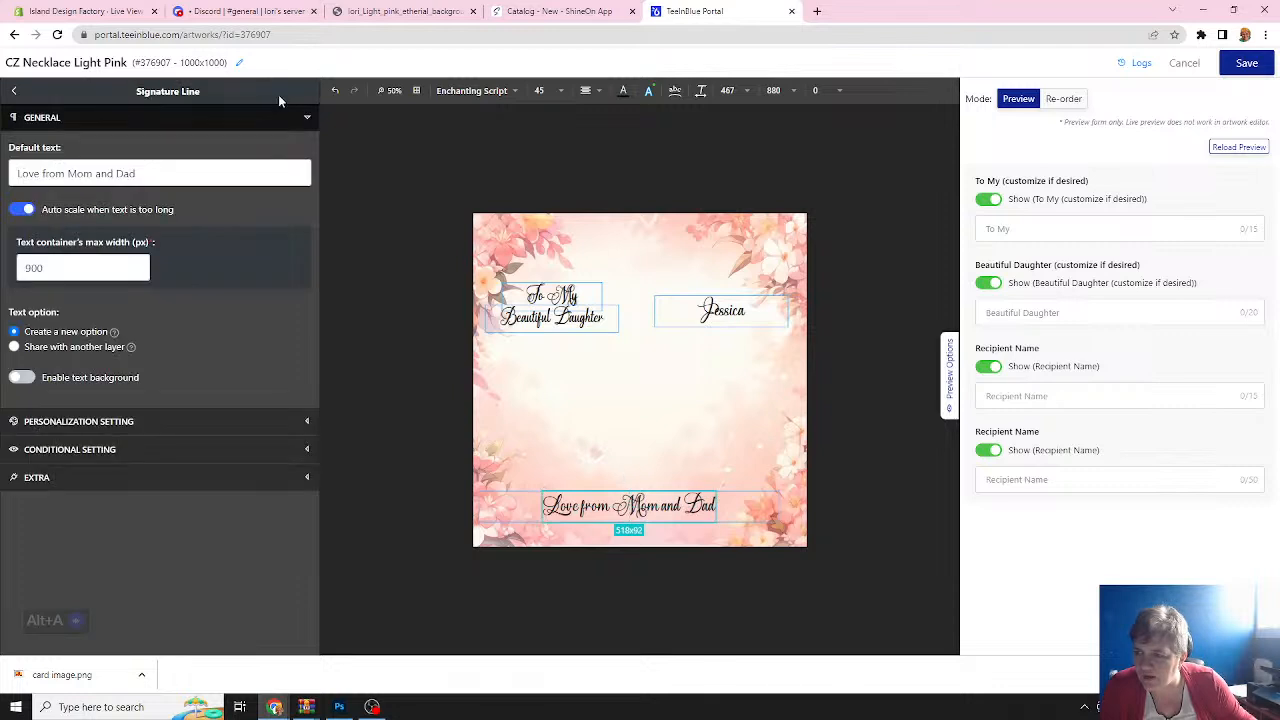
pyautogui.click(82, 424)
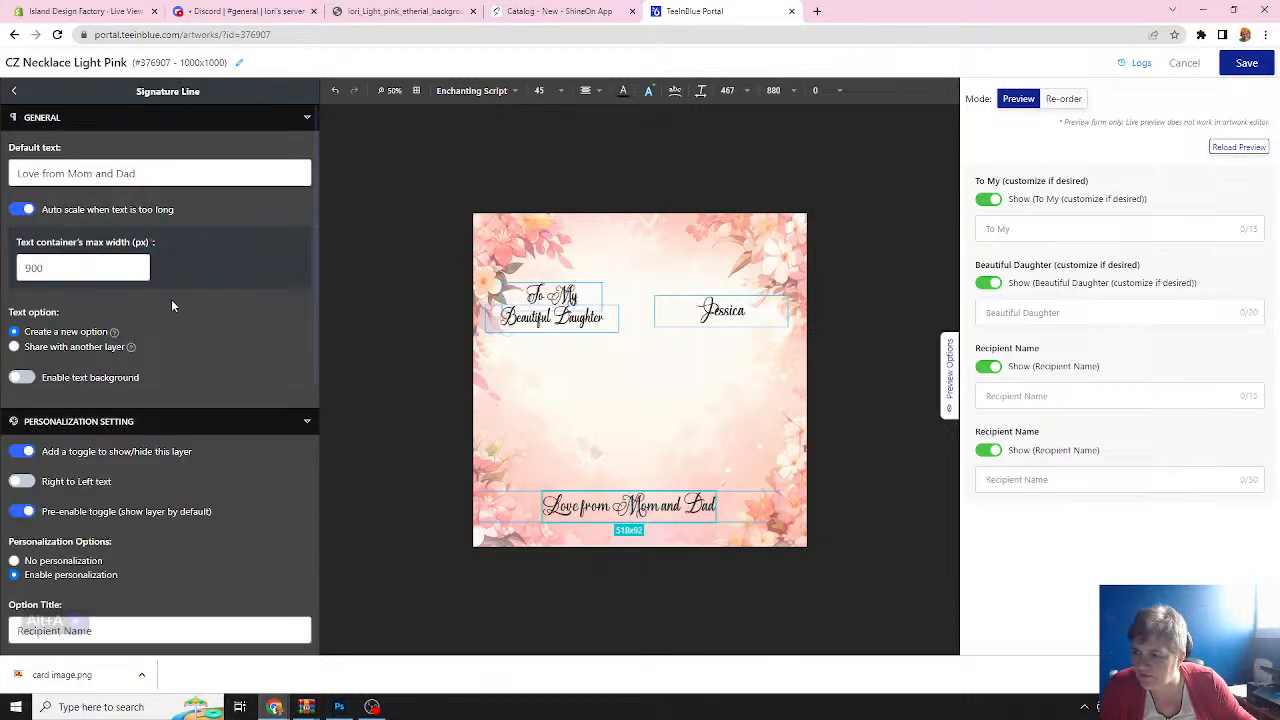
pyautogui.scroll(-2, 196, 245)
pyautogui.click(109, 430)
pyautogui.moveTo(99, 431); pyautogui.dragTo(43, 412)
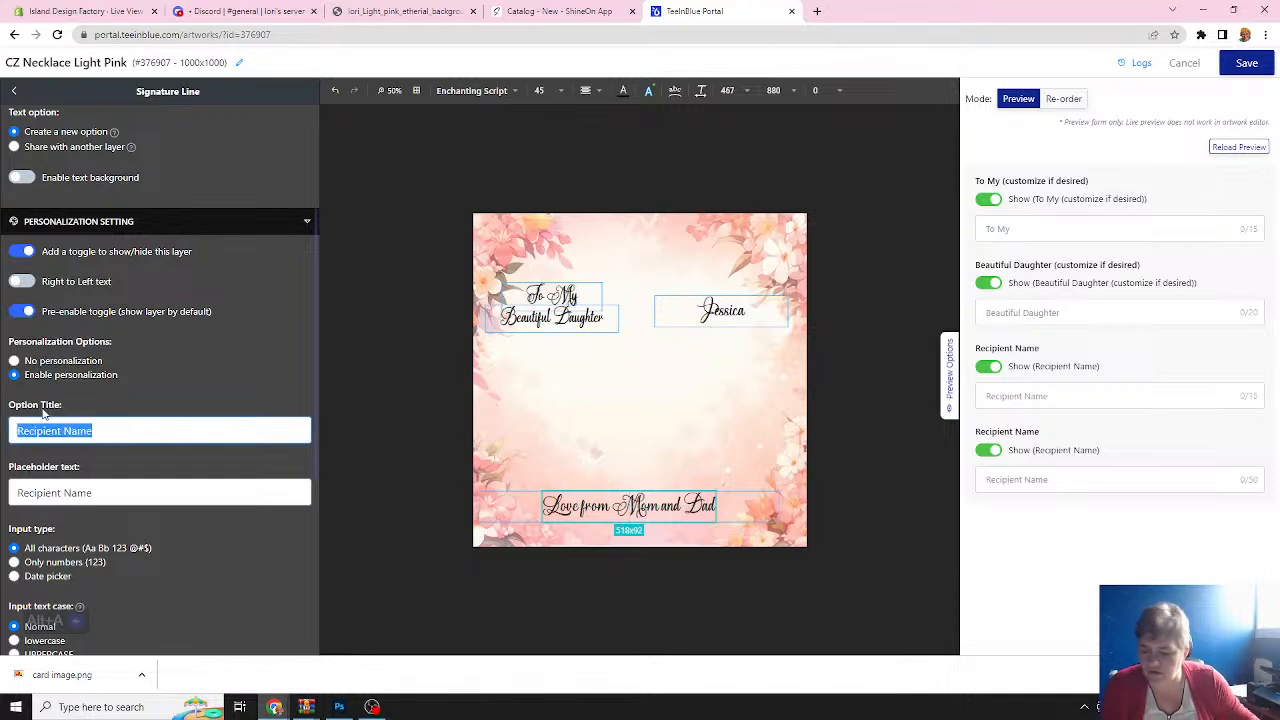
pyautogui.write('Sig')
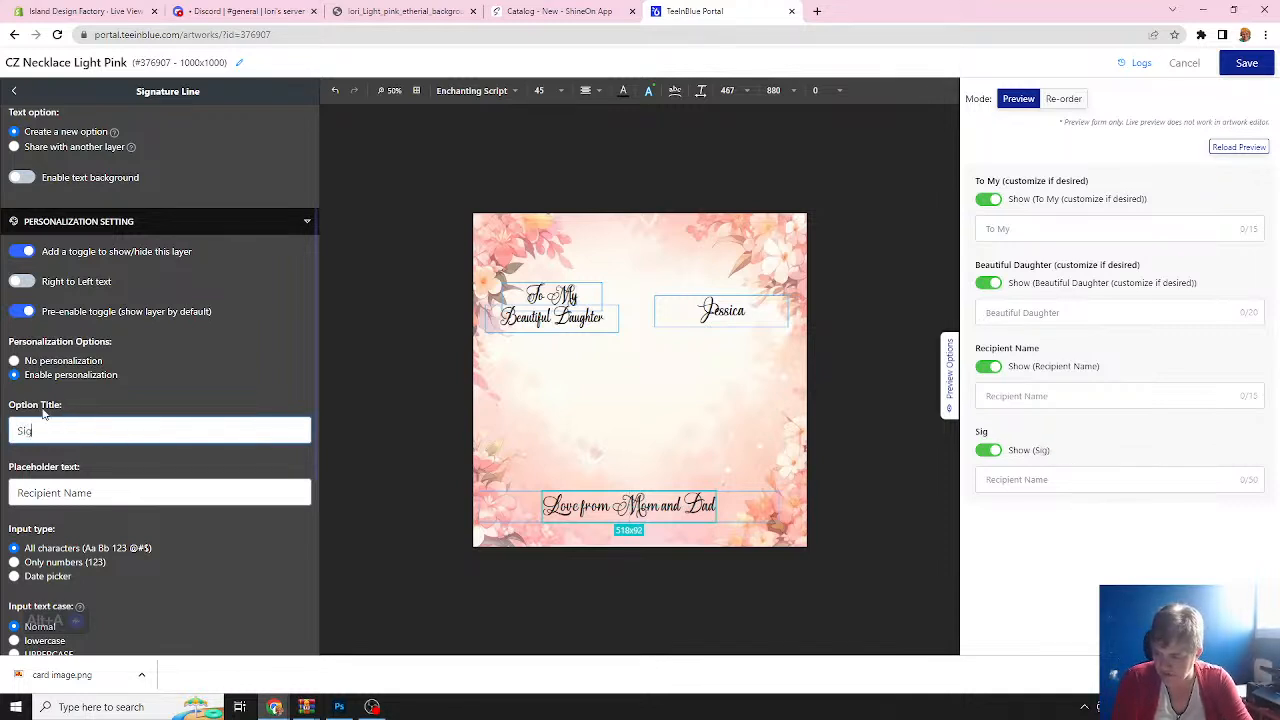
pyautogui.write('na')
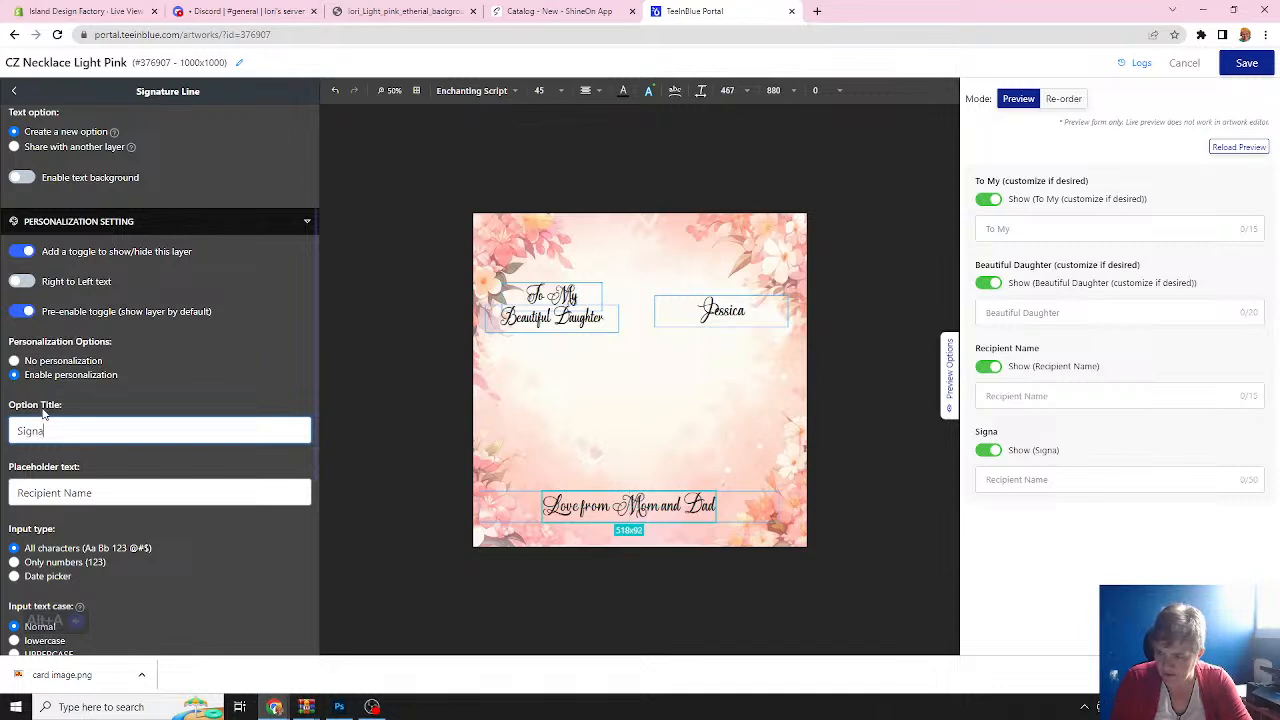
pyautogui.write('ture Line')
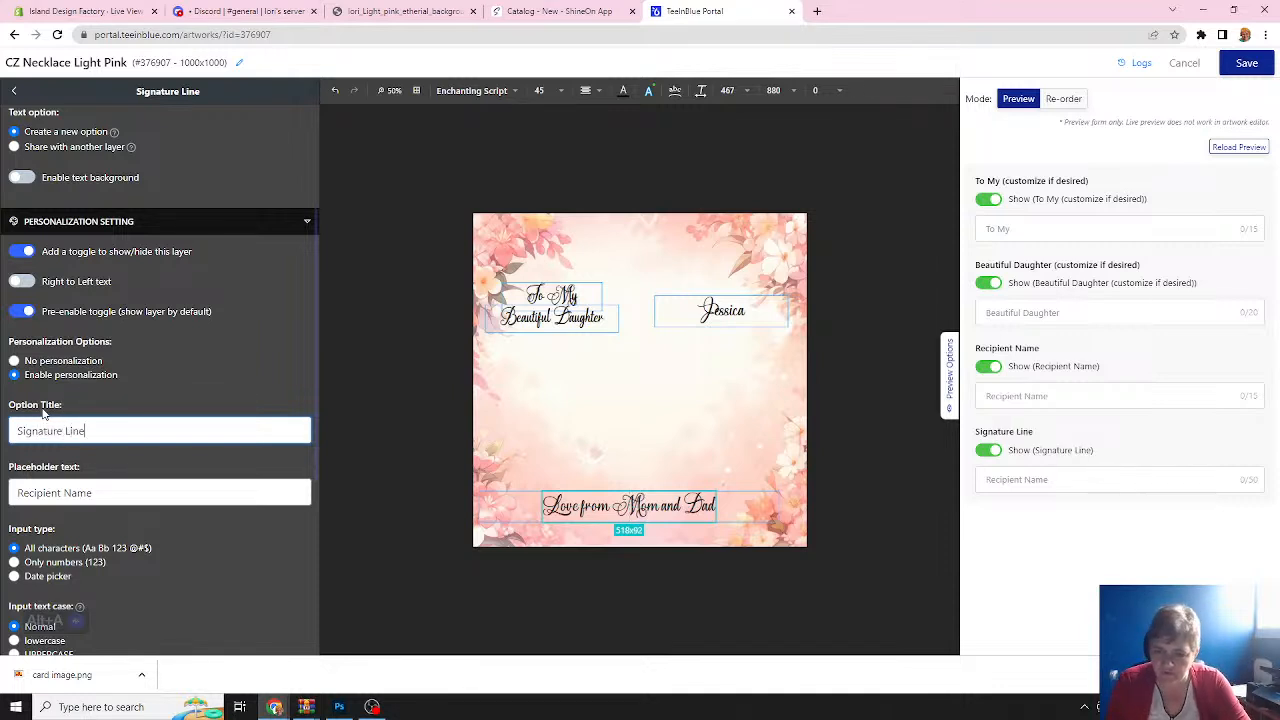
# Set the signature line's placeholder text to "Sign the card. Use up to 50 characters" and return to the layer list.
pyautogui.press('Tab')
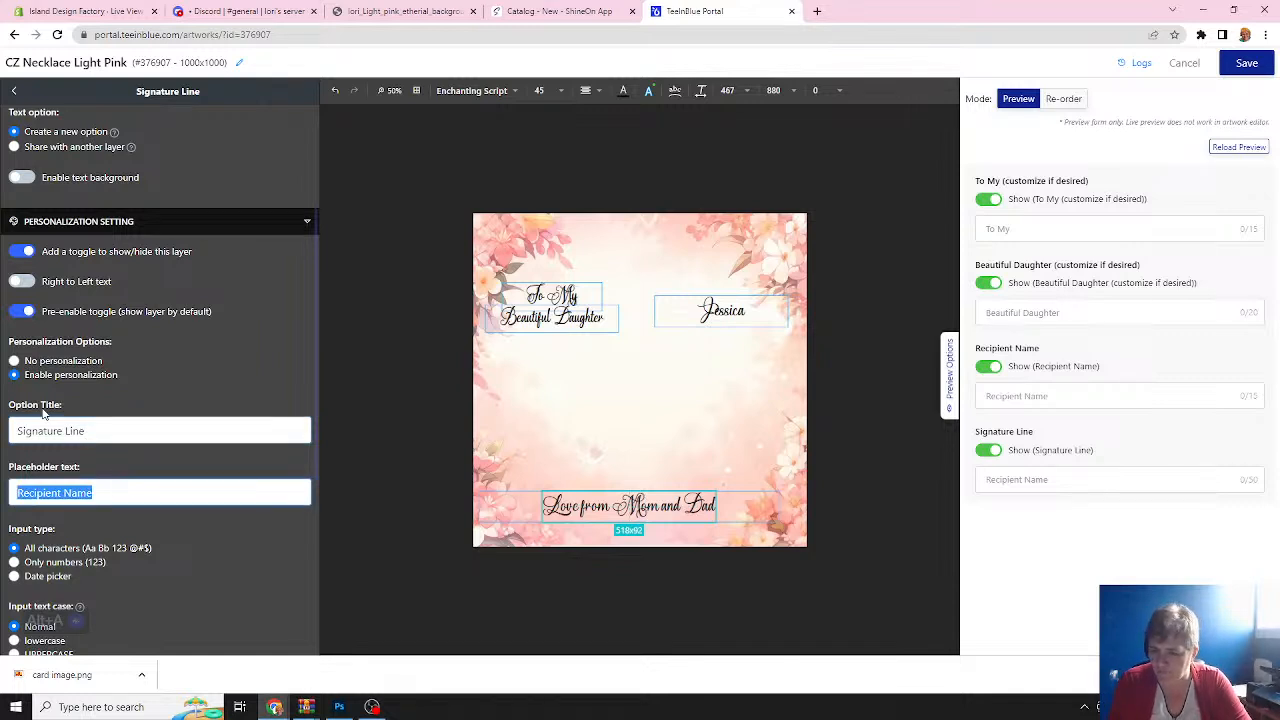
pyautogui.write('Sign')
pyautogui.write(' yo')
pyautogui.write('the car')
pyautogui.write('d')
pyautogui.write('. U')
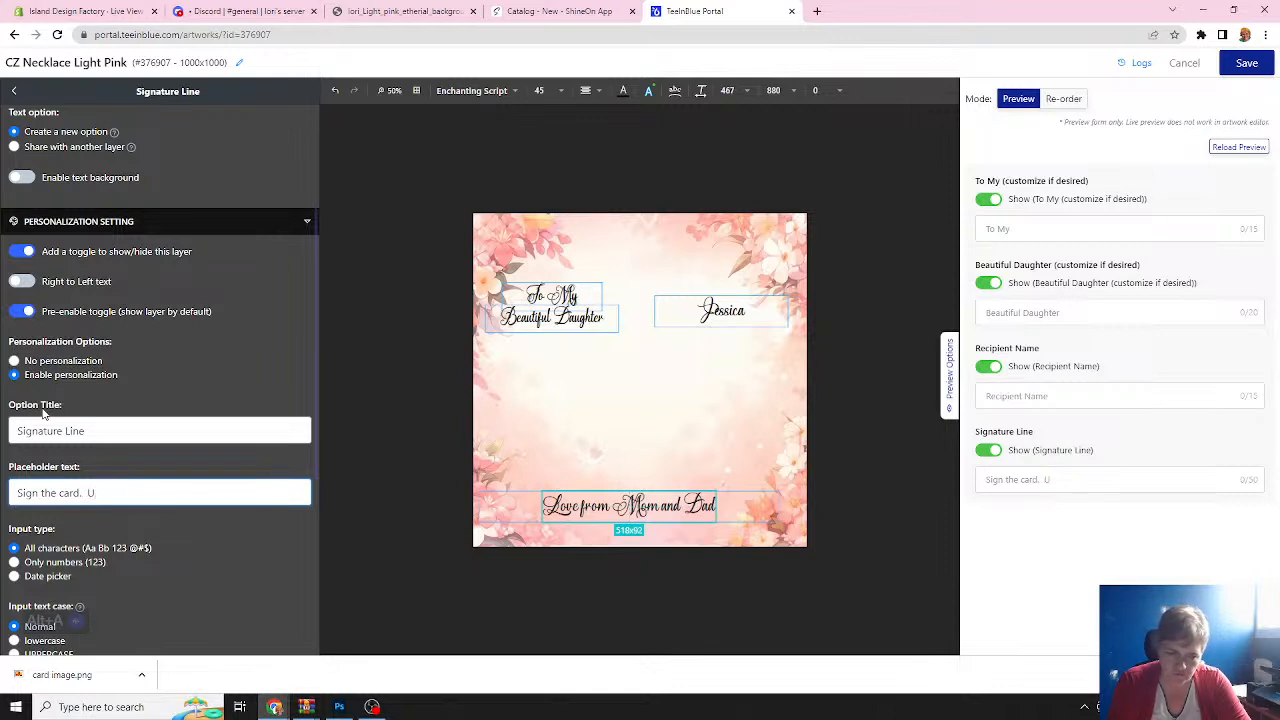
pyautogui.write('s')
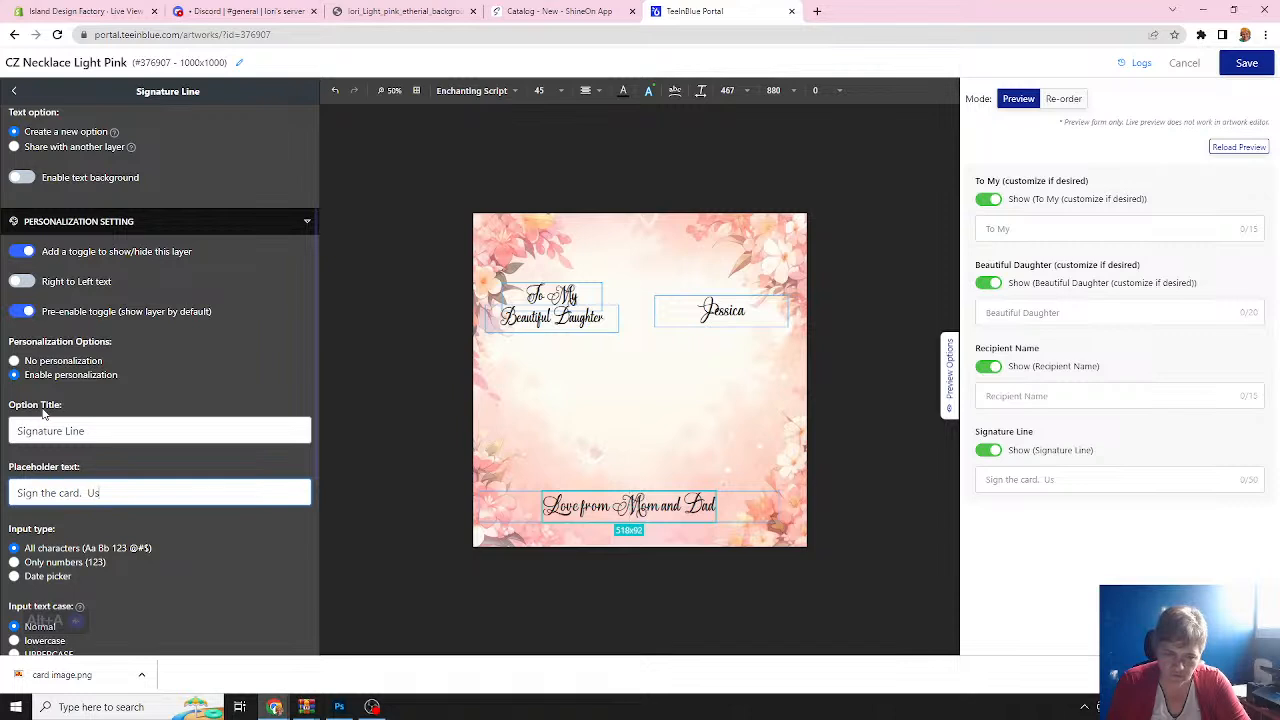
pyautogui.write('e up to ')
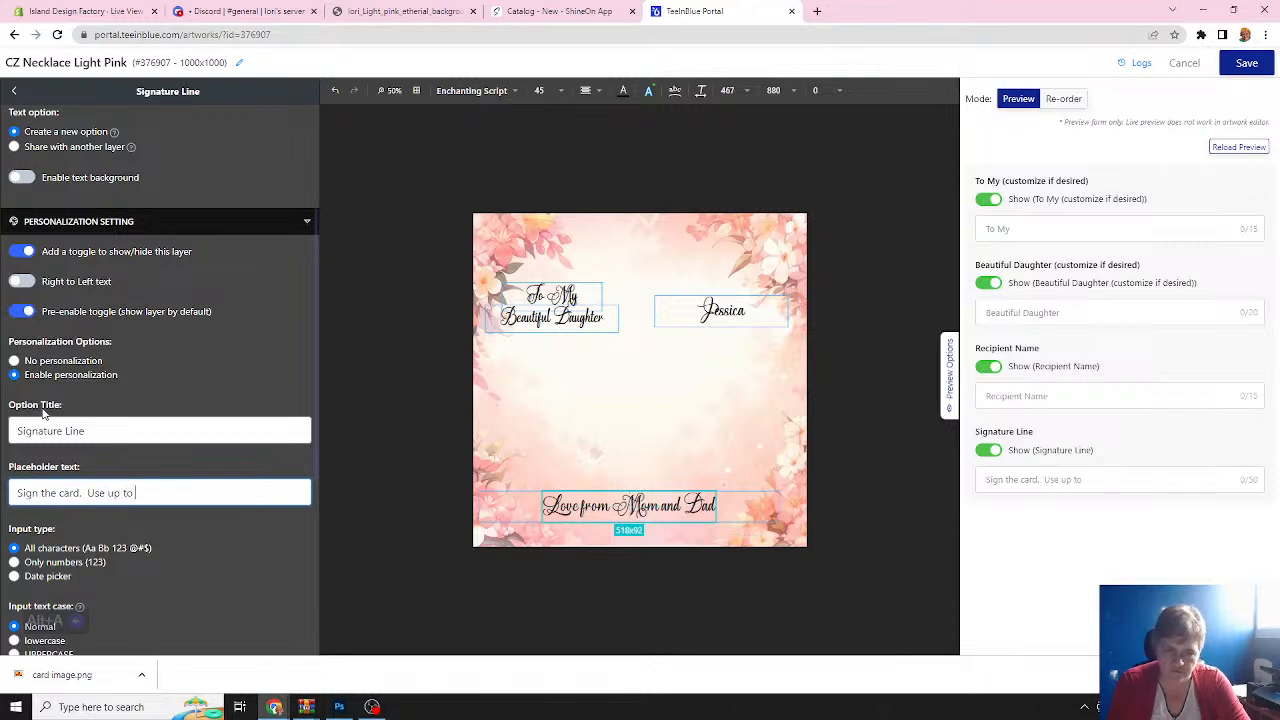
pyautogui.write('50 cha')
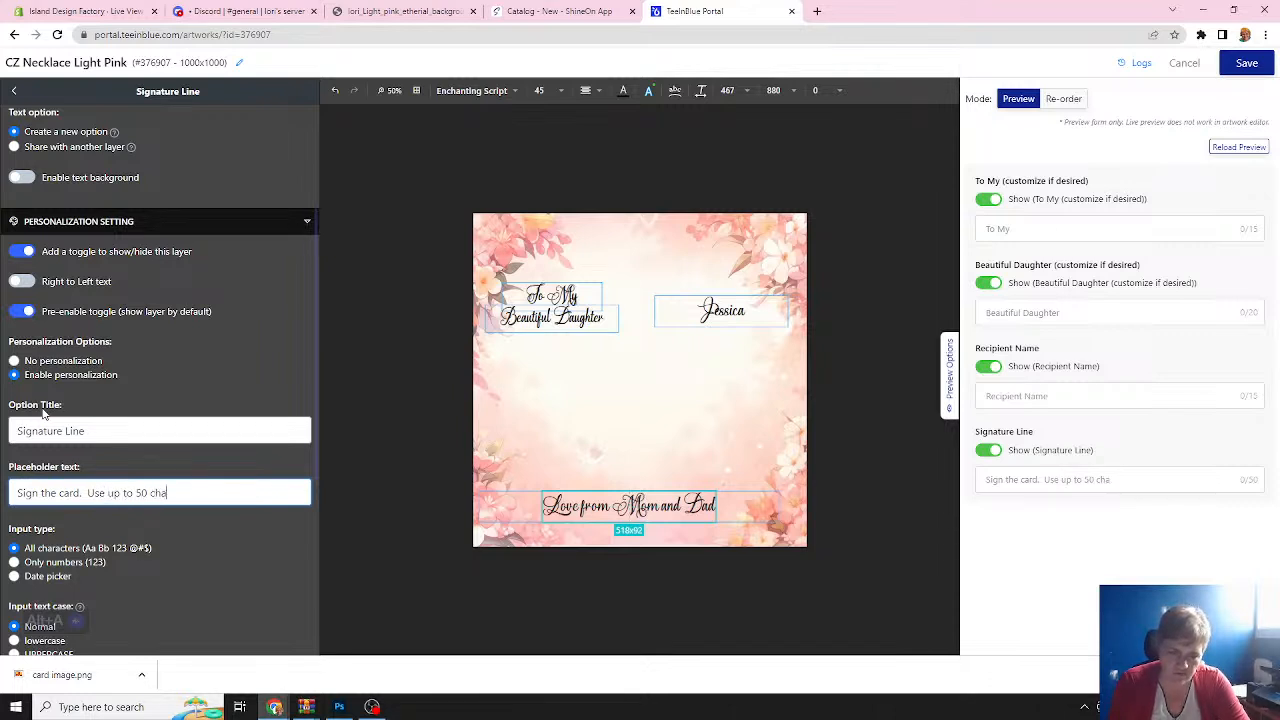
pyautogui.write('racters')
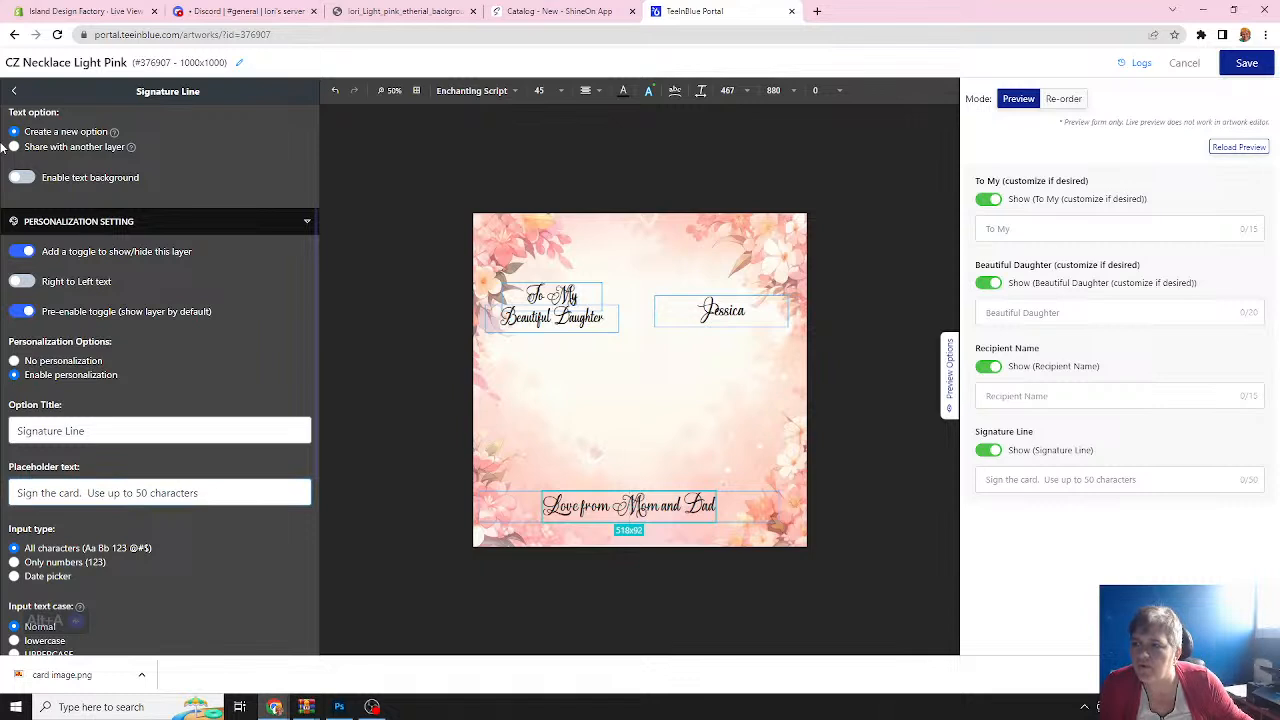
pyautogui.click(14, 91)
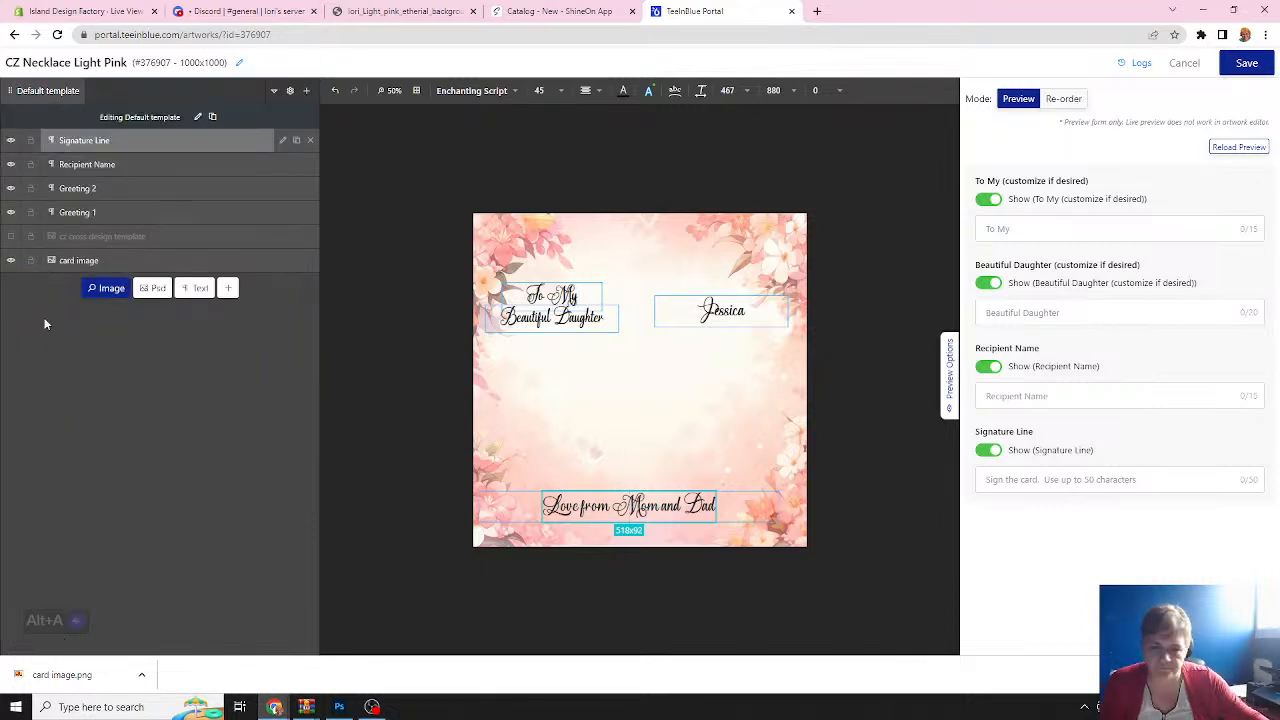
# Show the cz cross design template layer and add a paragraph about 298 x 450 px fitted over its left-aligned message area.
pyautogui.click(10, 237)
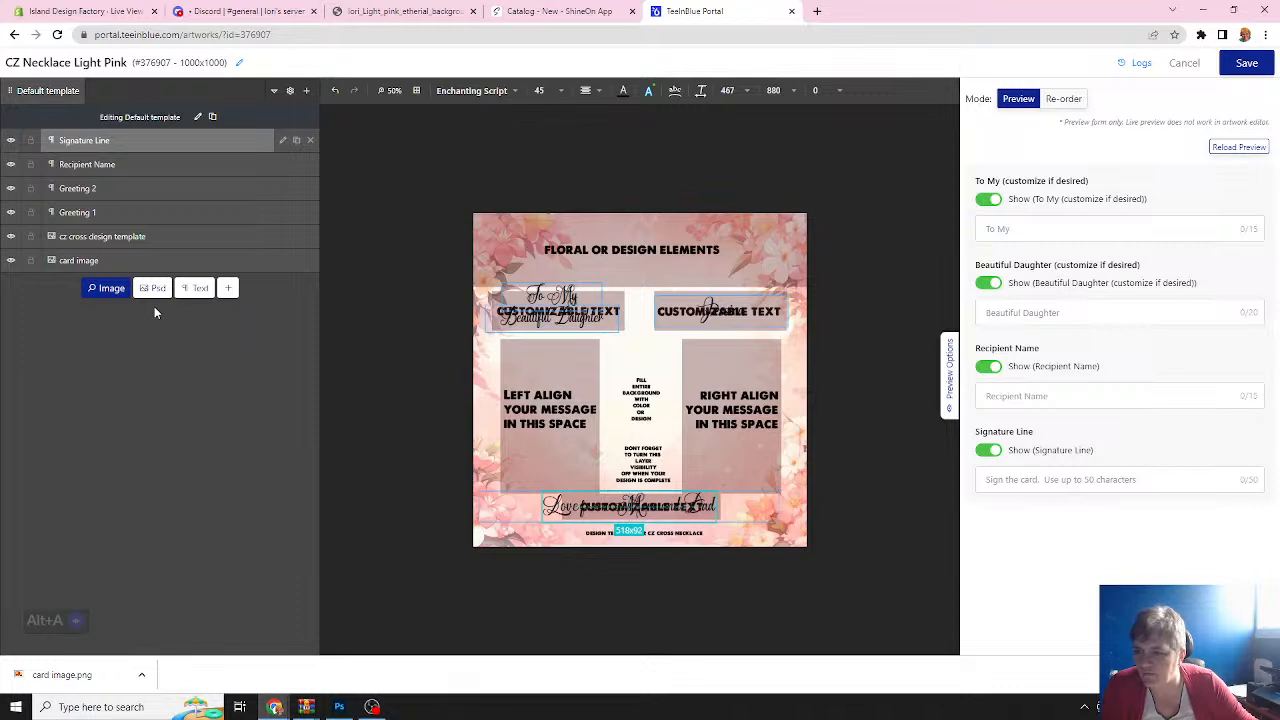
pyautogui.click(229, 290)
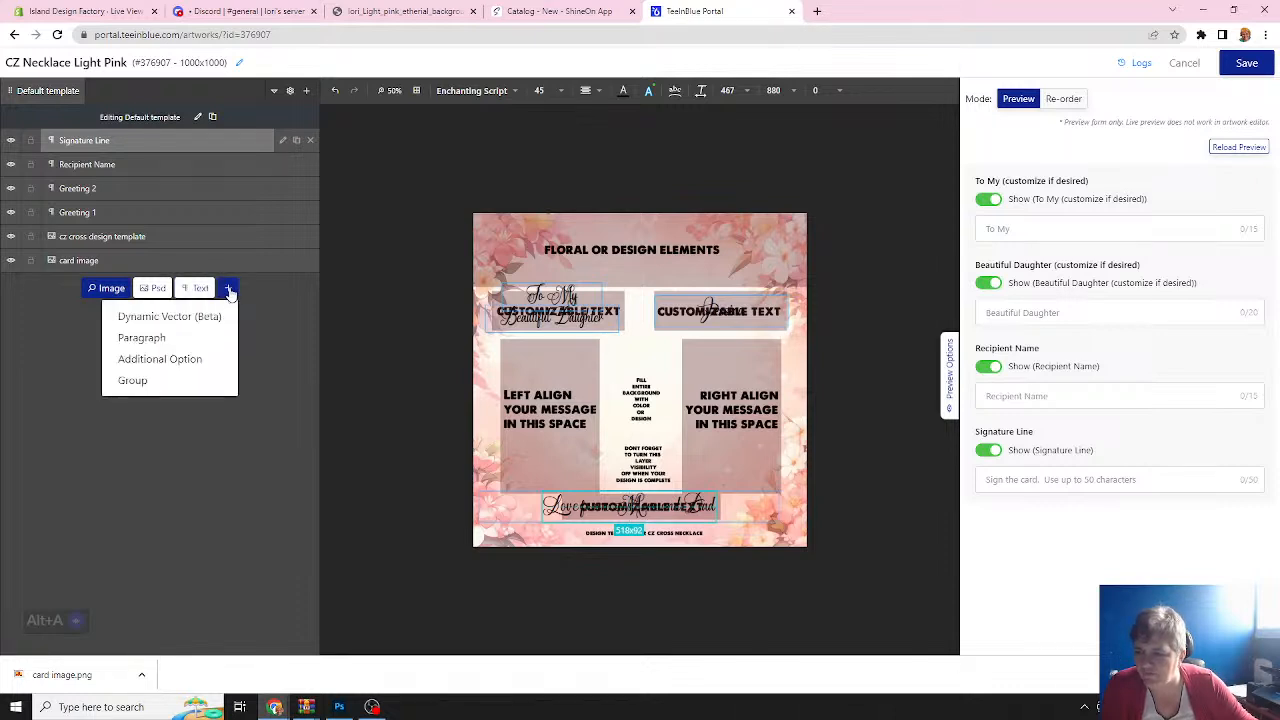
pyautogui.click(143, 338)
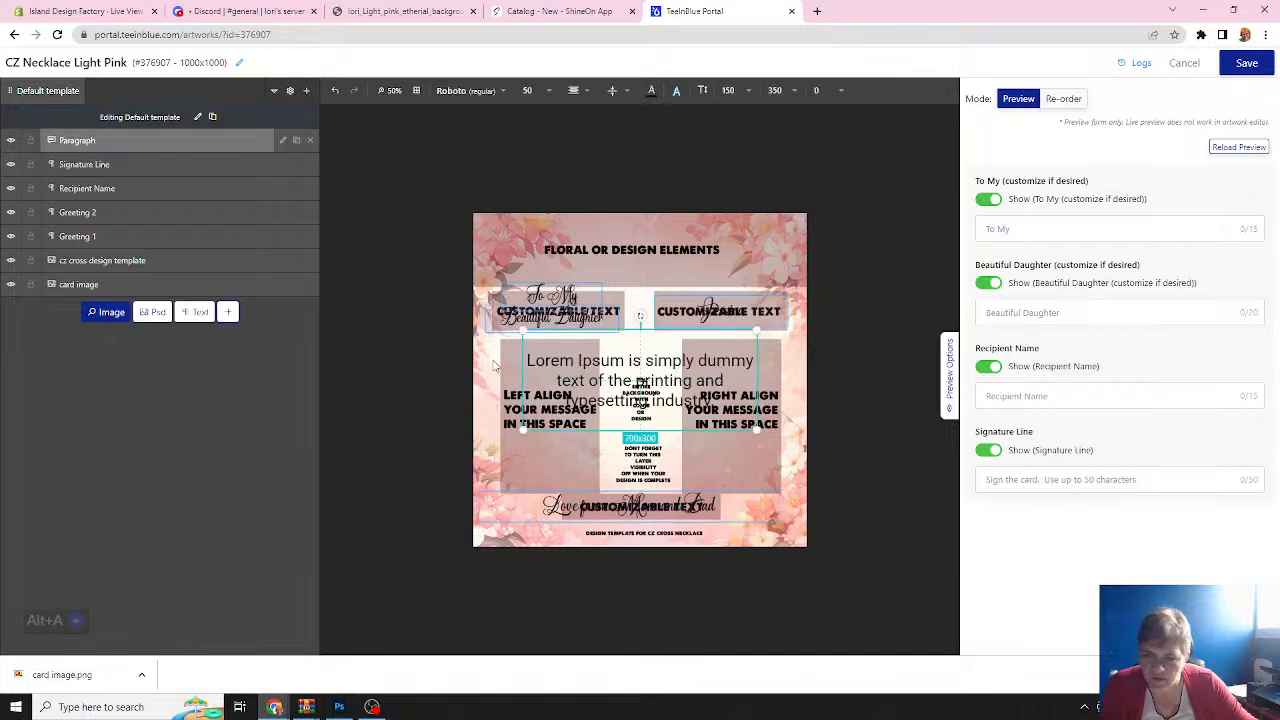
pyautogui.moveTo(530, 334); pyautogui.dragTo(512, 353)
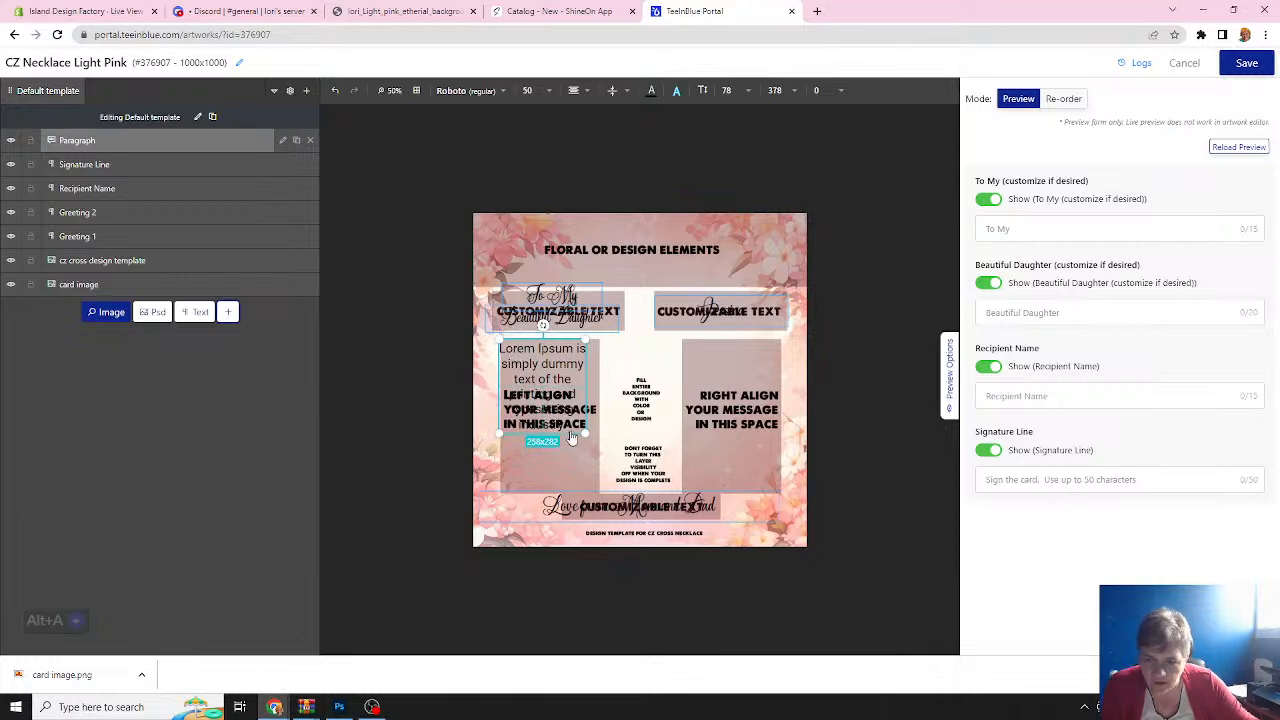
pyautogui.moveTo(585, 432); pyautogui.dragTo(597, 491)
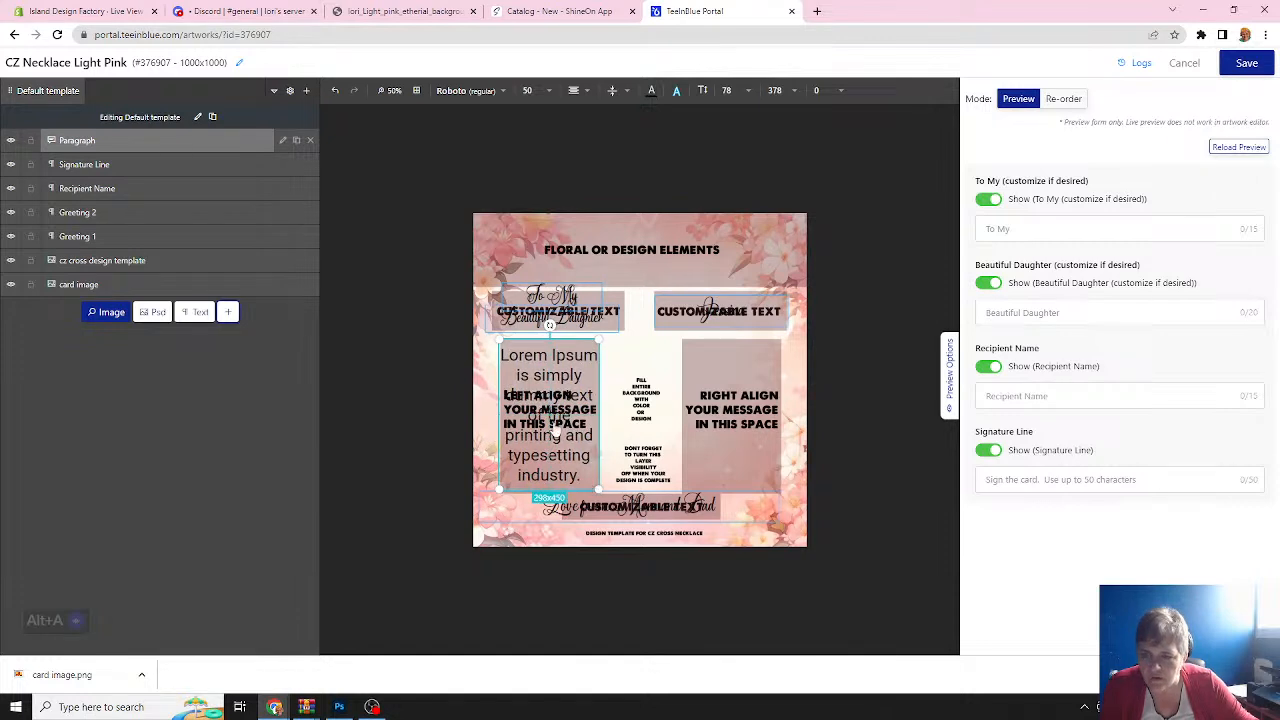
# Hide the cz cross design template layer and set the paragraph's font to the custom font AGaramondPro-Regular.
pyautogui.click(11, 261)
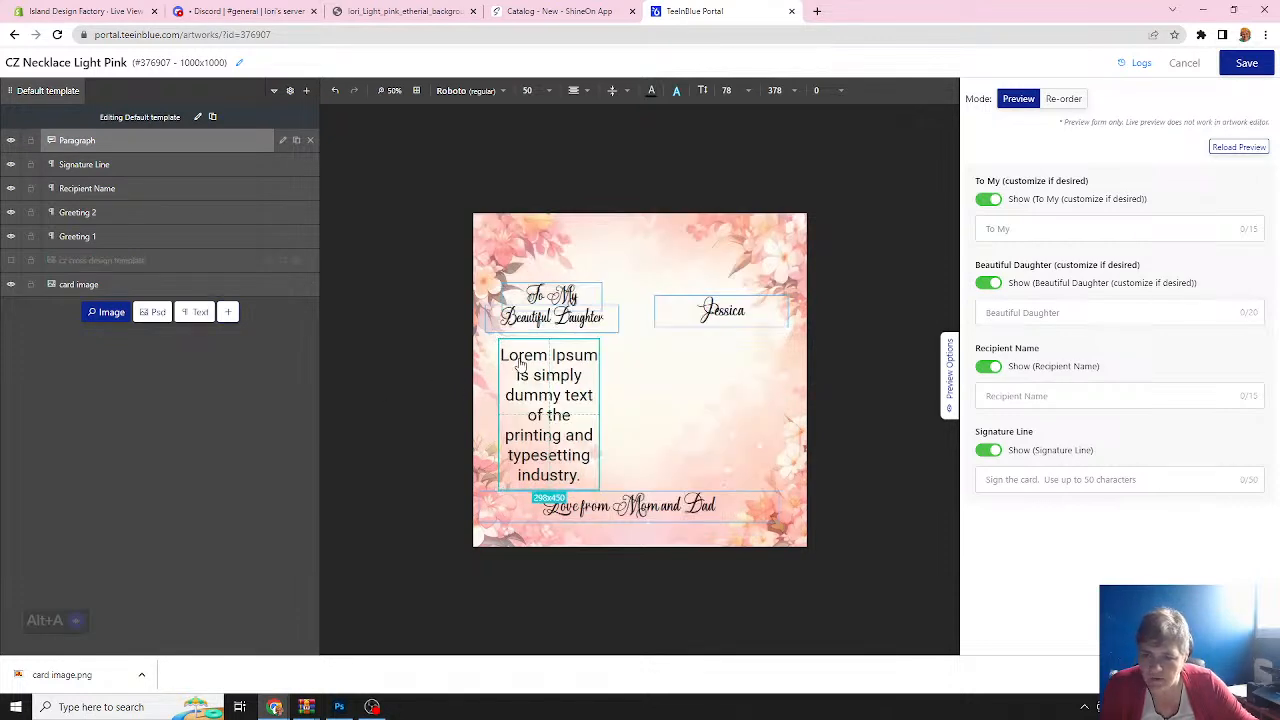
pyautogui.click(505, 92)
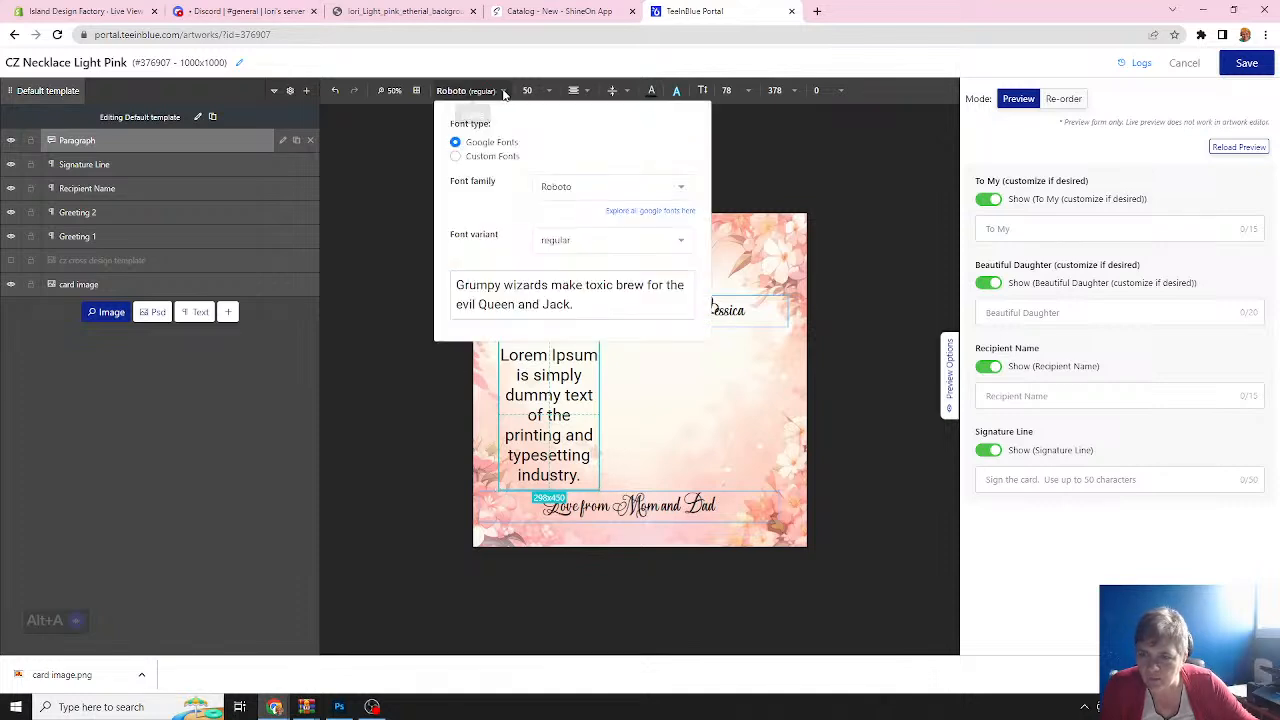
pyautogui.click(456, 156)
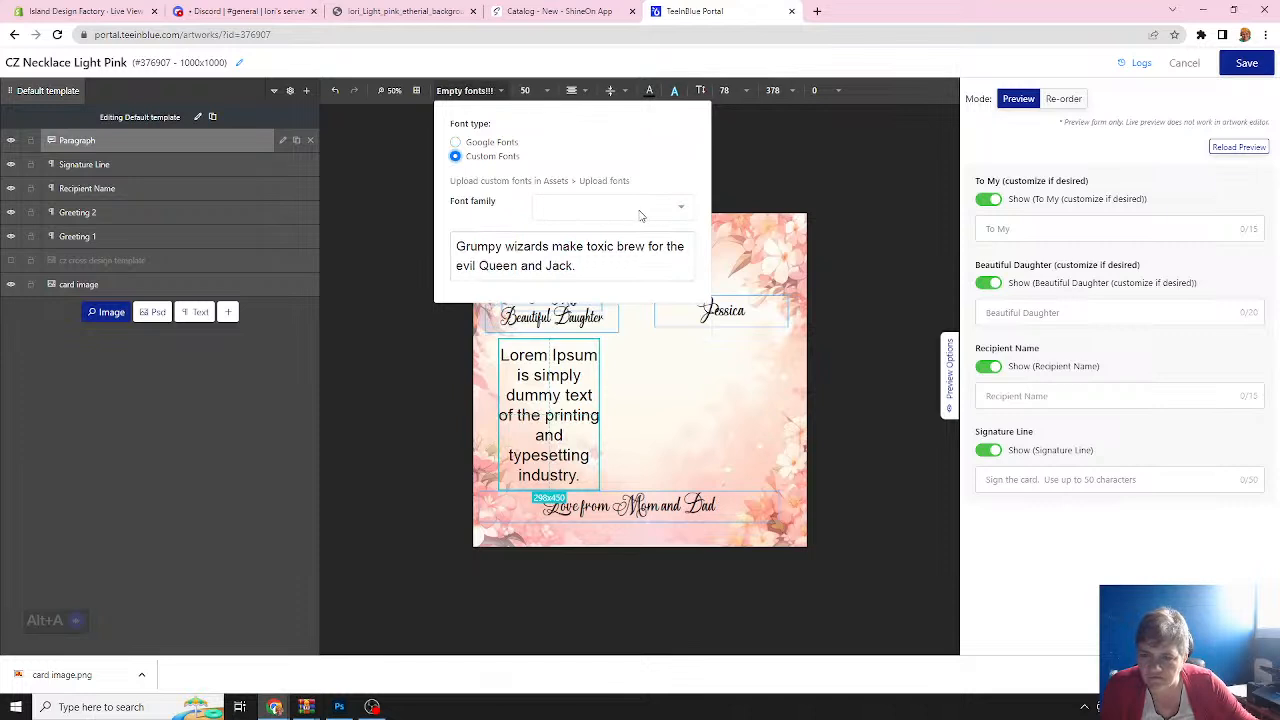
pyautogui.click(672, 208)
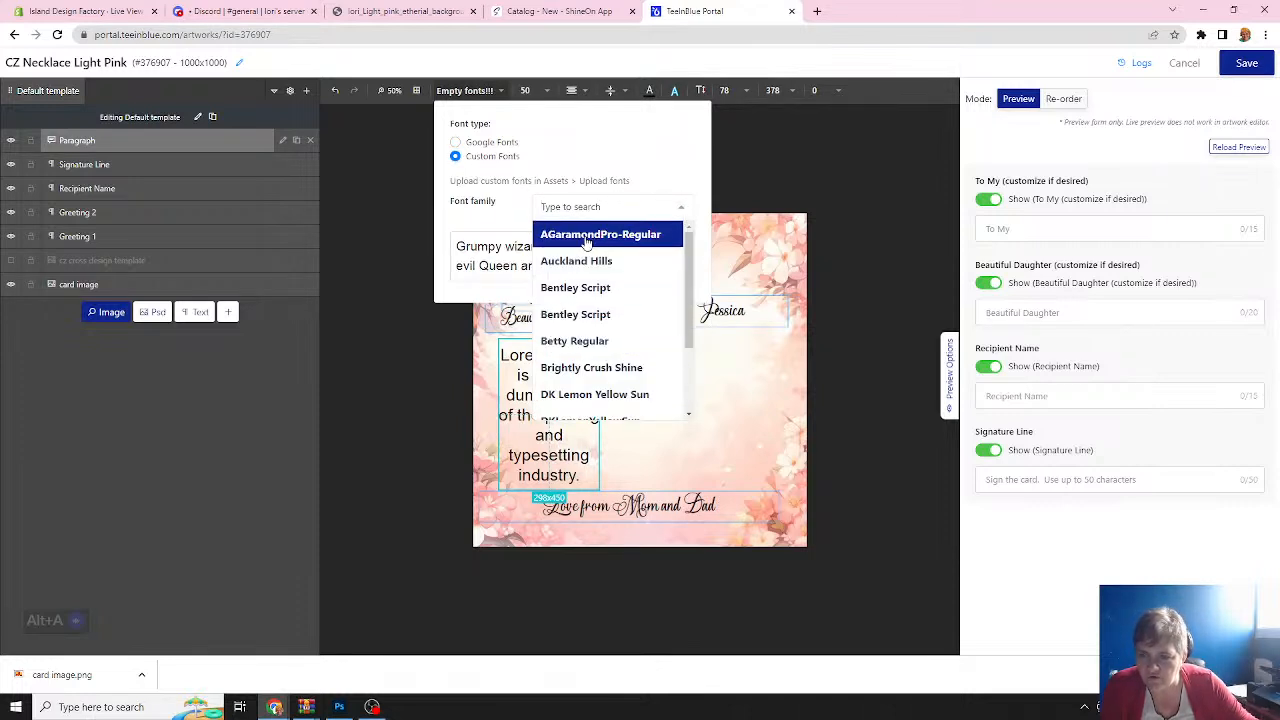
pyautogui.click(587, 236)
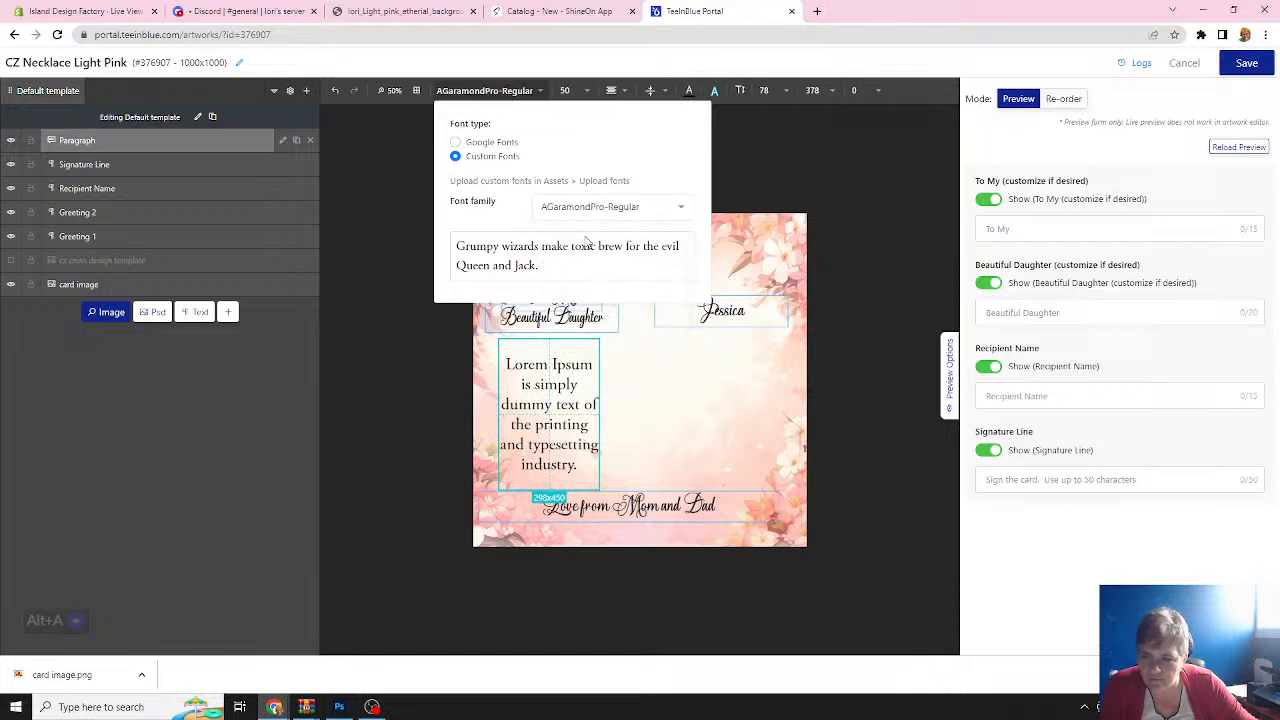
pyautogui.click(403, 340)
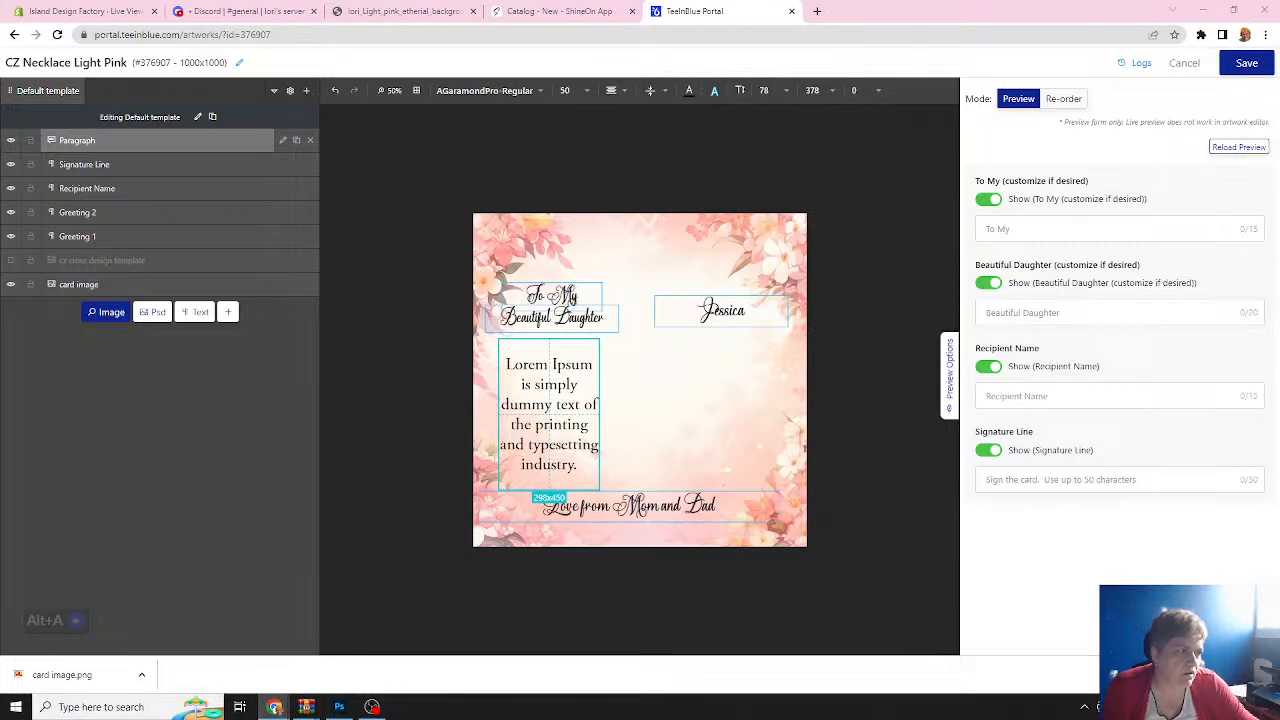
# Switch to the ChatGPT faith message and copy its paragraph beginning "Know that God loves you unconditionally".
pyautogui.moveTo(1279, 50); pyautogui.dragTo(510, 28)
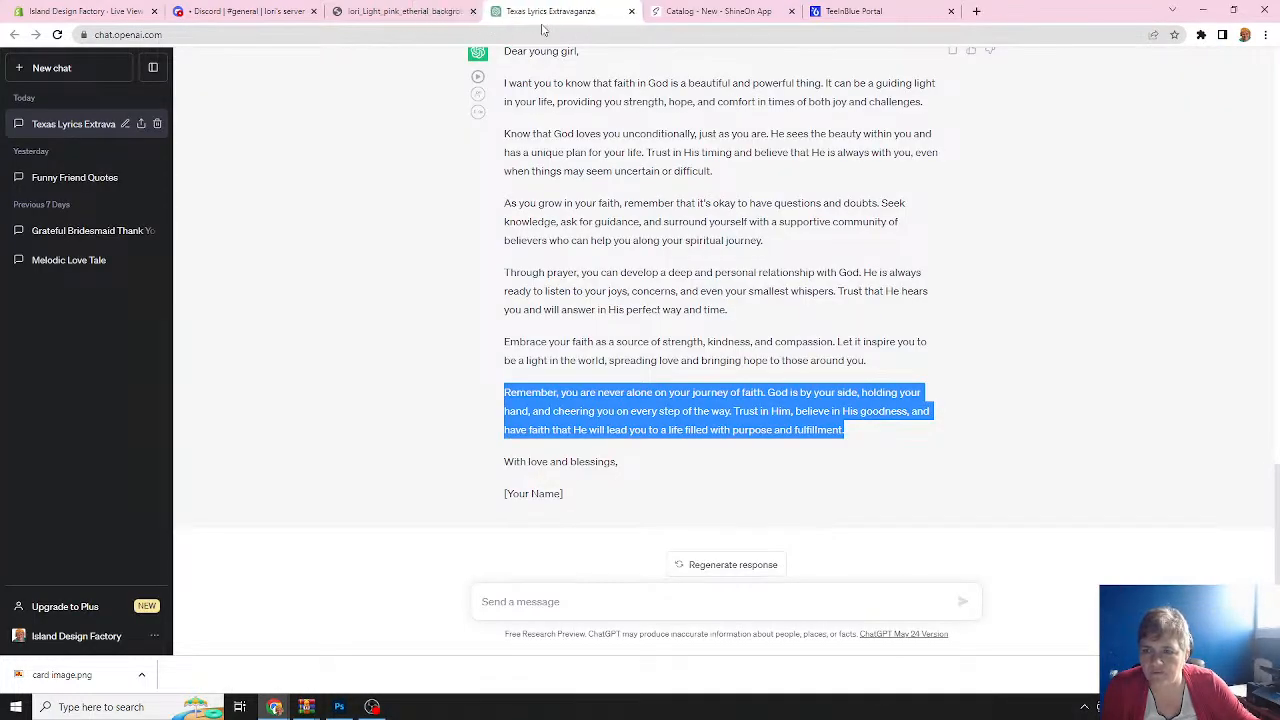
pyautogui.scroll(2, 578, 332)
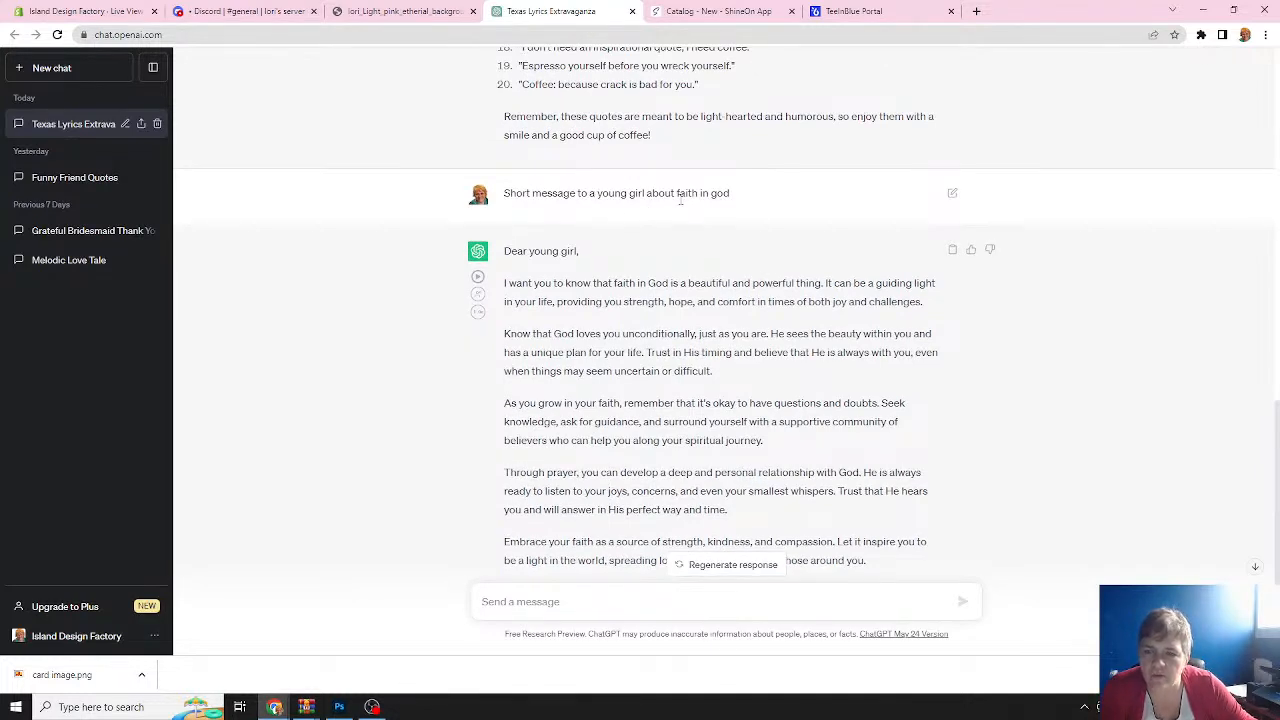
pyautogui.scroll(-2, 717, 200)
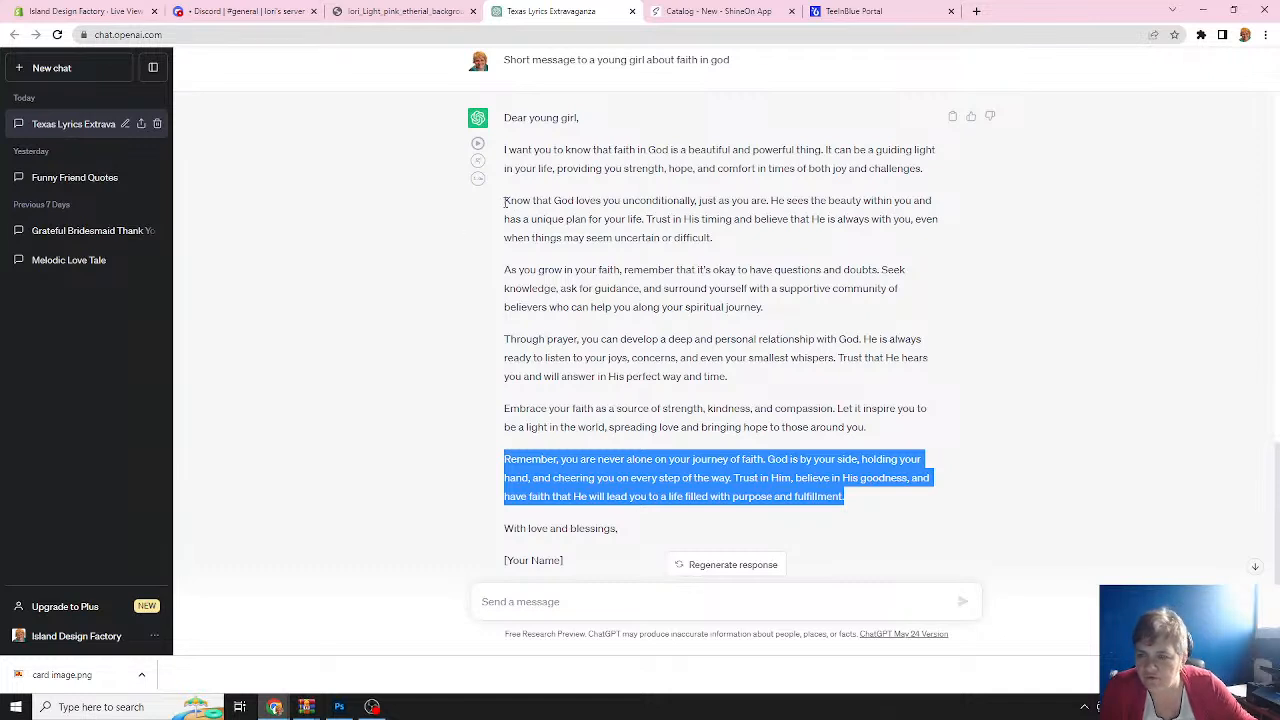
pyautogui.moveTo(505, 200); pyautogui.dragTo(720, 238)
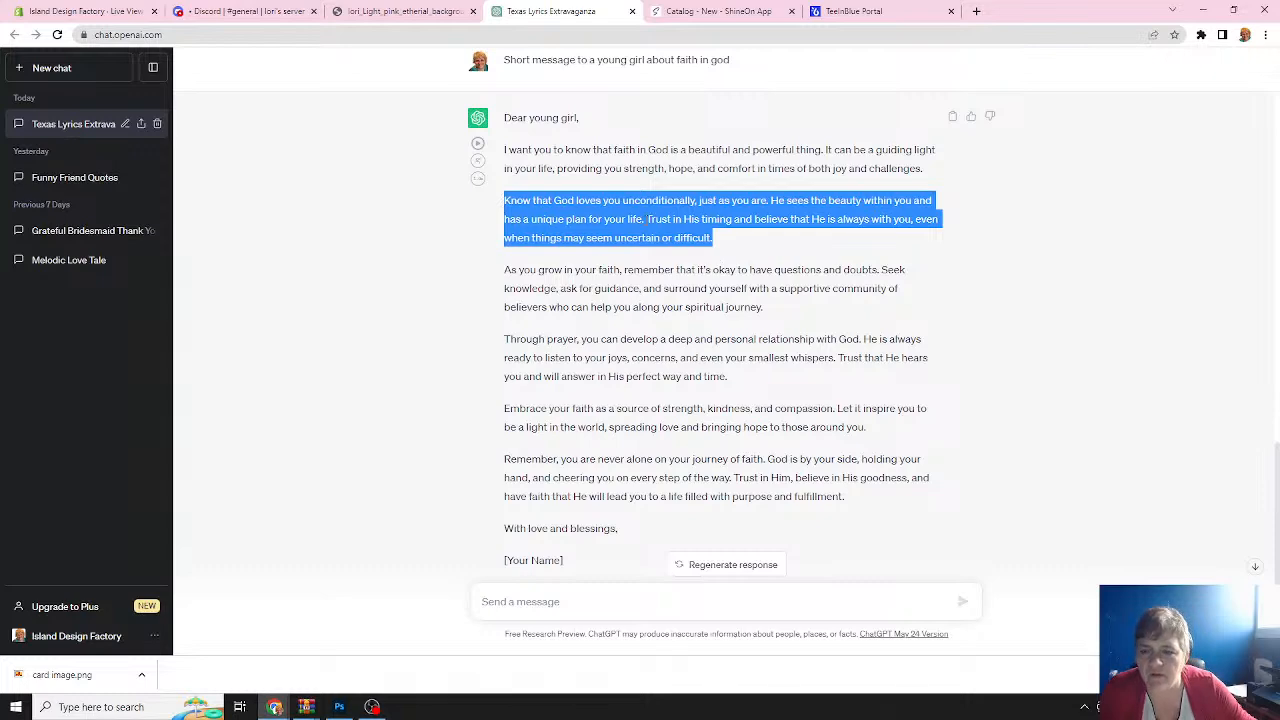
pyautogui.rightClick(647, 226)
pyautogui.click(677, 232)
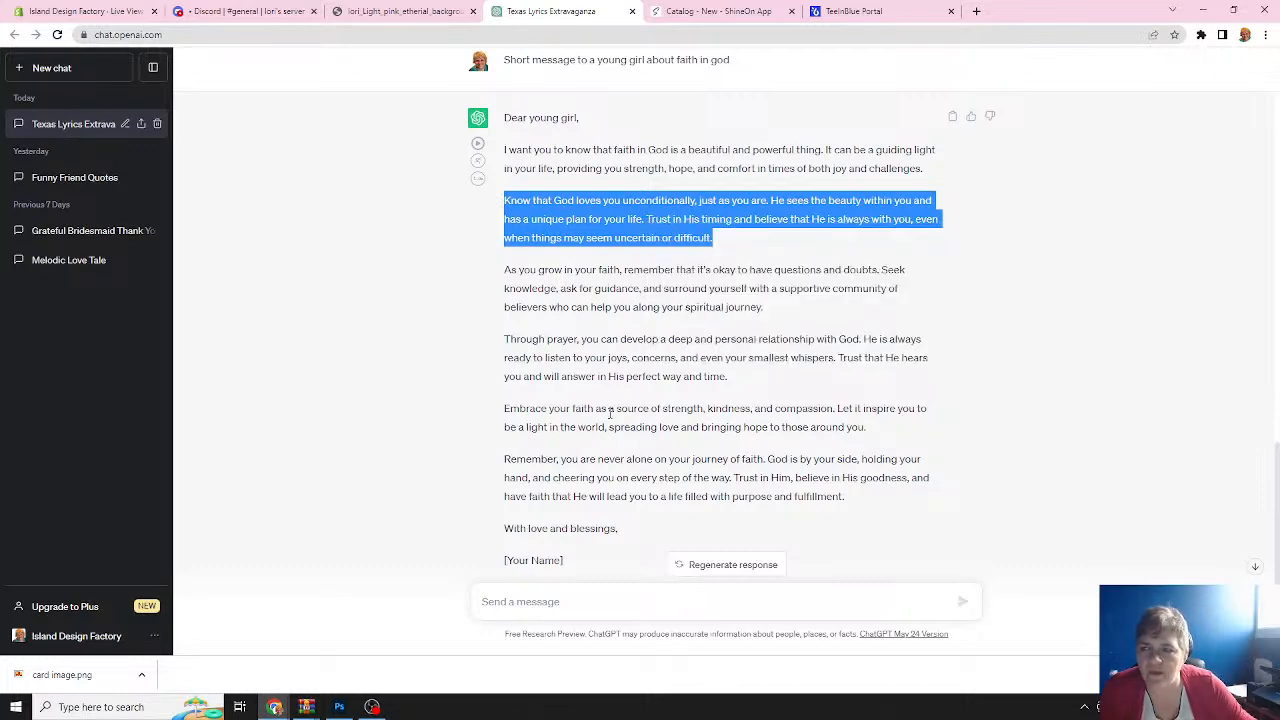
# Back in TeeInBlue, replace the paragraph's default text with the copied message and align it left.
pyautogui.click(854, 11)
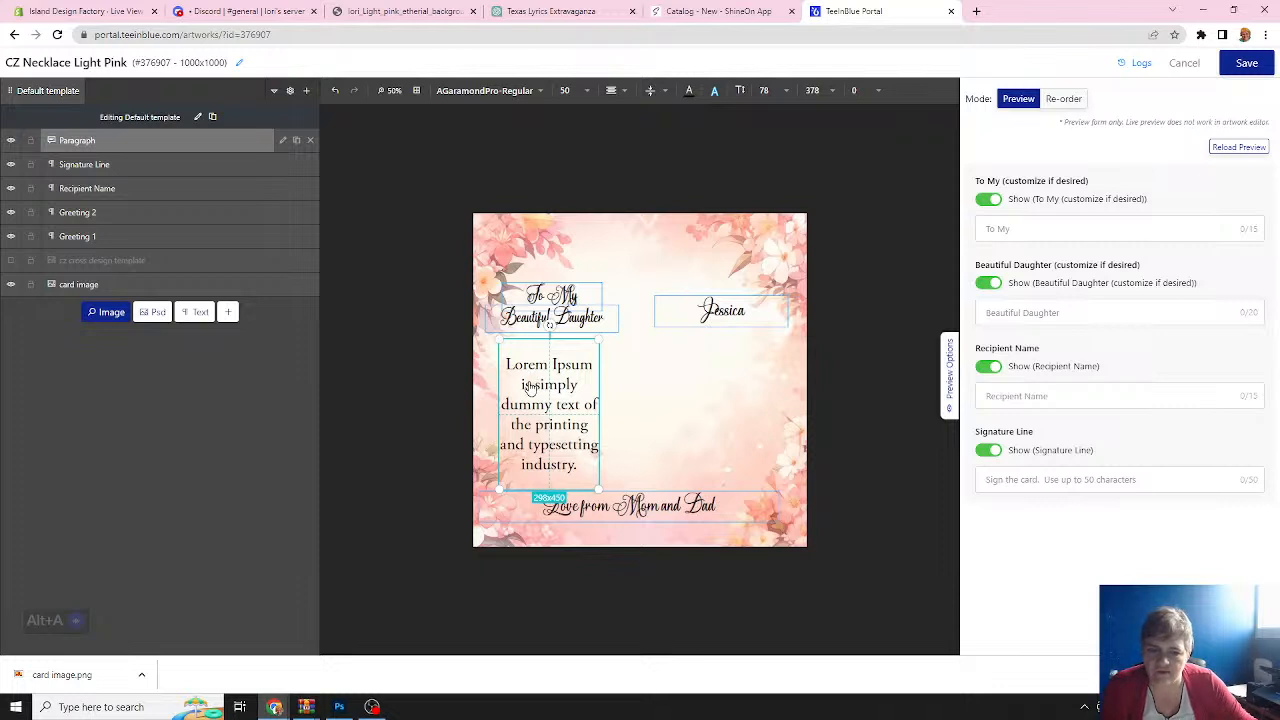
pyautogui.click(281, 142)
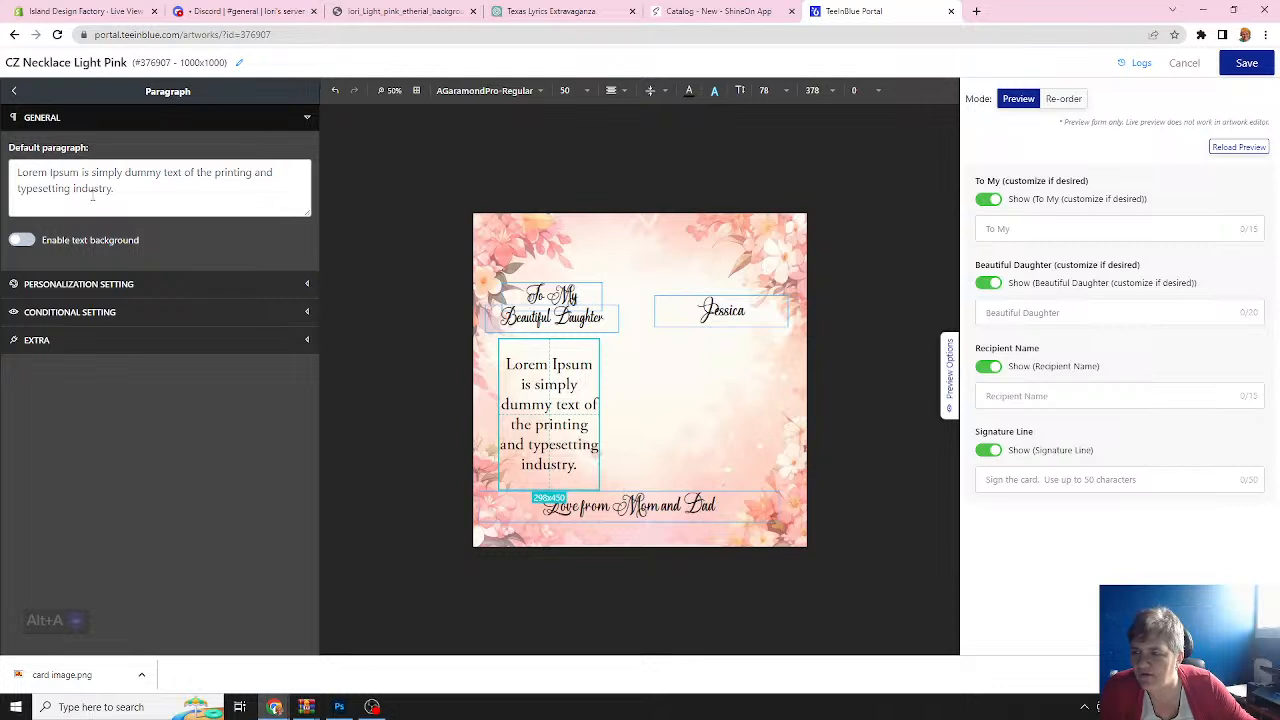
pyautogui.moveTo(119, 189); pyautogui.dragTo(8, 168)
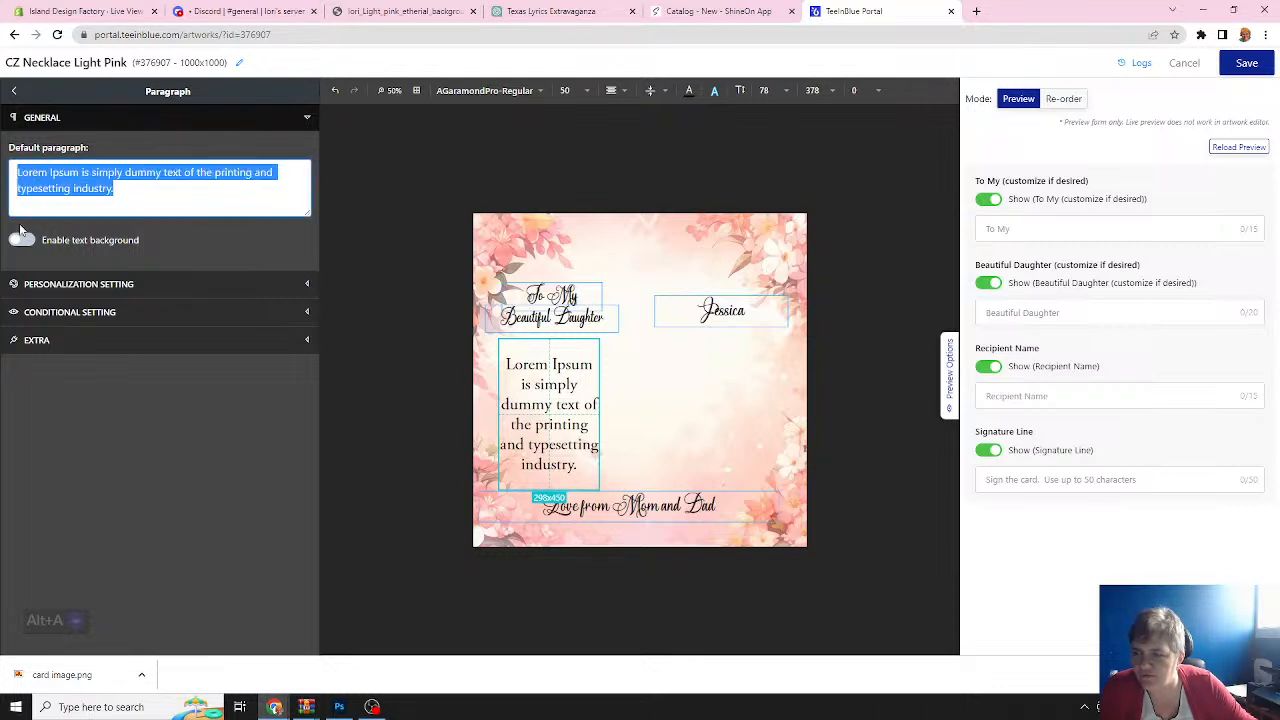
pyautogui.hotkey('ctrl', 'v')
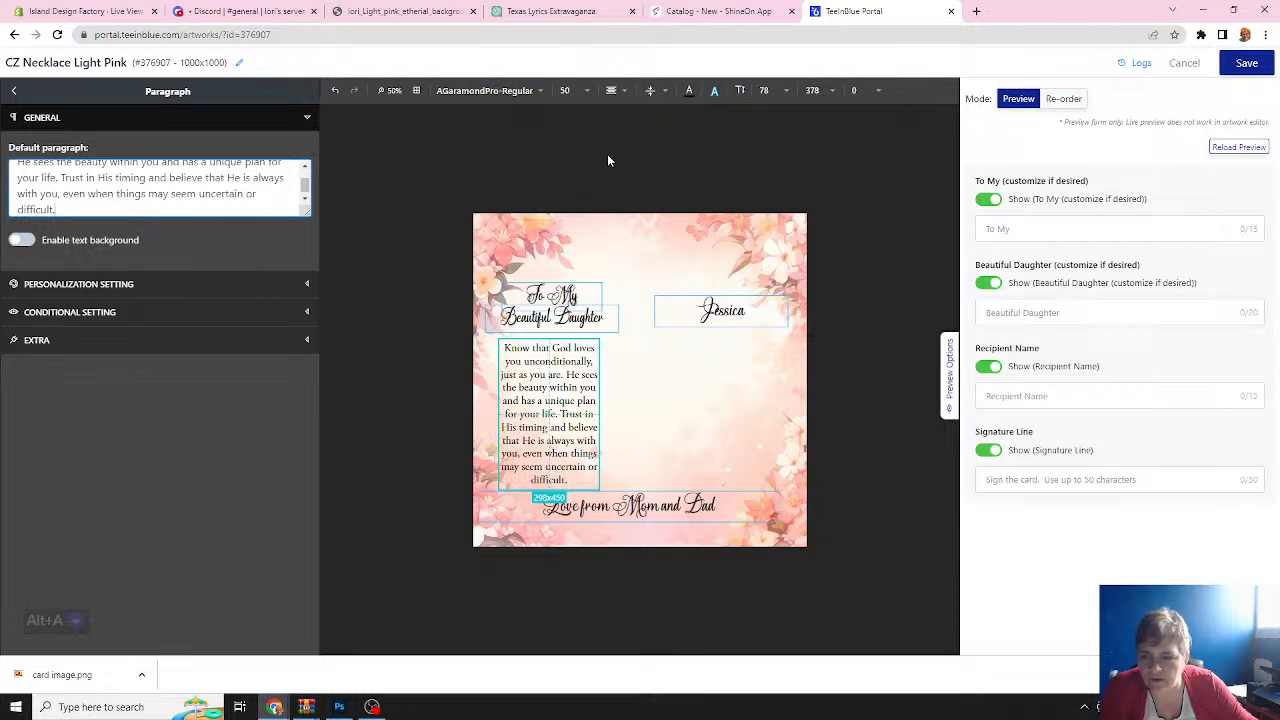
pyautogui.click(625, 91)
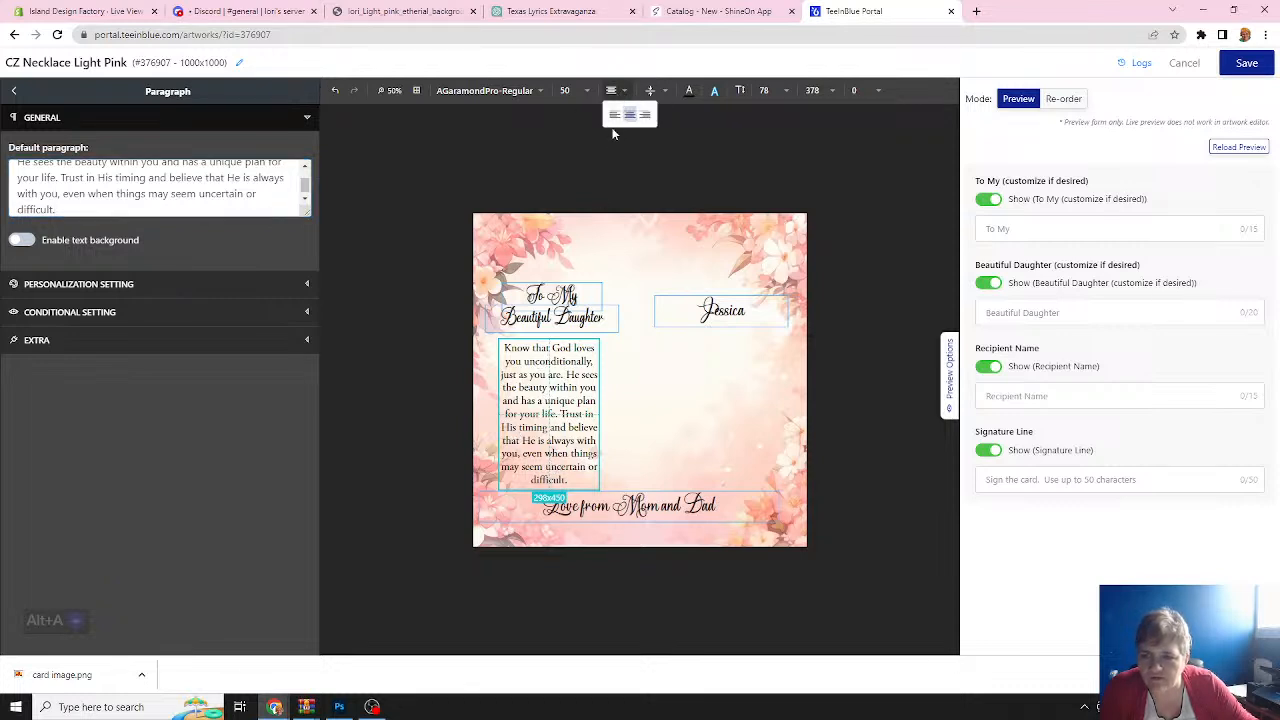
pyautogui.click(615, 115)
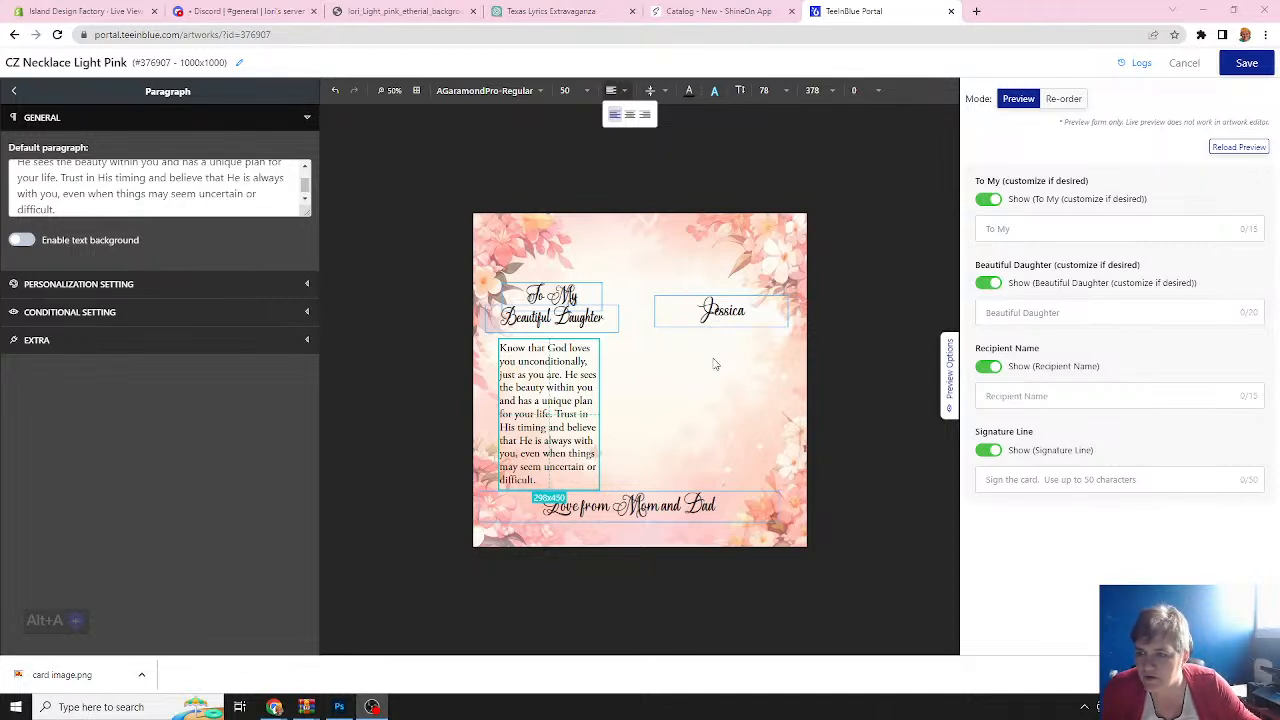
# Enable personalization for the paragraph and set its option title to "Left Paragraph".
pyautogui.click(65, 285)
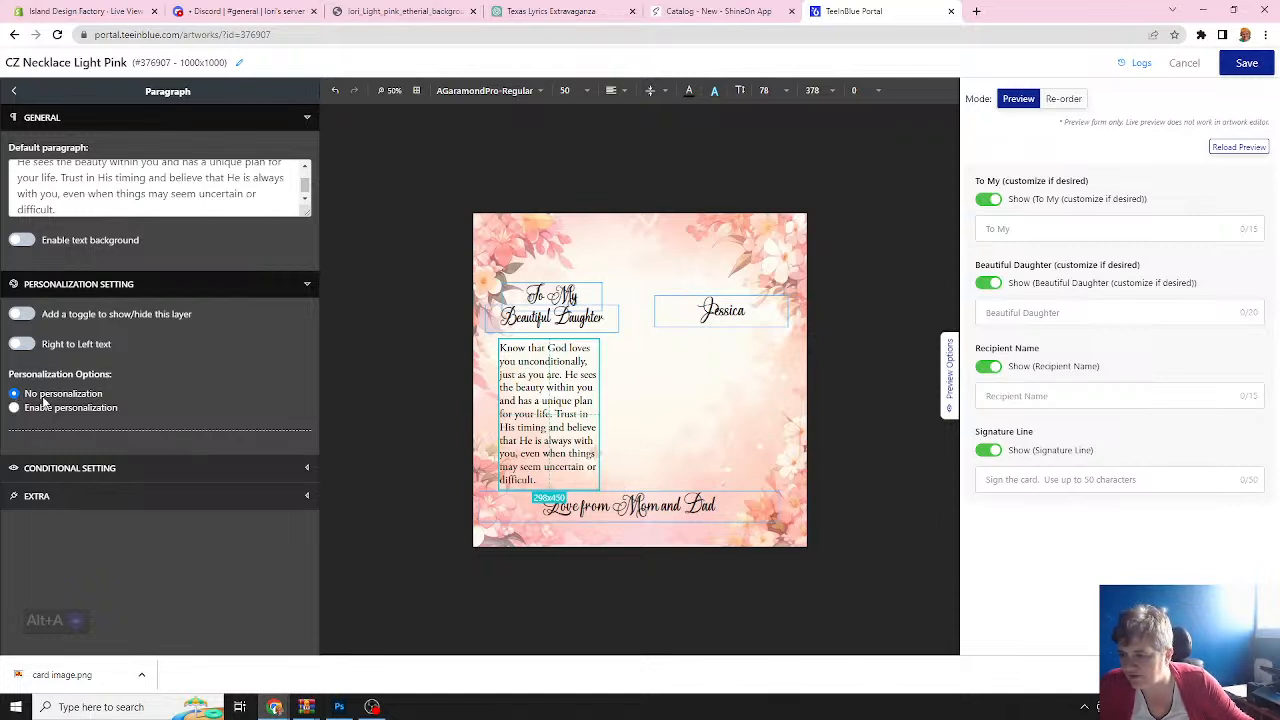
pyautogui.click(15, 408)
pyautogui.click(55, 459)
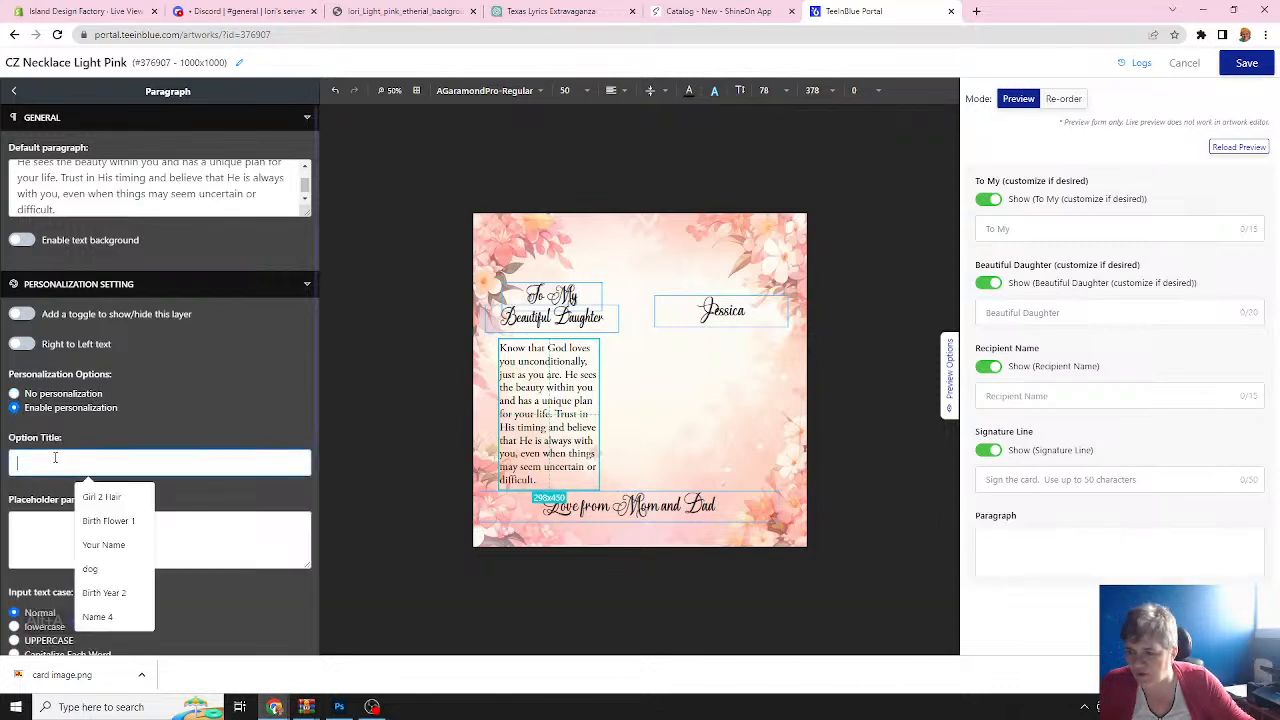
pyautogui.write('Lef')
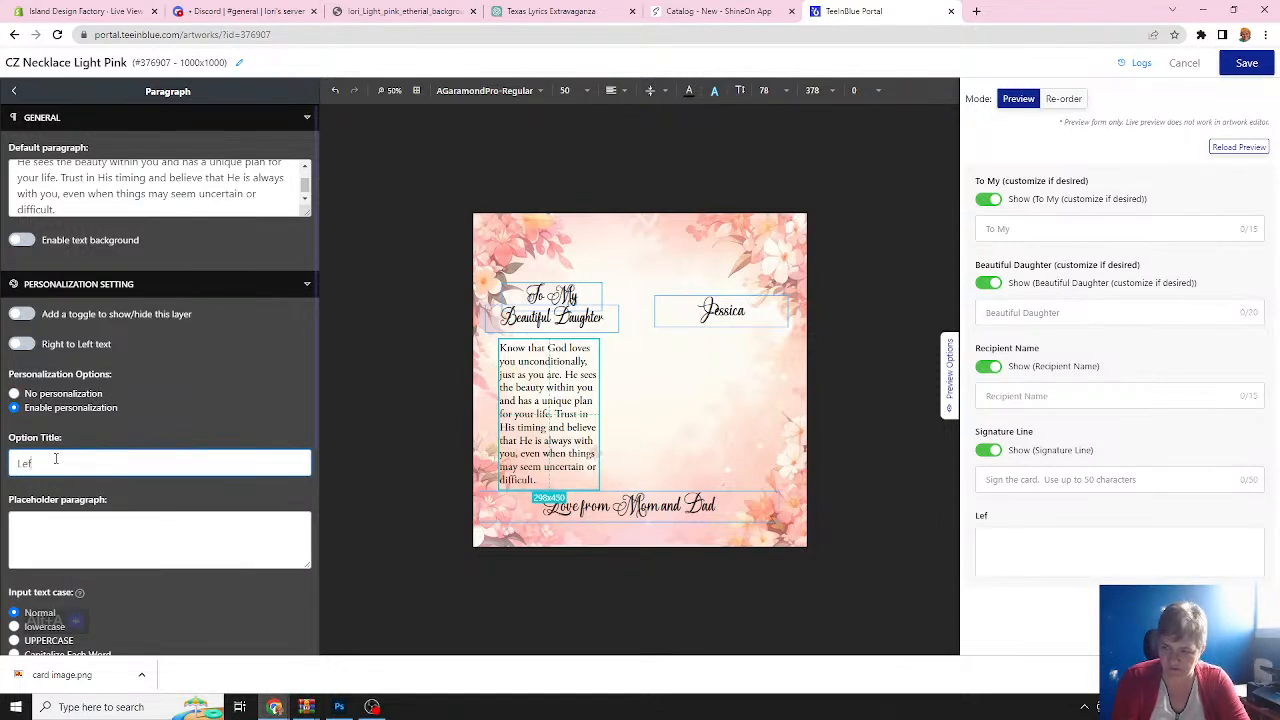
pyautogui.write('t Paragraph')
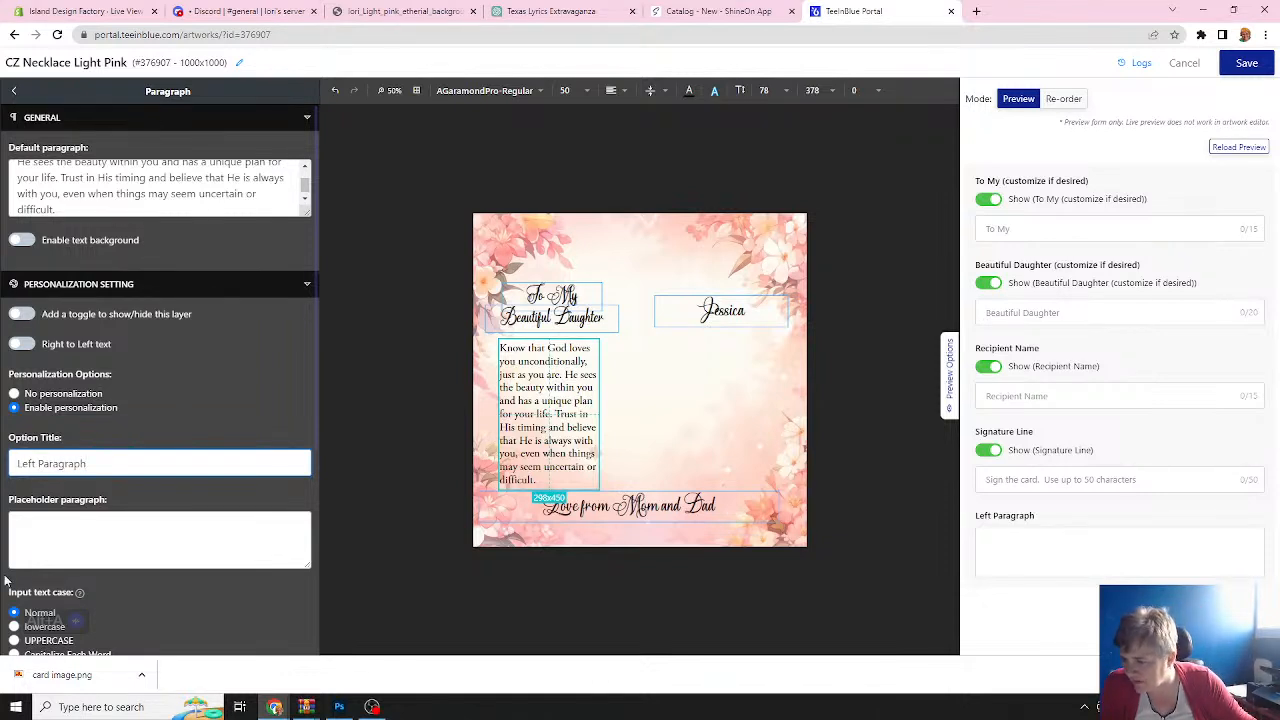
# Mark the Left Paragraph option as required, show its customization data on cart/checkout, and return to the layer list.
pyautogui.click(28, 527)
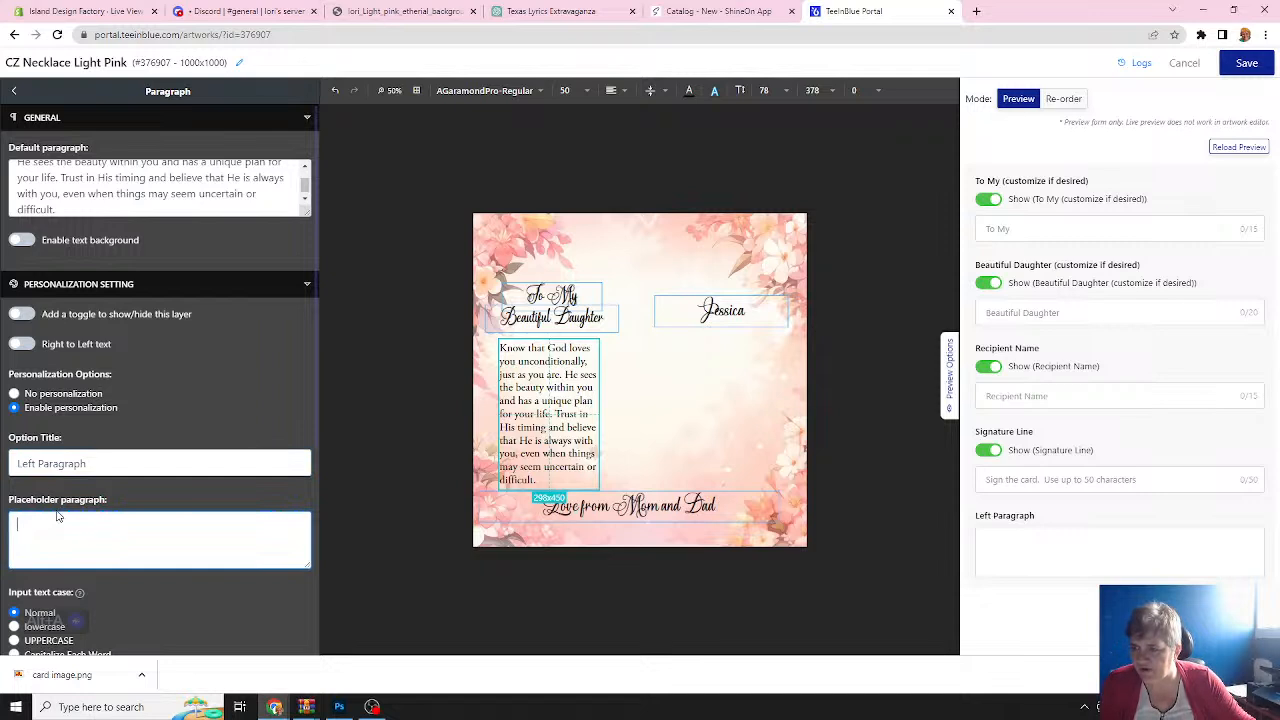
pyautogui.scroll(-2, 70, 545)
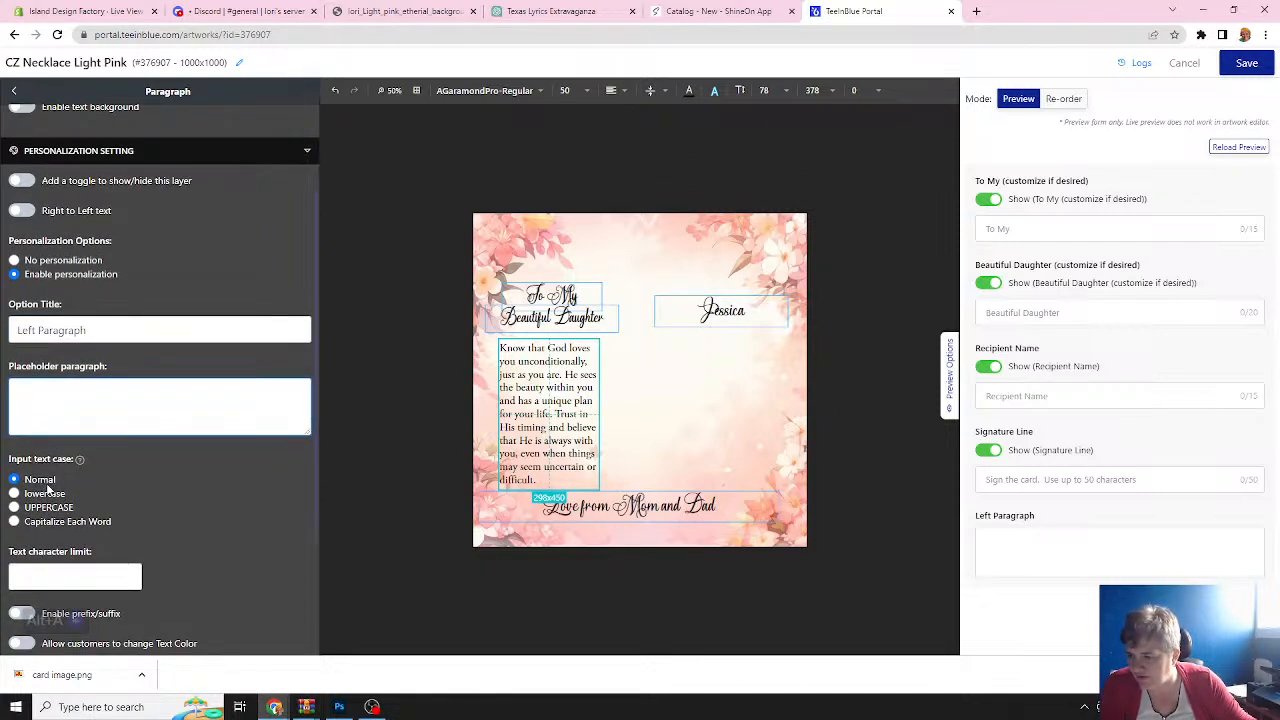
pyautogui.scroll(-3, 134, 510)
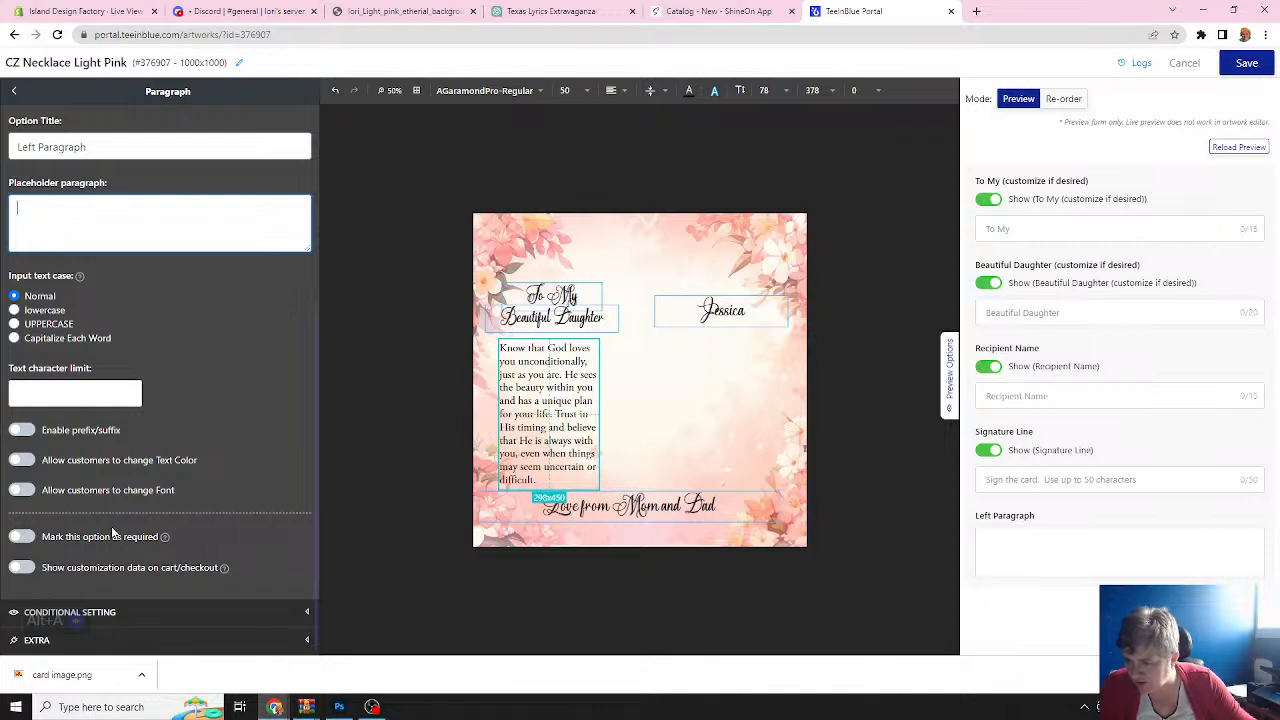
pyautogui.click(22, 537)
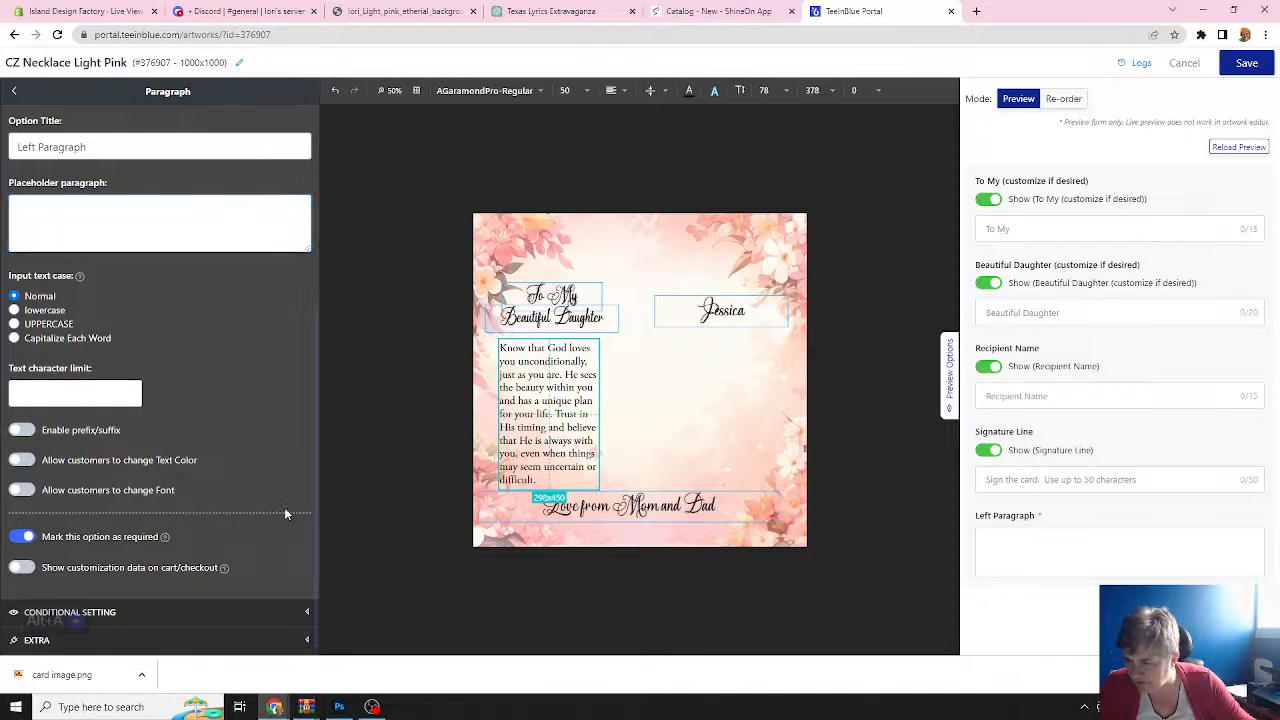
pyautogui.moveTo(229, 571)
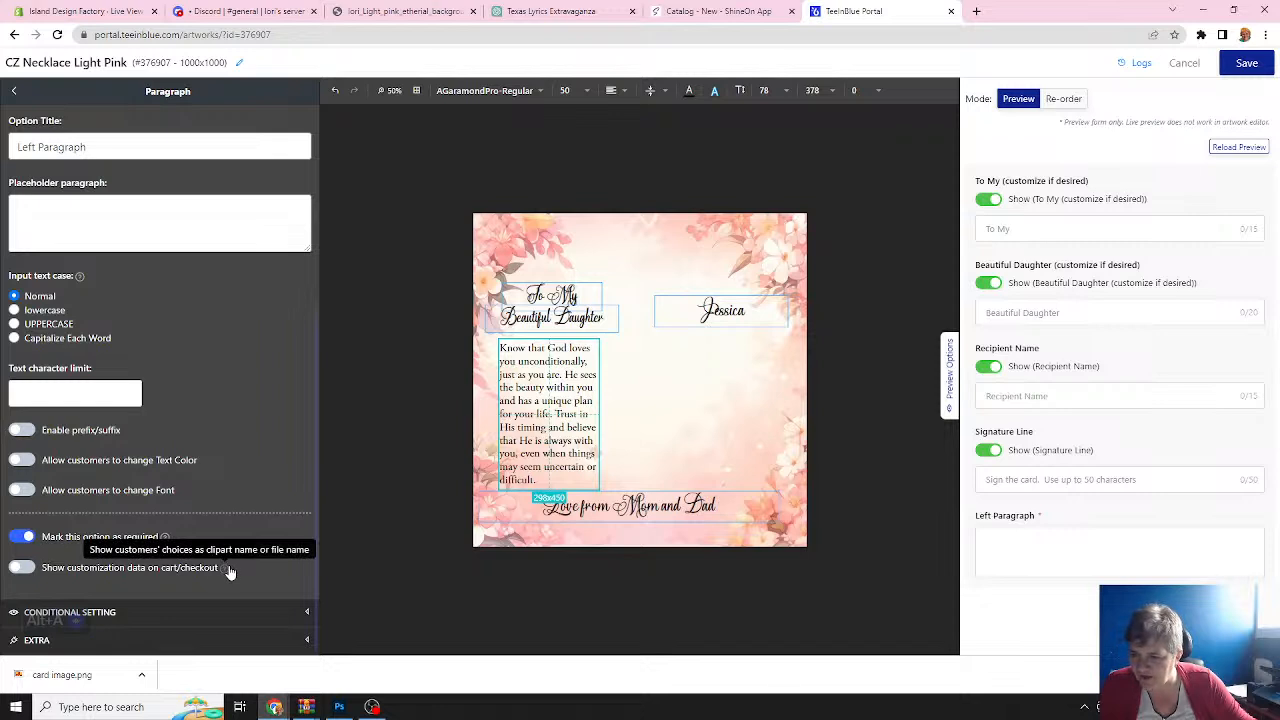
pyautogui.click(29, 569)
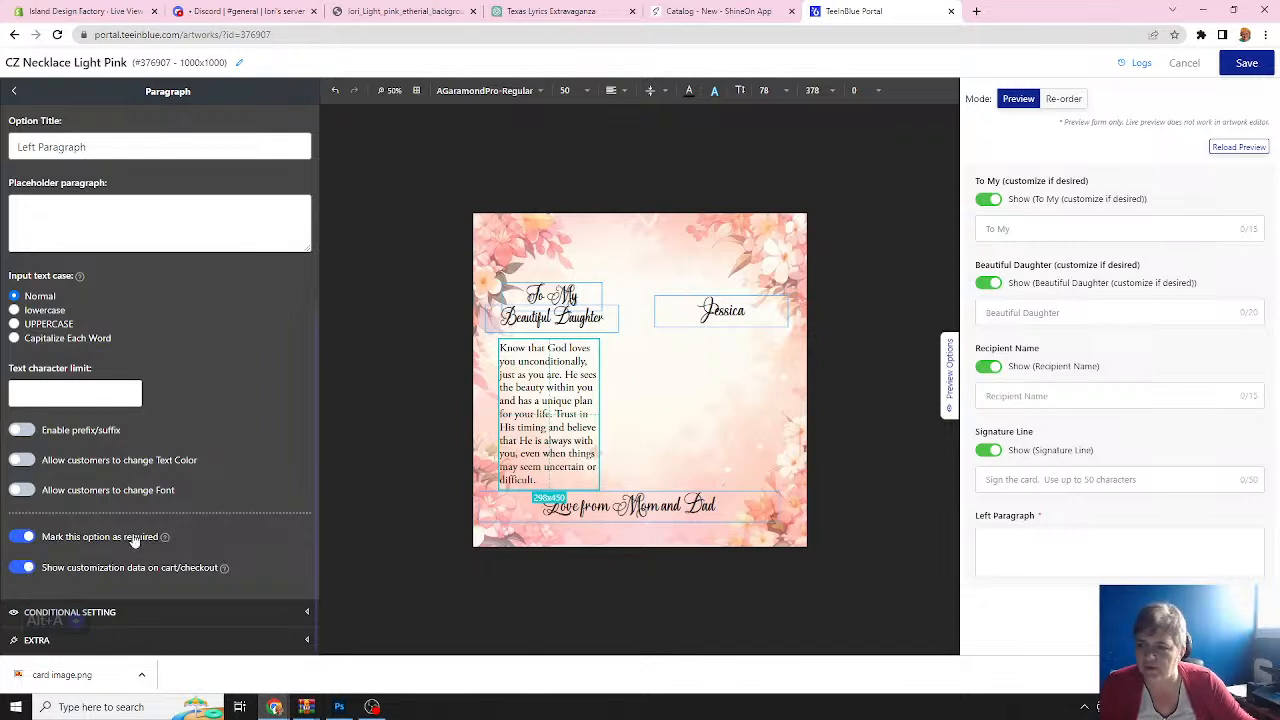
pyautogui.scroll(3, 136, 329)
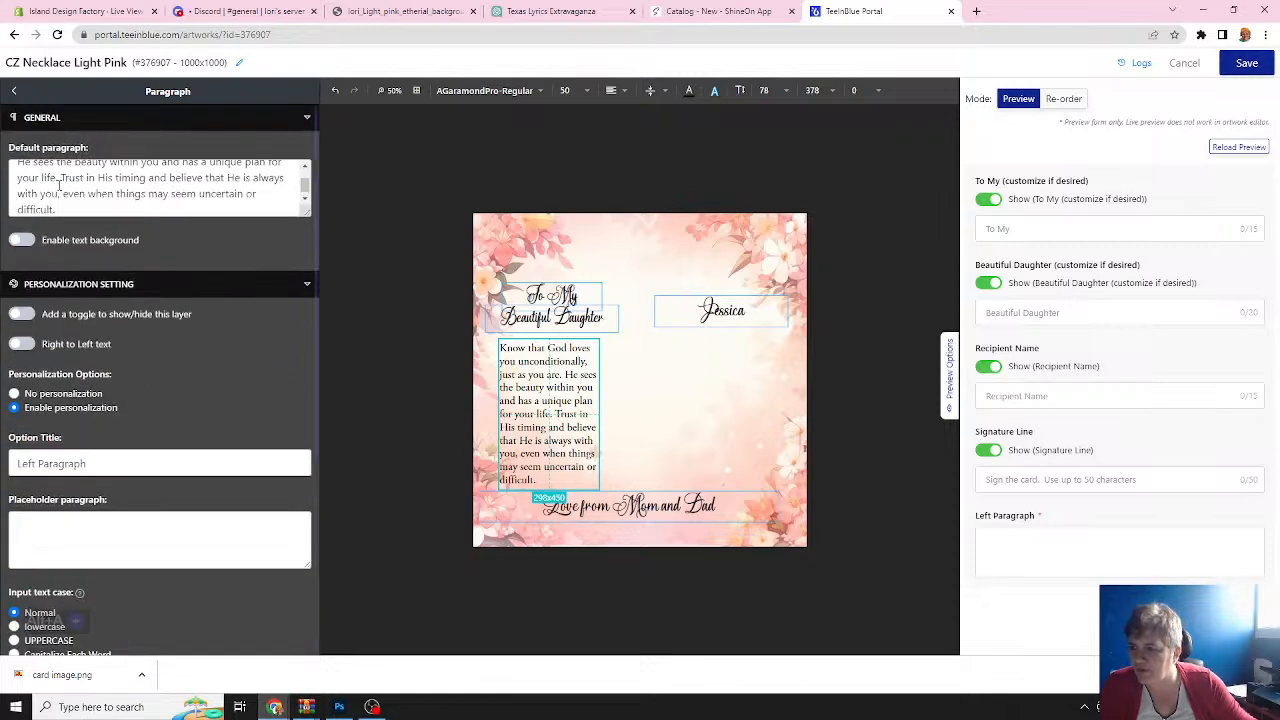
pyautogui.click(14, 95)
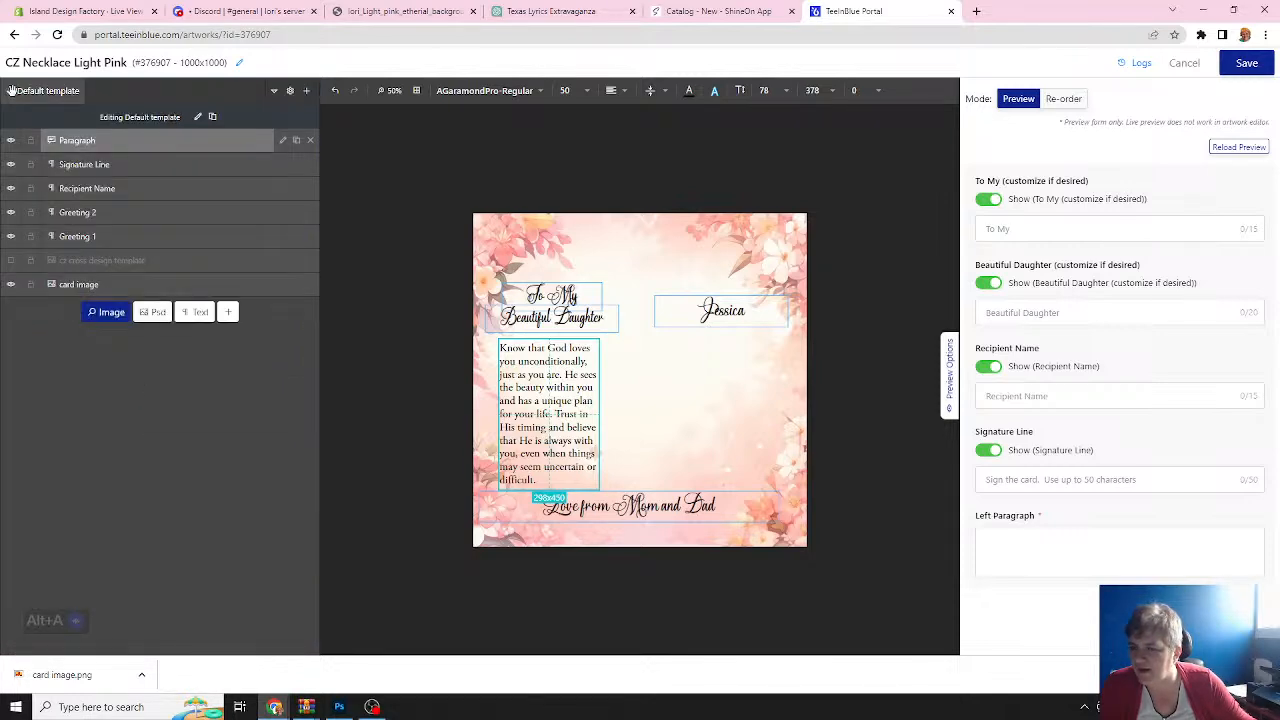
# Duplicate the paragraph, fit the copy over the shown template's right-aligned message area at about 628, 378, and align its text right.
pyautogui.click(296, 140)
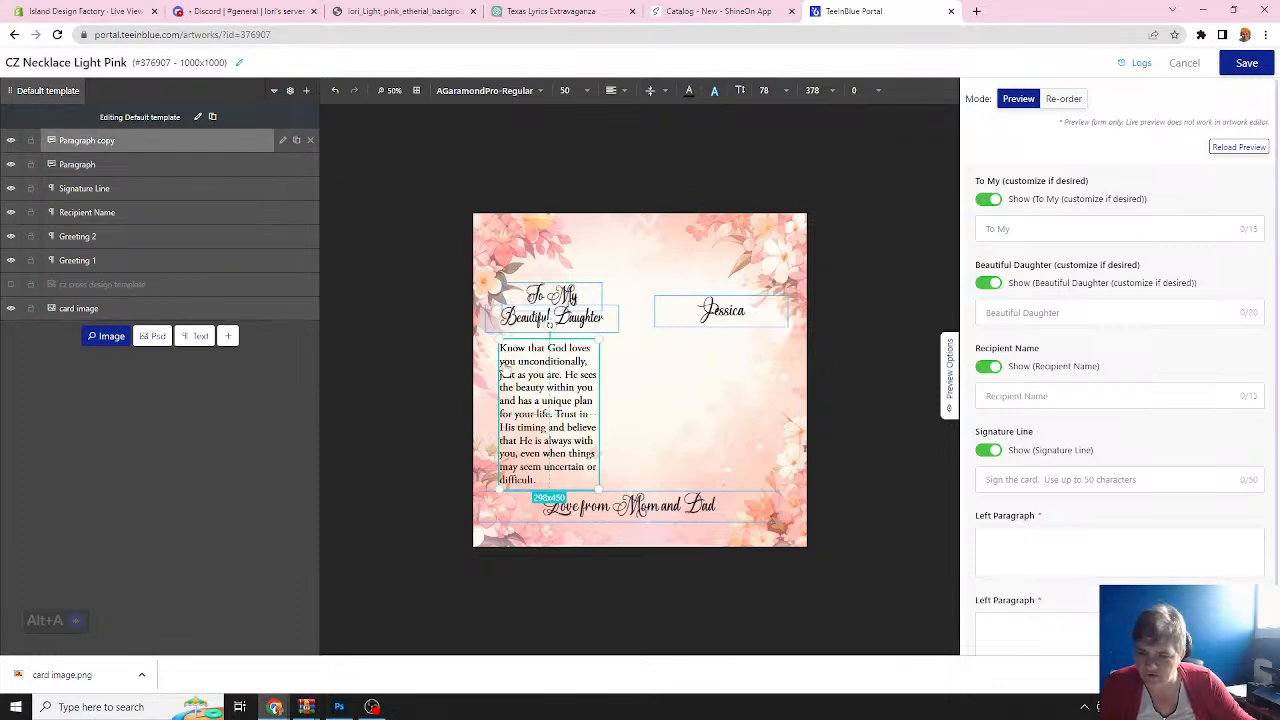
pyautogui.moveTo(515, 352); pyautogui.dragTo(706, 347)
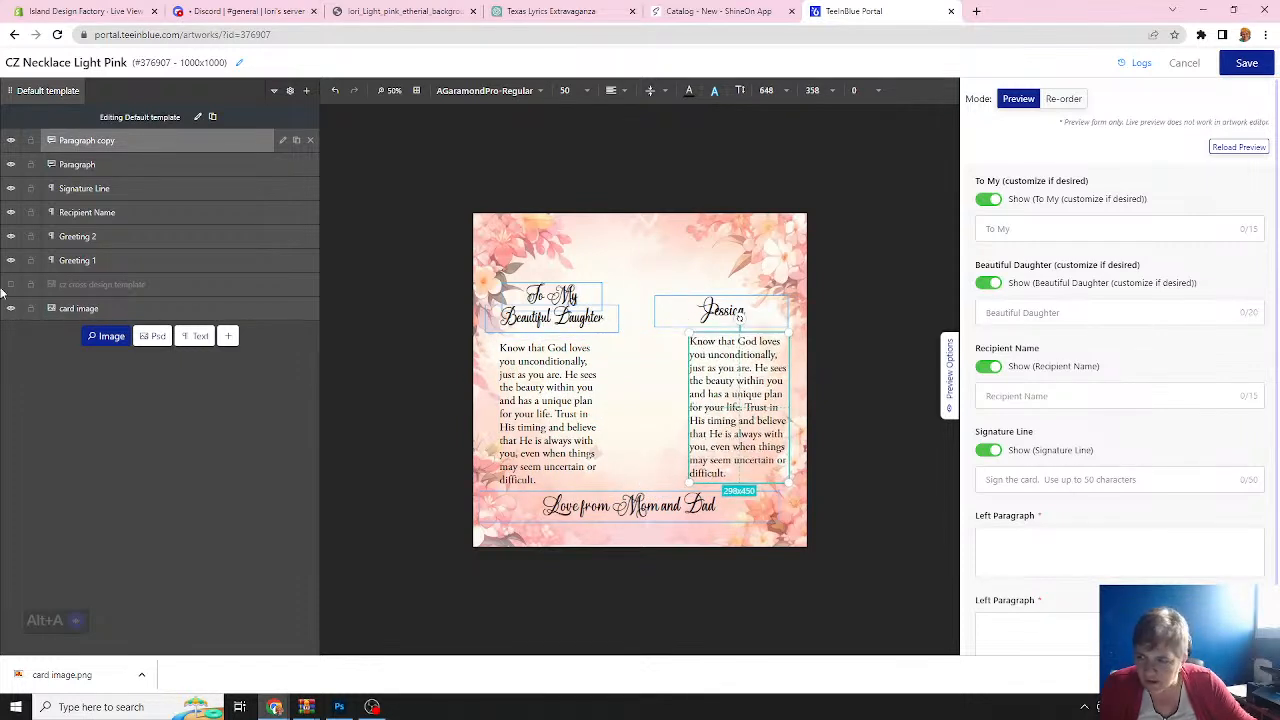
pyautogui.click(10, 285)
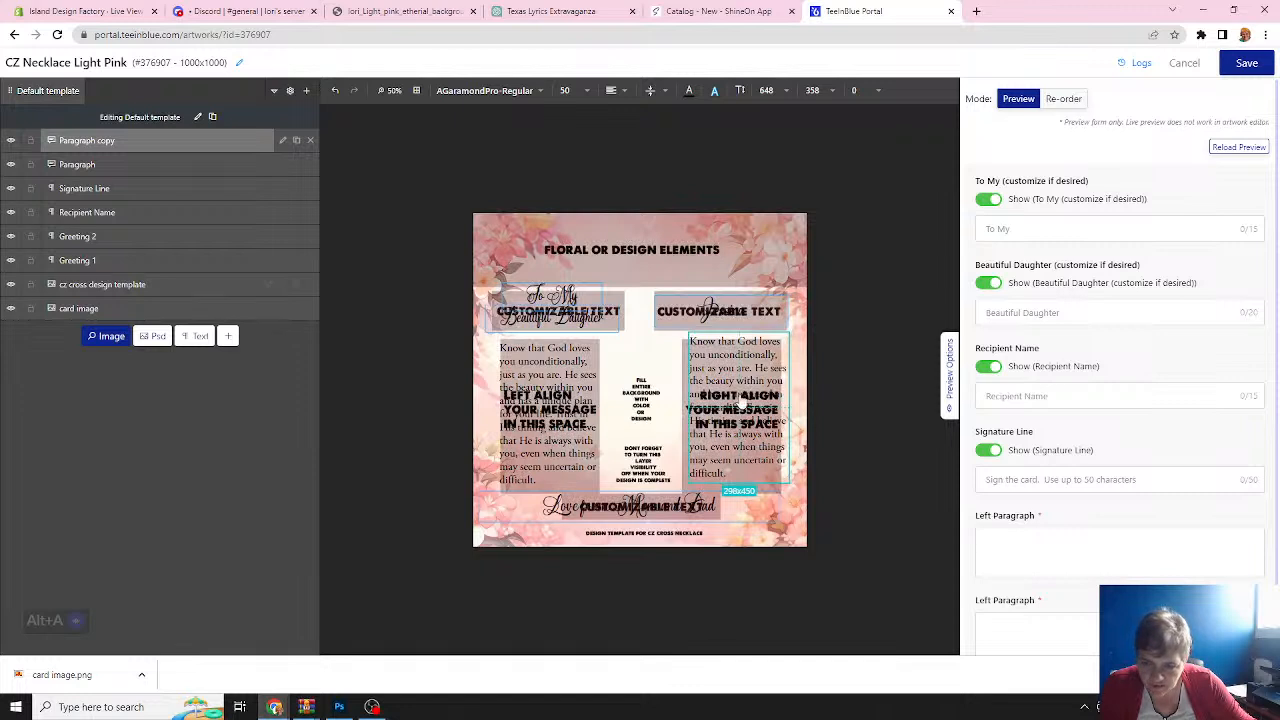
pyautogui.moveTo(727, 353); pyautogui.dragTo(729, 370)
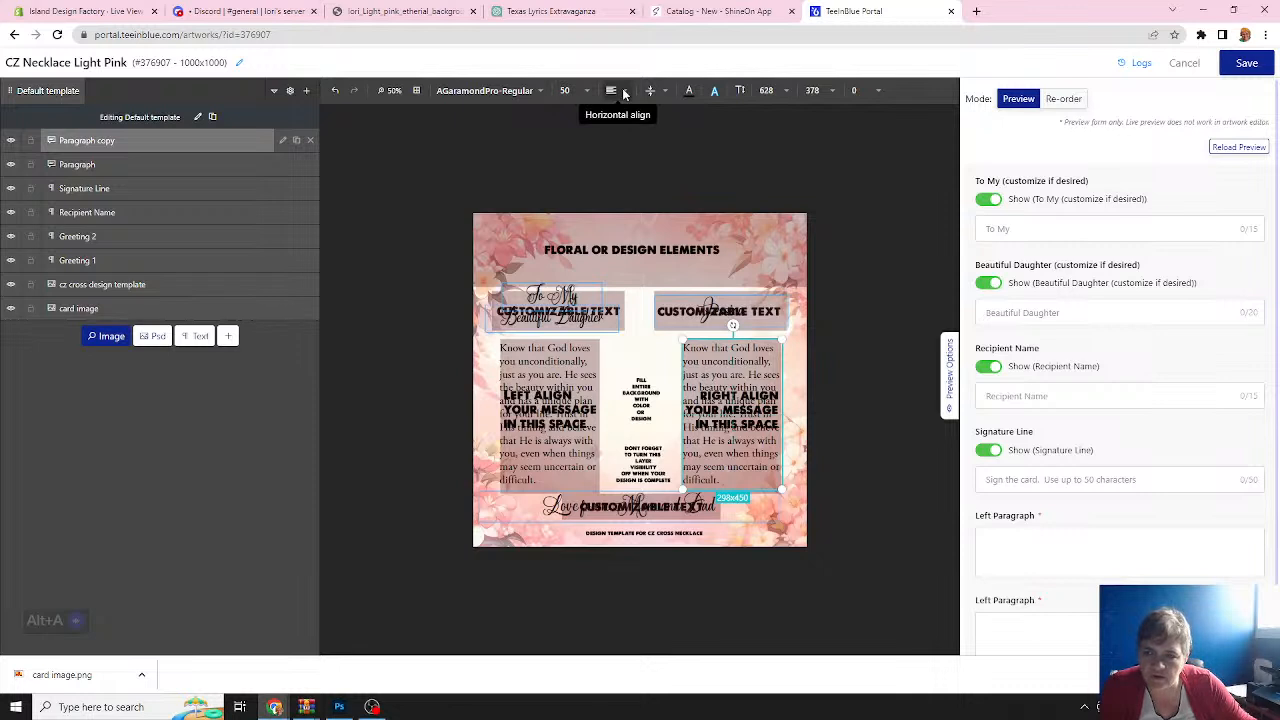
pyautogui.click(624, 92)
pyautogui.click(645, 116)
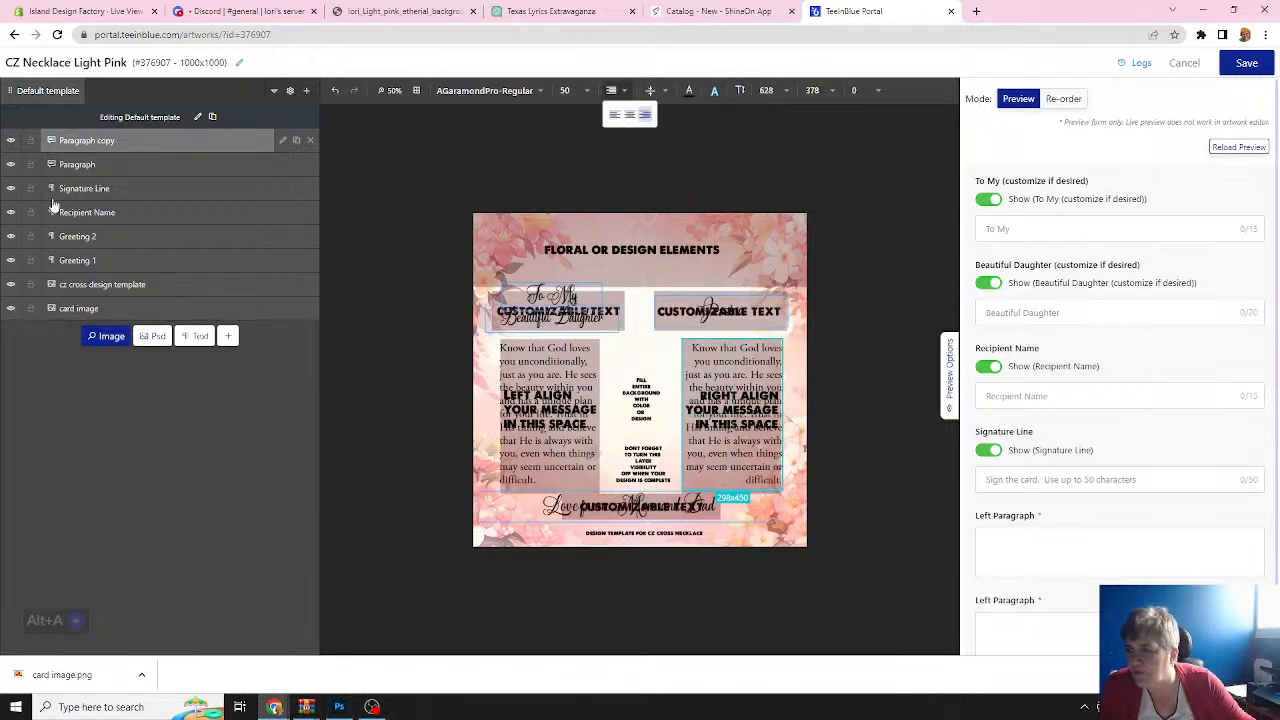
# Rename the duplicated paragraph layer to "Paragraph 2".
pyautogui.doubleClick(90, 146)
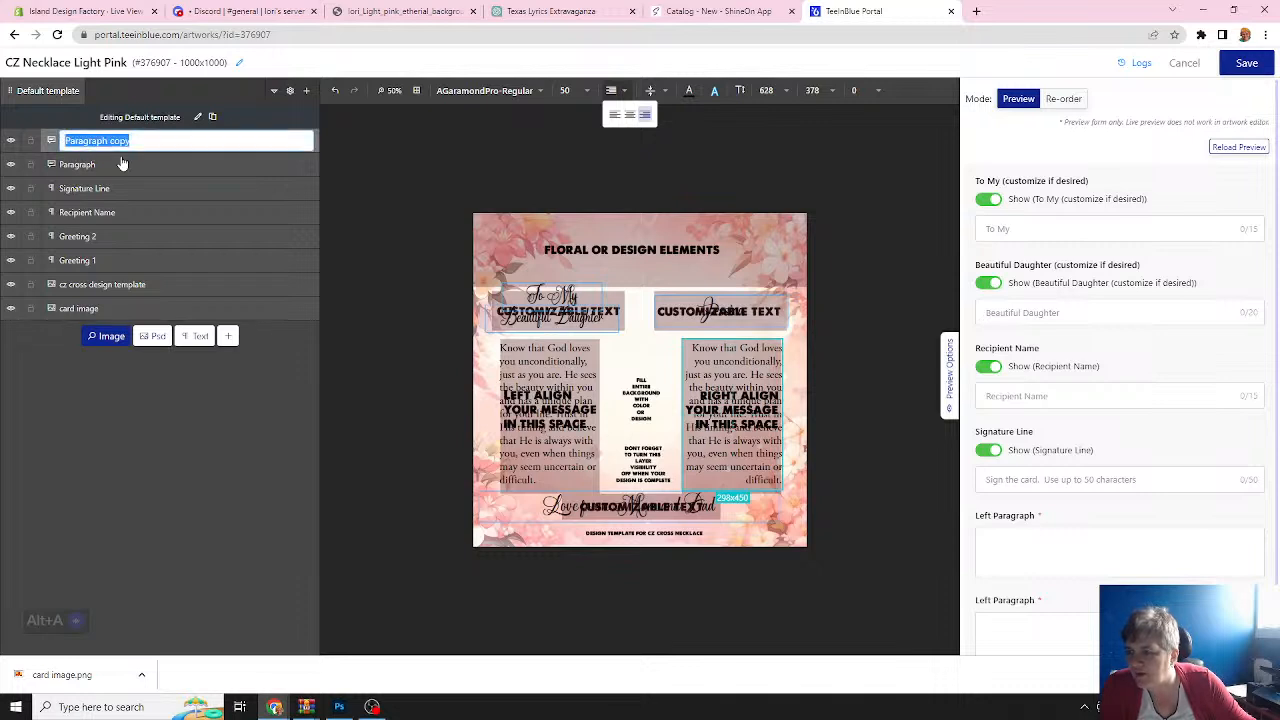
pyautogui.click(118, 141)
pyautogui.doubleClick(120, 141)
pyautogui.write('2')
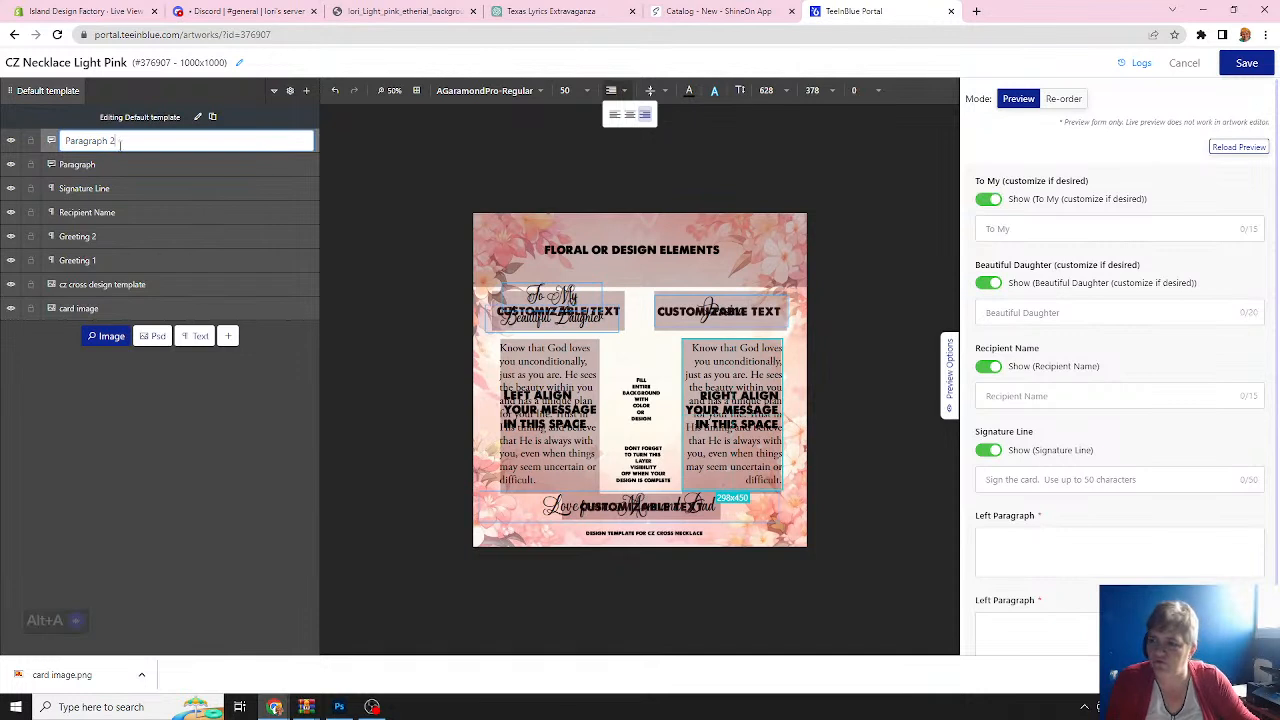
pyautogui.click(160, 172)
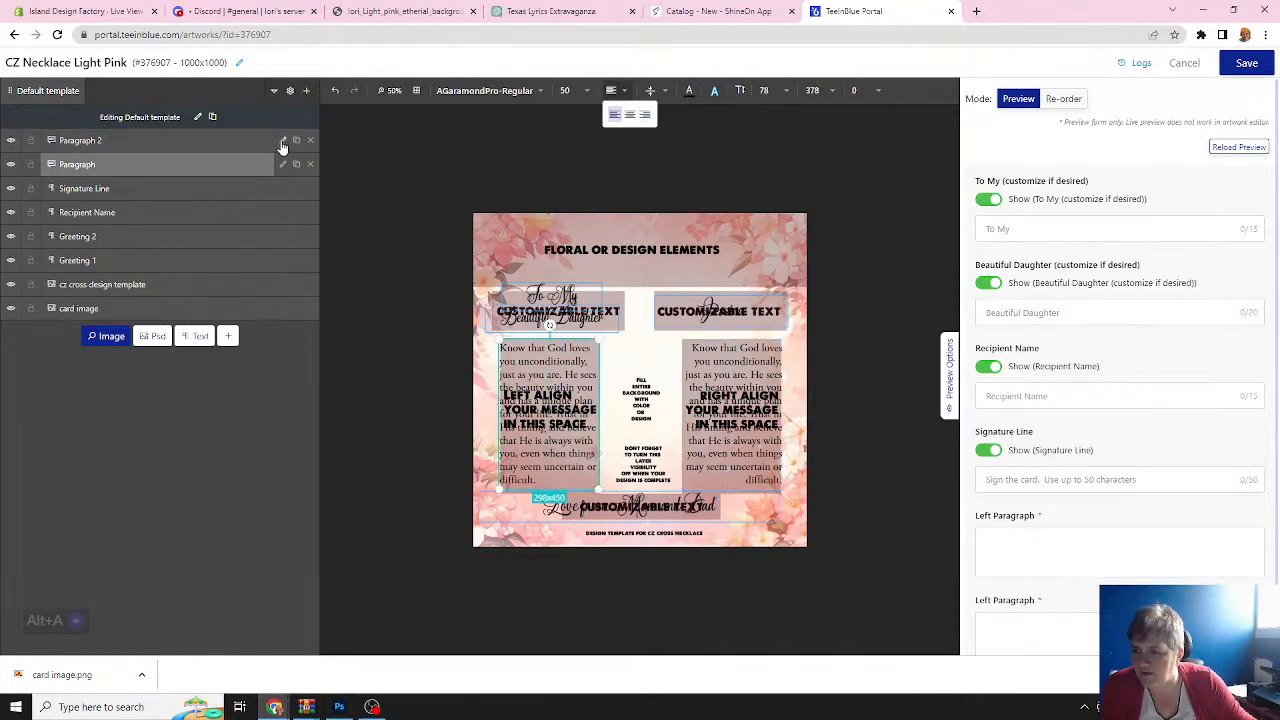
# Change the option title in Paragraph 2's personalization settings to "Right Paragraph".
pyautogui.click(283, 141)
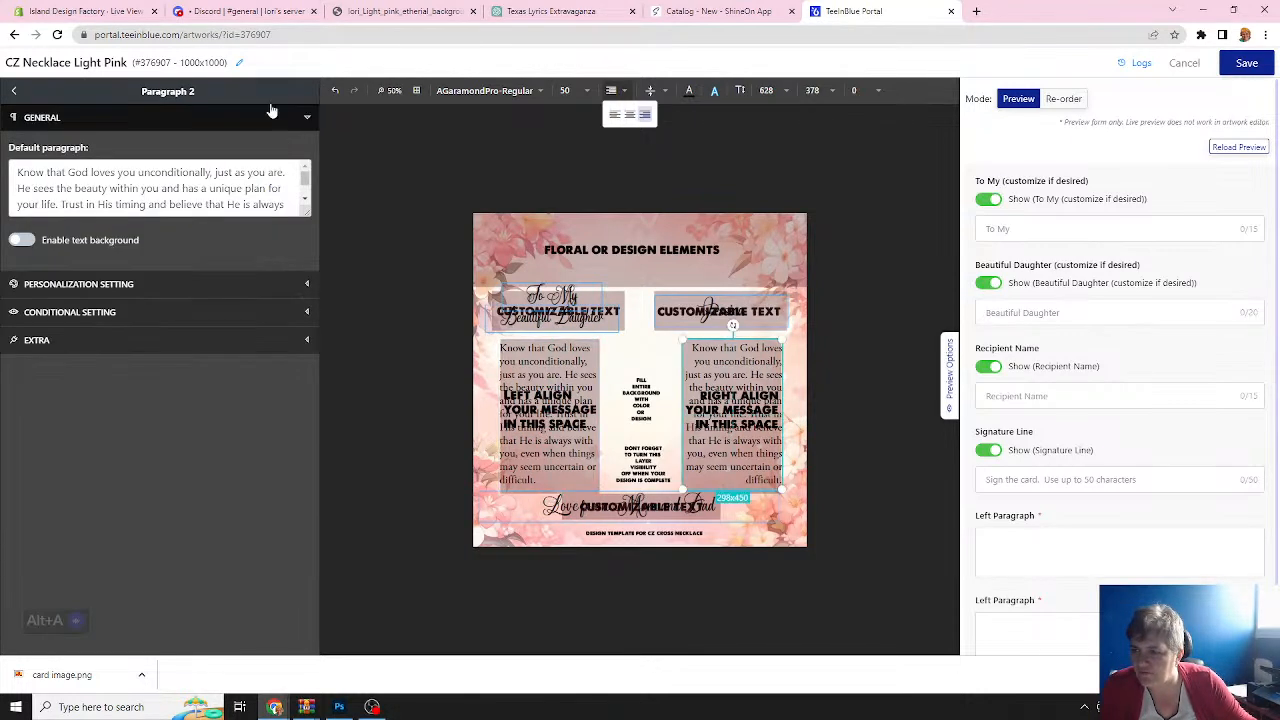
pyautogui.click(78, 285)
pyautogui.scroll(-1, 94, 353)
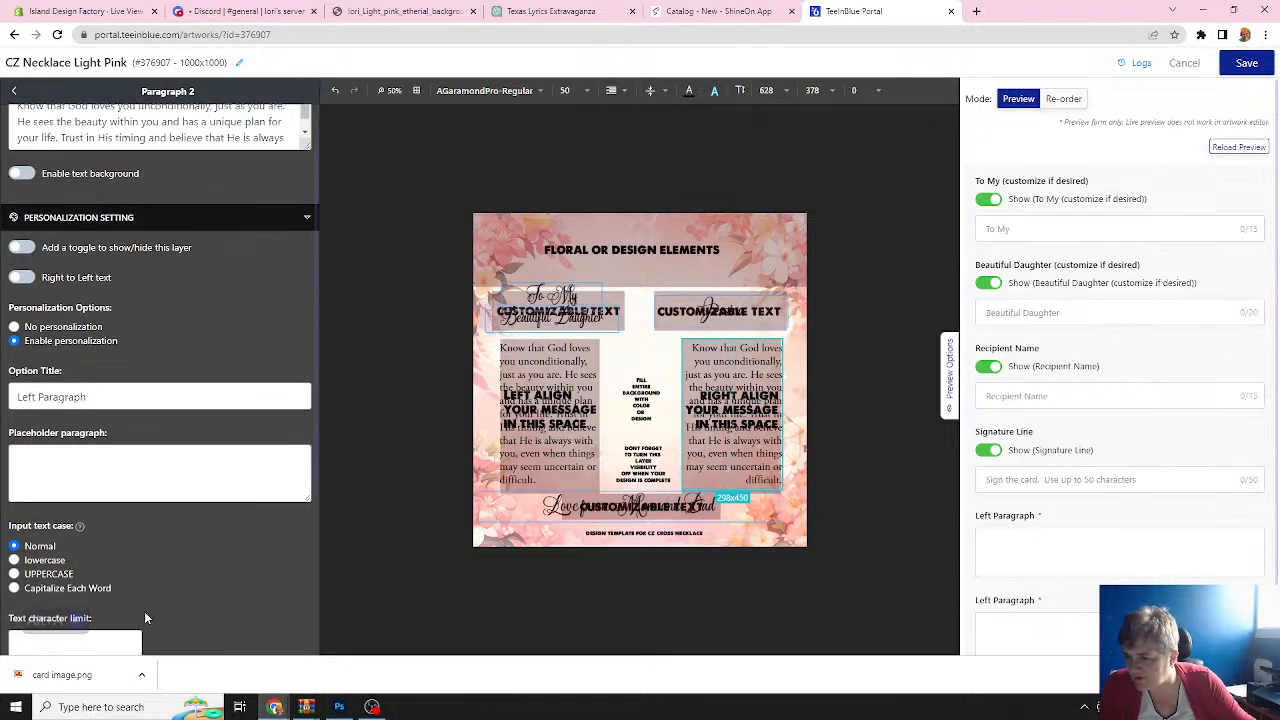
pyautogui.moveTo(35, 397); pyautogui.dragTo(14, 397)
pyautogui.write('Right')
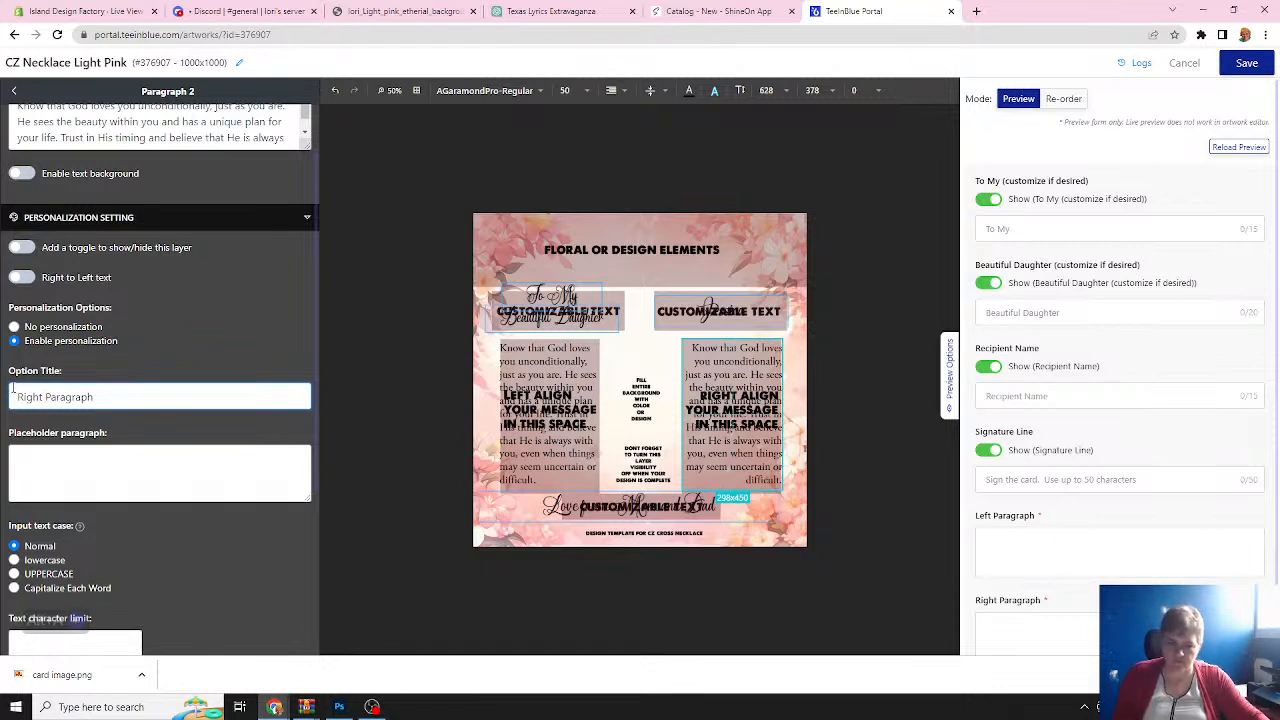
pyautogui.click(188, 495)
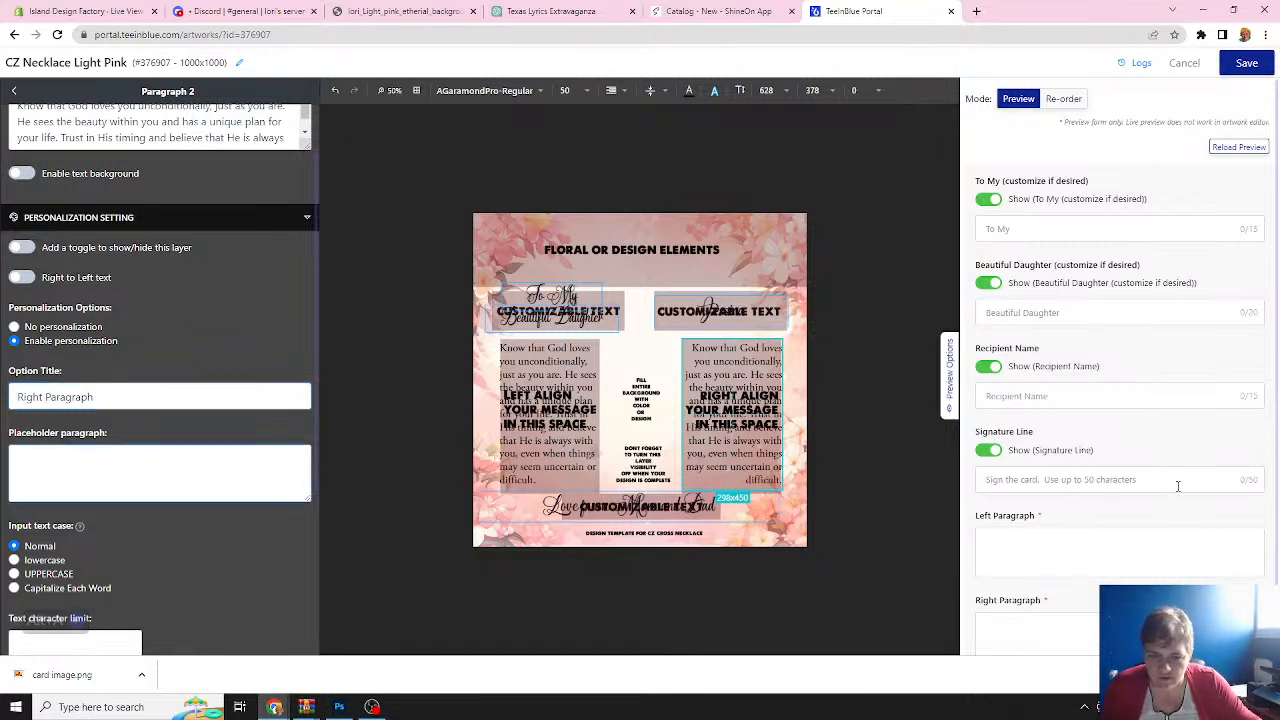
pyautogui.scroll(-1, 1150, 486)
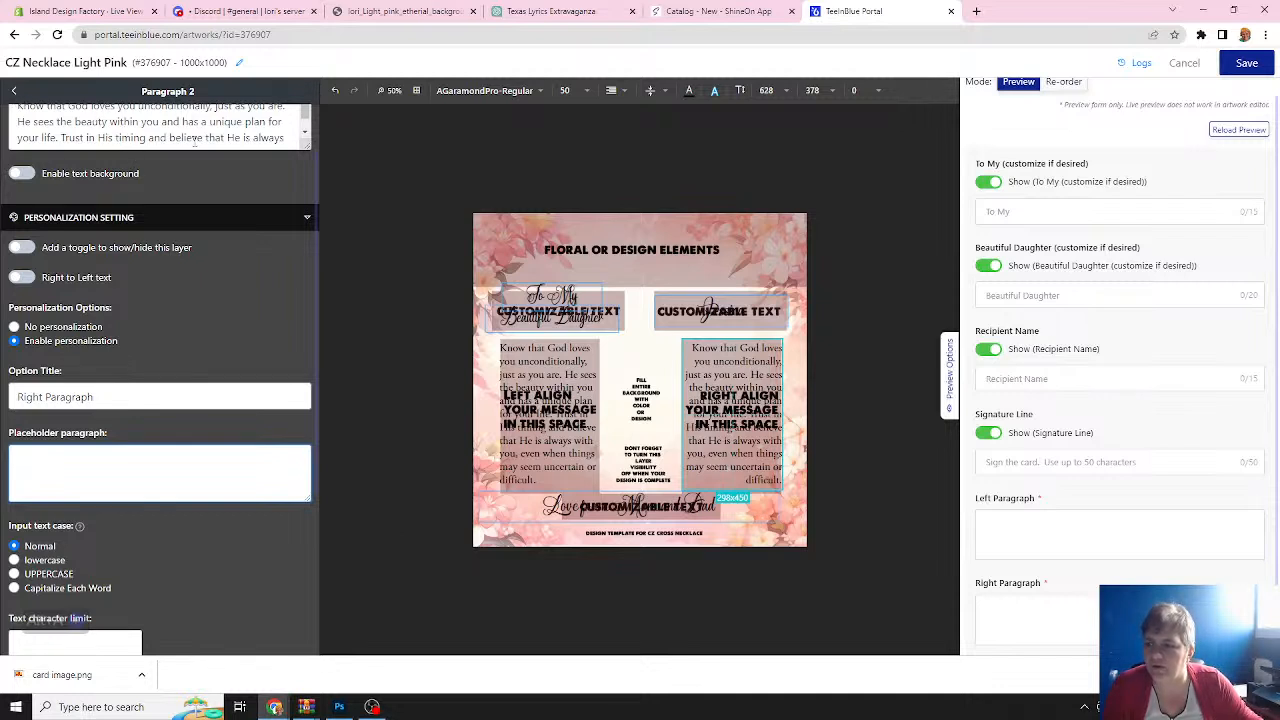
pyautogui.scroll(1, 193, 135)
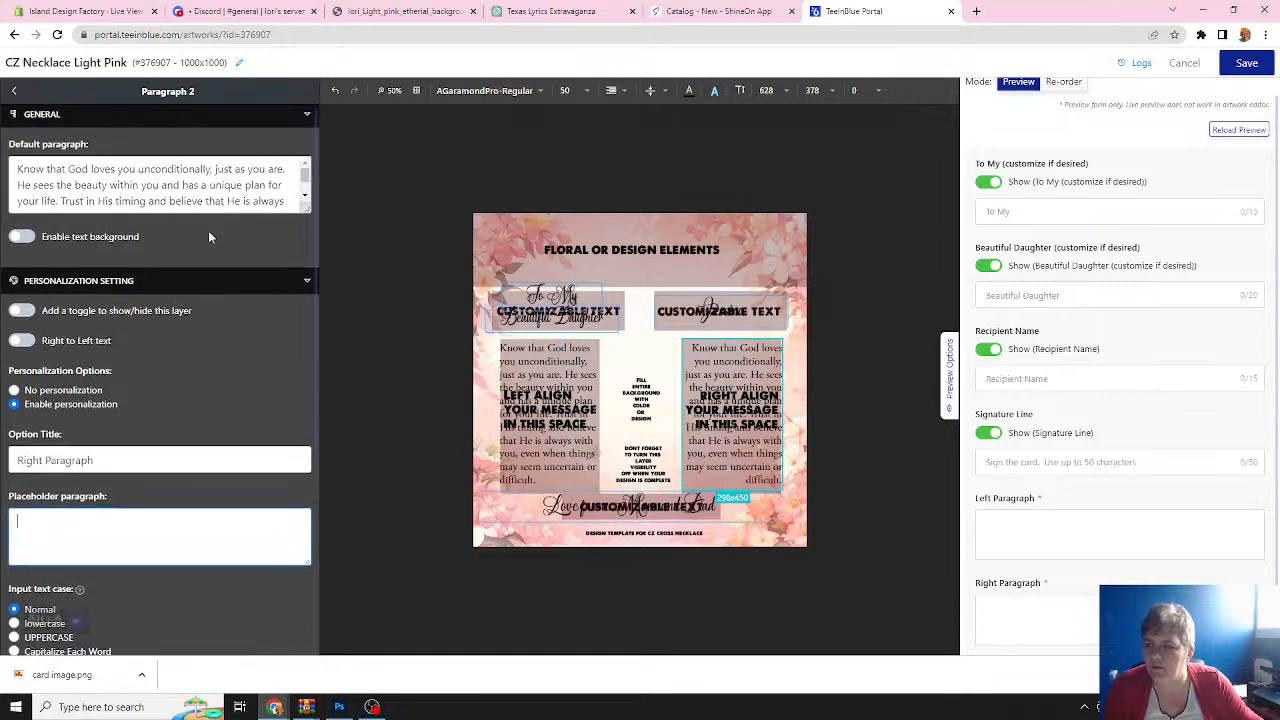
# Switch to the ChatGPT conversation and copy the paragraph beginning "Remember, you are never alone on your journey of faith".
pyautogui.click(531, 12)
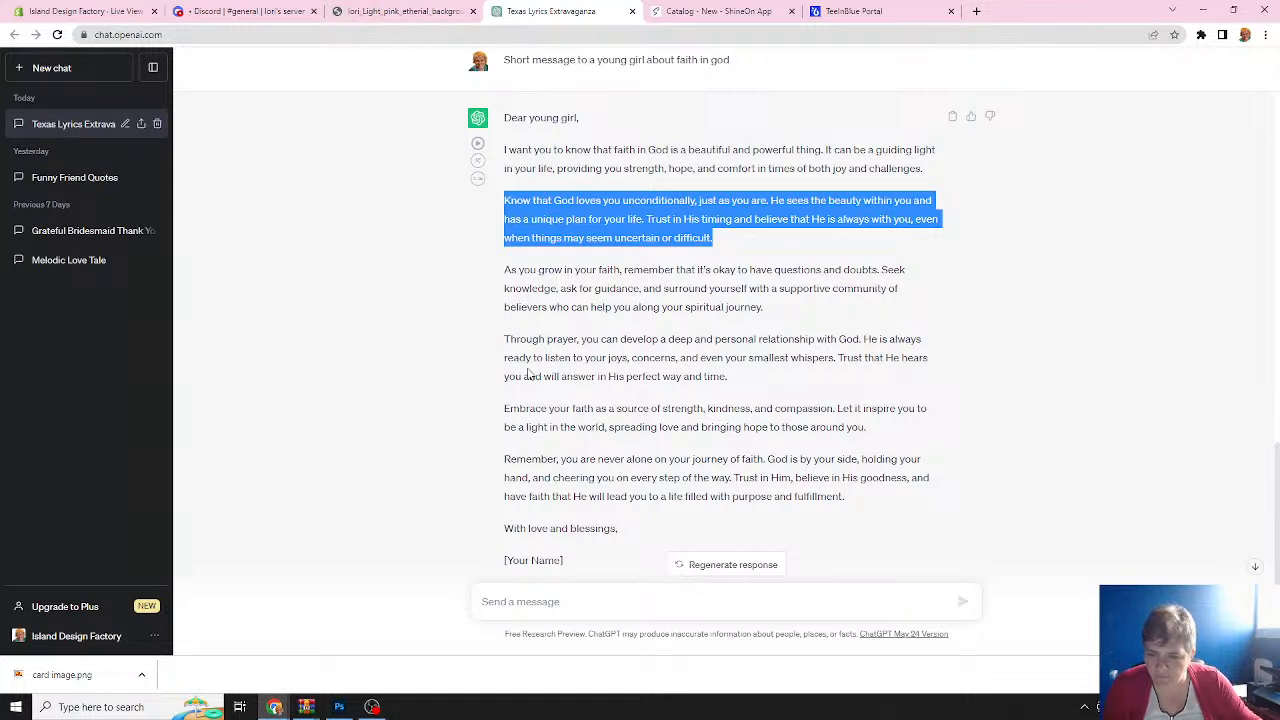
pyautogui.click(505, 459)
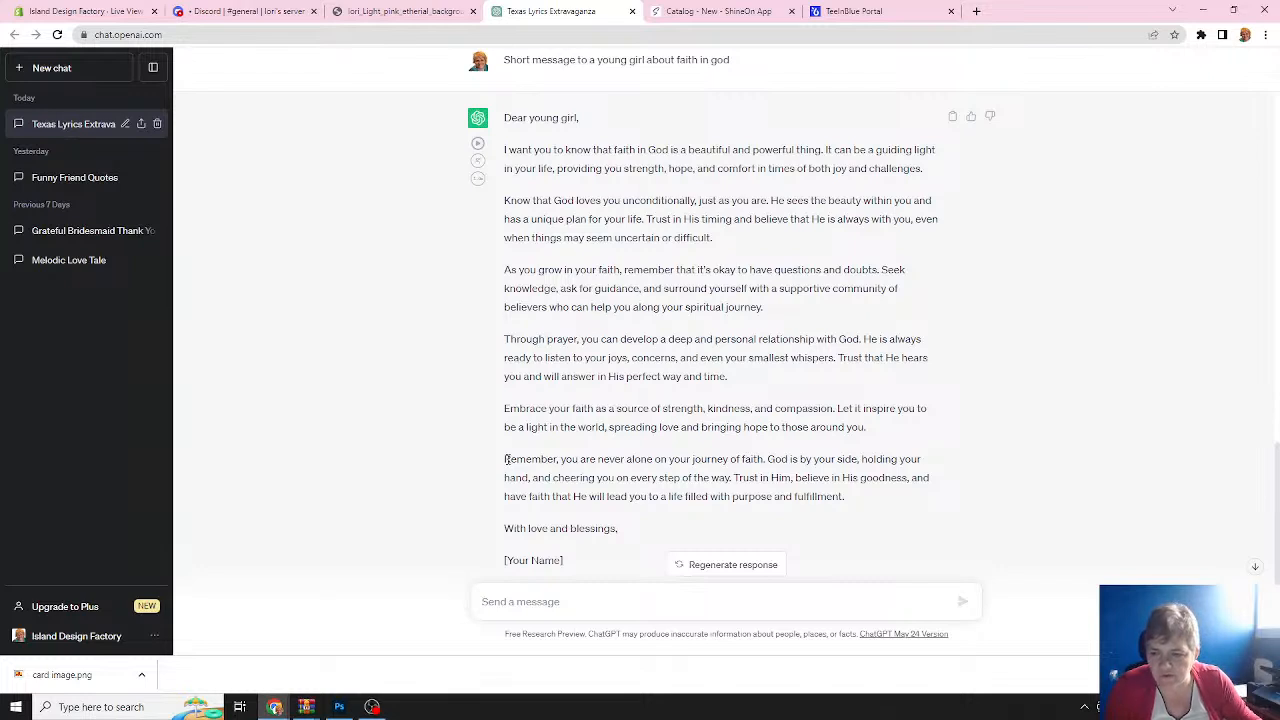
pyautogui.moveTo(507, 459); pyautogui.dragTo(870, 500)
pyautogui.hotkey('ctrl', 'c')
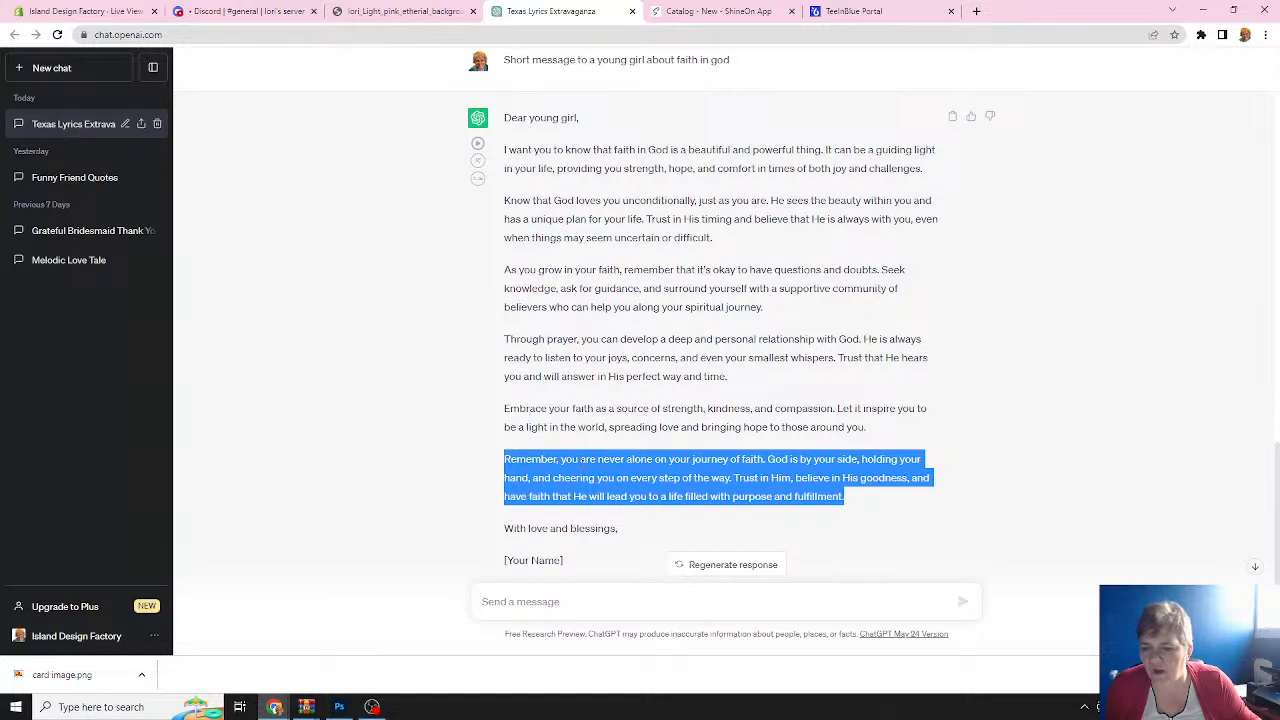
pyautogui.rightClick(585, 462)
pyautogui.click(610, 478)
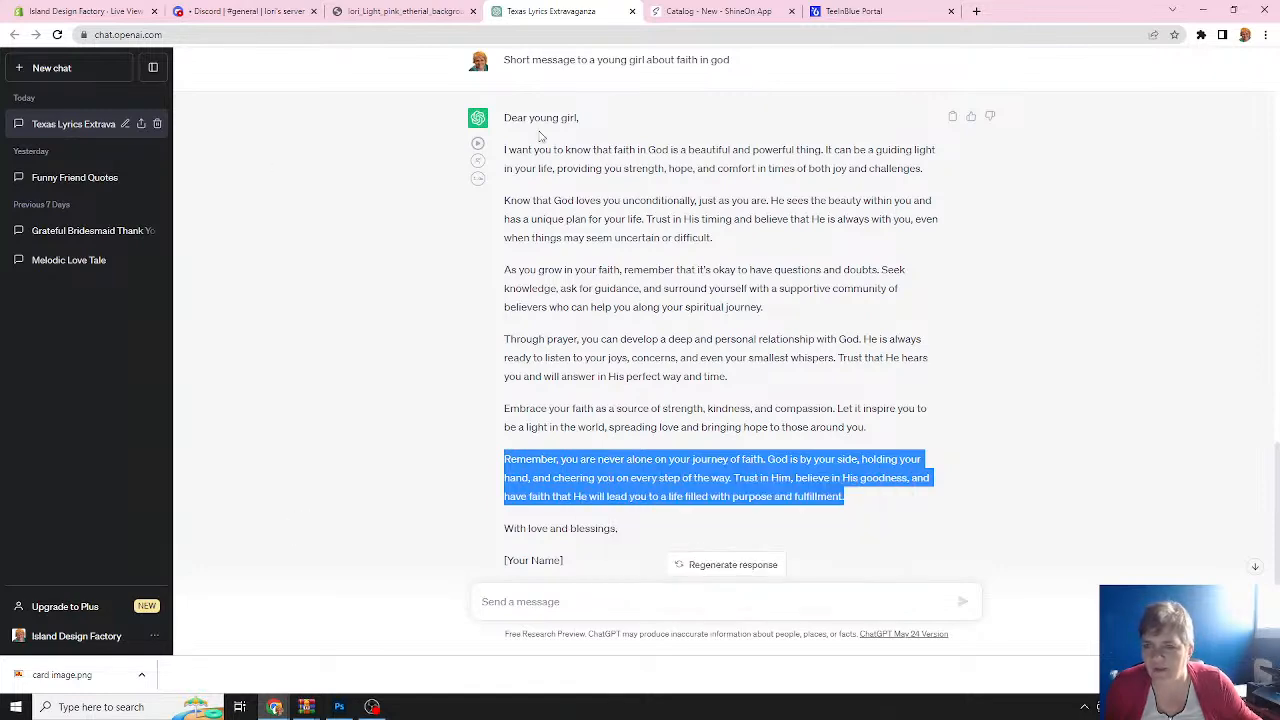
# Back in TeeInBlue, replace Paragraph 2's default text with the copied message and return to the layer list.
pyautogui.click(846, 12)
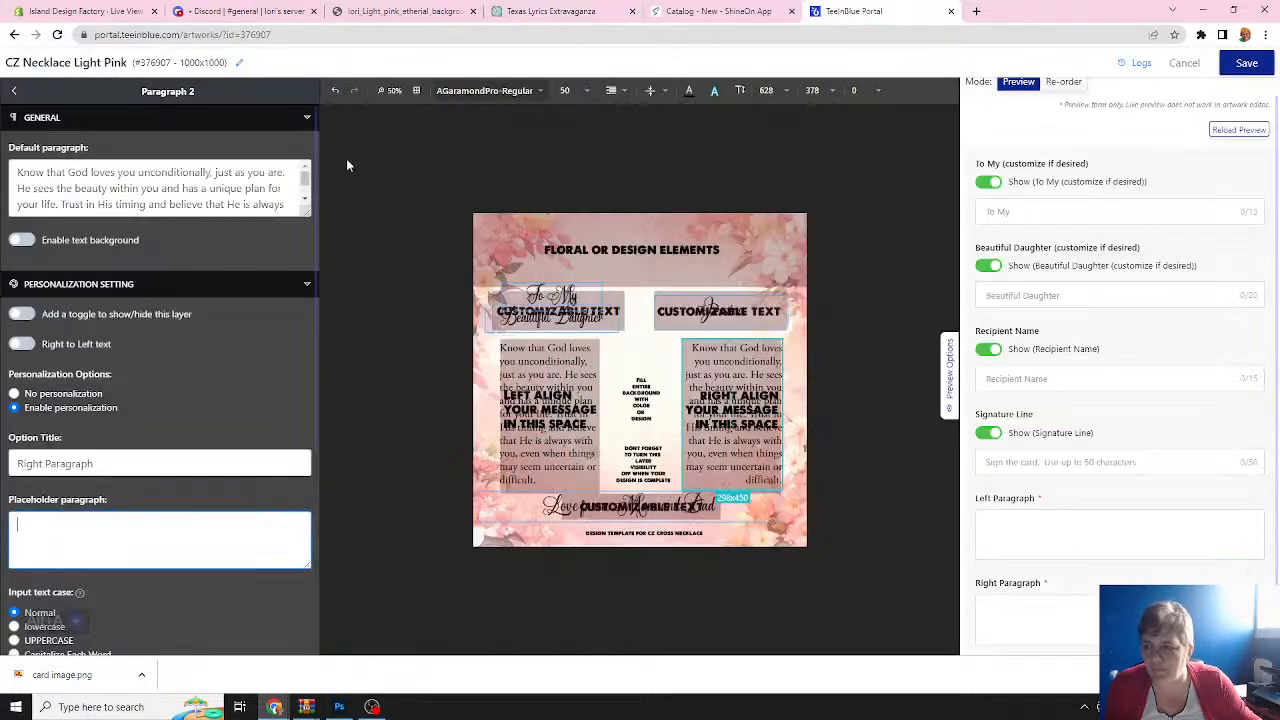
pyautogui.doubleClick(175, 190)
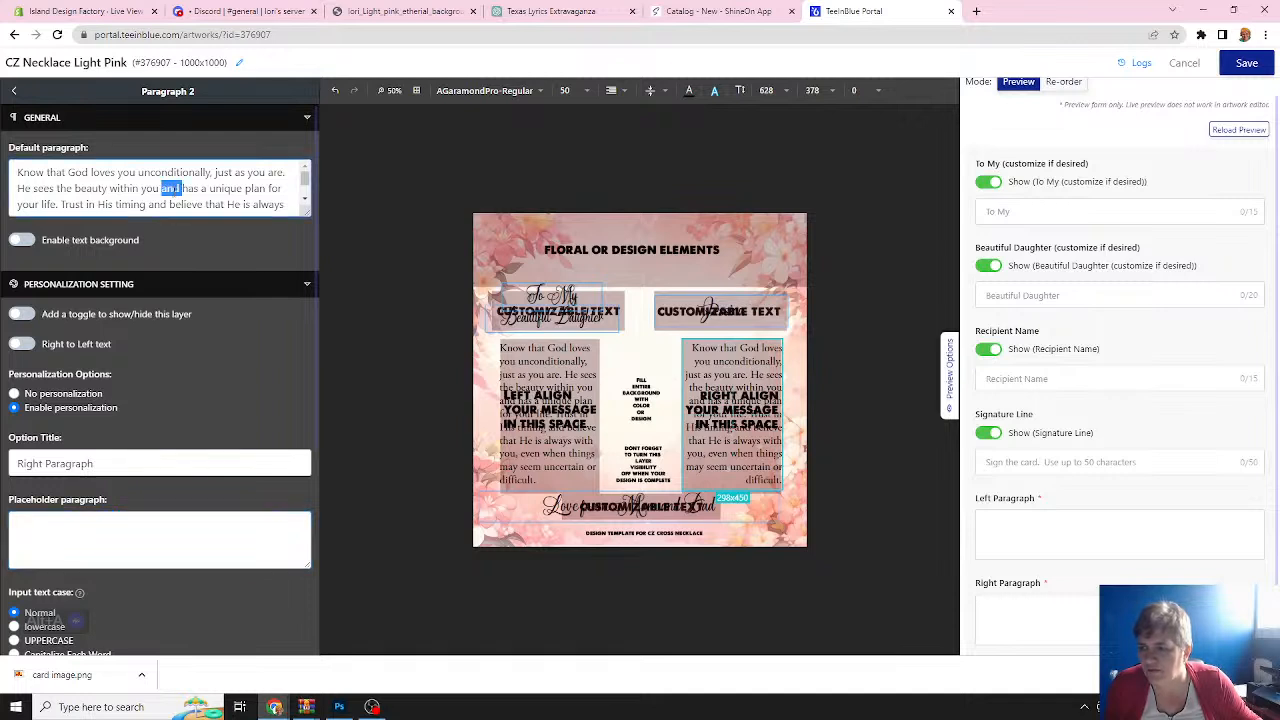
pyautogui.hotkey('ctrl', 'a')
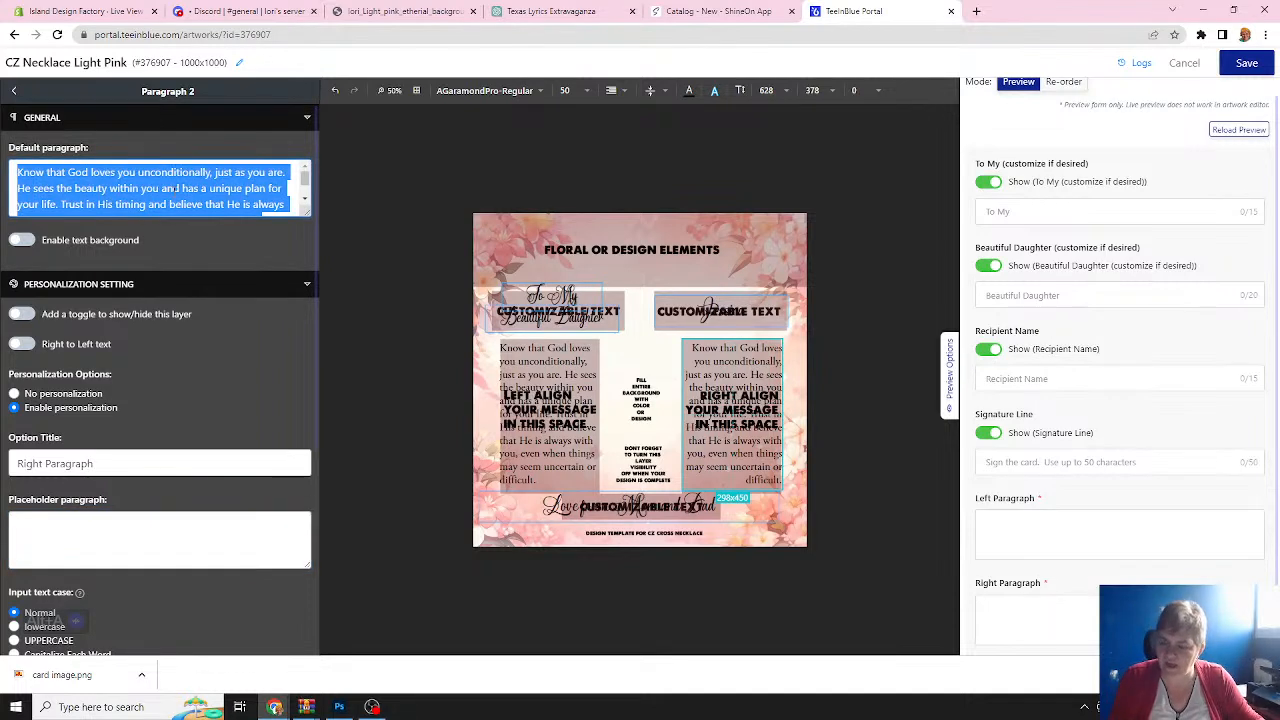
pyautogui.press('BackSpace')
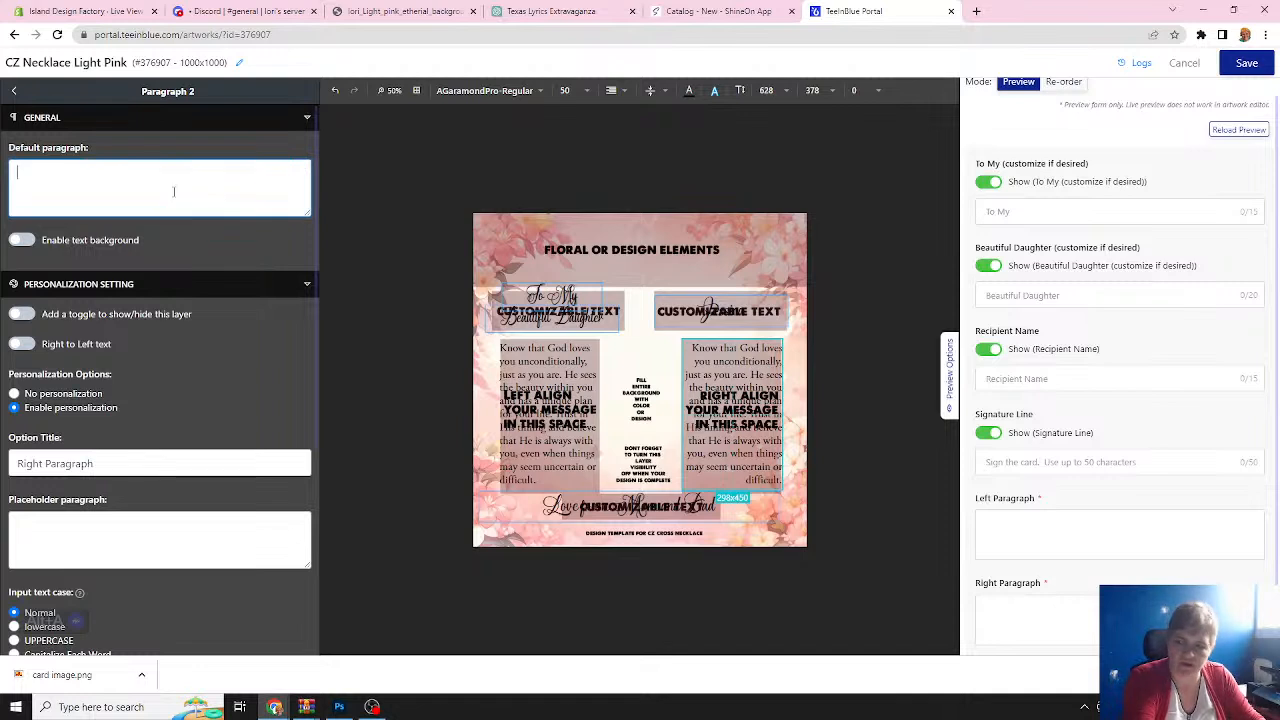
pyautogui.hotkey('ctrl', 'v')
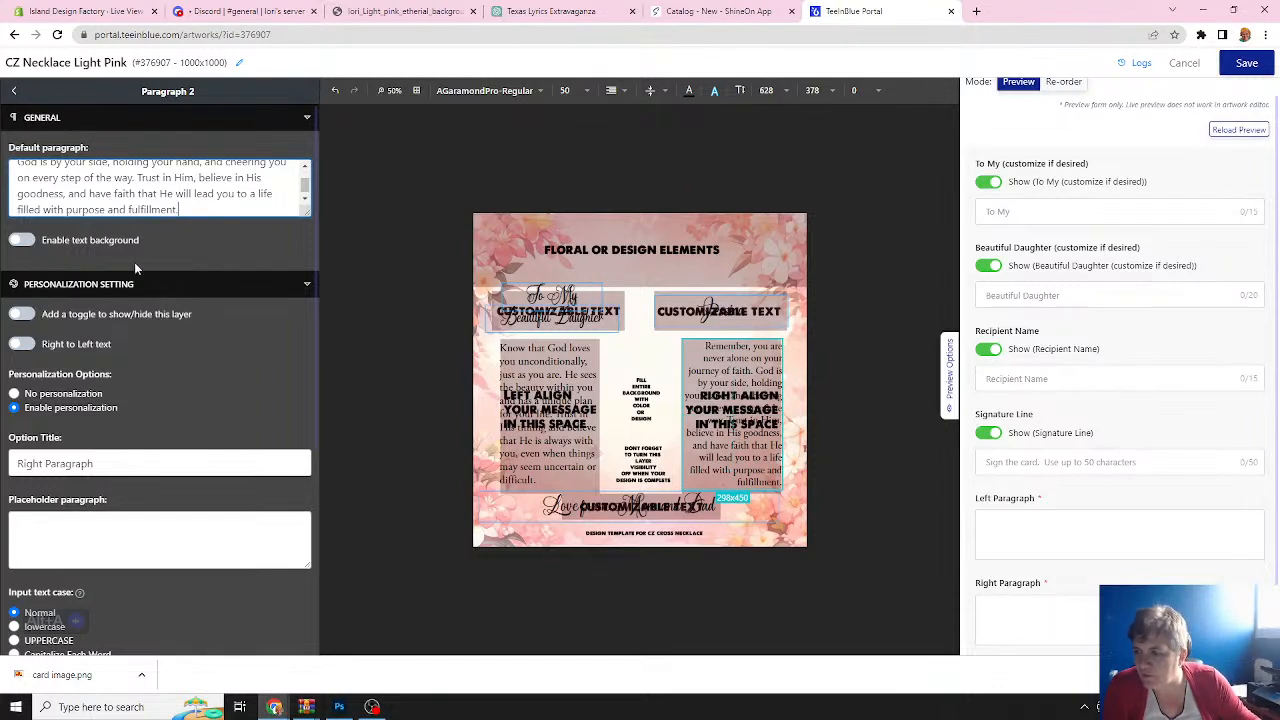
pyautogui.click(14, 91)
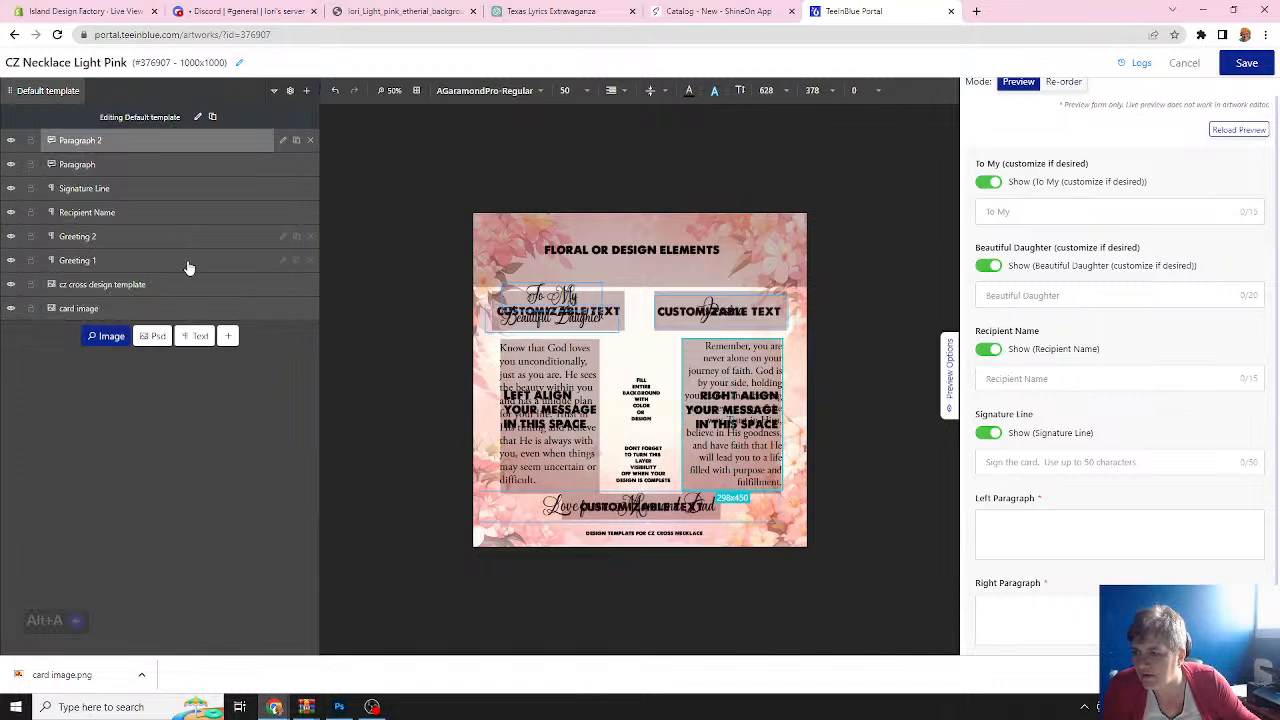
# Hide the cz cross design template layer and center the signature line horizontally on the card at about 500, 886.
pyautogui.click(11, 285)
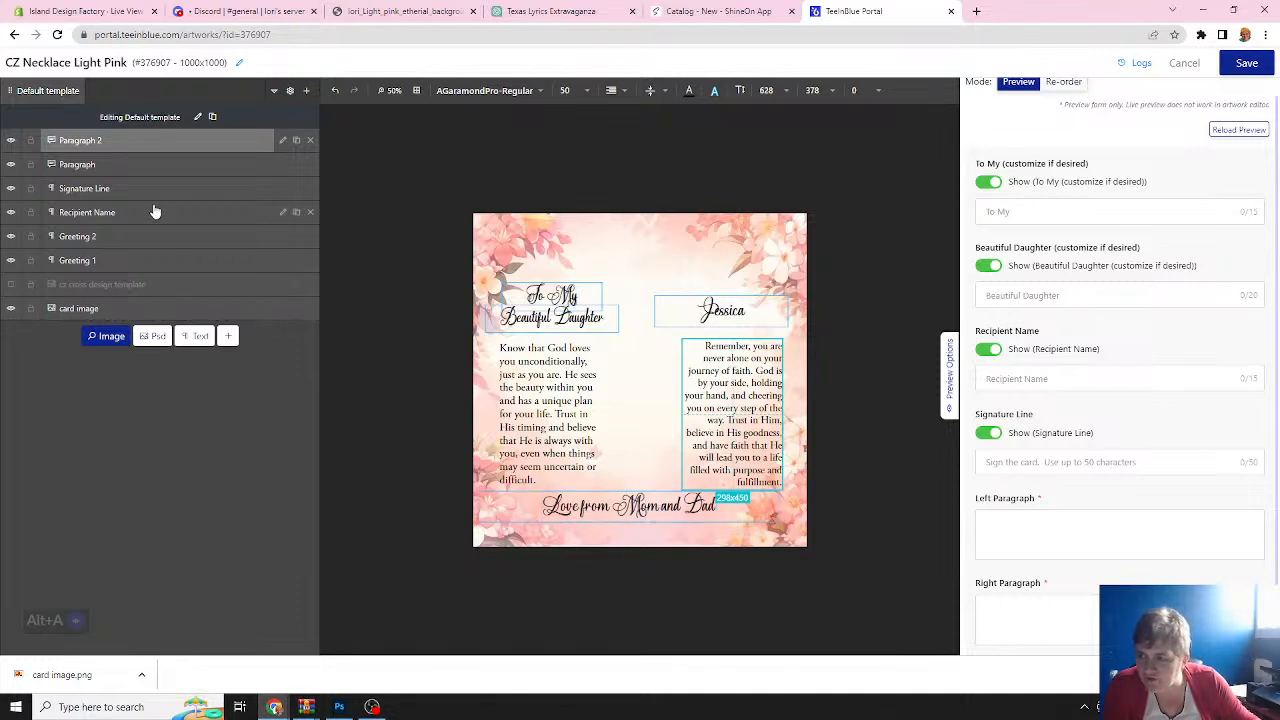
pyautogui.click(127, 190)
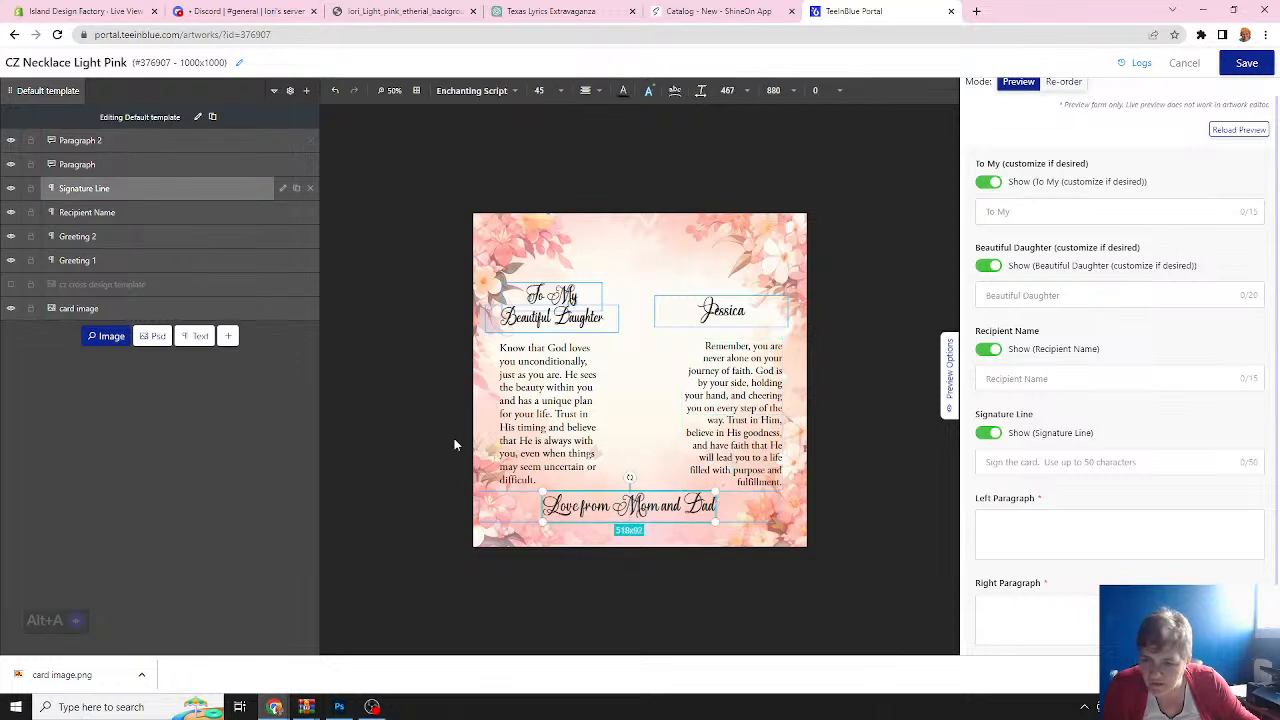
pyautogui.moveTo(628, 512); pyautogui.dragTo(641, 510)
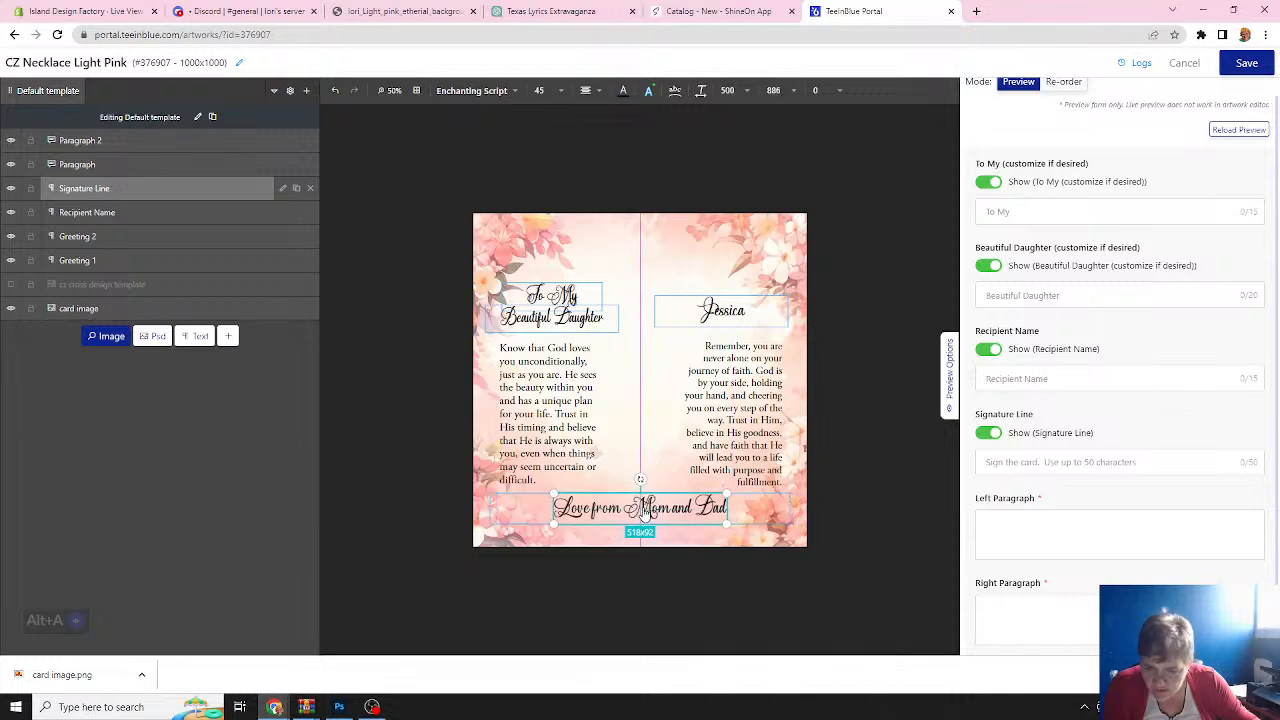
pyautogui.moveTo(645, 510); pyautogui.dragTo(645, 510)
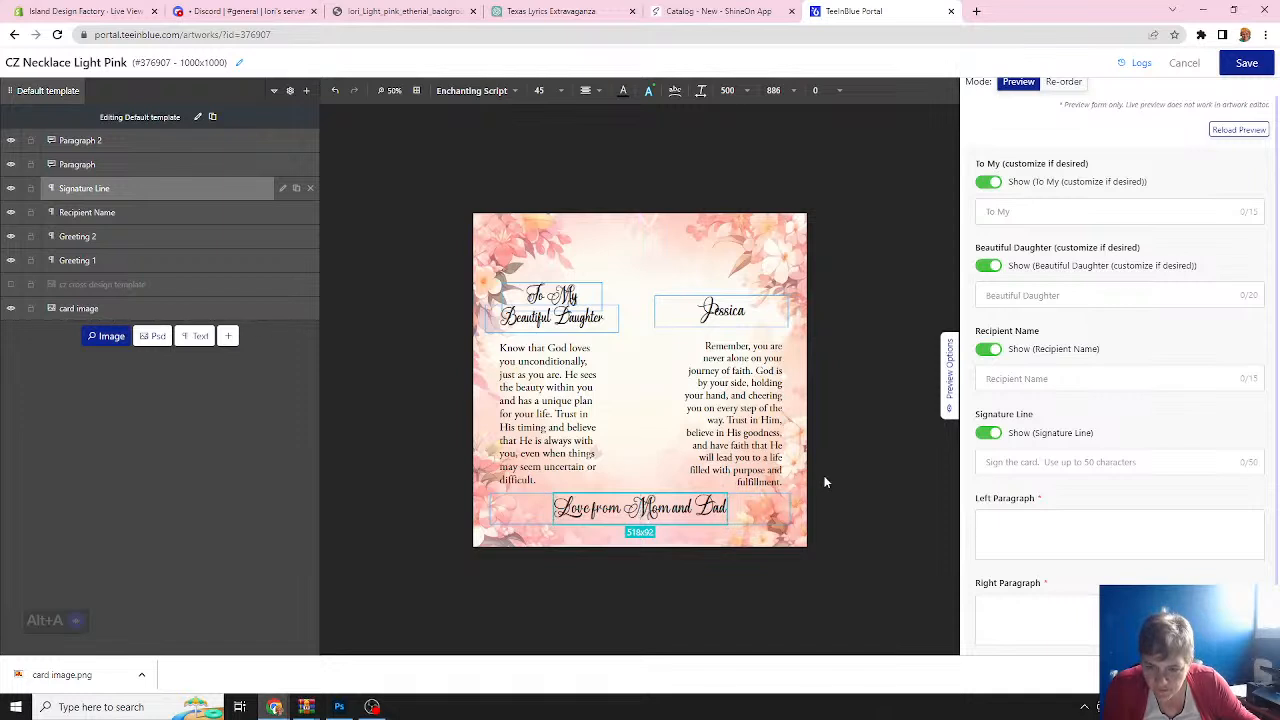
# Show the design template briefly to check the signature line's placement, hide it again, and save the artwork.
pyautogui.click(12, 285)
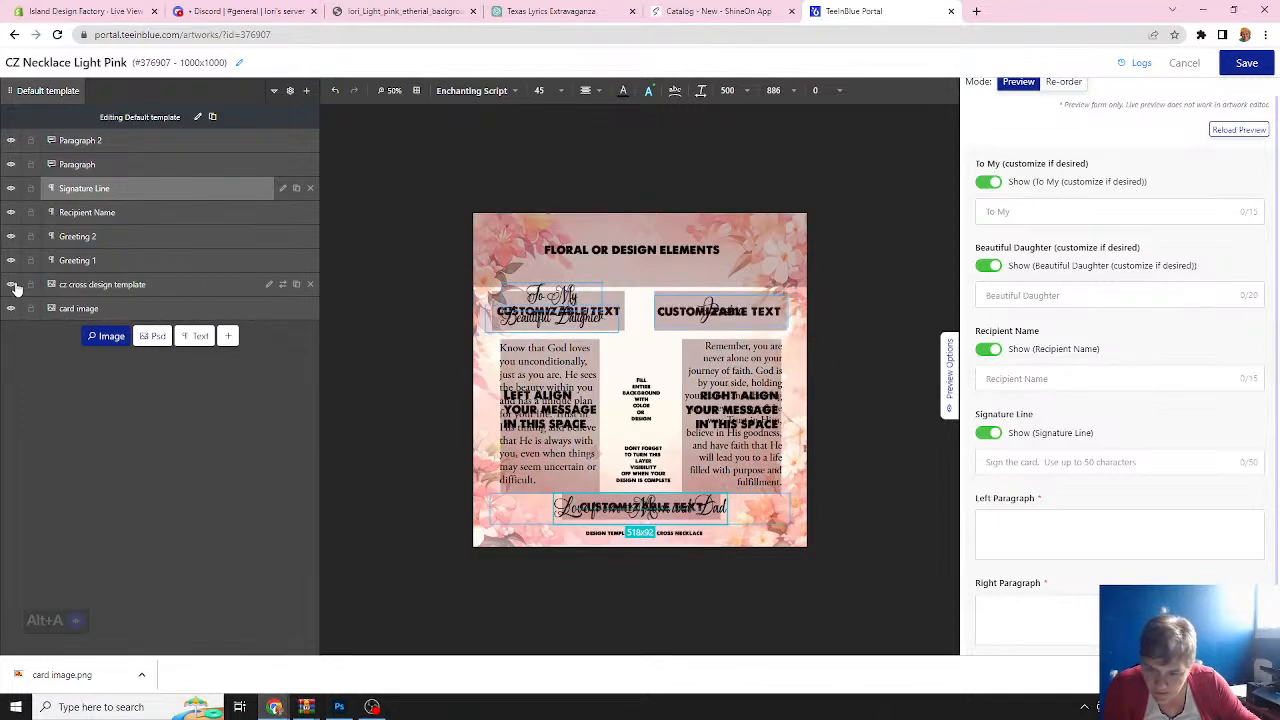
pyautogui.click(12, 285)
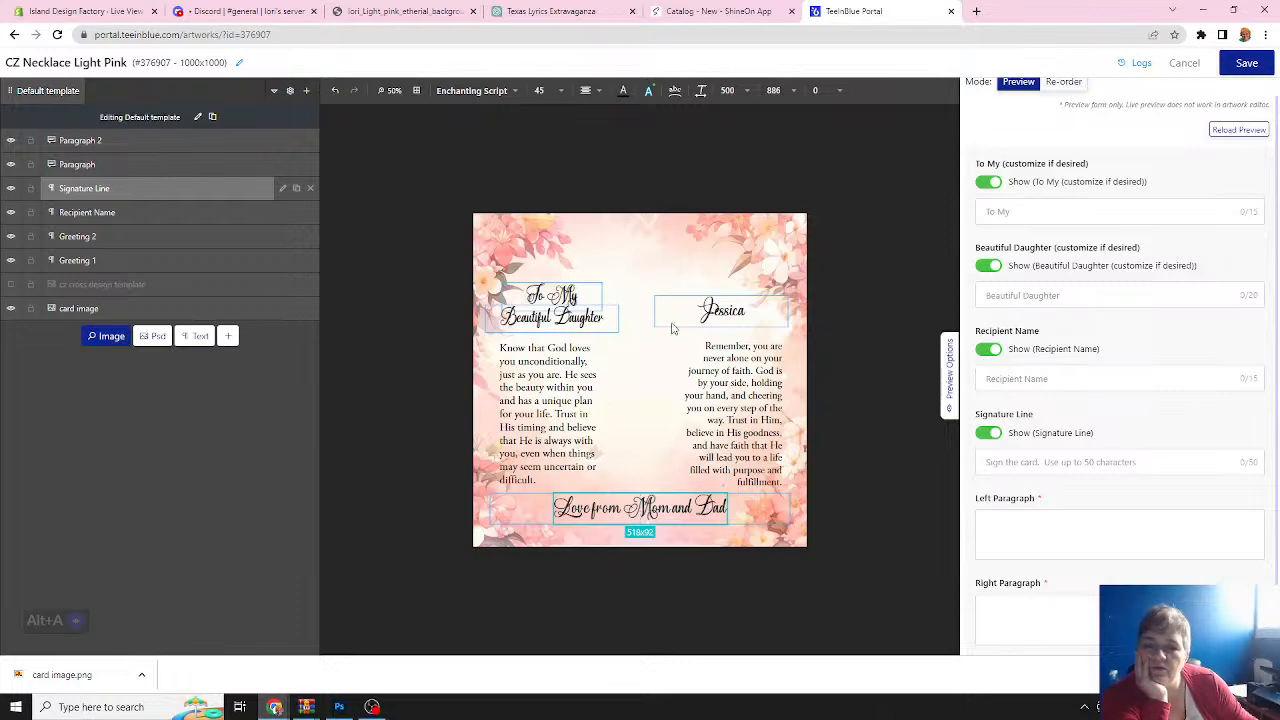
pyautogui.click(1244, 64)
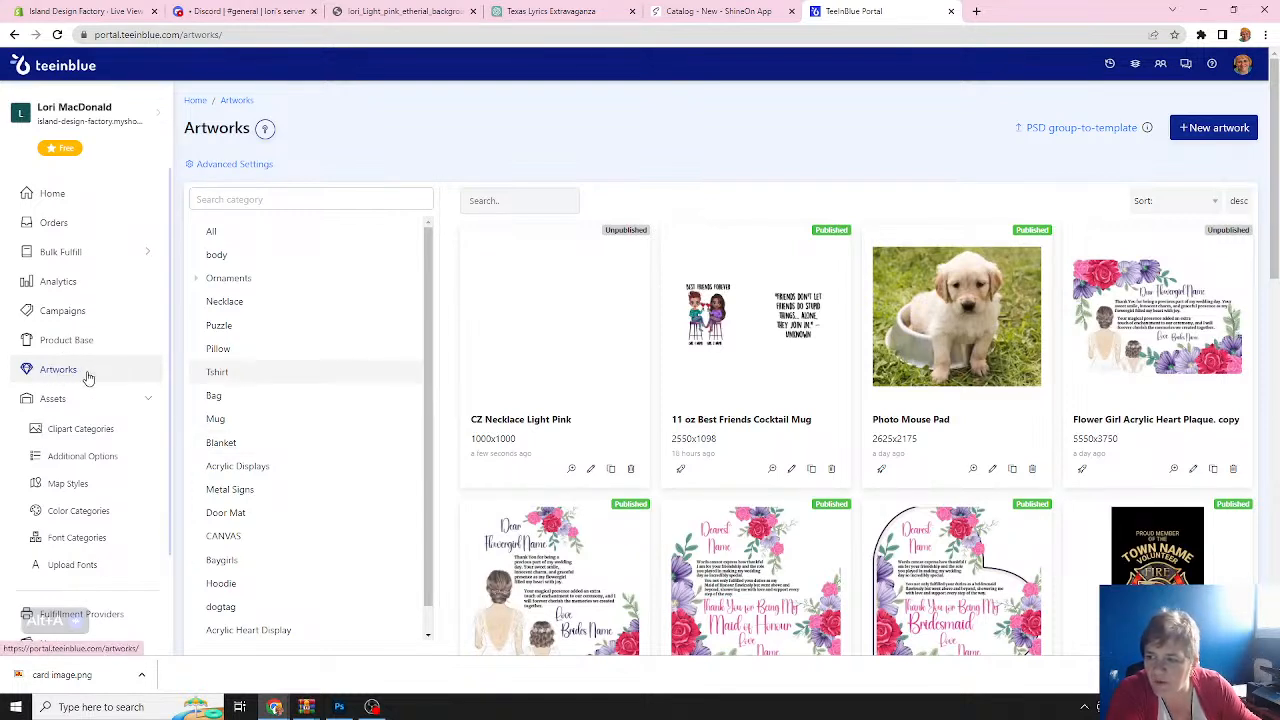
# Create a new campaign titled "CZ Necklace - Faith" and save it.
pyautogui.click(62, 313)
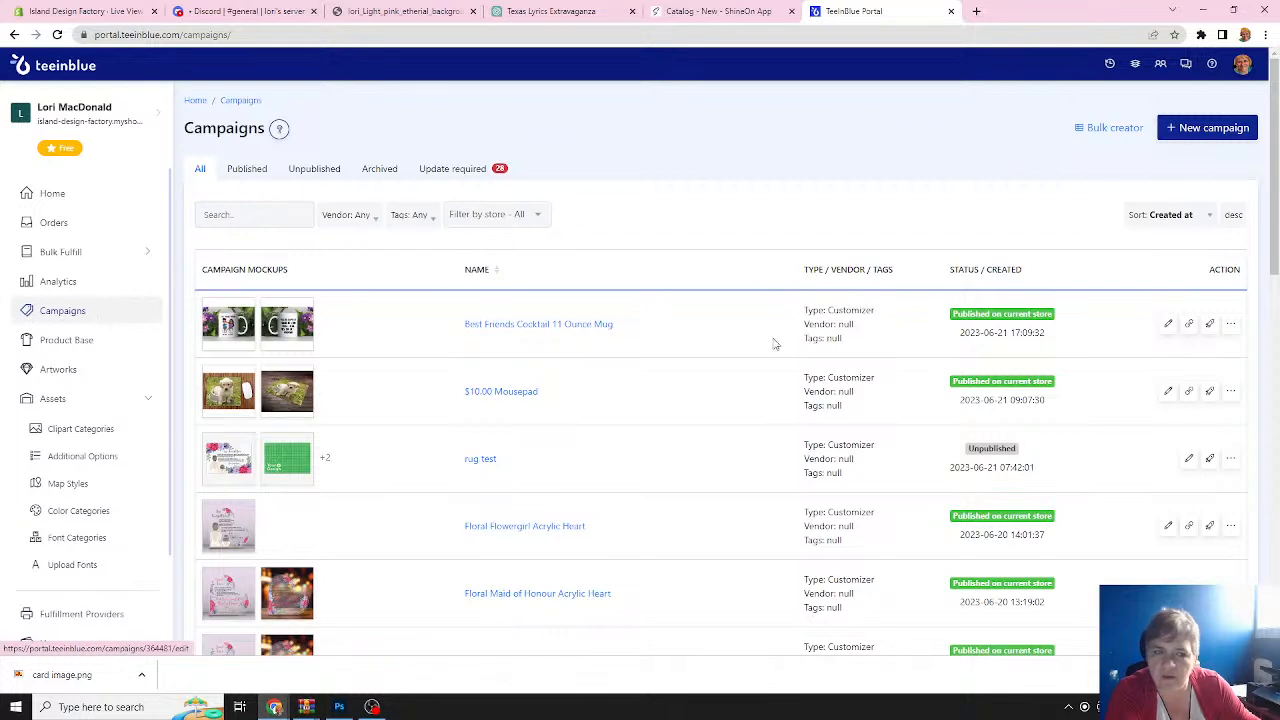
pyautogui.click(1195, 130)
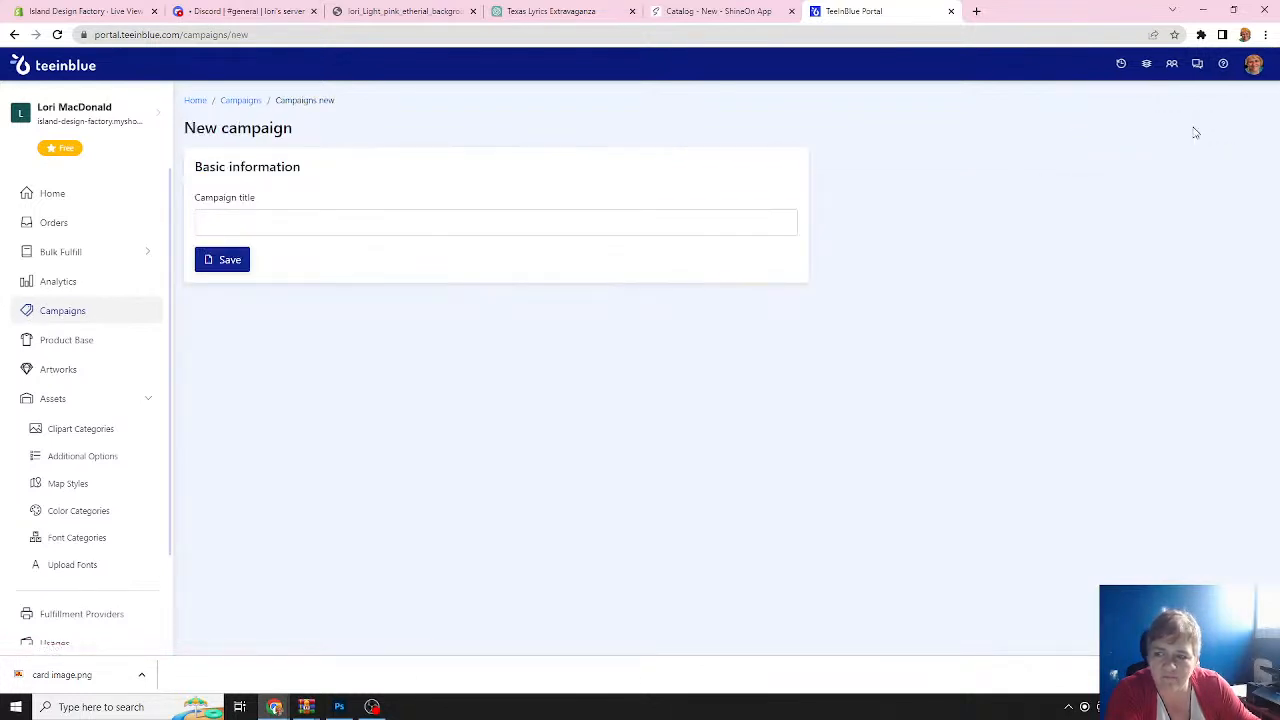
pyautogui.click(257, 221)
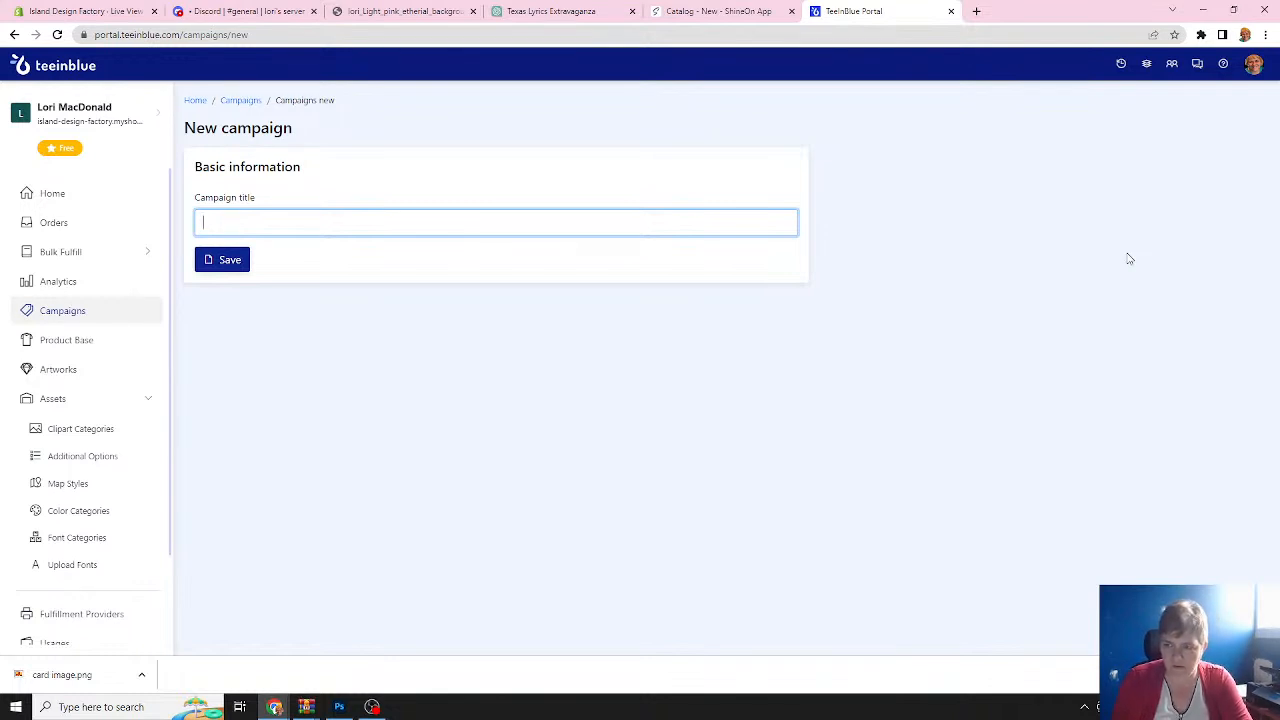
pyautogui.write('C')
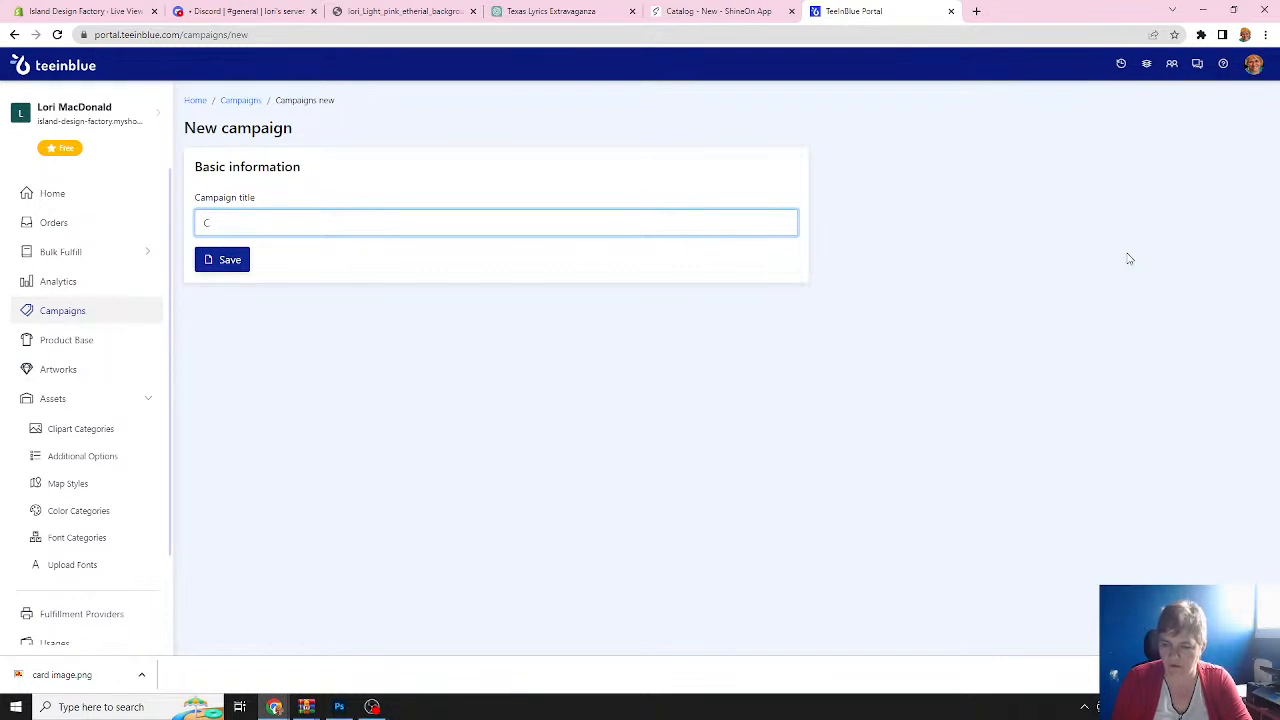
pyautogui.write('Z Necklace')
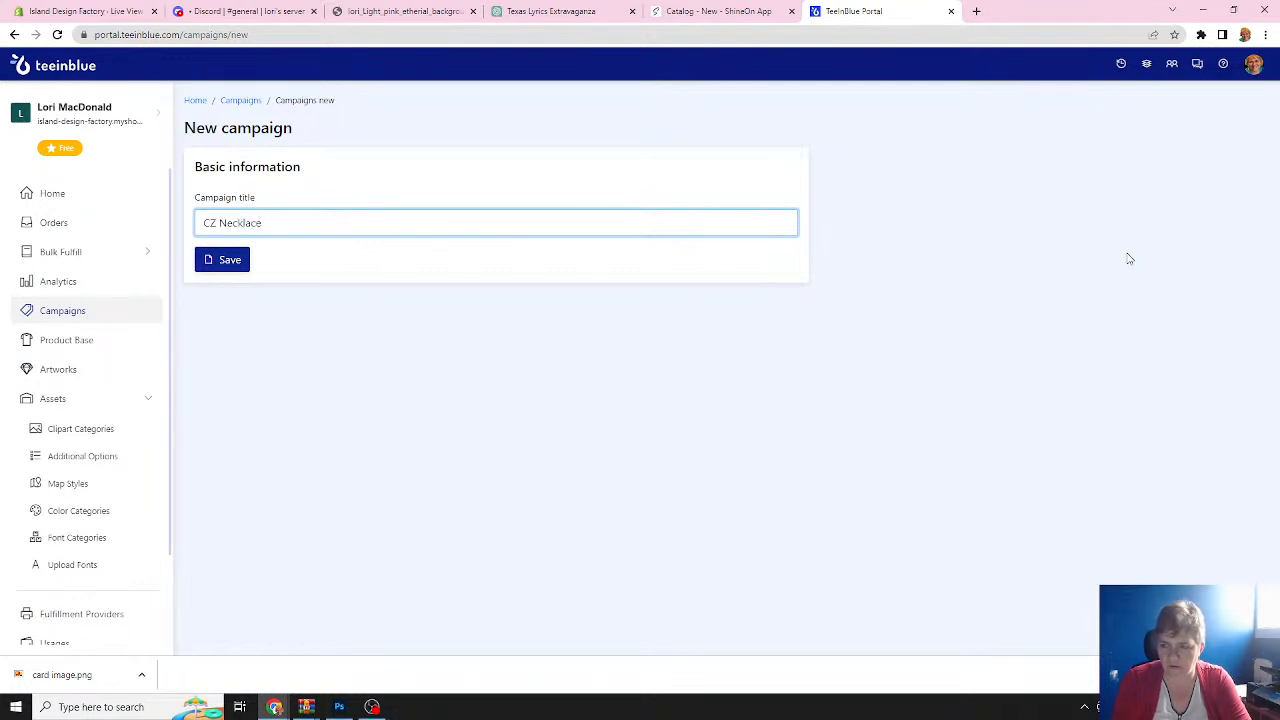
pyautogui.write(' - Faith')
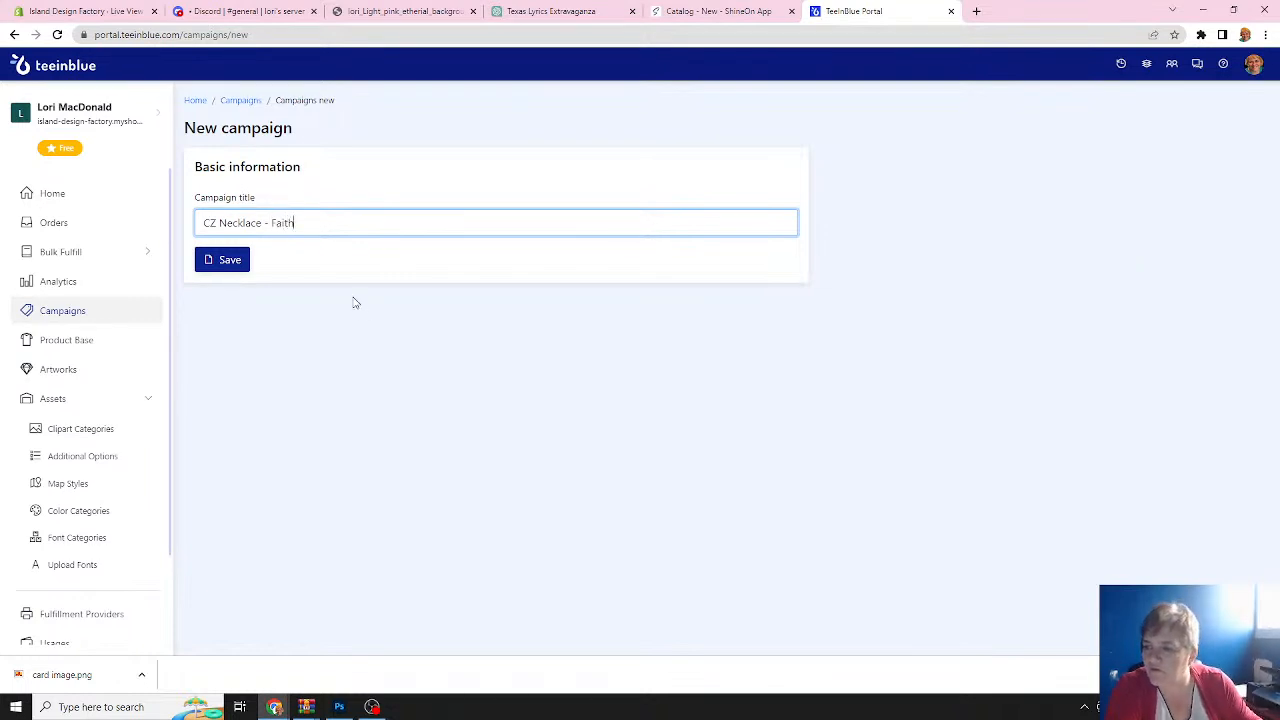
pyautogui.click(229, 262)
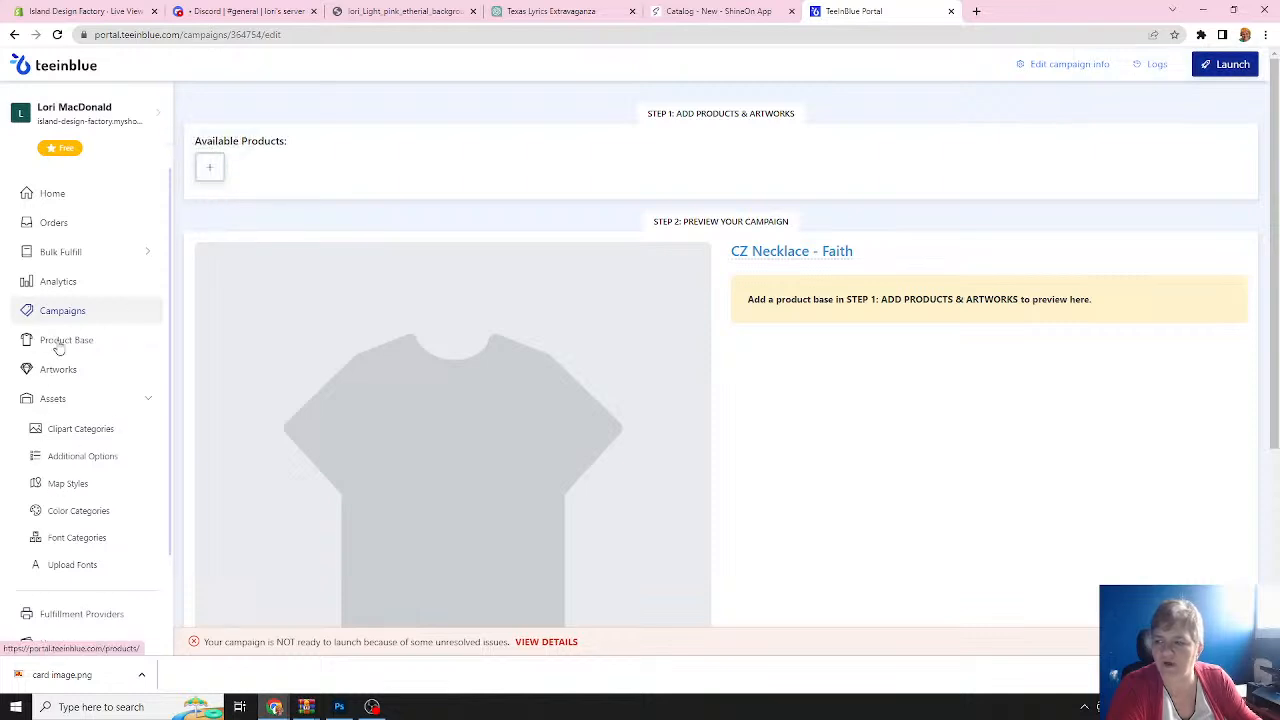
# Add the ShineOn Two Tone Box as the campaign's product.
pyautogui.click(211, 169)
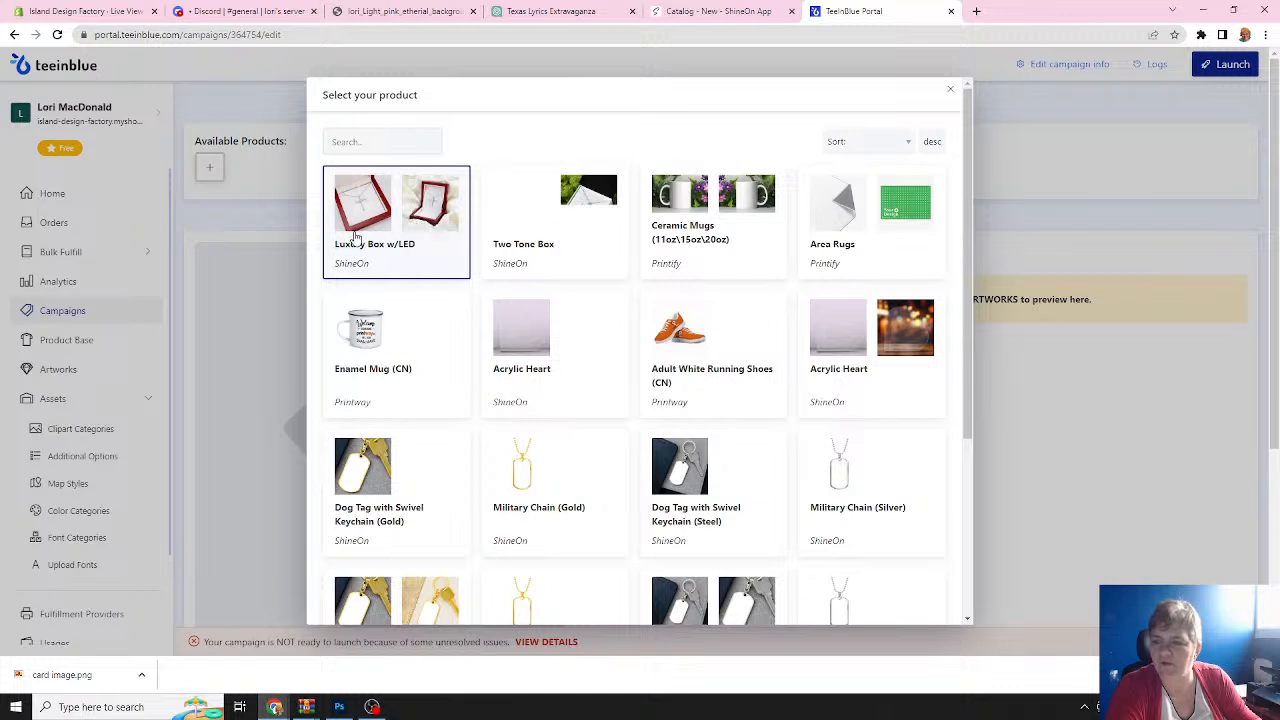
pyautogui.click(547, 219)
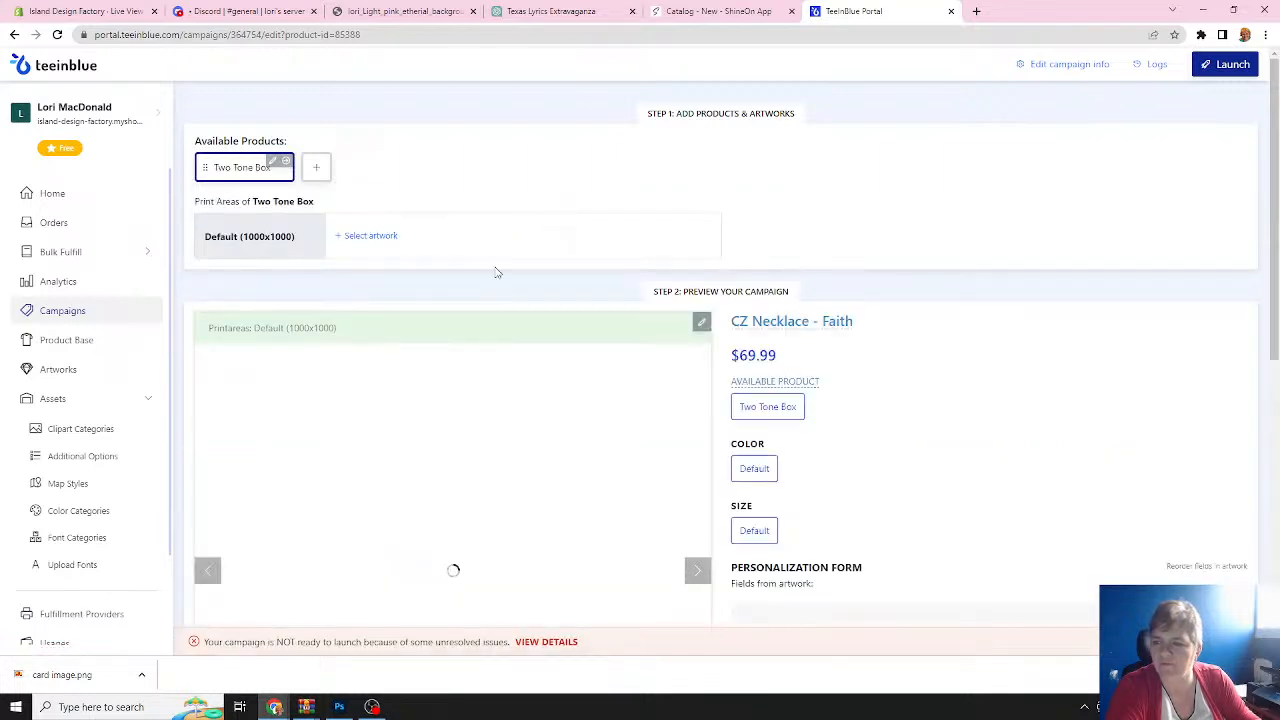
# Add the ShineOn Luxury Box w/LED as a second product of the campaign.
pyautogui.click(316, 168)
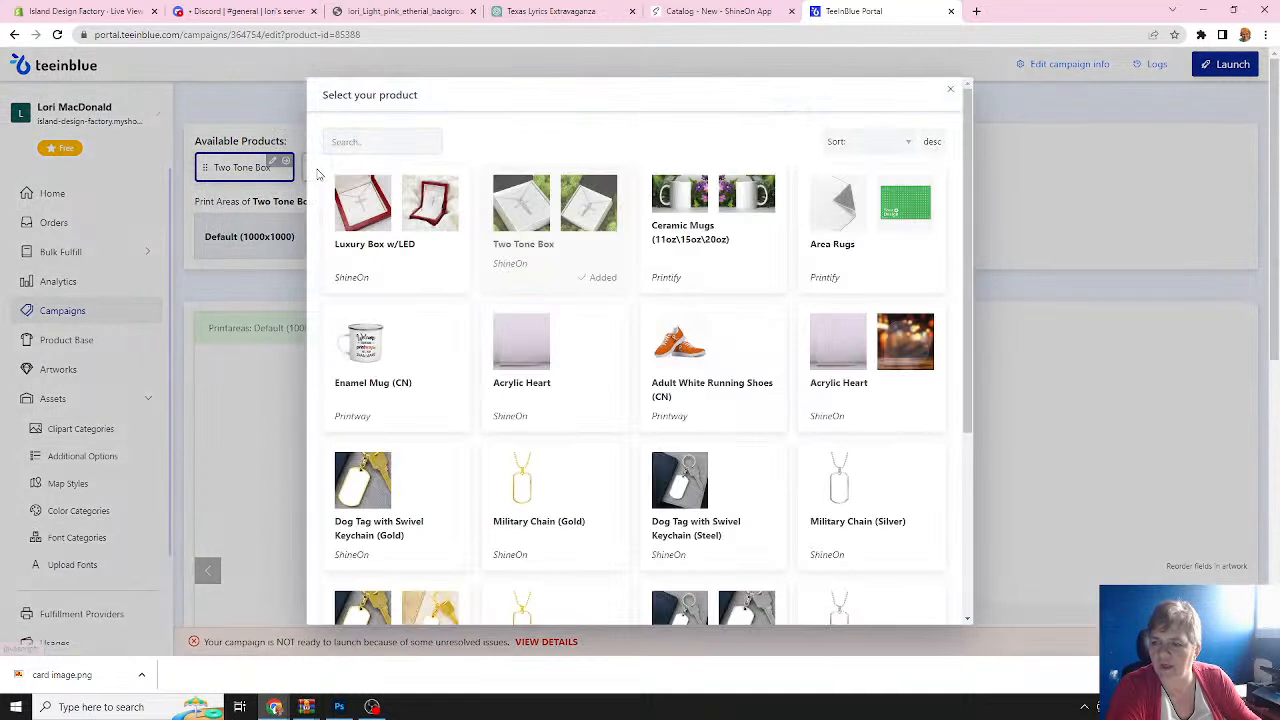
pyautogui.click(386, 209)
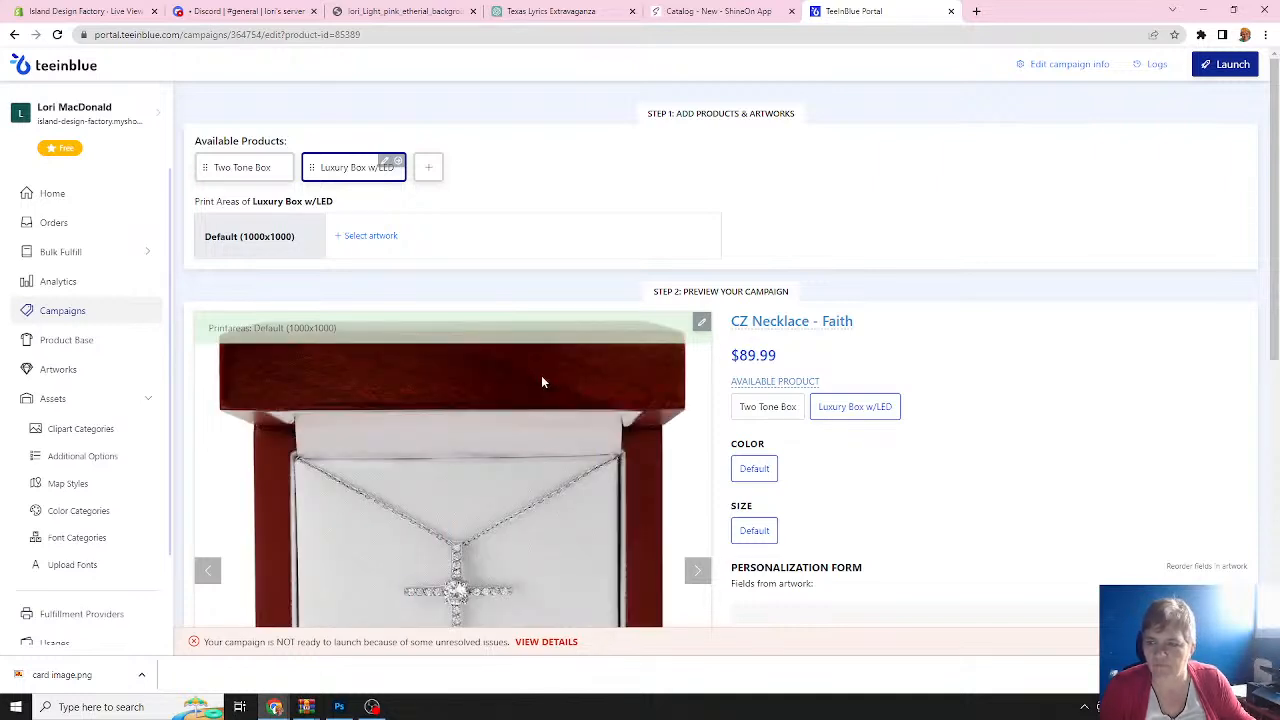
pyautogui.scroll(-5, 541, 375)
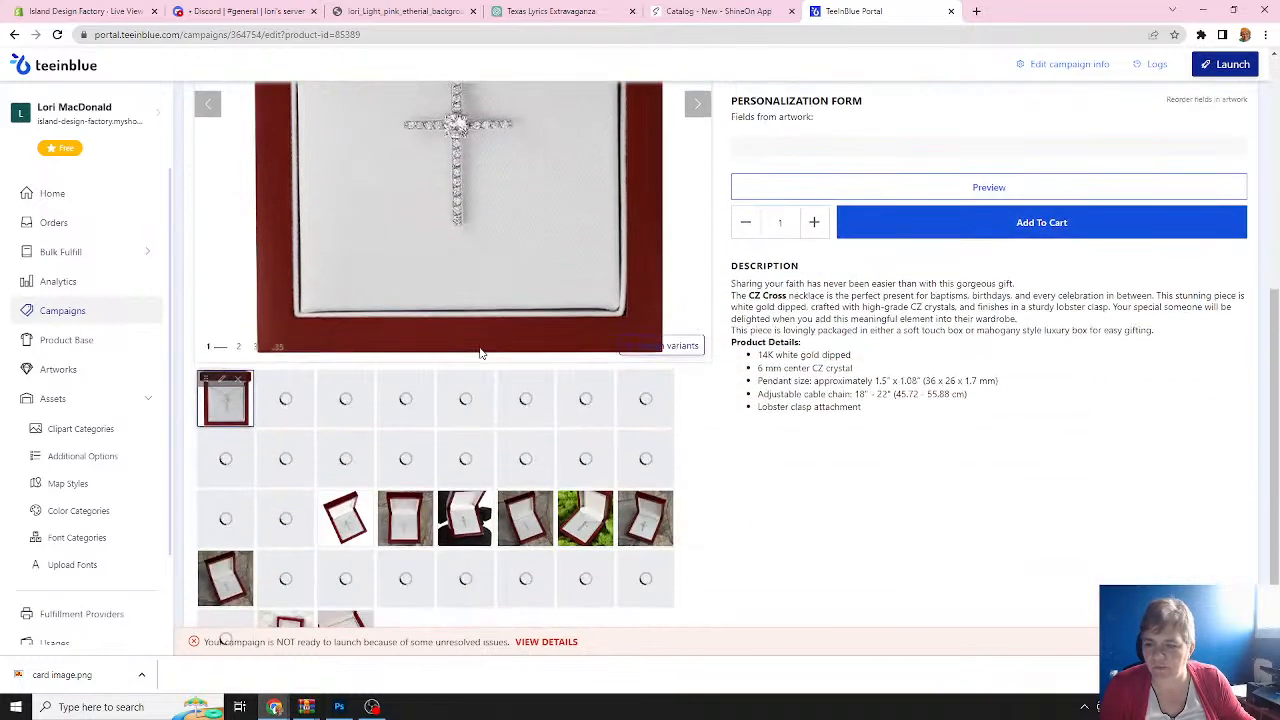
pyautogui.scroll(-1, 480, 352)
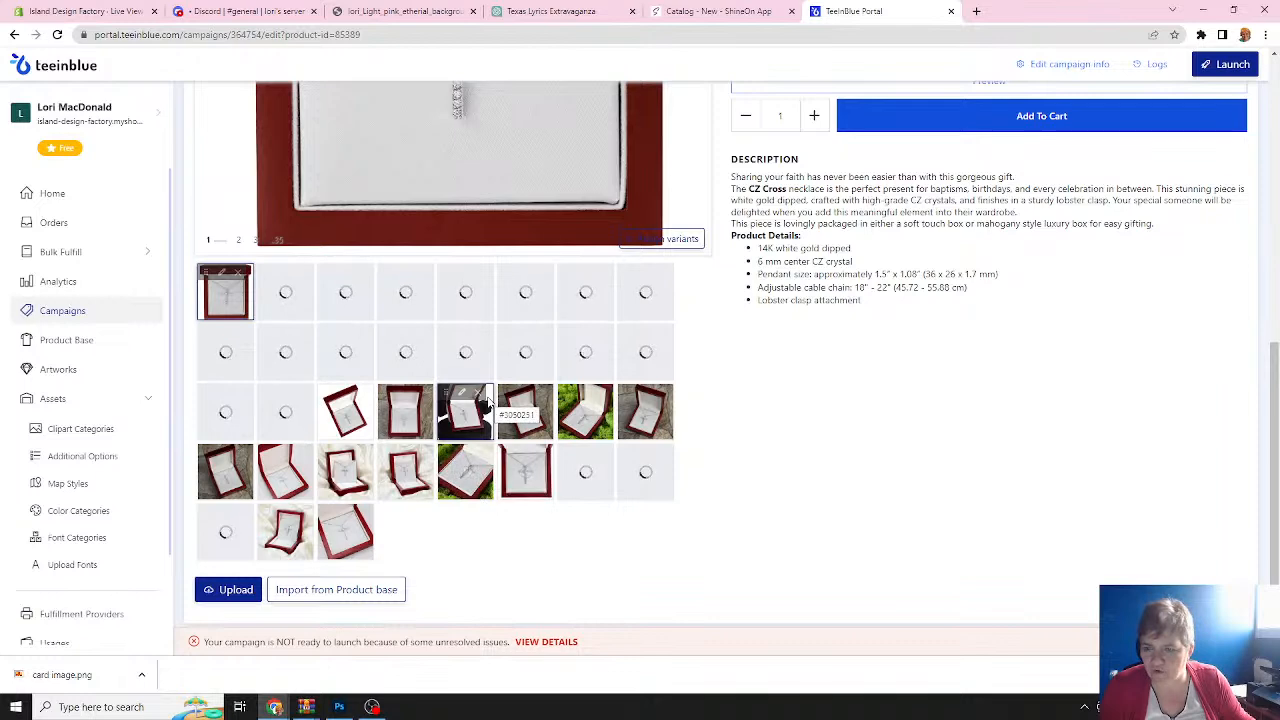
pyautogui.scroll(2, 487, 400)
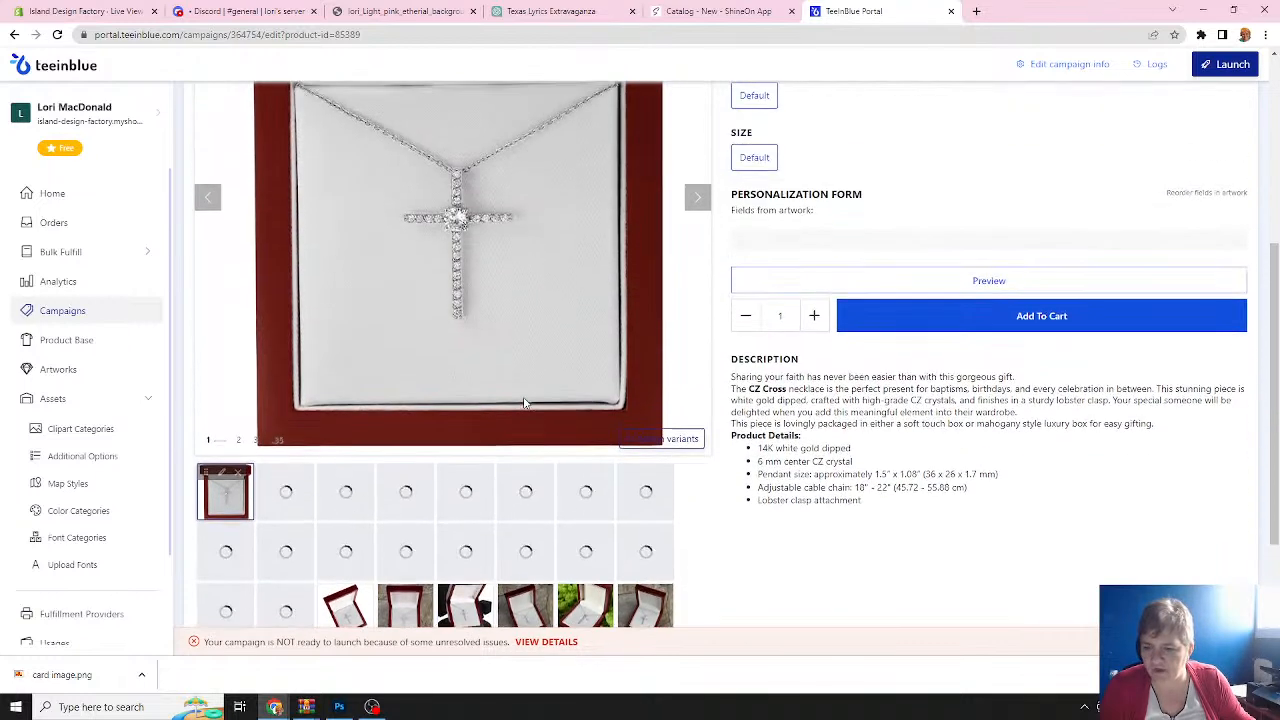
pyautogui.scroll(2, 524, 402)
pyautogui.scroll(2, 480, 386)
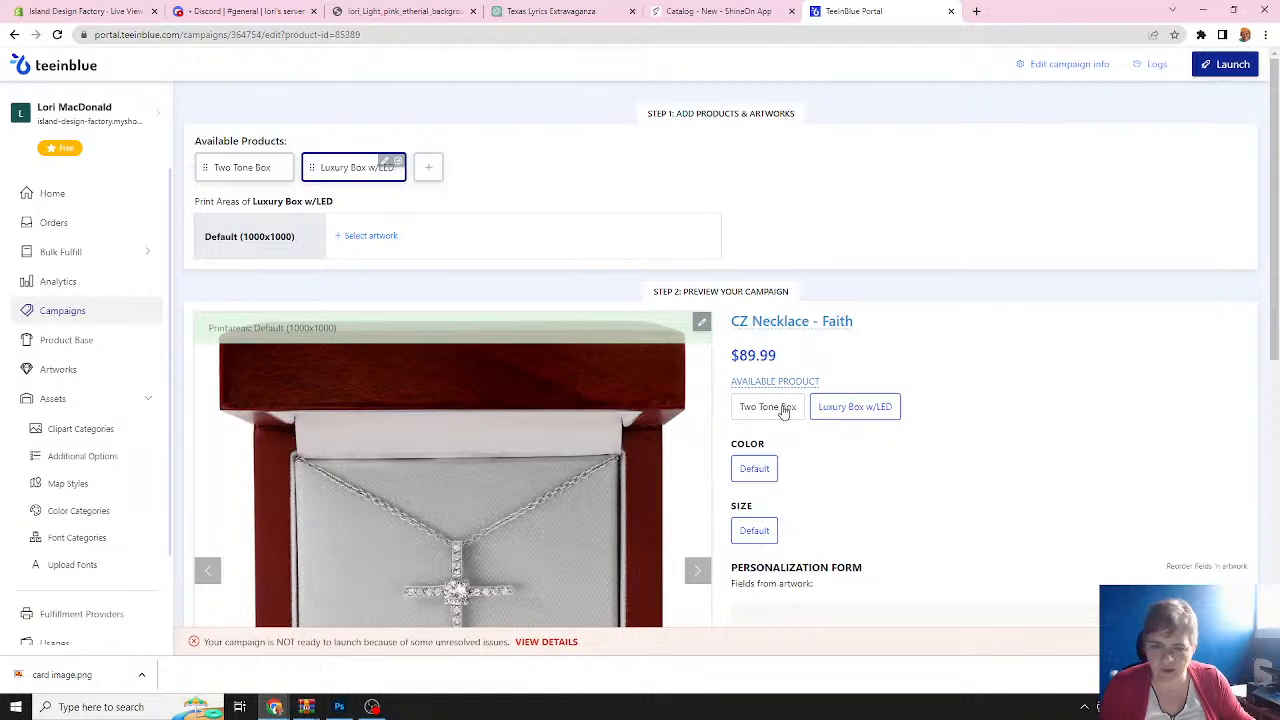
# Assign the CZ Necklace Light Pink artwork to the Luxury Box w/LED's default print area and check the mockup.
pyautogui.scroll(-1, 487, 436)
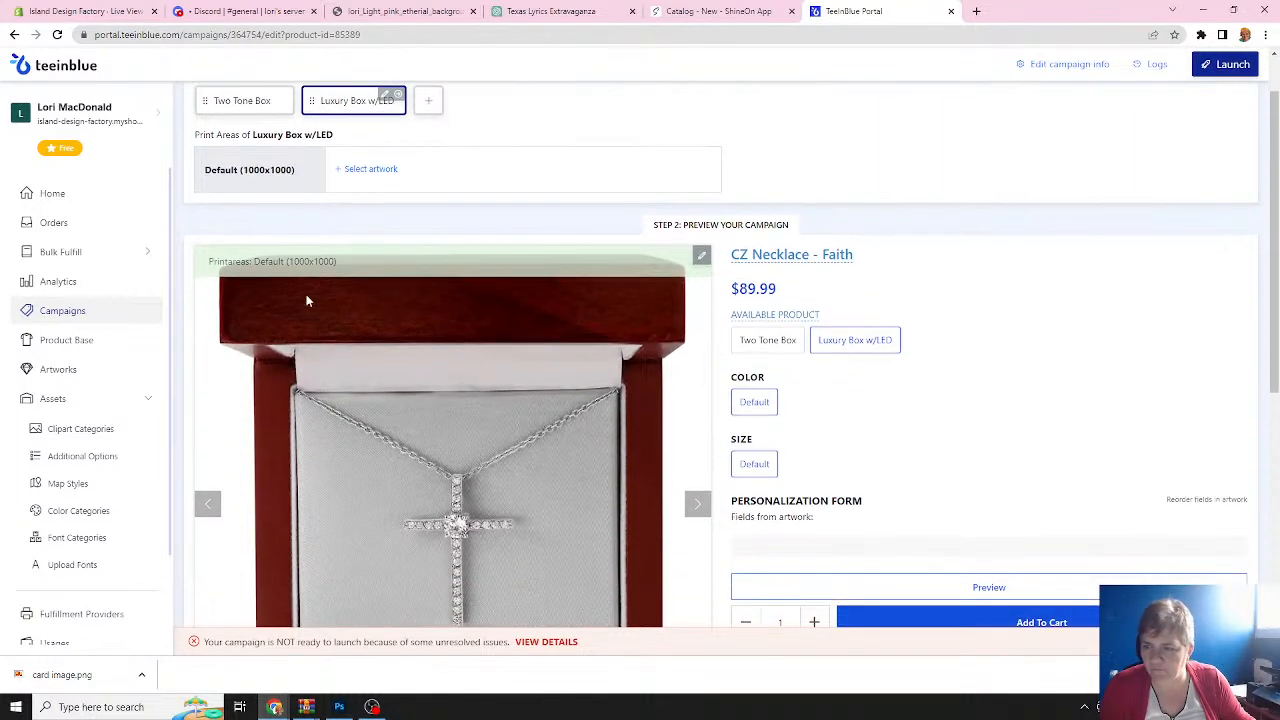
pyautogui.click(366, 172)
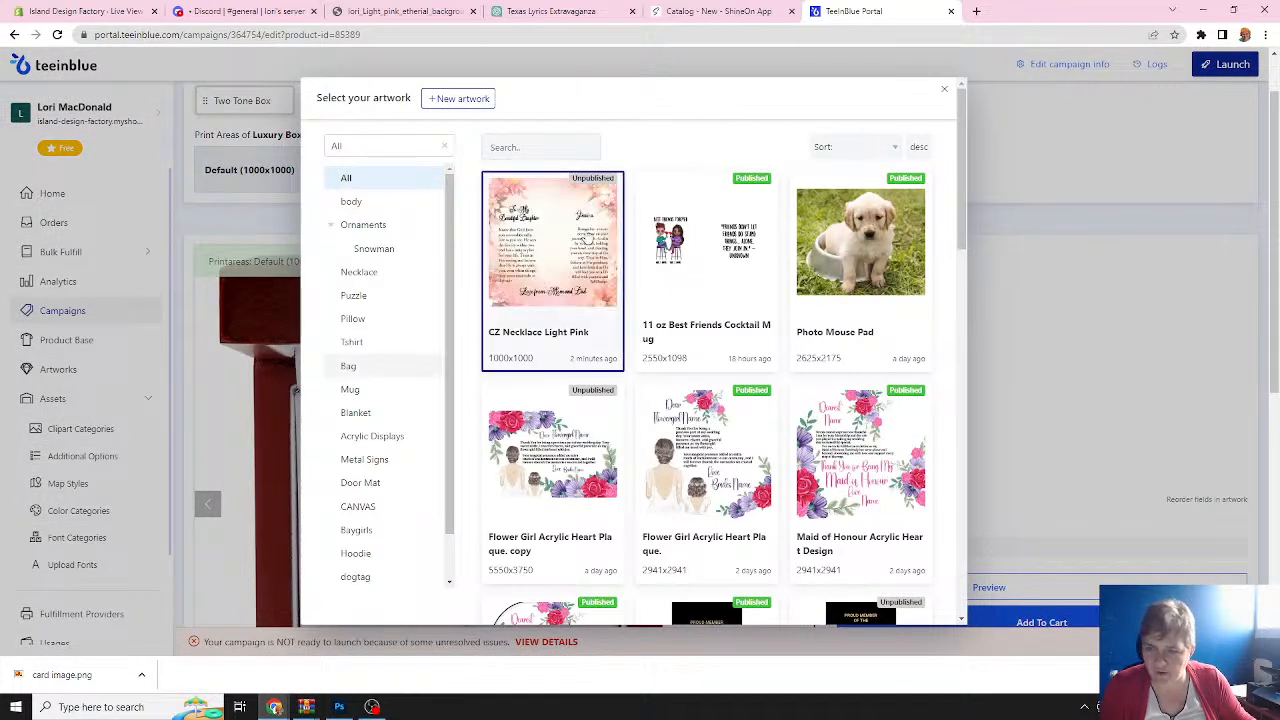
pyautogui.click(575, 242)
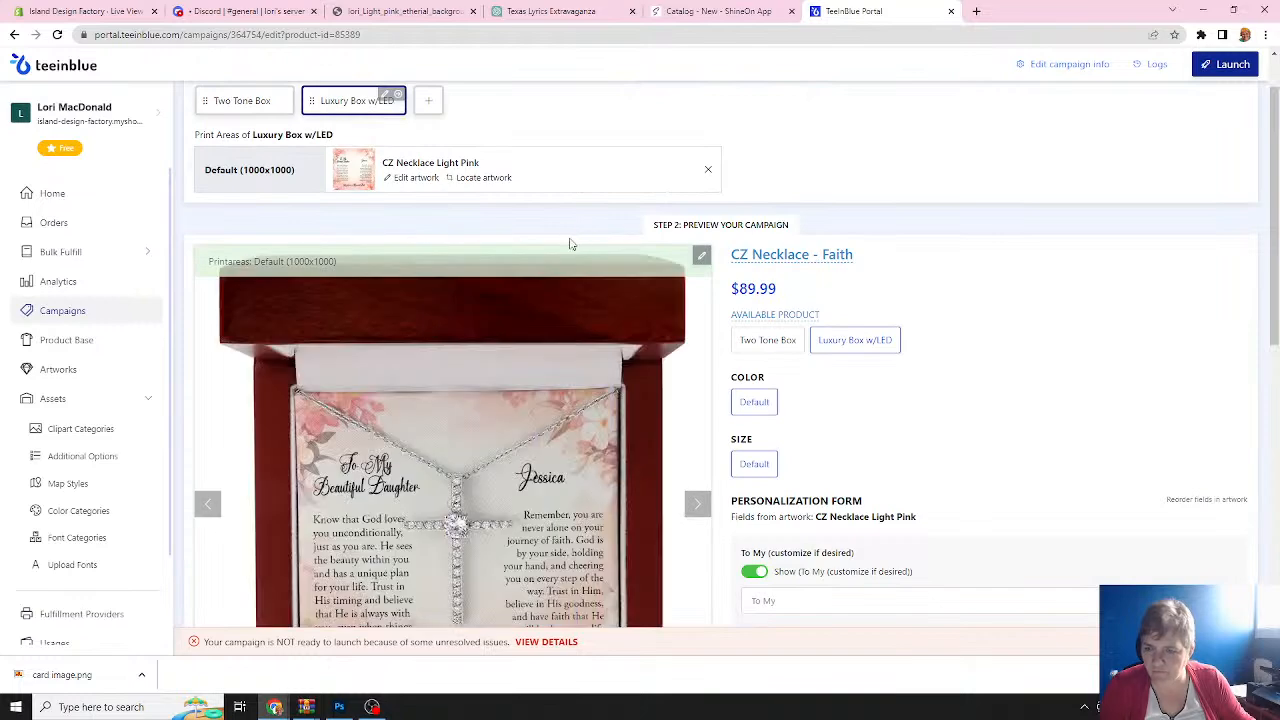
pyautogui.scroll(-3, 581, 335)
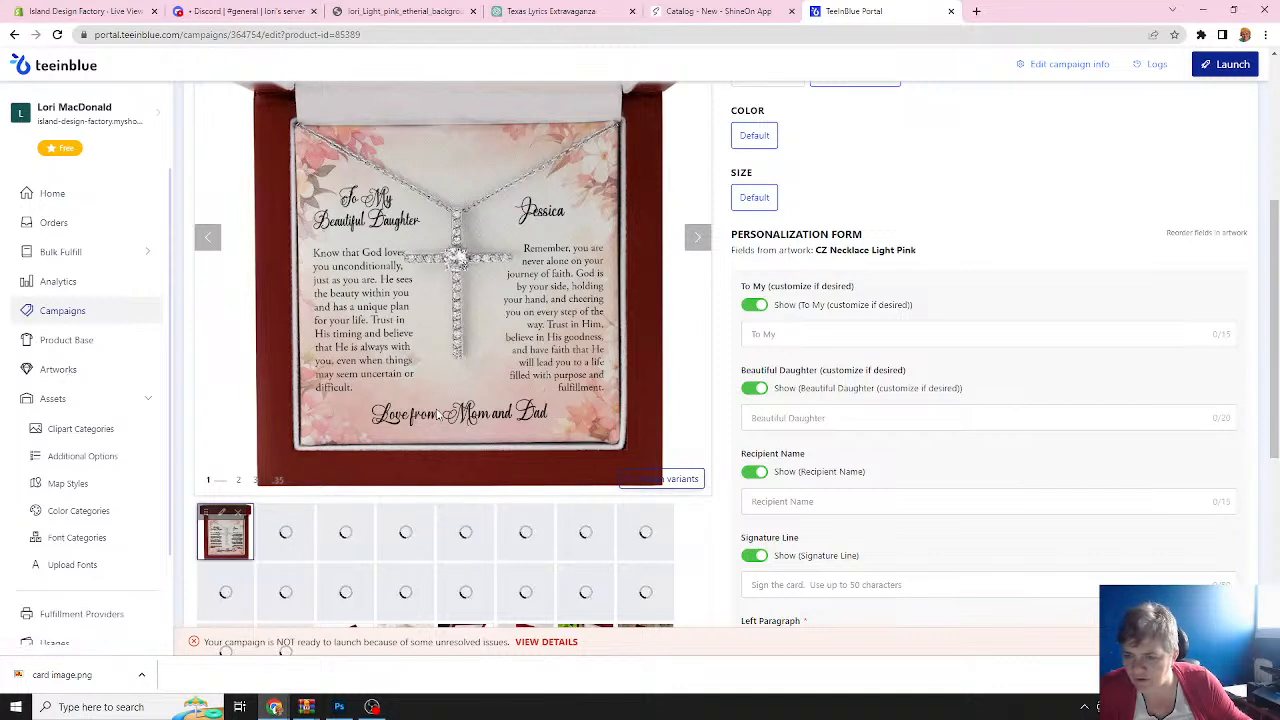
# Open the CZ Necklace Light Pink artwork for editing and set the Recipient Name layer's font size to 60.
pyautogui.click(60, 370)
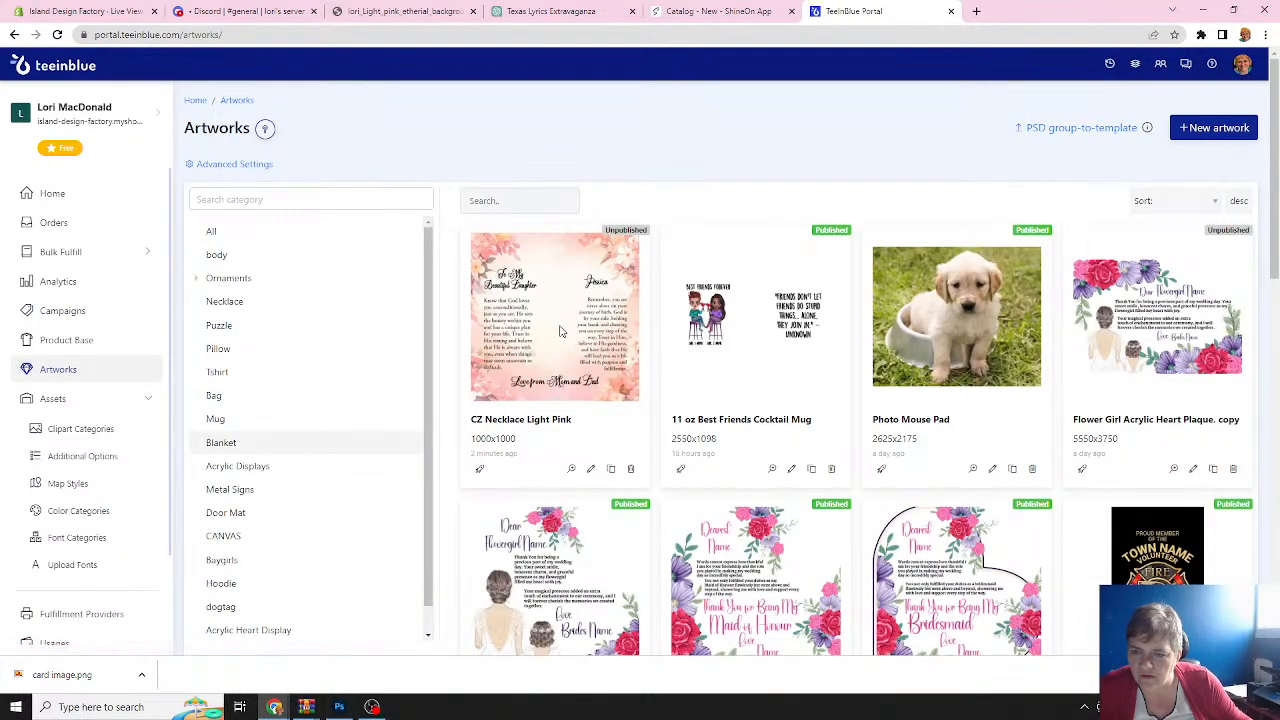
pyautogui.click(591, 470)
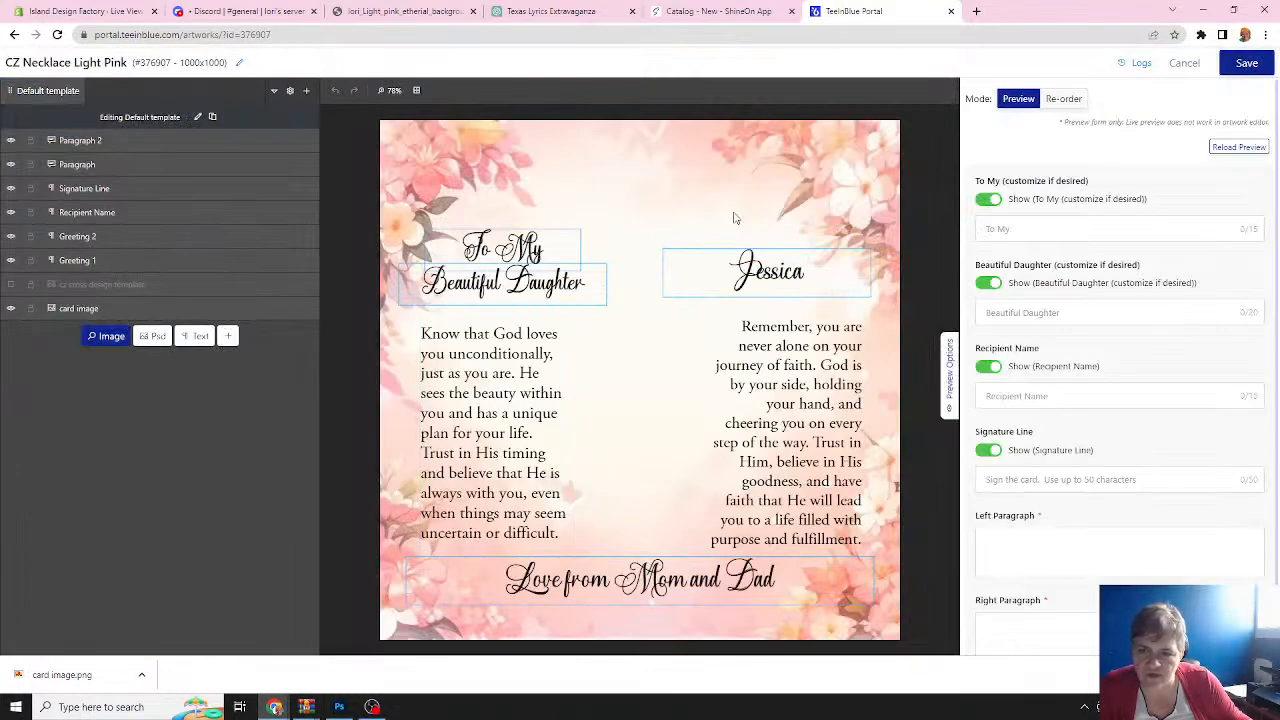
pyautogui.click(752, 279)
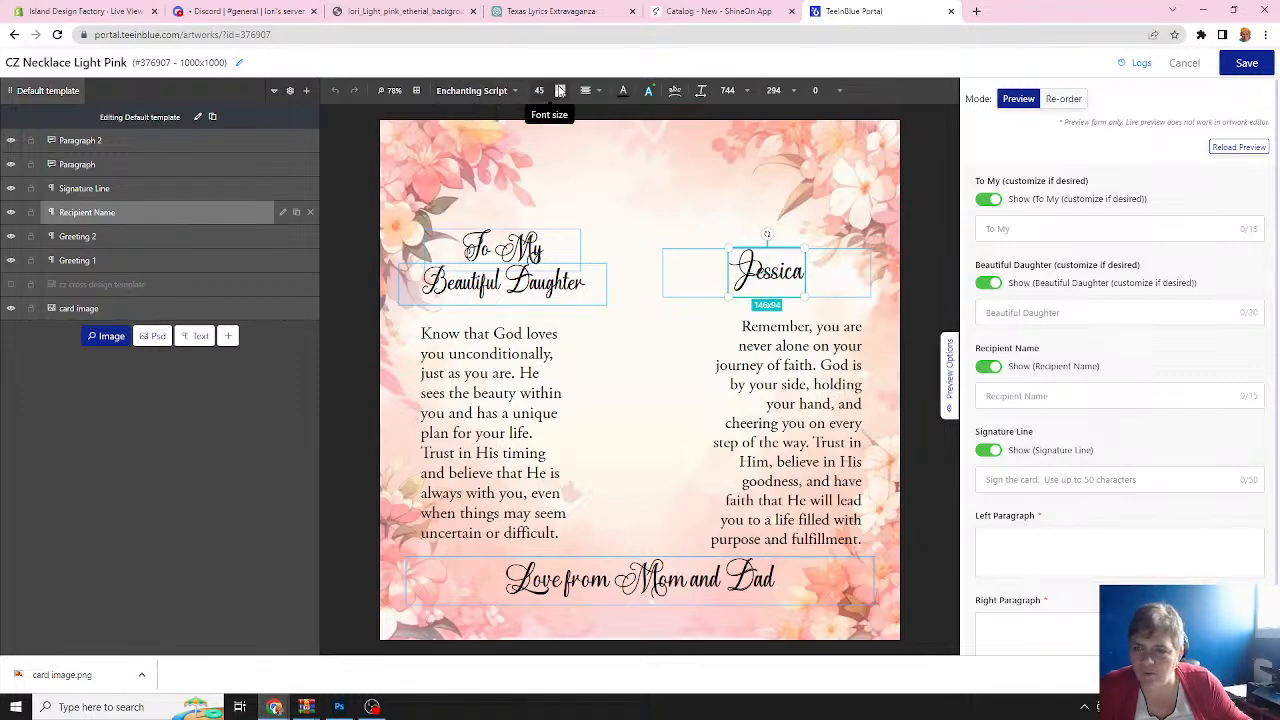
pyautogui.click(560, 89)
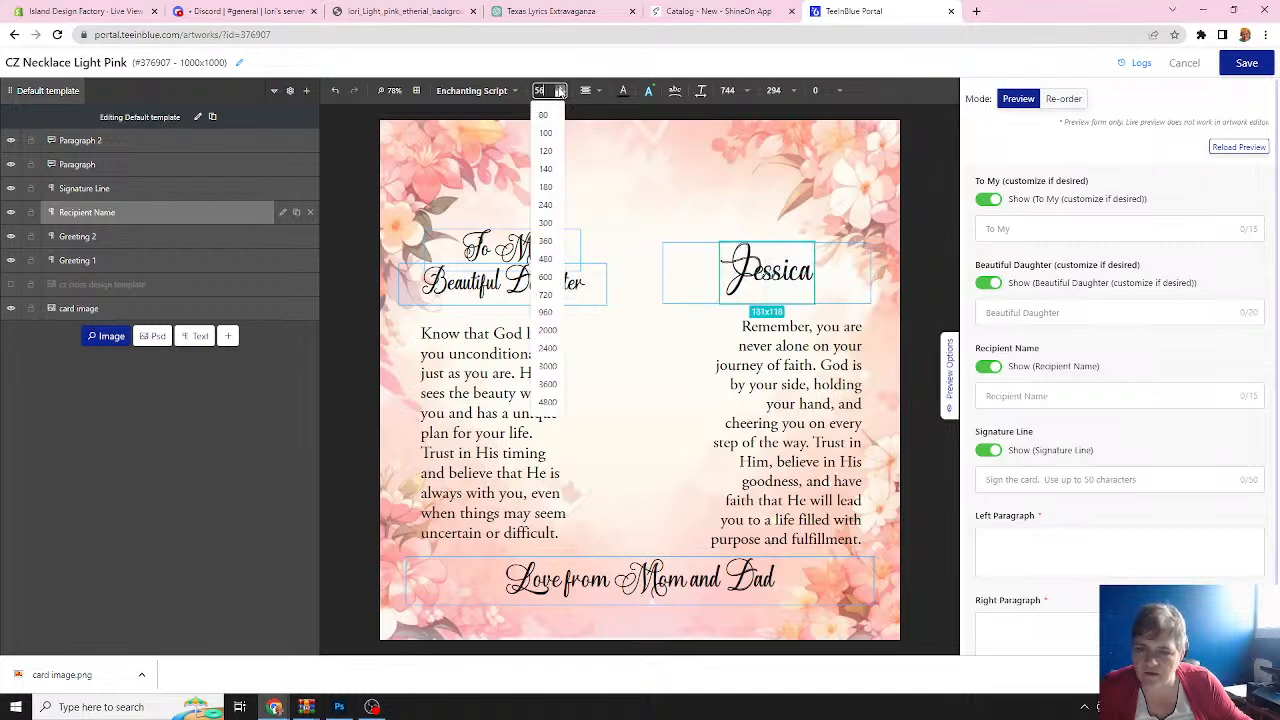
pyautogui.click(560, 95)
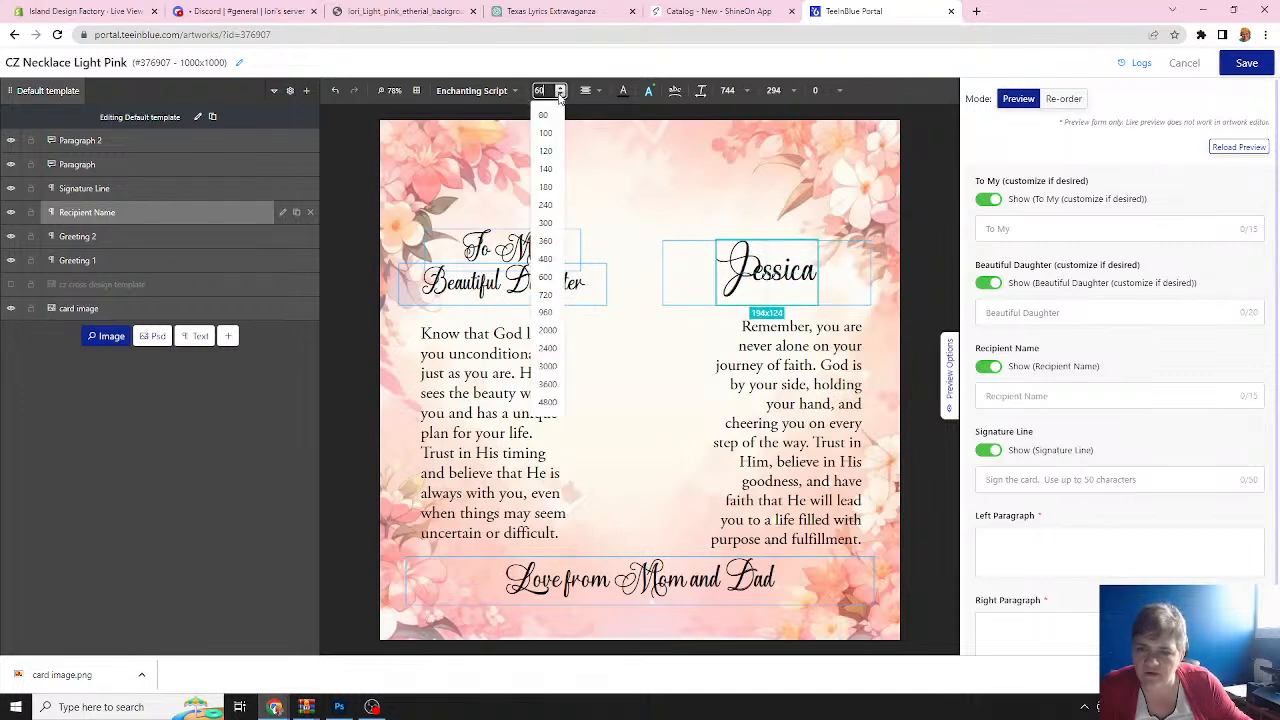
# Set the font size of the Greeting 1 text "To My" to 50.
pyautogui.click(514, 256)
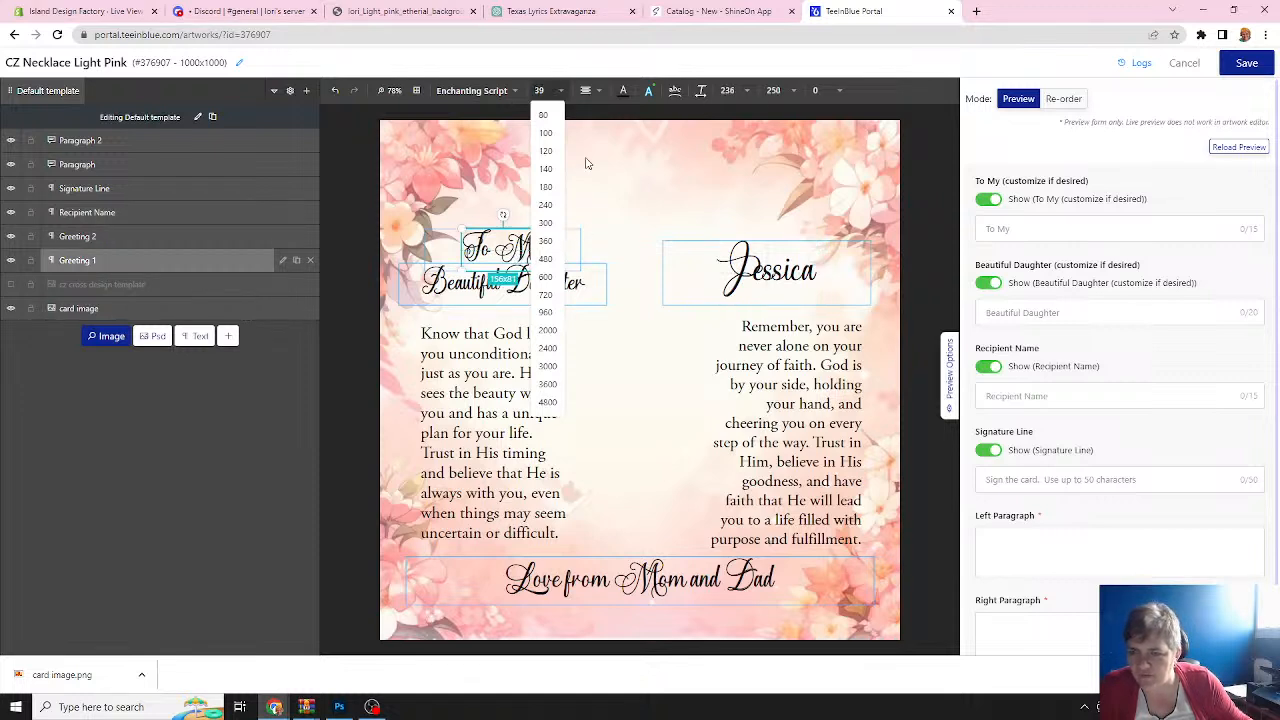
pyautogui.click(561, 91)
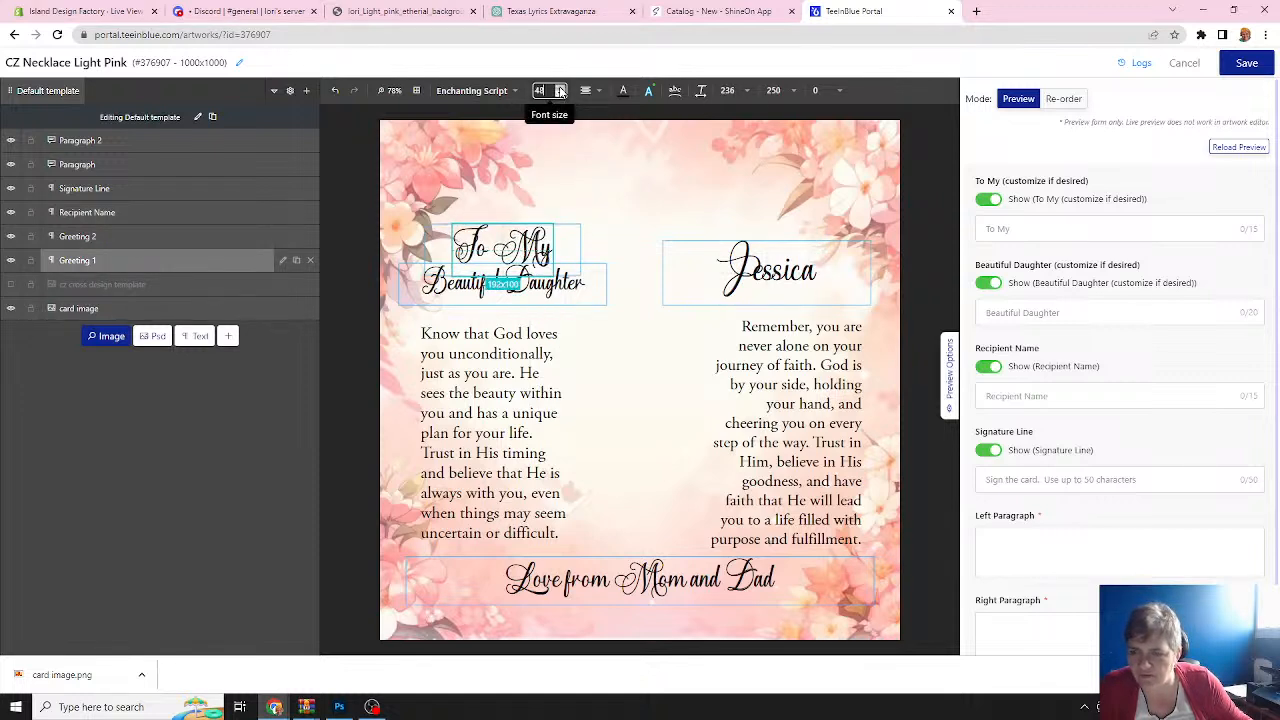
pyautogui.click(561, 89)
pyautogui.click(561, 89)
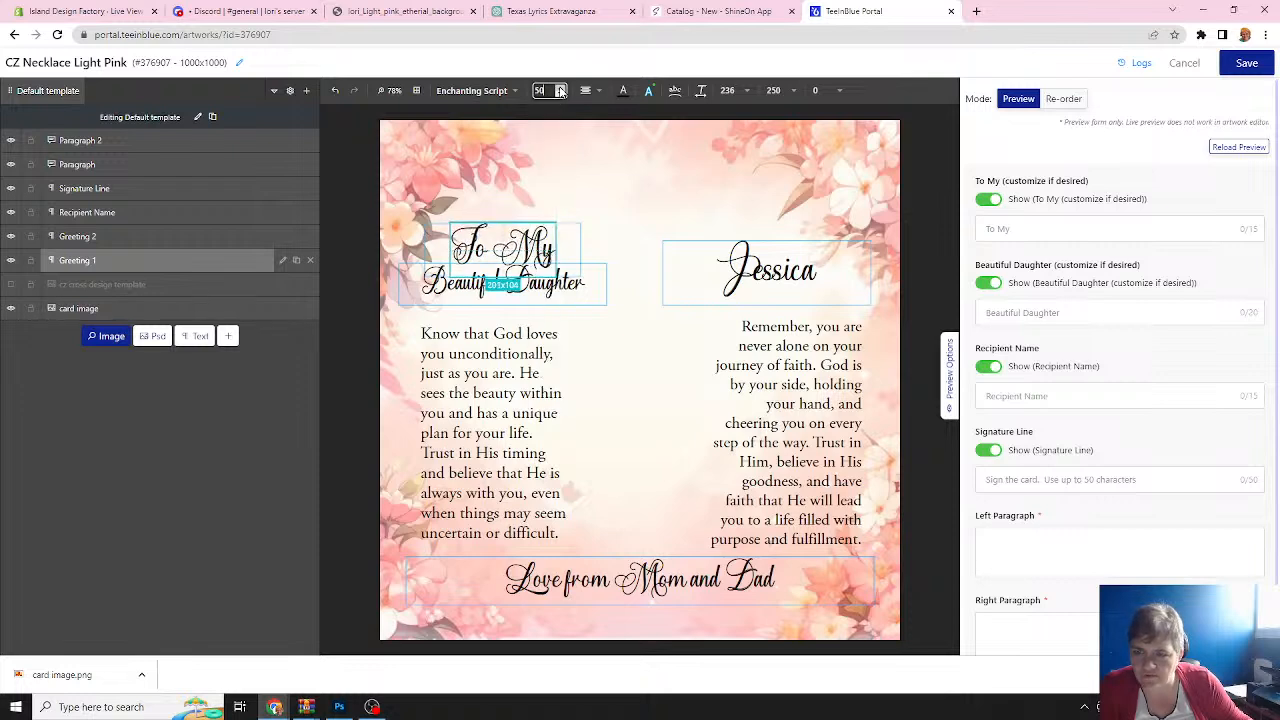
# Set the font size of the Greeting 2 text "Beautiful Daughter" to 49.
pyautogui.click(533, 291)
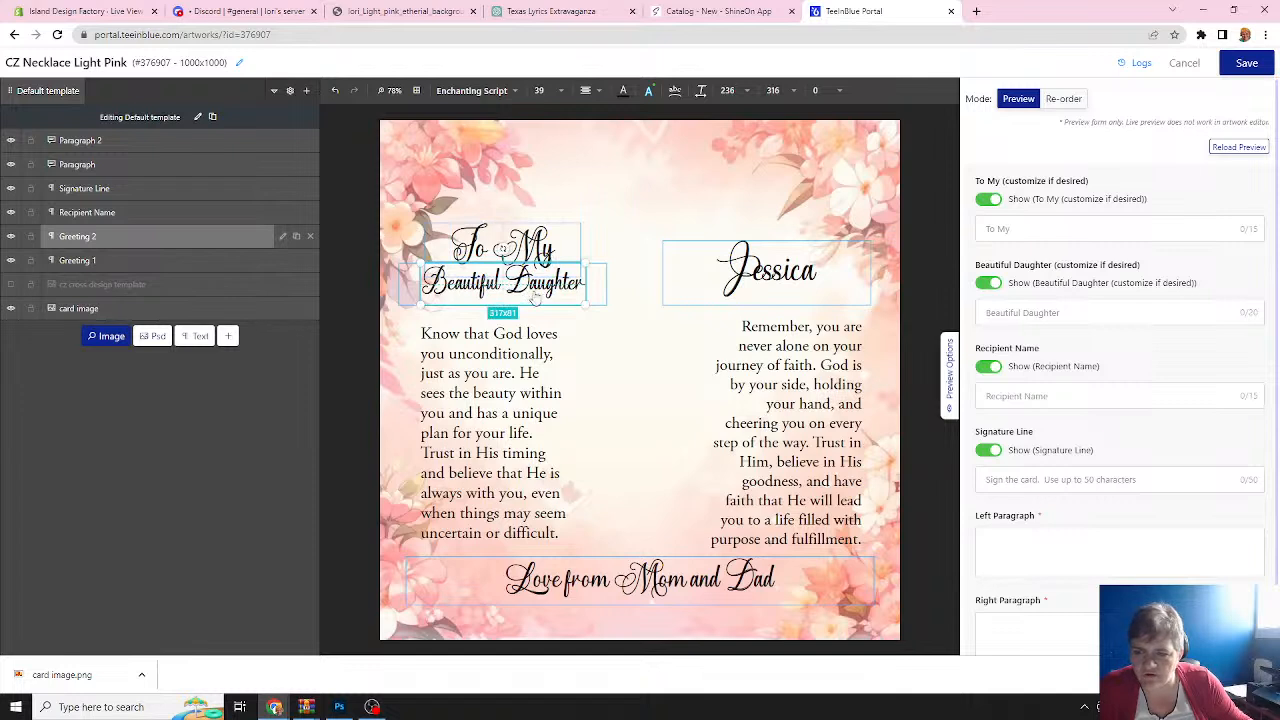
pyautogui.click(560, 89)
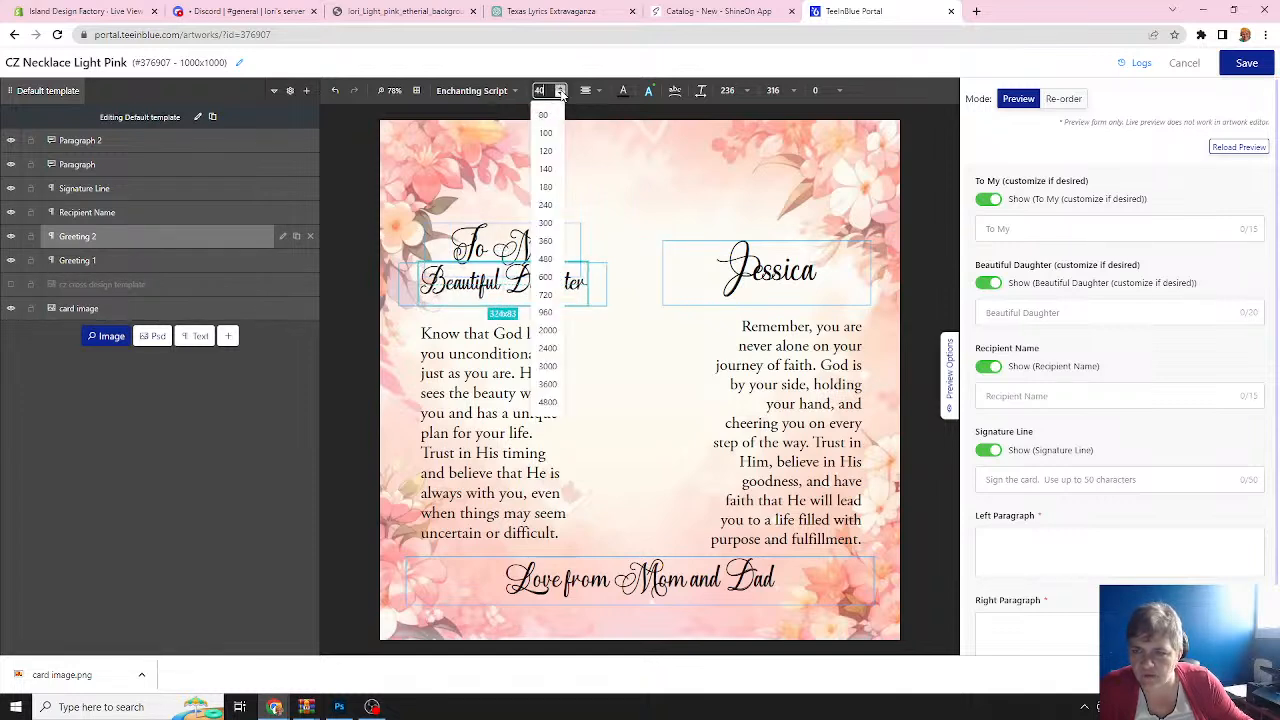
pyautogui.click(561, 92)
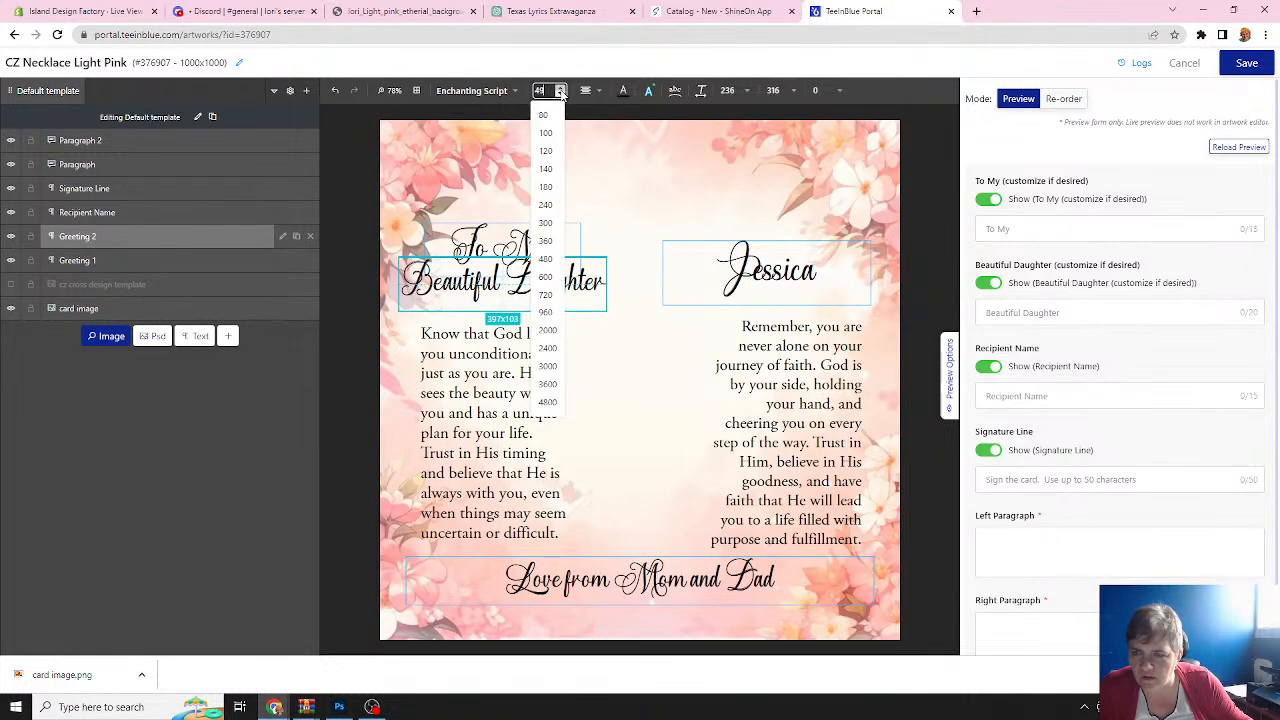
pyautogui.click(651, 214)
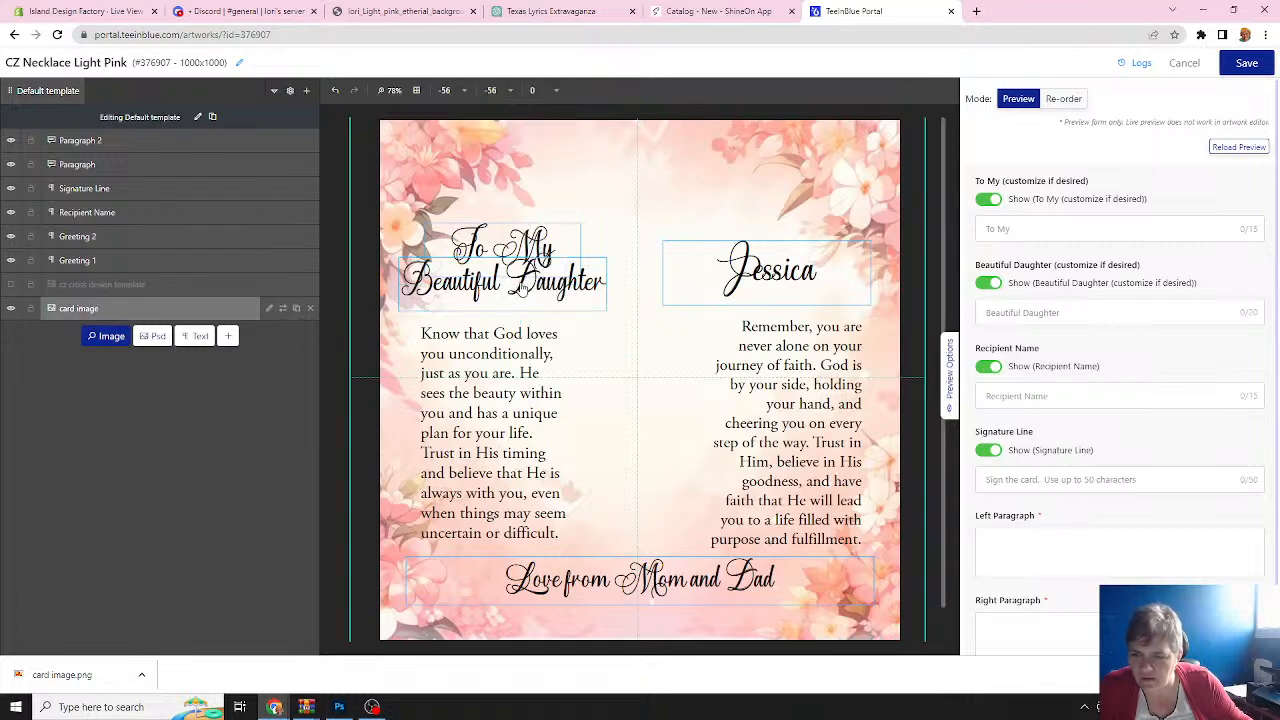
pyautogui.moveTo(521, 281); pyautogui.dragTo(519, 284)
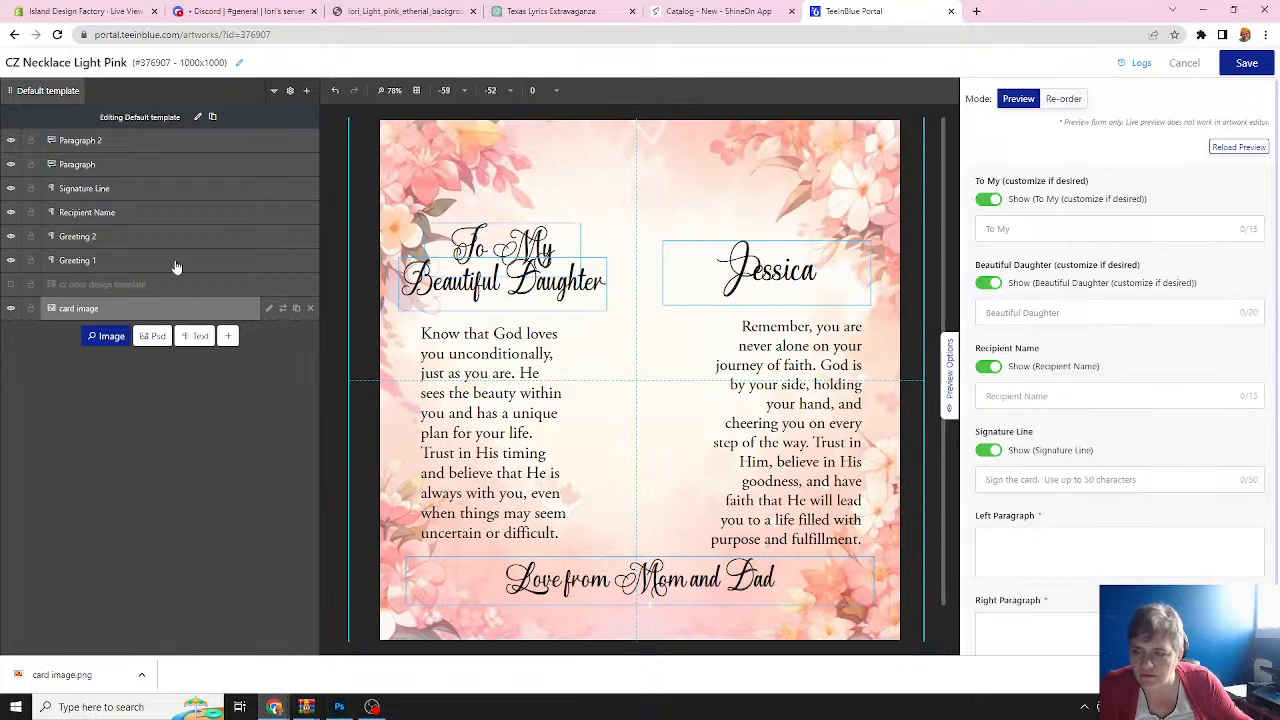
# Move the Greeting 2 text straight down to about 236, 335, clear of the first greeting line, and save the artwork.
pyautogui.click(119, 237)
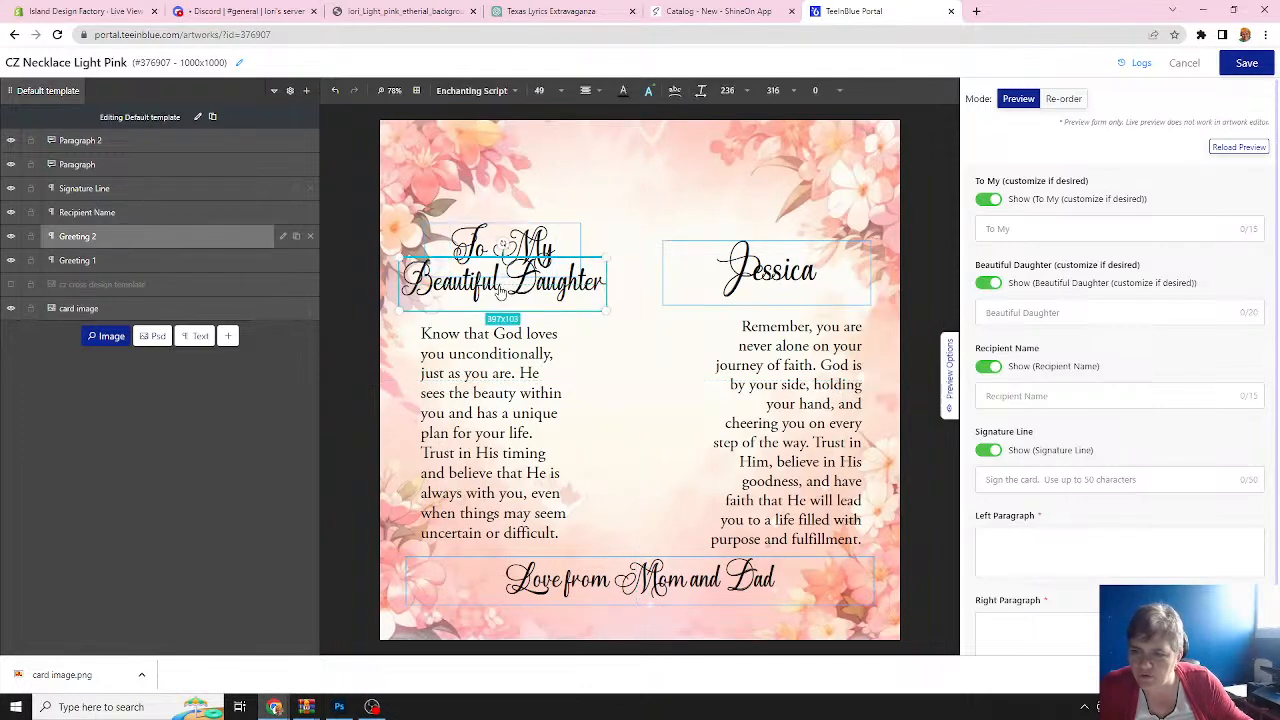
pyautogui.moveTo(497, 289); pyautogui.dragTo(497, 302)
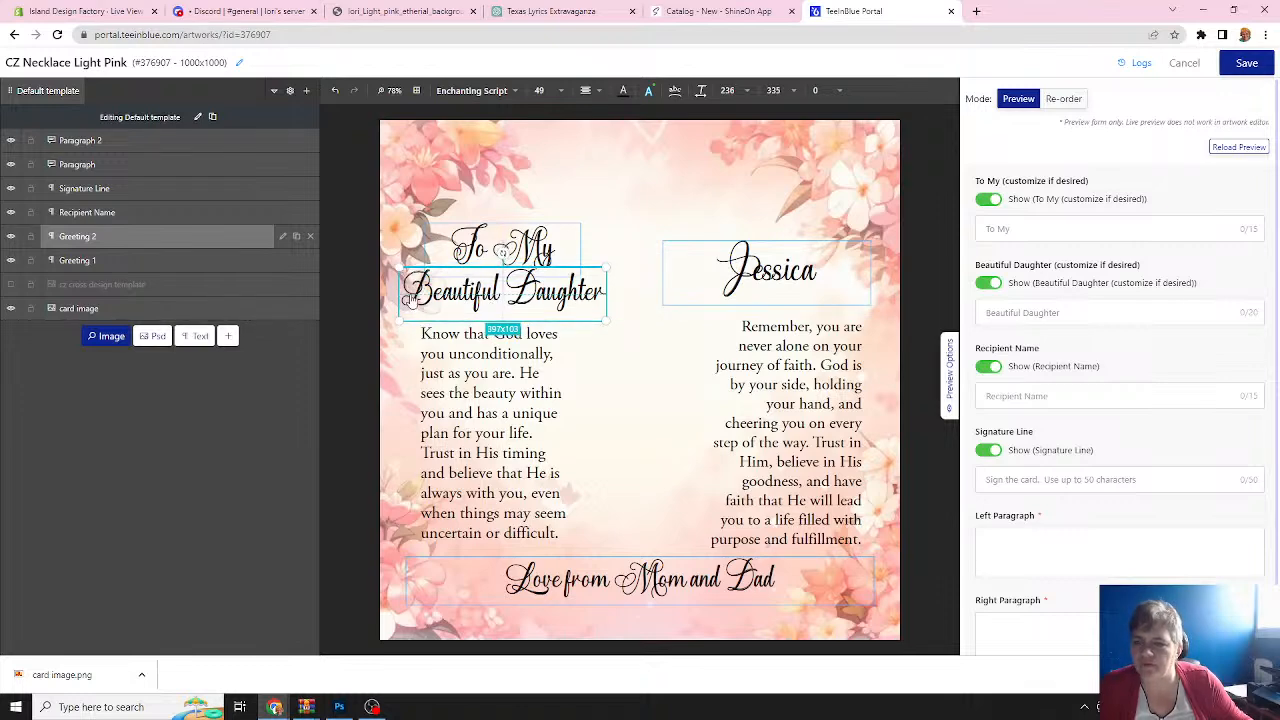
pyautogui.click(1247, 64)
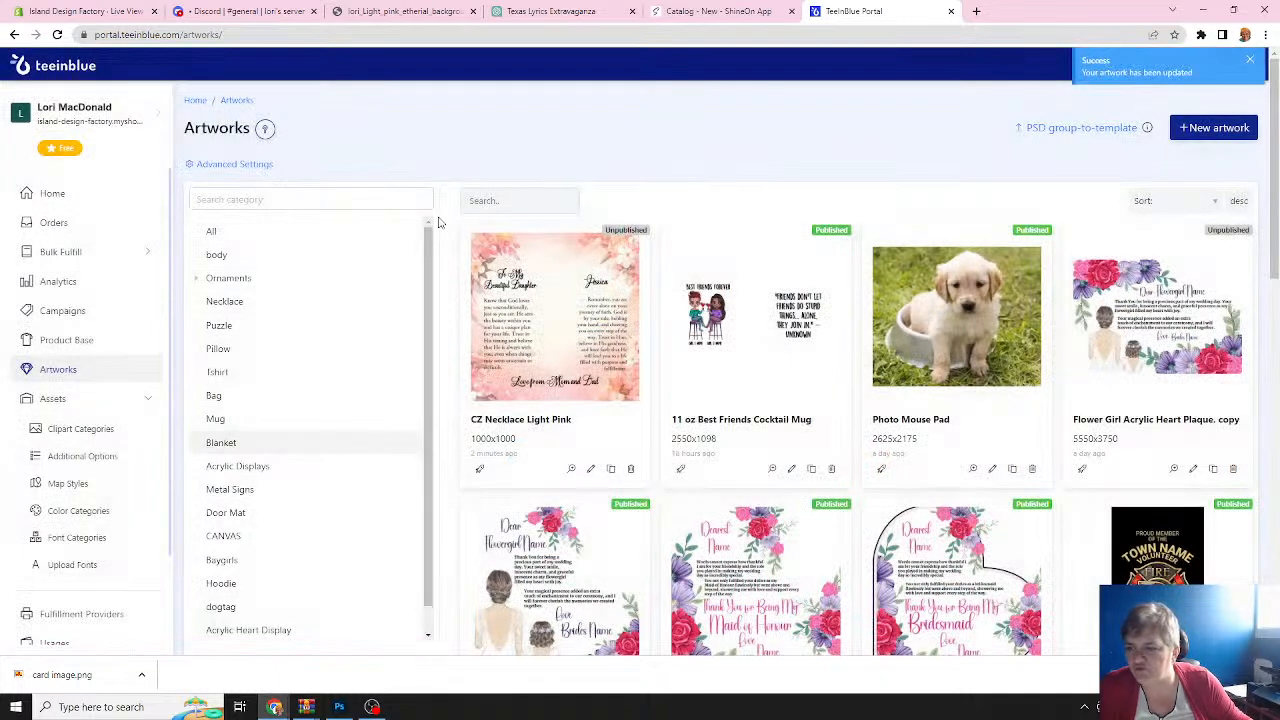
# Reopen the CZ Necklace - Faith campaign and assign the CZ Necklace Light Pink artwork to the Two Tone Box's default print area.
pyautogui.click(66, 313)
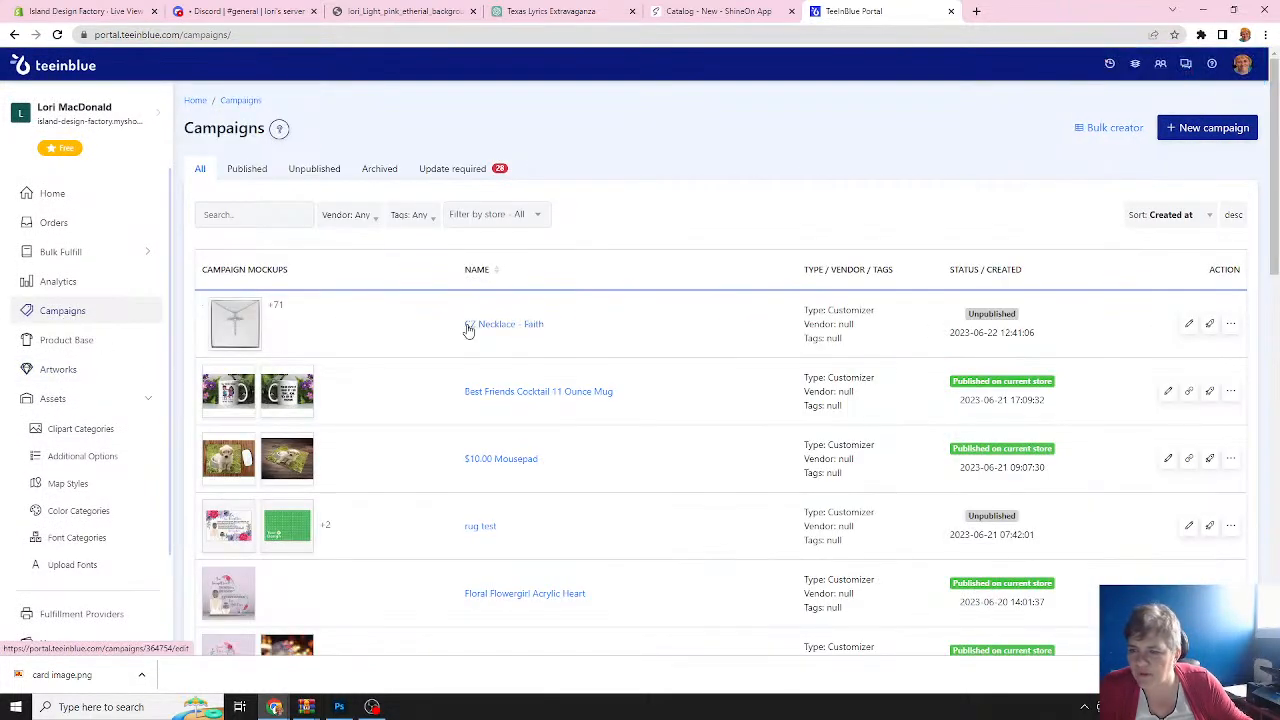
pyautogui.click(505, 336)
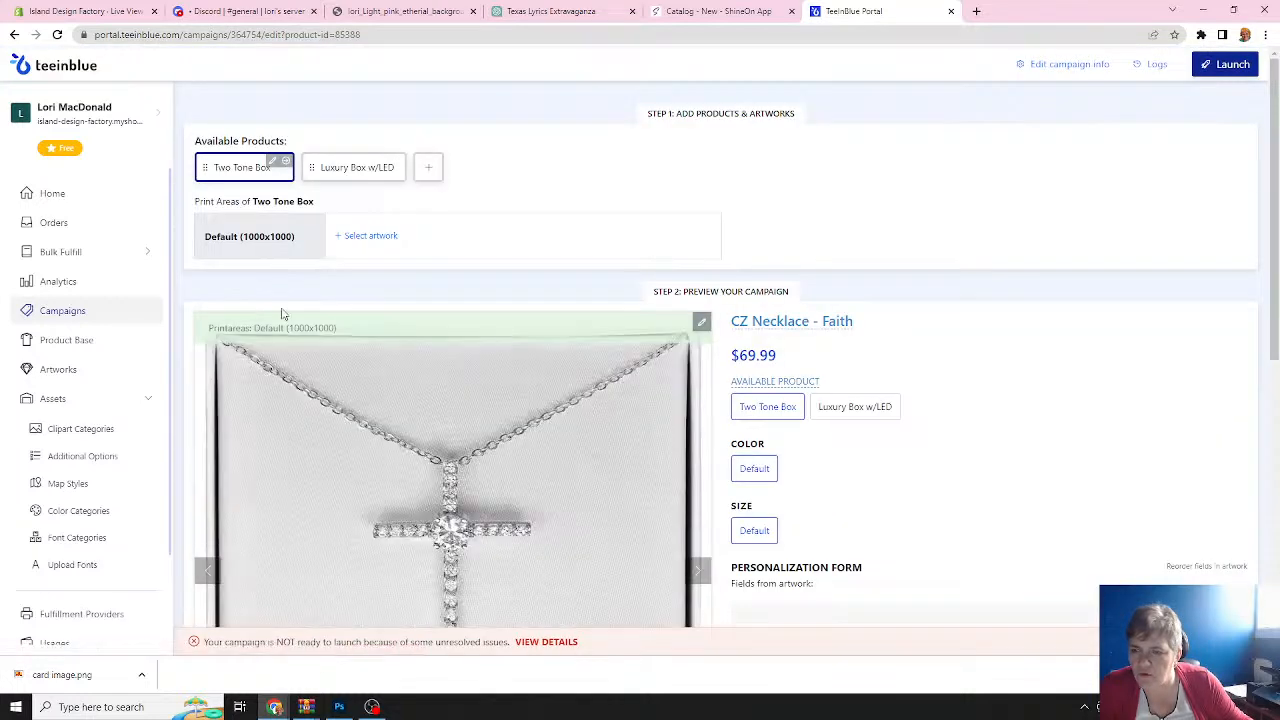
pyautogui.click(362, 238)
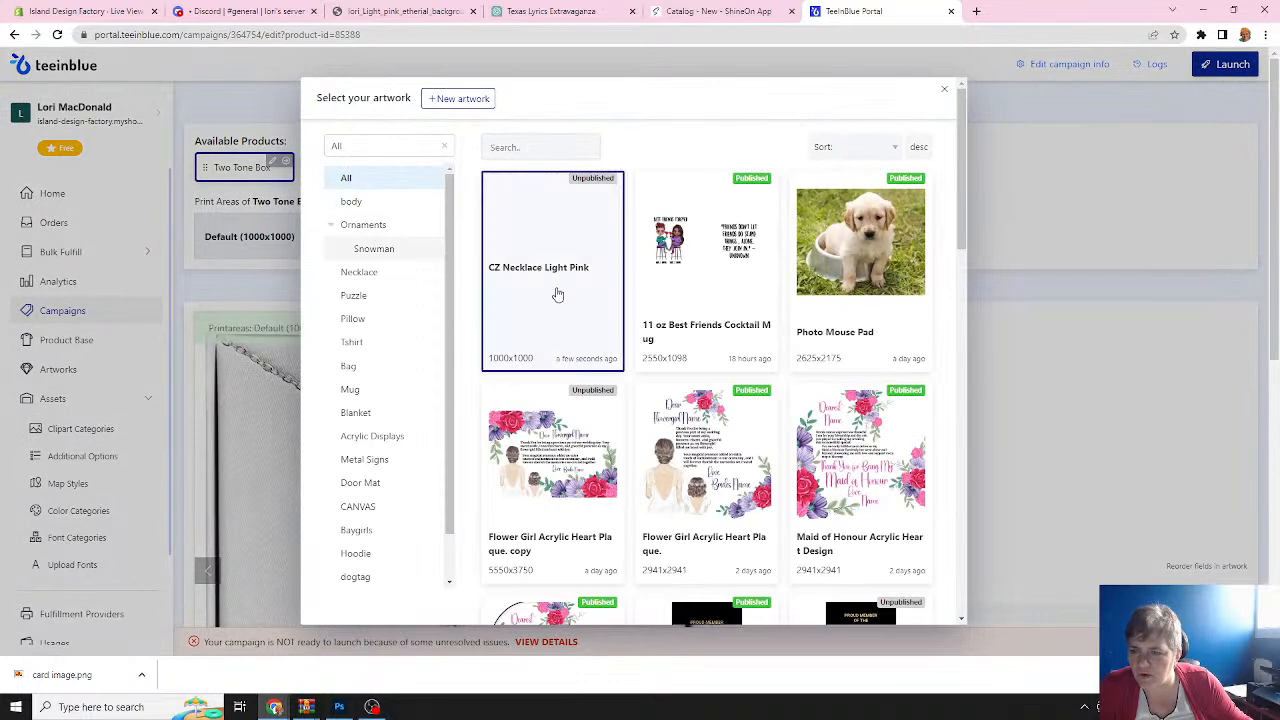
pyautogui.click(543, 261)
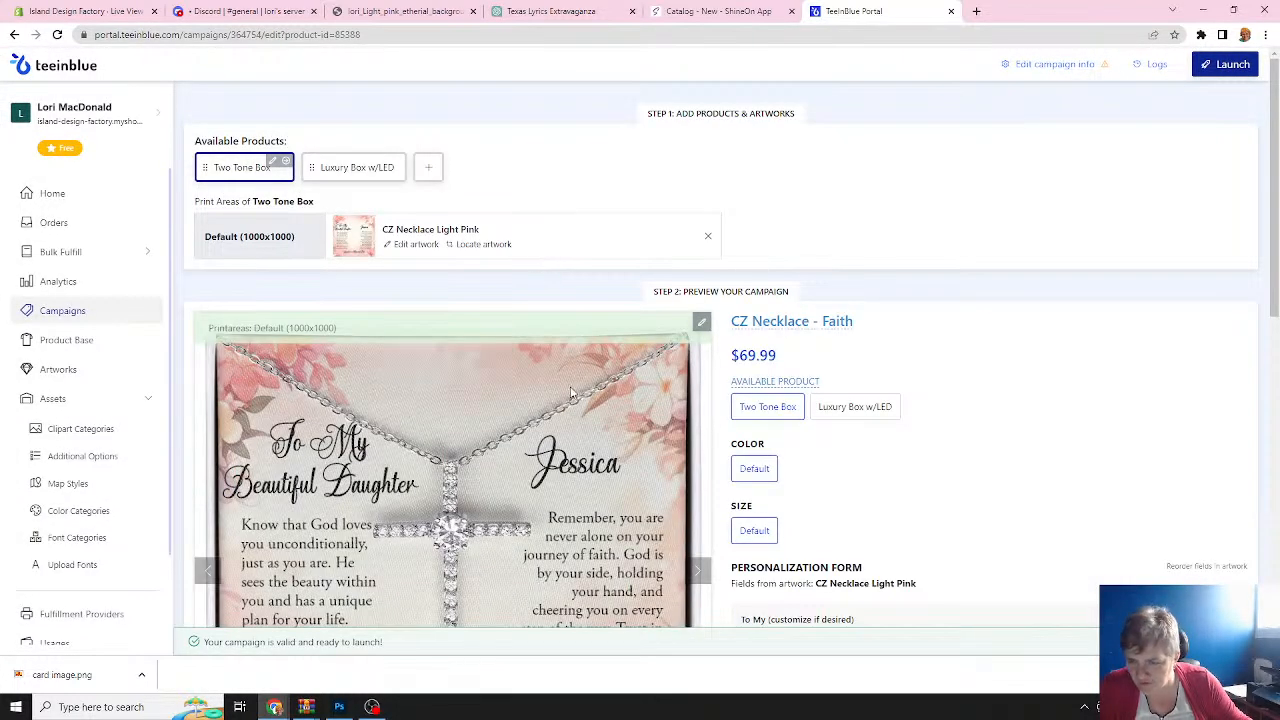
# Examine how the artwork looks on the Two Tone Box mockup and on the Luxury Box w/LED mockups.
pyautogui.scroll(-2, 568, 380)
pyautogui.scroll(1, 570, 392)
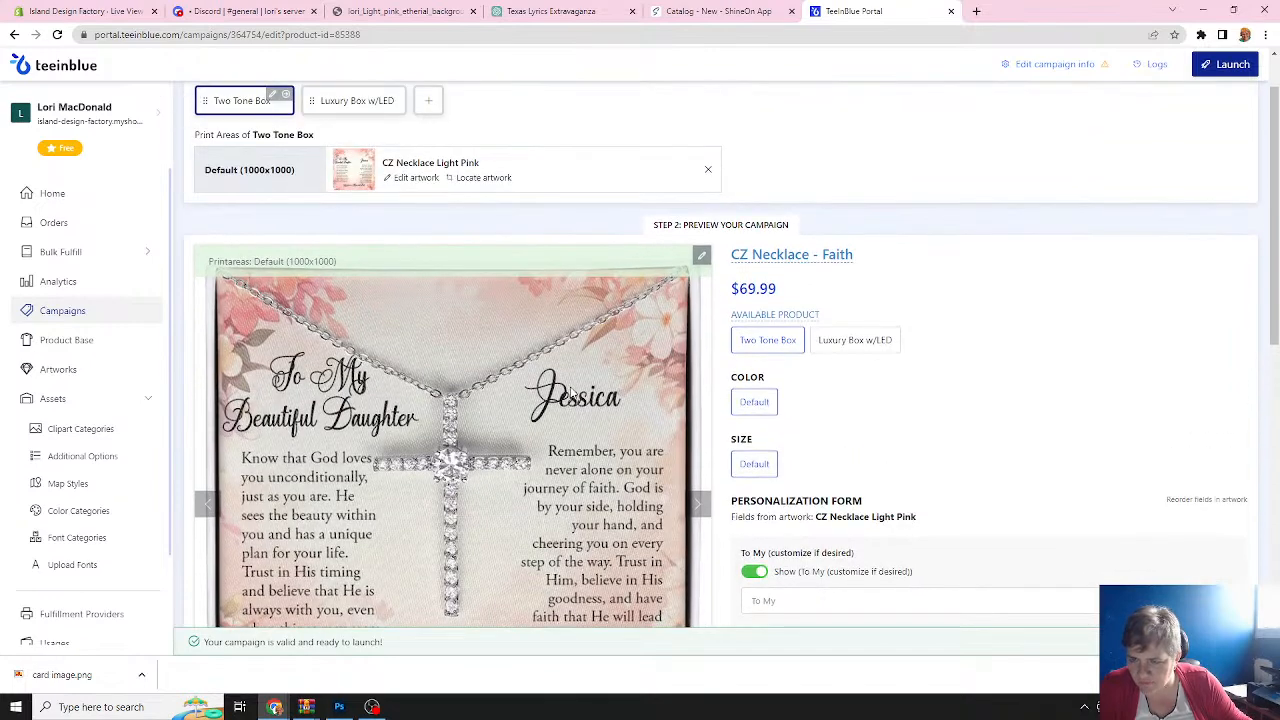
pyautogui.scroll(-1, 572, 392)
pyautogui.scroll(-2, 572, 393)
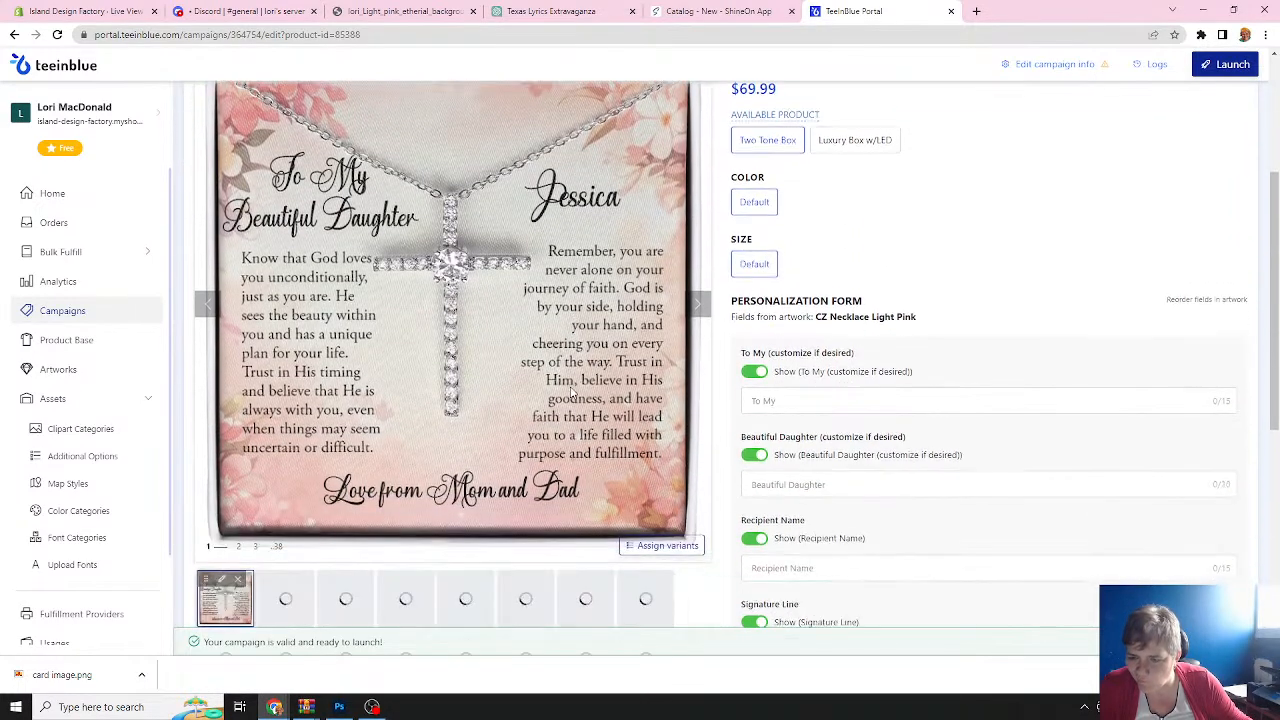
pyautogui.scroll(2, 572, 393)
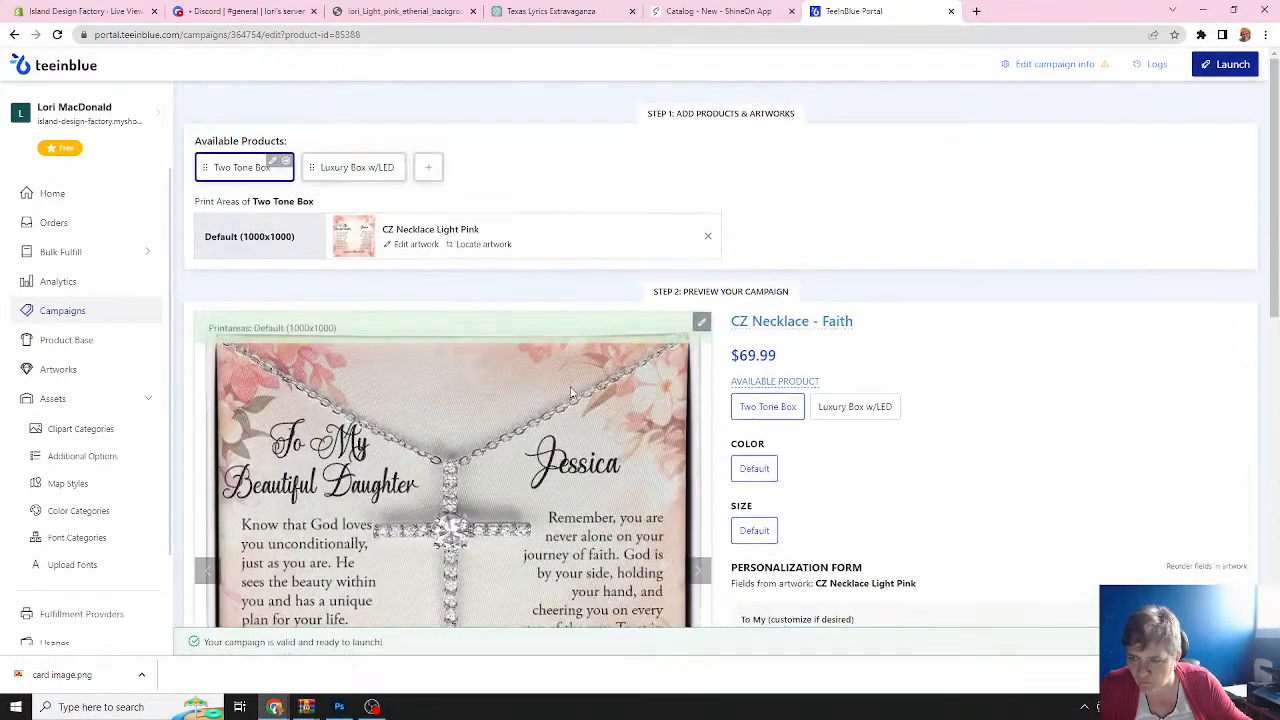
pyautogui.click(355, 169)
pyautogui.scroll(-2, 451, 360)
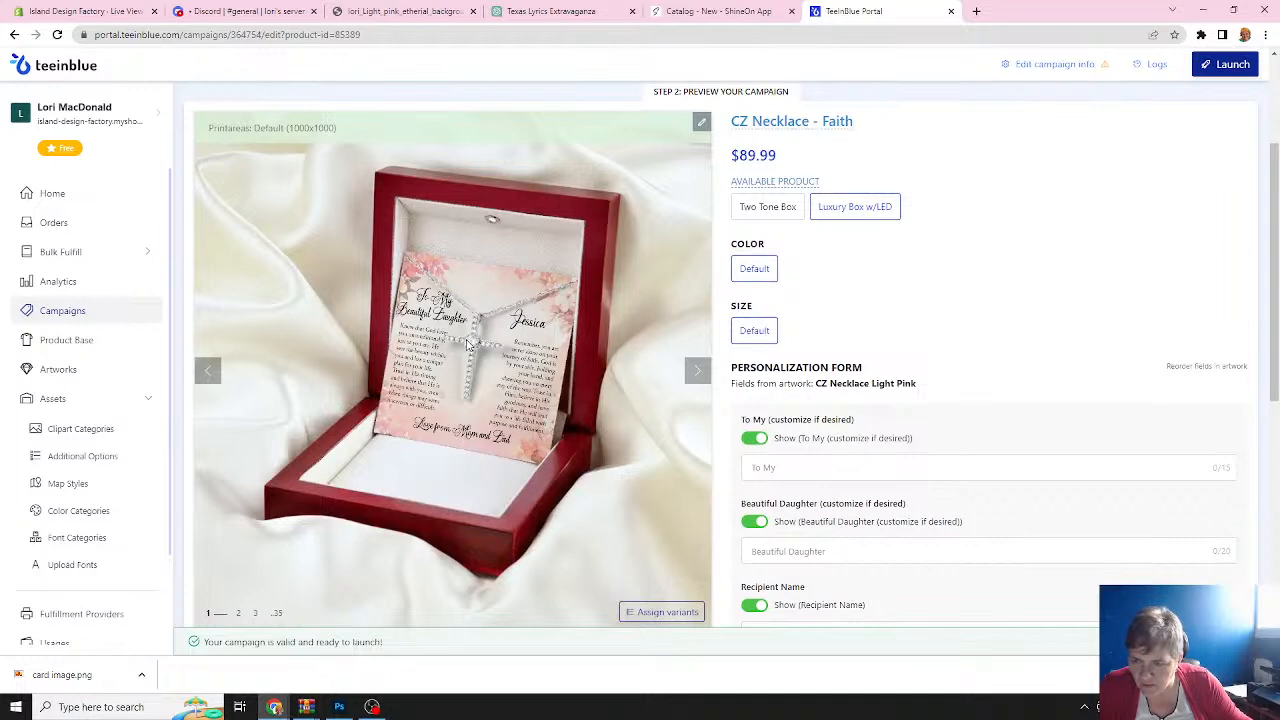
pyautogui.scroll(-3, 468, 343)
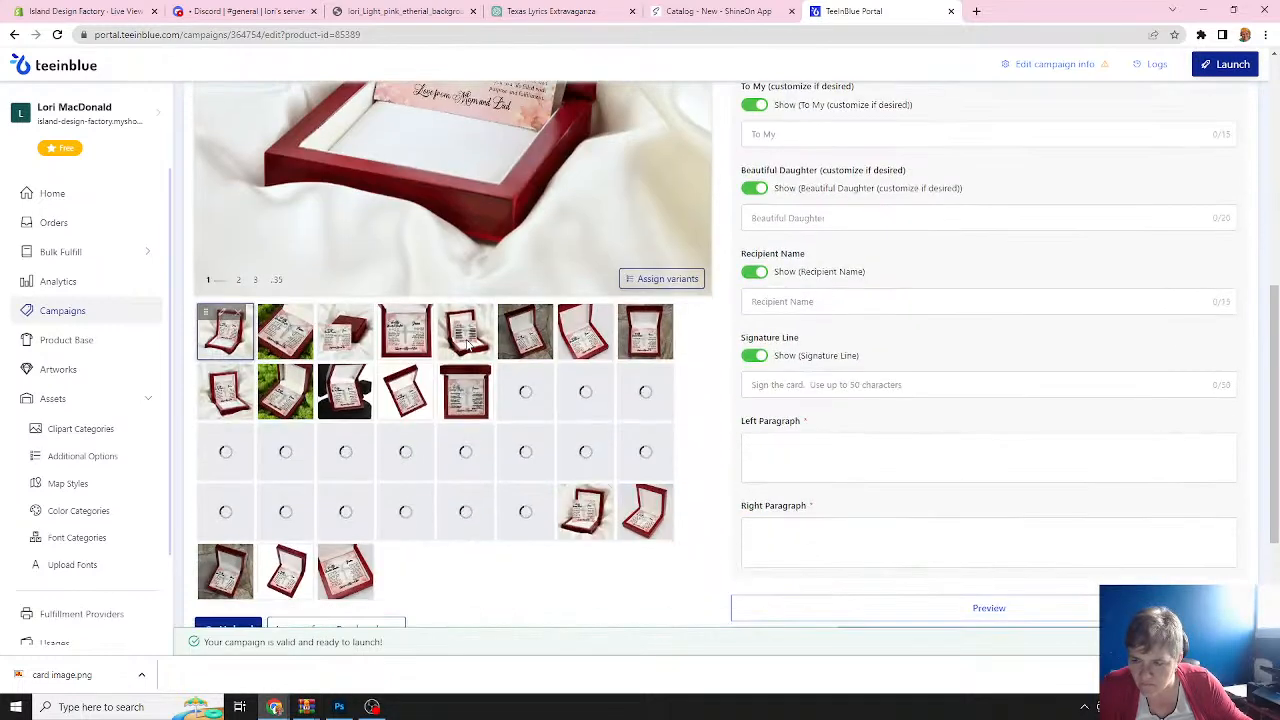
# Examine the card's text layout on the straight-on close-up mockup of the Luxury Box w/LED.
pyautogui.click(405, 333)
pyautogui.scroll(2, 470, 265)
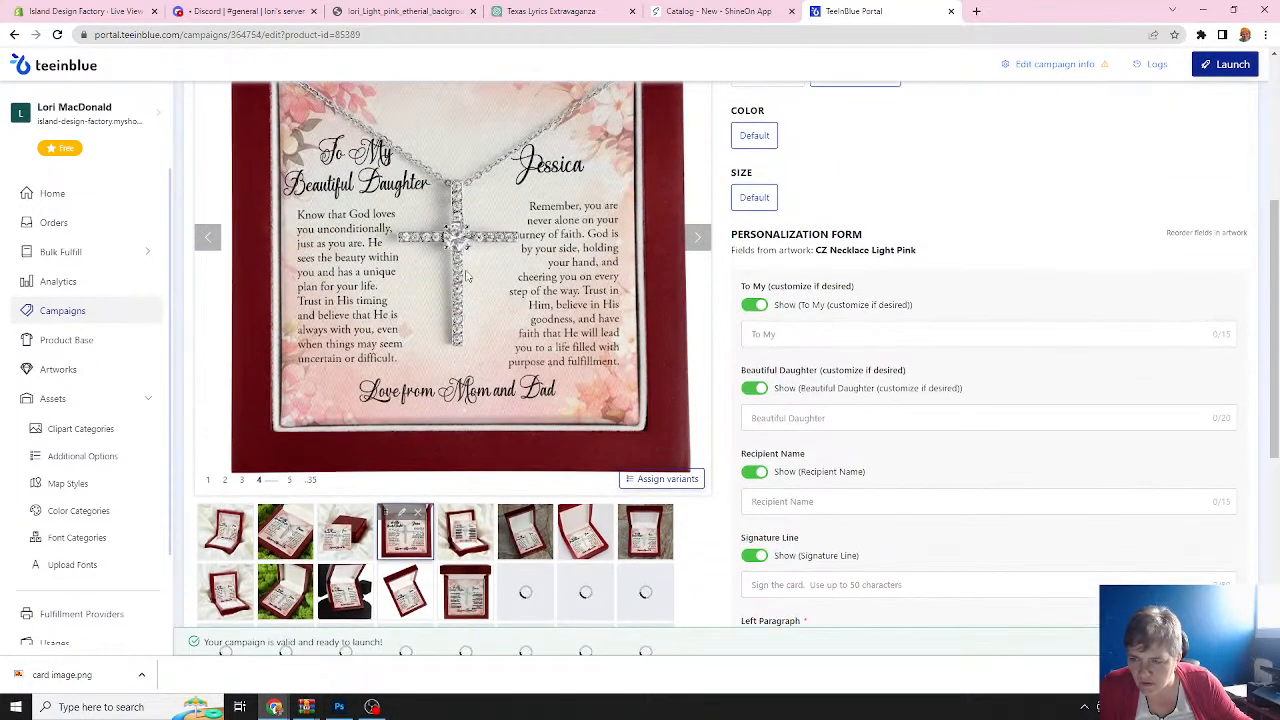
pyautogui.scroll(1, 469, 265)
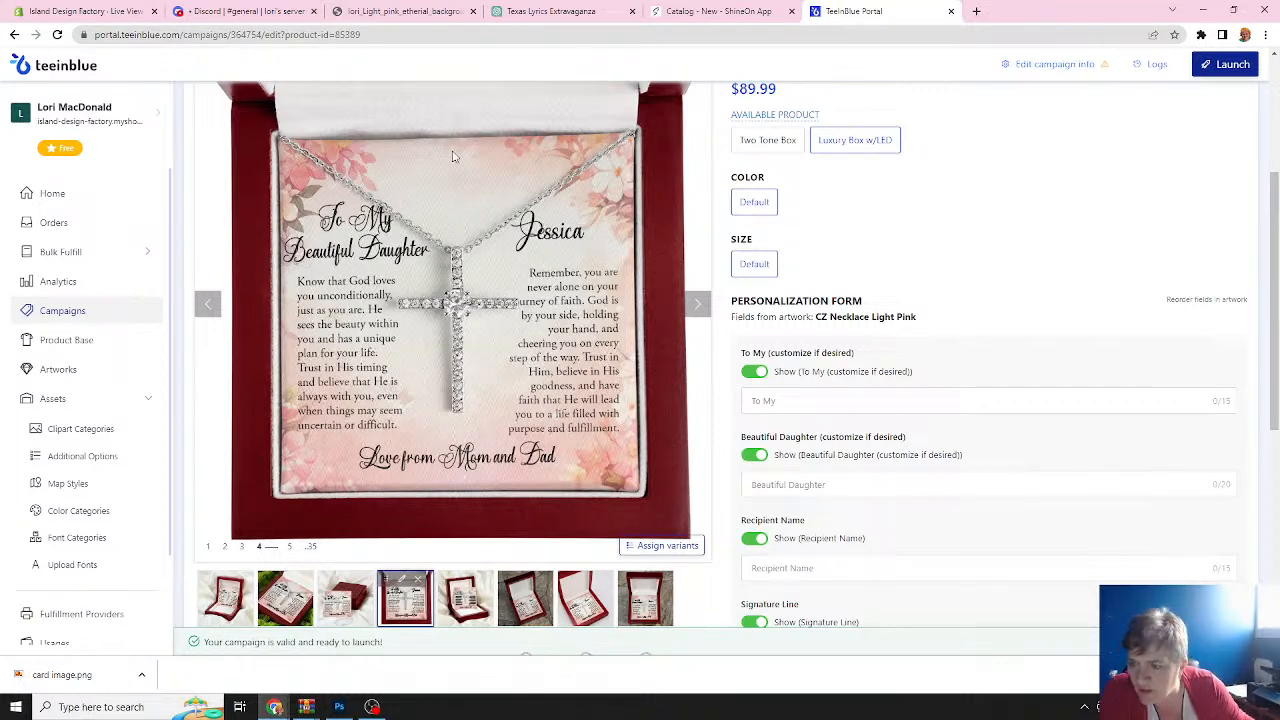
# Reopen the CZ Necklace Light Pink artwork for editing and move the Recipient Name text slightly down and right to about 759, 312.
pyautogui.click(57, 370)
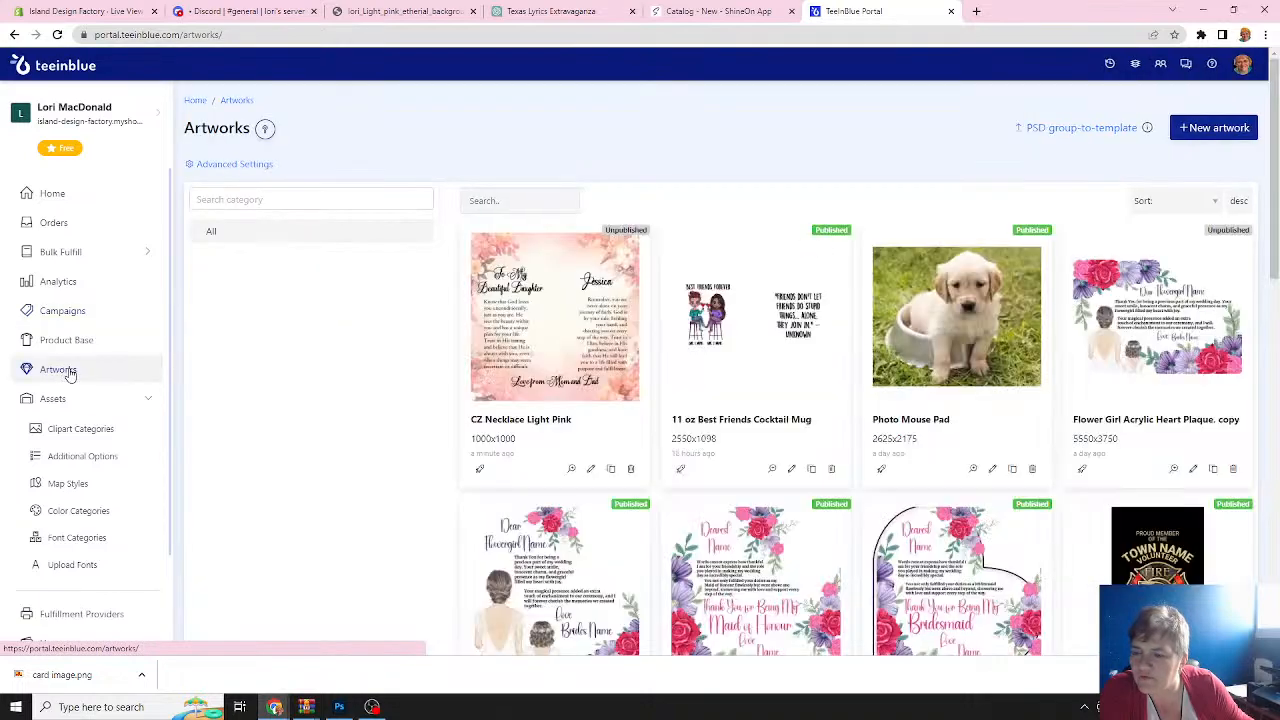
pyautogui.click(590, 468)
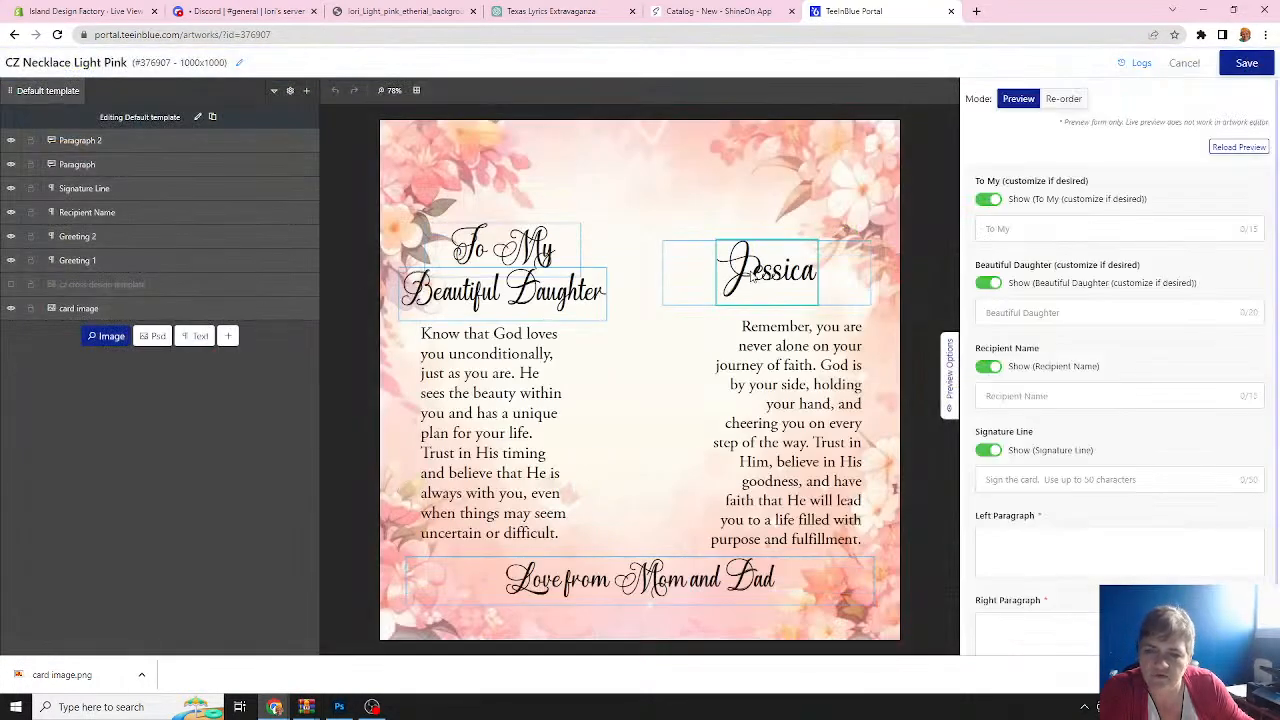
pyautogui.click(745, 278)
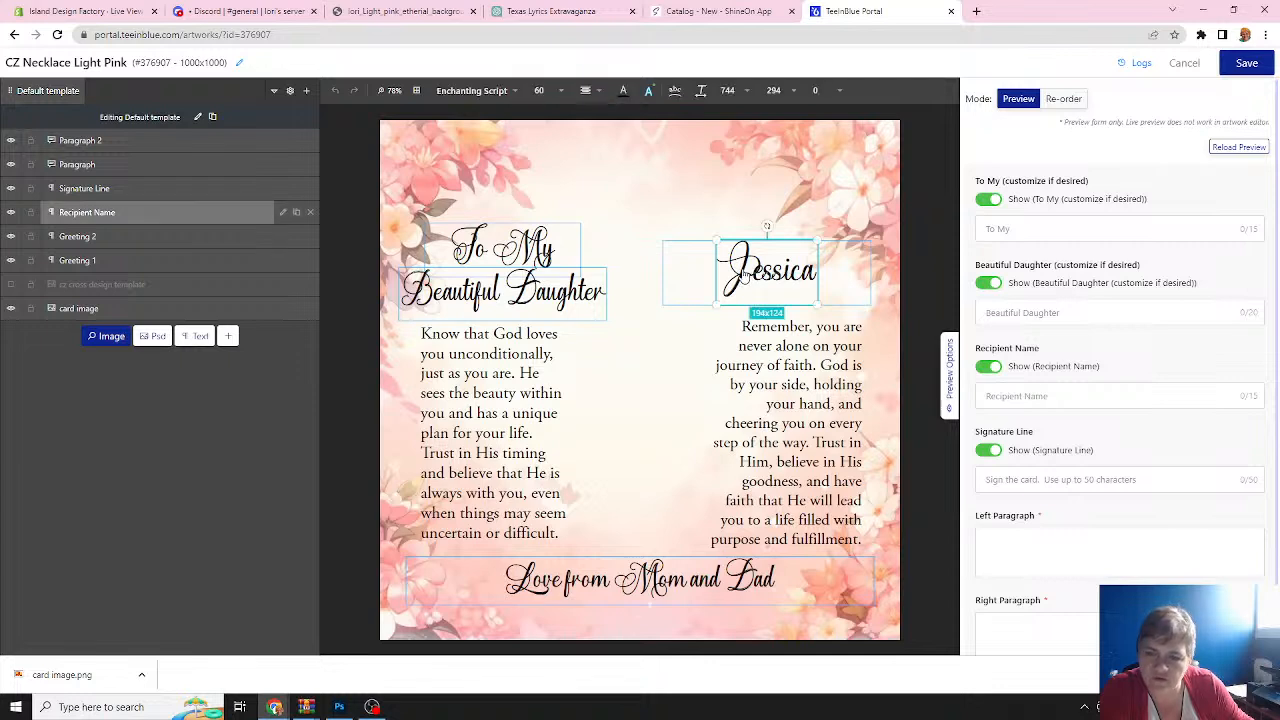
pyautogui.moveTo(747, 280); pyautogui.dragTo(752, 288)
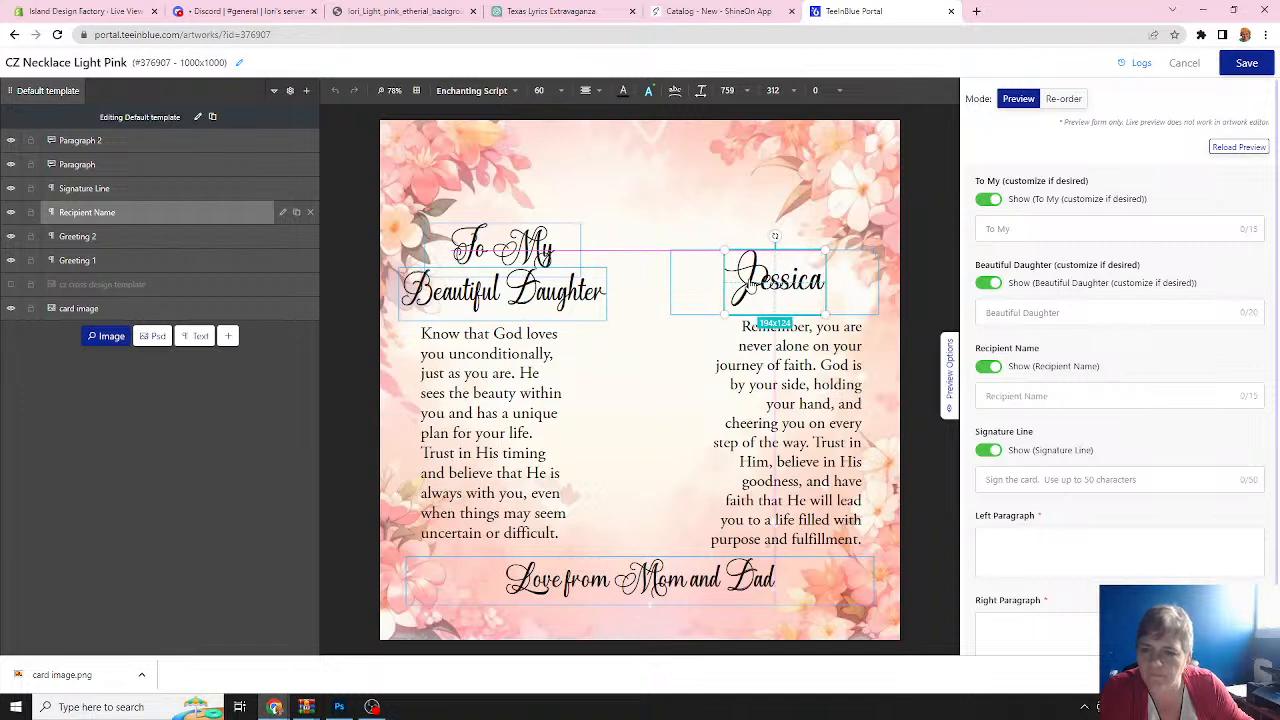
# Set the font size of the Greeting 1 text "To My" to 45.
pyautogui.click(533, 255)
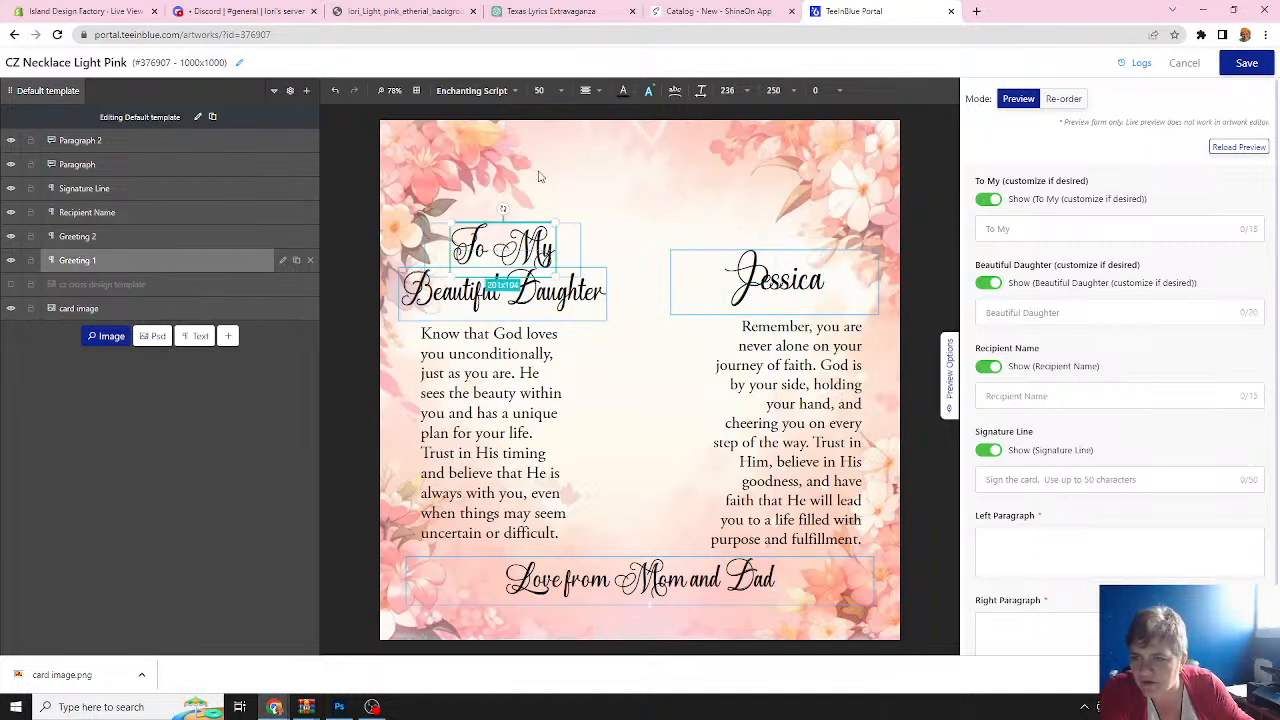
pyautogui.click(560, 91)
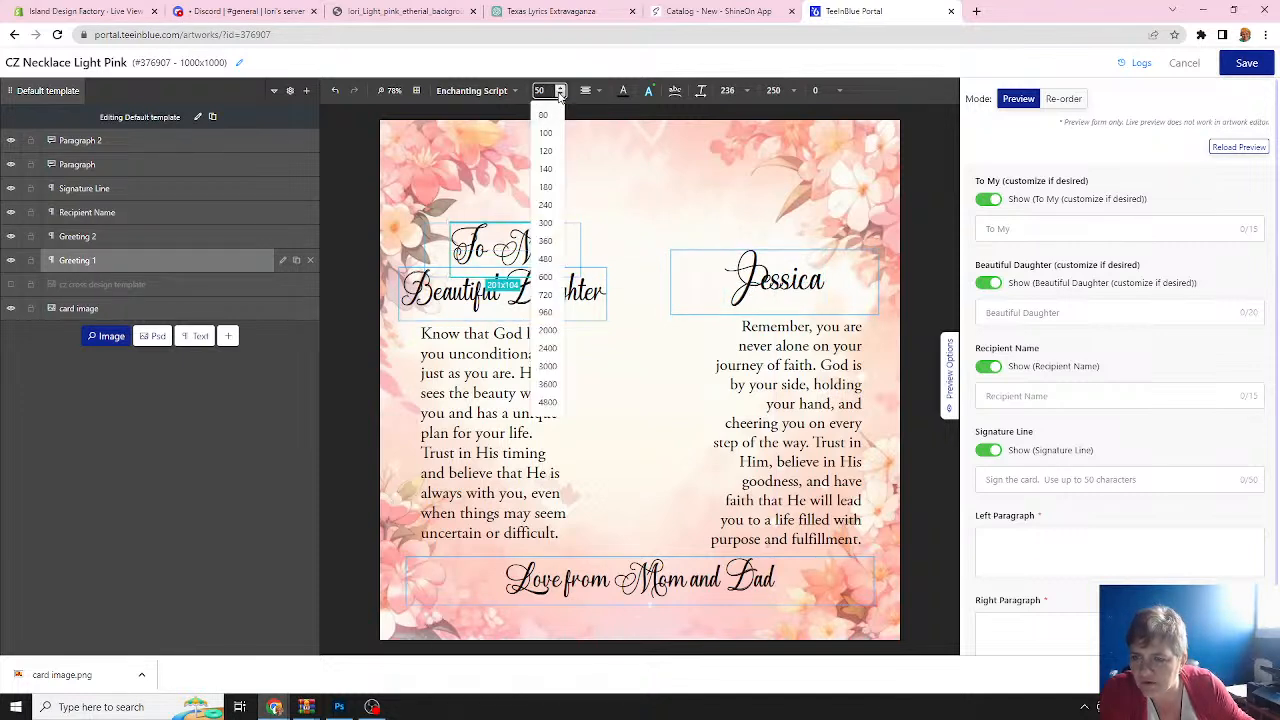
pyautogui.click(560, 95)
pyautogui.click(560, 95)
pyautogui.click(560, 95)
pyautogui.click(560, 95)
pyautogui.click(560, 95)
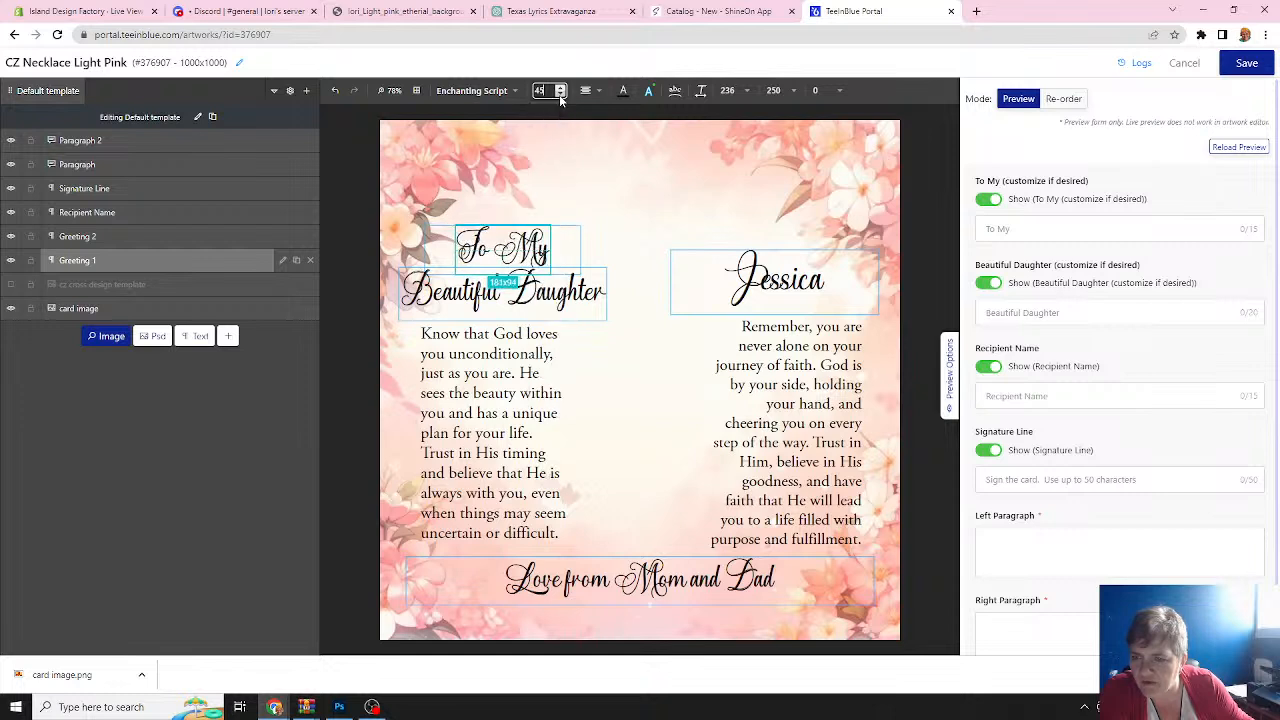
# Set the Greeting 2 text "Beautiful Daughter" to font size 45 and move it slightly down and right to about 241, 344.
pyautogui.click(557, 301)
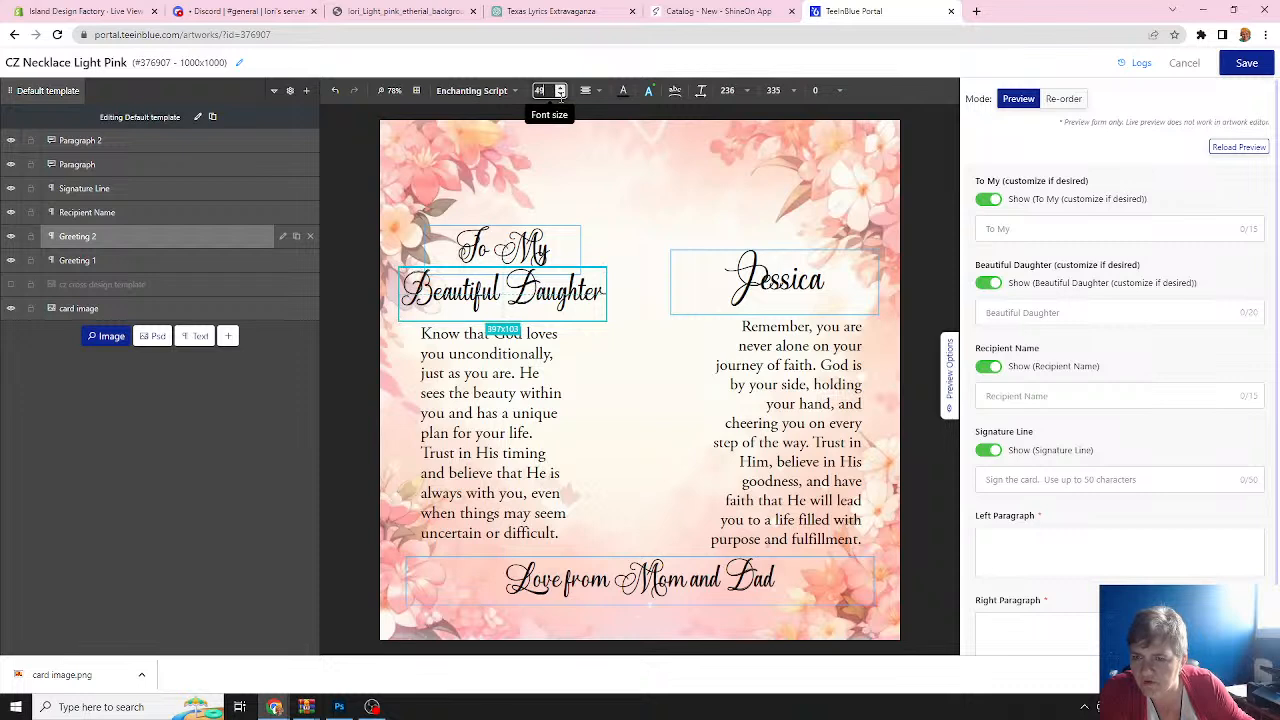
pyautogui.click(560, 91)
pyautogui.click(560, 95)
pyautogui.click(560, 95)
pyautogui.click(560, 95)
pyautogui.click(560, 95)
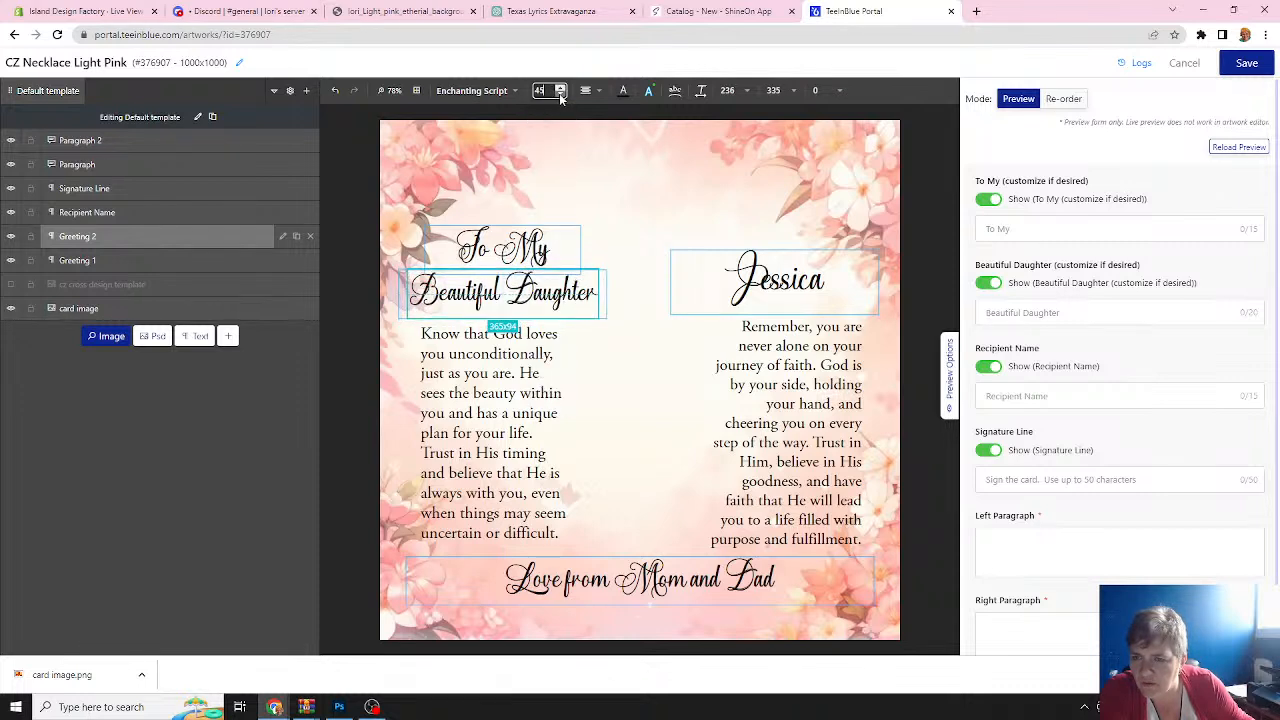
pyautogui.click(485, 300)
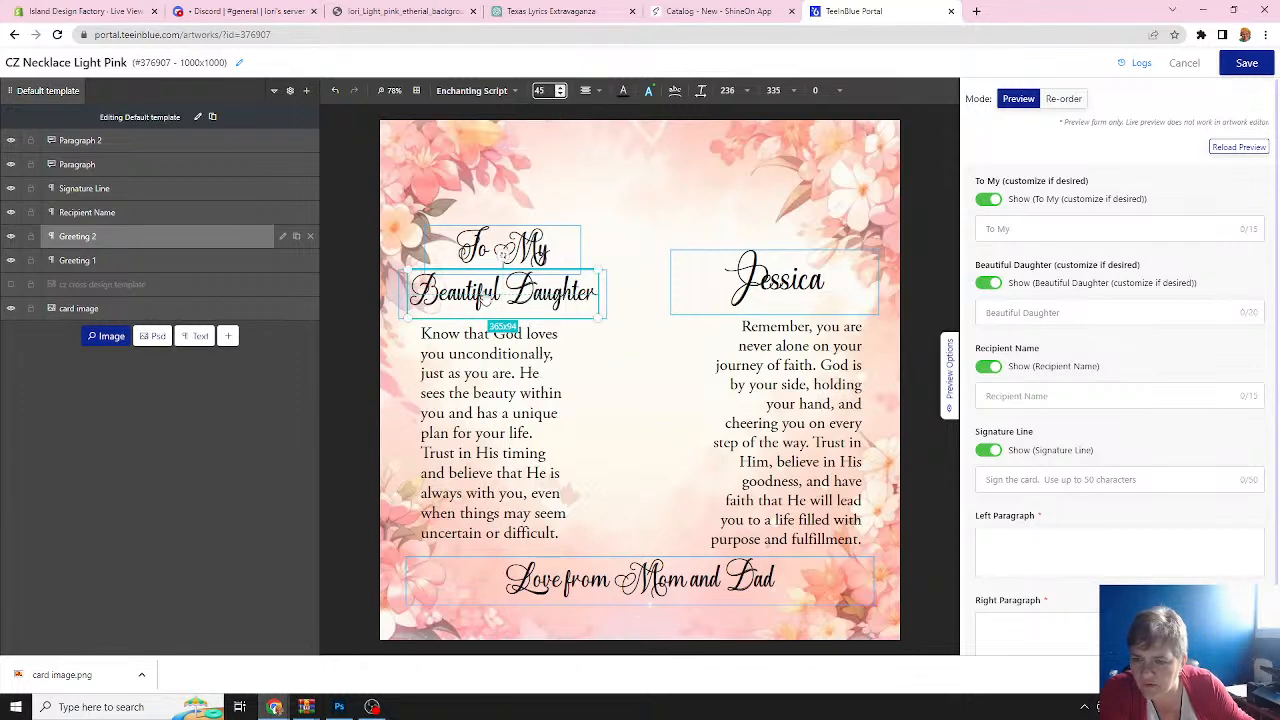
pyautogui.moveTo(485, 301); pyautogui.dragTo(490, 301)
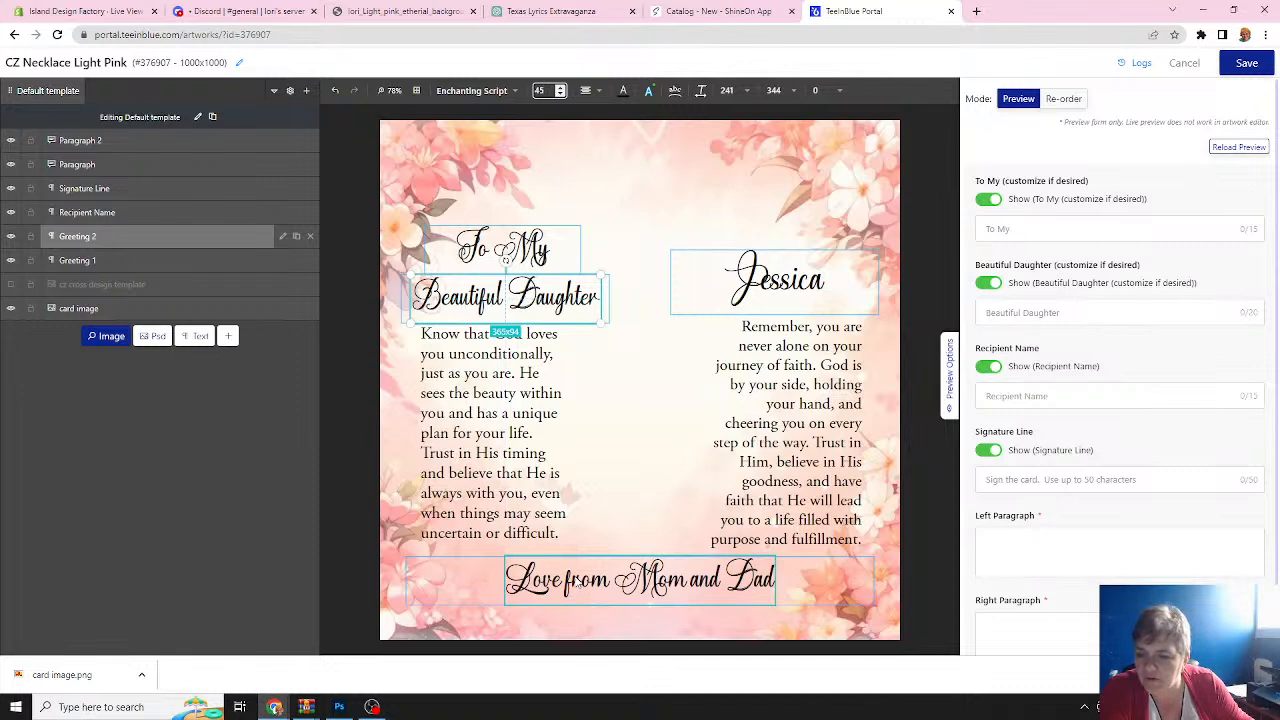
# Set the font size of the Signature Line text "Love from Mom and Dad" to 50 and save the artwork.
pyautogui.click(565, 590)
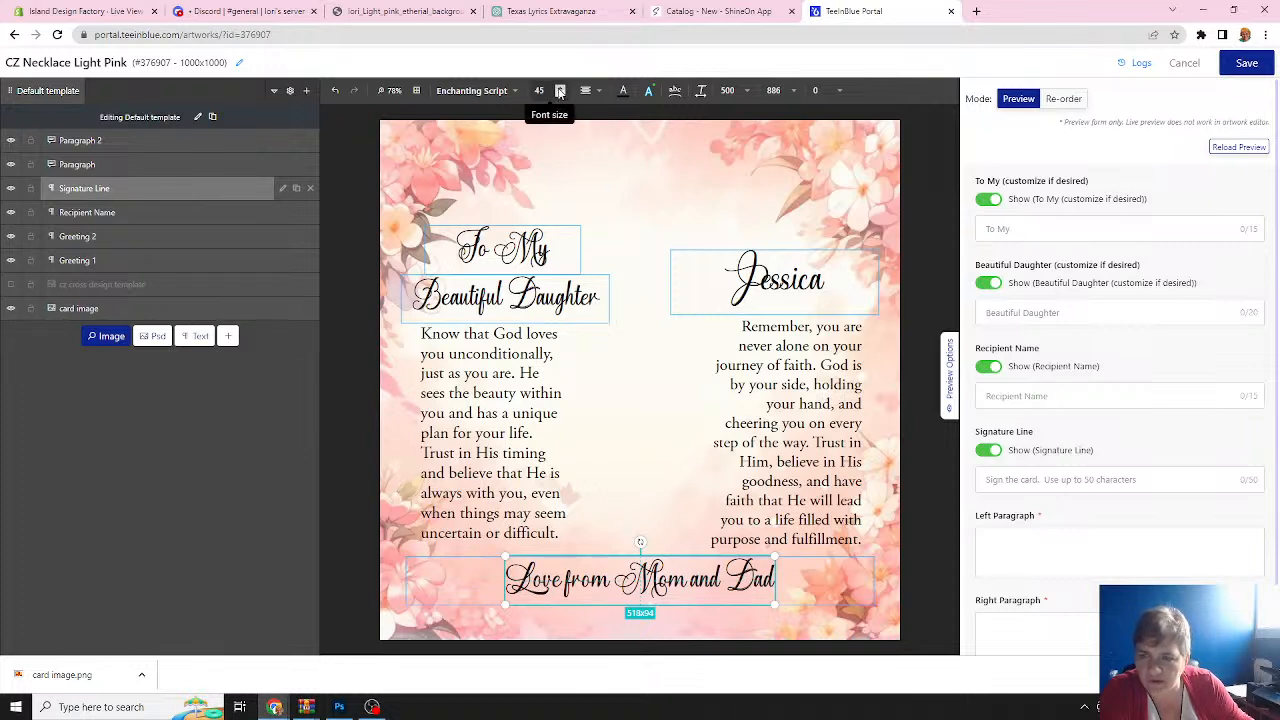
pyautogui.click(560, 90)
pyautogui.click(560, 90)
pyautogui.click(560, 90)
pyautogui.click(560, 90)
pyautogui.click(560, 90)
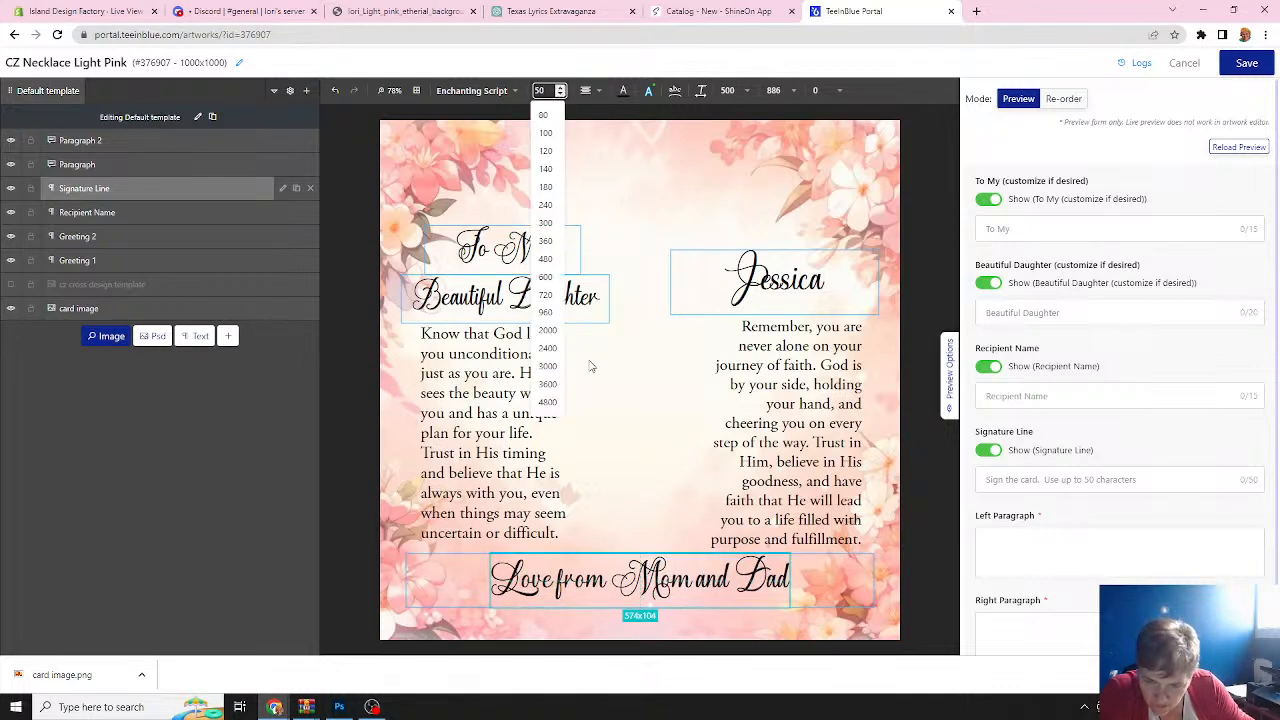
pyautogui.click(1247, 64)
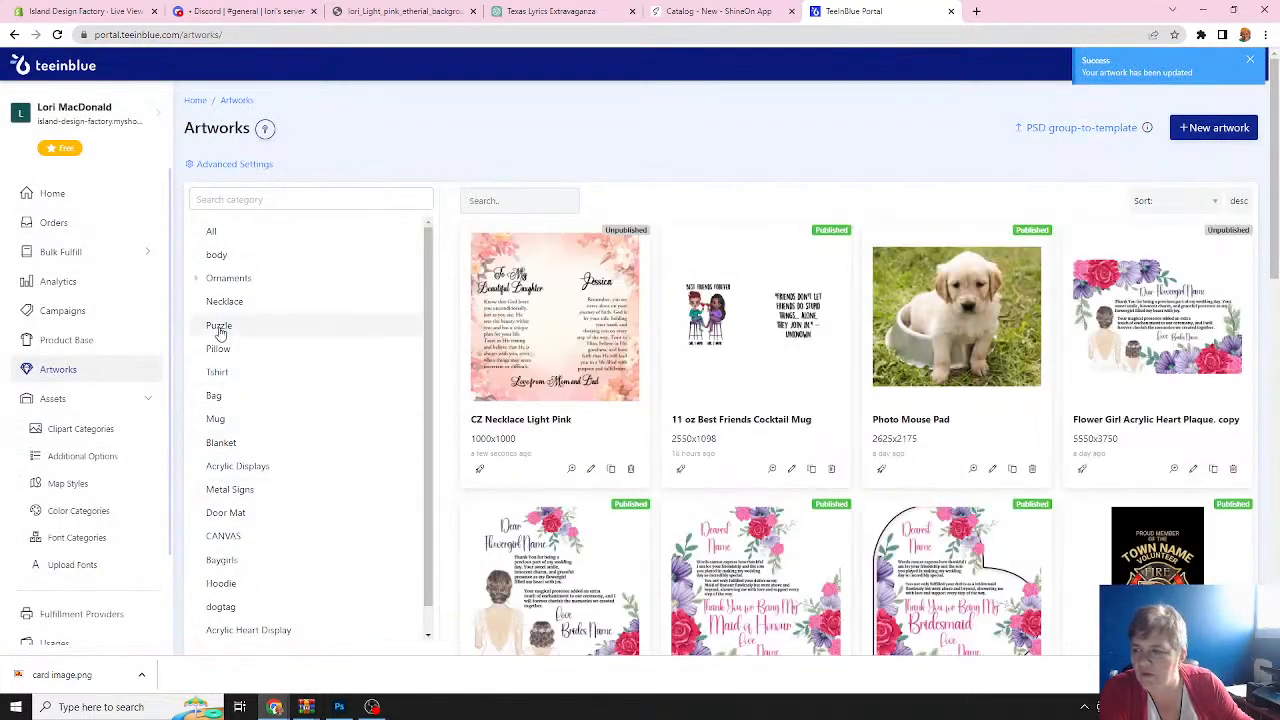
# Reopen the CZ Necklace - Faith campaign and examine the revised artwork on the Two Tone Box mockups.
pyautogui.click(75, 310)
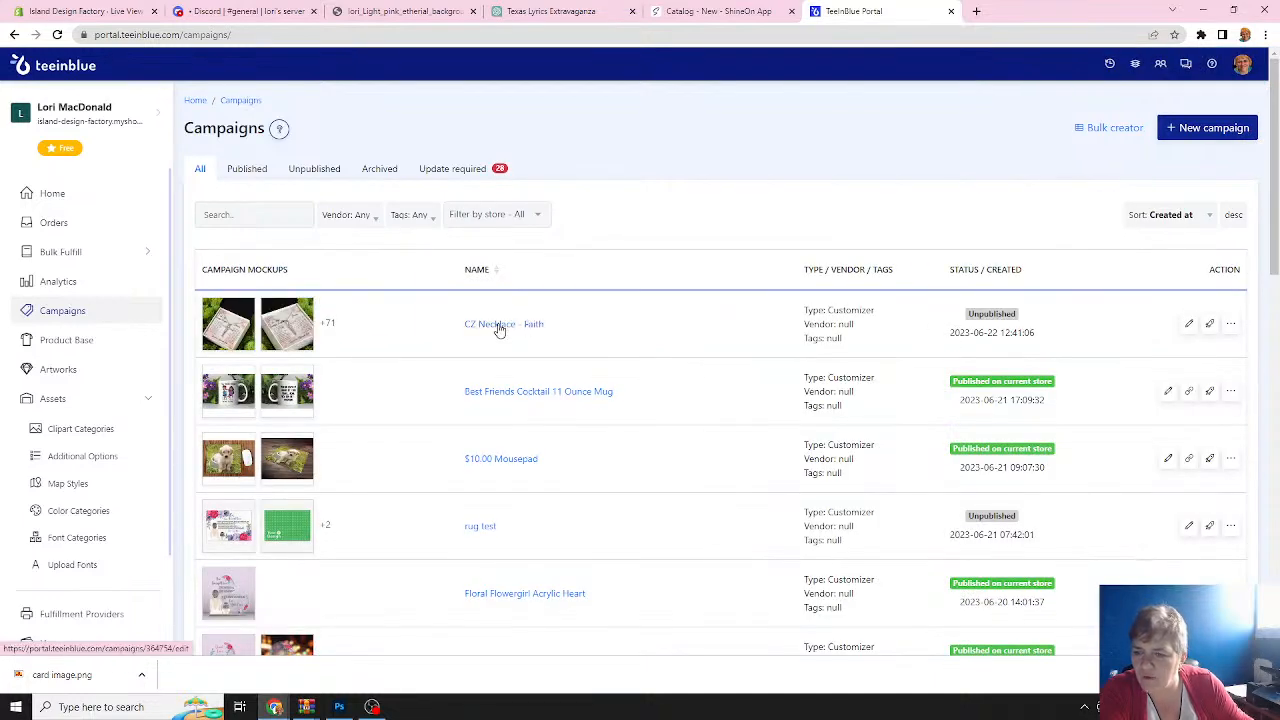
pyautogui.click(499, 326)
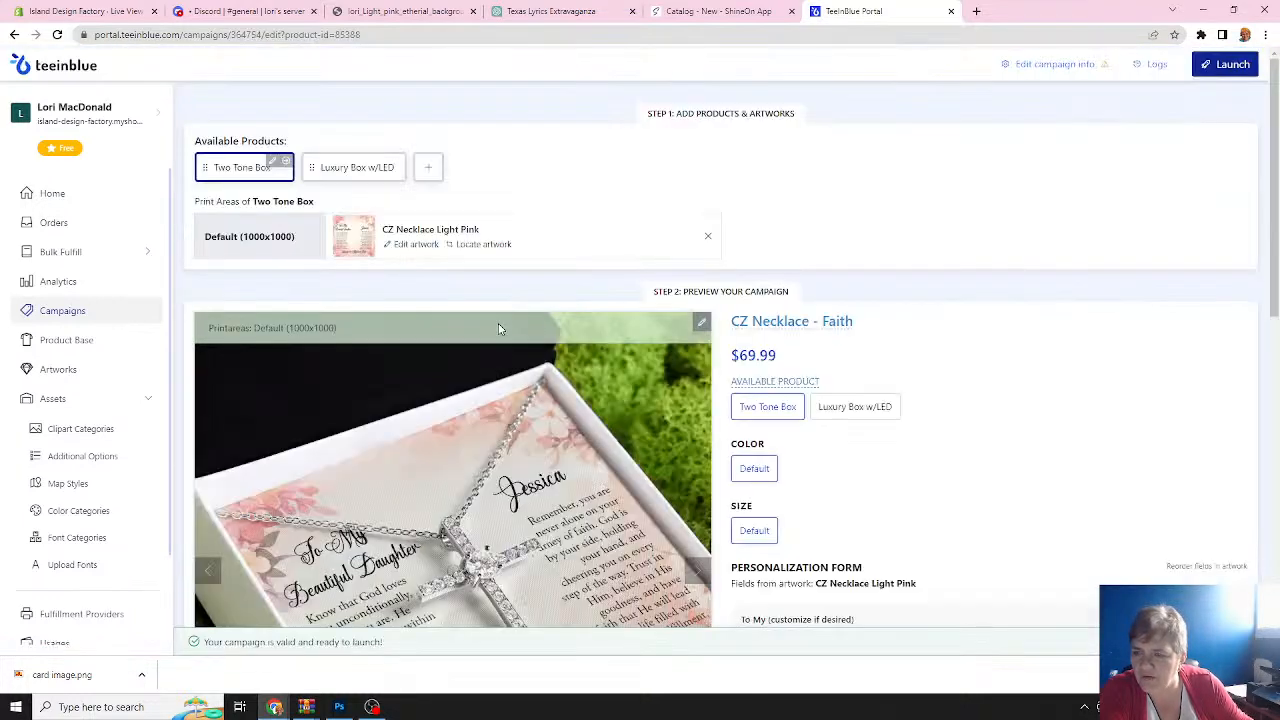
pyautogui.scroll(-2, 520, 382)
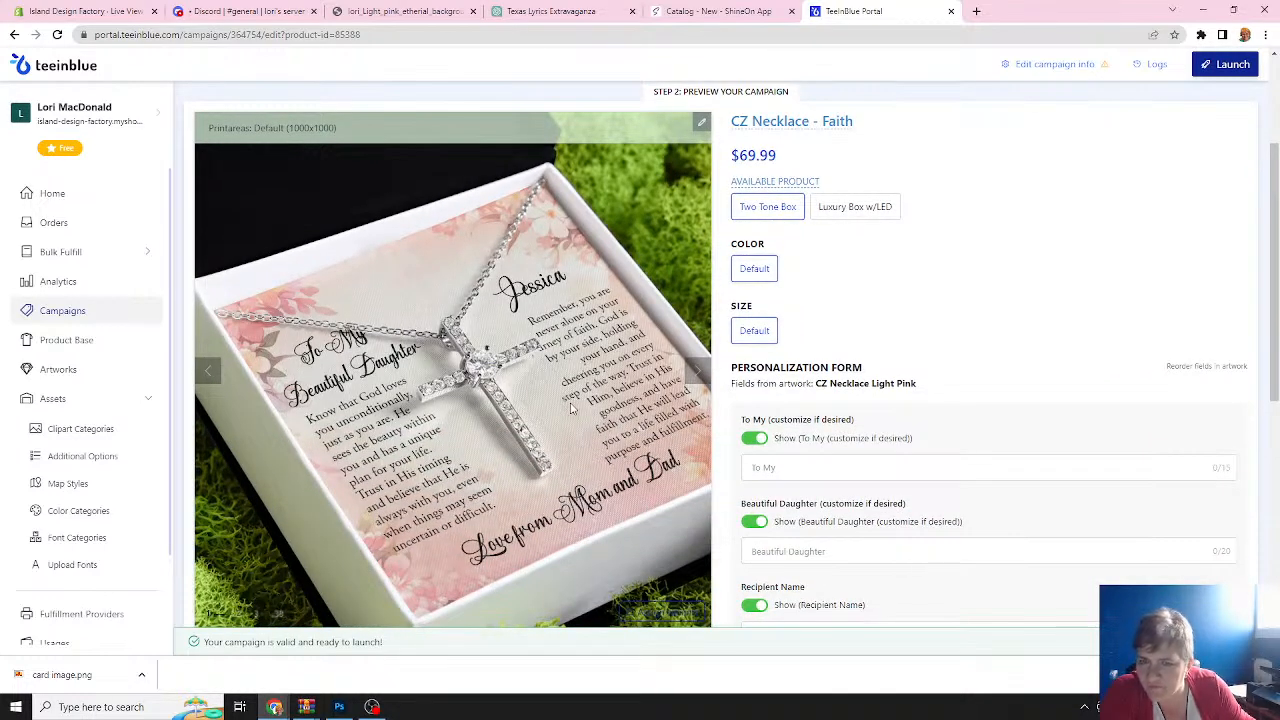
pyautogui.scroll(-3, 571, 407)
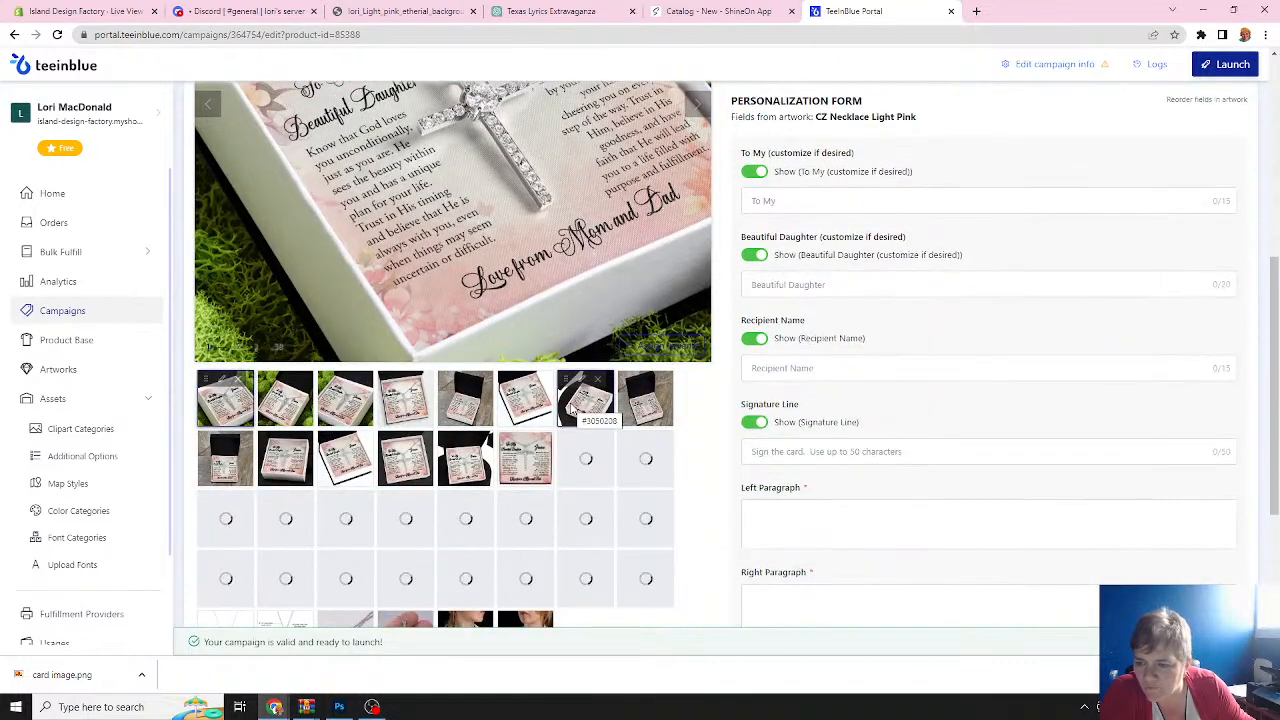
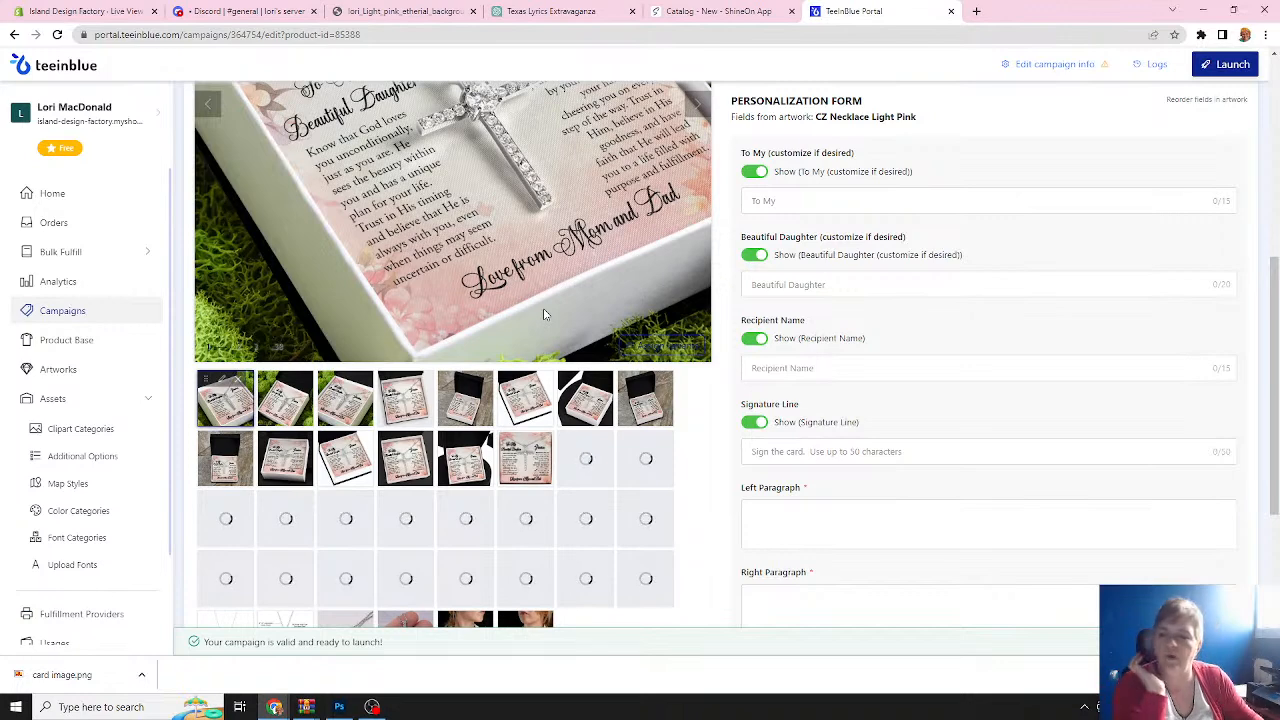
pyautogui.scroll(3, 470, 265)
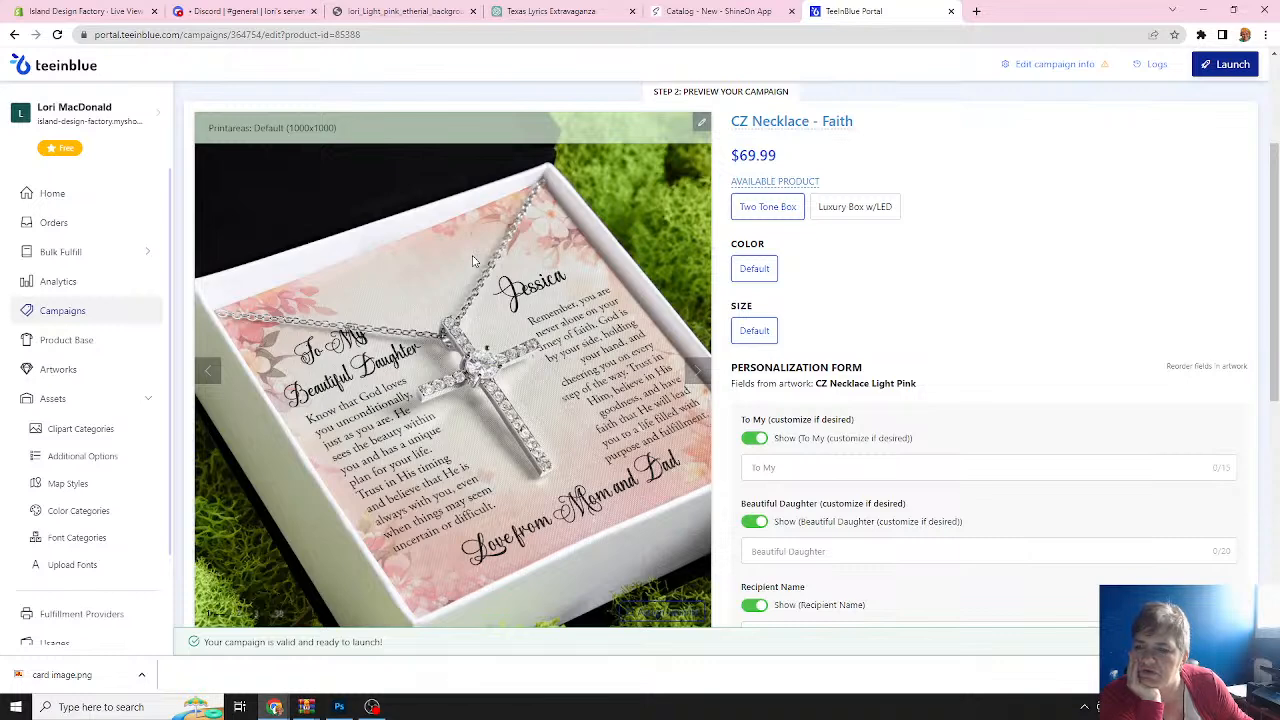
pyautogui.scroll(3, 474, 261)
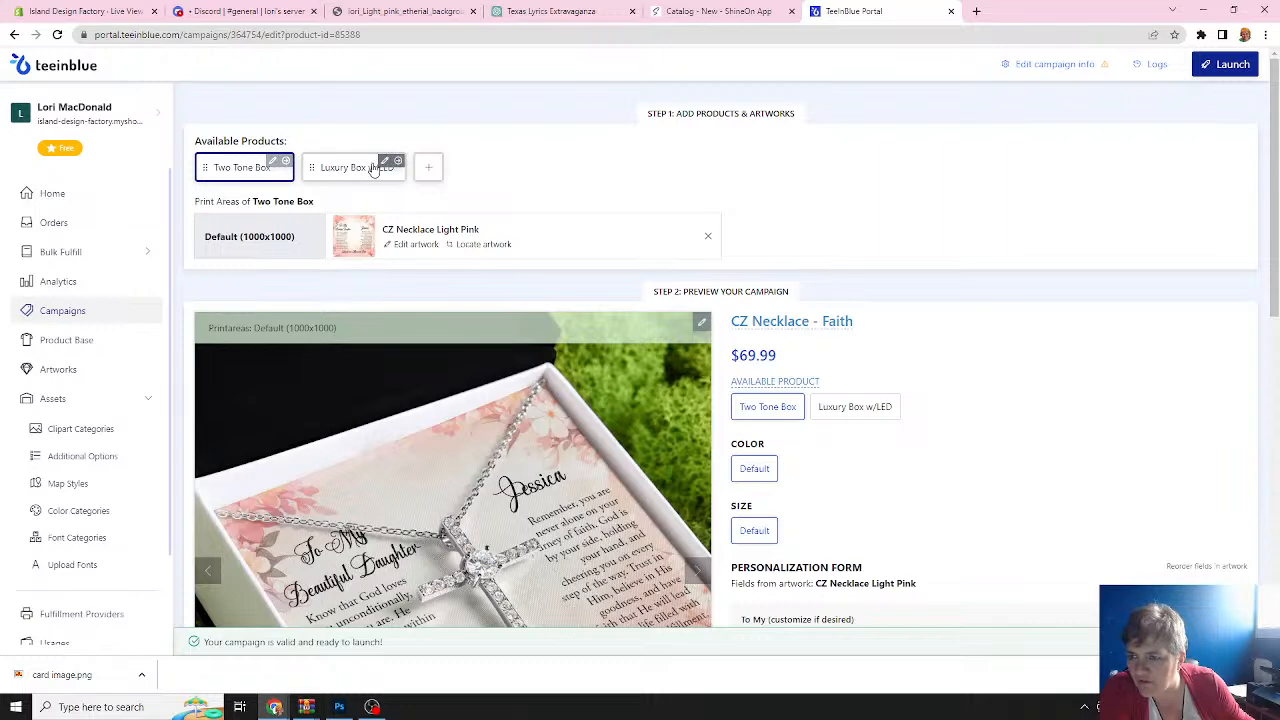
# Switch to the Luxury Box w/LED product and examine the revised artwork on its mossy-background and straight-on close-up mockups.
pyautogui.click(336, 170)
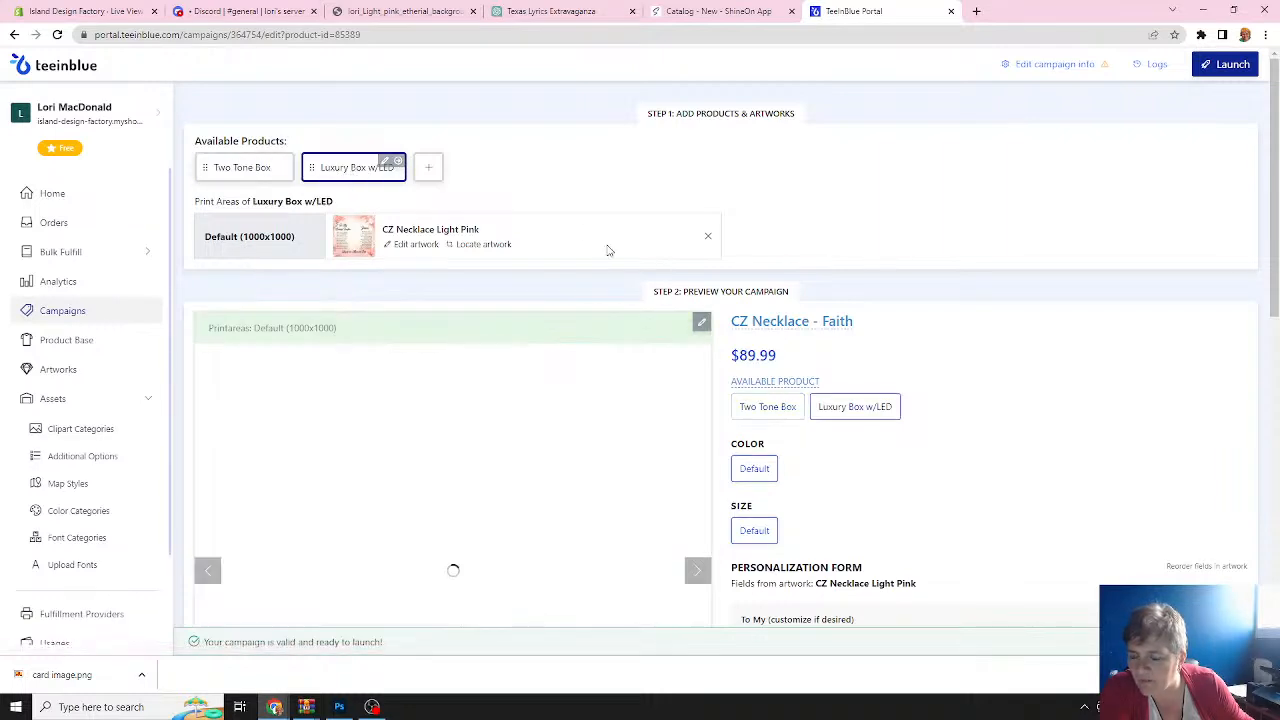
pyautogui.scroll(-2, 603, 257)
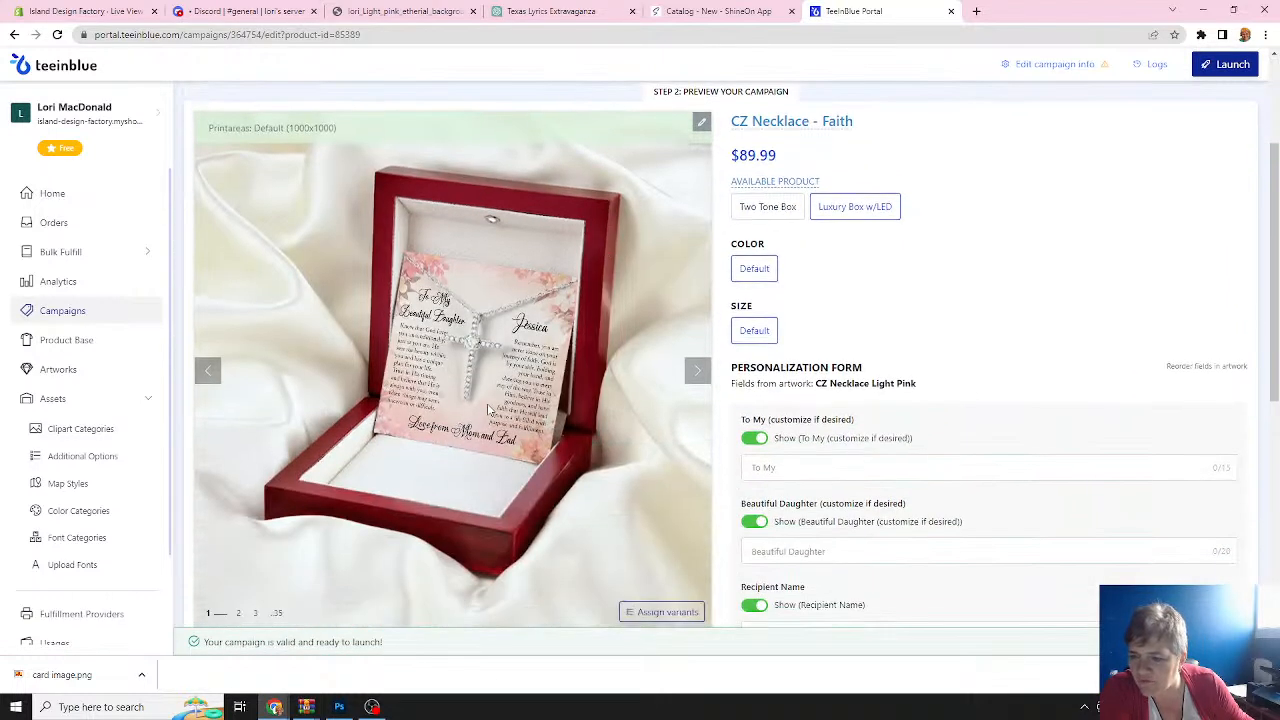
pyautogui.scroll(-3, 487, 408)
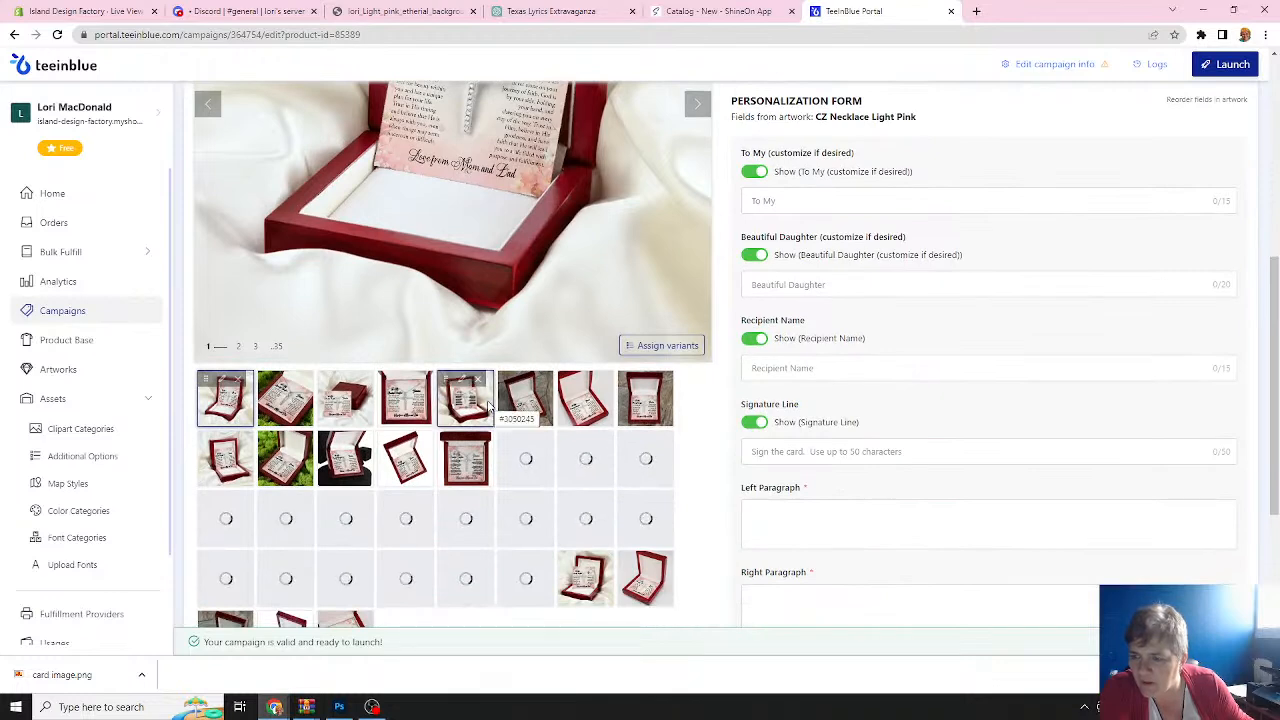
pyautogui.click(285, 398)
pyautogui.scroll(3, 465, 300)
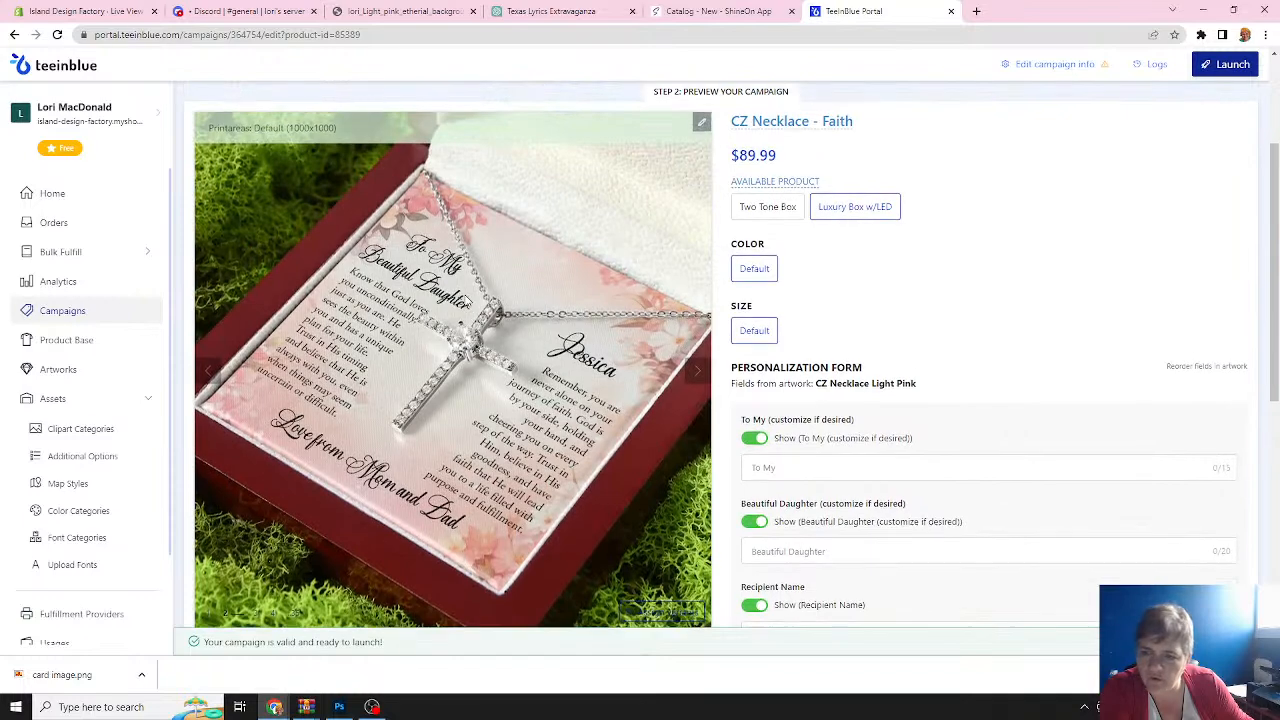
pyautogui.scroll(-2, 458, 368)
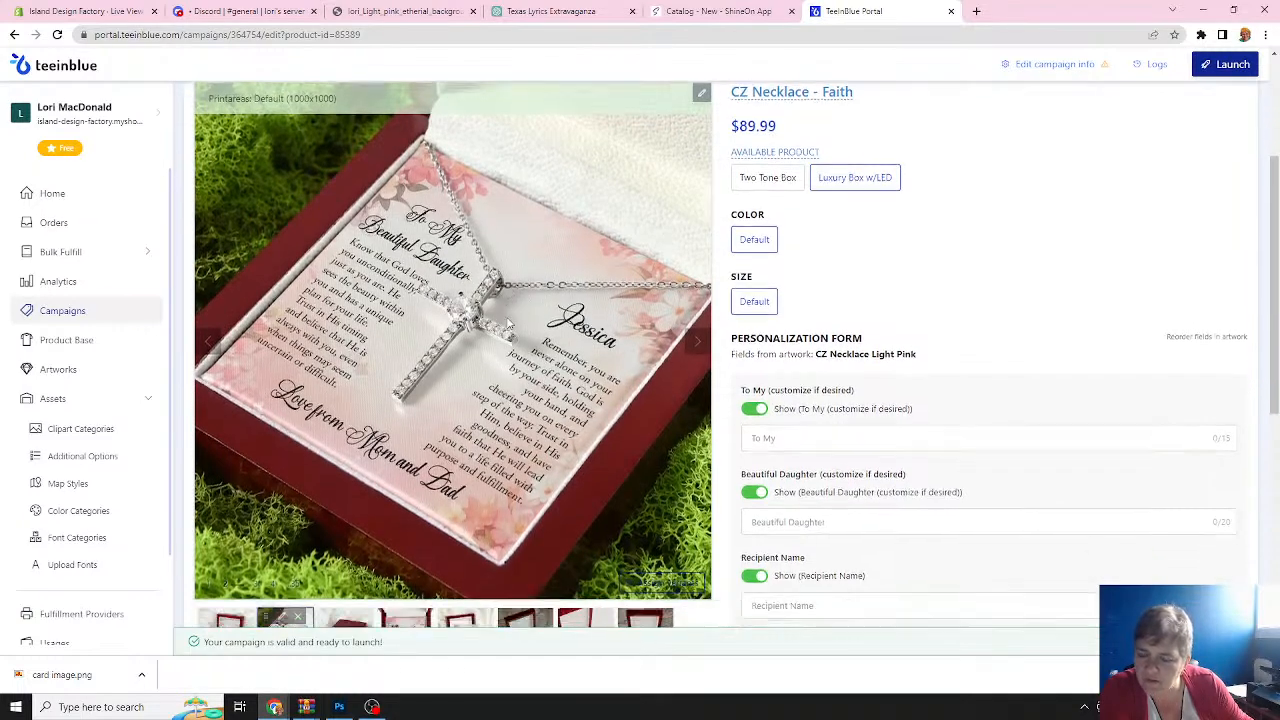
pyautogui.click(405, 465)
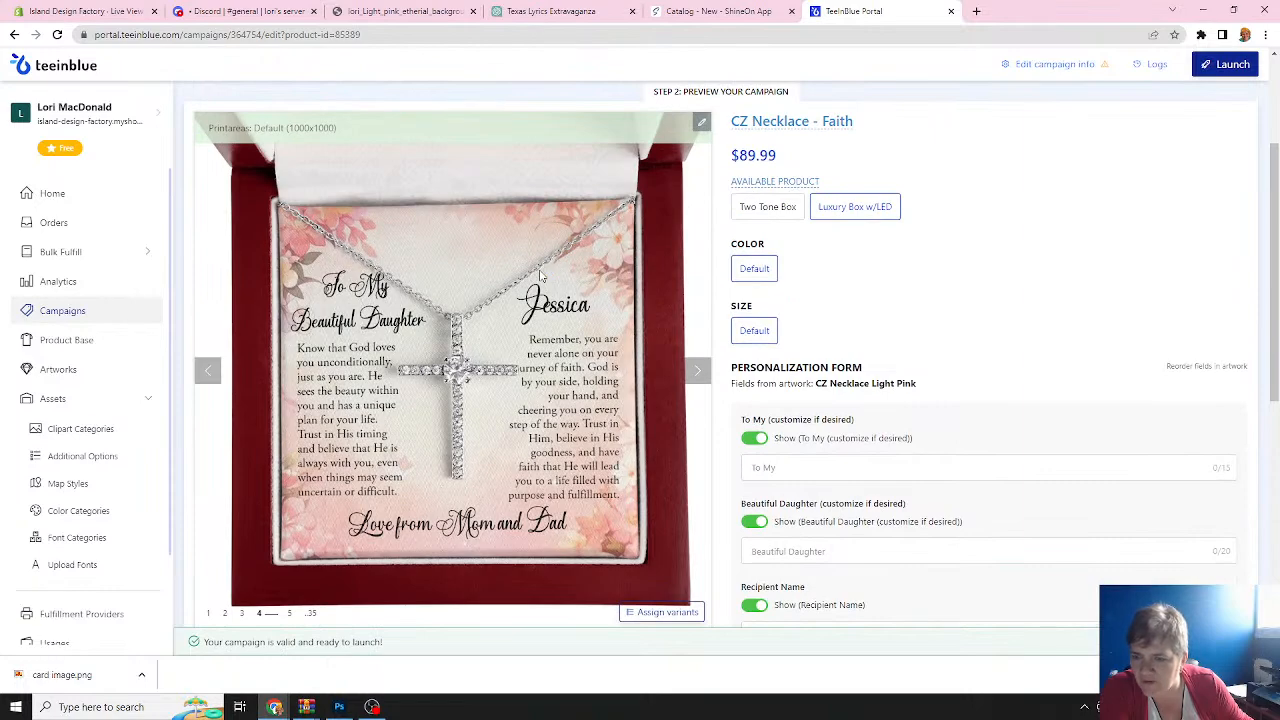
# Examine the Luxury Box w/LED mockups with the black pedestal and the stone surface, including the rest of the mockup gallery.
pyautogui.scroll(-3, 540, 275)
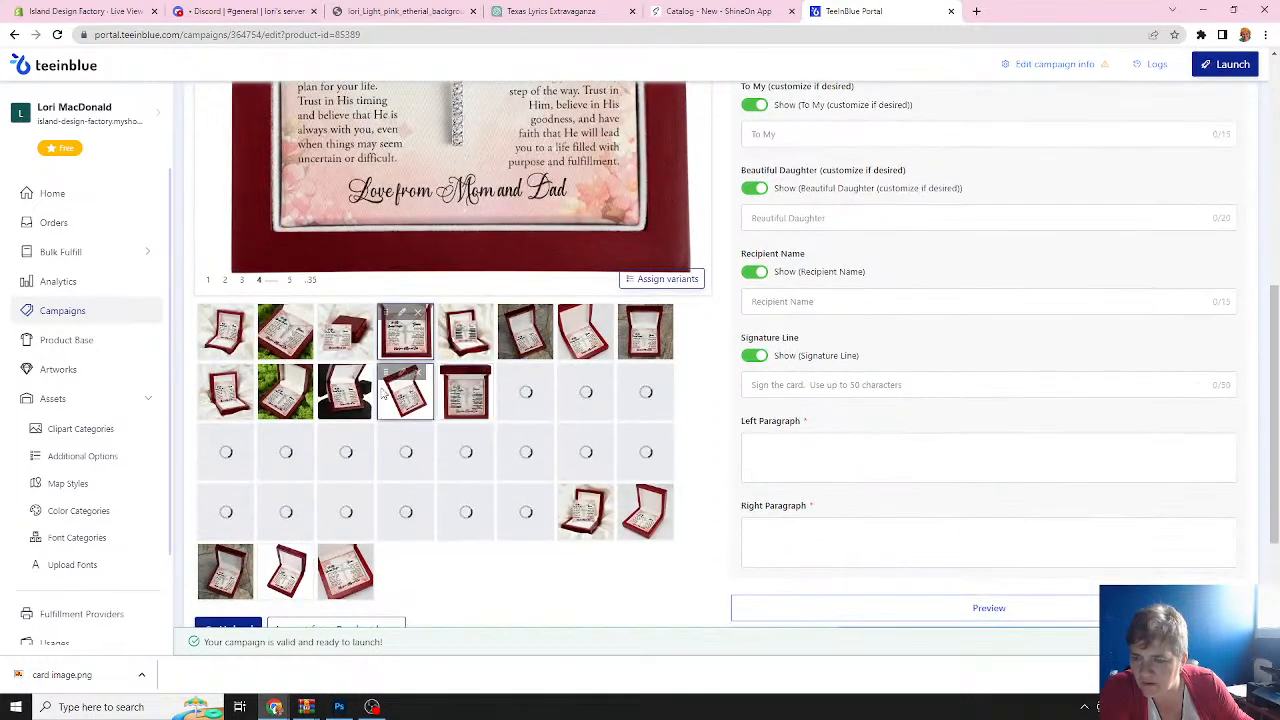
pyautogui.click(345, 391)
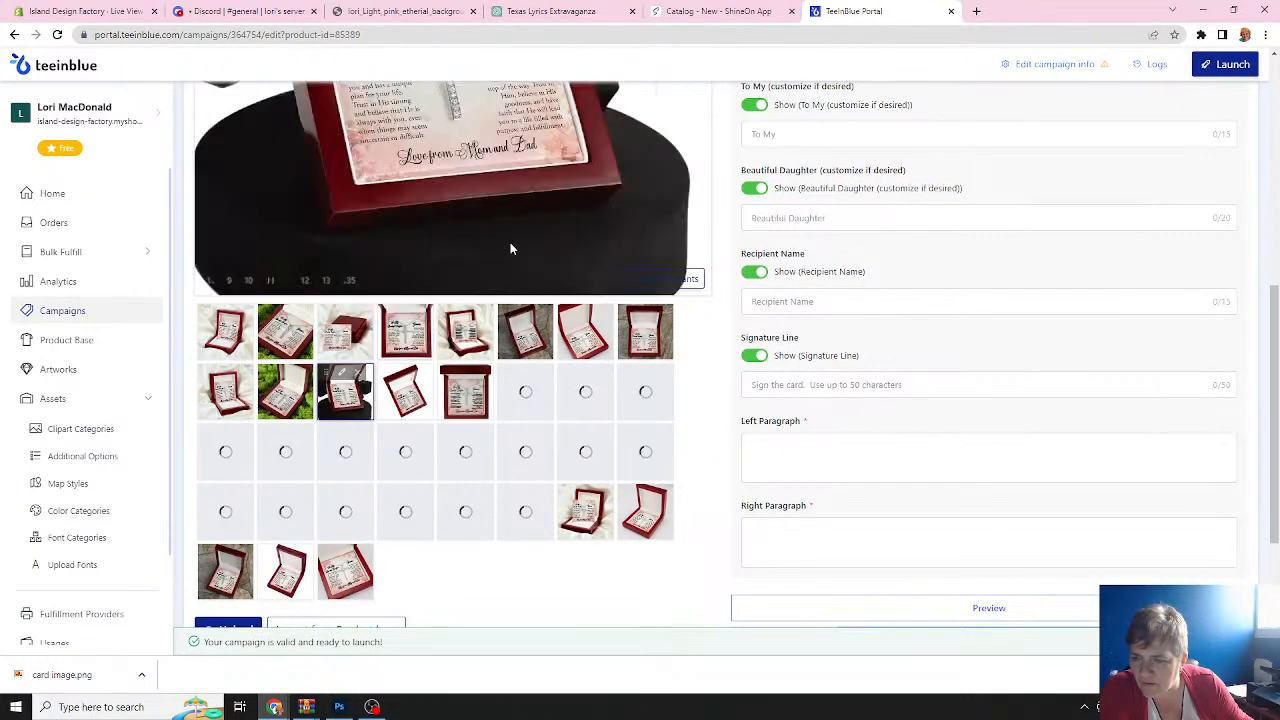
pyautogui.scroll(2, 512, 249)
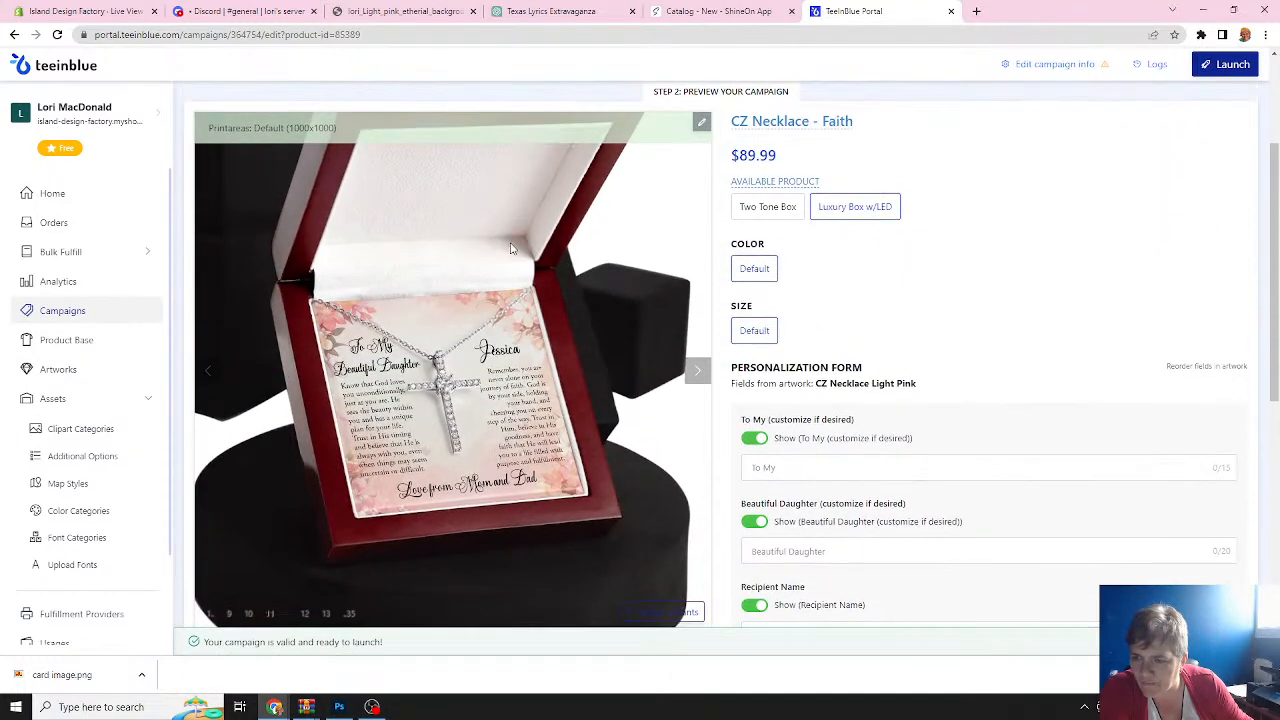
pyautogui.scroll(-2, 512, 249)
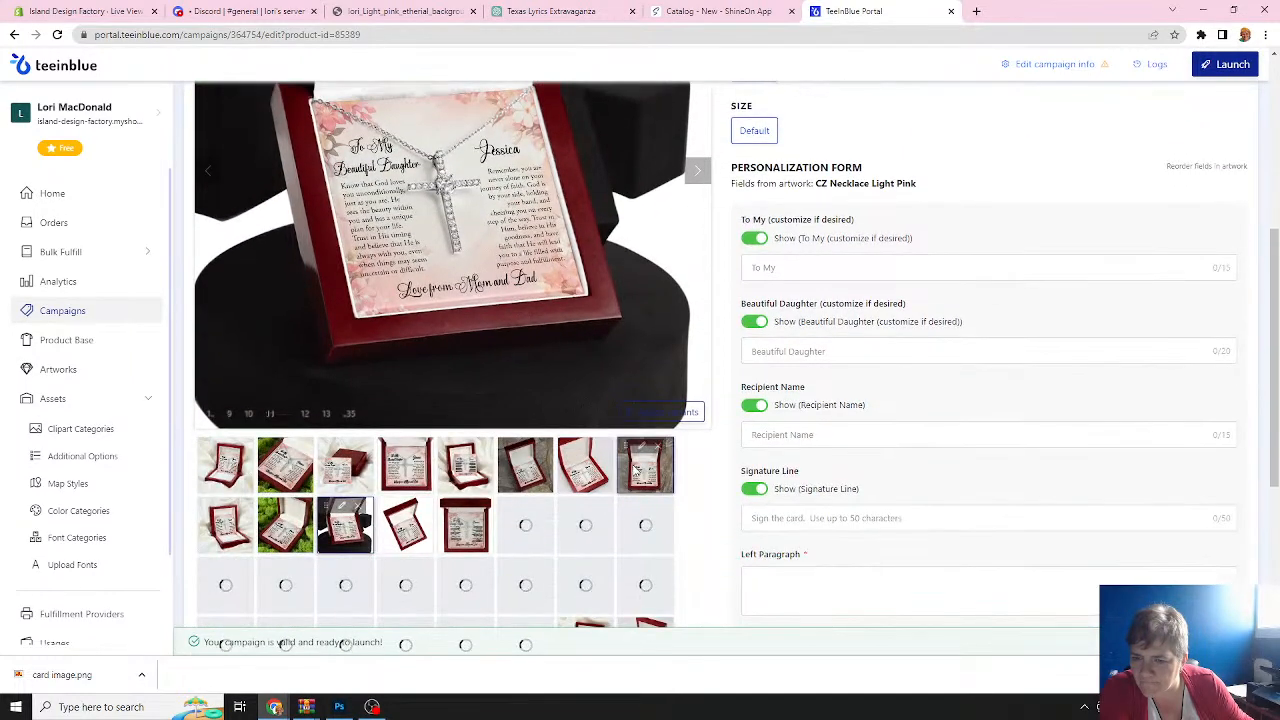
pyautogui.click(636, 470)
pyautogui.scroll(3, 443, 367)
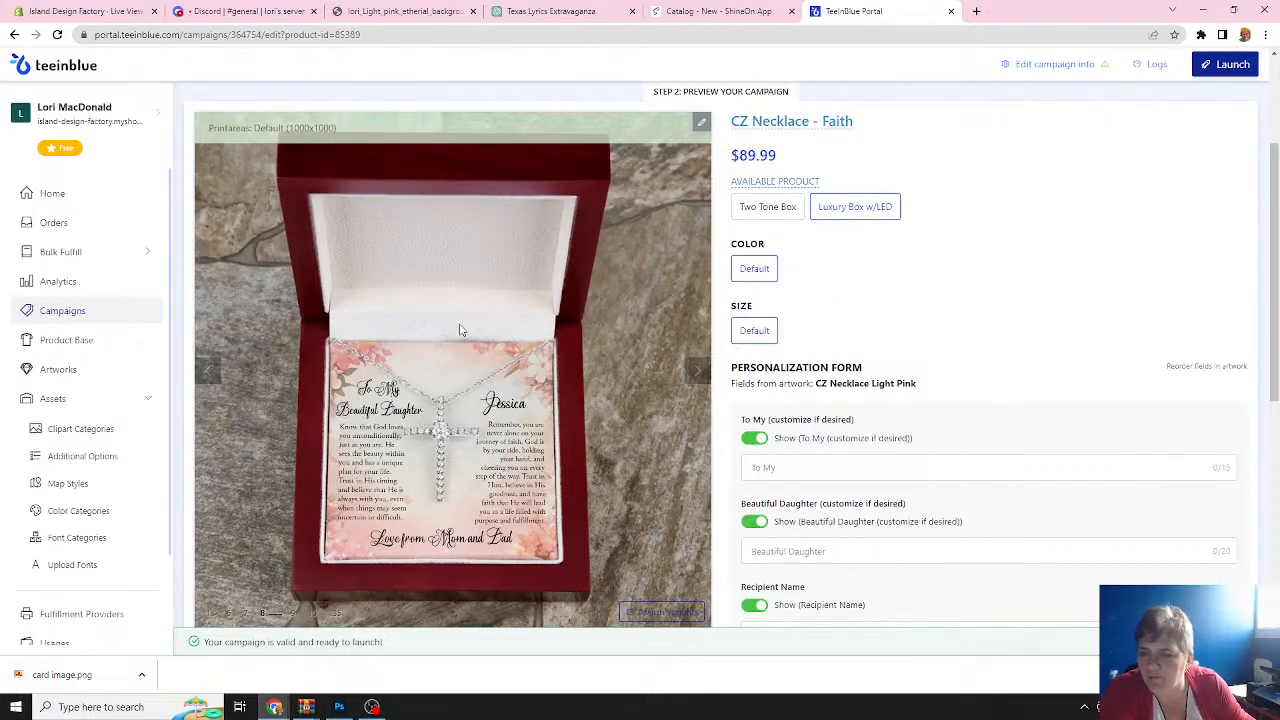
pyautogui.scroll(-5, 460, 330)
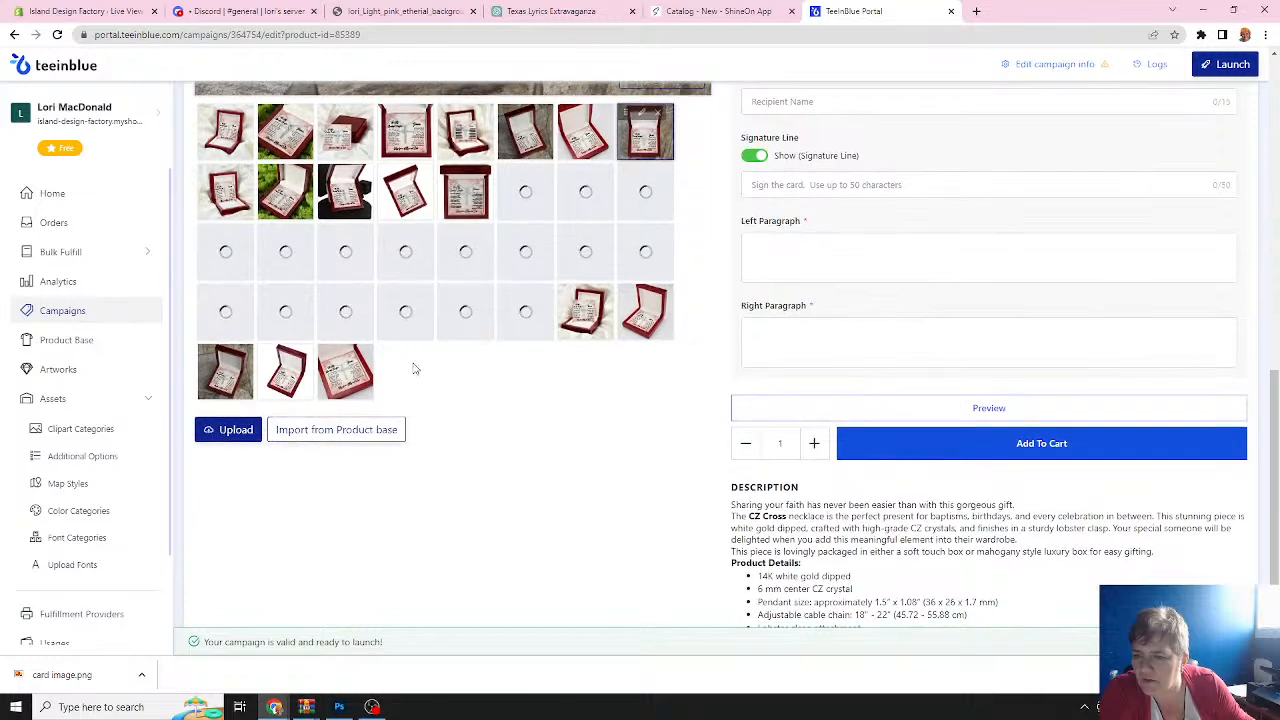
# Examine the revised artwork on the last Luxury Box w/LED mockup, the tilted close-up on a plain background.
pyautogui.click(338, 375)
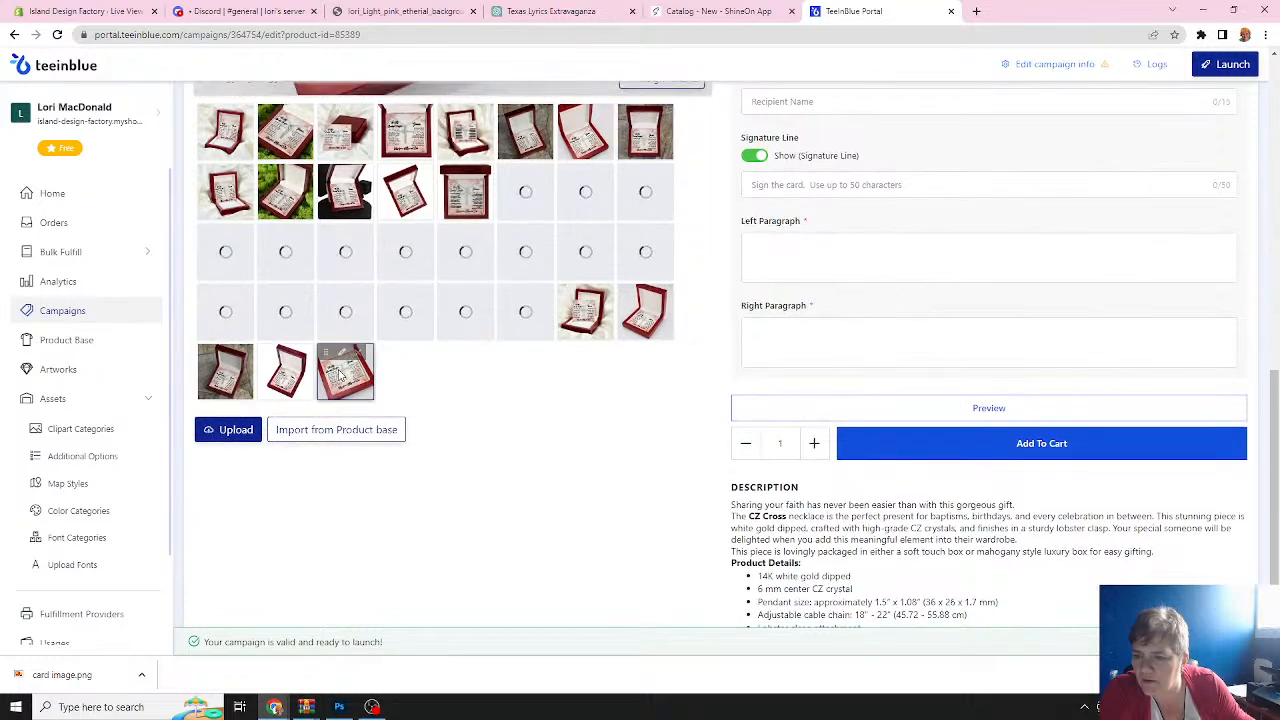
pyautogui.scroll(5, 413, 360)
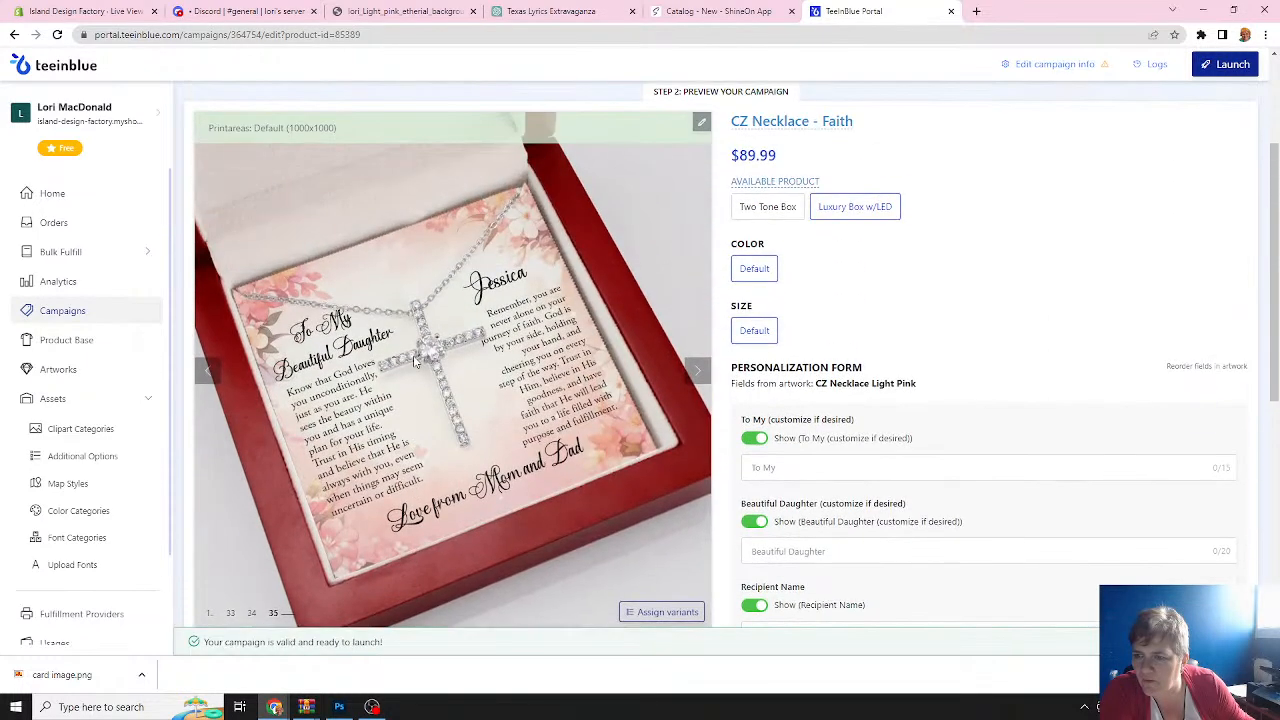
pyautogui.scroll(-3, 415, 362)
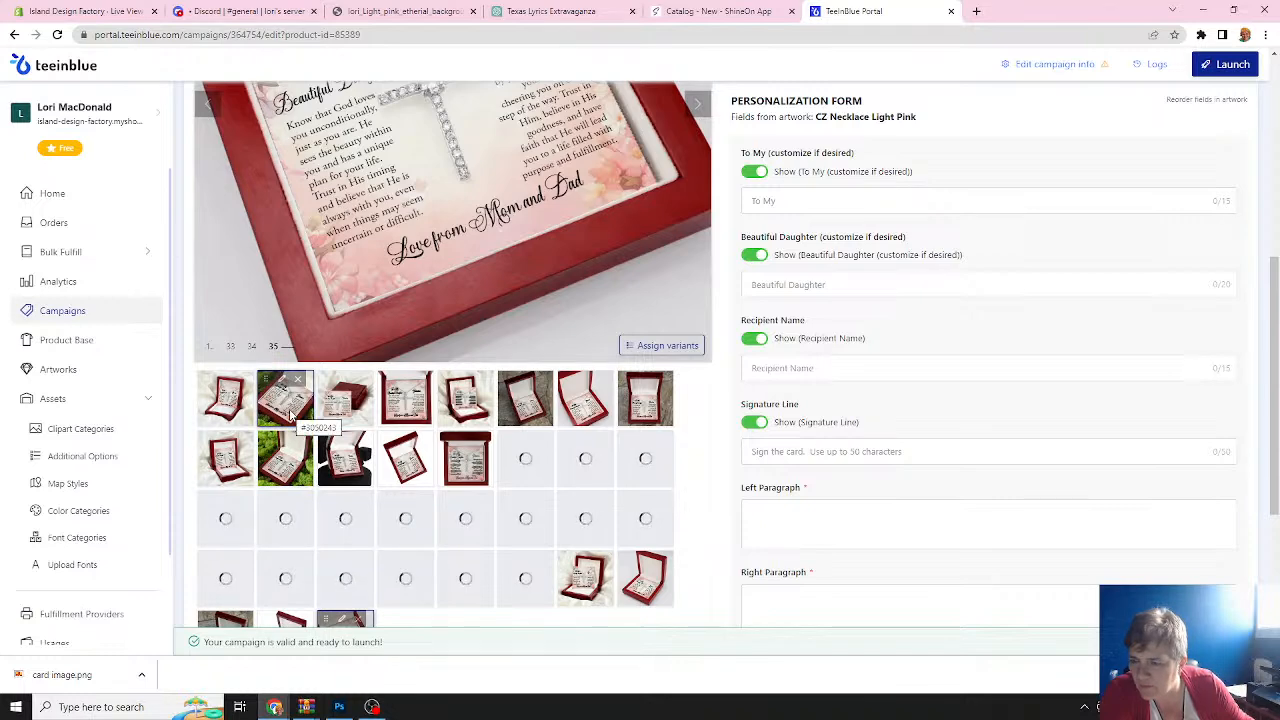
pyautogui.scroll(2, 470, 395)
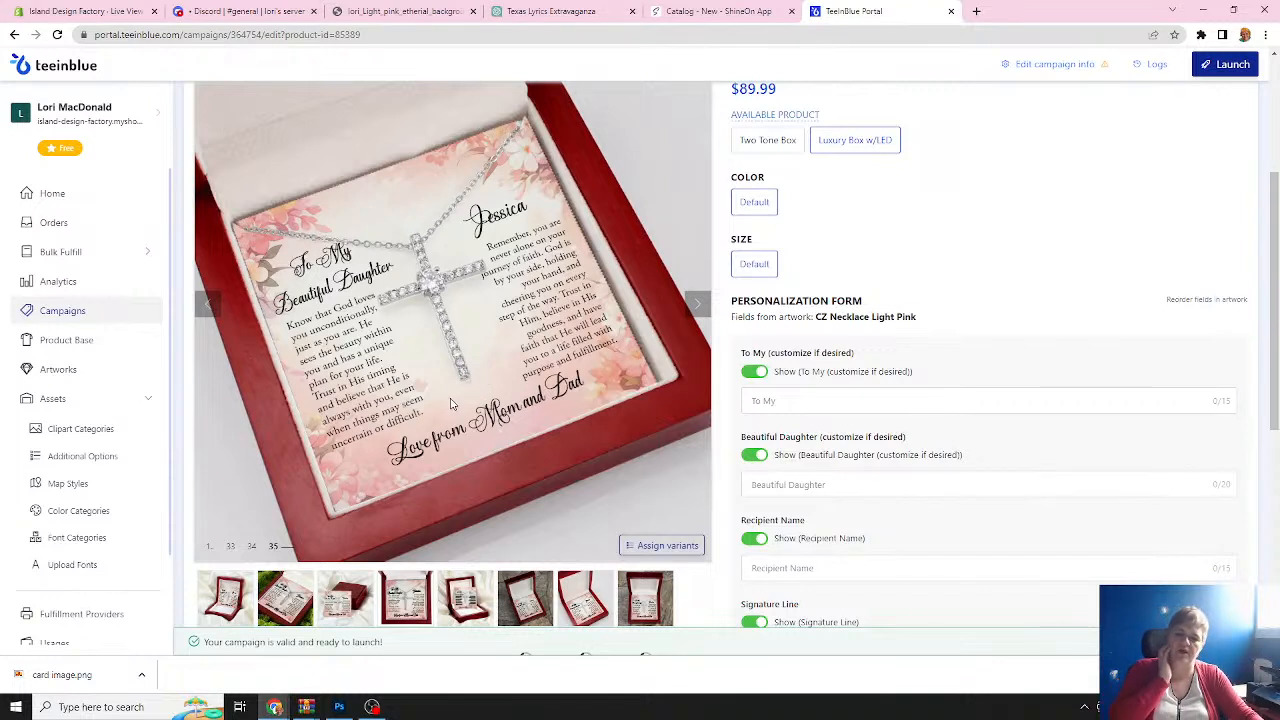
# Assign the Default - Default - 89.99$ variant to the first Luxury Box w/LED mockup, the angled open box on satin.
pyautogui.click(230, 601)
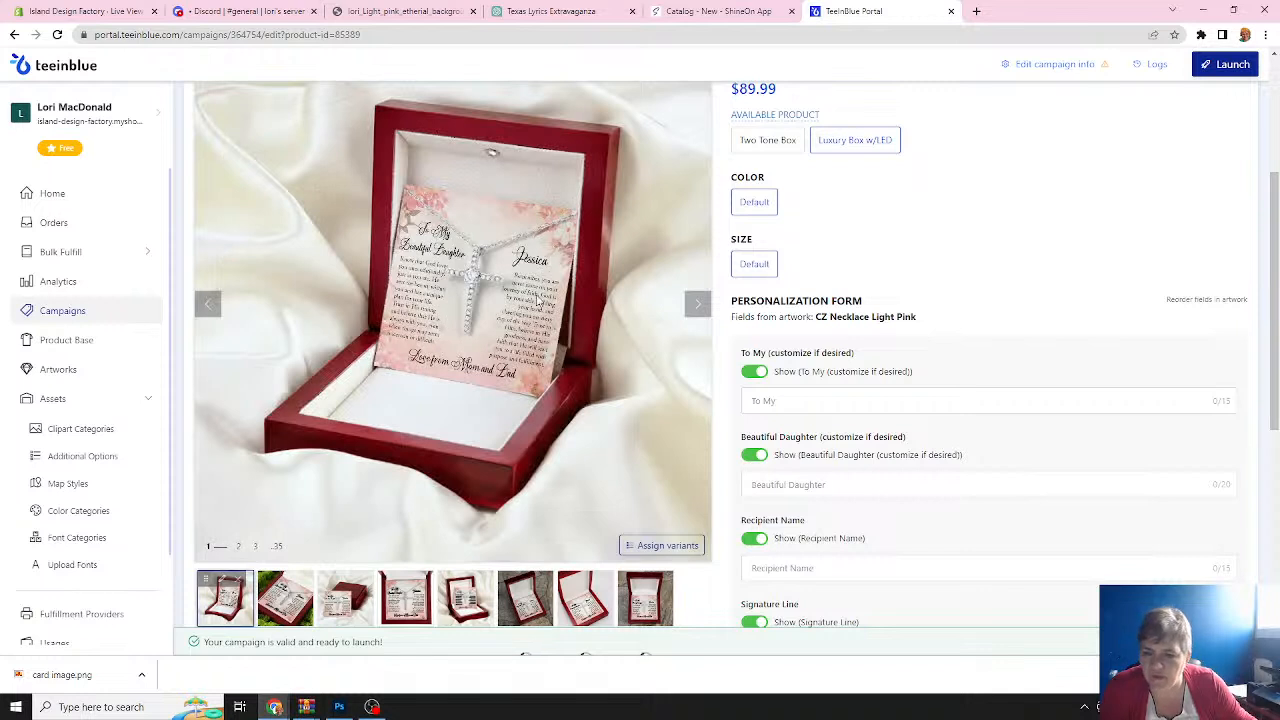
pyautogui.click(669, 549)
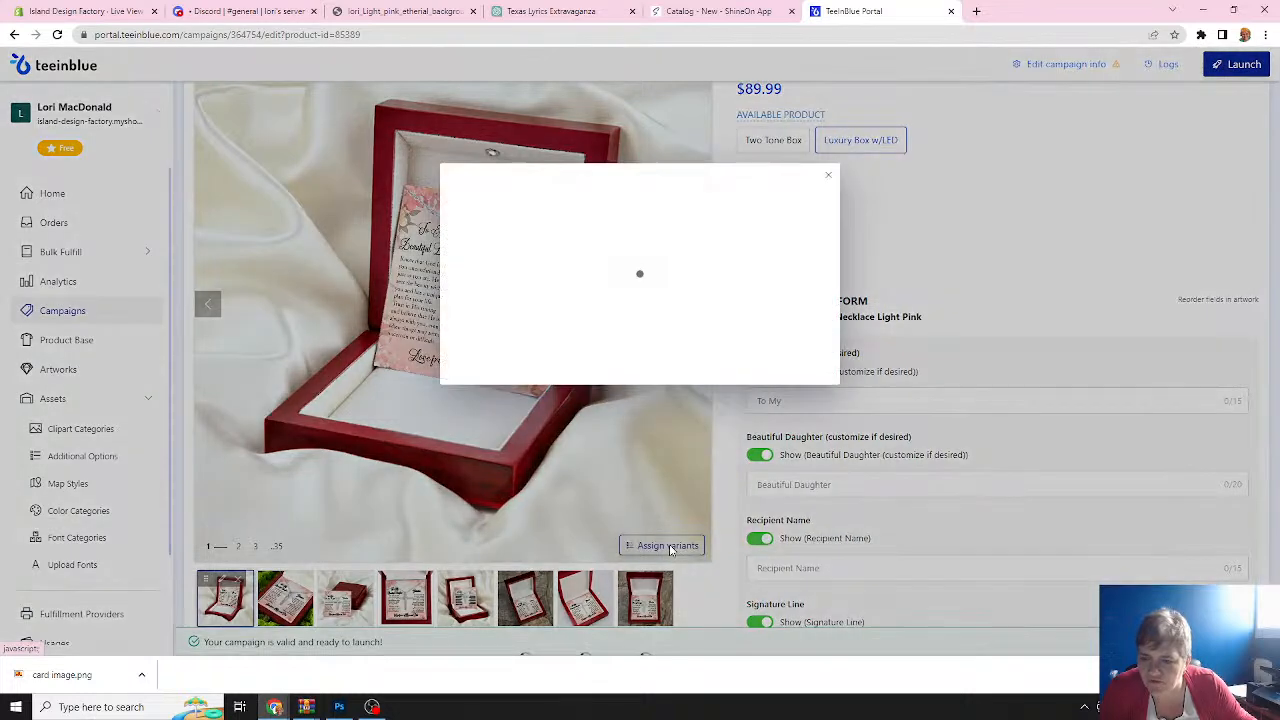
pyautogui.click(591, 257)
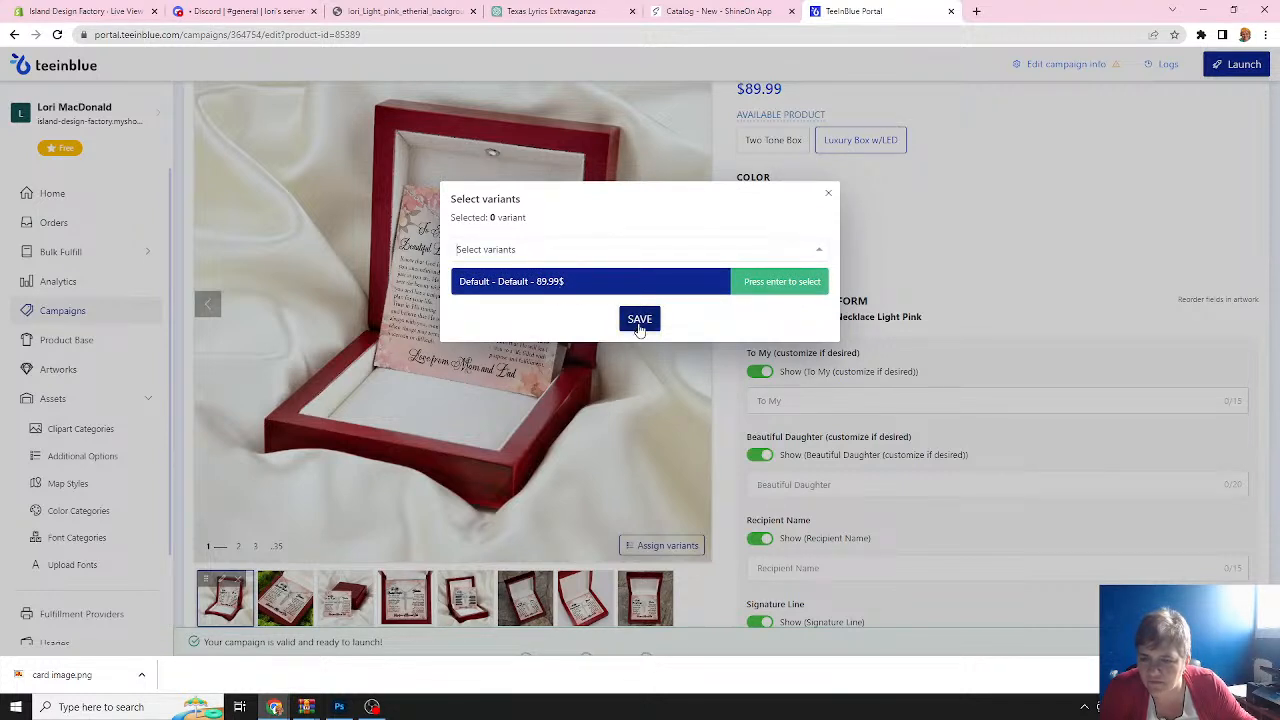
pyautogui.click(605, 285)
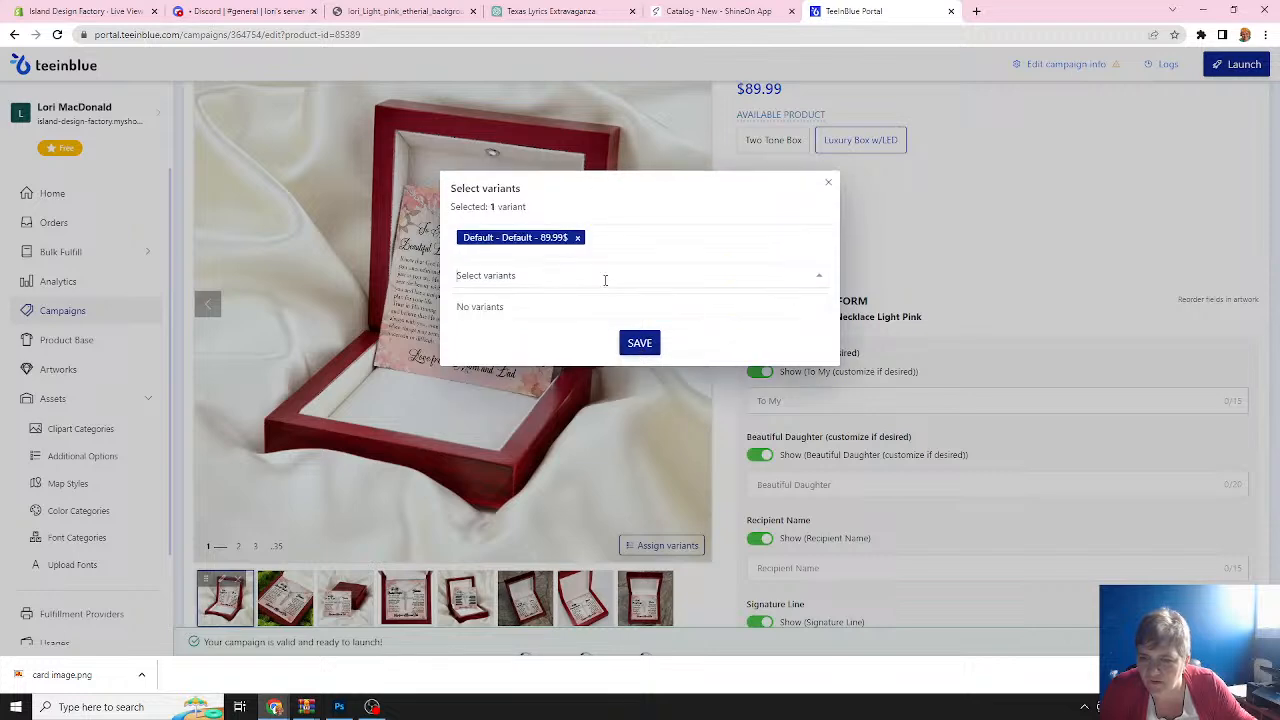
pyautogui.click(642, 344)
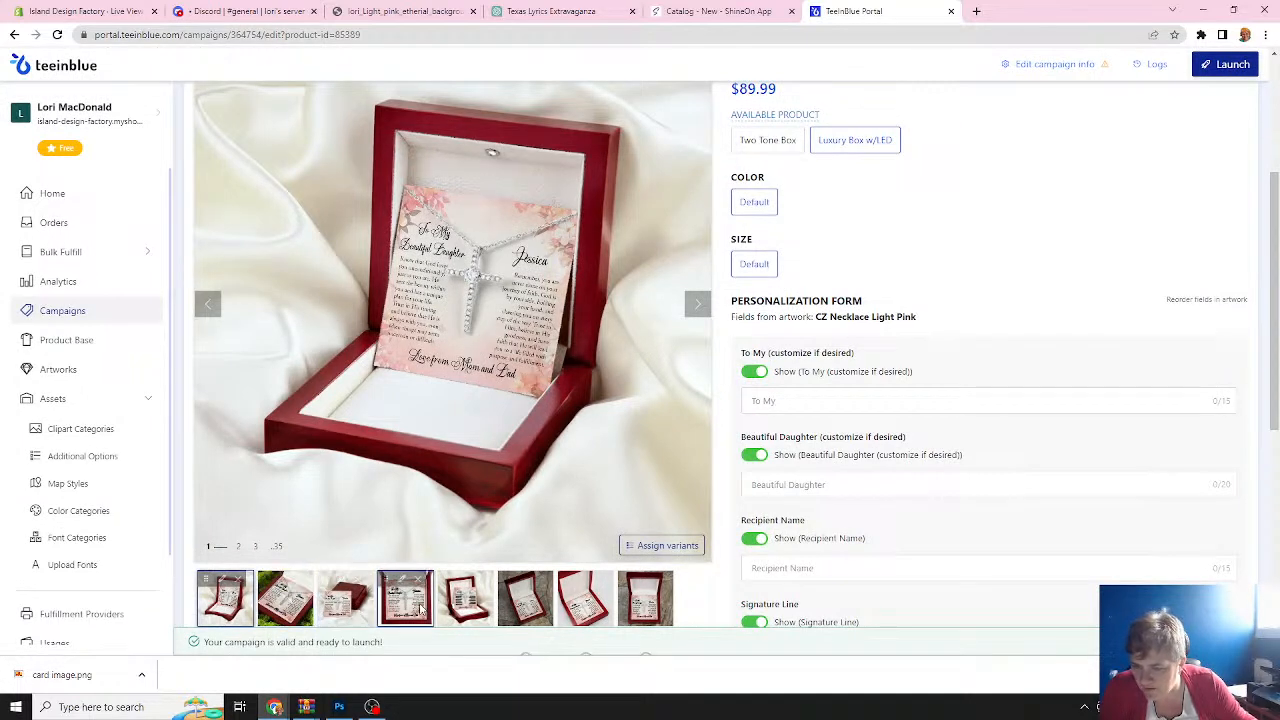
# Assign the Default - Default - 89.99$ variant to the mossy-background close-up mockup.
pyautogui.click(295, 608)
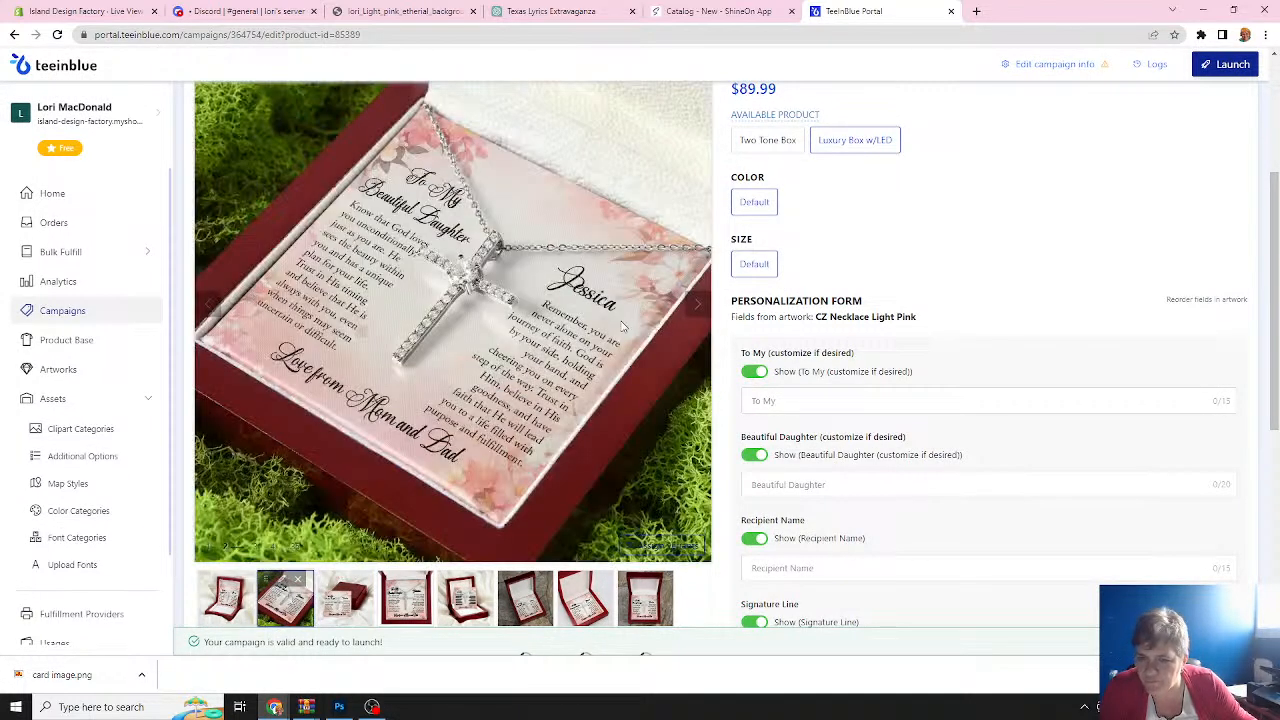
pyautogui.click(664, 545)
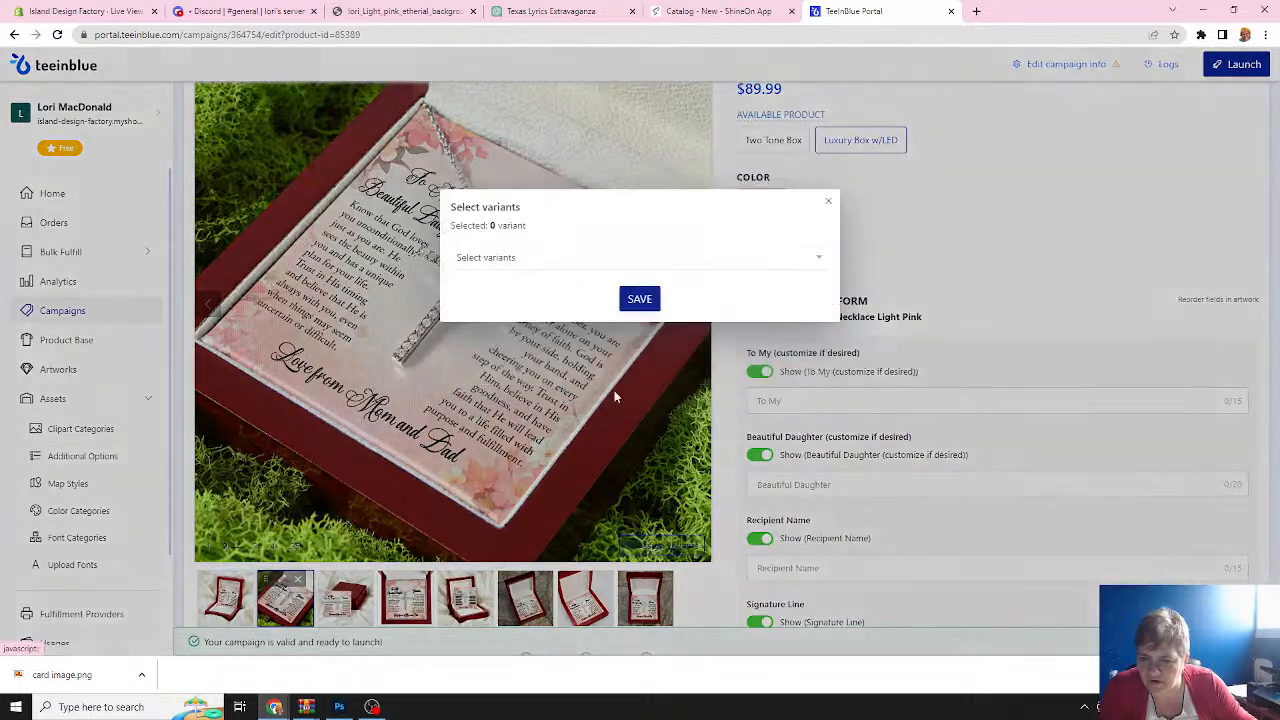
pyautogui.click(679, 256)
pyautogui.click(590, 285)
pyautogui.click(642, 344)
# Assign the Default - Default - 89.99$ variant to the fifth mockup, the open box on satin with the card facing forward.
pyautogui.scroll(-1, 545, 468)
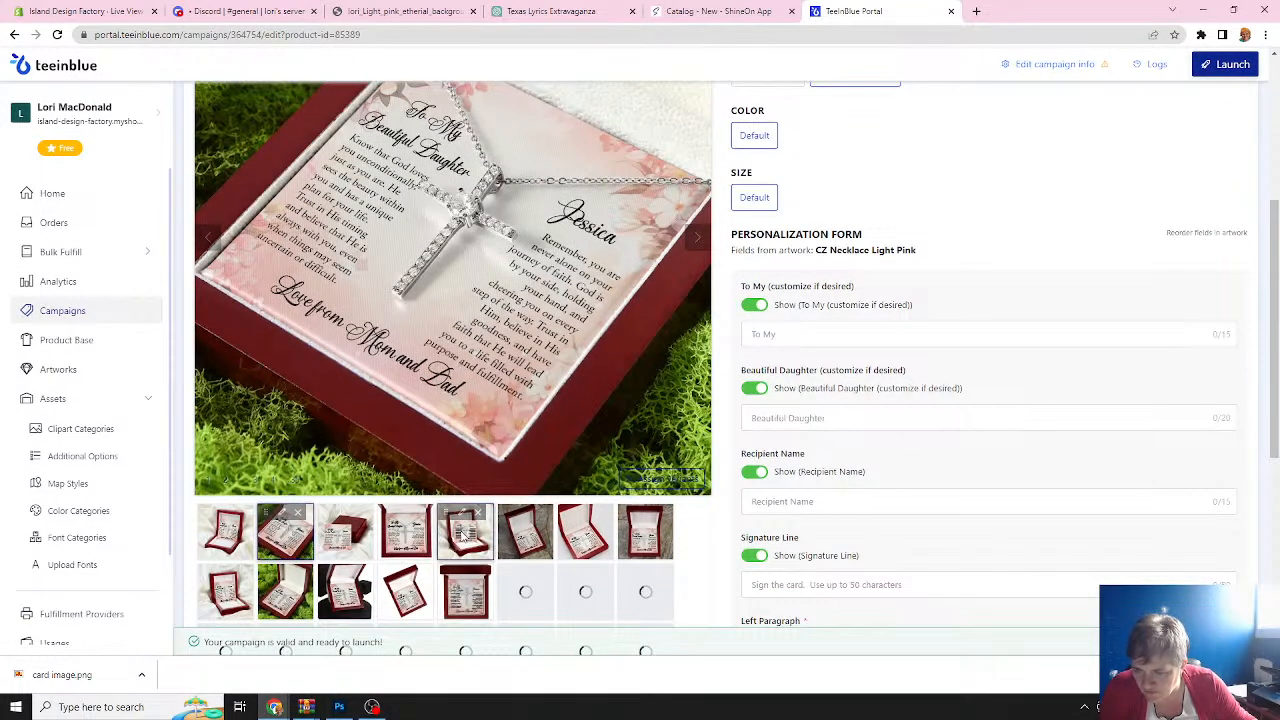
pyautogui.click(467, 537)
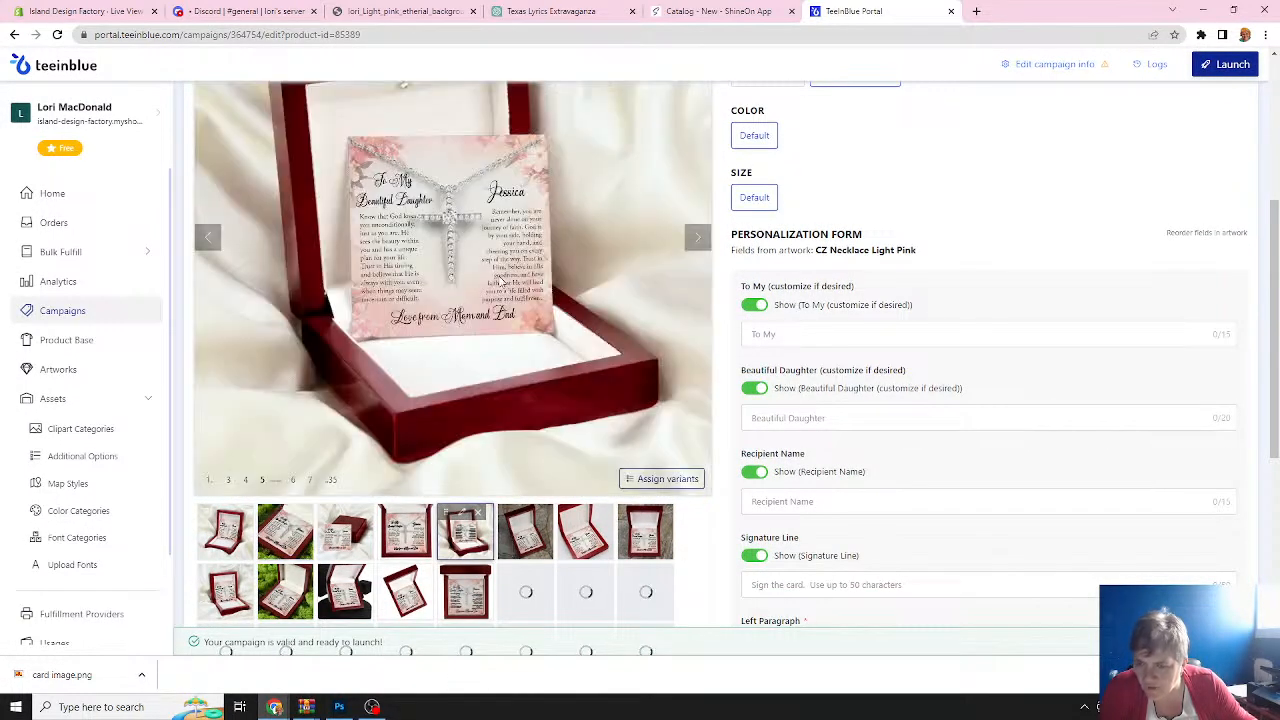
pyautogui.click(686, 481)
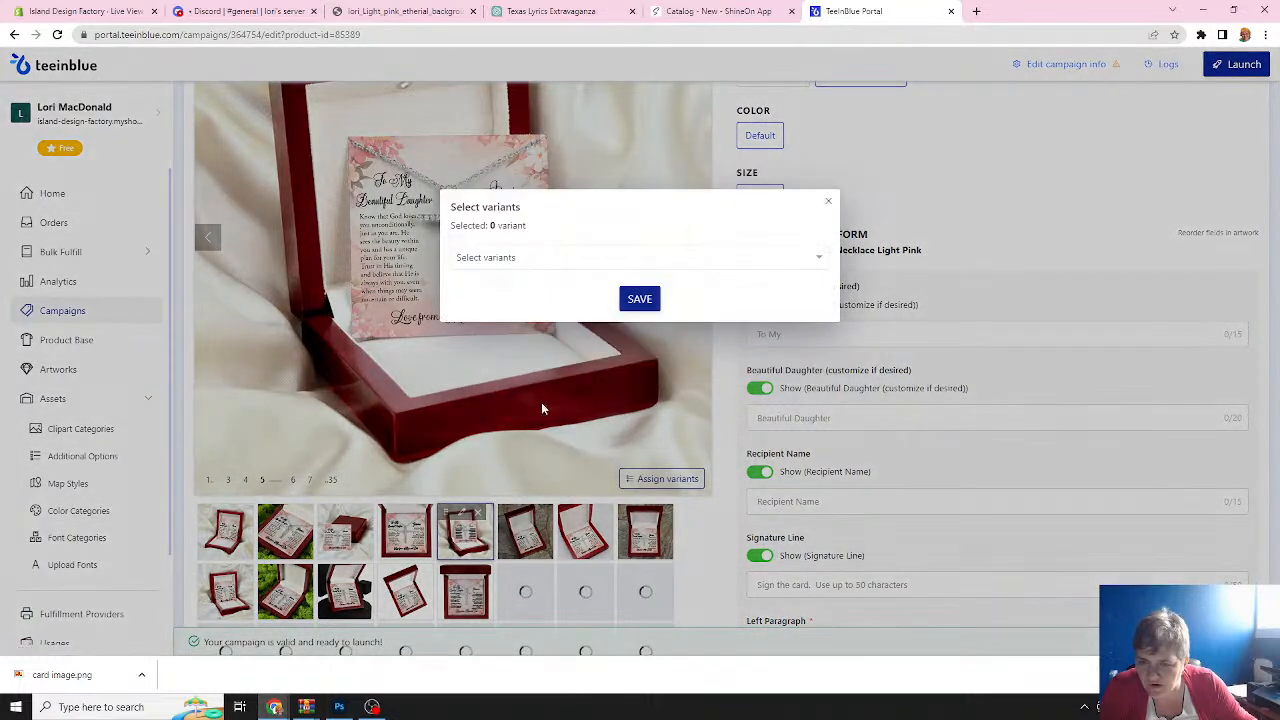
pyautogui.click(524, 257)
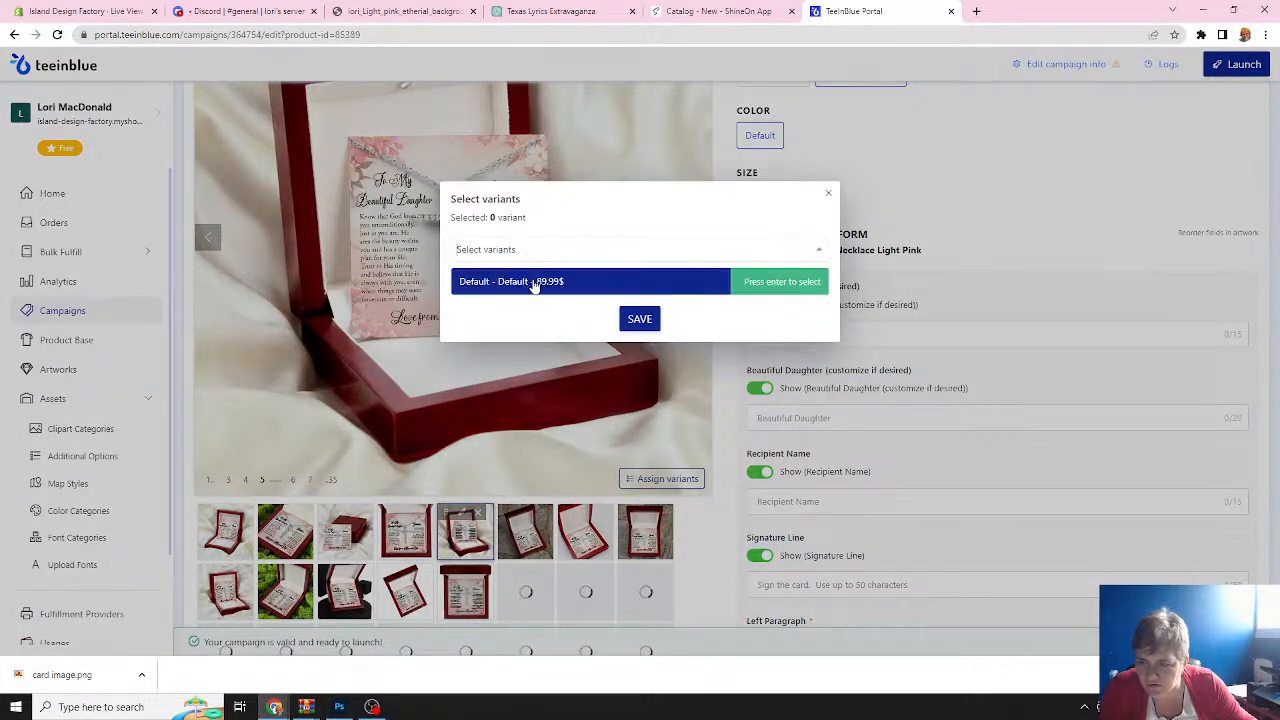
pyautogui.click(537, 282)
pyautogui.click(646, 343)
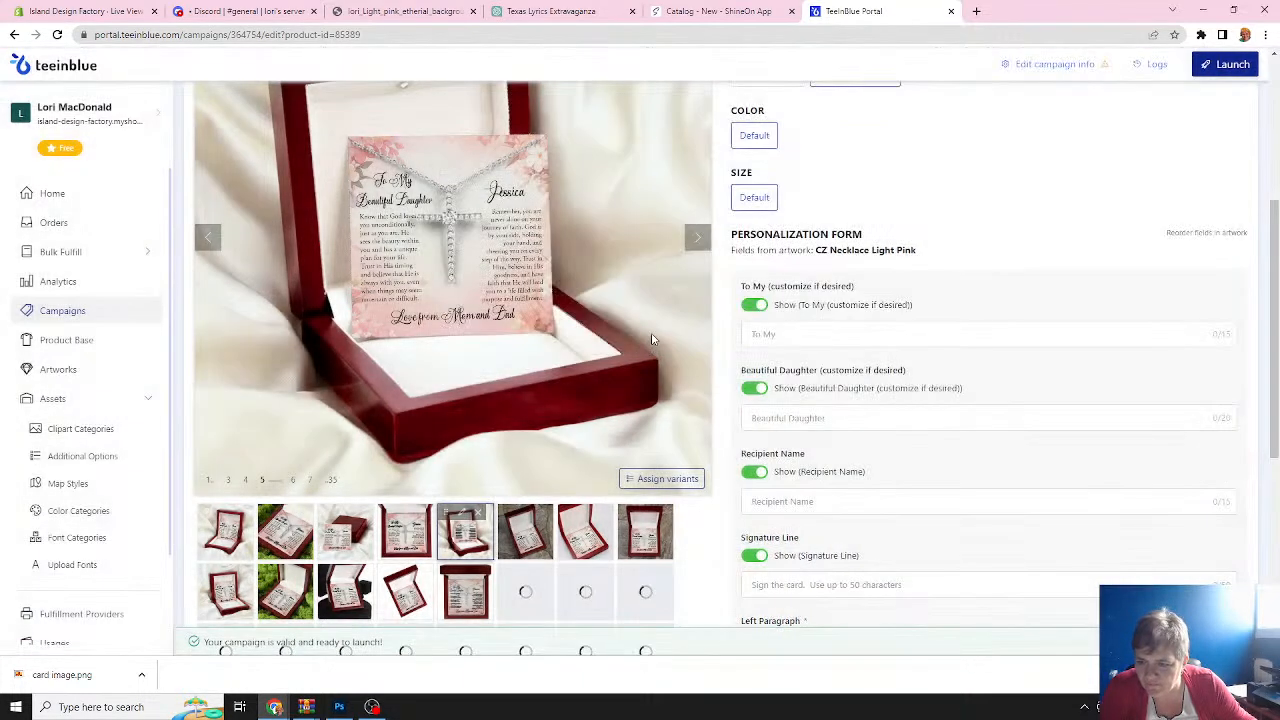
# Reorder the gallery to start with the mossy close-up and two satin open-box views, and assign the mossy one the Default - Default - 89.99$ variant.
pyautogui.moveTo(278, 522)
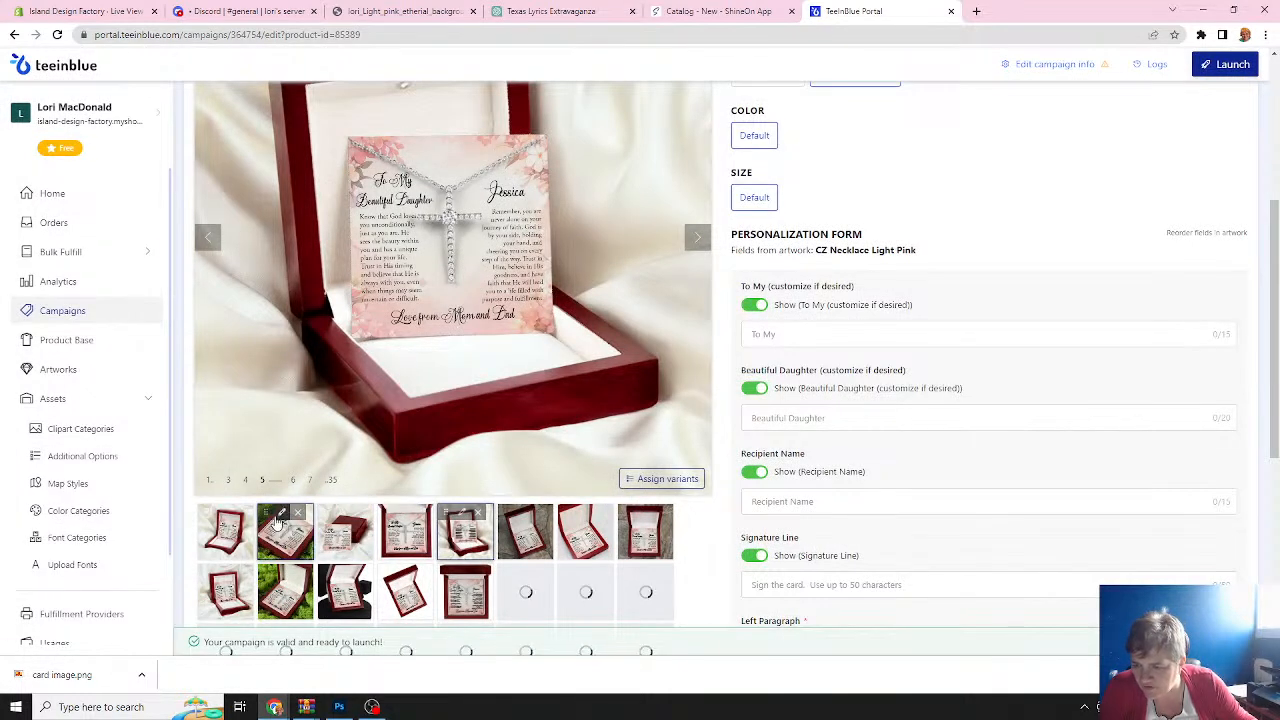
pyautogui.moveTo(268, 514); pyautogui.dragTo(195, 515)
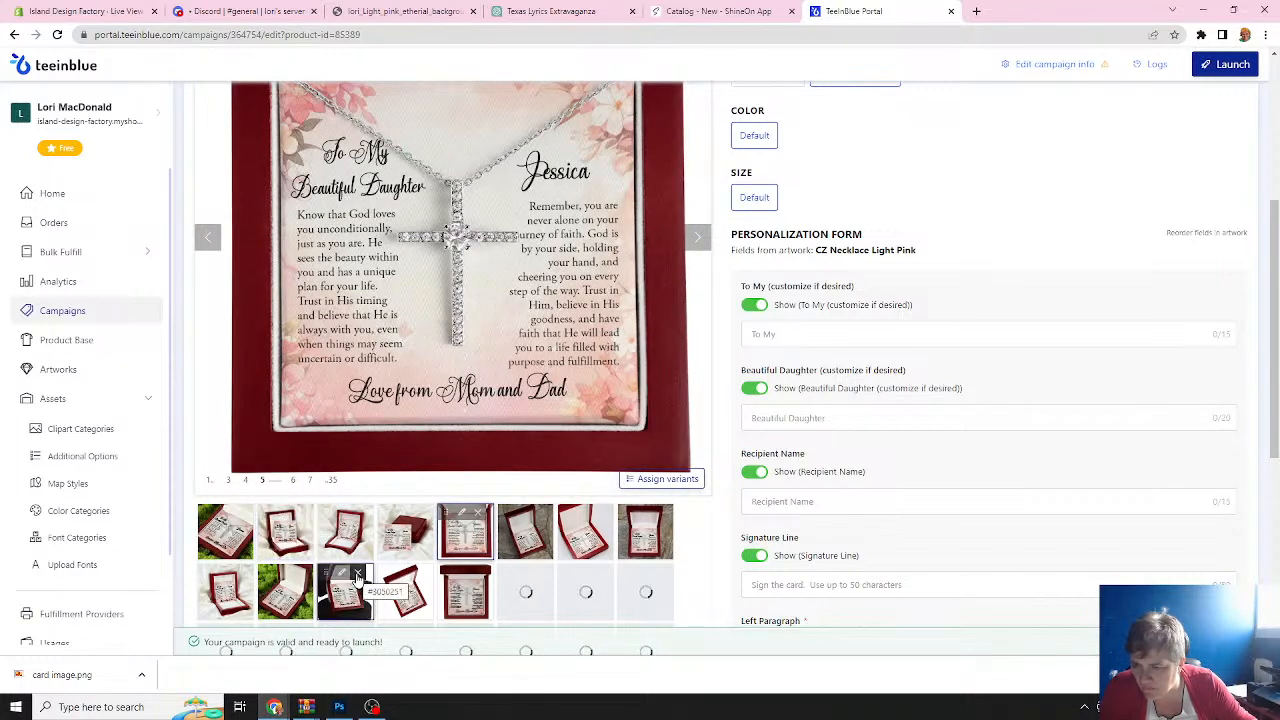
pyautogui.click(225, 540)
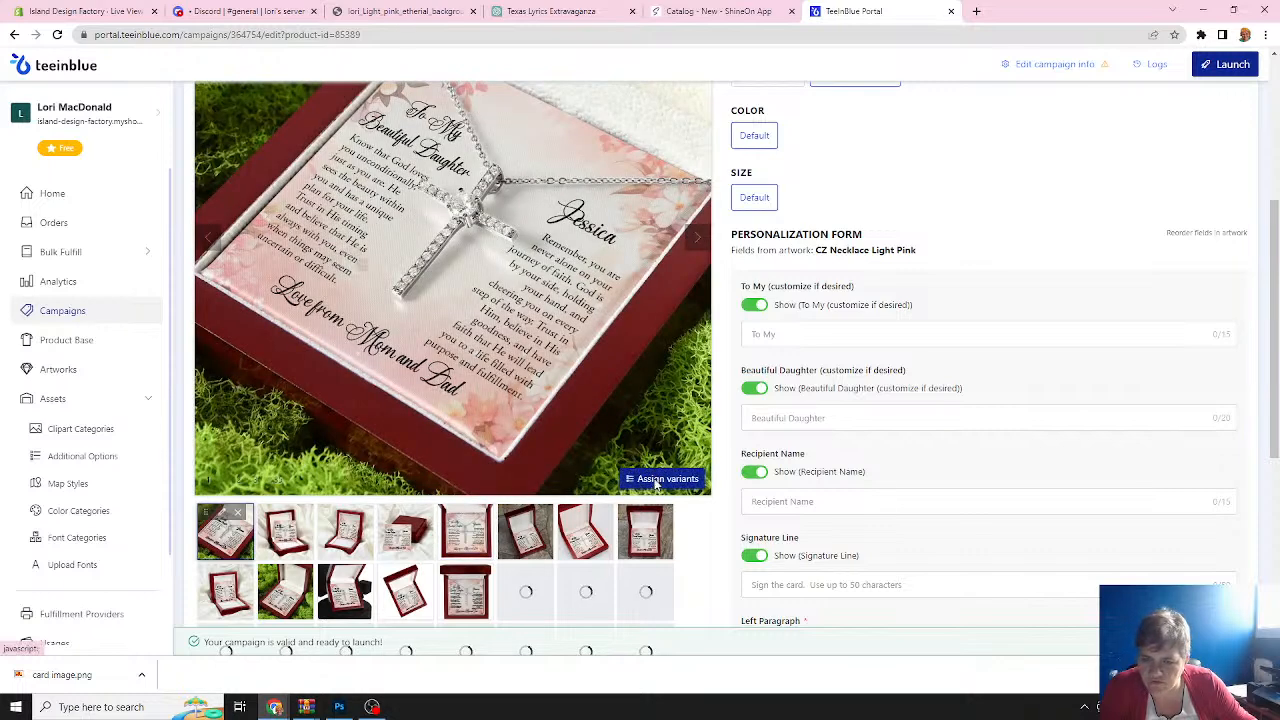
pyautogui.click(660, 479)
pyautogui.click(688, 258)
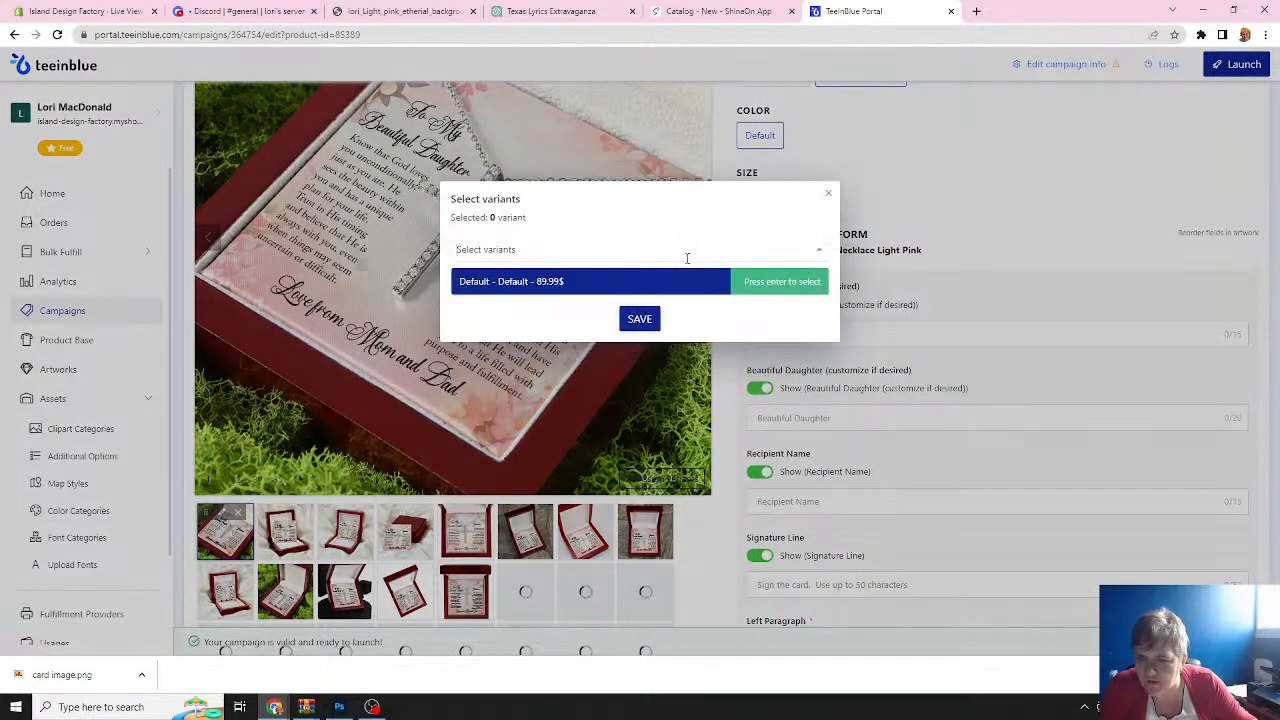
pyautogui.click(612, 281)
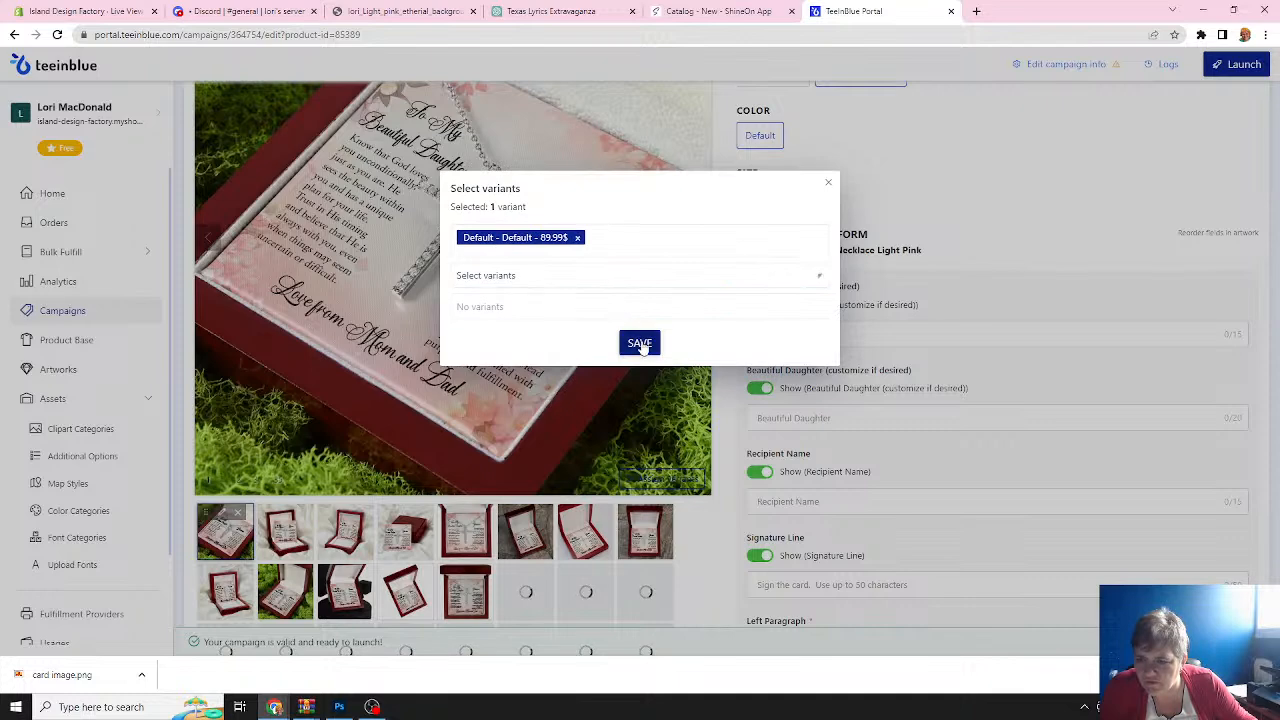
pyautogui.click(640, 340)
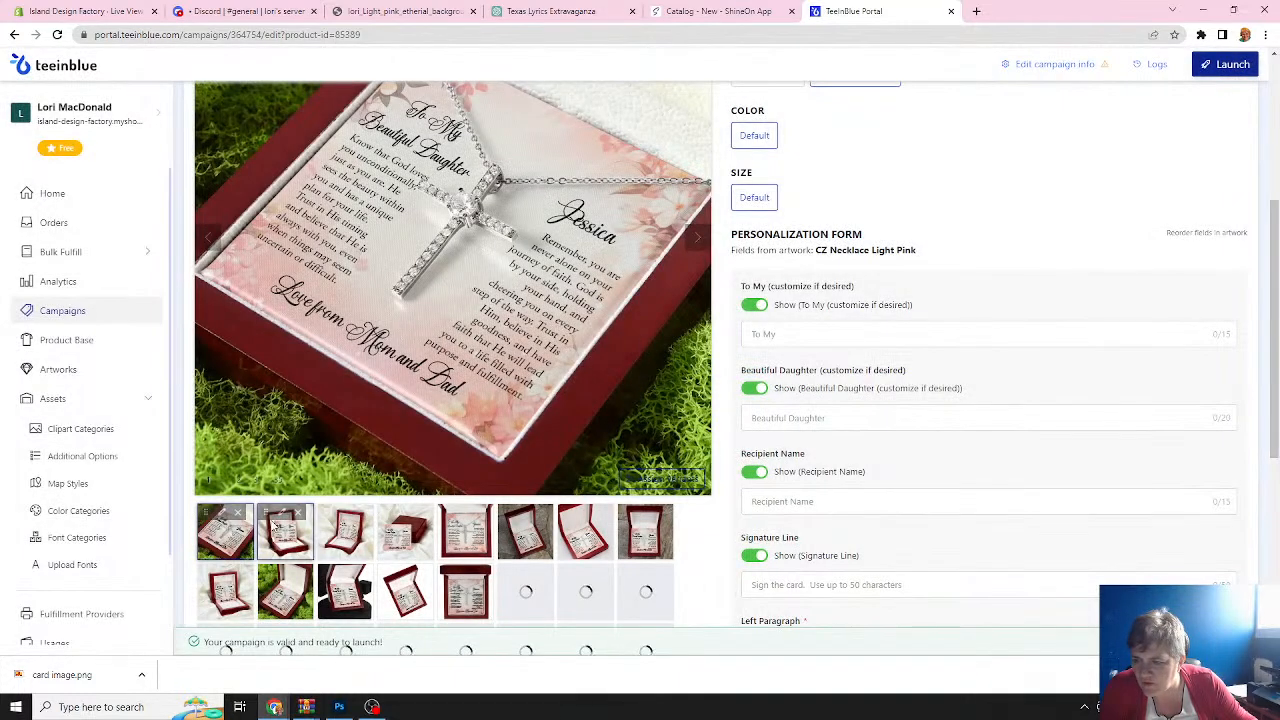
# Assign the Default - Default - 89.99$ variant to the second mockup, the satin open box with the forward-facing card.
pyautogui.click(280, 514)
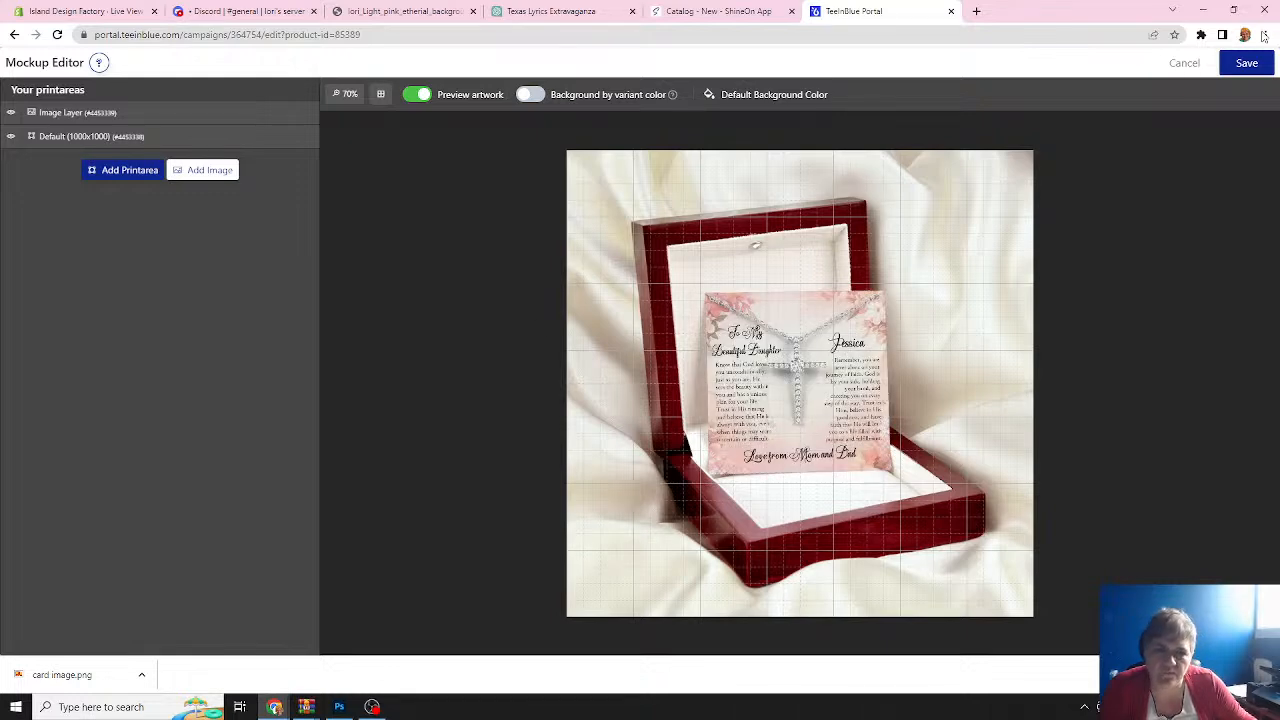
pyautogui.click(1181, 64)
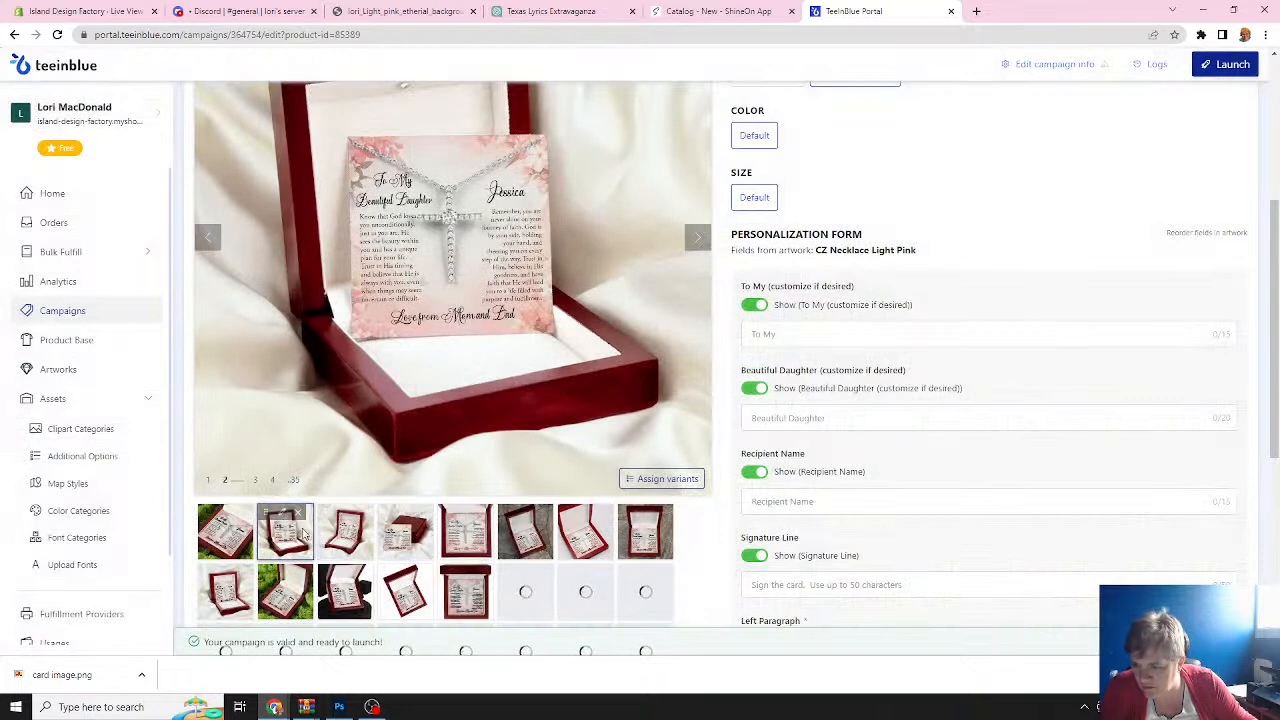
pyautogui.click(665, 481)
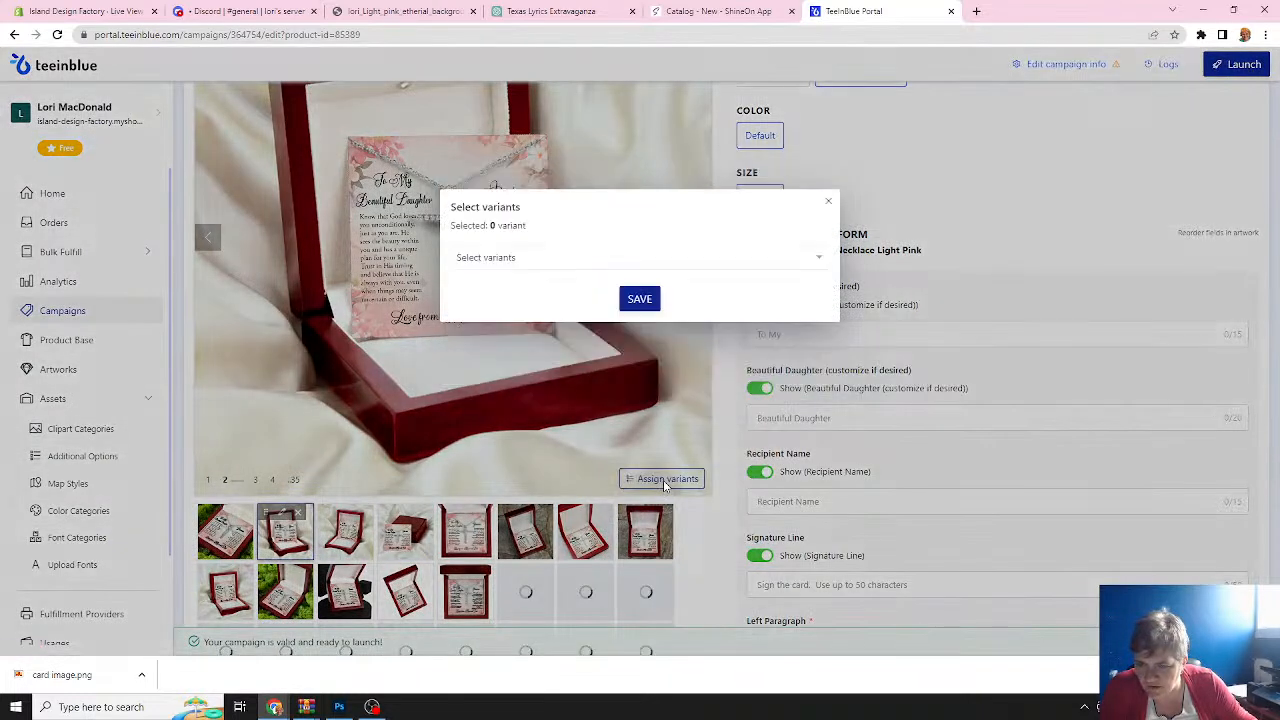
pyautogui.click(692, 259)
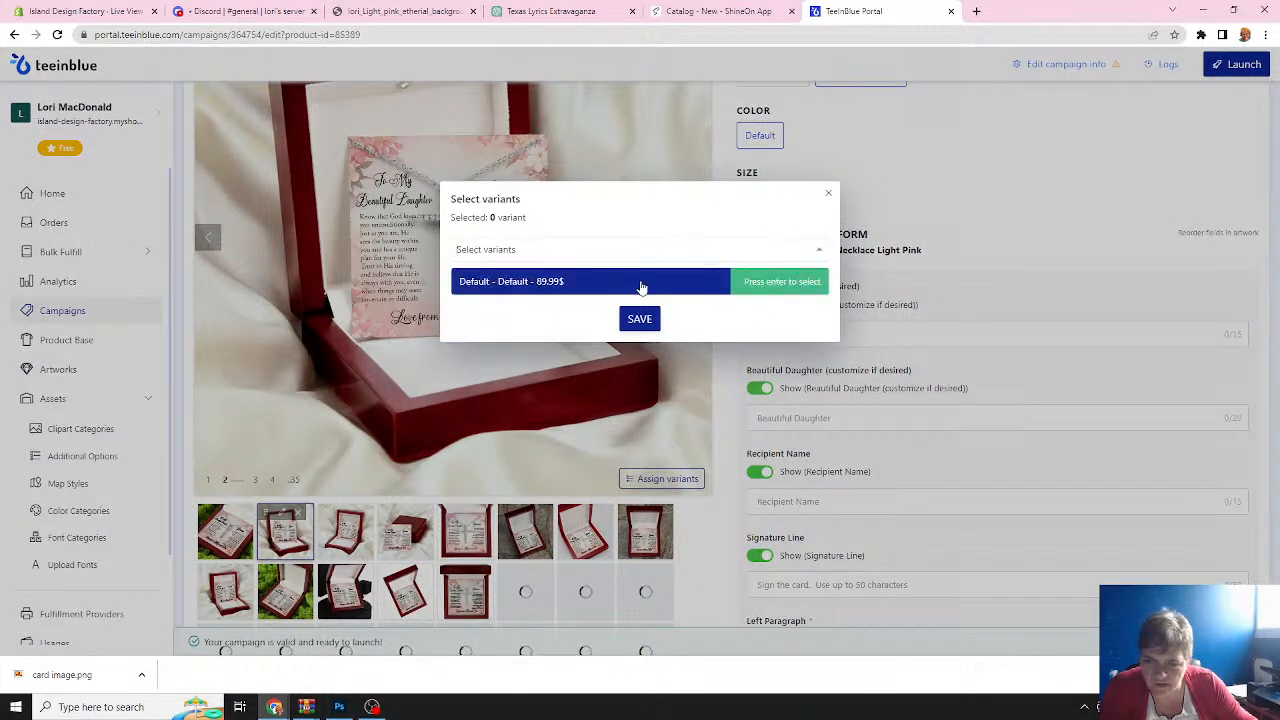
pyautogui.click(638, 290)
pyautogui.click(638, 341)
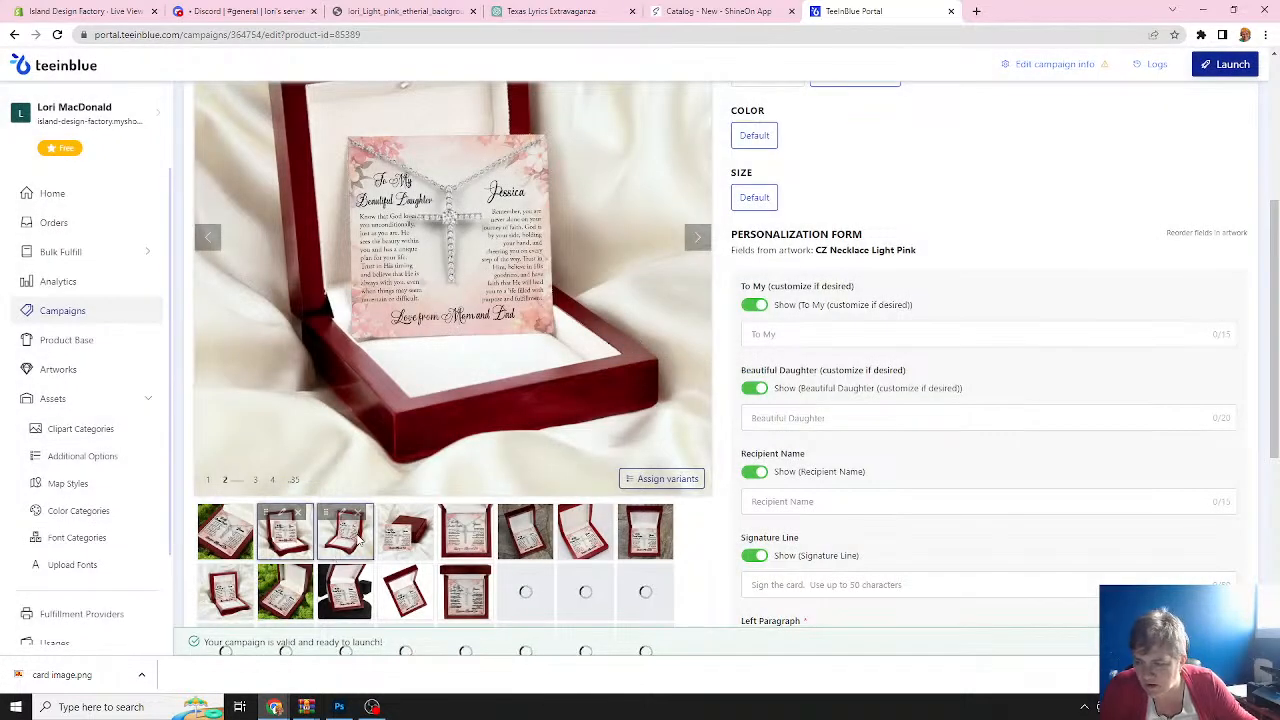
# Assign the Default - Default - 89.99$ variant to the third mockup, the satin open box with the angled card.
pyautogui.scroll(-1, 598, 600)
pyautogui.scroll(-1, 500, 551)
pyautogui.scroll(3, 523, 497)
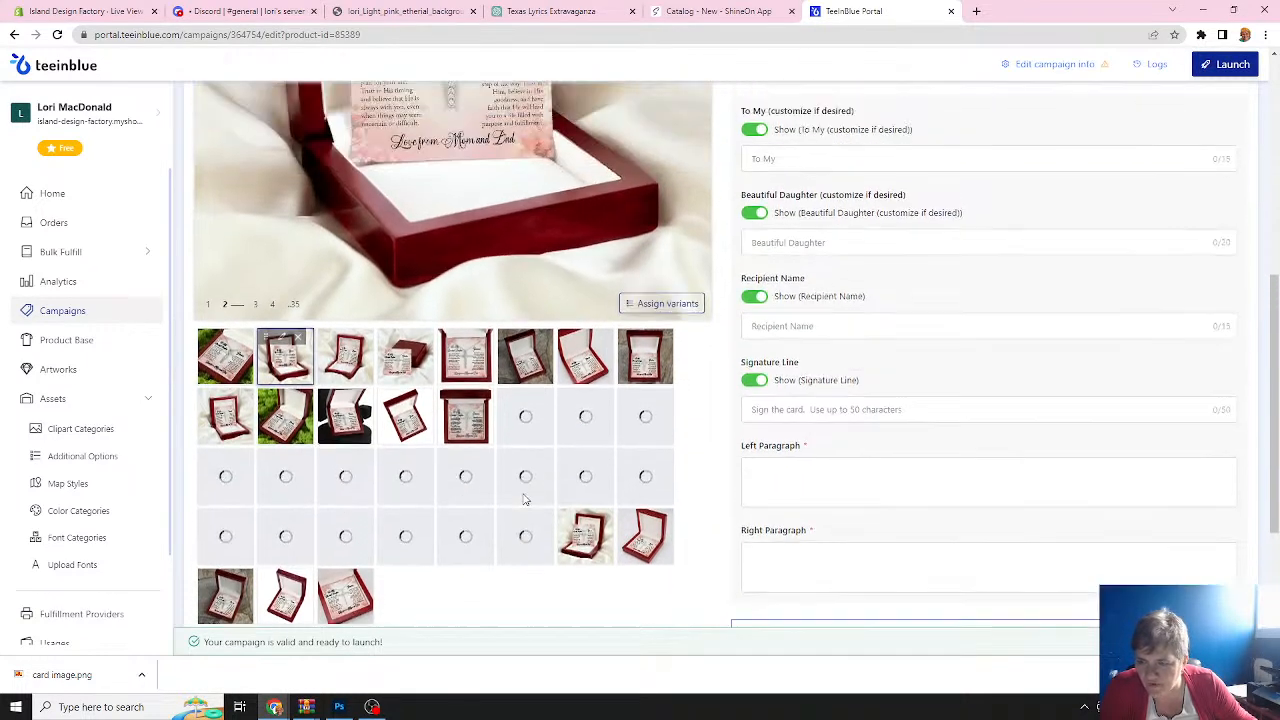
pyautogui.scroll(1, 523, 500)
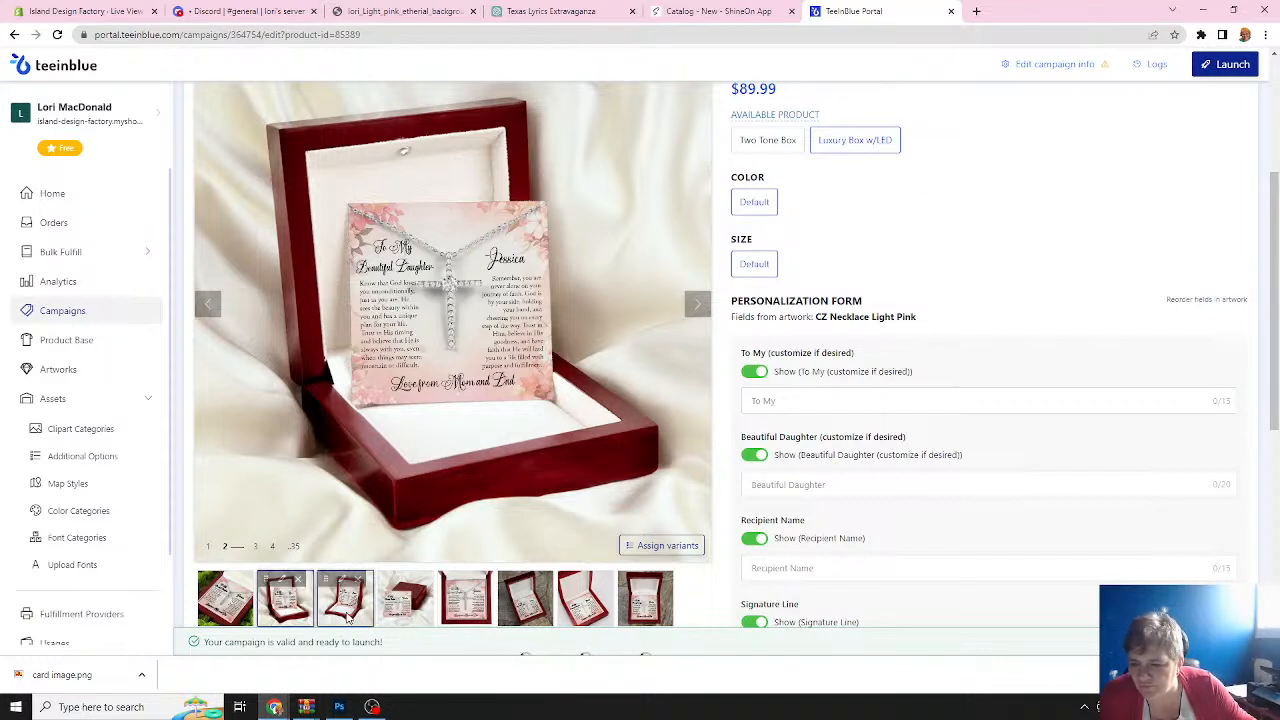
pyautogui.click(345, 580)
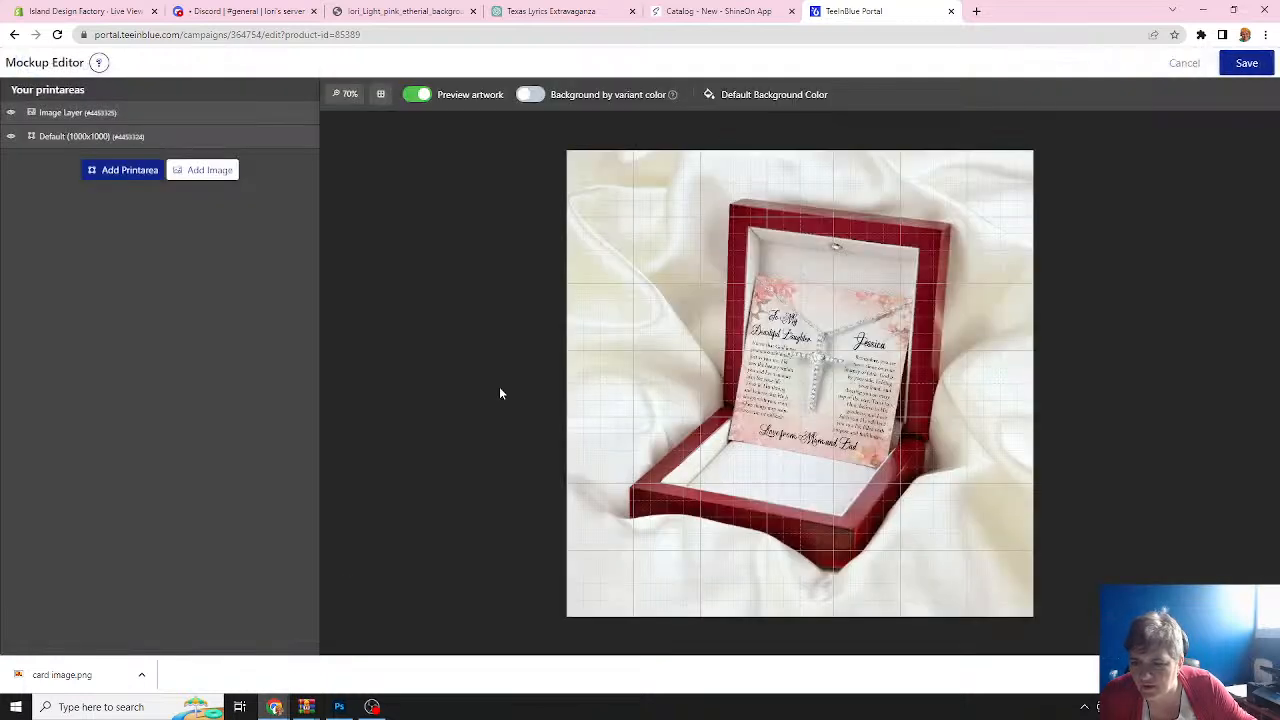
pyautogui.click(1180, 64)
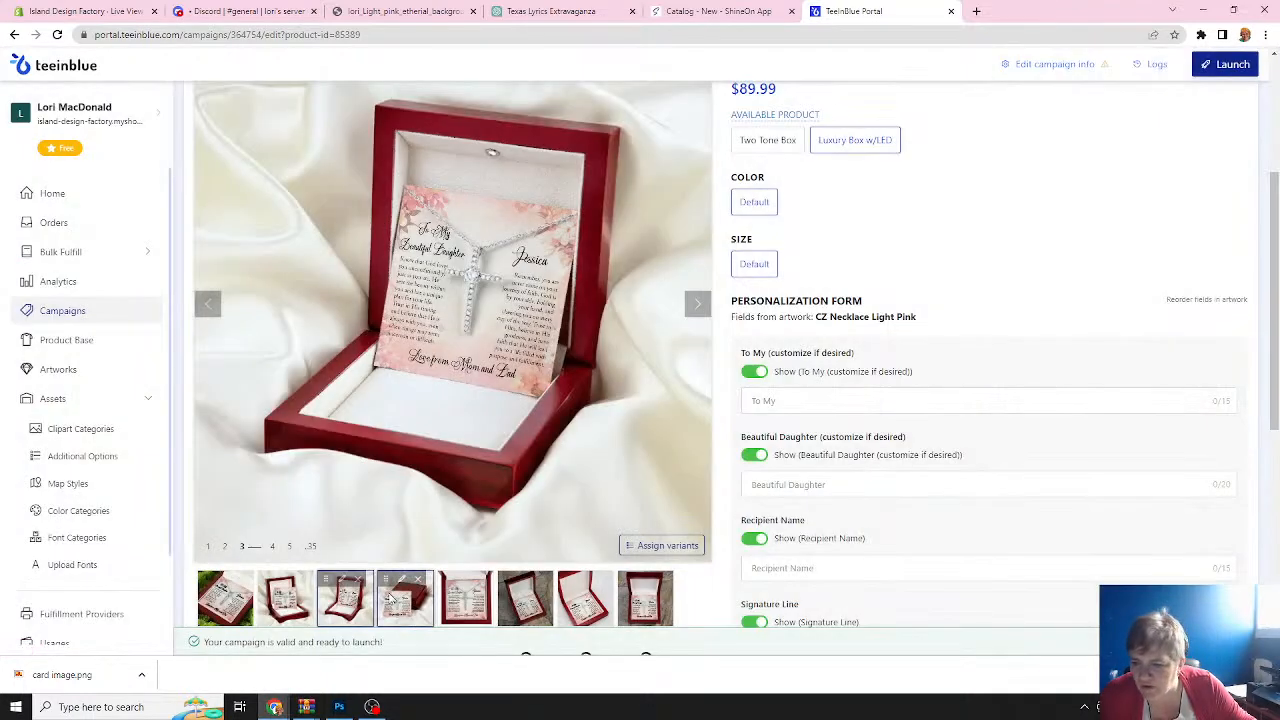
pyautogui.click(695, 548)
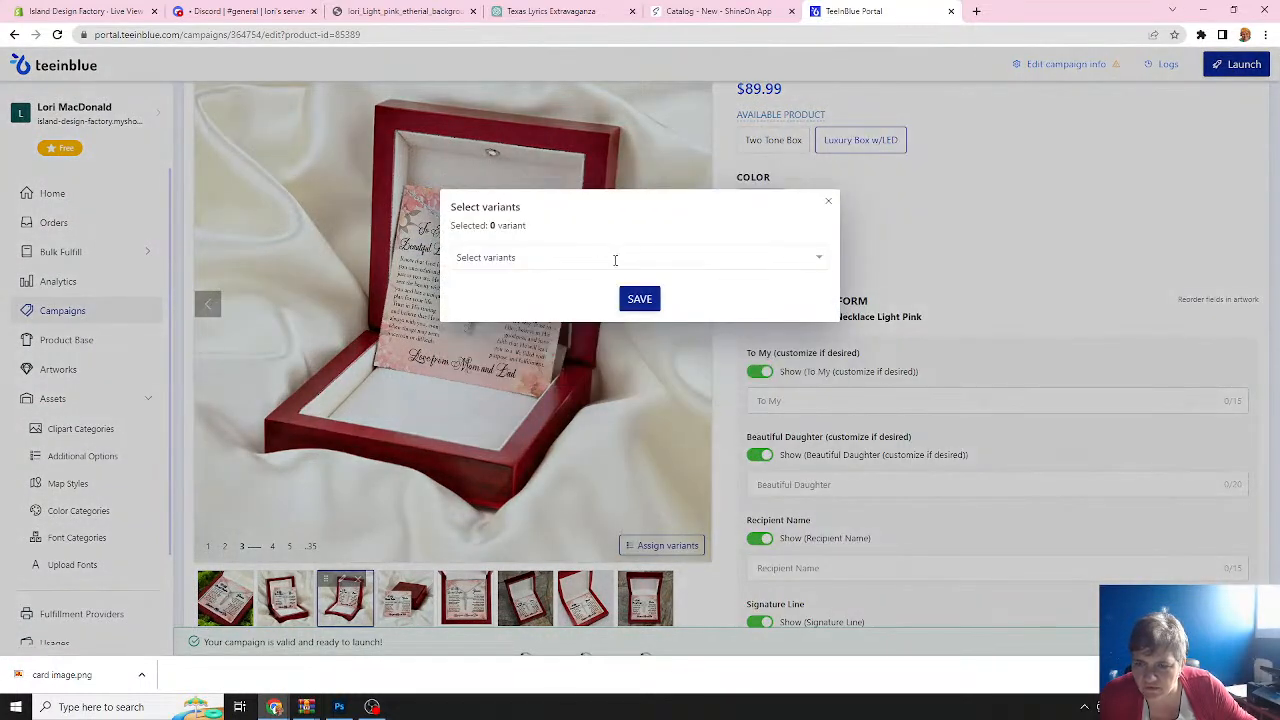
pyautogui.click(615, 258)
pyautogui.click(605, 285)
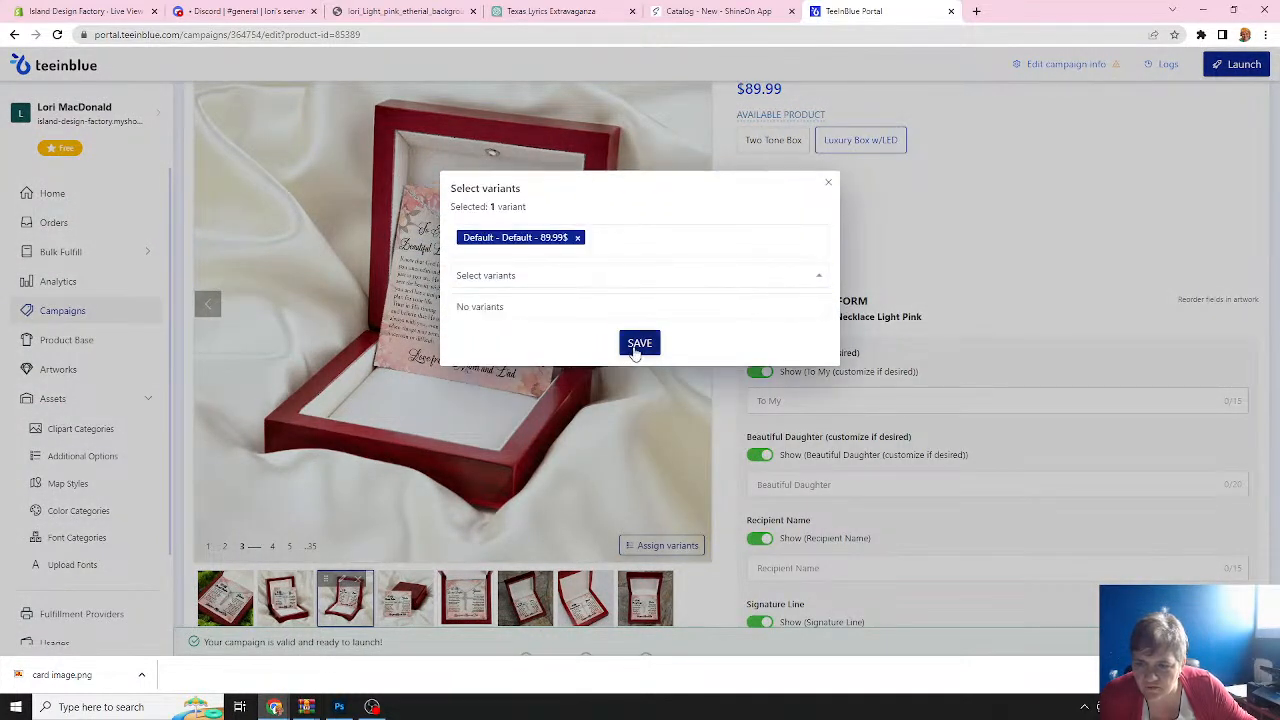
pyautogui.click(639, 343)
# Switch to the Two Tone Box product and assign the Default - Default - 69.99$ variant to its first mockup, the mossy close-up.
pyautogui.scroll(3, 641, 426)
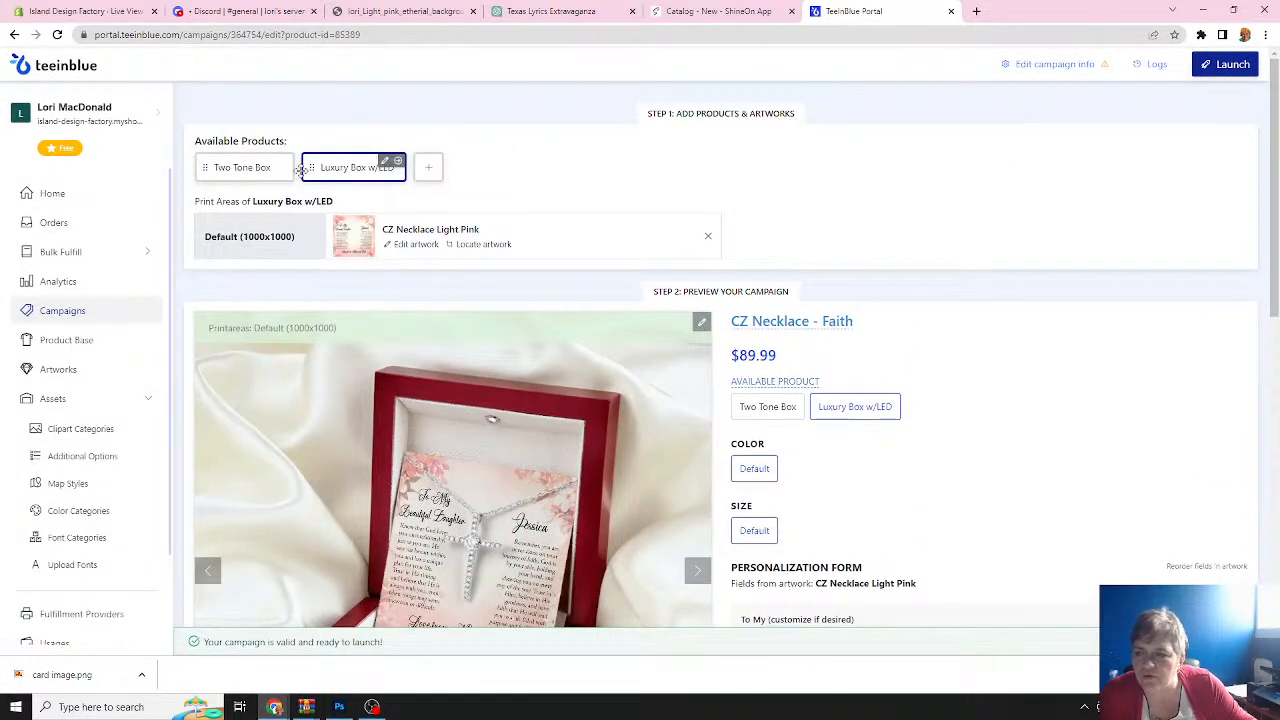
pyautogui.click(232, 170)
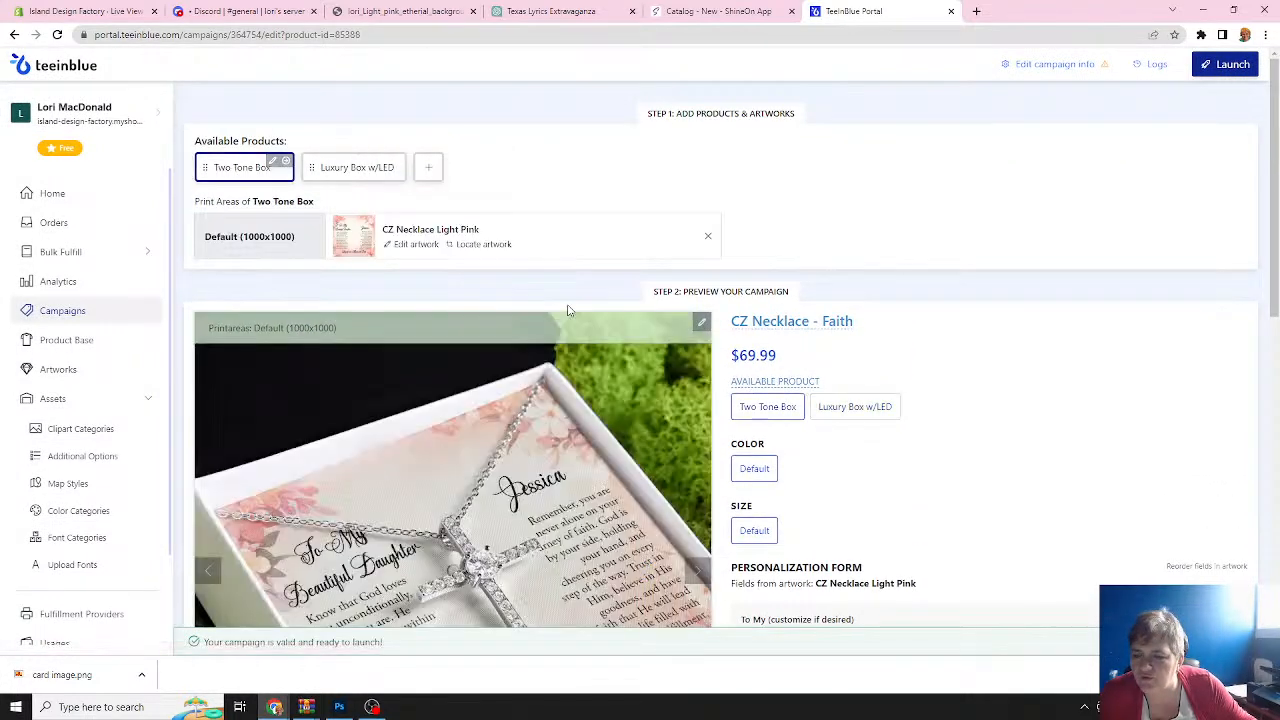
pyautogui.scroll(-2, 567, 310)
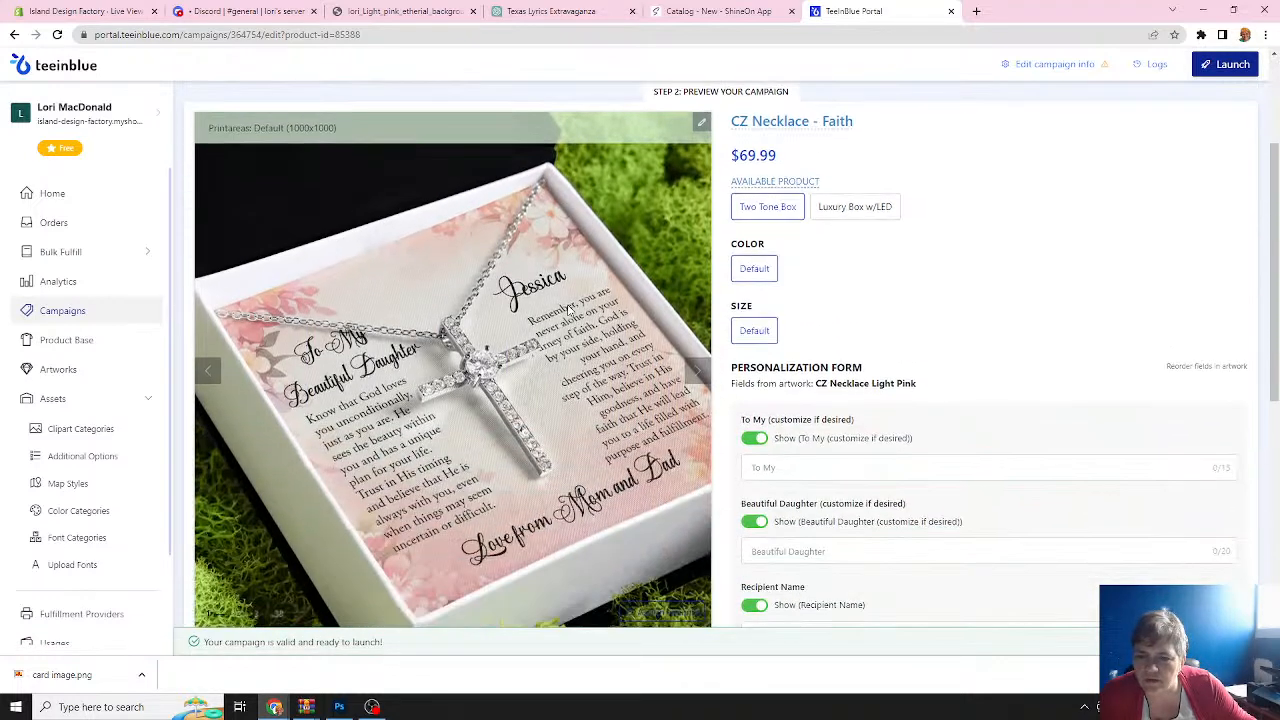
pyautogui.scroll(-2, 567, 310)
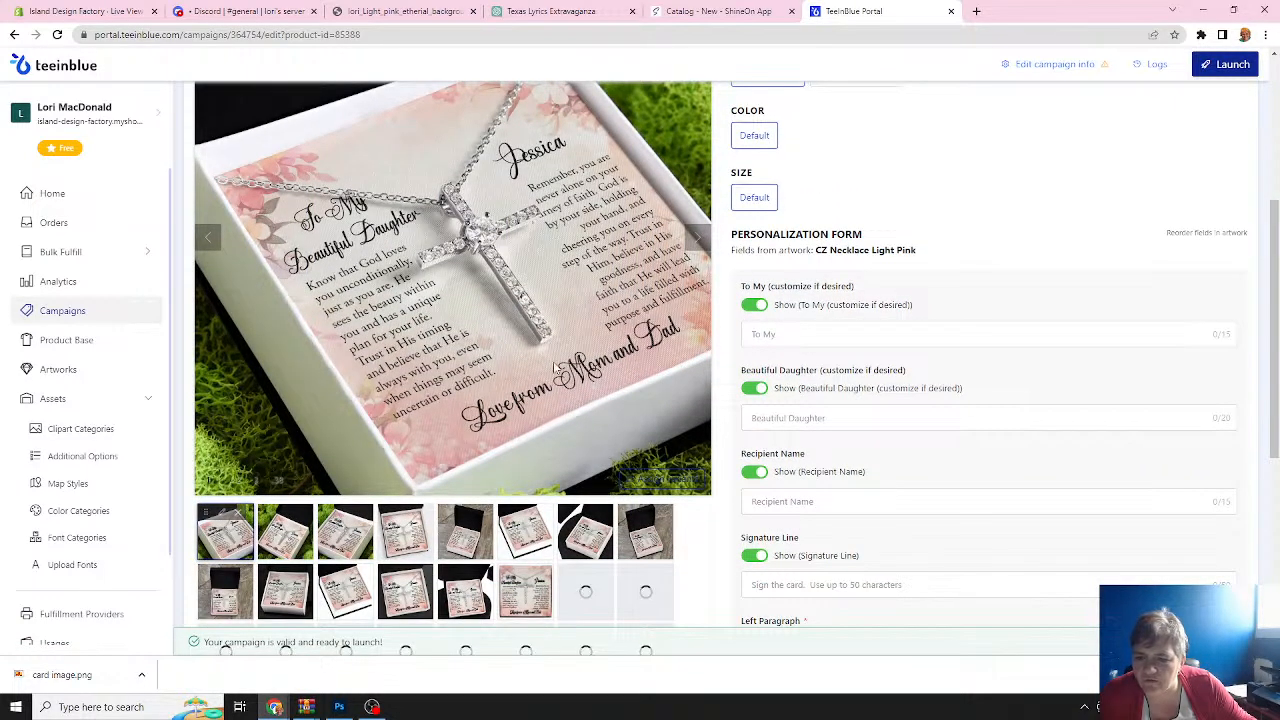
pyautogui.click(660, 477)
pyautogui.click(539, 262)
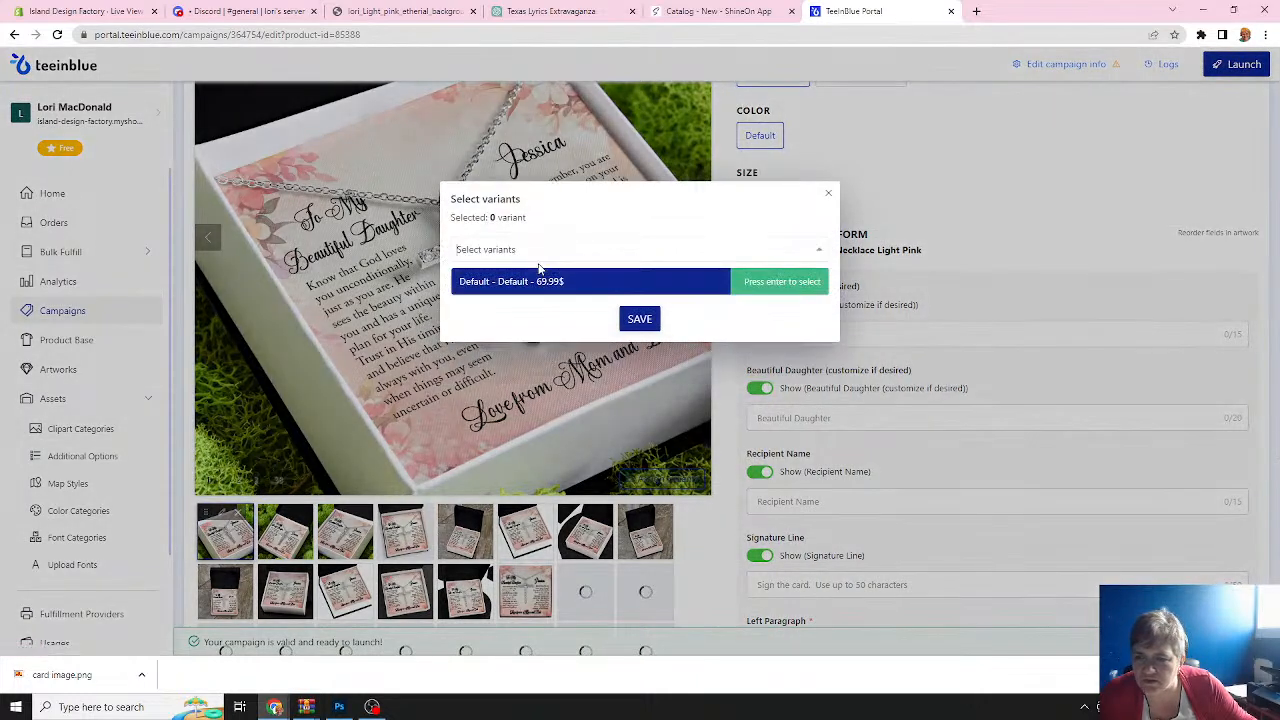
pyautogui.click(545, 282)
pyautogui.click(640, 344)
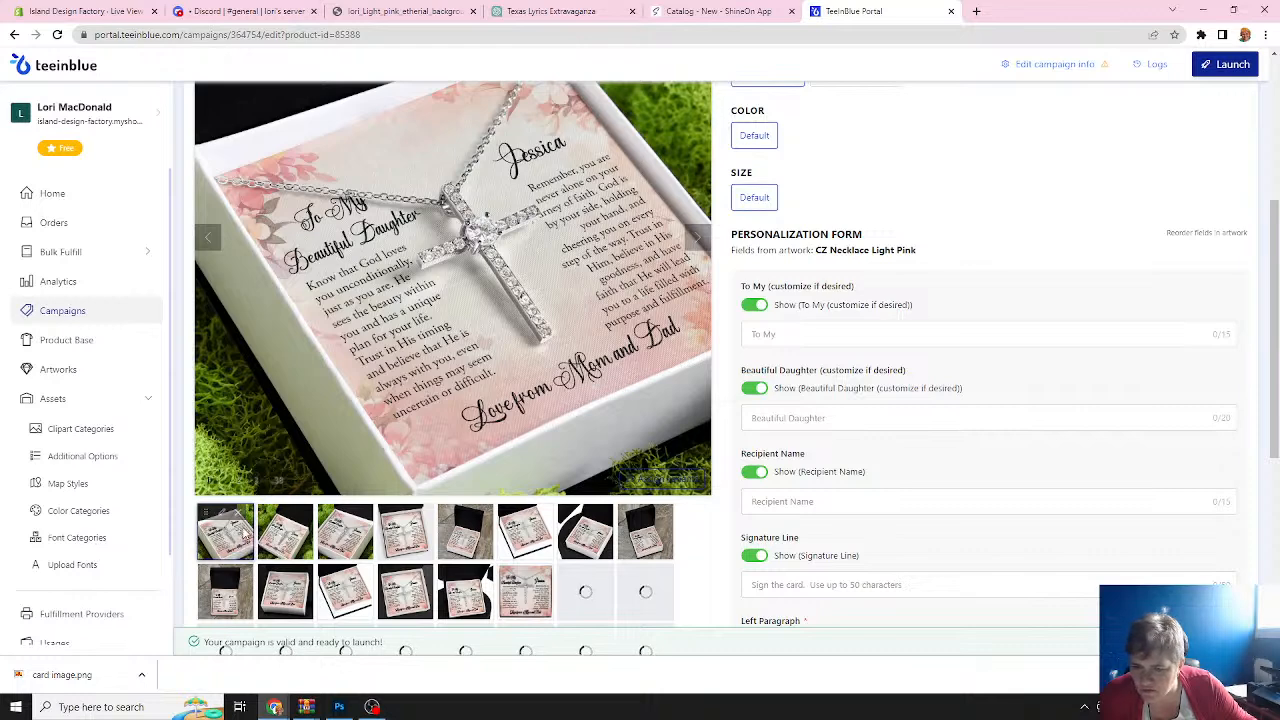
# Assign the Default - Default - 69.99$ variant to the fifth mockup, the open black-lidded box on stone.
pyautogui.click(464, 540)
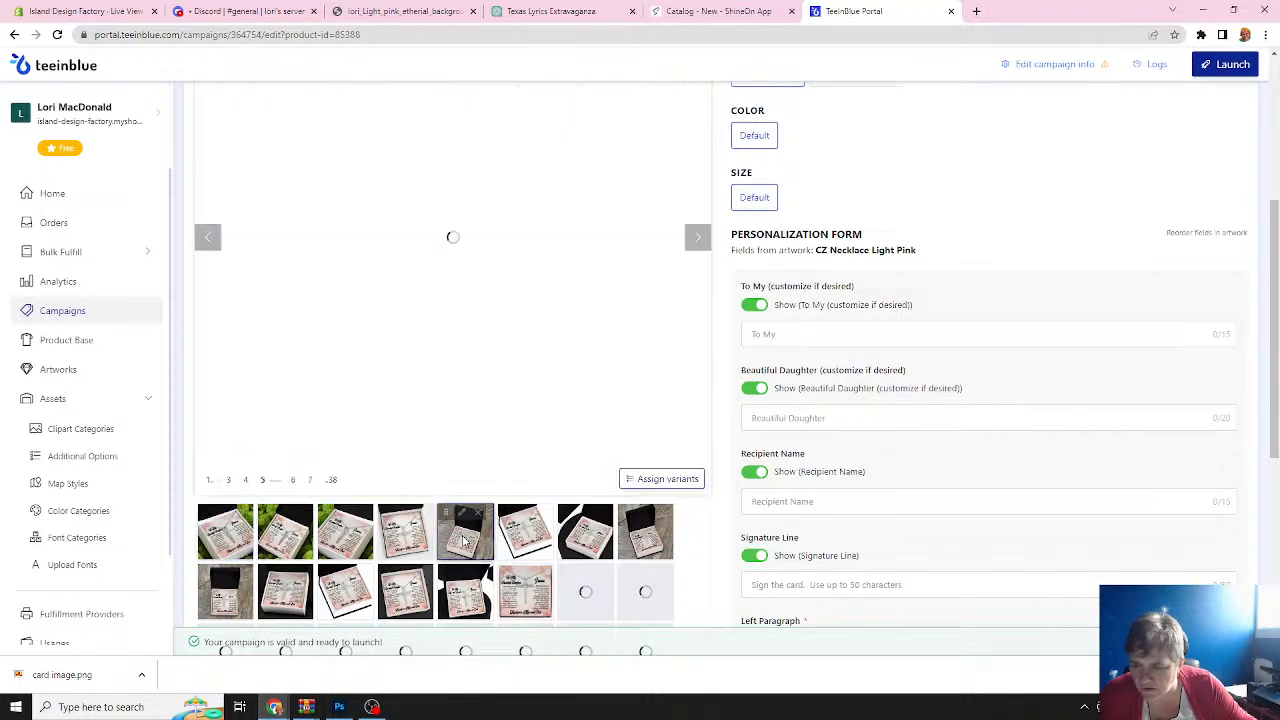
pyautogui.click(660, 479)
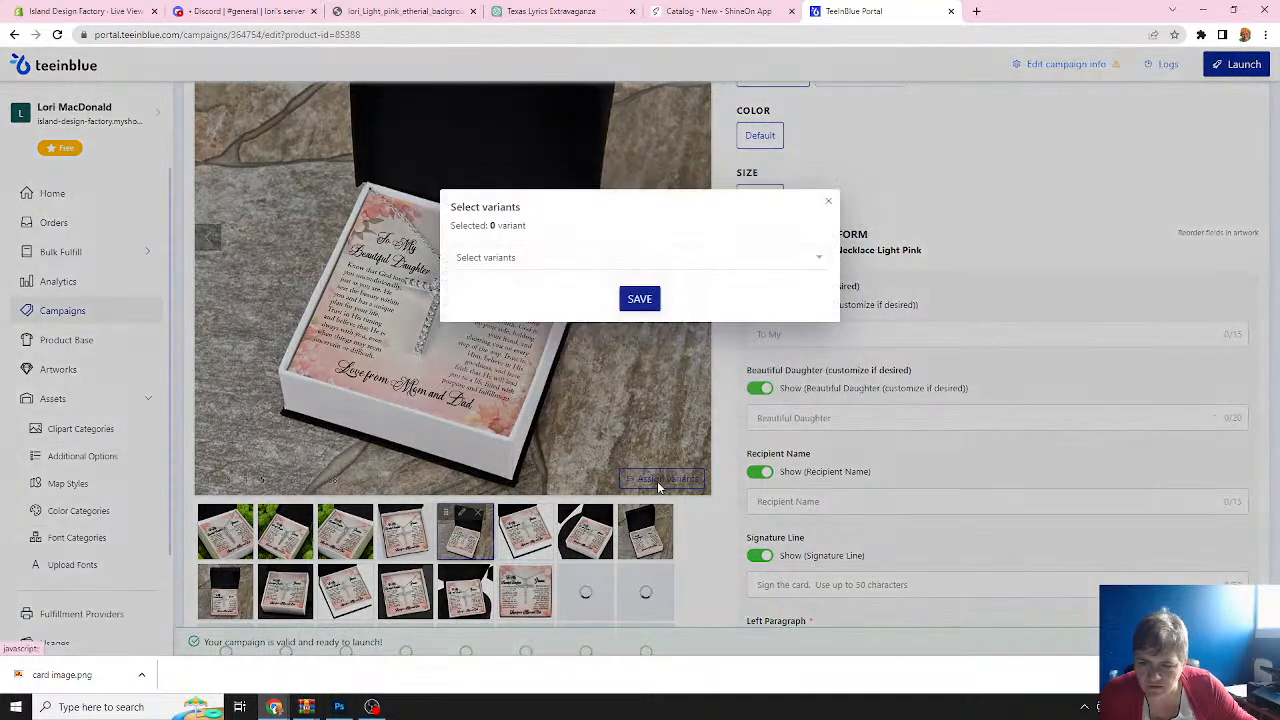
pyautogui.click(622, 256)
pyautogui.click(602, 286)
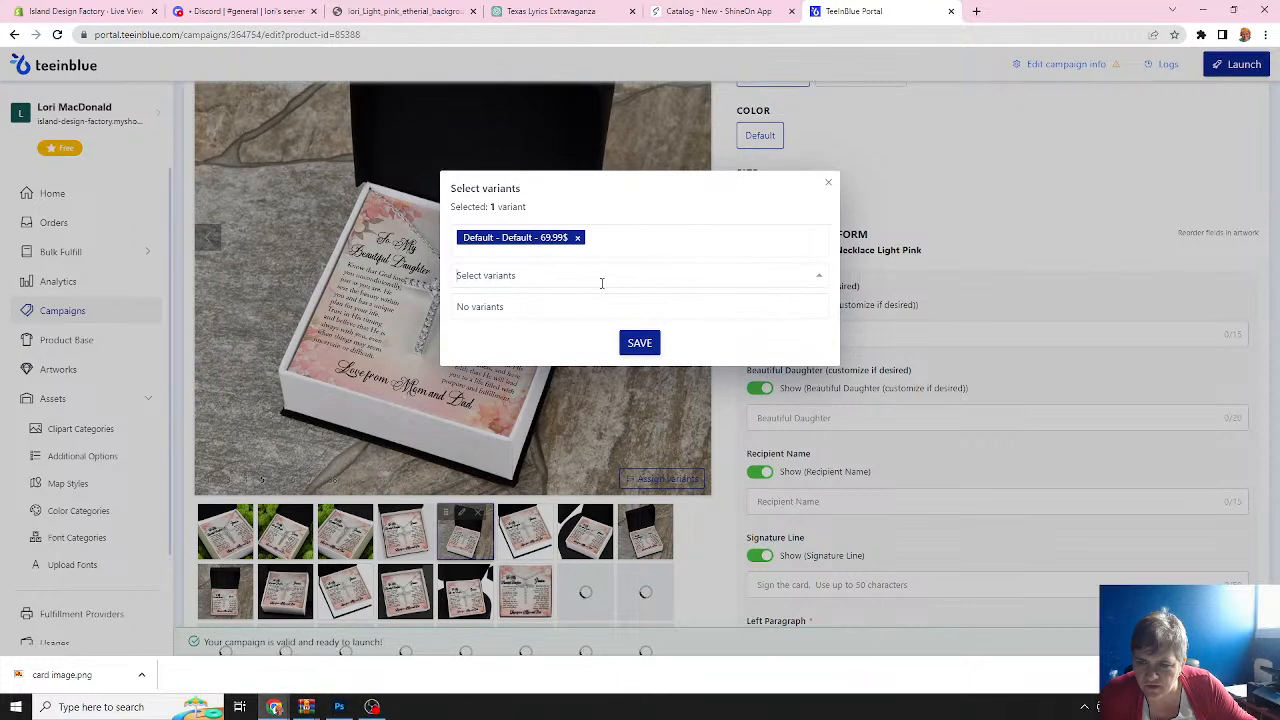
pyautogui.click(637, 344)
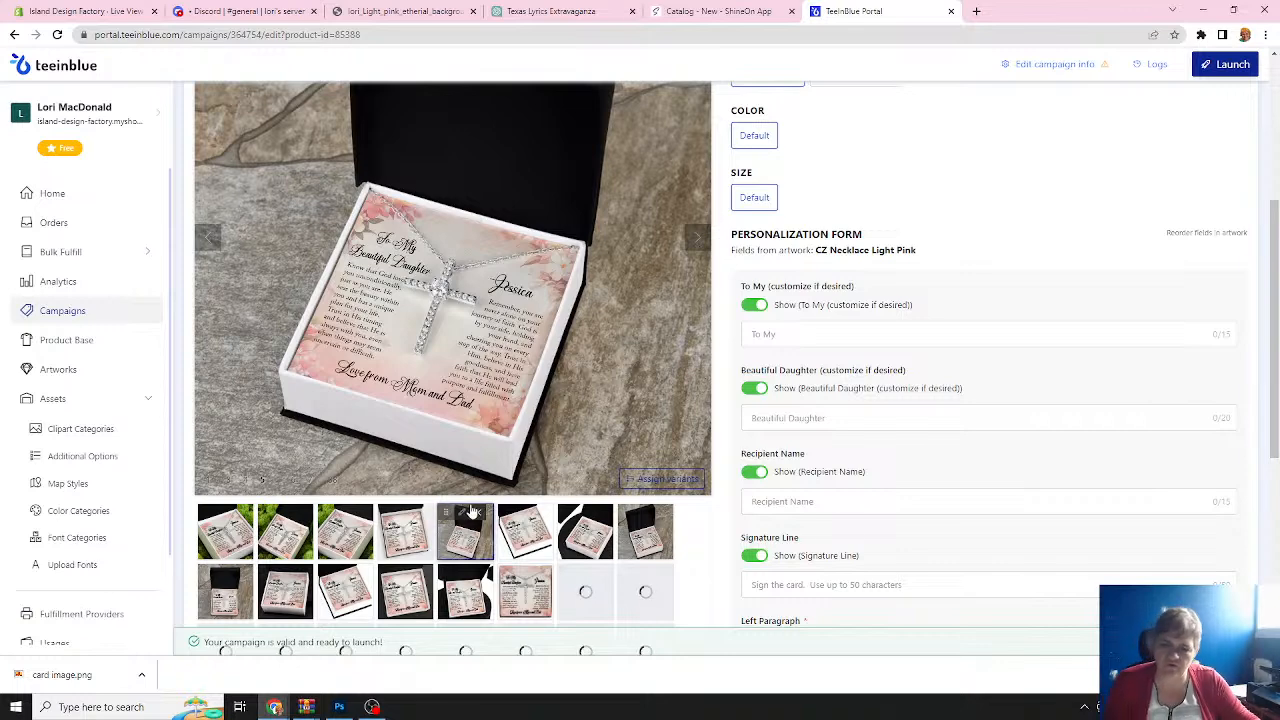
# Review the Two Tone Box mockup gallery, personalization fields and description, and check the campaign preview.
pyautogui.scroll(1, 487, 492)
pyautogui.scroll(1, 487, 492)
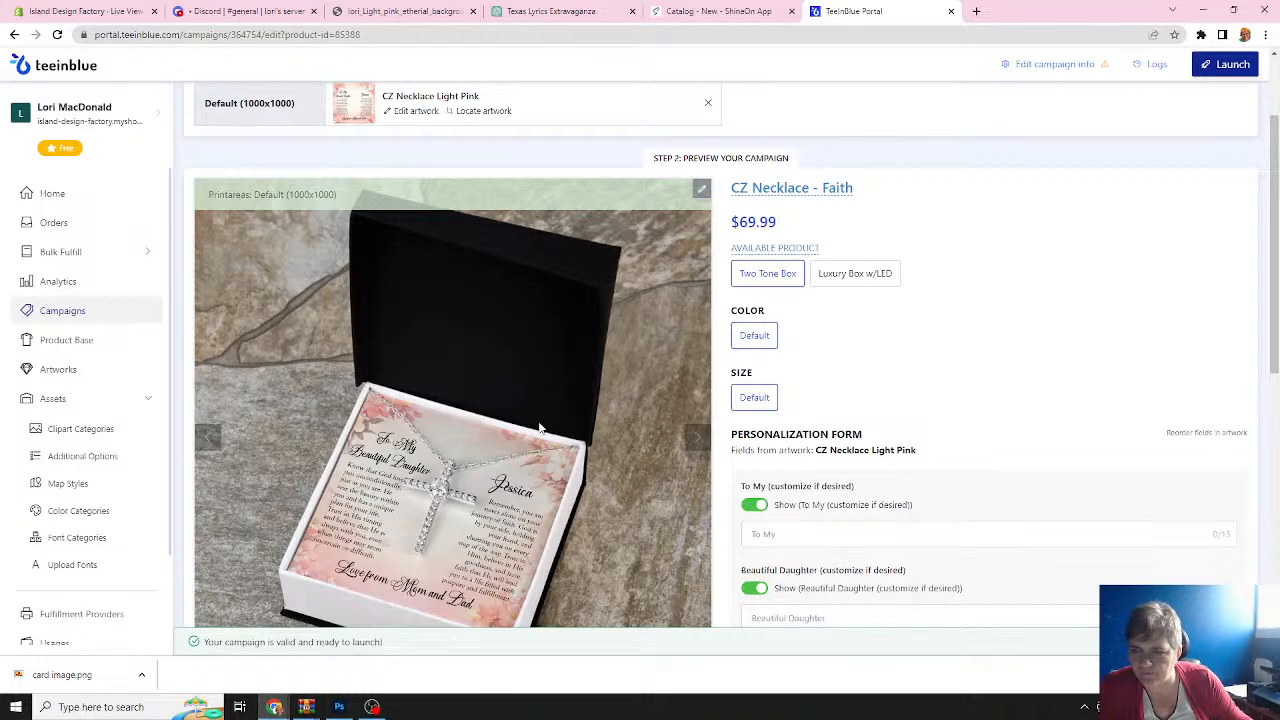
pyautogui.scroll(2, 538, 428)
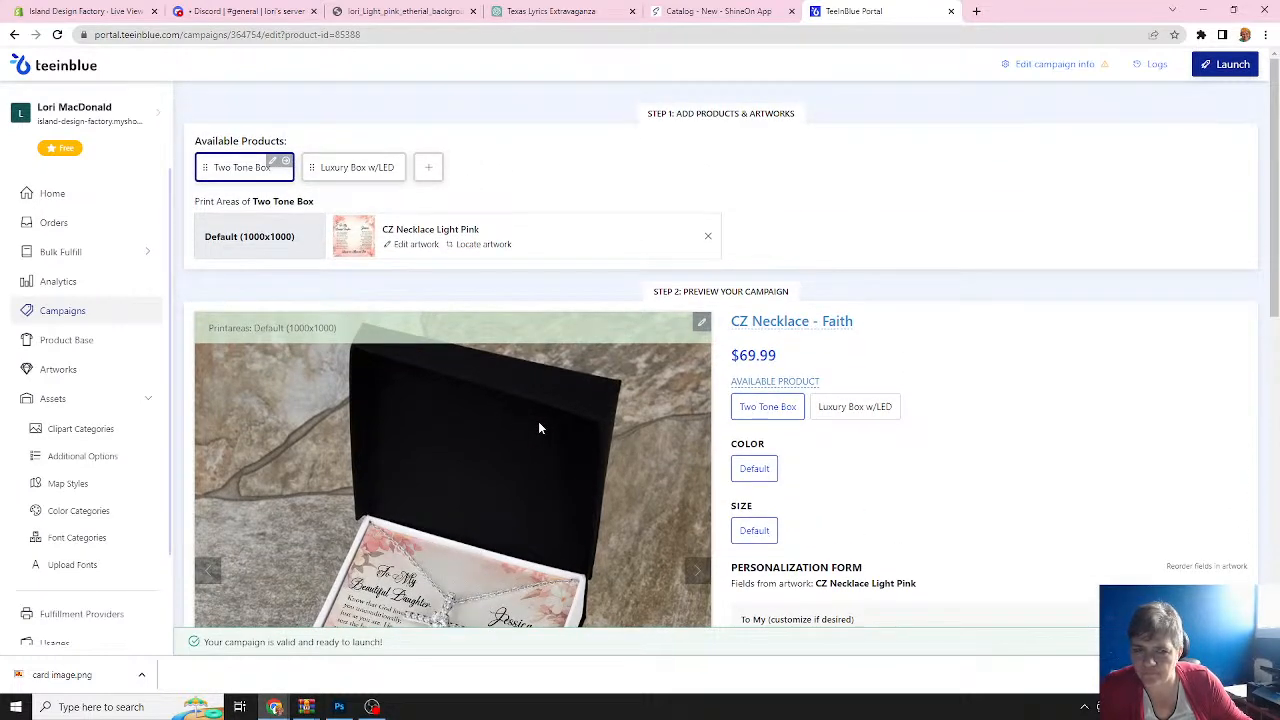
pyautogui.scroll(-5, 538, 428)
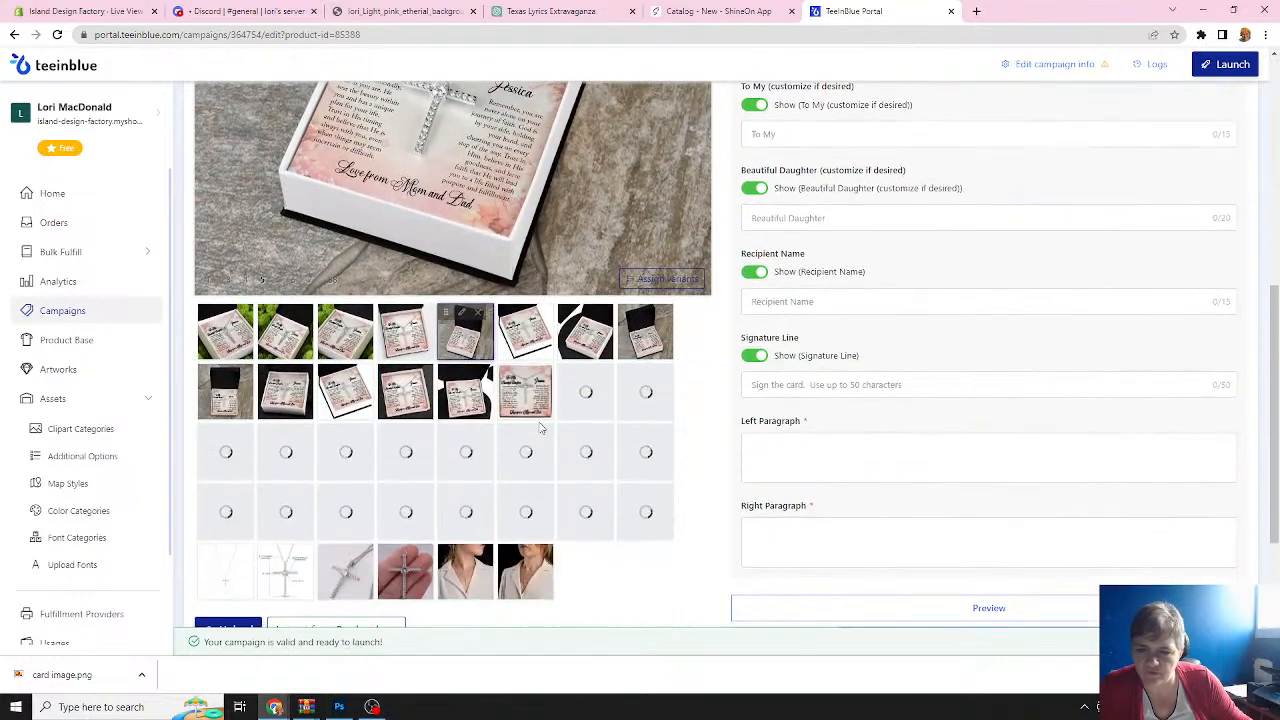
pyautogui.scroll(-2, 540, 428)
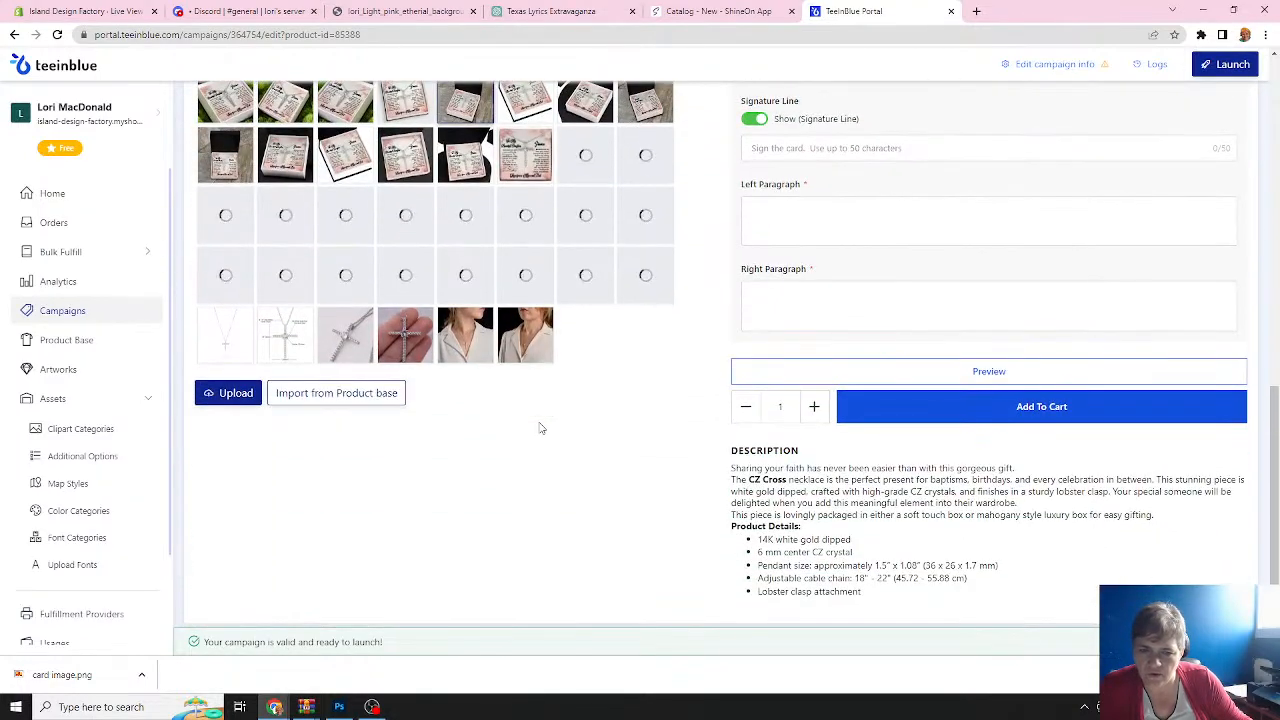
pyautogui.click(977, 376)
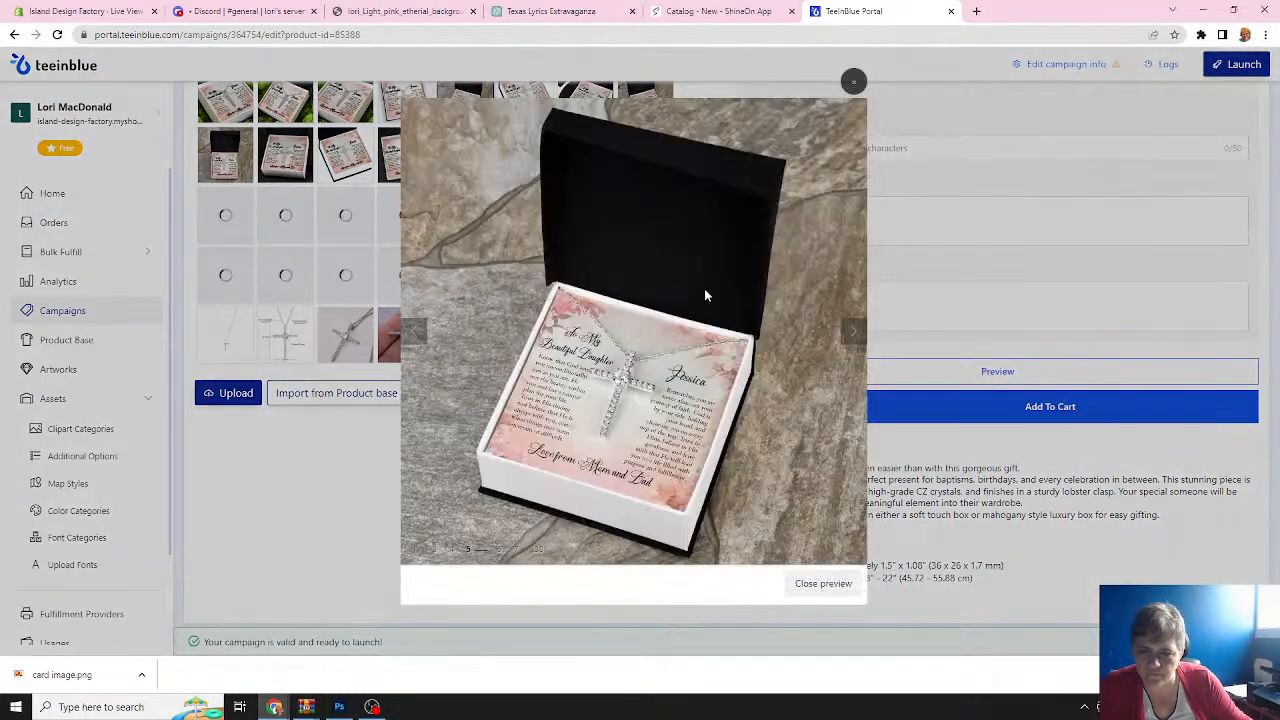
pyautogui.click(823, 584)
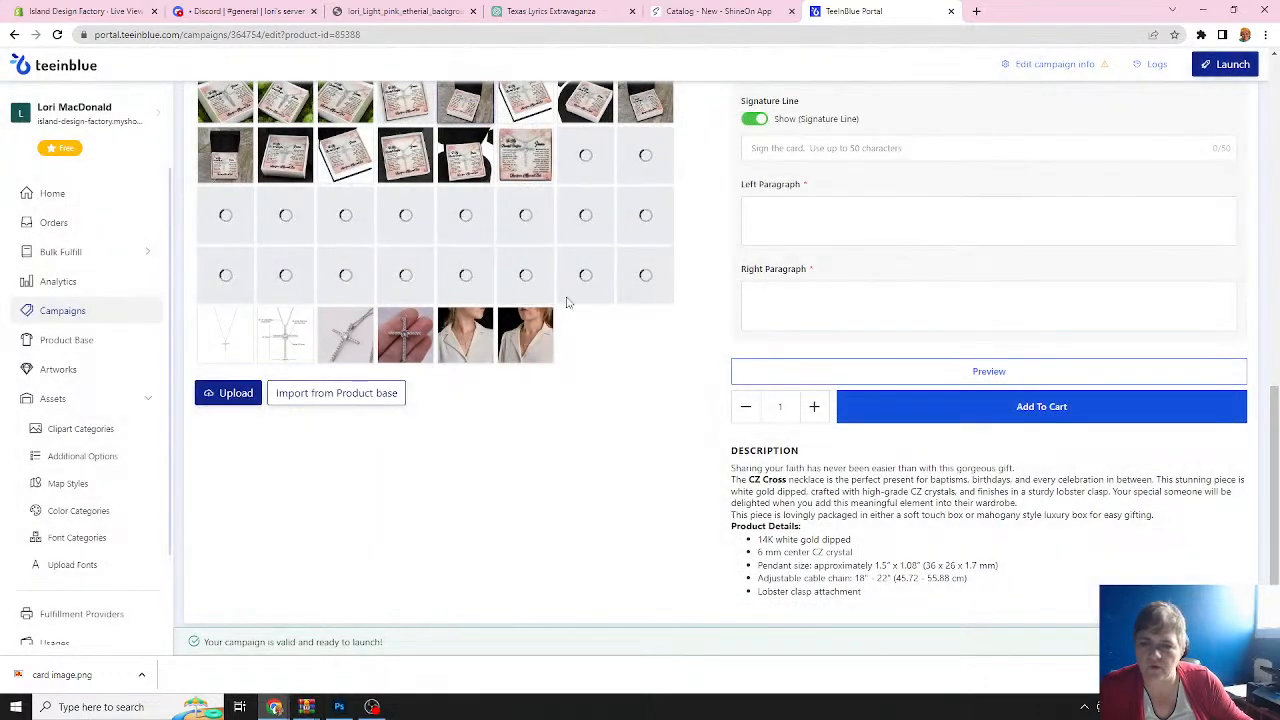
pyautogui.scroll(10, 630, 337)
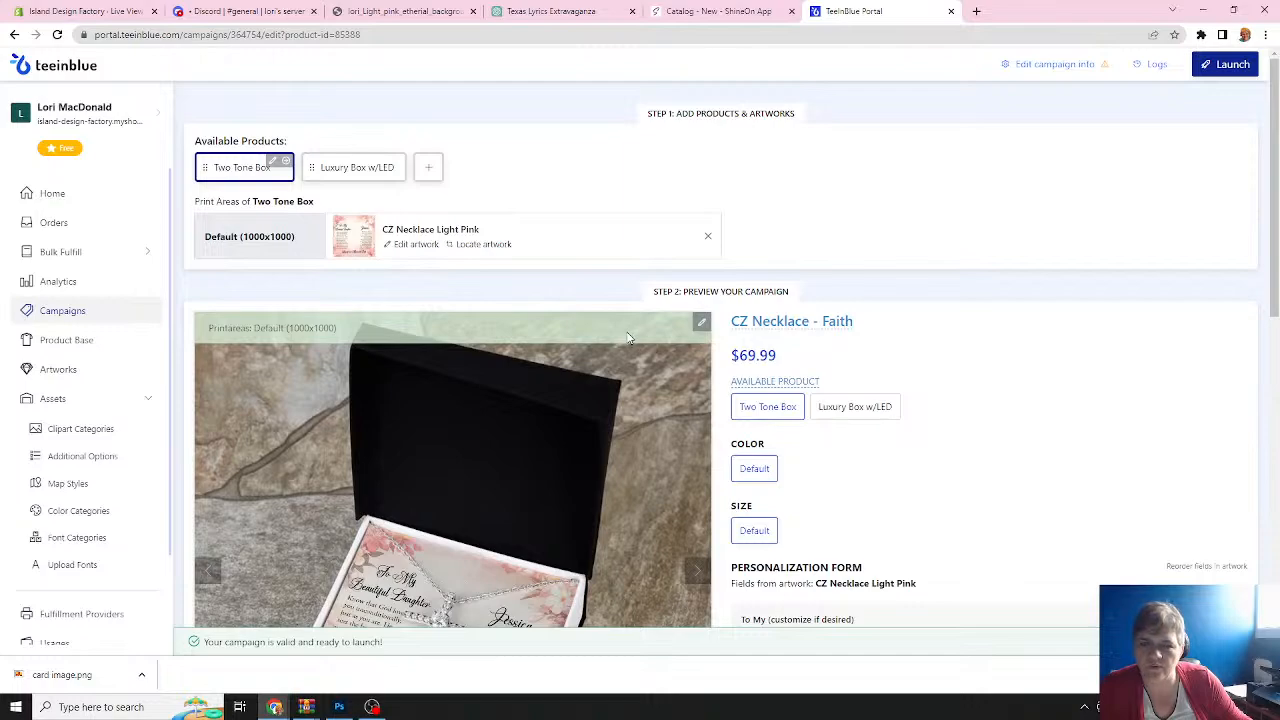
pyautogui.scroll(-2, 621, 338)
pyautogui.scroll(-3, 621, 338)
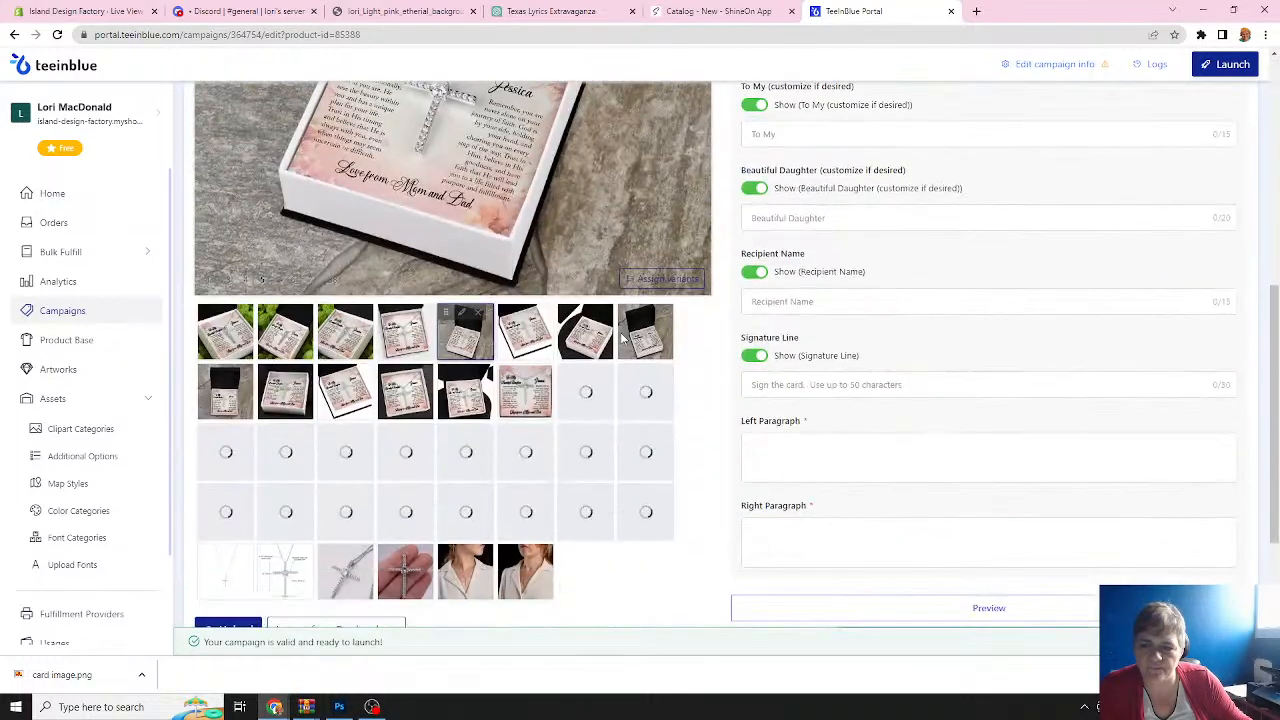
pyautogui.scroll(-2, 622, 339)
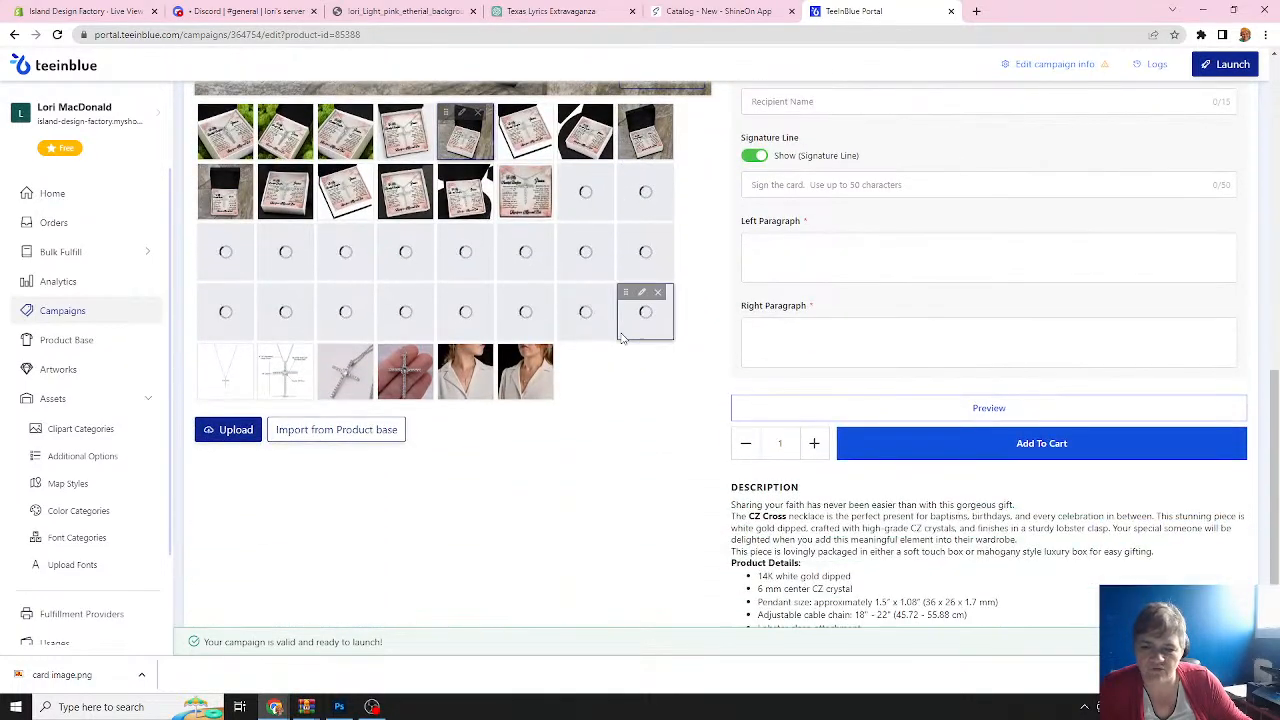
pyautogui.scroll(-1, 622, 339)
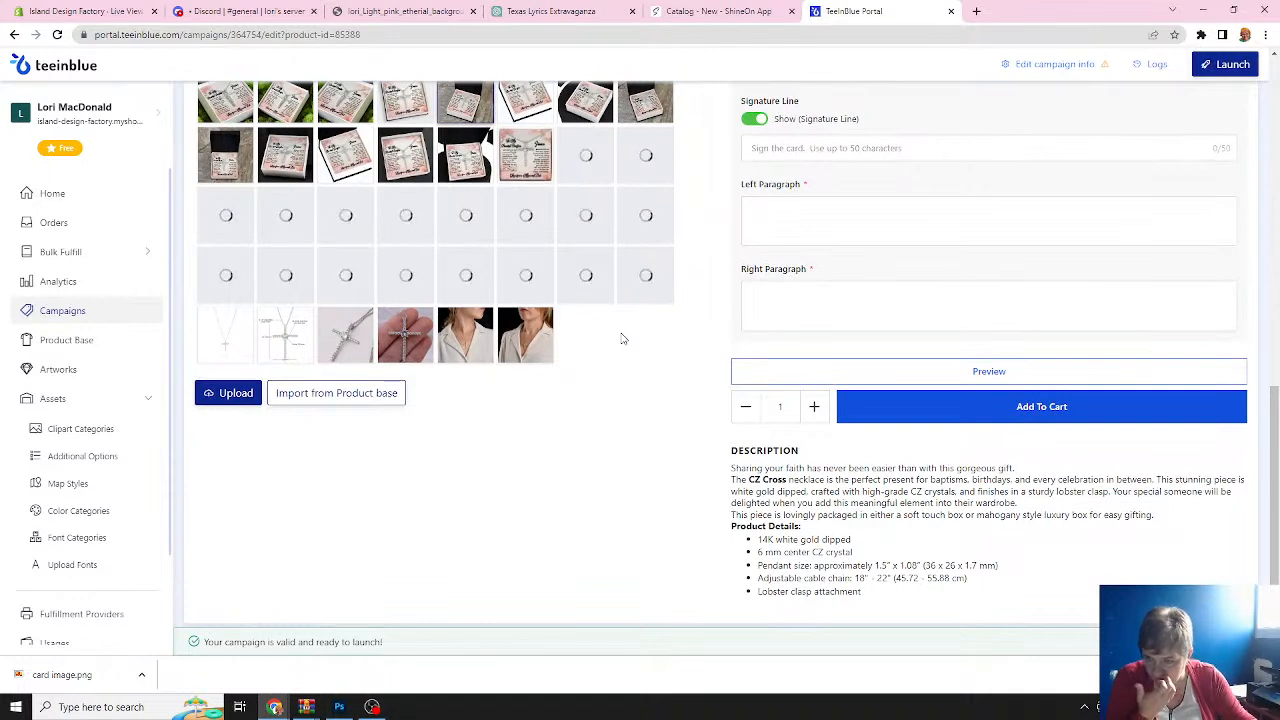
# Assign the Default - Default - 69.99$ variant to the cross necklace image showing the pendant dimensions.
pyautogui.scroll(1, 631, 346)
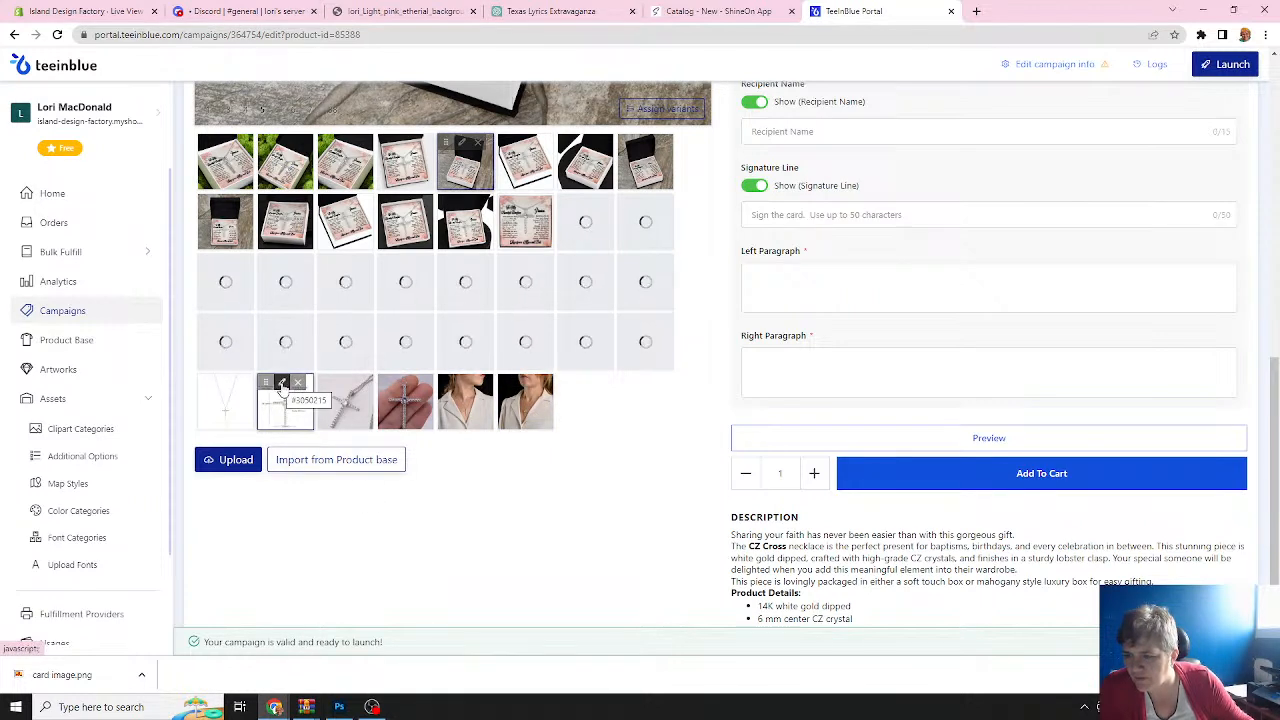
pyautogui.click(283, 388)
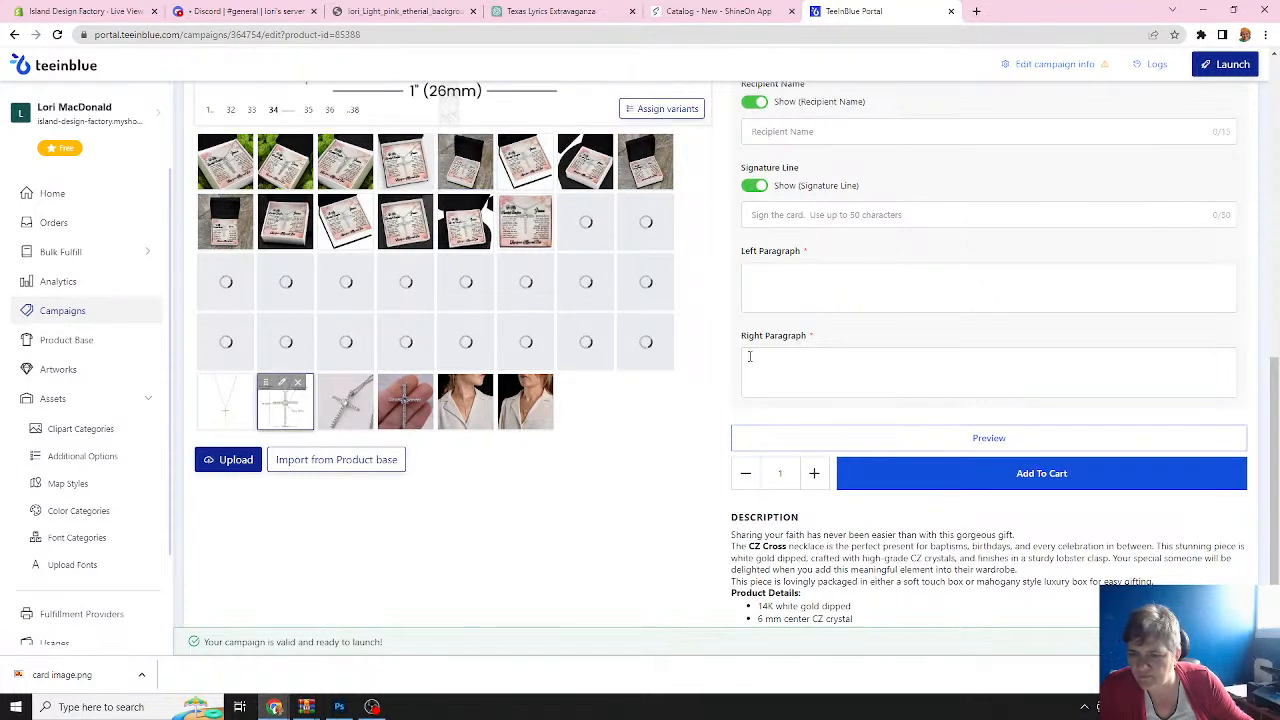
pyautogui.click(655, 120)
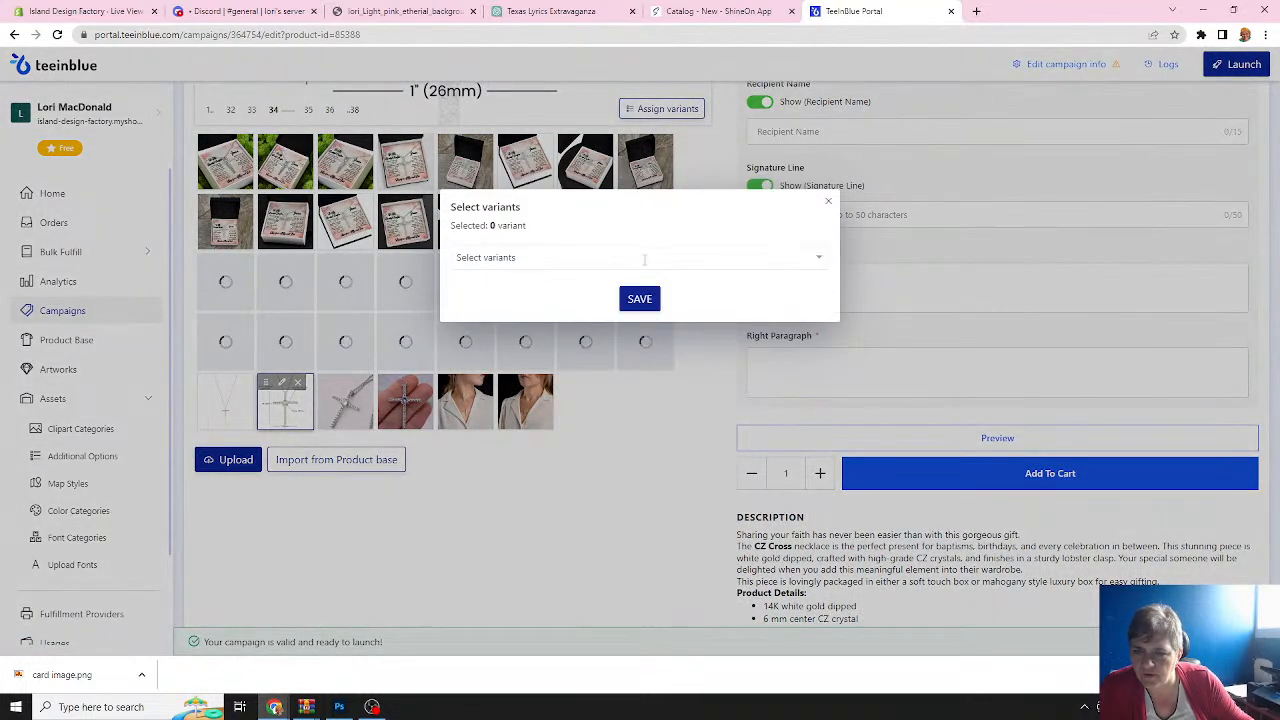
pyautogui.click(643, 256)
pyautogui.click(615, 283)
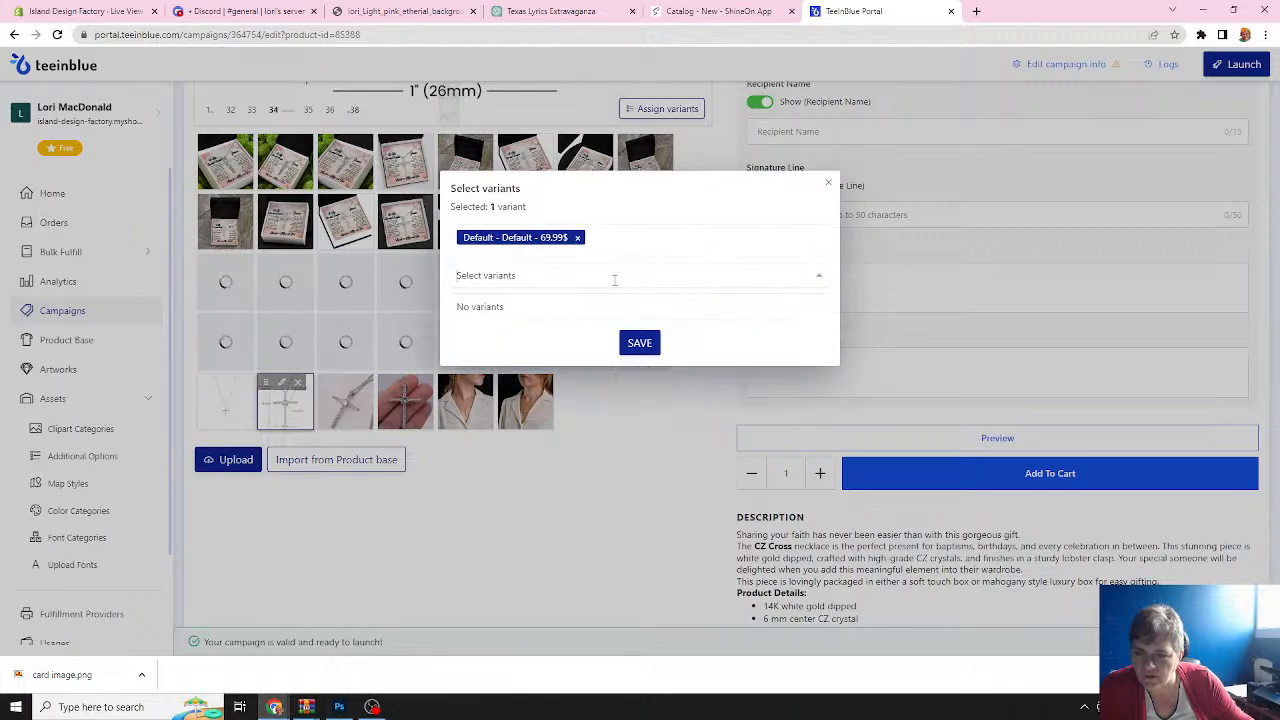
pyautogui.click(636, 344)
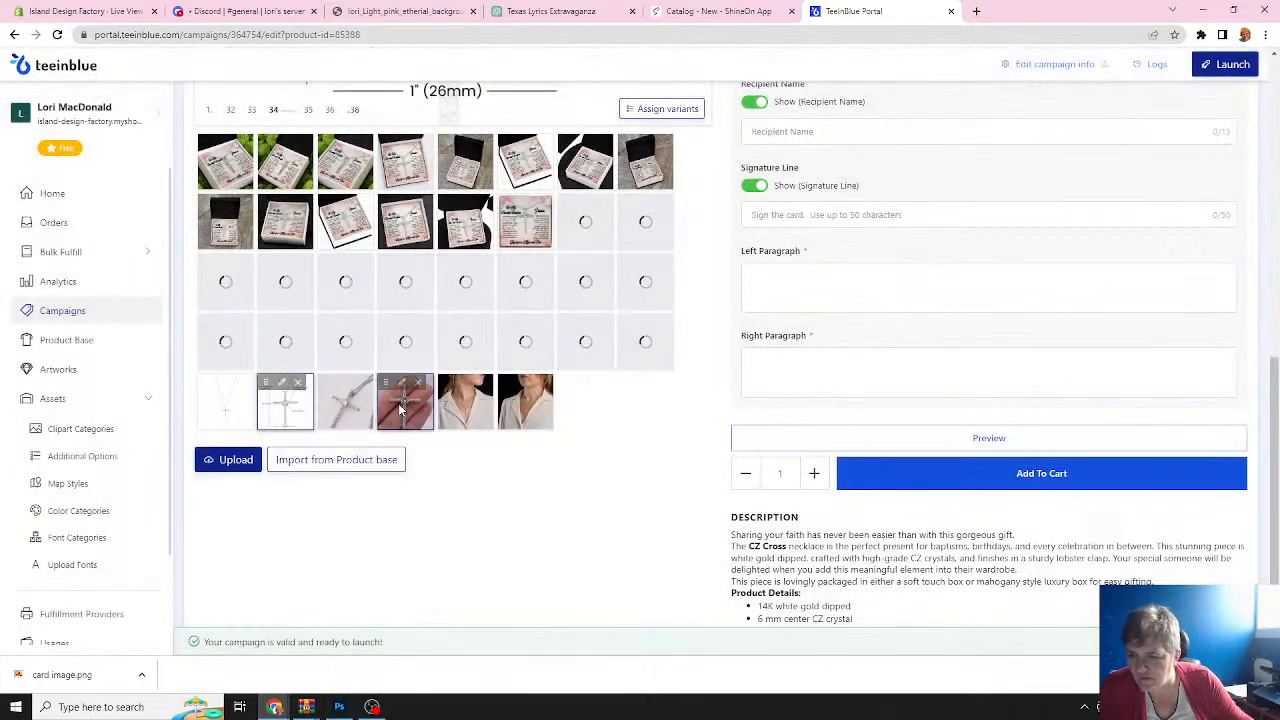
# Assign the Default - Default - 69.99$ variant to the first photo of the woman wearing the necklace.
pyautogui.click(467, 418)
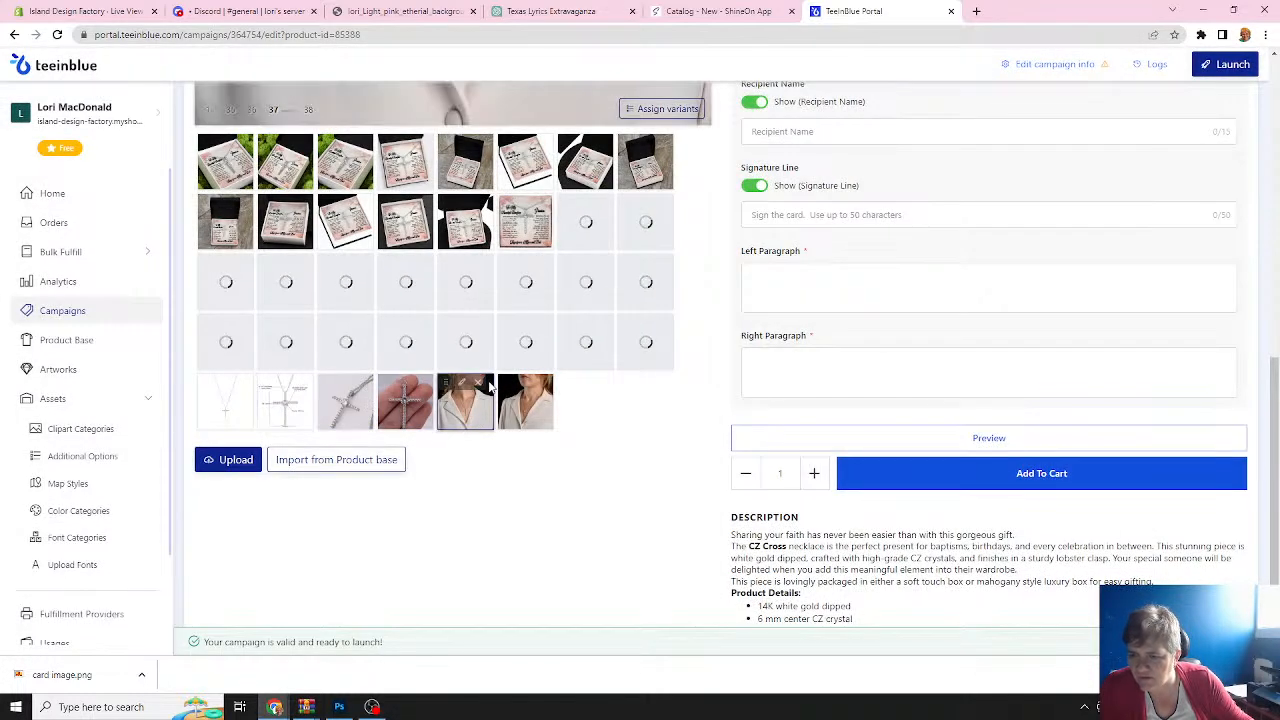
pyautogui.click(667, 110)
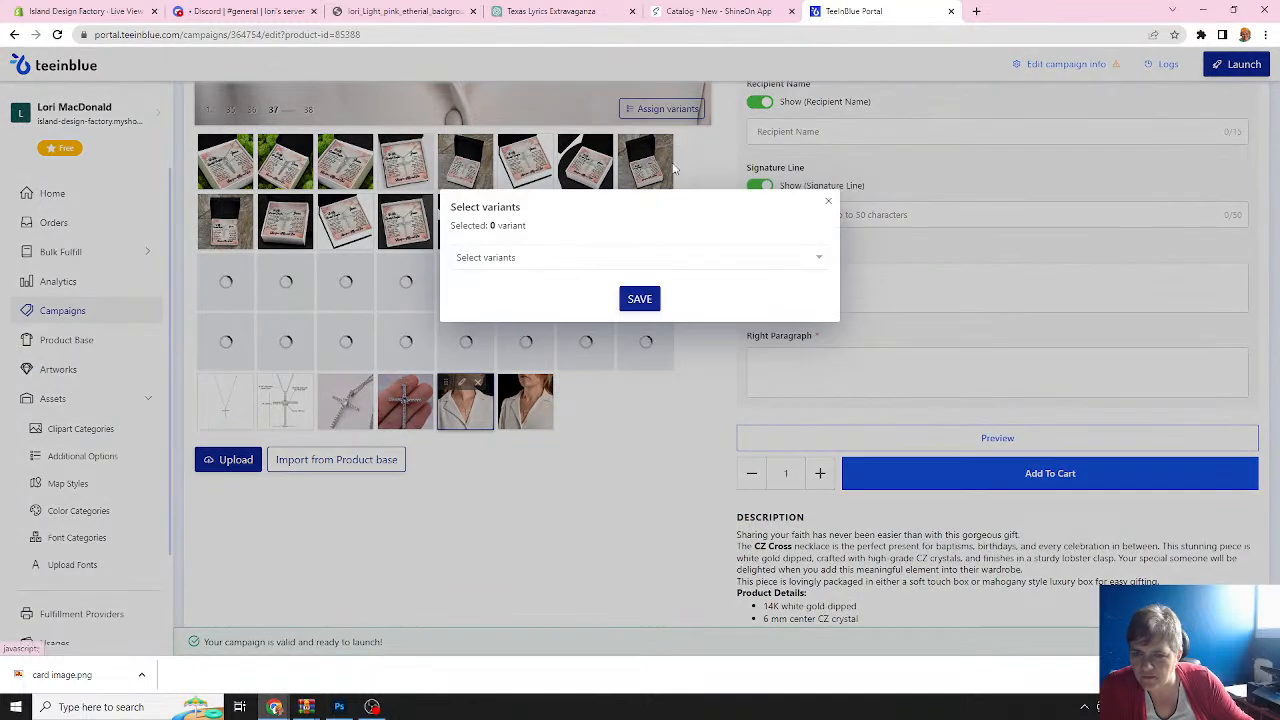
pyautogui.click(635, 252)
pyautogui.click(630, 282)
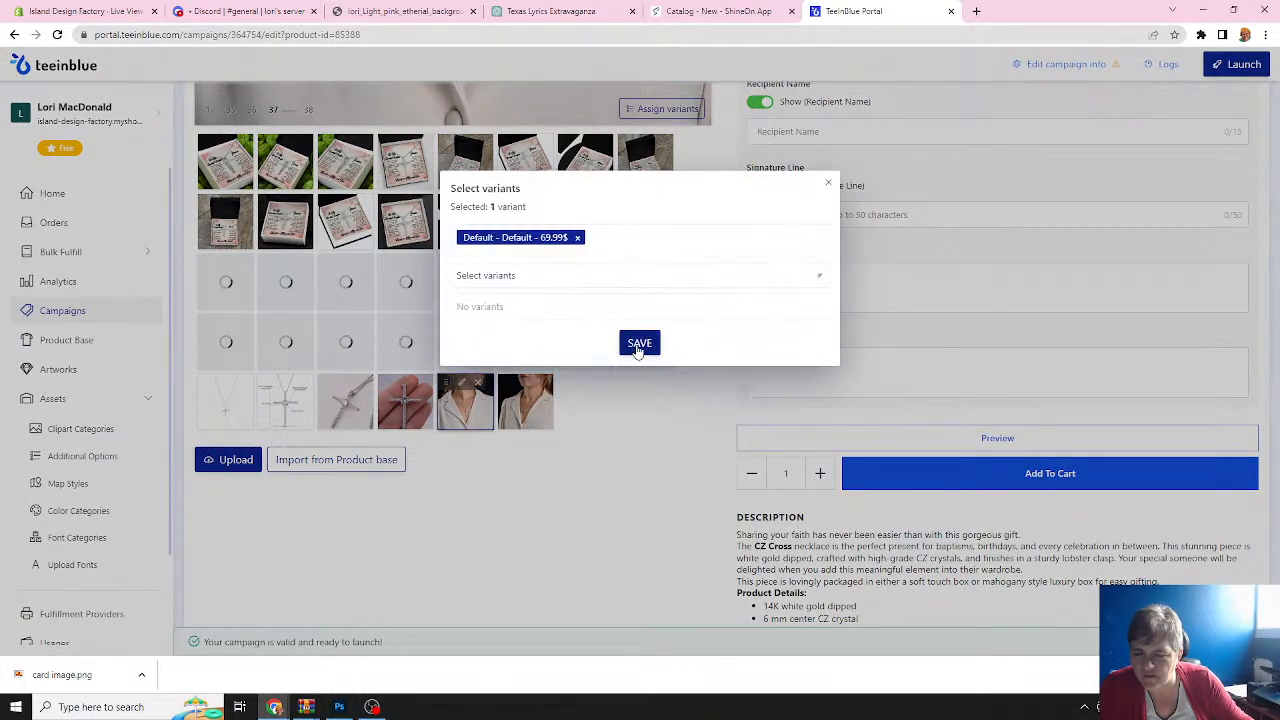
pyautogui.click(639, 344)
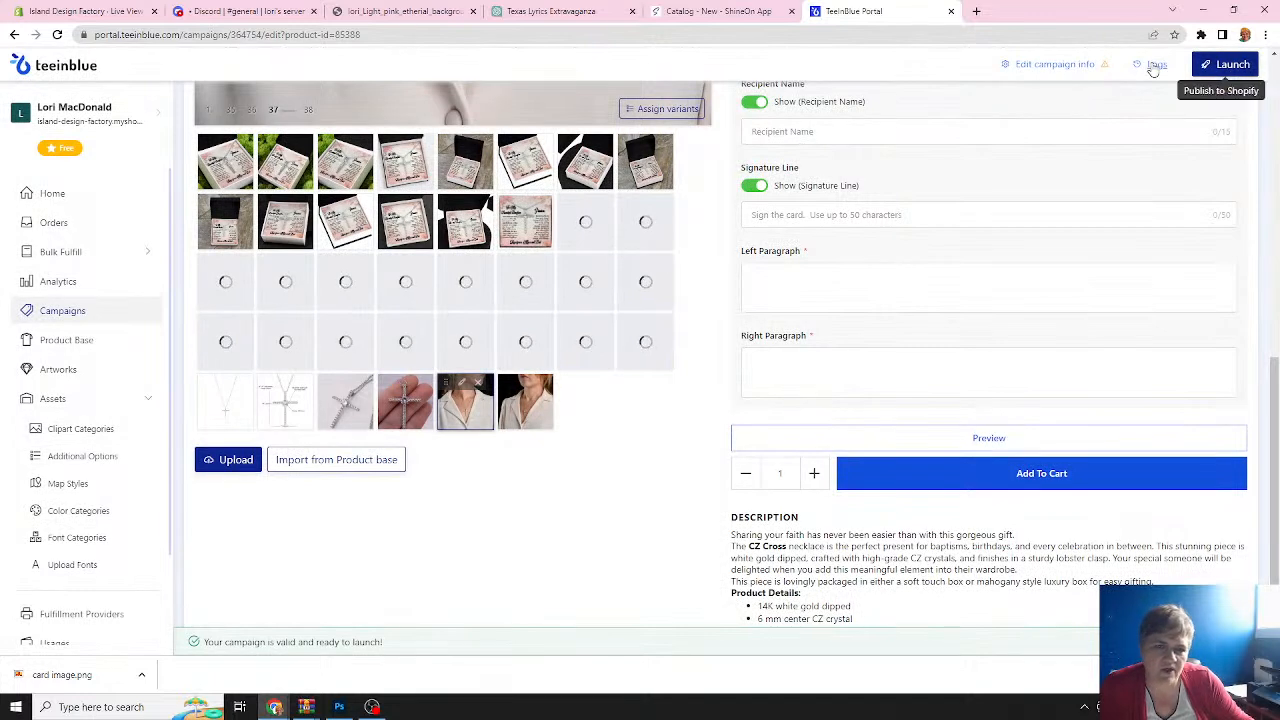
# Launch the campaign to Shopify, then switch to the Shopify admin and open the store's product list.
pyautogui.click(1233, 66)
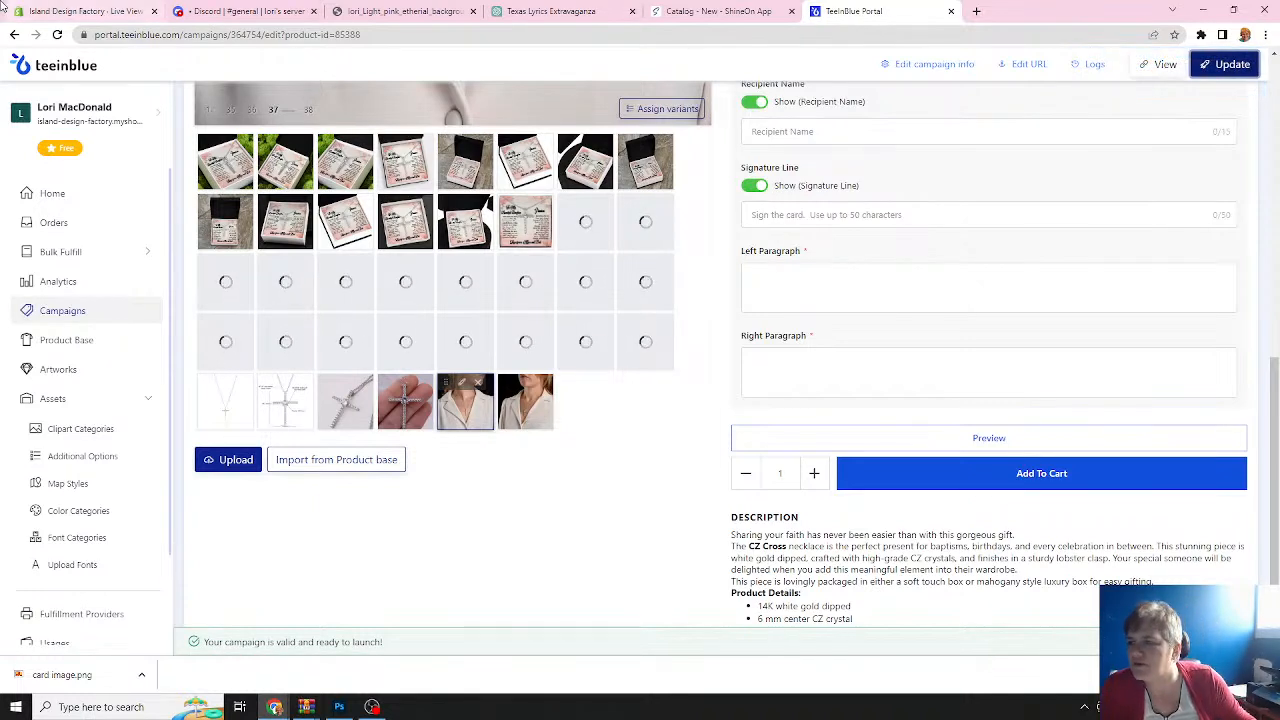
pyautogui.click(48, 8)
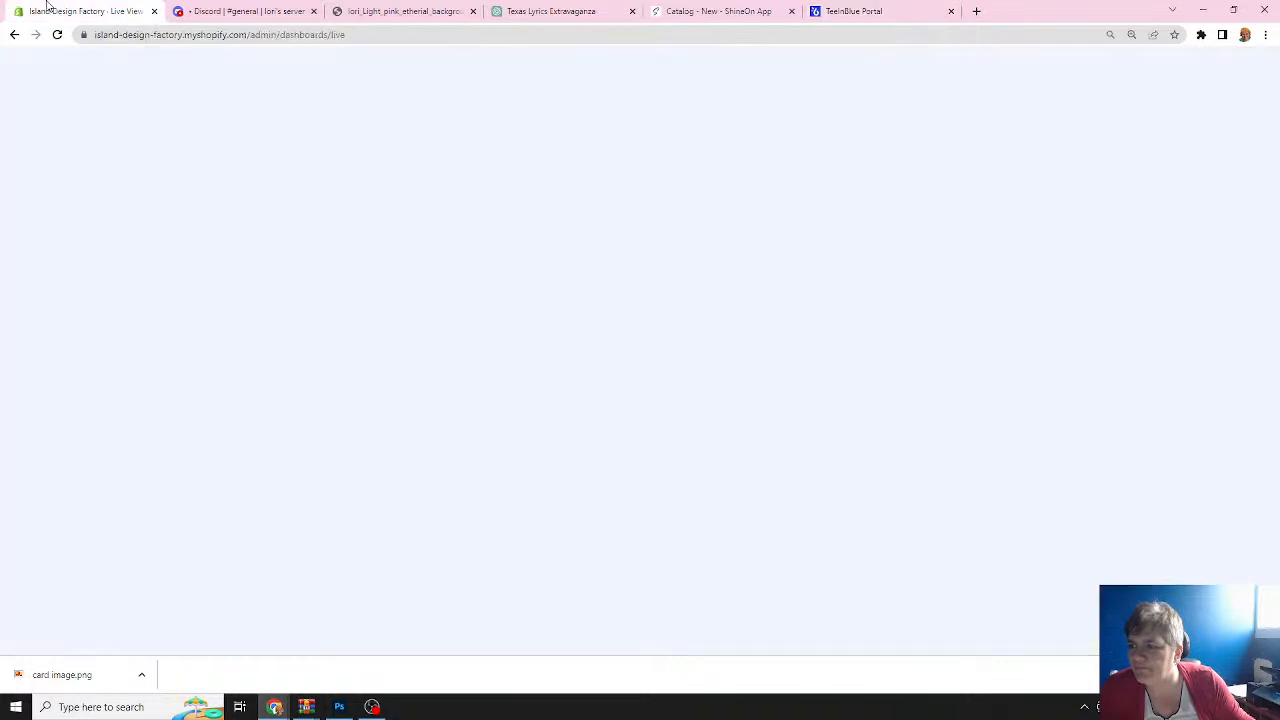
pyautogui.click(83, 169)
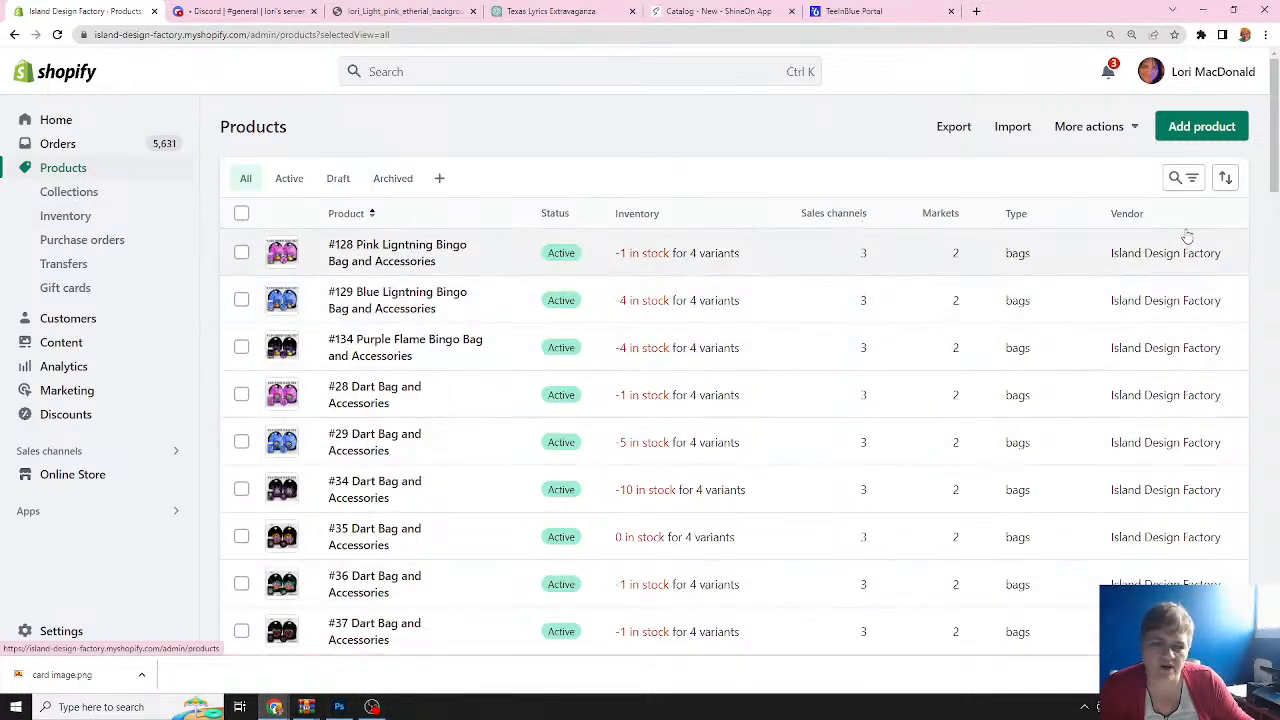
# Sort the product list by creation date with the newest products first.
pyautogui.click(1229, 181)
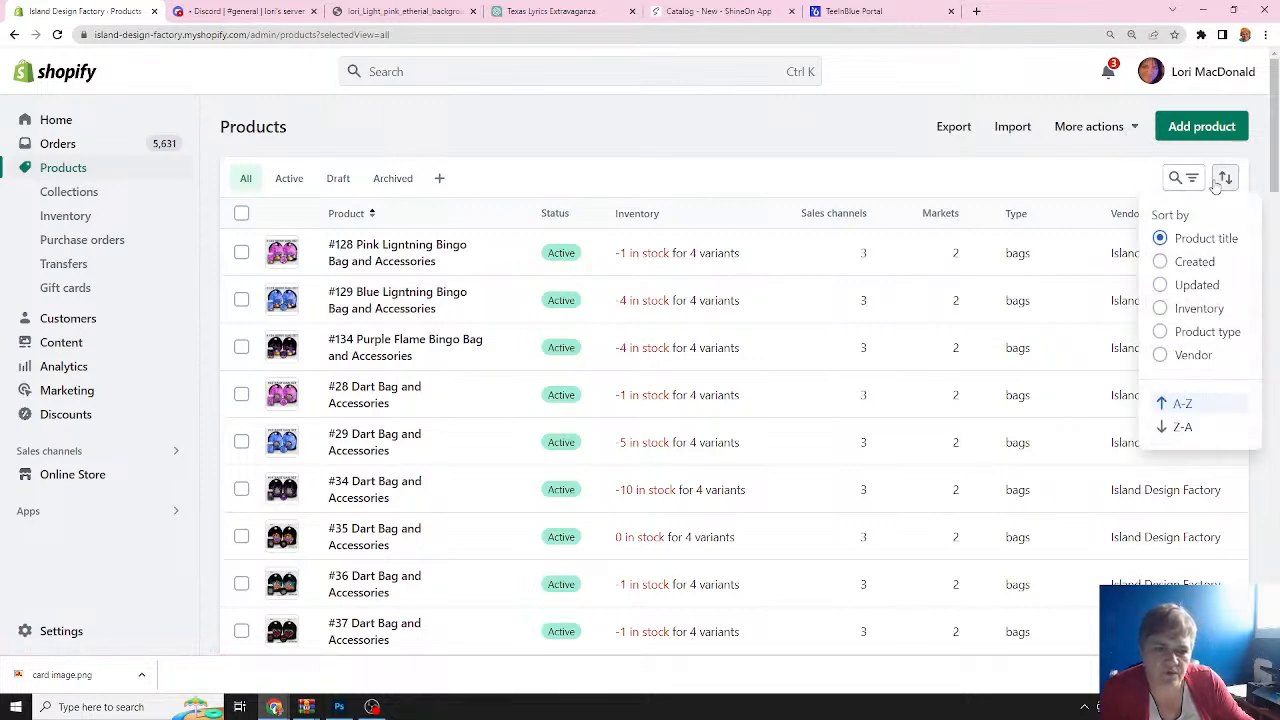
pyautogui.click(1185, 262)
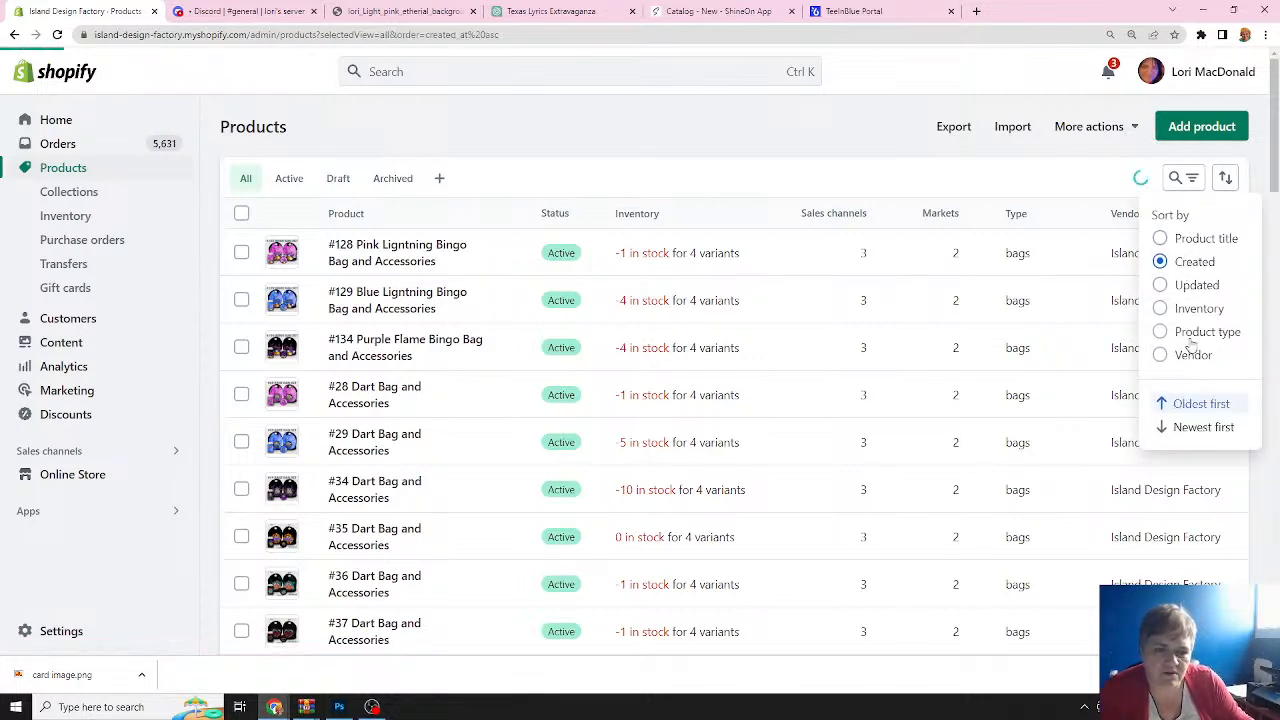
pyautogui.click(1193, 428)
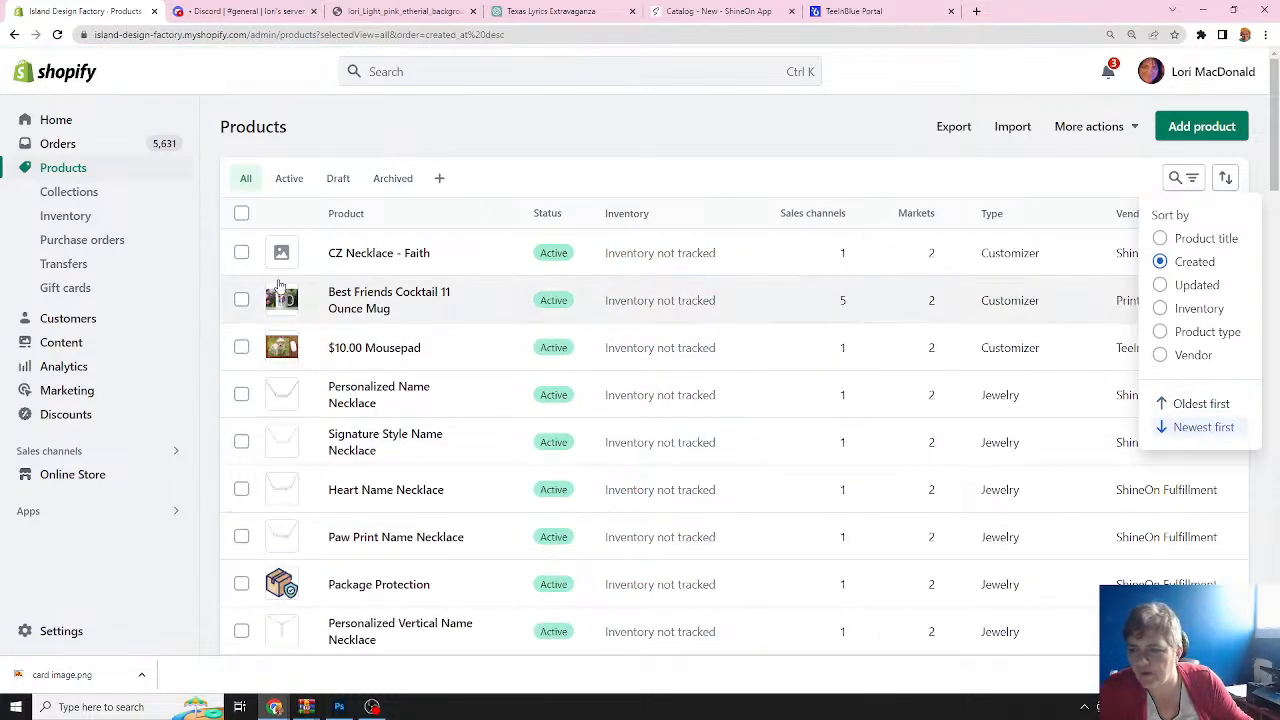
# Open the CZ Necklace - Faith product and add the Facebook & Instagram, Pinterest, TikTok and Snapchat Ads sales channels.
pyautogui.click(362, 254)
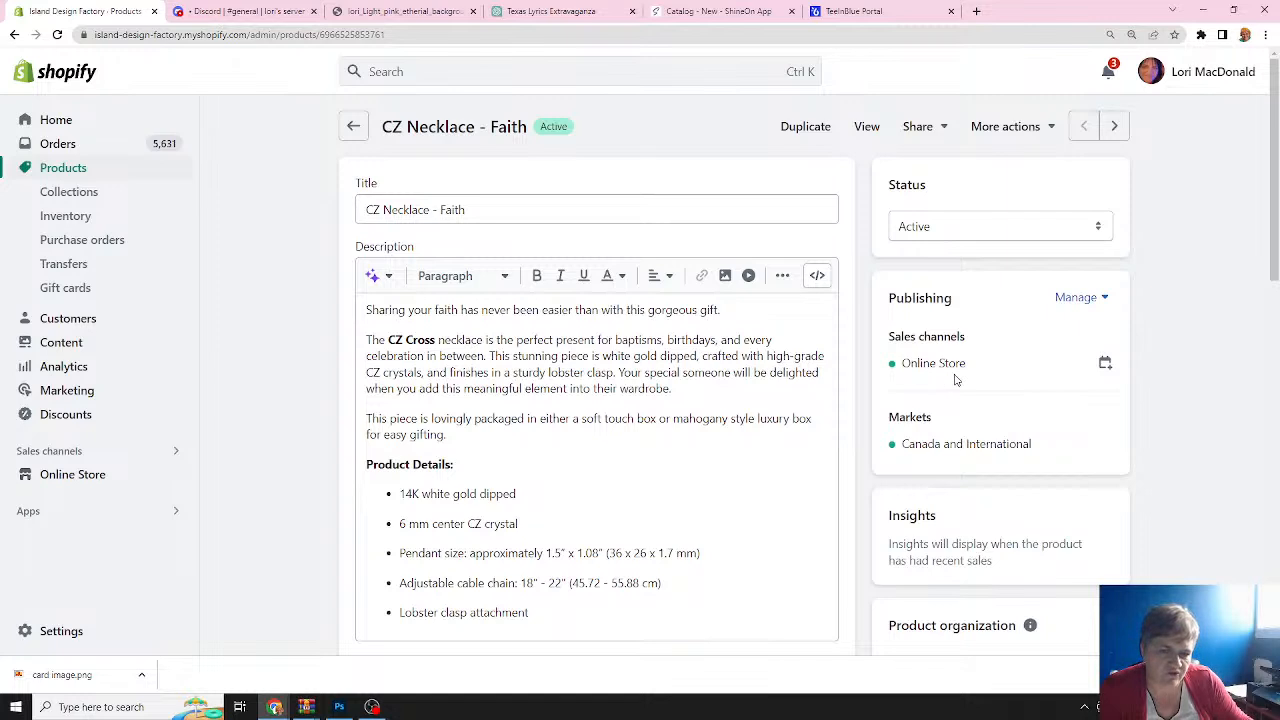
pyautogui.click(1078, 299)
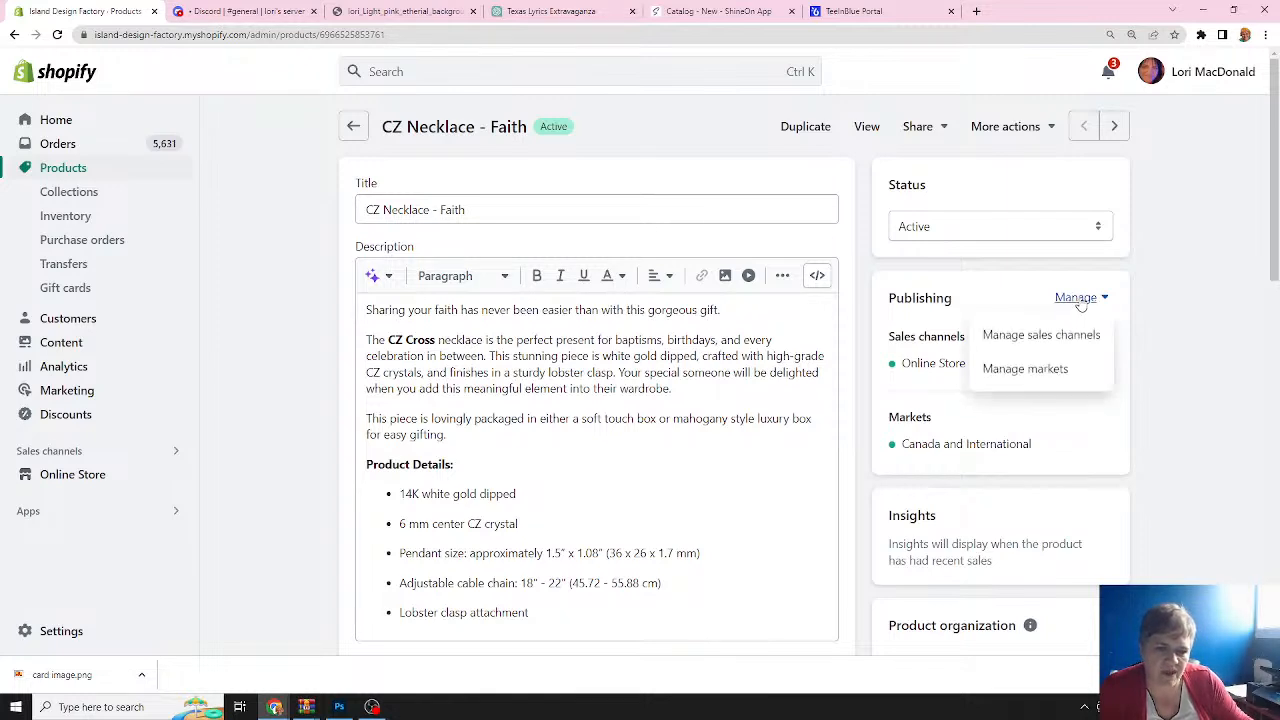
pyautogui.click(1022, 338)
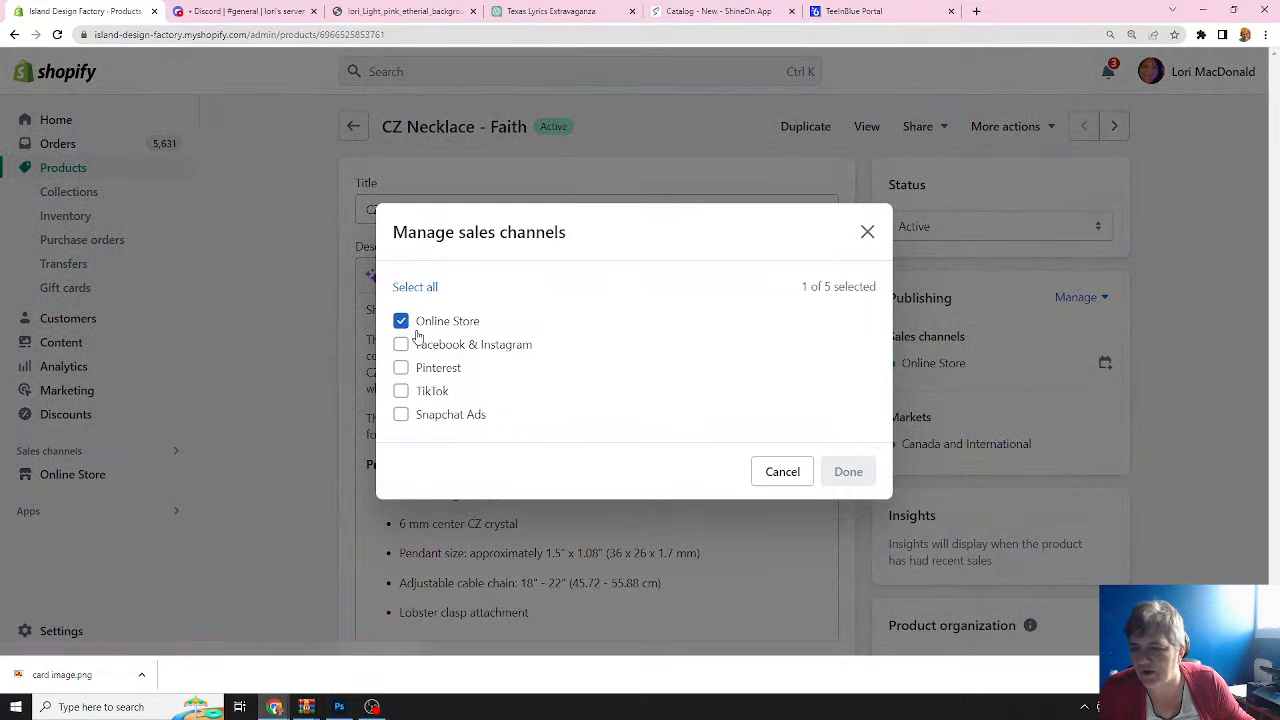
pyautogui.click(401, 345)
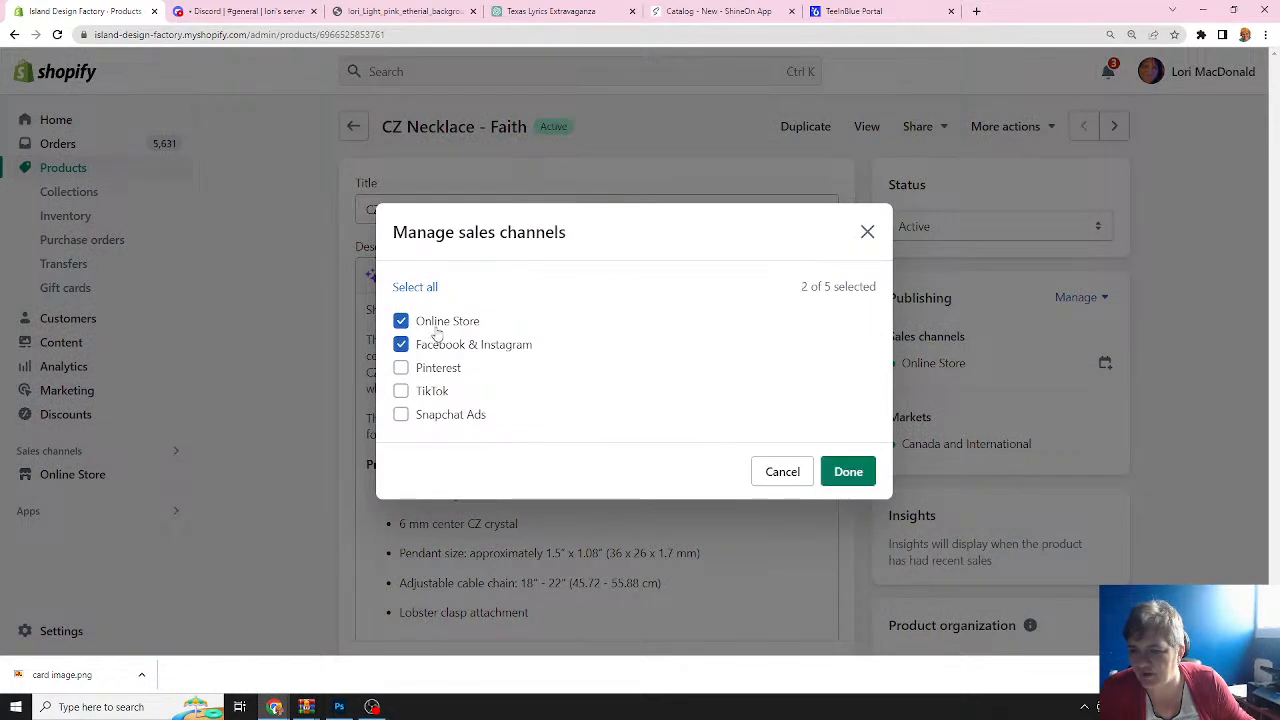
pyautogui.click(401, 393)
pyautogui.click(401, 415)
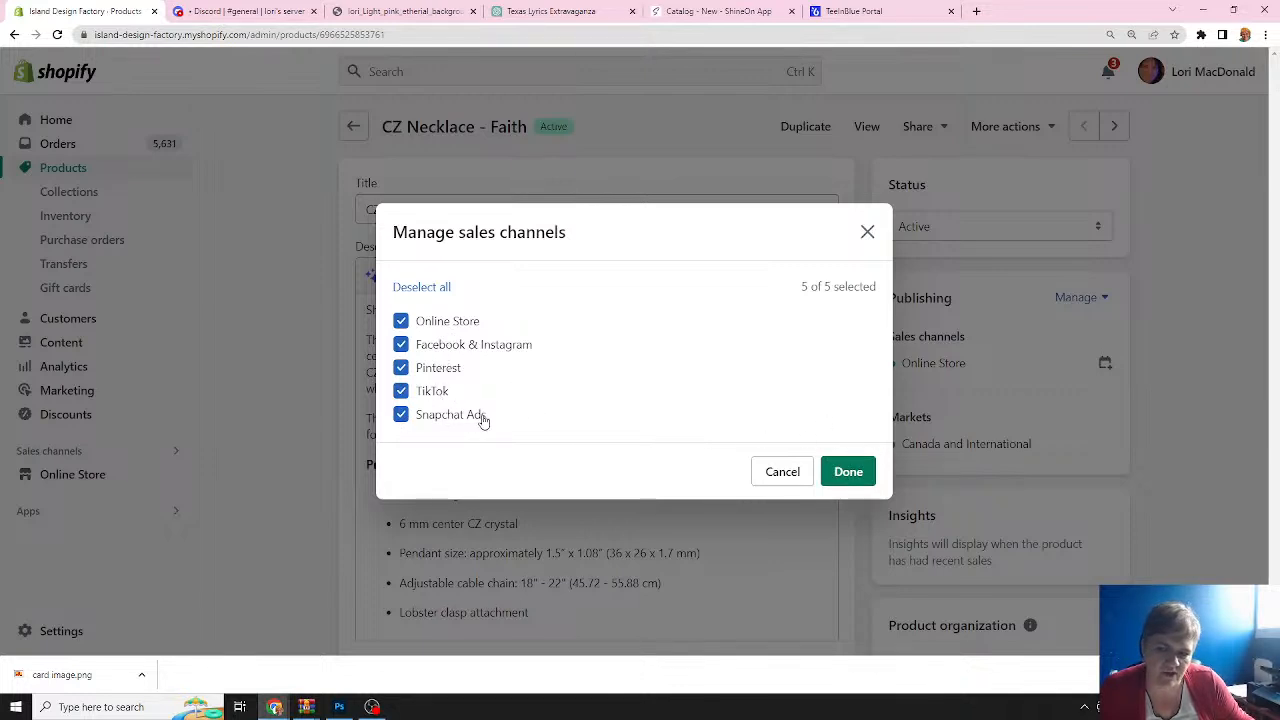
pyautogui.click(848, 472)
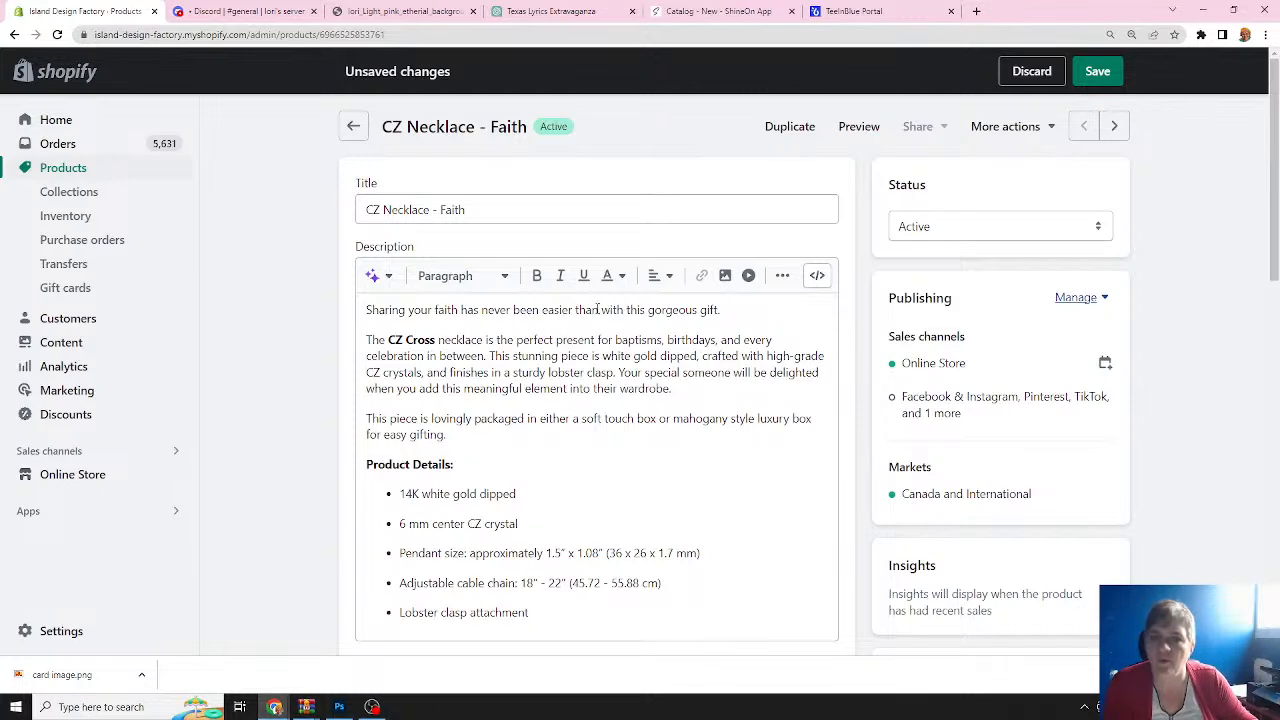
# Review the product's description, media, variants and prices, and save the product.
pyautogui.scroll(-1, 537, 295)
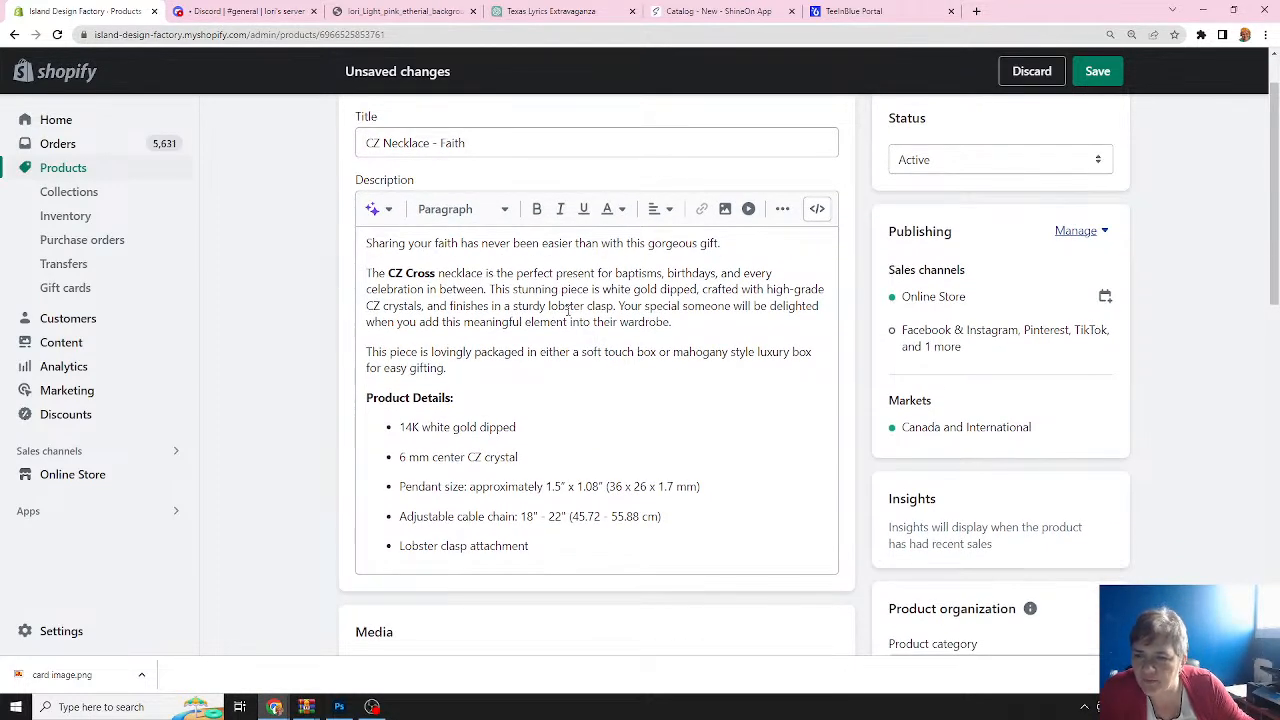
pyautogui.scroll(-5, 533, 295)
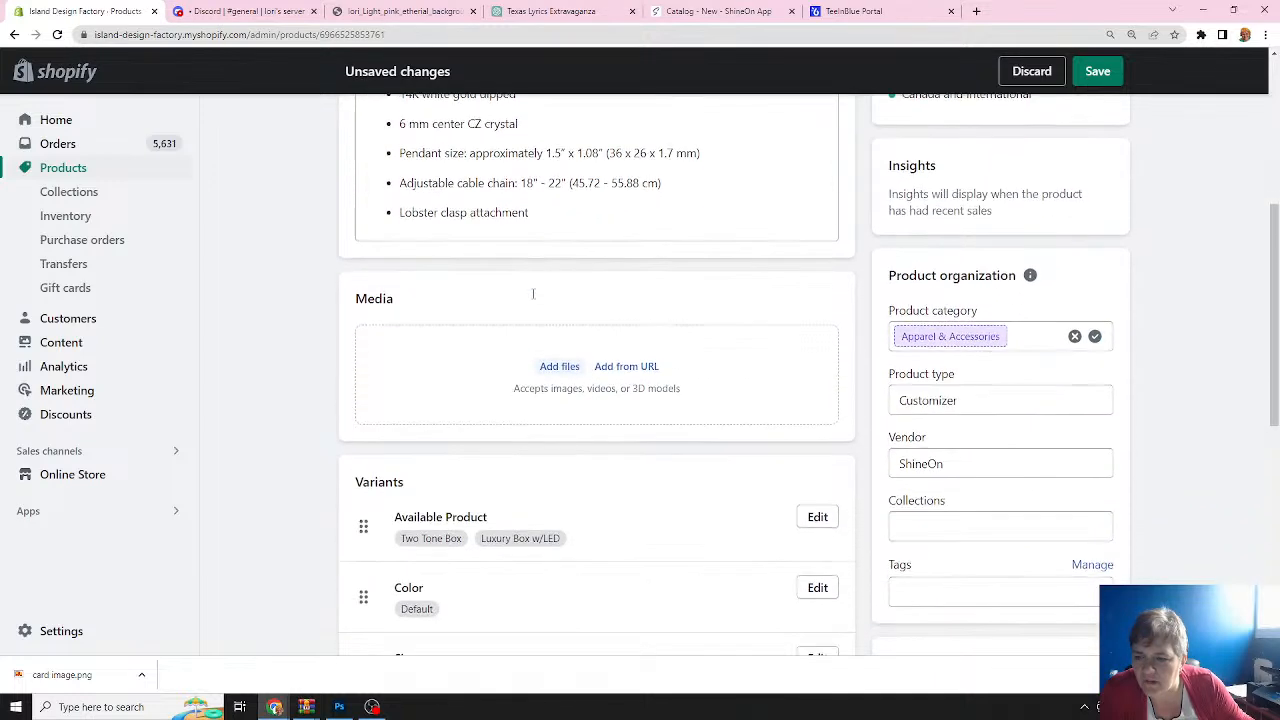
pyautogui.scroll(-6, 533, 299)
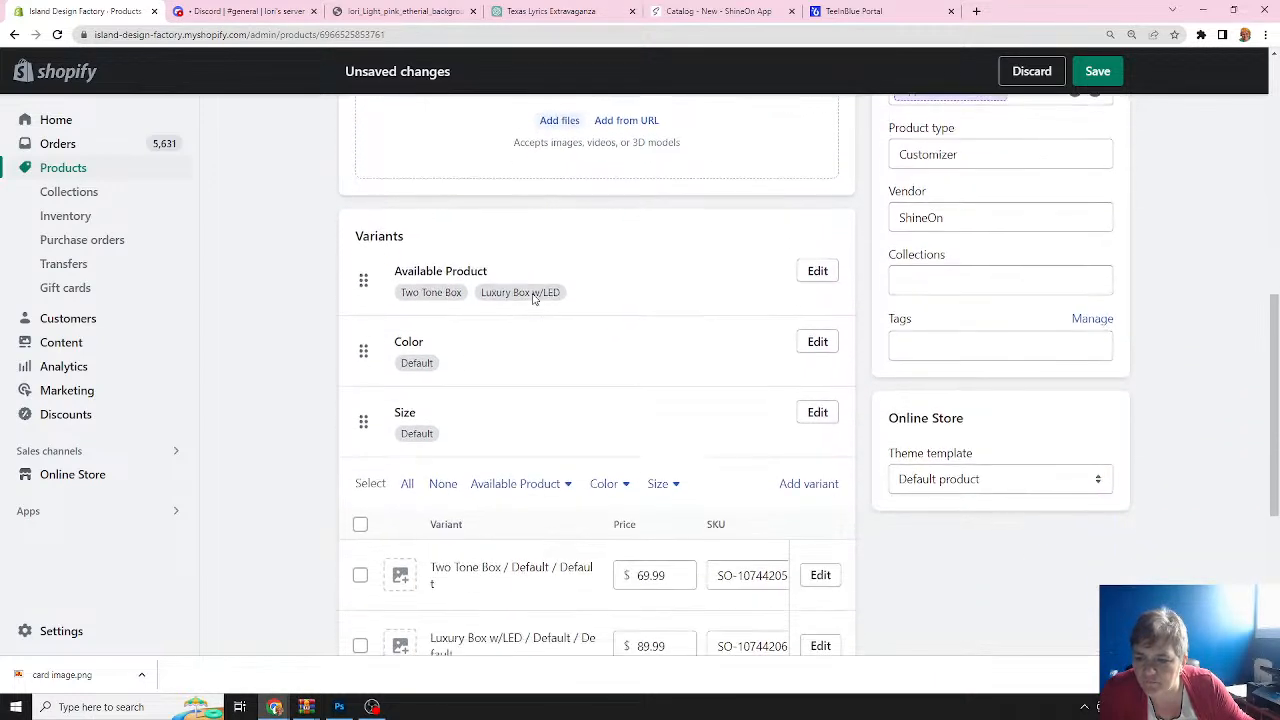
pyautogui.scroll(4, 533, 299)
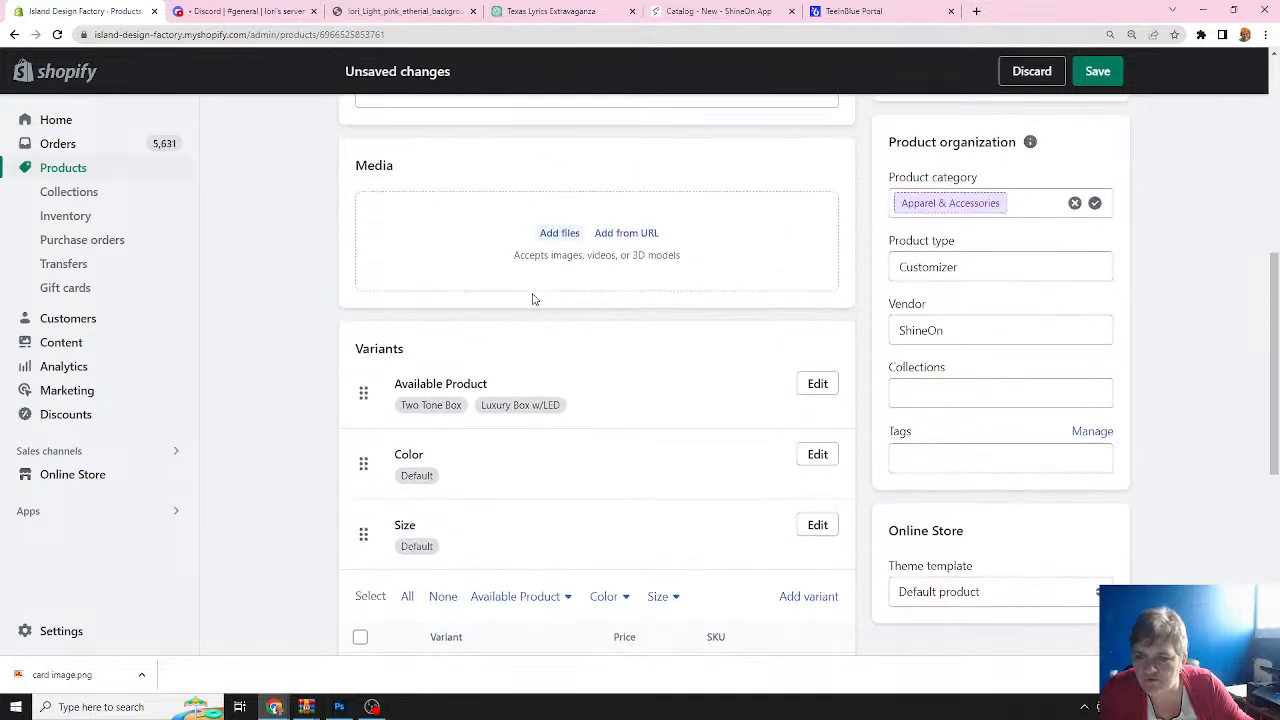
pyautogui.scroll(2, 533, 299)
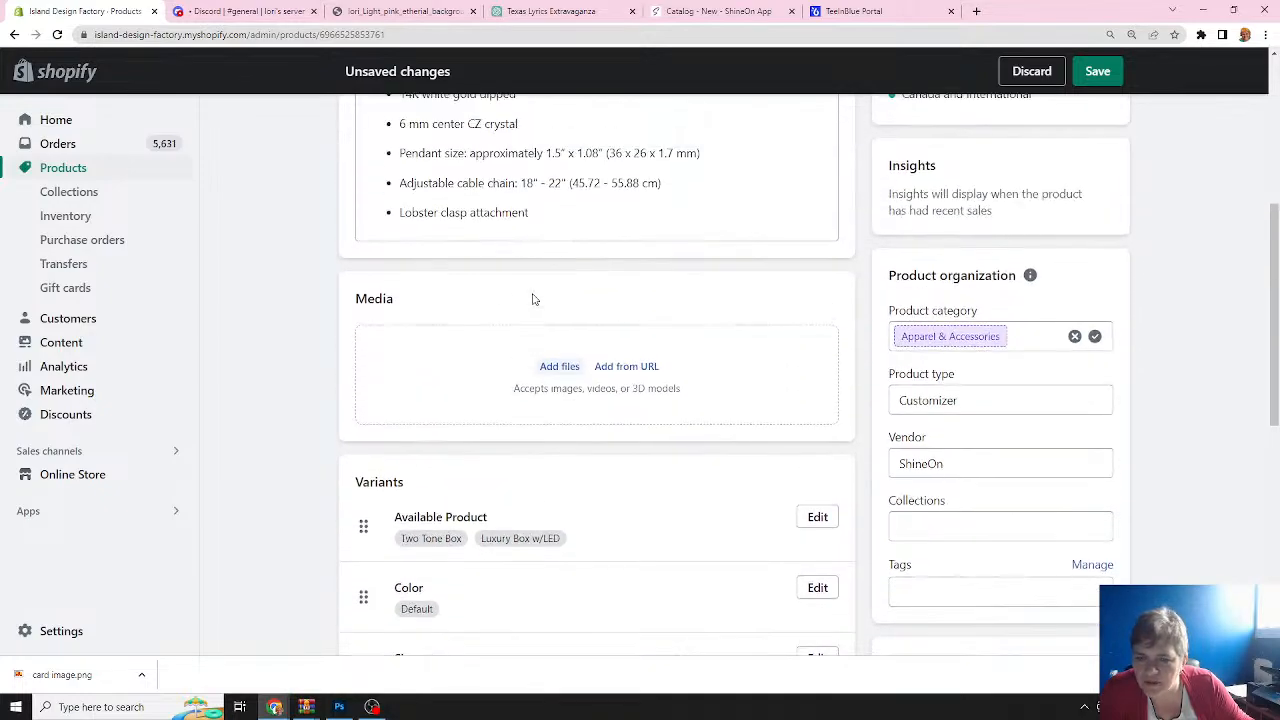
pyautogui.scroll(5, 533, 299)
pyautogui.scroll(-5, 533, 295)
pyautogui.scroll(-8, 533, 296)
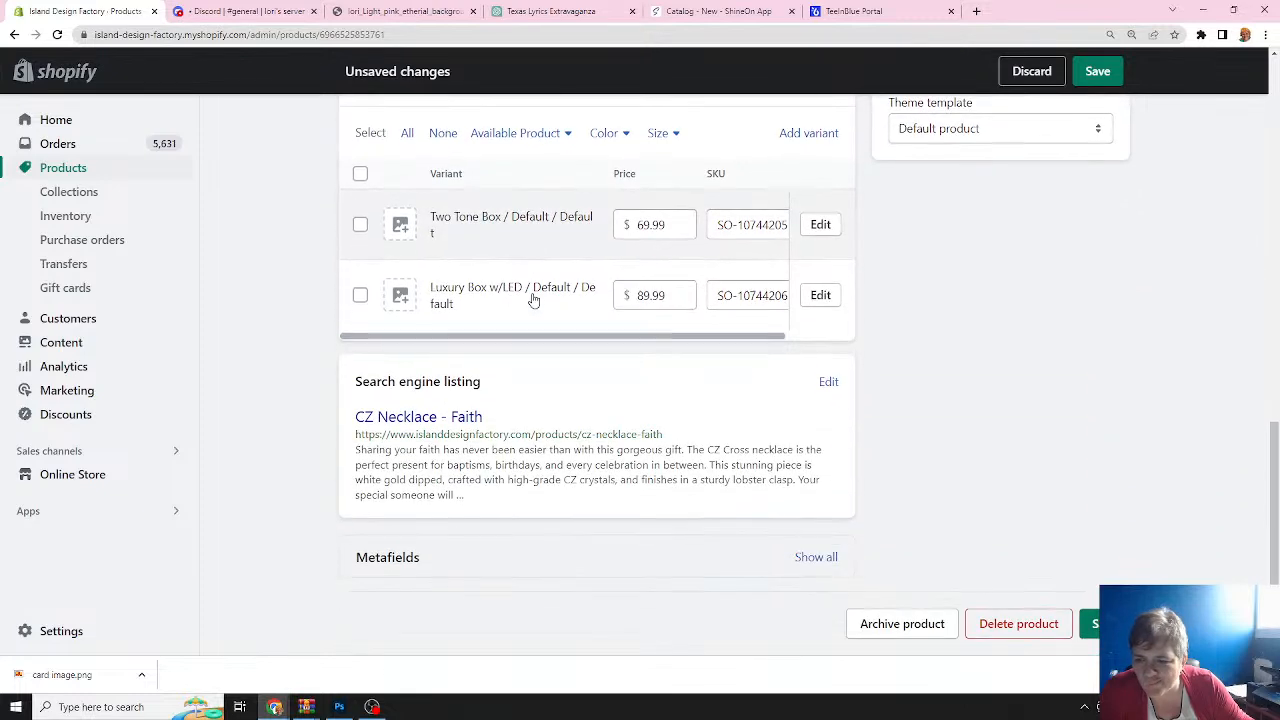
pyautogui.scroll(4, 533, 299)
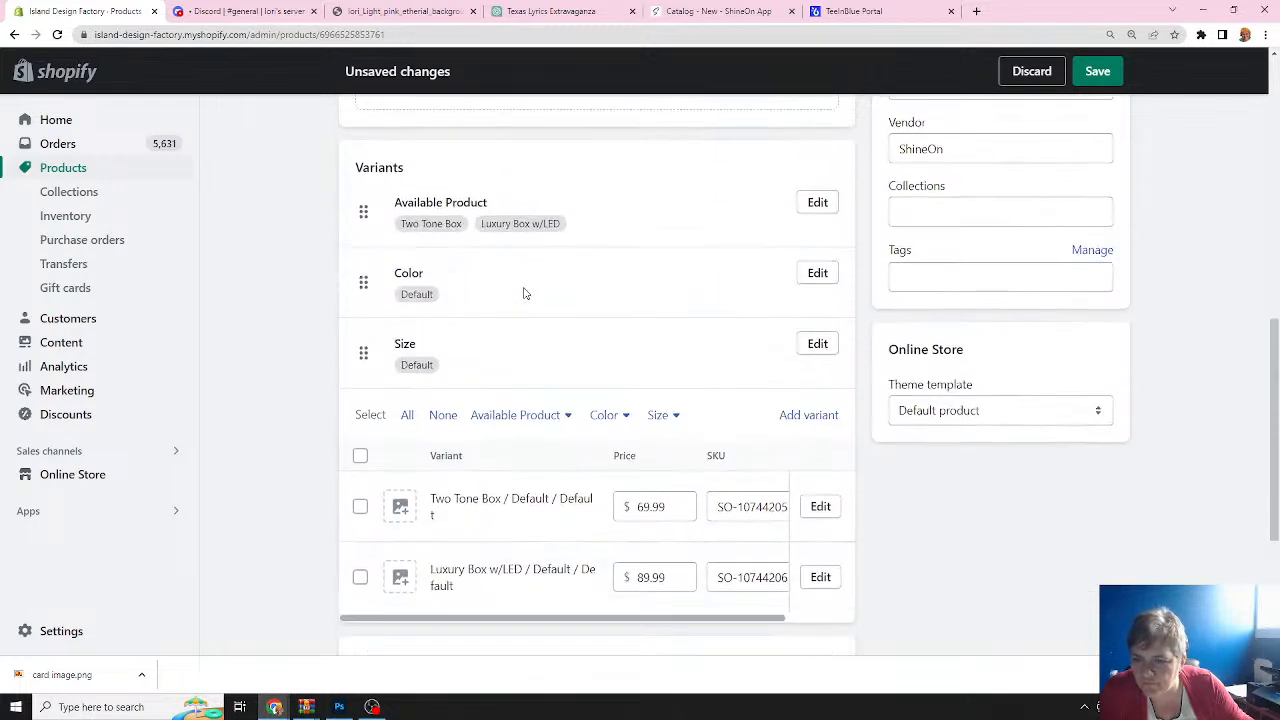
pyautogui.scroll(2, 523, 293)
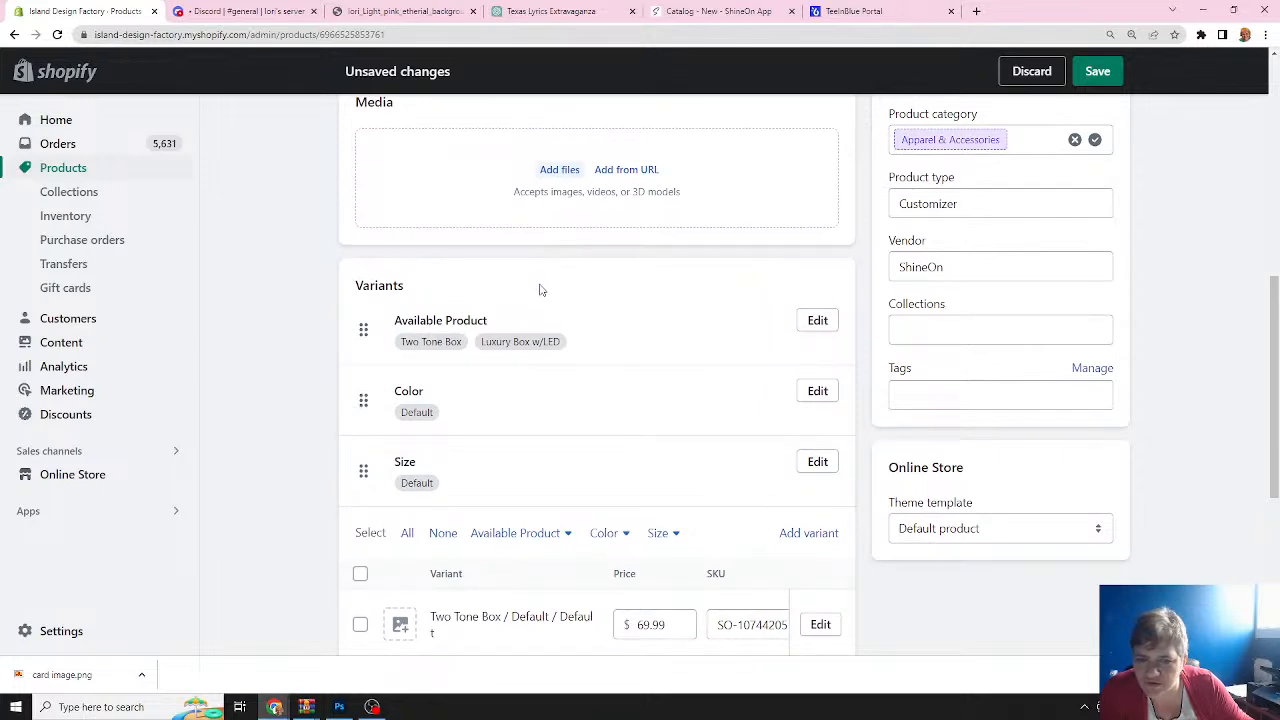
pyautogui.scroll(8, 540, 290)
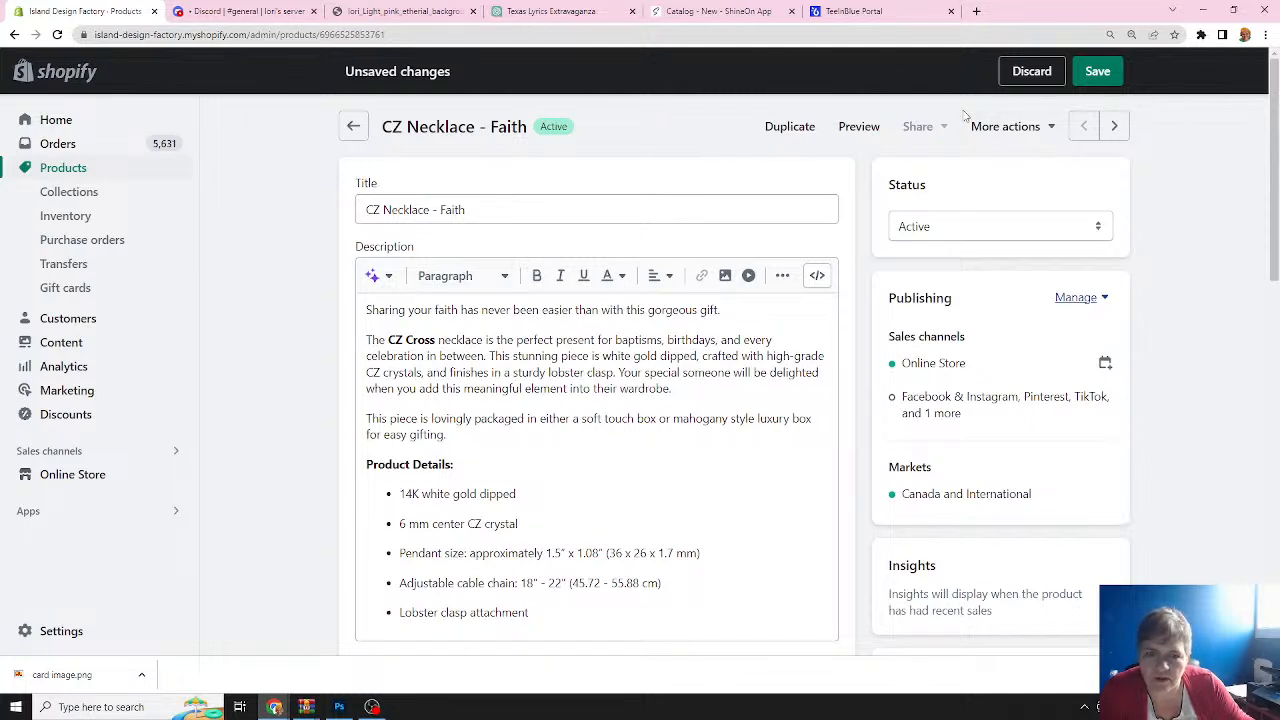
pyautogui.click(1098, 73)
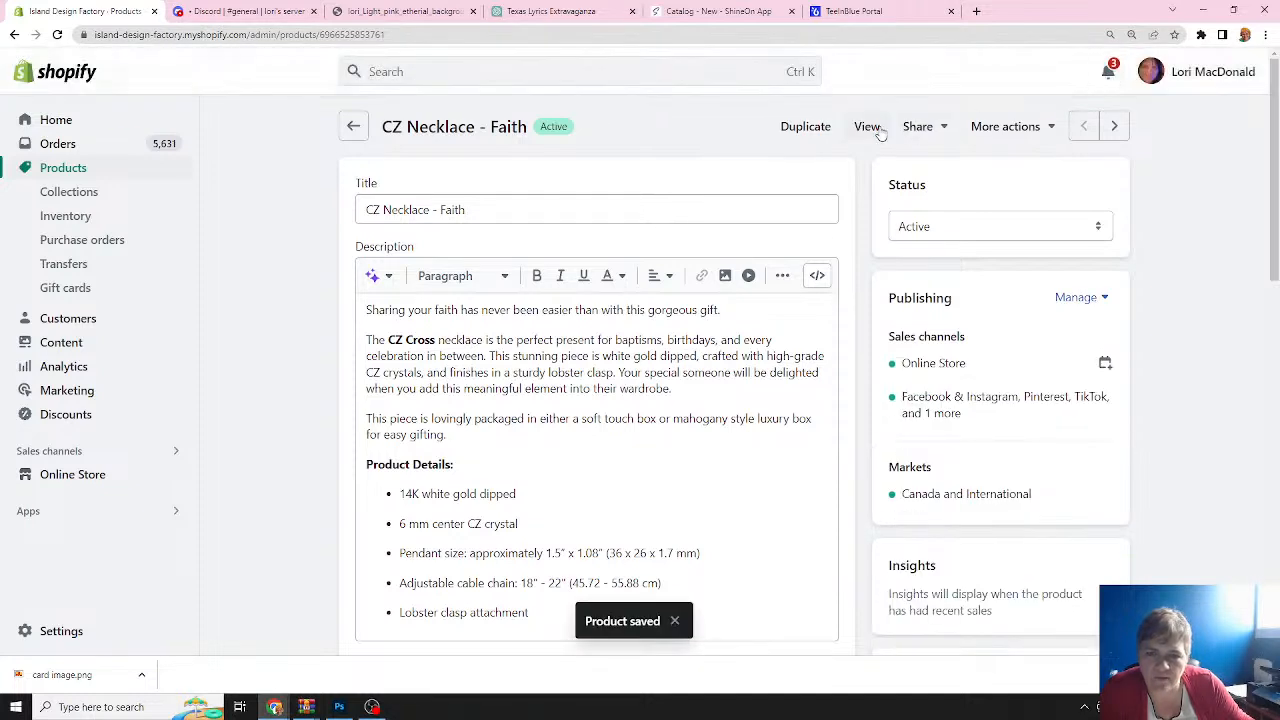
# View the product's storefront page and choose the Luxury Box w/LED option to check its images.
pyautogui.click(866, 127)
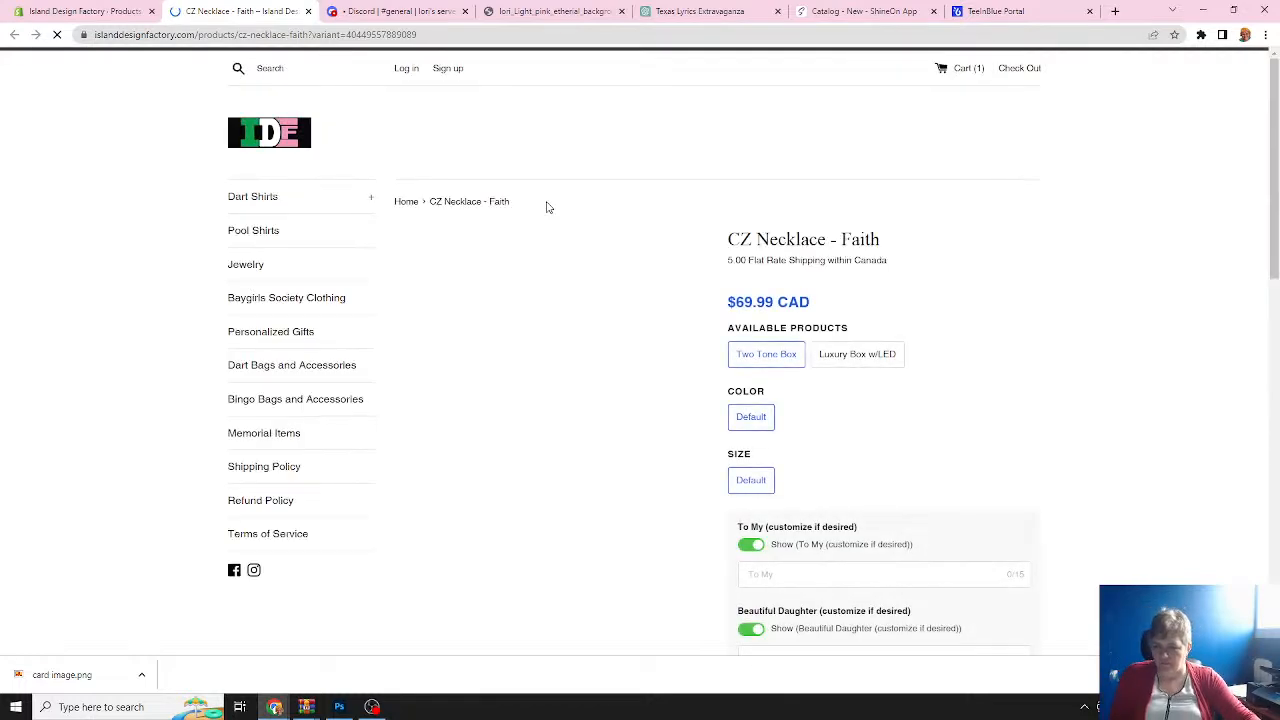
pyautogui.scroll(-7, 620, 317)
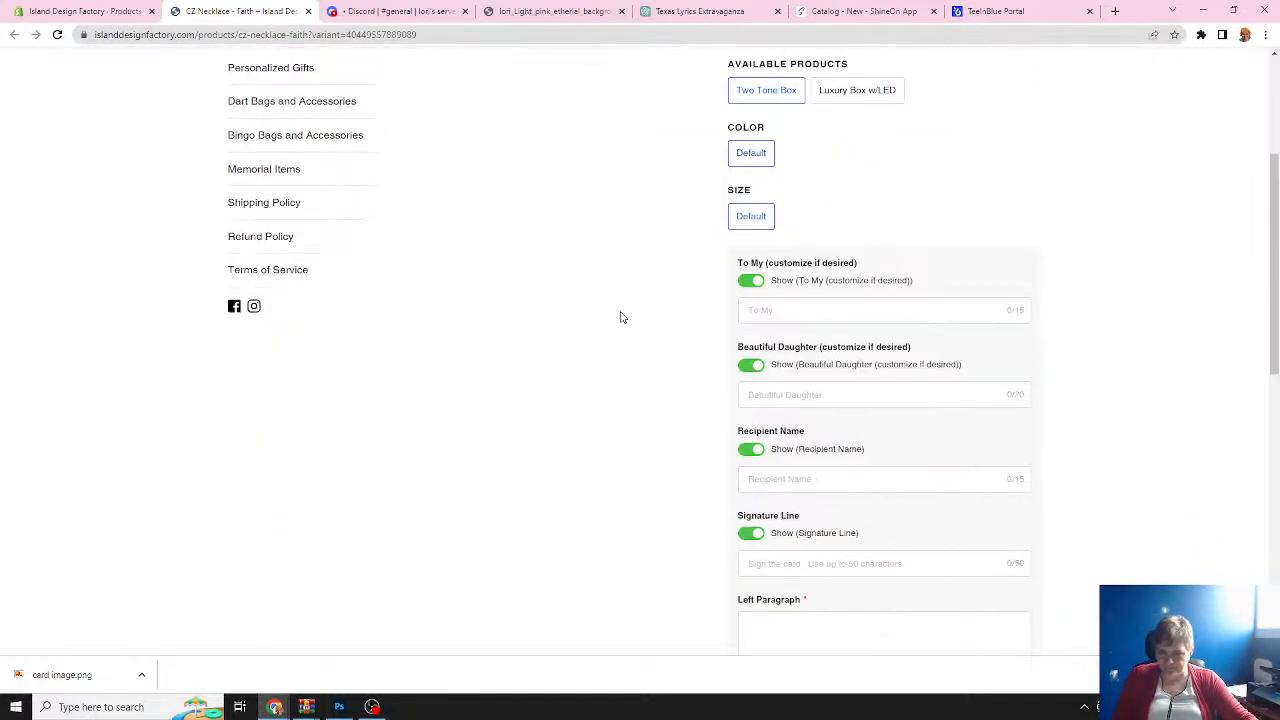
pyautogui.scroll(-2, 620, 317)
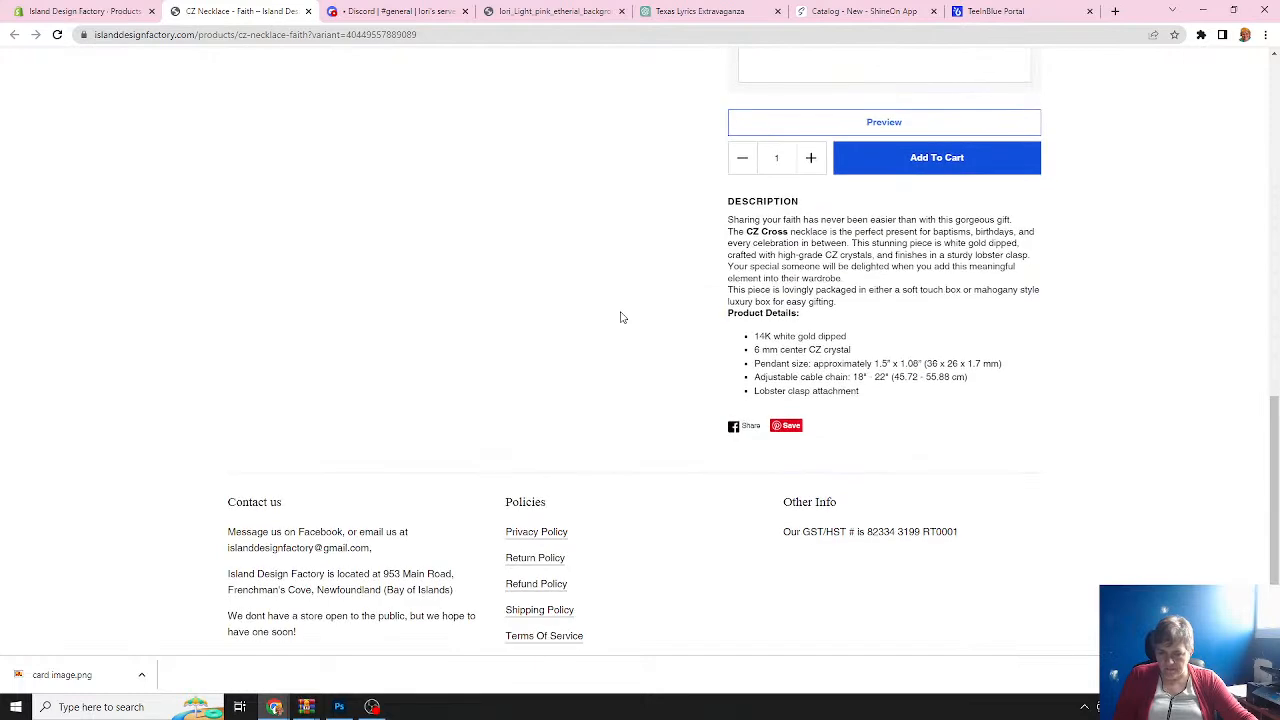
pyautogui.scroll(9, 620, 317)
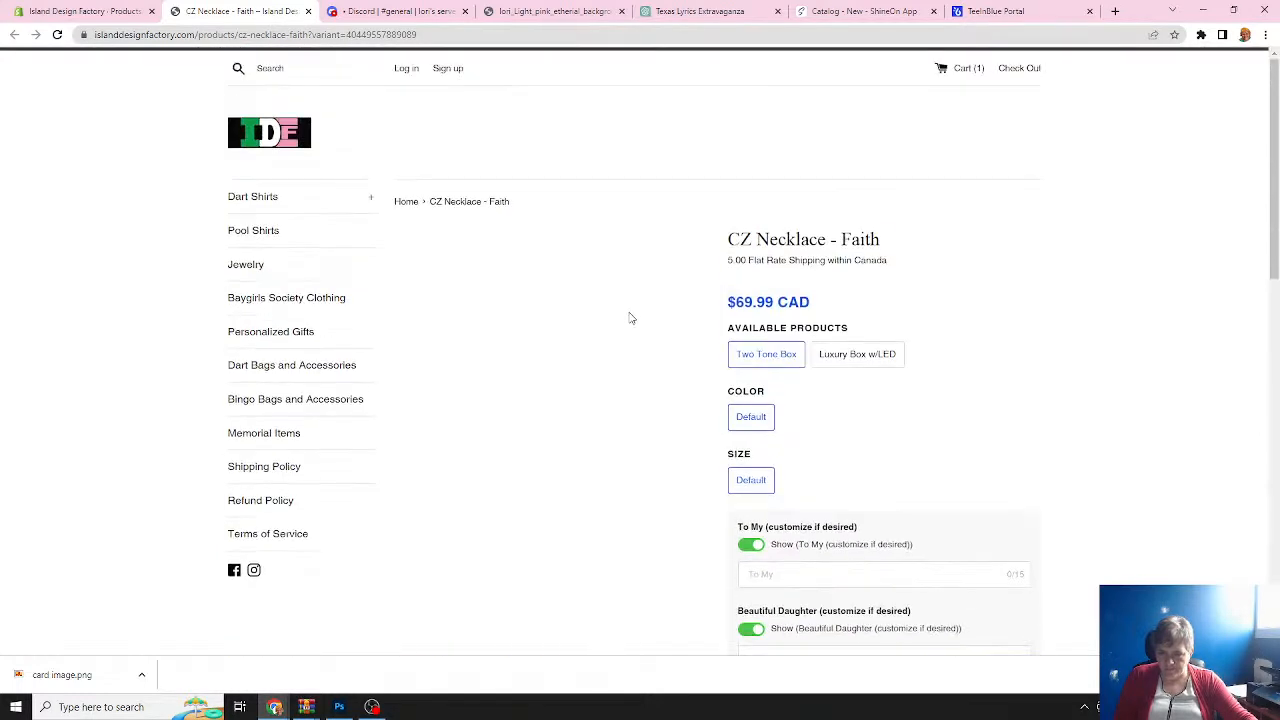
pyautogui.click(842, 356)
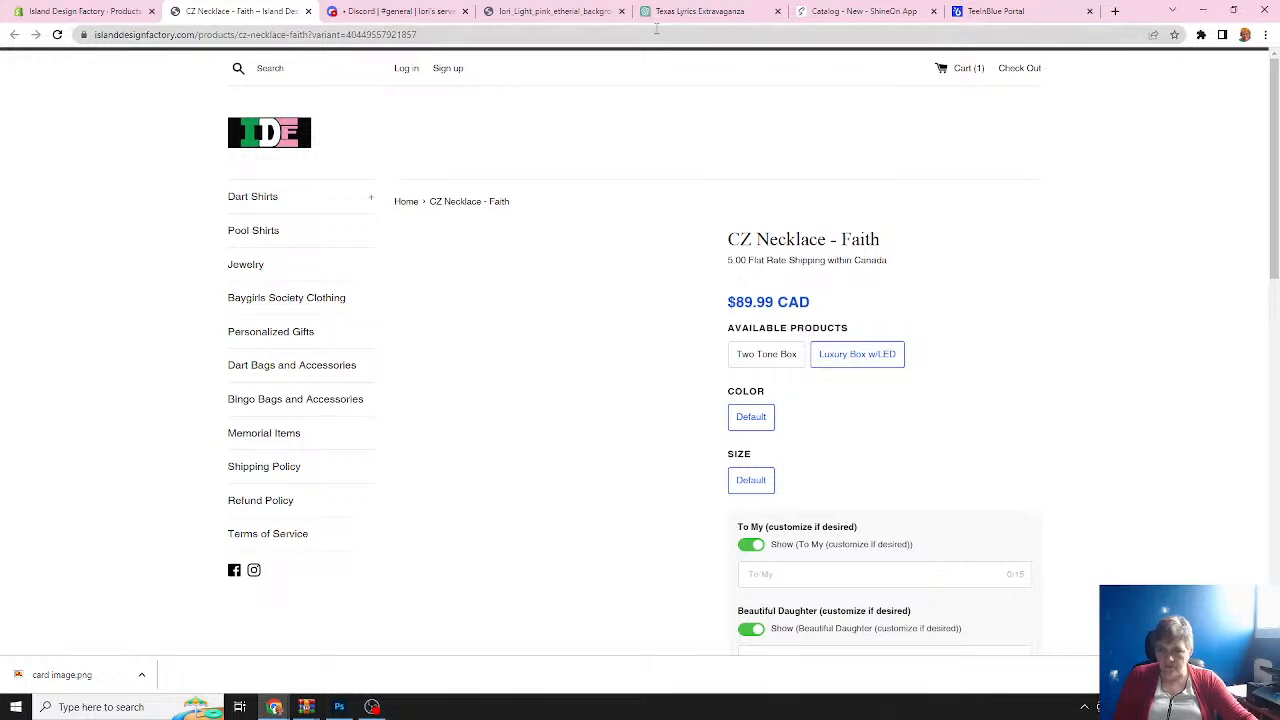
# Switch to the TeeInBlue portal and examine the campaign's artwork and mockup images for the Two Tone Box.
pyautogui.click(995, 11)
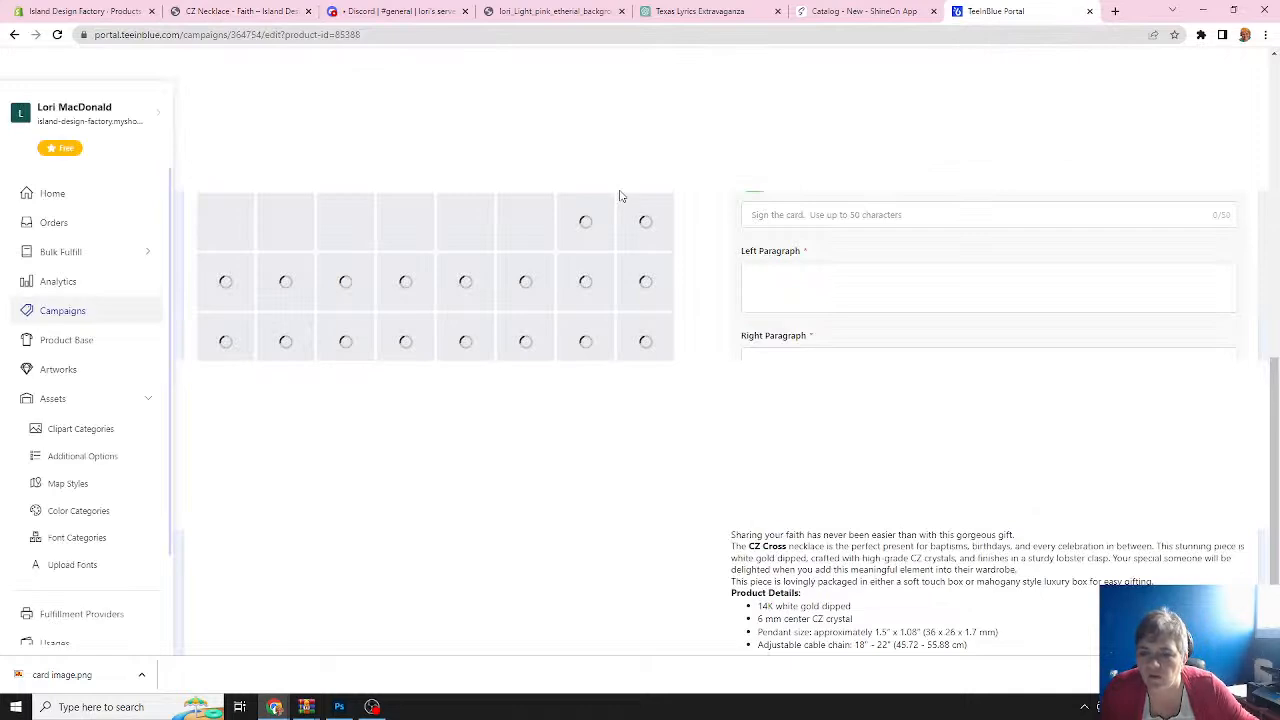
pyautogui.scroll(10, 619, 196)
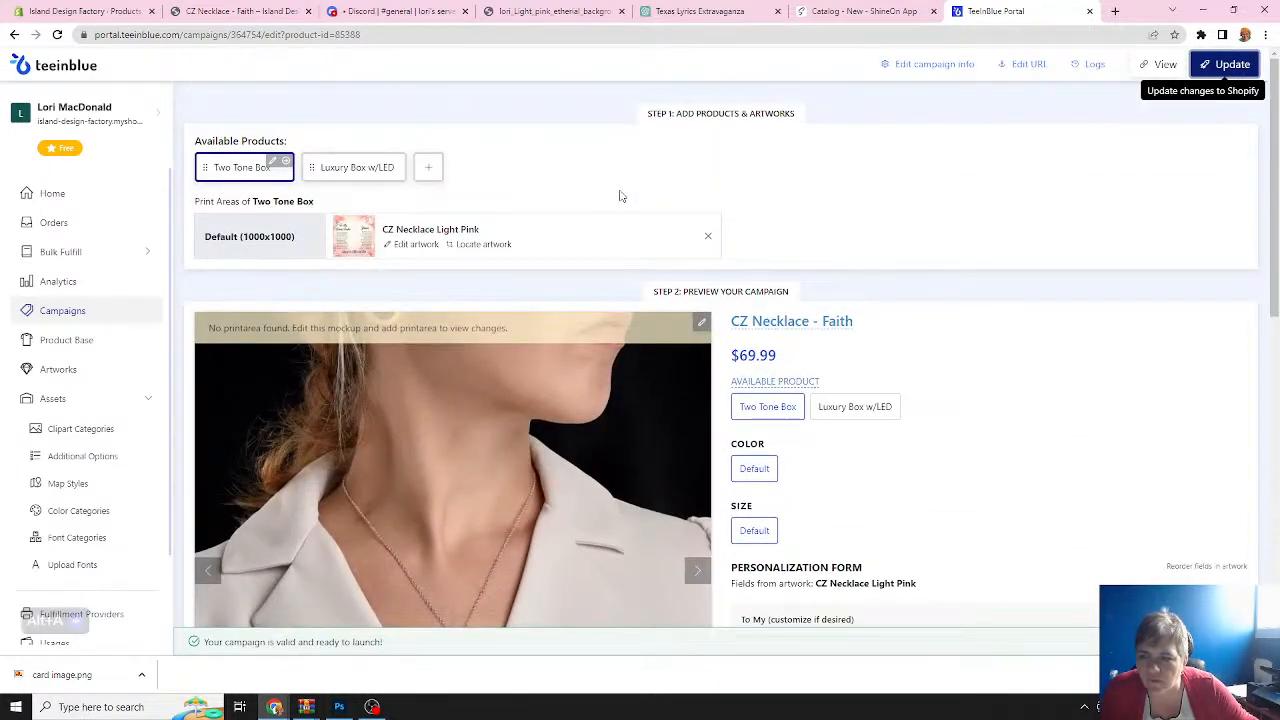
pyautogui.scroll(-2, 620, 196)
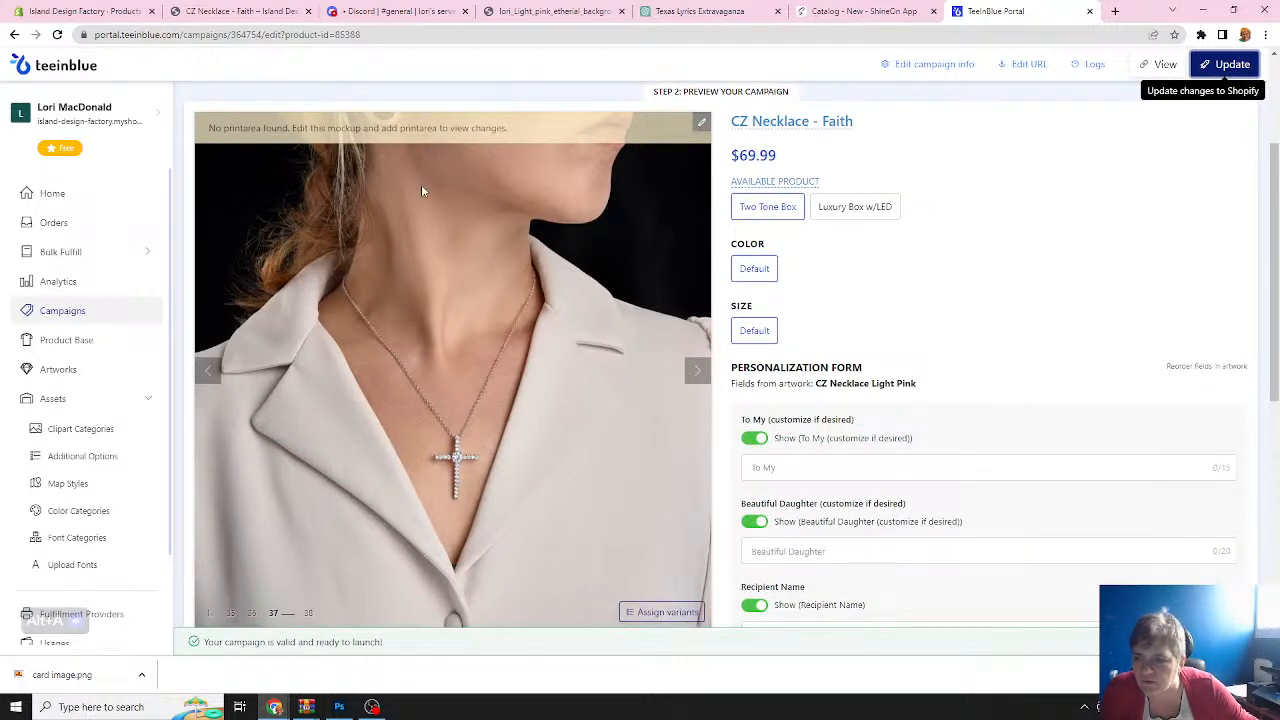
pyautogui.scroll(2, 421, 190)
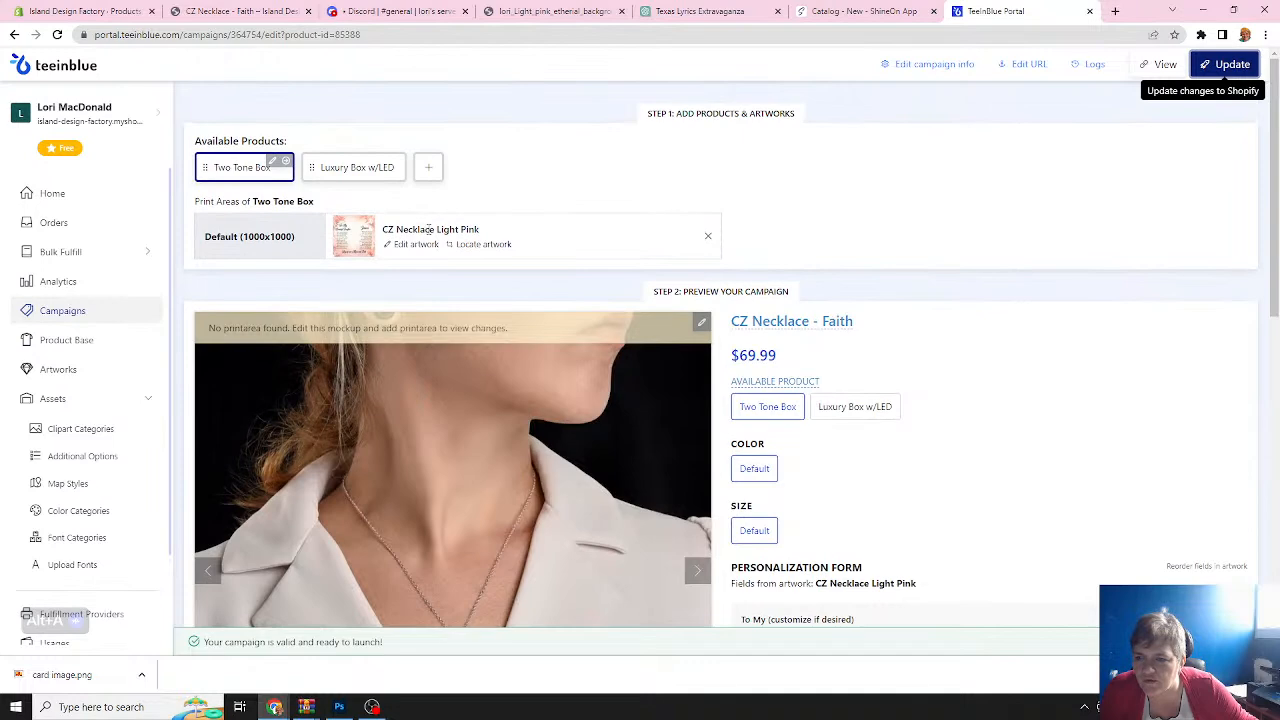
pyautogui.scroll(-5, 432, 255)
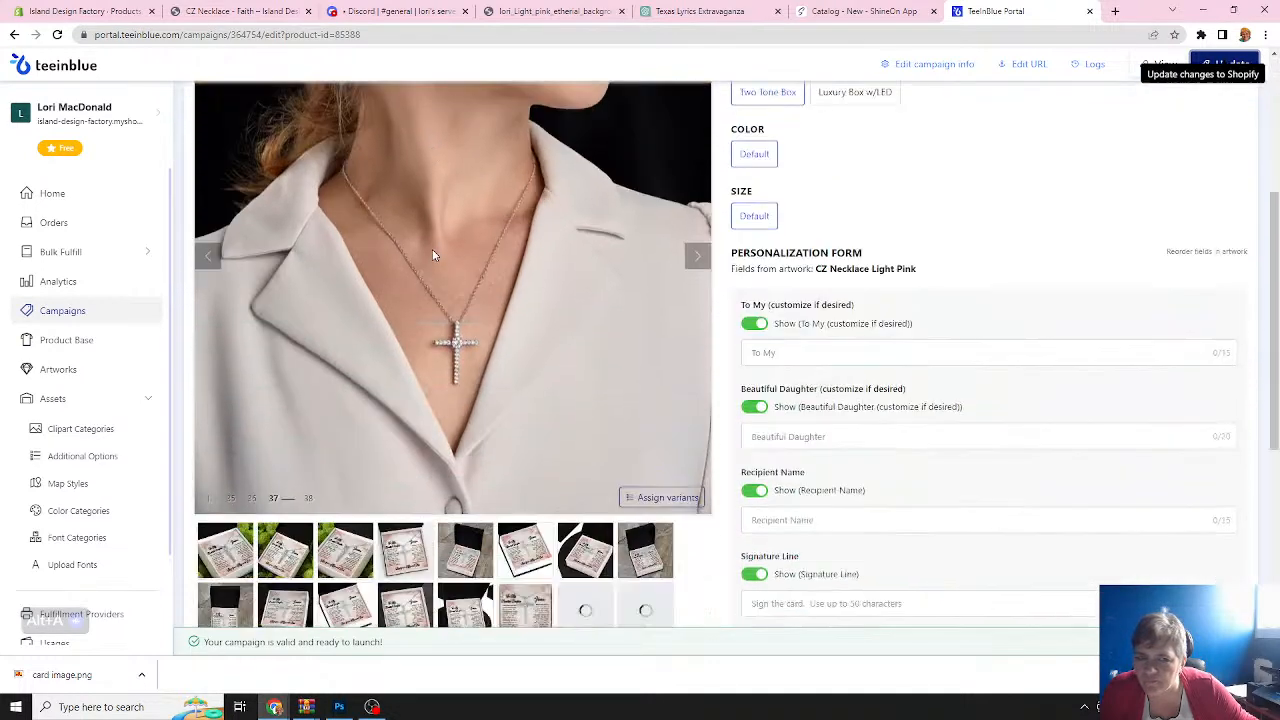
pyautogui.scroll(-2, 432, 255)
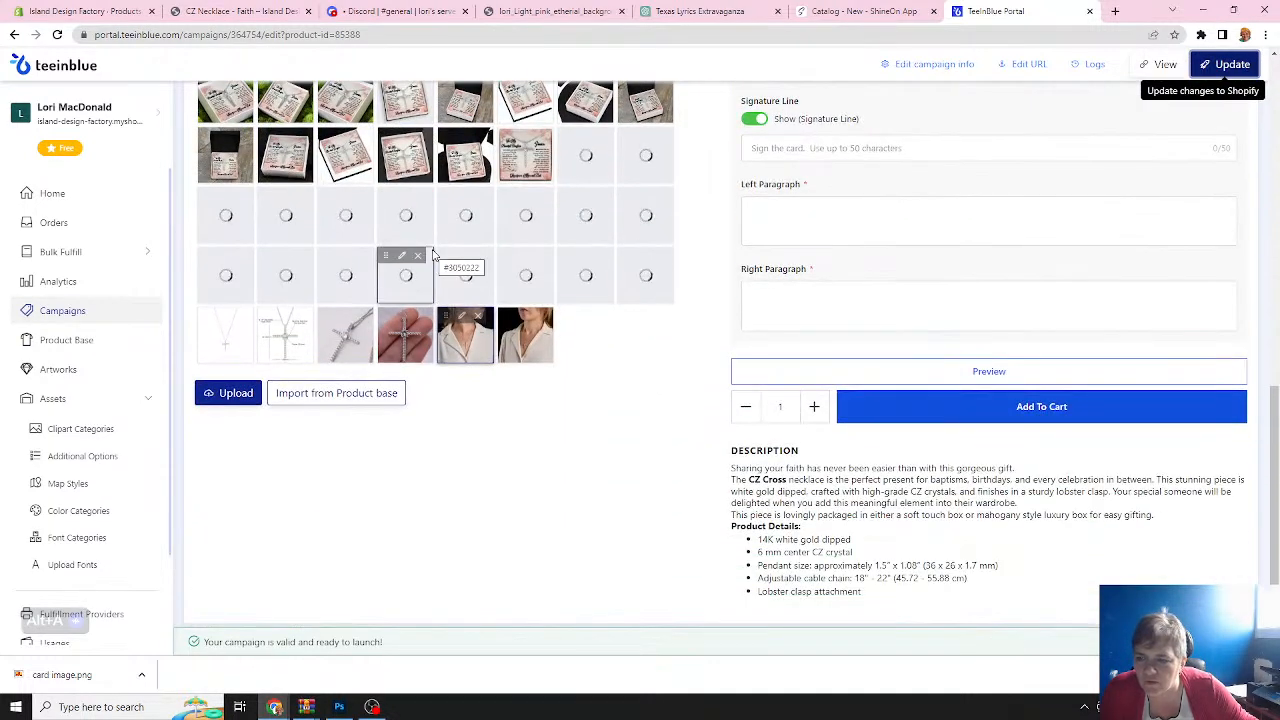
pyautogui.scroll(2, 420, 262)
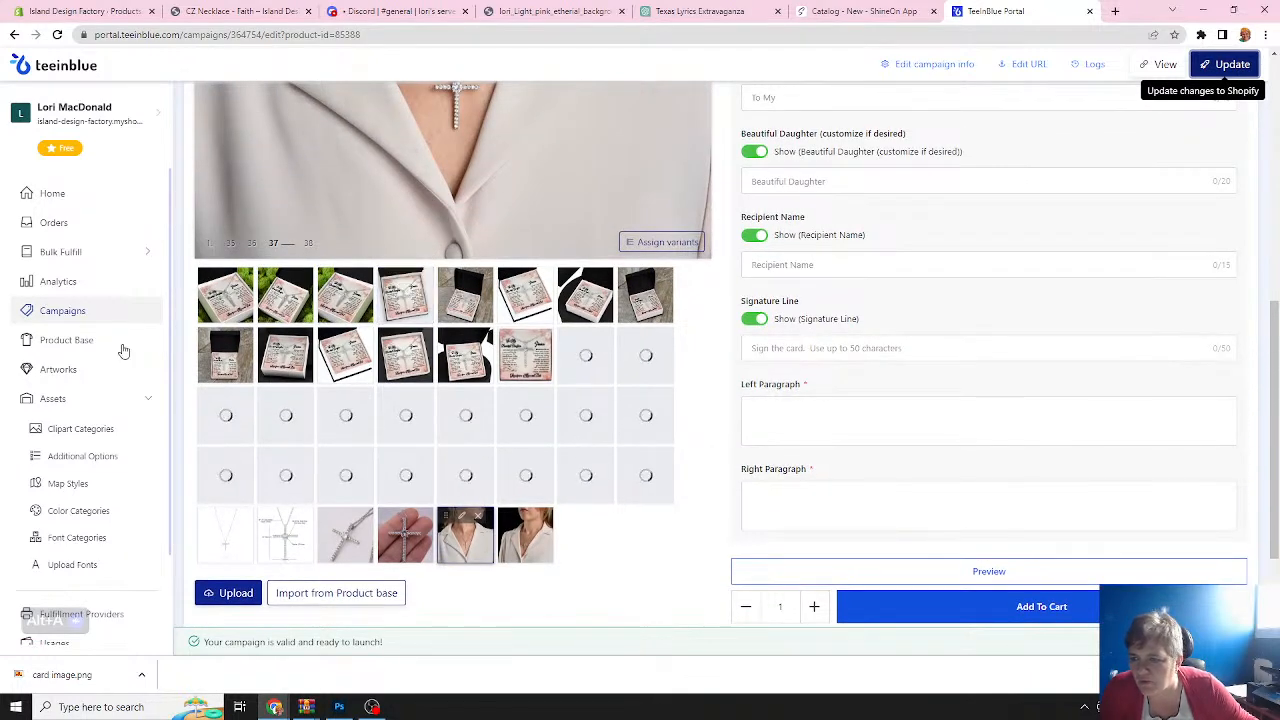
# Open the Two Tone Box product base and remove its fourth mockup and the white-background box mockup beside it.
pyautogui.click(63, 341)
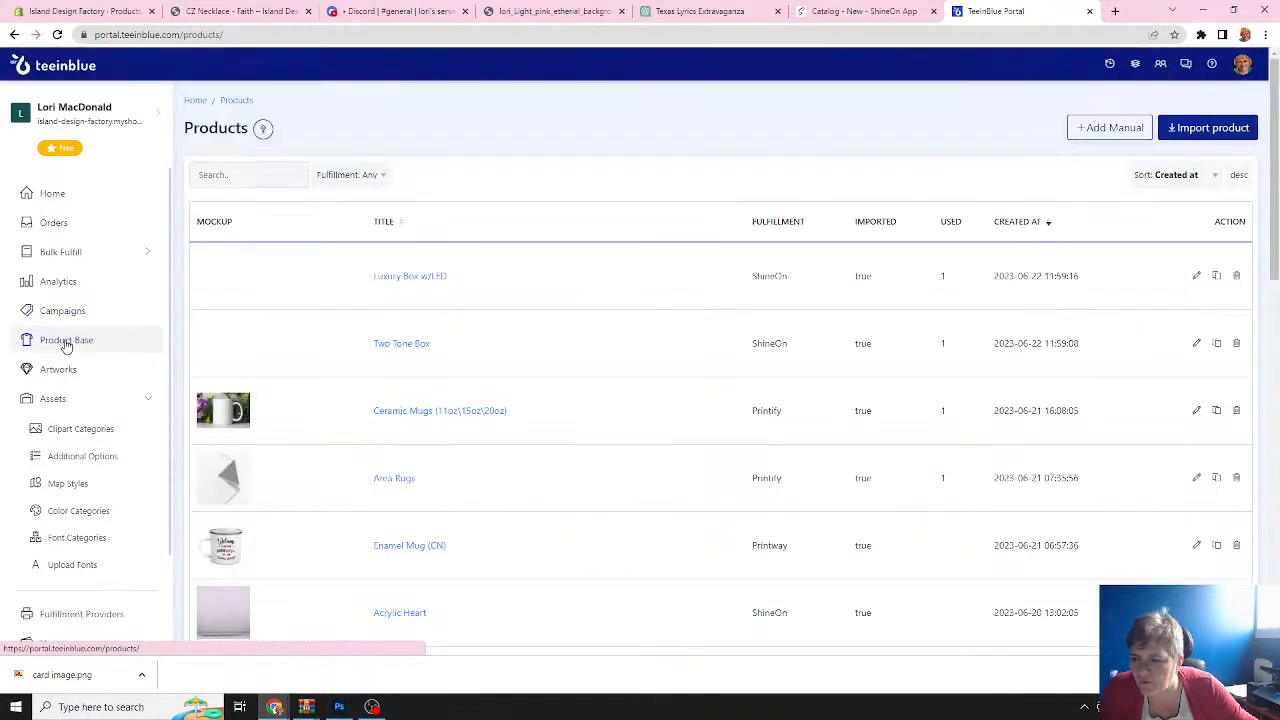
pyautogui.click(400, 346)
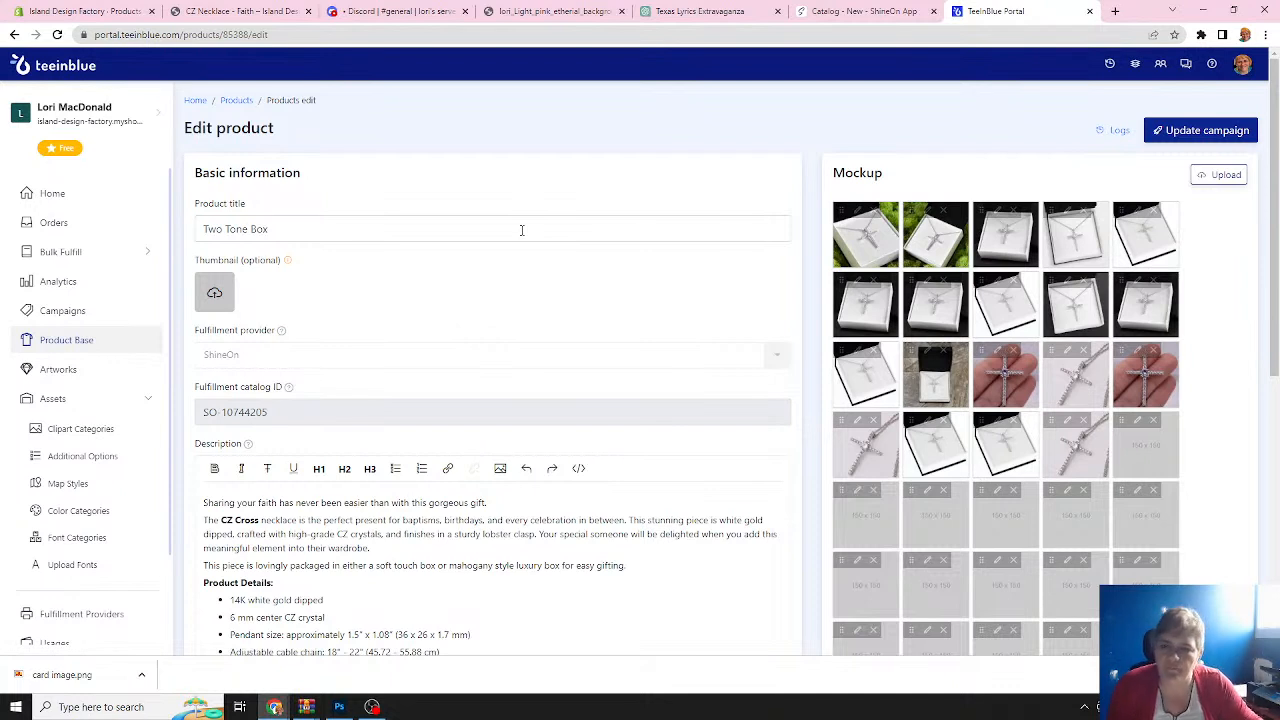
pyautogui.moveTo(916, 258)
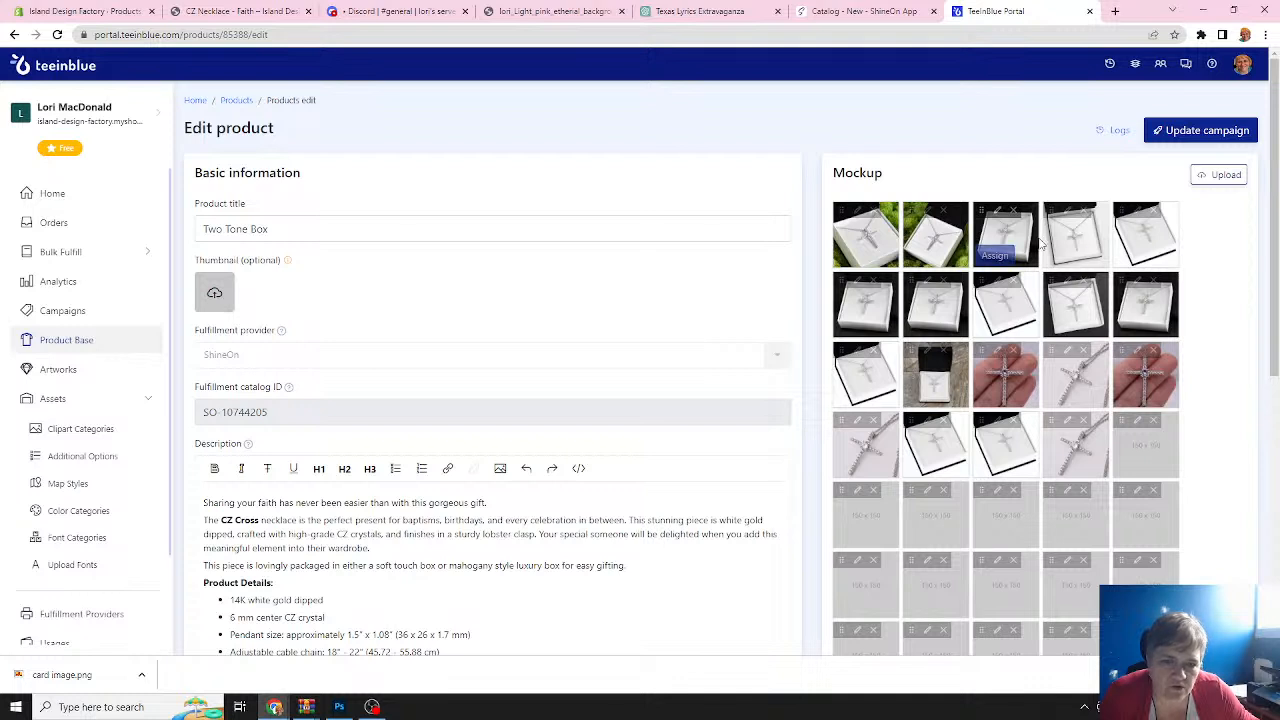
pyautogui.click(1087, 212)
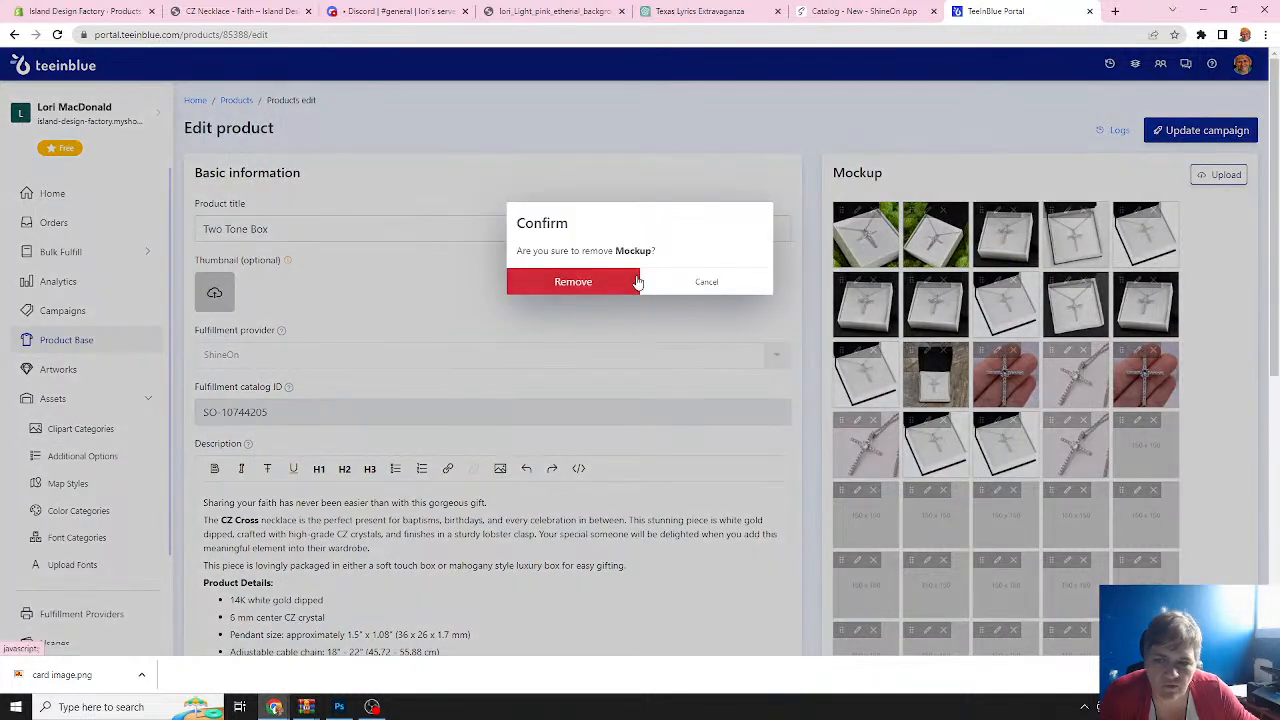
pyautogui.click(605, 283)
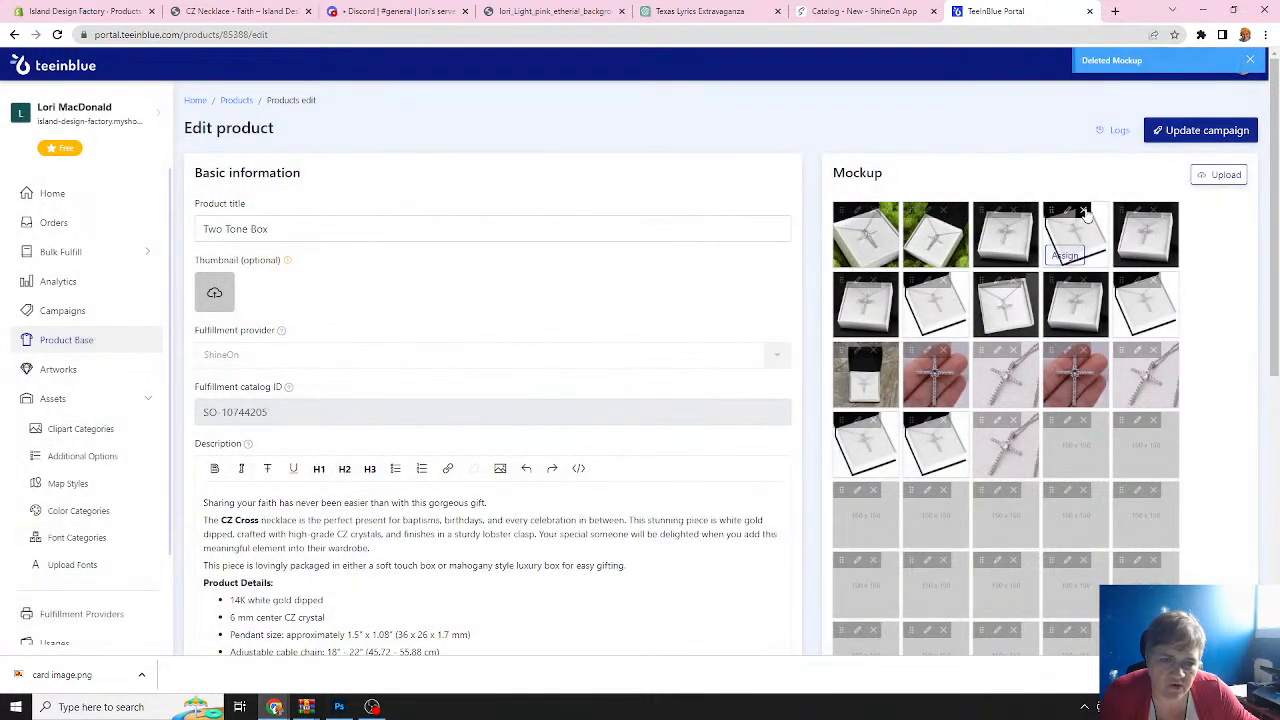
pyautogui.click(1085, 212)
pyautogui.click(599, 284)
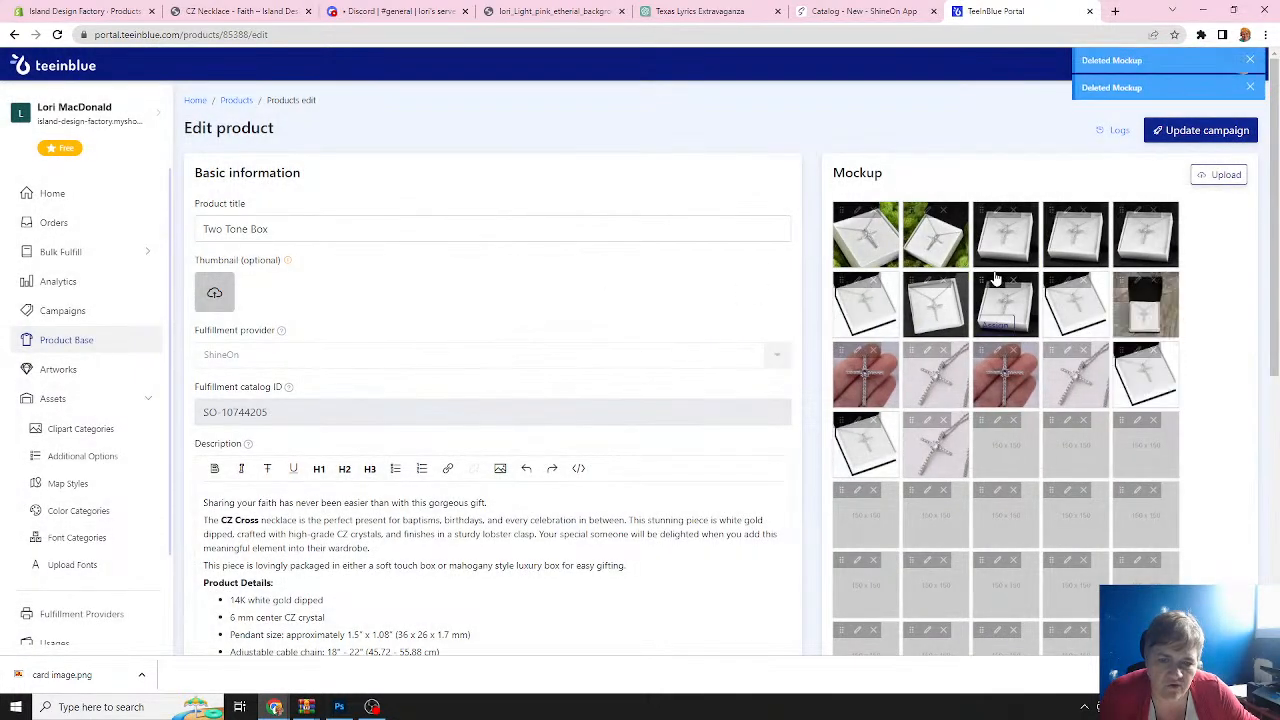
# Remove the five boxed-necklace mockups in the second row, including the one on the wooden background.
pyautogui.click(943, 283)
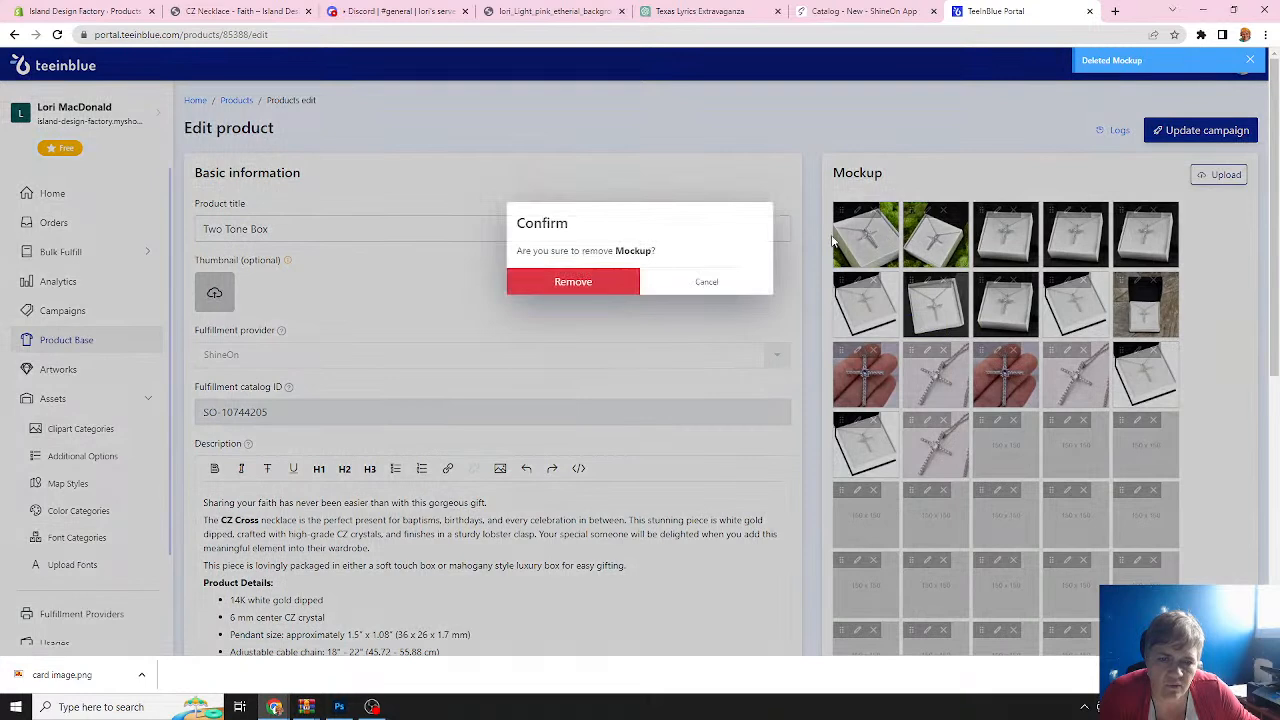
pyautogui.click(592, 288)
pyautogui.click(873, 283)
pyautogui.click(628, 285)
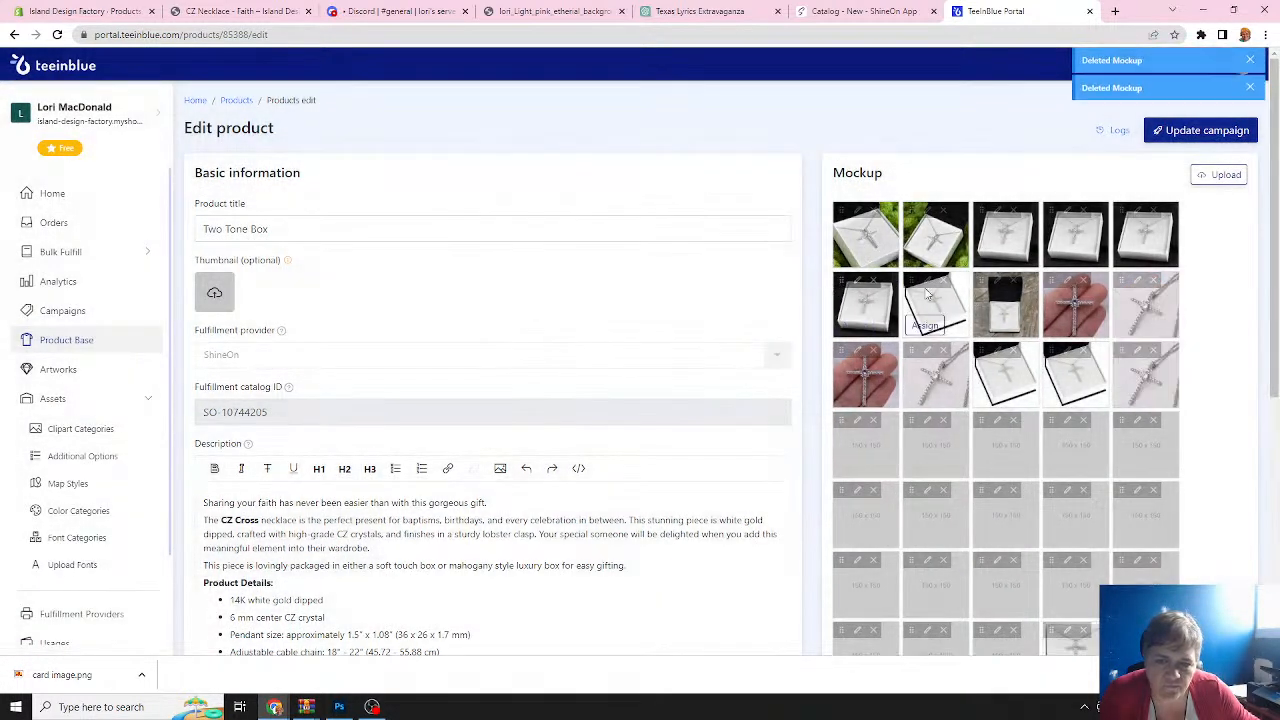
pyautogui.click(873, 283)
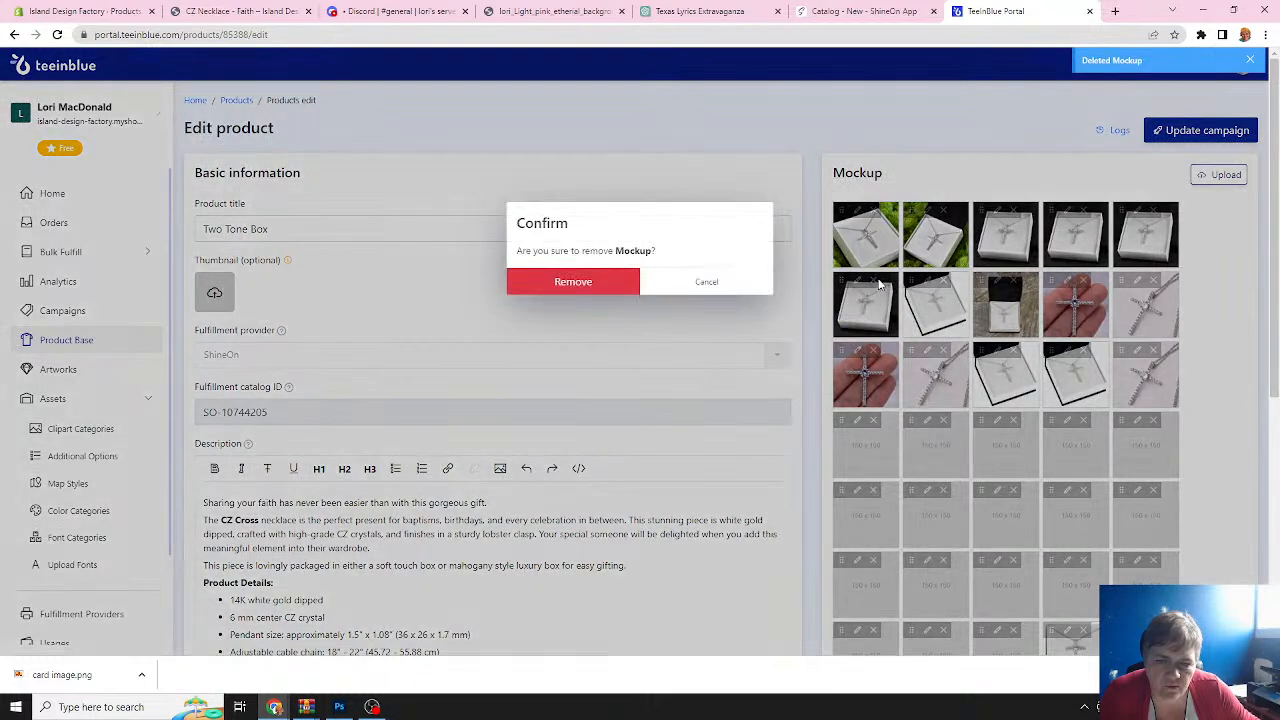
pyautogui.click(597, 286)
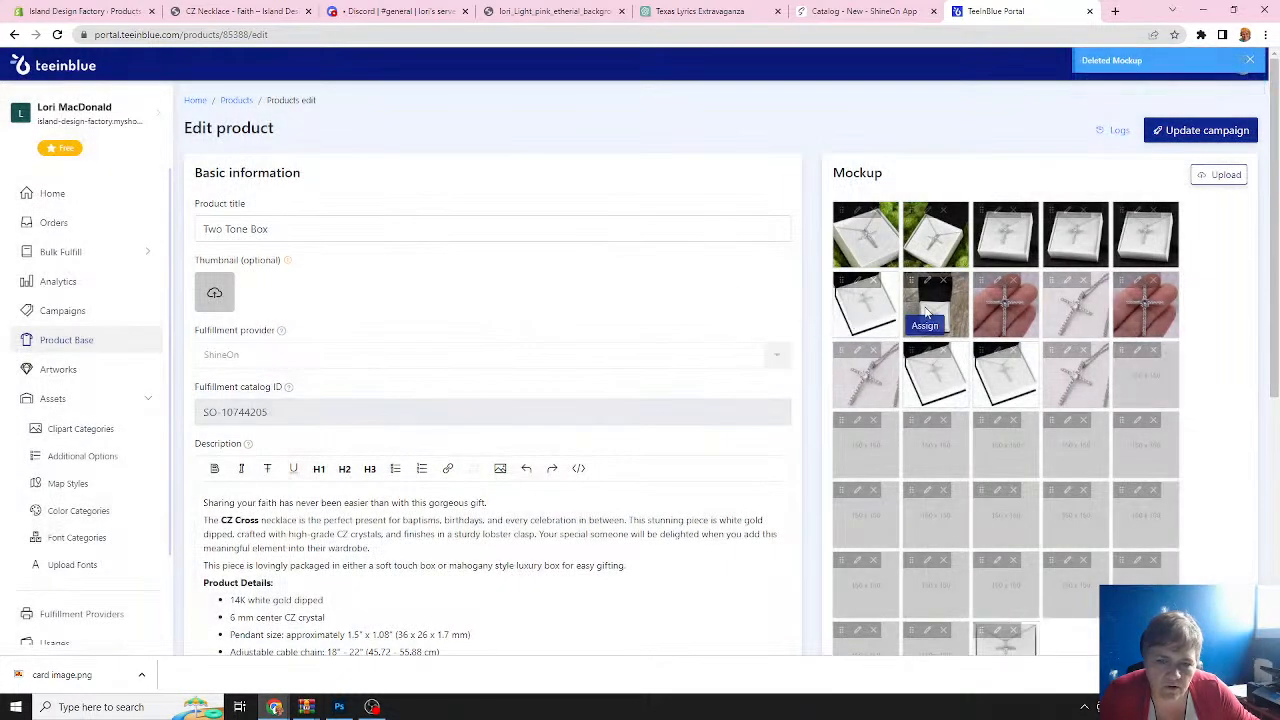
pyautogui.click(945, 282)
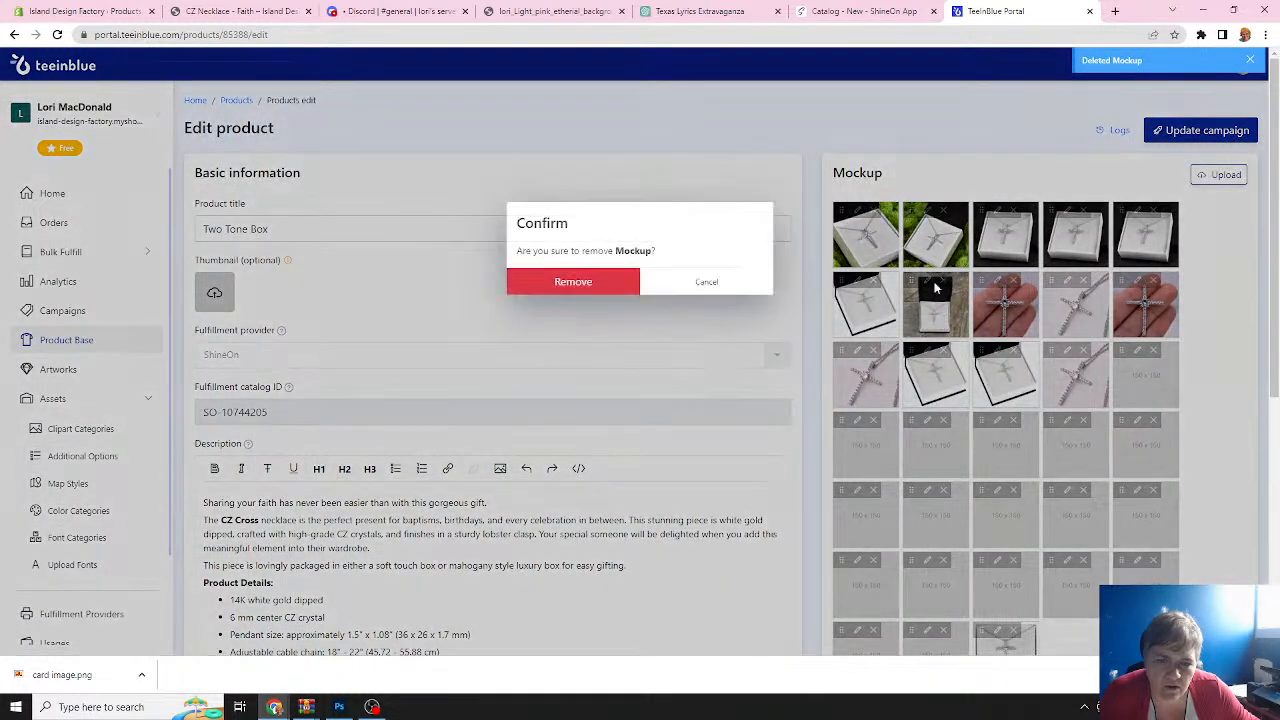
pyautogui.click(597, 286)
pyautogui.click(874, 284)
pyautogui.click(597, 286)
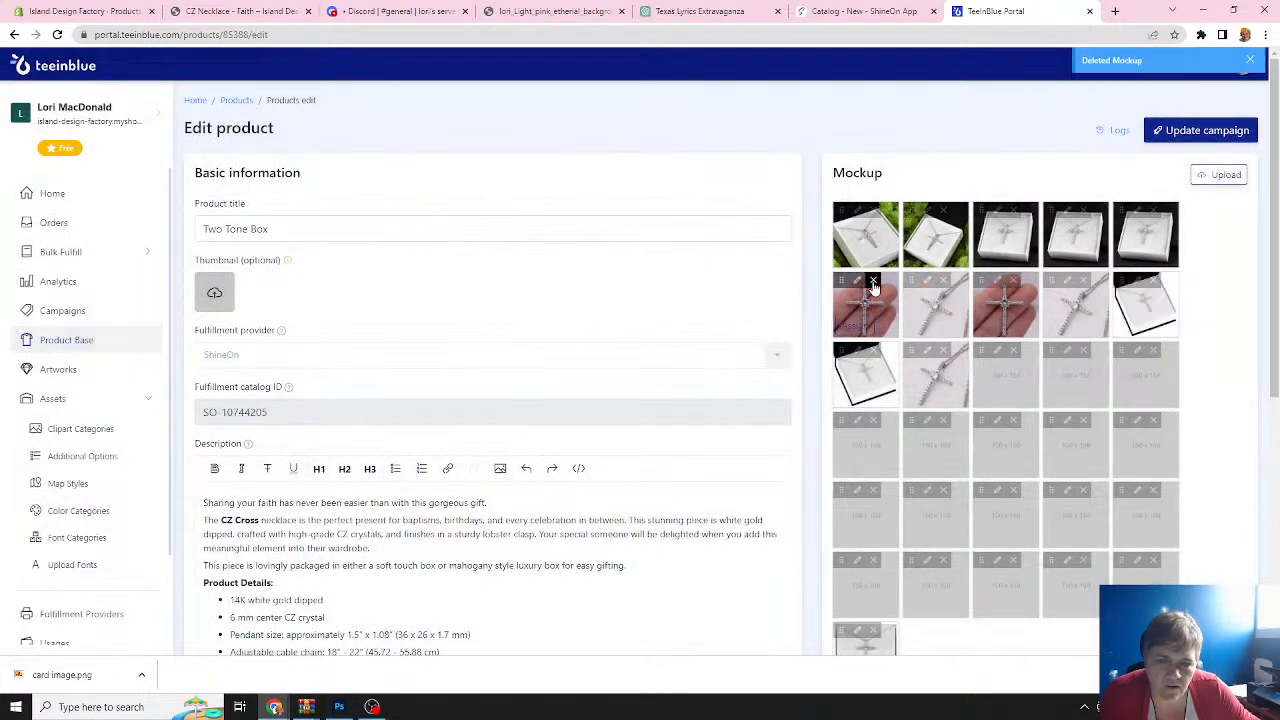
# Remove the two hand-held cross mockups, the three close-up cross mockups and one of the two remaining white-background box mockups.
pyautogui.click(873, 284)
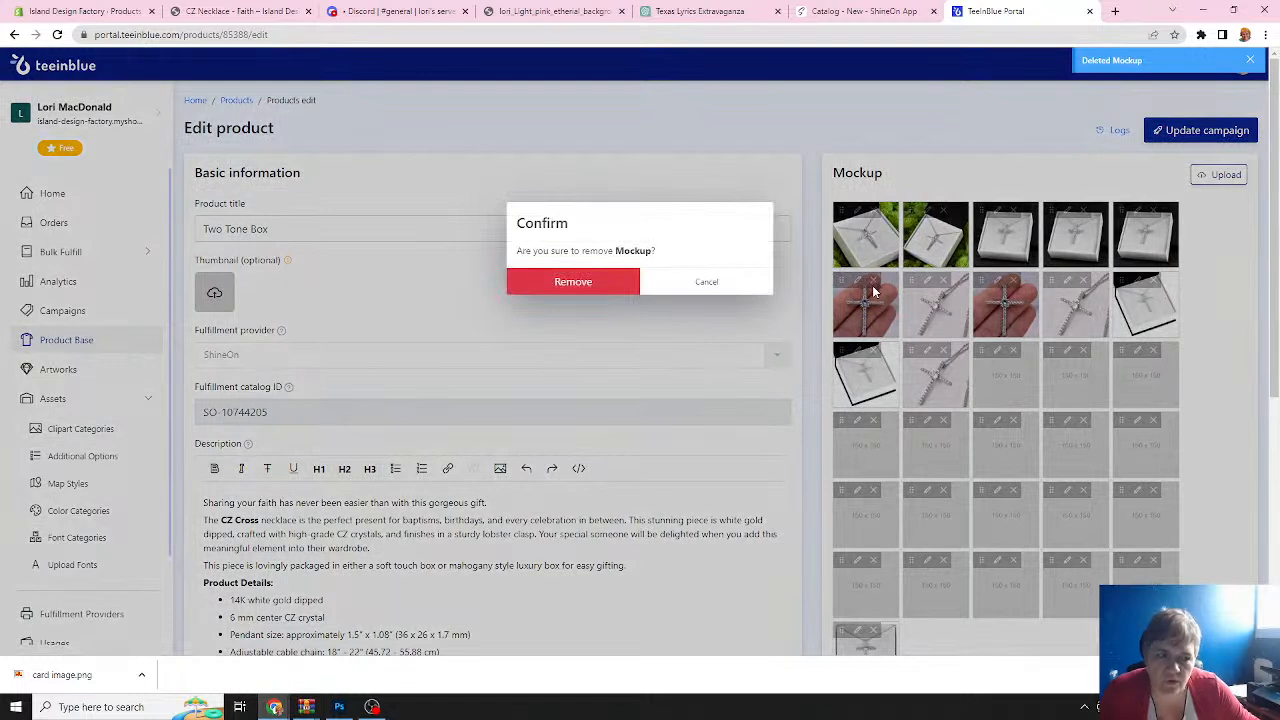
pyautogui.click(600, 284)
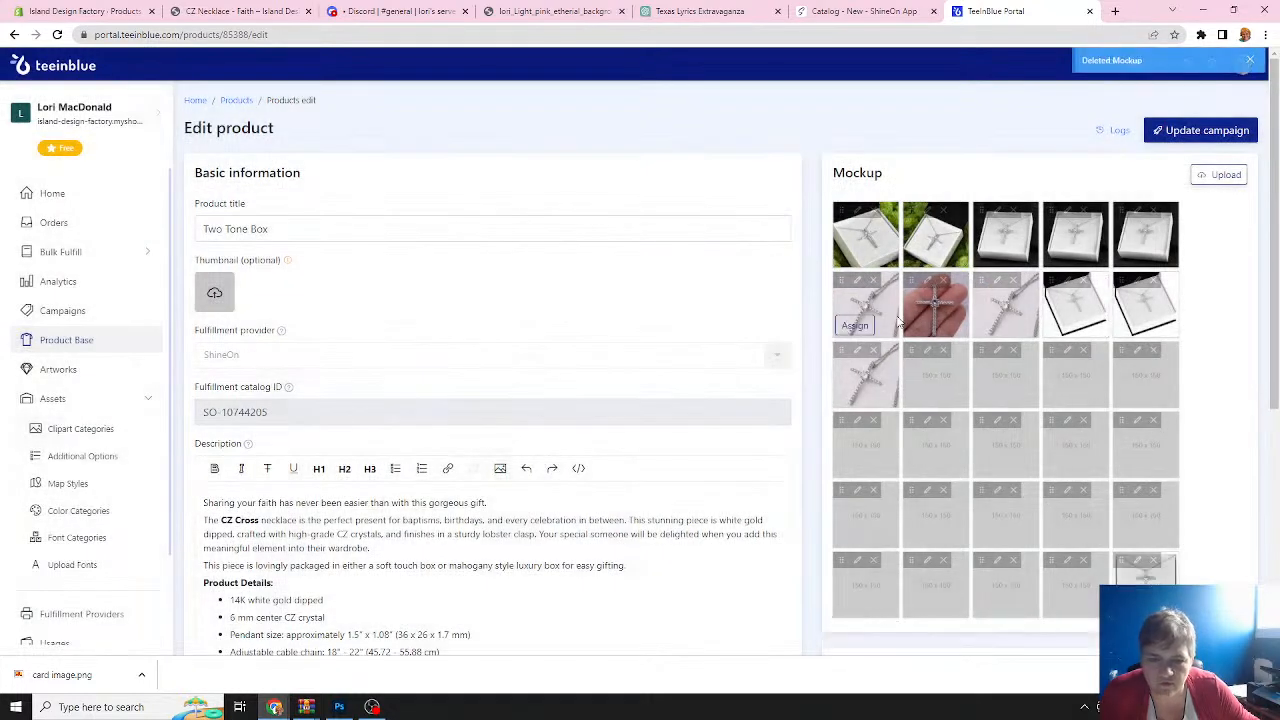
pyautogui.click(943, 283)
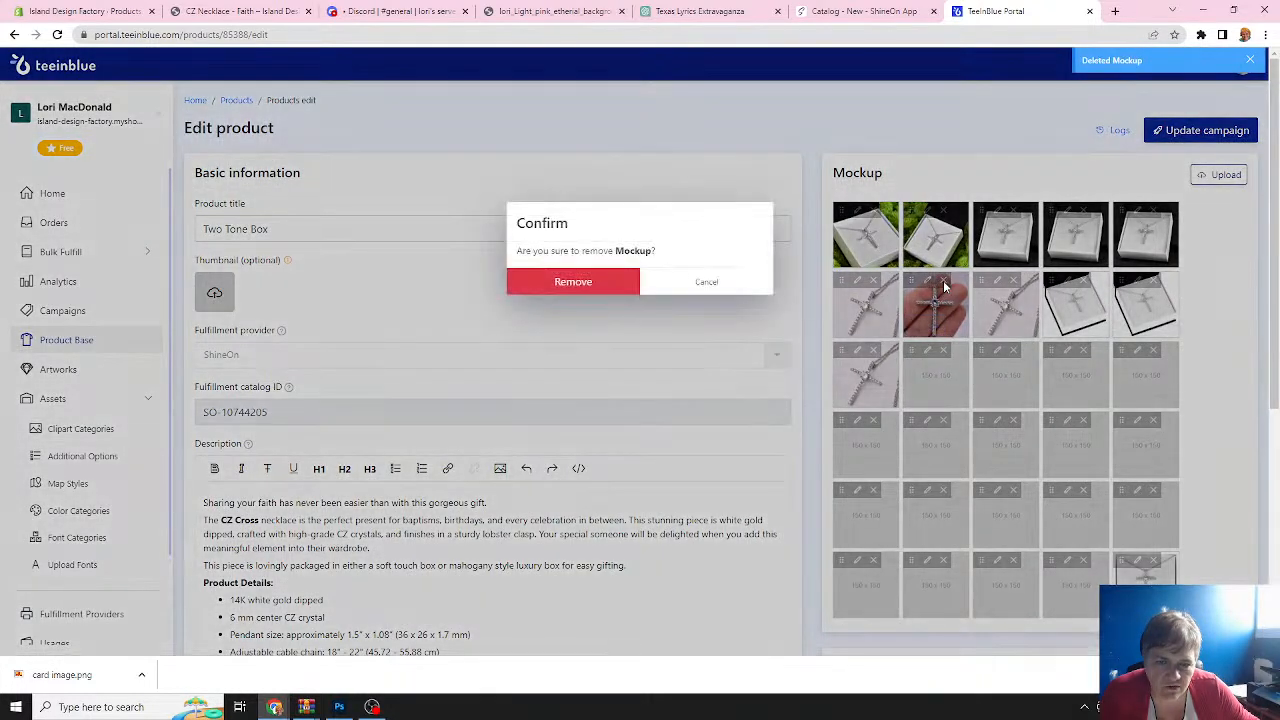
pyautogui.click(600, 285)
pyautogui.click(875, 283)
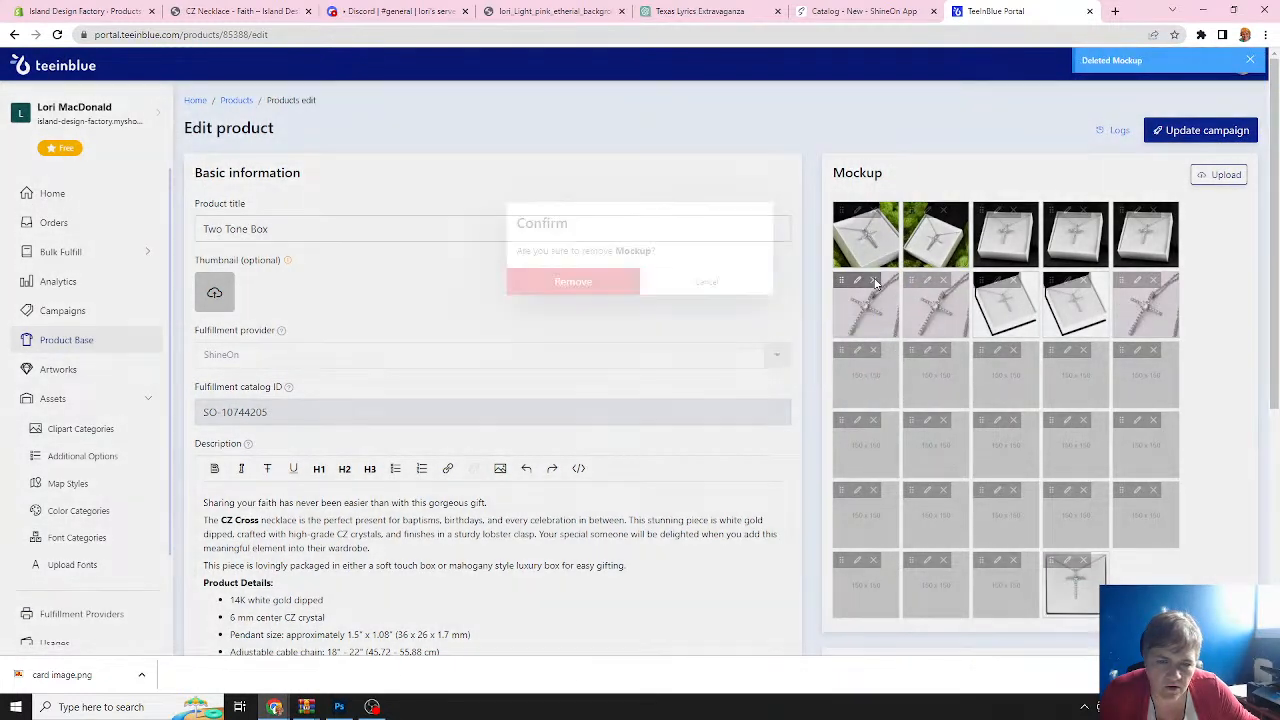
pyautogui.click(608, 286)
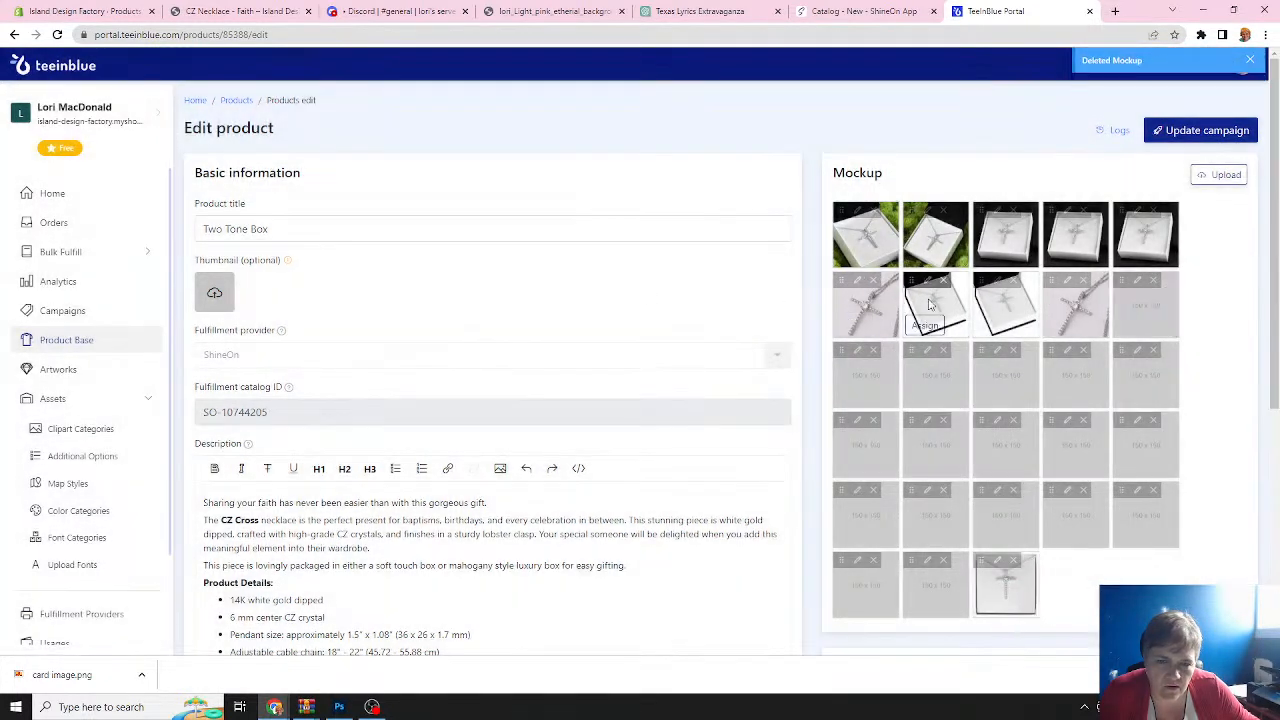
pyautogui.click(945, 285)
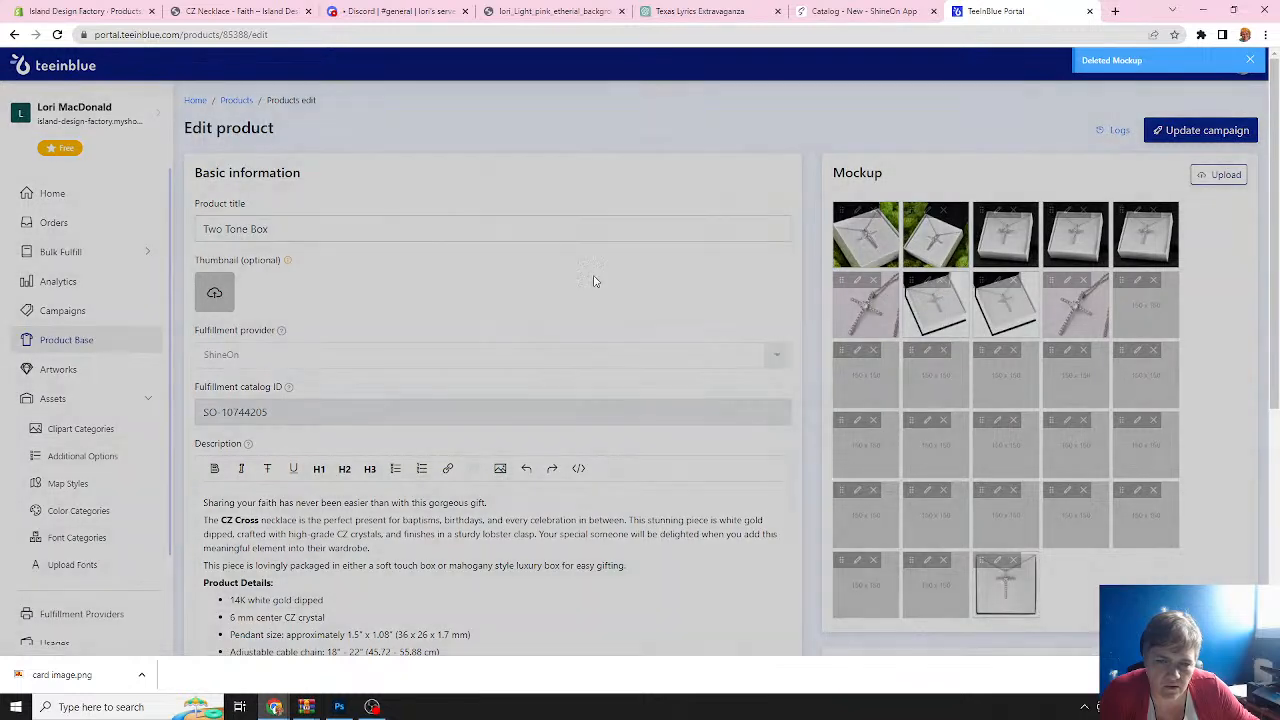
pyautogui.click(586, 282)
pyautogui.click(1013, 281)
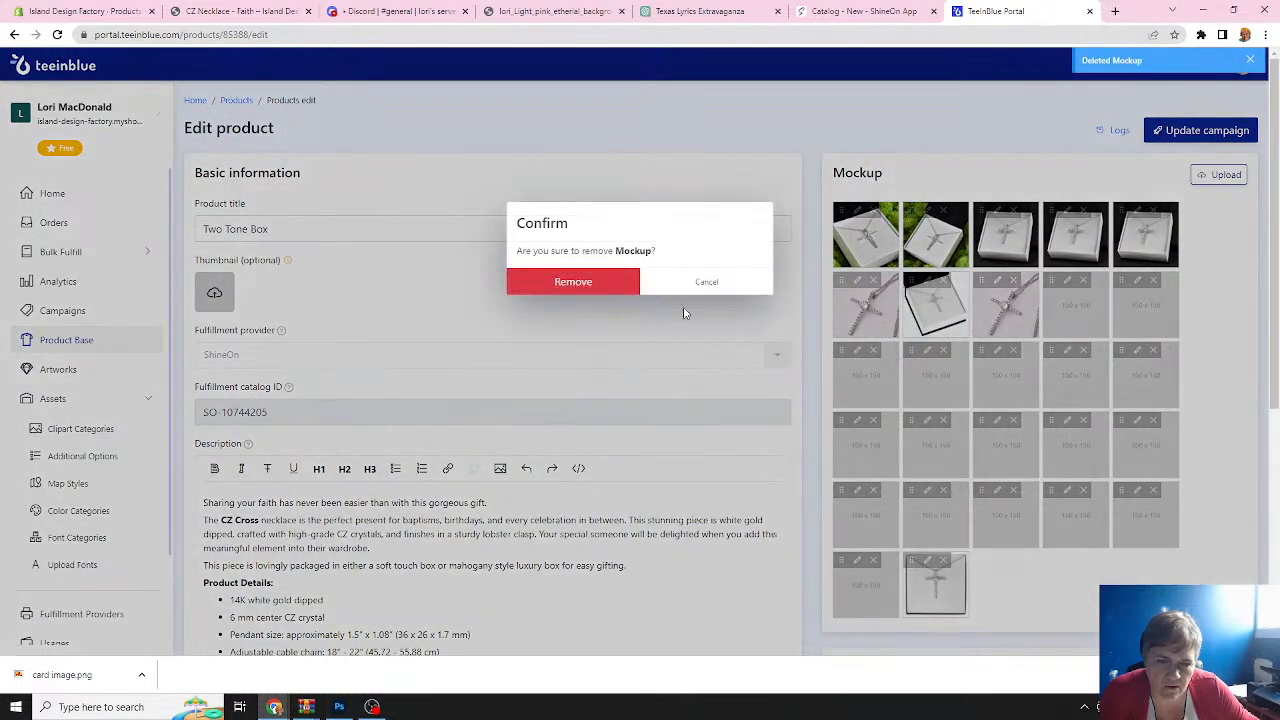
pyautogui.click(610, 288)
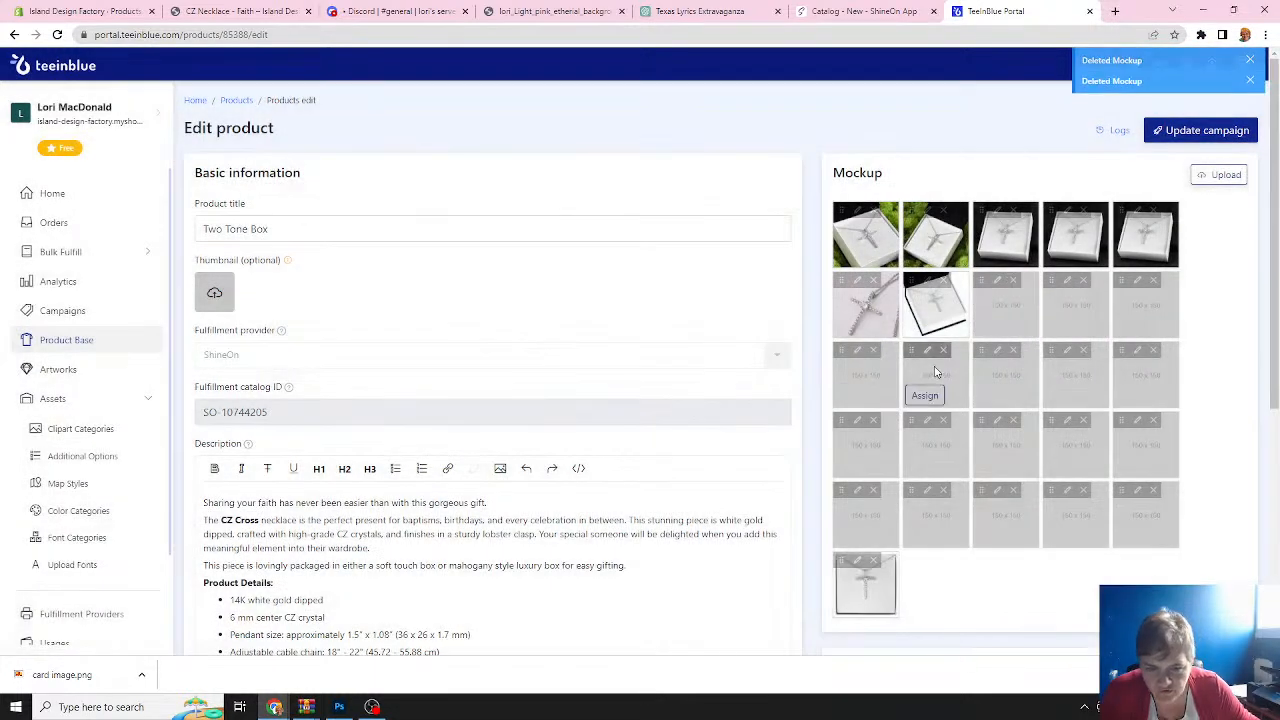
pyautogui.click(876, 284)
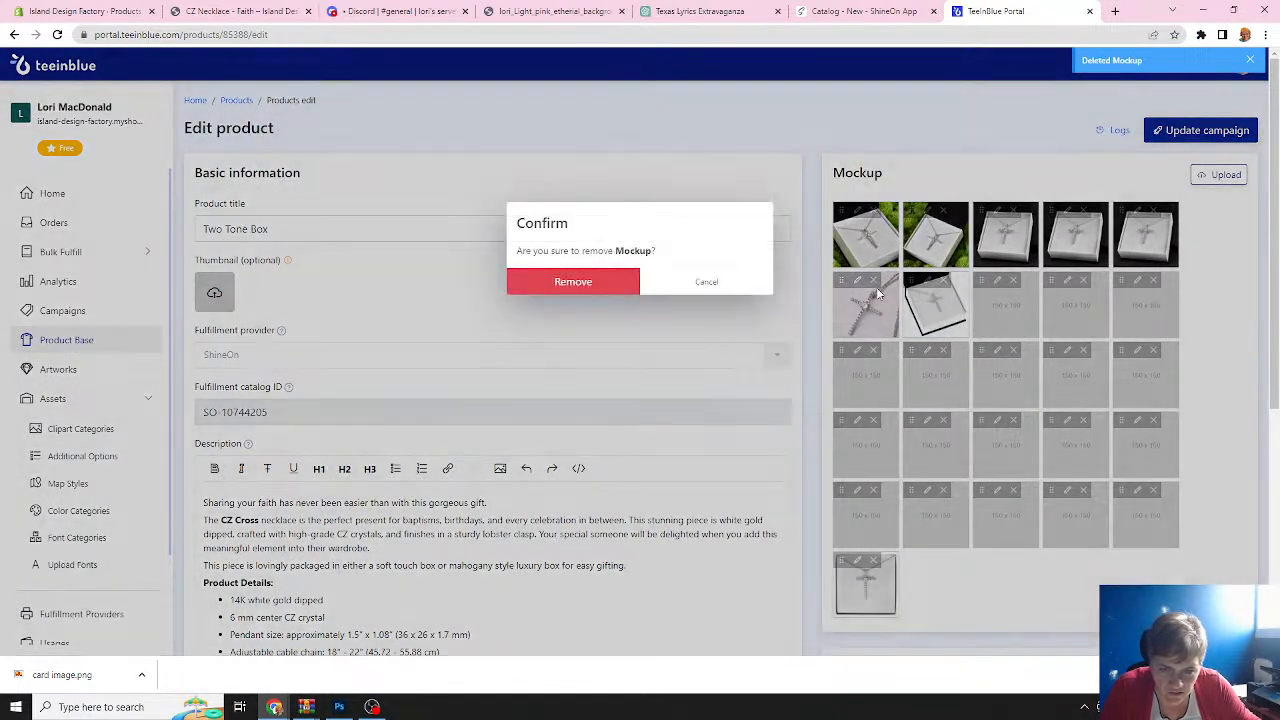
pyautogui.click(586, 289)
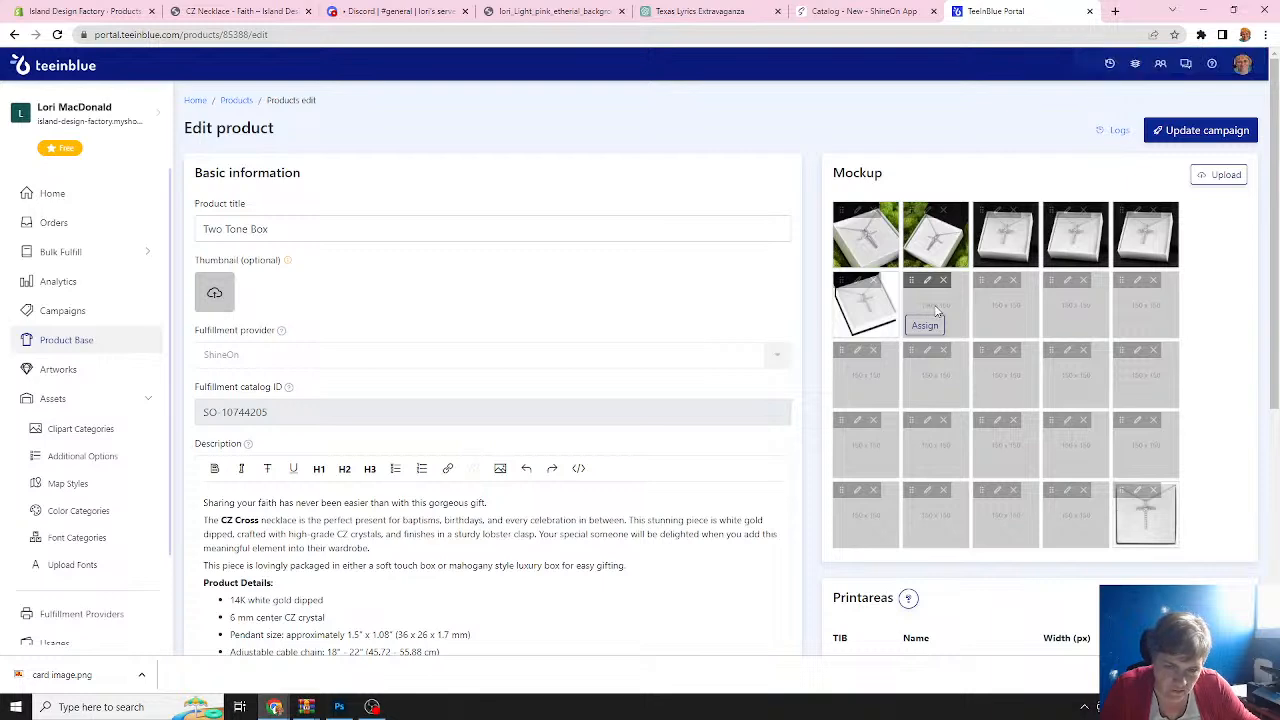
# Remove seven blank placeholder mockups, starting with the one right after the remaining white-background box image.
pyautogui.click(944, 282)
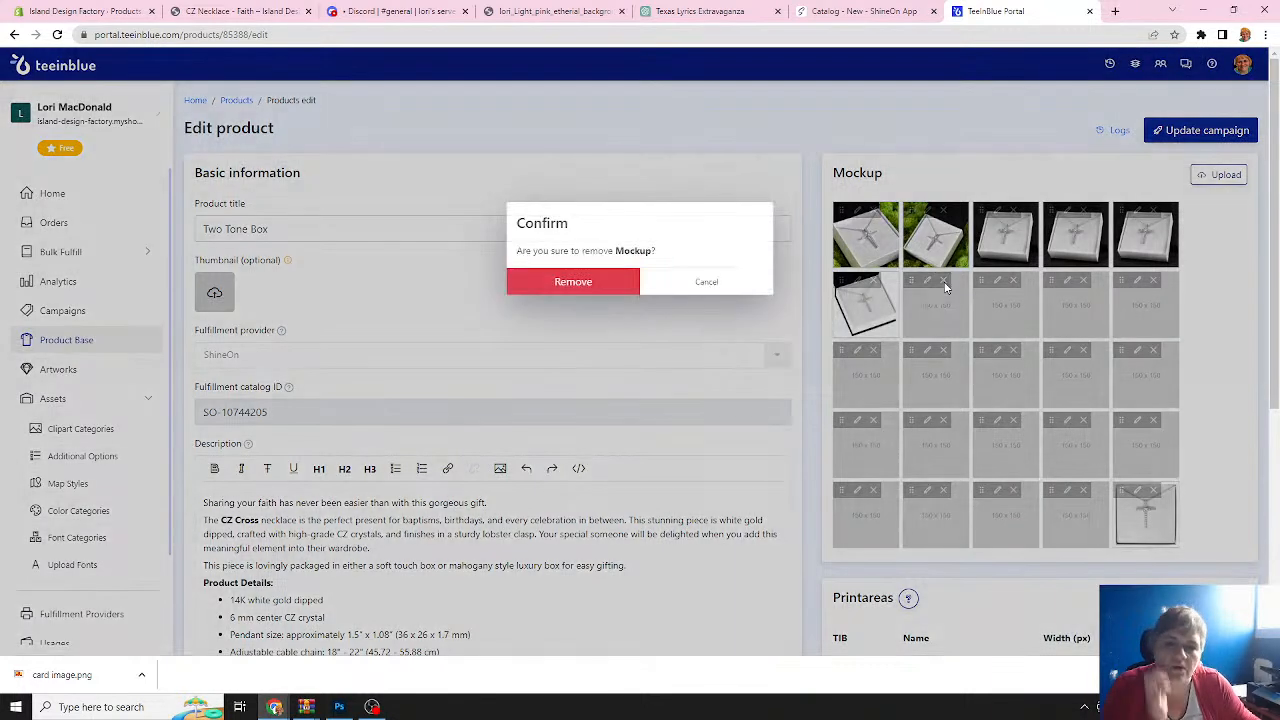
pyautogui.click(605, 280)
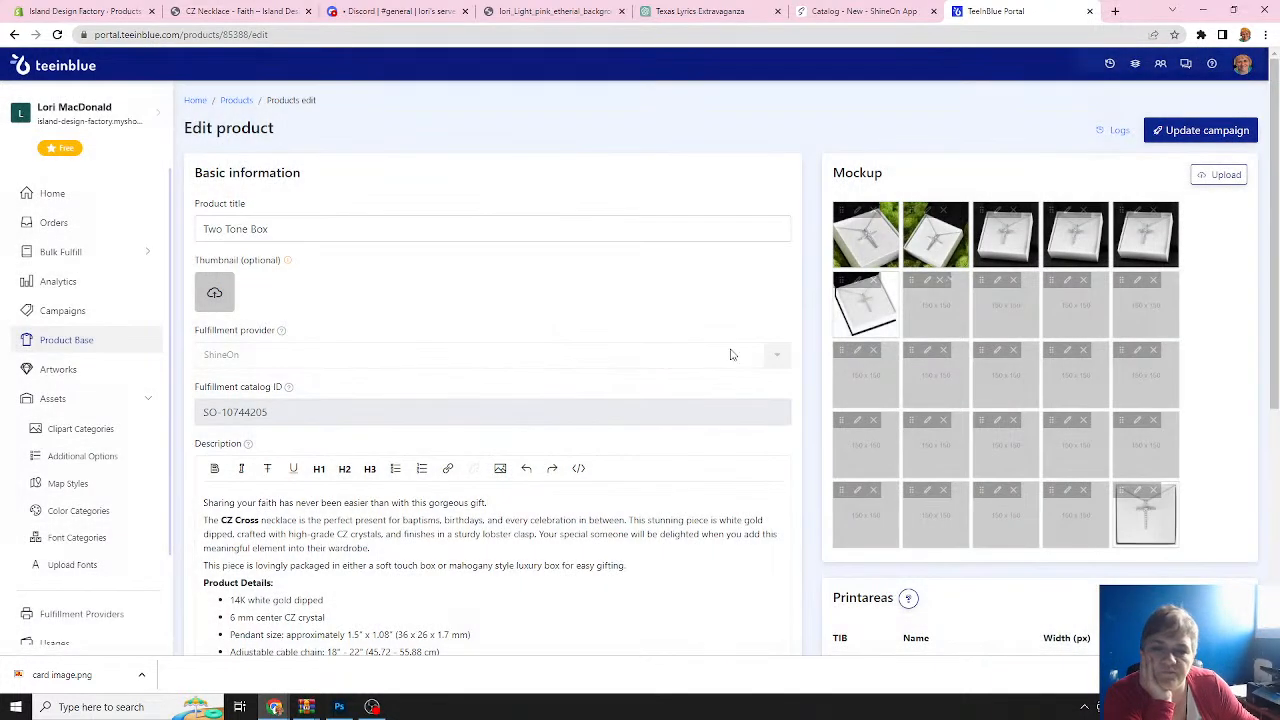
pyautogui.click(944, 283)
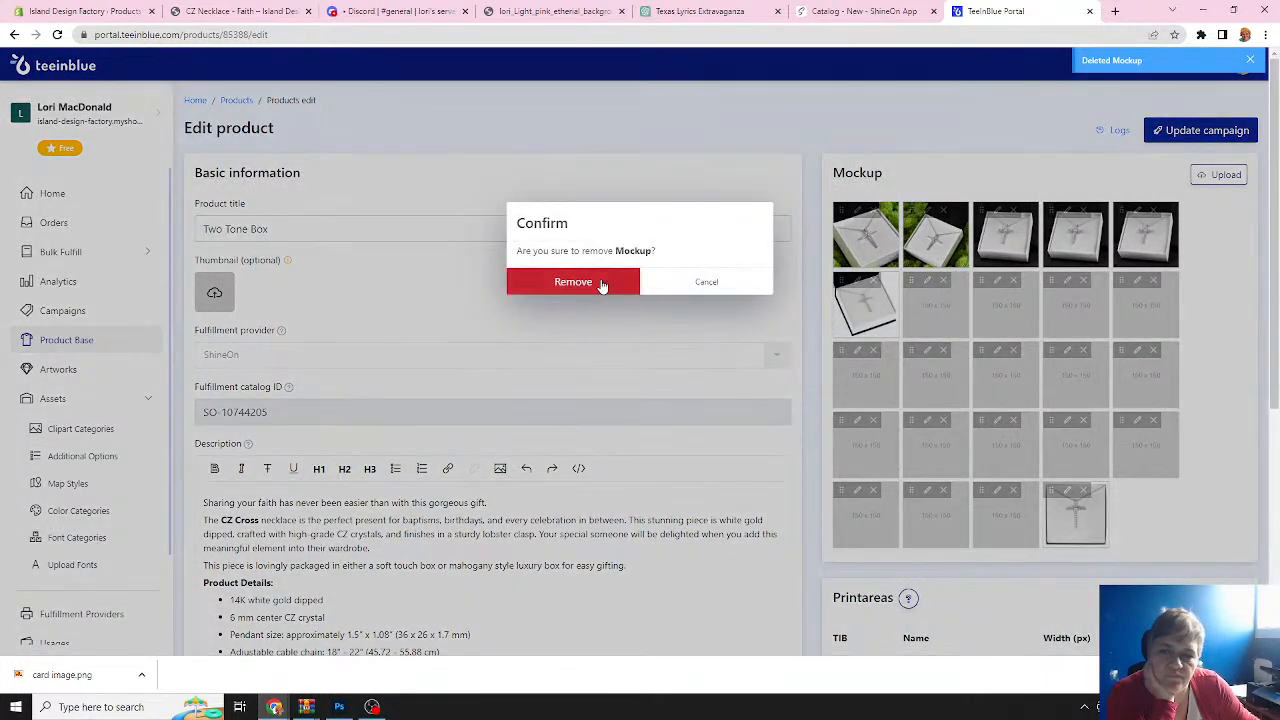
pyautogui.click(603, 284)
pyautogui.click(944, 282)
pyautogui.click(594, 285)
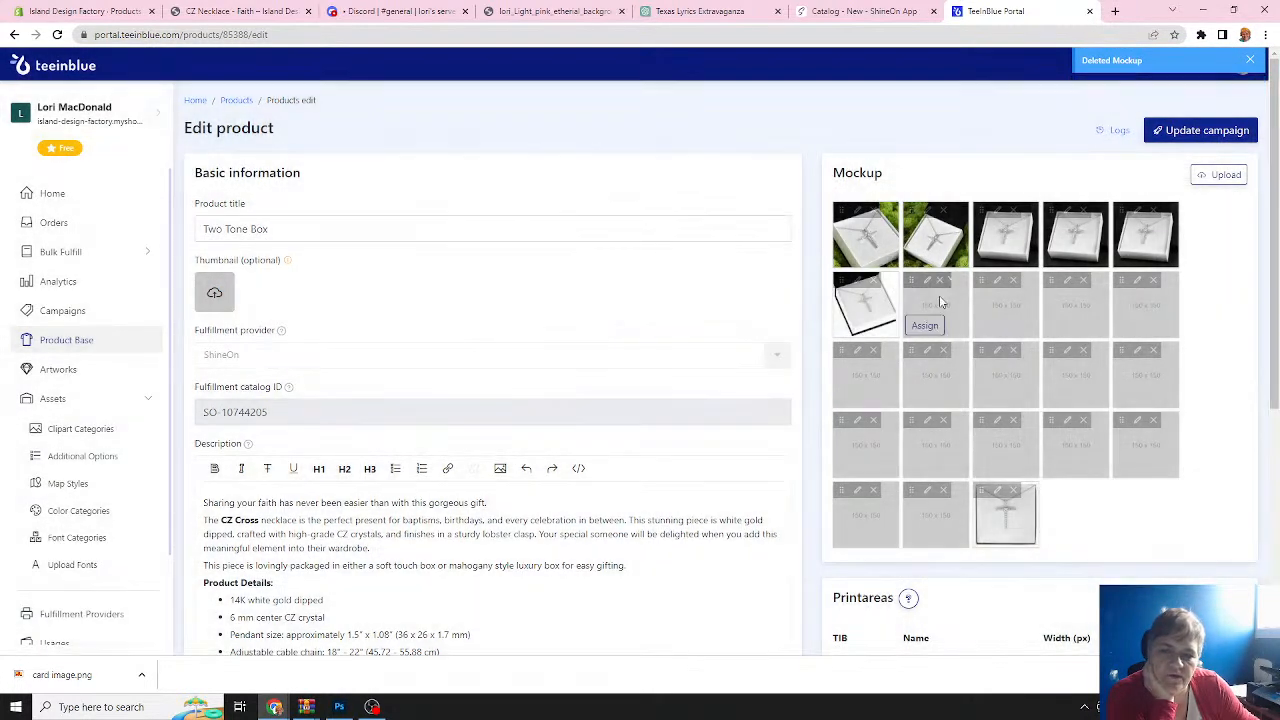
pyautogui.click(946, 283)
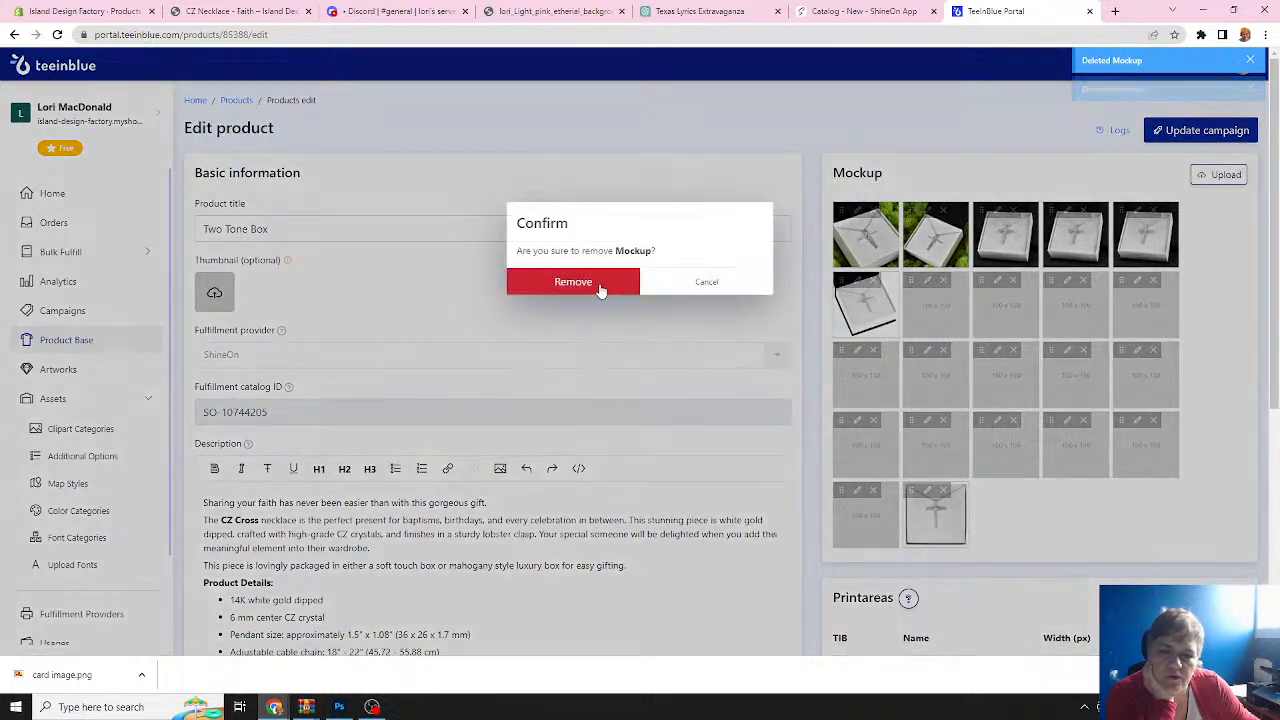
pyautogui.click(600, 284)
pyautogui.click(944, 282)
pyautogui.click(574, 285)
pyautogui.click(944, 283)
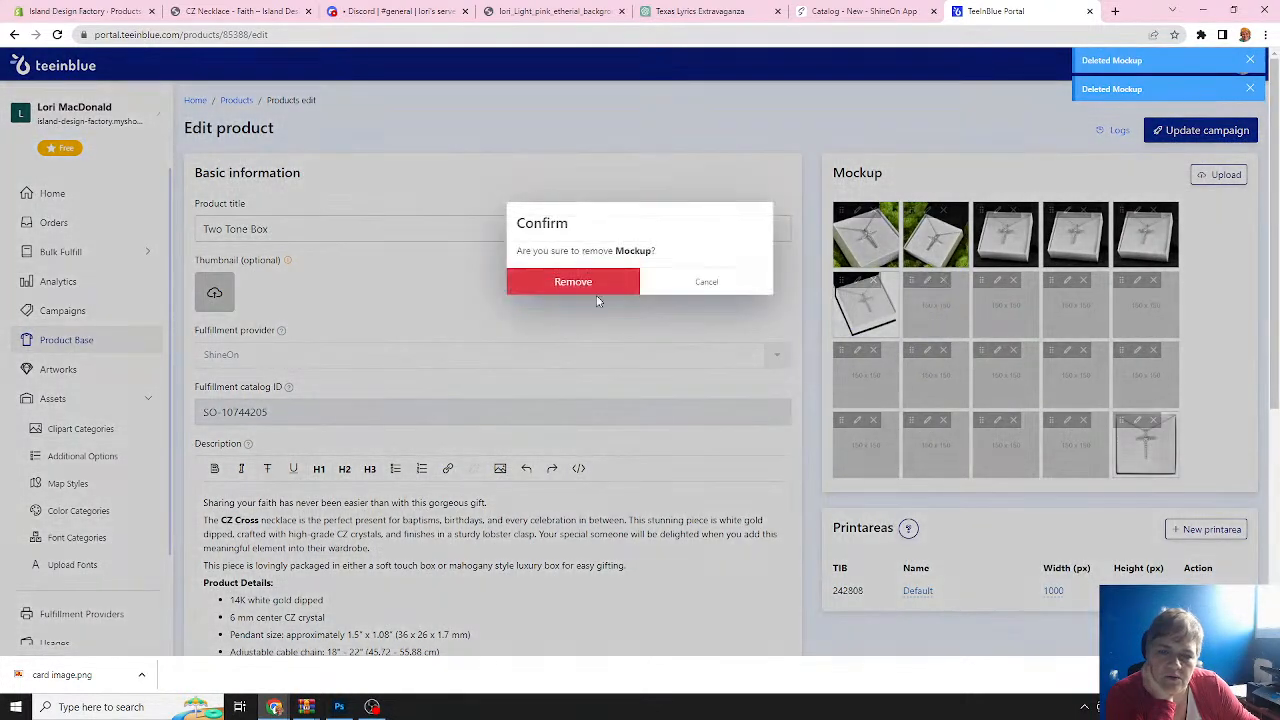
pyautogui.click(565, 286)
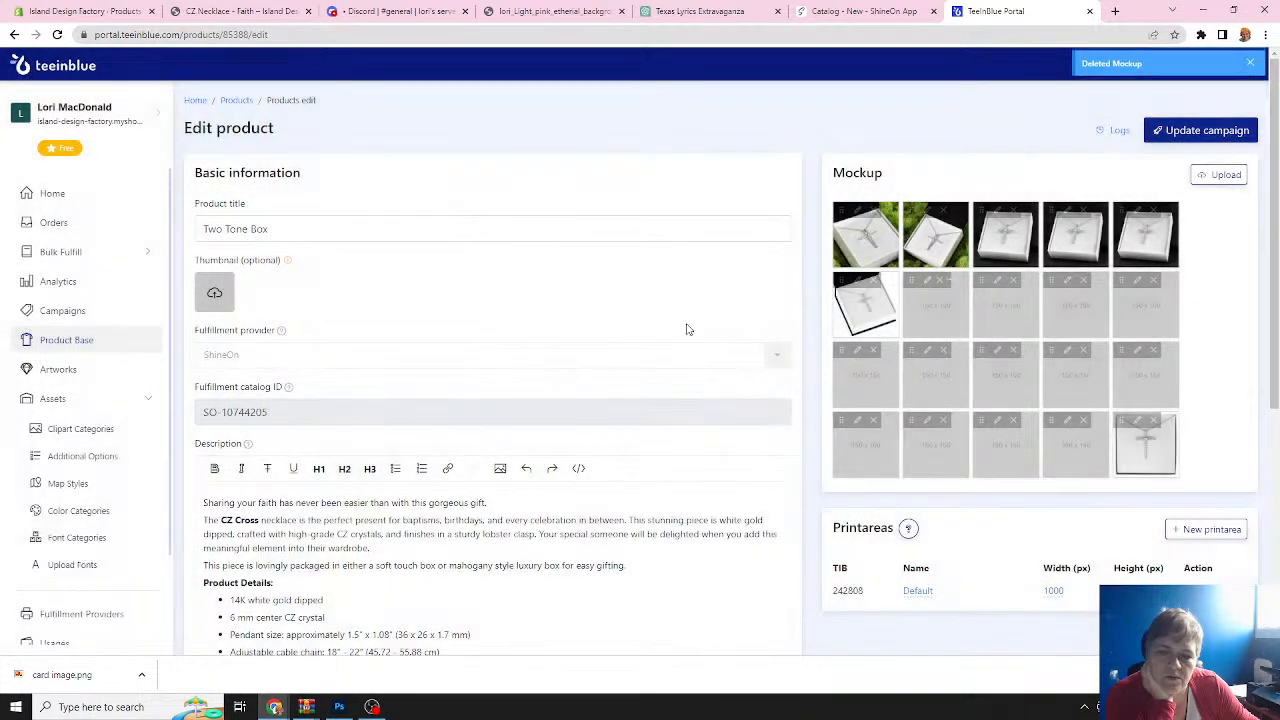
pyautogui.click(944, 282)
pyautogui.click(563, 286)
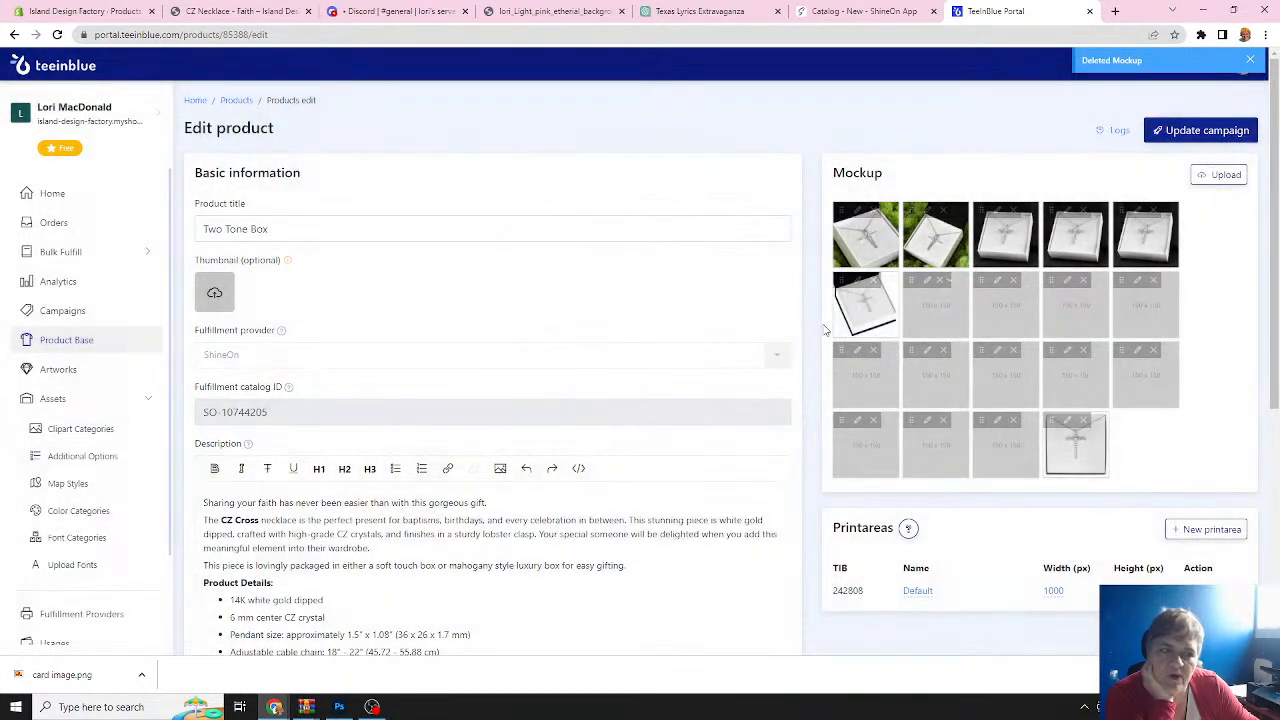
# Remove the remaining white-background box mockup and two of the near-identical black-background box mockups.
pyautogui.click(874, 285)
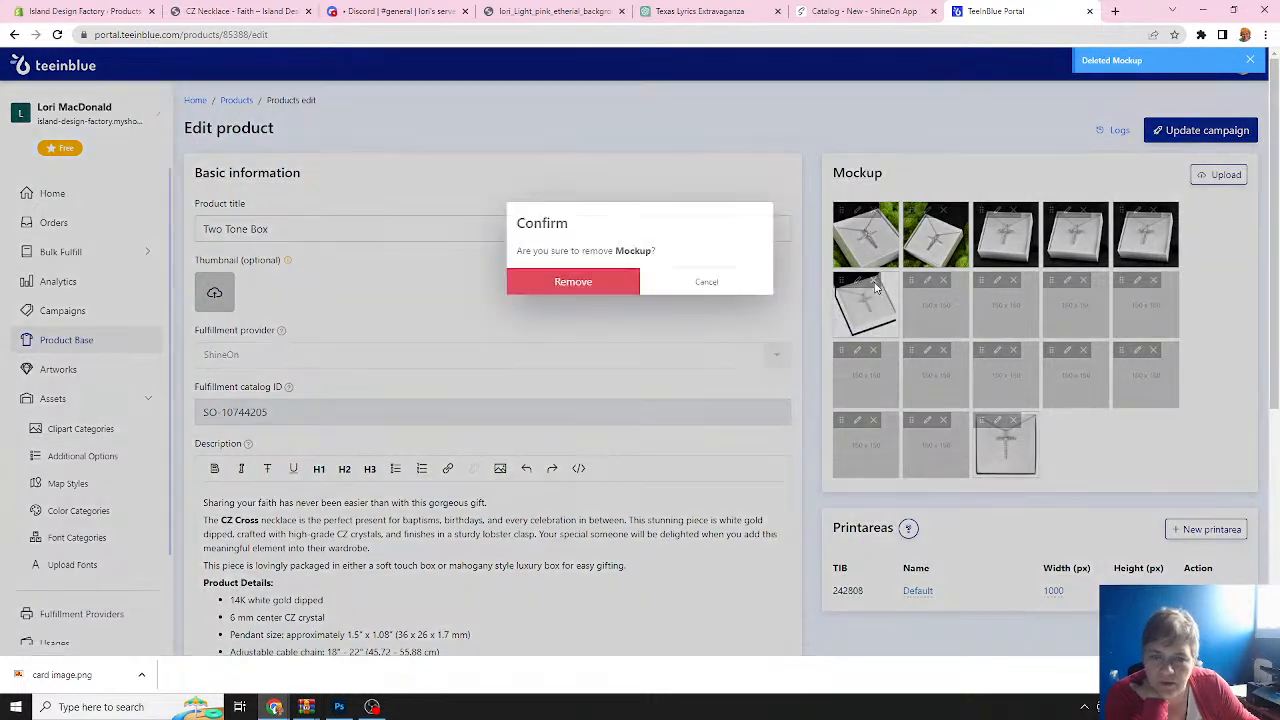
pyautogui.click(603, 287)
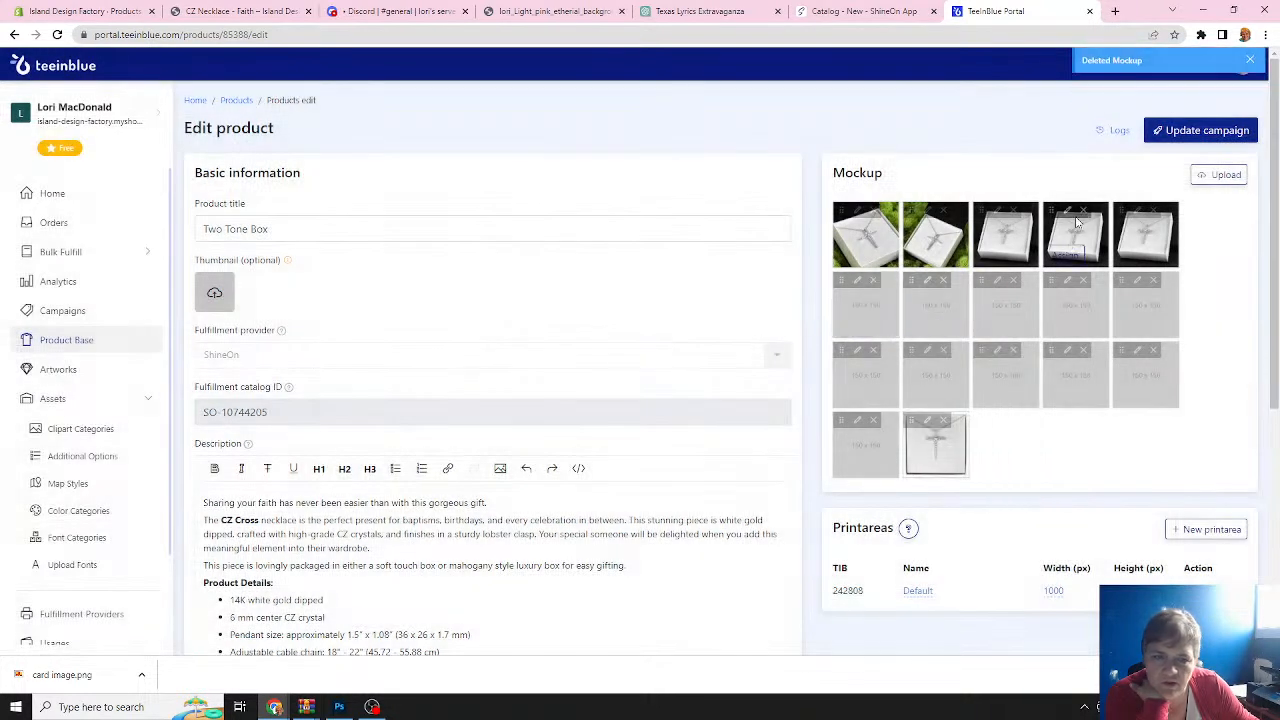
pyautogui.click(1084, 212)
pyautogui.click(598, 284)
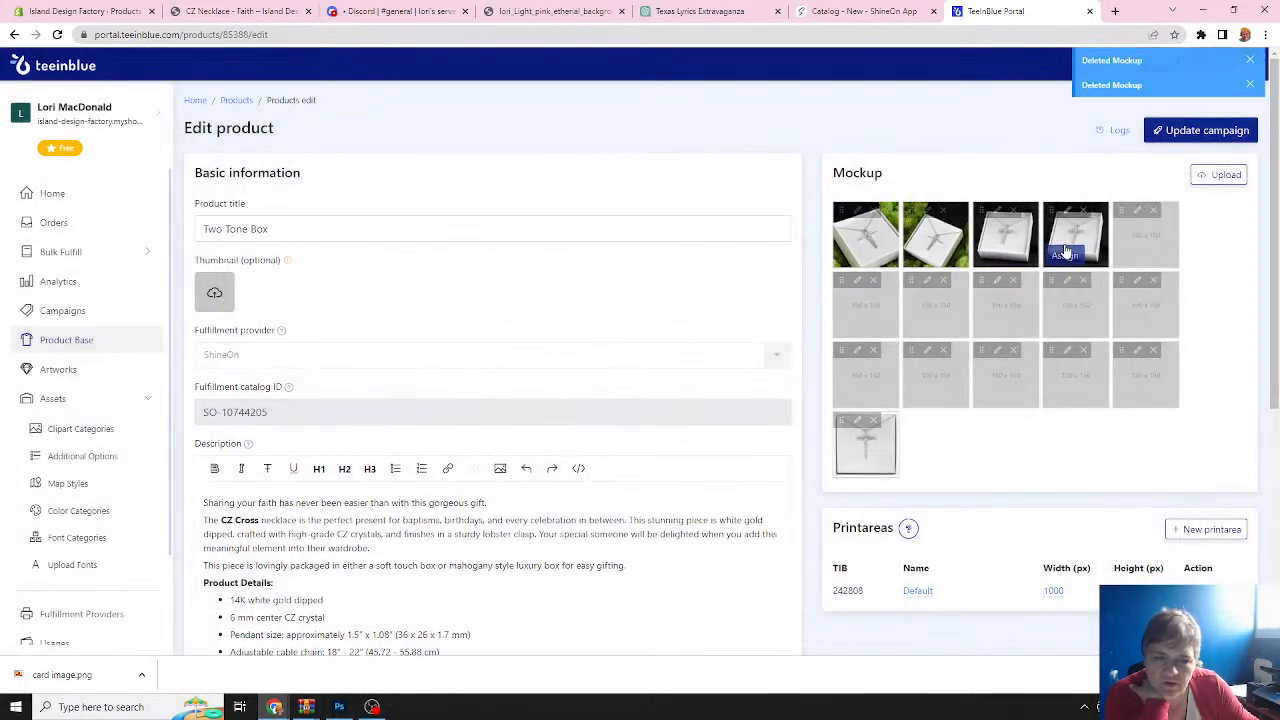
pyautogui.click(1084, 212)
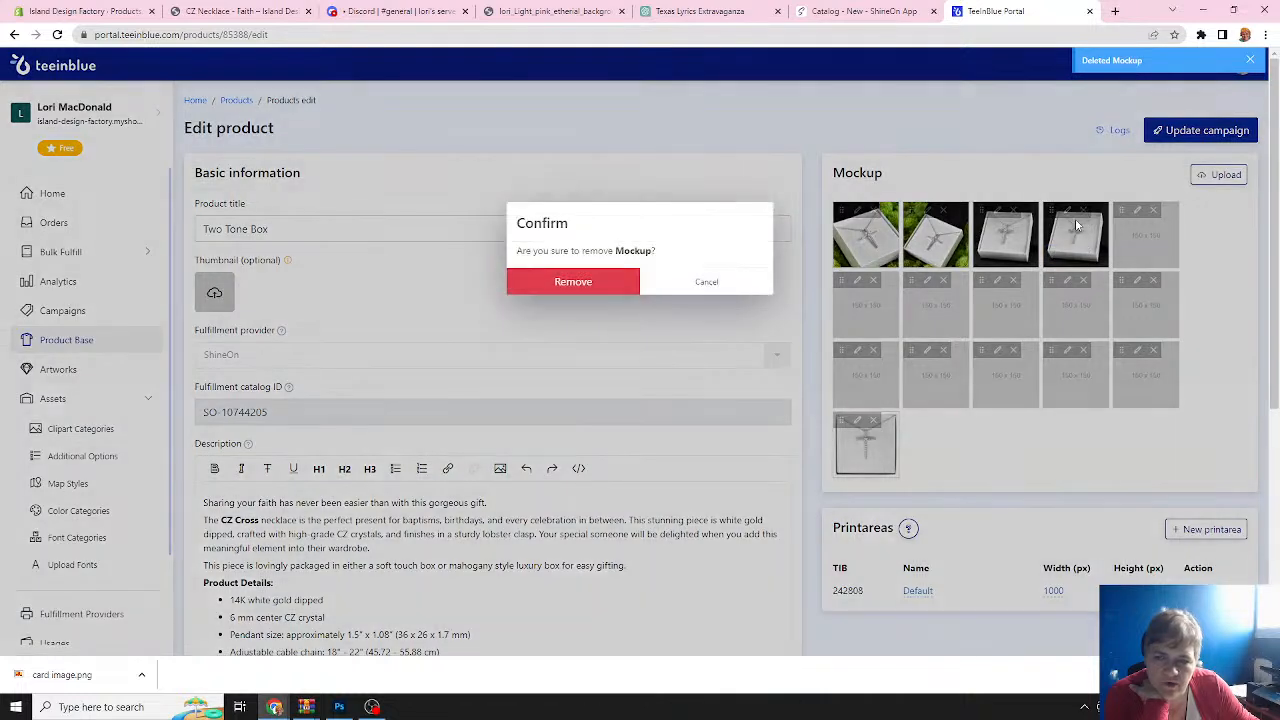
pyautogui.click(585, 284)
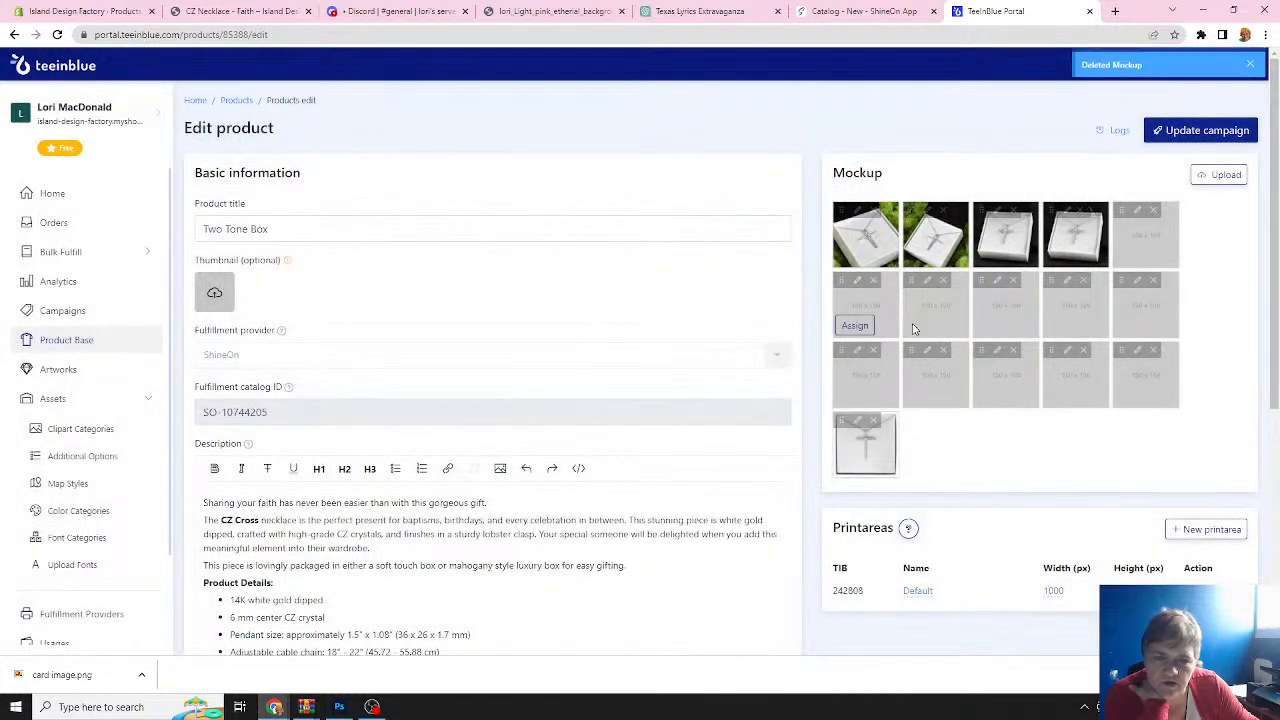
# Remove the fourth black-background box mockup and the blank placeholders that successively take its place after the third box image.
pyautogui.click(1084, 212)
pyautogui.click(574, 283)
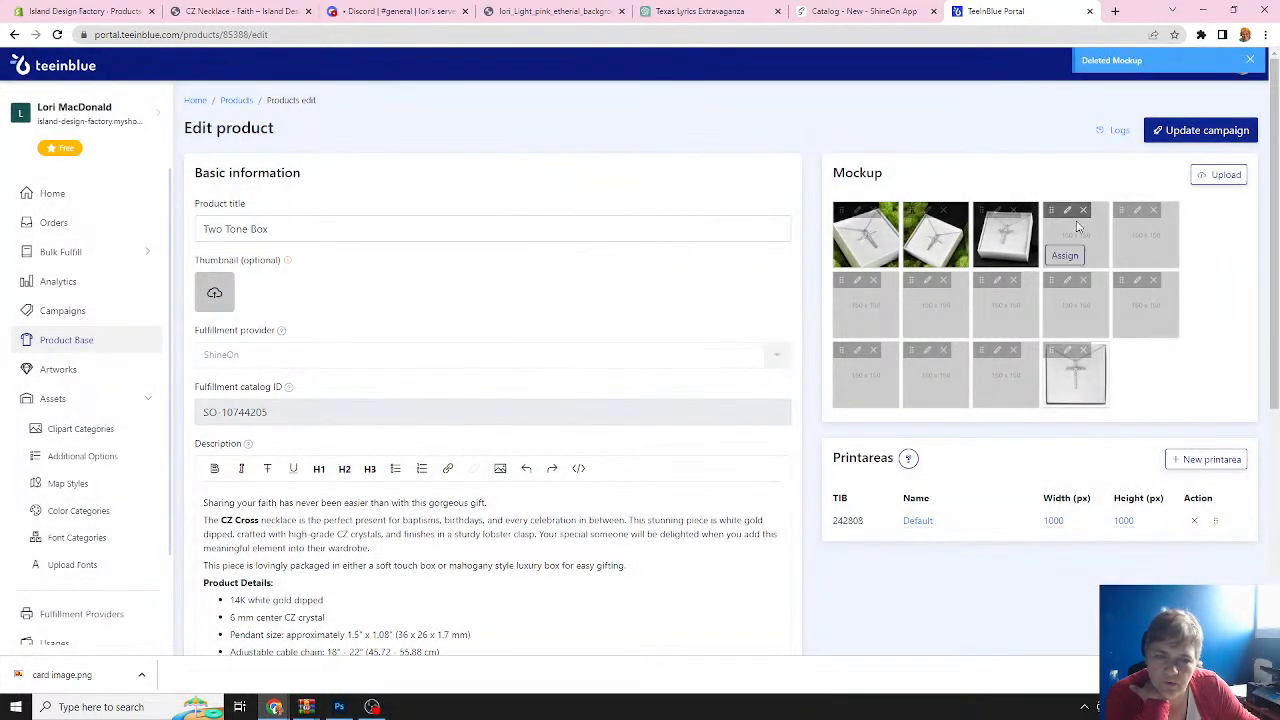
pyautogui.click(1083, 212)
pyautogui.click(543, 284)
pyautogui.click(1083, 210)
pyautogui.click(600, 285)
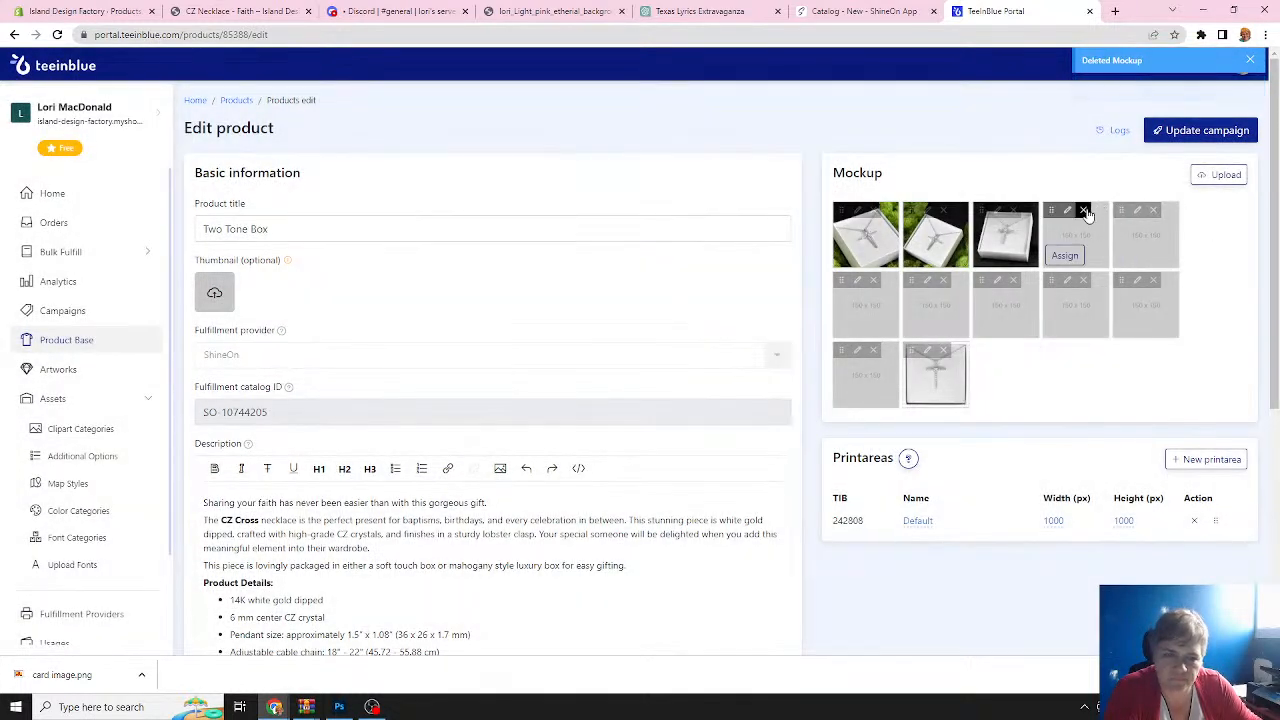
pyautogui.click(1083, 210)
pyautogui.click(560, 286)
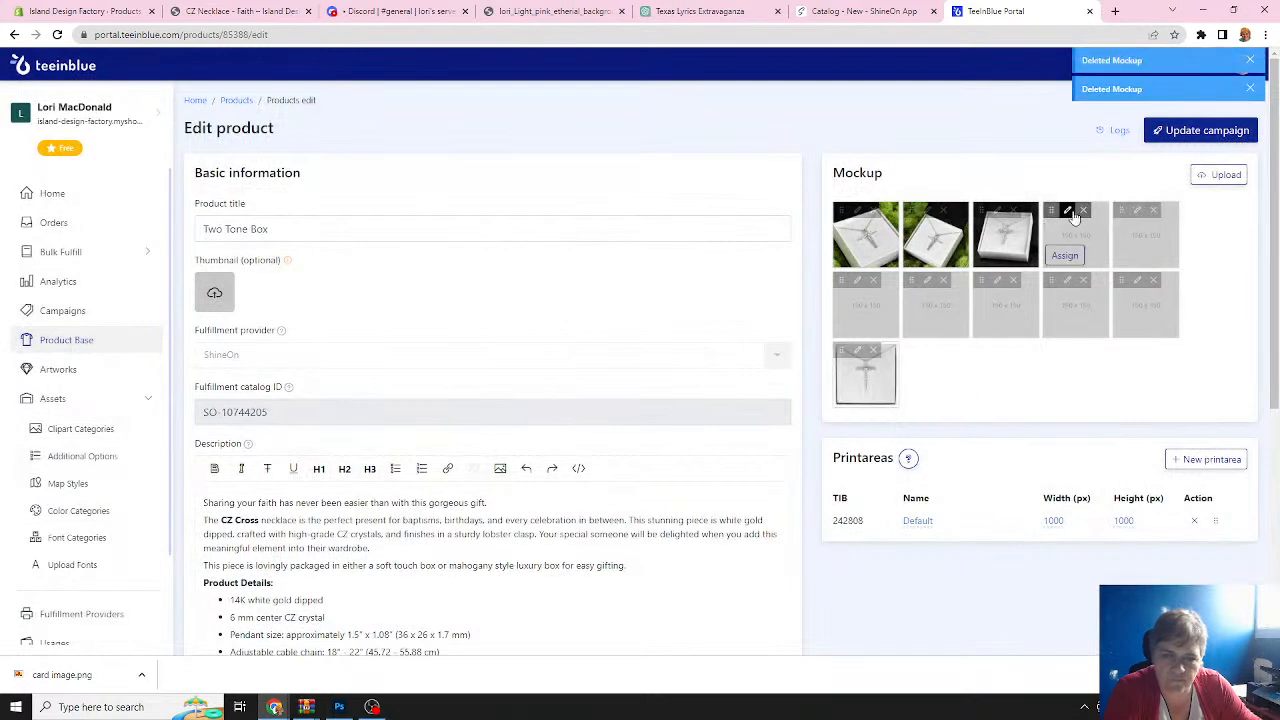
pyautogui.click(1083, 212)
pyautogui.click(572, 289)
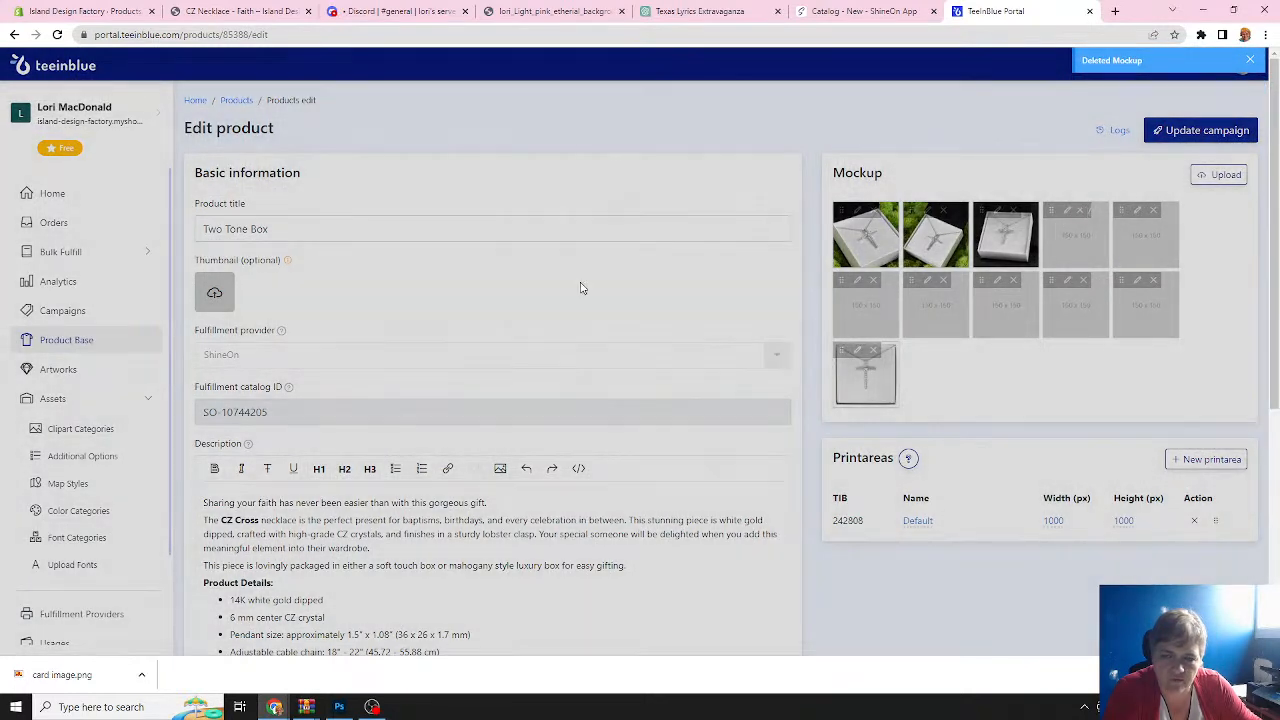
# Remove the four blank placeholder mockups in the second row, before the framed cross necklace image.
pyautogui.click(872, 280)
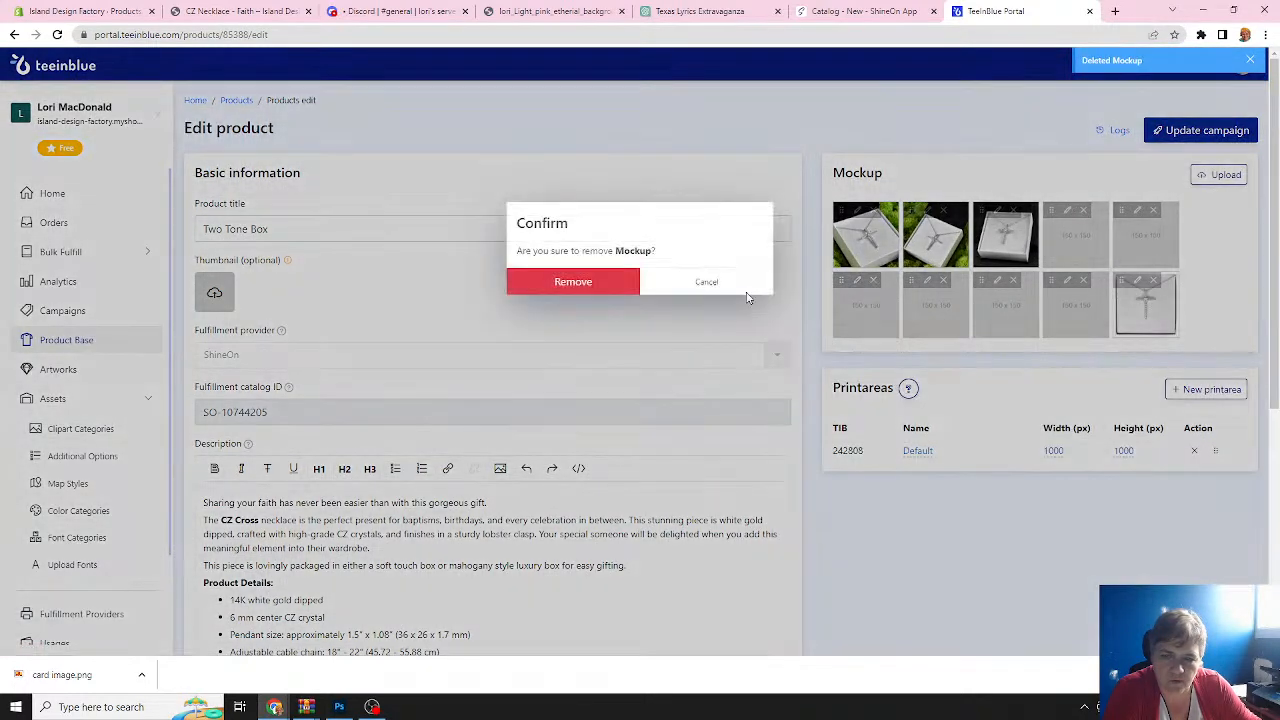
pyautogui.click(610, 287)
pyautogui.click(872, 280)
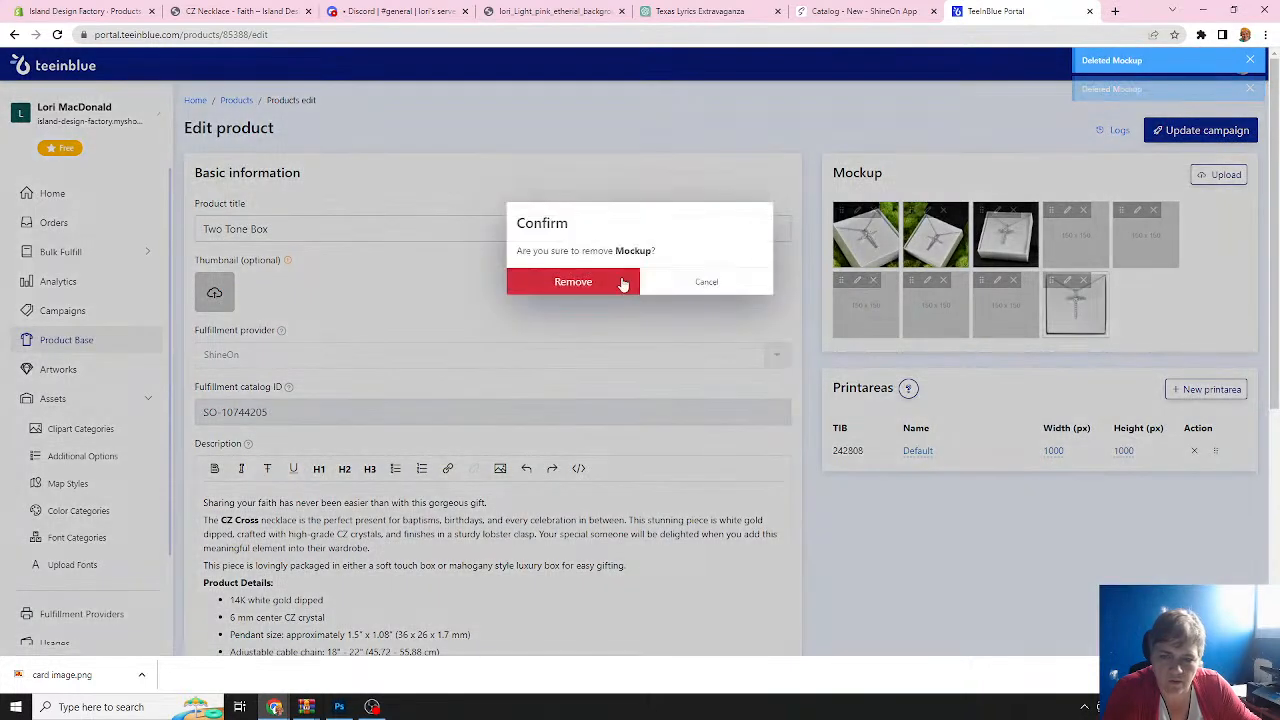
pyautogui.click(564, 280)
pyautogui.click(872, 280)
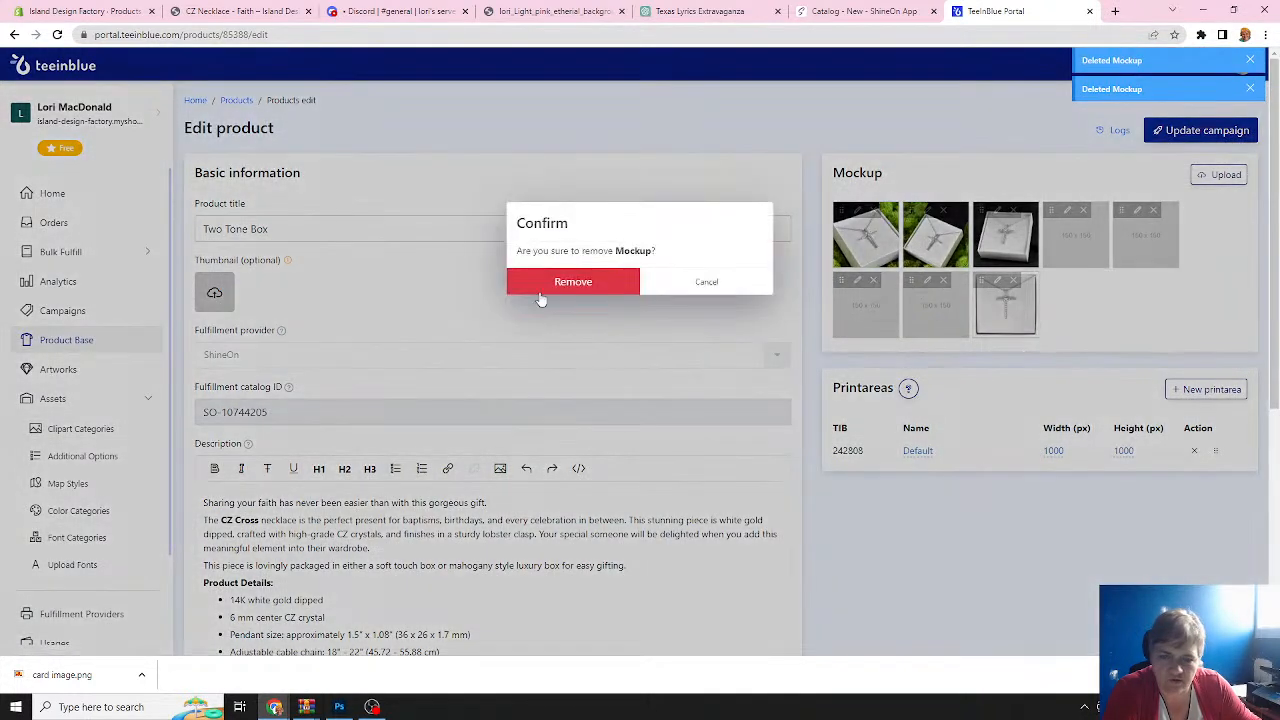
pyautogui.click(586, 283)
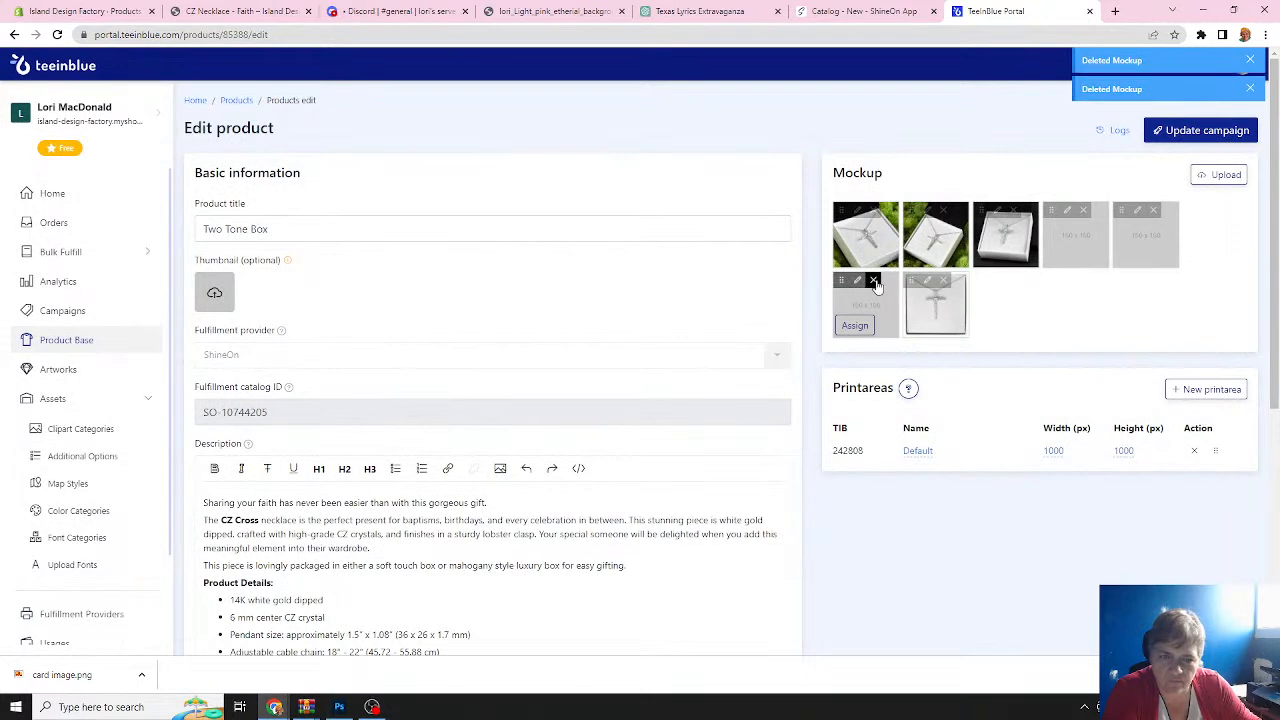
pyautogui.click(874, 281)
pyautogui.click(553, 284)
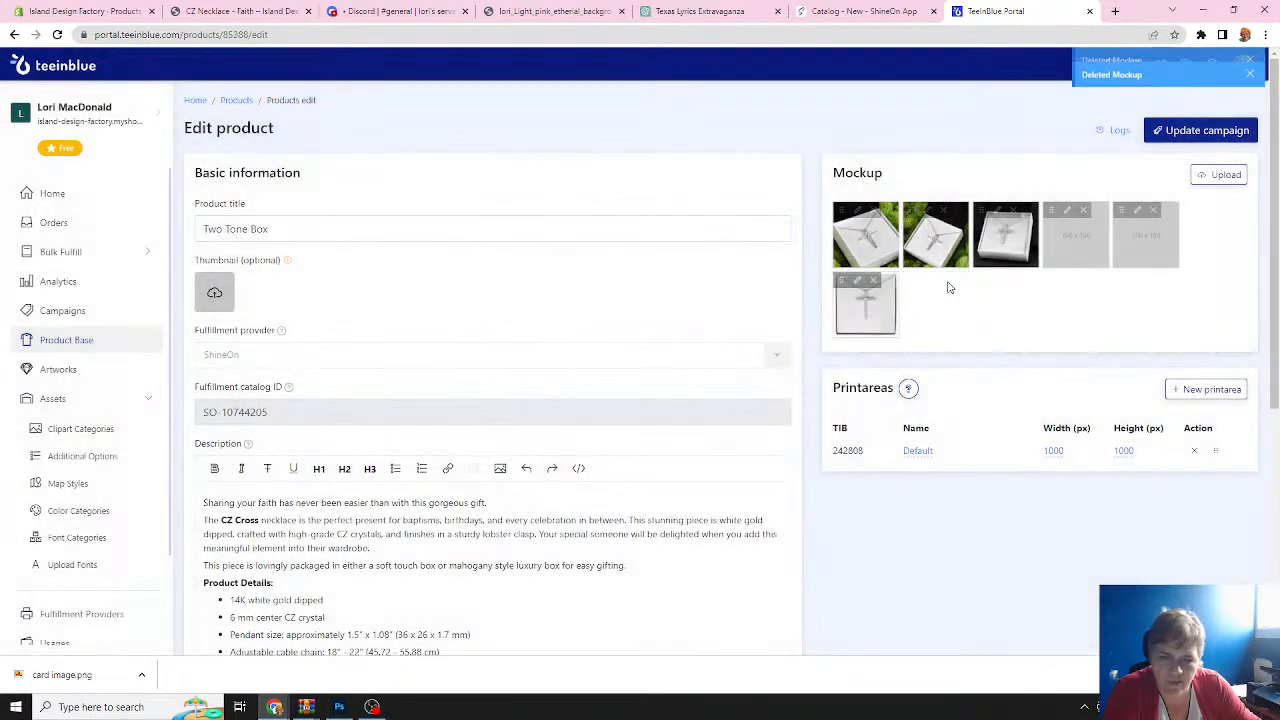
# Remove the framed cross necklace mockup and the two blank placeholders after the third box image.
pyautogui.click(873, 280)
pyautogui.click(569, 288)
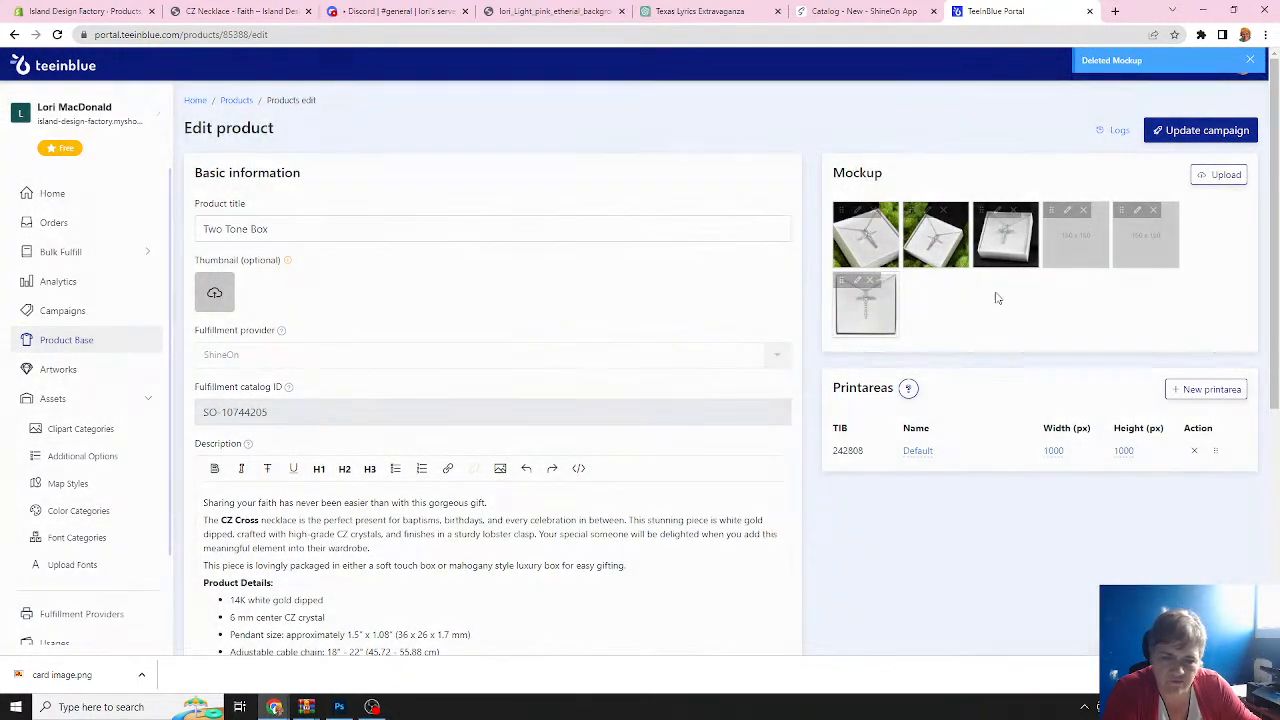
pyautogui.click(1083, 213)
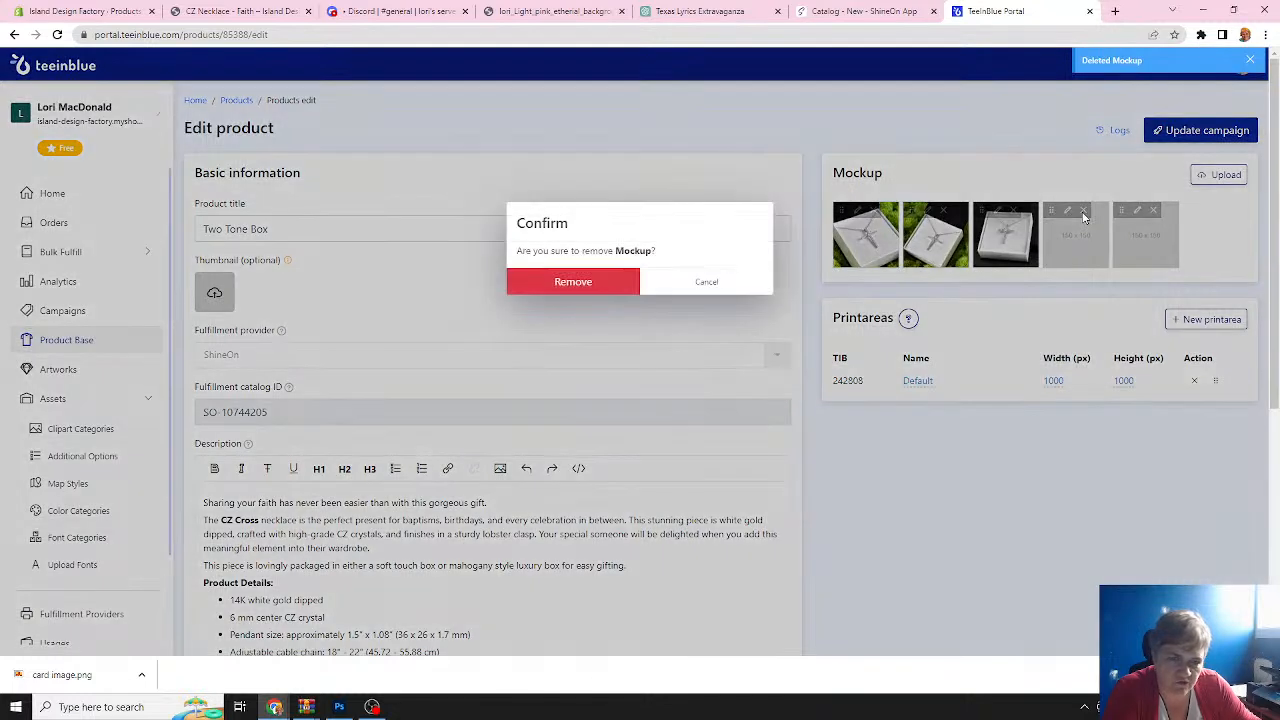
pyautogui.click(603, 290)
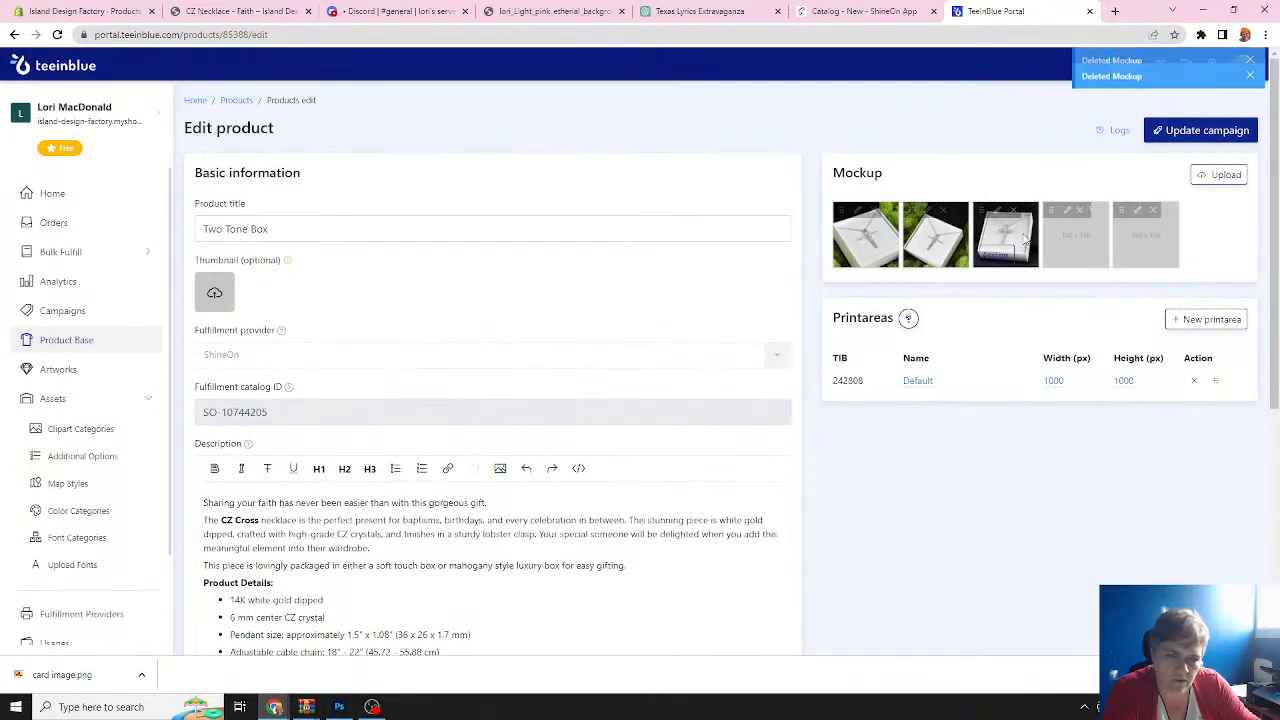
pyautogui.click(1083, 213)
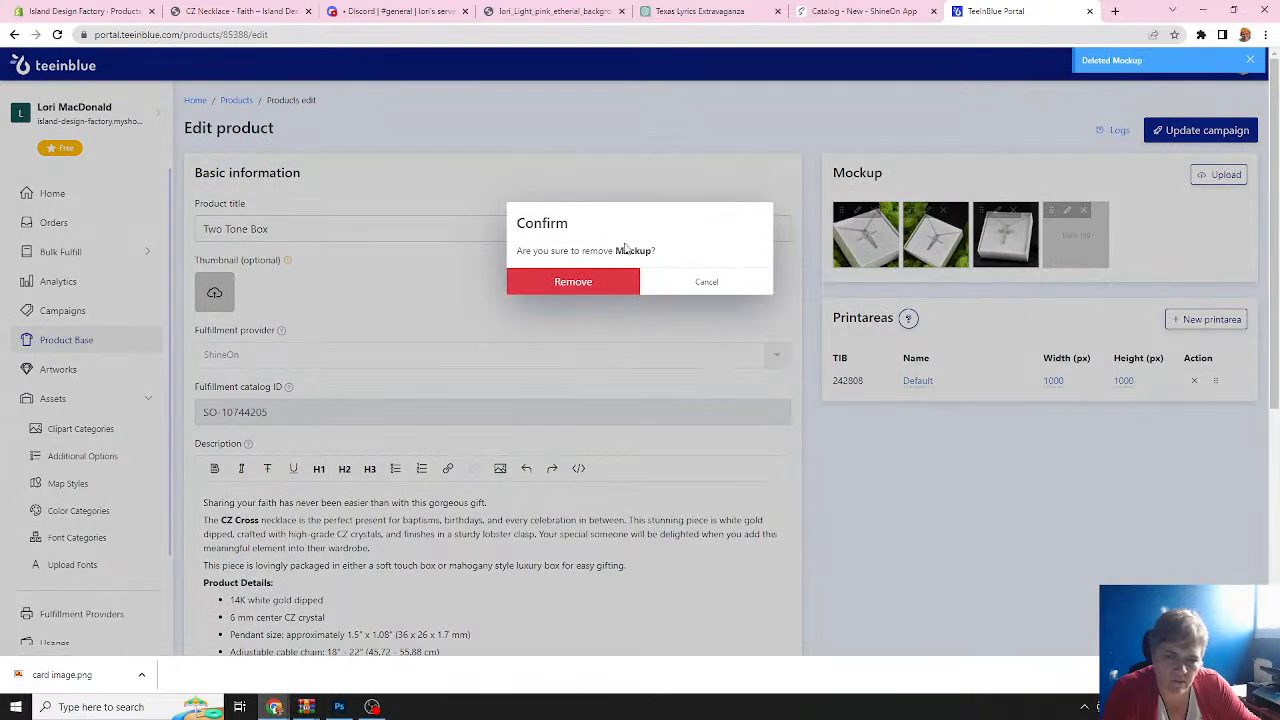
pyautogui.click(572, 284)
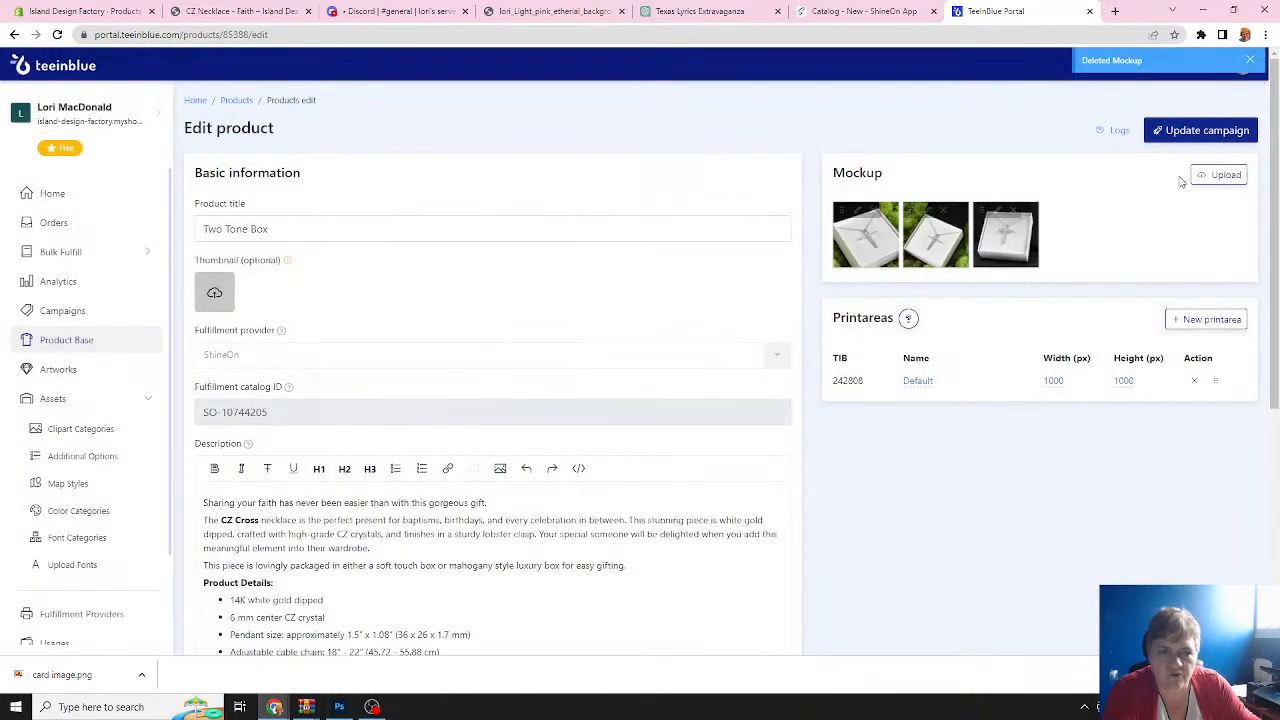
# Update the CZ Necklace - Faith campaign with the edited Two Tone Box product base and close the campaign list.
pyautogui.click(1179, 133)
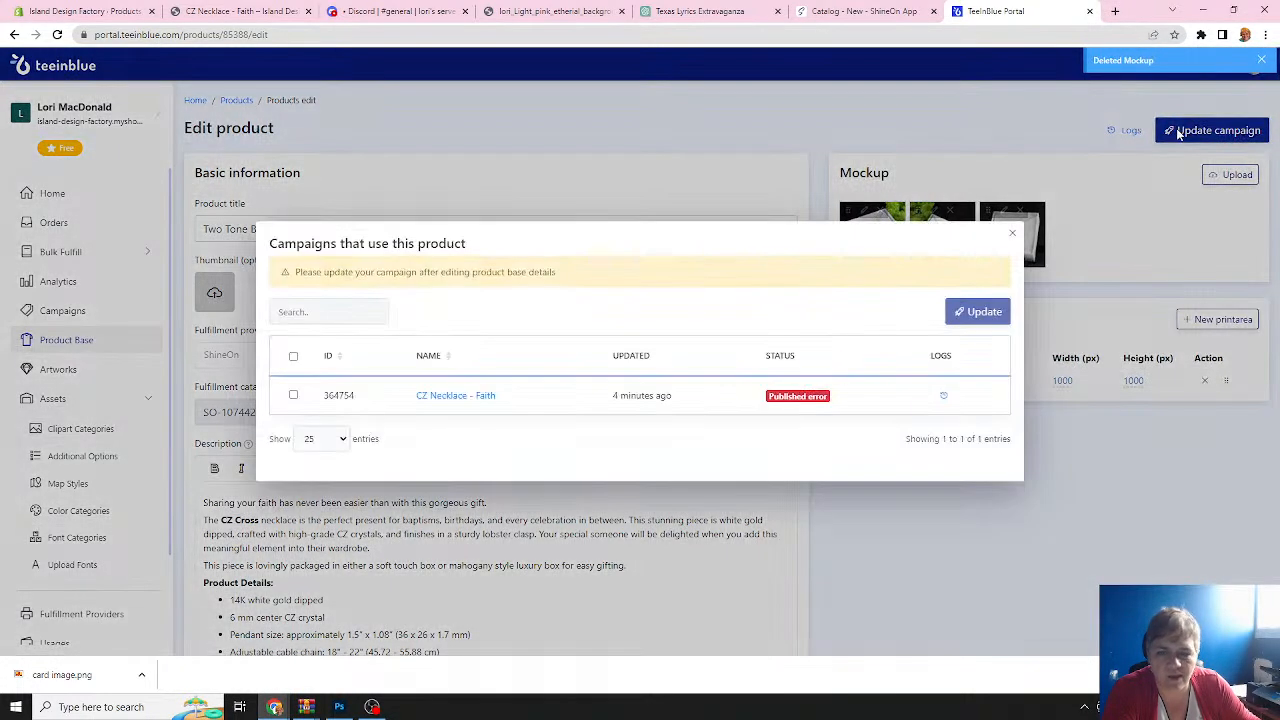
pyautogui.click(293, 395)
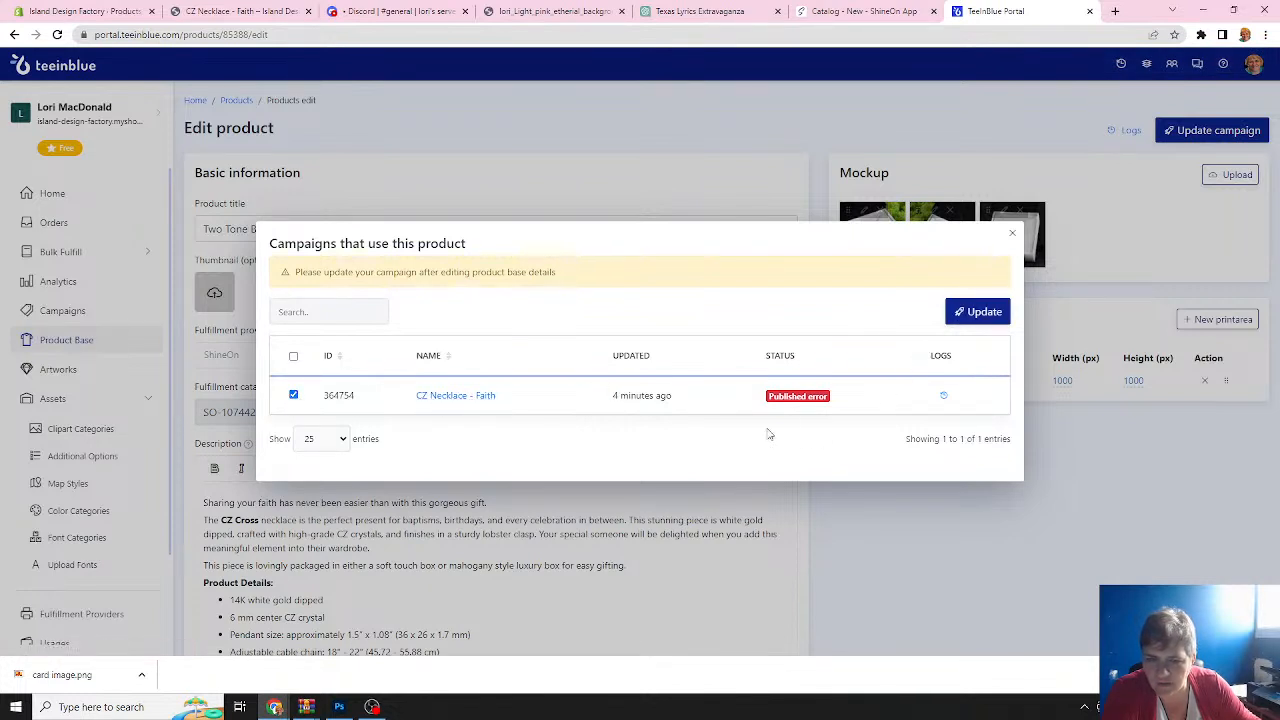
pyautogui.click(986, 312)
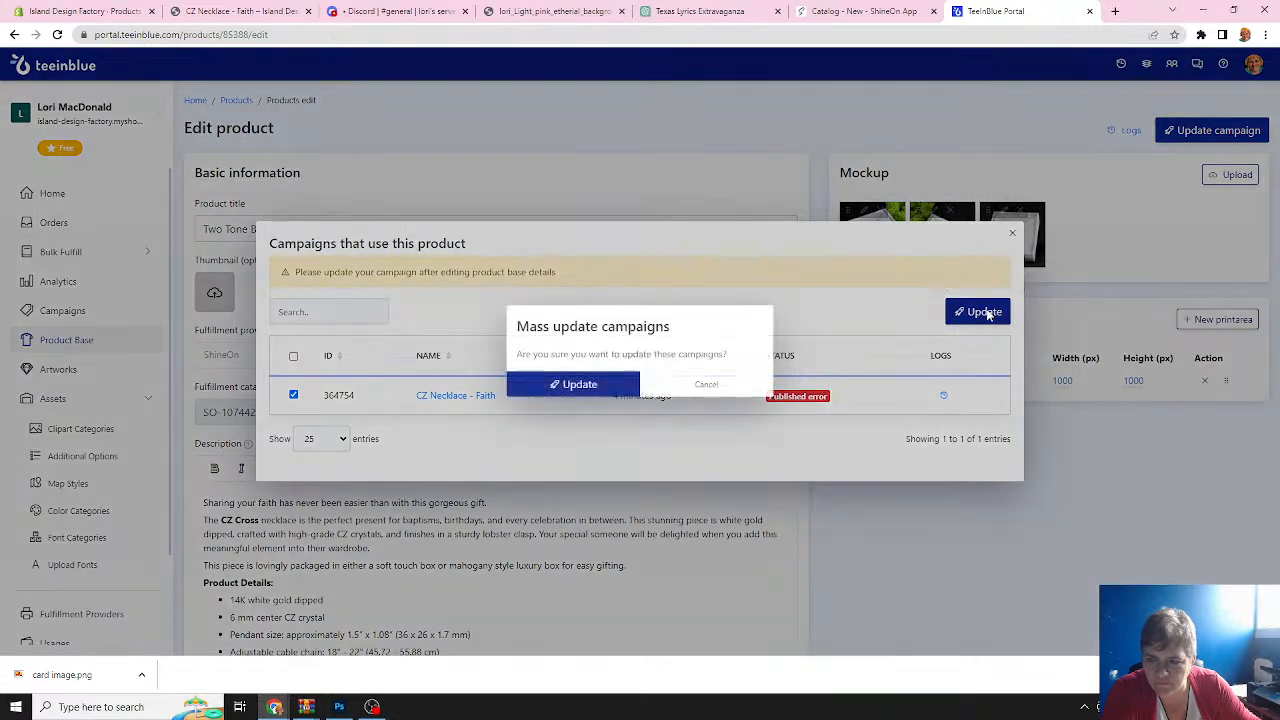
pyautogui.click(580, 385)
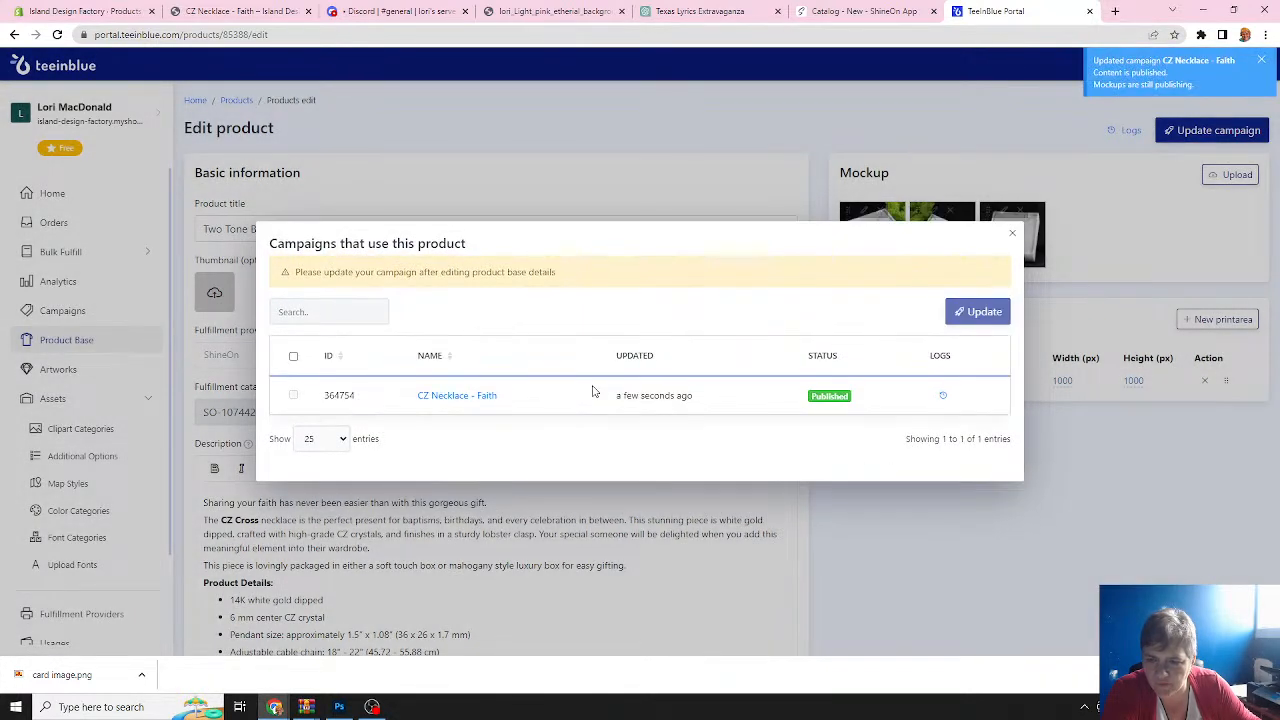
pyautogui.click(1013, 238)
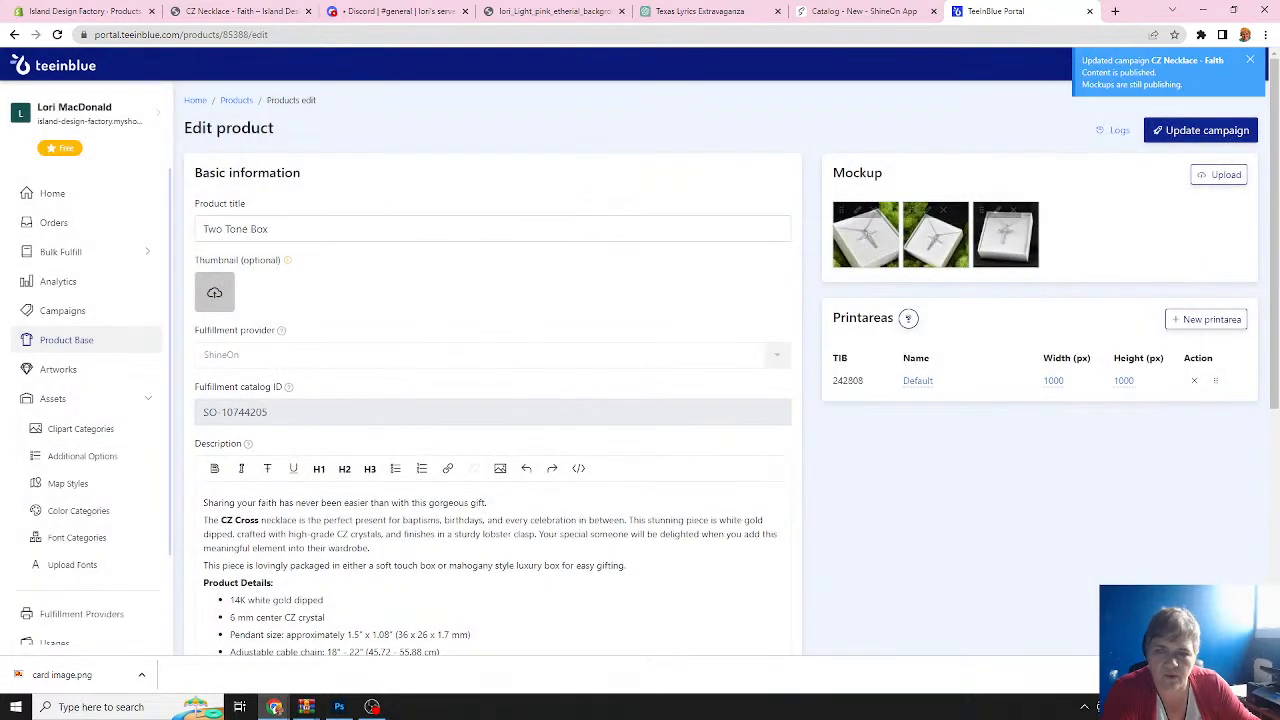
# Switch to the CZ Necklace - Faith storefront page and check the product images for the Two Tone Box and Luxury Box w/LED options.
pyautogui.click(225, 12)
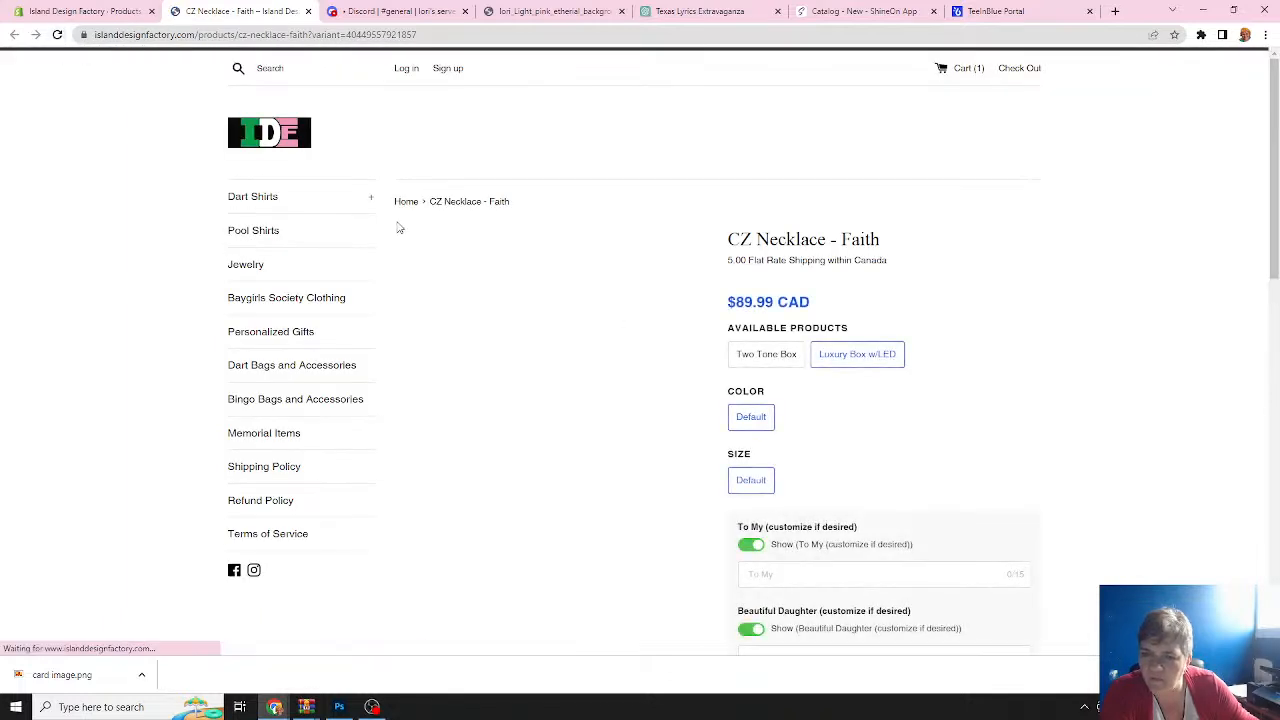
pyautogui.click(757, 358)
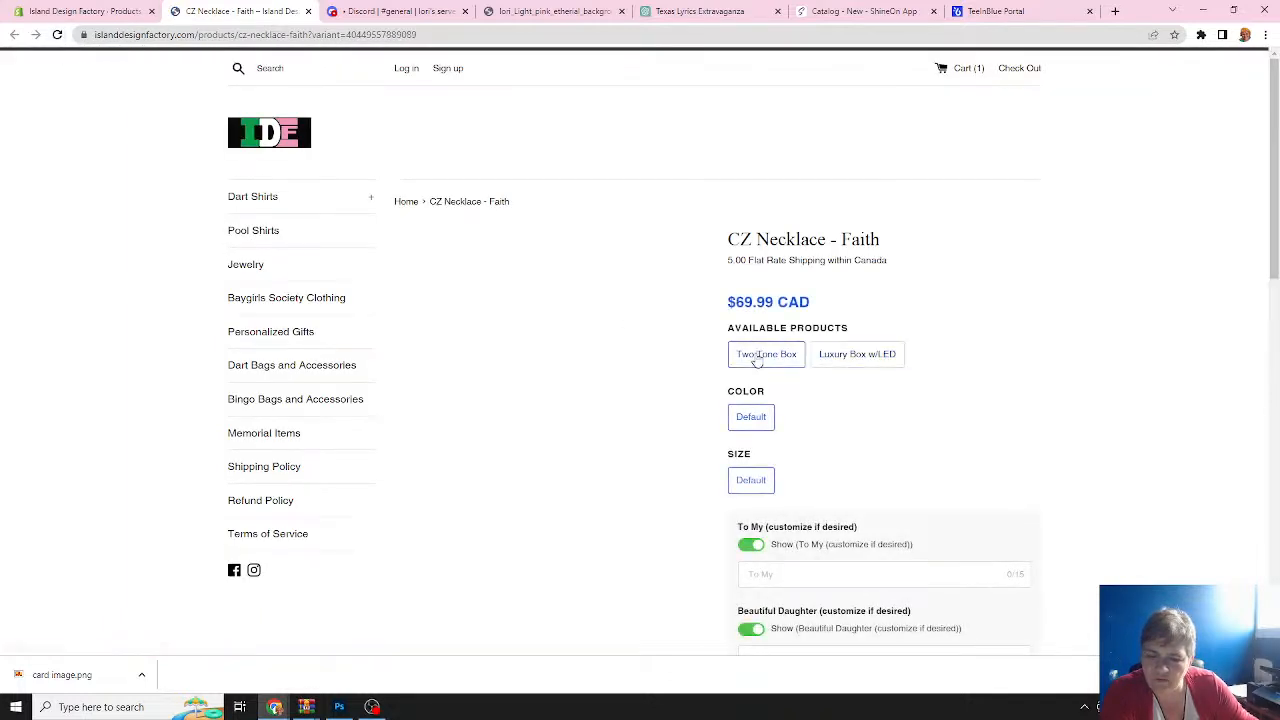
pyautogui.click(830, 358)
pyautogui.click(751, 356)
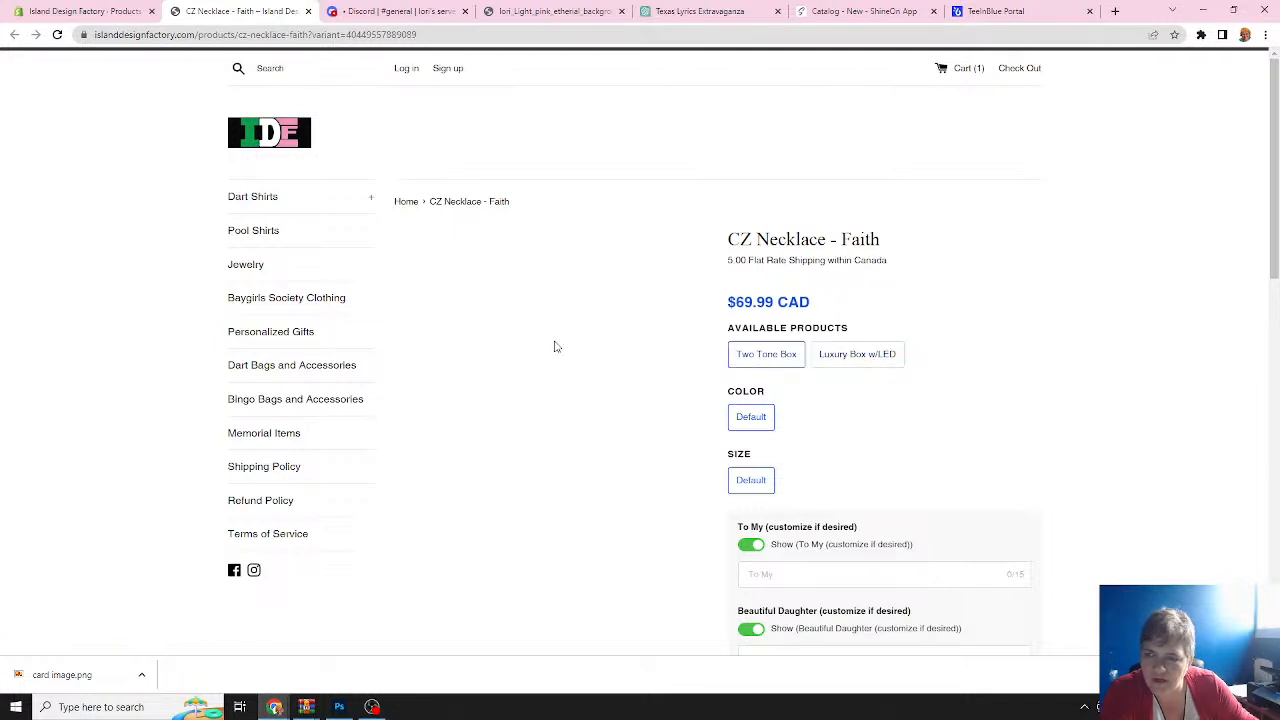
# Switch back to TeeInBlue, open the CZ Necklace - Faith campaign and re-save its Two Tone Box variant options.
pyautogui.click(1011, 12)
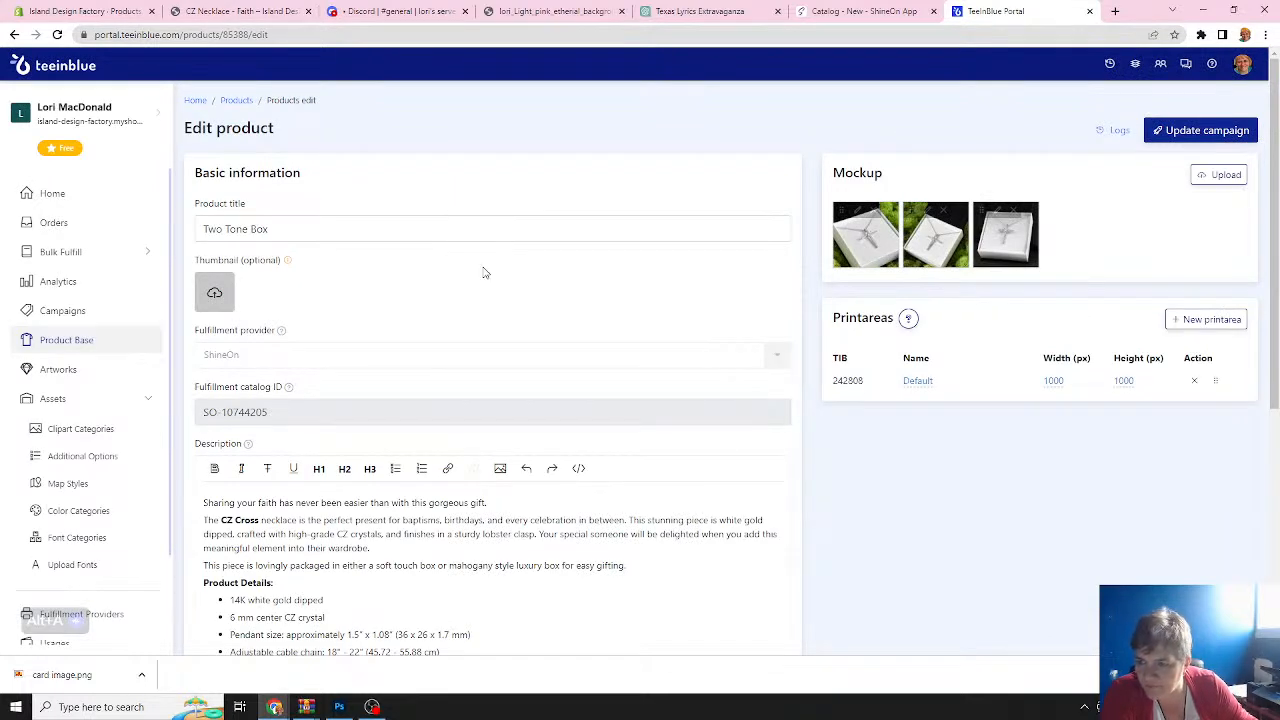
pyautogui.scroll(-4, 484, 272)
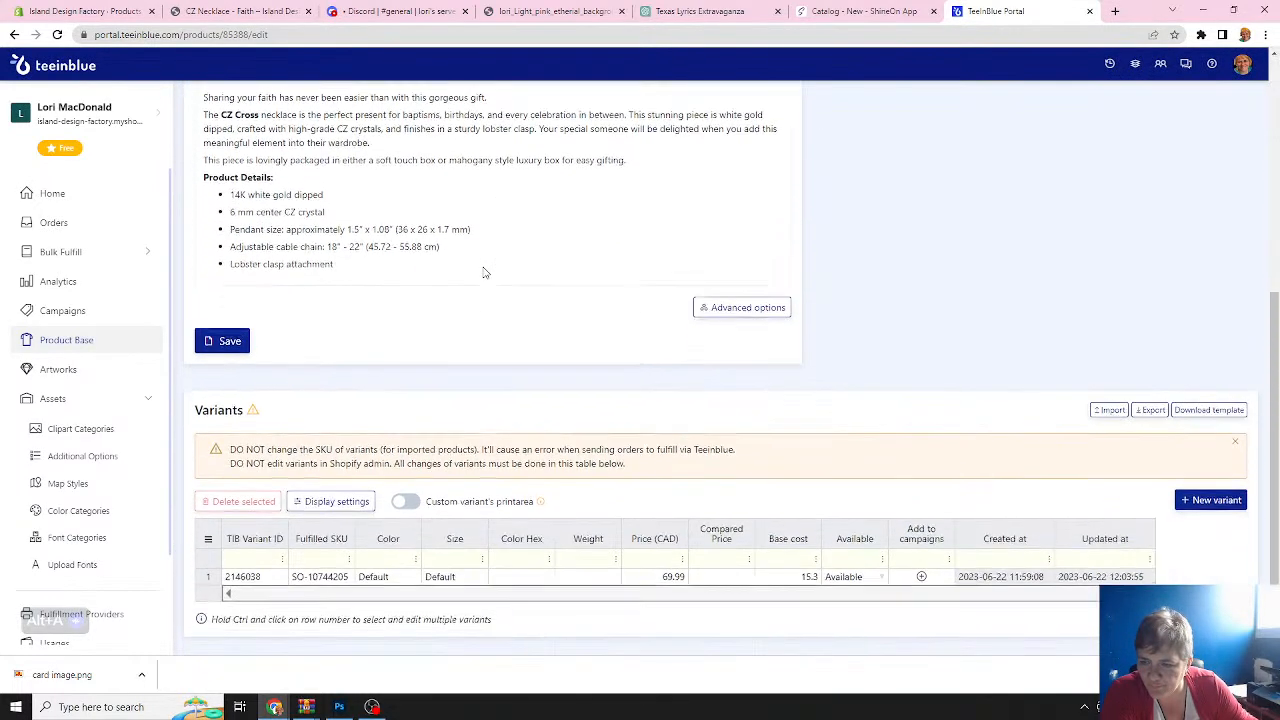
pyautogui.scroll(1, 484, 268)
pyautogui.scroll(3, 484, 268)
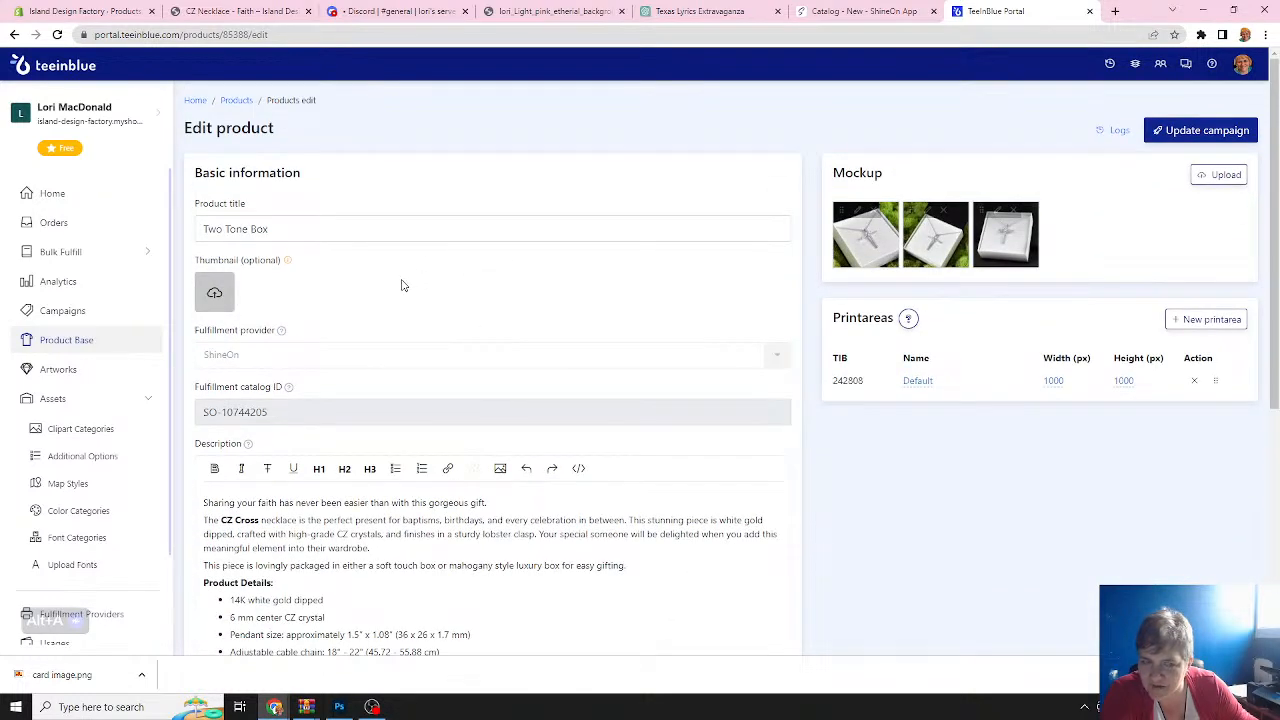
pyautogui.click(74, 312)
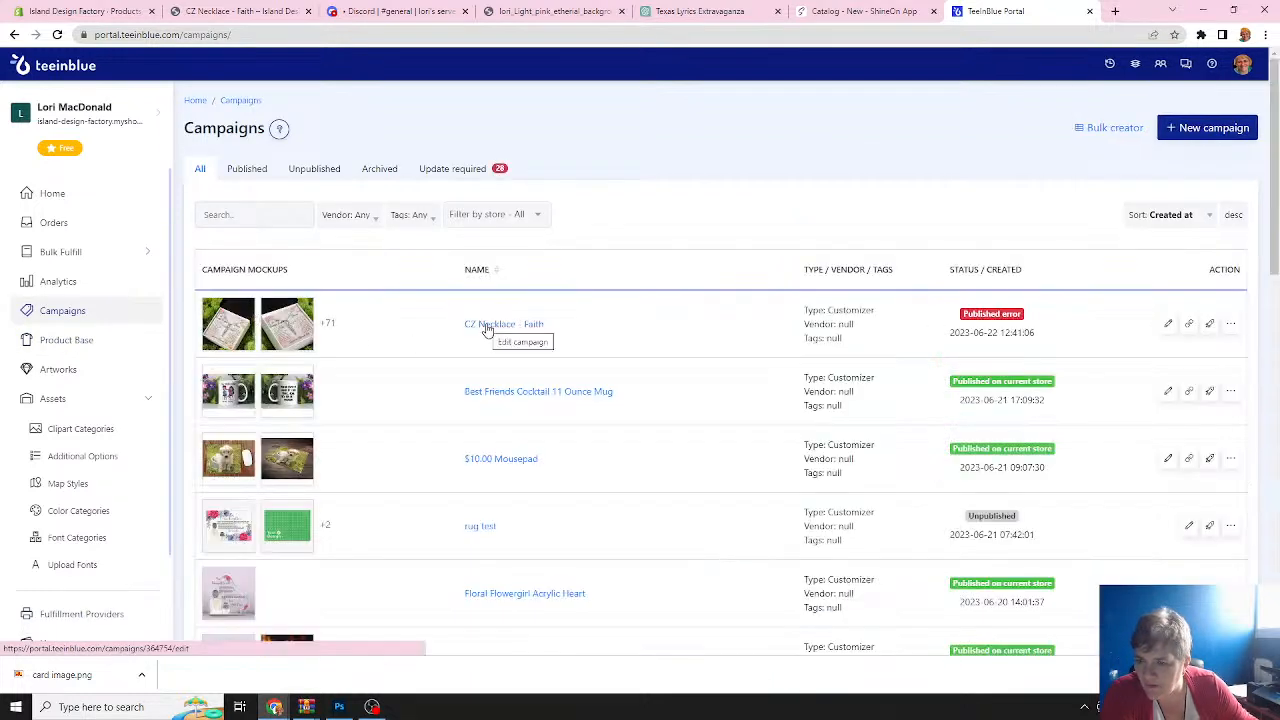
pyautogui.click(487, 326)
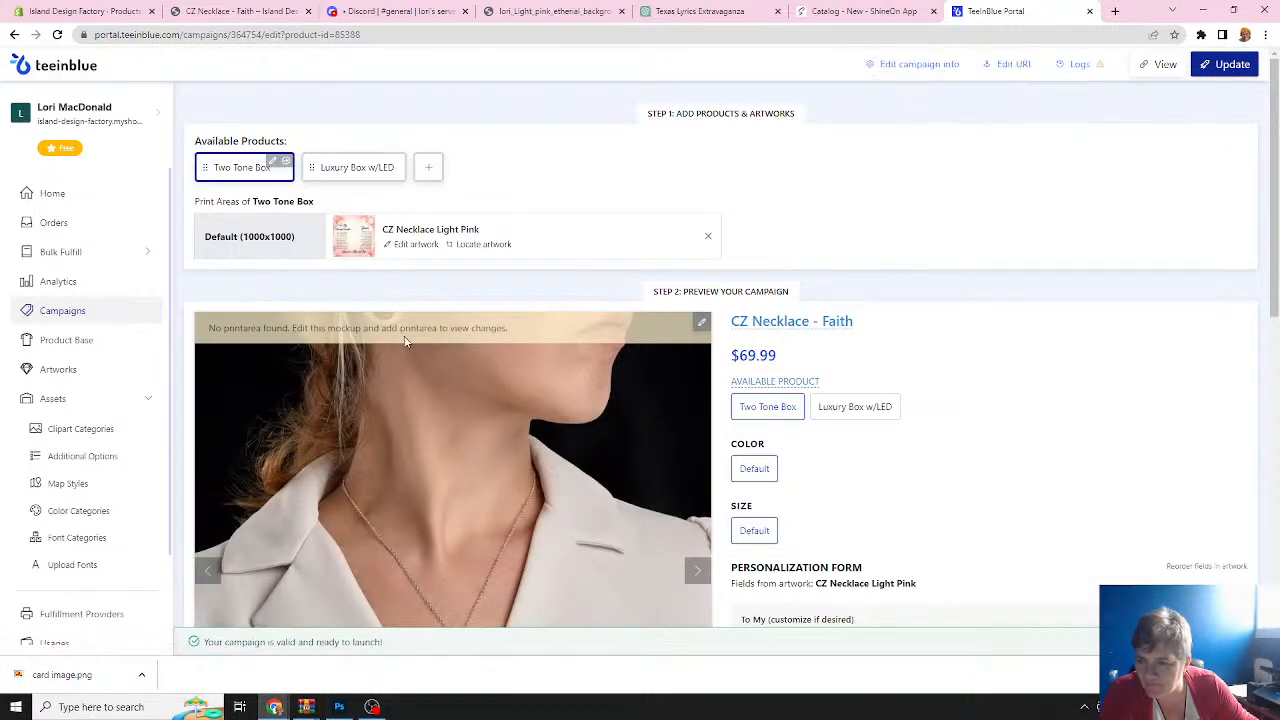
pyautogui.click(272, 164)
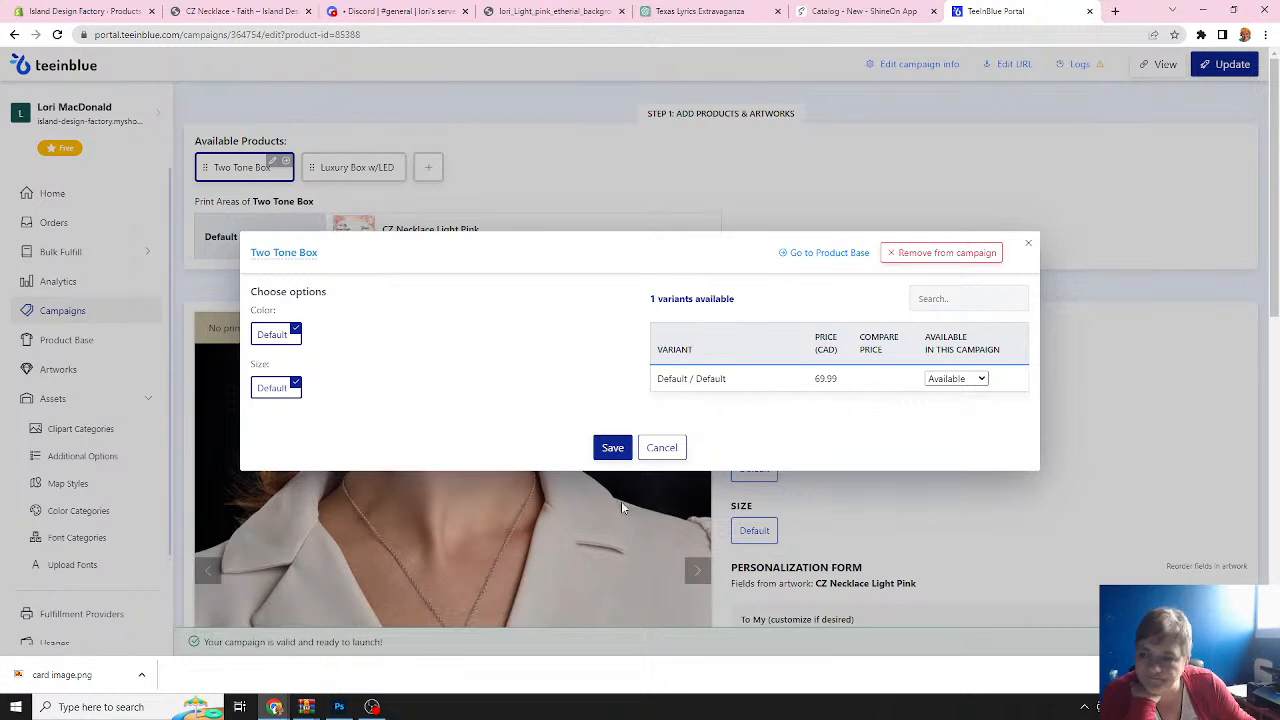
pyautogui.click(612, 450)
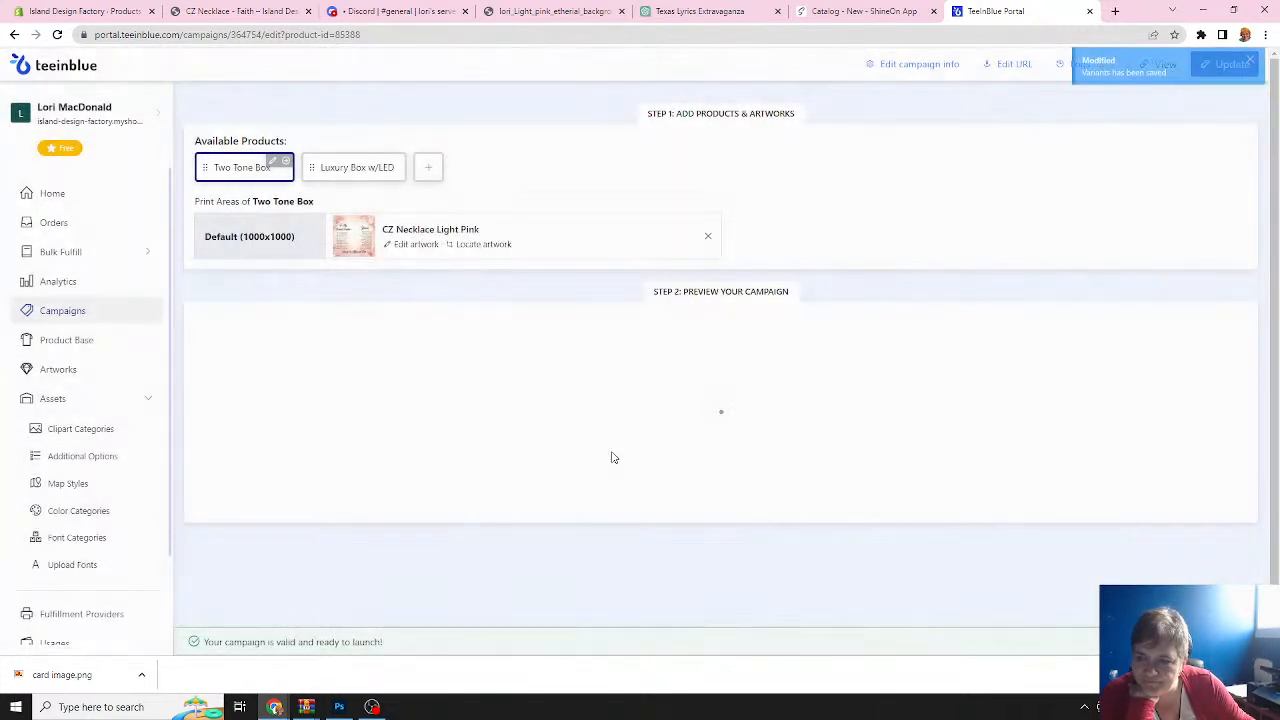
# Examine the Two Tone Box mockup gallery in the campaign preview.
pyautogui.scroll(-4, 675, 465)
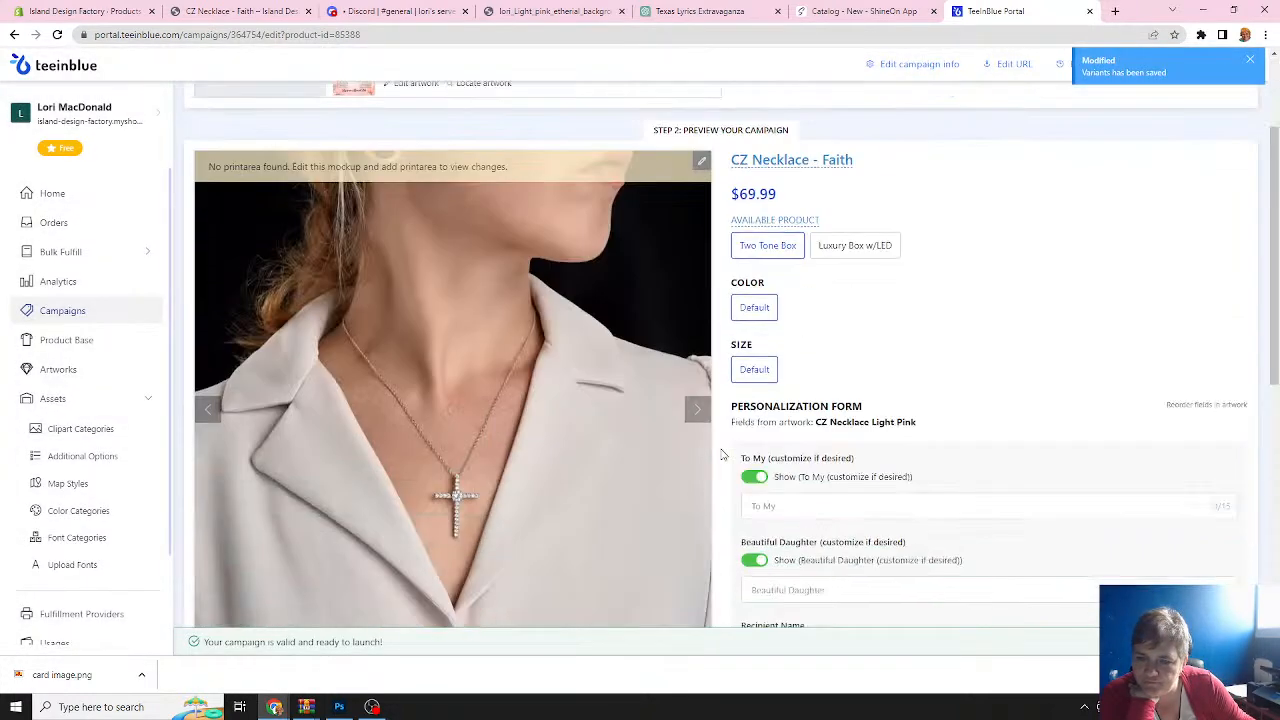
pyautogui.scroll(-2, 723, 455)
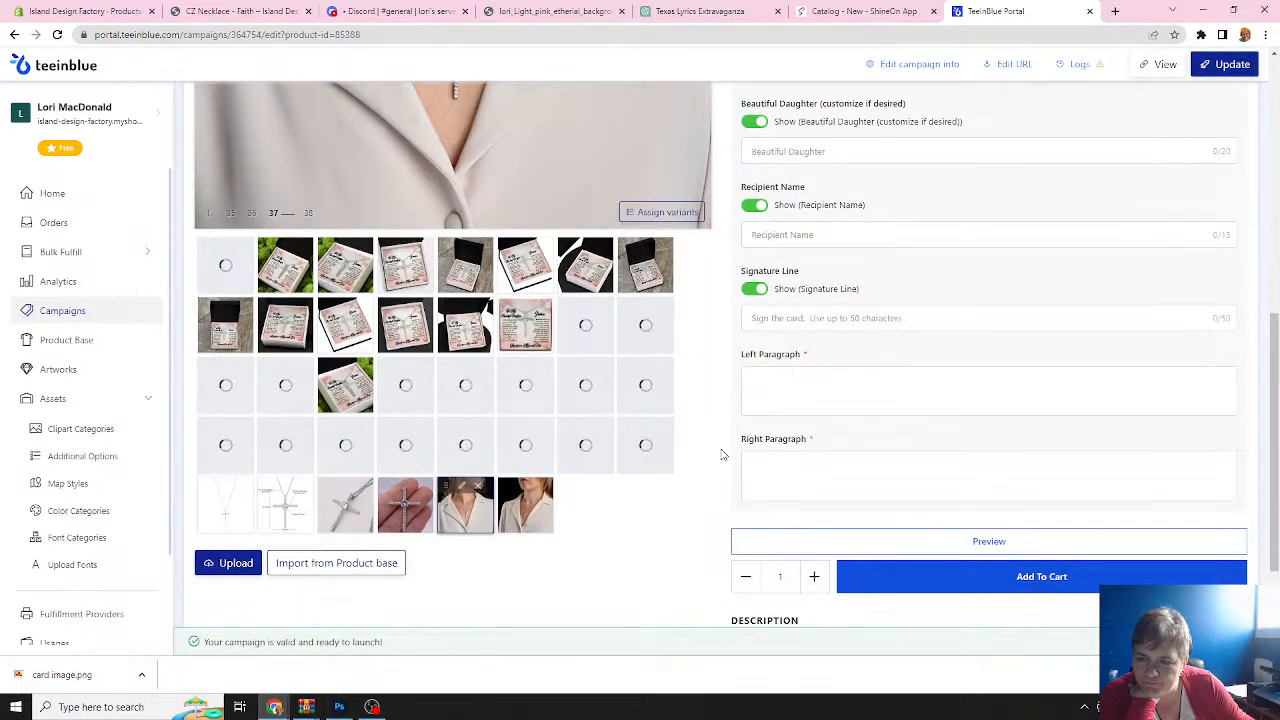
pyautogui.scroll(4, 723, 455)
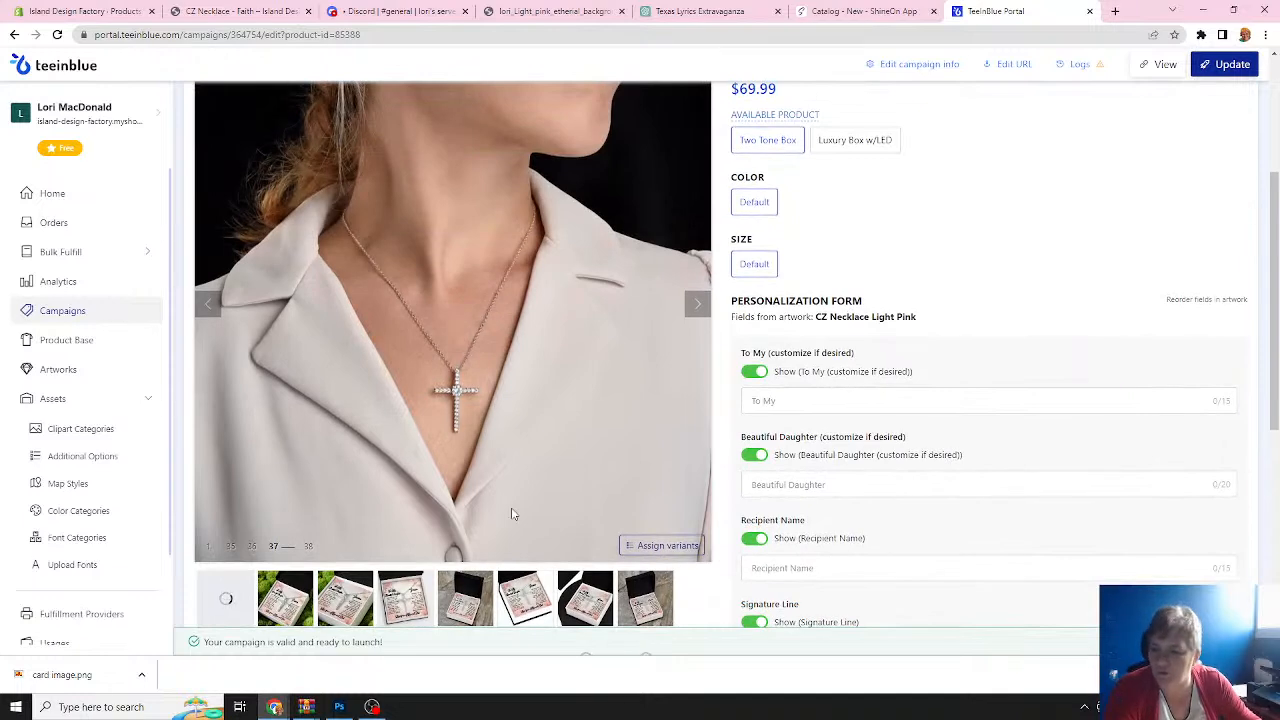
pyautogui.scroll(-1, 505, 600)
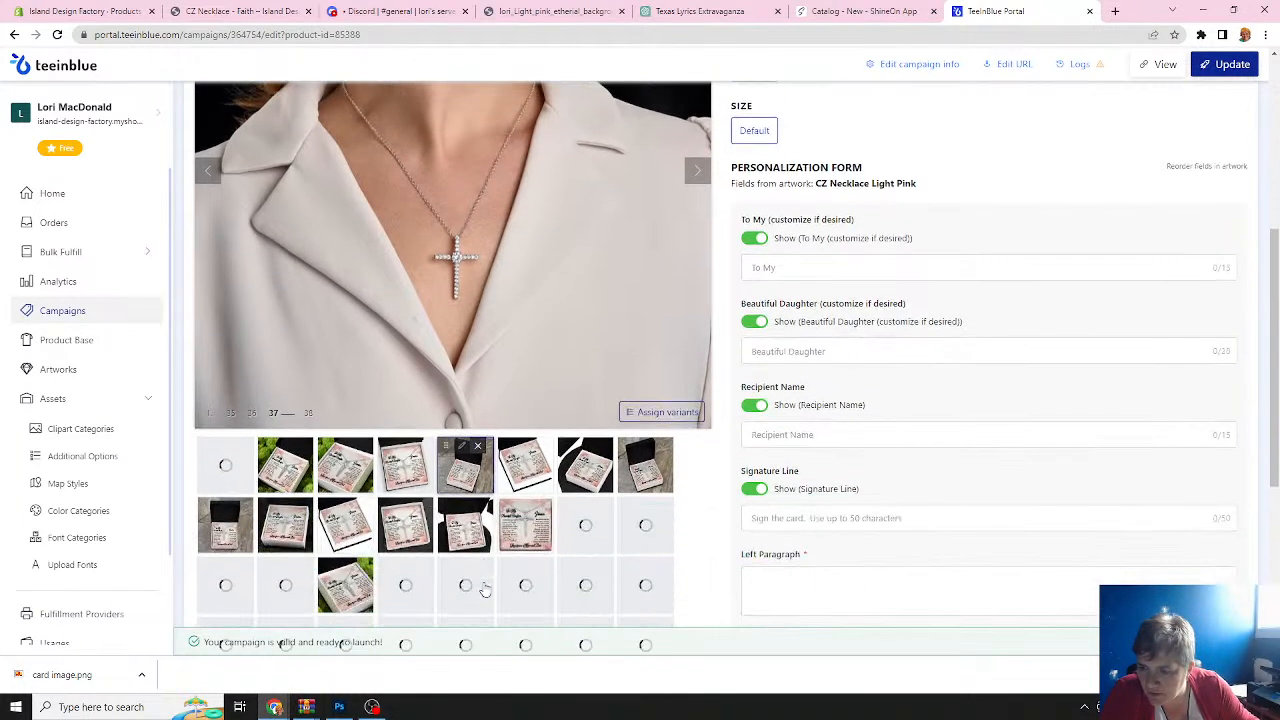
# Open the Two Tone Box product base for editing to compare its mockups with the campaign's.
pyautogui.click(77, 342)
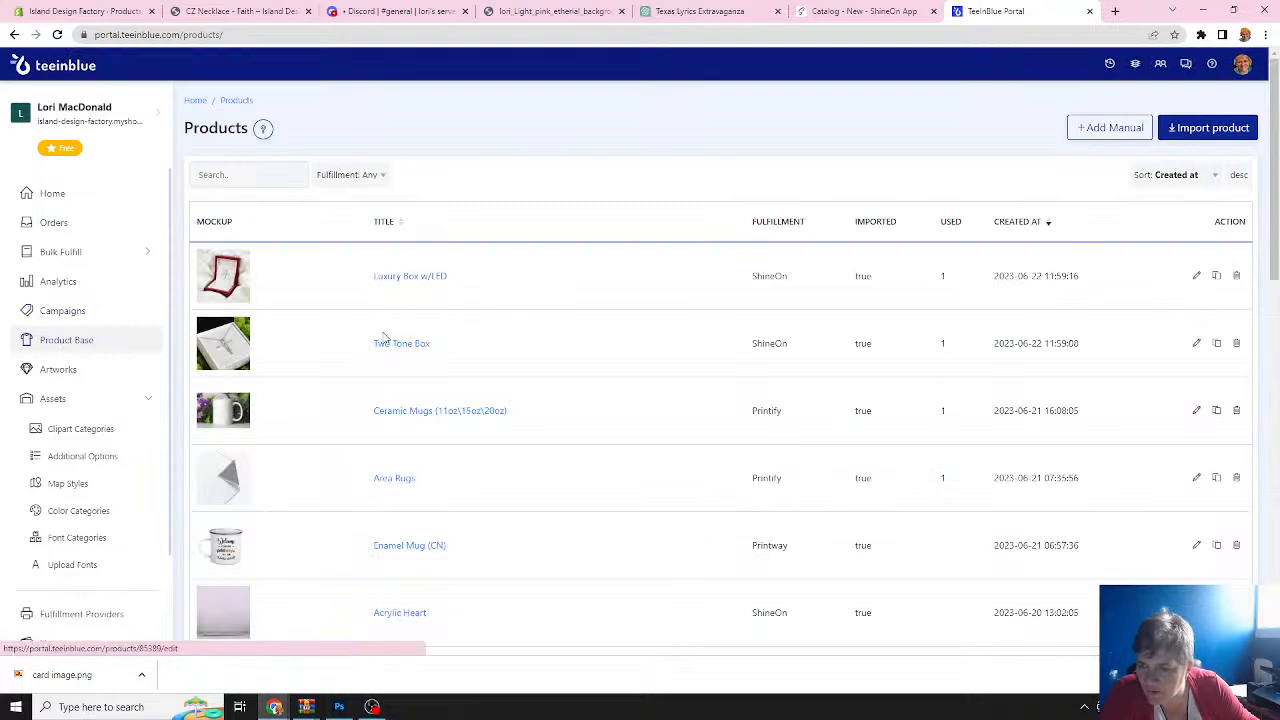
pyautogui.click(393, 344)
pyautogui.scroll(-1, 410, 357)
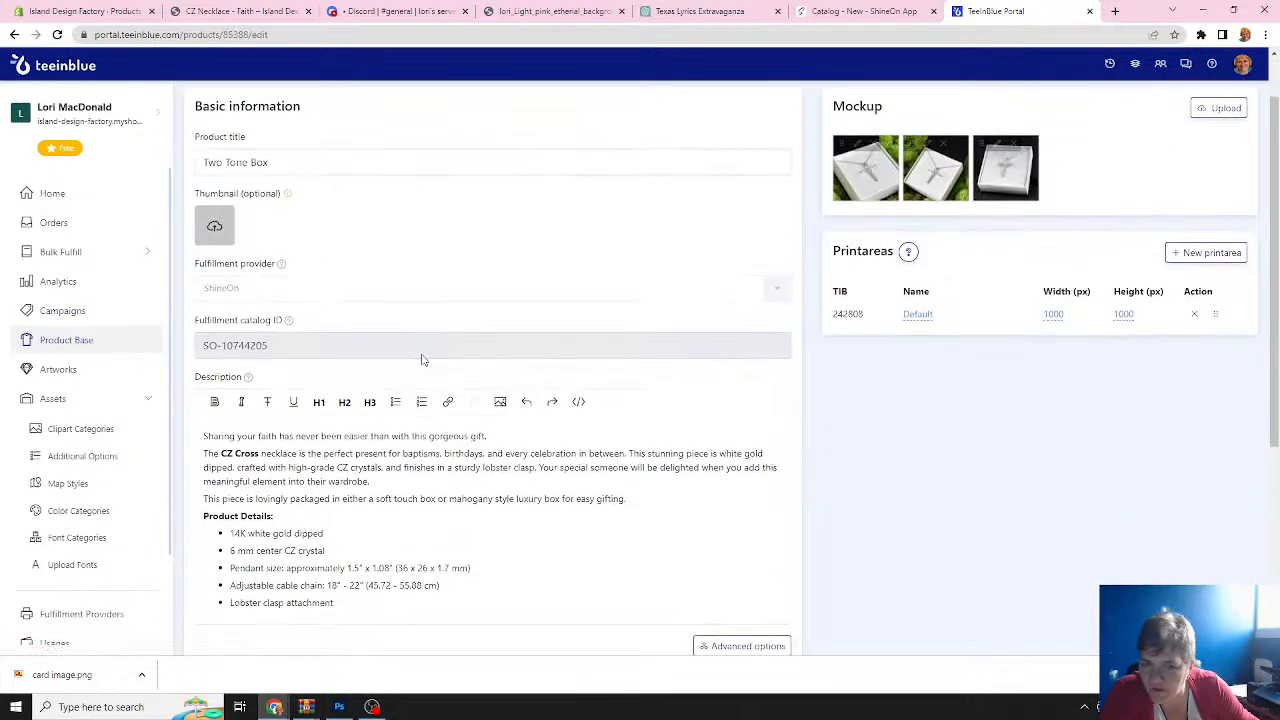
# Check the variants table and the mockups of the Two Tone Box product base.
pyautogui.scroll(-3, 1070, 202)
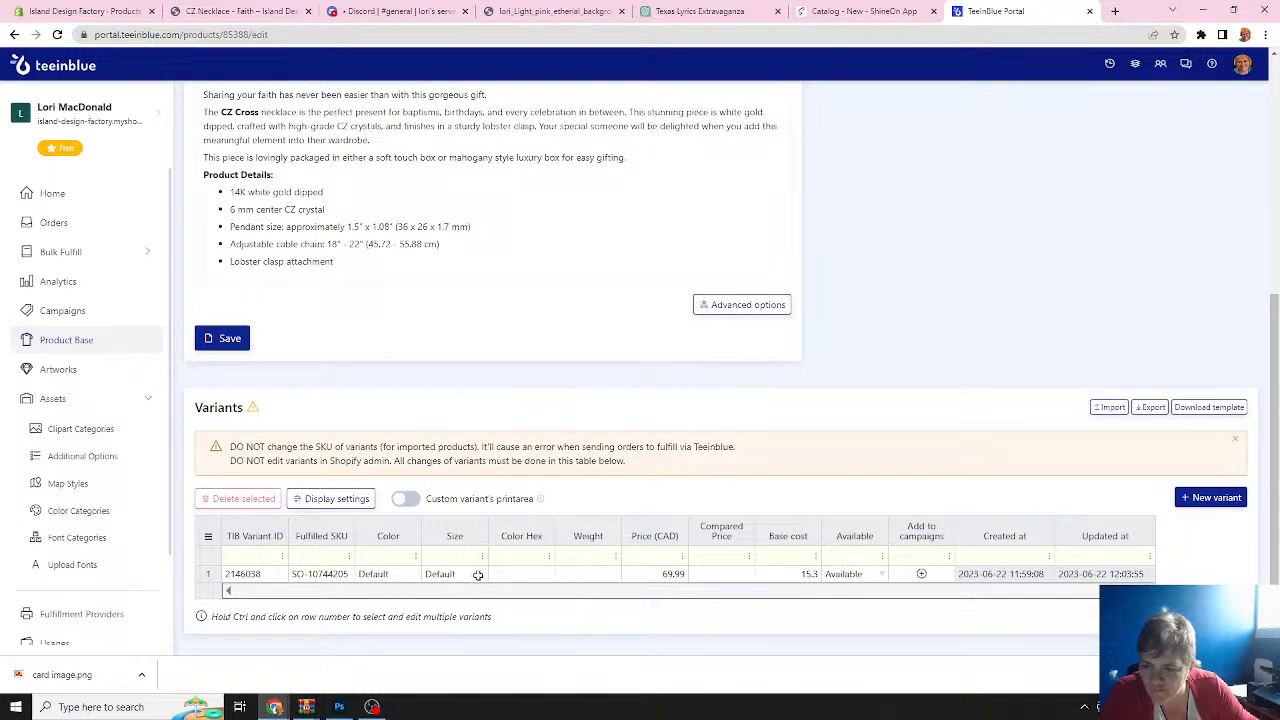
pyautogui.scroll(5, 581, 505)
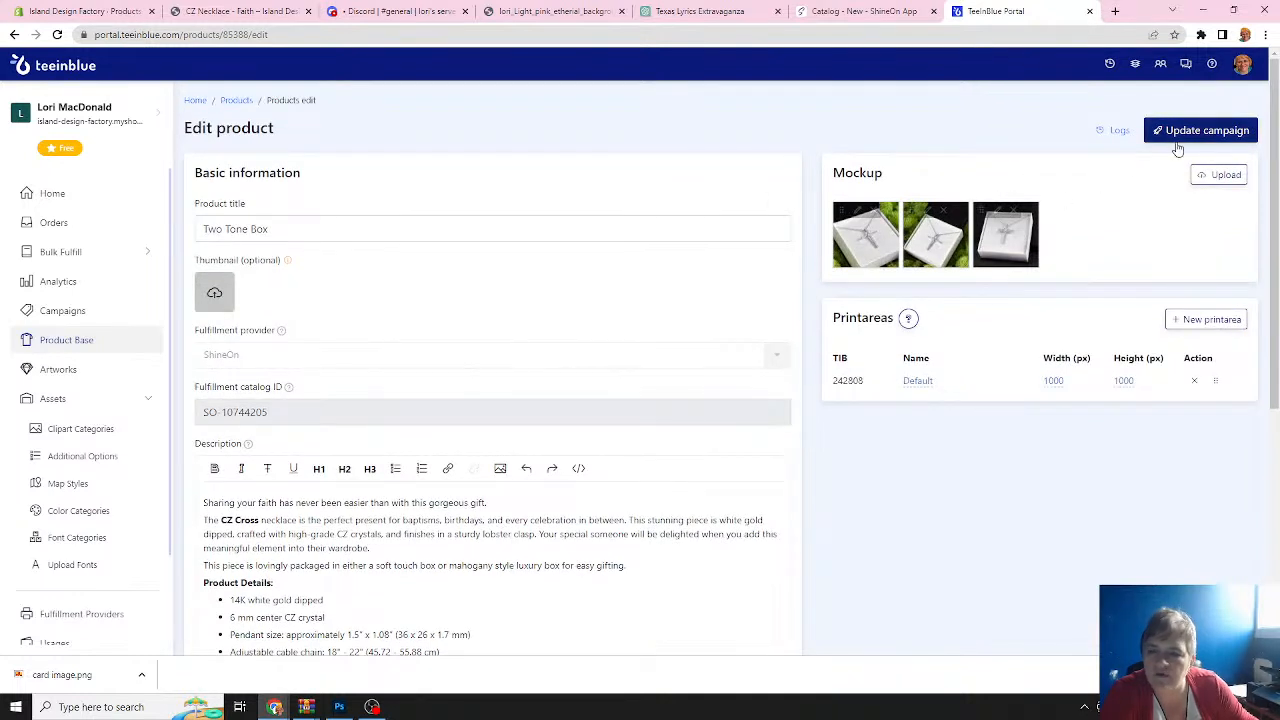
# Open the Luxury Box w/LED product base for editing and examine its details and mockup set.
pyautogui.click(62, 345)
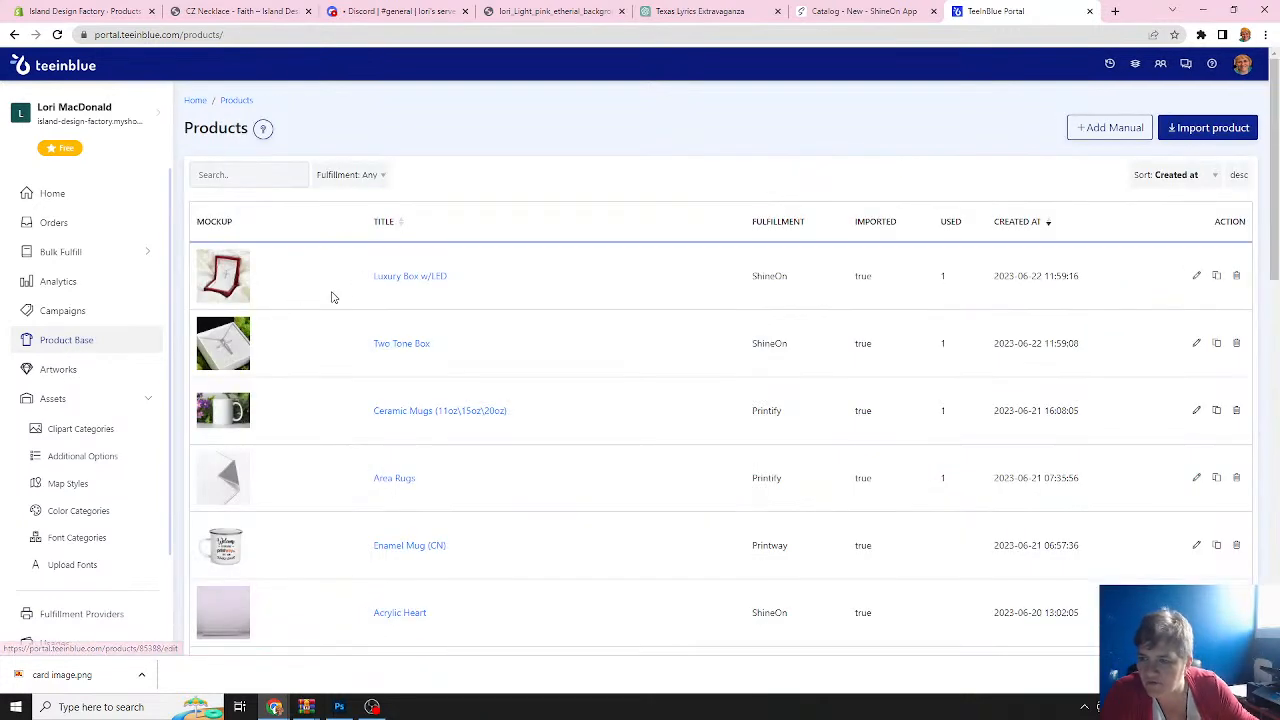
pyautogui.click(416, 278)
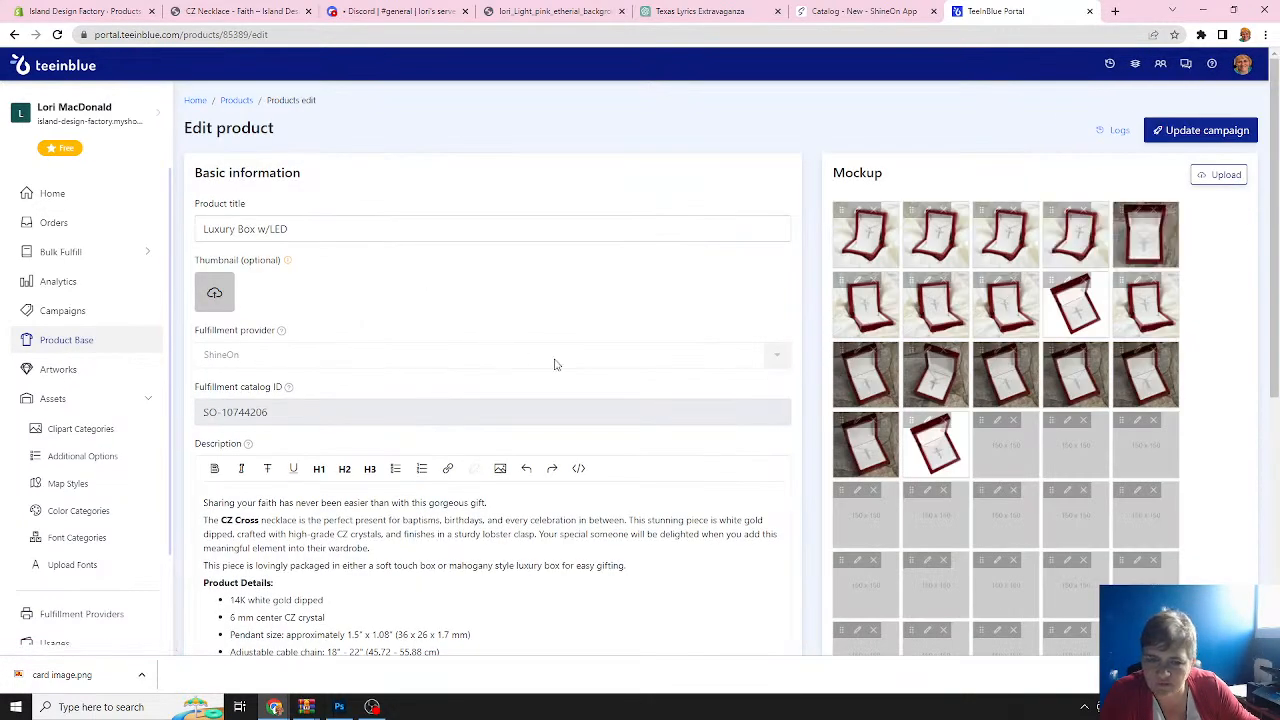
pyautogui.scroll(-4, 959, 344)
pyautogui.scroll(4, 968, 372)
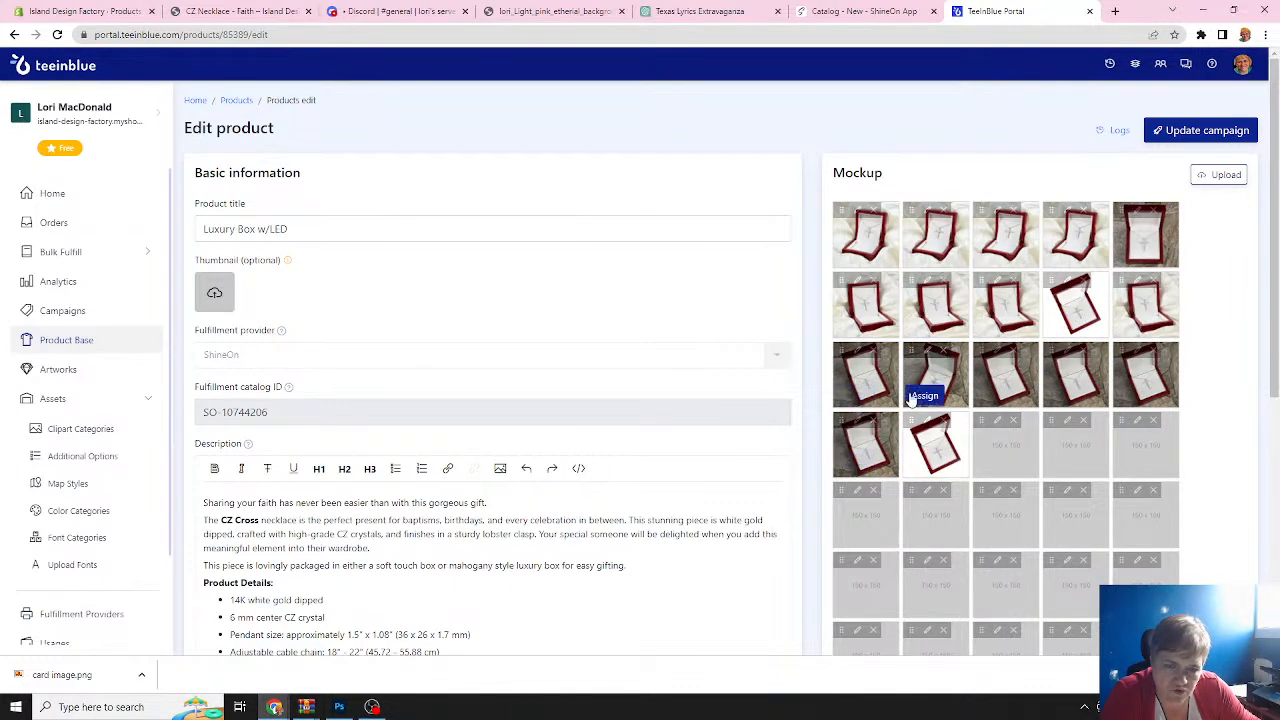
pyautogui.click(941, 212)
pyautogui.click(596, 284)
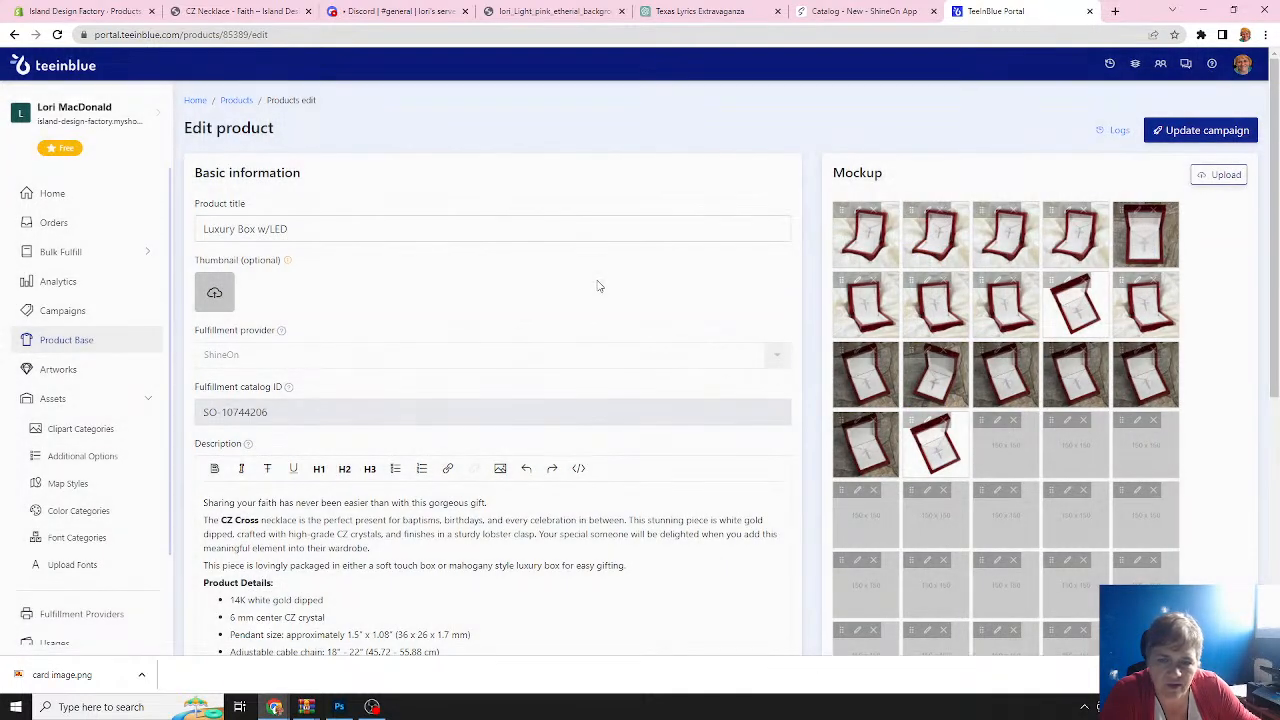
# Remove the surplus Luxury Box w/LED mockups on the white blanket, plus the first tilted plain-white one, keeping the first blanket mockup.
pyautogui.click(944, 212)
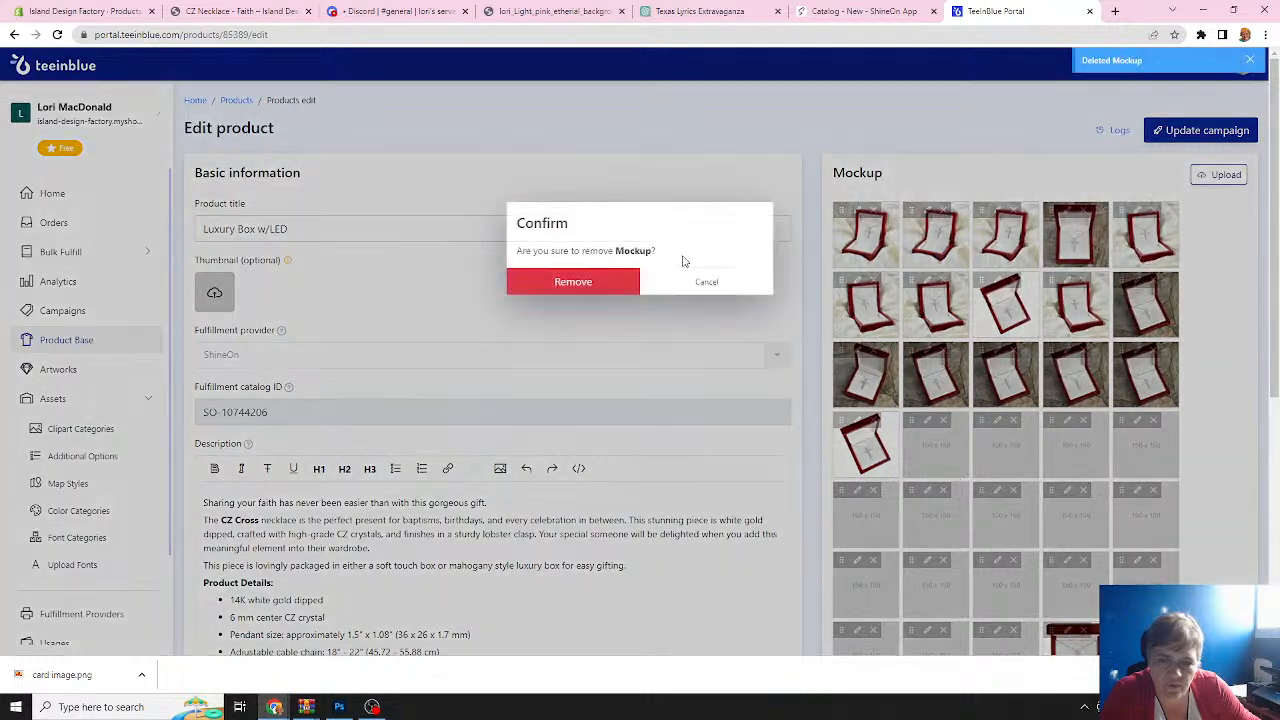
pyautogui.click(609, 283)
pyautogui.click(944, 212)
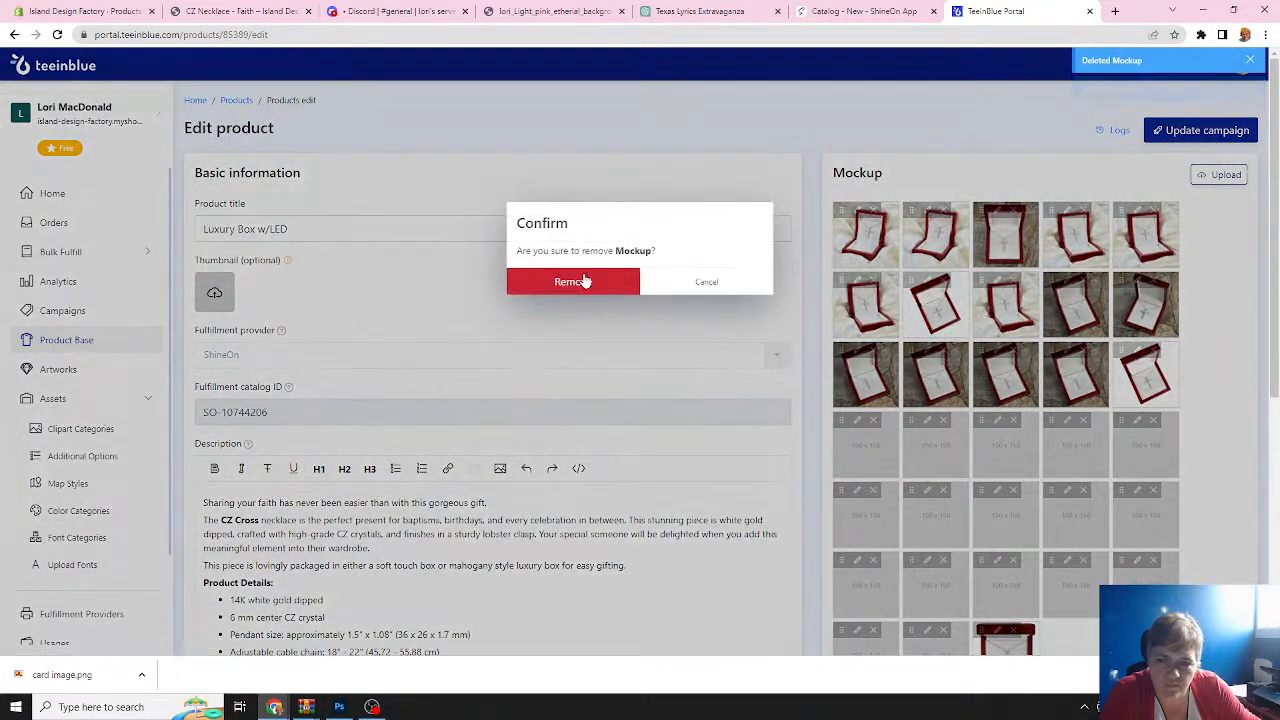
pyautogui.click(605, 283)
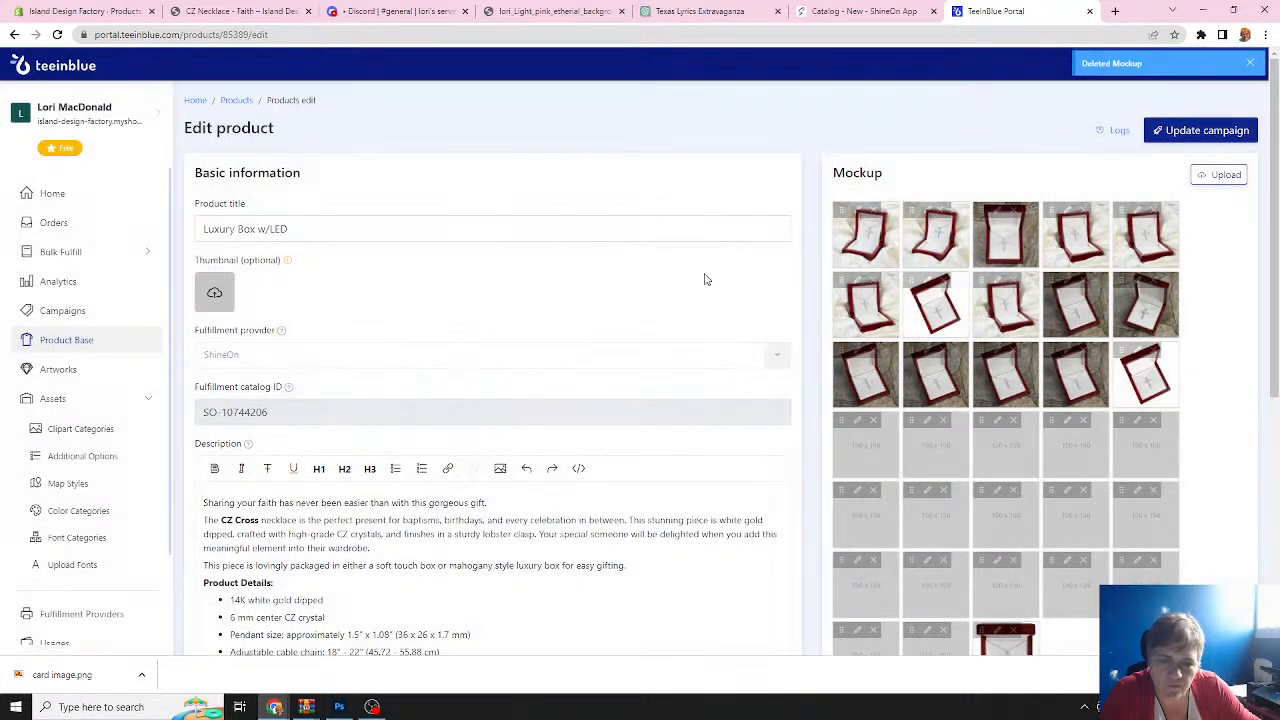
pyautogui.click(1083, 212)
pyautogui.click(588, 289)
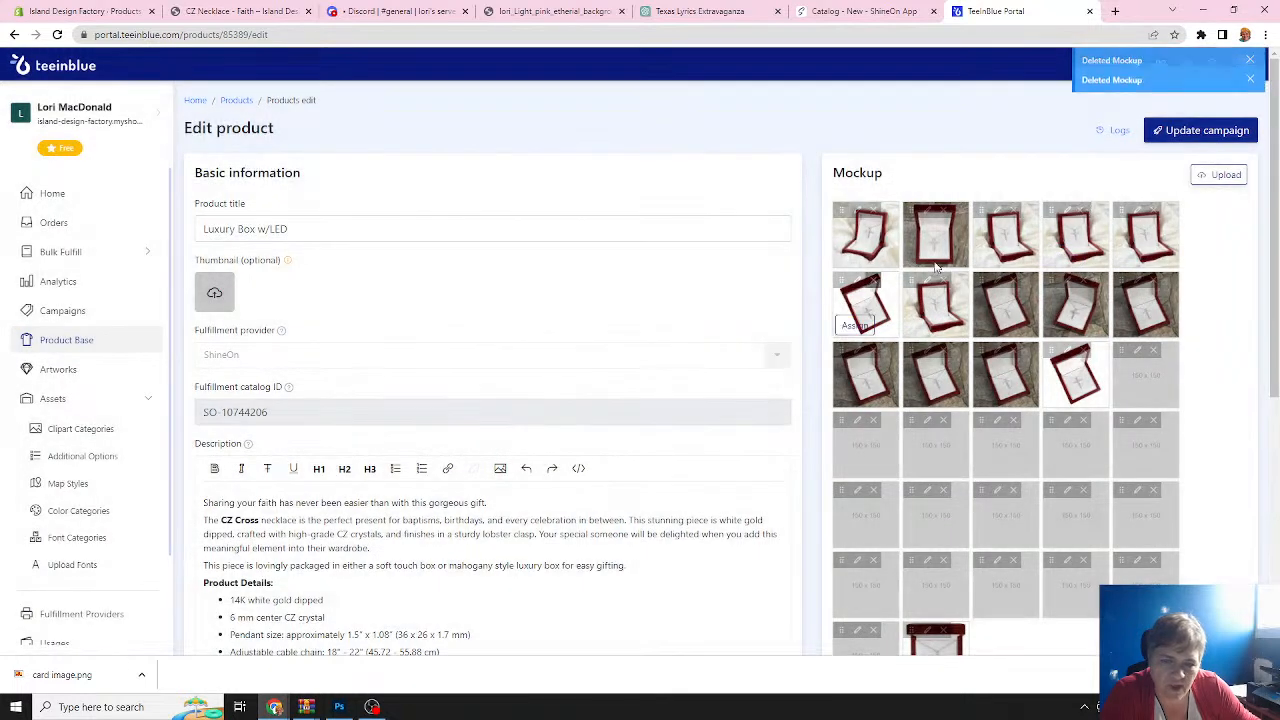
pyautogui.click(1153, 211)
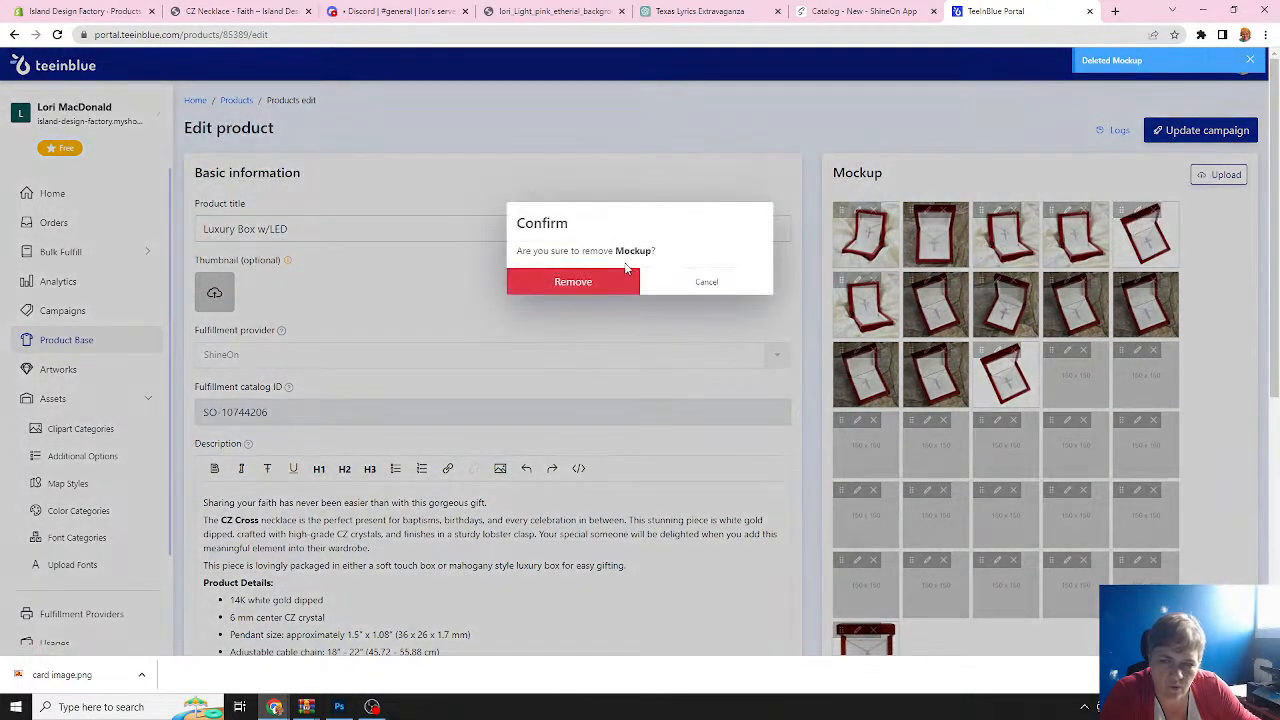
pyautogui.click(598, 284)
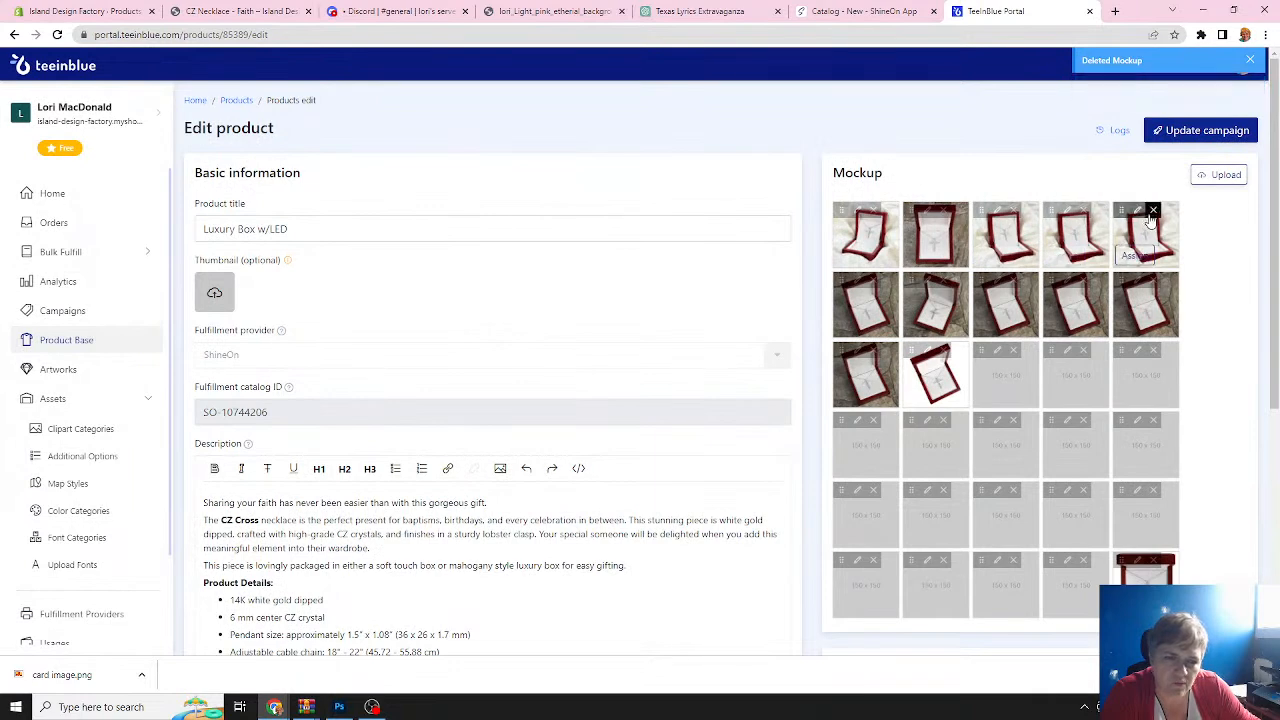
pyautogui.click(1153, 211)
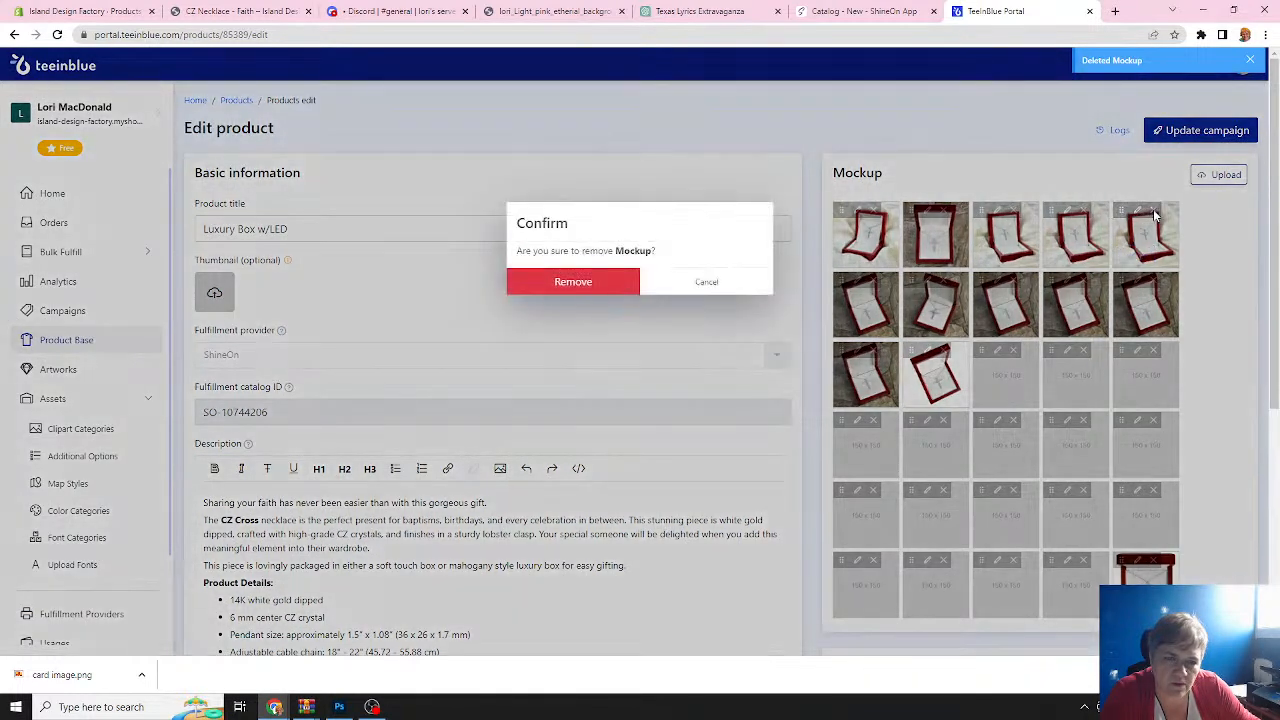
pyautogui.click(608, 285)
pyautogui.click(1084, 211)
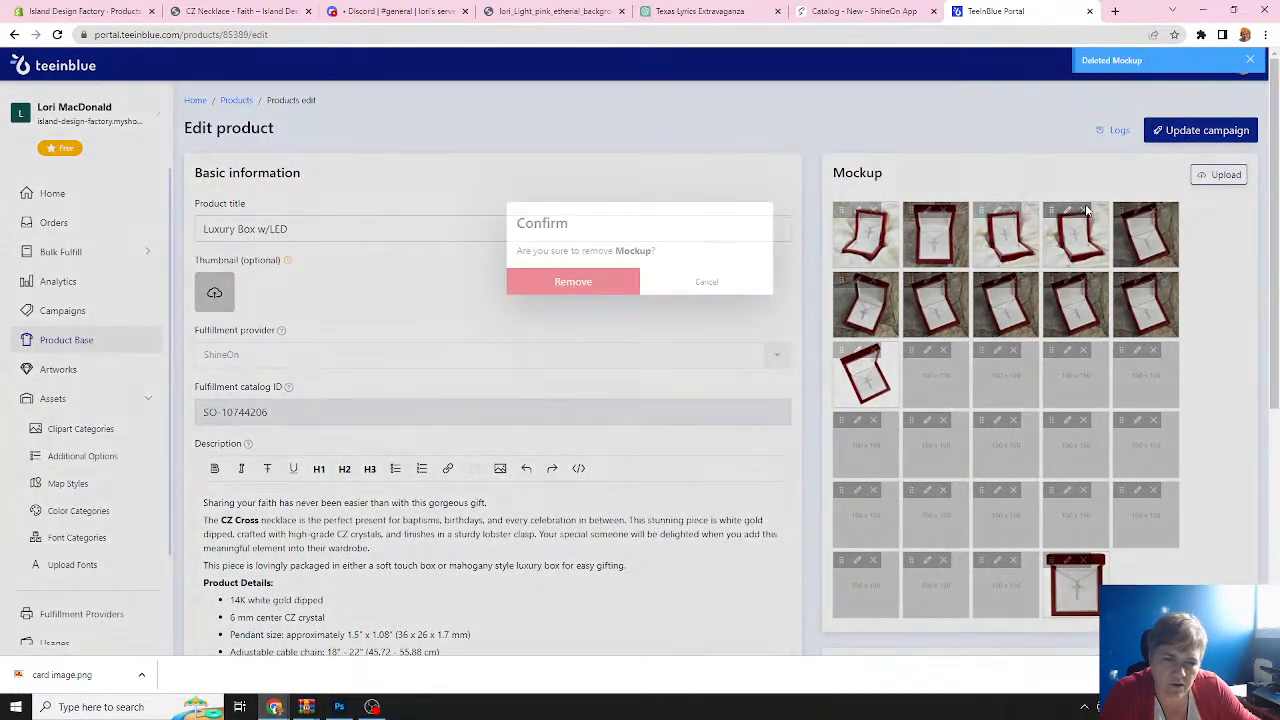
pyautogui.click(607, 286)
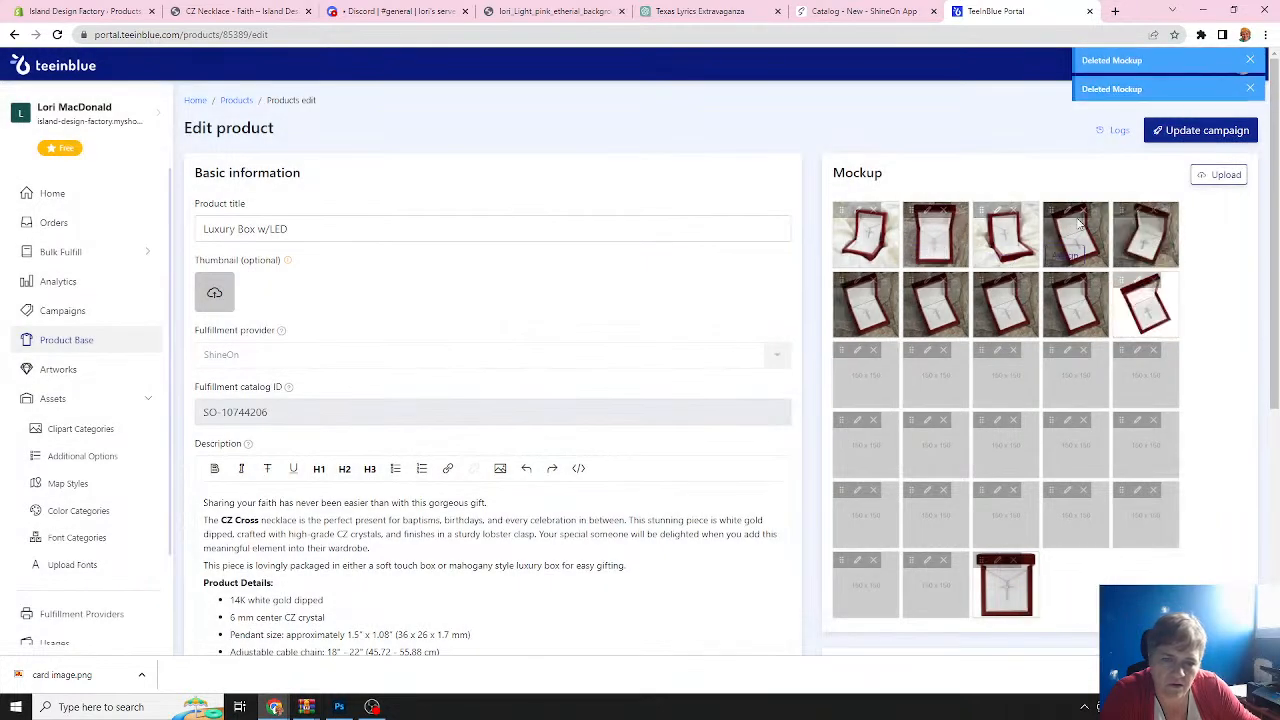
pyautogui.click(1012, 210)
pyautogui.click(602, 285)
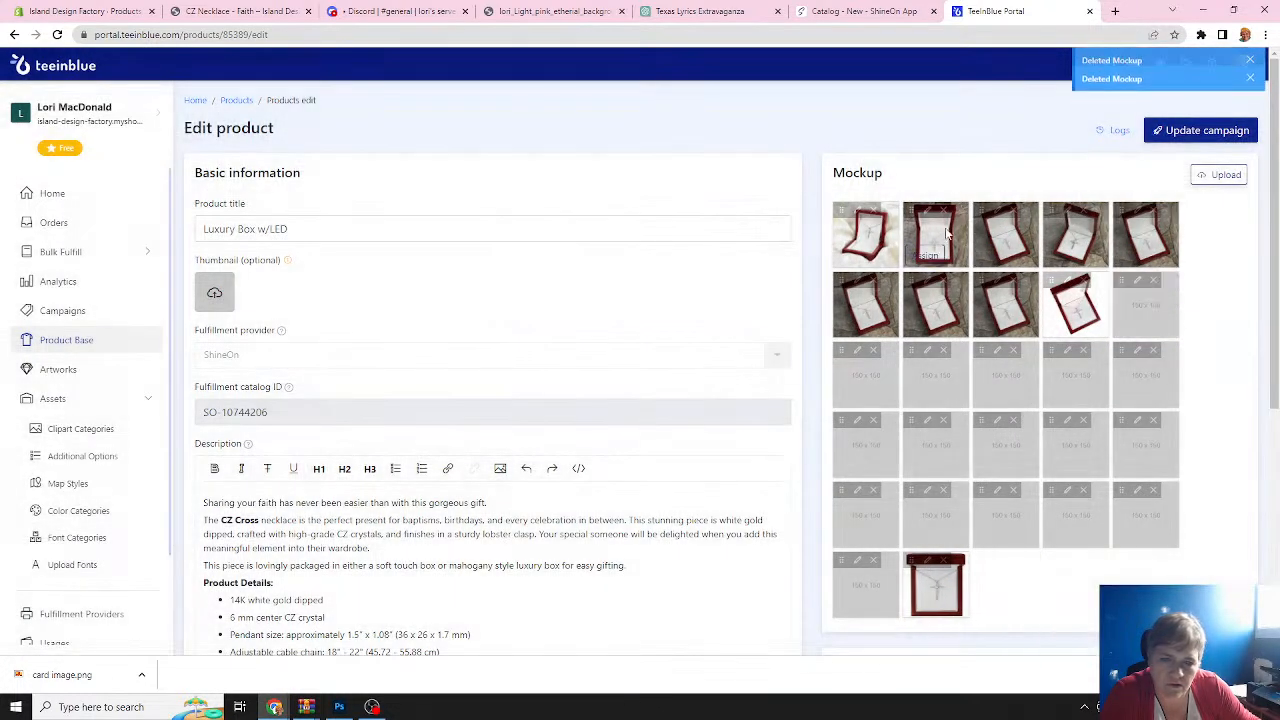
# Remove the angled dark-background box mockups and the remaining tilted plain-white one, keeping the straight front view.
pyautogui.click(1012, 210)
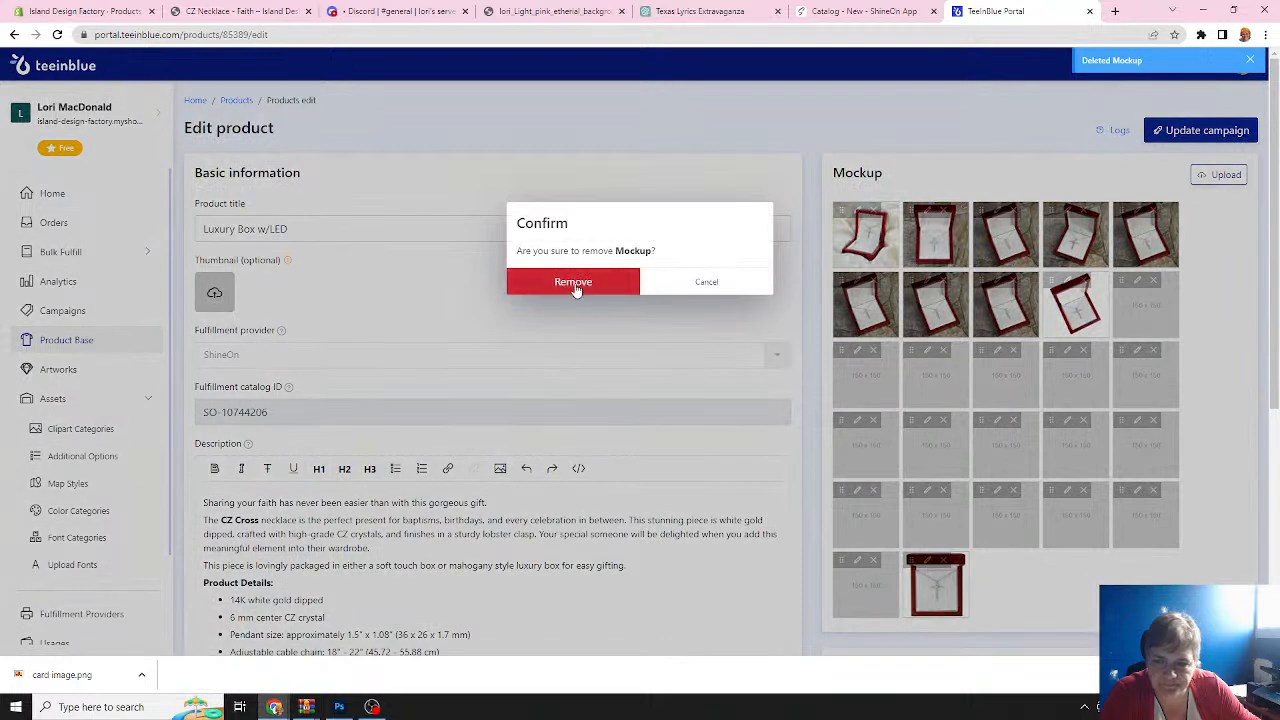
pyautogui.click(569, 289)
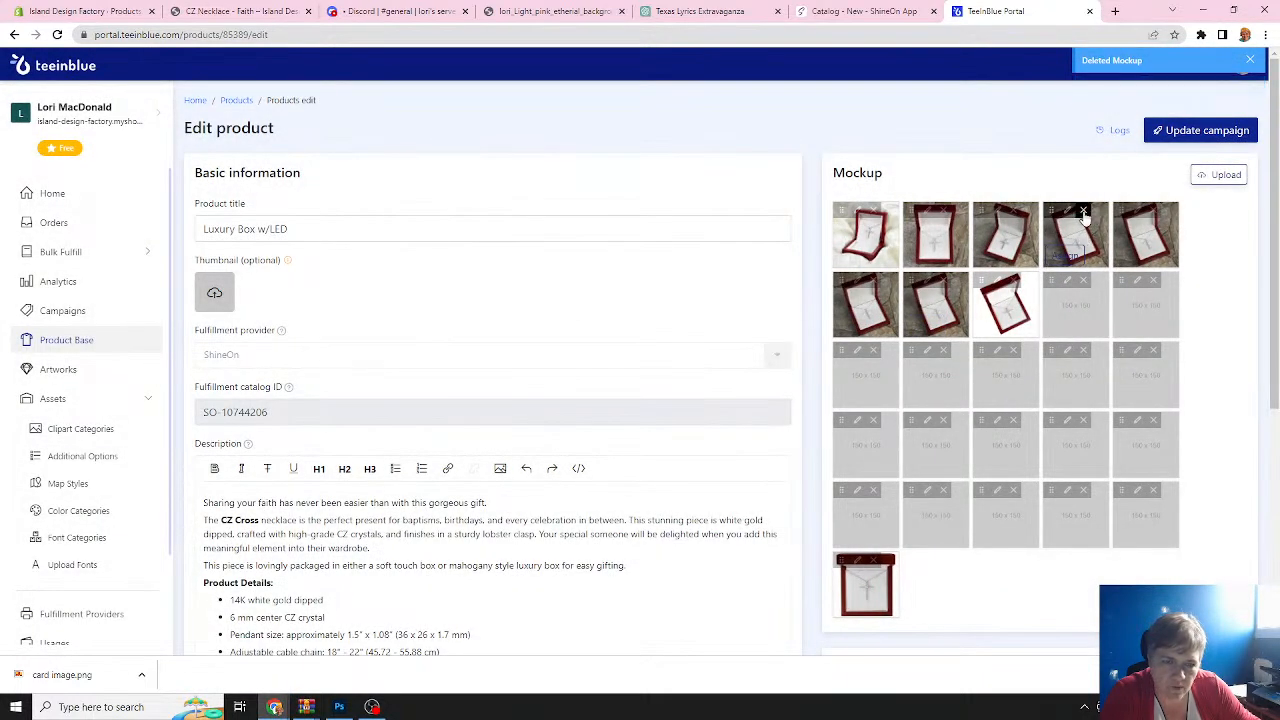
pyautogui.click(1083, 211)
pyautogui.click(620, 290)
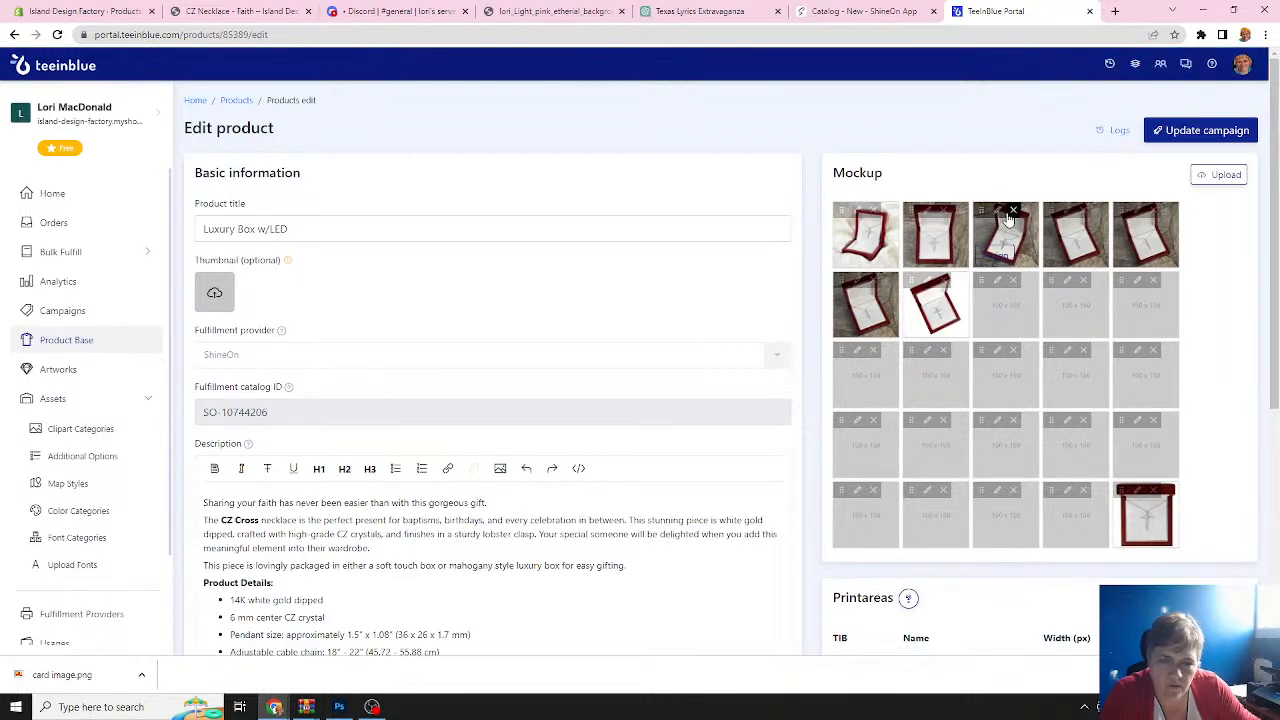
pyautogui.click(1012, 212)
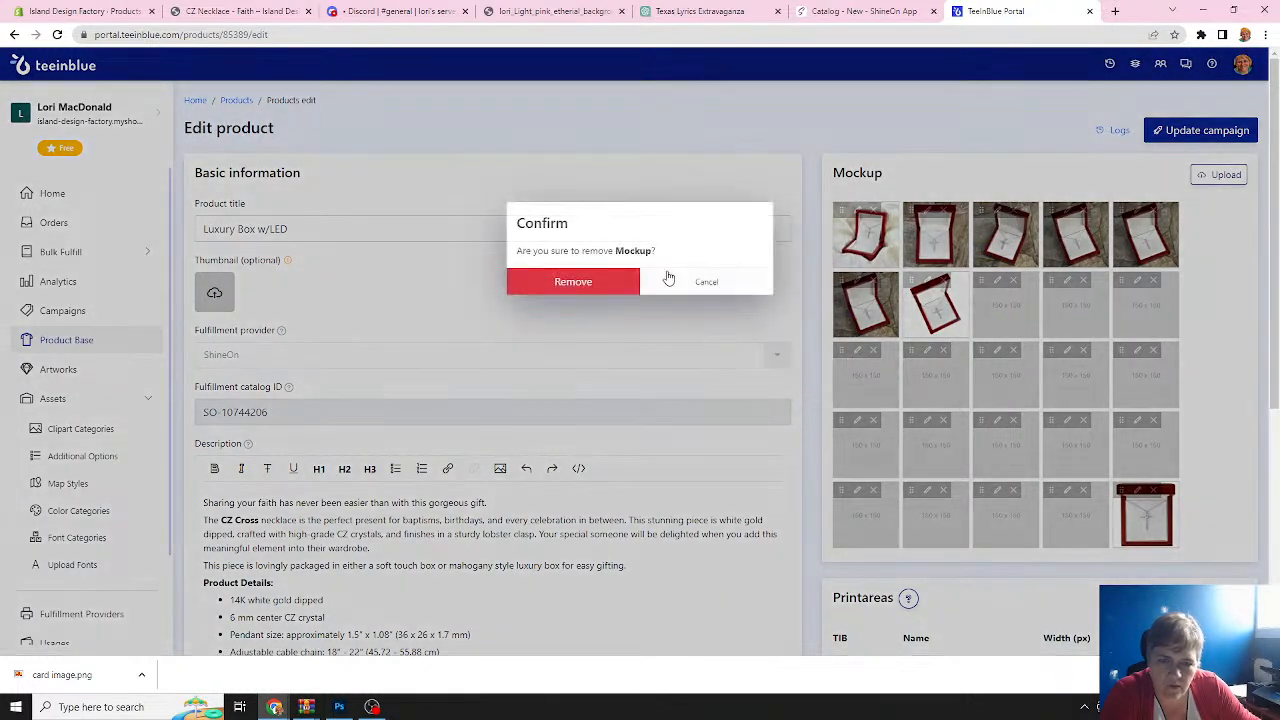
pyautogui.click(605, 285)
pyautogui.click(1014, 212)
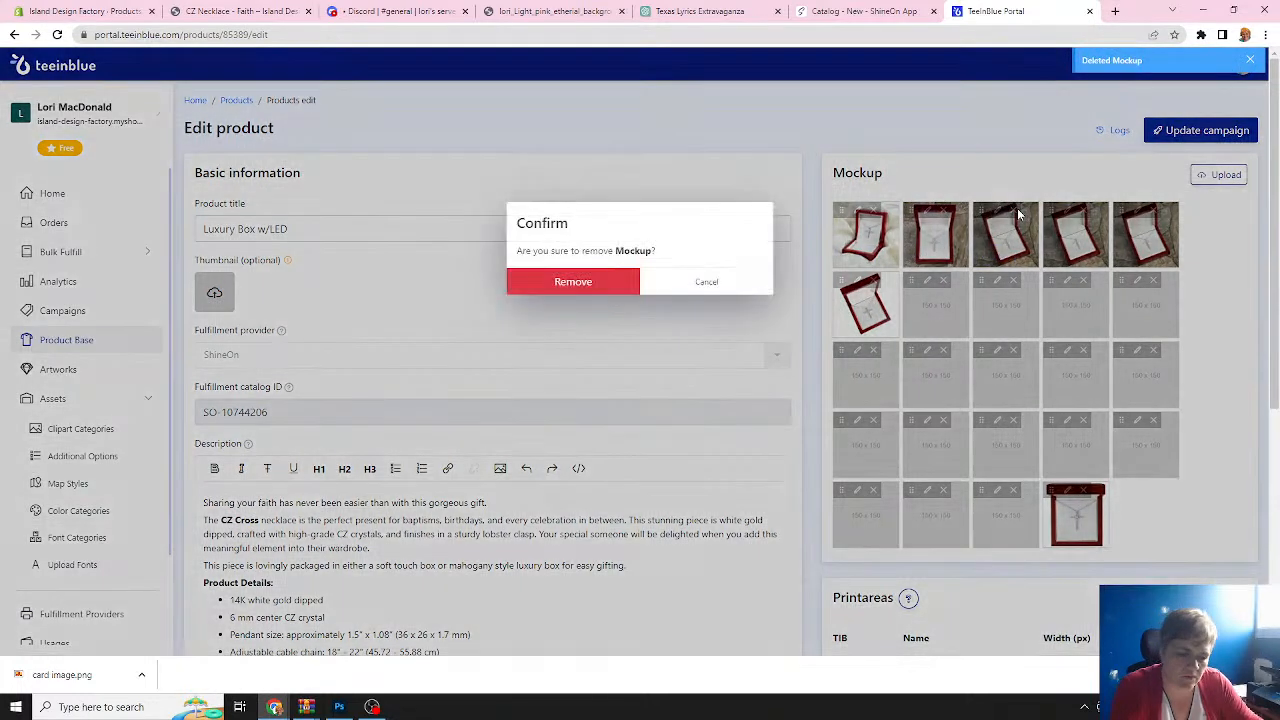
pyautogui.press('Return')
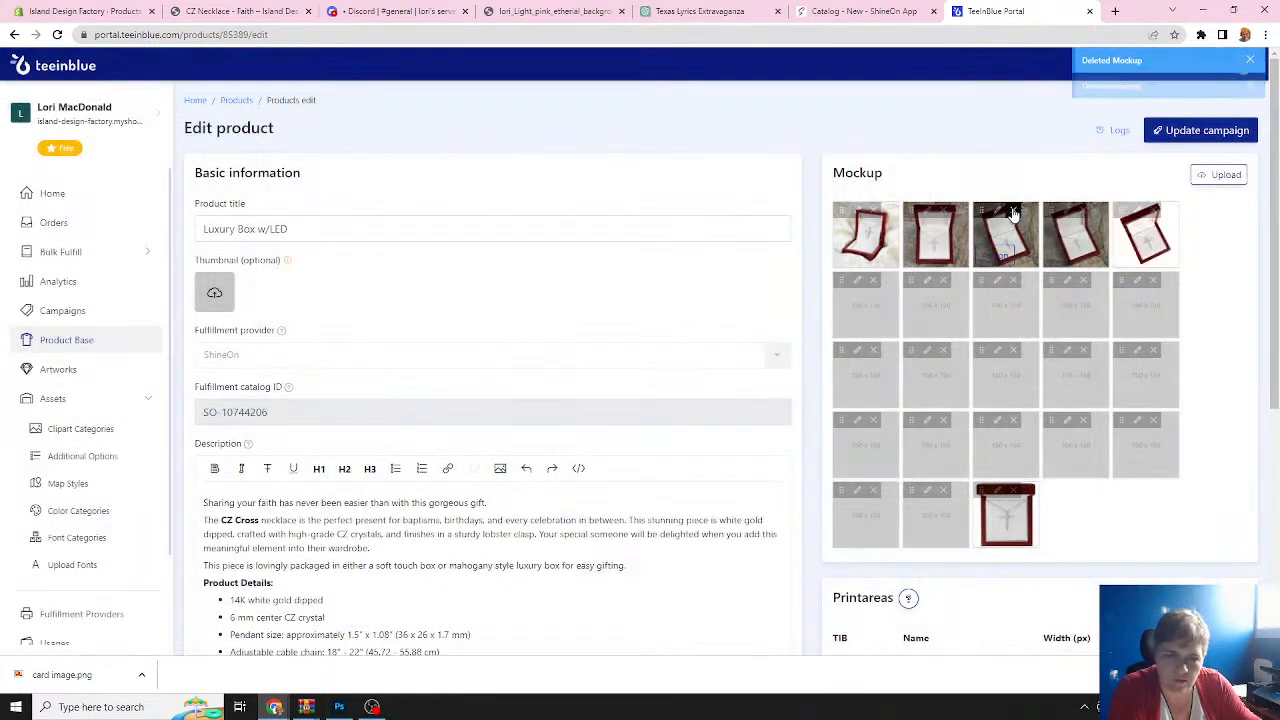
pyautogui.click(1014, 212)
pyautogui.press('Return')
pyautogui.click(1014, 212)
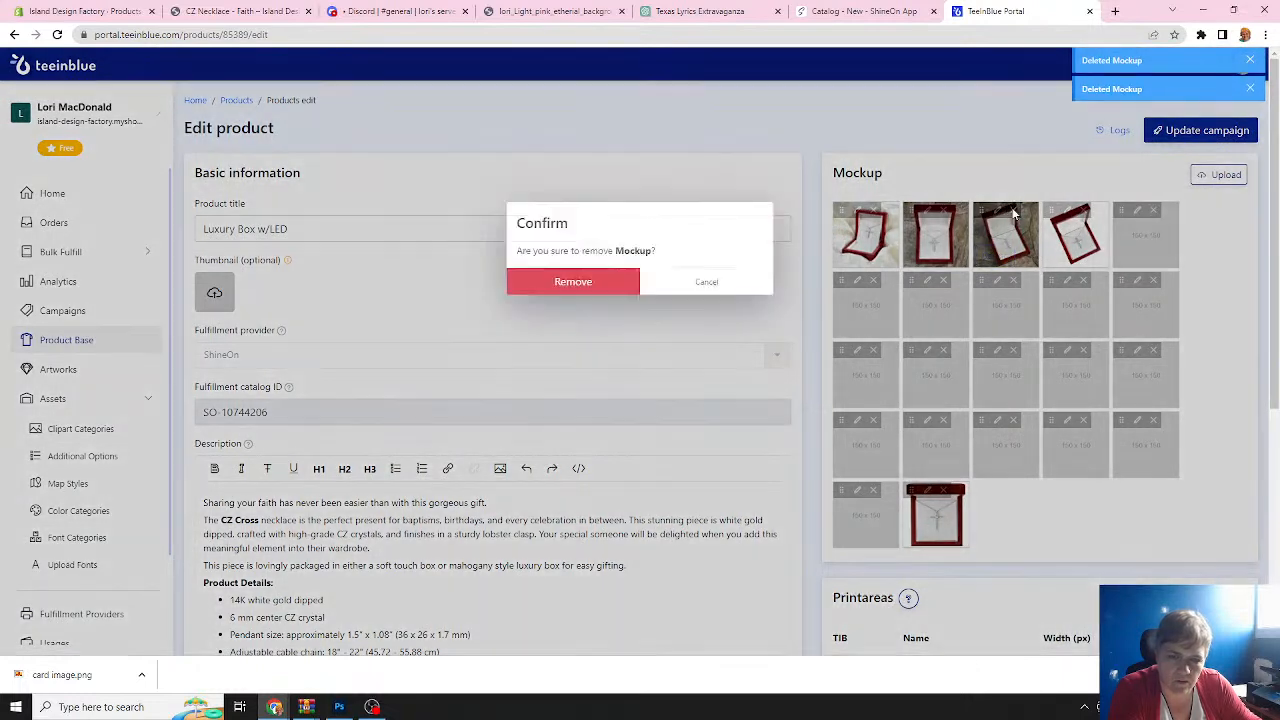
pyautogui.press('Return')
pyautogui.click(1014, 212)
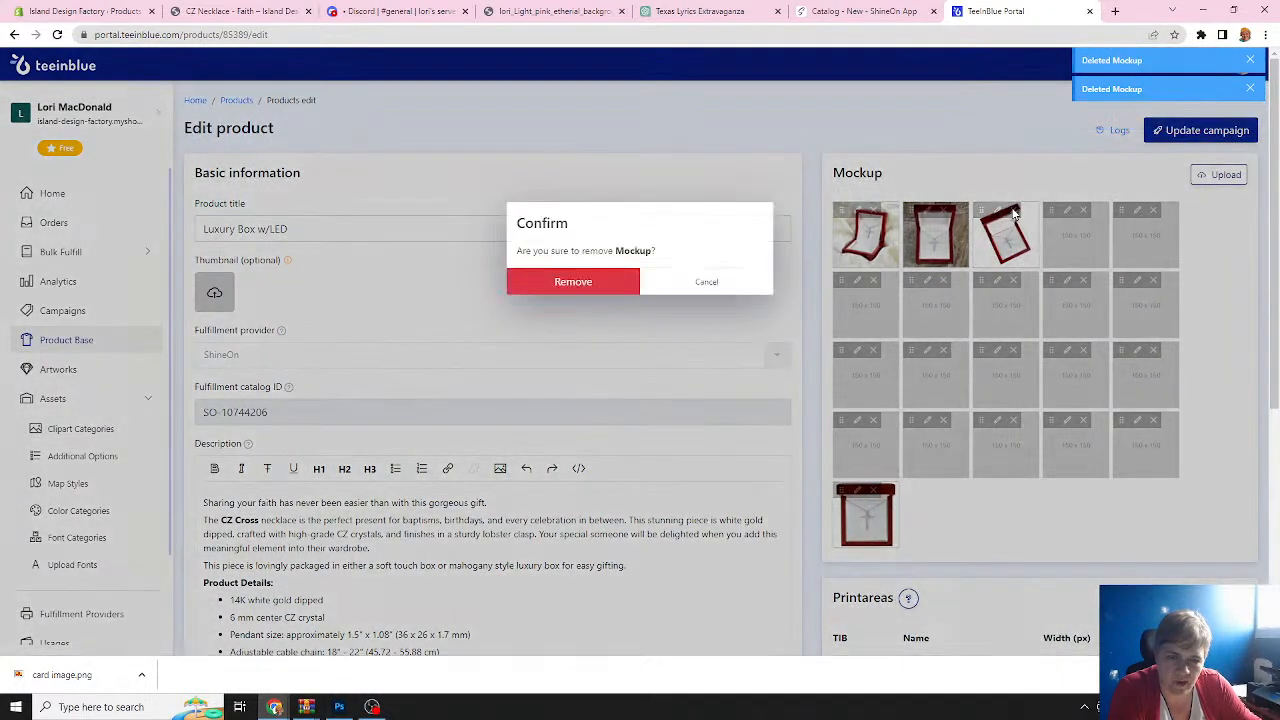
pyautogui.press('Return')
# Remove all blank grey placeholder mockups from the product, keeping only the three real box images.
pyautogui.click(1014, 212)
pyautogui.press('Return')
pyautogui.click(1014, 212)
pyautogui.press('Return')
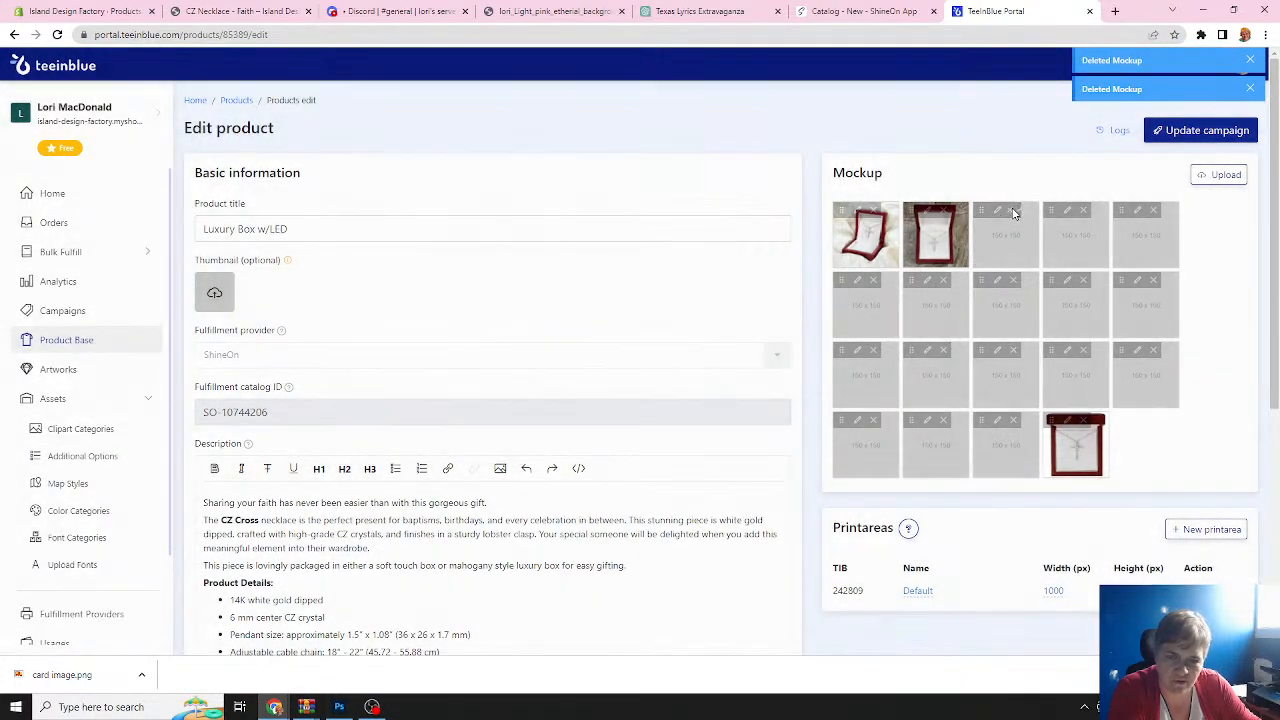
pyautogui.click(1014, 212)
pyautogui.press('Return')
pyautogui.click(1014, 212)
pyautogui.press('Return')
pyautogui.click(1014, 212)
pyautogui.press('Return')
pyautogui.click(1014, 212)
pyautogui.press('Return')
pyautogui.click(1014, 212)
pyautogui.press('Return')
pyautogui.click(1014, 212)
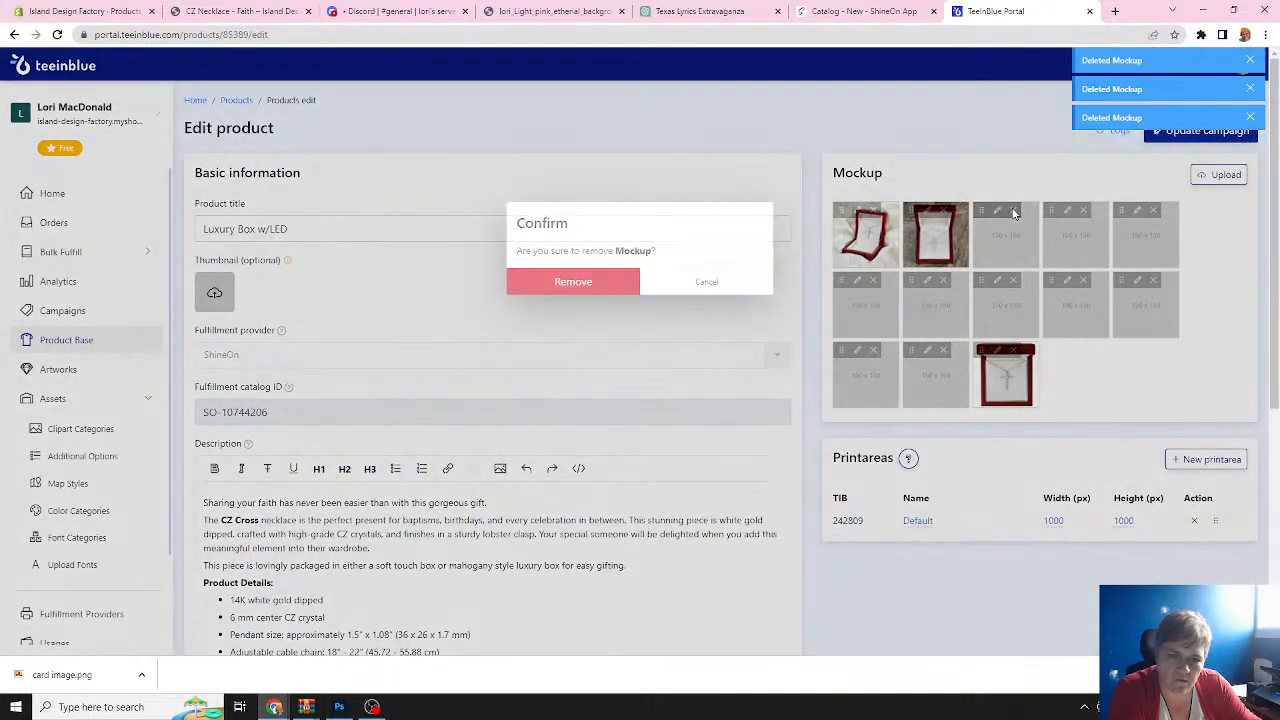
pyautogui.press('Return')
pyautogui.click(1014, 212)
pyautogui.press('Return')
pyautogui.click(1014, 212)
pyautogui.press('Return')
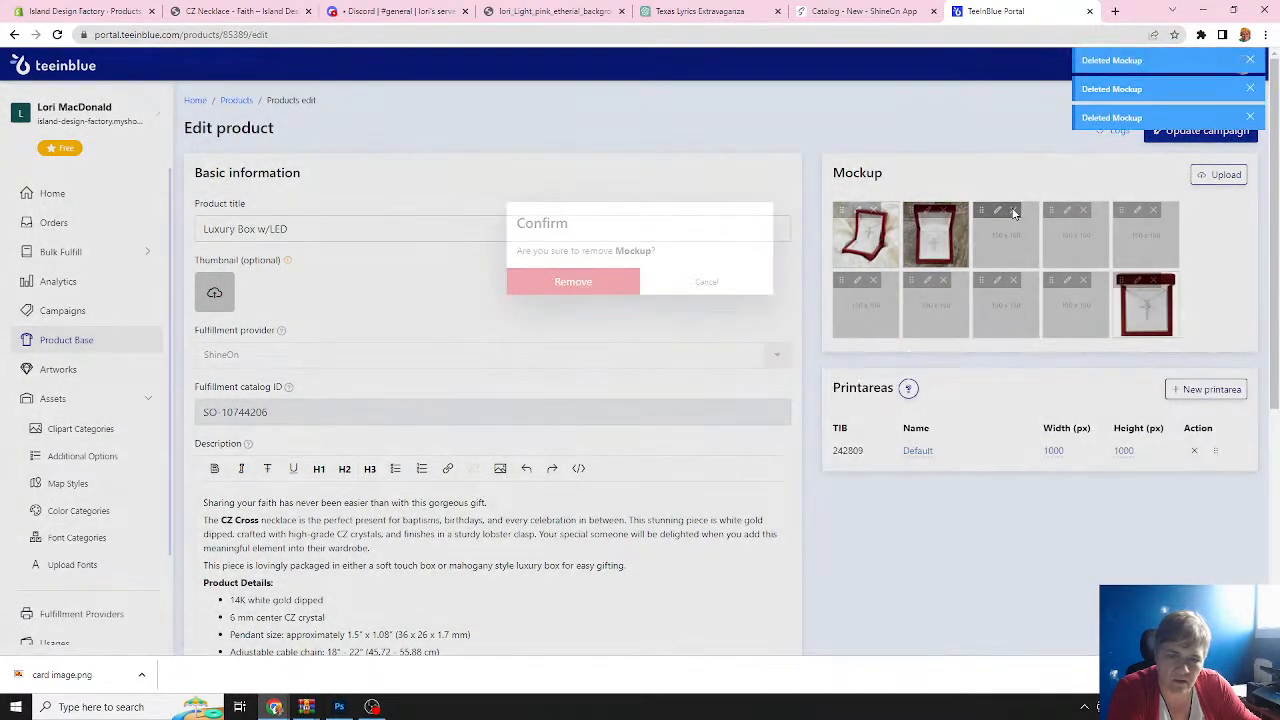
pyautogui.click(1014, 212)
pyautogui.press('Return')
pyautogui.click(1014, 212)
pyautogui.press('Return')
pyautogui.click(1014, 212)
pyautogui.press('Return')
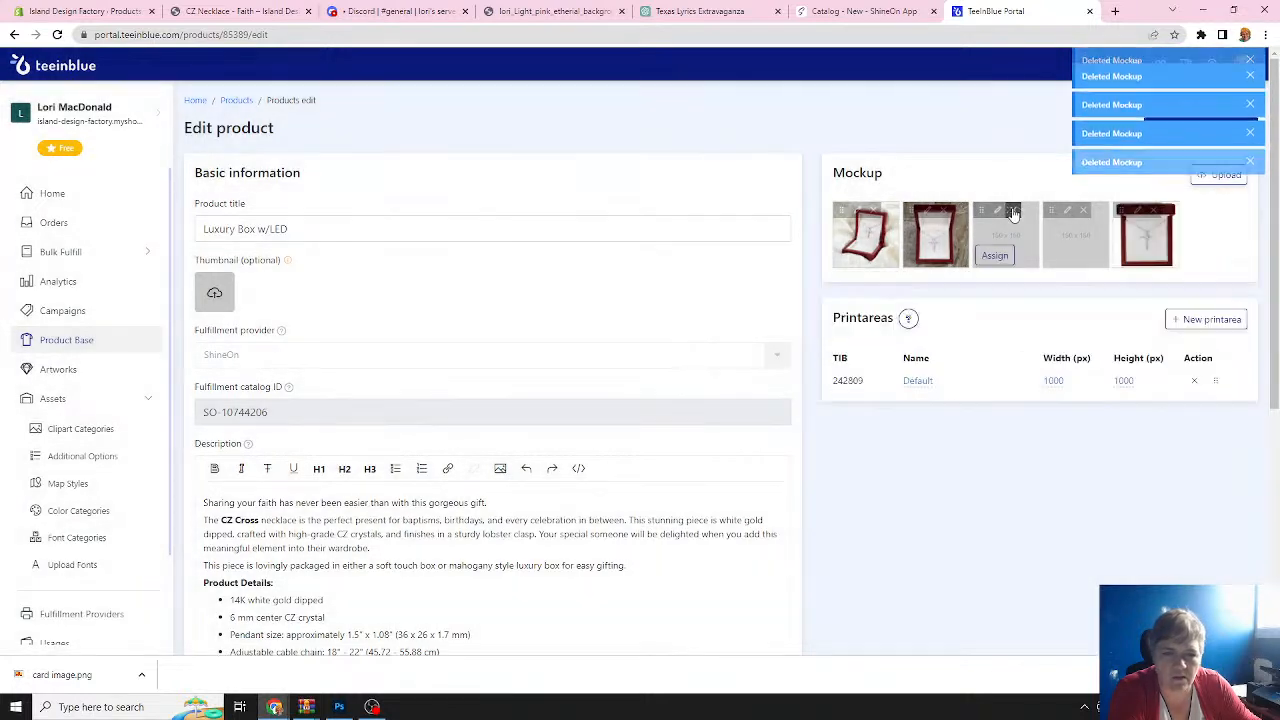
pyautogui.click(1014, 212)
pyautogui.press('Return')
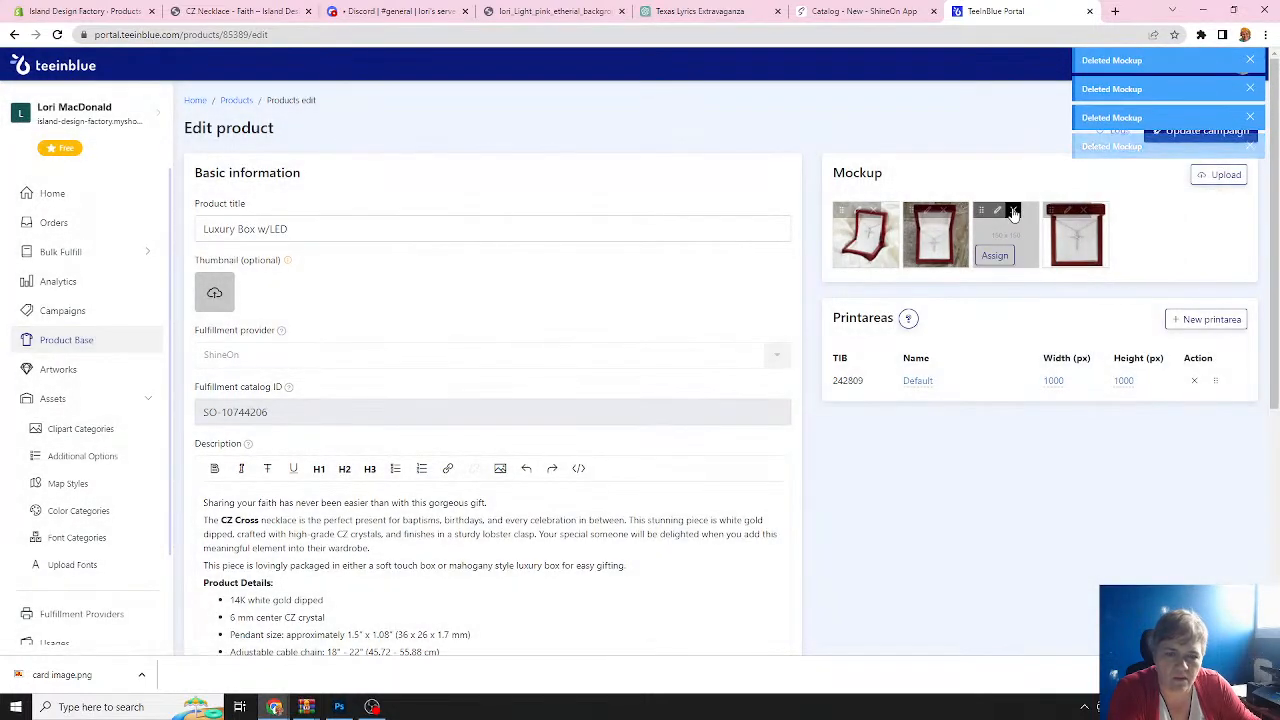
pyautogui.click(1014, 212)
pyautogui.press('Return')
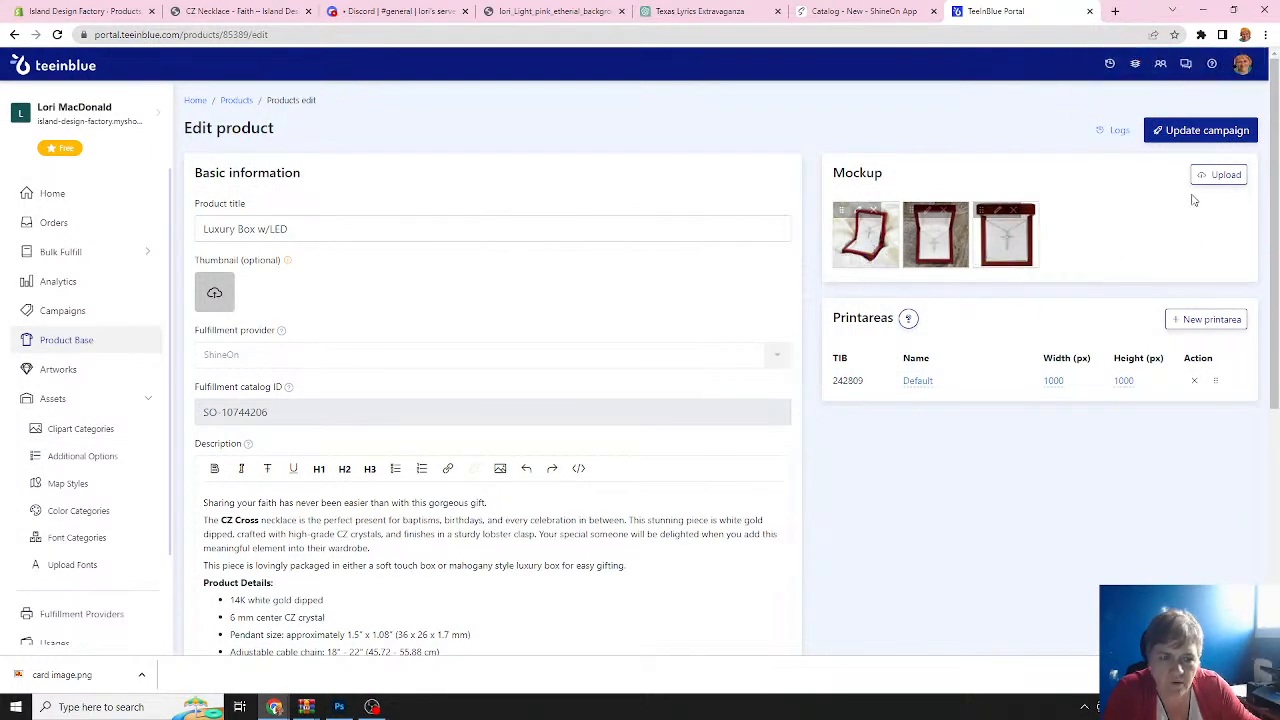
# Update the CZ Necklace - Faith campaign with the edited product base and confirm the mass update.
pyautogui.click(1190, 131)
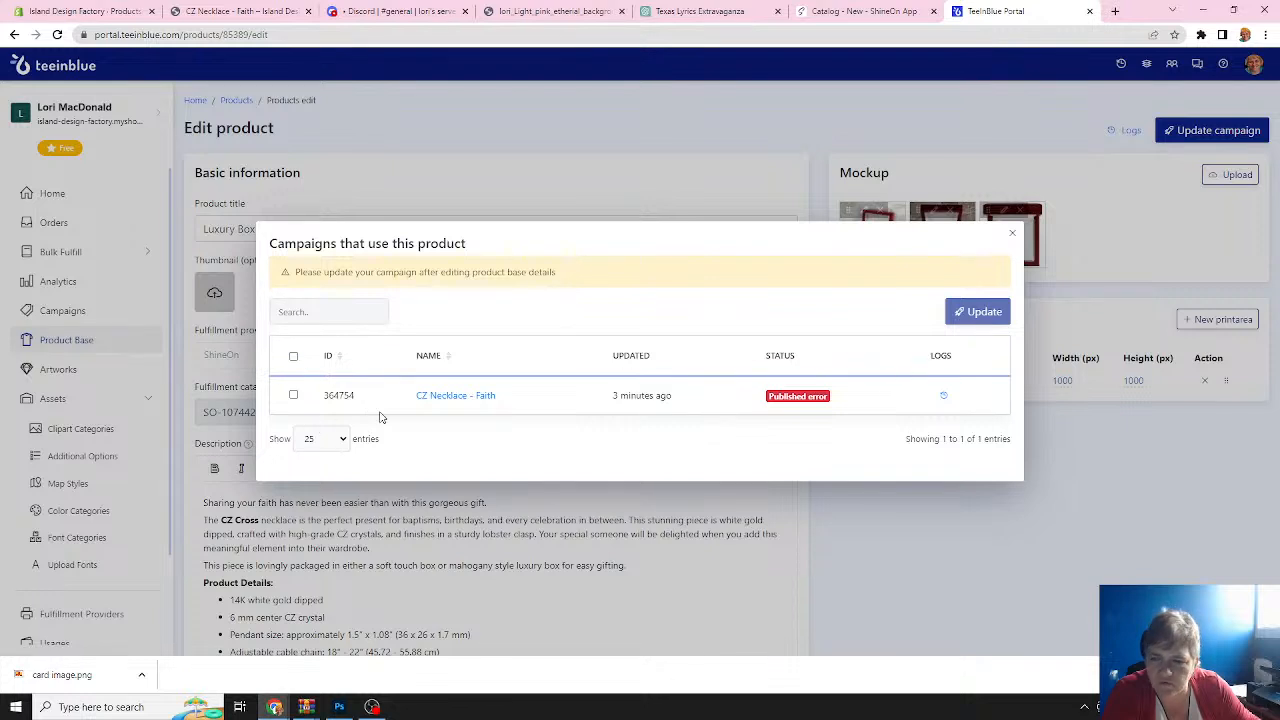
pyautogui.click(294, 396)
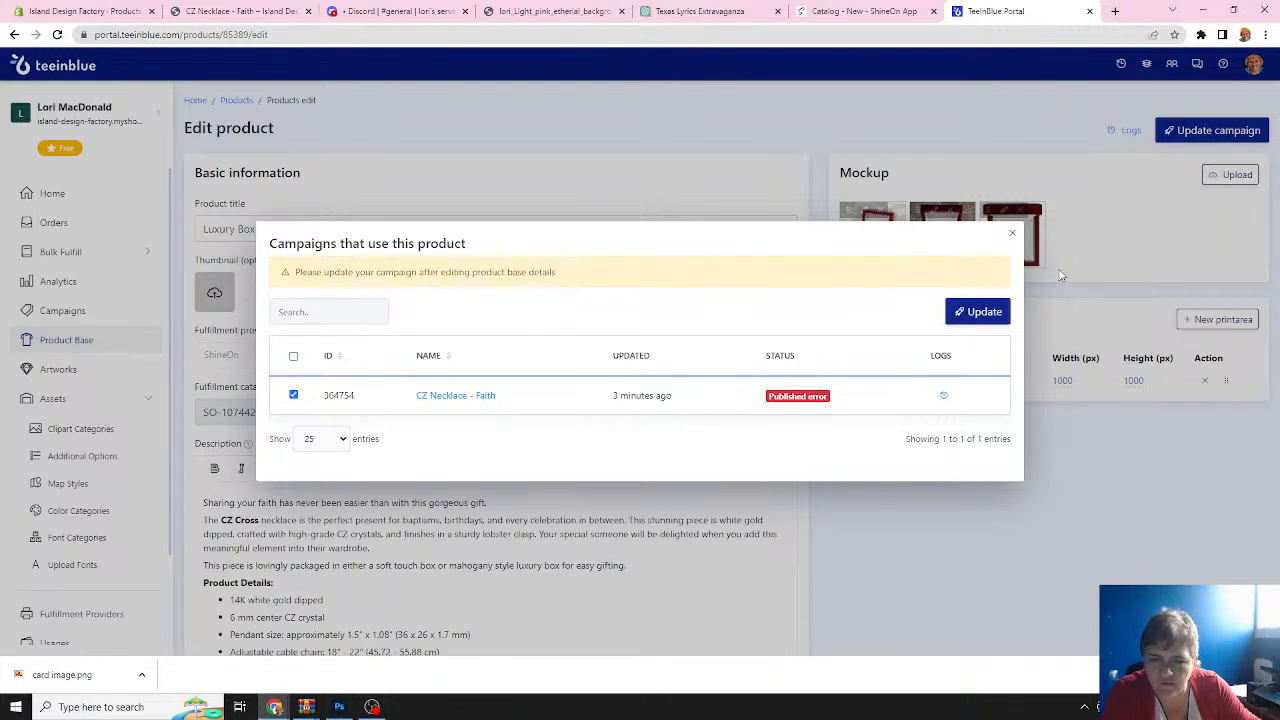
pyautogui.click(982, 313)
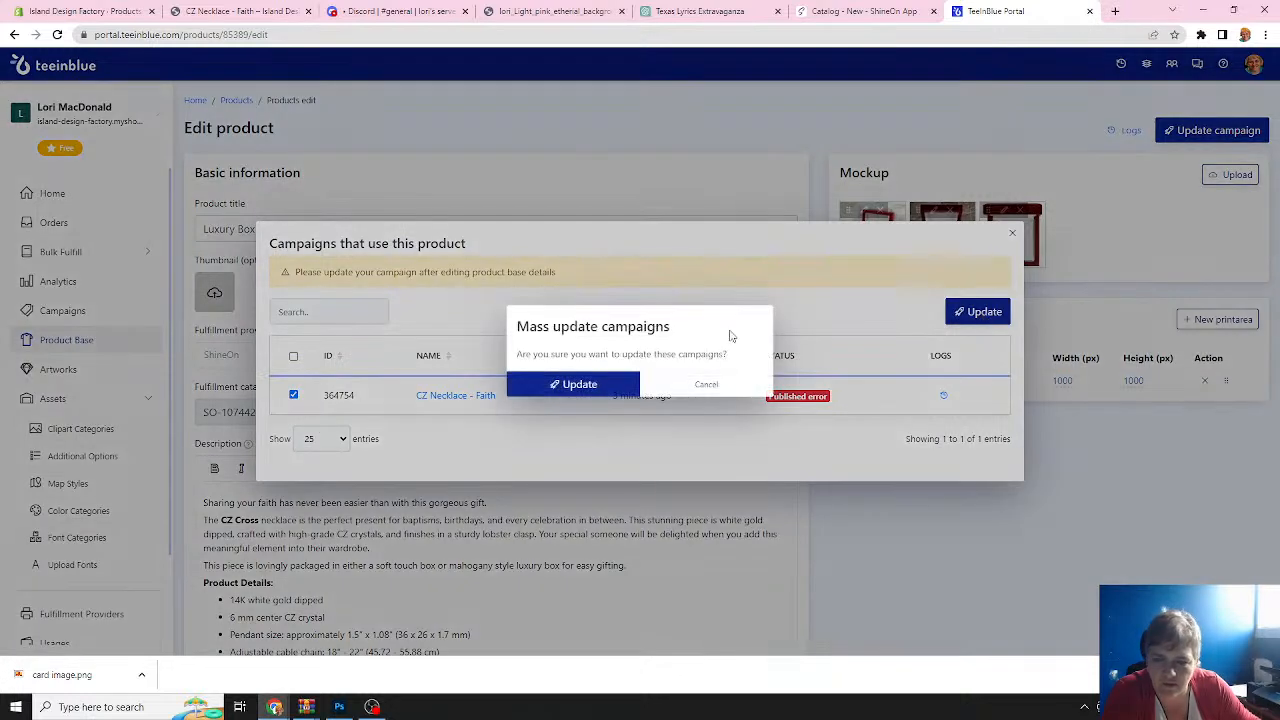
pyautogui.click(578, 390)
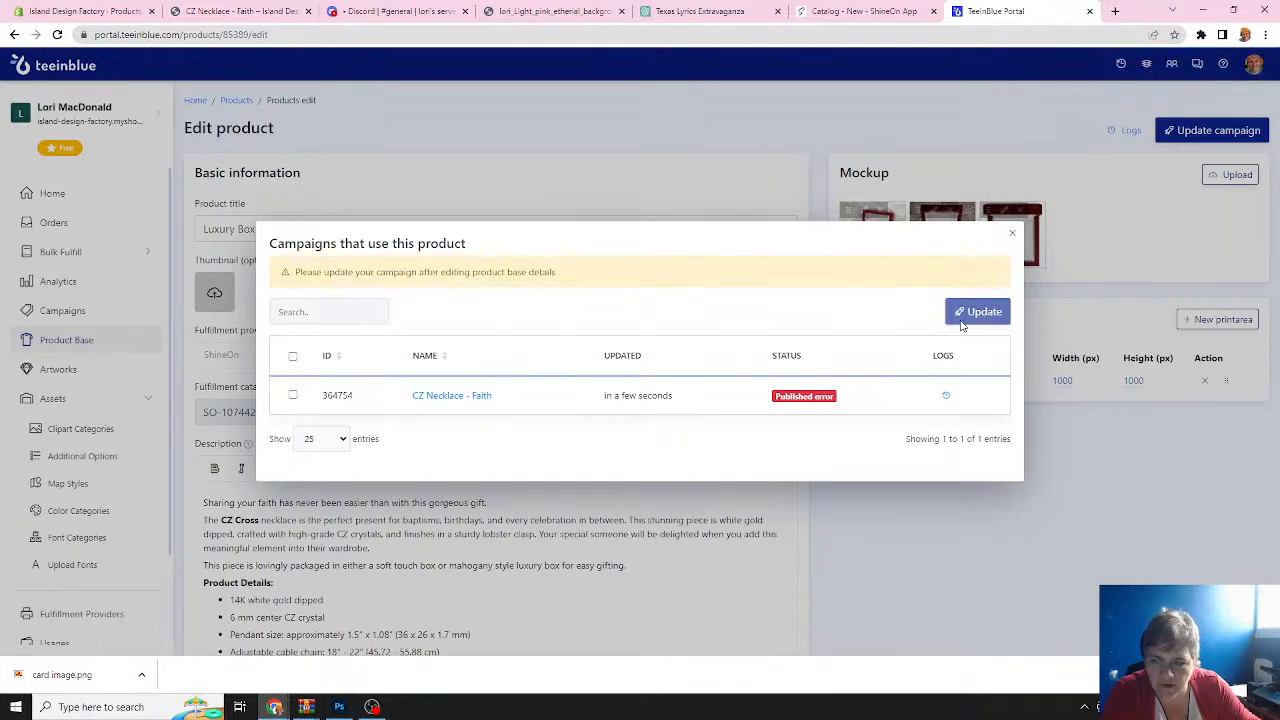
# Run the mass update on the CZ Necklace - Faith campaign a second time.
pyautogui.click(294, 398)
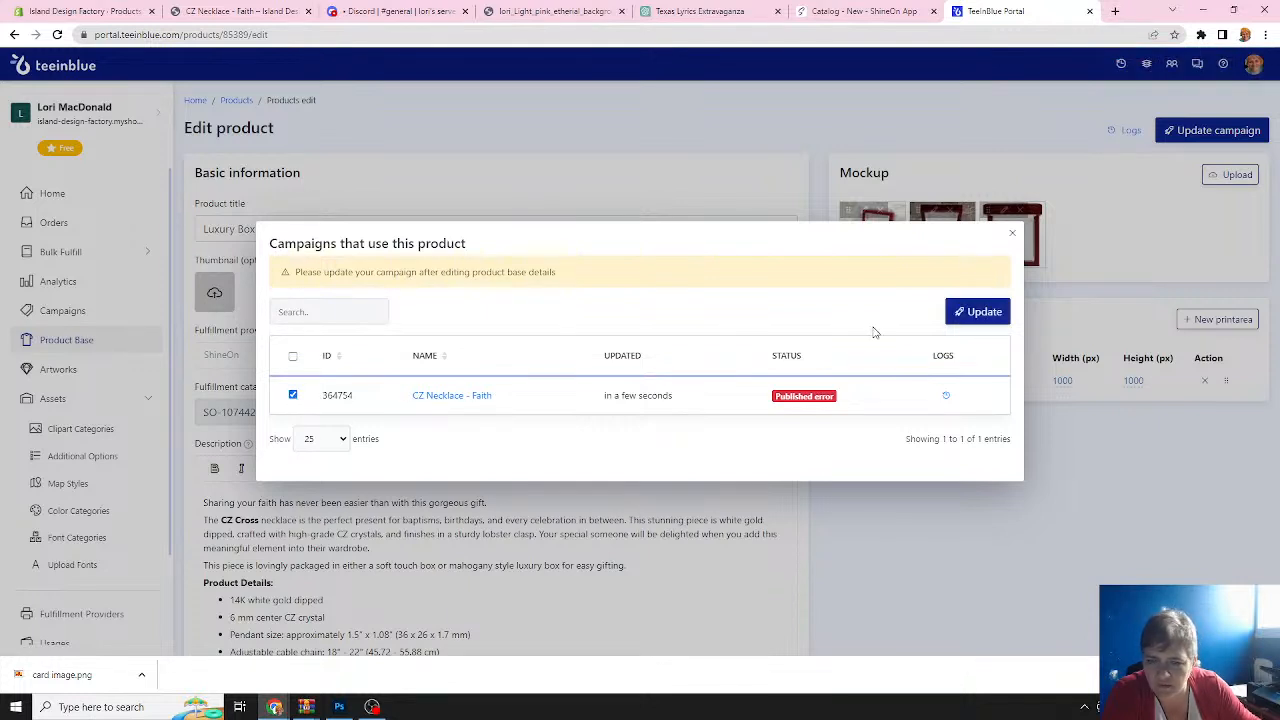
pyautogui.click(977, 318)
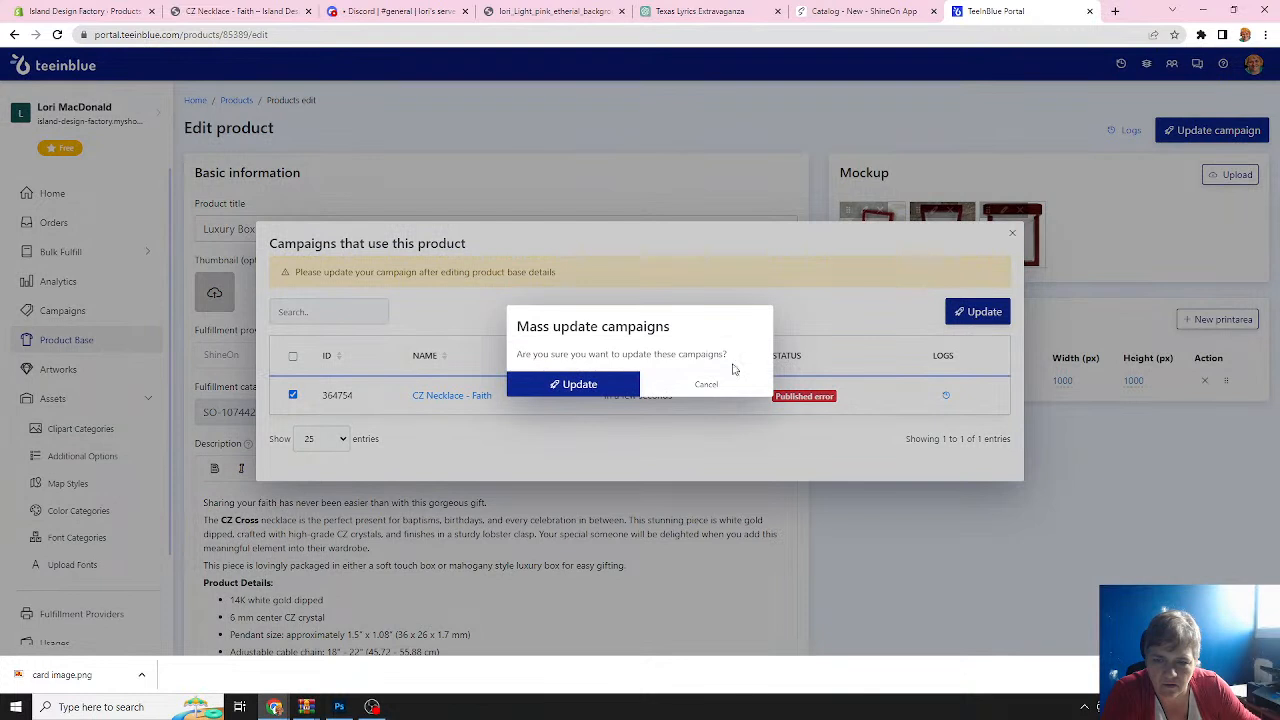
pyautogui.click(614, 389)
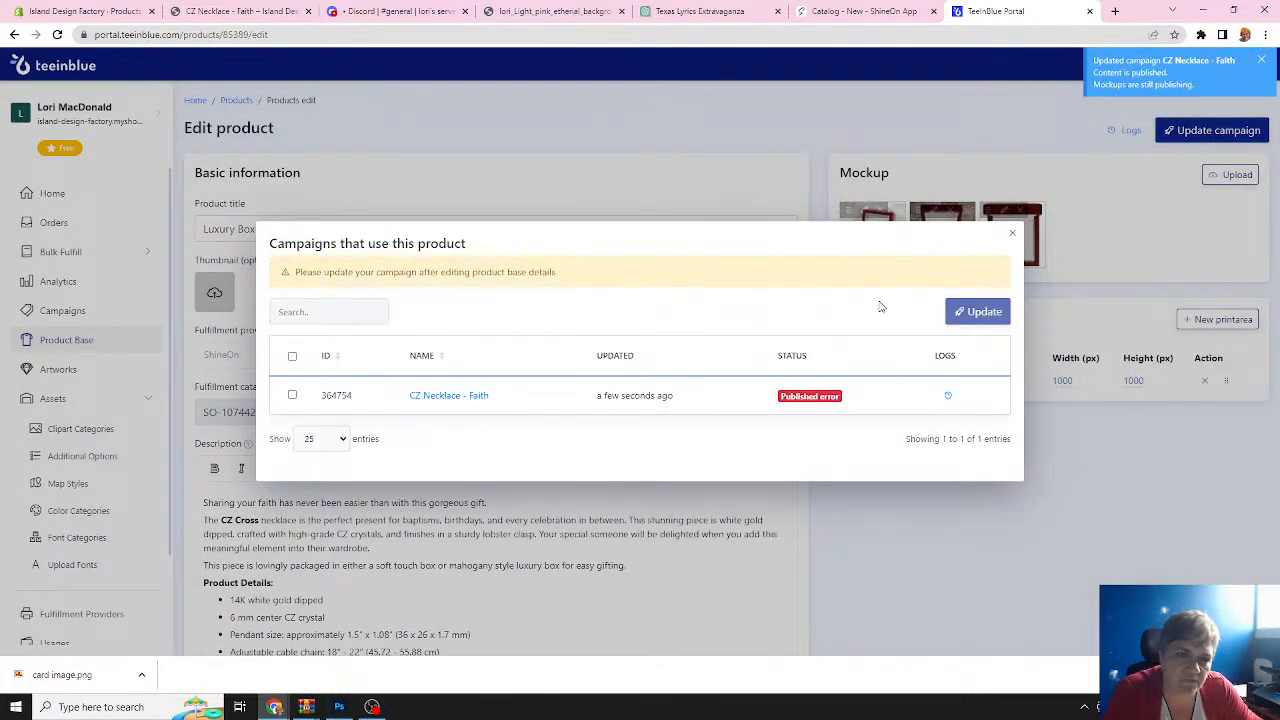
# Check the publication history of the CZ Necklace - Faith campaign, and open the list of all campaigns.
pyautogui.click(947, 397)
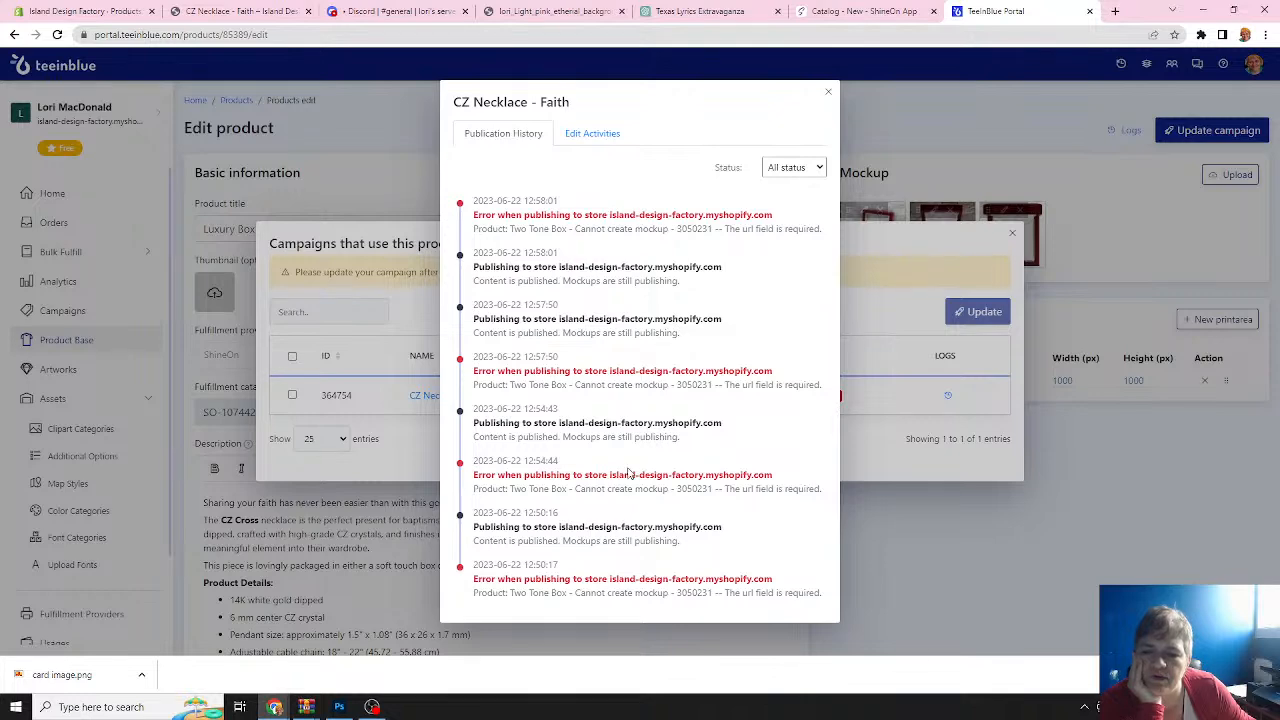
pyautogui.click(828, 92)
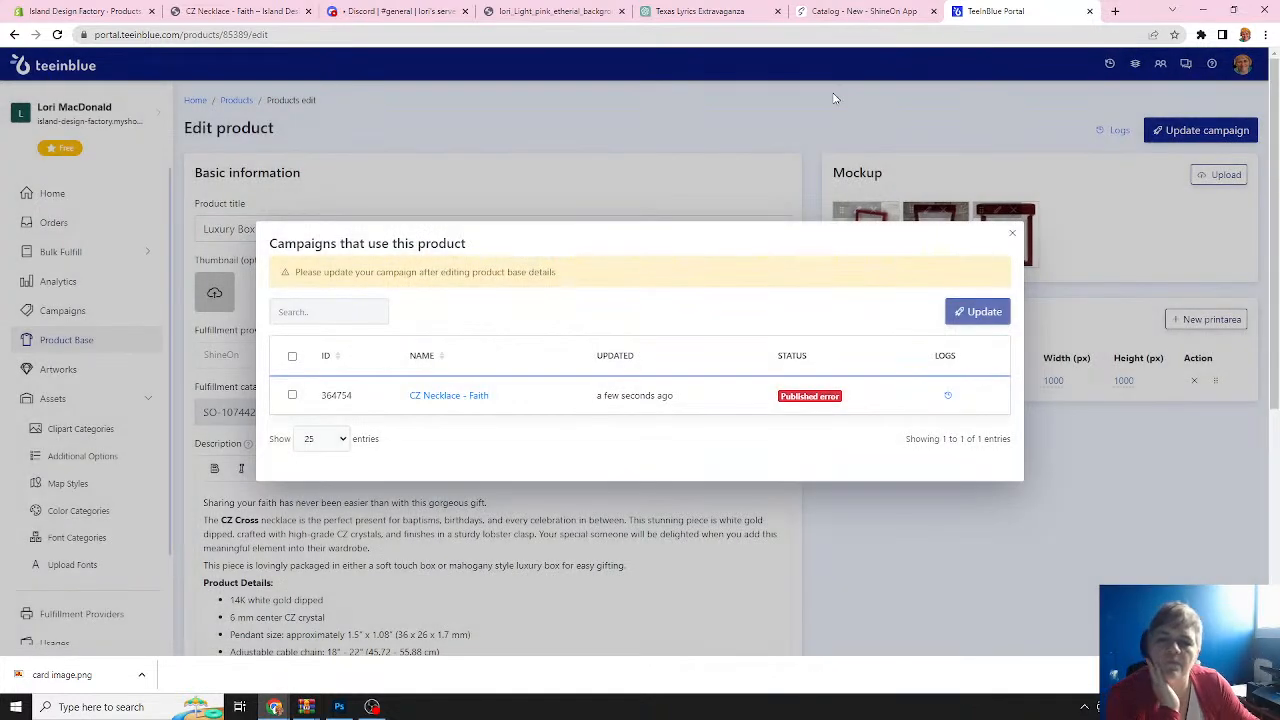
pyautogui.click(1011, 233)
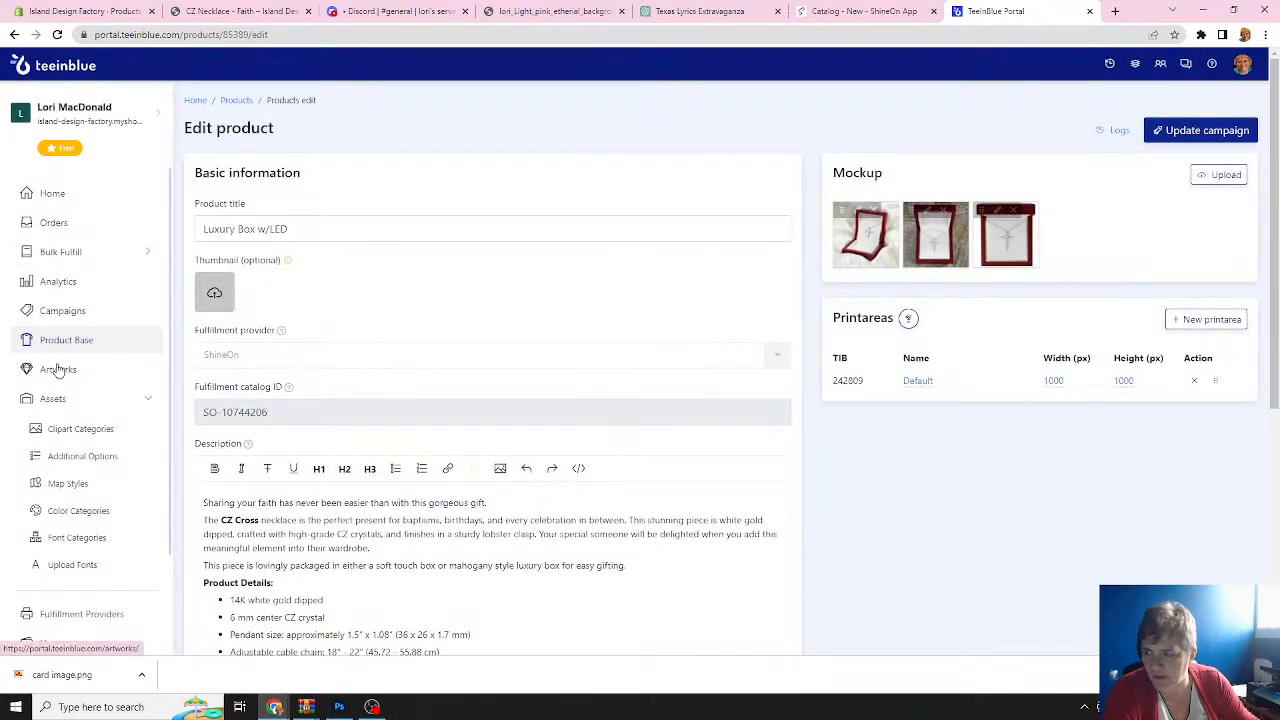
pyautogui.click(68, 314)
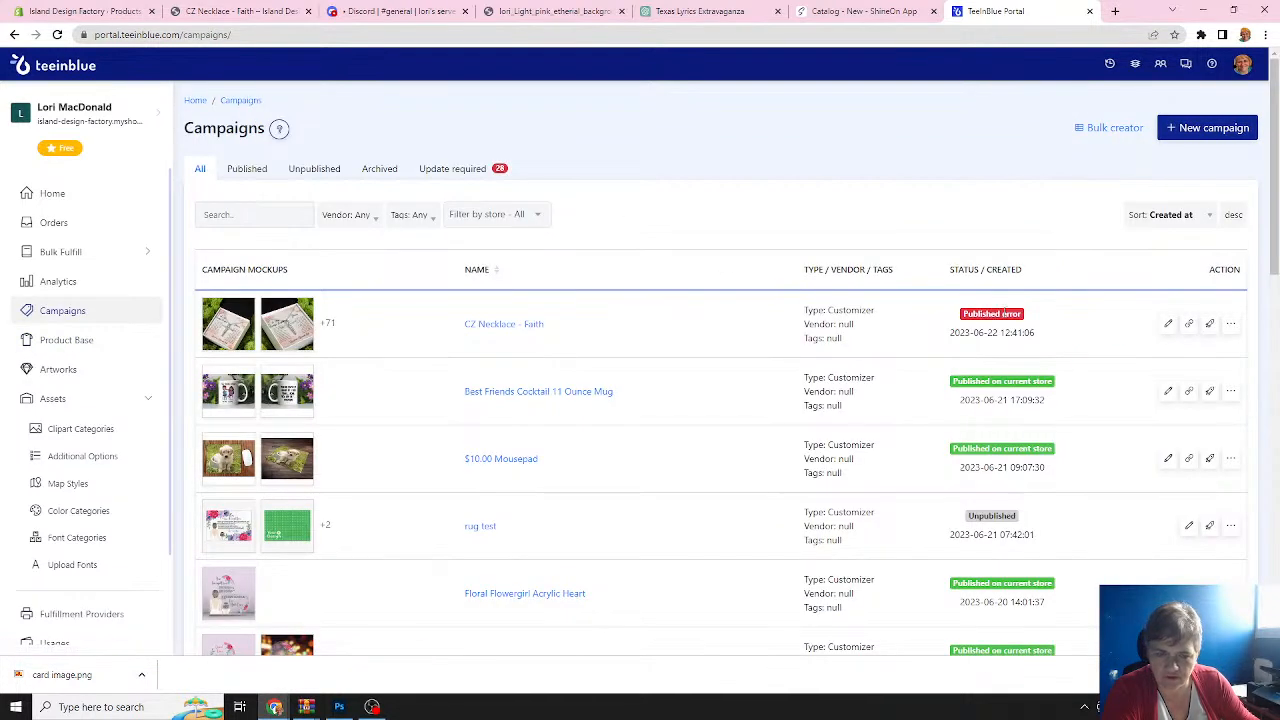
# Review the mockups in the CZ Necklace - Faith campaign, and remove the campaign entirely instead of archiving it.
pyautogui.click(518, 325)
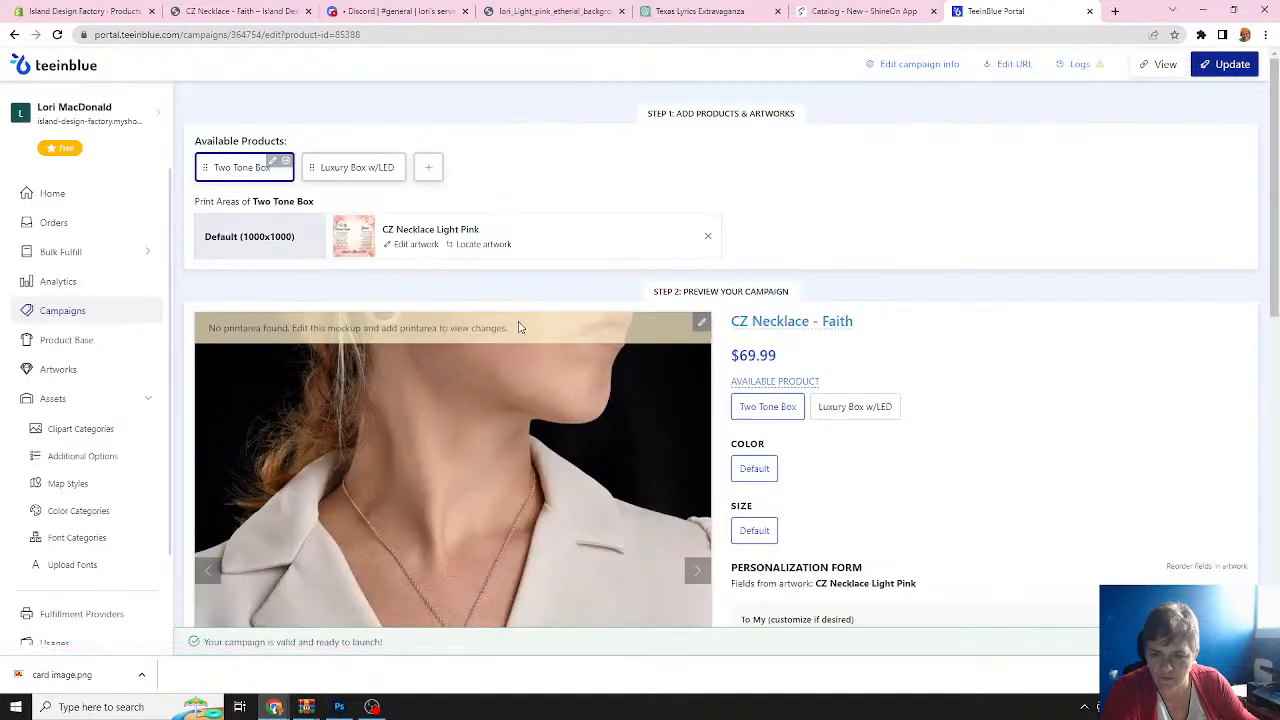
pyautogui.scroll(-5, 518, 327)
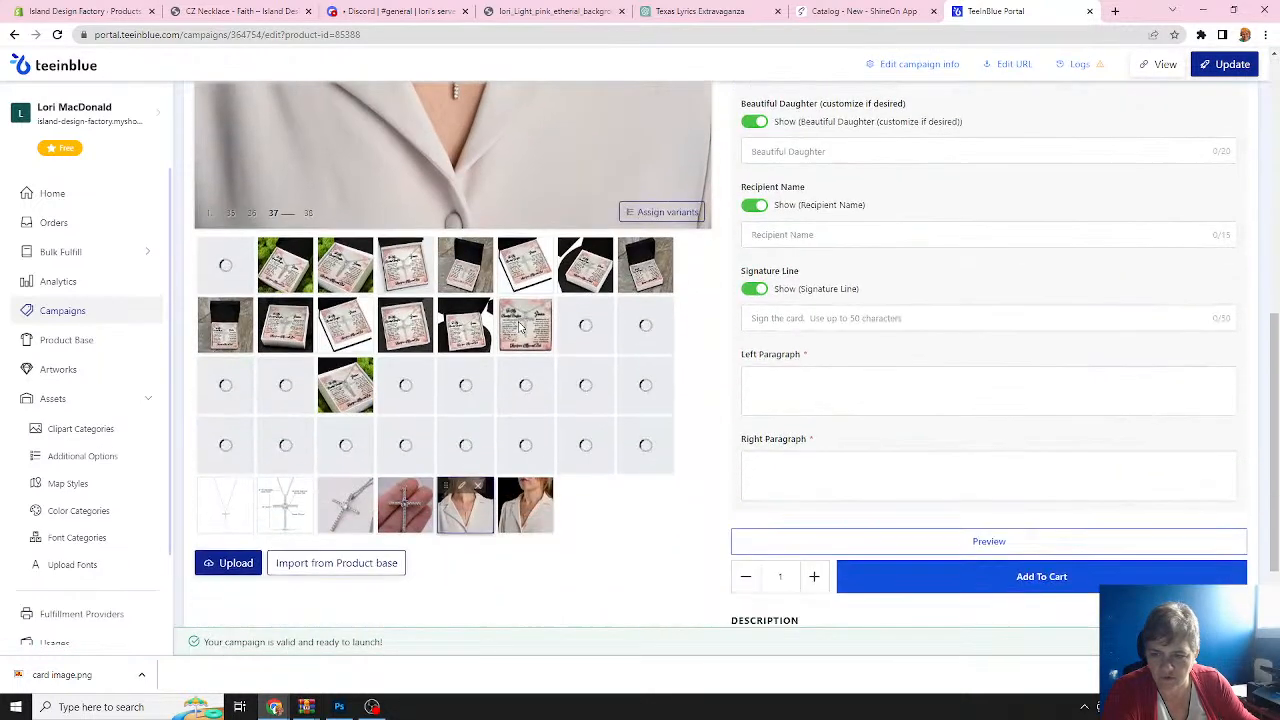
pyautogui.scroll(5, 518, 327)
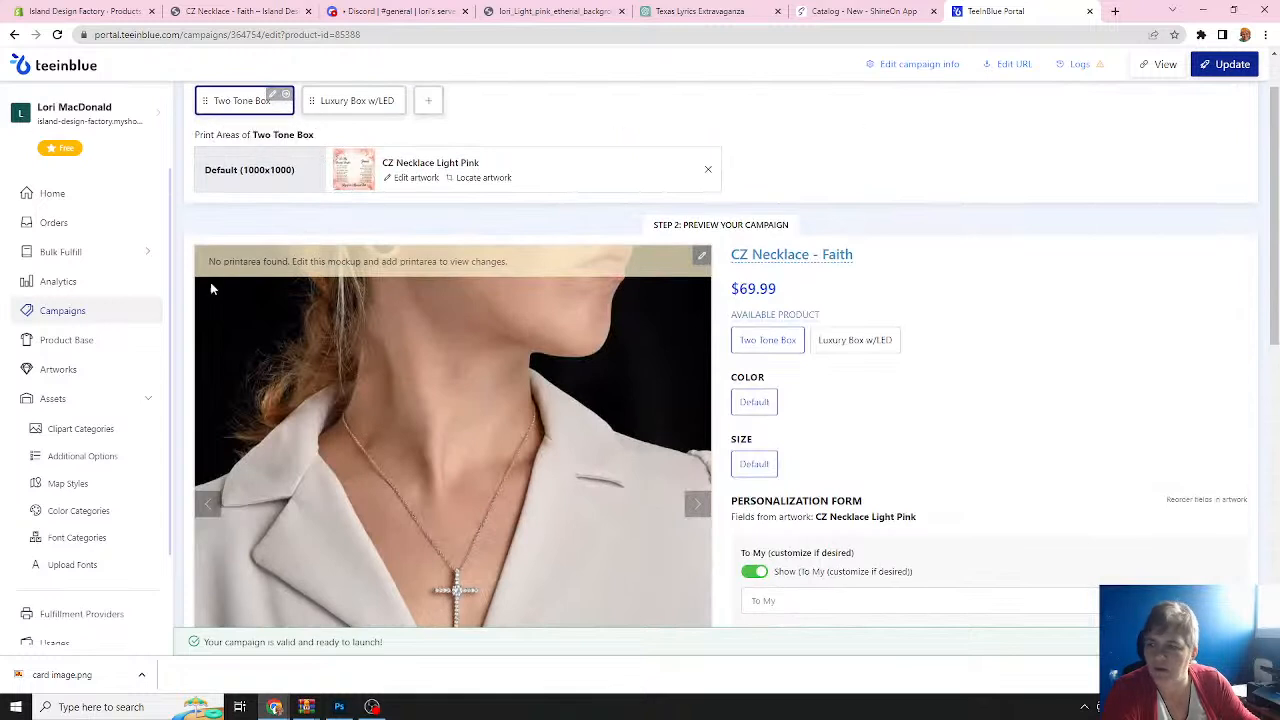
pyautogui.click(83, 311)
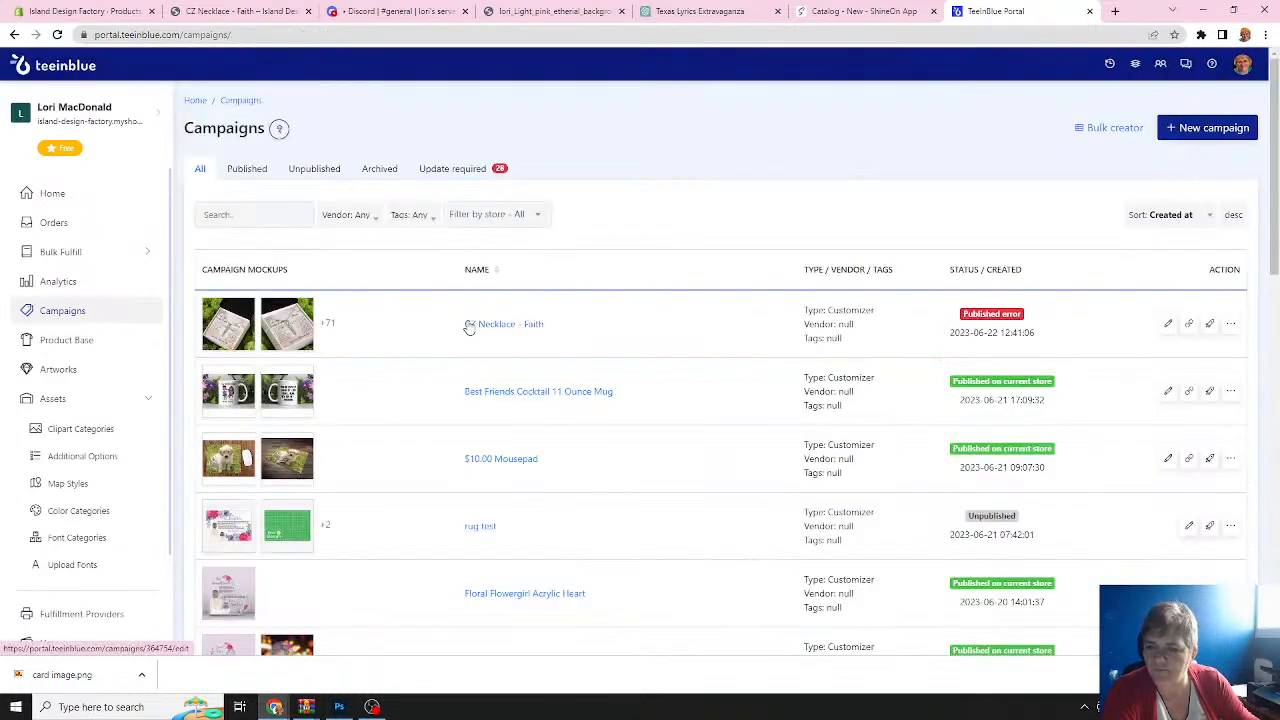
pyautogui.click(1231, 324)
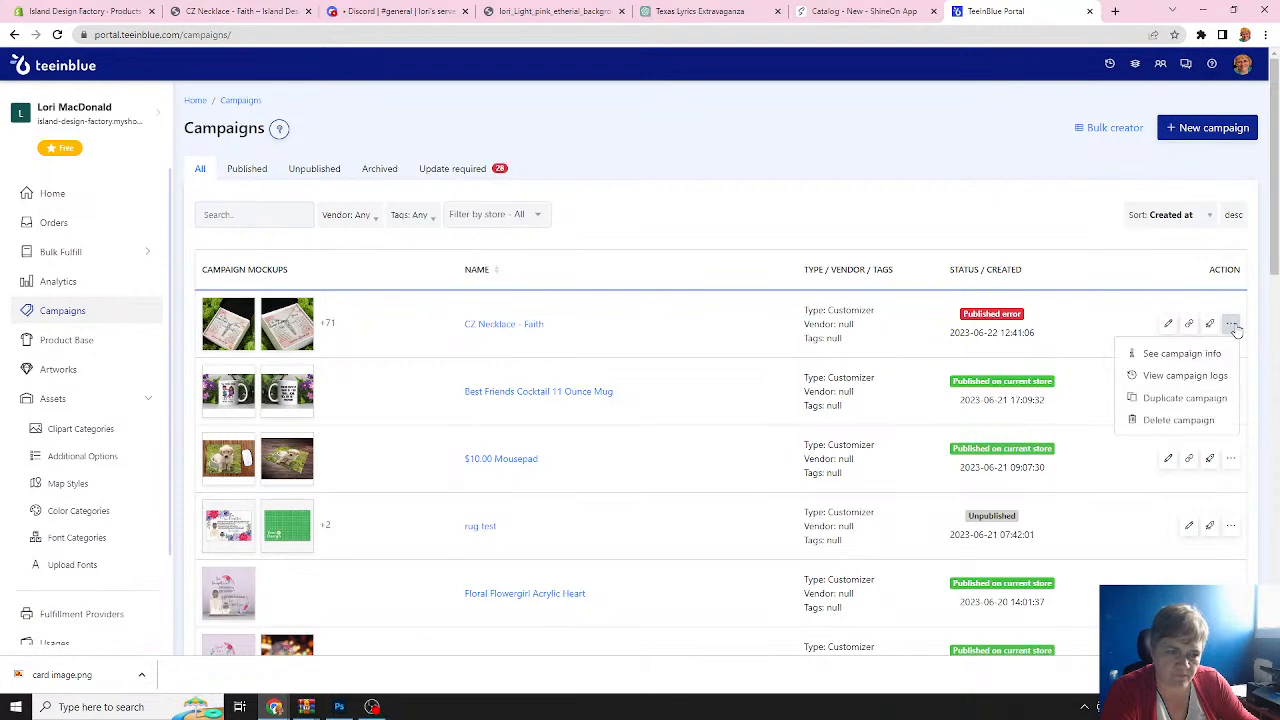
pyautogui.click(1155, 423)
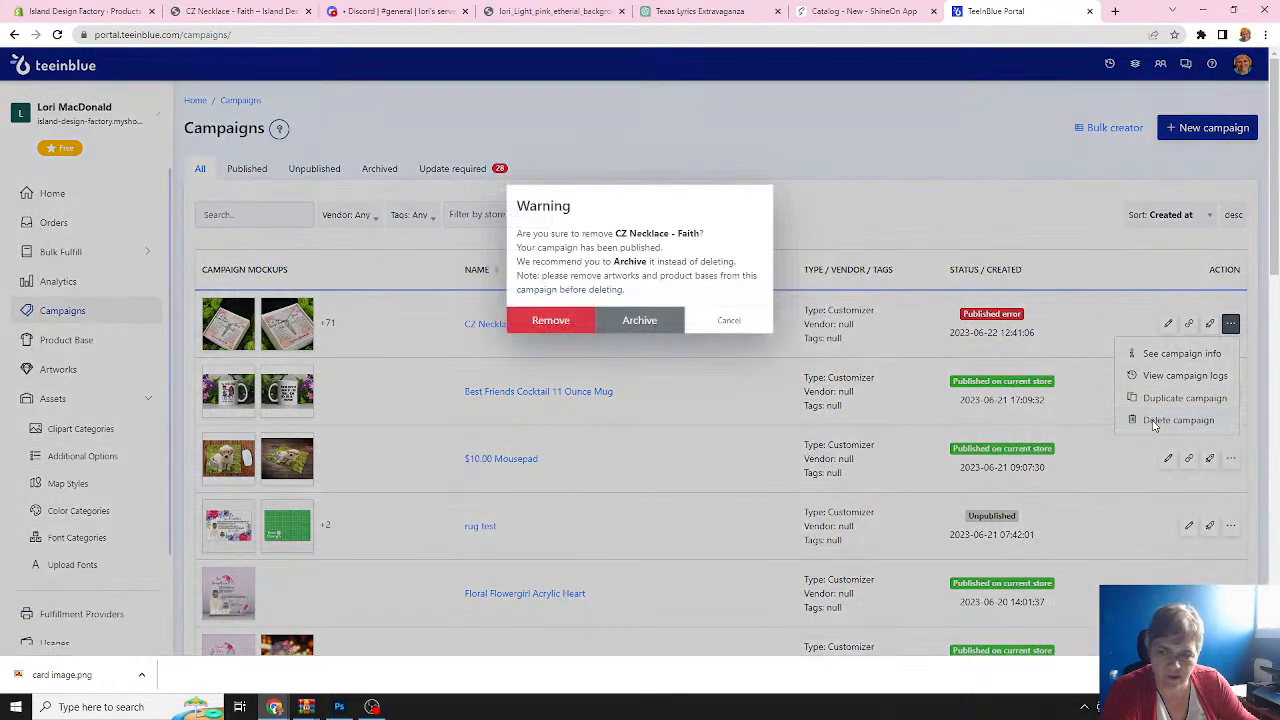
pyautogui.click(541, 322)
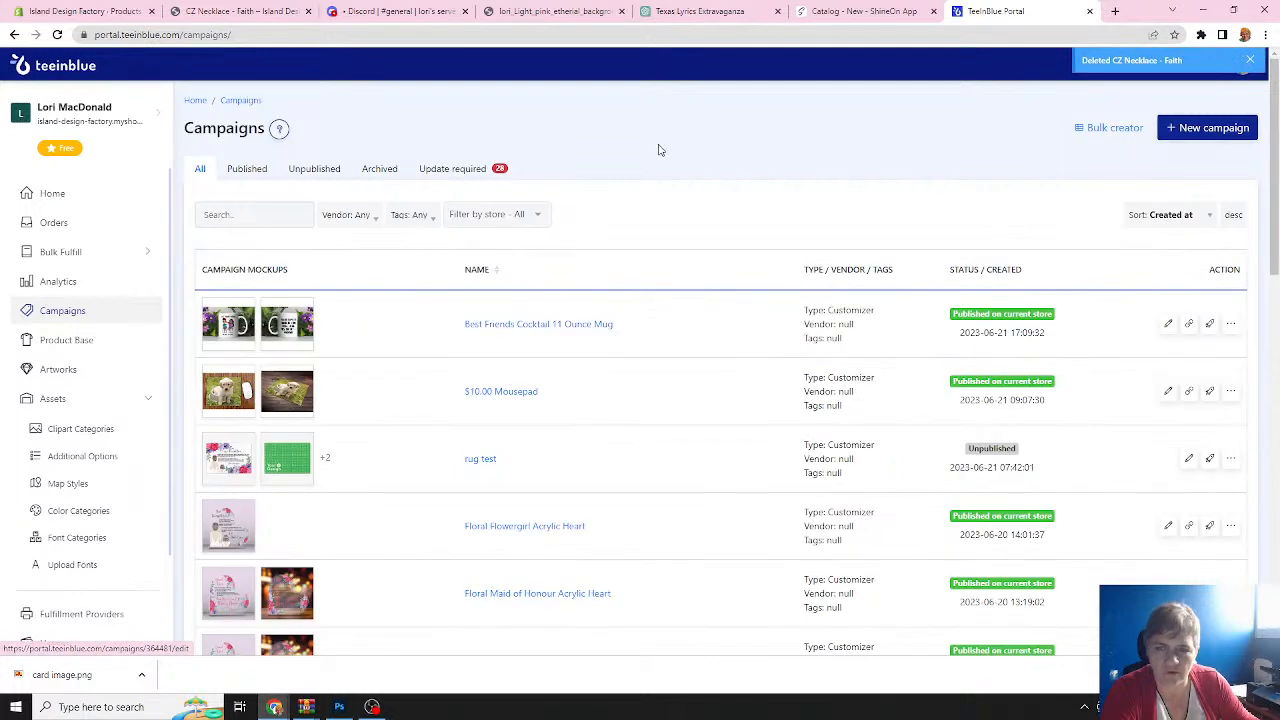
# Reload the CZ Necklace - Faith storefront page to check the deletion, and look at its product page in Shopify.
pyautogui.click(280, 14)
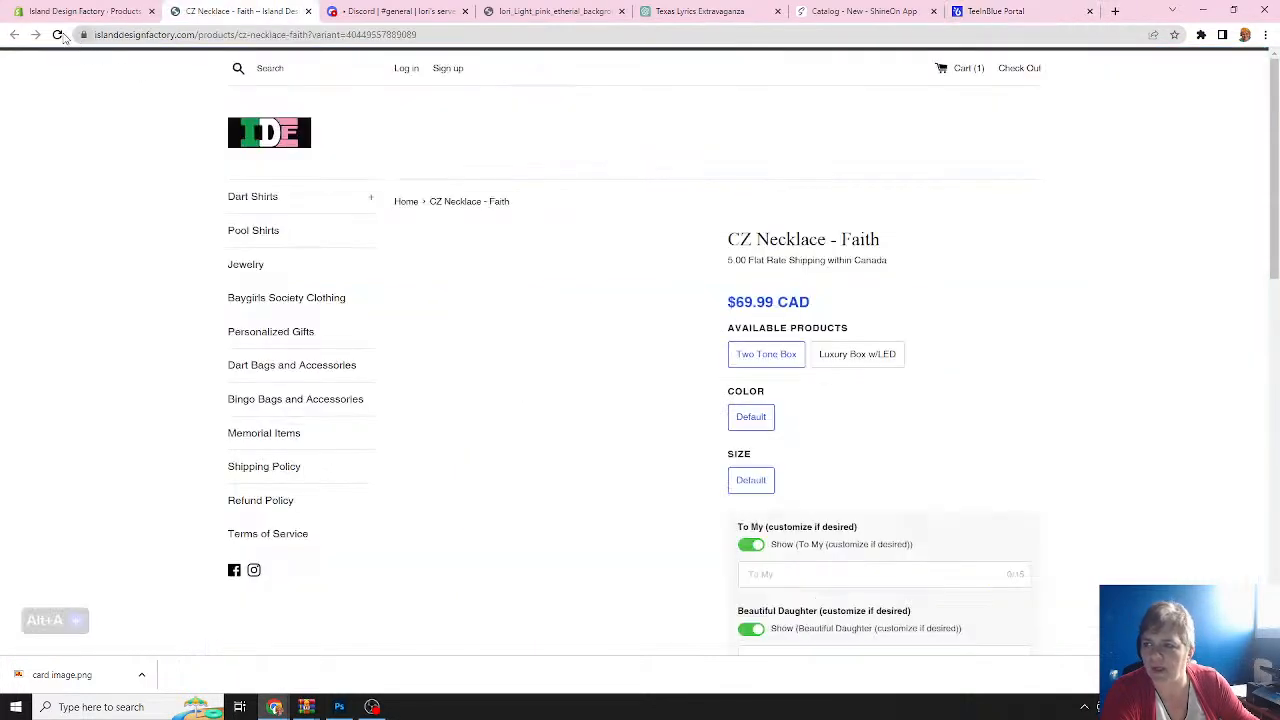
pyautogui.click(58, 34)
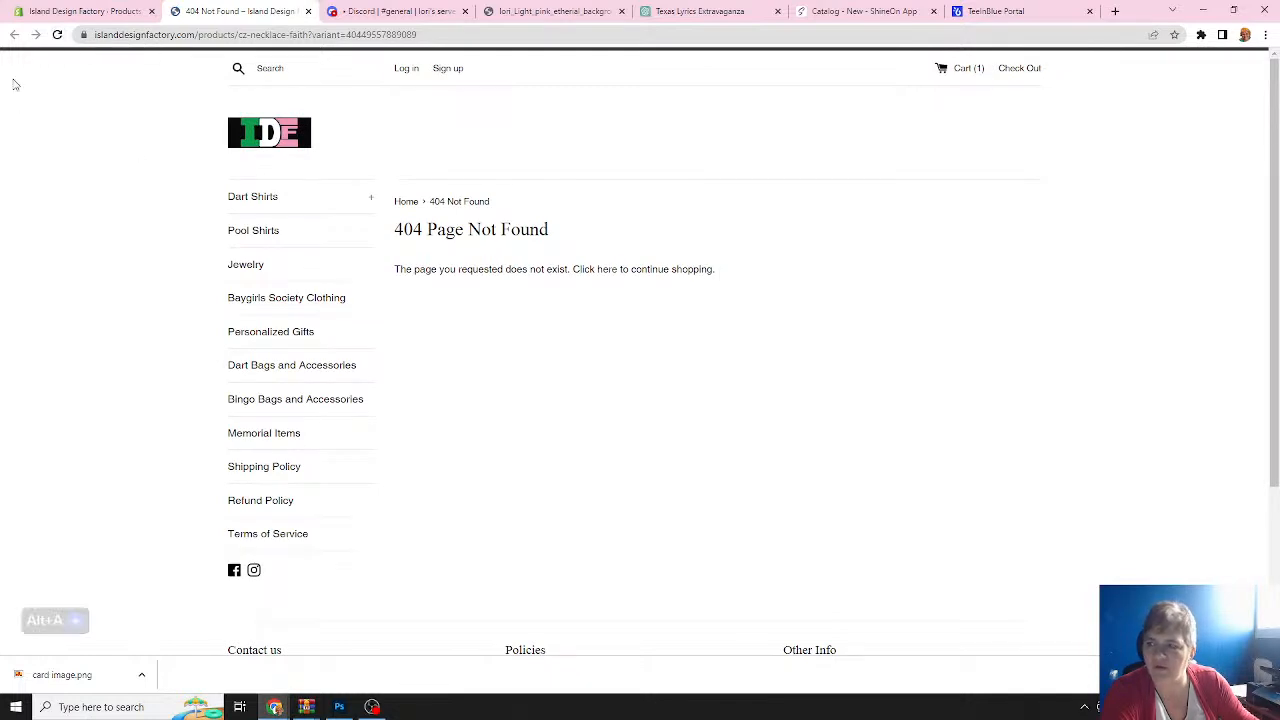
pyautogui.click(118, 12)
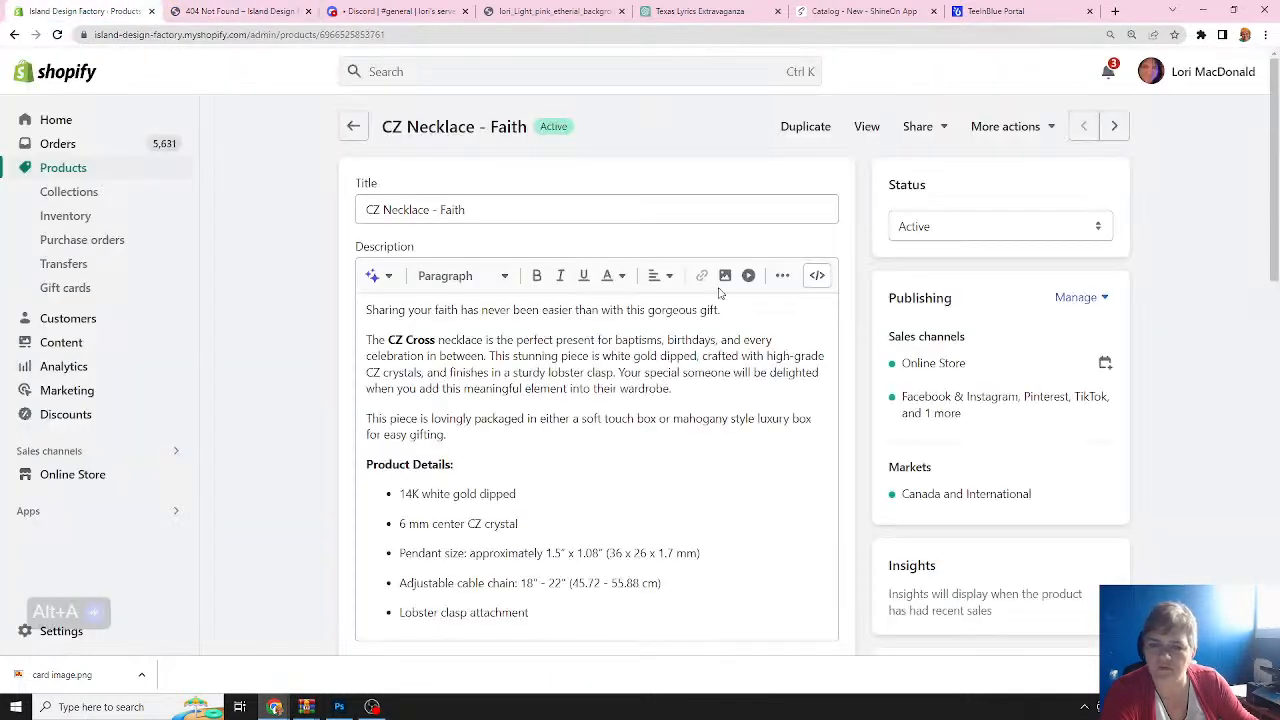
# Switch back to the teeinblue portal and create a new campaign titled CZ Necklace - Faith.
pyautogui.click(1000, 12)
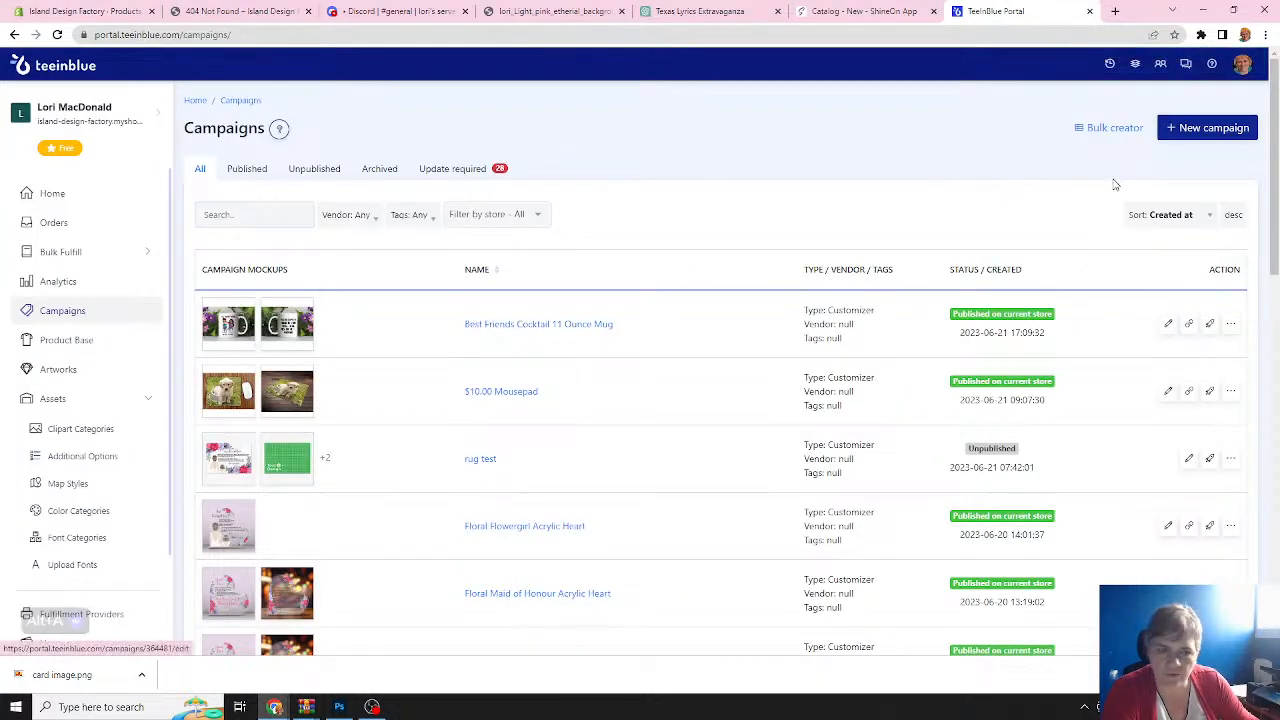
pyautogui.click(1207, 129)
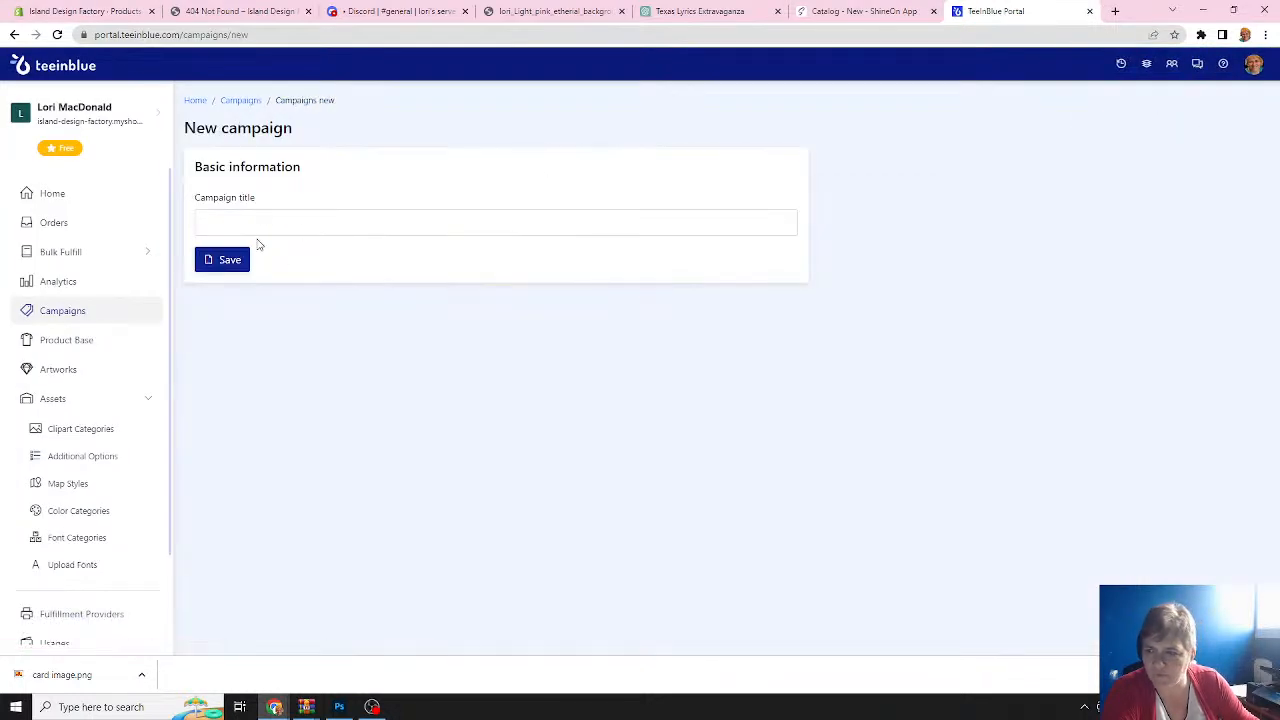
pyautogui.click(373, 220)
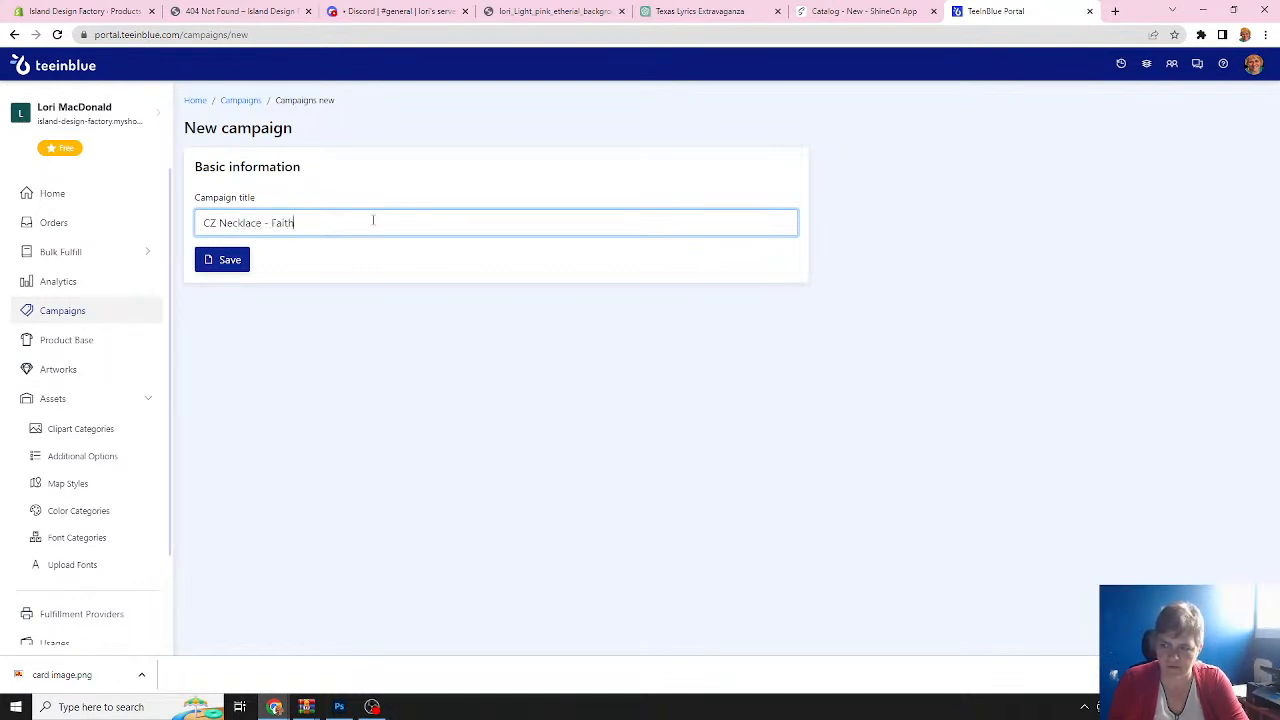
pyautogui.click(225, 262)
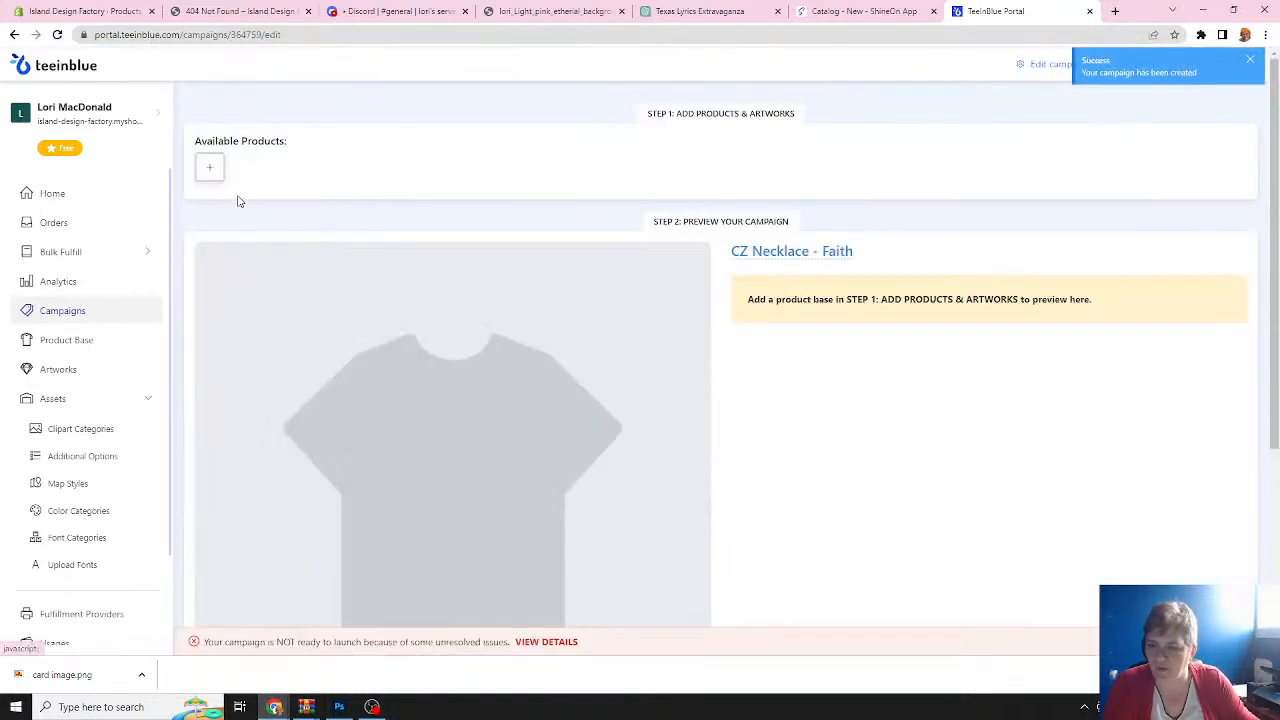
# Add the Luxury Box w/LED and Two Tone Box products to the campaign, and save the Luxury Box w/LED variant settings.
pyautogui.click(209, 169)
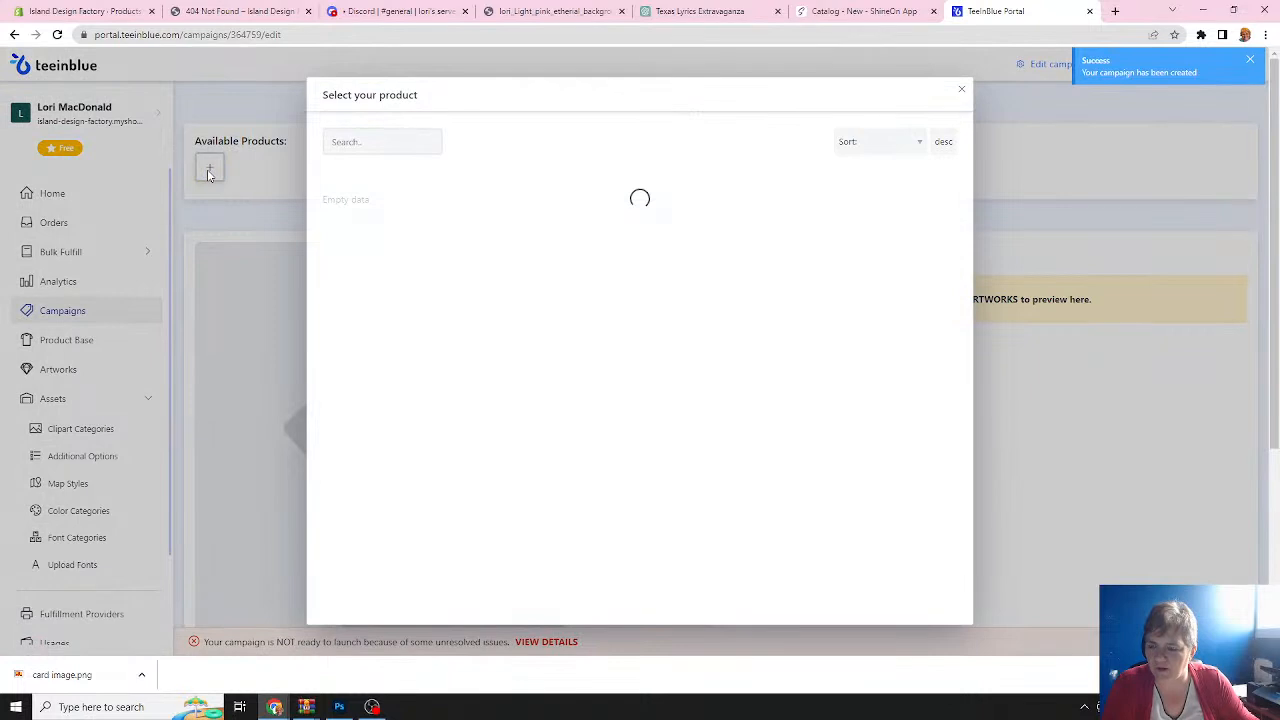
pyautogui.click(426, 215)
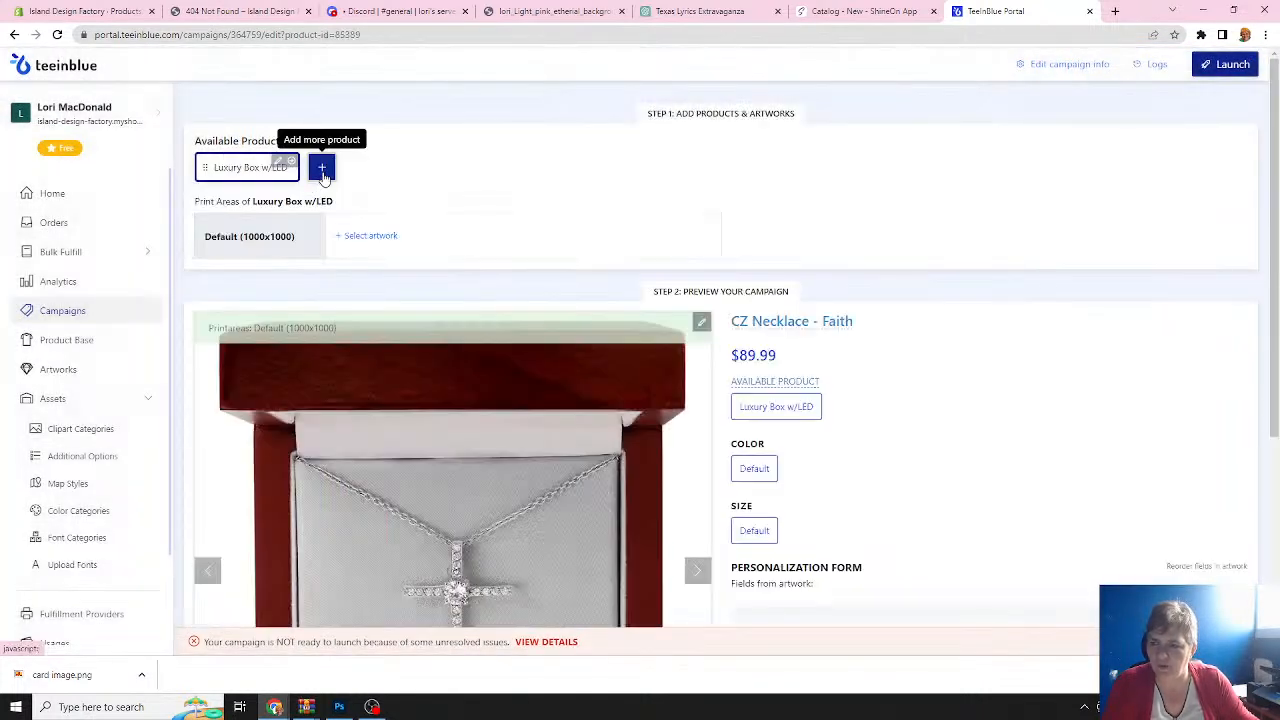
pyautogui.click(323, 168)
pyautogui.click(531, 215)
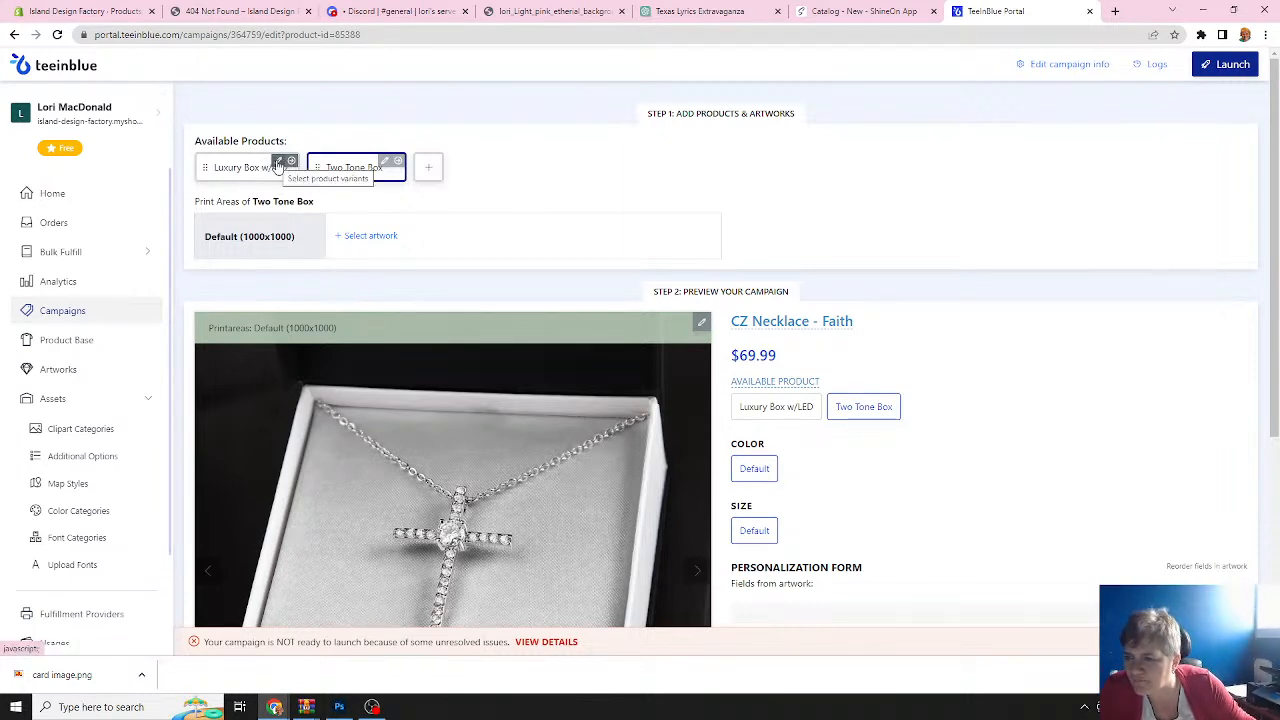
pyautogui.click(279, 162)
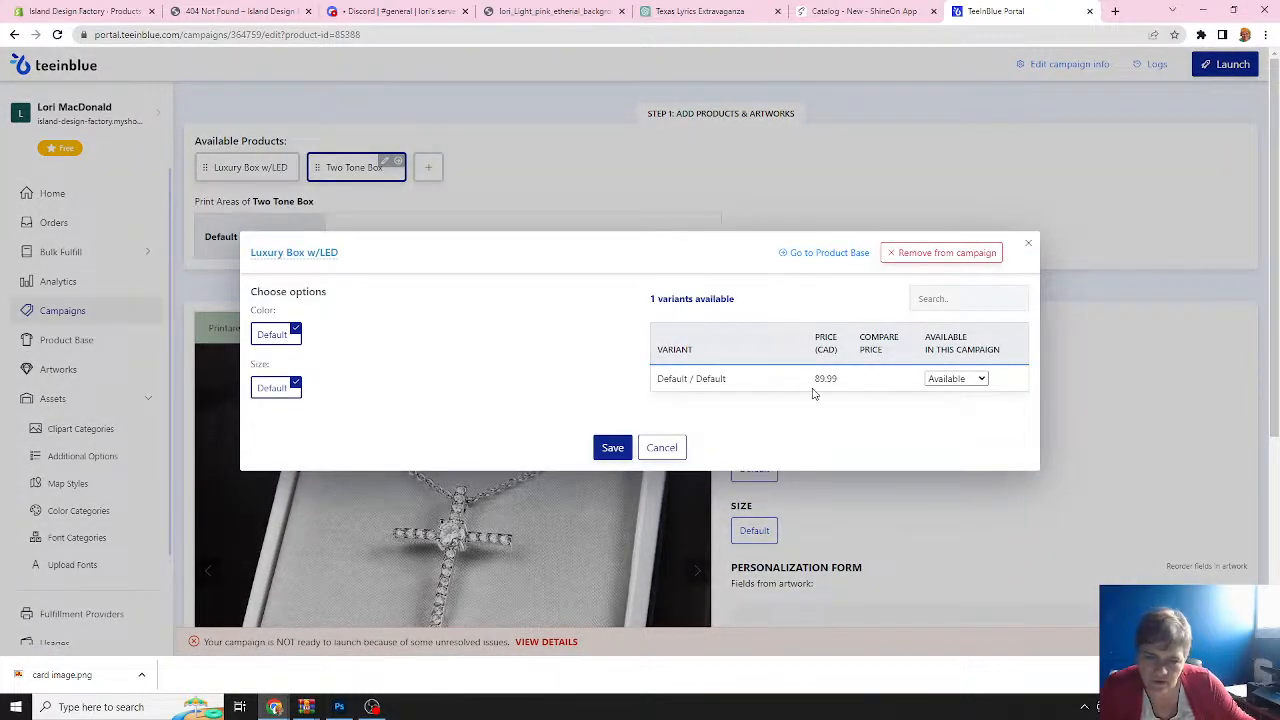
pyautogui.click(612, 449)
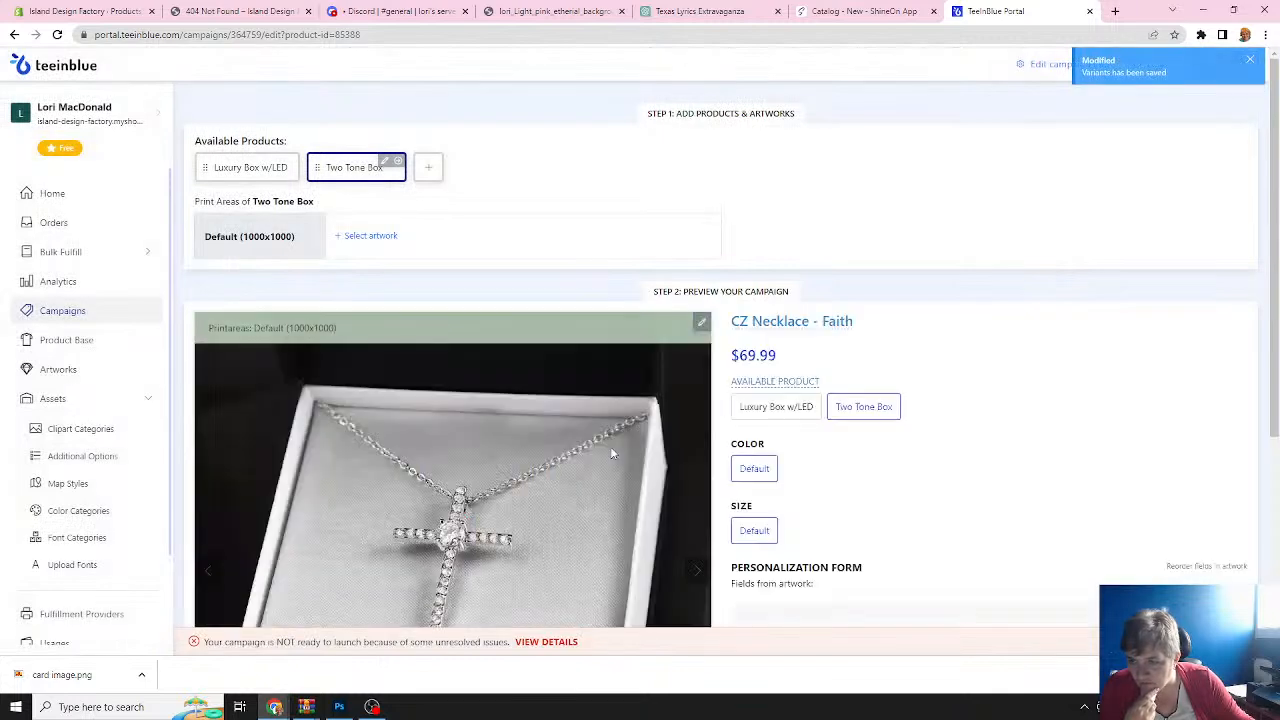
# Assign the CZ Necklace Light Pink artwork to the Two Tone Box print area and check its mockups and personalization form.
pyautogui.scroll(-3, 589, 446)
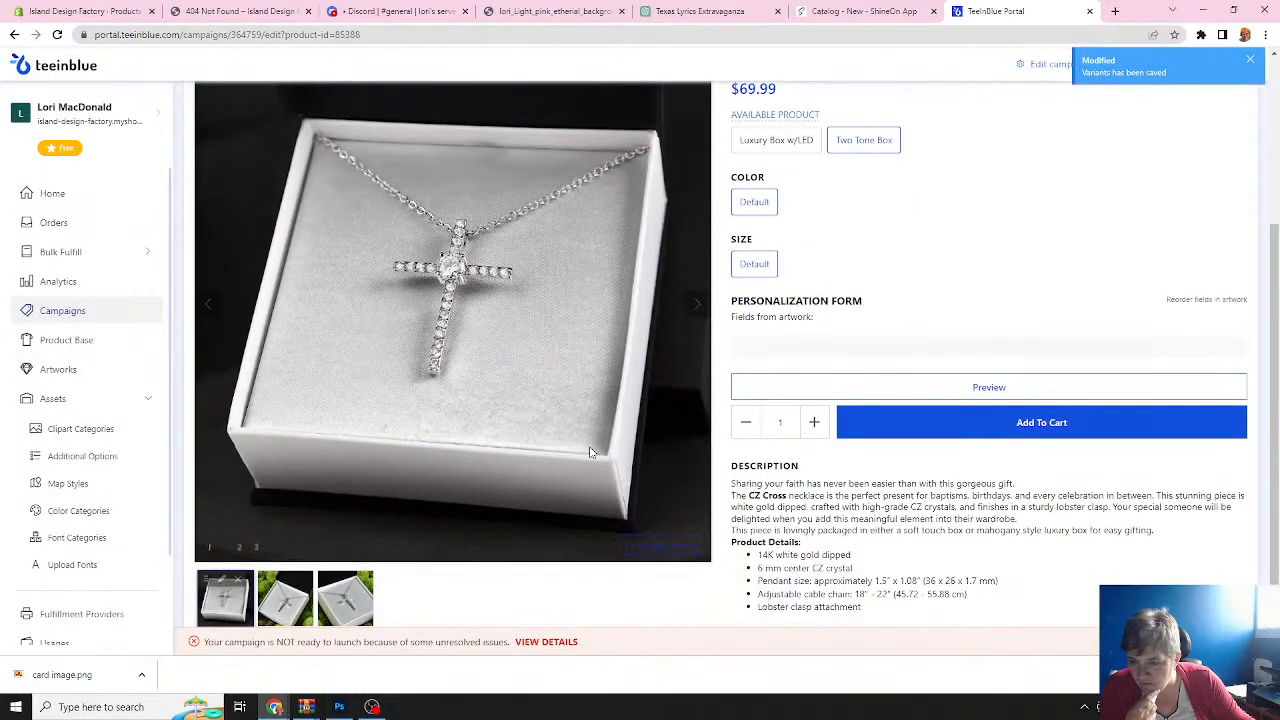
pyautogui.scroll(3, 589, 446)
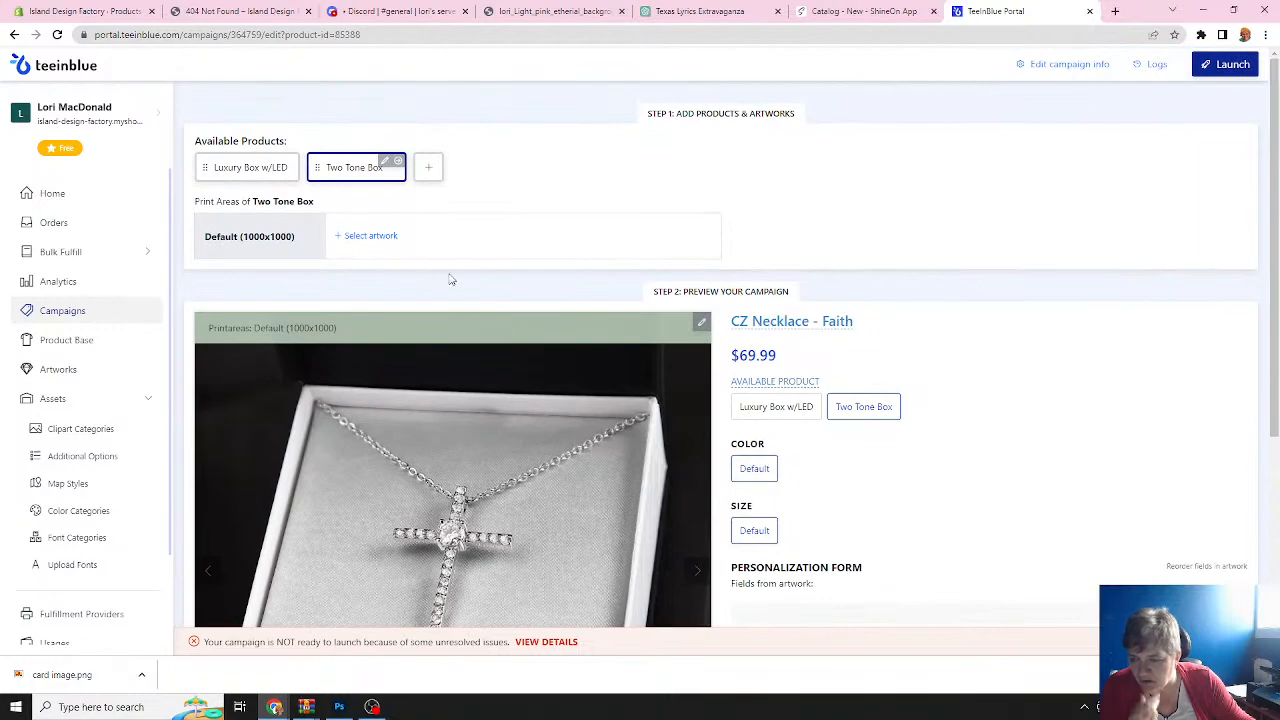
pyautogui.click(369, 242)
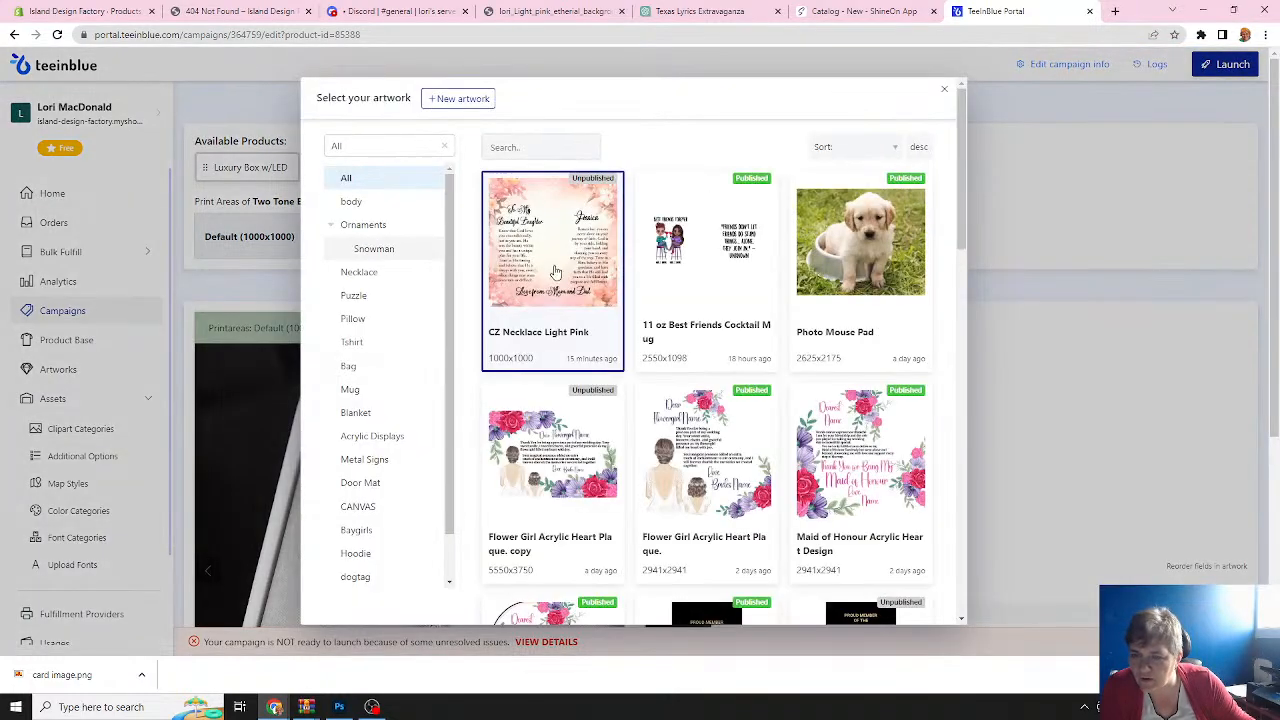
pyautogui.click(554, 273)
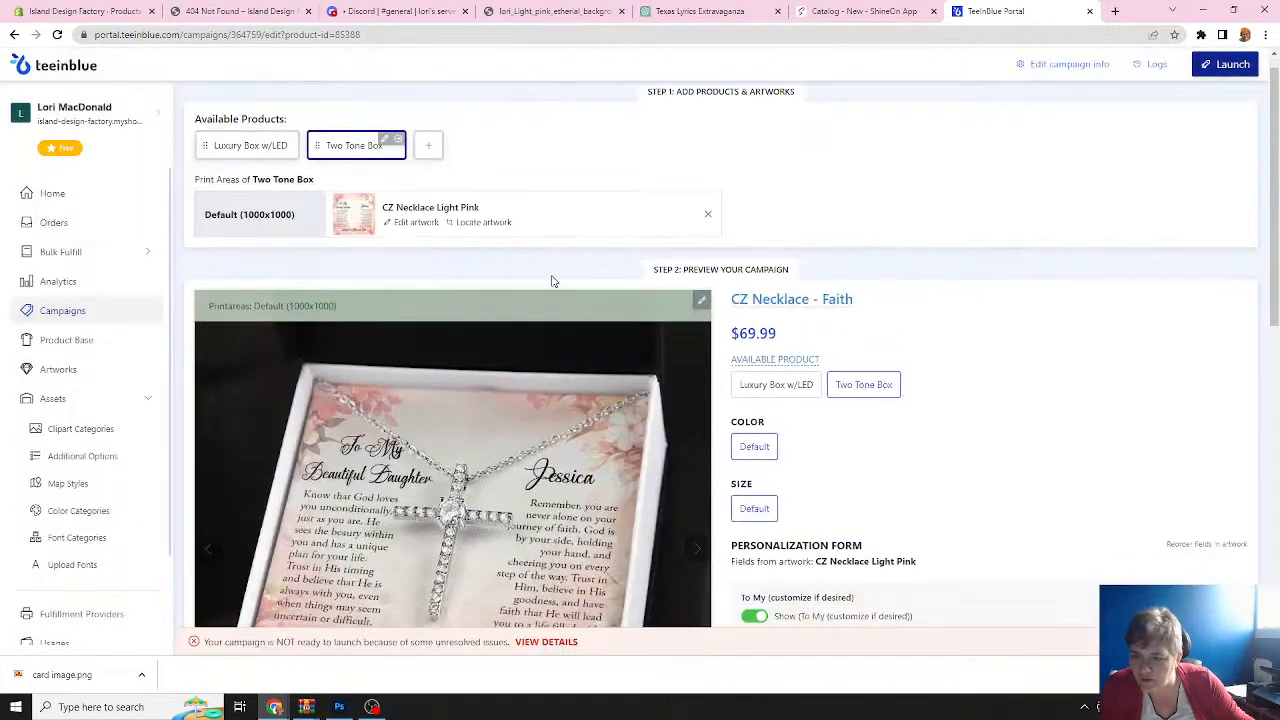
pyautogui.scroll(-4, 554, 279)
pyautogui.scroll(-1, 551, 281)
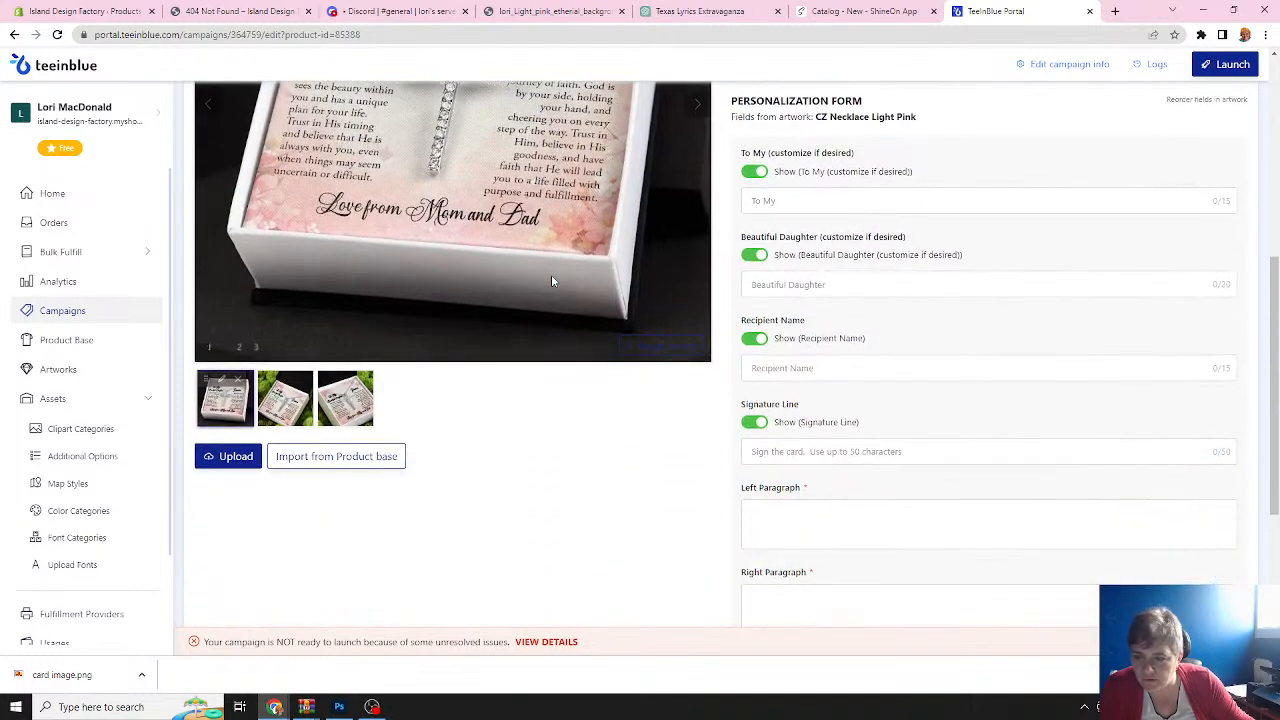
pyautogui.scroll(-2, 551, 281)
pyautogui.scroll(7, 551, 281)
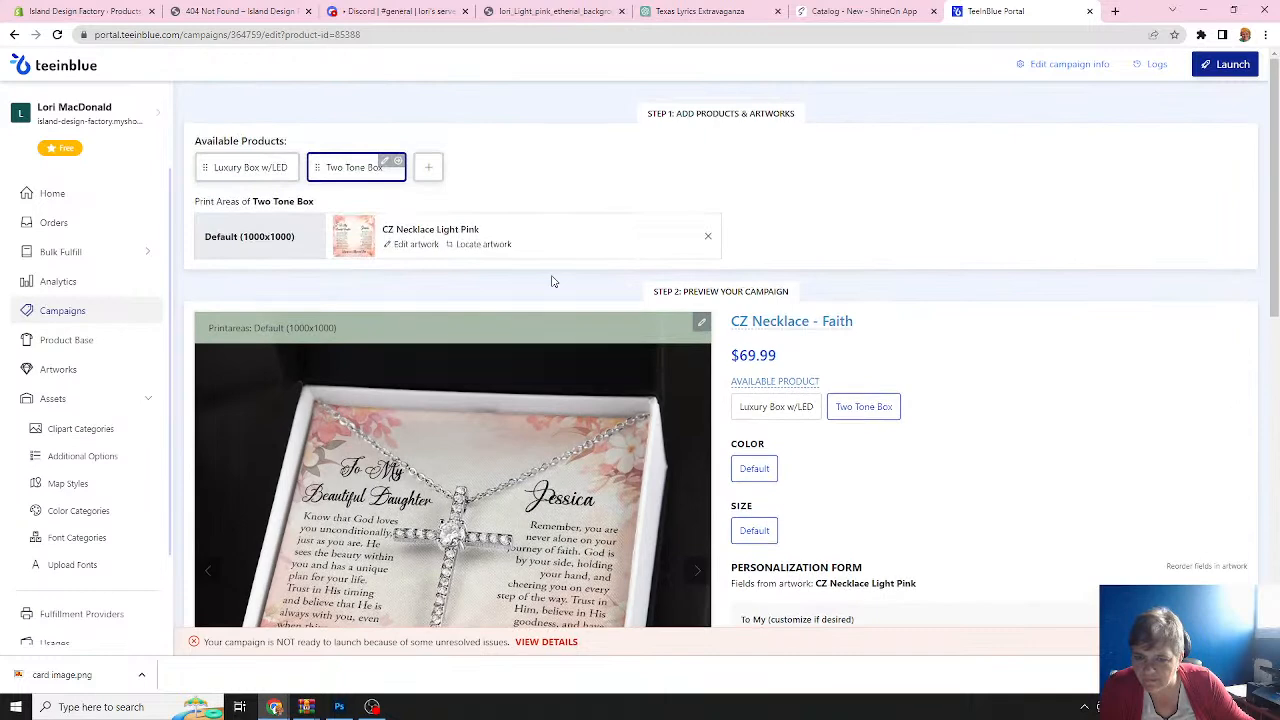
# Assign the CZ Necklace Light Pink artwork to the Luxury Box w/LED print area and review its three mockups.
pyautogui.click(764, 408)
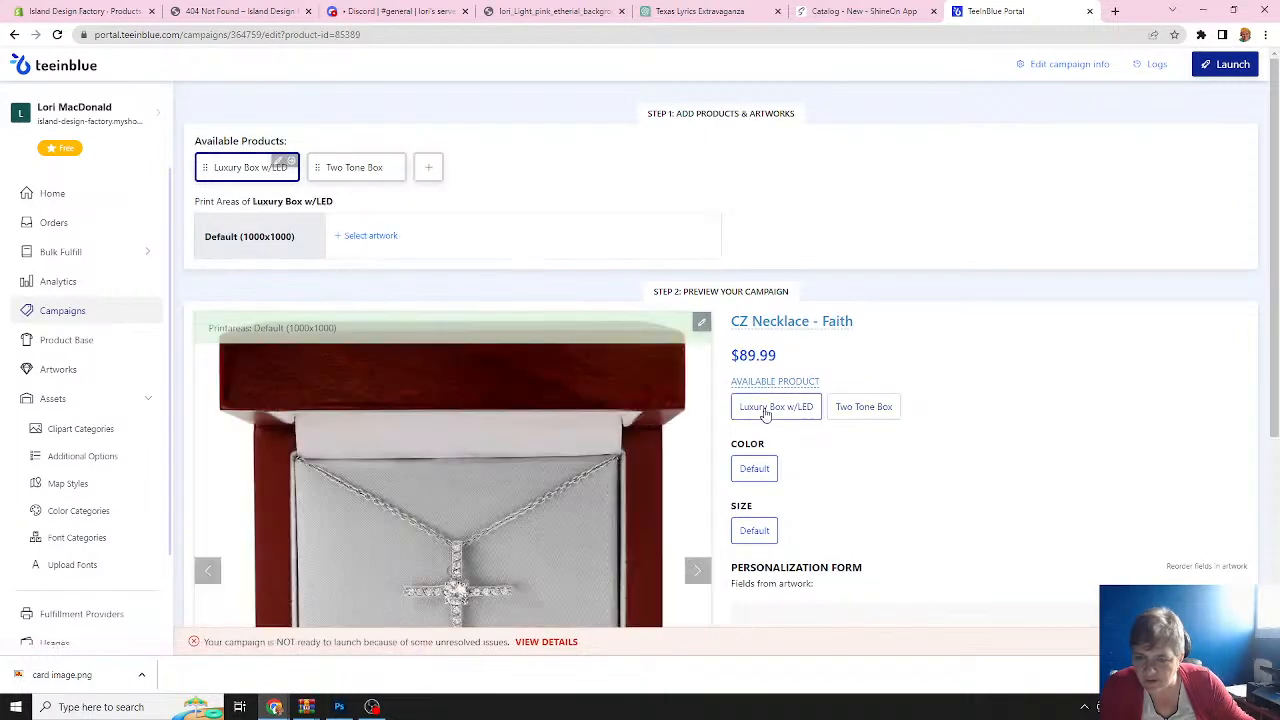
pyautogui.click(366, 237)
pyautogui.click(535, 259)
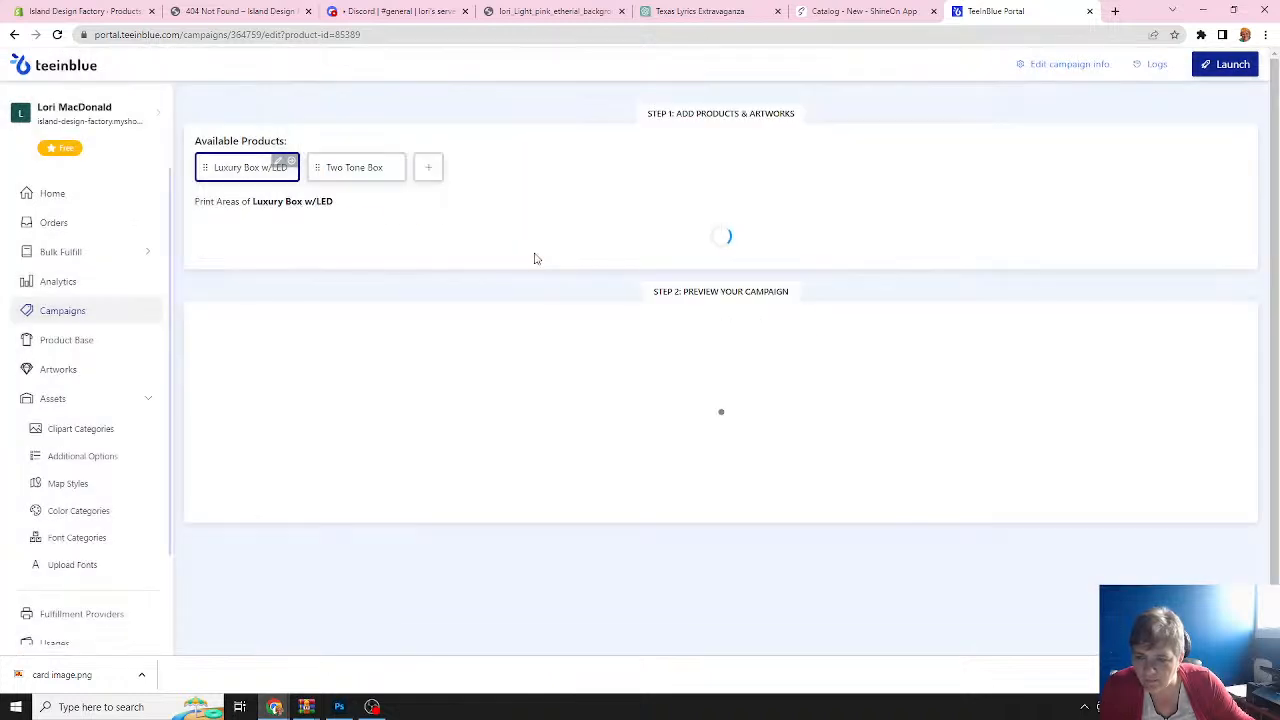
pyautogui.scroll(-3, 535, 259)
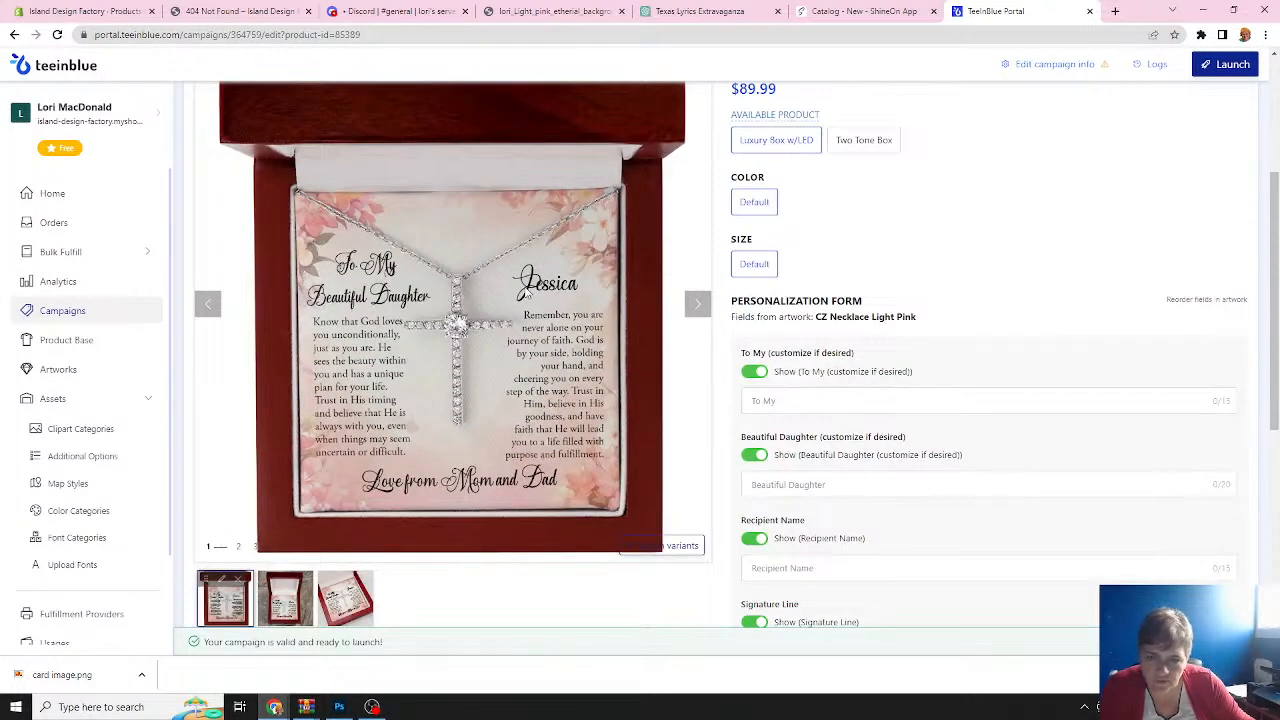
pyautogui.scroll(-2, 524, 291)
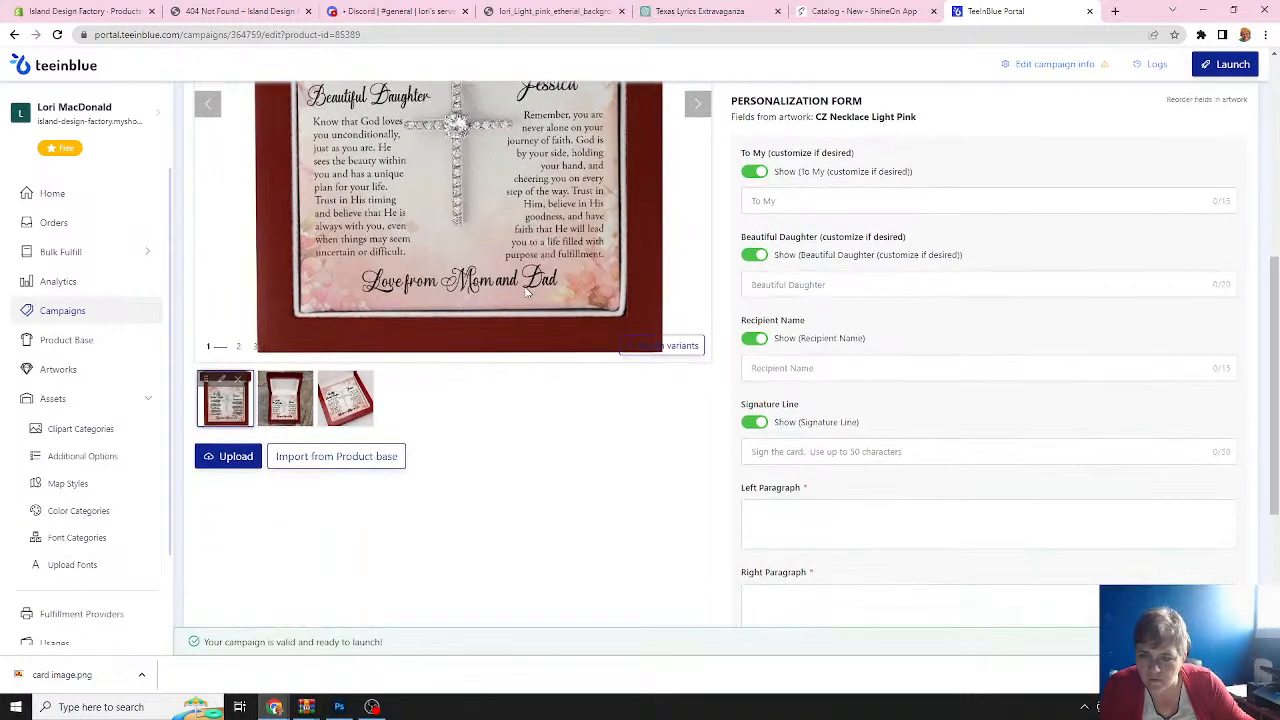
pyautogui.scroll(2, 522, 294)
pyautogui.scroll(1, 525, 292)
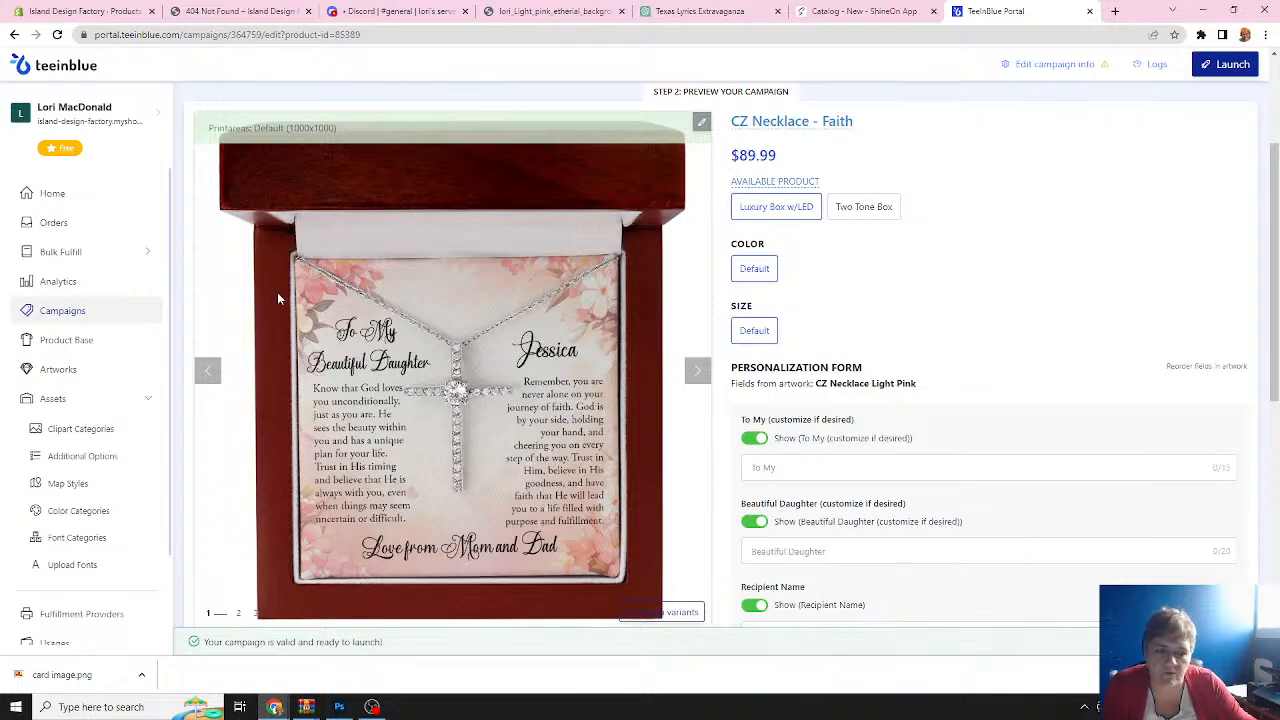
pyautogui.scroll(-3, 323, 314)
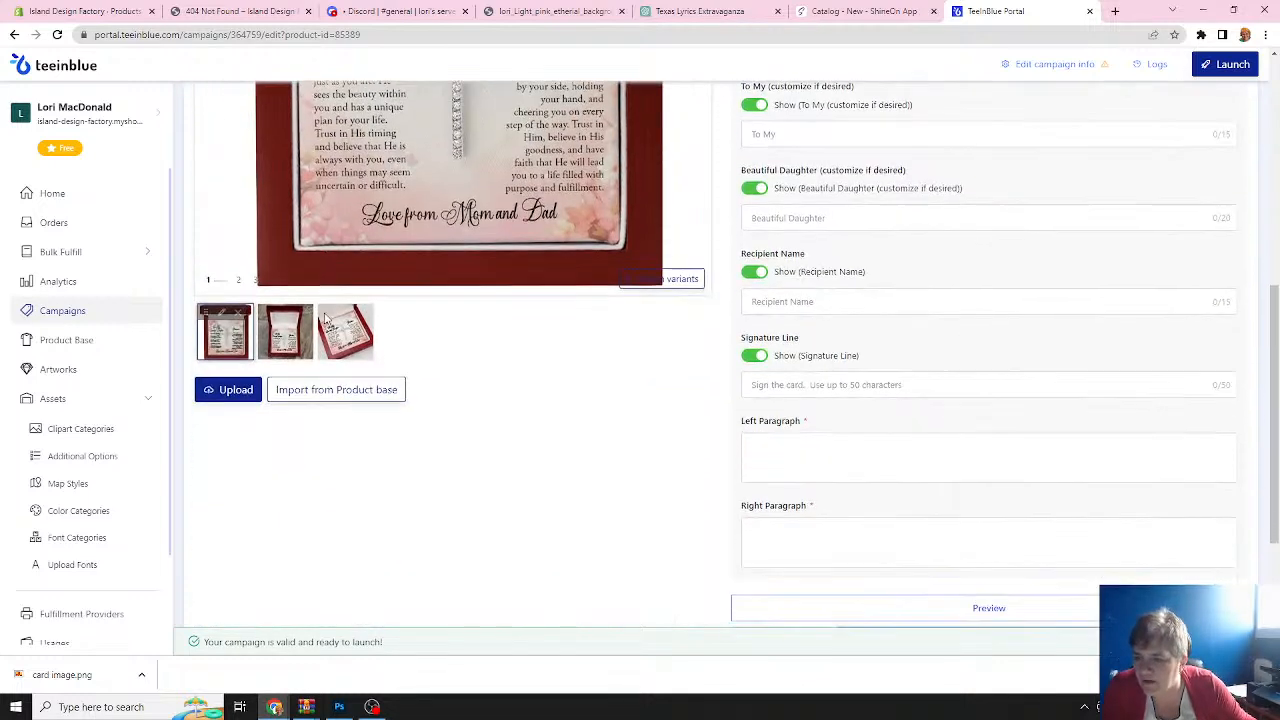
# Reorder the available products so Two Tone Box comes before Luxury Box w/LED, and review the campaign preview and description.
pyautogui.scroll(5, 335, 310)
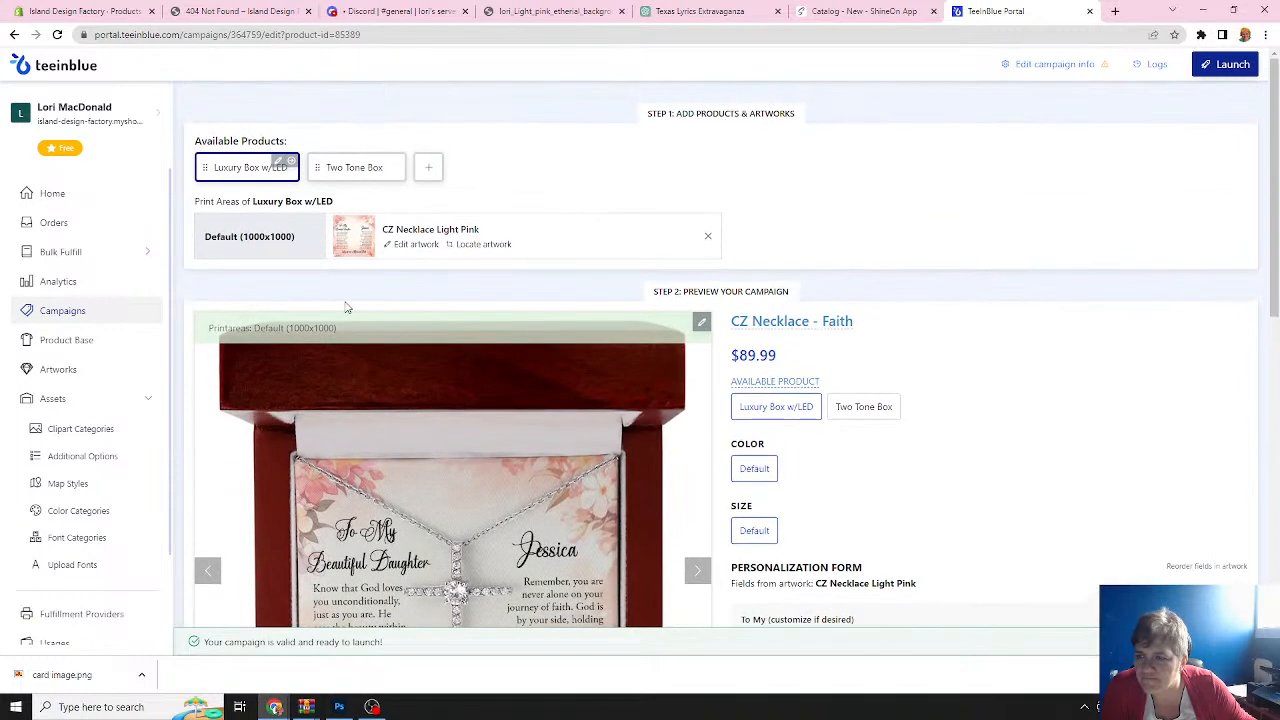
pyautogui.moveTo(315, 167); pyautogui.dragTo(200, 170)
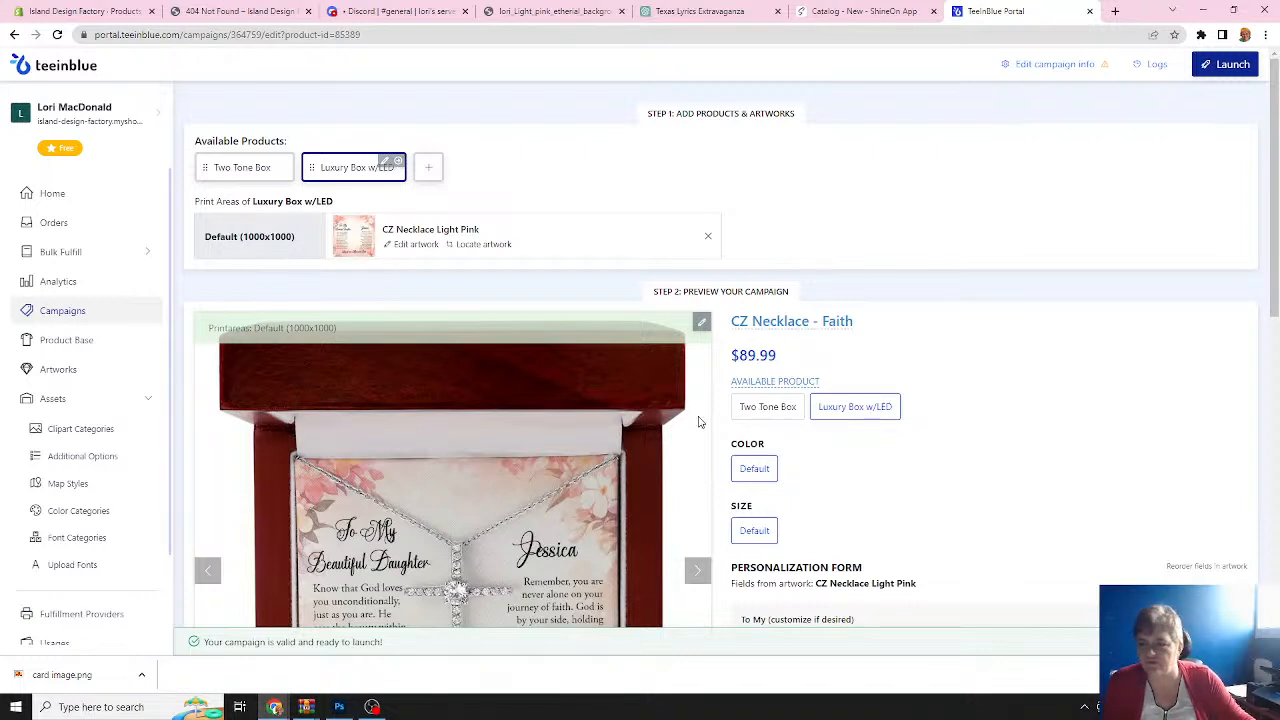
pyautogui.scroll(-10, 626, 314)
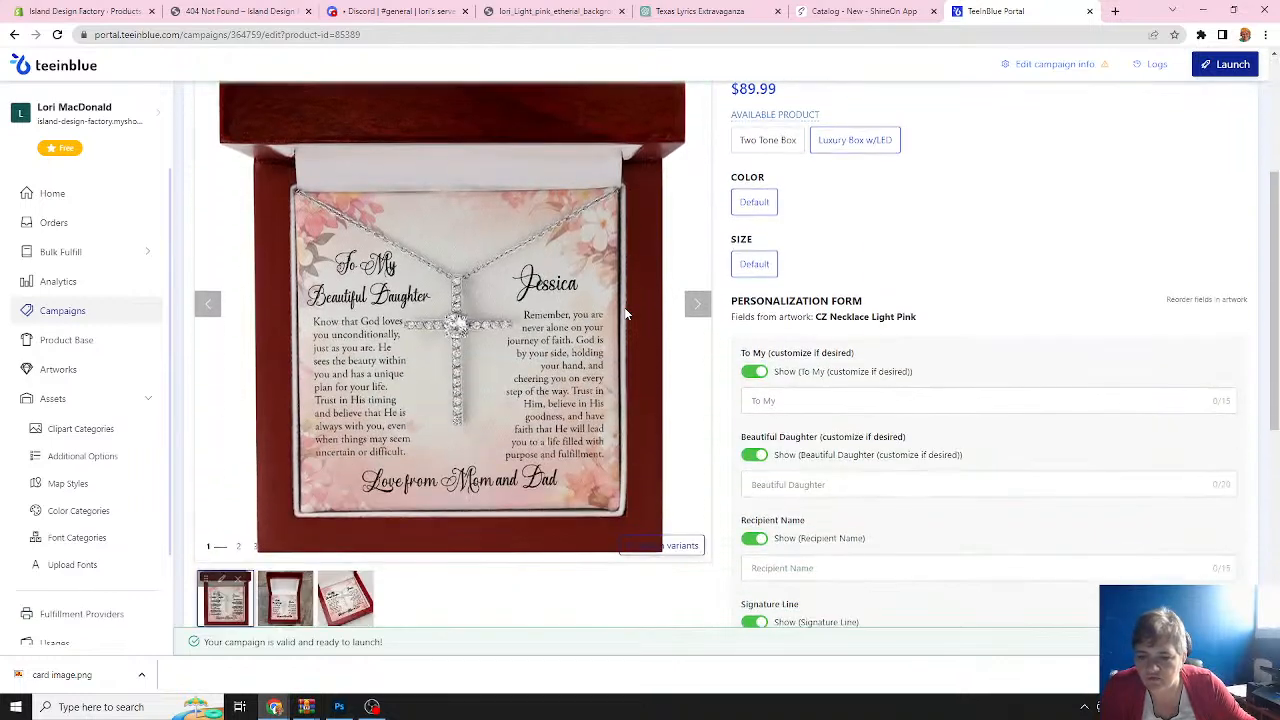
pyautogui.scroll(-2, 626, 314)
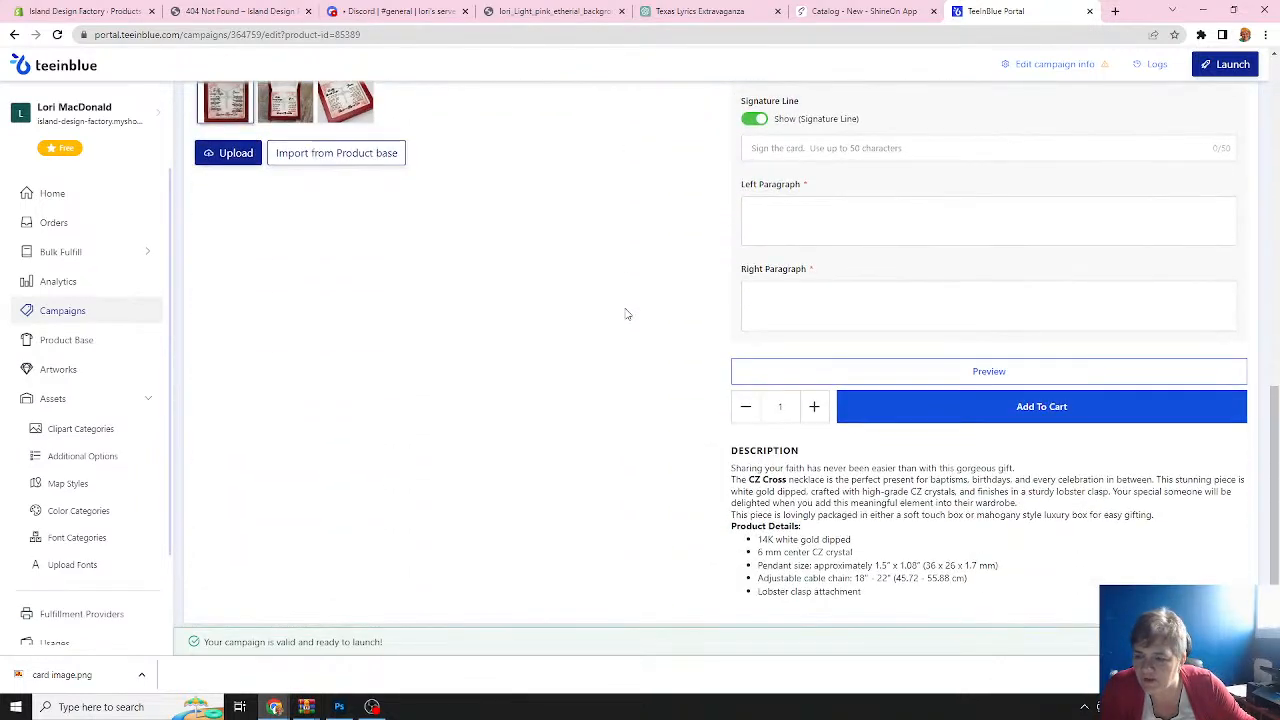
# Assign the Default - Default - 89.99$ variant to the Luxury Box w/LED's first mockup and save it.
pyautogui.scroll(3, 626, 314)
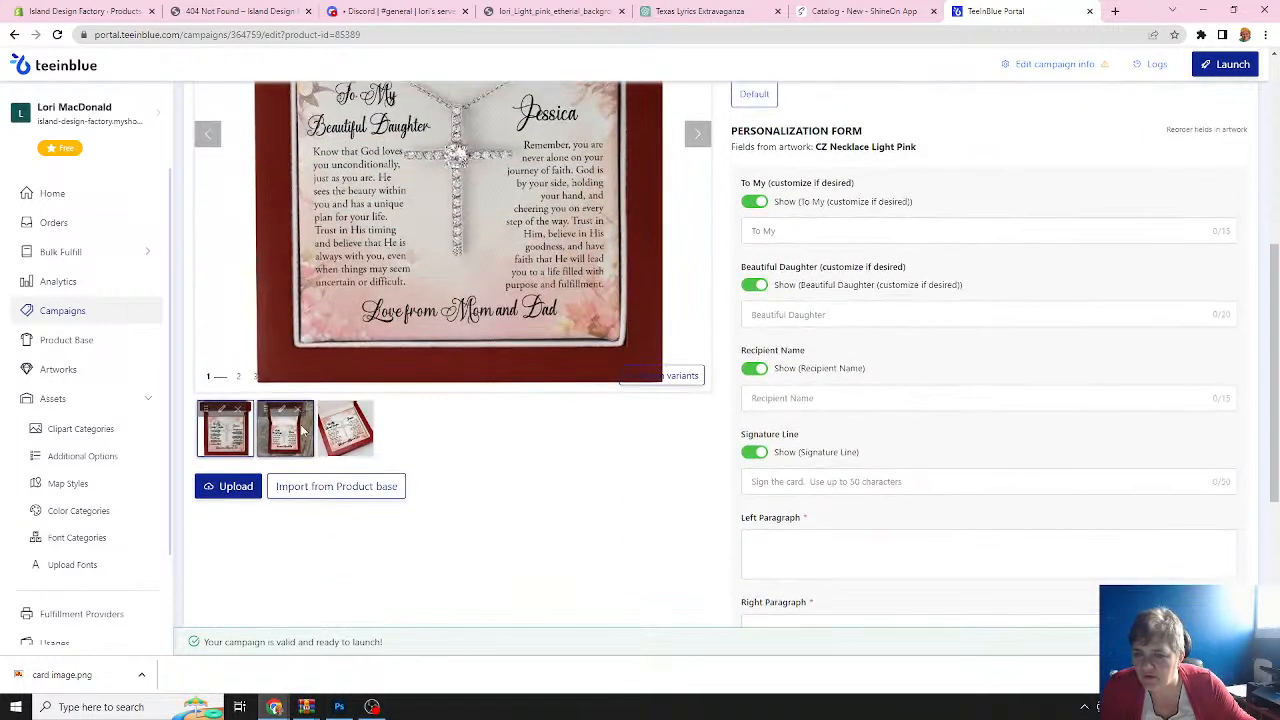
pyautogui.click(662, 376)
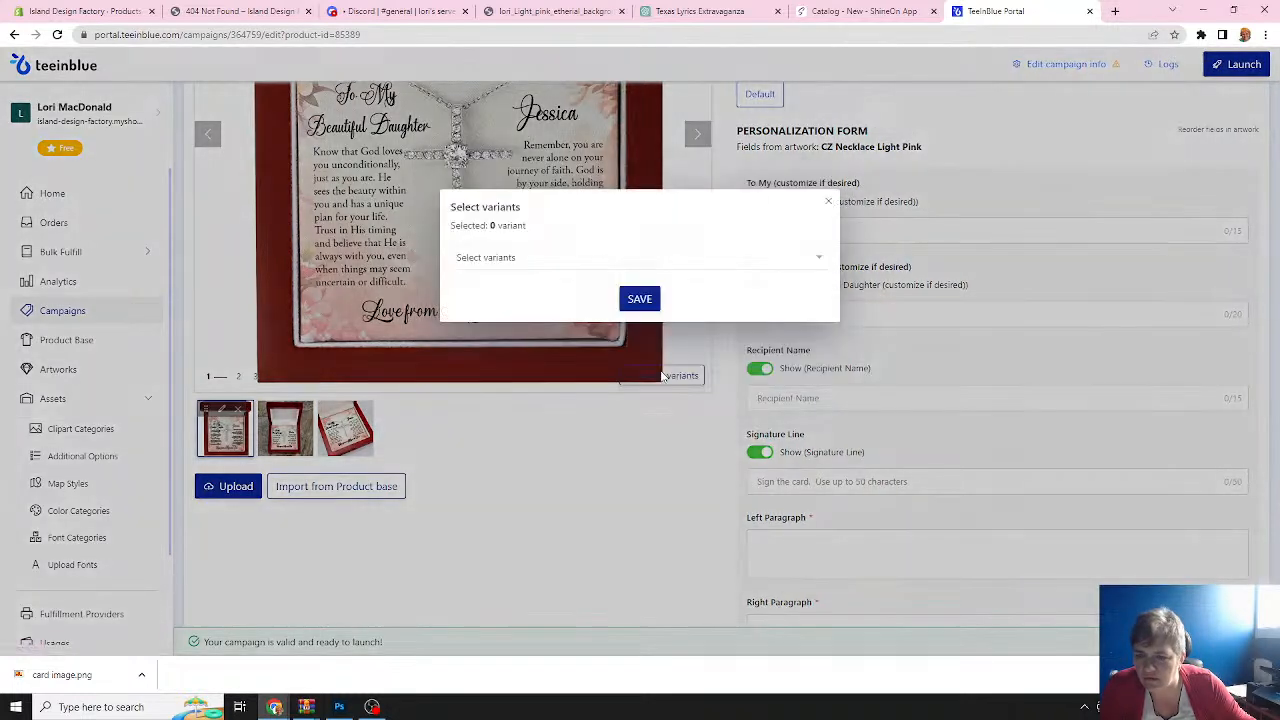
pyautogui.click(646, 258)
pyautogui.click(762, 281)
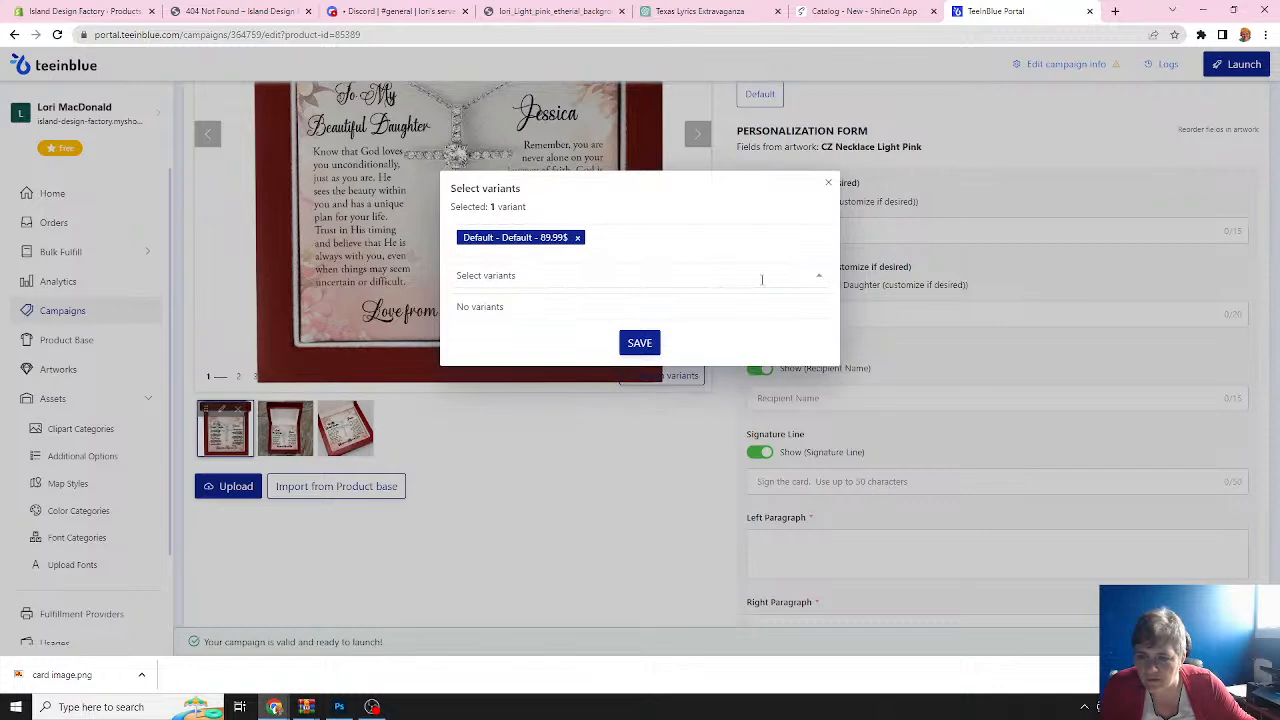
pyautogui.click(643, 343)
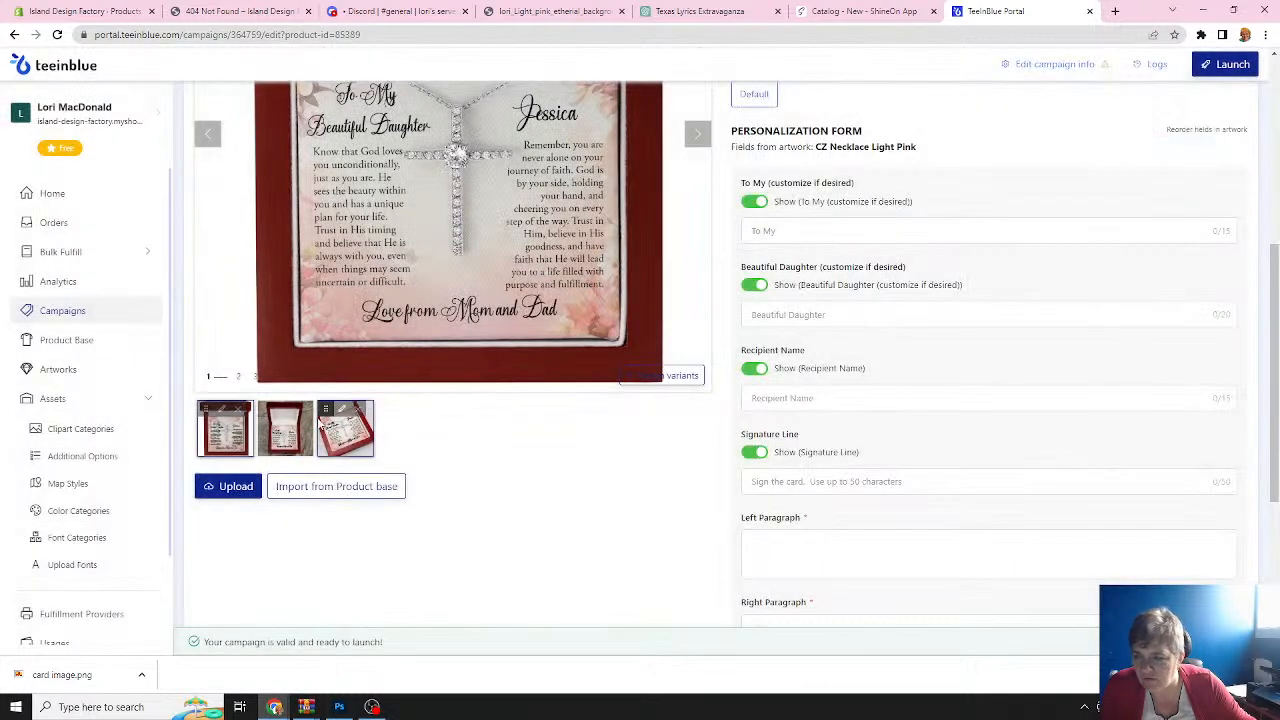
# Assign the Default - Default - 89.99$ variant to the Luxury Box w/LED's second mockup and save it.
pyautogui.click(282, 440)
pyautogui.click(663, 375)
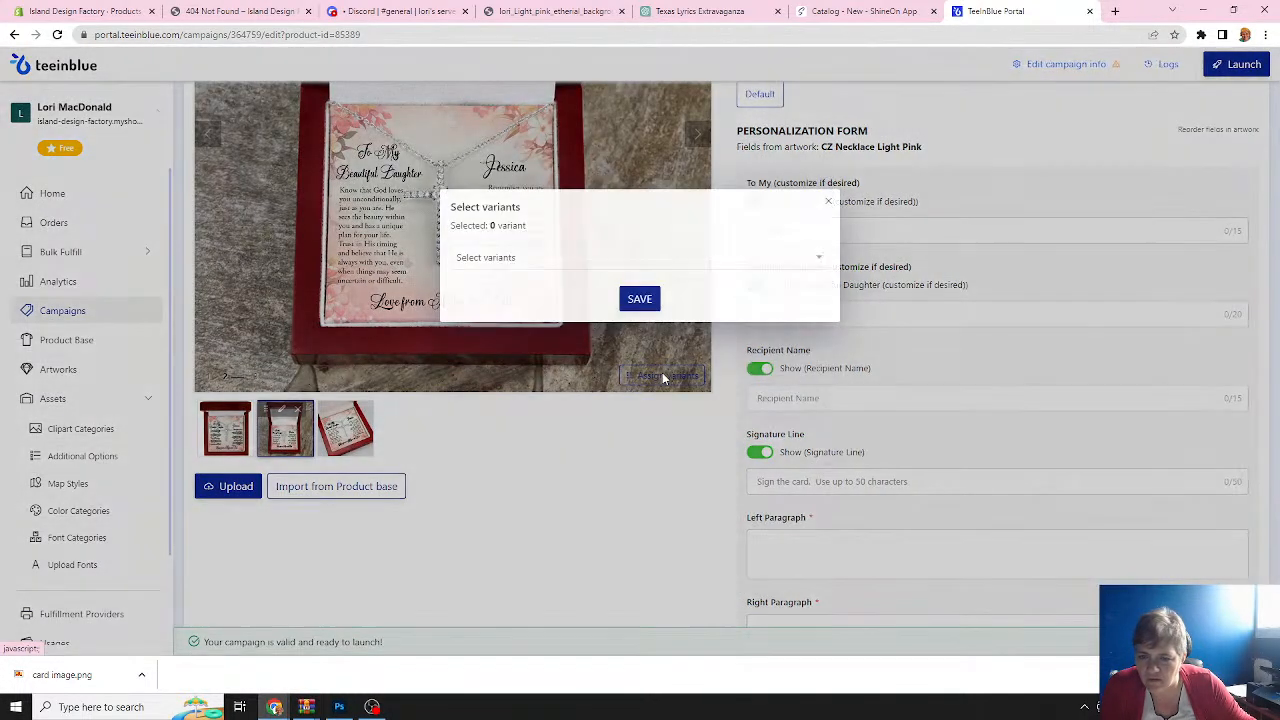
pyautogui.click(643, 258)
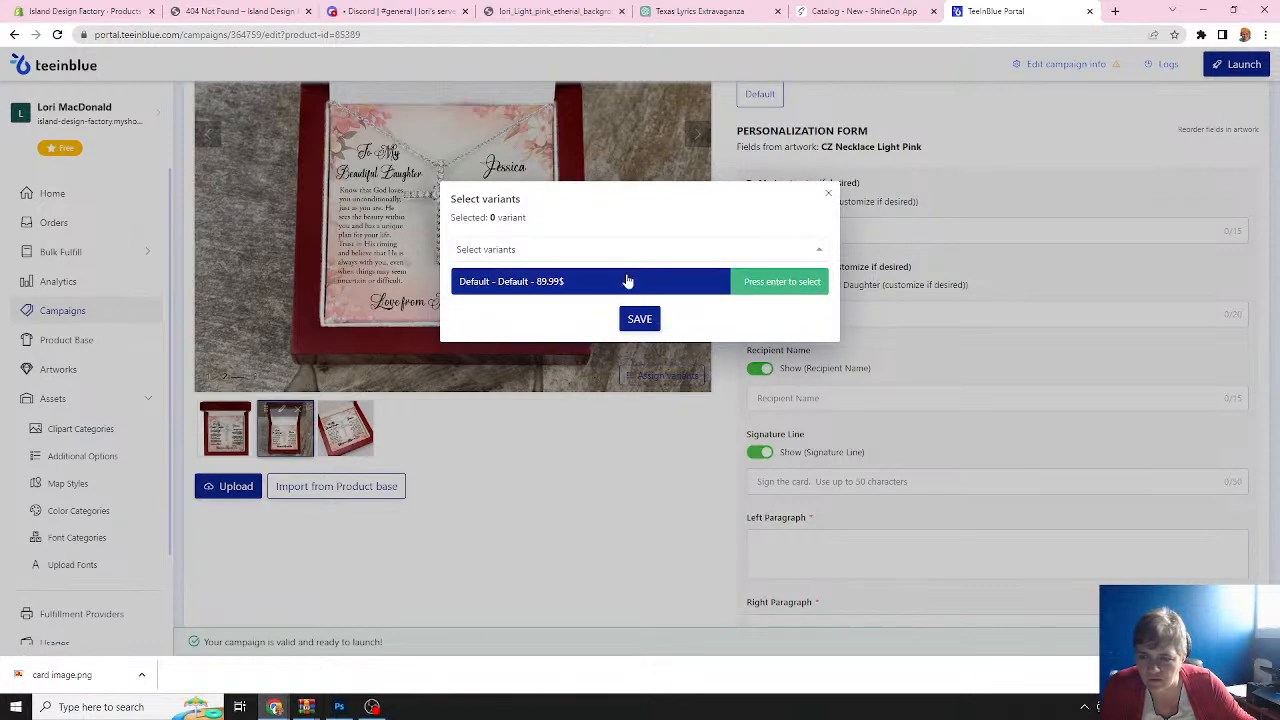
pyautogui.click(628, 283)
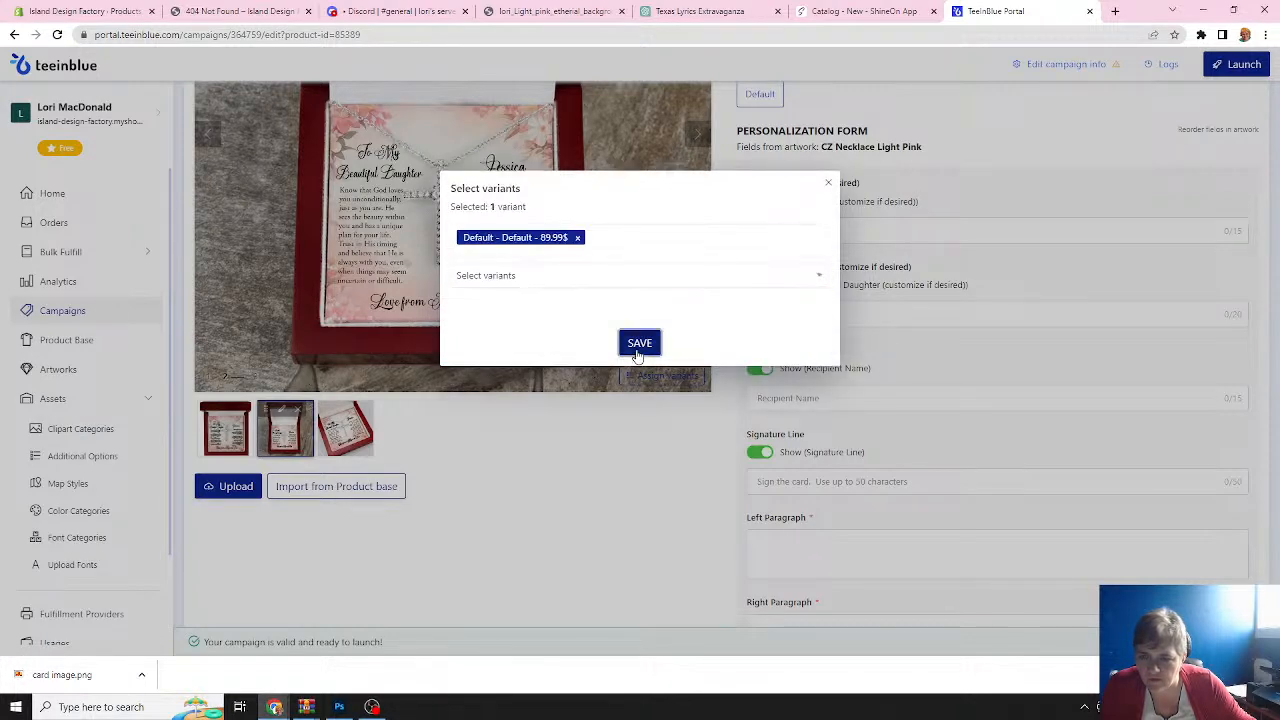
pyautogui.click(640, 343)
# Assign the Default - Default - 89.99$ variant to the Luxury Box w/LED's third mockup and save it.
pyautogui.click(348, 432)
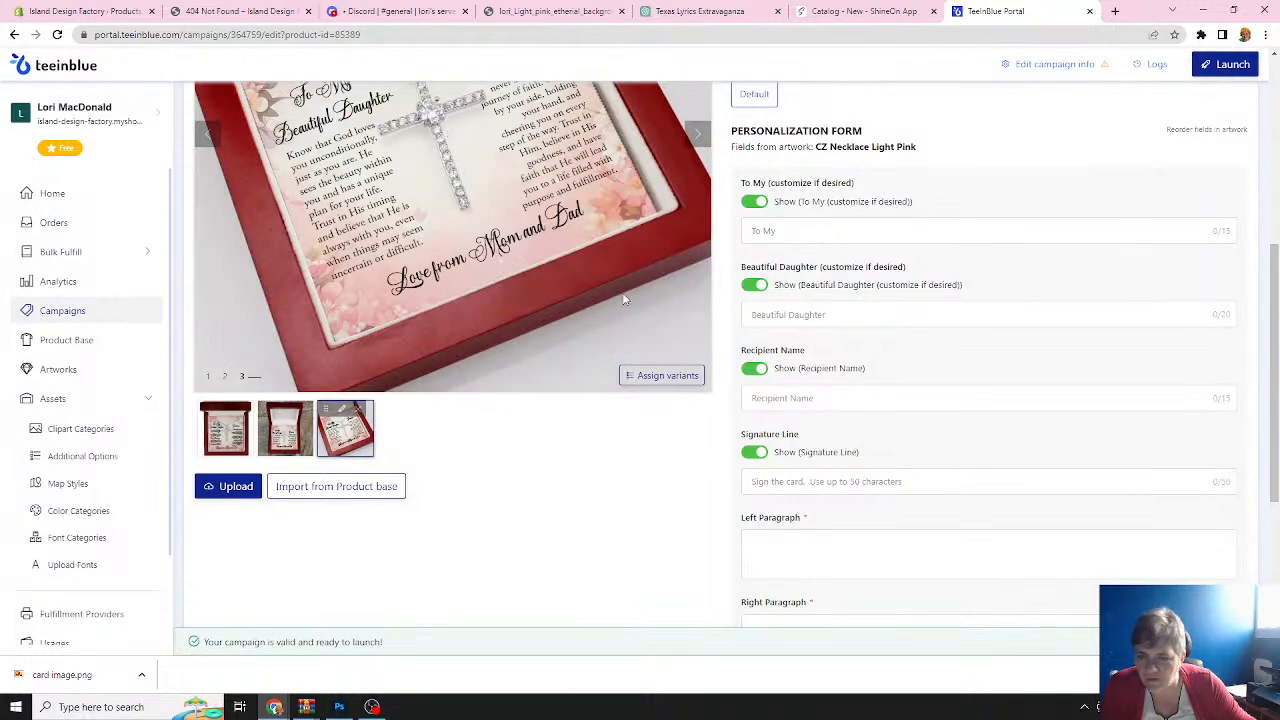
pyautogui.click(650, 378)
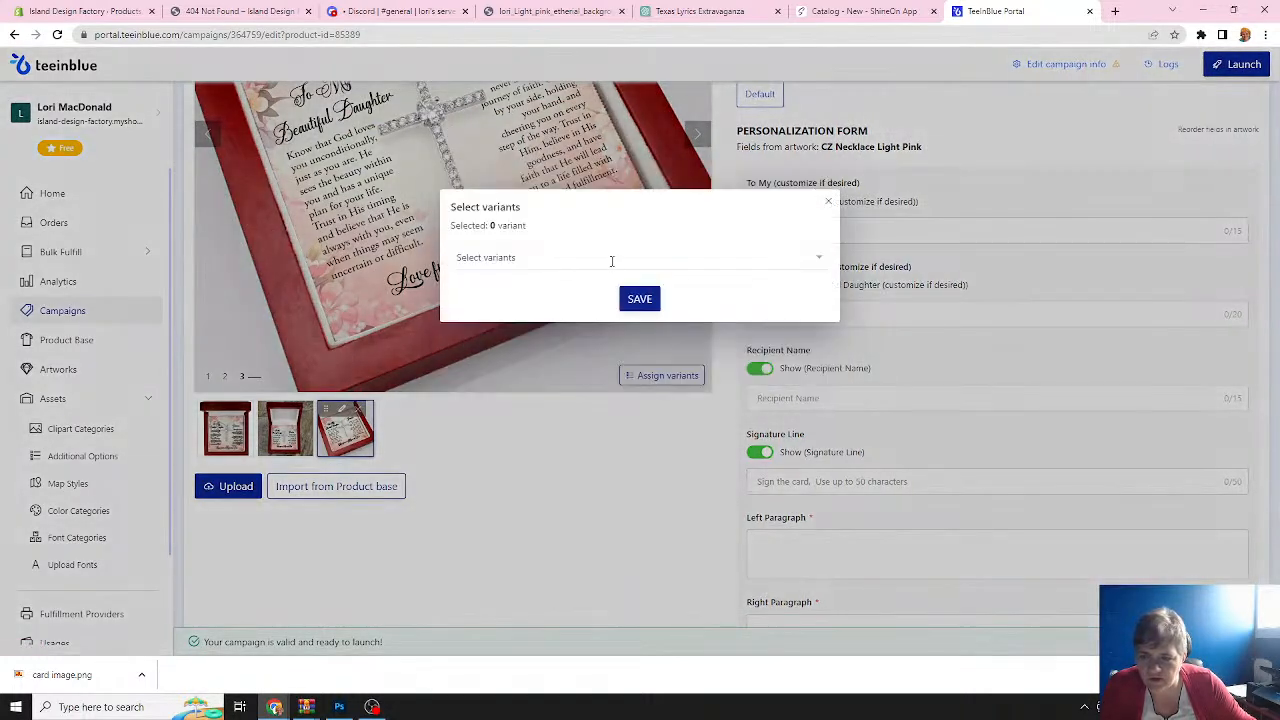
pyautogui.click(612, 258)
pyautogui.click(778, 280)
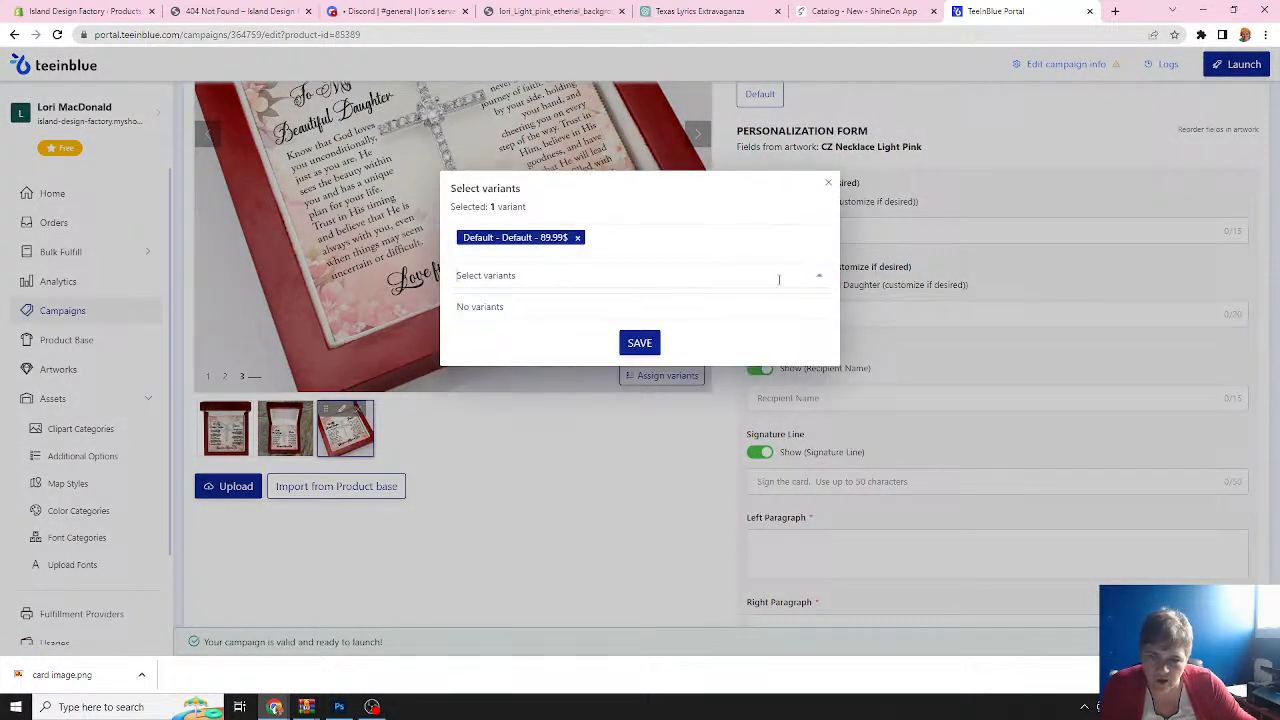
pyautogui.click(640, 343)
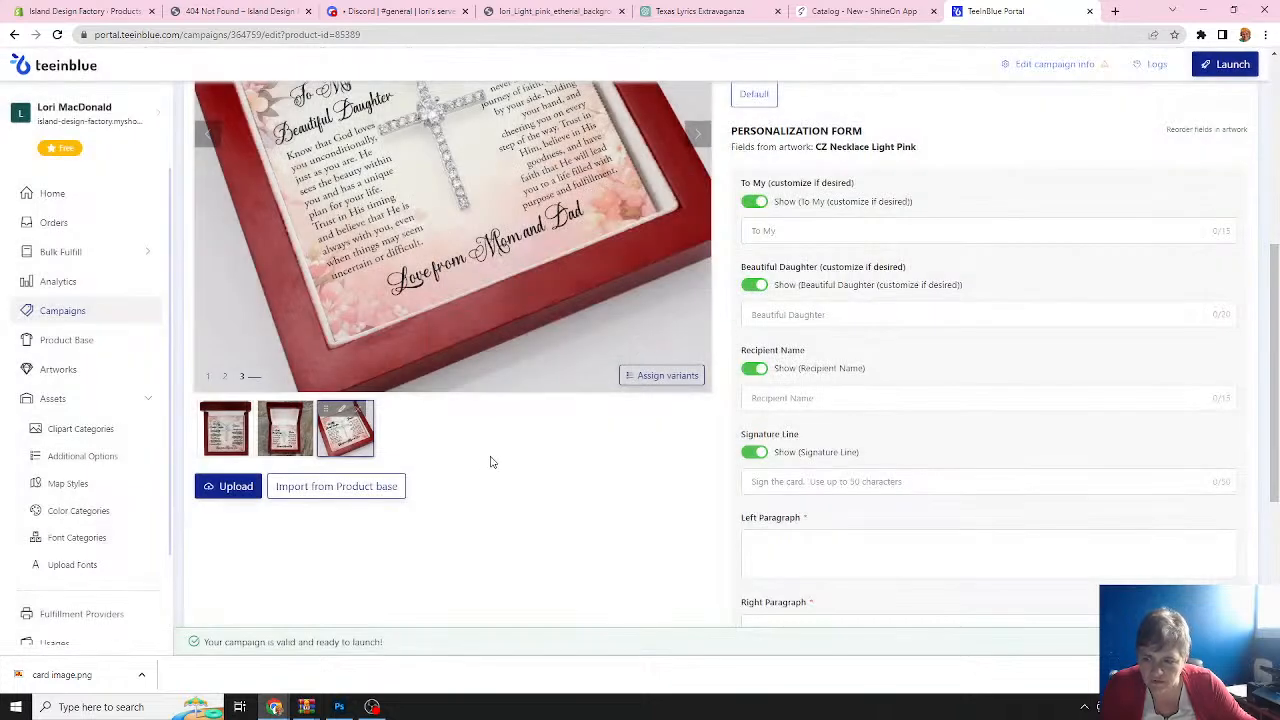
# Switch to the Two Tone Box product and assign the Default - Default - 69.99$ variant to its first mockup.
pyautogui.scroll(7, 522, 462)
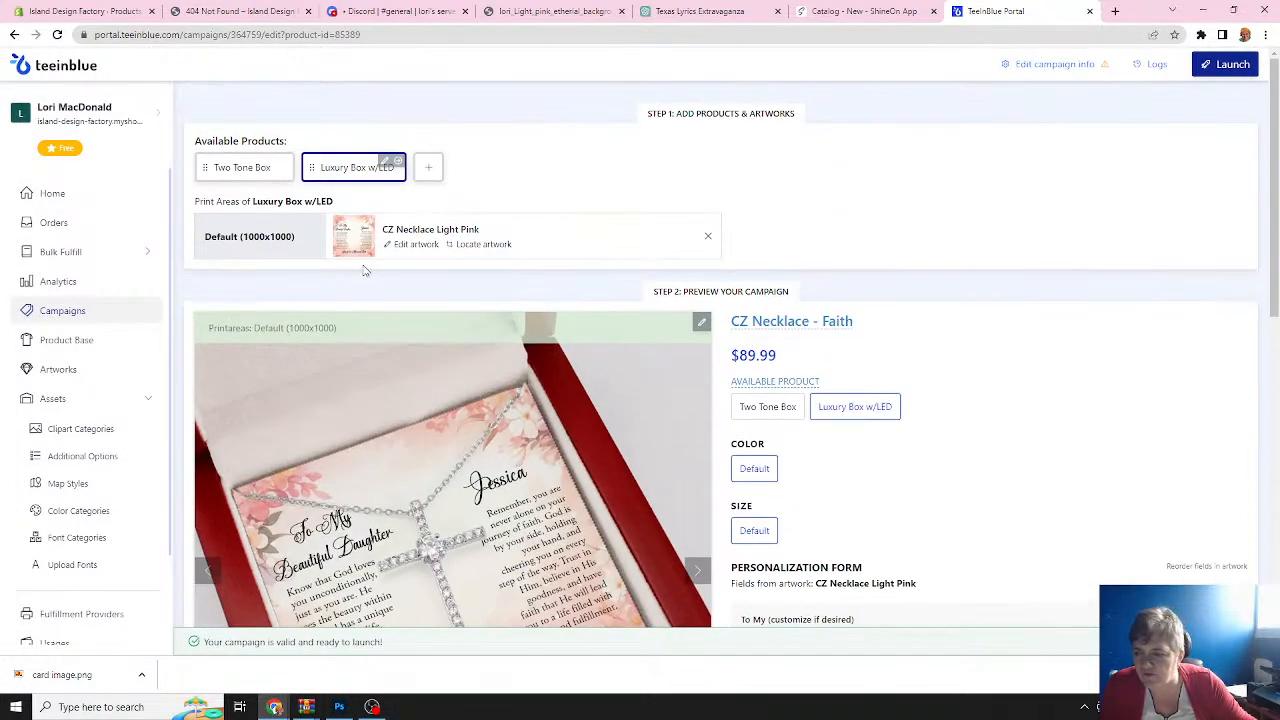
pyautogui.click(250, 170)
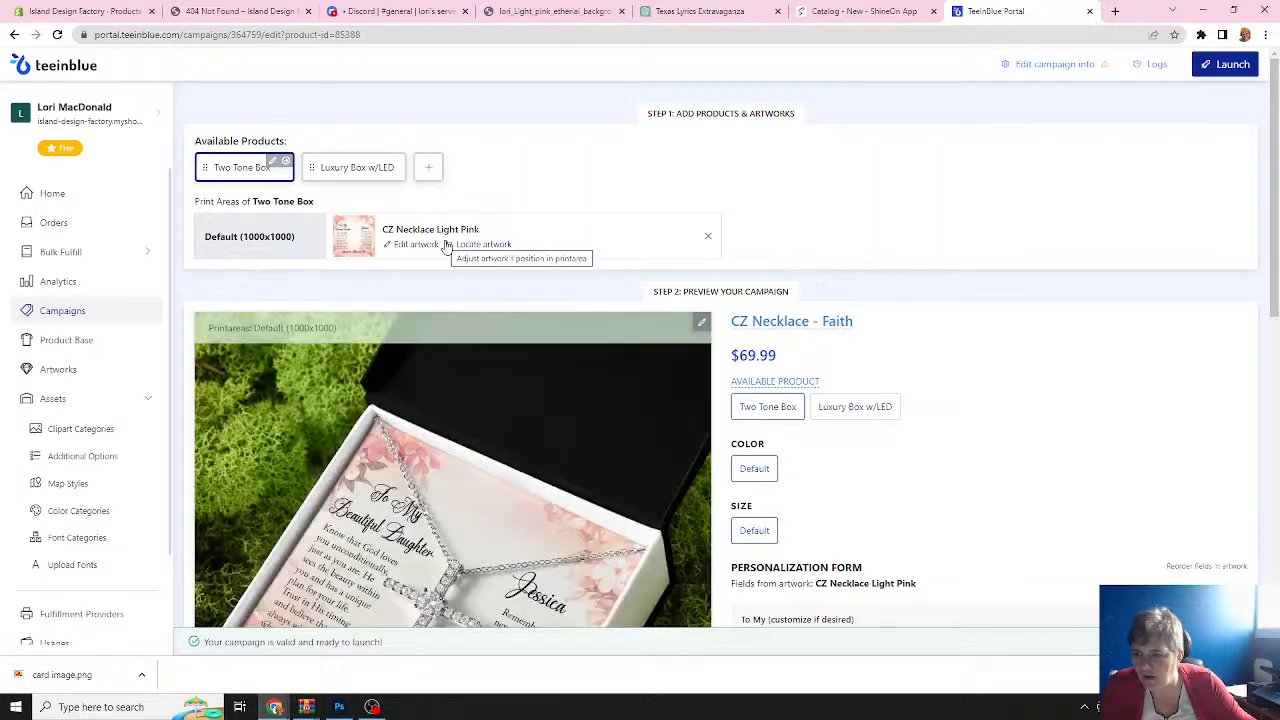
pyautogui.scroll(-5, 447, 247)
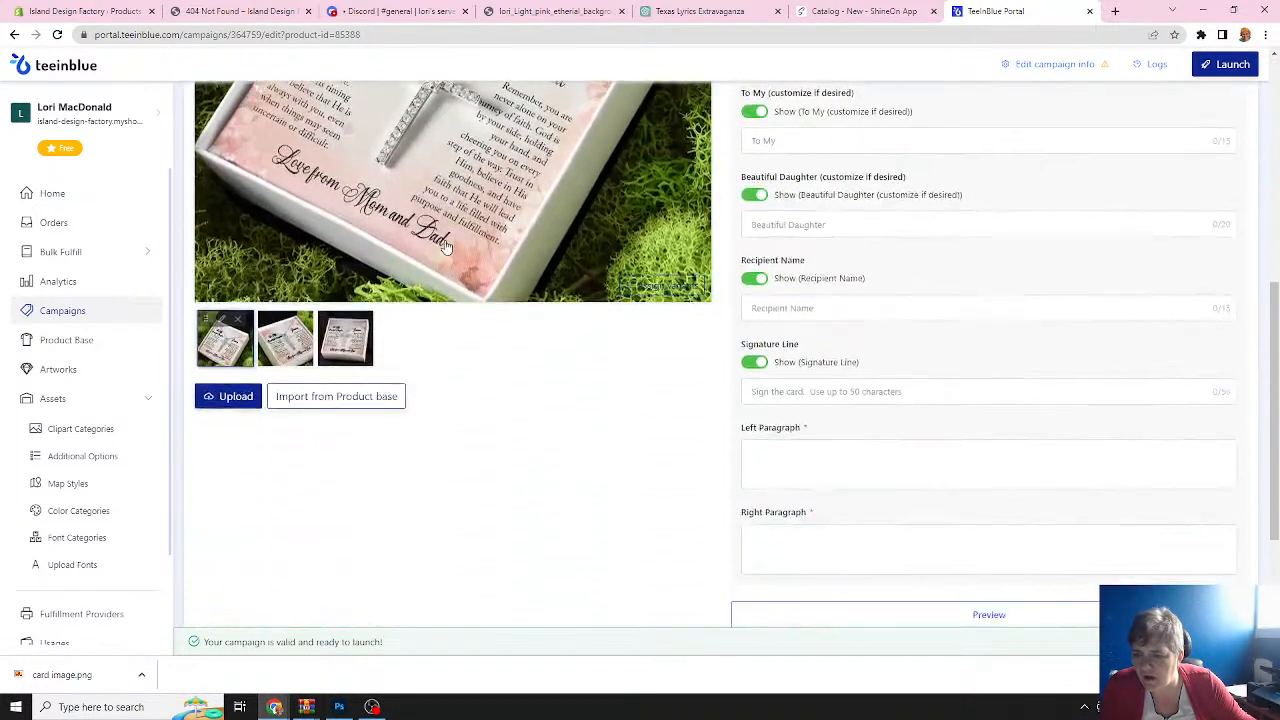
pyautogui.click(648, 281)
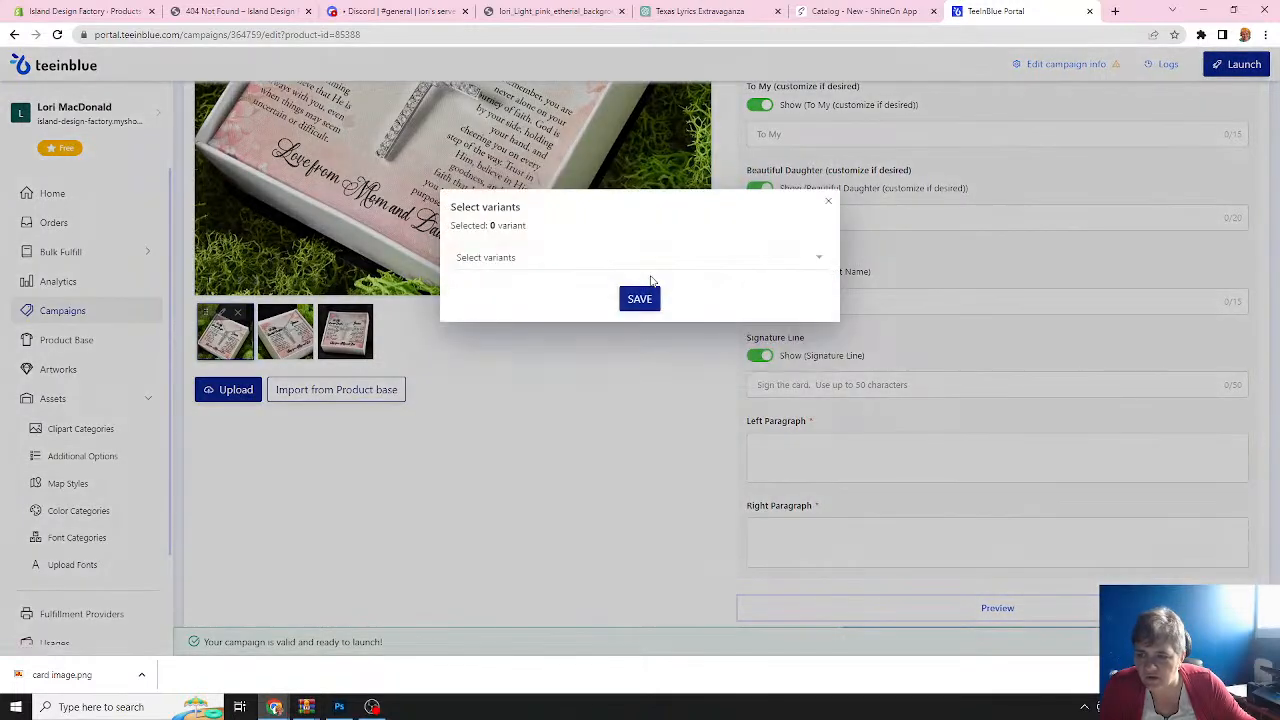
pyautogui.click(608, 256)
pyautogui.click(573, 285)
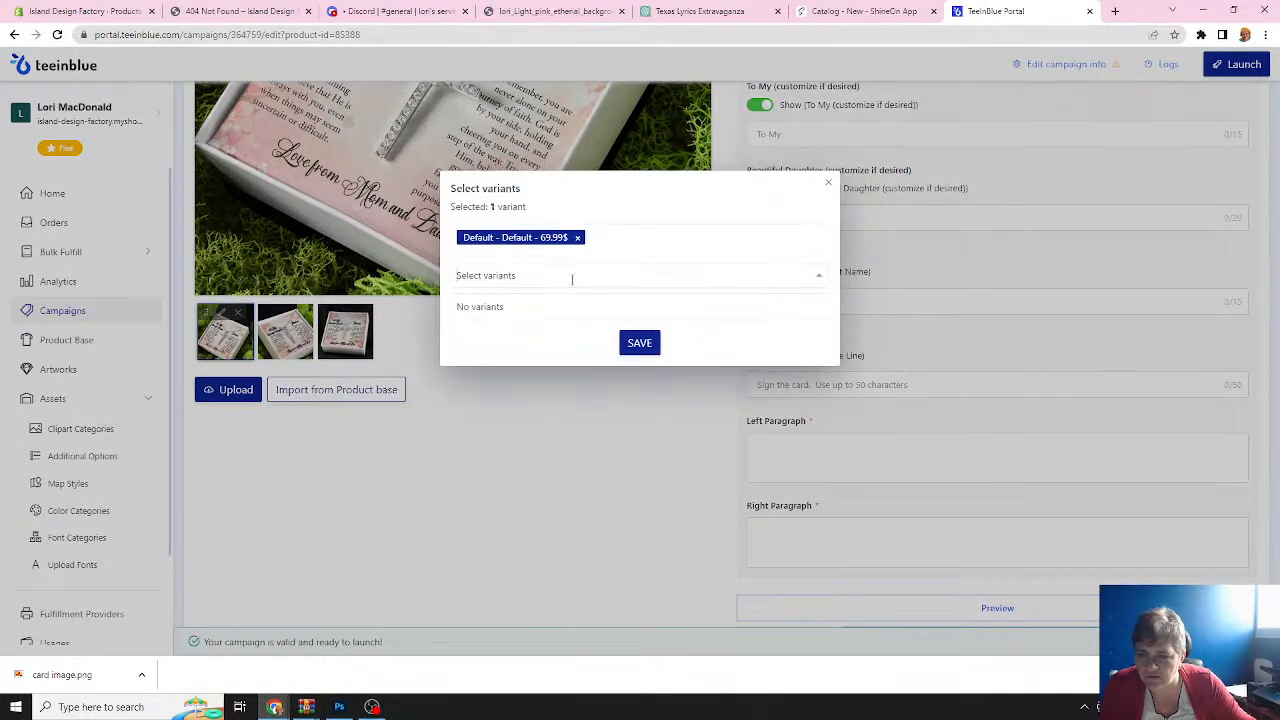
pyautogui.click(646, 346)
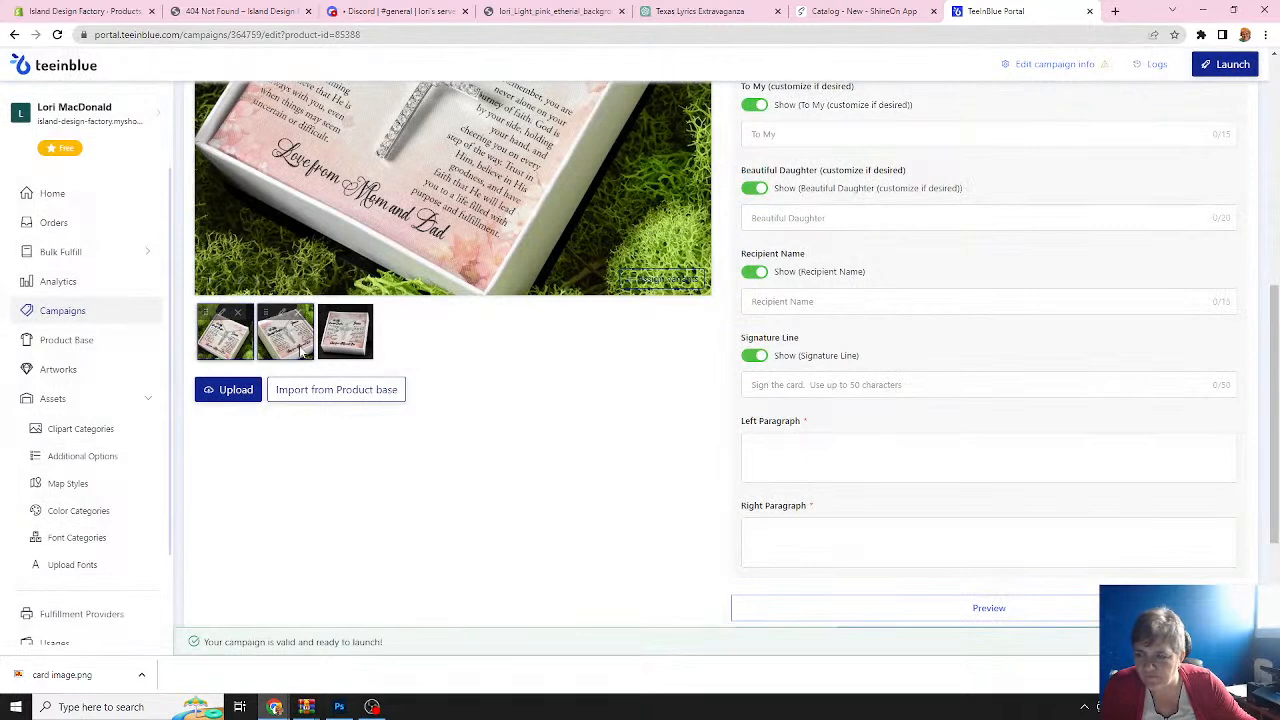
# Assign the Default - Default - 69.99$ variant to the Two Tone Box's second mockup and save it.
pyautogui.click(288, 333)
pyautogui.click(660, 280)
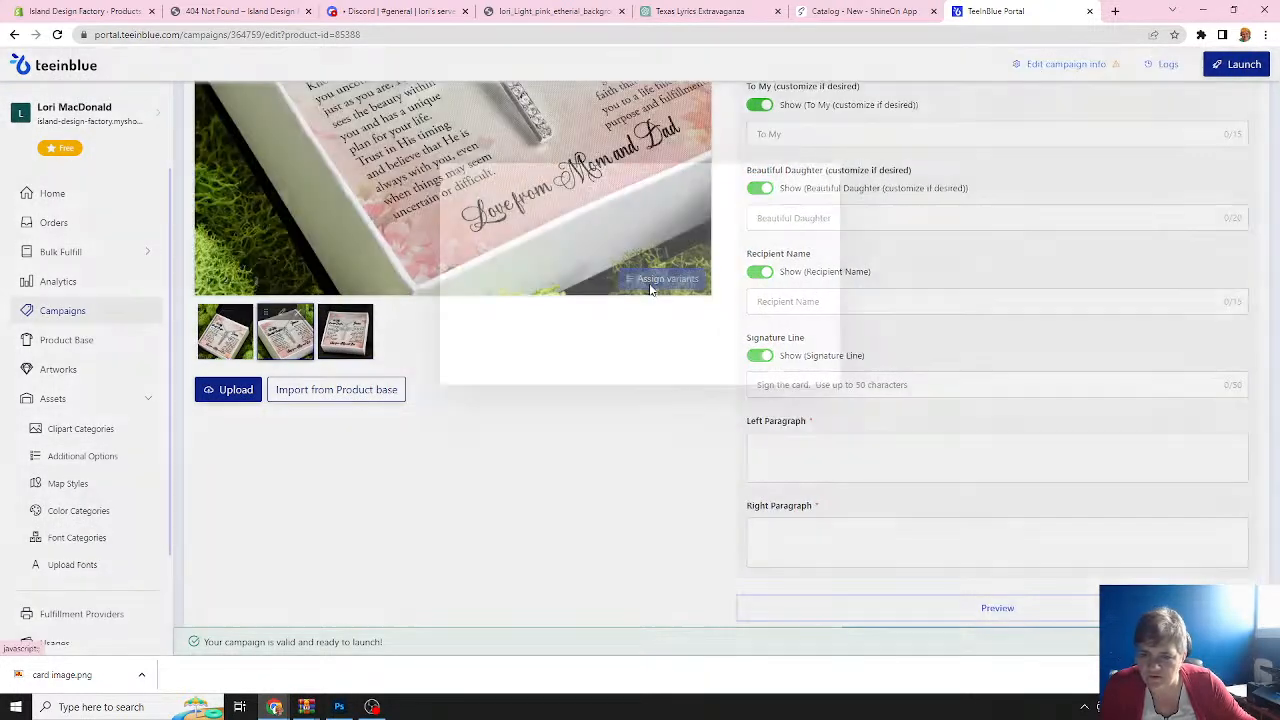
pyautogui.click(593, 260)
pyautogui.click(557, 288)
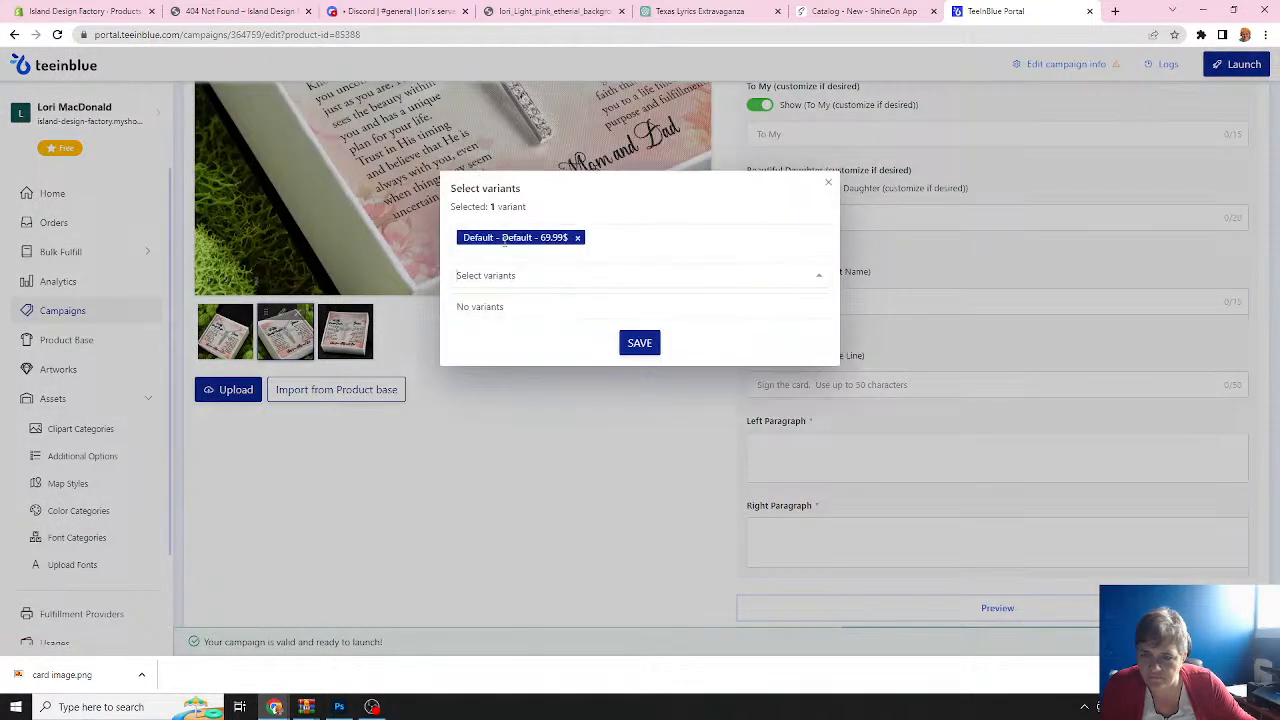
pyautogui.click(634, 343)
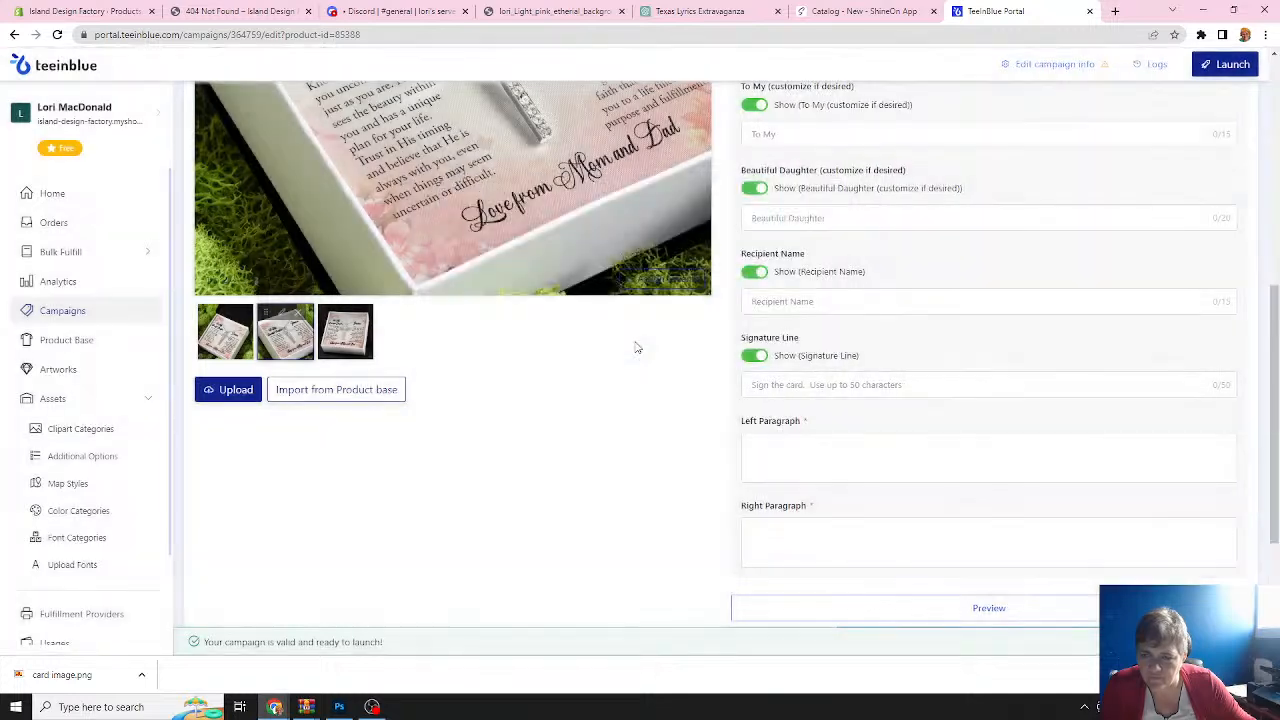
# Assign the Default - Default - 69.99$ variant to the Two Tone Box's third mockup and save it.
pyautogui.click(343, 343)
pyautogui.click(655, 280)
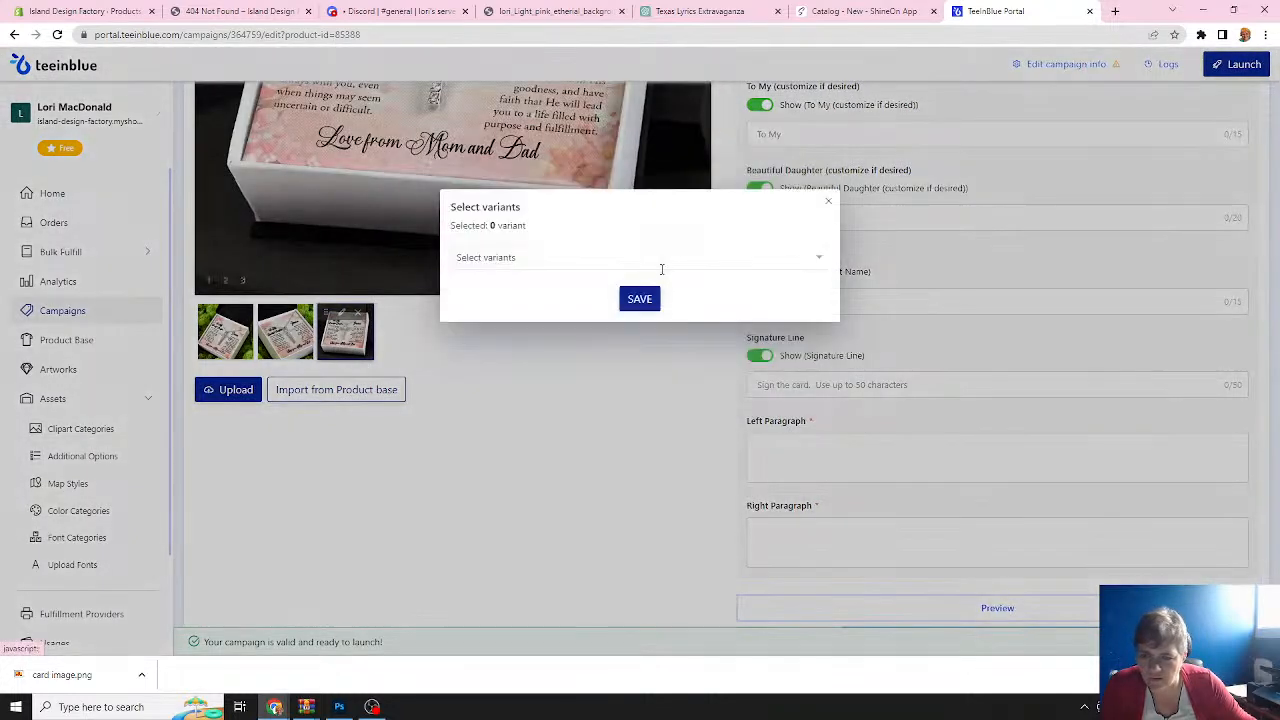
pyautogui.click(599, 257)
pyautogui.click(550, 284)
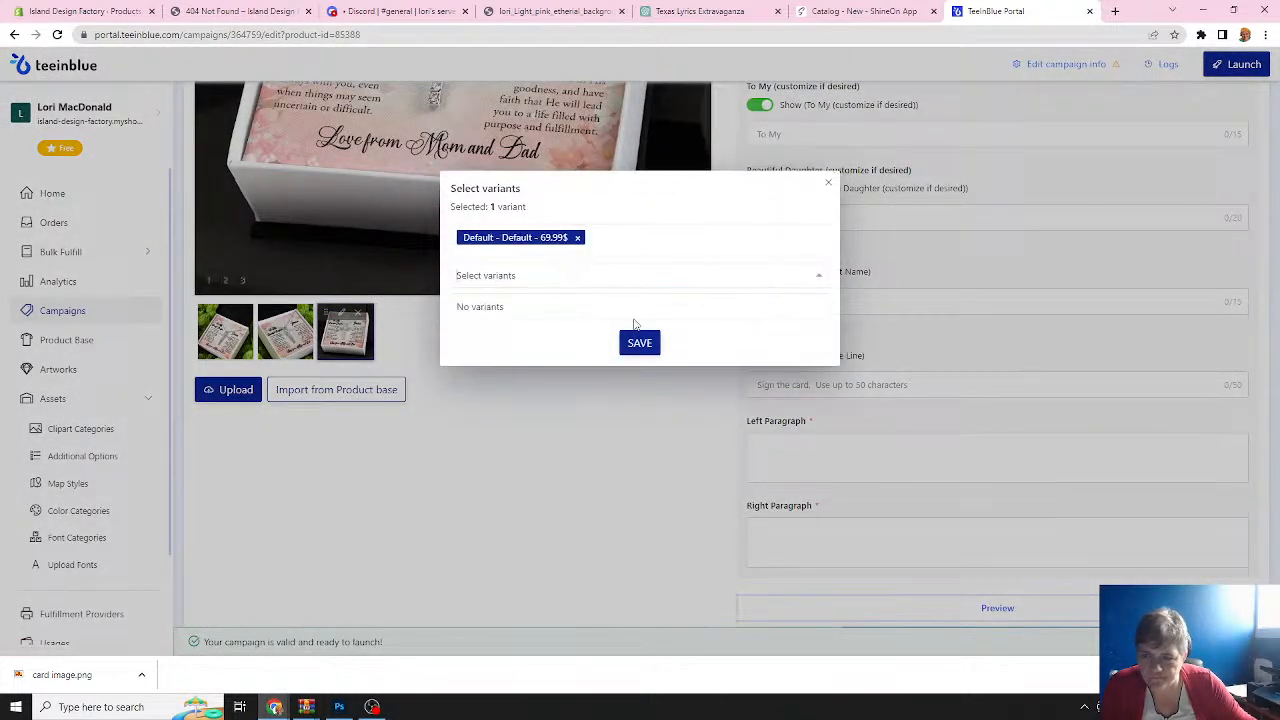
pyautogui.click(638, 345)
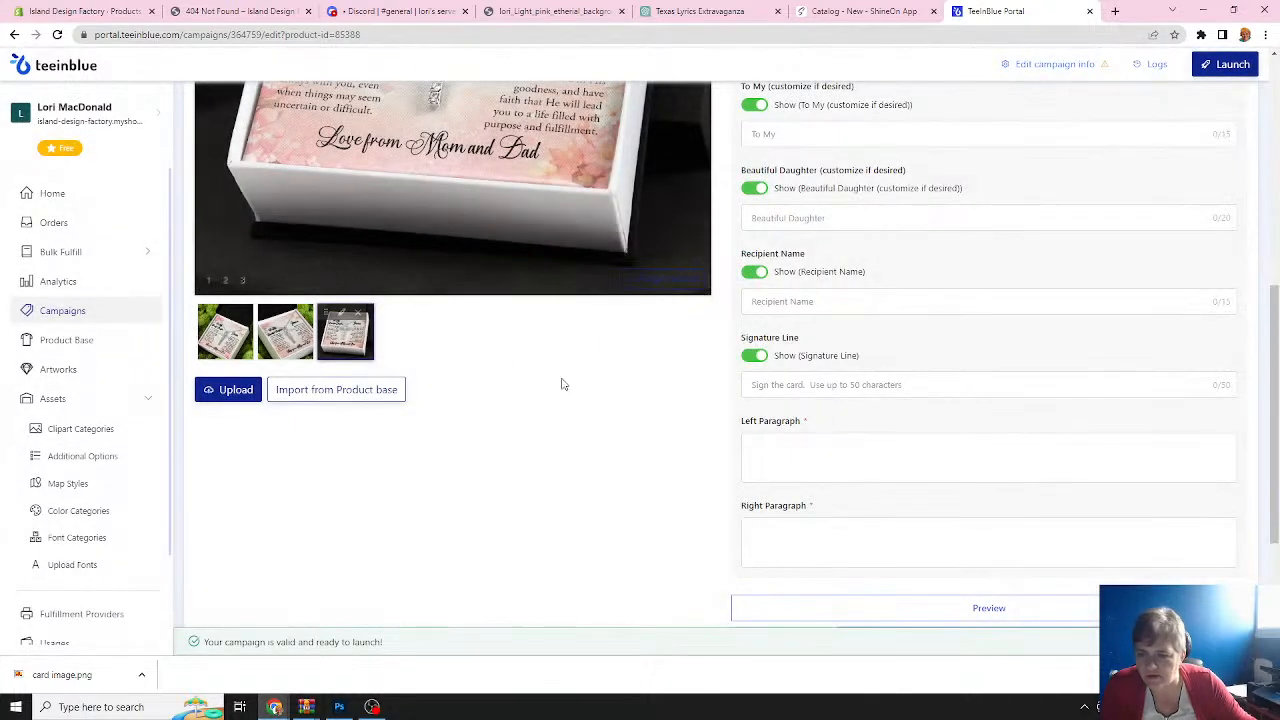
# Check the Two Tone Box campaign preview and launch the CZ Necklace - Faith campaign.
pyautogui.scroll(5, 556, 381)
pyautogui.scroll(1, 420, 290)
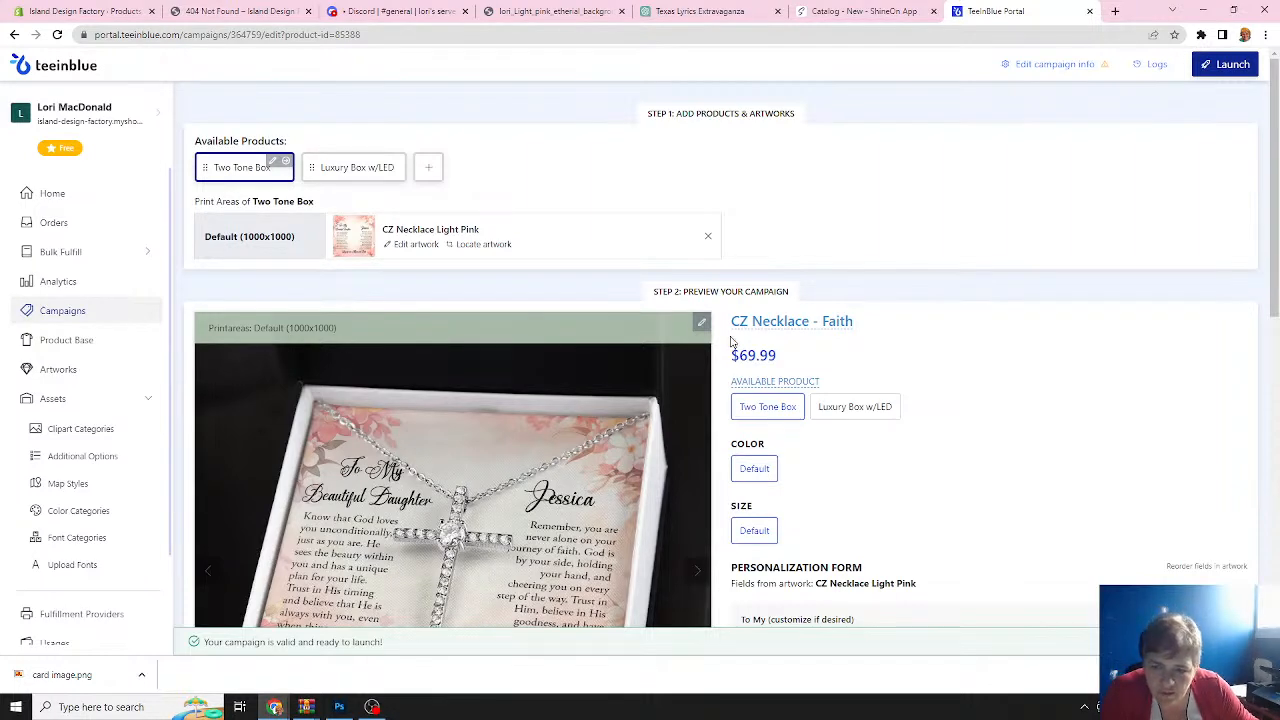
pyautogui.scroll(-2, 714, 357)
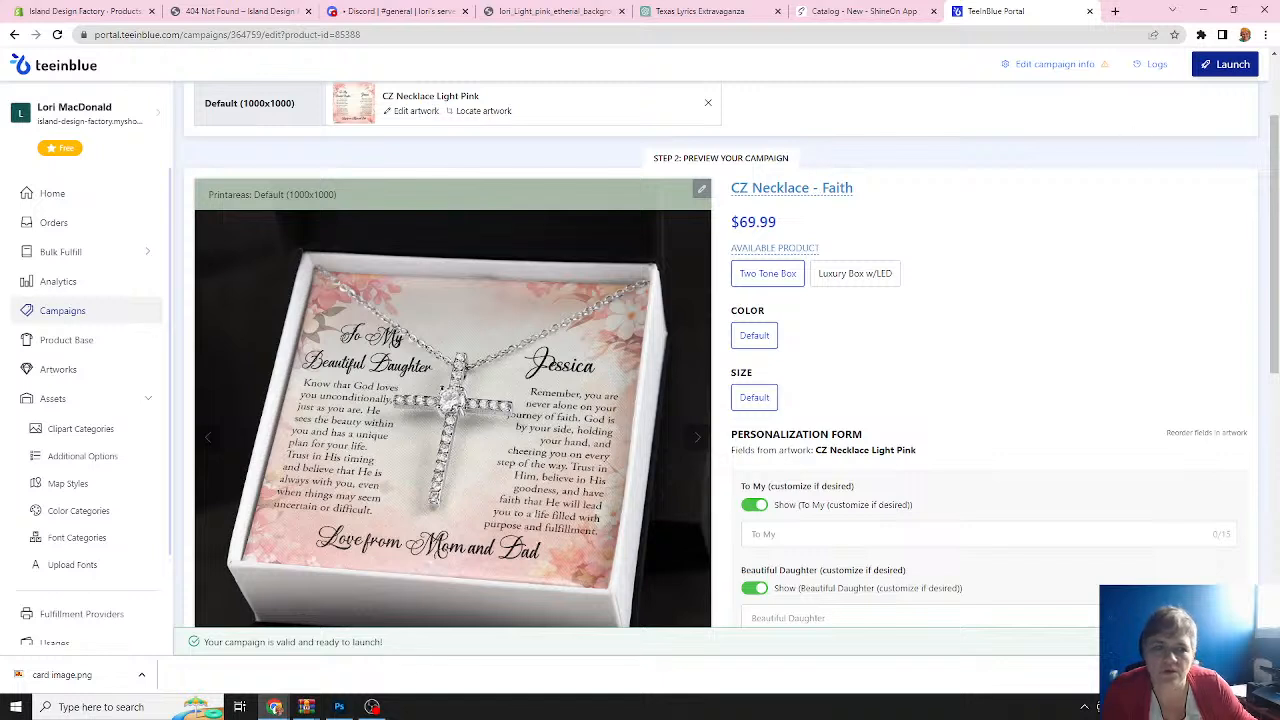
pyautogui.click(1222, 66)
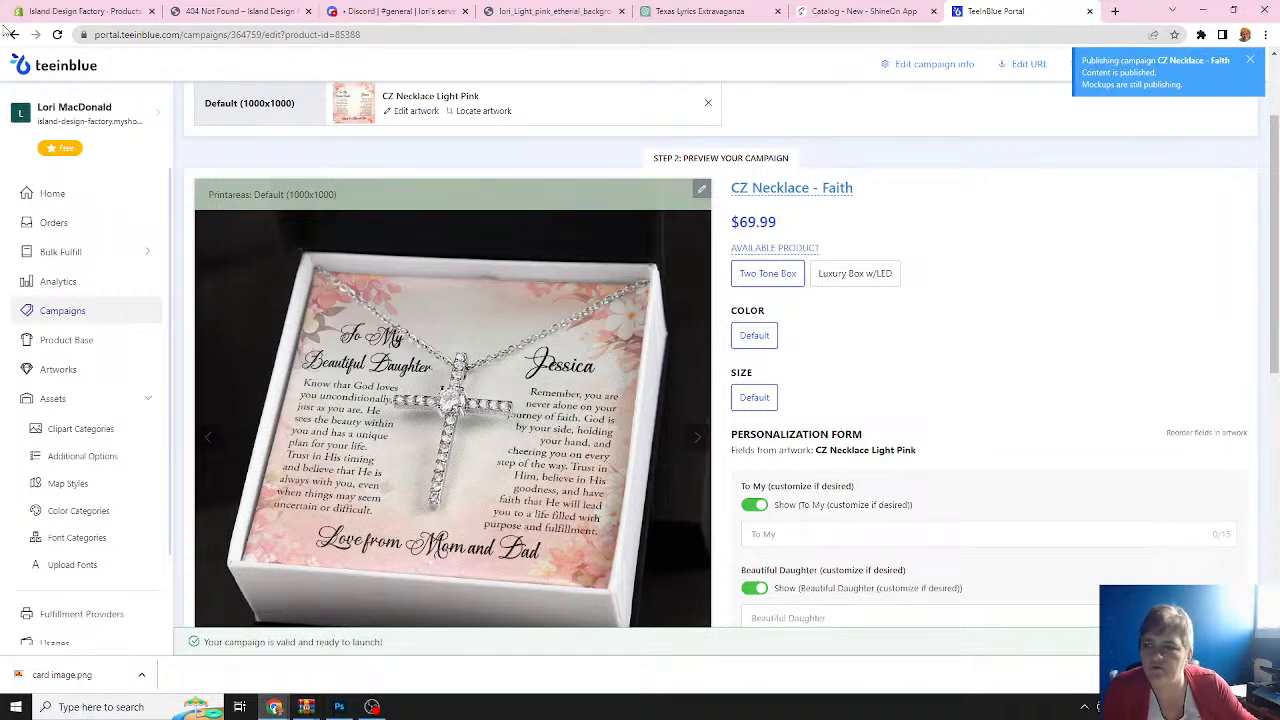
# Switch to Shopify, reload the old product page, and list all products sorted by creation date, newest first.
pyautogui.click(116, 14)
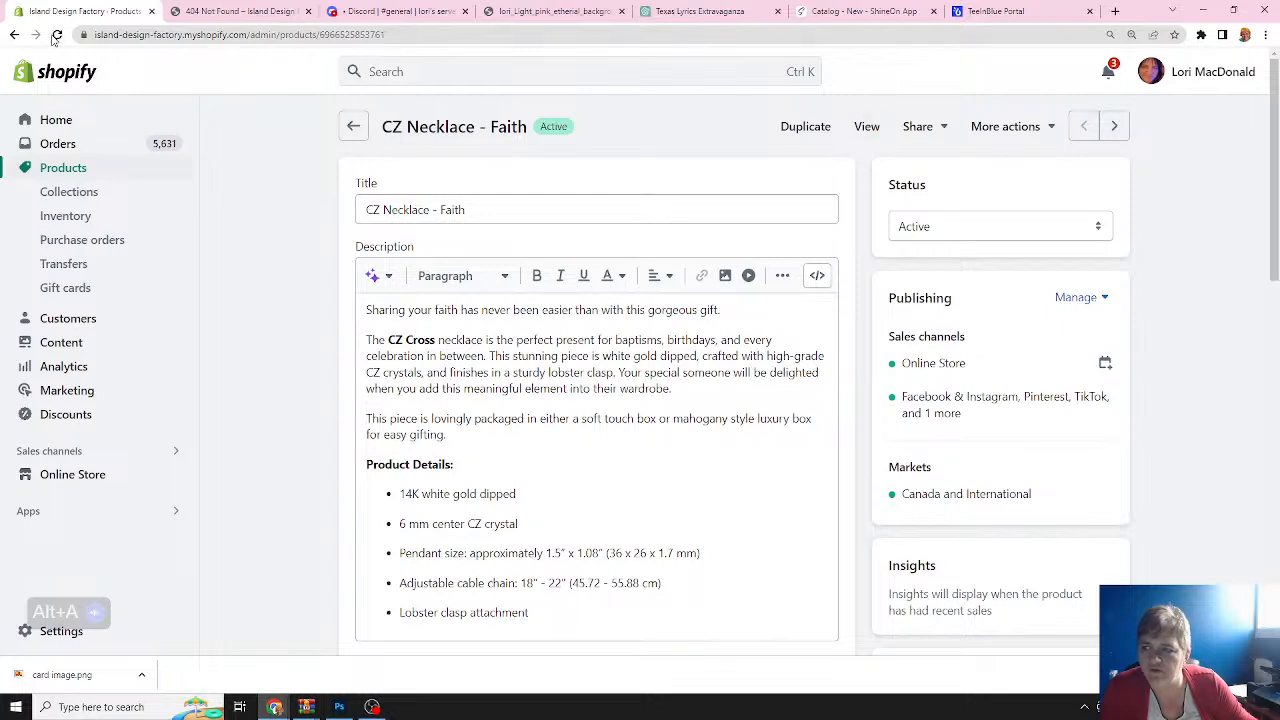
pyautogui.click(57, 35)
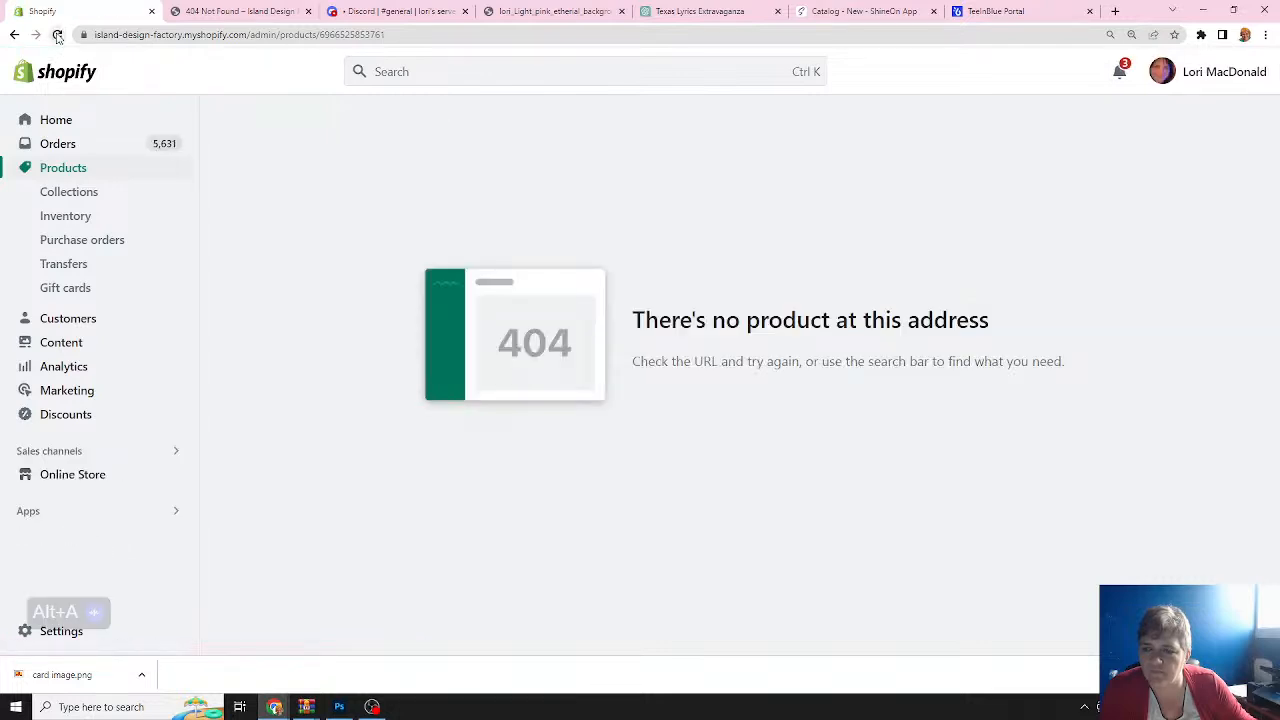
pyautogui.click(63, 169)
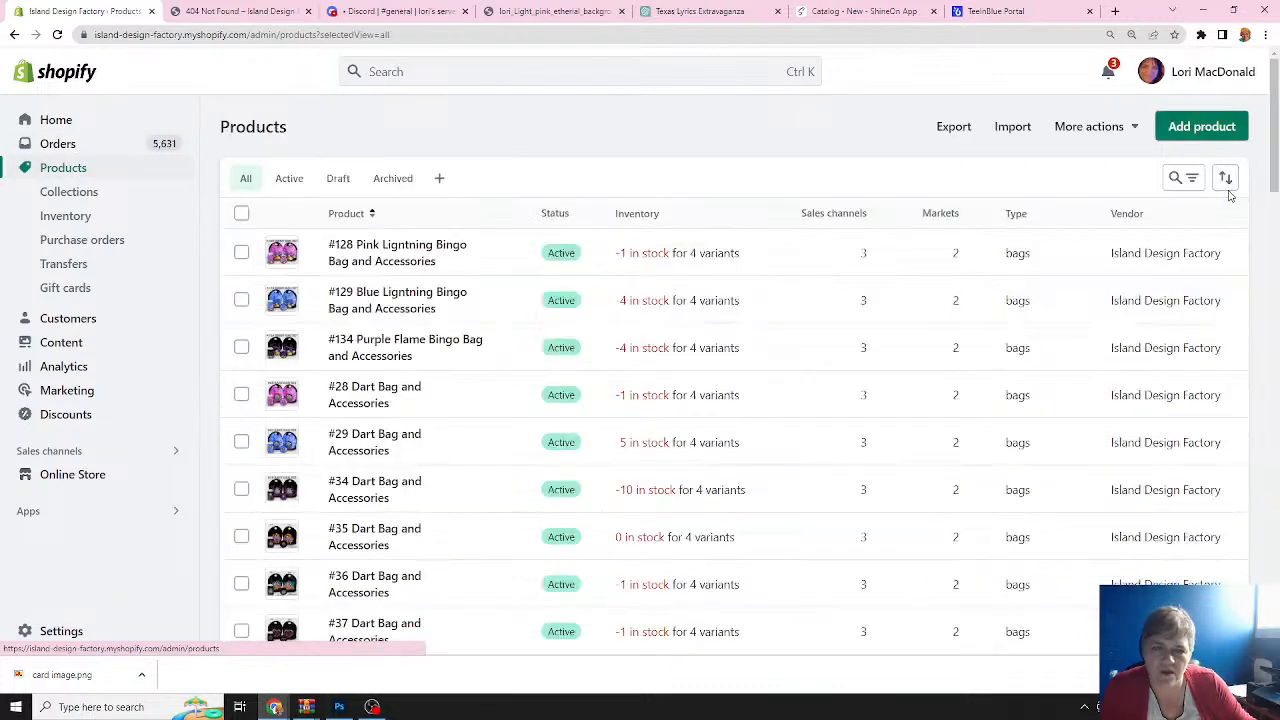
pyautogui.click(1229, 186)
pyautogui.click(1180, 262)
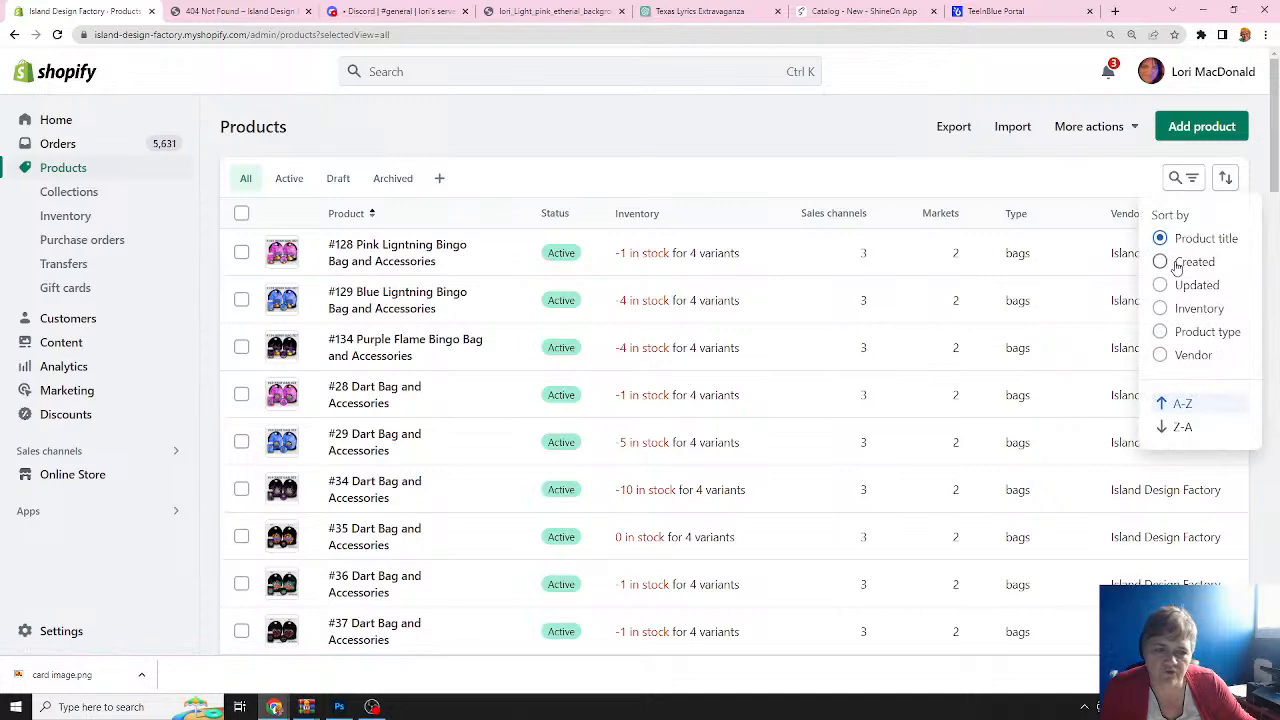
pyautogui.click(1198, 427)
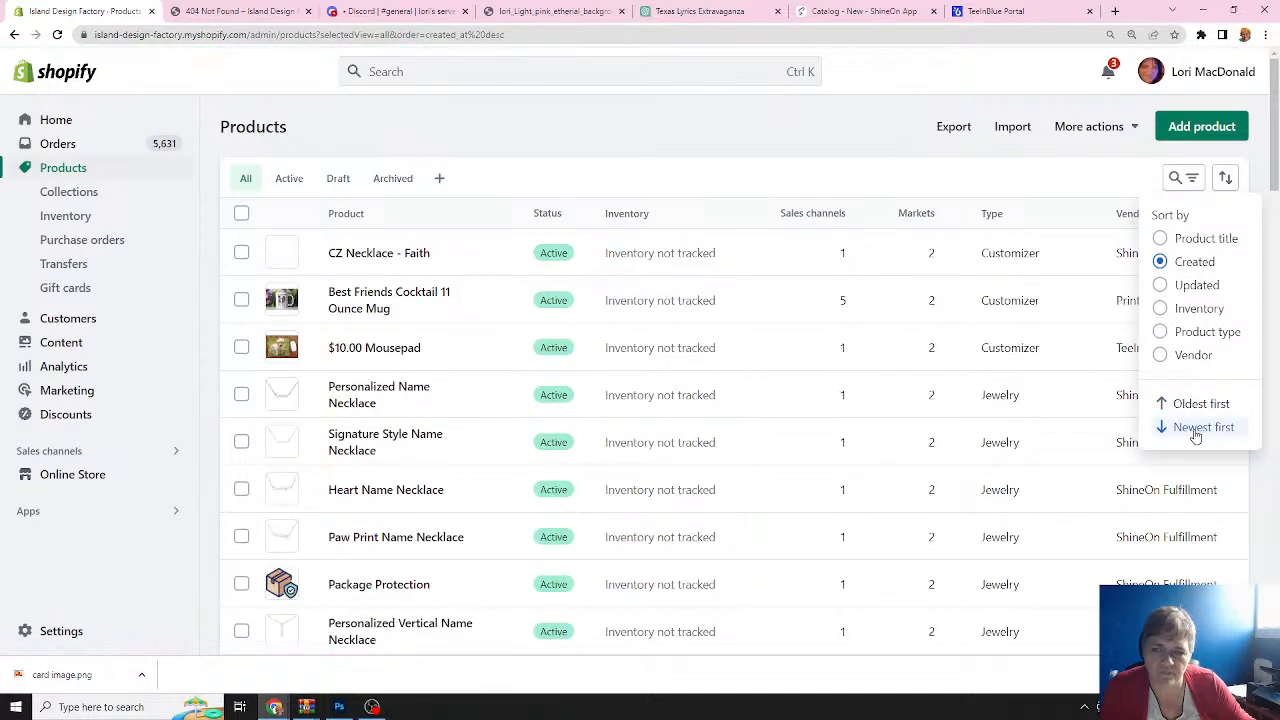
# Open the newly published CZ Necklace - Faith product and examine its description, media images and variants.
pyautogui.click(362, 256)
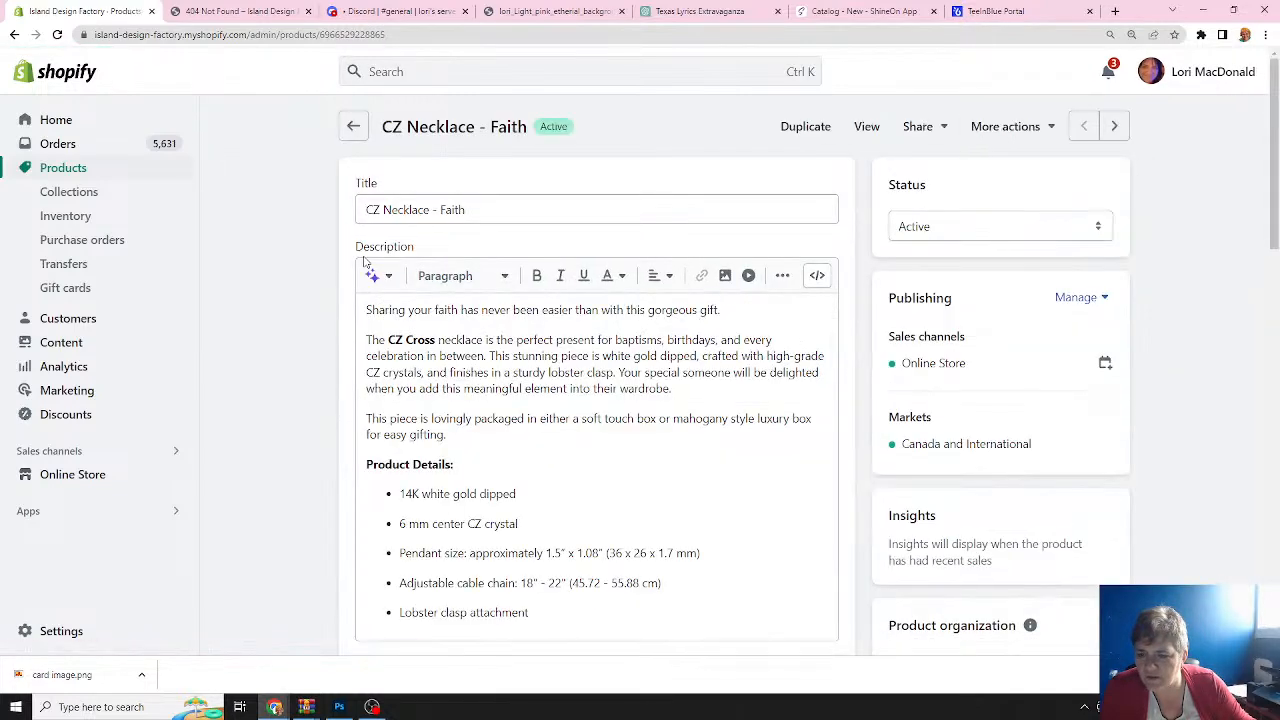
pyautogui.scroll(-4, 480, 315)
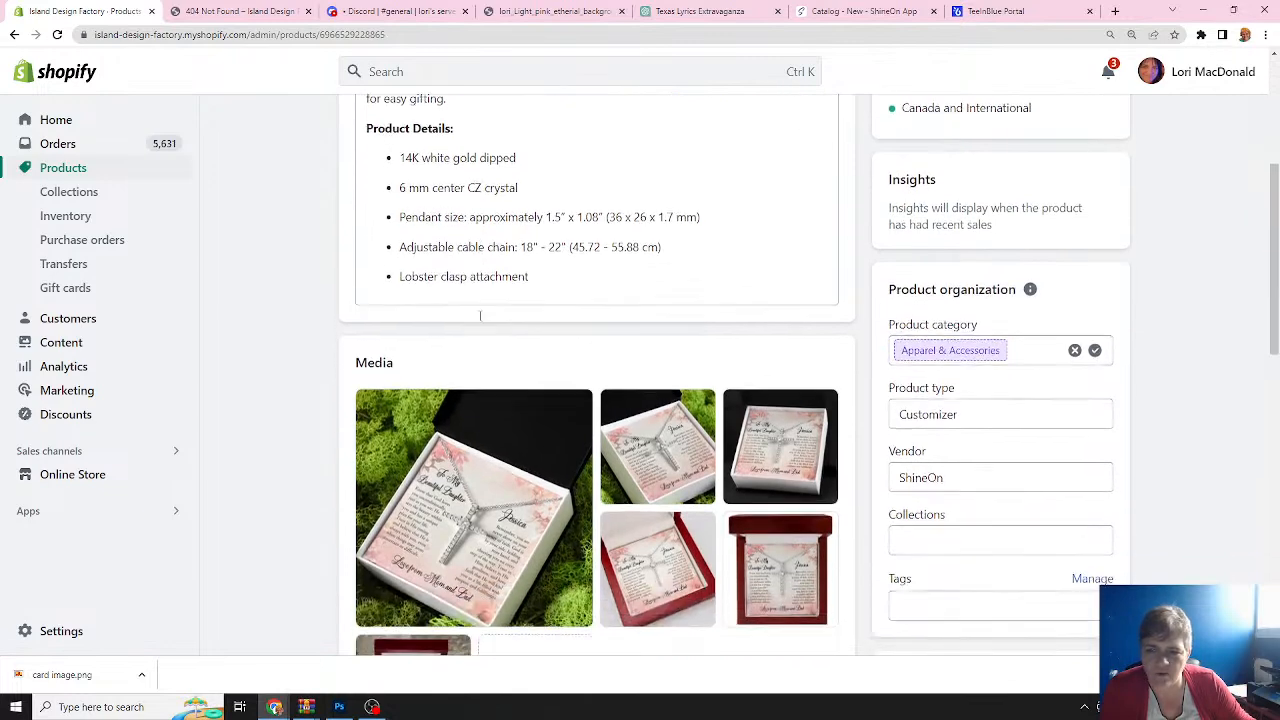
pyautogui.scroll(-4, 480, 320)
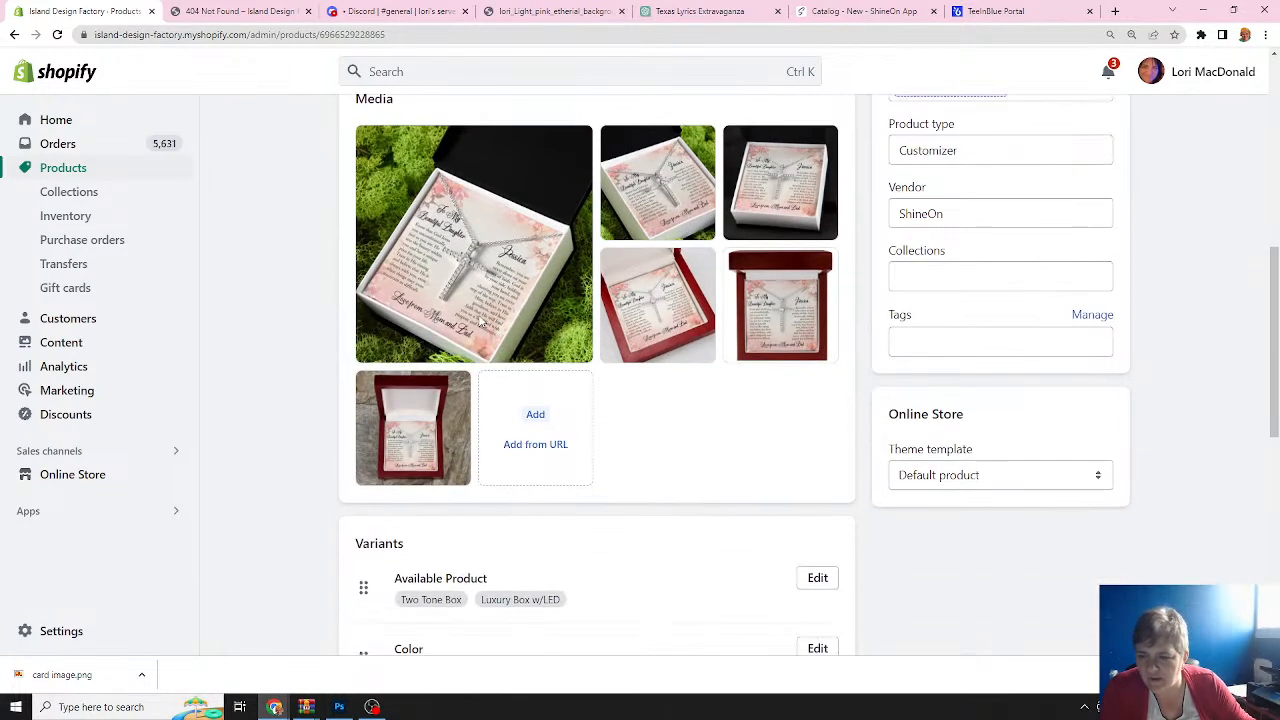
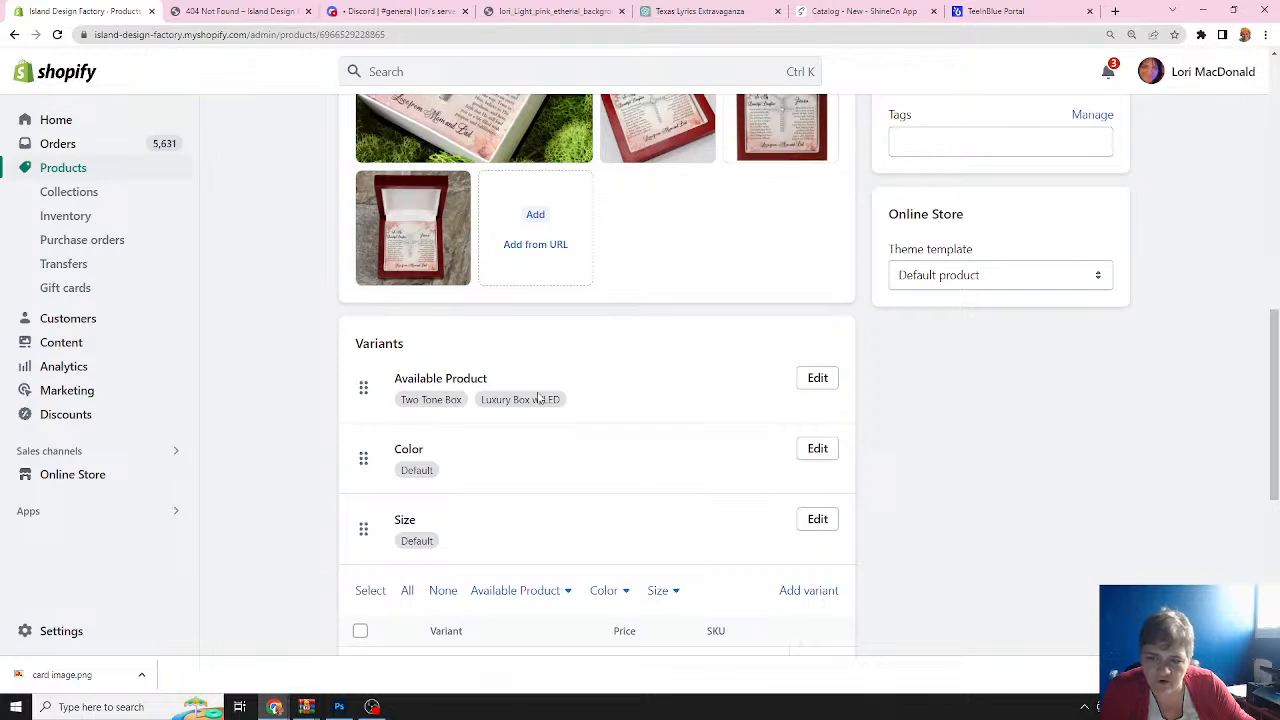
# Delete the Color and Size options from the CZ Necklace - Faith product's variants.
pyautogui.click(817, 449)
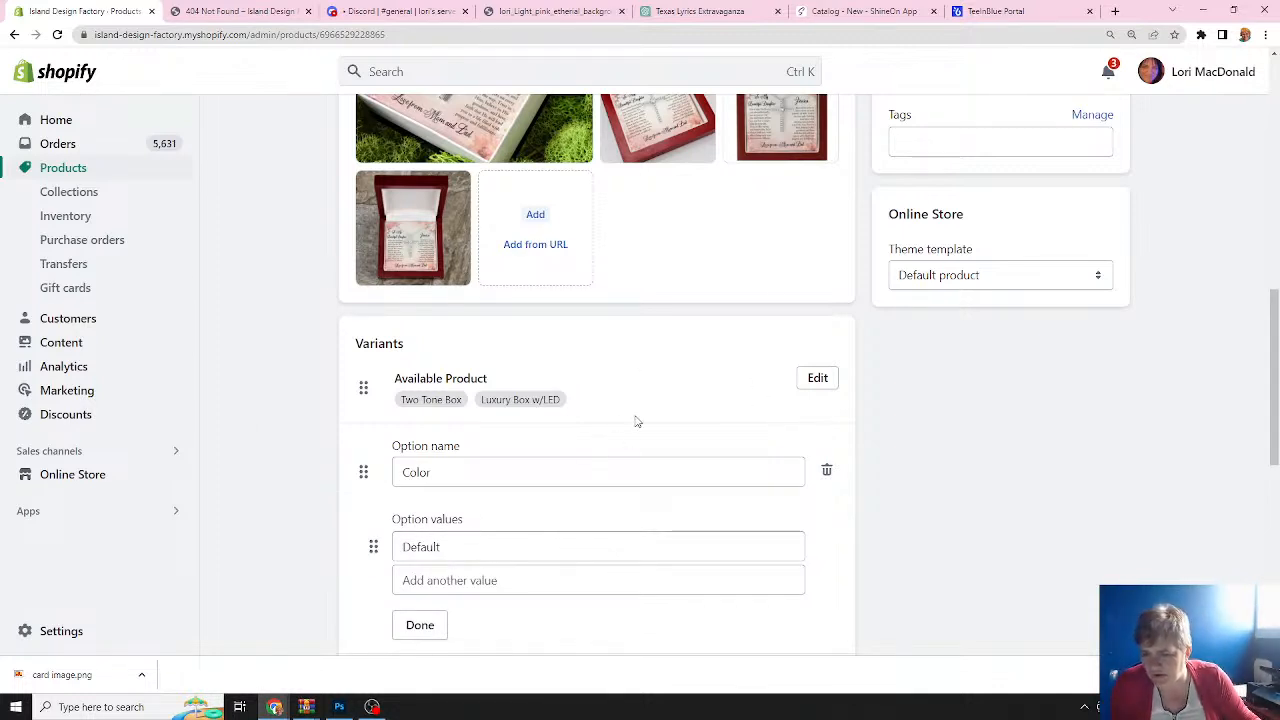
pyautogui.scroll(5, 640, 421)
pyautogui.scroll(-4, 642, 425)
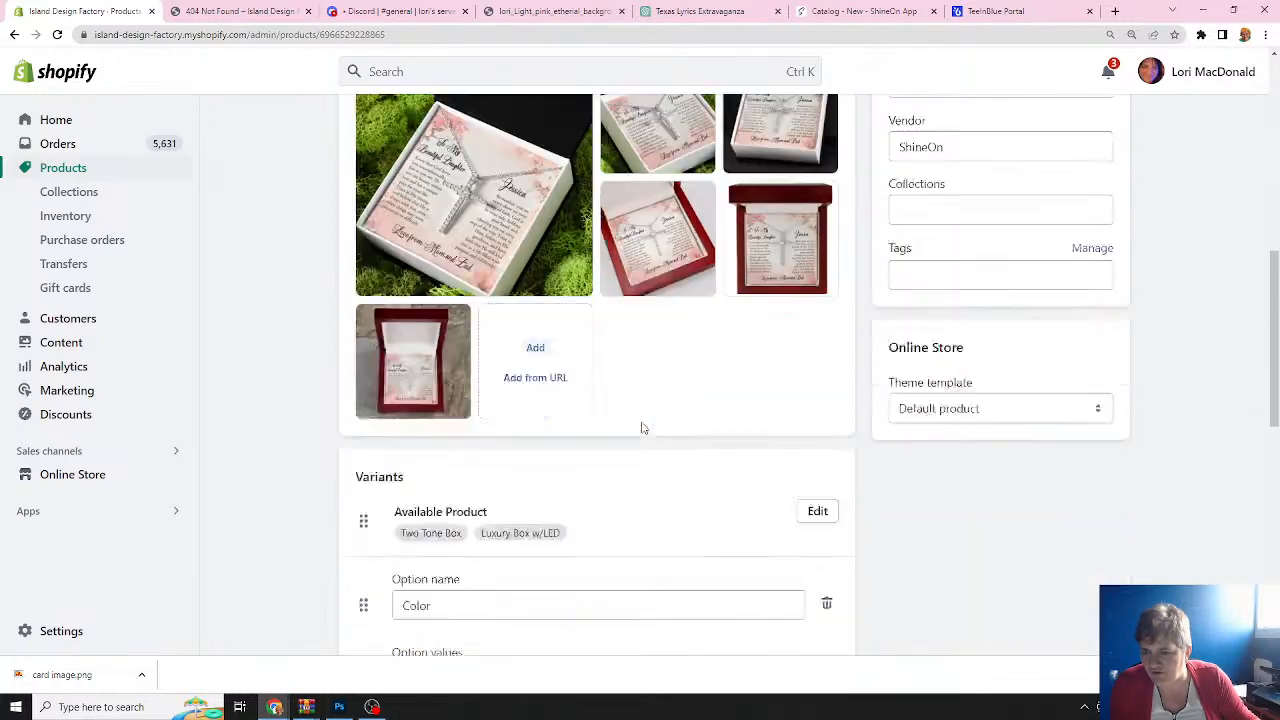
pyautogui.scroll(-2, 642, 428)
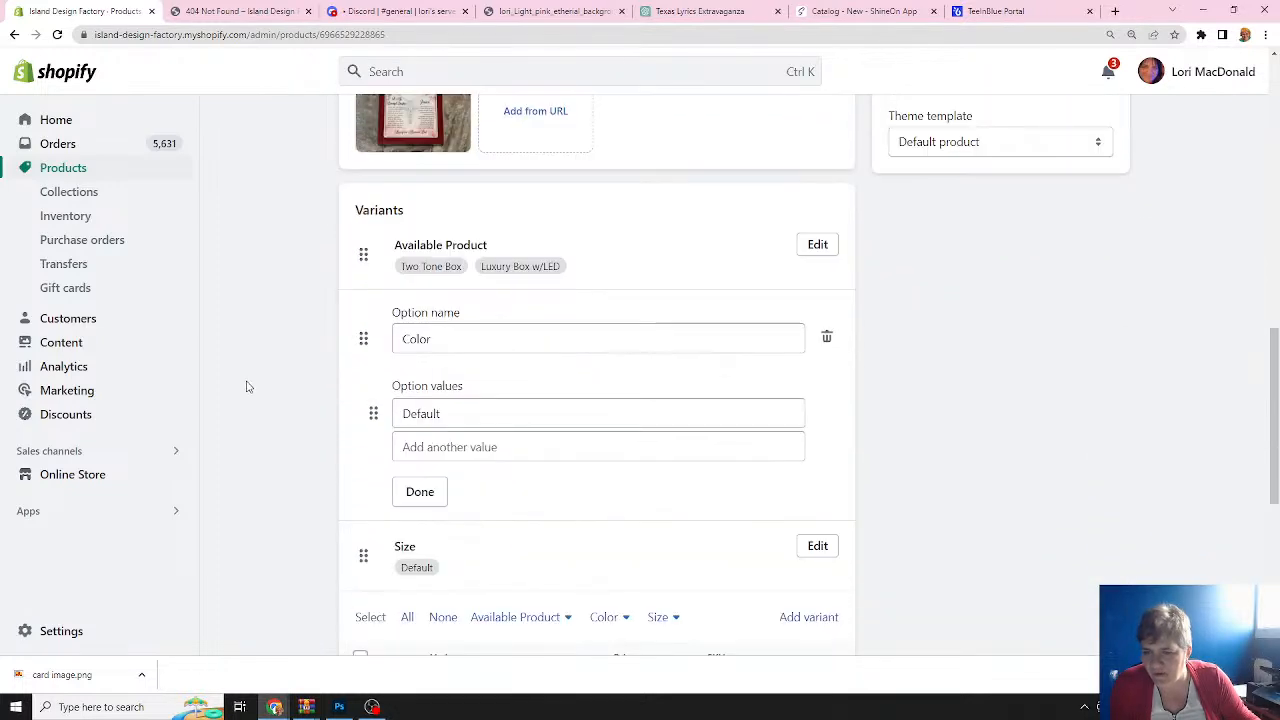
pyautogui.click(826, 337)
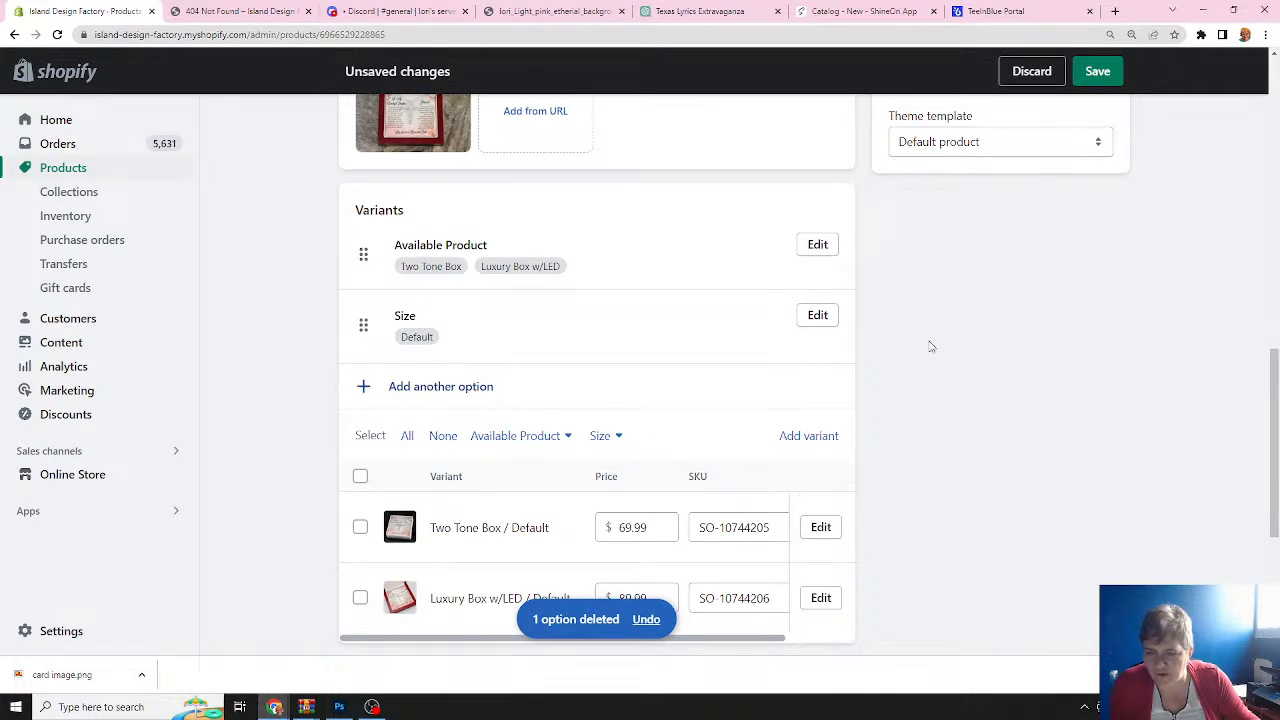
pyautogui.click(818, 315)
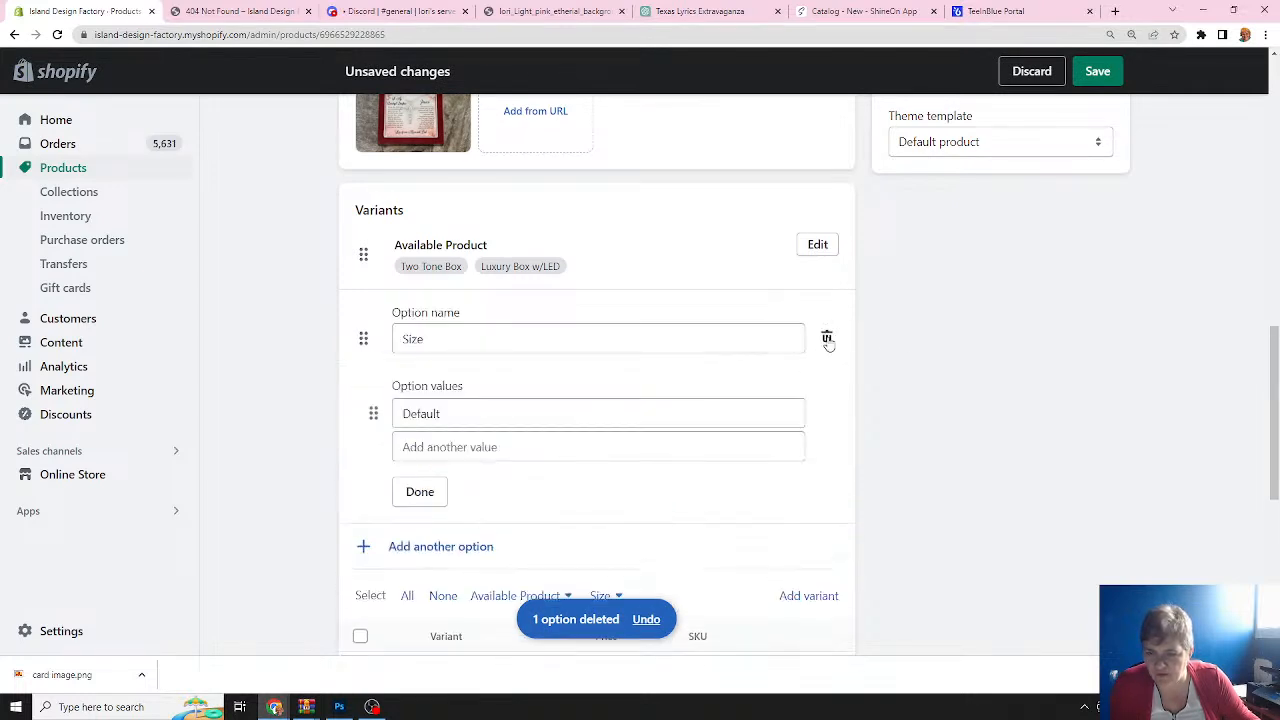
pyautogui.click(826, 335)
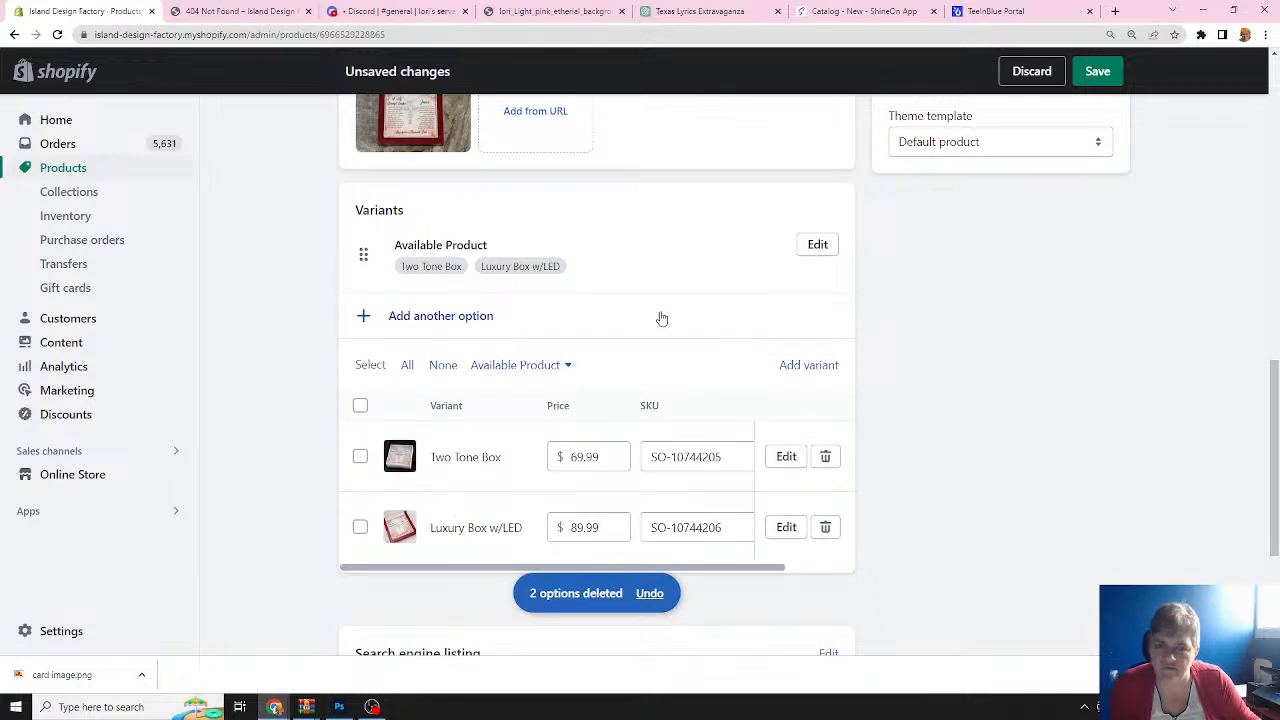
# Add the product to the Personalized Gifts and Jewelry collections.
pyautogui.scroll(10, 836, 385)
pyautogui.scroll(-2, 836, 385)
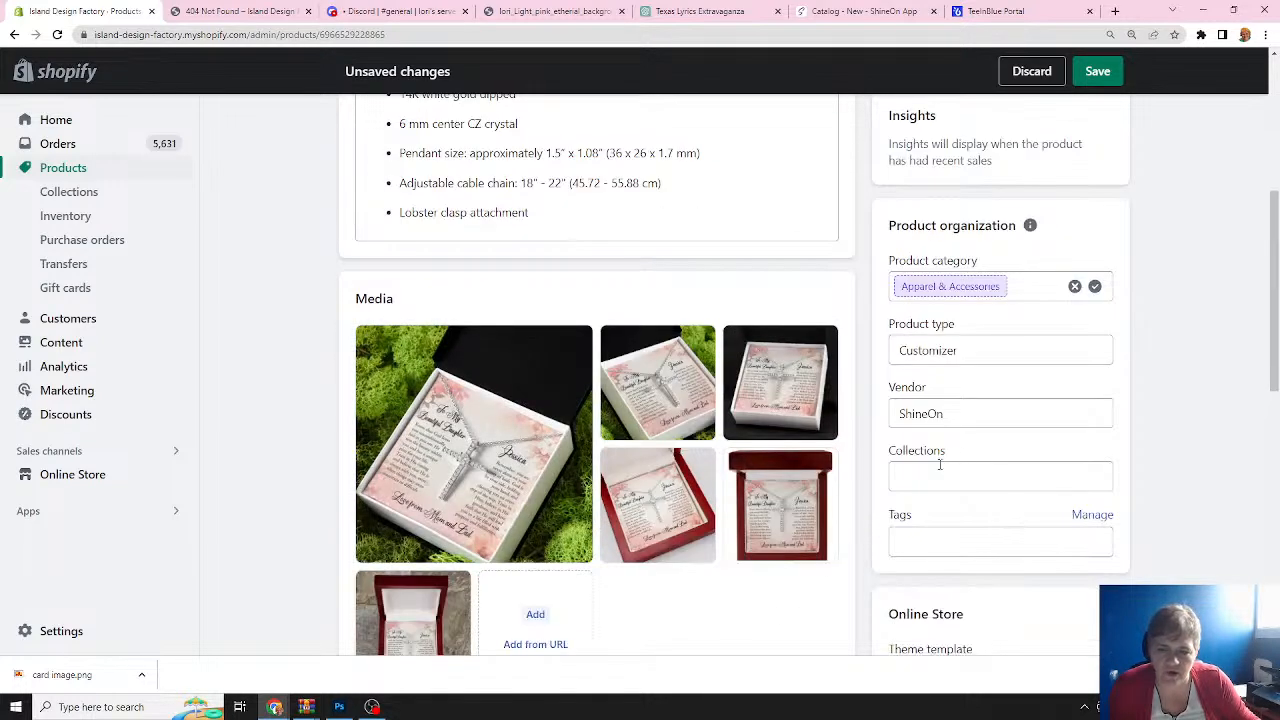
pyautogui.click(909, 476)
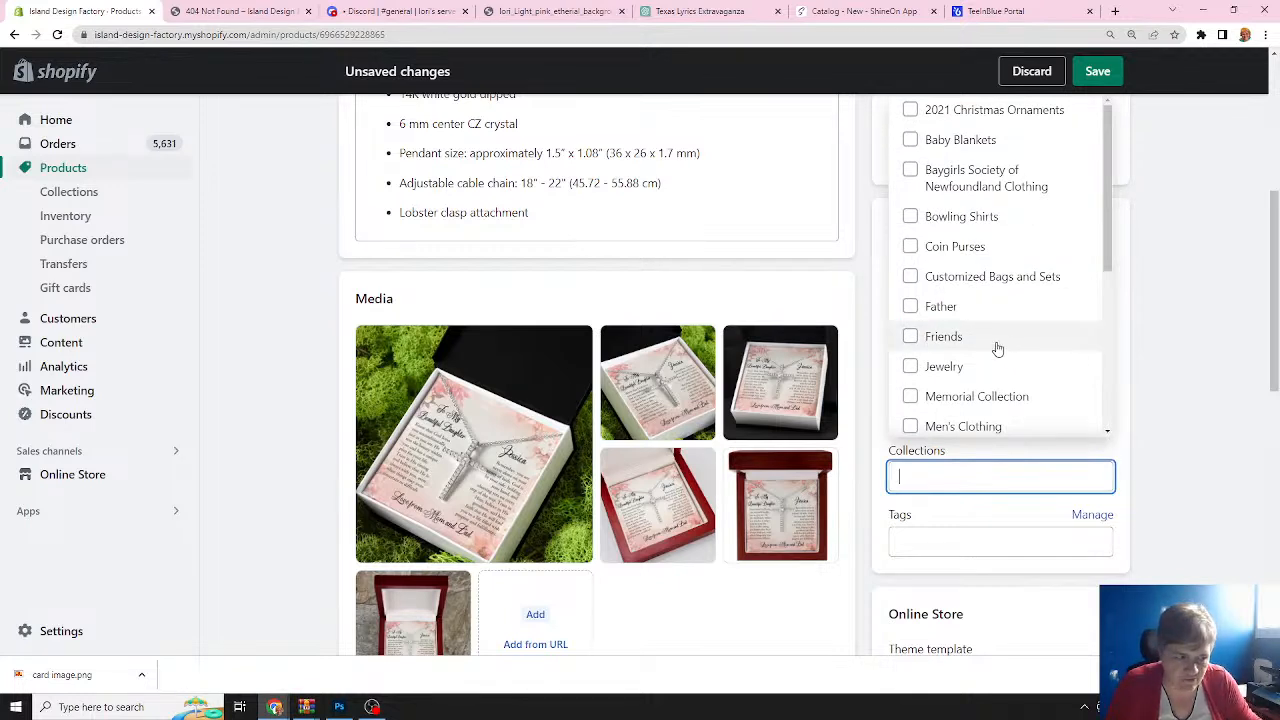
pyautogui.scroll(-3, 990, 345)
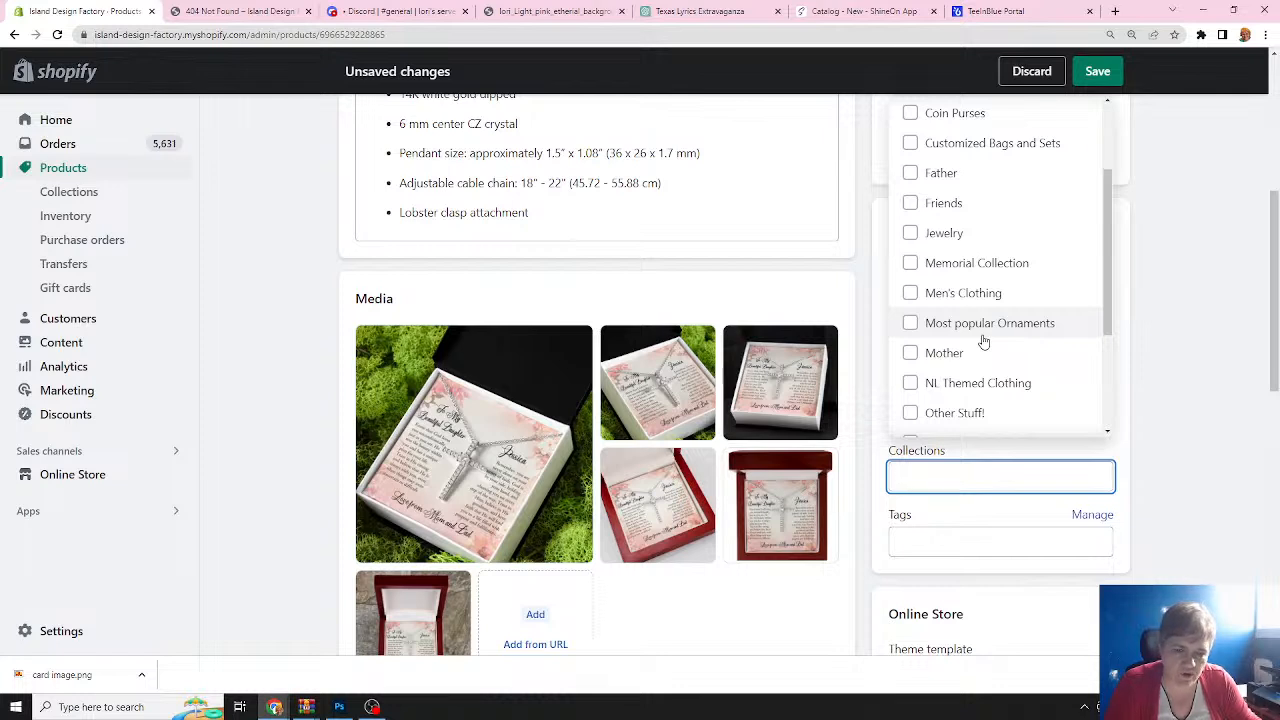
pyautogui.scroll(-3, 983, 342)
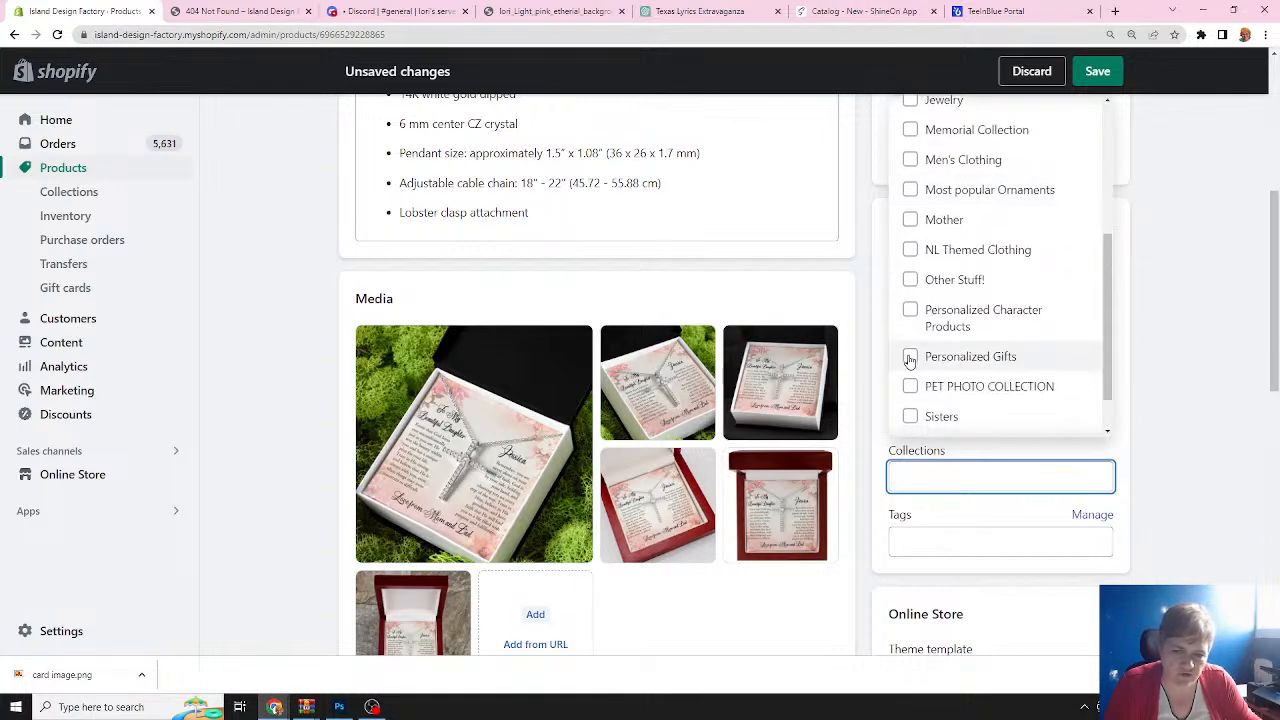
pyautogui.click(910, 360)
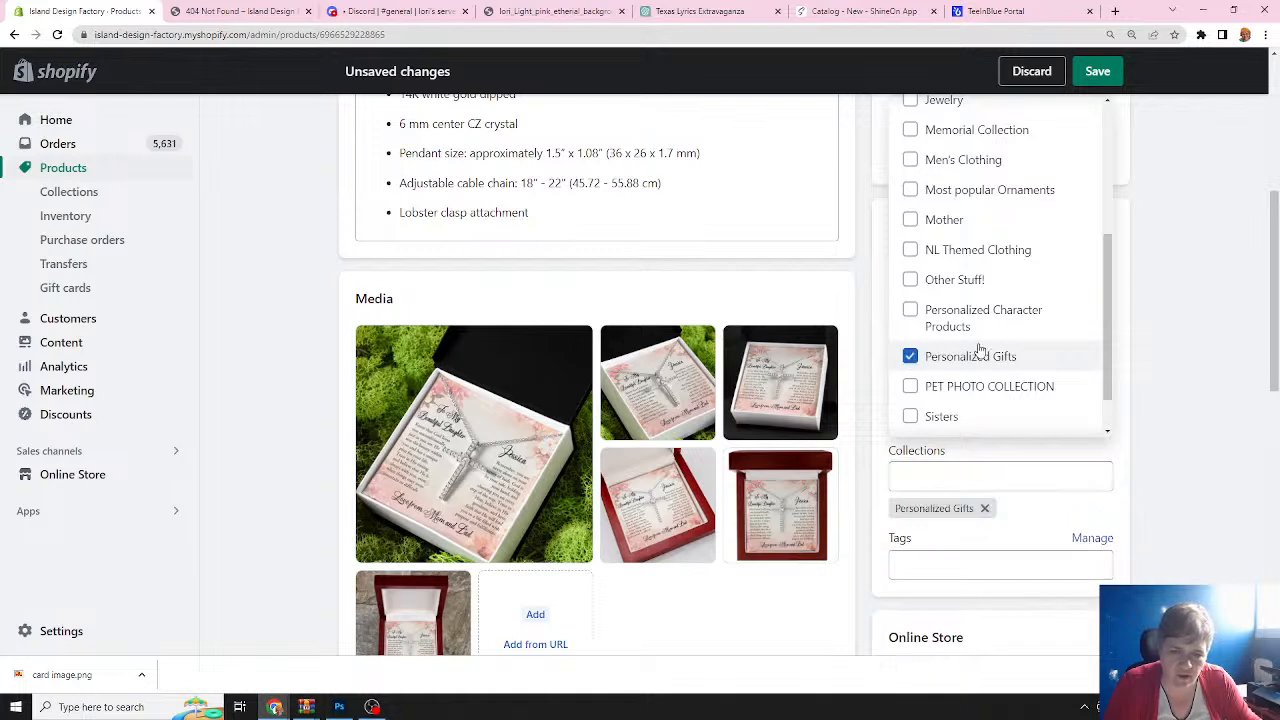
pyautogui.scroll(6, 975, 348)
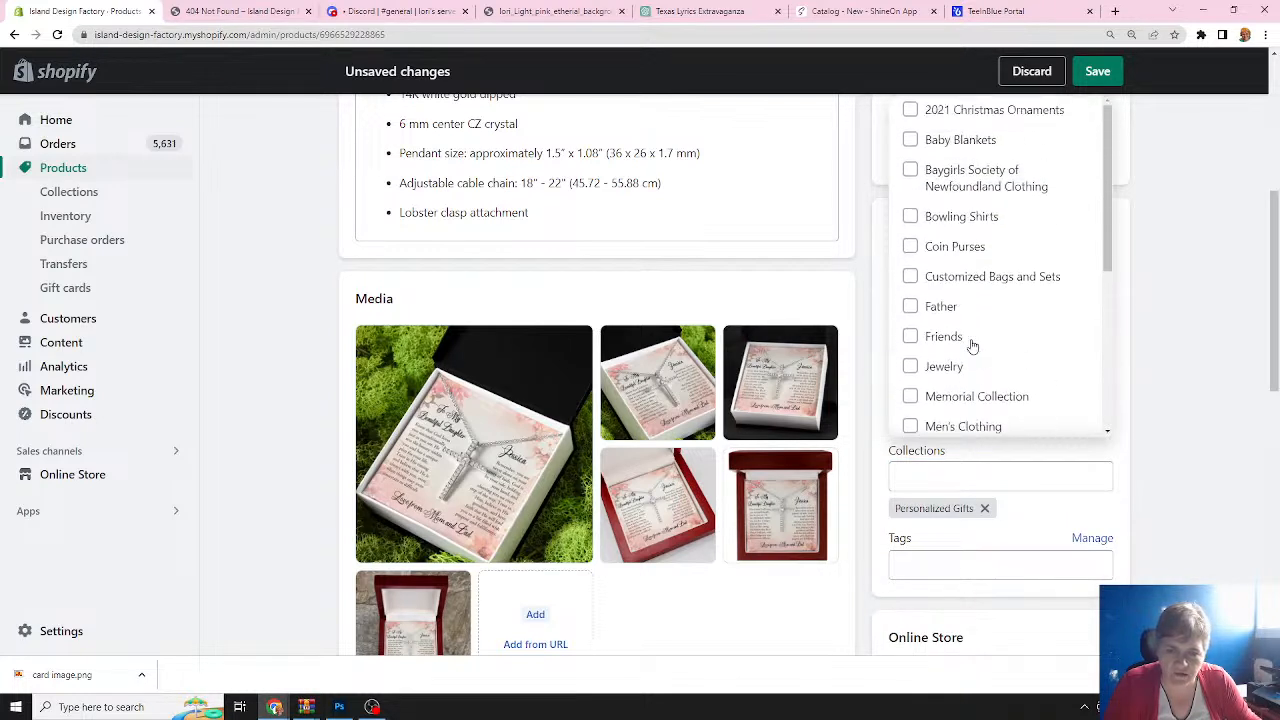
pyautogui.click(910, 366)
pyautogui.scroll(-1, 971, 400)
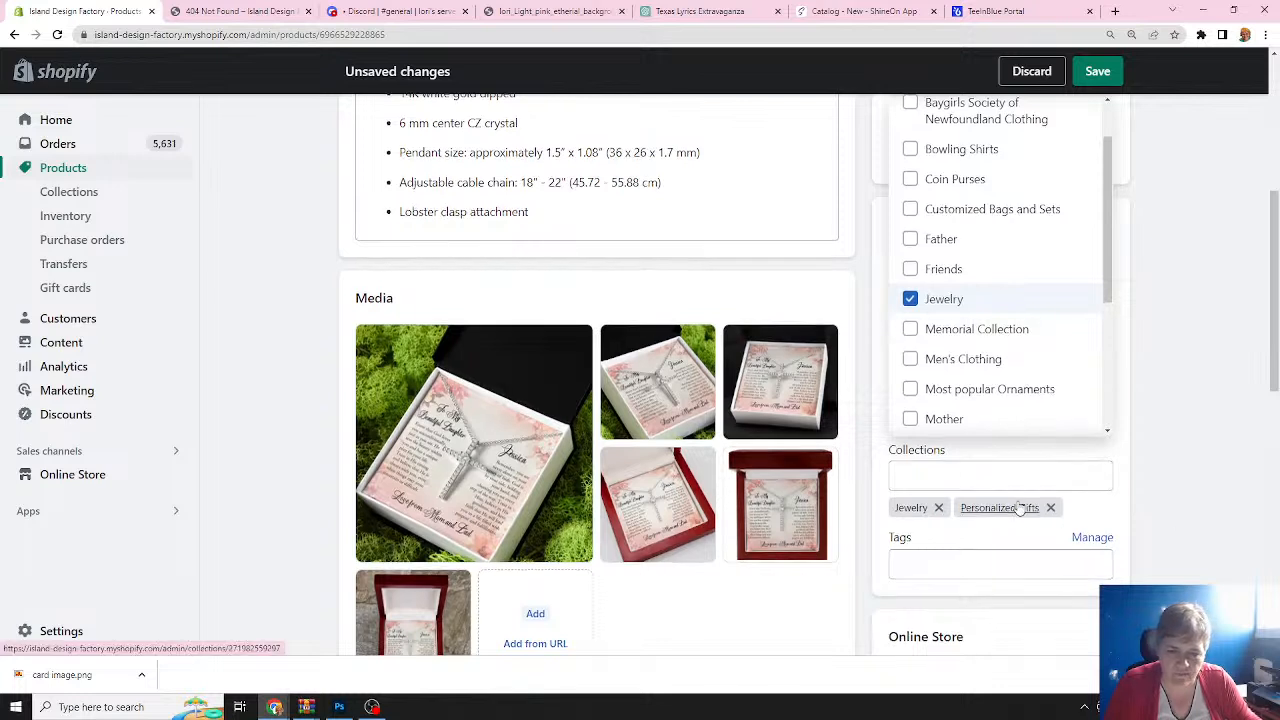
# Tag the product with cross, christain and gift.
pyautogui.scroll(-1, 1010, 505)
pyautogui.click(919, 495)
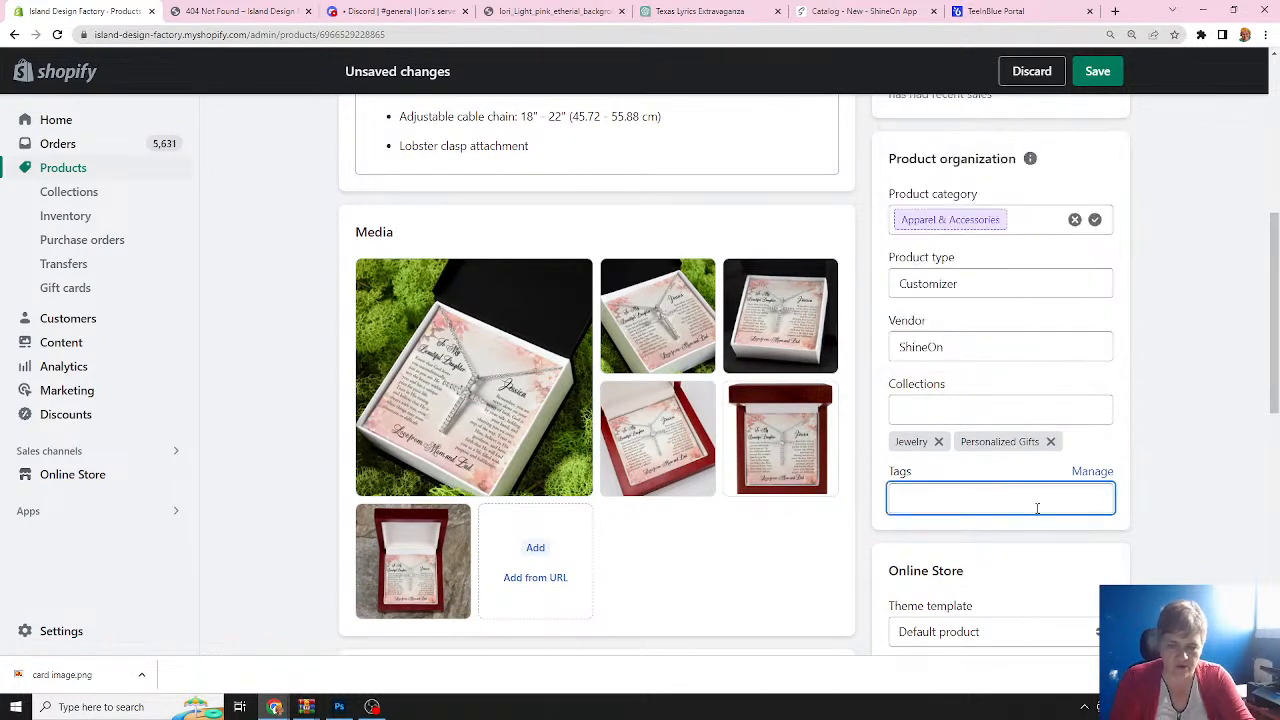
pyautogui.write('cros')
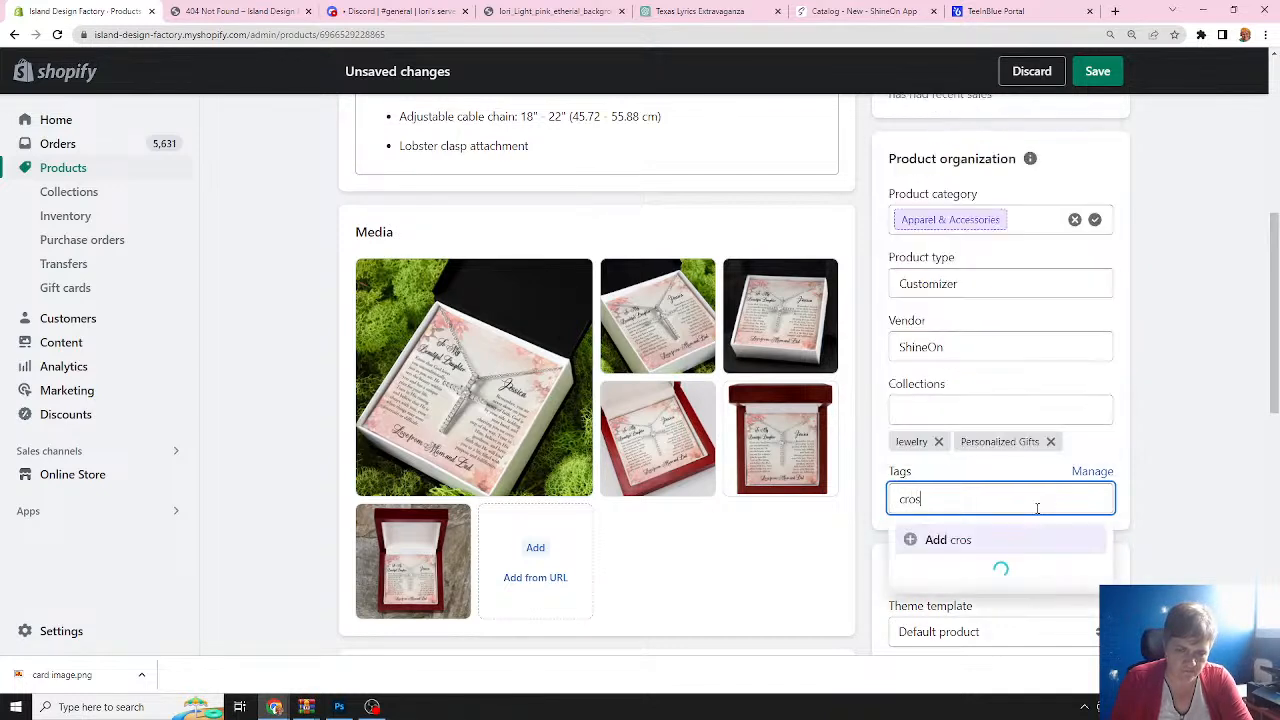
pyautogui.press('Return')
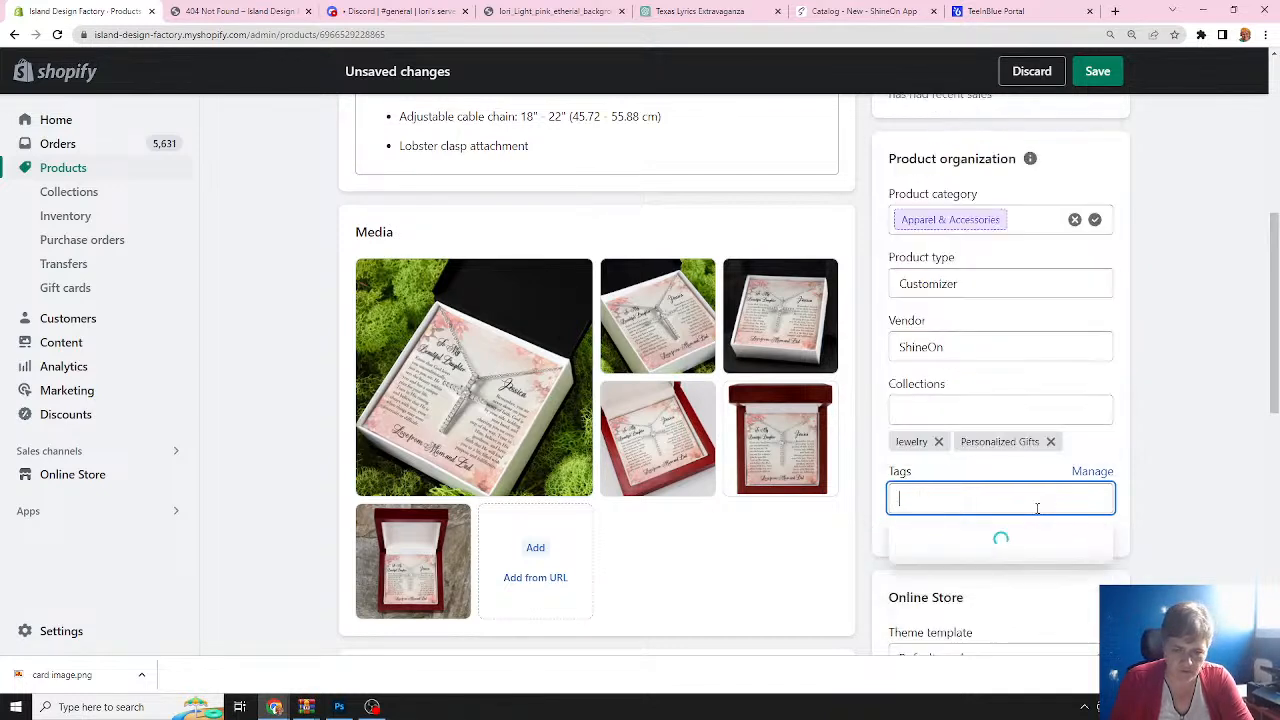
pyautogui.write('chri')
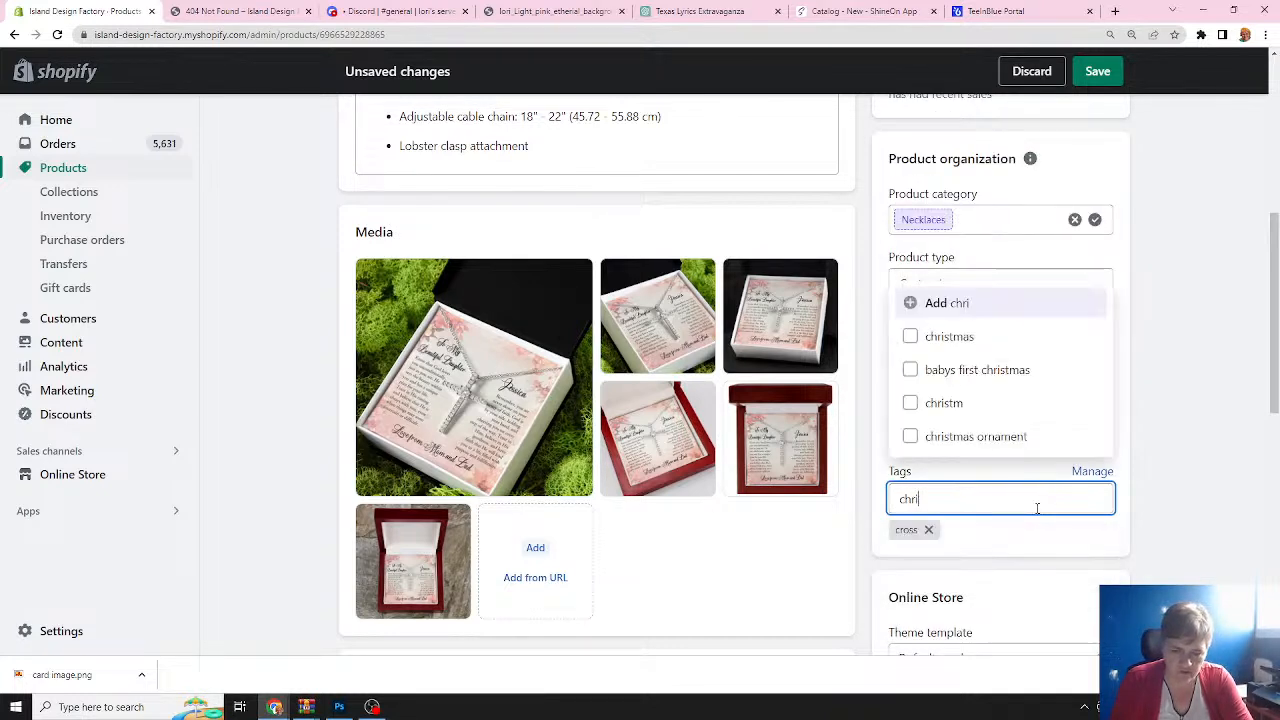
pyautogui.write('stain')
pyautogui.press('Return')
pyautogui.write('gift')
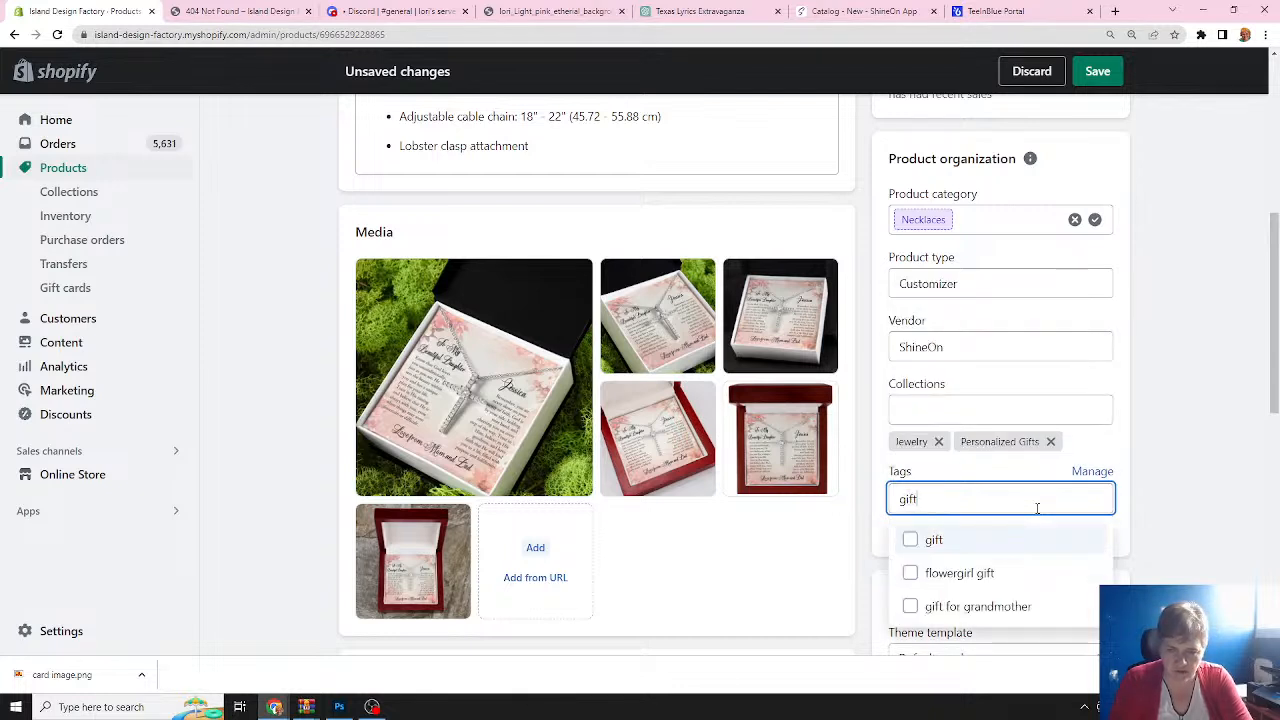
pyautogui.write('you')
pyautogui.press('BackSpace')
pyautogui.press('BackSpace')
pyautogui.press('BackSpace')
pyautogui.press('BackSpace')
pyautogui.press('BackSpace')
pyautogui.press('BackSpace')
pyautogui.press('BackSpace')
pyautogui.write('gift')
pyautogui.press('Return')
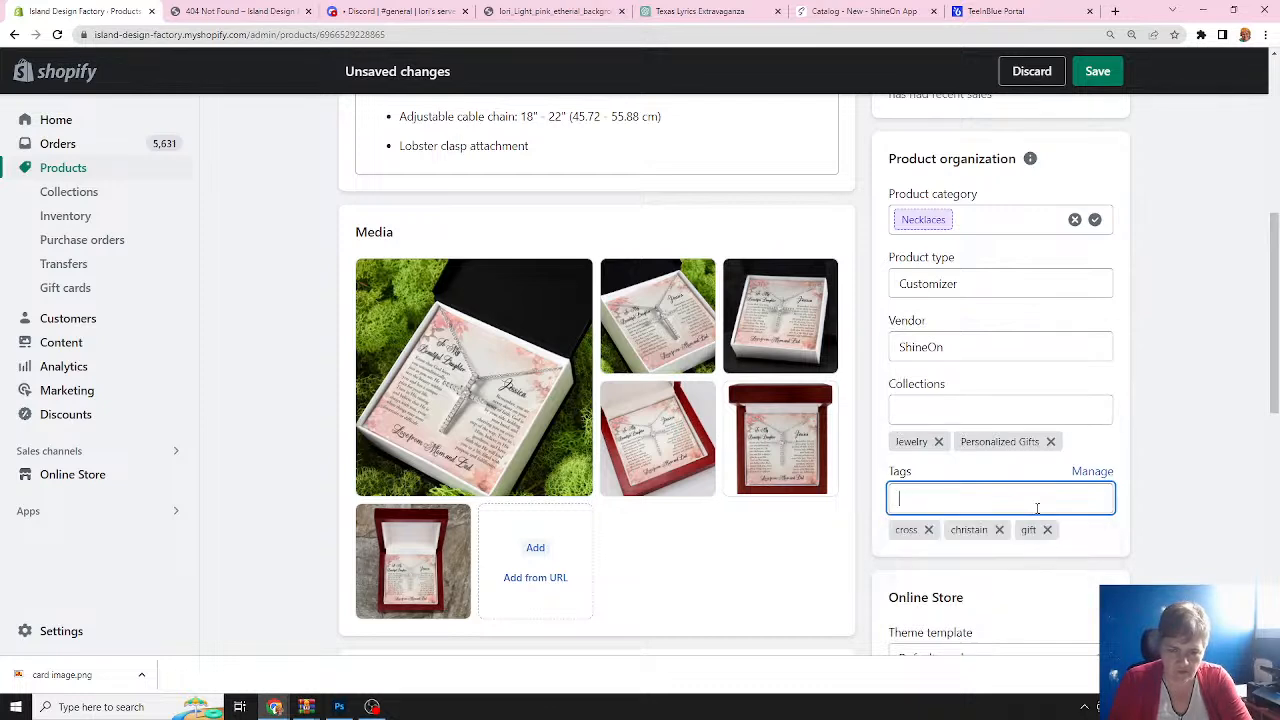
# Add the tags young woman, young lady and parent to the product.
pyautogui.write('youn')
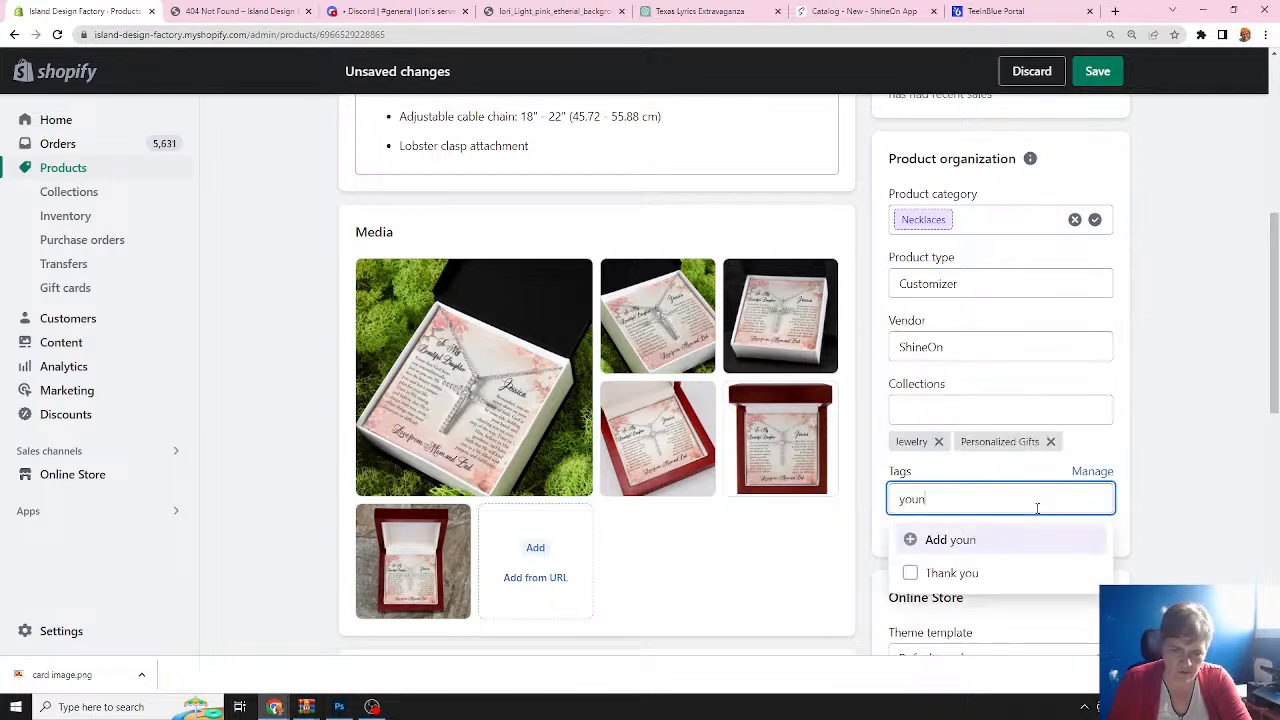
pyautogui.write('g woman')
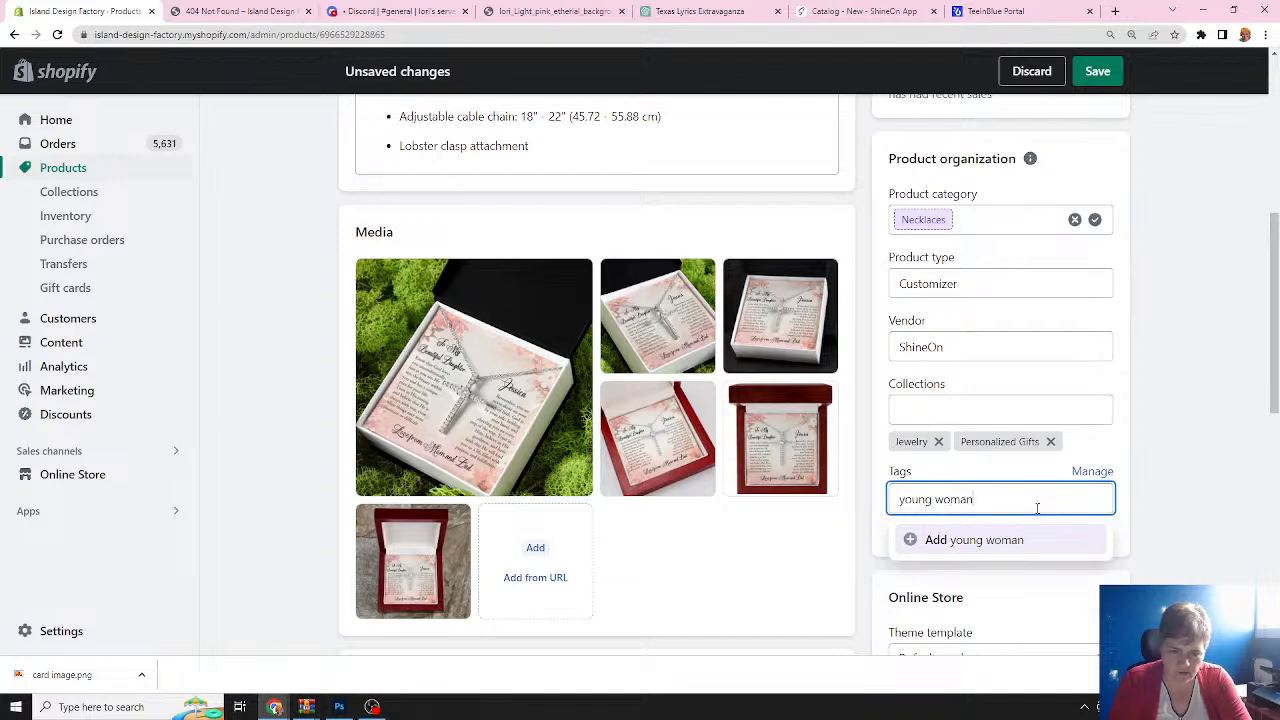
pyautogui.press('Return')
pyautogui.write('youn')
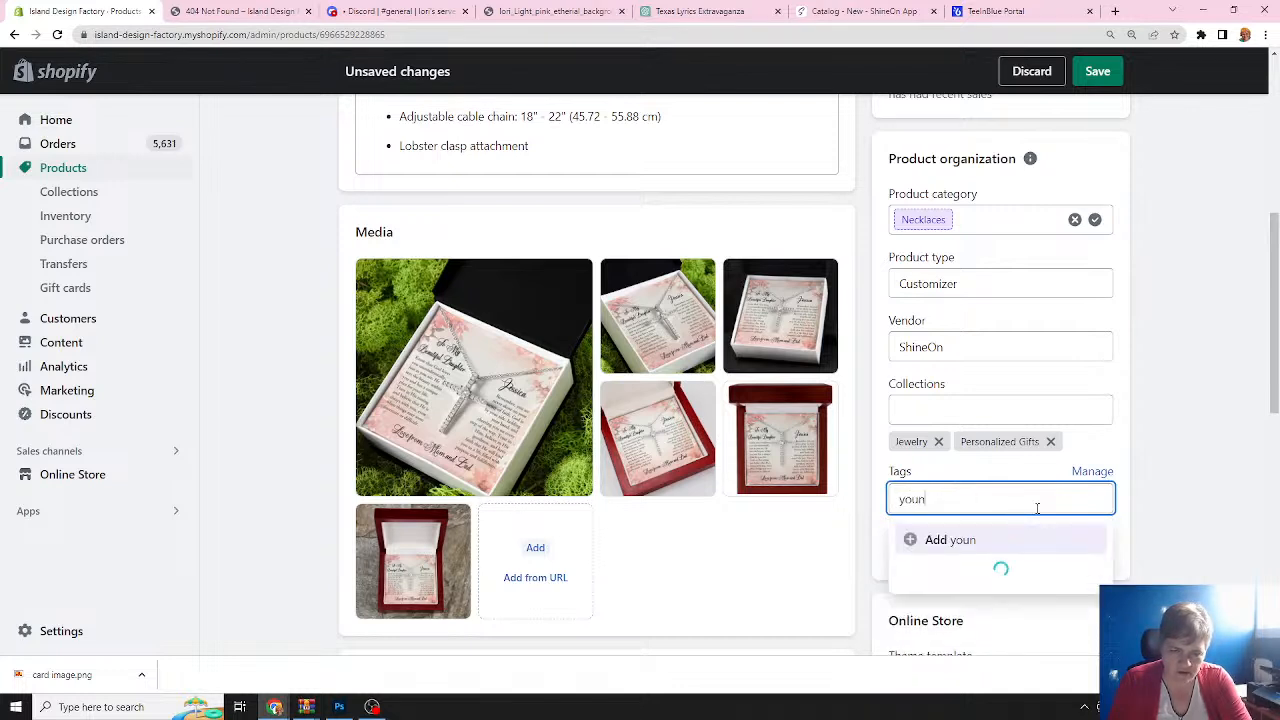
pyautogui.write('g lady')
pyautogui.press('Return')
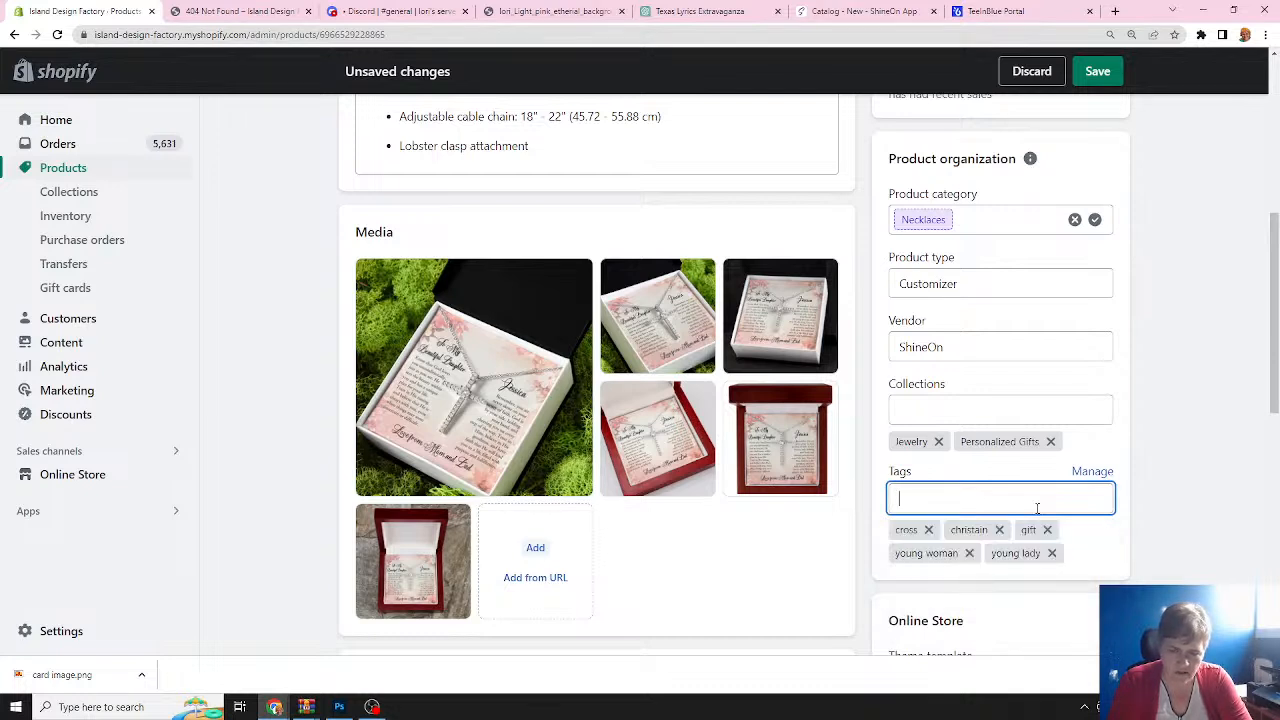
pyautogui.write('pare')
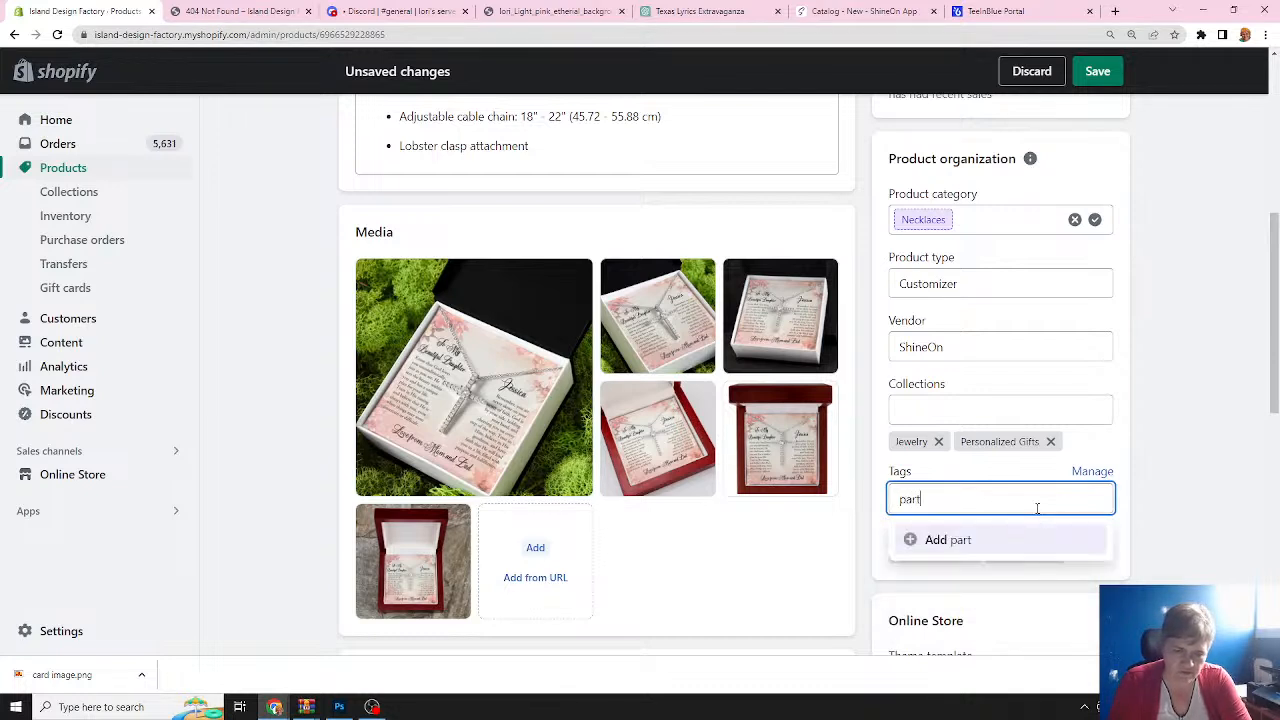
pyautogui.write('nt')
pyautogui.press('Return')
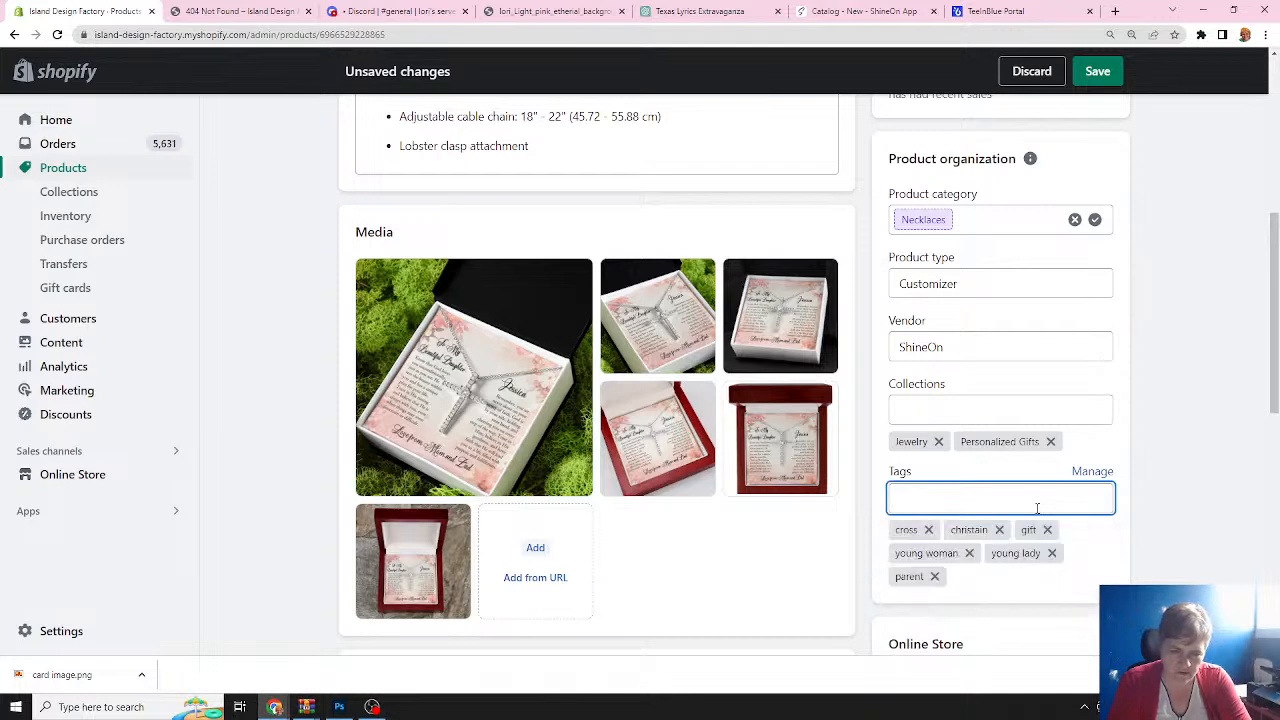
# Add the tags grandchild and necklace, and save the product, accepting the deletion of the Color and Size variants.
pyautogui.write('grand')
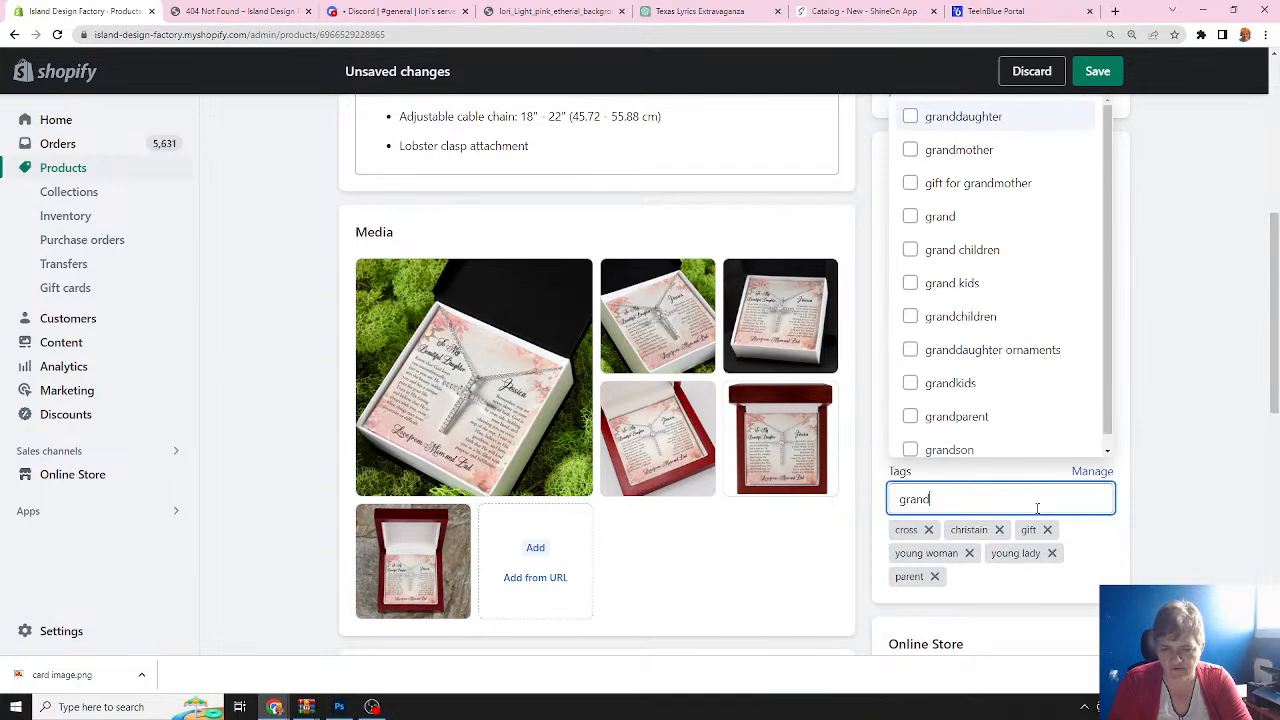
pyautogui.write('chil')
pyautogui.write('d')
pyautogui.press('Return')
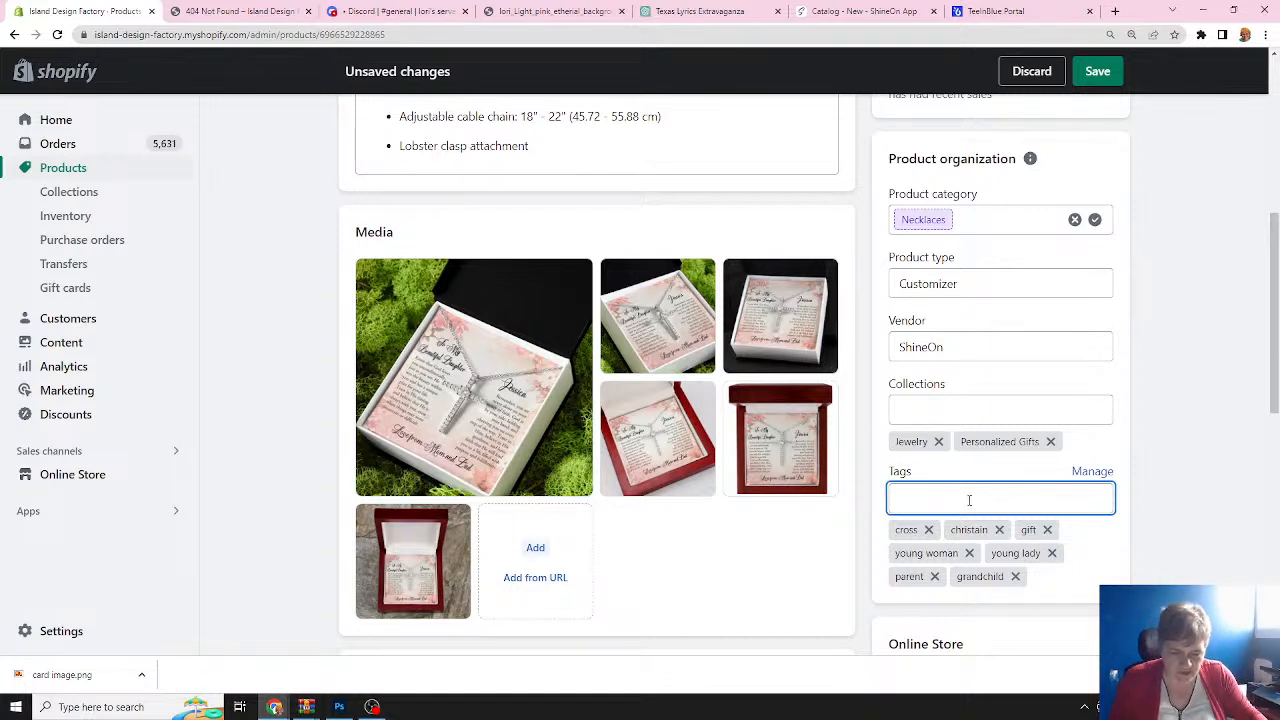
pyautogui.write('necklace')
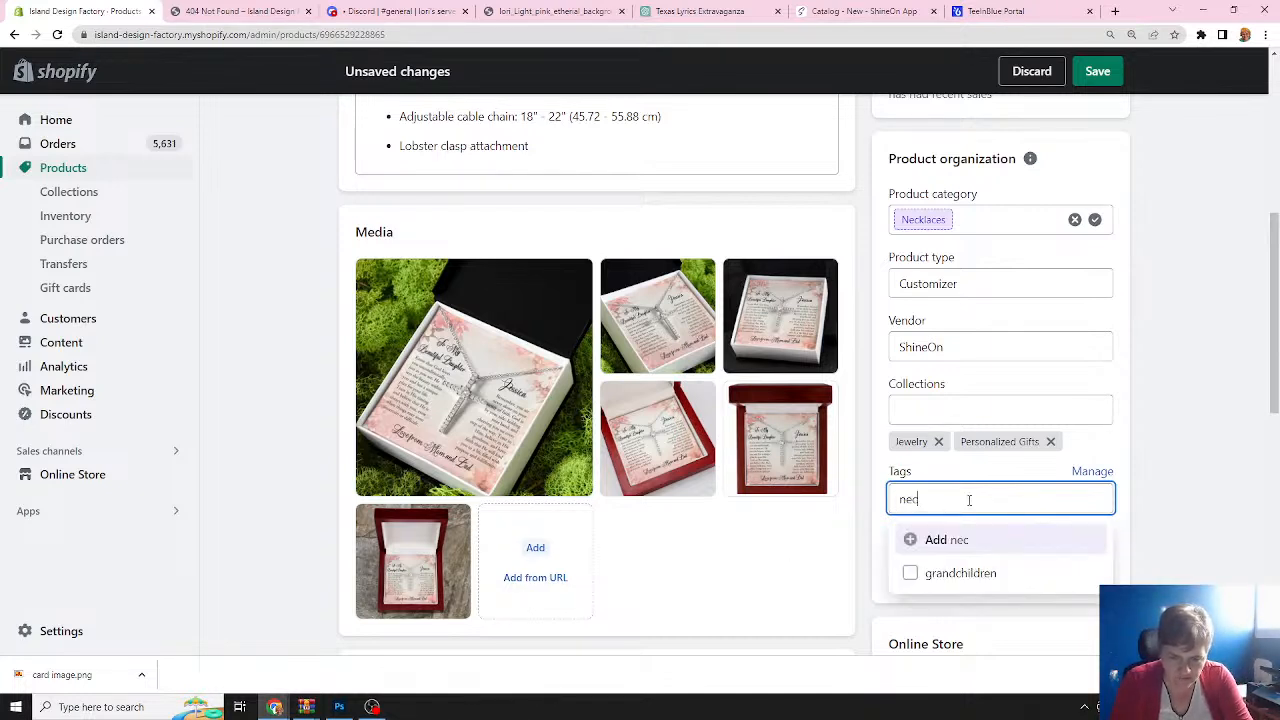
pyautogui.press('Return')
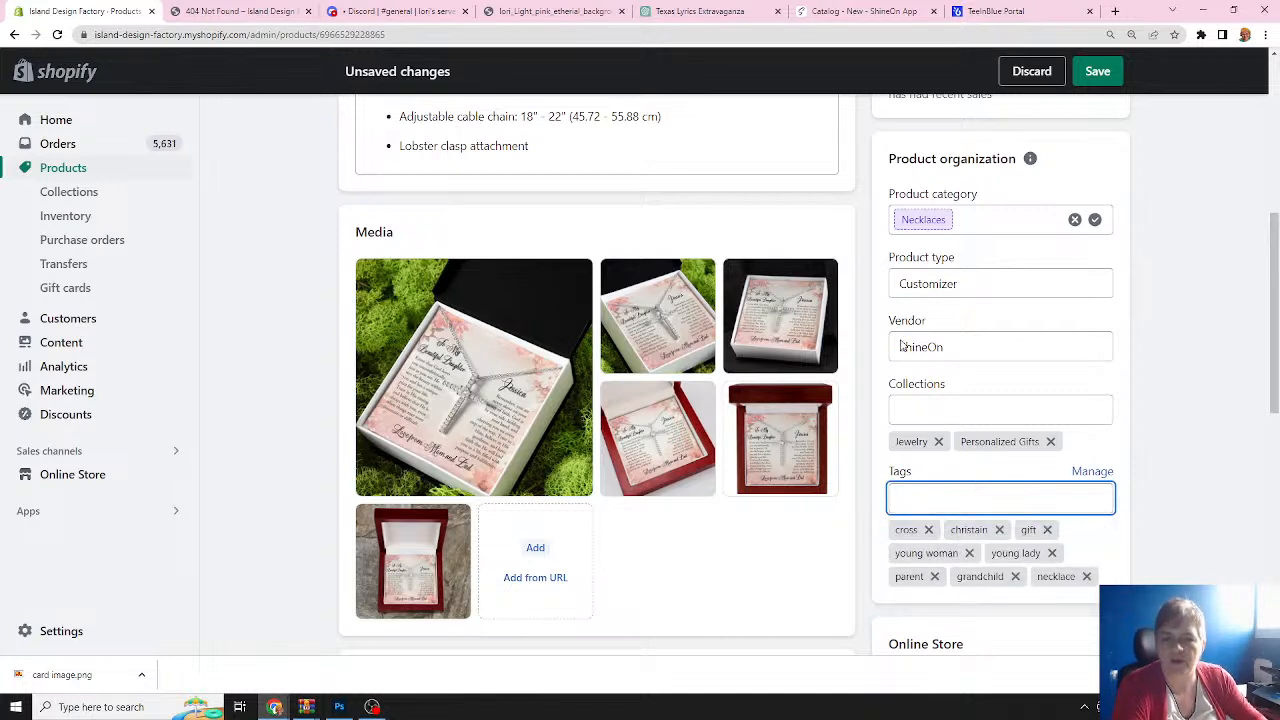
pyautogui.click(1097, 74)
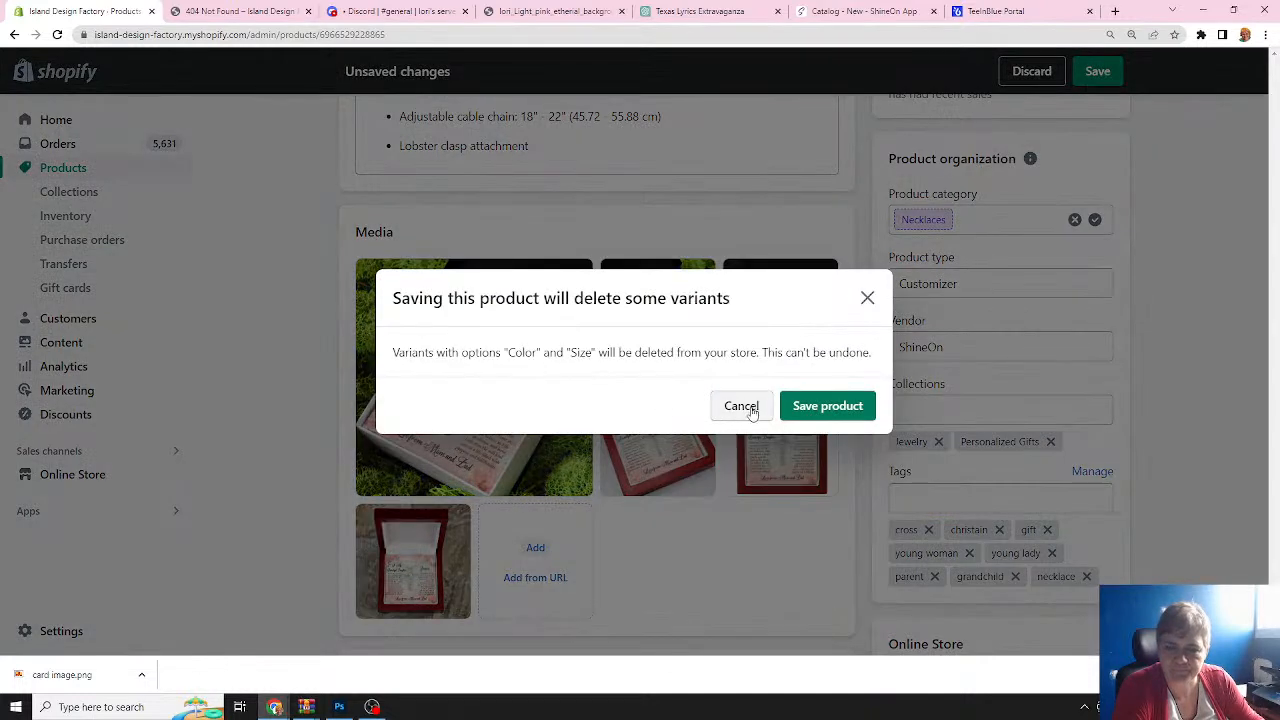
pyautogui.click(828, 407)
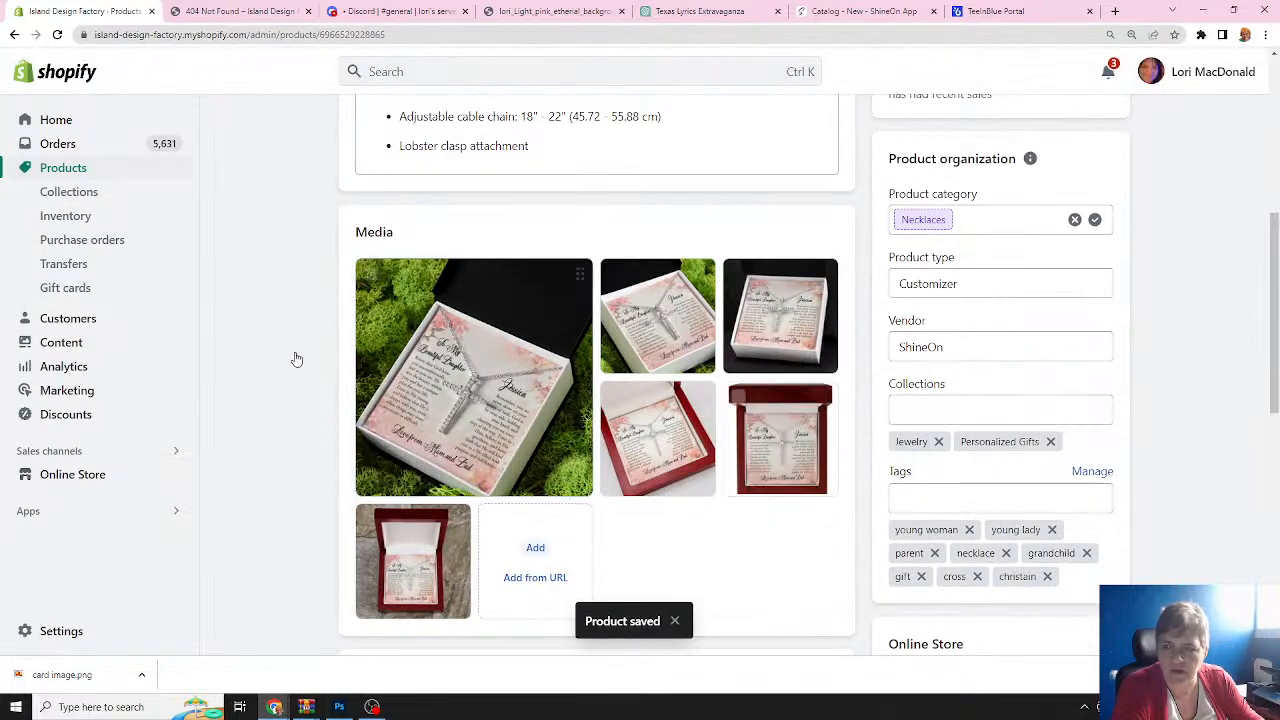
# Switch to the online storefront, reload the necklace page, and check the CZ Necklace - Faith listing in the Jewelry collection.
pyautogui.click(248, 14)
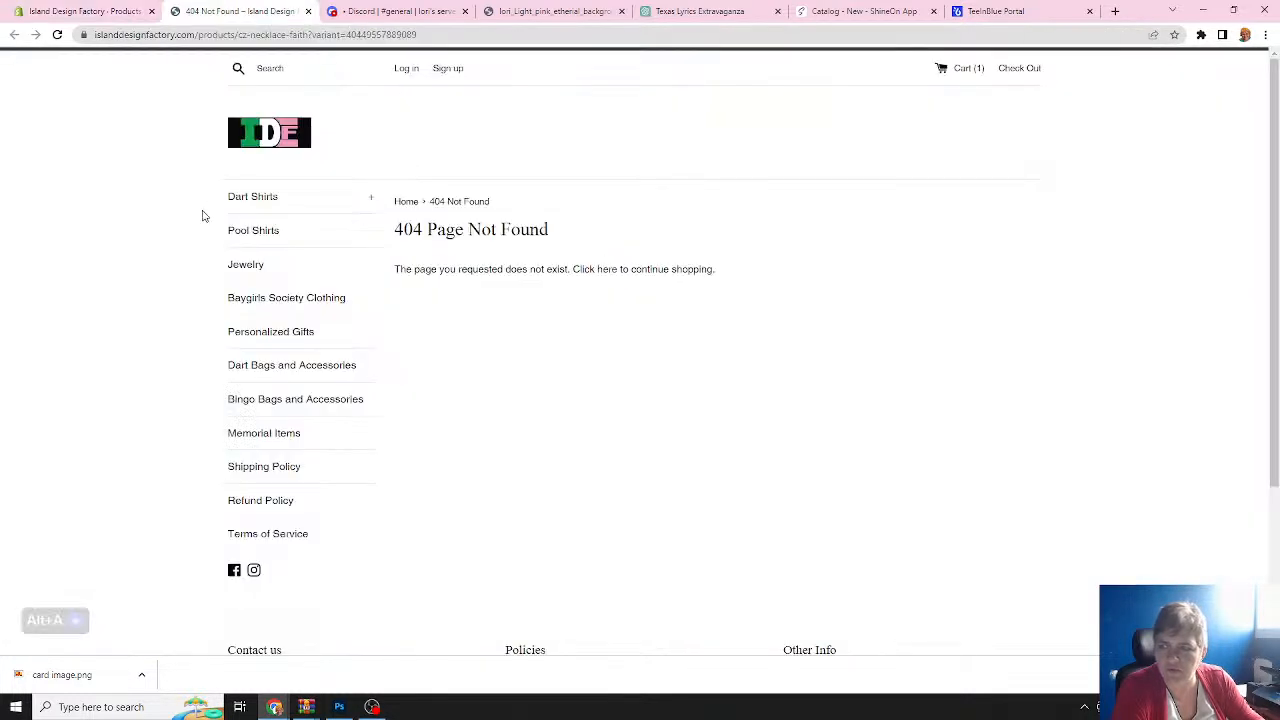
pyautogui.click(57, 35)
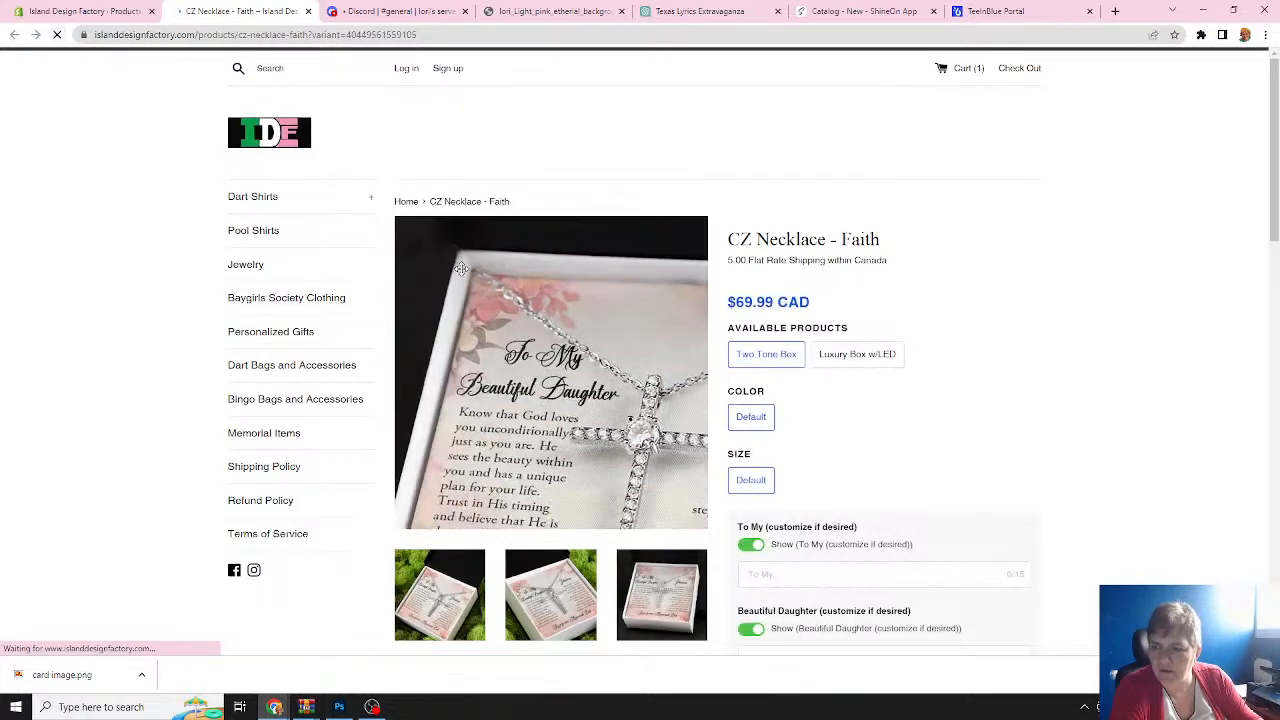
pyautogui.click(249, 272)
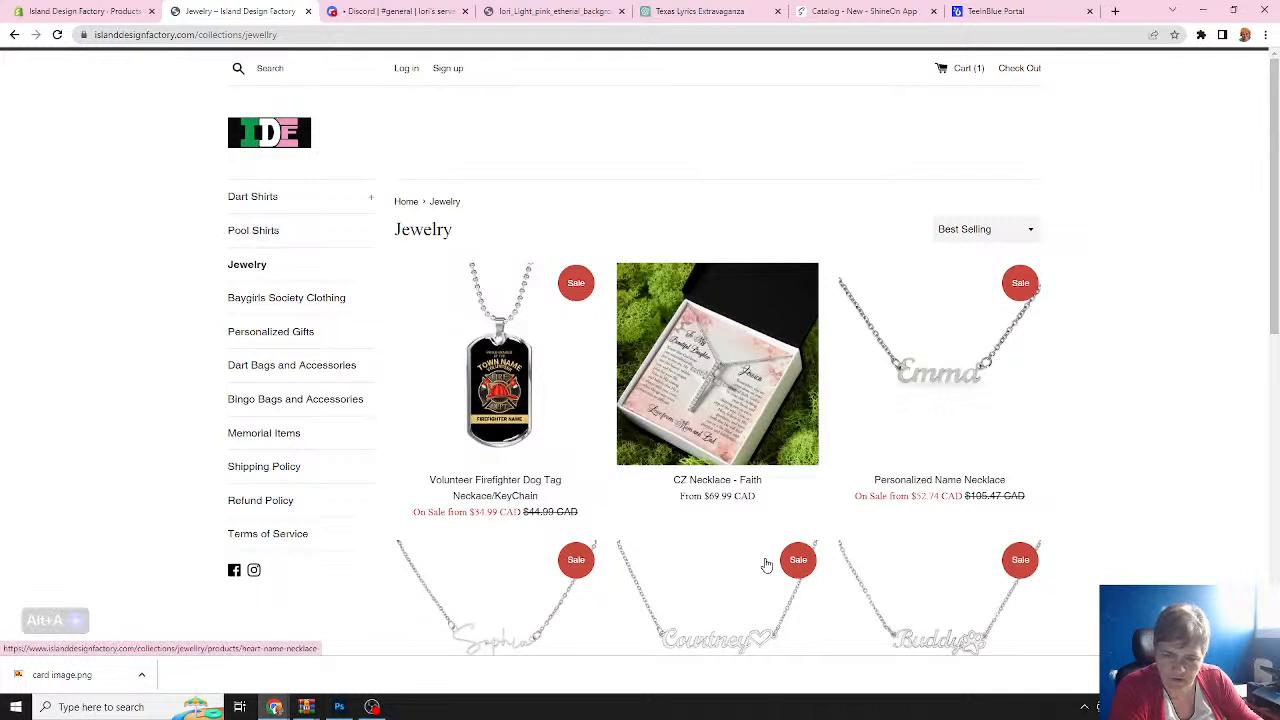
pyautogui.scroll(-1, 702, 410)
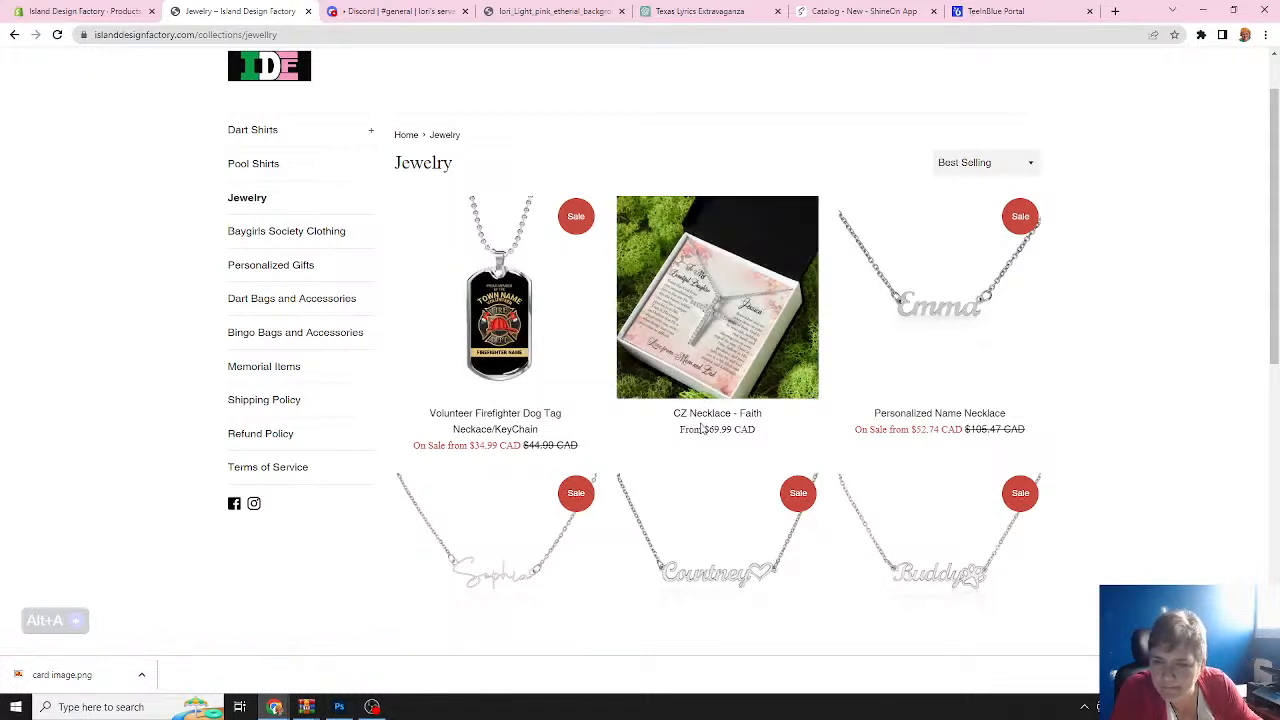
# Open CZ Necklace - Faith on the storefront and check how the Two Tone Box and Luxury Box w/LED options change the price and product image.
pyautogui.click(720, 352)
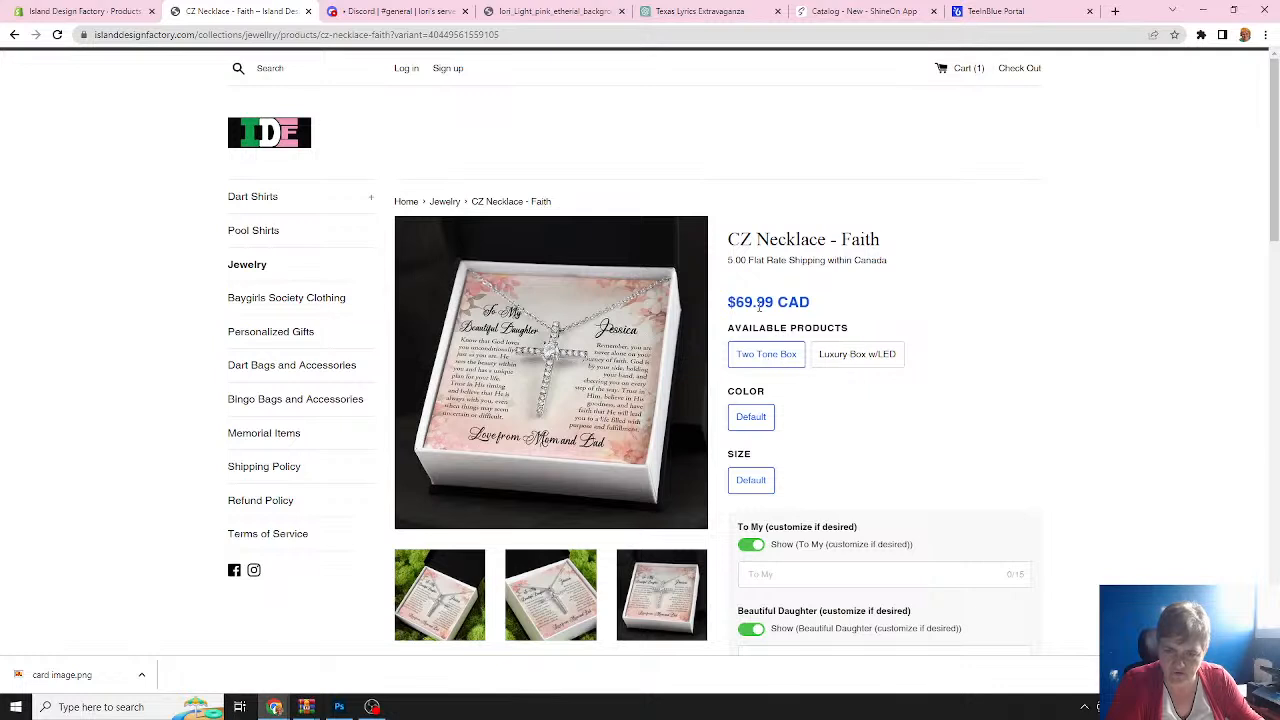
pyautogui.click(831, 362)
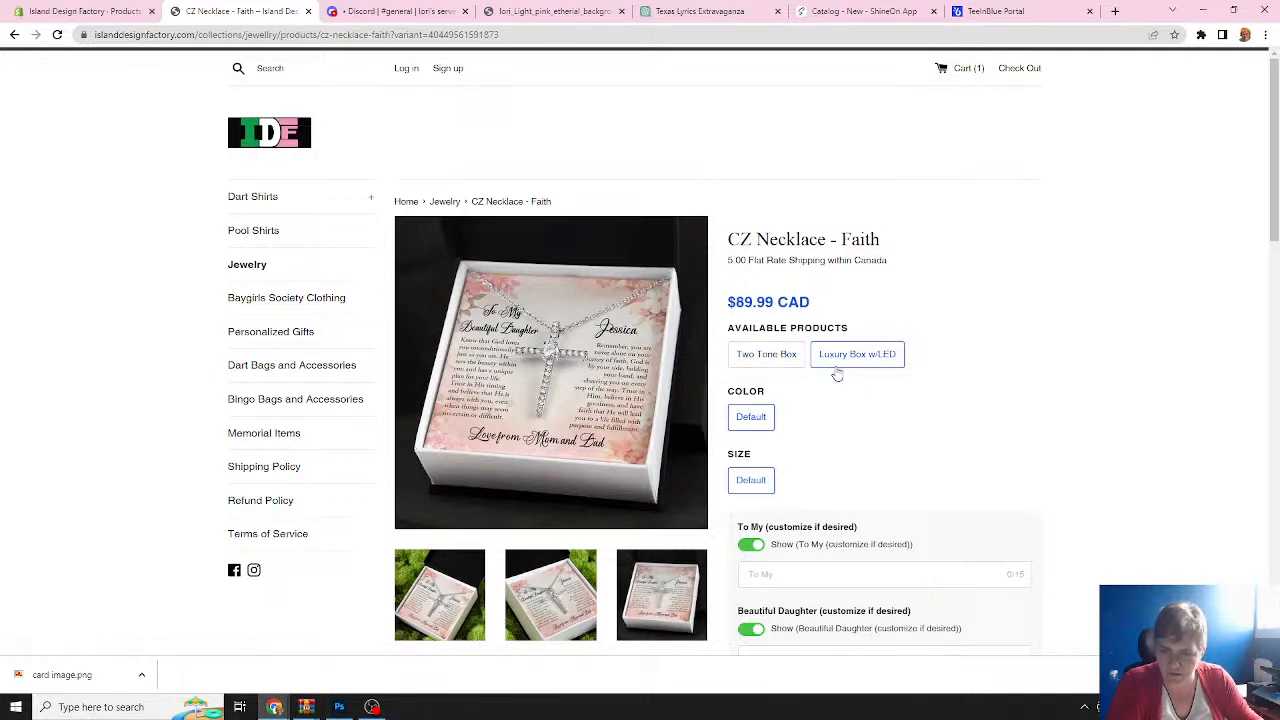
pyautogui.scroll(-2, 843, 372)
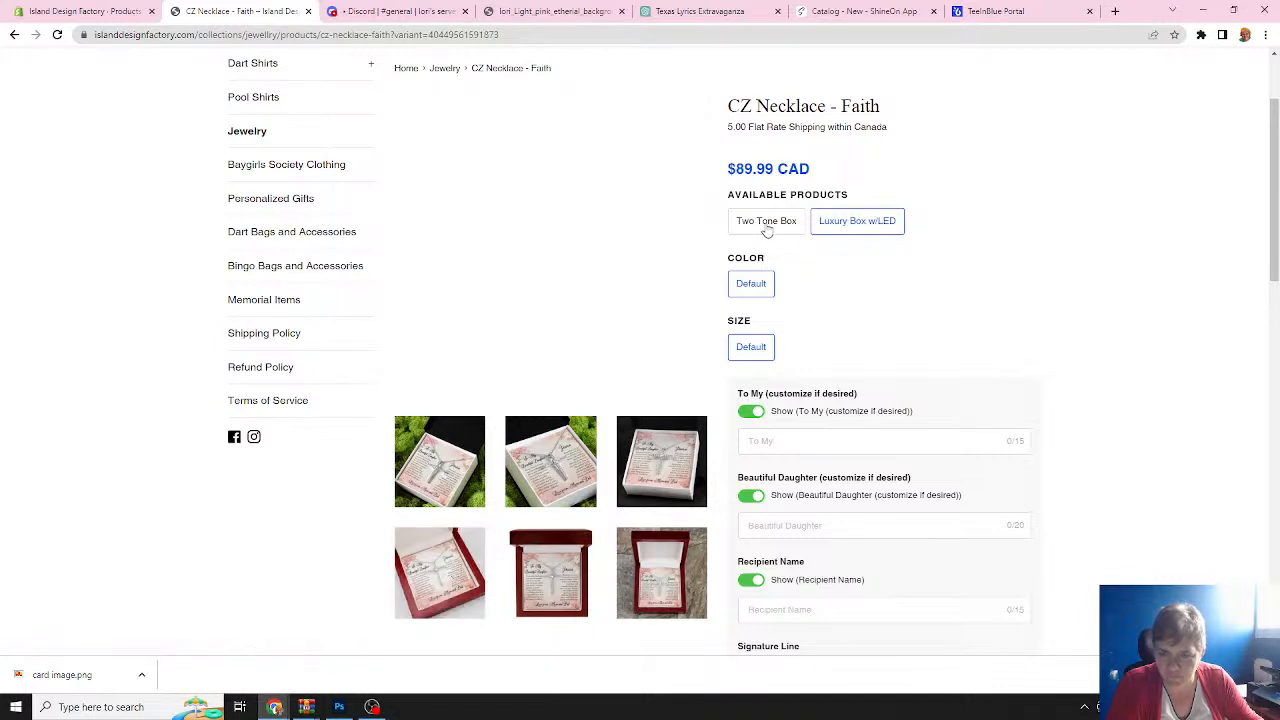
pyautogui.click(560, 574)
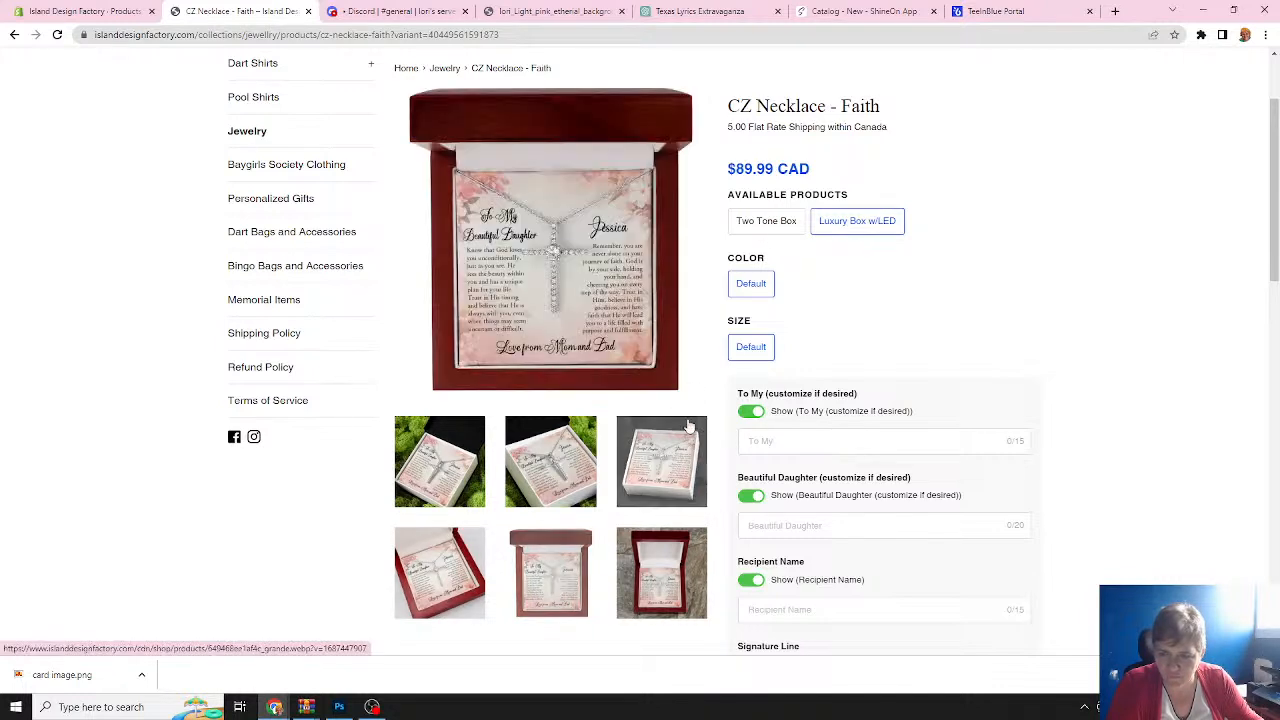
pyautogui.click(653, 573)
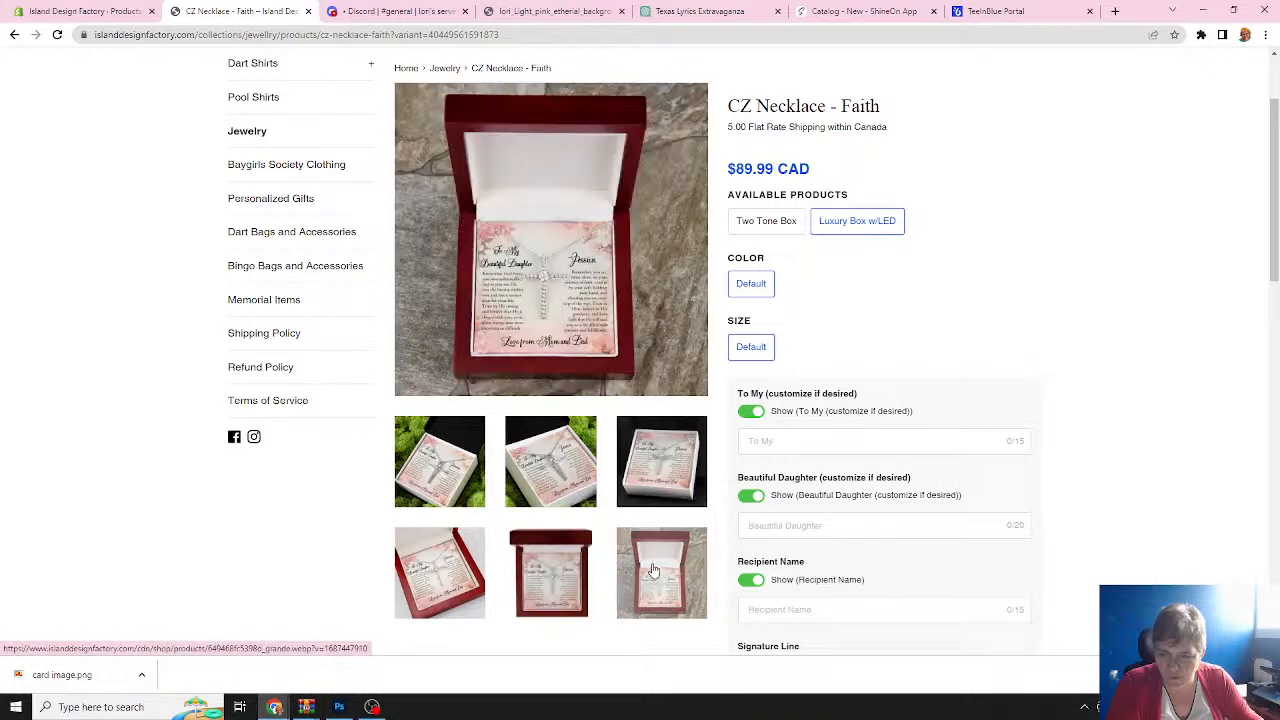
pyautogui.click(766, 224)
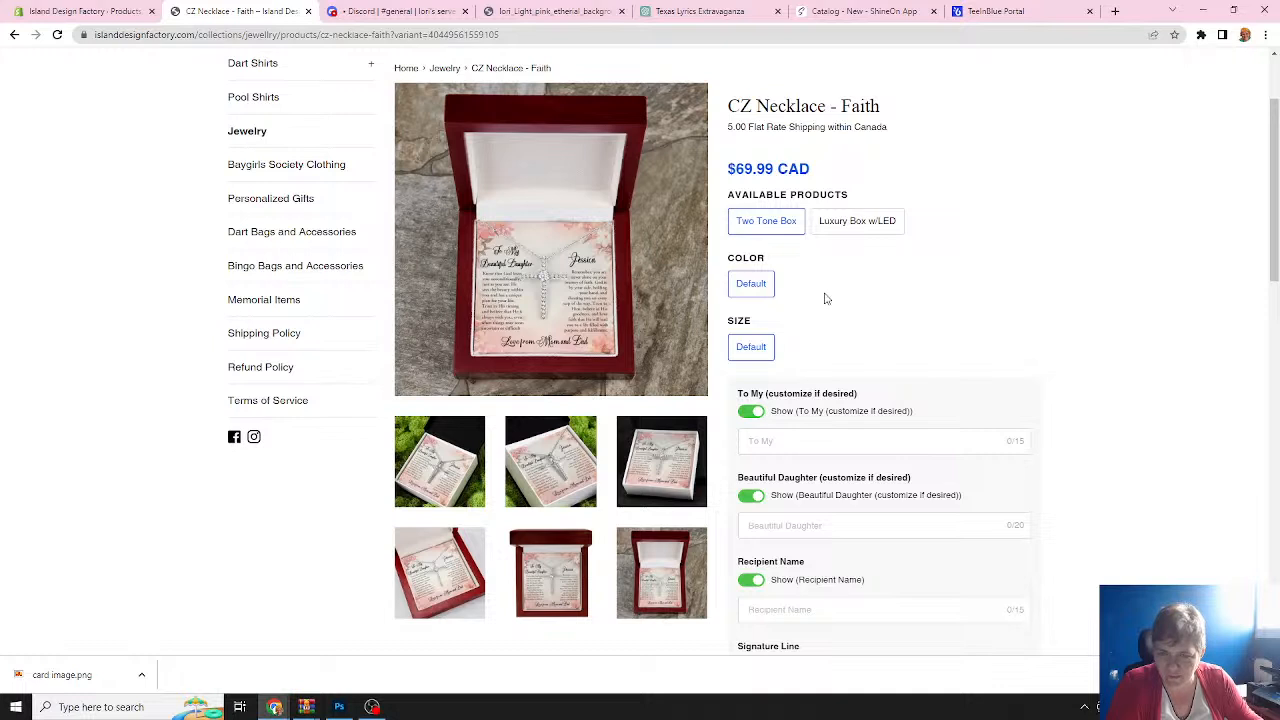
pyautogui.click(845, 222)
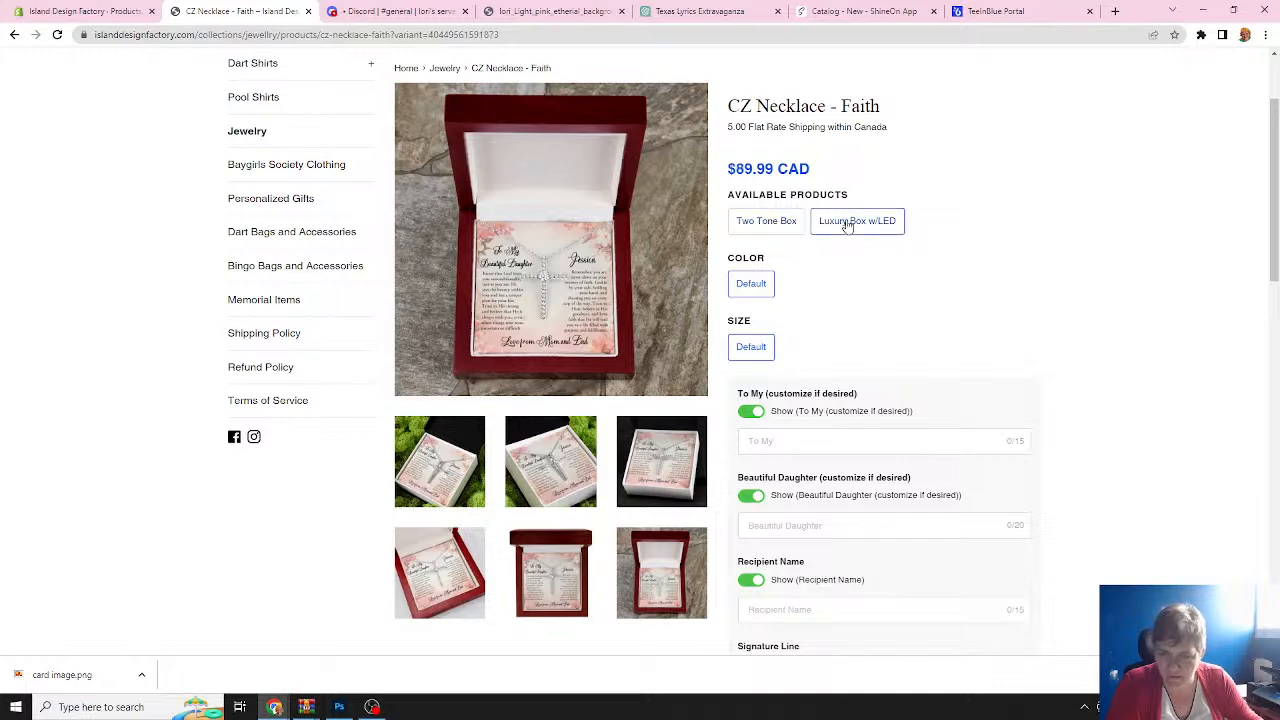
pyautogui.click(748, 223)
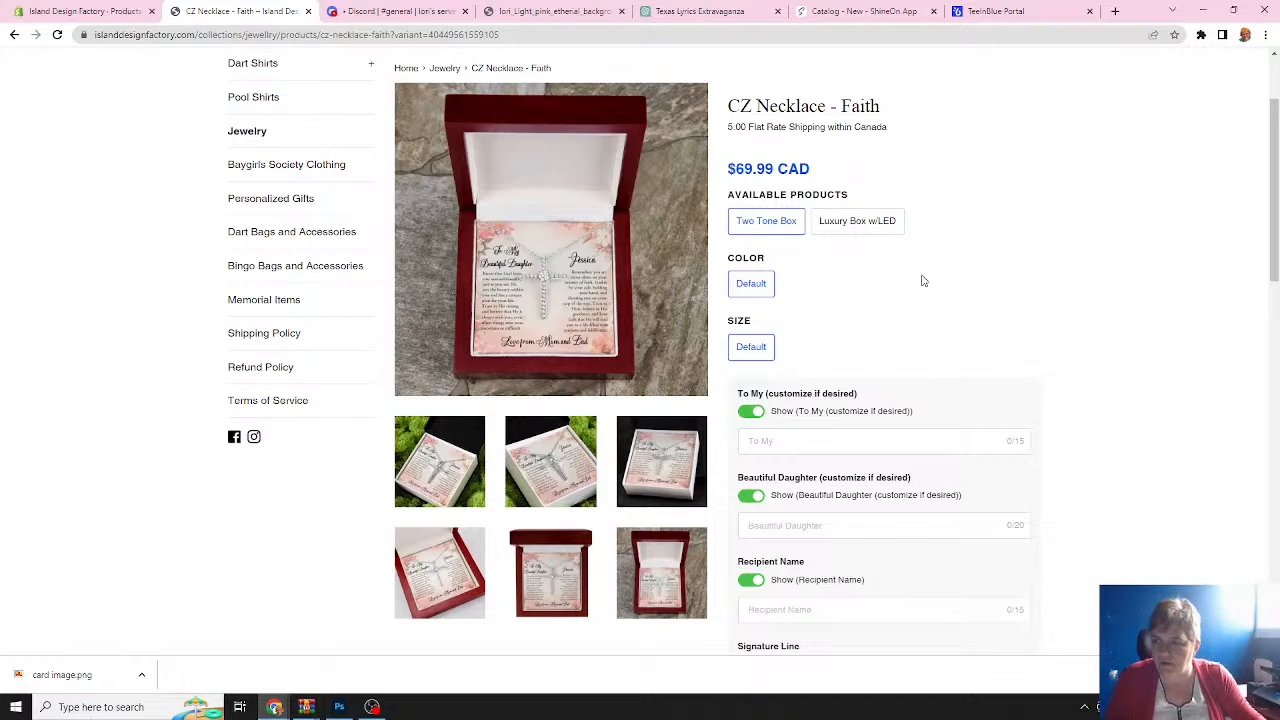
# Switch to the TeeInBlue campaign and check which variant is assigned to the angled mockup of the Luxury Box w/LED.
pyautogui.click(1009, 14)
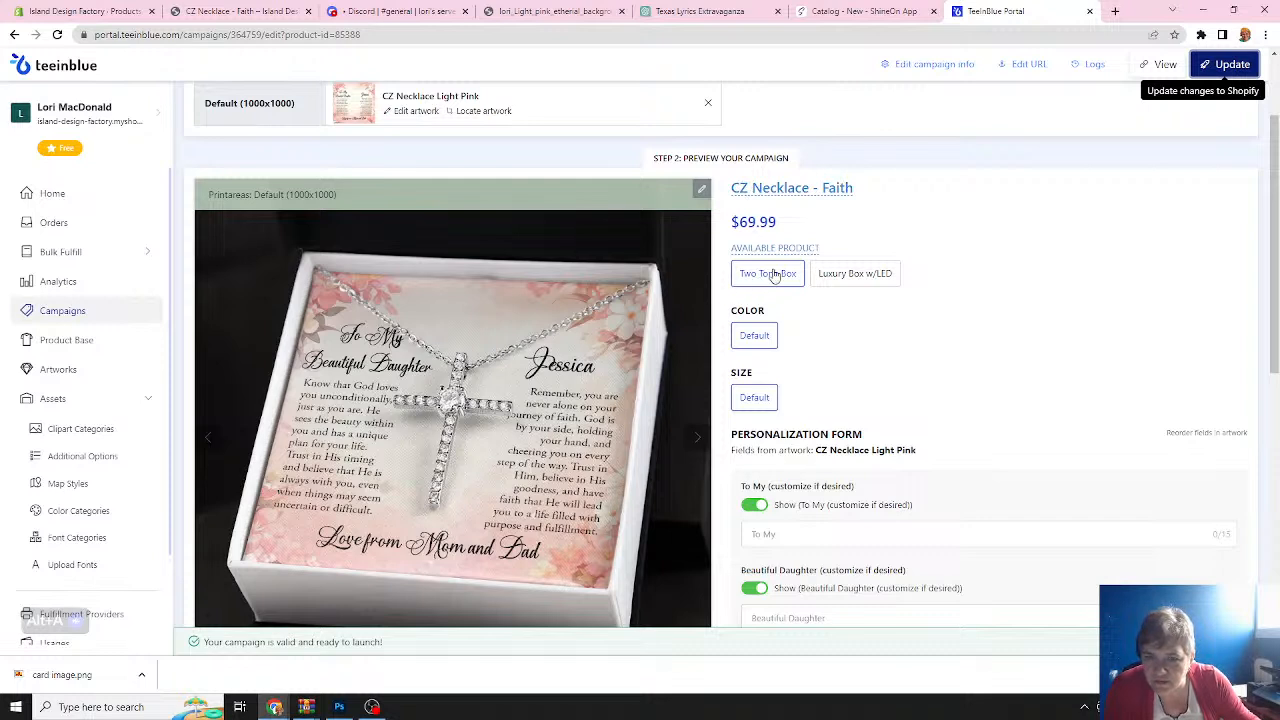
pyautogui.click(841, 276)
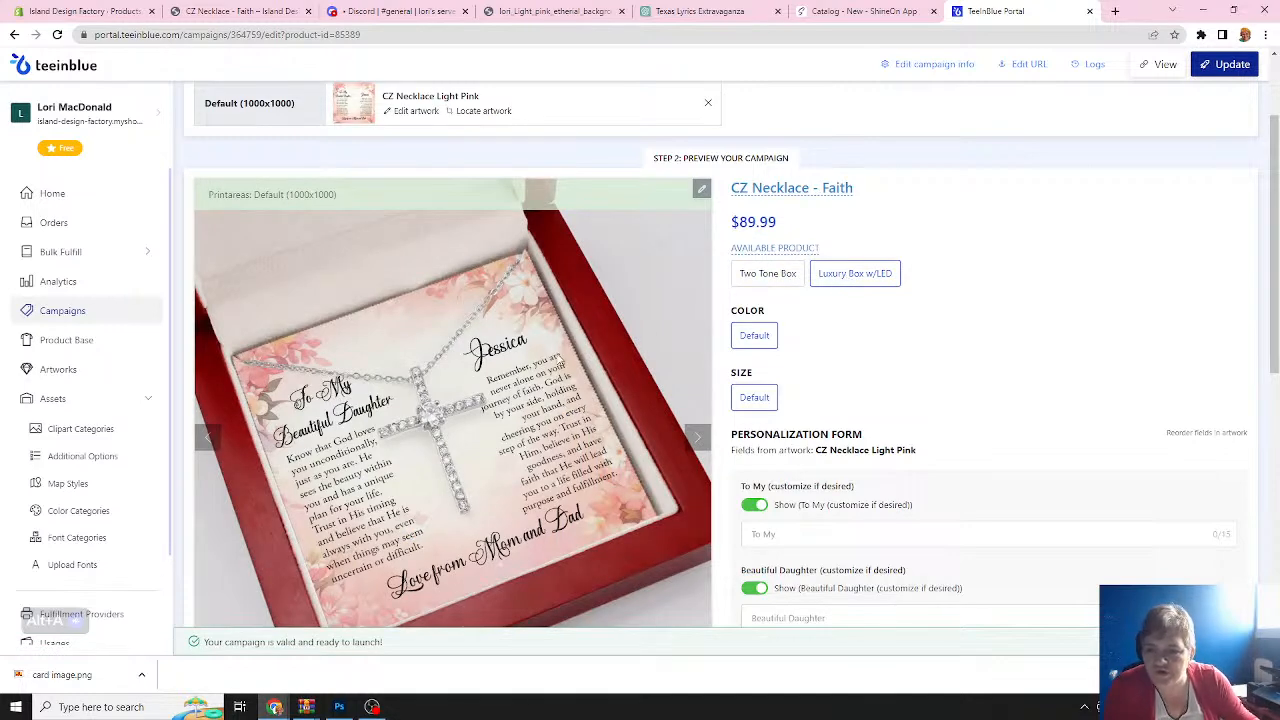
pyautogui.scroll(-3, 553, 348)
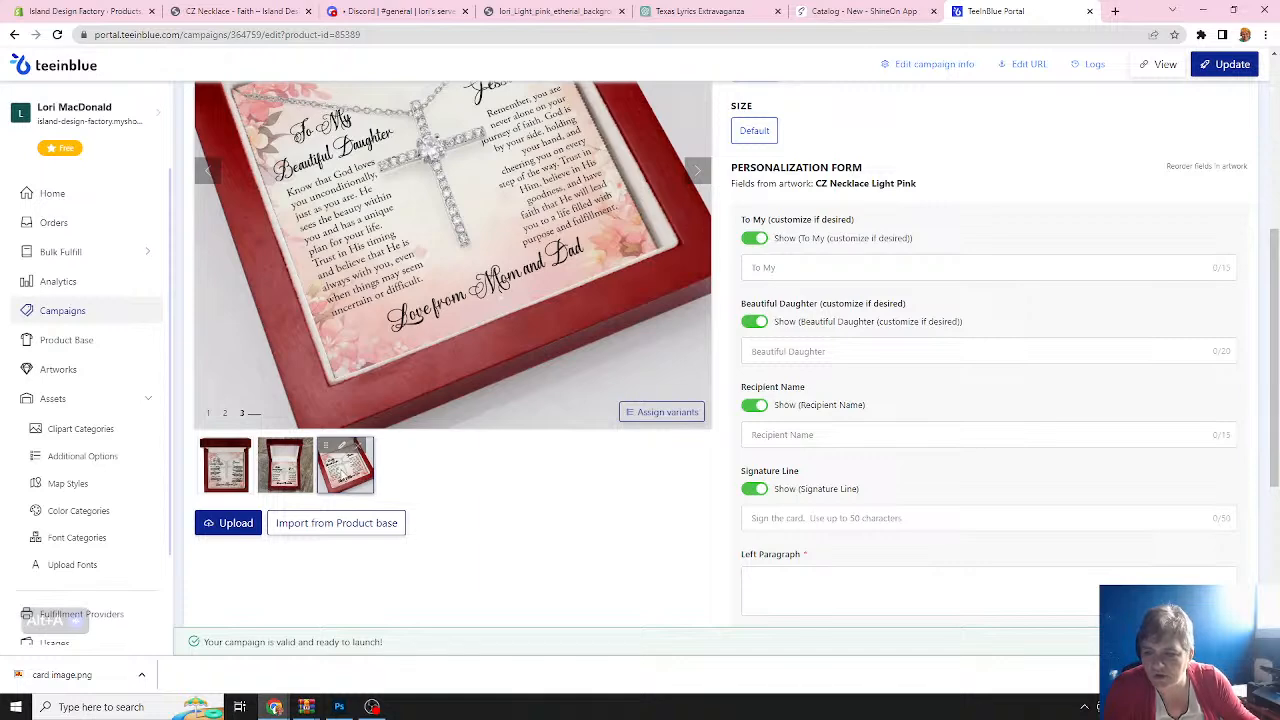
pyautogui.click(659, 416)
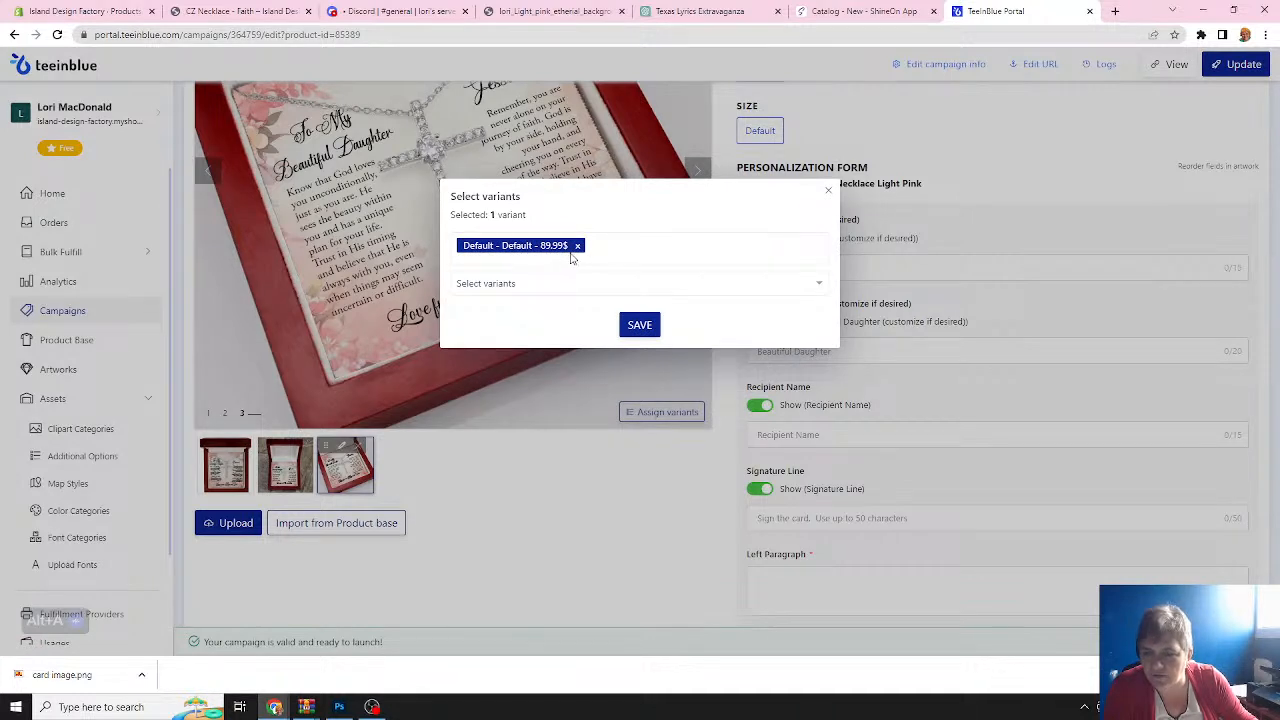
pyautogui.click(636, 323)
pyautogui.scroll(5, 586, 353)
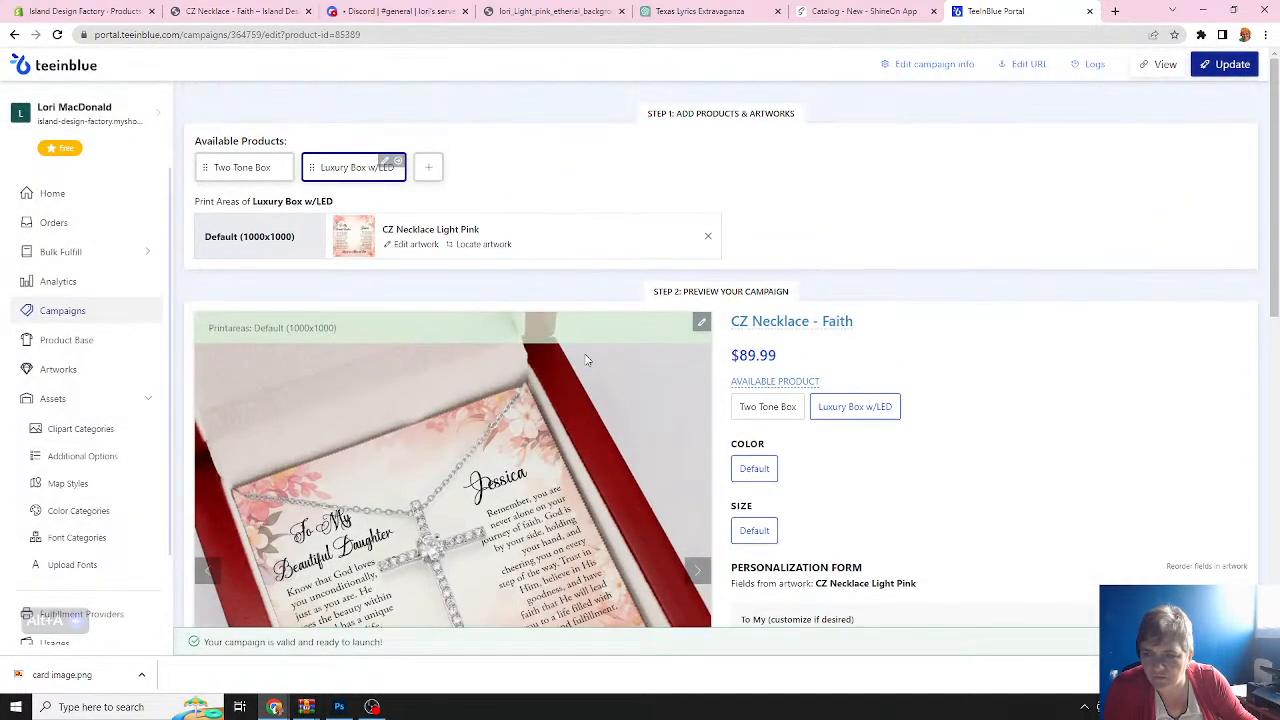
# Disable the Default color and Default size of the Luxury Box w/LED product and save its variants.
pyautogui.click(386, 163)
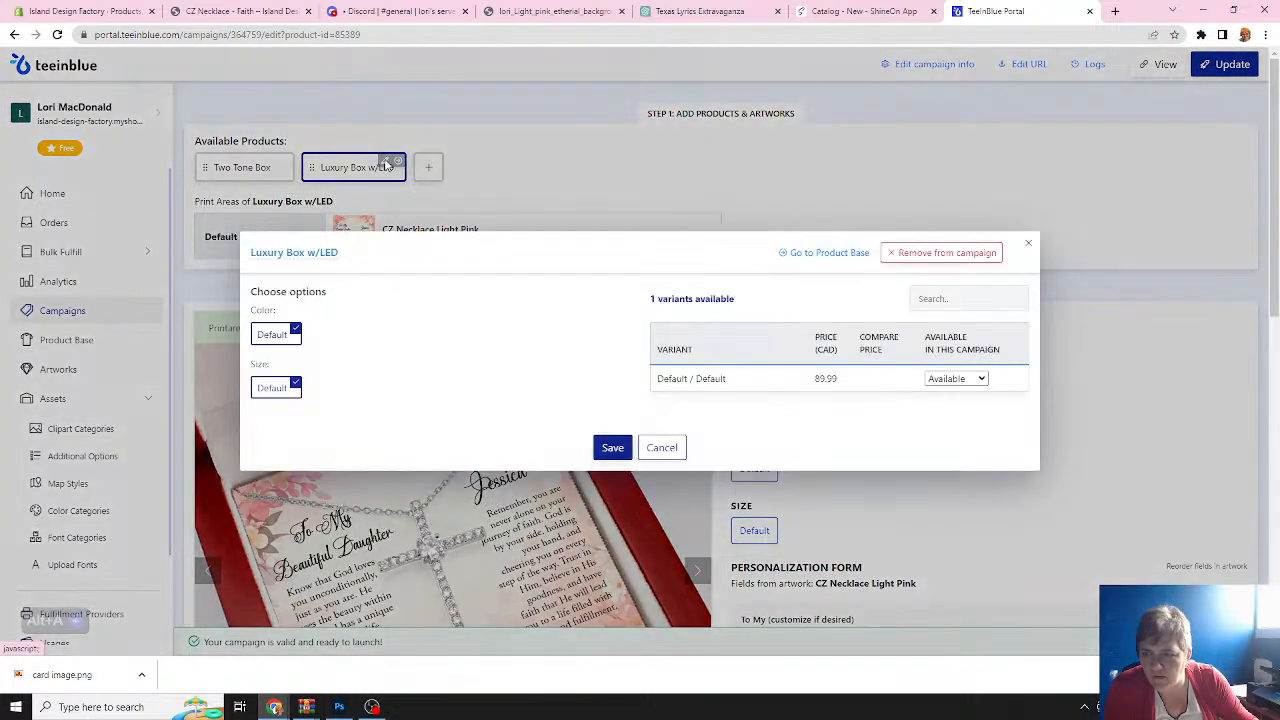
pyautogui.click(295, 331)
pyautogui.click(296, 387)
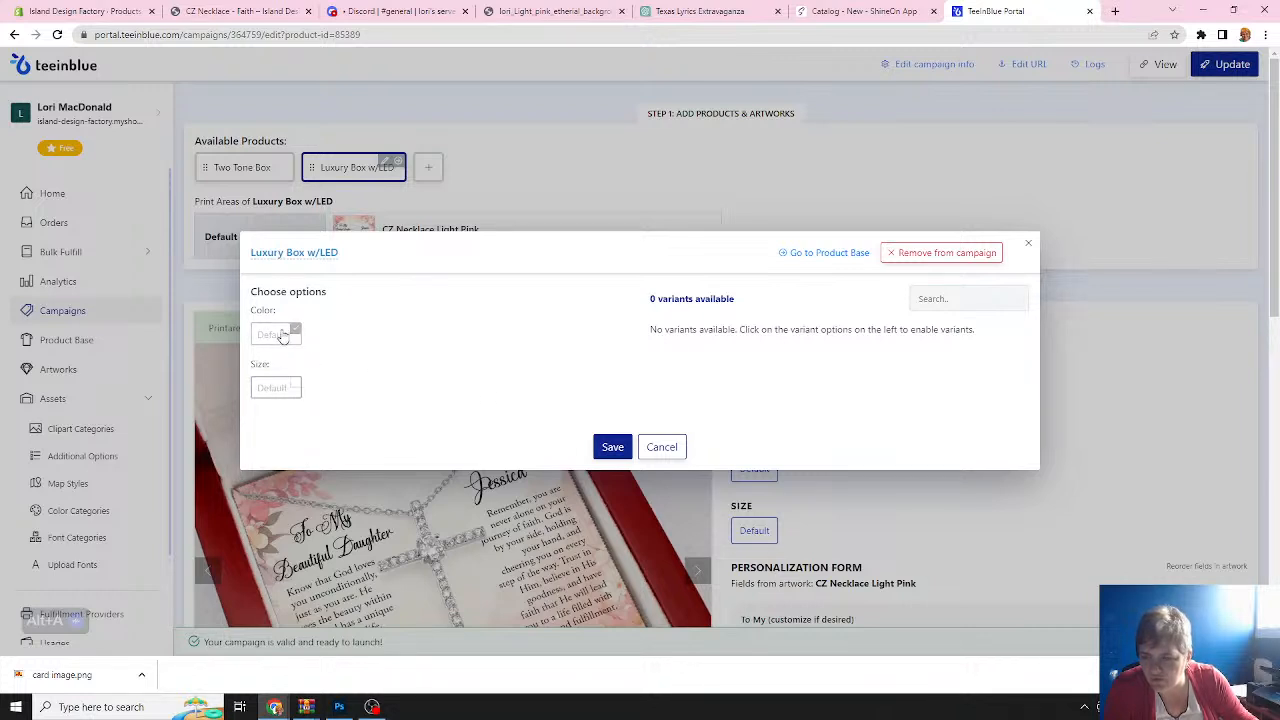
pyautogui.click(612, 449)
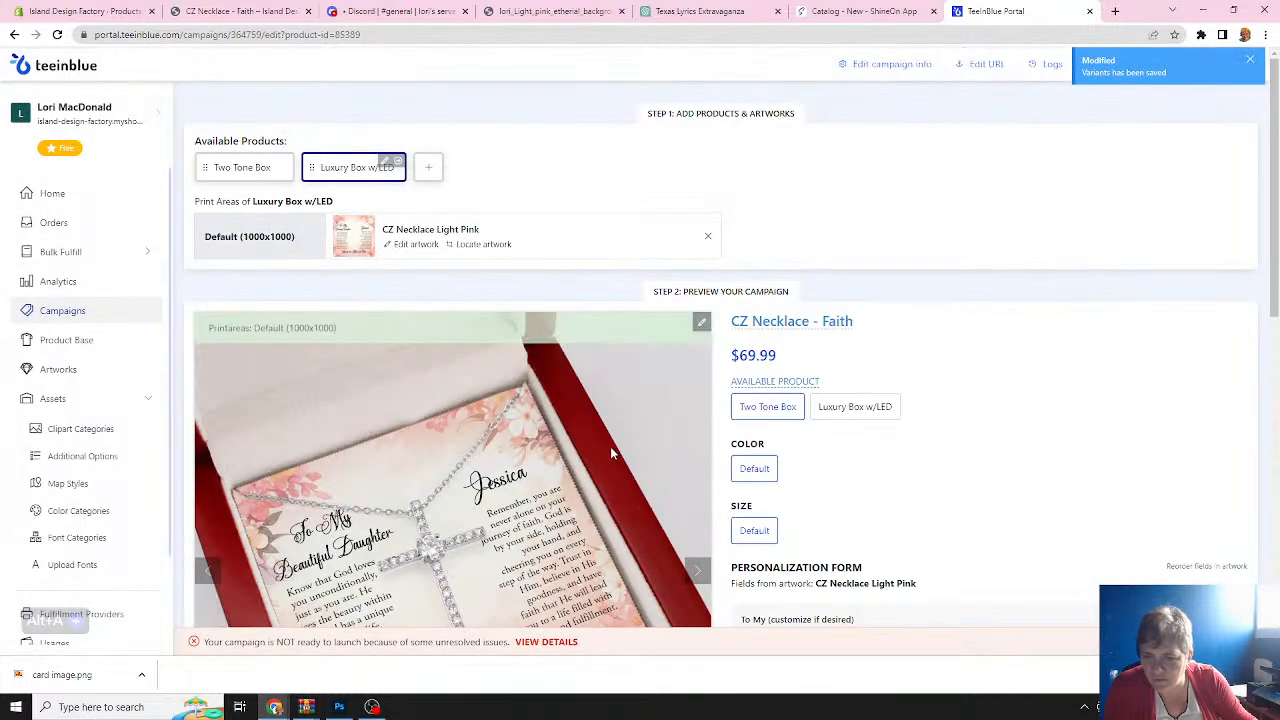
pyautogui.click(828, 420)
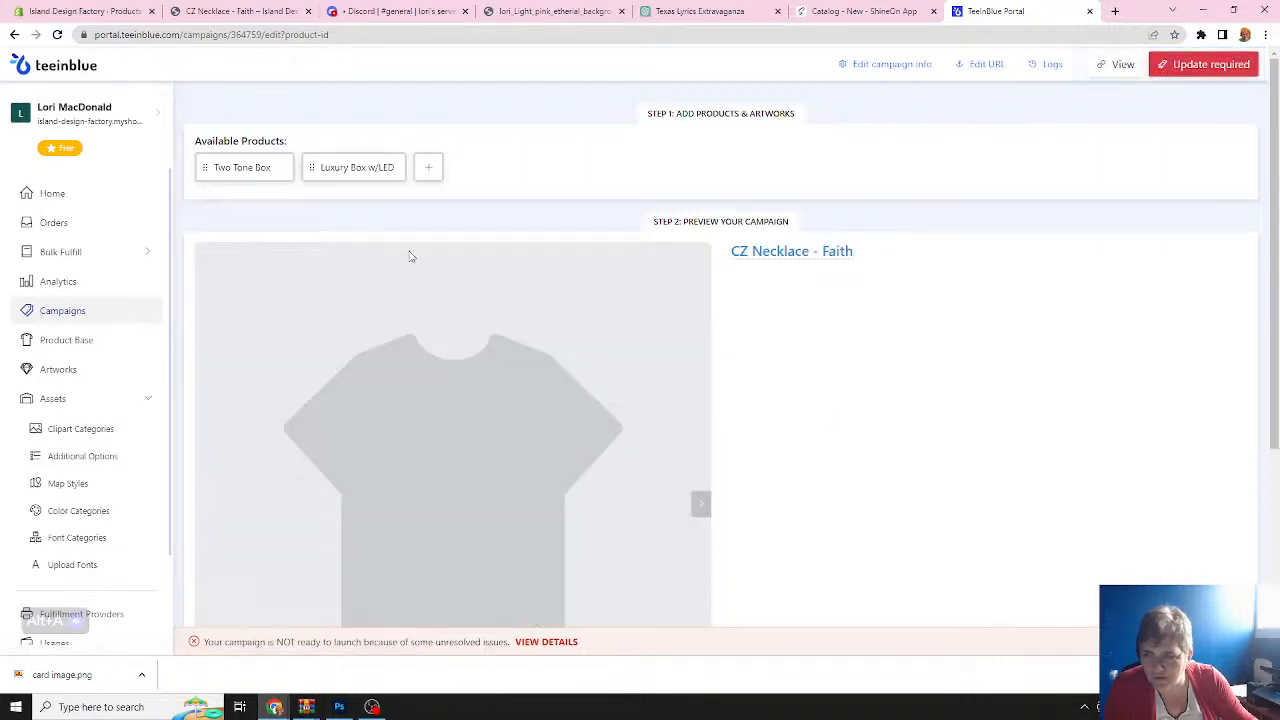
# Enable the Default color and Default size for the Luxury Box w/LED product again and save its variants.
pyautogui.click(352, 170)
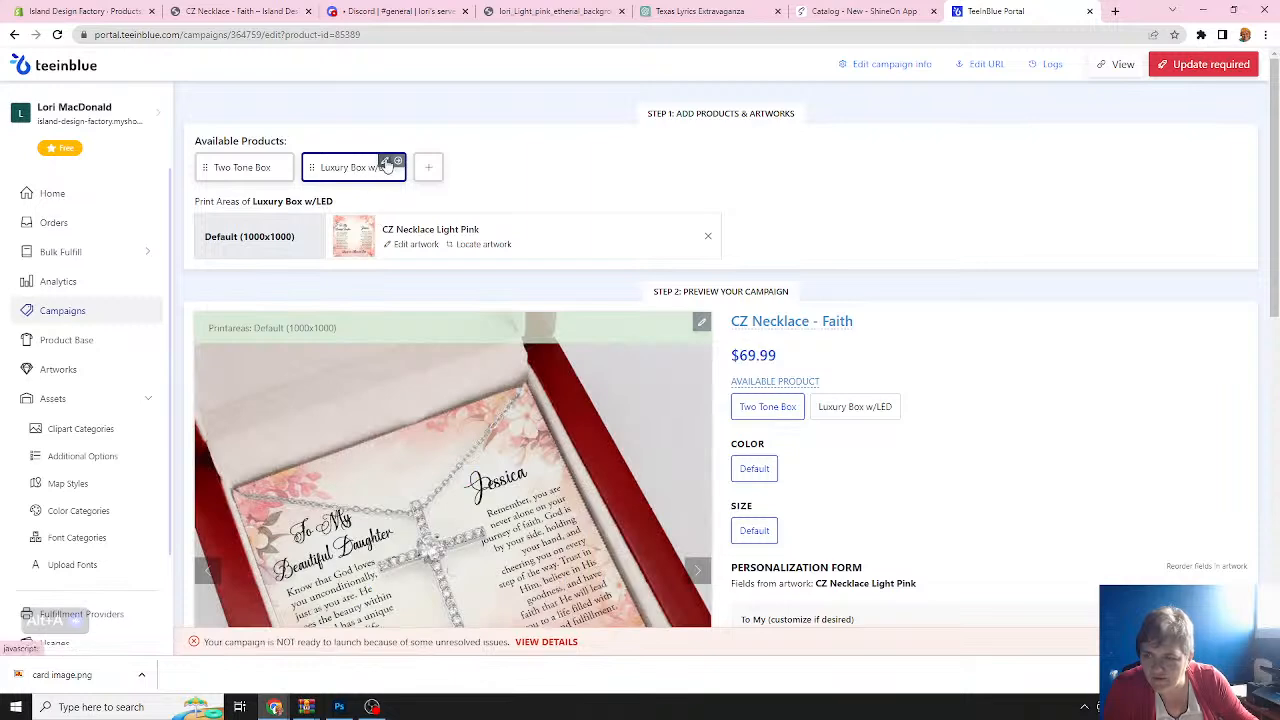
pyautogui.click(389, 163)
pyautogui.click(294, 331)
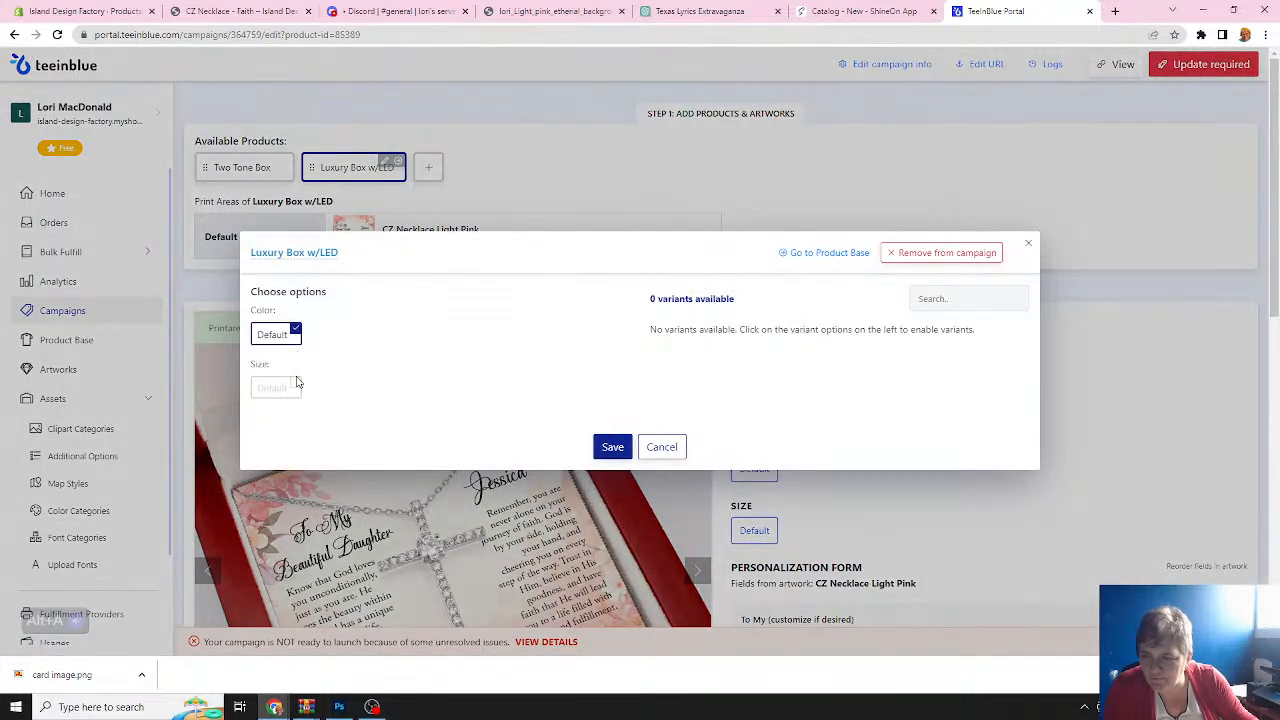
pyautogui.click(292, 386)
pyautogui.click(624, 451)
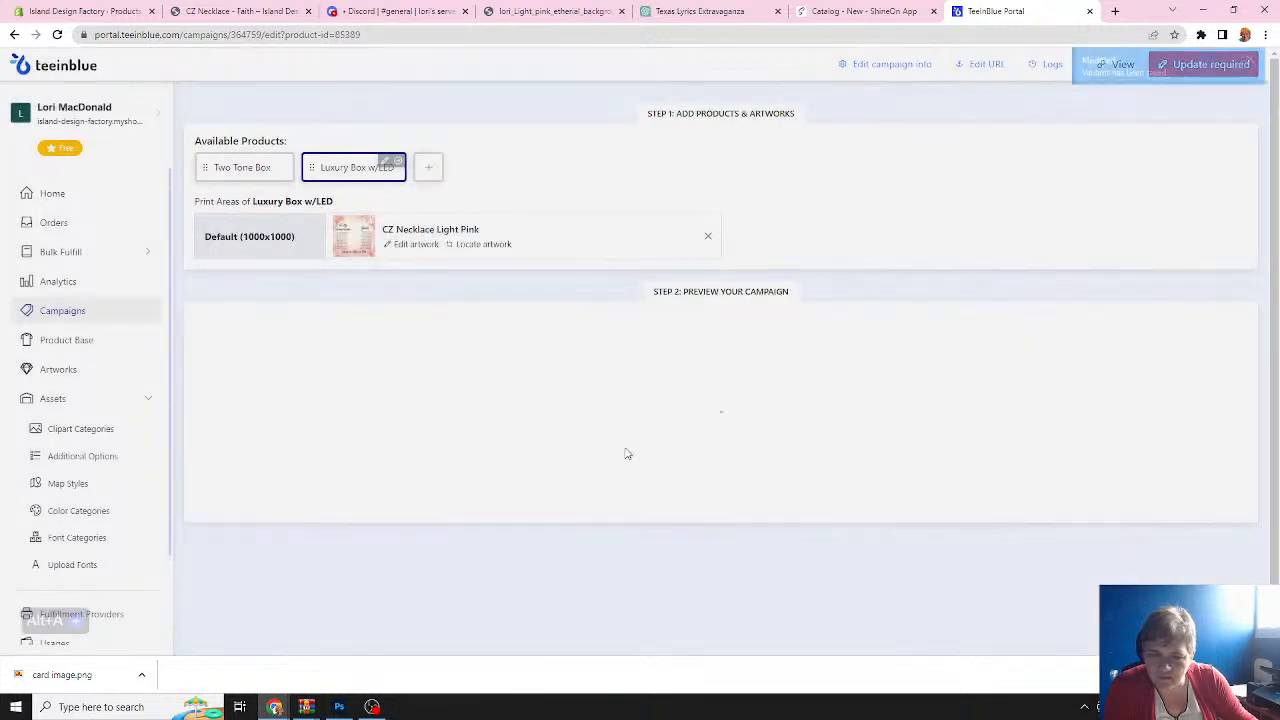
# Assign the Default - Default - 89.99$ variant to the first Luxury Box w/LED mockup and save the assignment.
pyautogui.scroll(-3, 593, 403)
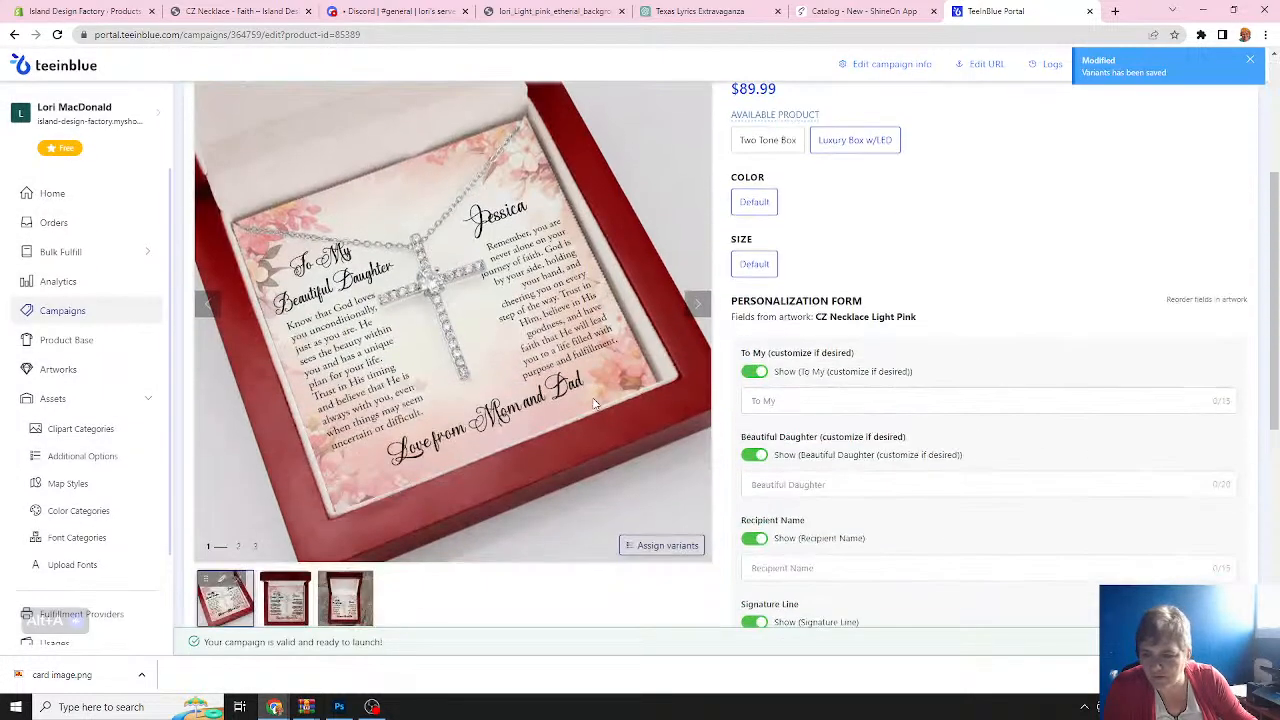
pyautogui.scroll(-3, 594, 403)
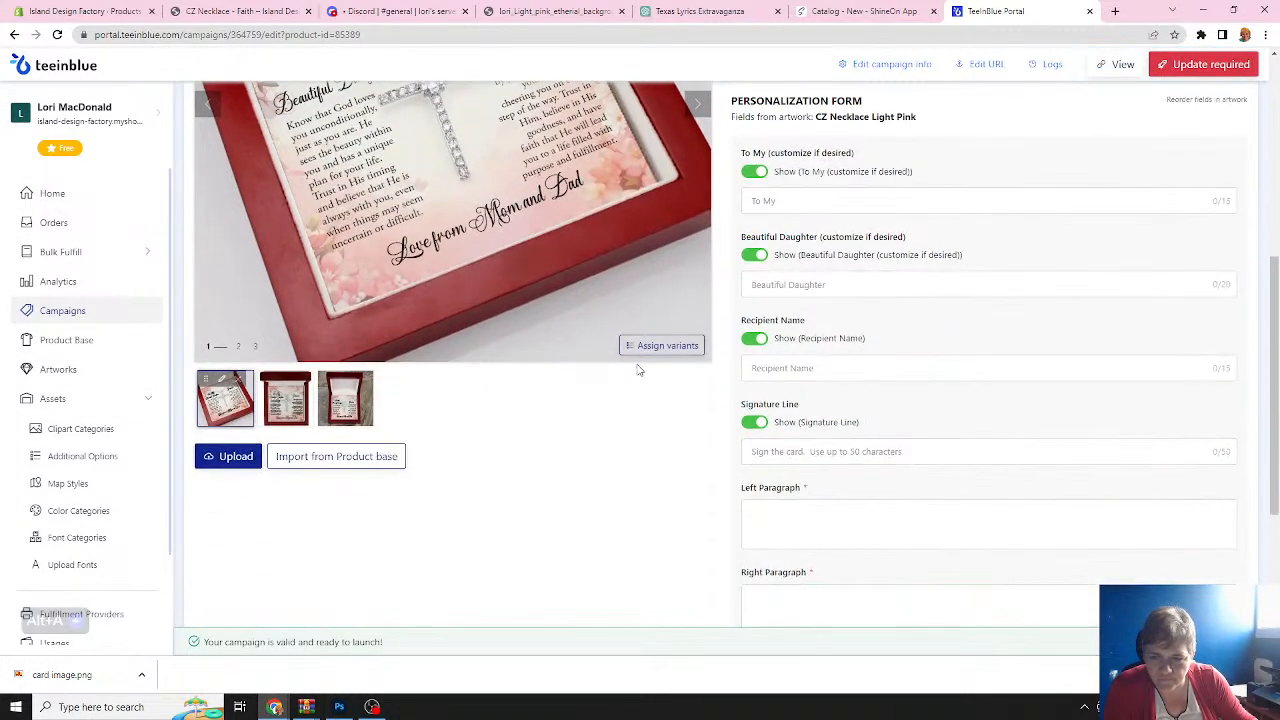
pyautogui.click(655, 346)
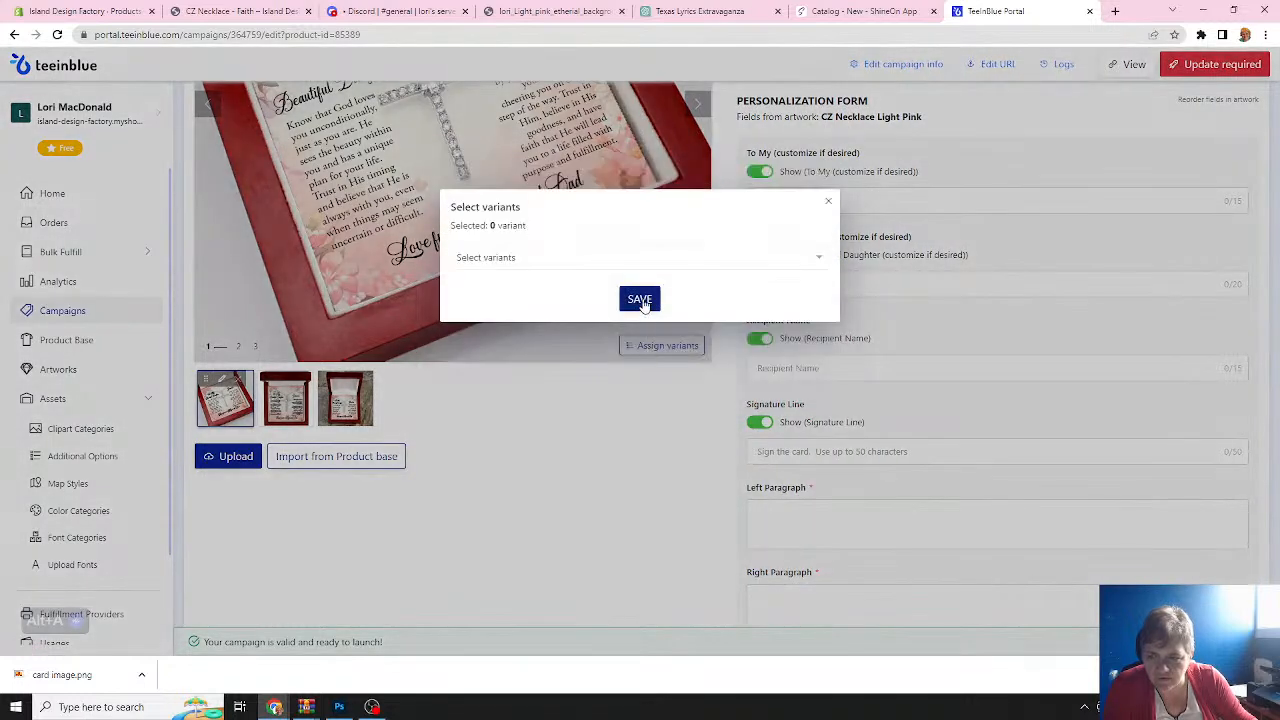
pyautogui.click(632, 261)
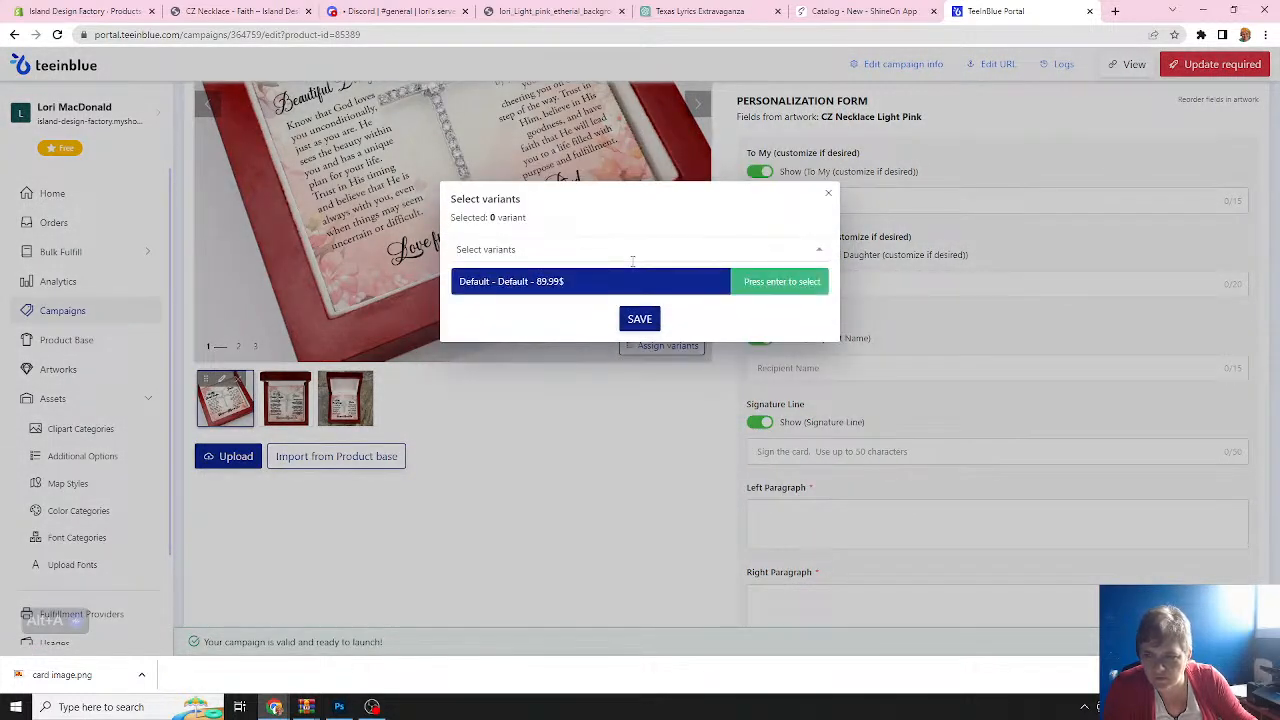
pyautogui.click(626, 285)
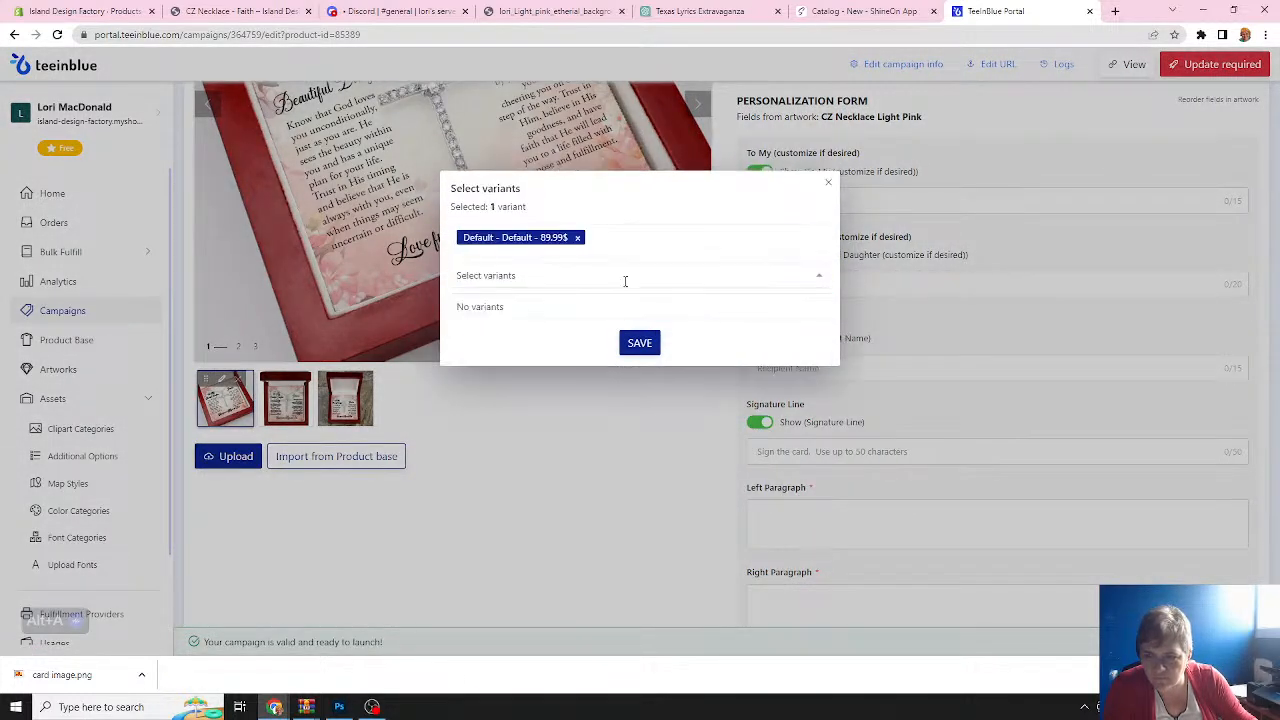
pyautogui.click(639, 343)
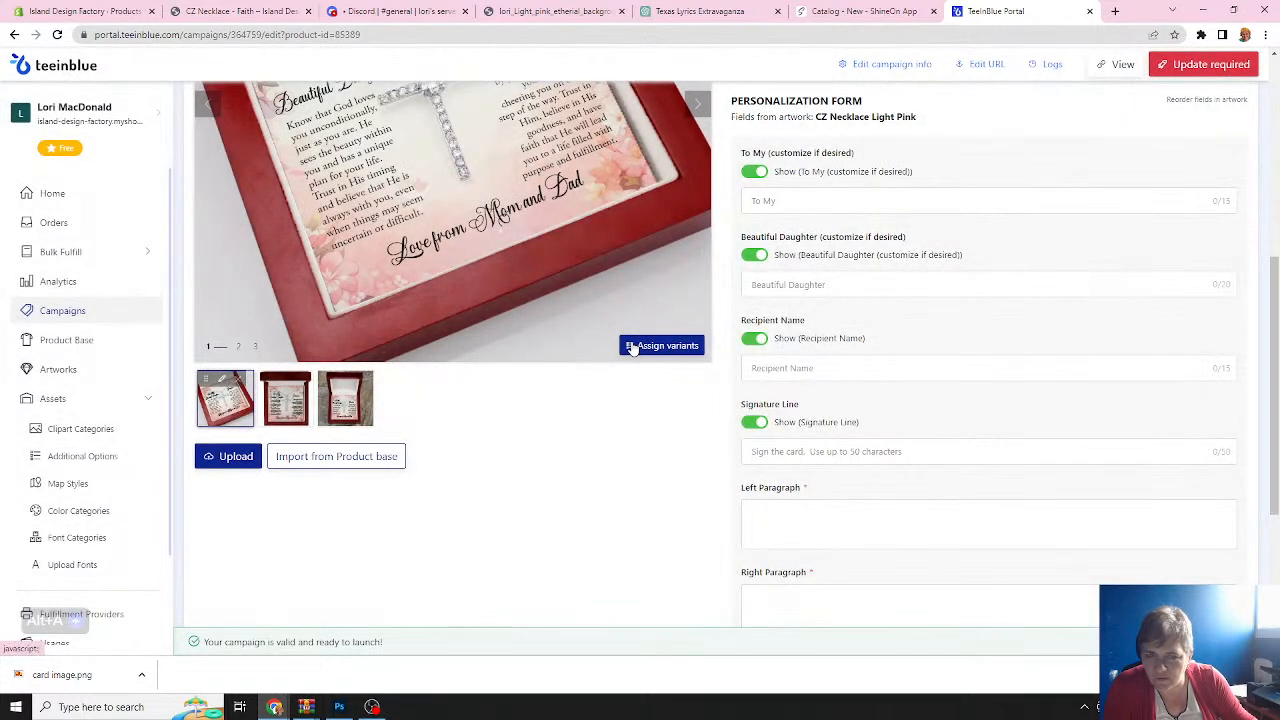
# Assign the Default - Default - 89.99$ variant to the second Luxury Box w/LED mockup and update the campaign in Shopify.
pyautogui.click(303, 408)
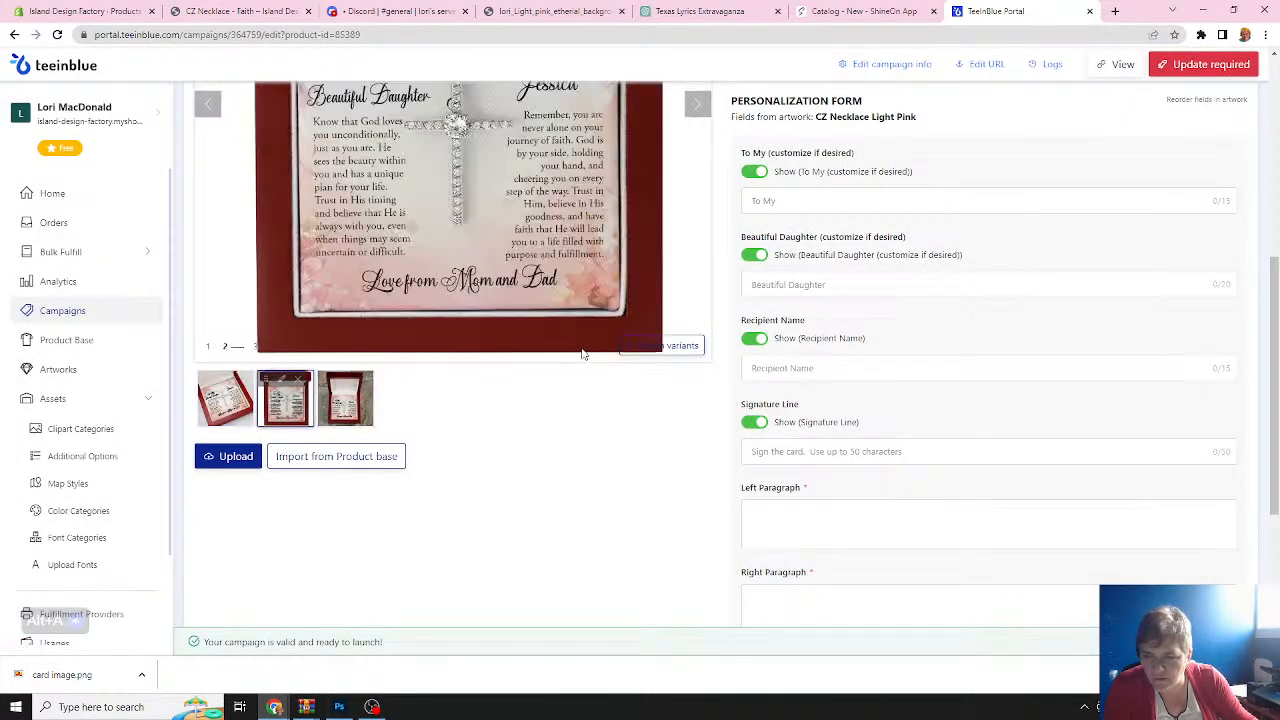
pyautogui.click(674, 346)
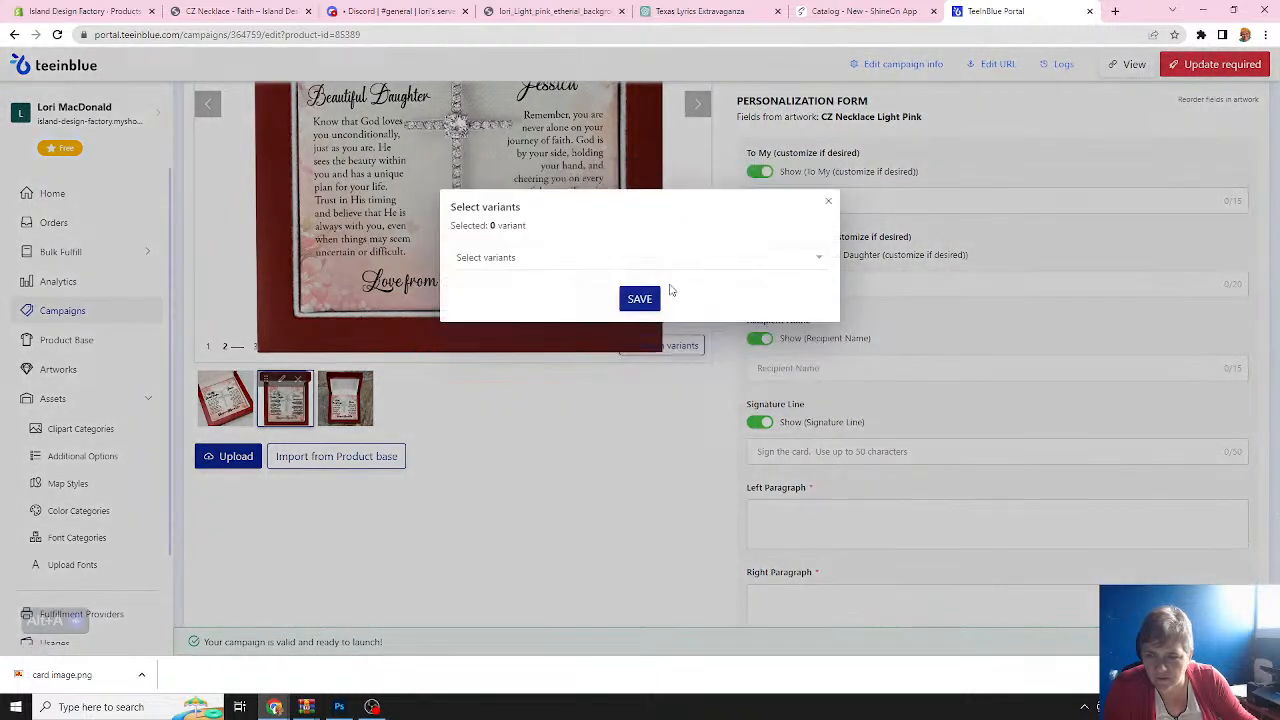
pyautogui.click(670, 261)
pyautogui.click(636, 278)
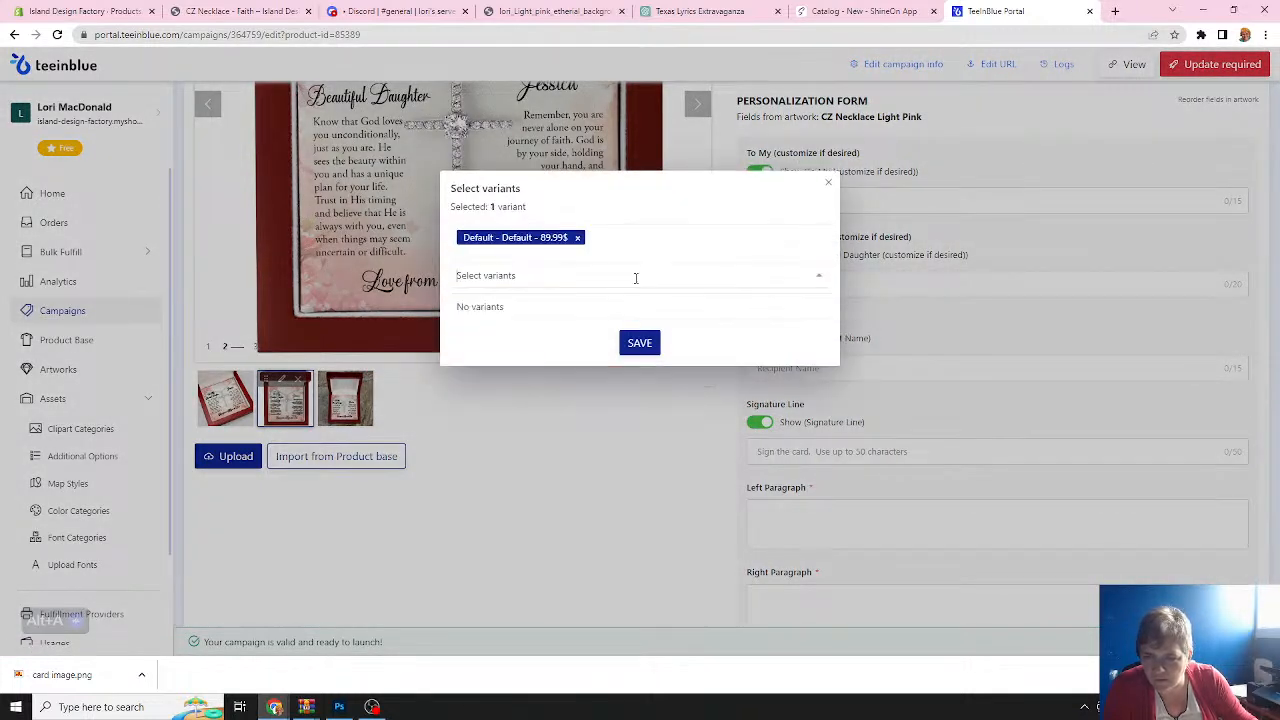
pyautogui.click(639, 344)
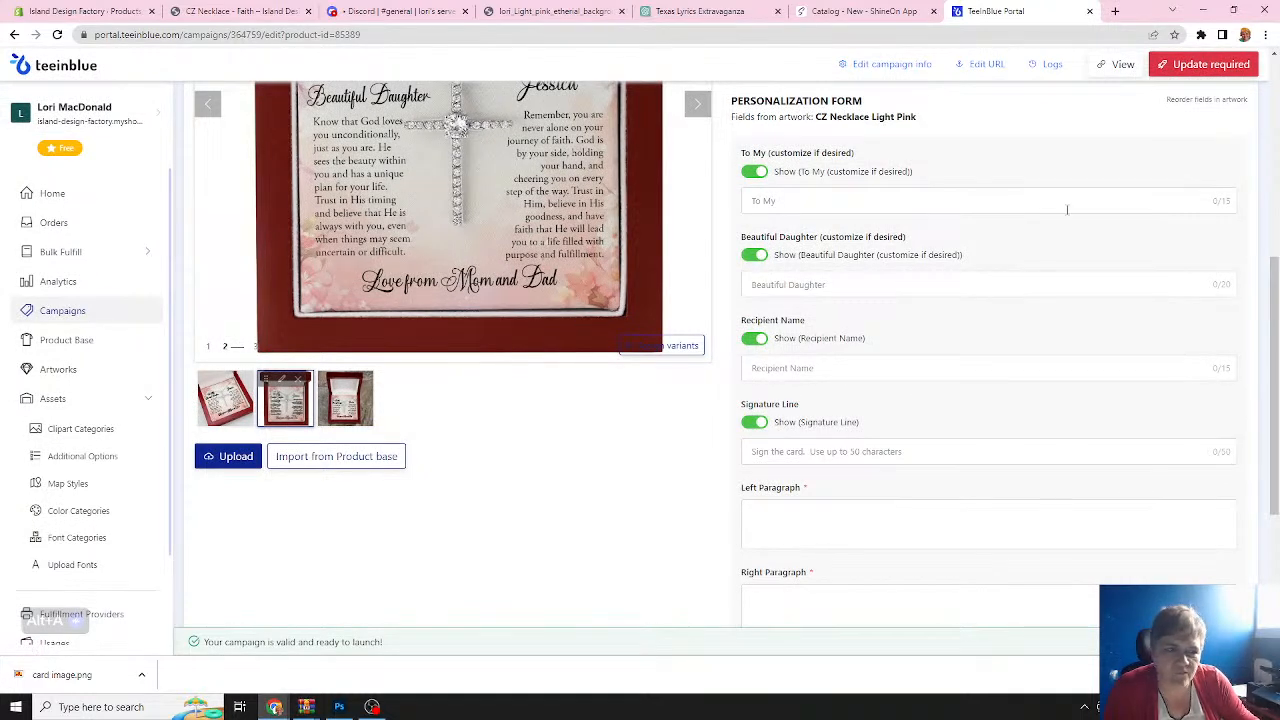
pyautogui.click(1193, 66)
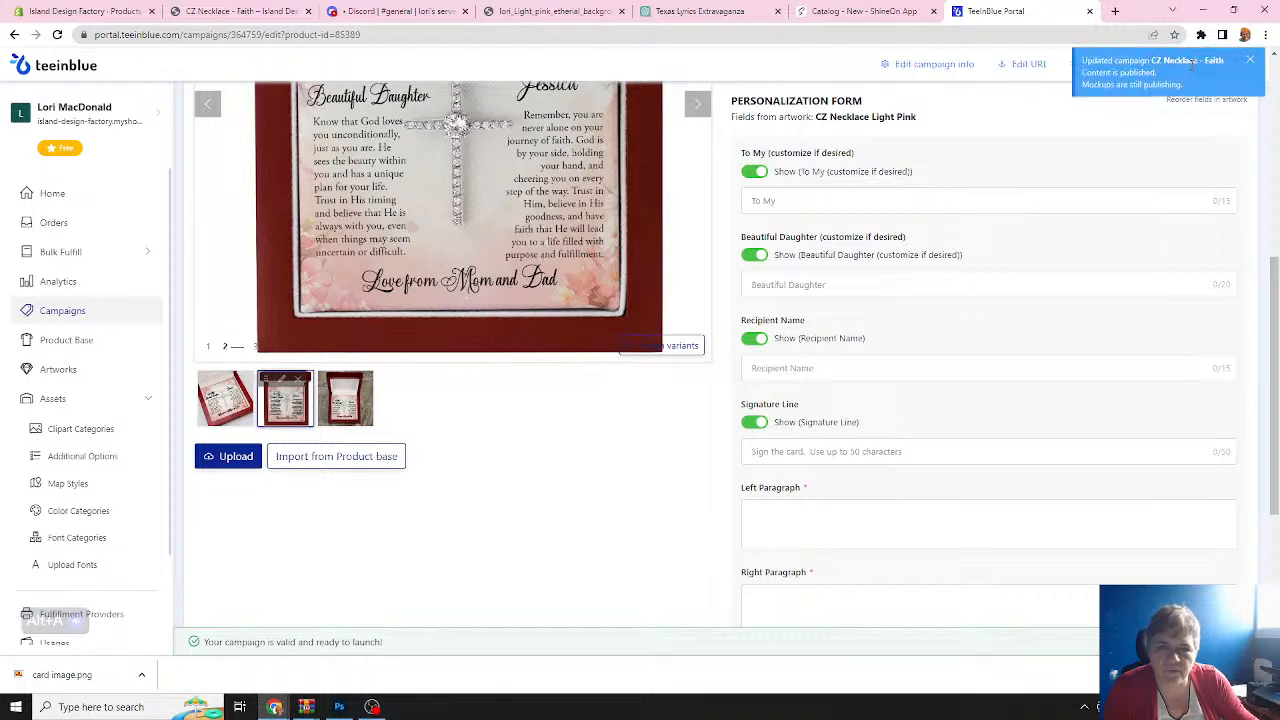
# Switch to the storefront, reload the necklace page, and open CZ Necklace - Faith from the Personalized Gifts collection.
pyautogui.click(246, 13)
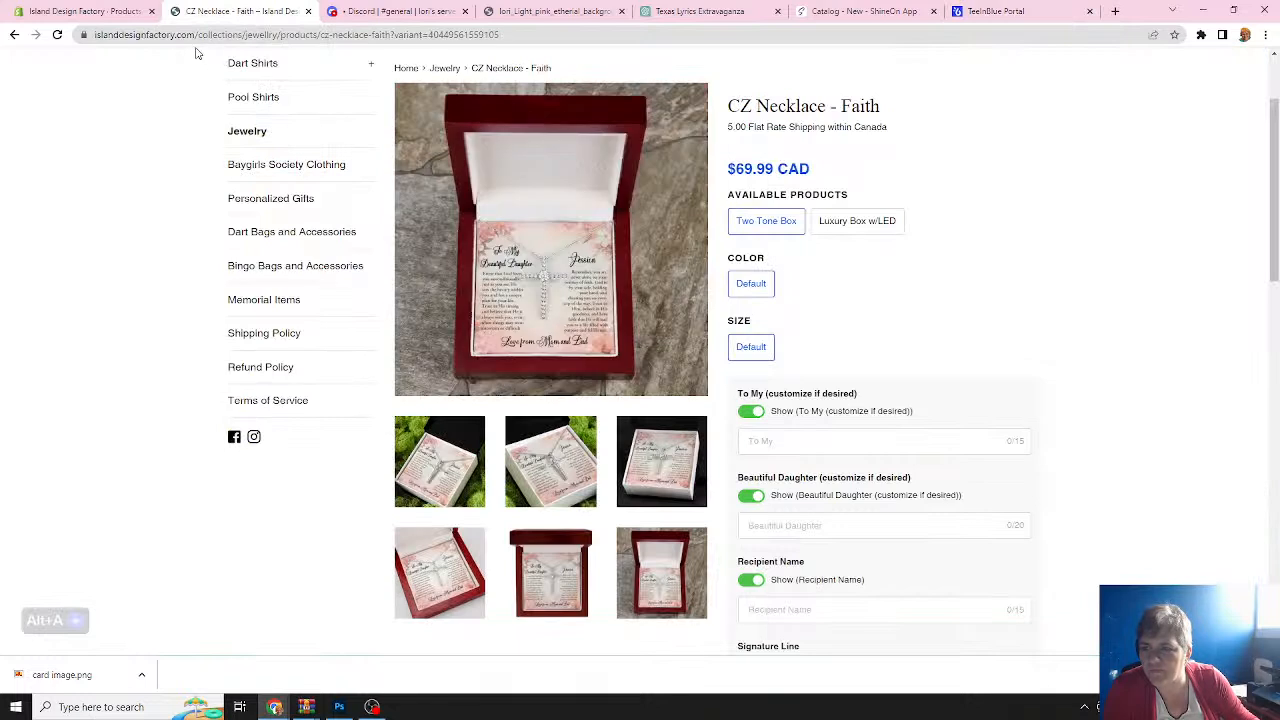
pyautogui.click(58, 36)
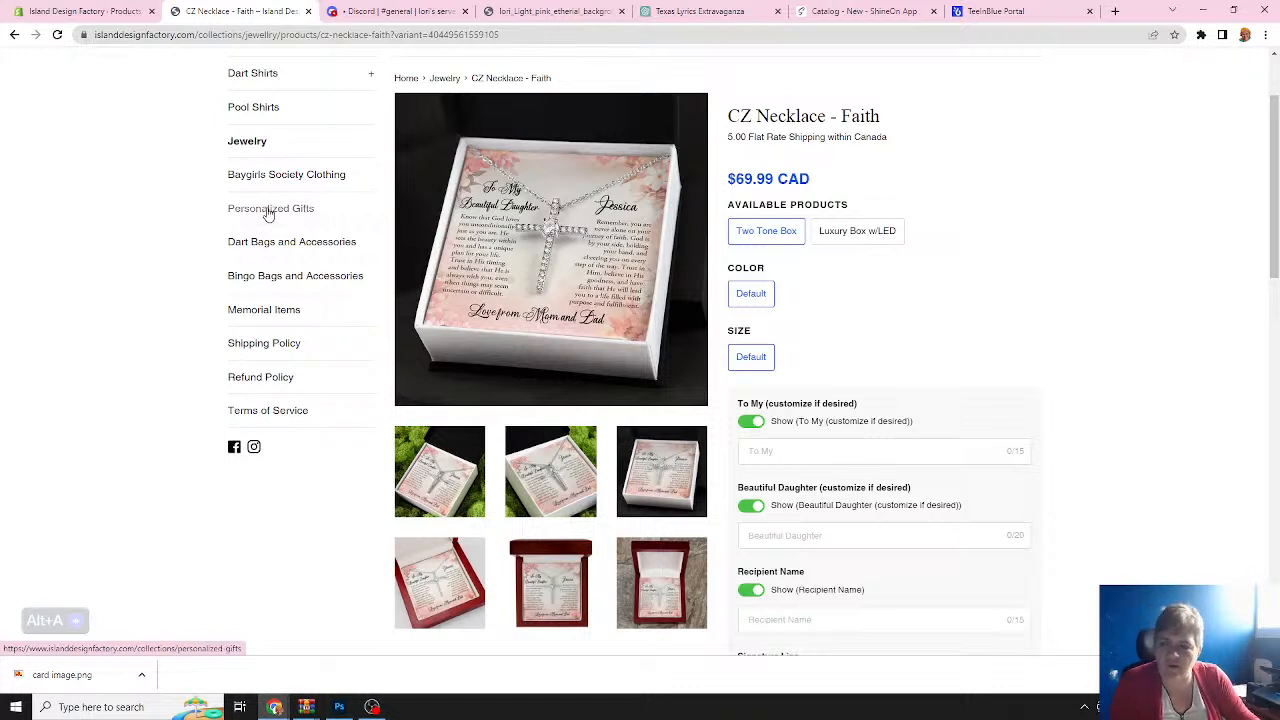
pyautogui.click(268, 210)
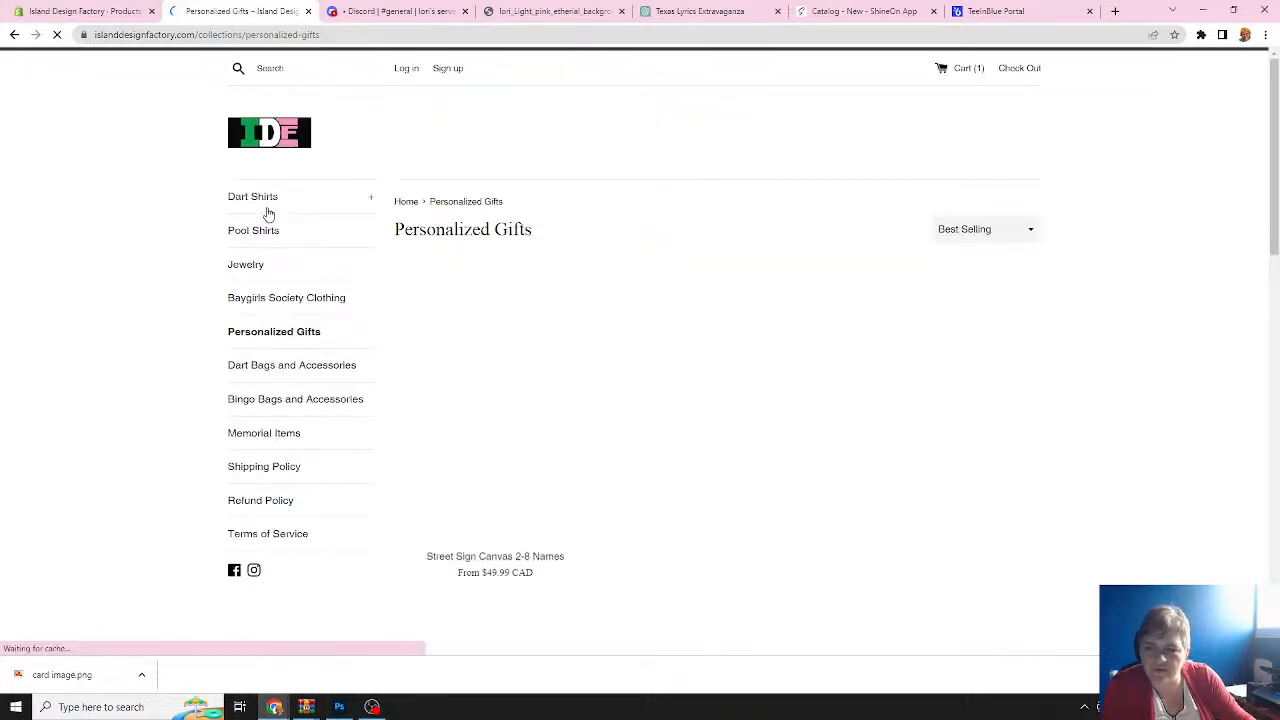
pyautogui.click(719, 395)
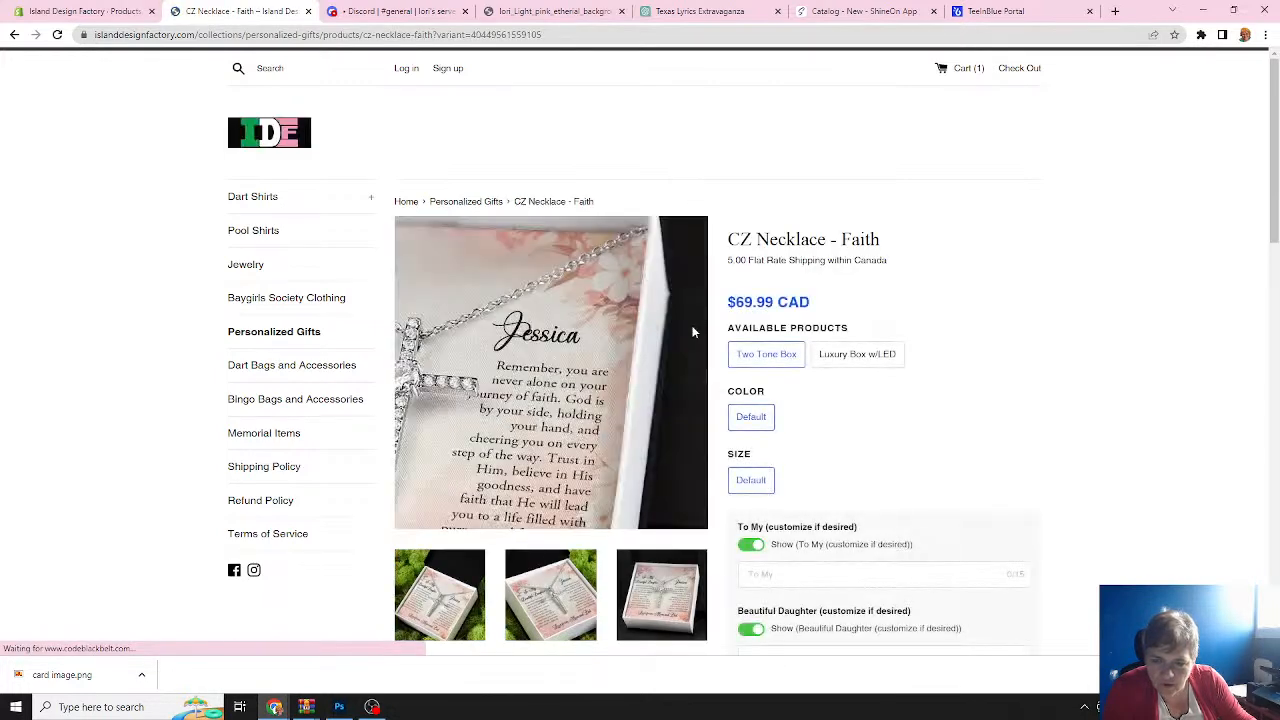
# Switch between the Two Tone Box and Luxury Box w/LED options on the necklace page to check which image each one shows.
pyautogui.click(843, 358)
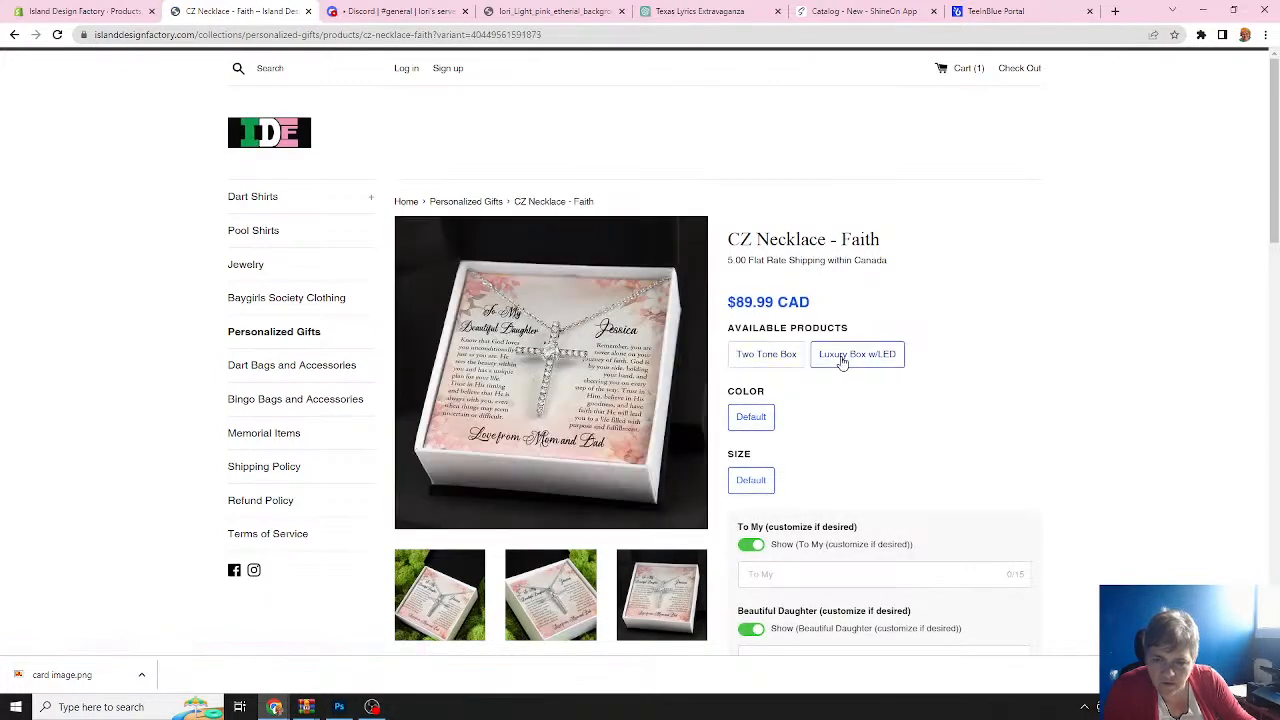
pyautogui.scroll(-2, 843, 361)
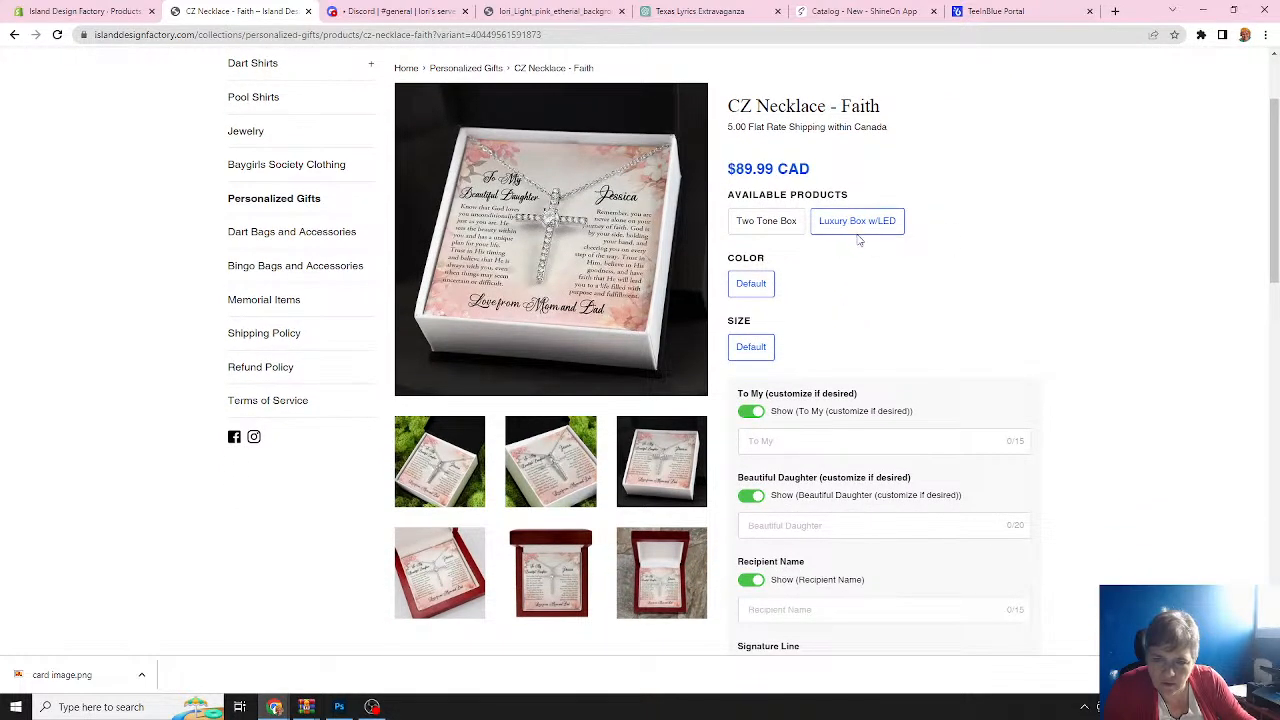
pyautogui.click(783, 224)
pyautogui.click(837, 224)
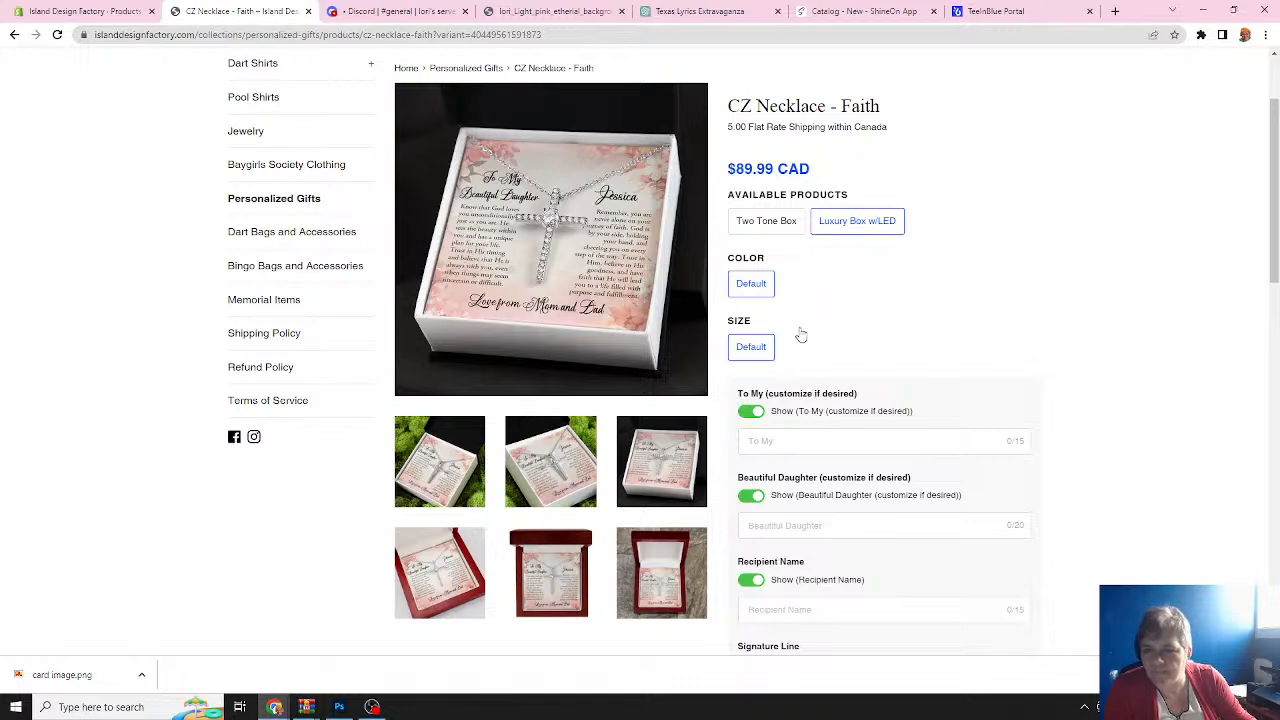
# Switch to the Shopify admin and review the necklace's media, variants, prices and SKUs.
pyautogui.click(85, 11)
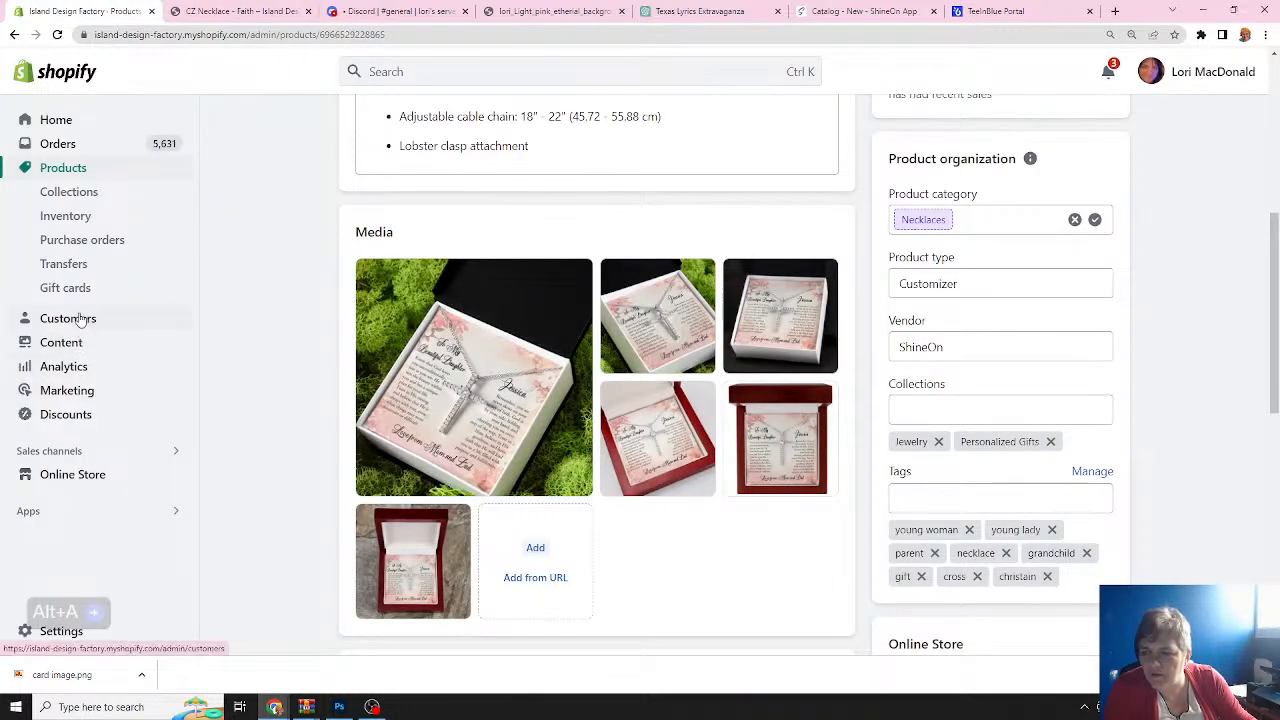
pyautogui.scroll(-3, 472, 320)
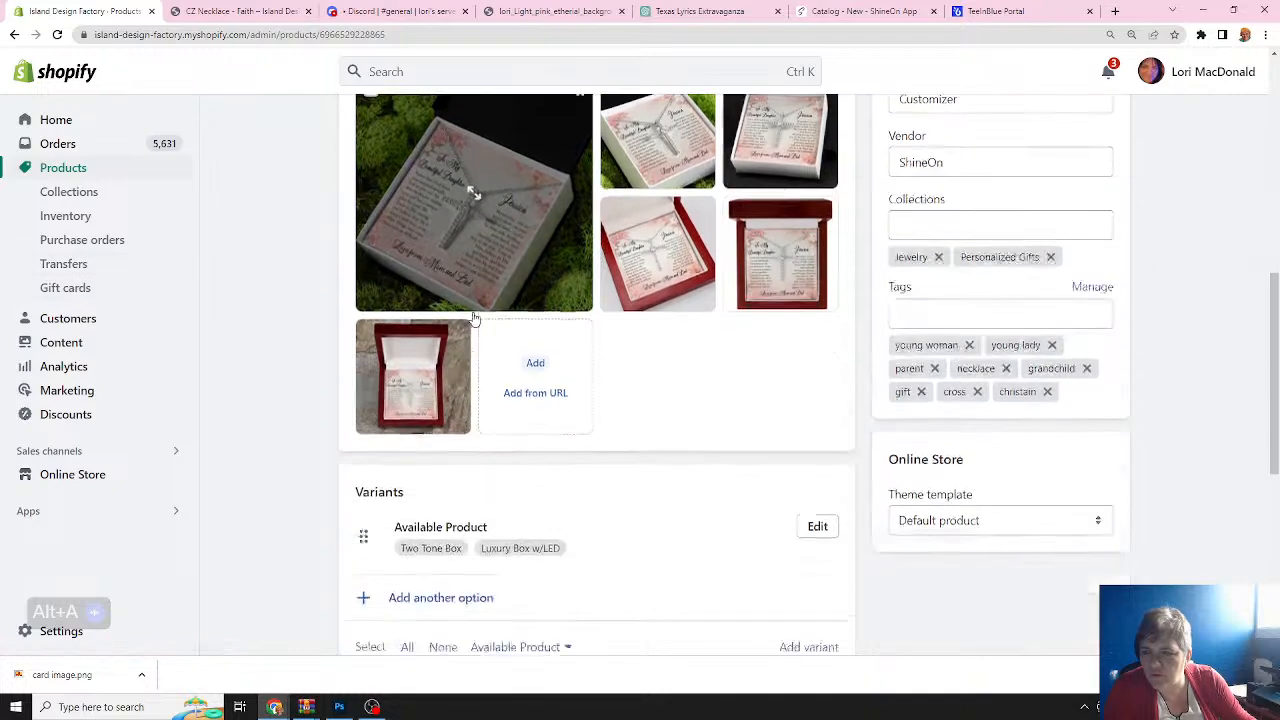
pyautogui.scroll(-3, 475, 318)
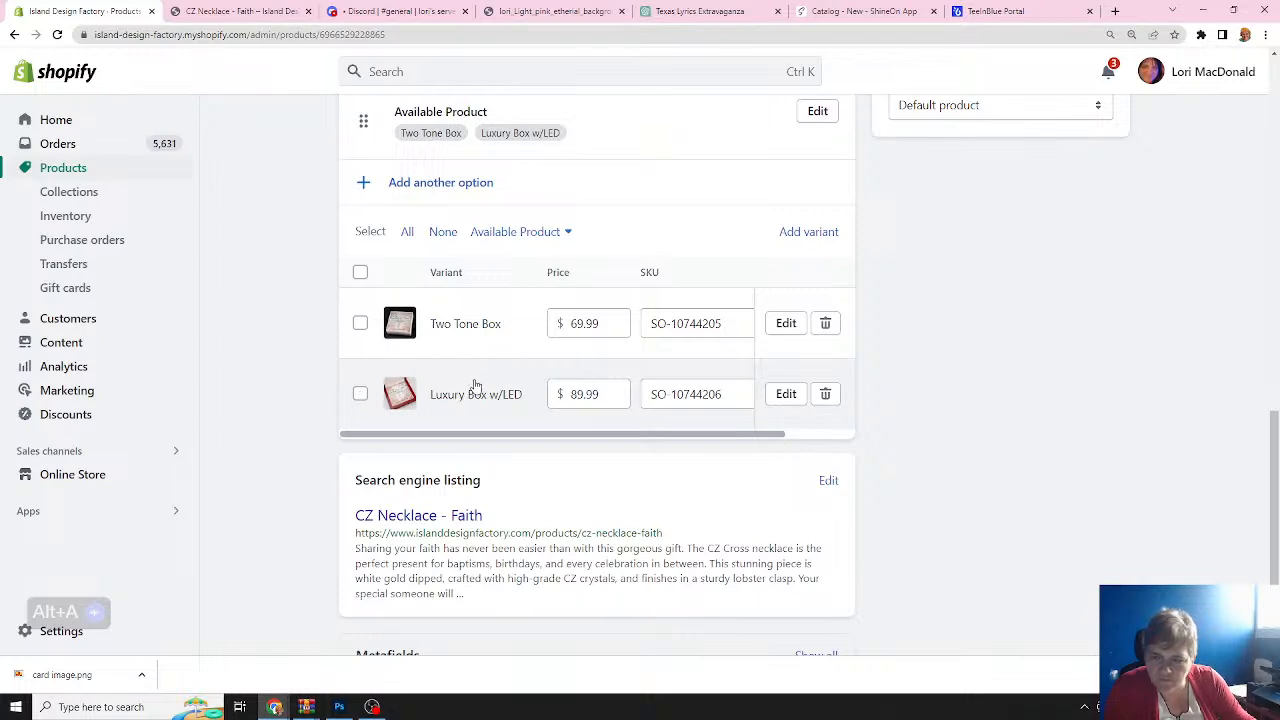
pyautogui.scroll(2, 476, 386)
pyautogui.scroll(-2, 475, 381)
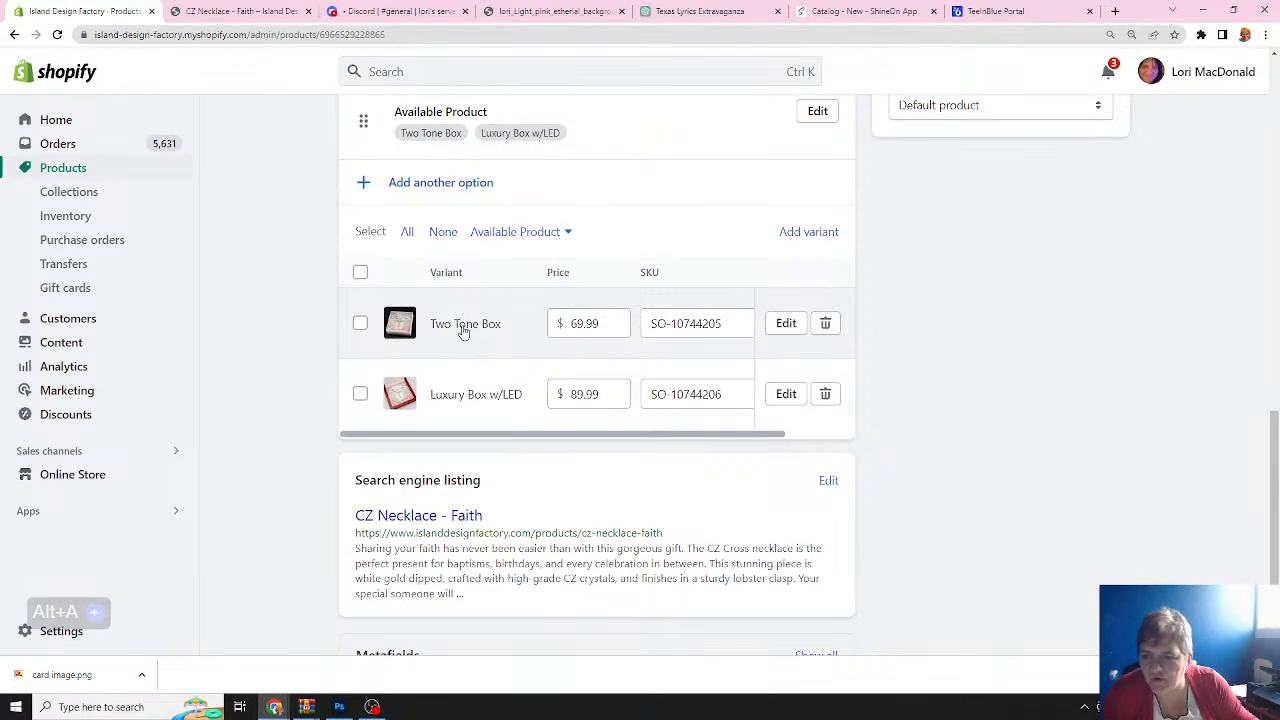
# Switch to the TeeInBlue portal, open the Luxury Box w/LED product base and copy its variant's fulfilled SKU.
pyautogui.click(1013, 13)
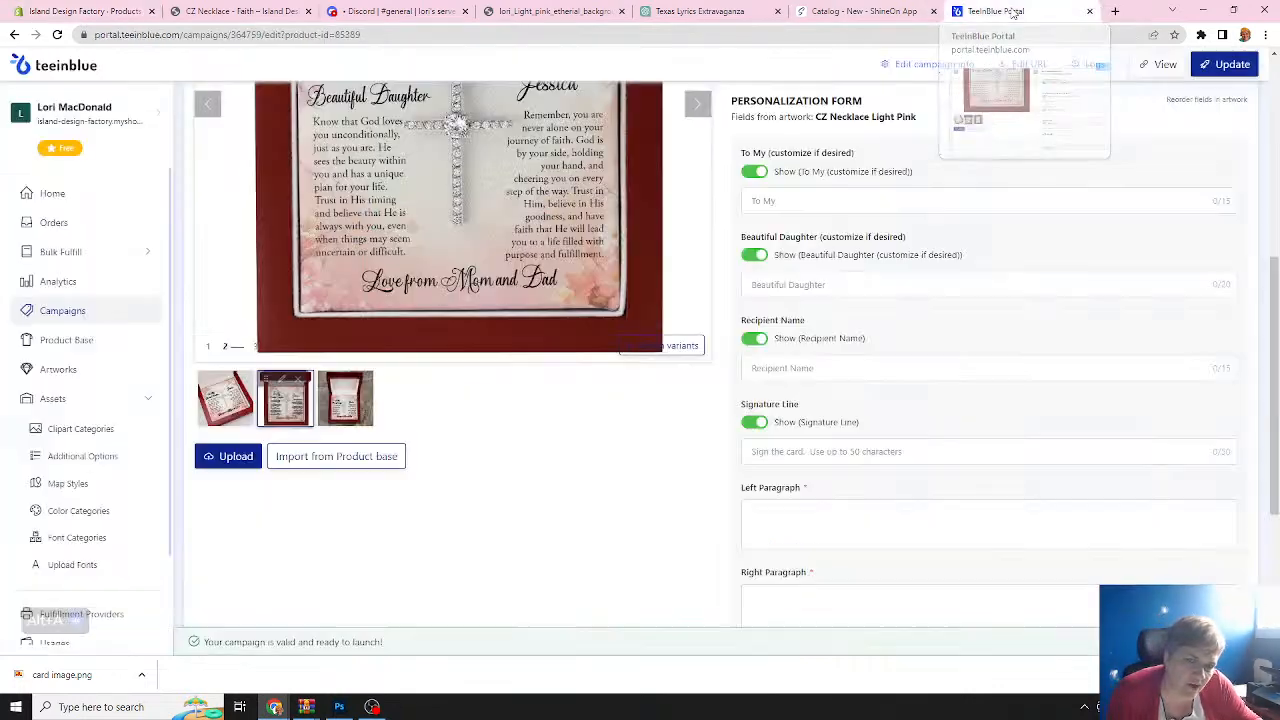
pyautogui.click(68, 342)
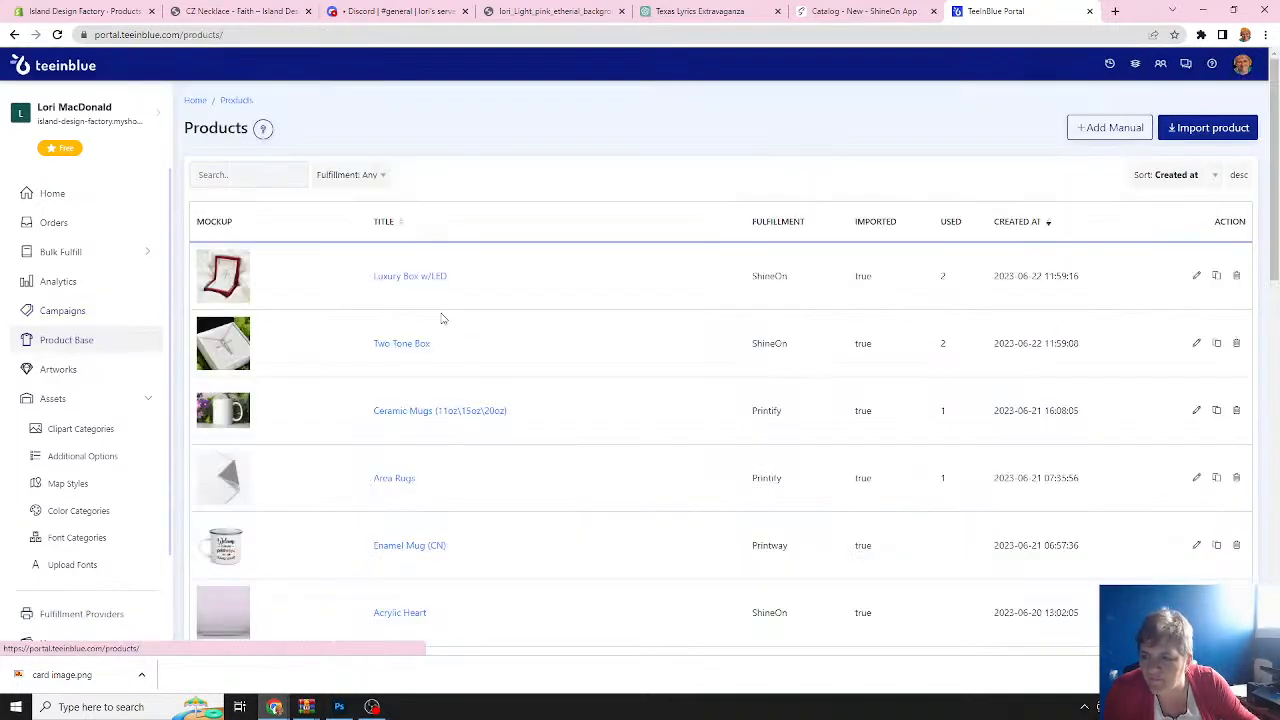
pyautogui.click(404, 277)
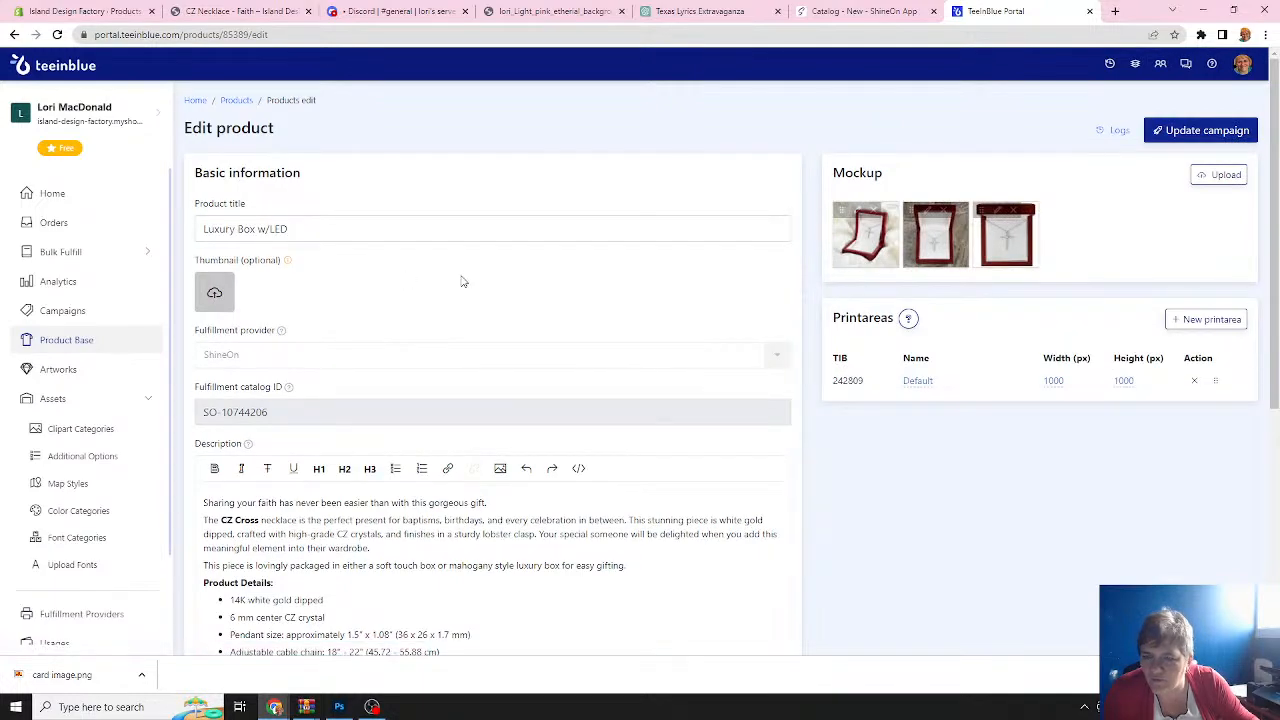
pyautogui.scroll(-5, 463, 282)
pyautogui.scroll(3, 443, 251)
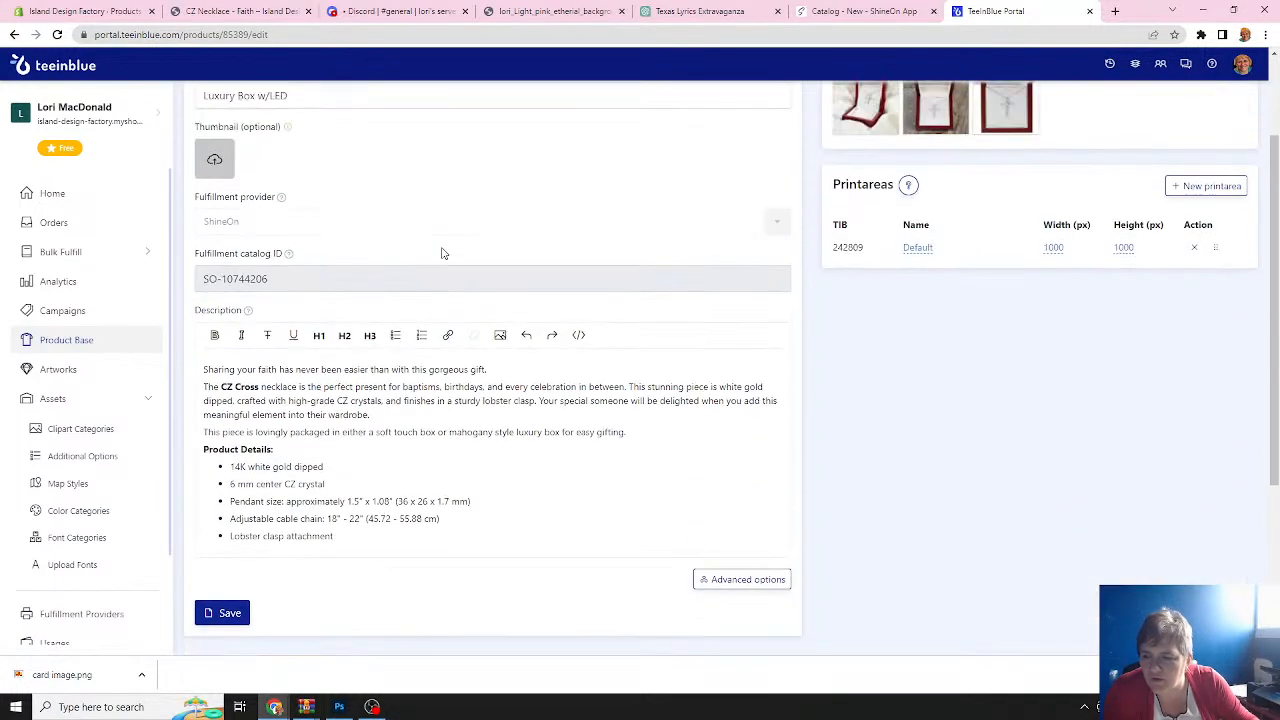
pyautogui.scroll(-3, 443, 252)
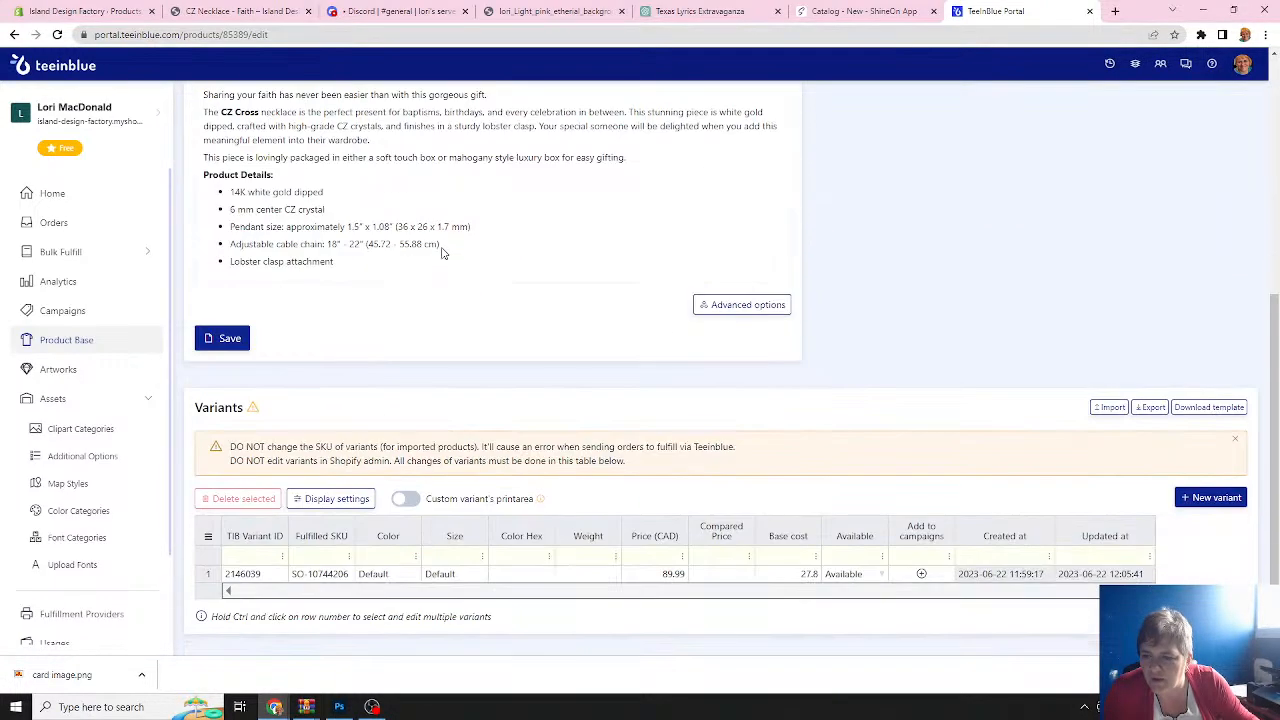
pyautogui.doubleClick(315, 574)
pyautogui.doubleClick(317, 575)
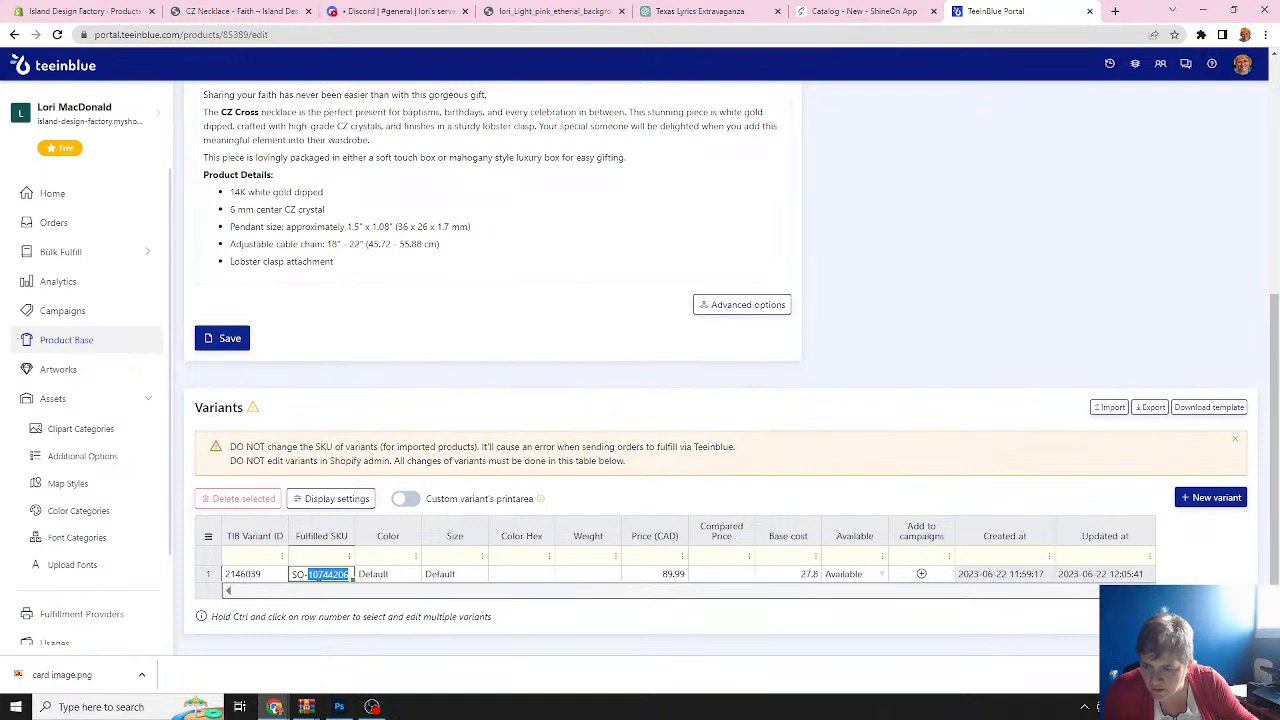
pyautogui.hotkey('ctrl', 'a')
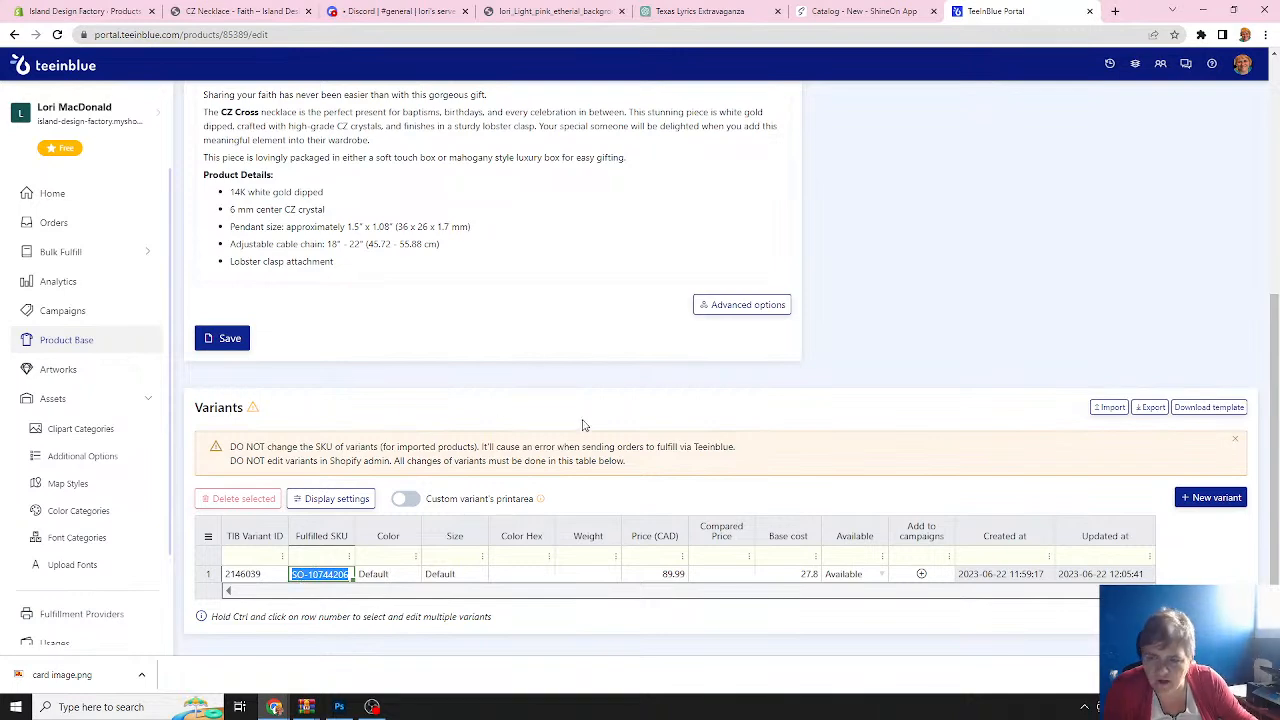
# Open the Two Tone Box product base and examine its variant's fulfilled SKU and details.
pyautogui.scroll(5, 546, 366)
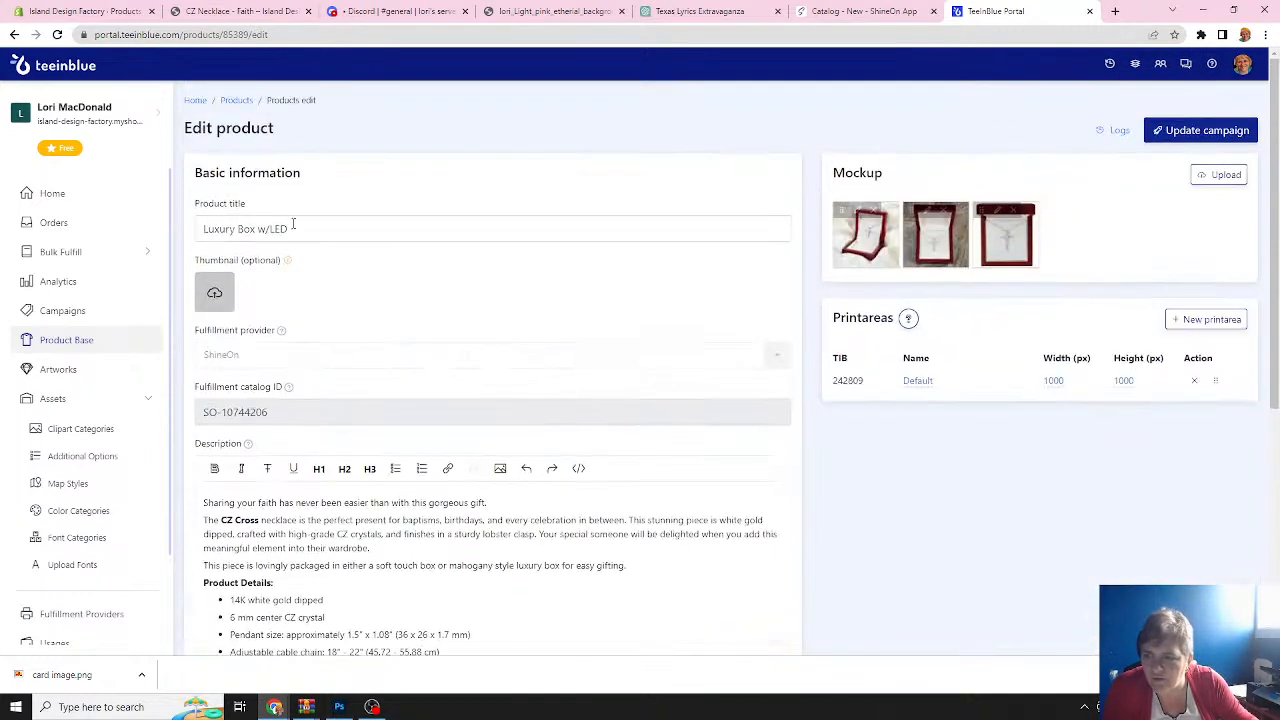
pyautogui.click(236, 101)
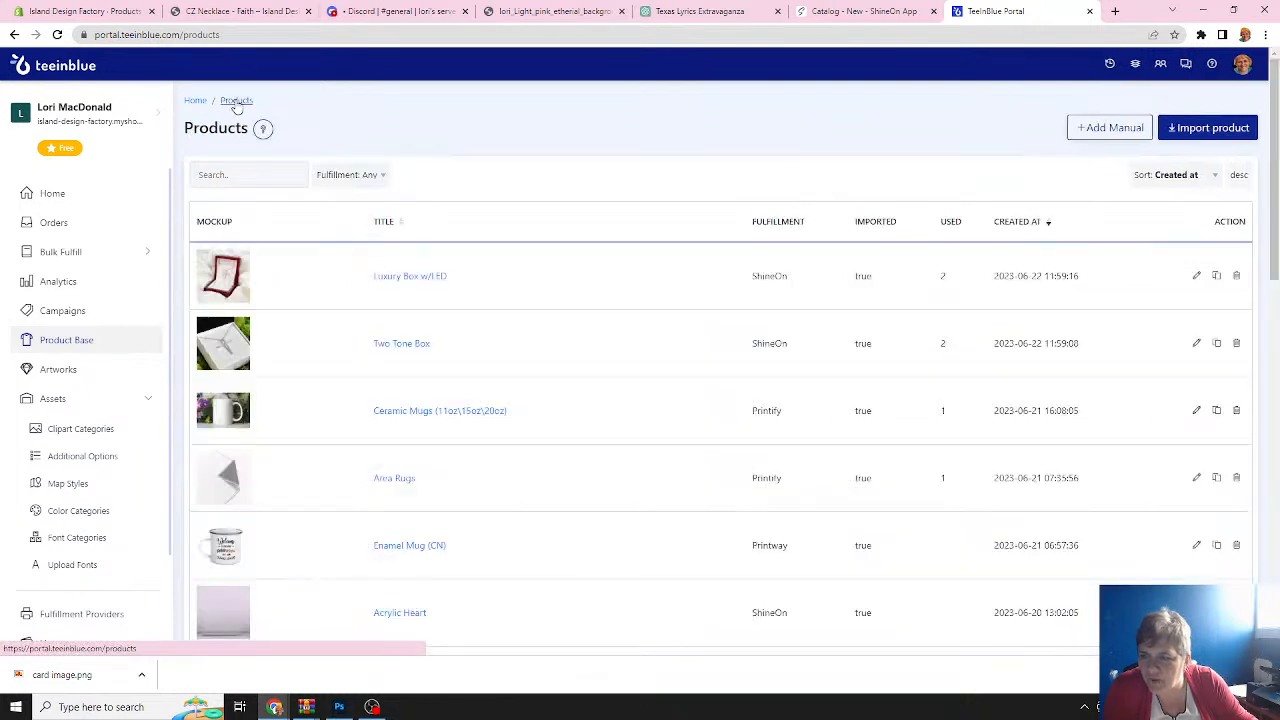
pyautogui.click(405, 346)
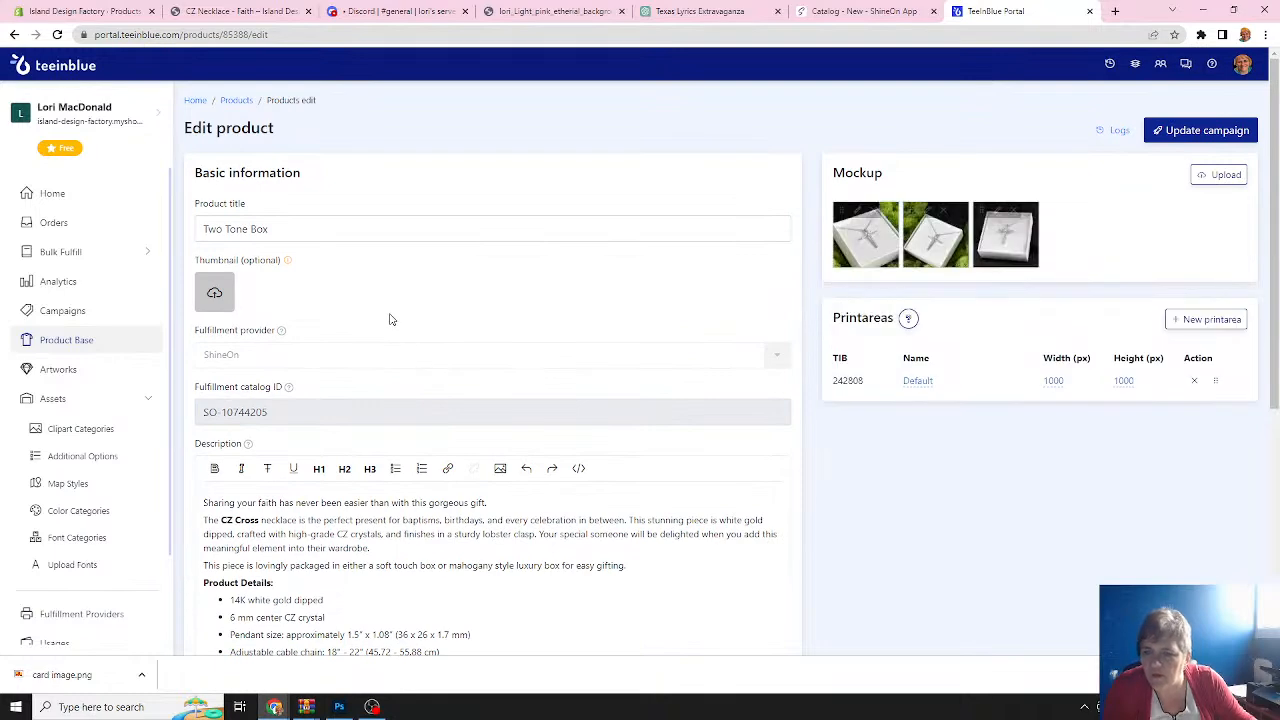
pyautogui.scroll(-4, 390, 319)
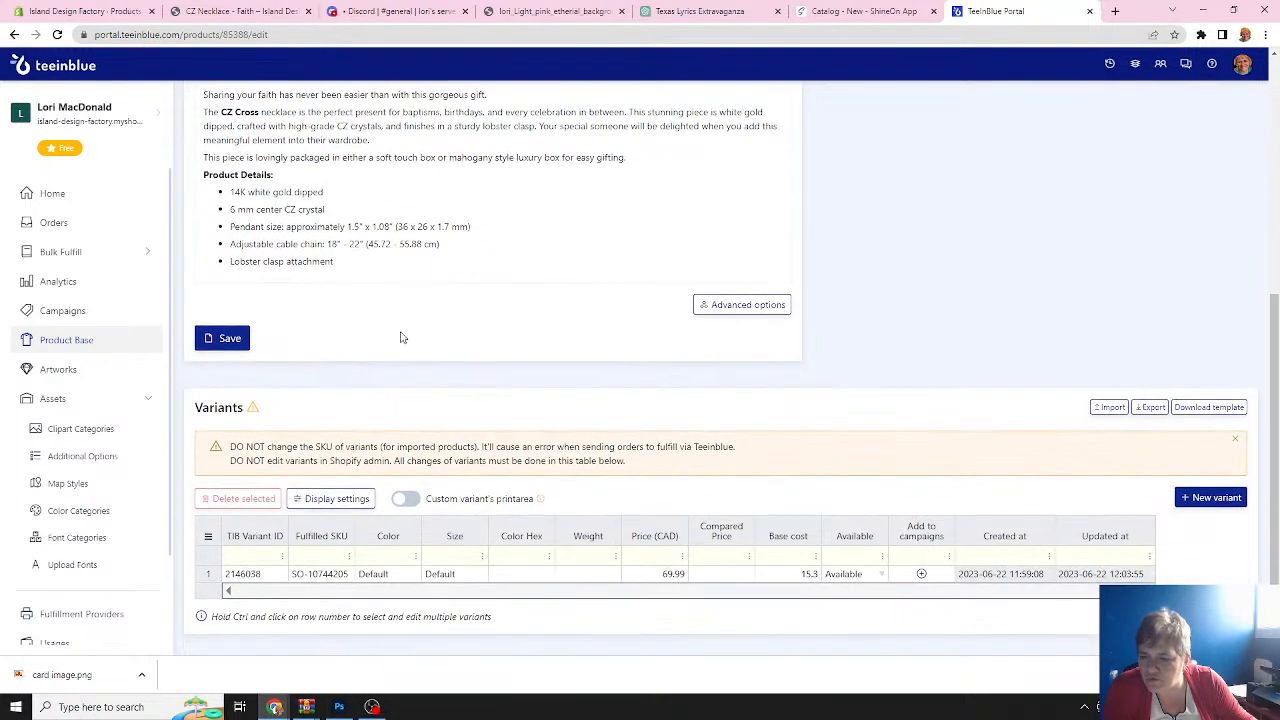
pyautogui.doubleClick(317, 574)
pyautogui.doubleClick(317, 574)
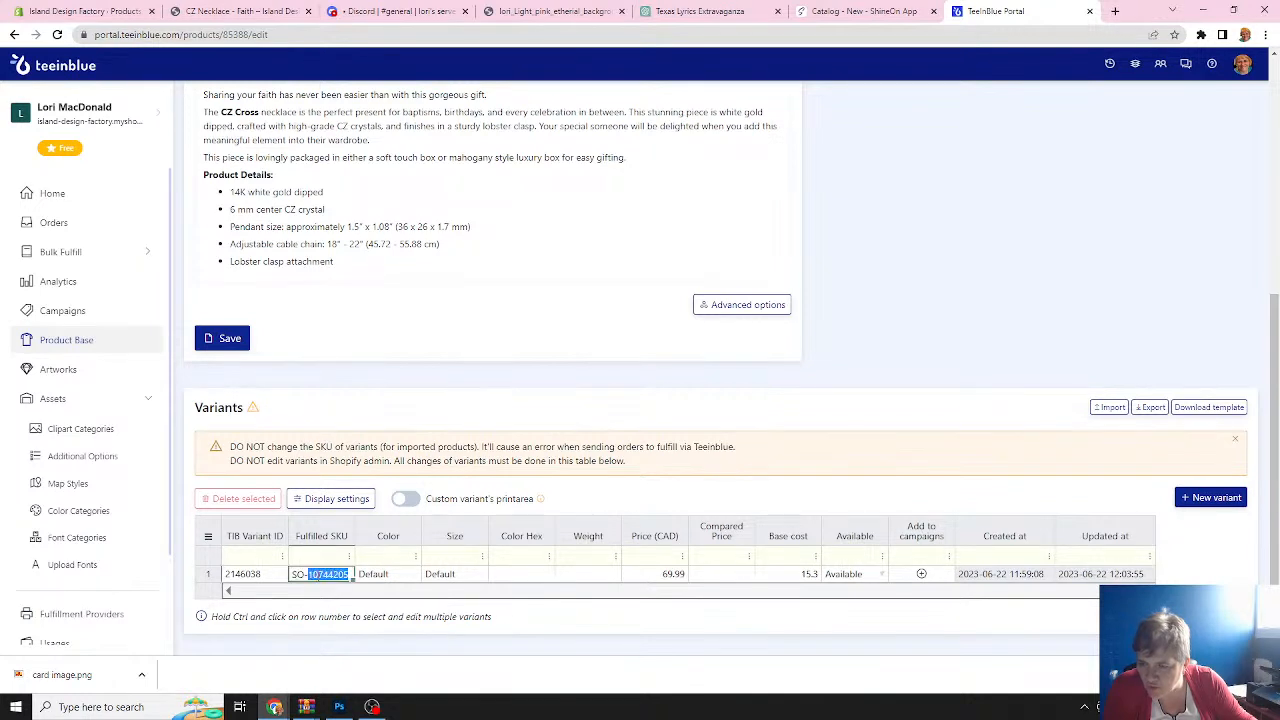
pyautogui.click(502, 575)
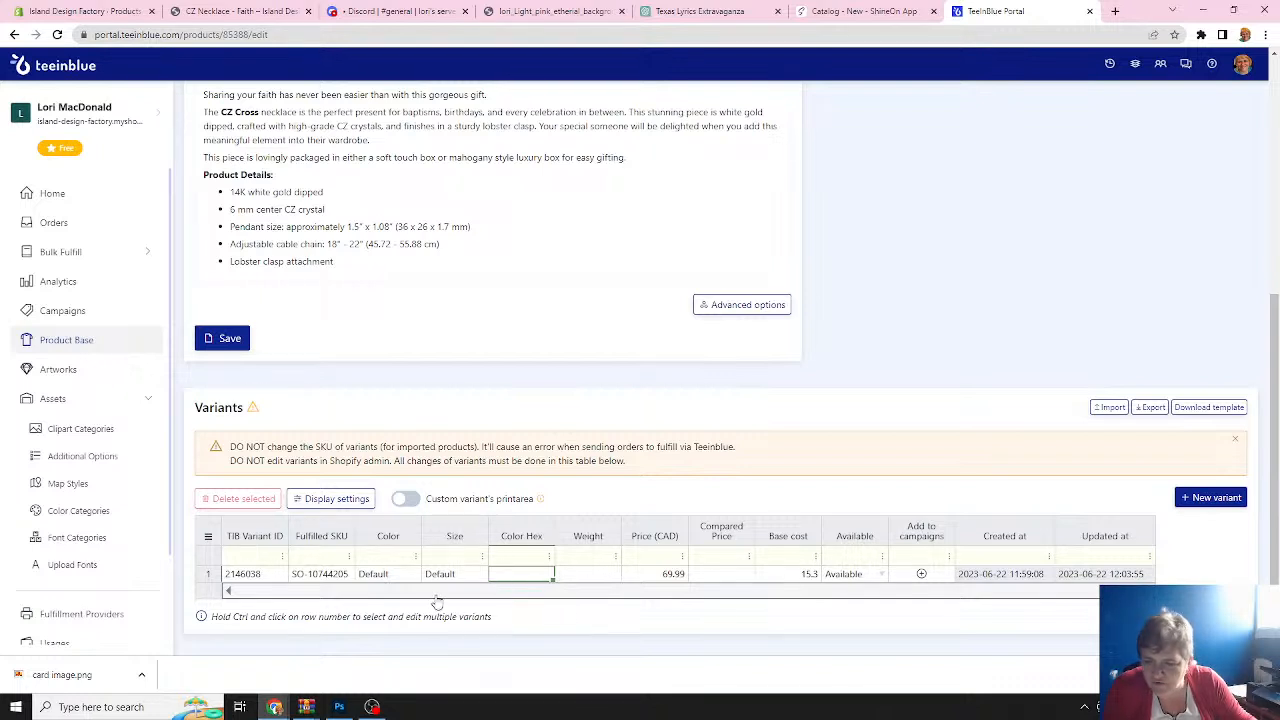
pyautogui.scroll(4, 775, 300)
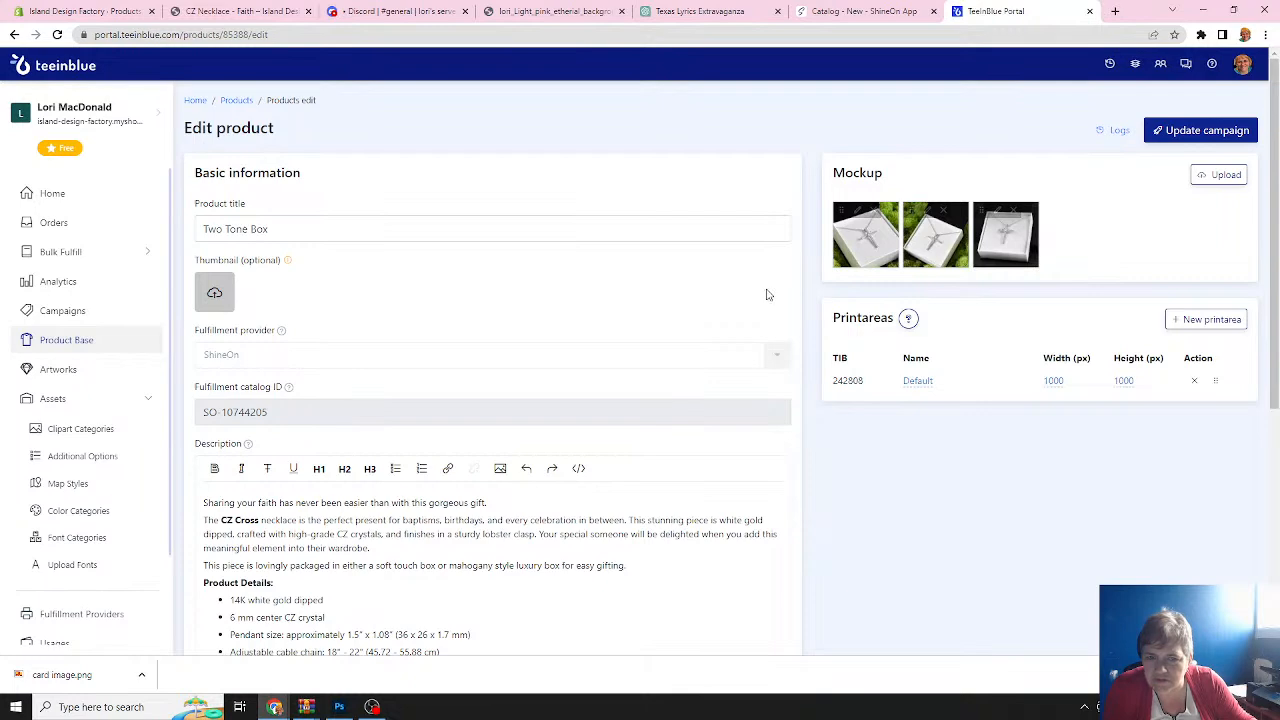
pyautogui.scroll(-4, 768, 294)
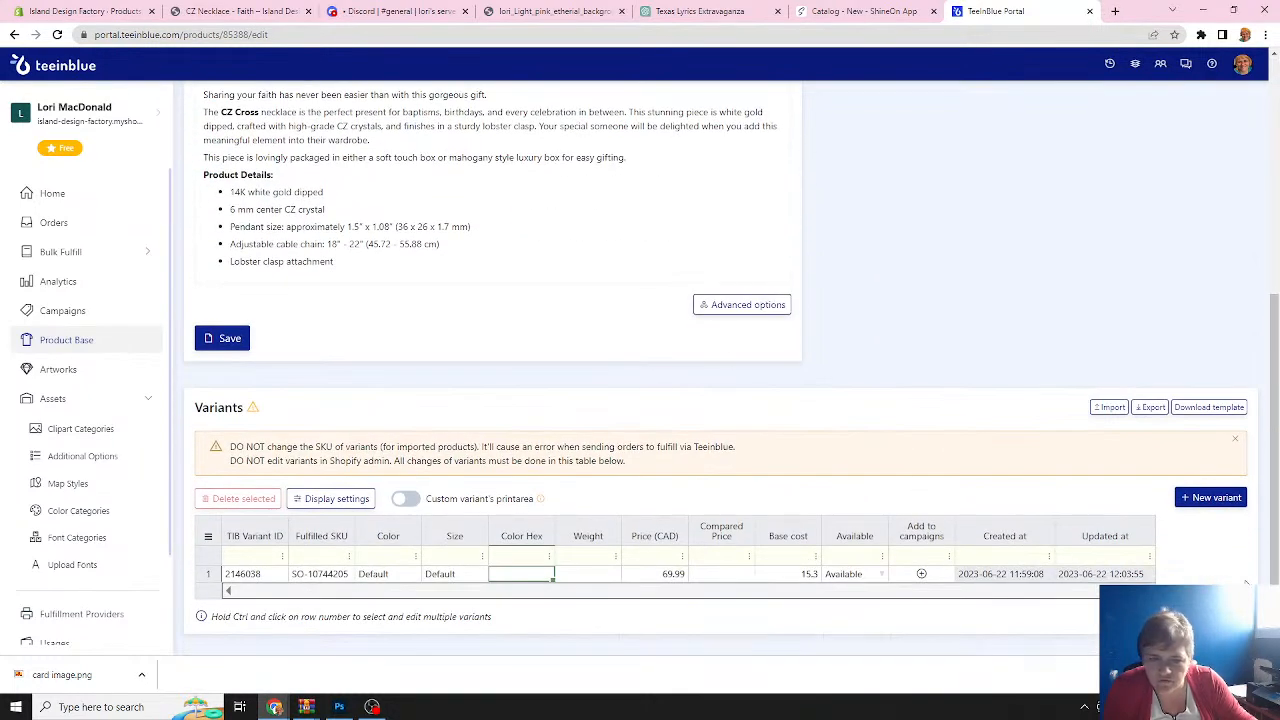
# Add a variant to the Two Tone Box with SKU SO-10744206, color Default, size Default and price 89.99.
pyautogui.click(1214, 497)
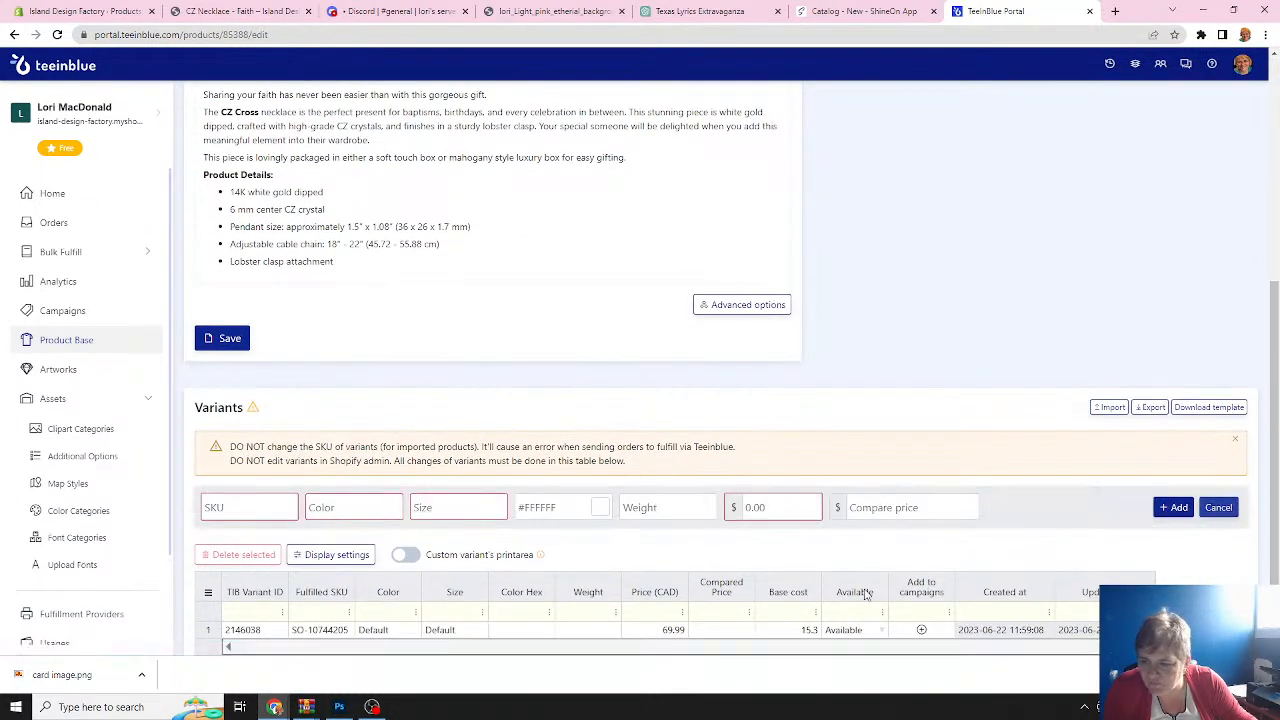
pyautogui.click(230, 507)
pyautogui.write('SO-10744206')
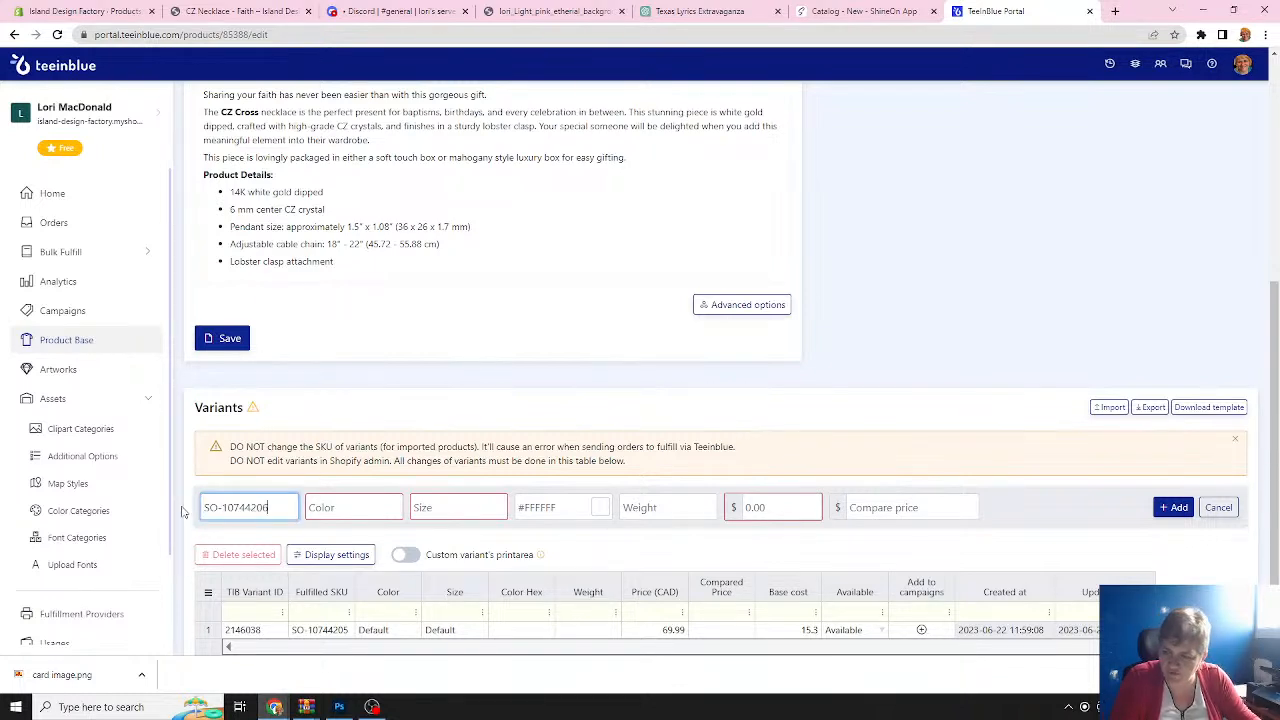
pyautogui.click(343, 509)
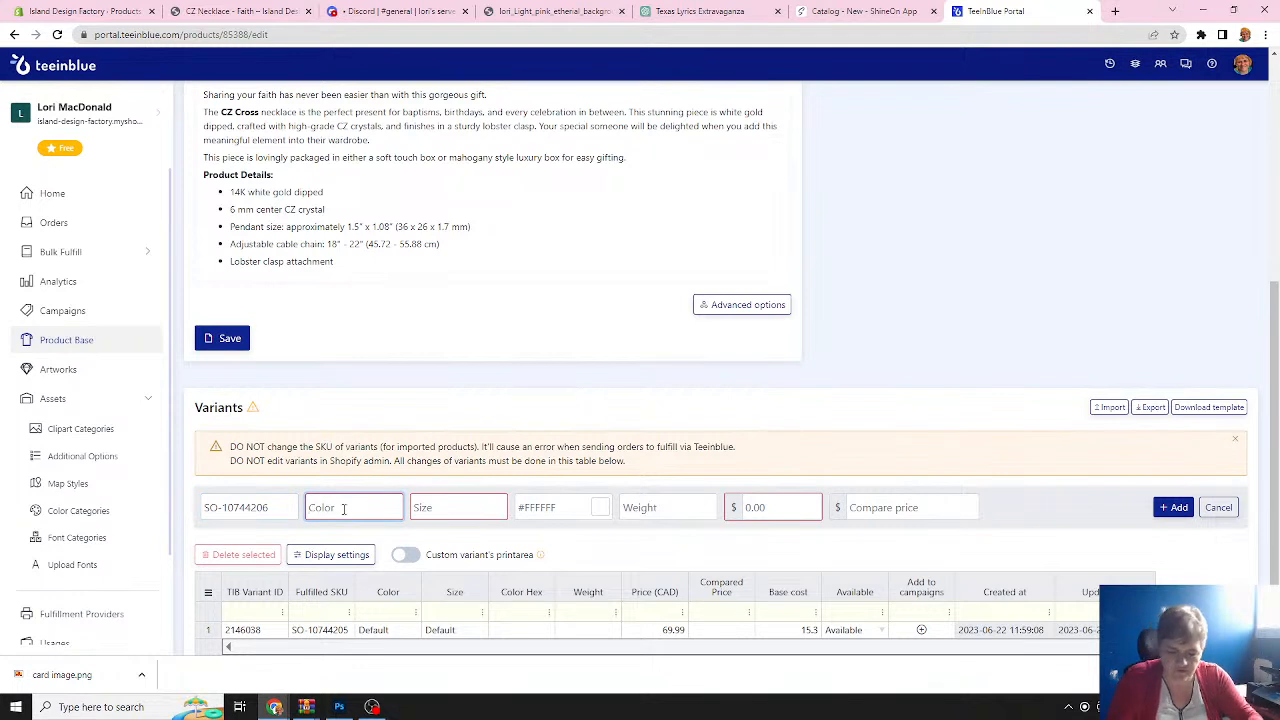
pyautogui.write('Default')
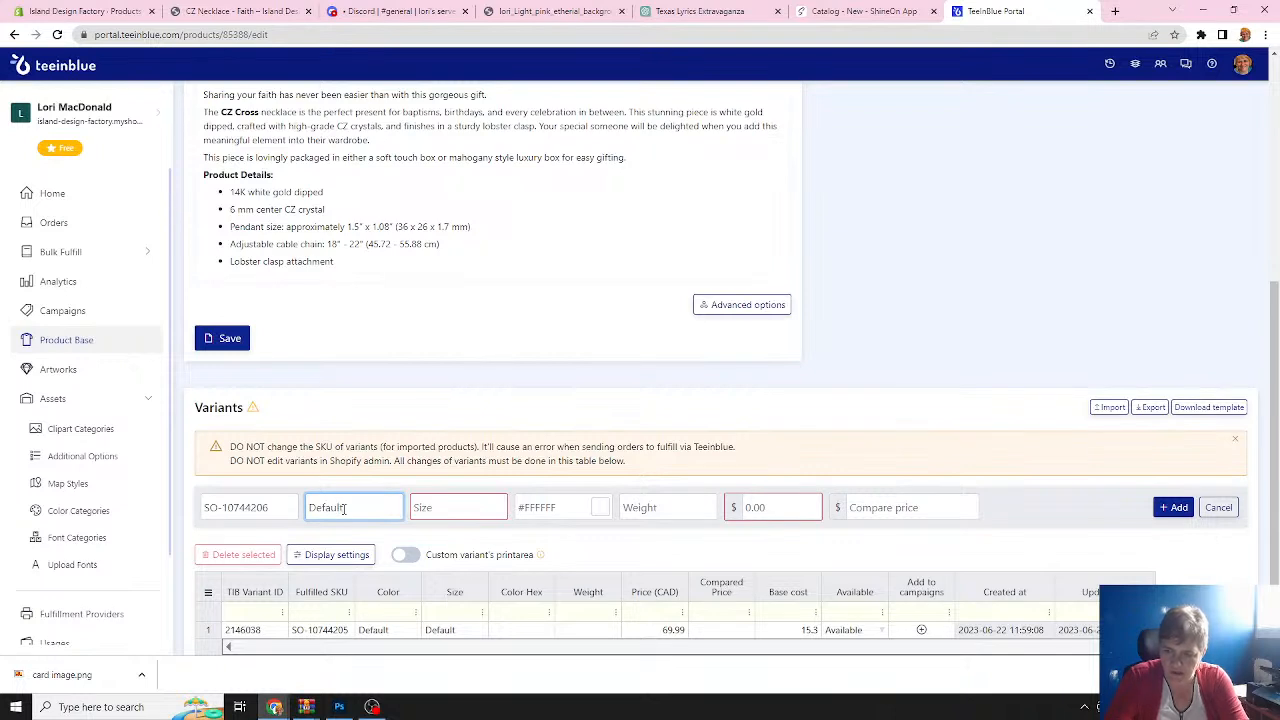
pyautogui.press('Tab')
pyautogui.write('De')
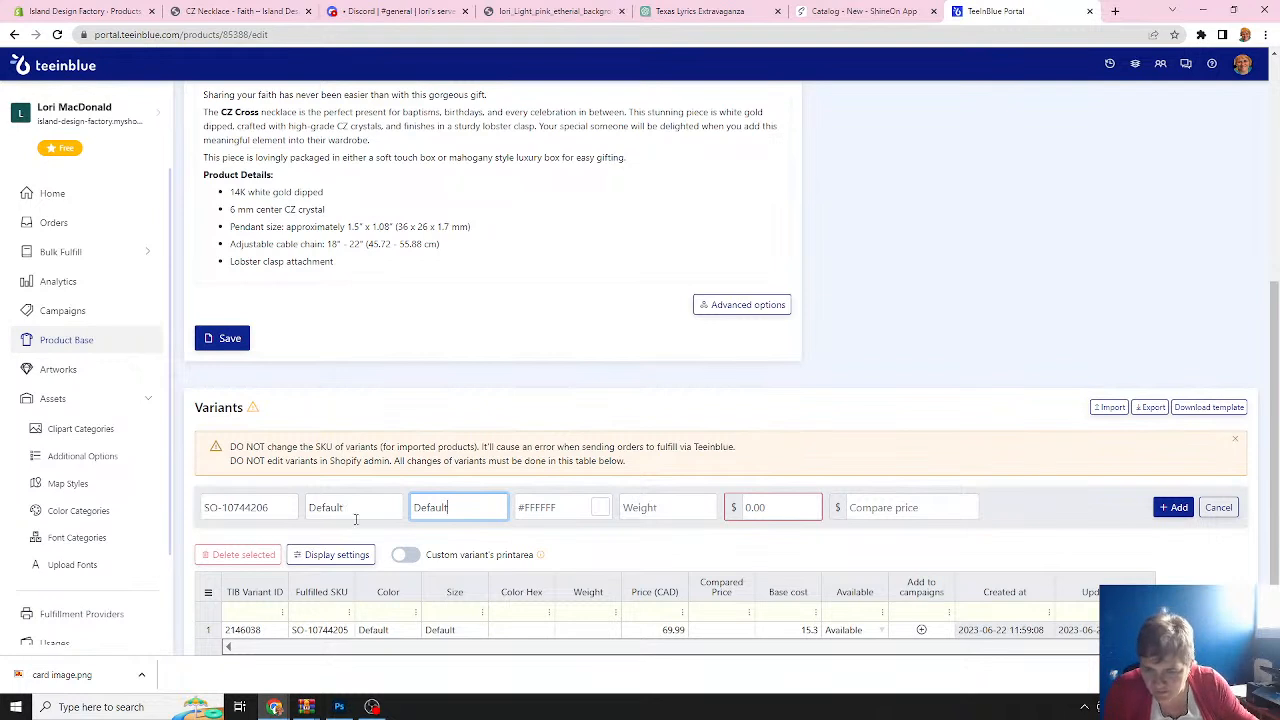
pyautogui.click(768, 507)
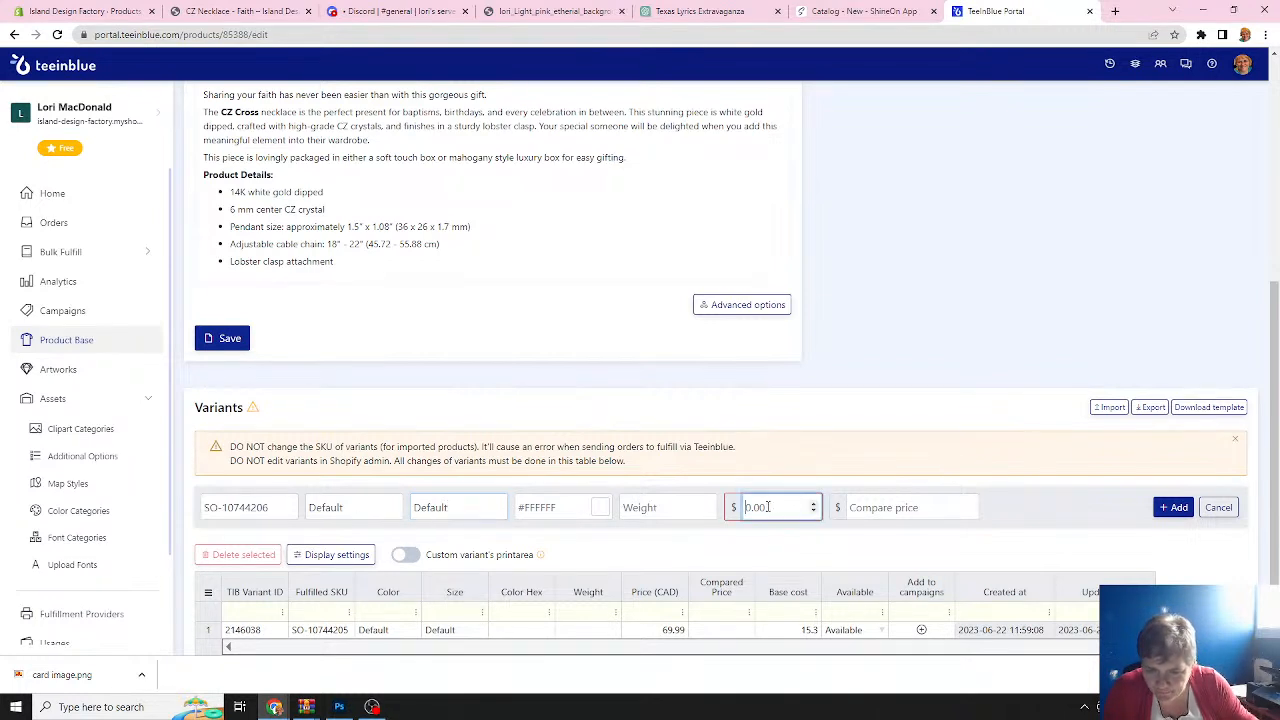
pyautogui.write('89.99')
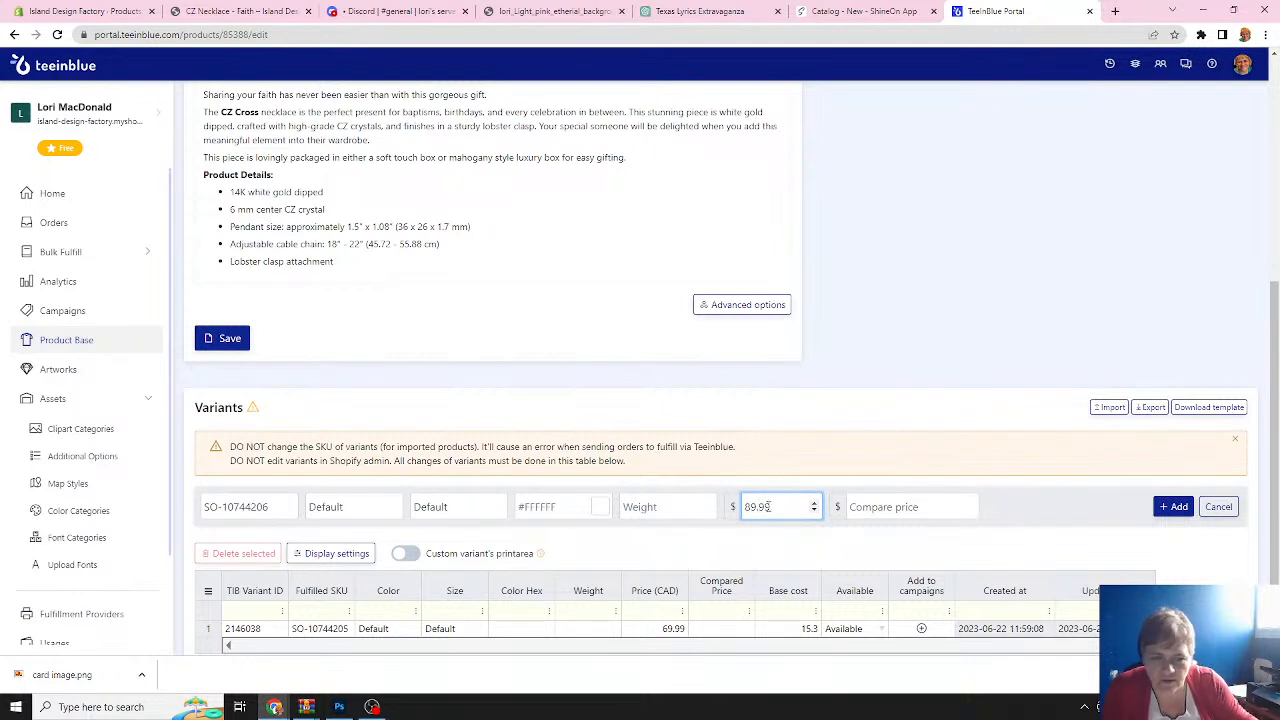
pyautogui.click(1176, 510)
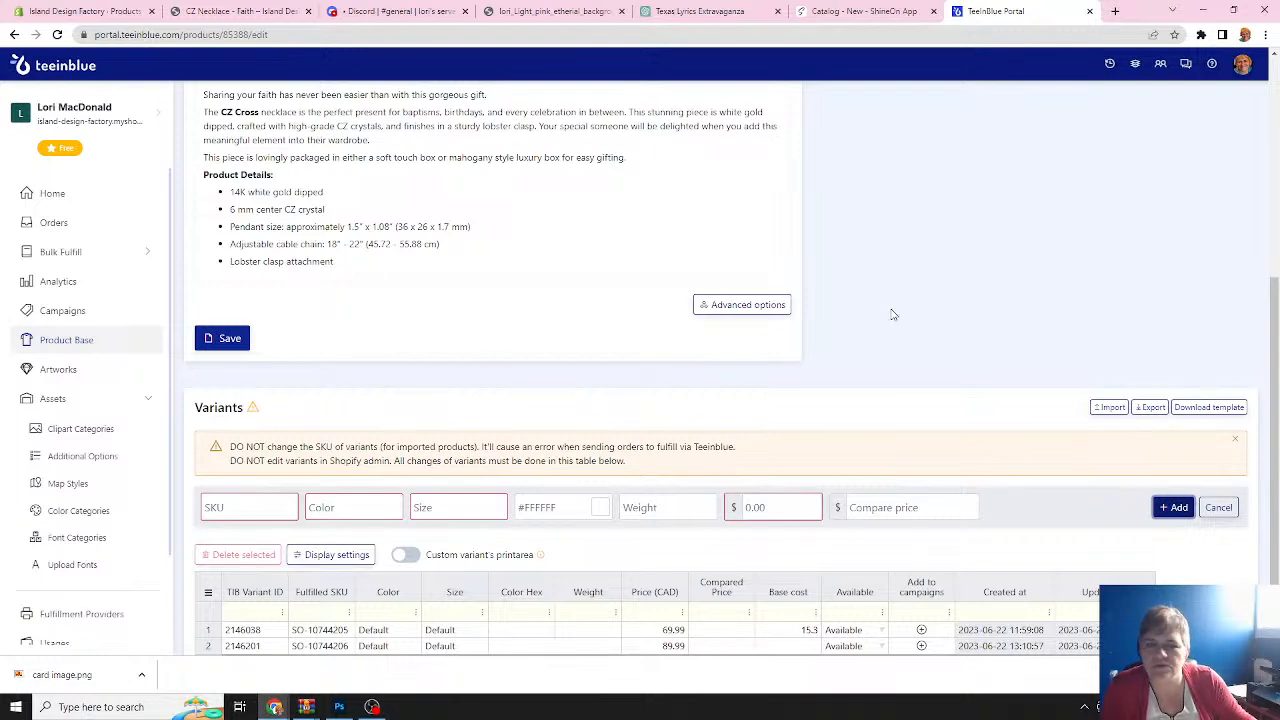
# Select the published CZ Necklace - Faith campaign among the campaigns using the Two Tone Box, and close the list.
pyautogui.scroll(4, 891, 314)
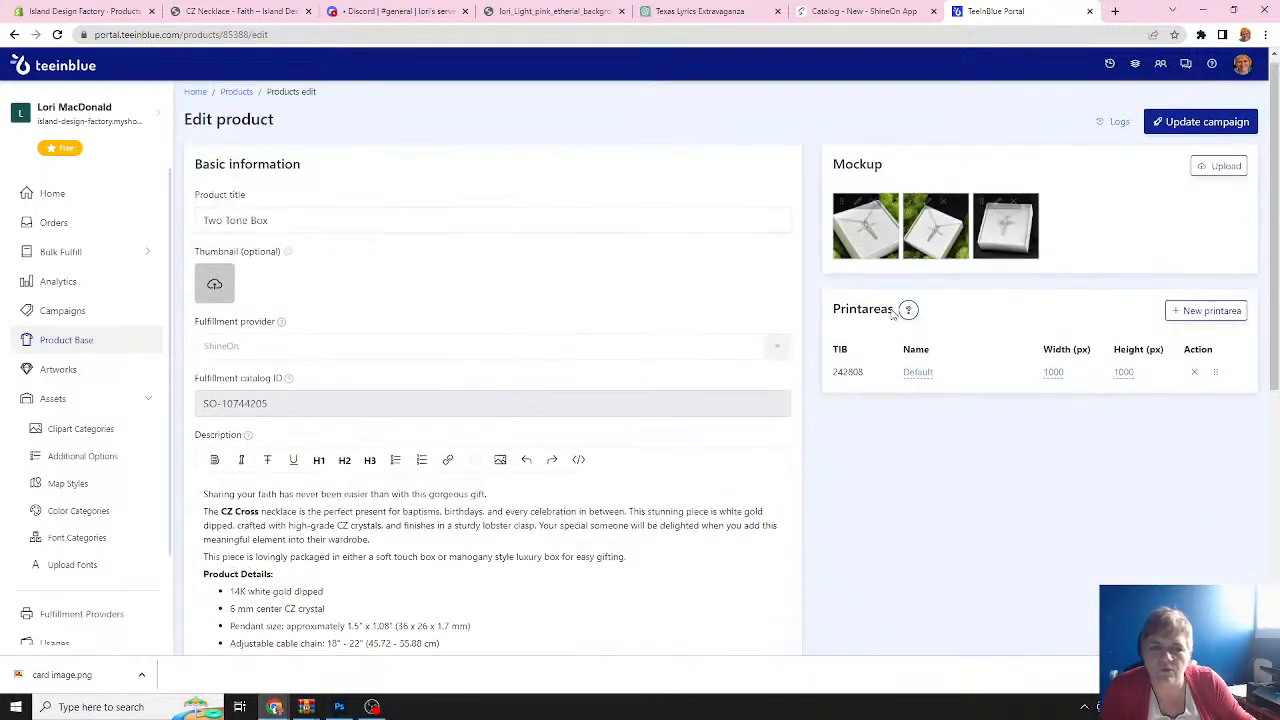
pyautogui.click(1195, 124)
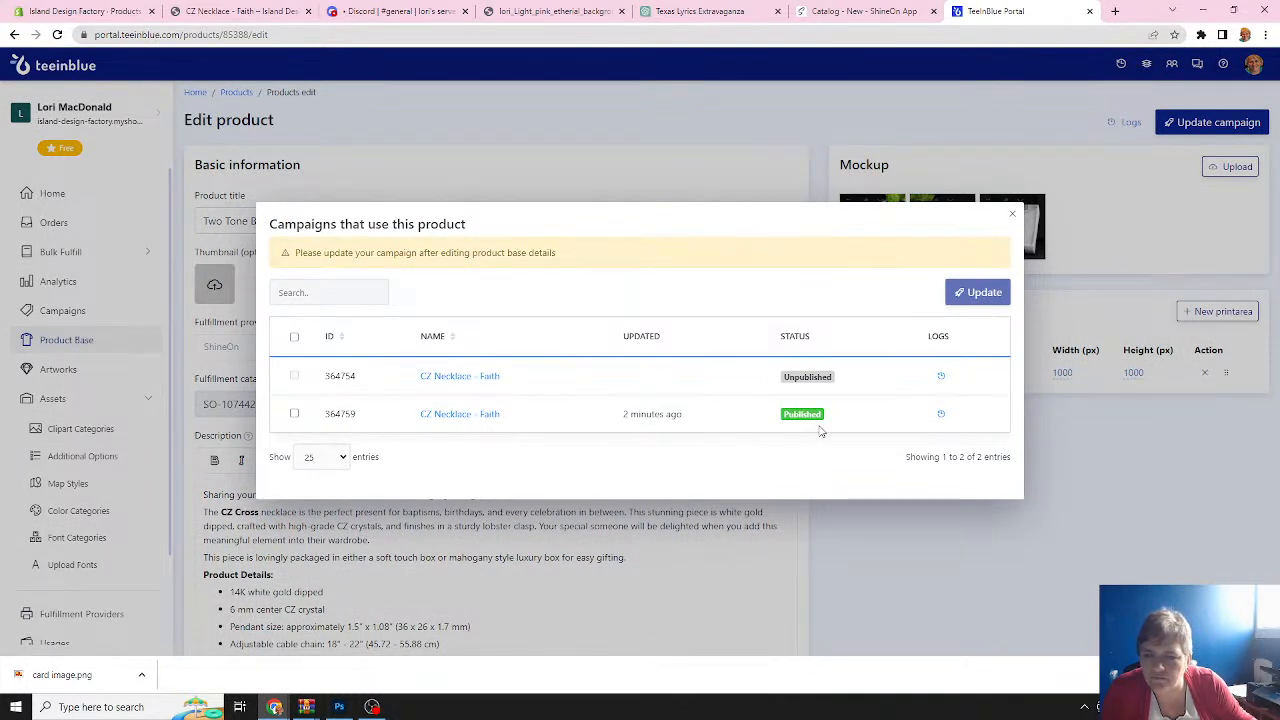
pyautogui.click(294, 414)
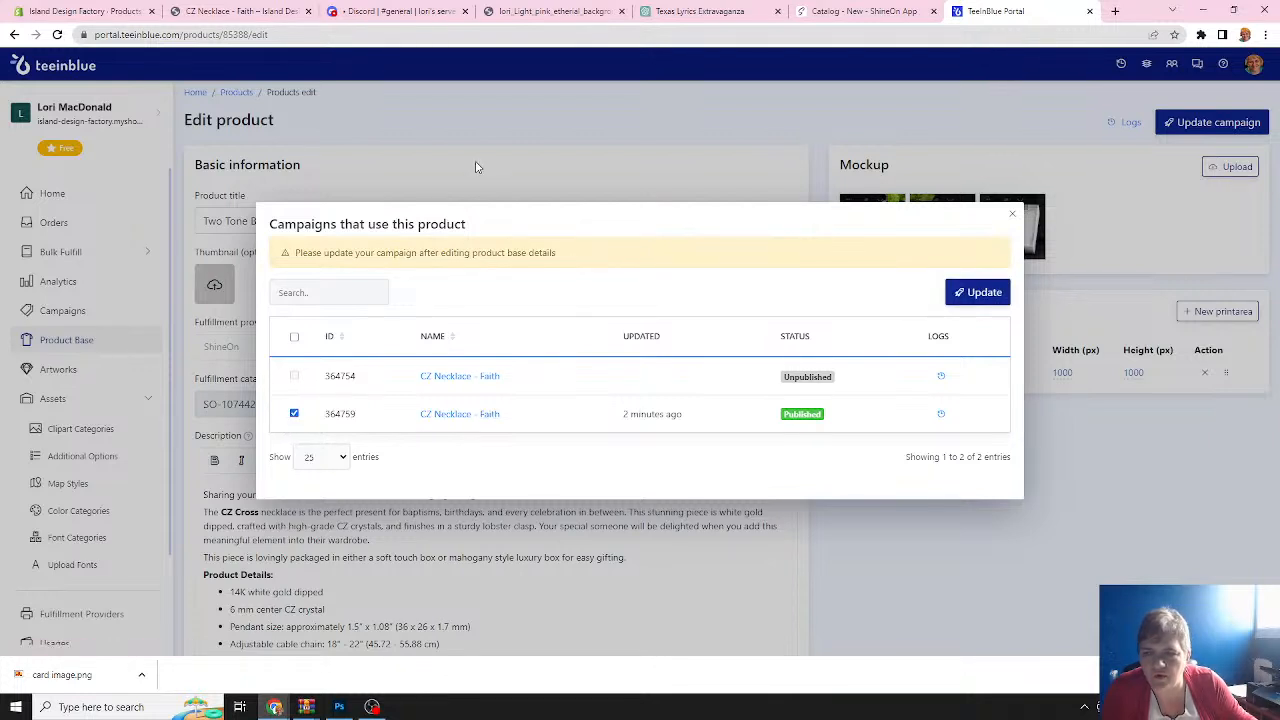
pyautogui.click(1015, 218)
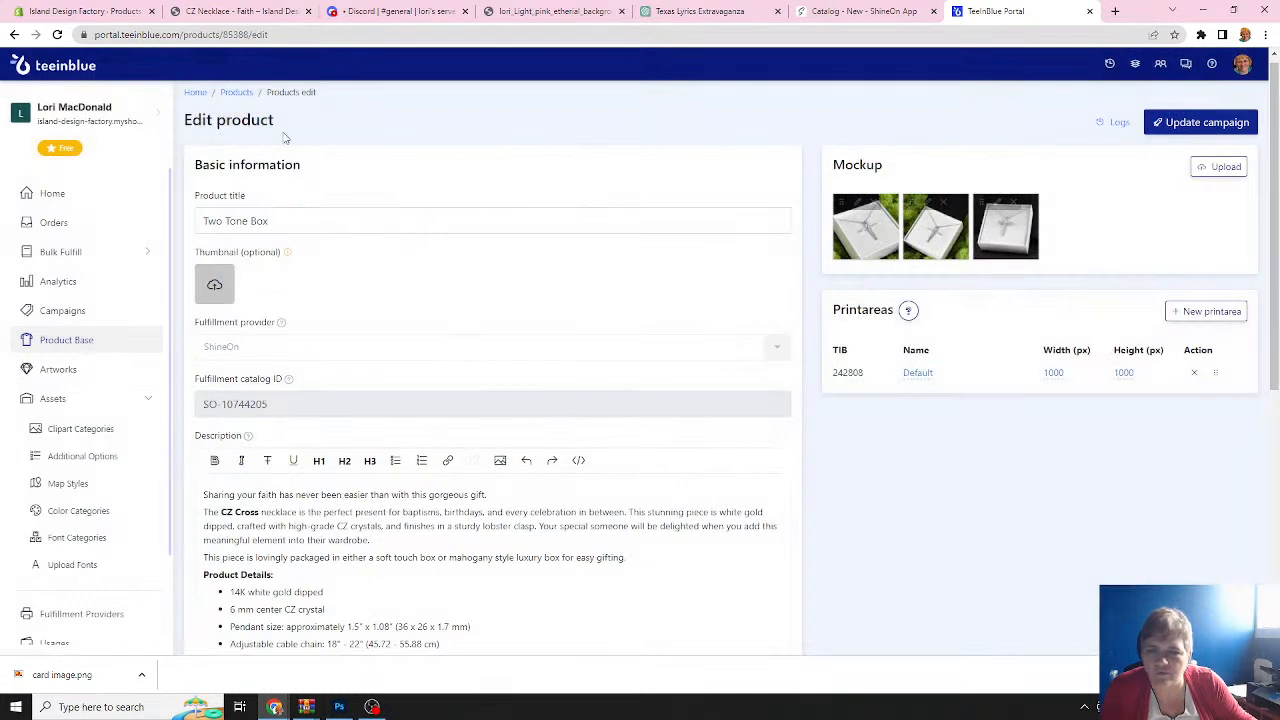
# Switch to the CZ Necklace - Faith storefront page, reload it and select the Two Tone Box option.
pyautogui.click(240, 11)
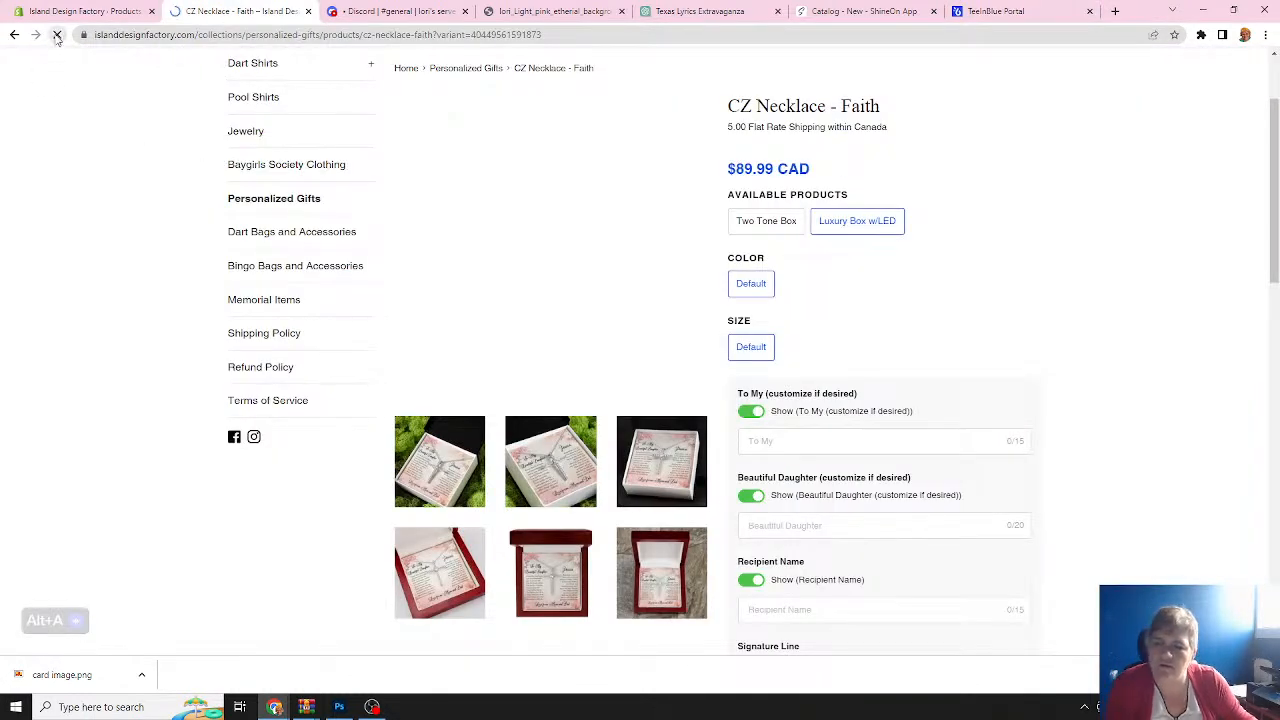
pyautogui.click(757, 241)
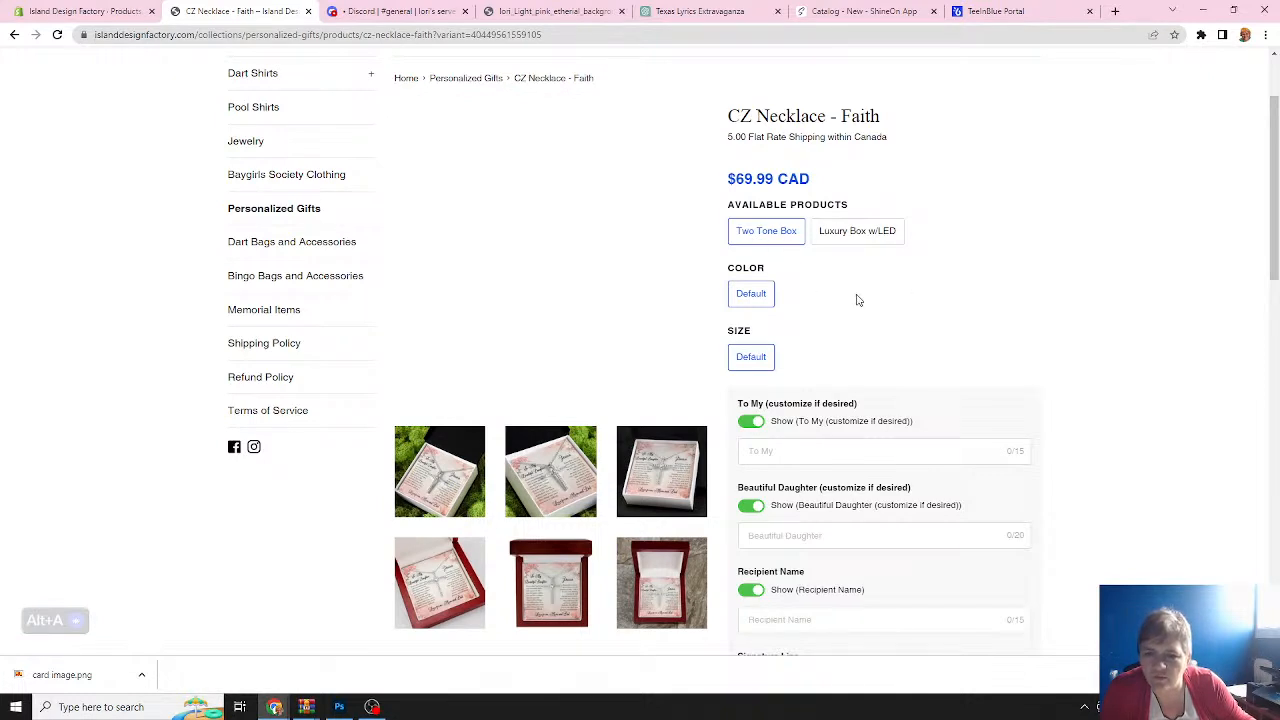
pyautogui.scroll(2, 858, 300)
pyautogui.scroll(-2, 858, 300)
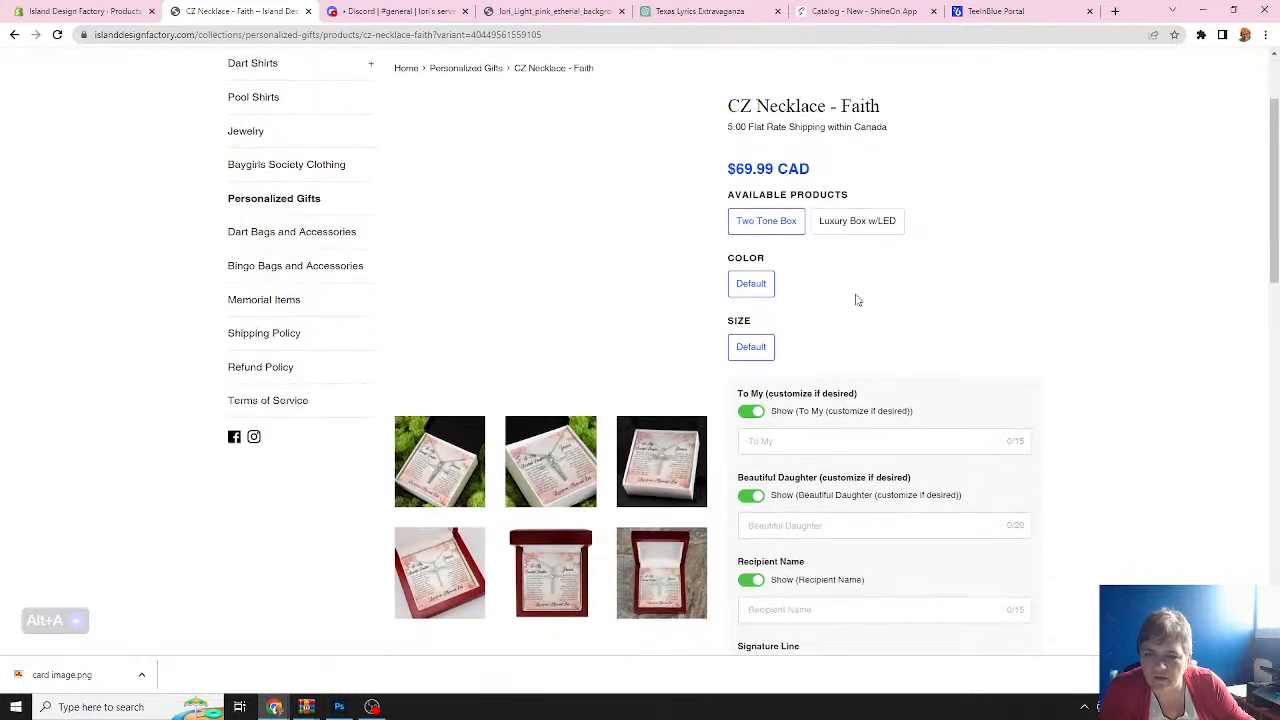
# View the two-tone and luxury box gallery images on the storefront page, and select the Luxury Box w/LED option.
pyautogui.click(630, 458)
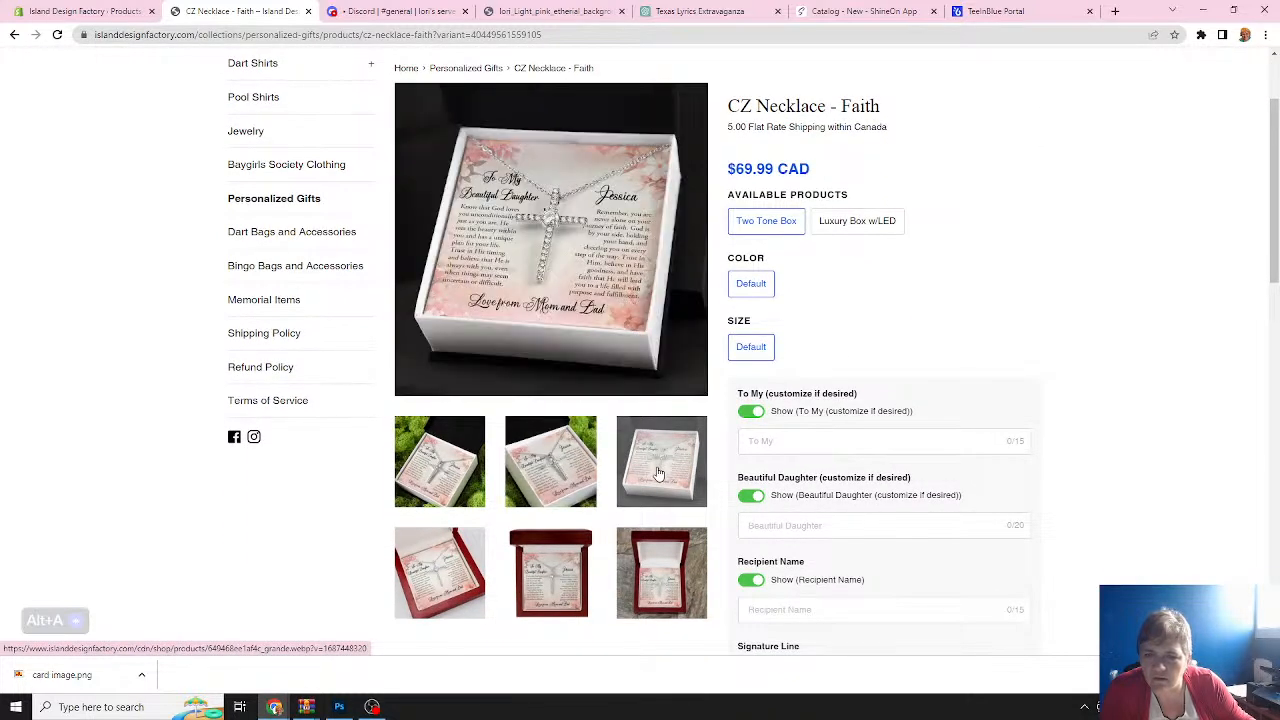
pyautogui.click(582, 557)
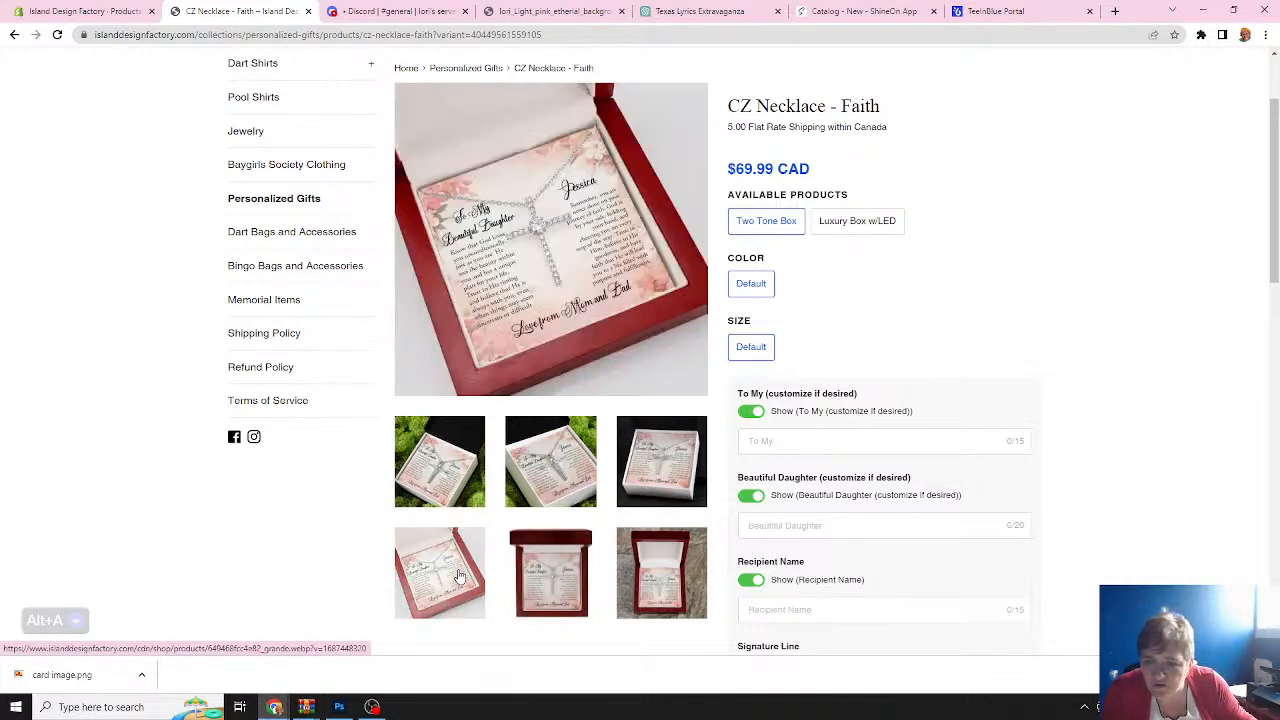
pyautogui.click(676, 578)
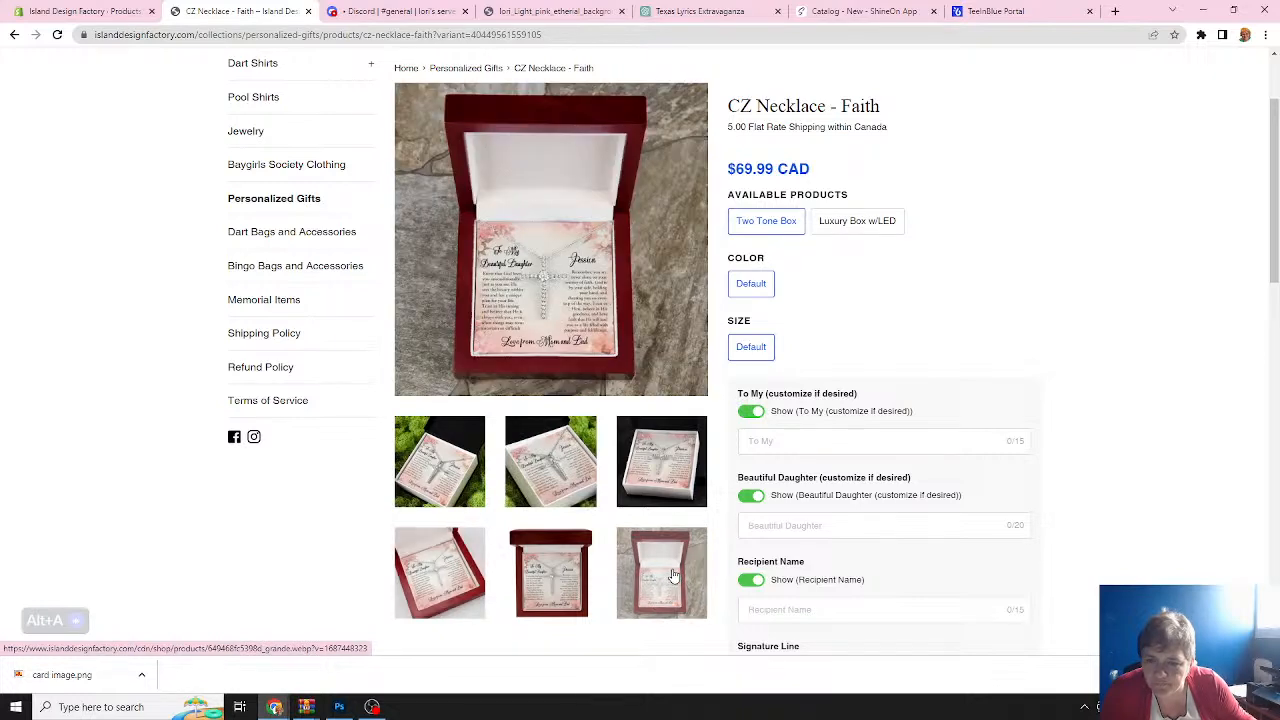
pyautogui.click(585, 497)
pyautogui.click(640, 490)
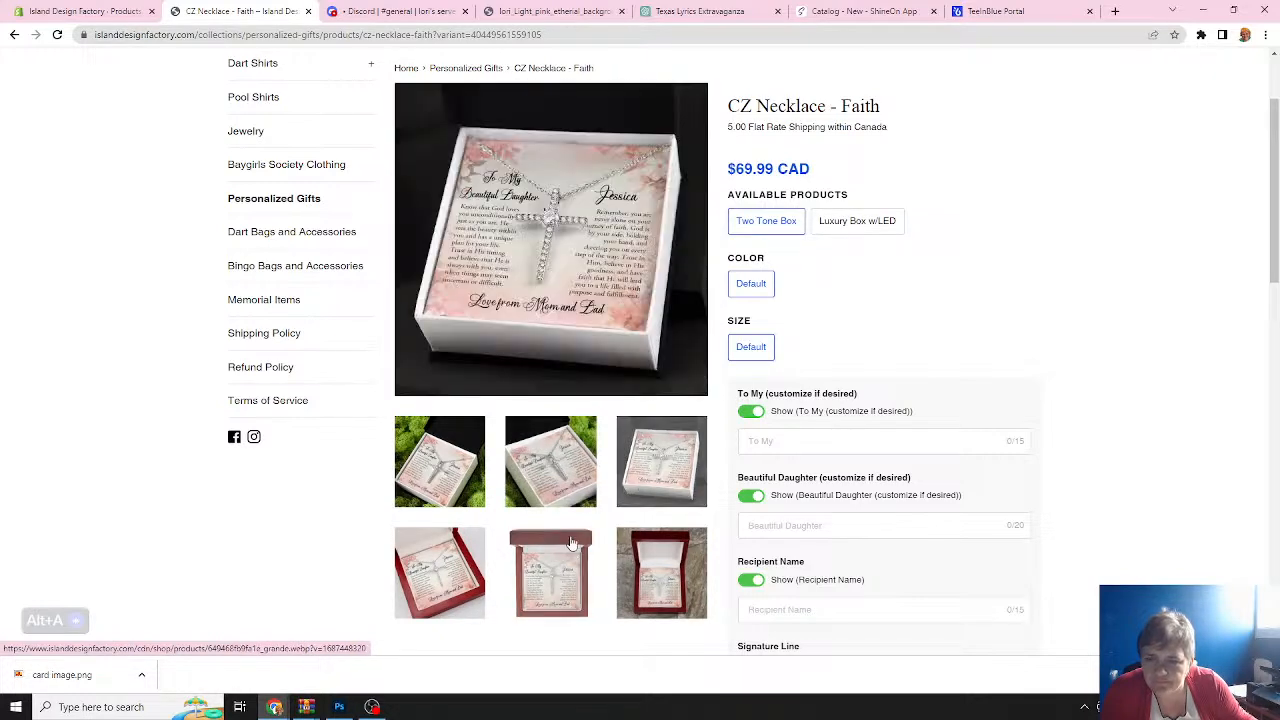
pyautogui.click(852, 222)
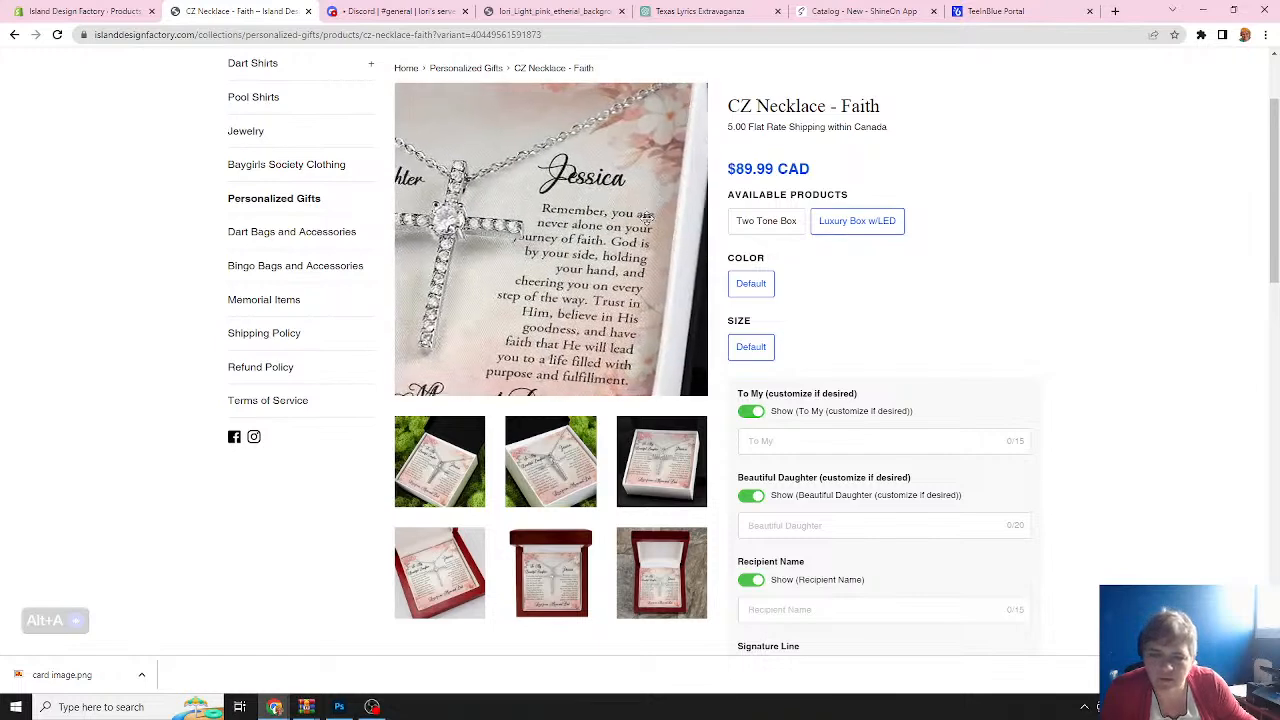
# Switch to the Shopify product page for CZ Necklace - Faith and examine its media, variant images, prices and SKUs.
pyautogui.hotkey('ctrl', 'shift', 'Tab')
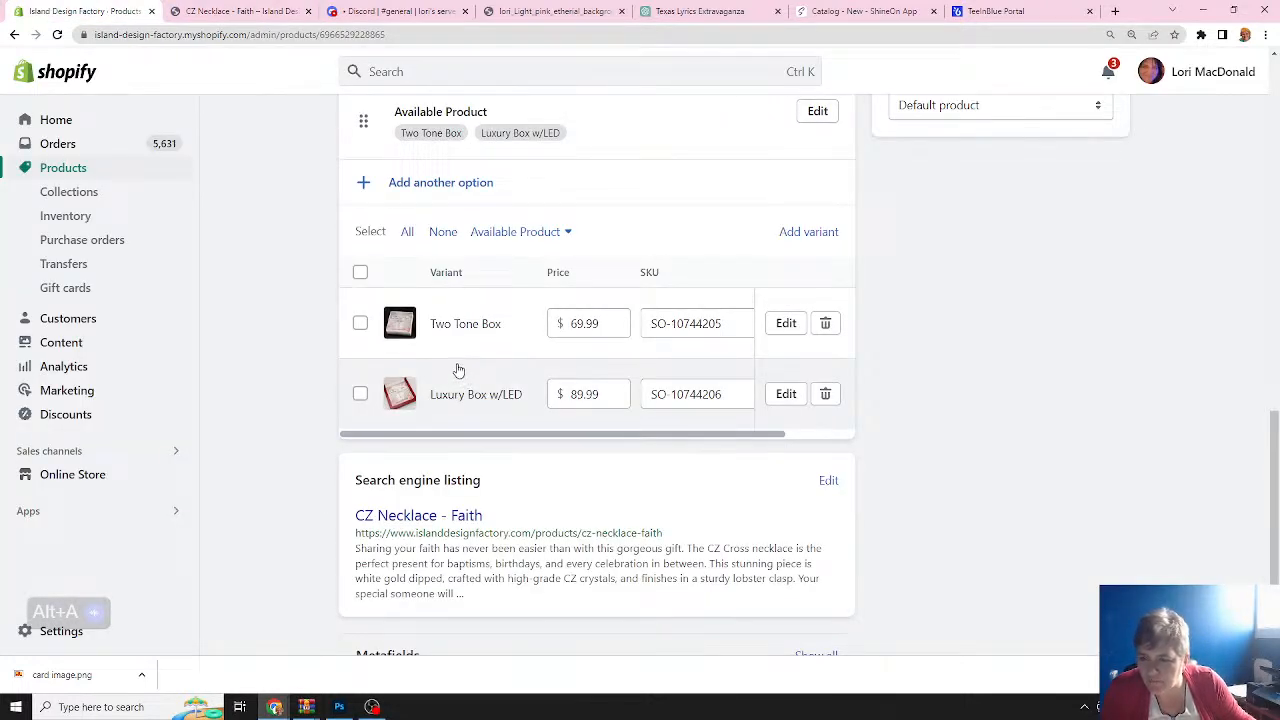
pyautogui.scroll(-2, 458, 370)
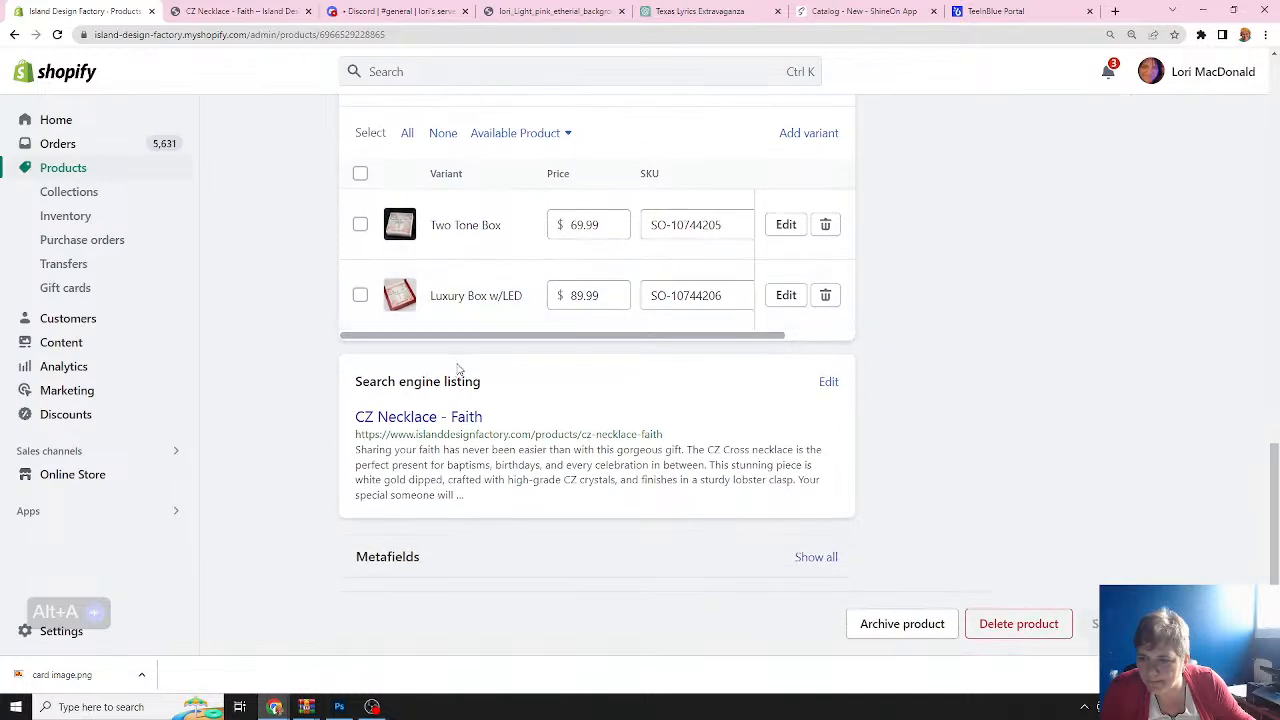
pyautogui.scroll(4, 458, 370)
pyautogui.scroll(4, 458, 370)
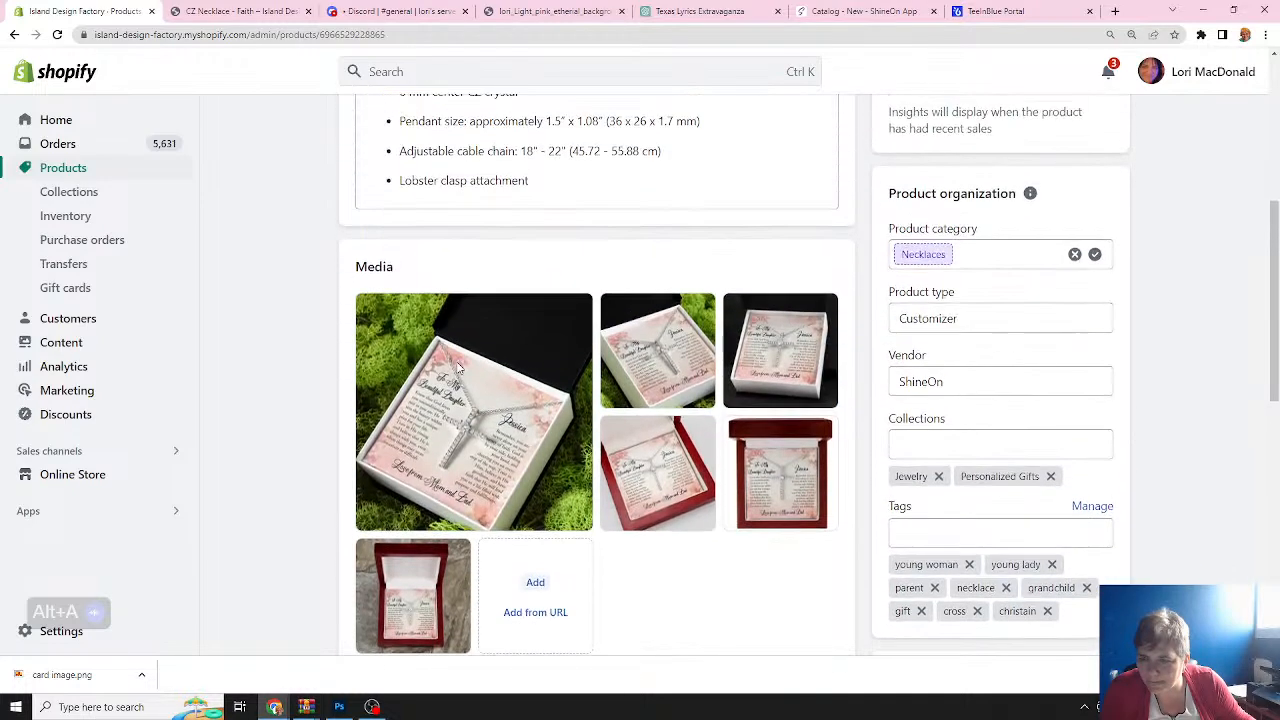
pyautogui.scroll(5, 458, 368)
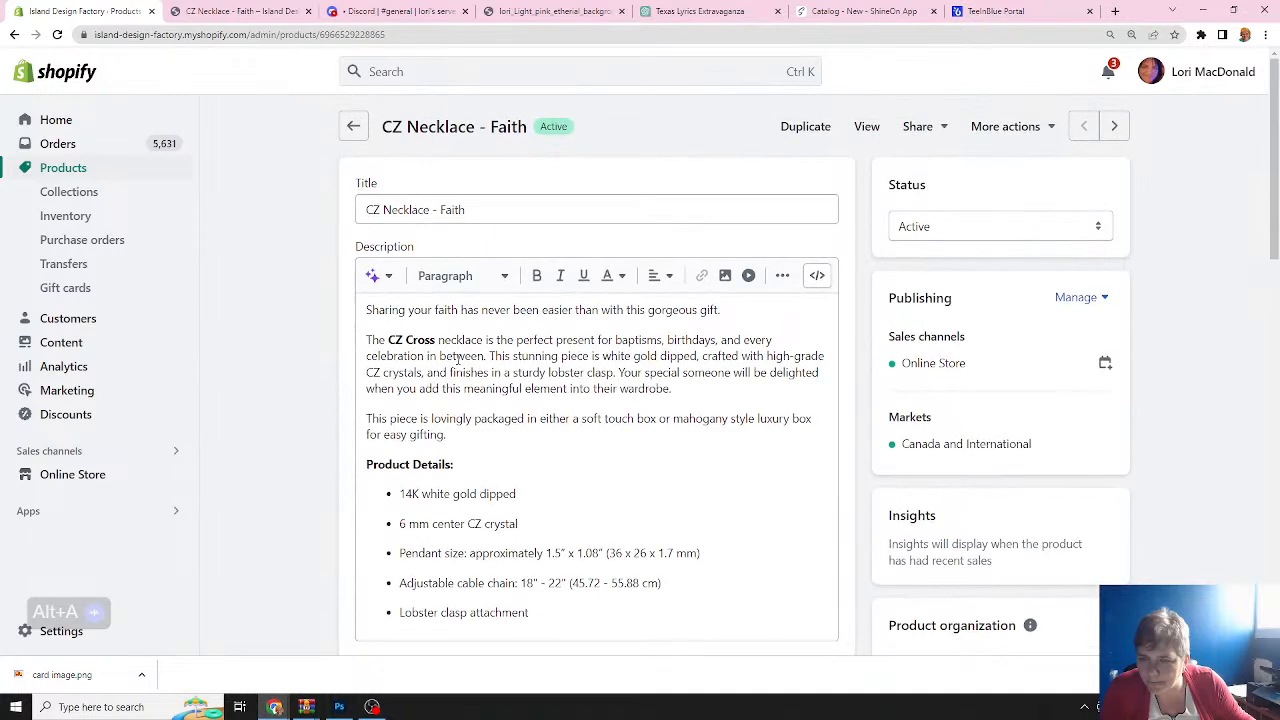
pyautogui.scroll(-2, 458, 360)
pyautogui.scroll(-5, 458, 362)
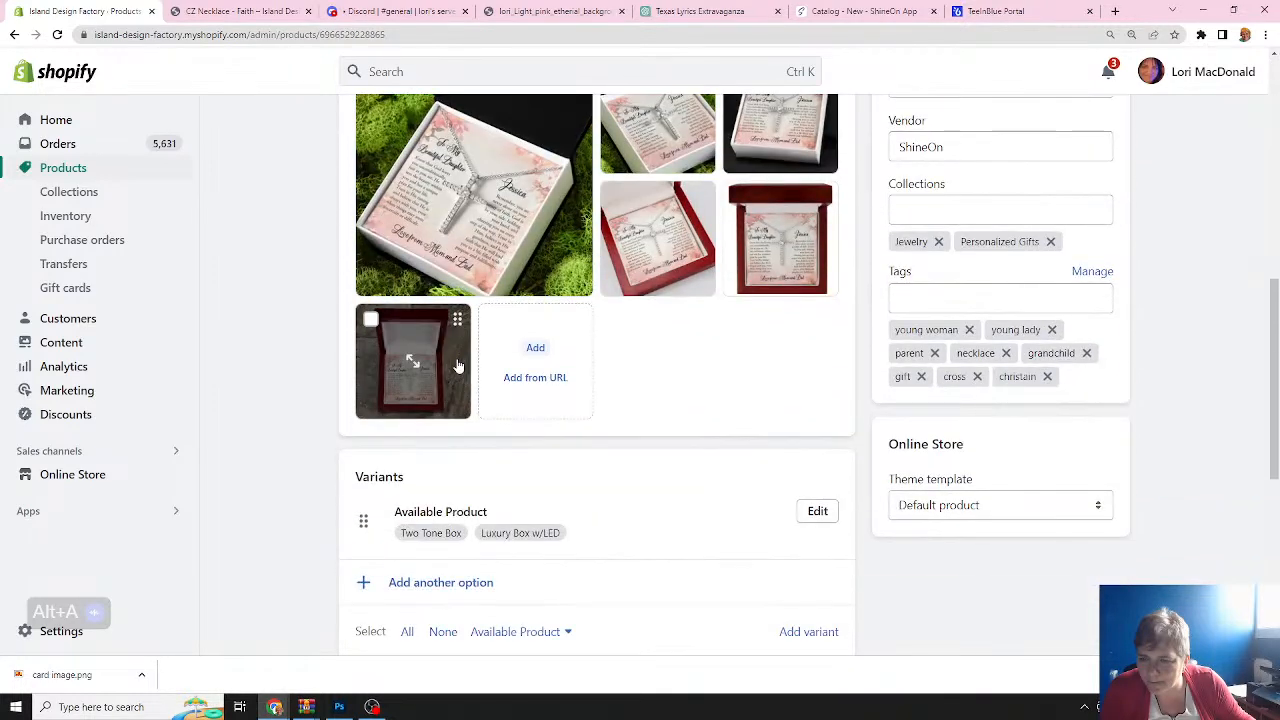
pyautogui.scroll(-1, 458, 366)
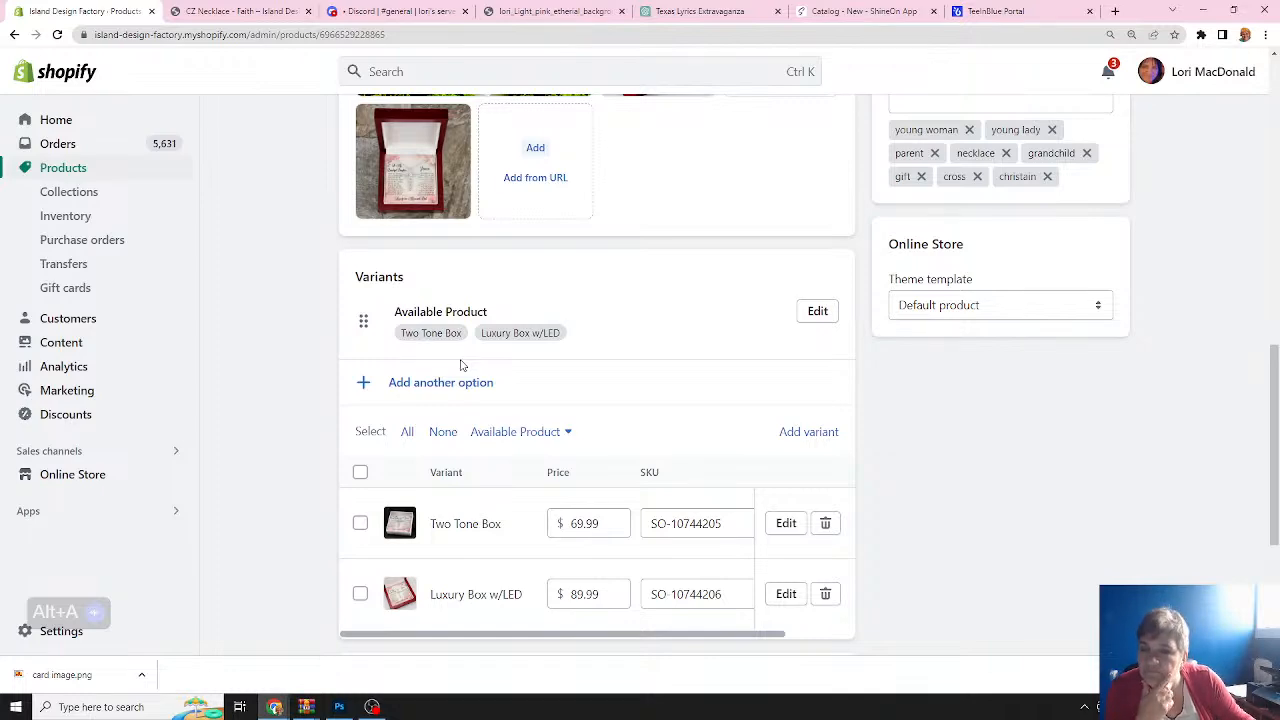
pyautogui.scroll(3, 460, 365)
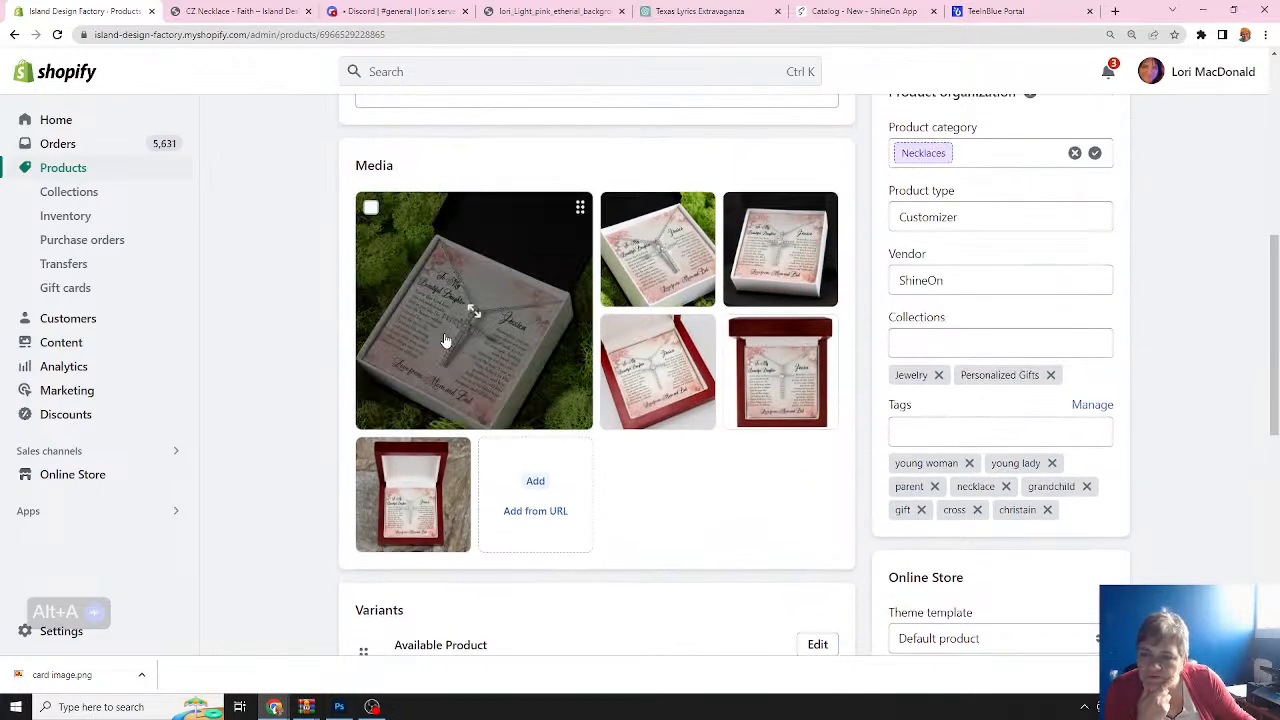
pyautogui.scroll(2, 510, 318)
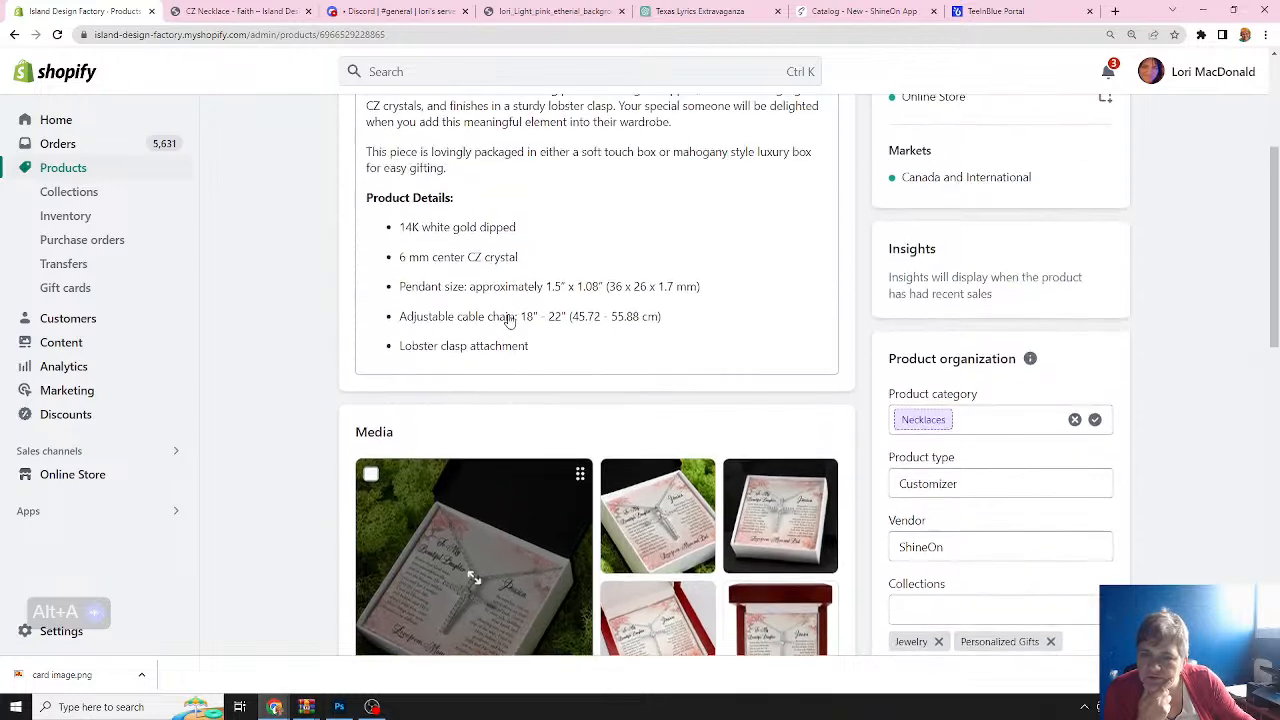
pyautogui.scroll(-2, 510, 316)
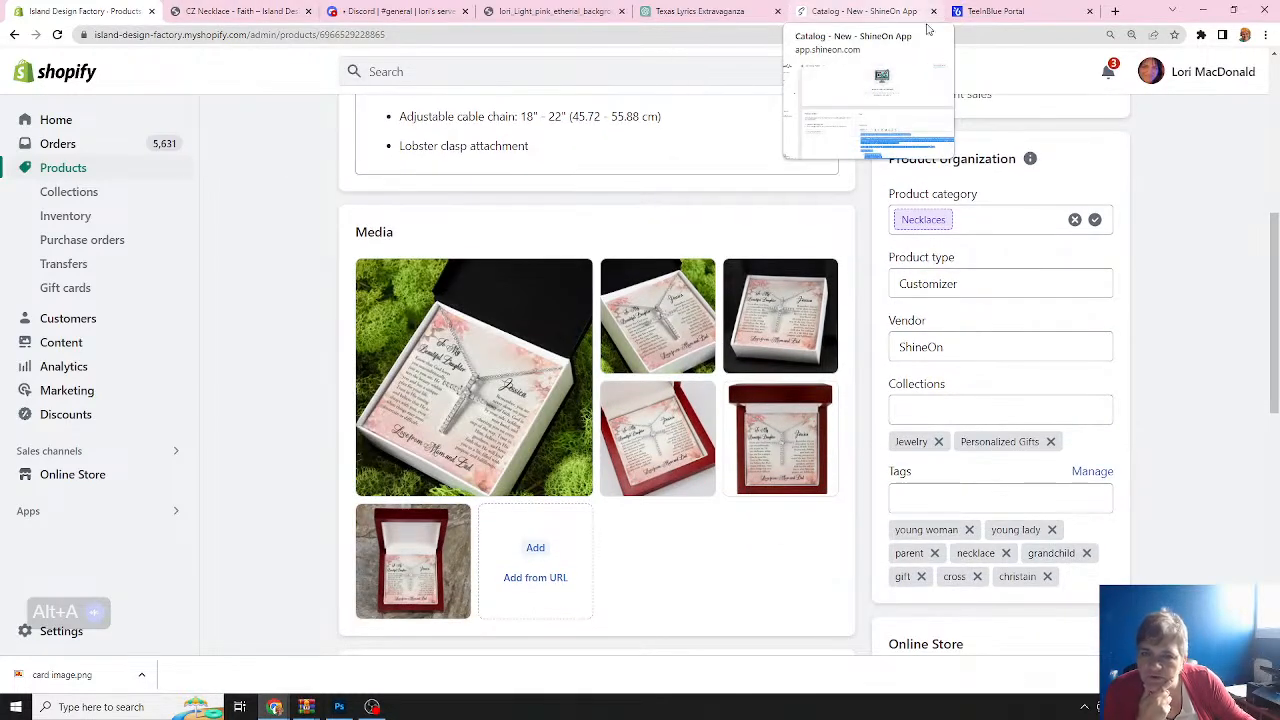
# In the TeeInBlue portal, open the CZ Necklace - Faith campaign and make the Two Tone Box's 89.99 variant available, saving the variants.
pyautogui.click(983, 12)
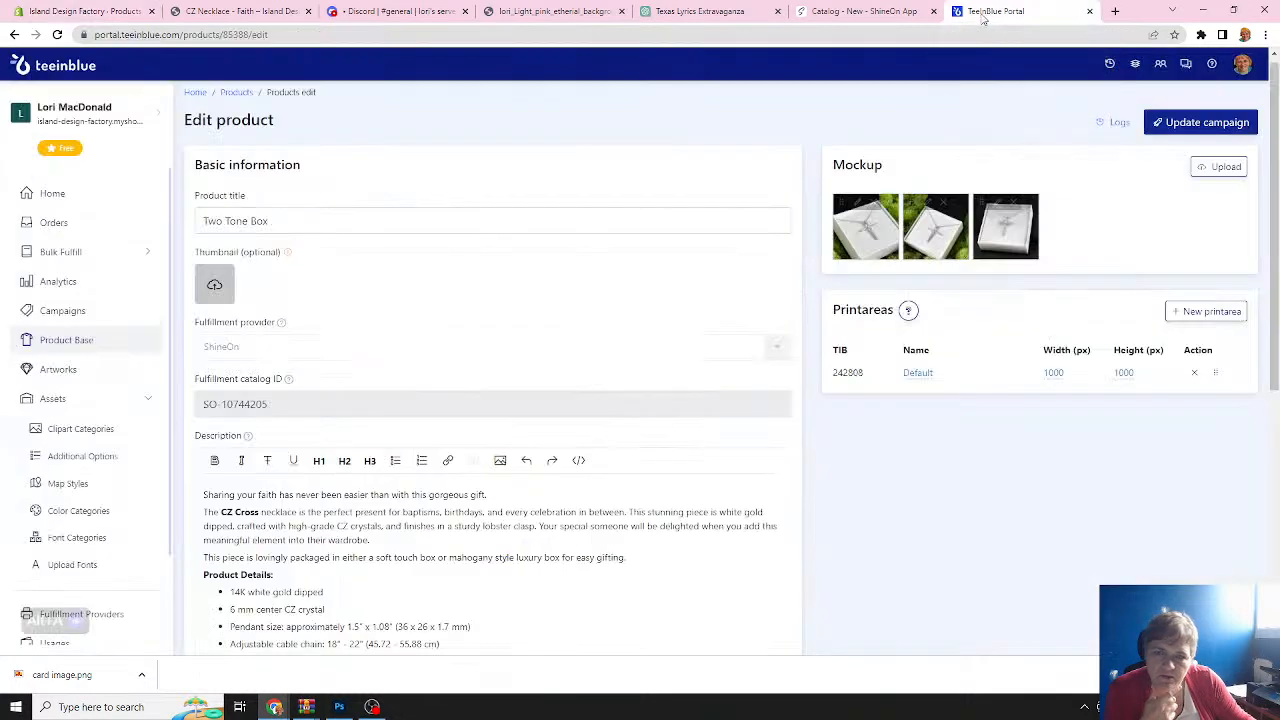
pyautogui.click(68, 311)
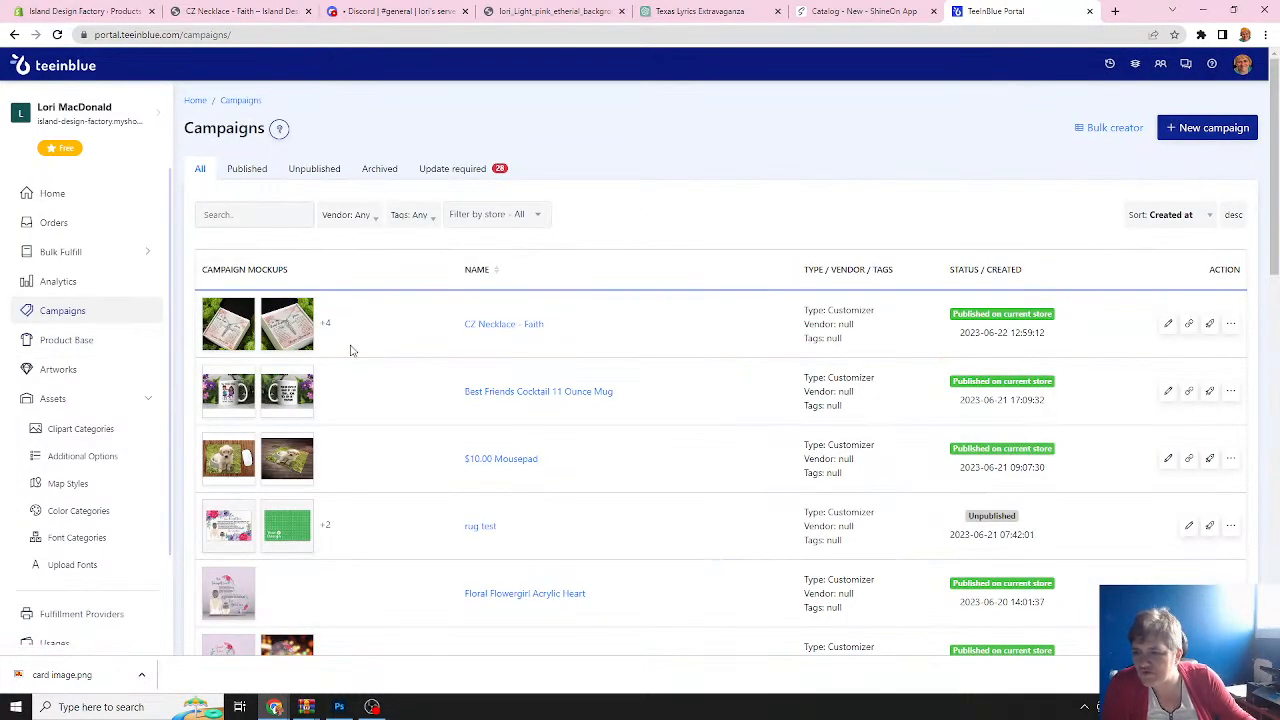
pyautogui.click(487, 331)
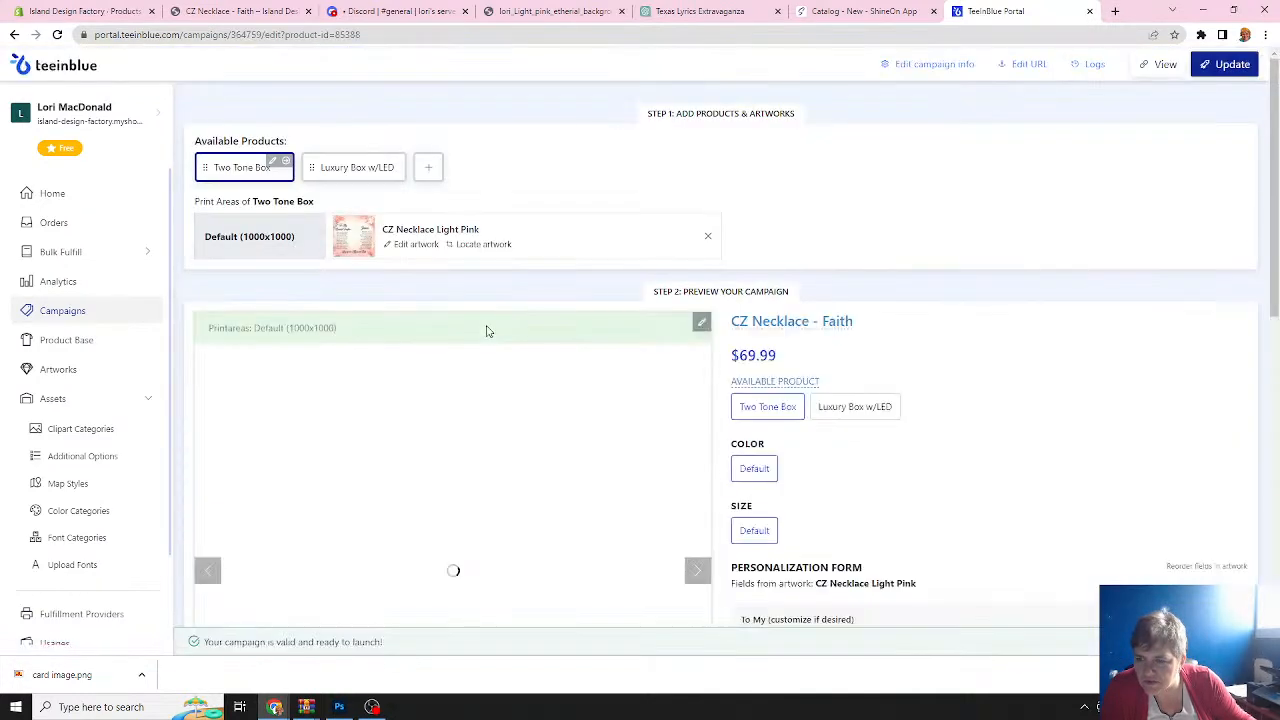
pyautogui.click(272, 163)
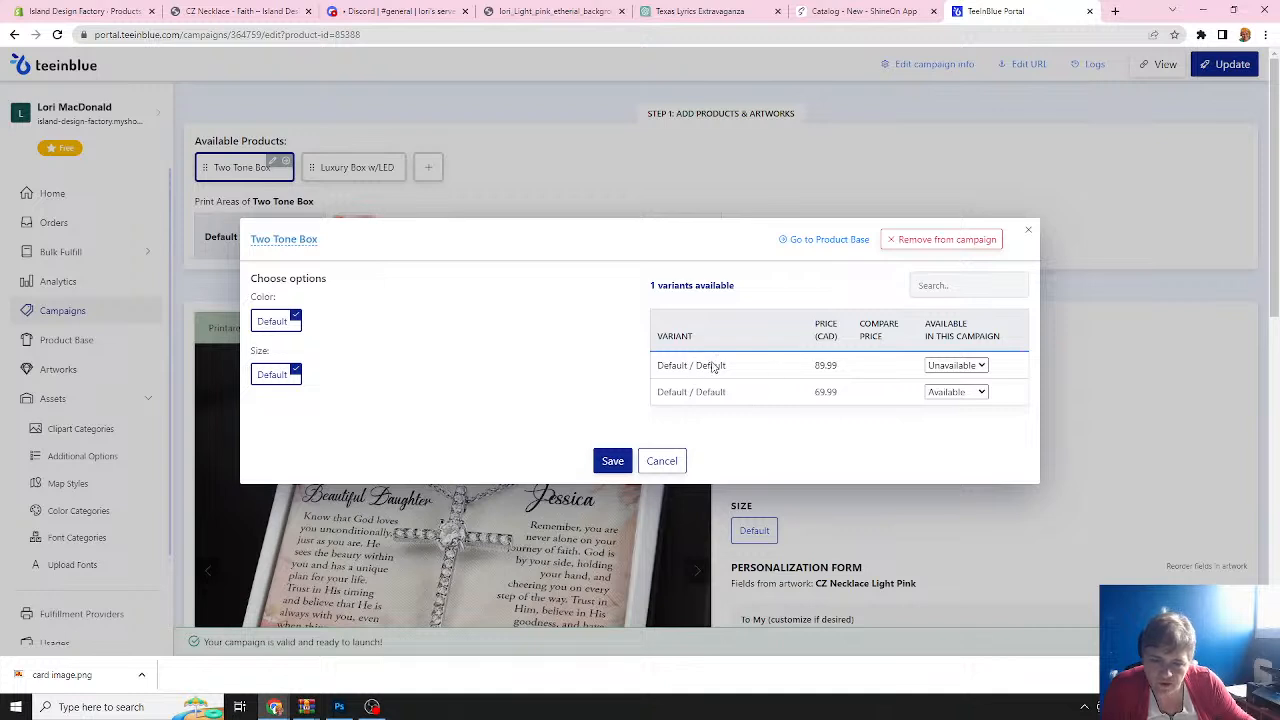
pyautogui.click(981, 366)
pyautogui.click(960, 381)
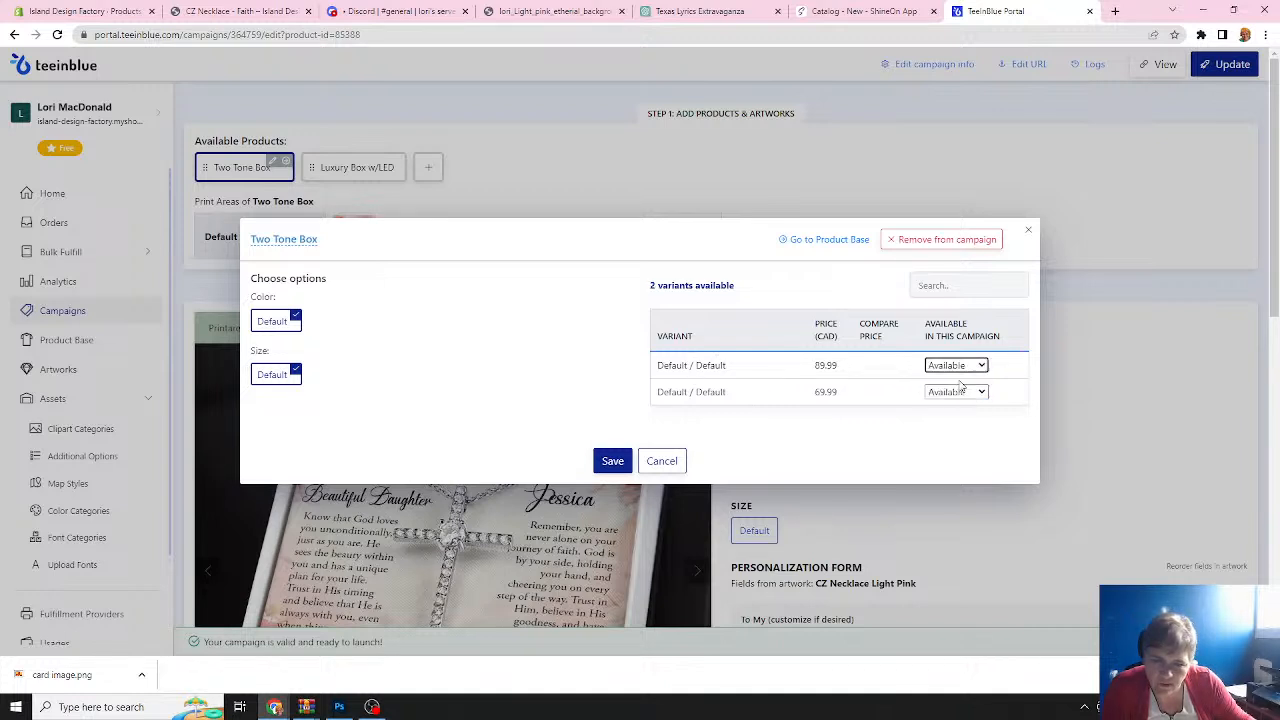
pyautogui.click(607, 463)
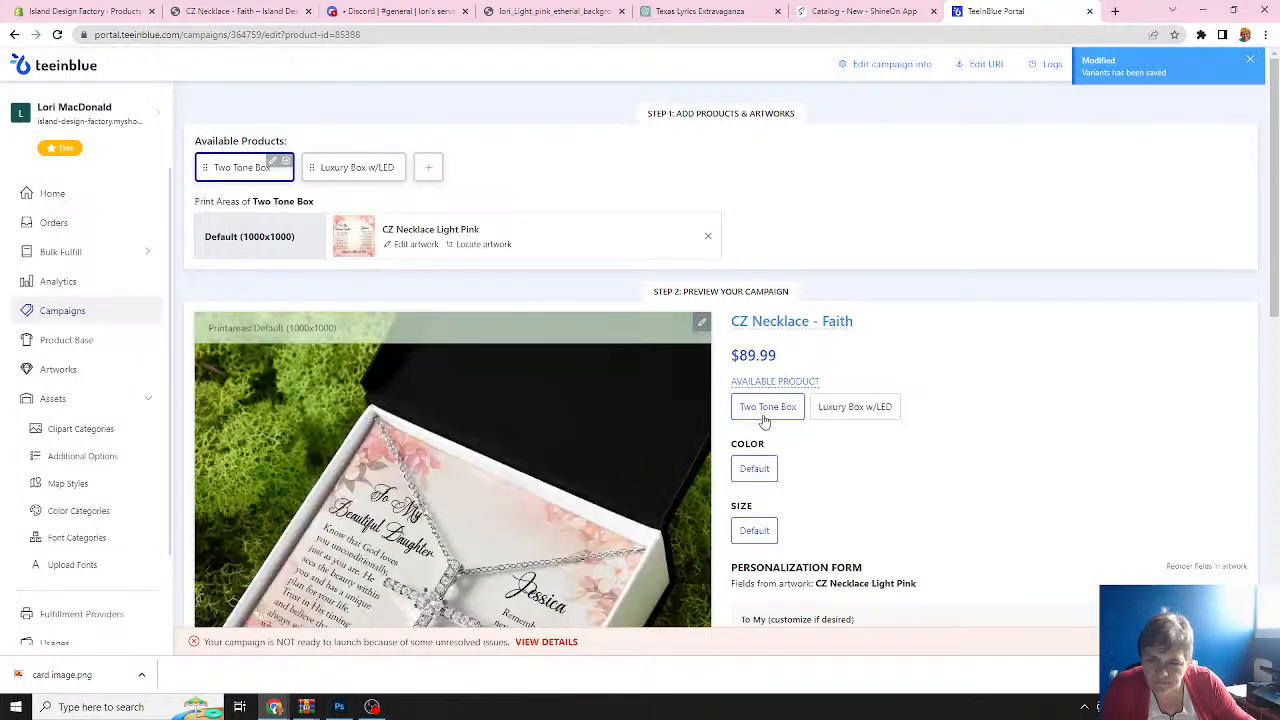
# Remove the Luxury Box w/LED product from the CZ Necklace - Faith campaign.
pyautogui.click(853, 410)
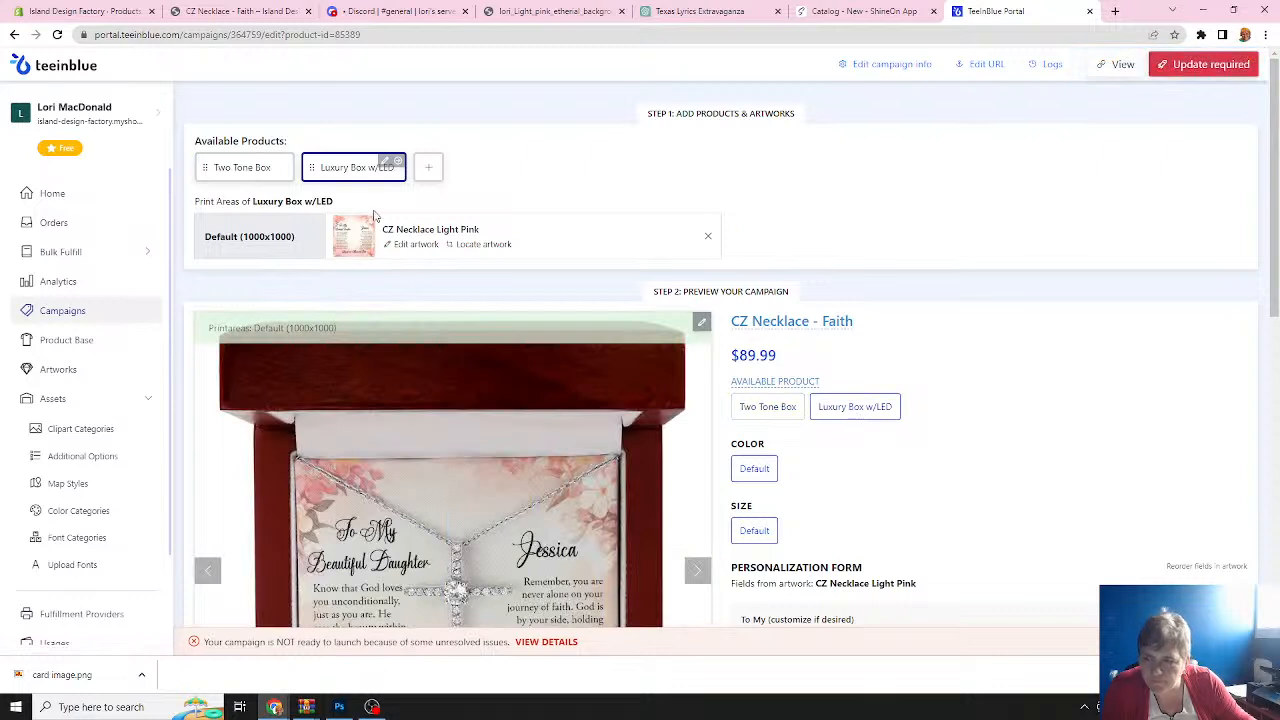
pyautogui.doubleClick(338, 168)
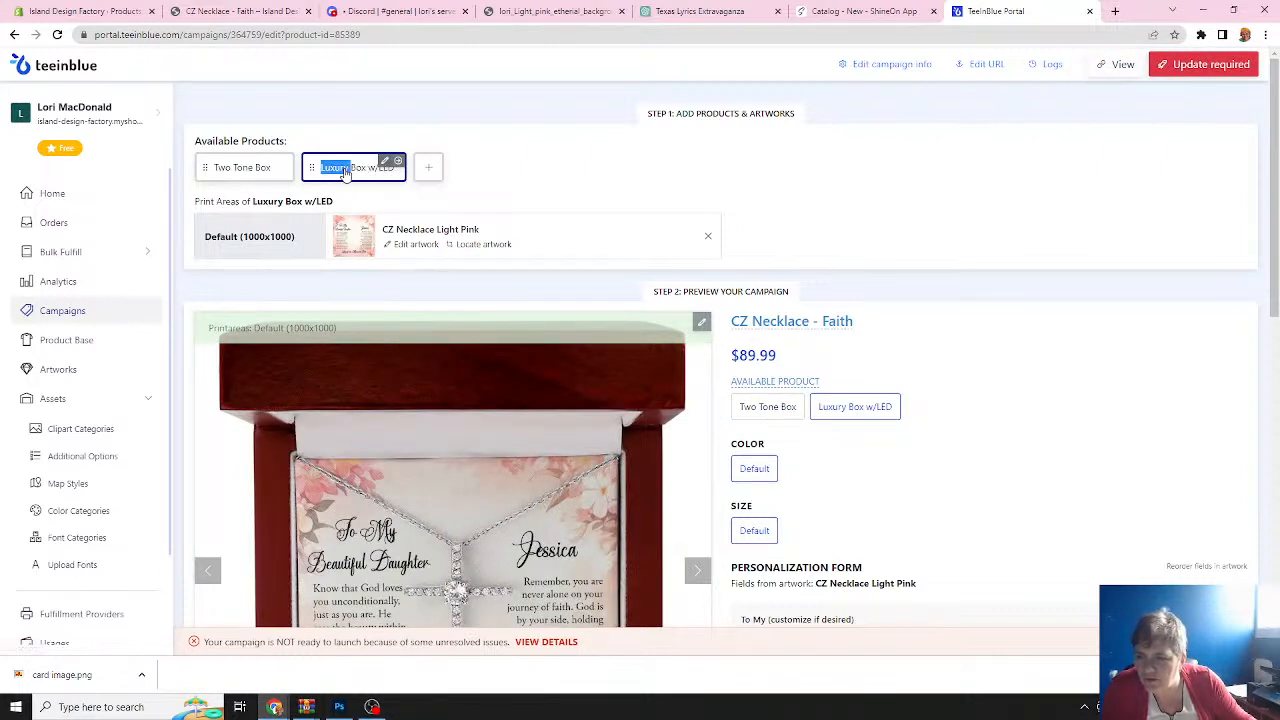
pyautogui.click(387, 163)
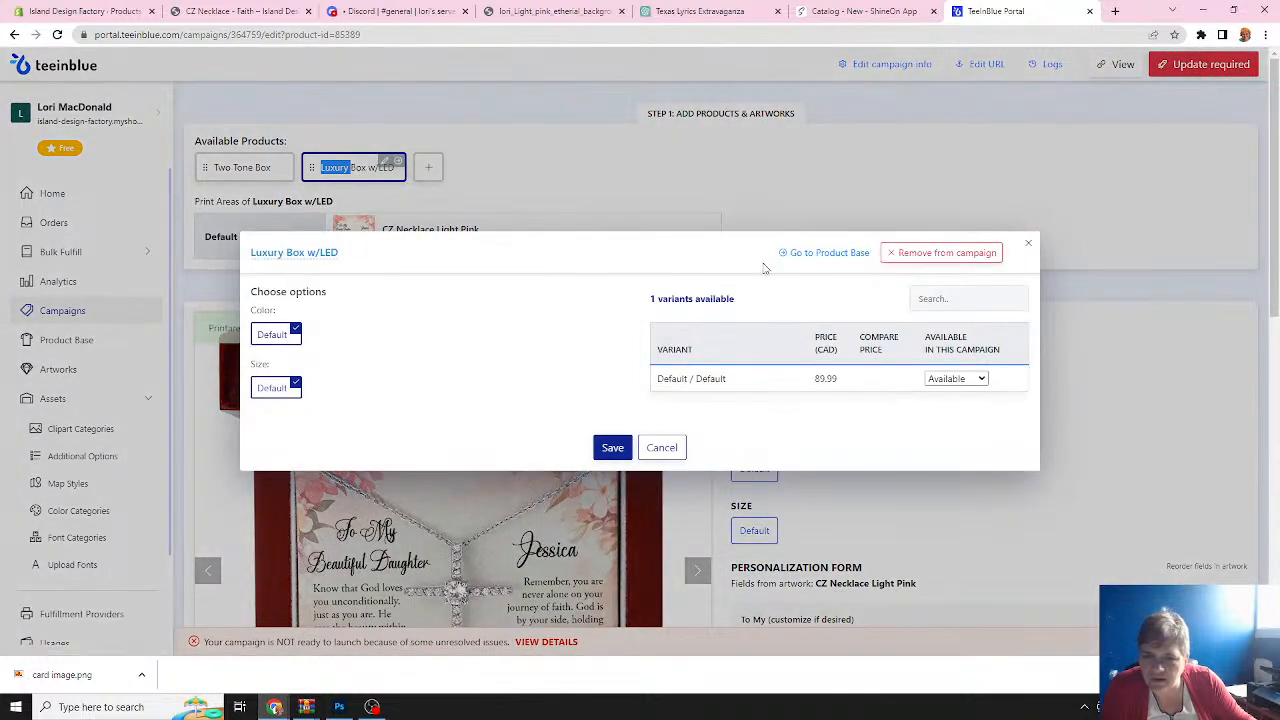
pyautogui.click(935, 254)
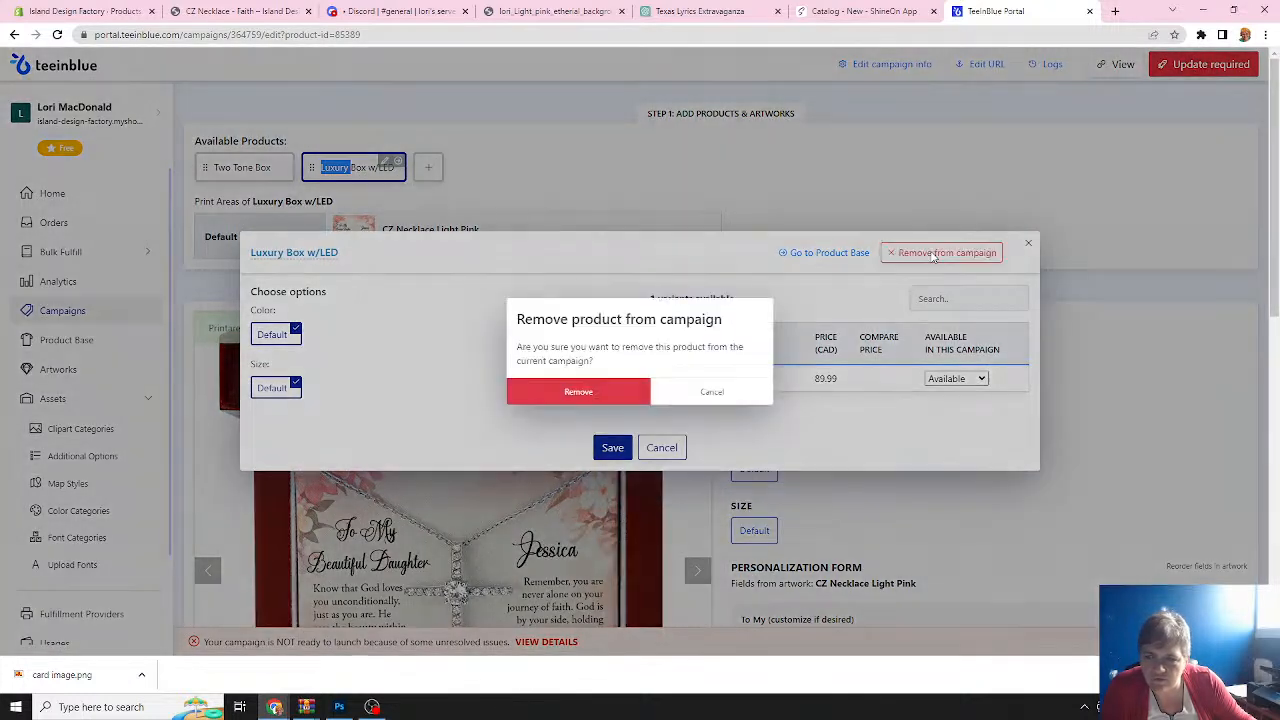
pyautogui.click(588, 396)
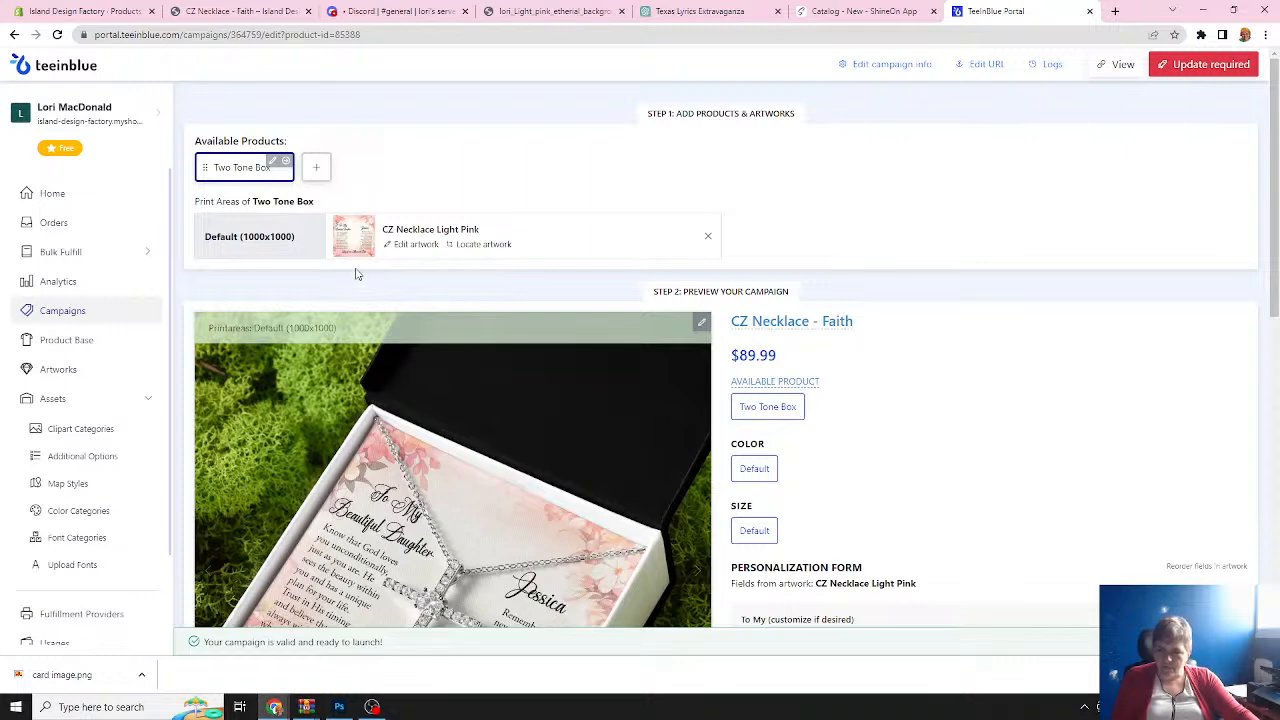
# Check the Two Tone Box's variant availability, save it, and review the campaign preview's options and mockups.
pyautogui.click(272, 163)
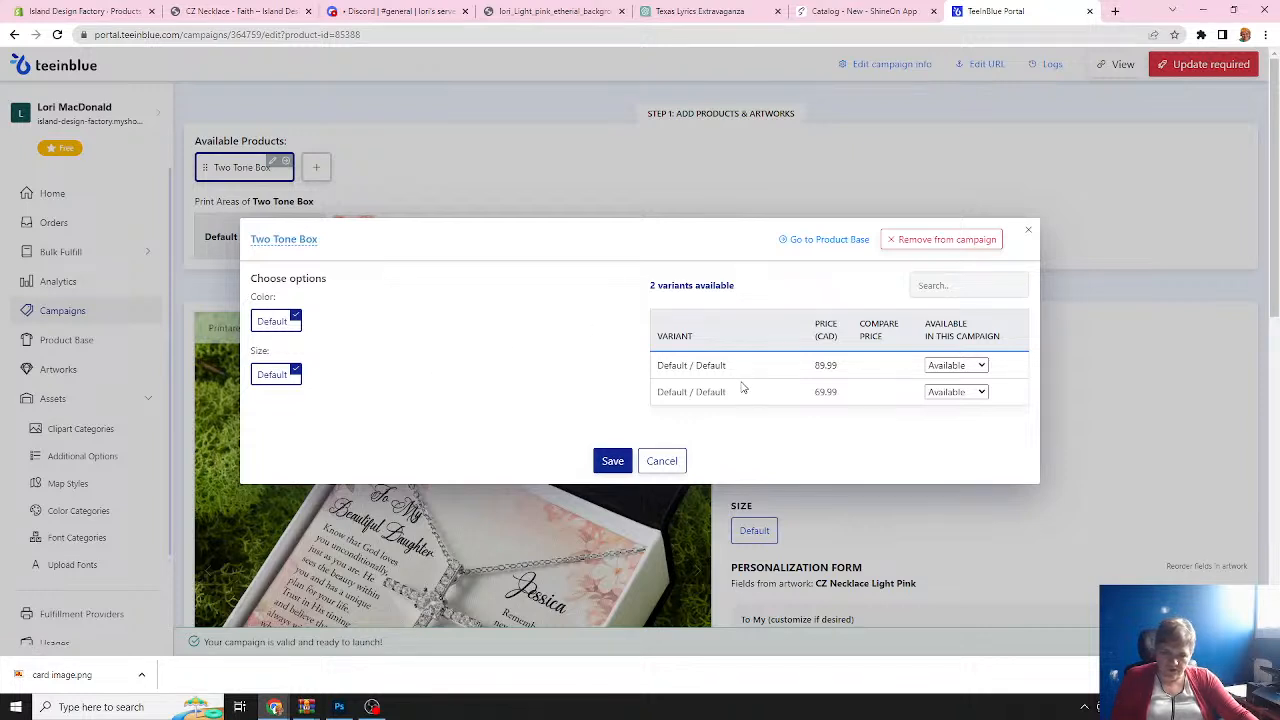
pyautogui.click(610, 458)
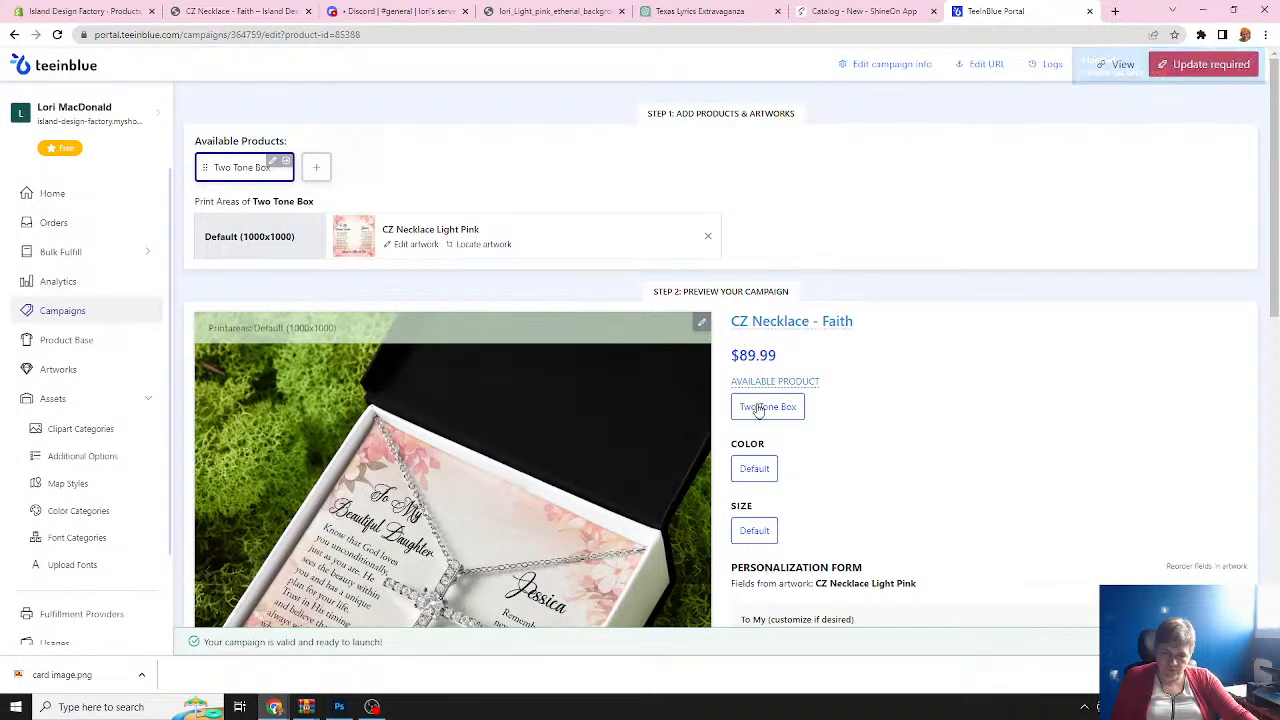
pyautogui.scroll(-6, 760, 410)
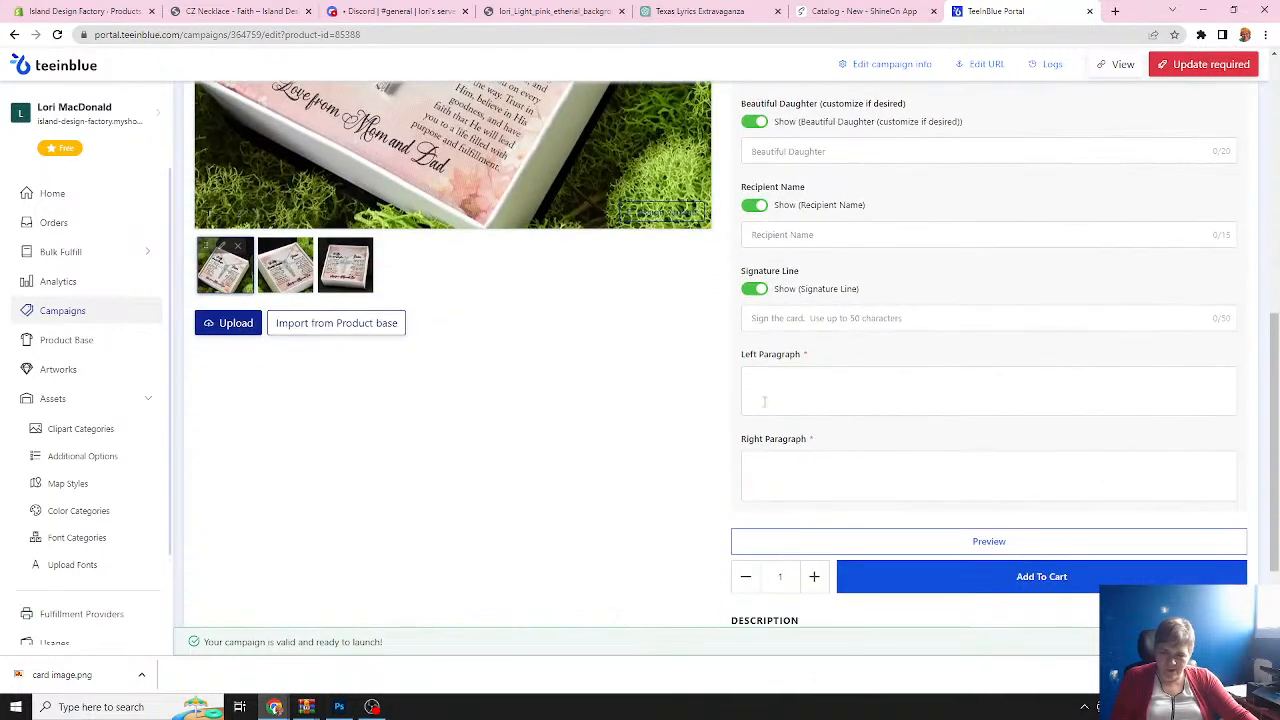
pyautogui.scroll(8, 764, 401)
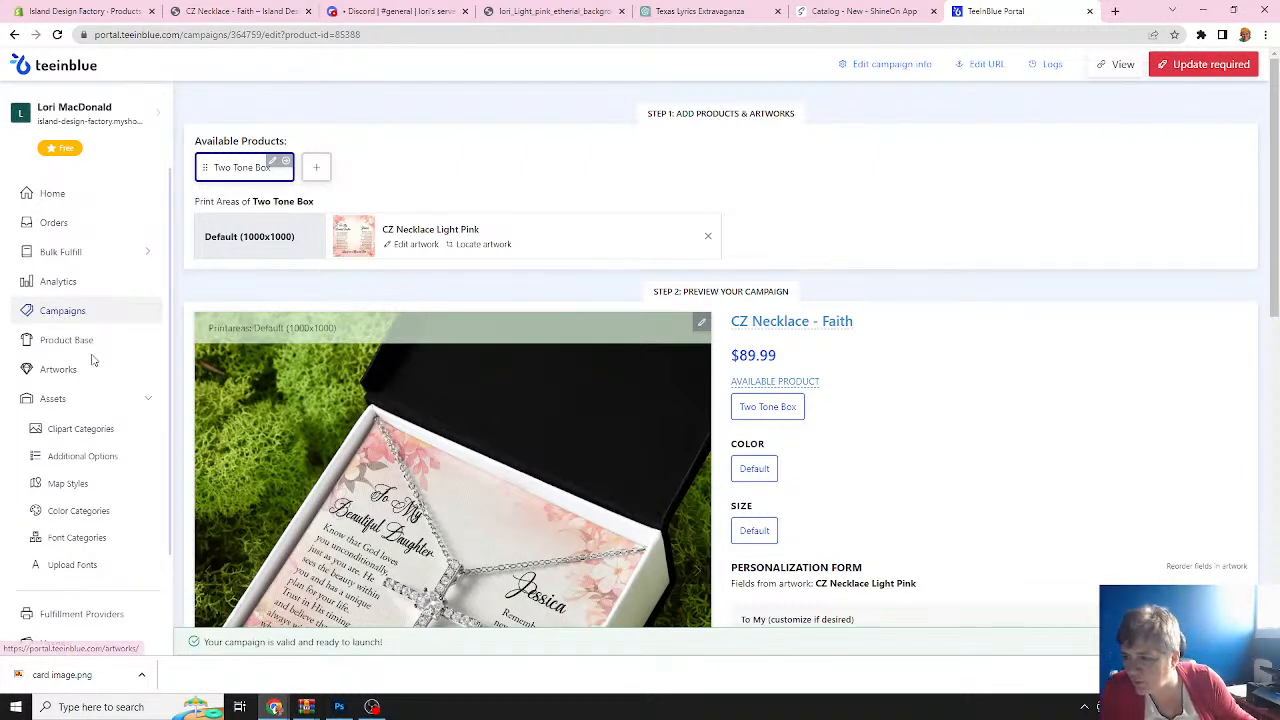
# Delete the published CZ Necklace - Faith campaign from the campaign list, confirming its removal.
pyautogui.click(74, 313)
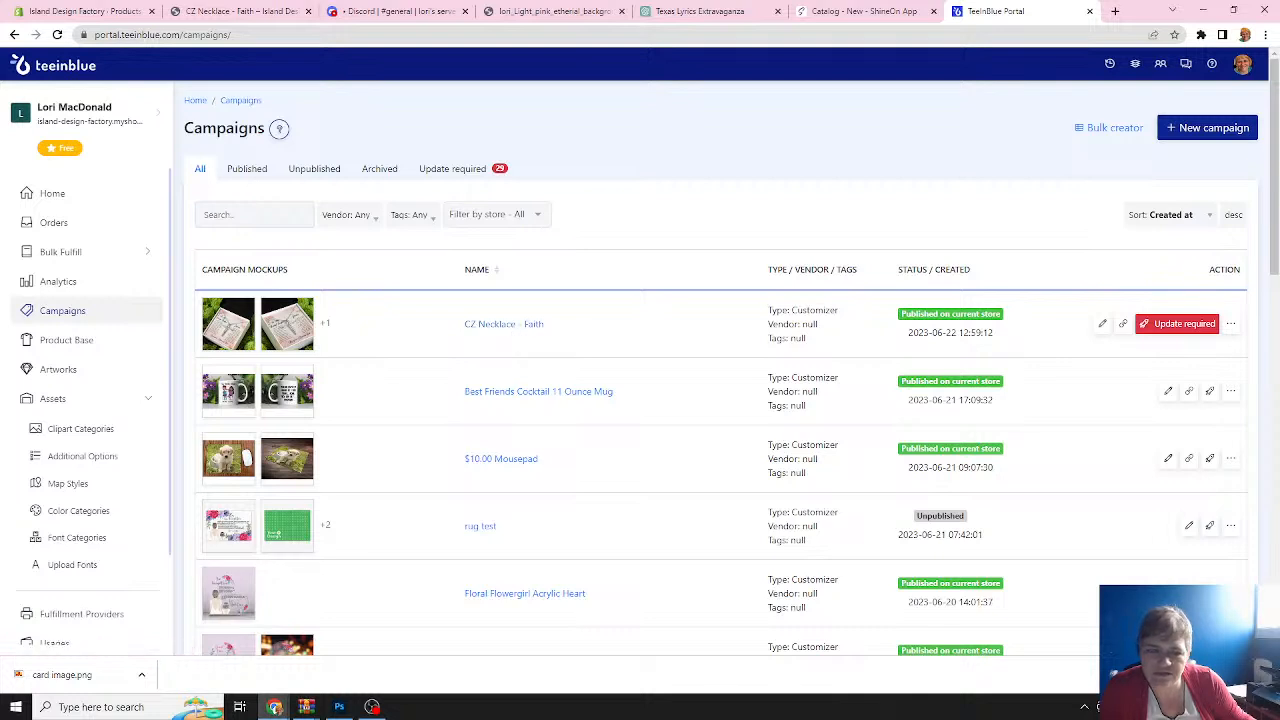
pyautogui.click(1231, 323)
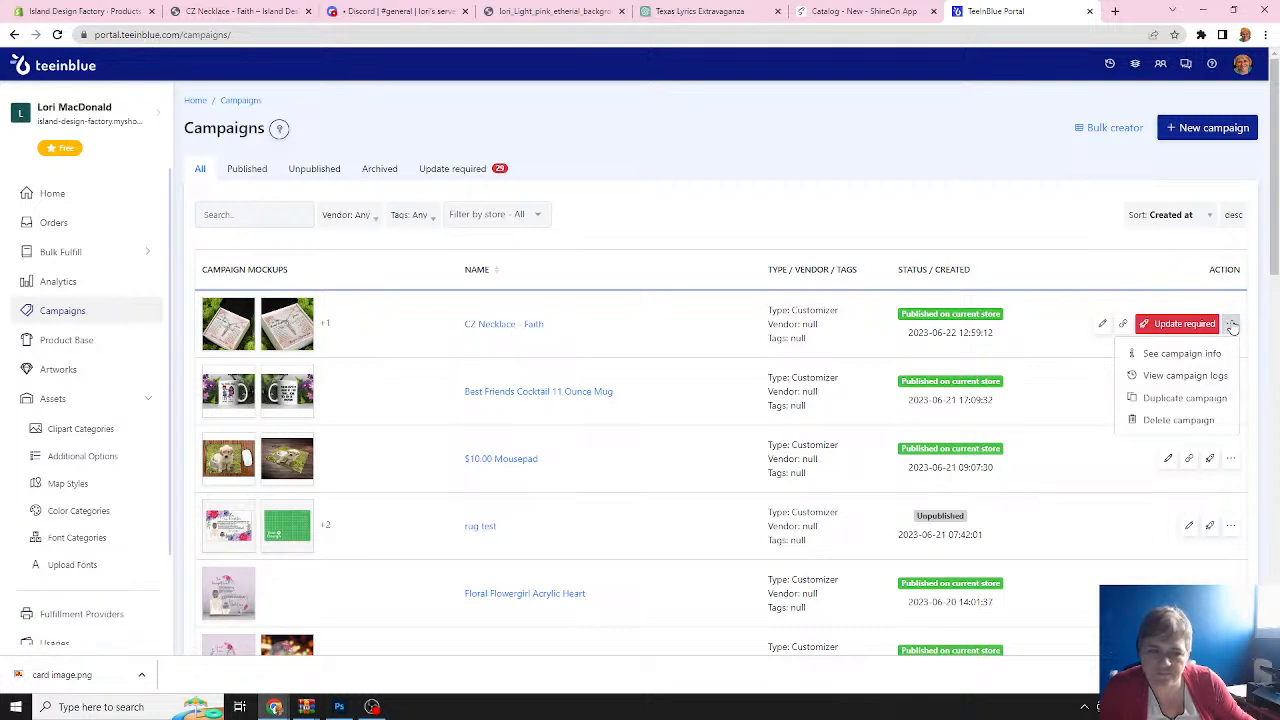
pyautogui.click(1176, 421)
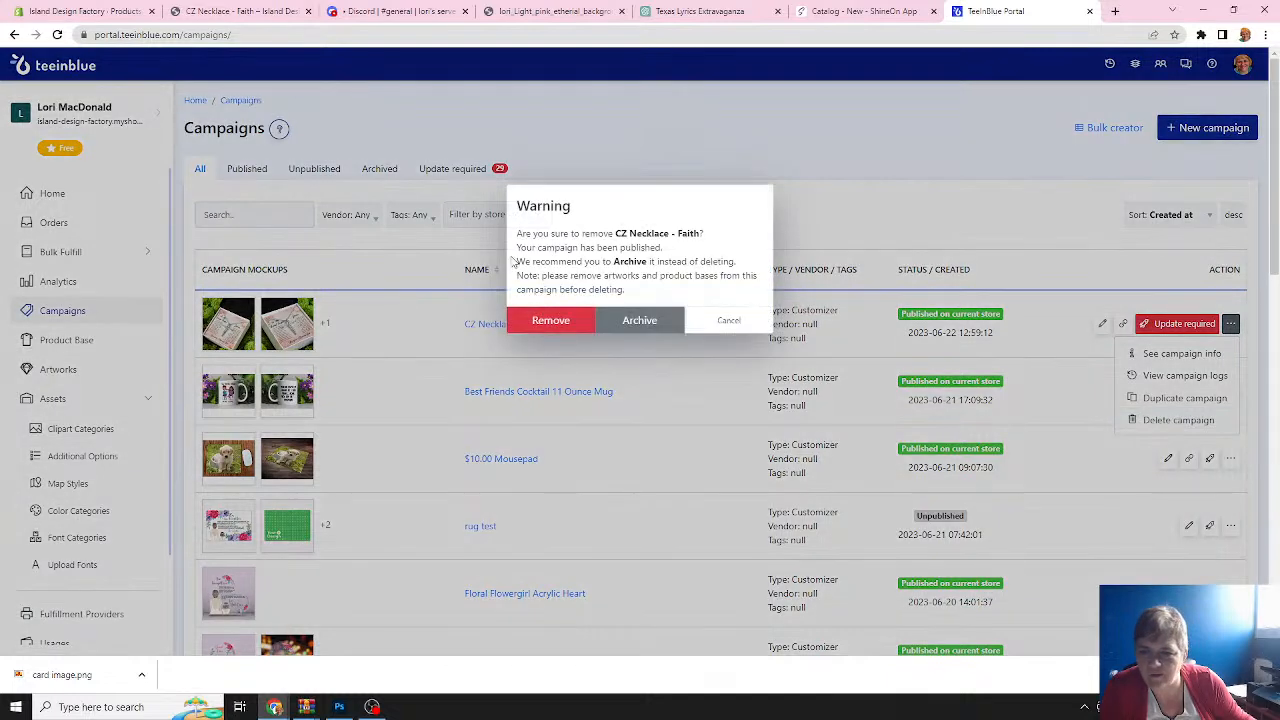
pyautogui.click(556, 320)
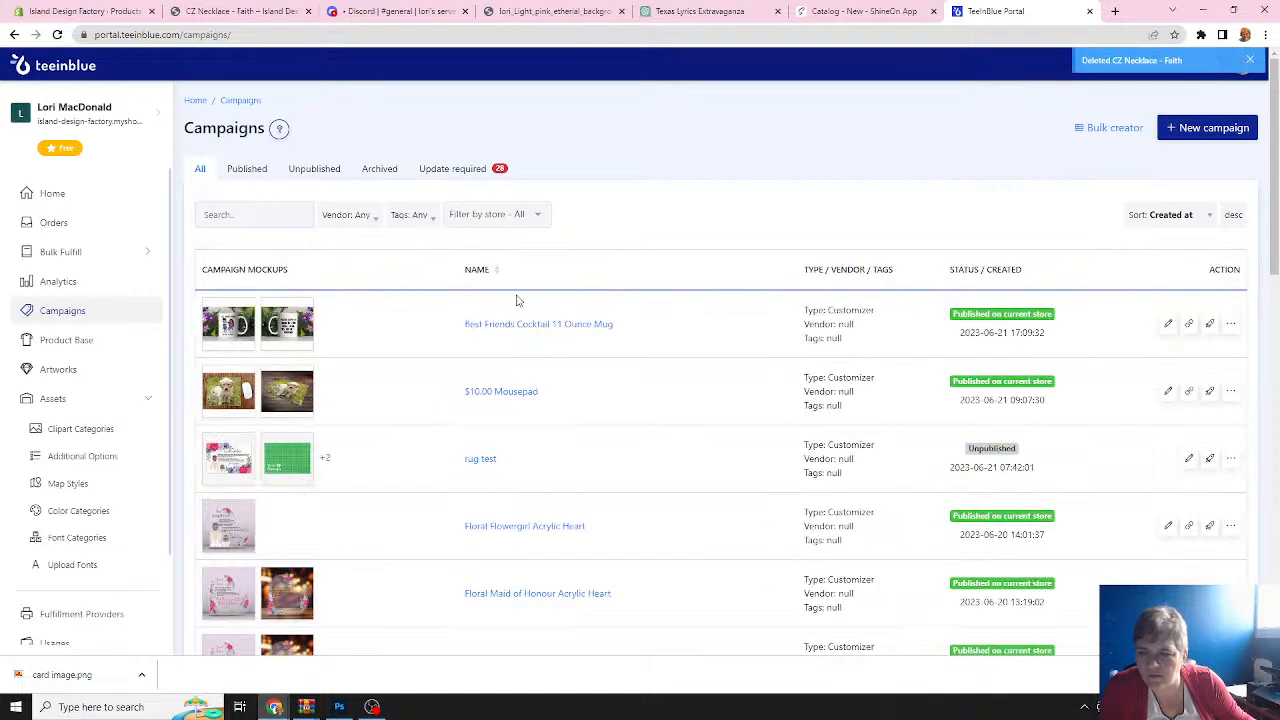
# Try to delete the 89.99 variant from the Two Tone Box product base.
pyautogui.click(78, 345)
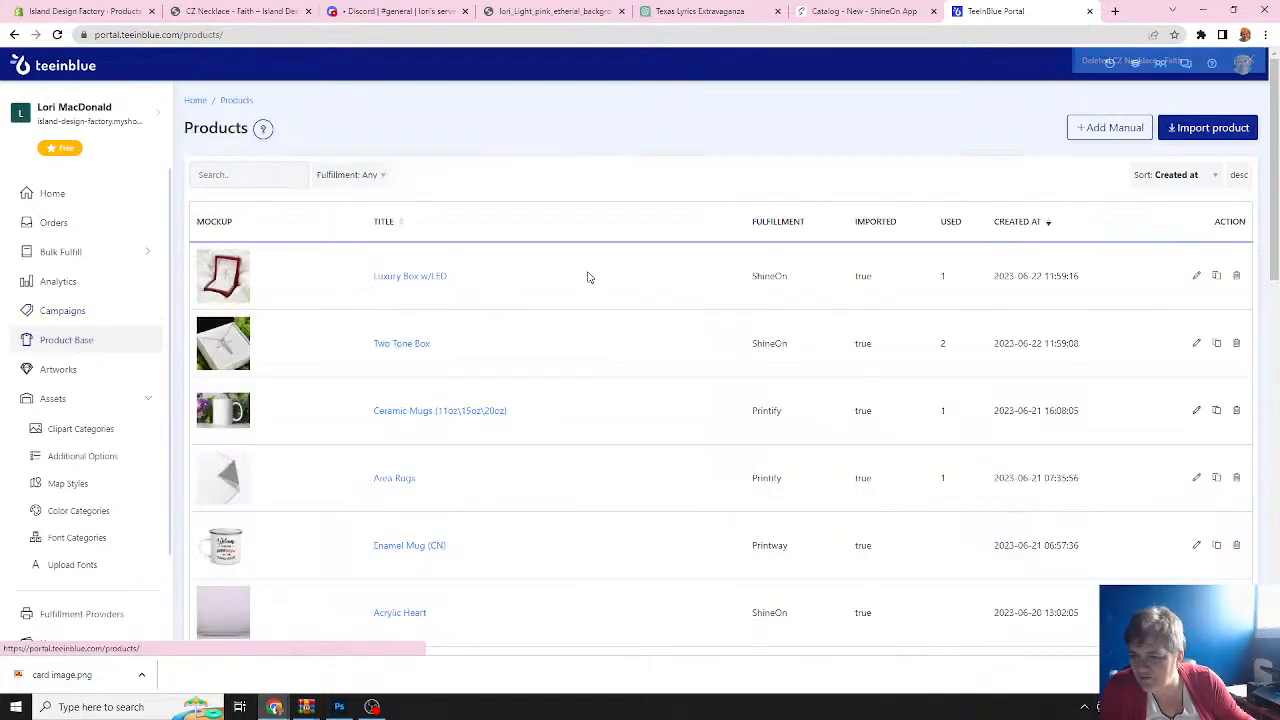
pyautogui.click(396, 346)
pyautogui.scroll(-2, 292, 428)
pyautogui.scroll(-3, 292, 428)
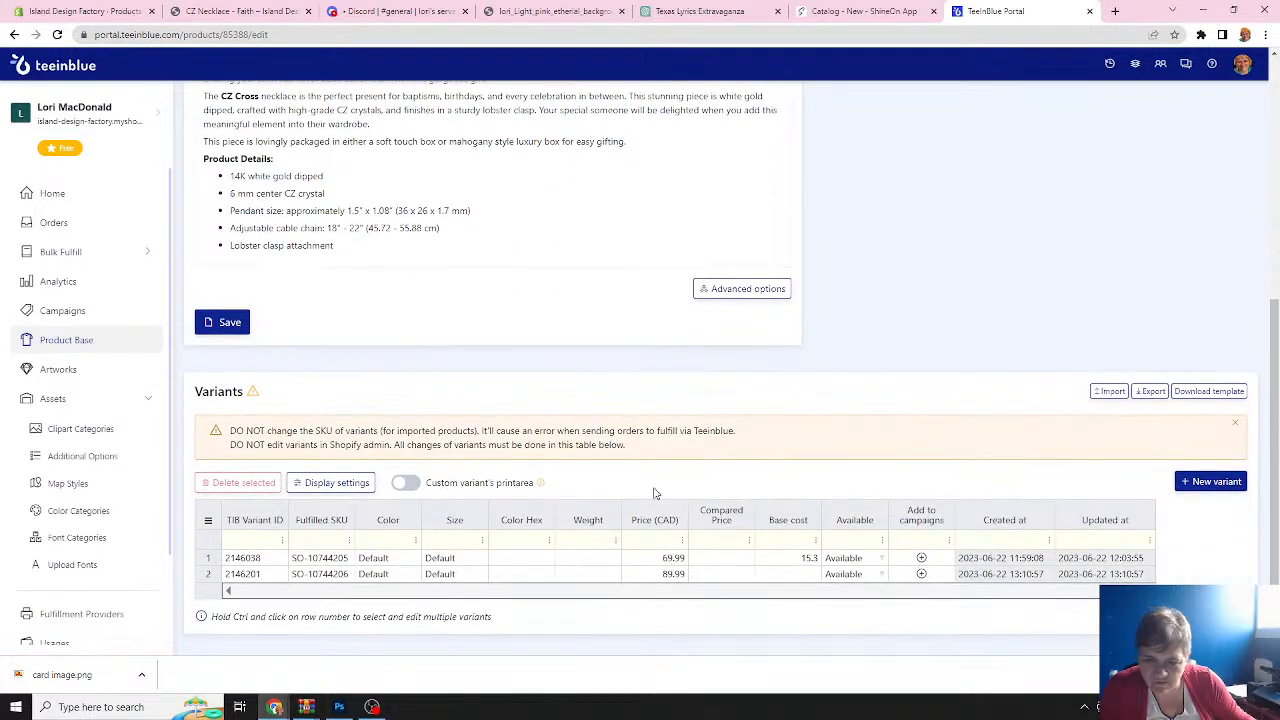
pyautogui.click(207, 577)
pyautogui.click(240, 483)
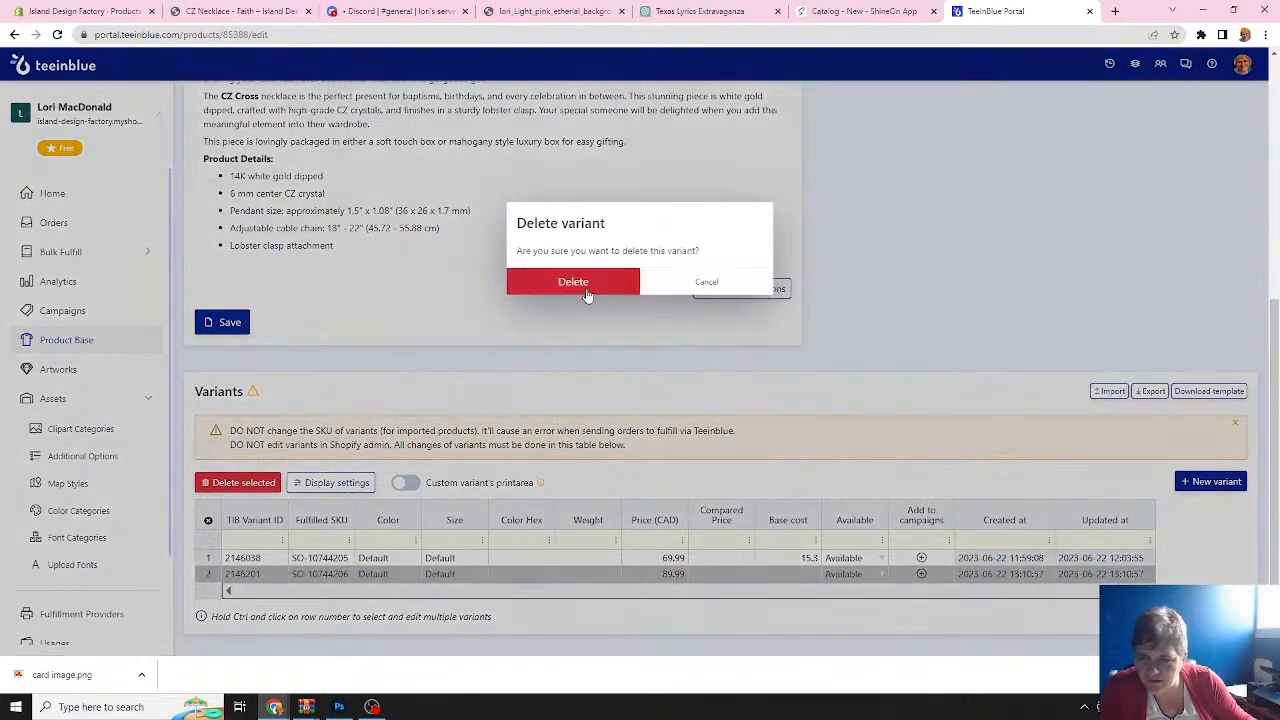
pyautogui.click(573, 282)
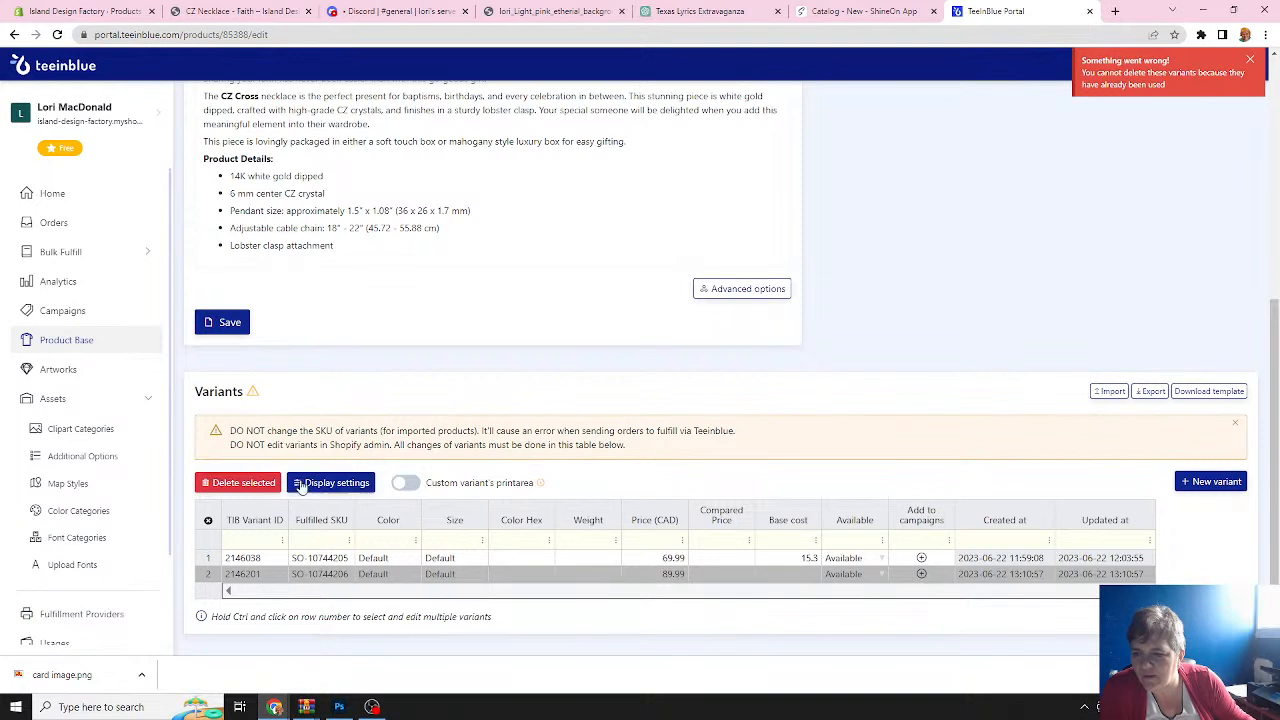
# Create a new campaign titled "CZ Cross Necklace - Faith".
pyautogui.click(73, 318)
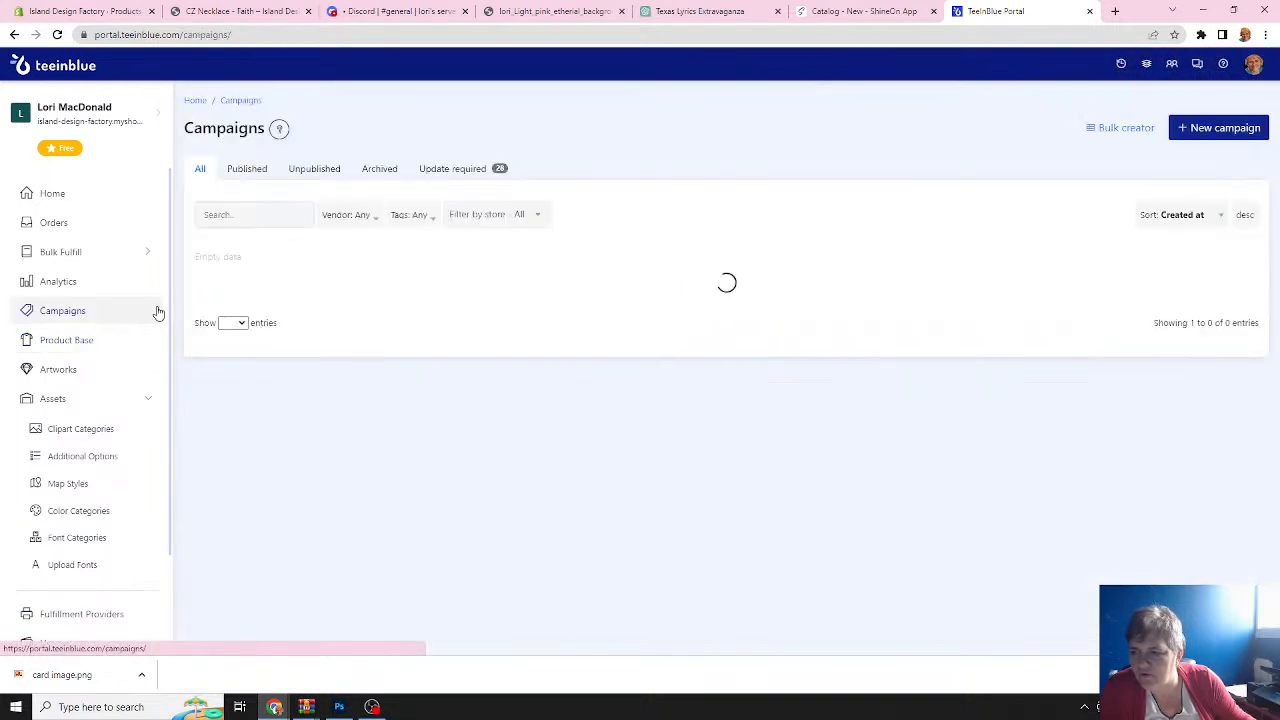
pyautogui.click(1218, 133)
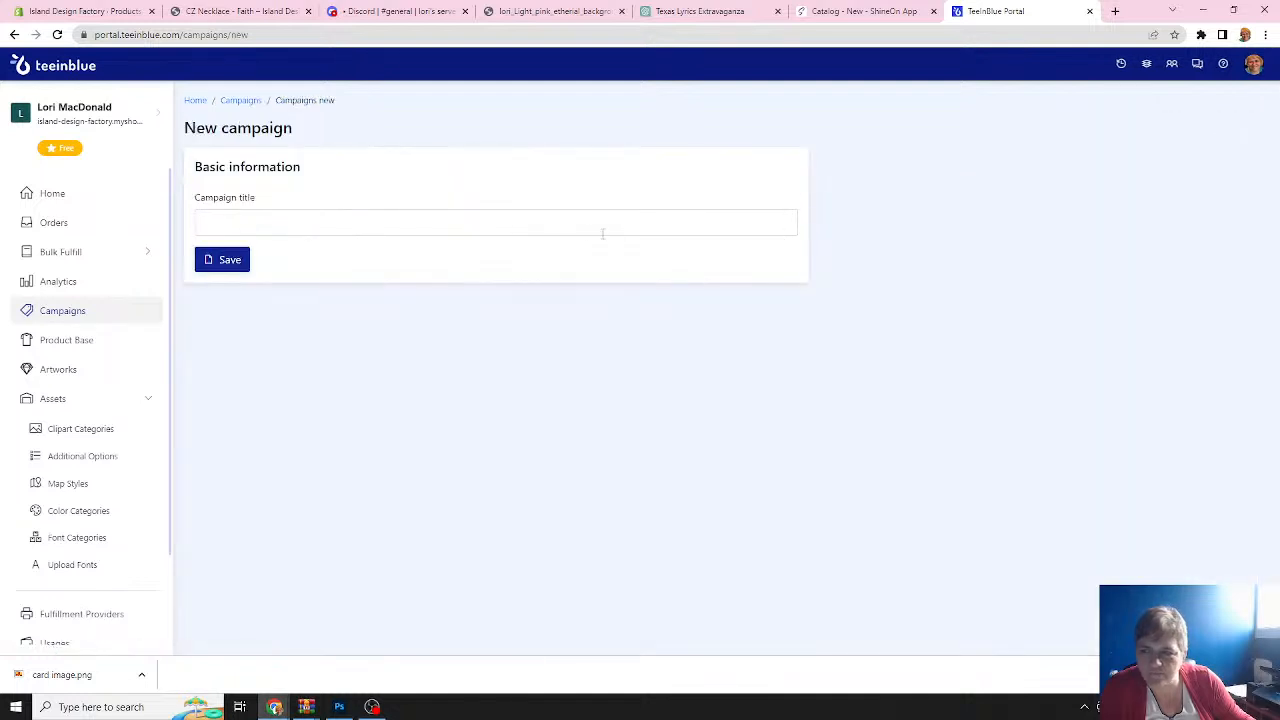
pyautogui.click(549, 228)
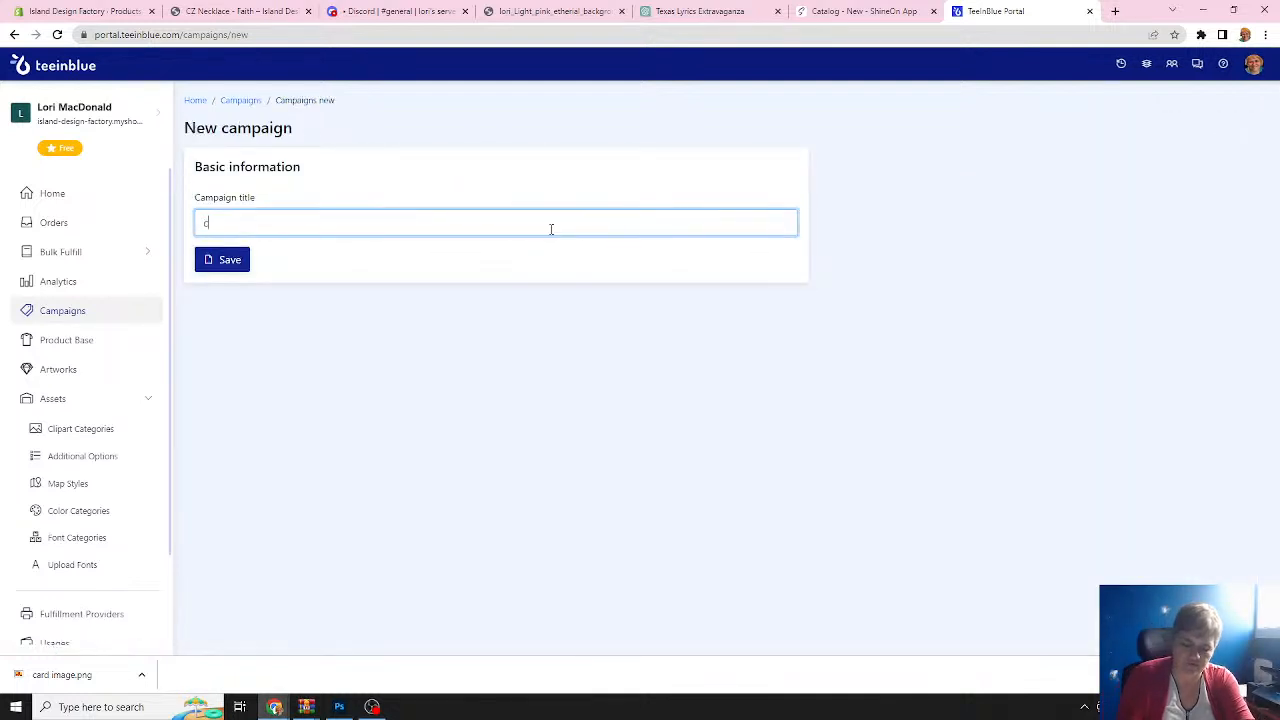
pyautogui.write('Cross Necklace - Faith')
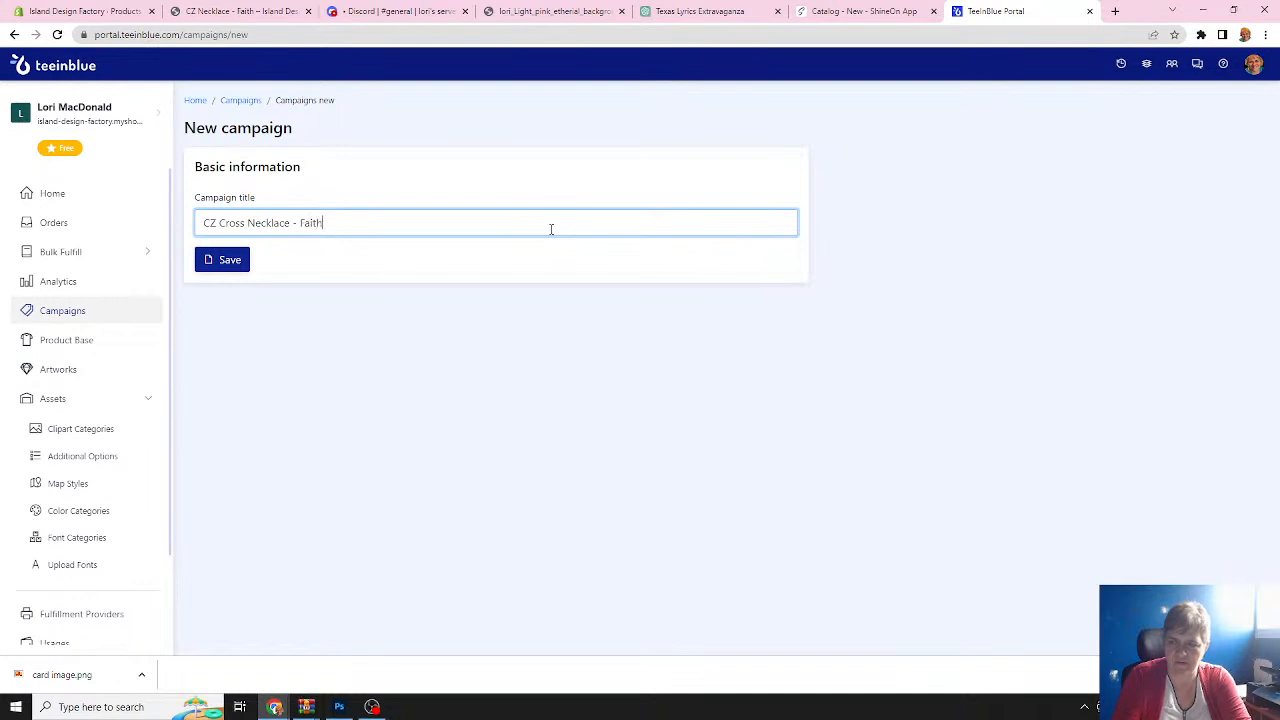
pyautogui.click(225, 260)
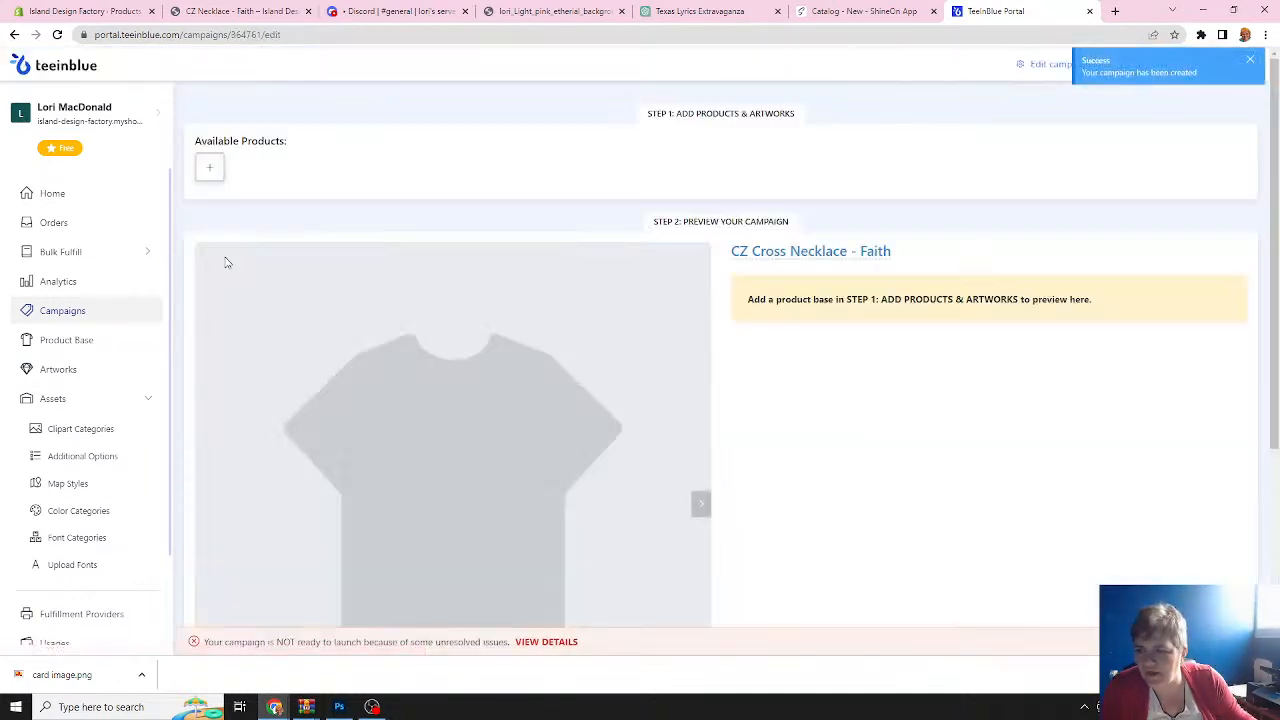
# Add the Two Tone Box product to the campaign and assign the CZ Necklace Light Pink artwork to its print area.
pyautogui.click(211, 170)
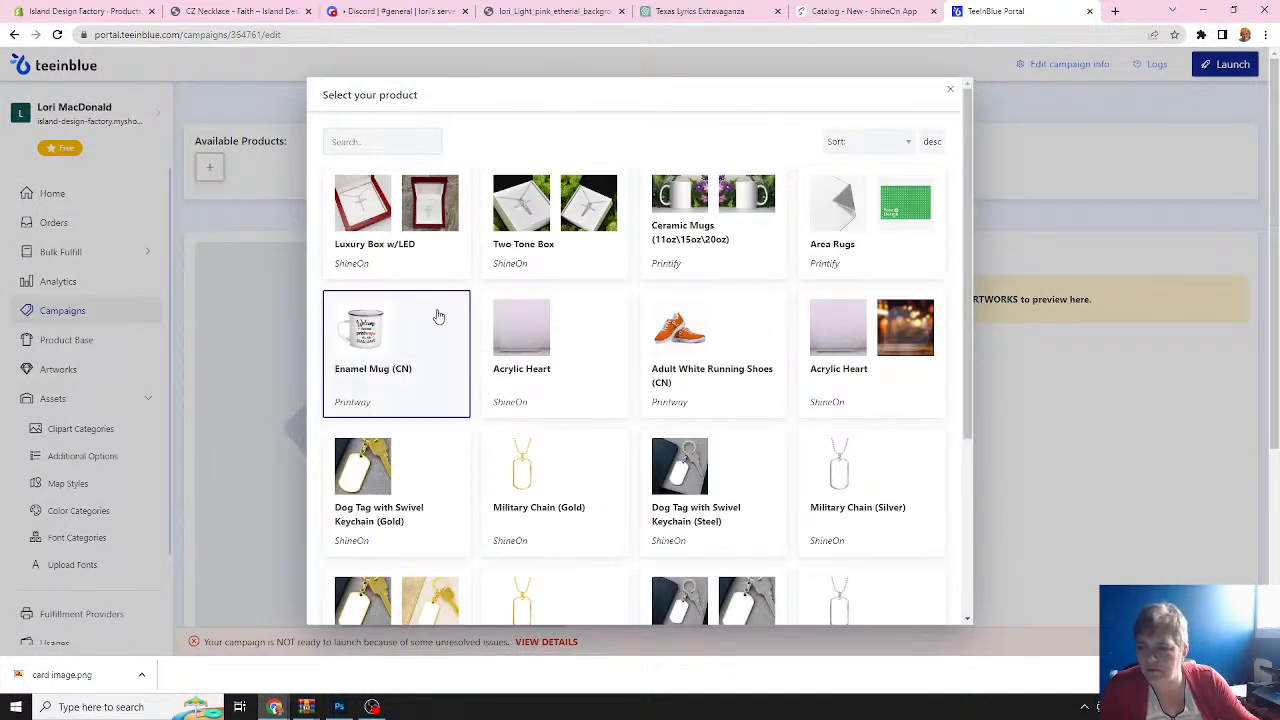
pyautogui.click(549, 232)
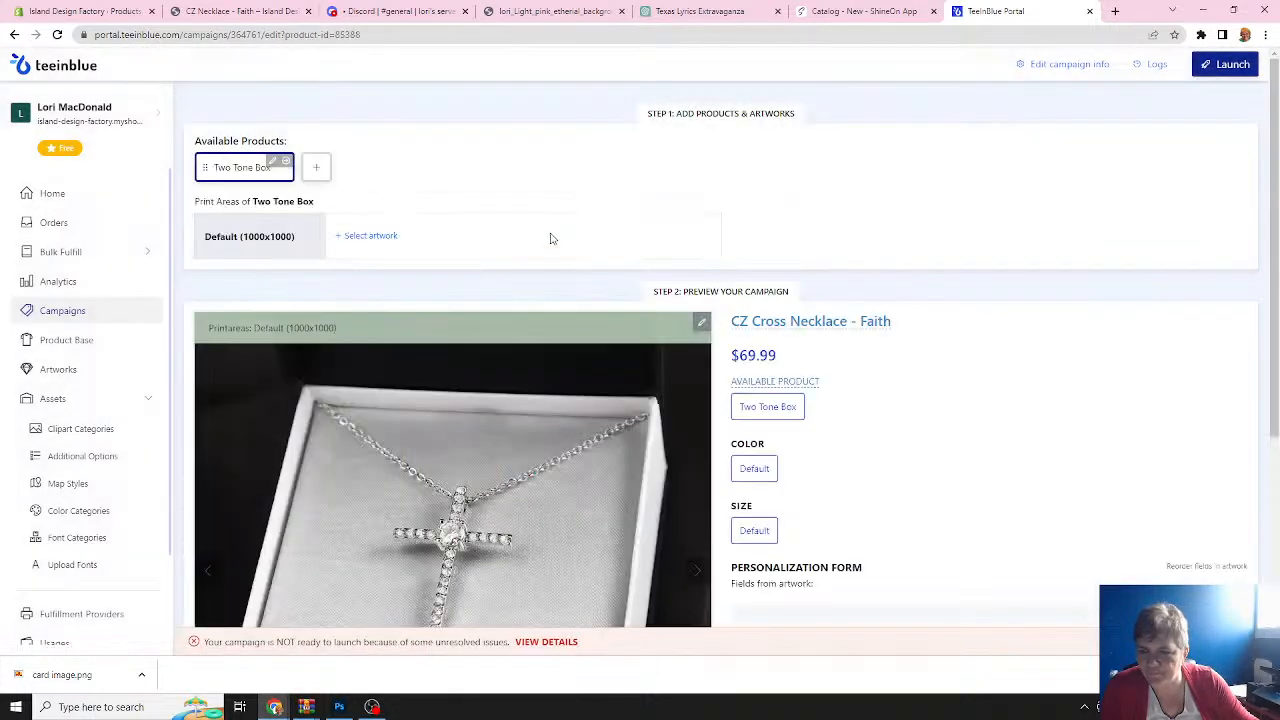
pyautogui.scroll(-3, 470, 290)
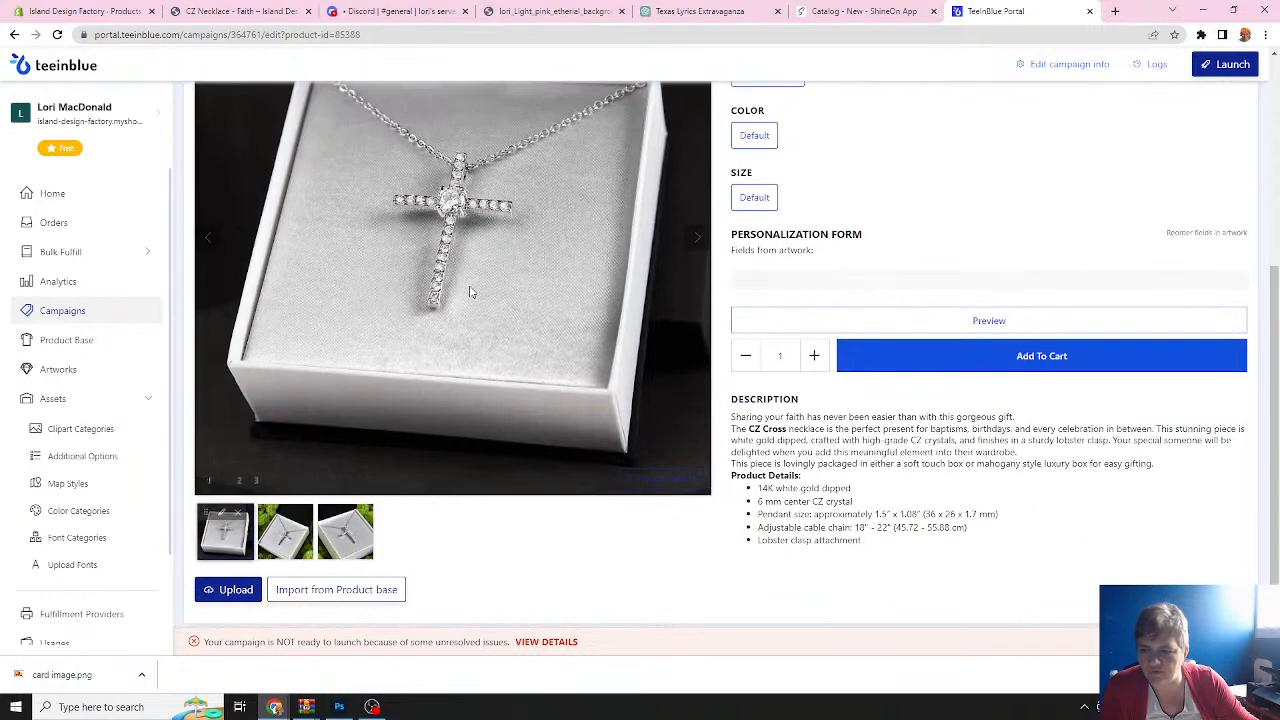
pyautogui.scroll(3, 470, 290)
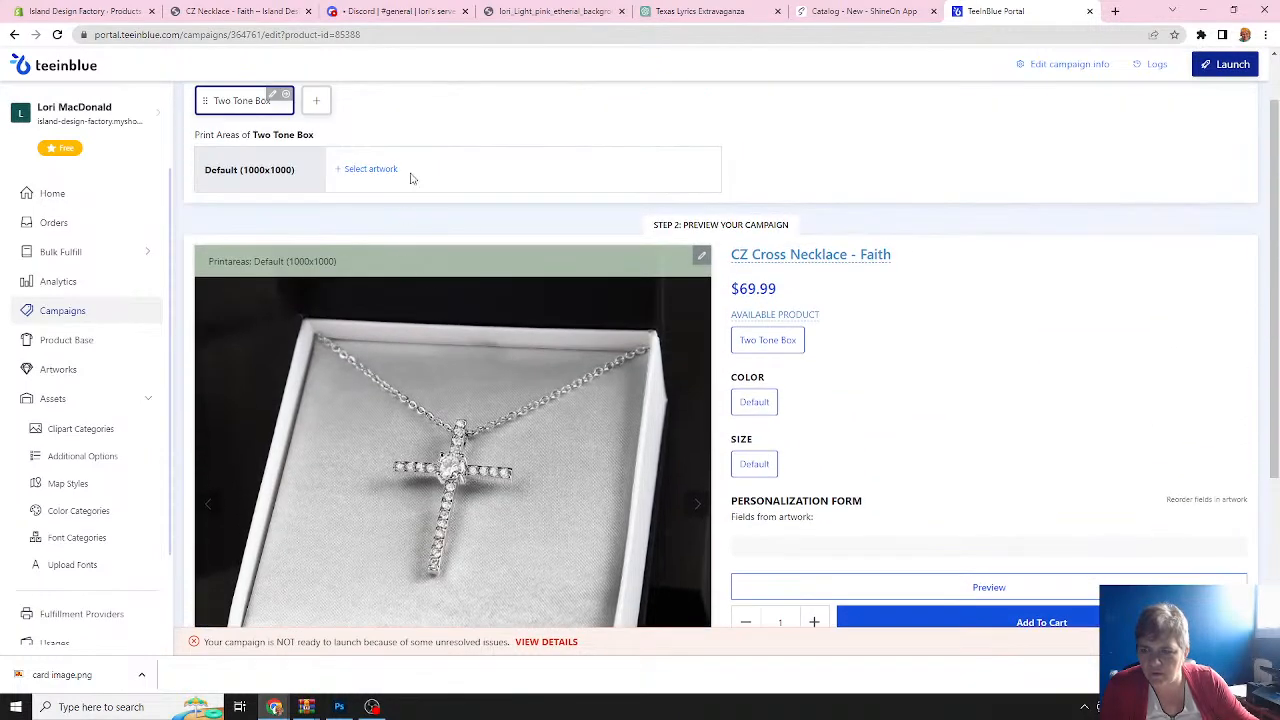
pyautogui.click(370, 172)
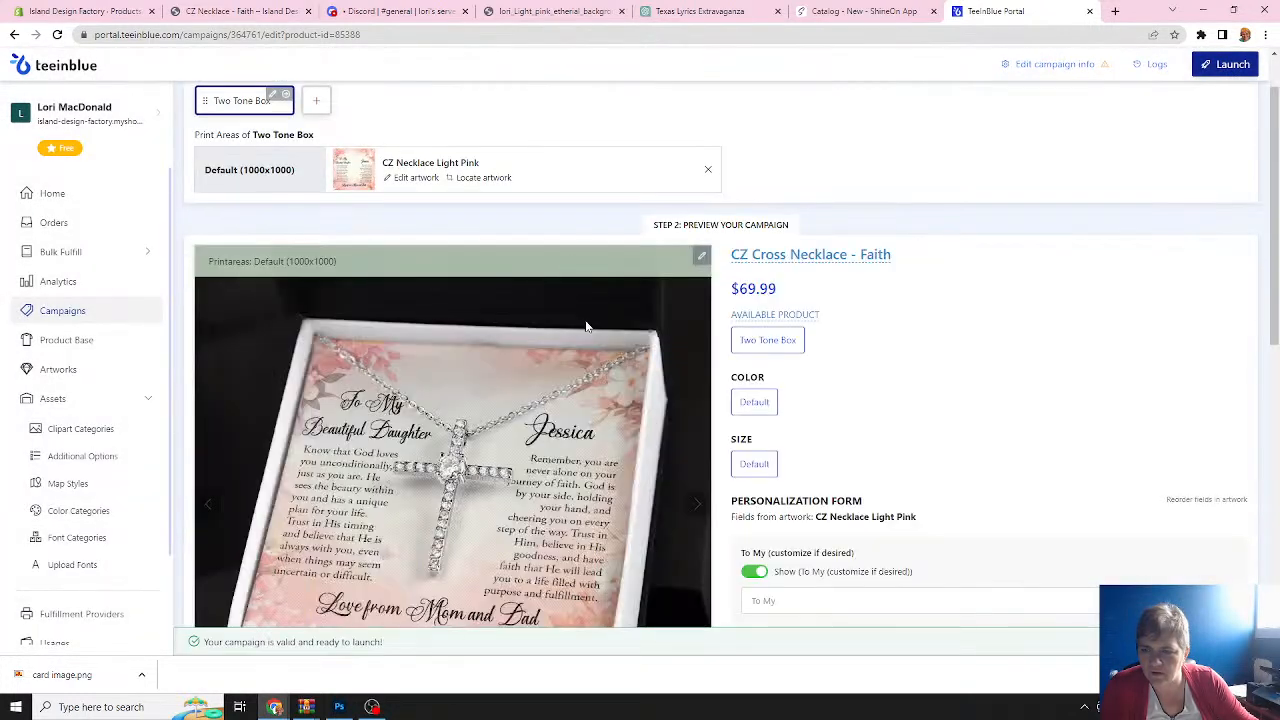
# Check the Two Tone Box mockups and link the first one, with the black background, to the Default 69.99 variant.
pyautogui.scroll(-3, 587, 326)
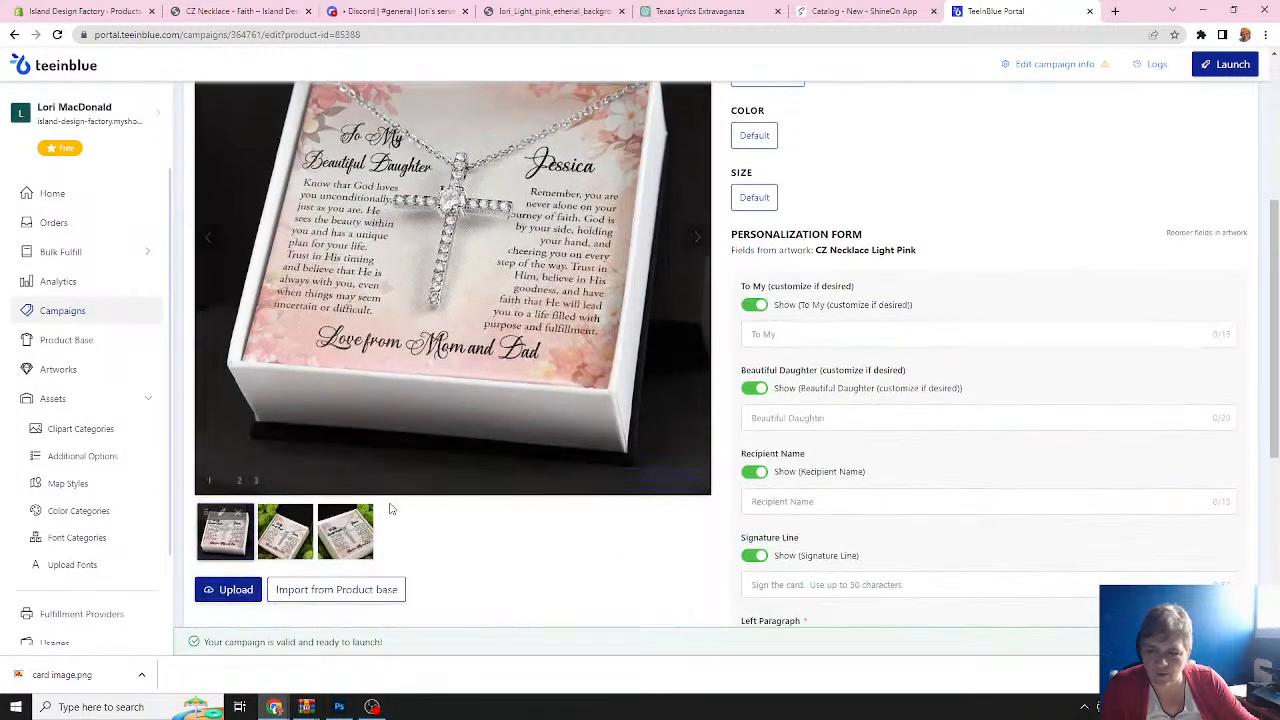
pyautogui.click(280, 532)
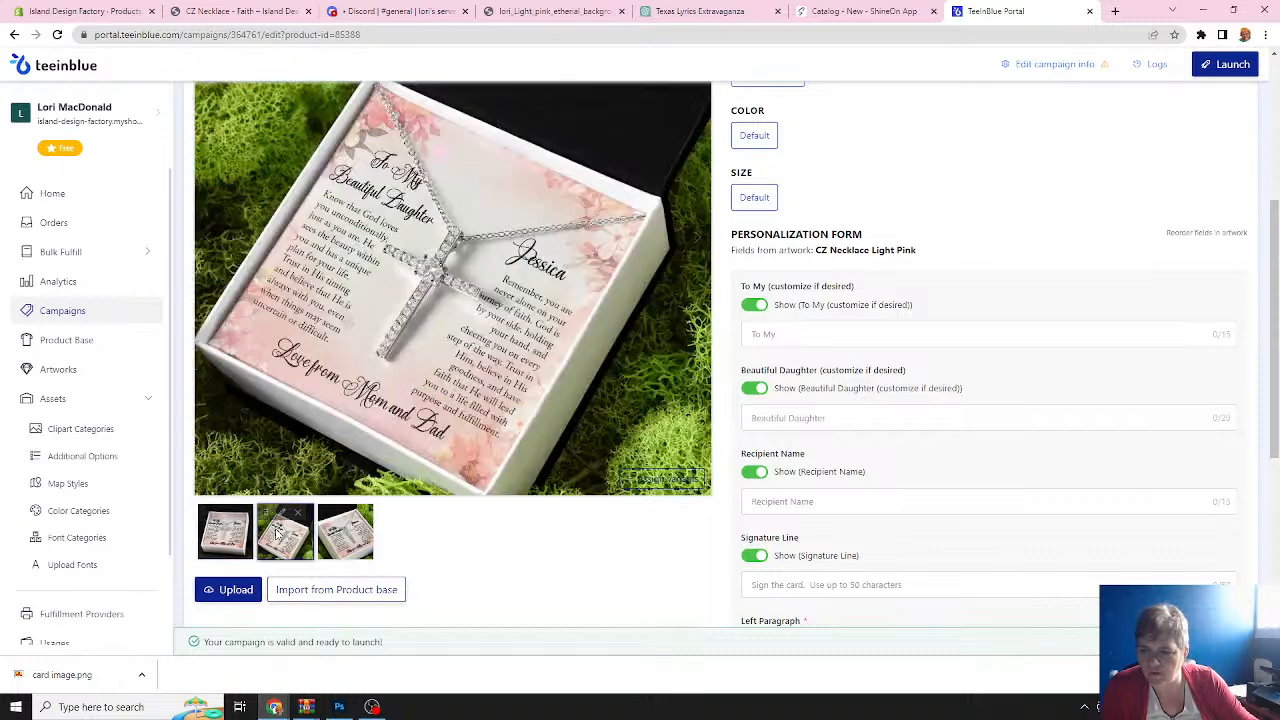
pyautogui.click(341, 540)
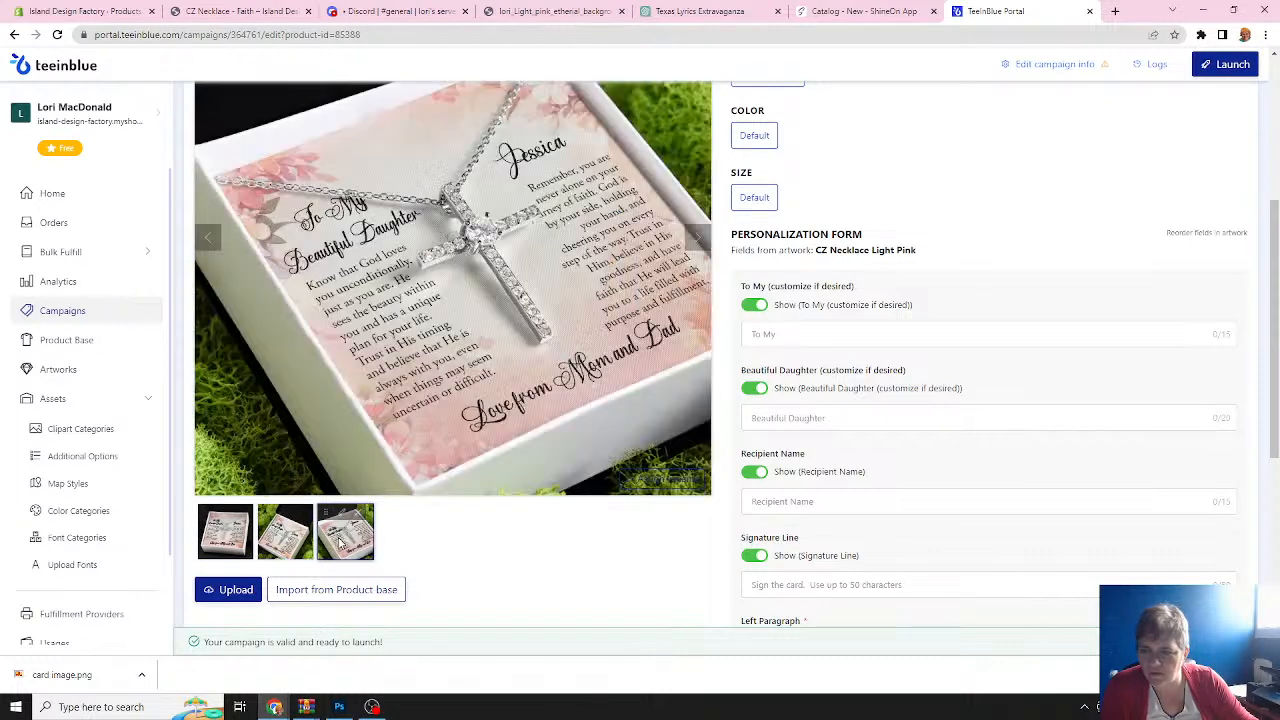
pyautogui.click(233, 540)
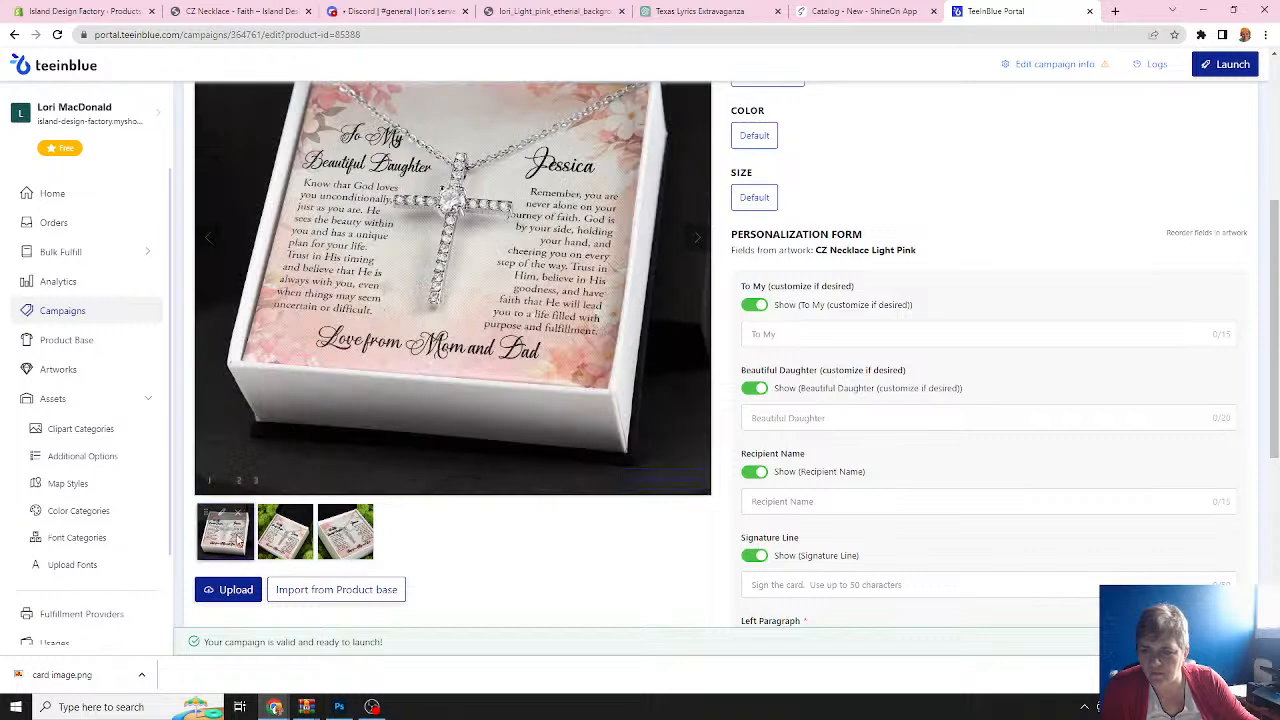
pyautogui.click(659, 476)
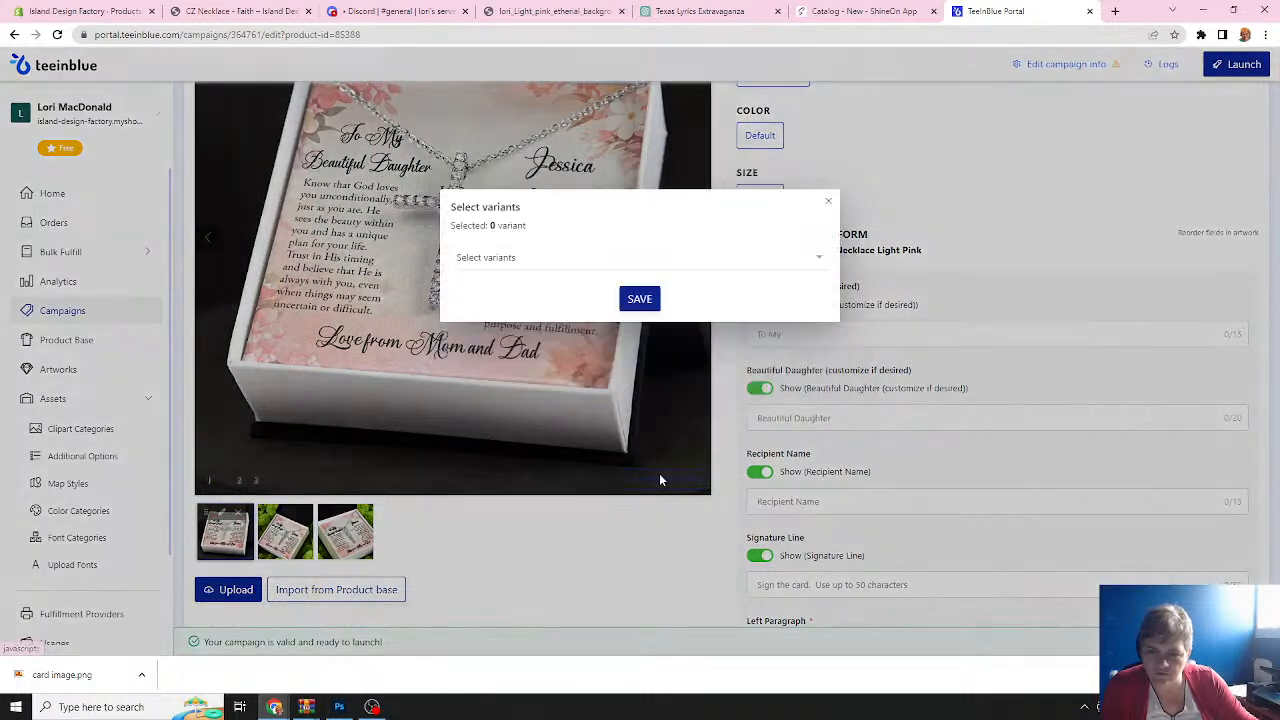
pyautogui.click(589, 256)
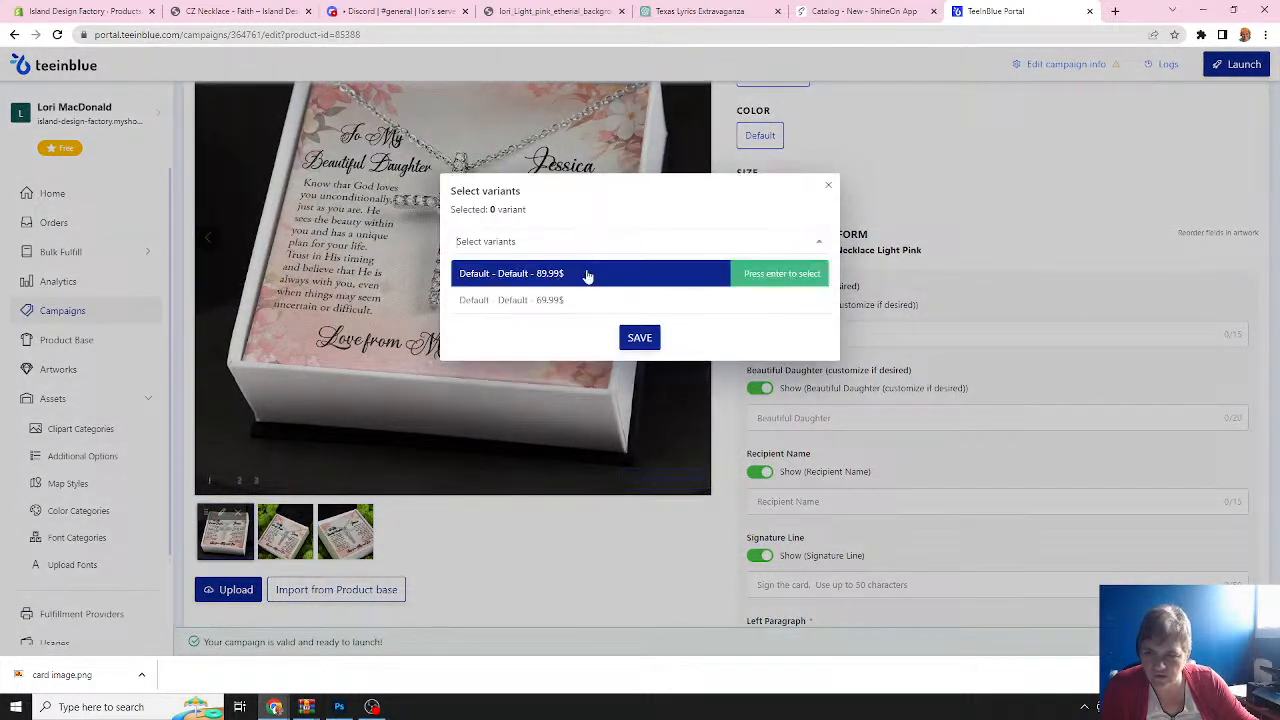
pyautogui.click(522, 303)
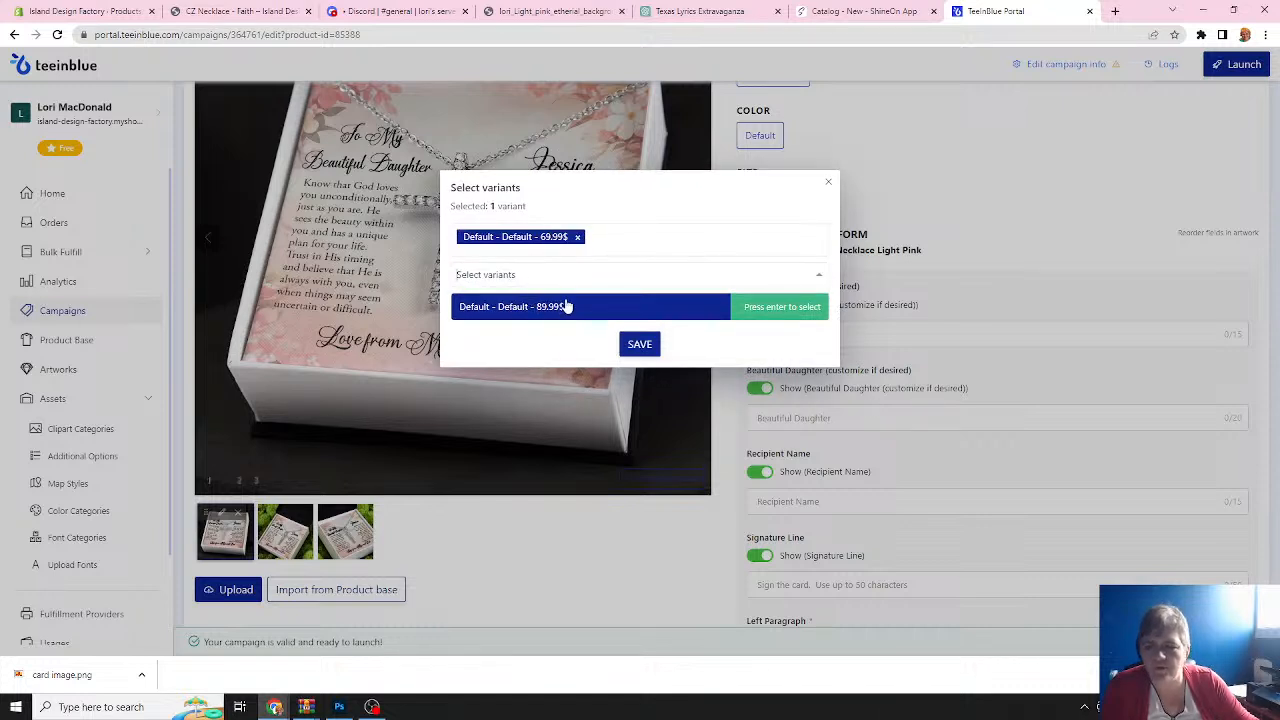
pyautogui.click(640, 345)
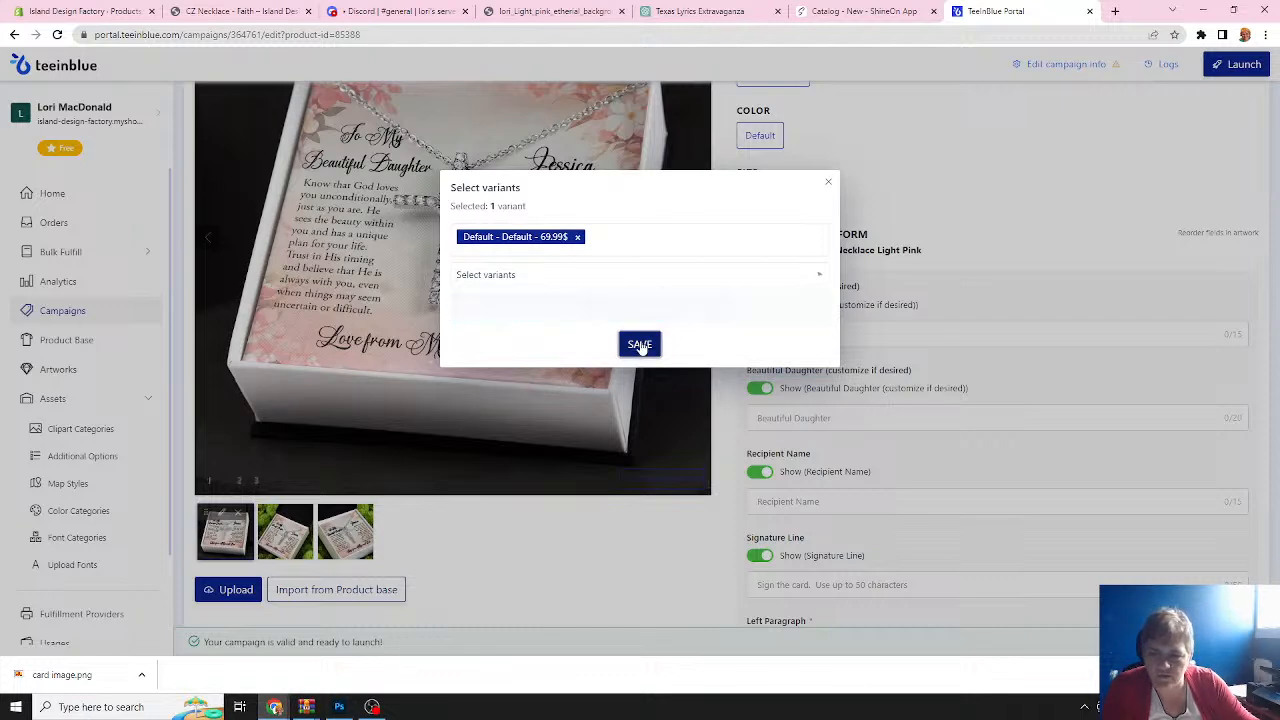
# Make the Two Tone Box's 89.99 variant unavailable in this campaign and save the variants.
pyautogui.scroll(3, 690, 344)
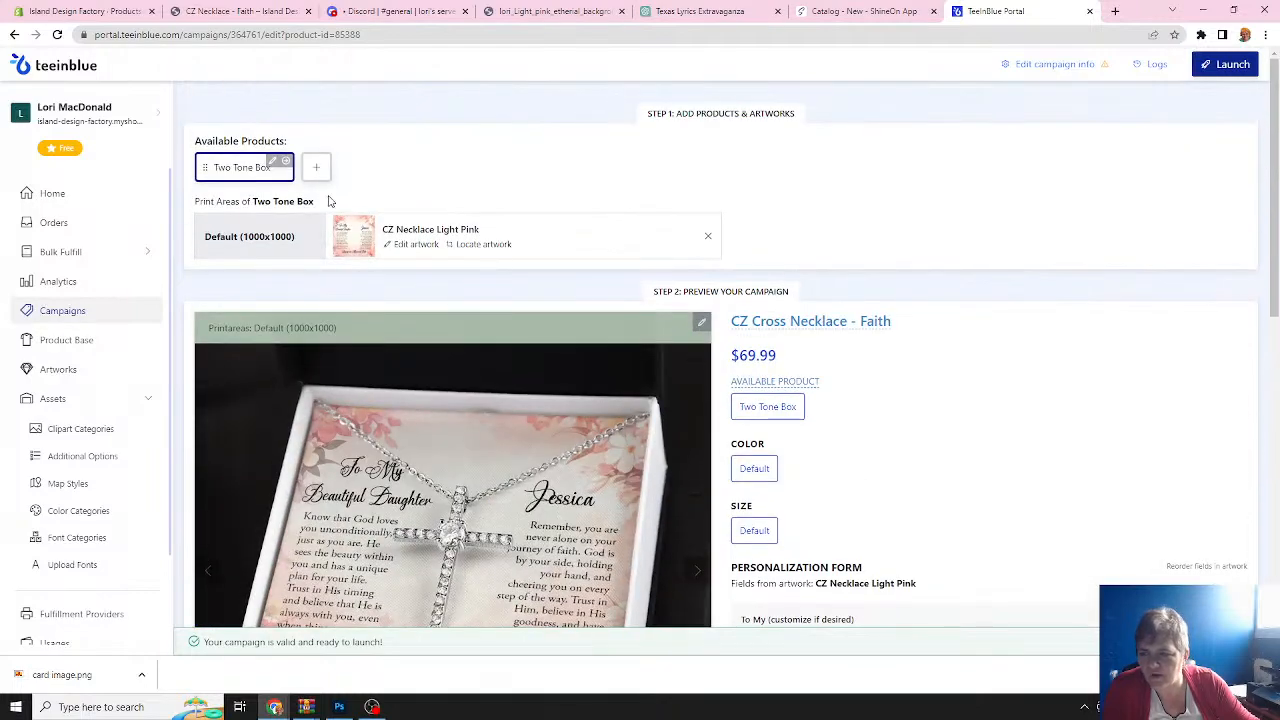
pyautogui.click(272, 162)
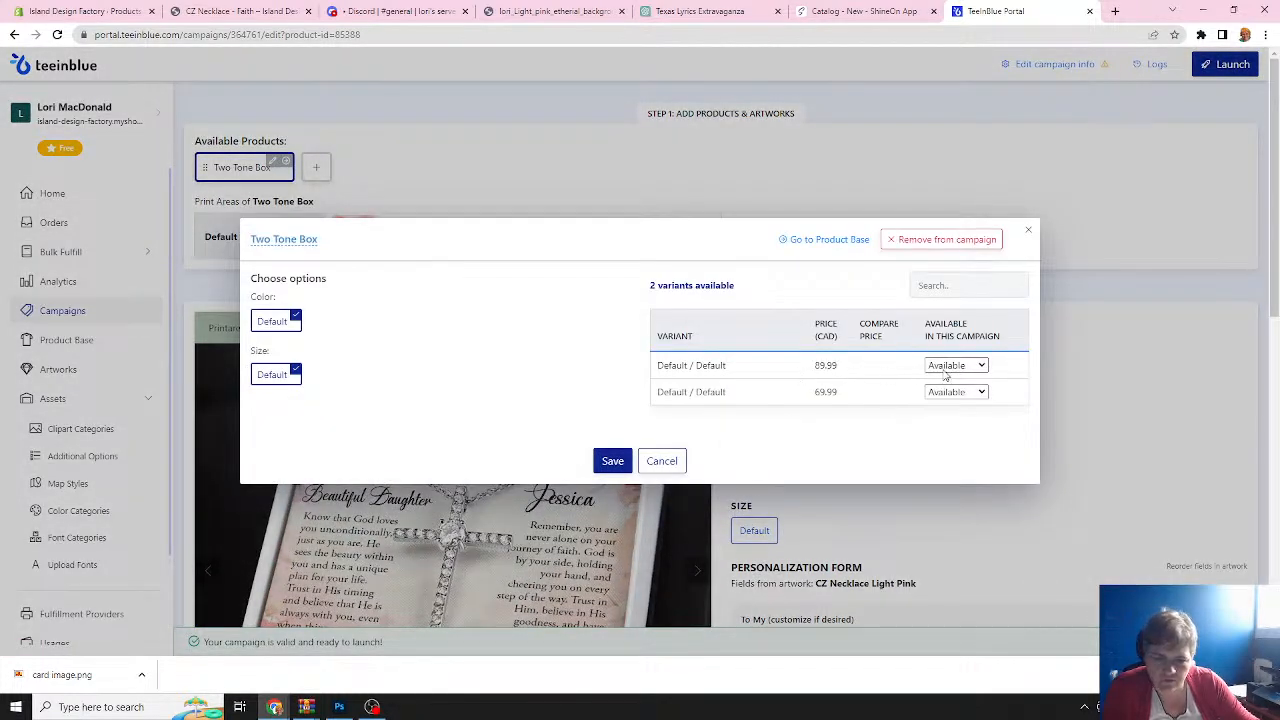
pyautogui.click(981, 366)
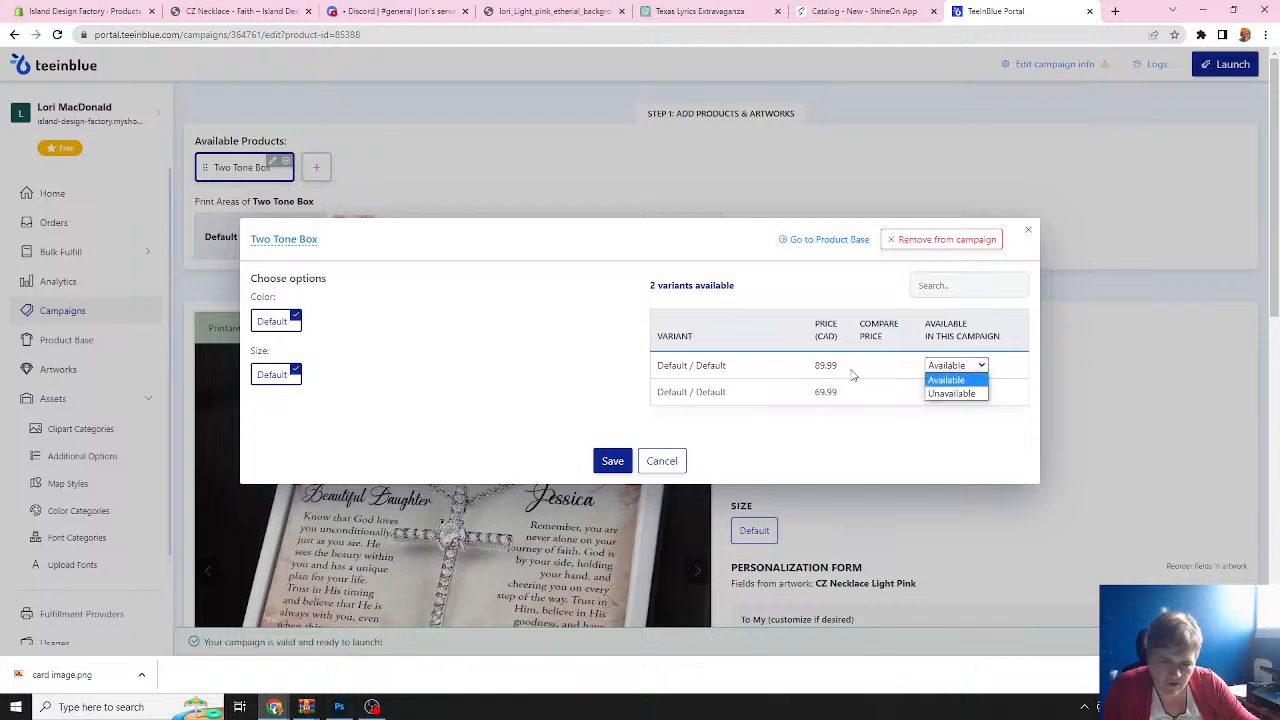
pyautogui.click(967, 394)
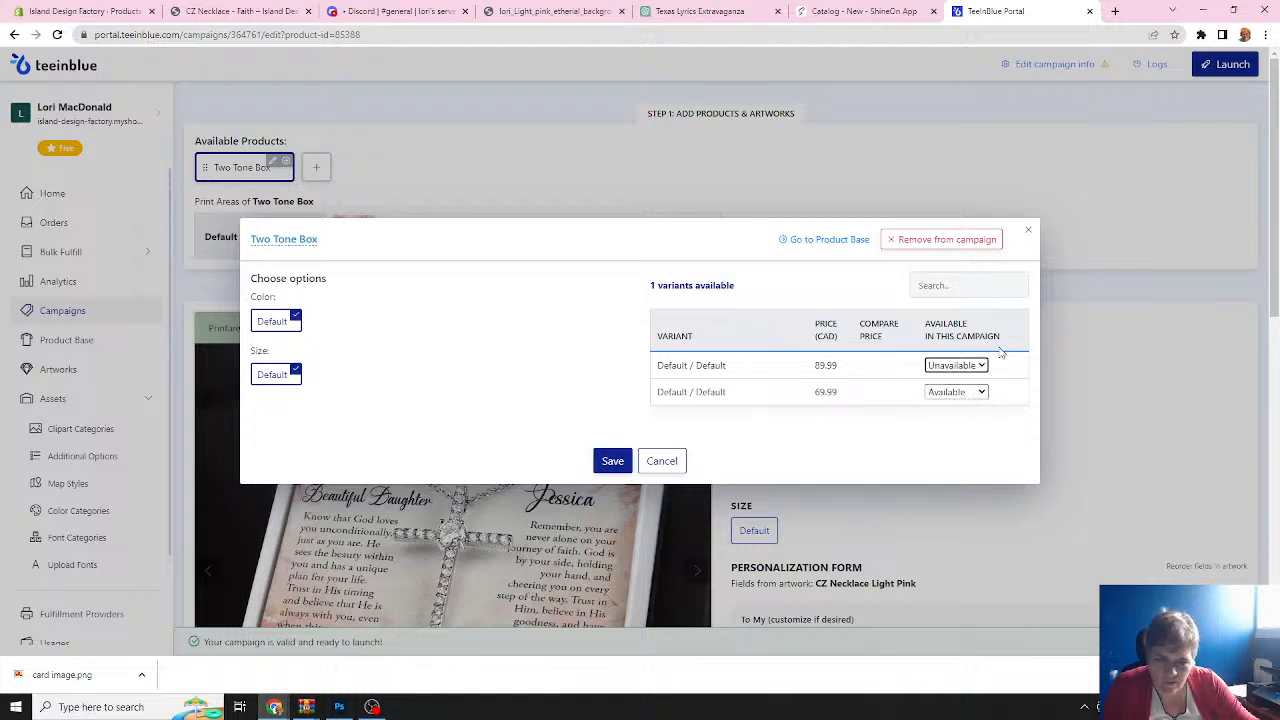
pyautogui.click(612, 461)
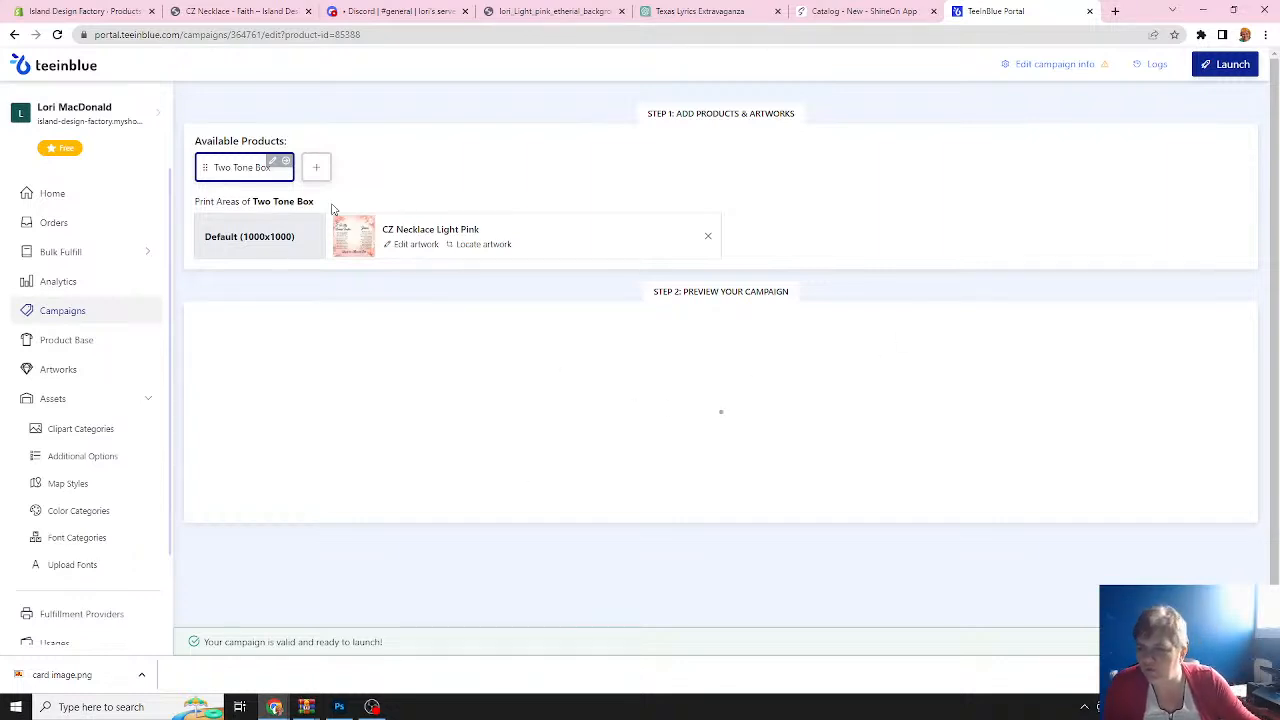
# Add the Luxury Box w/LED product to the campaign with the CZ Necklace Light Pink artwork.
pyautogui.click(316, 167)
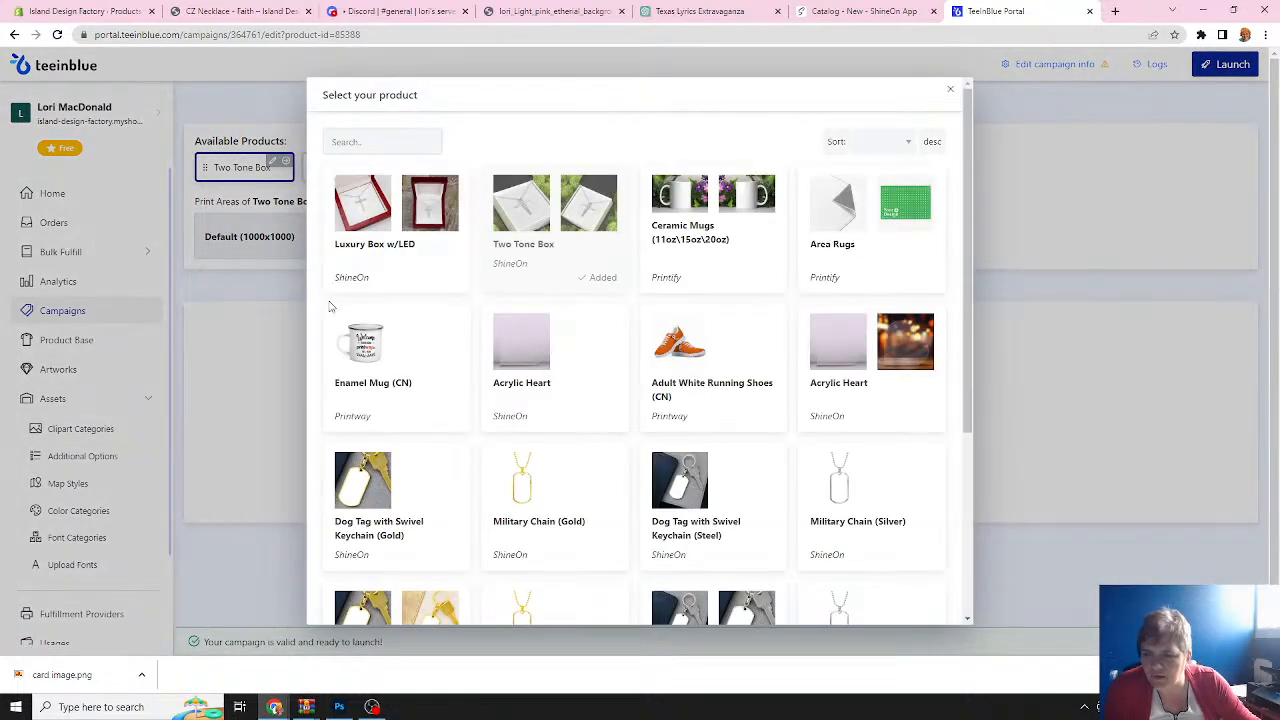
pyautogui.click(392, 217)
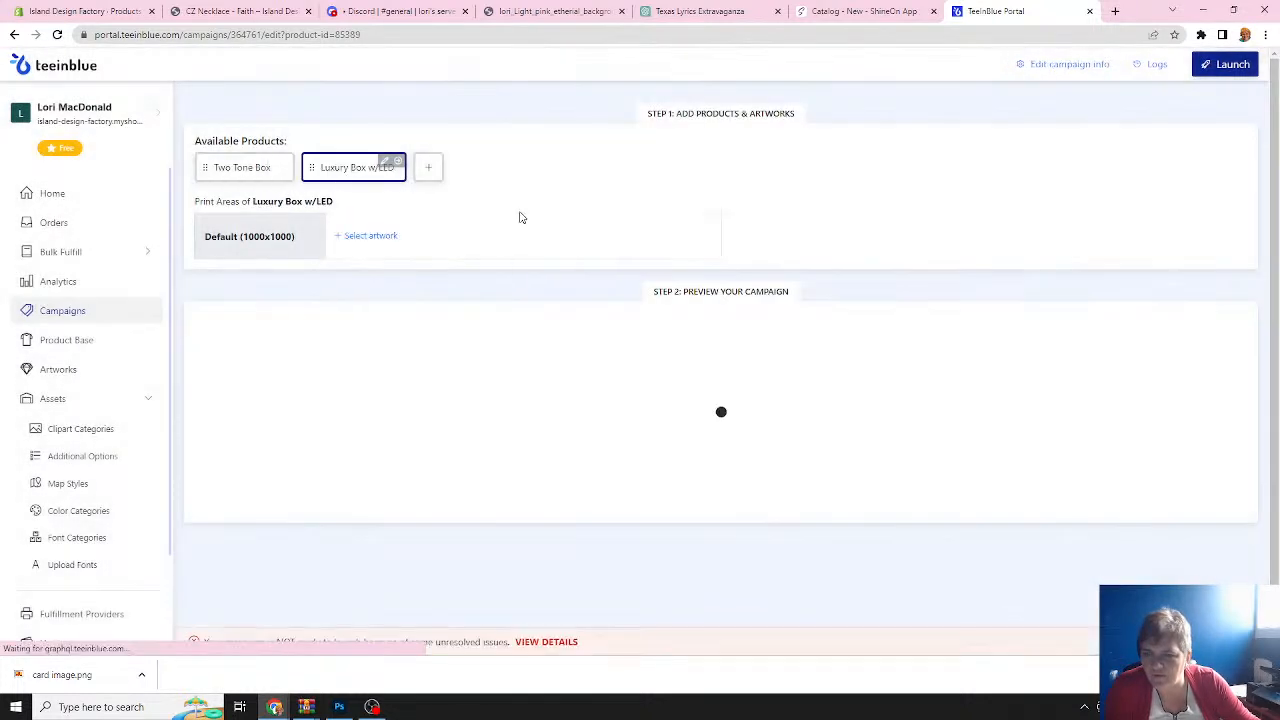
pyautogui.click(383, 236)
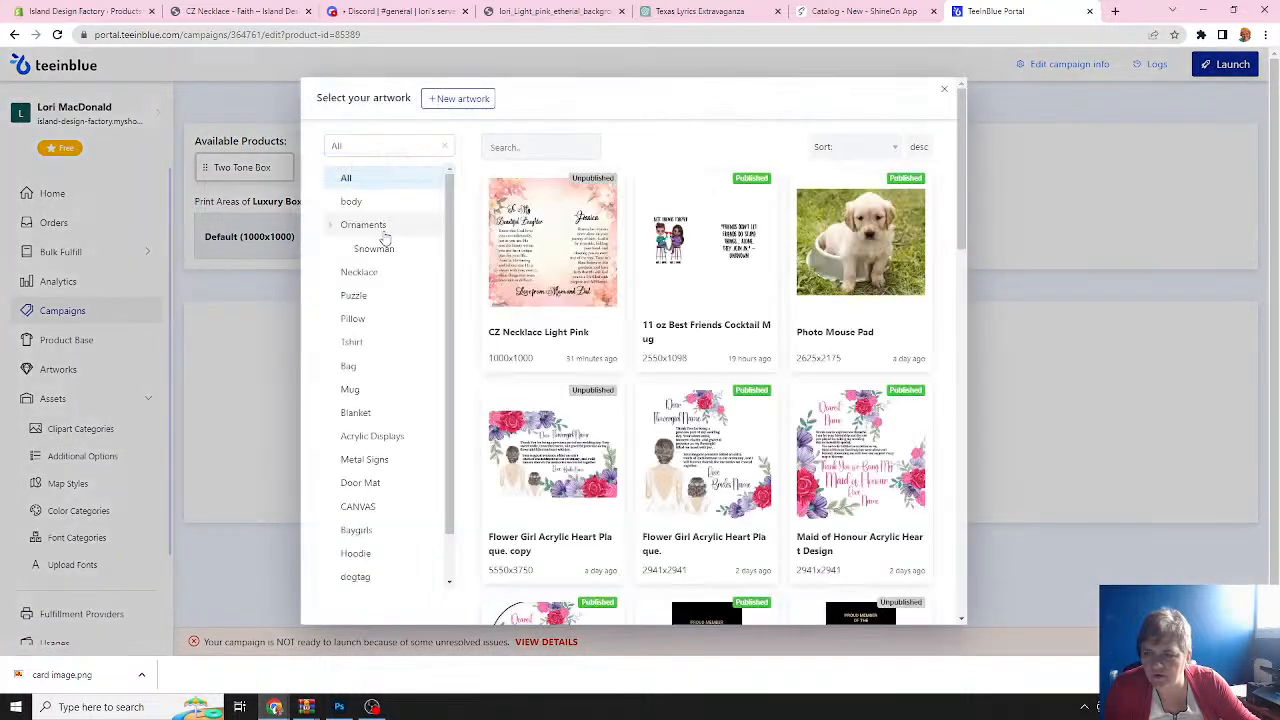
pyautogui.click(570, 298)
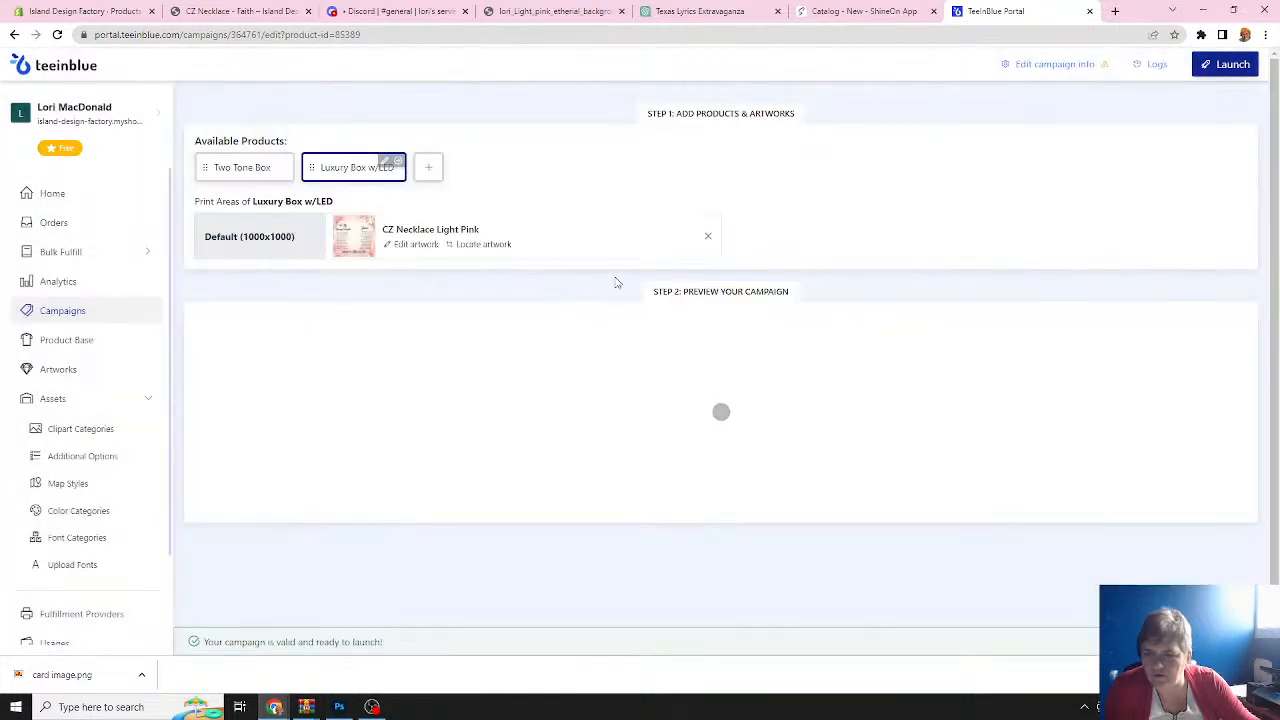
# Check that the Luxury Box w/LED's 89.99 variant is available, then compare the campaign previews of both box options.
pyautogui.click(385, 163)
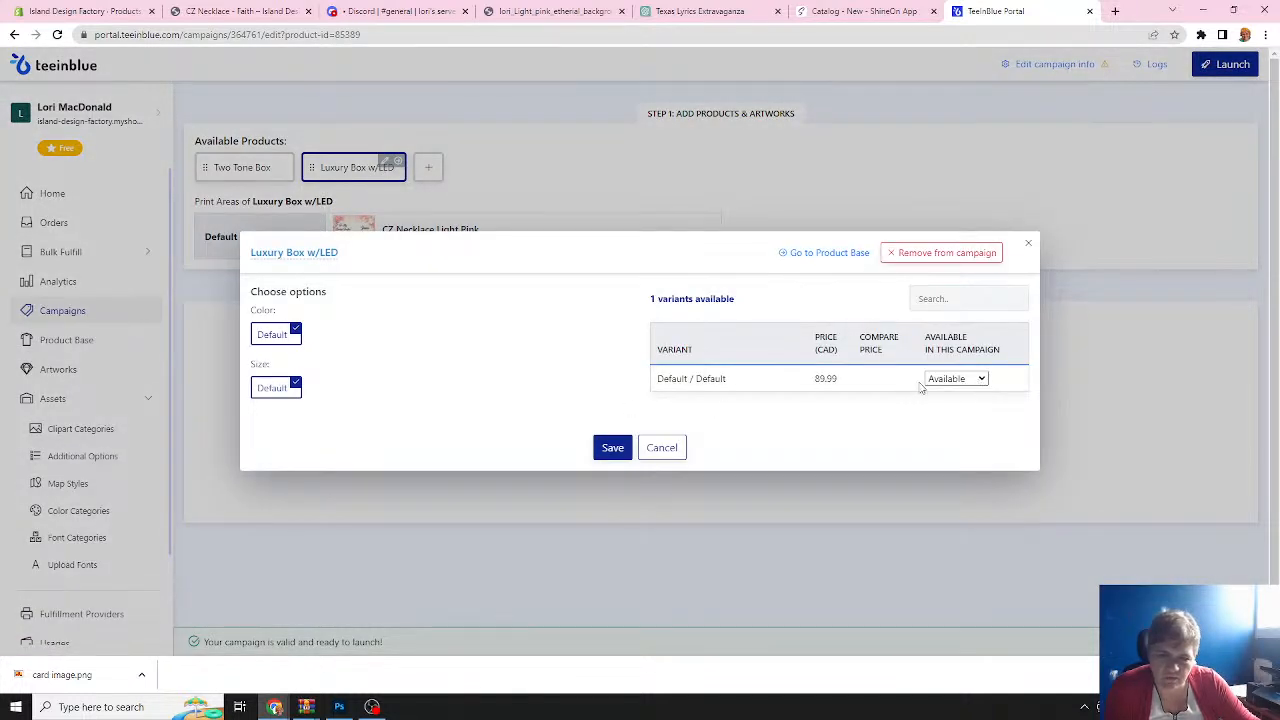
pyautogui.click(615, 451)
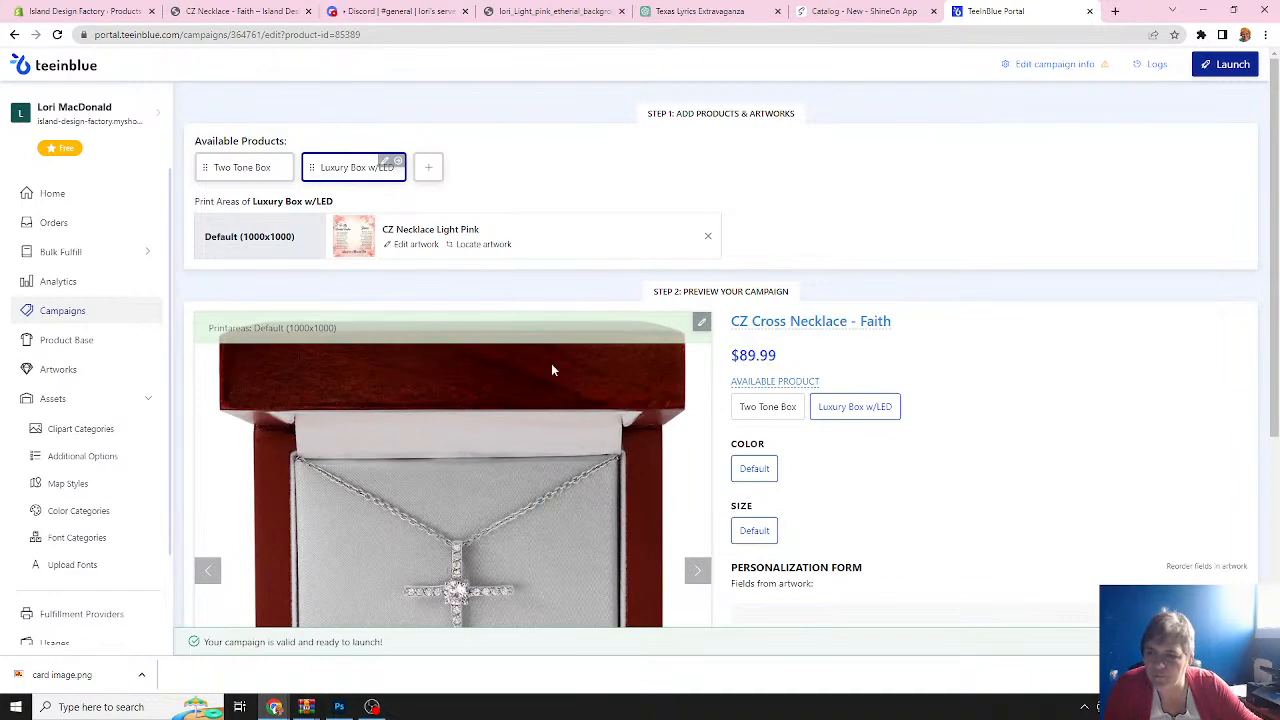
pyautogui.scroll(-3, 553, 379)
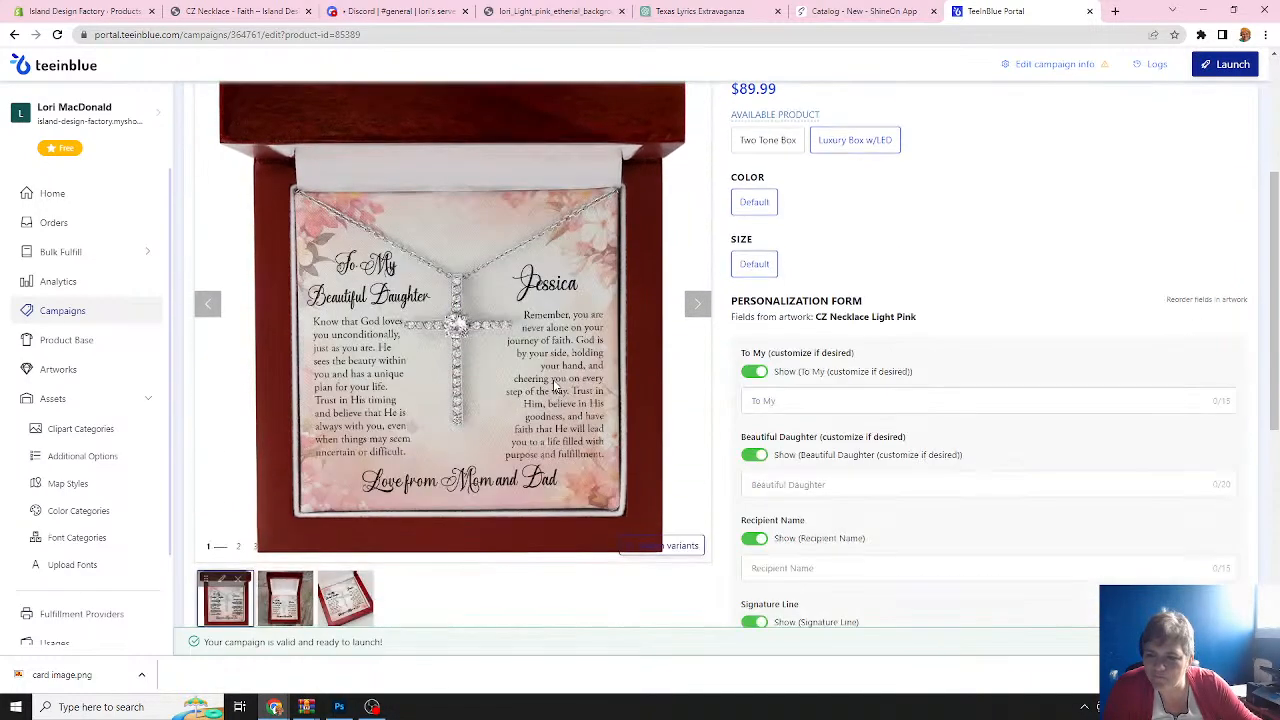
pyautogui.scroll(3, 553, 380)
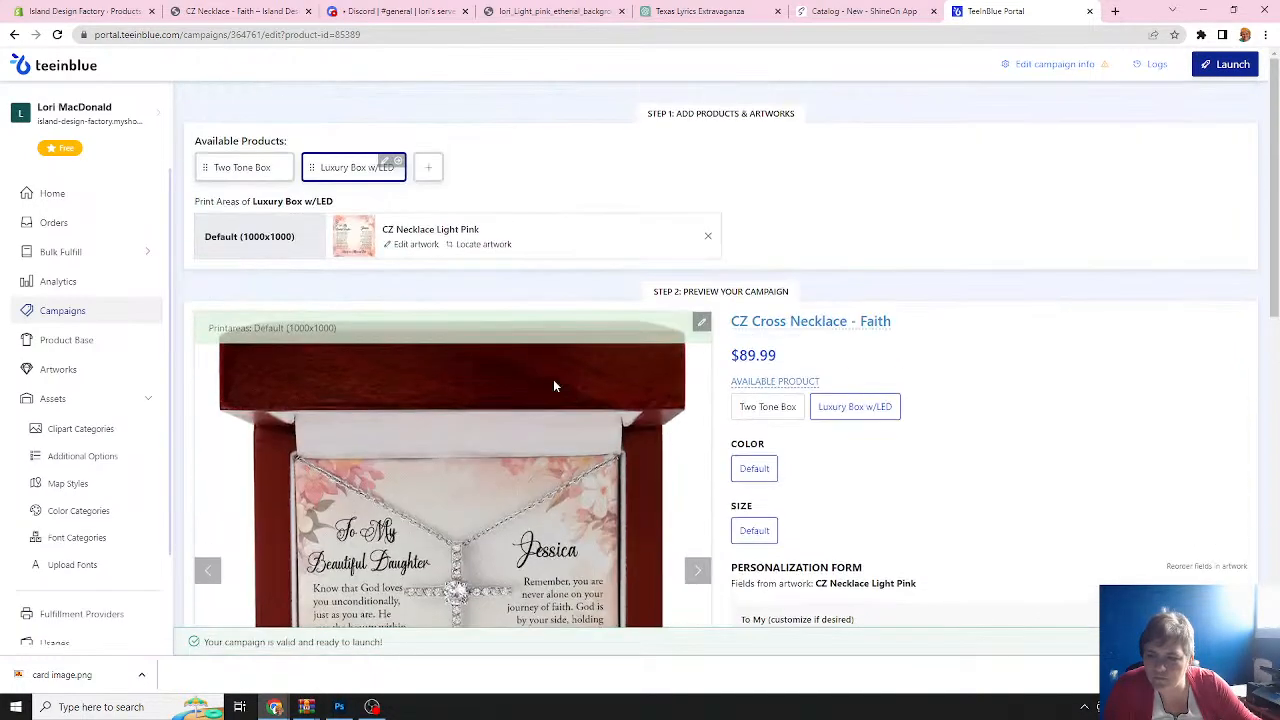
pyautogui.scroll(-1, 553, 380)
pyautogui.click(768, 274)
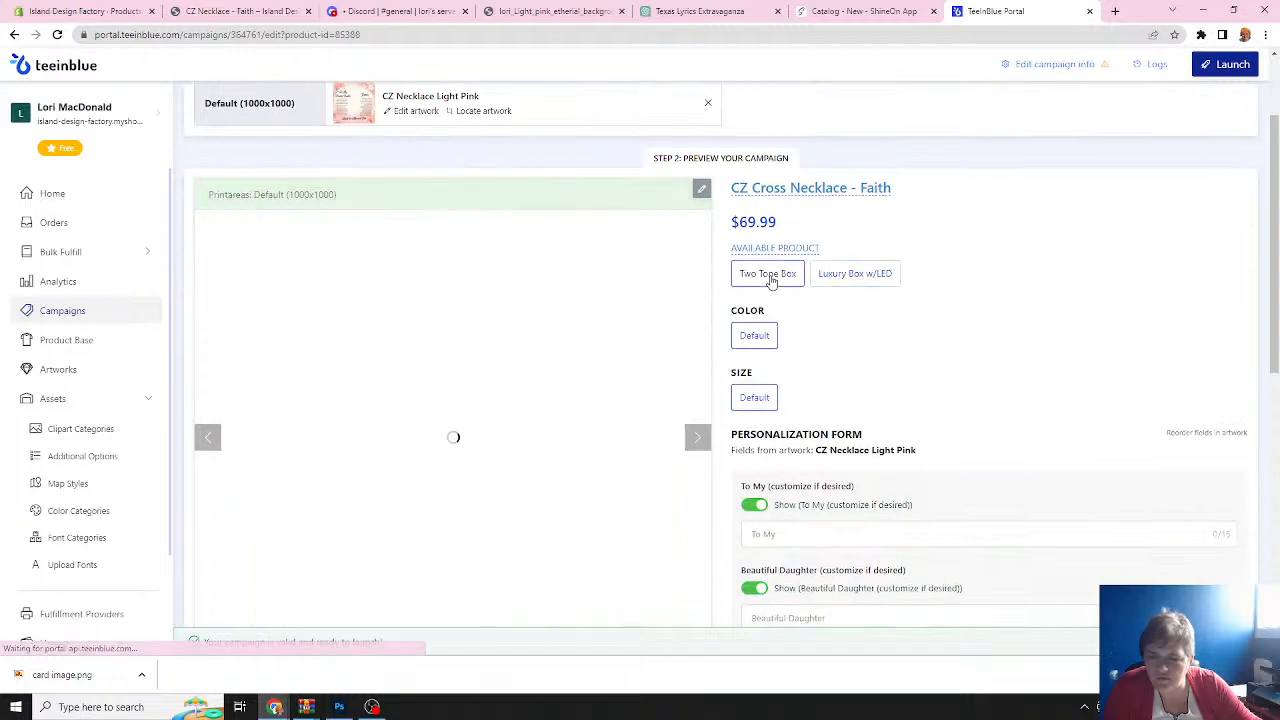
pyautogui.click(851, 273)
pyautogui.scroll(-6, 530, 393)
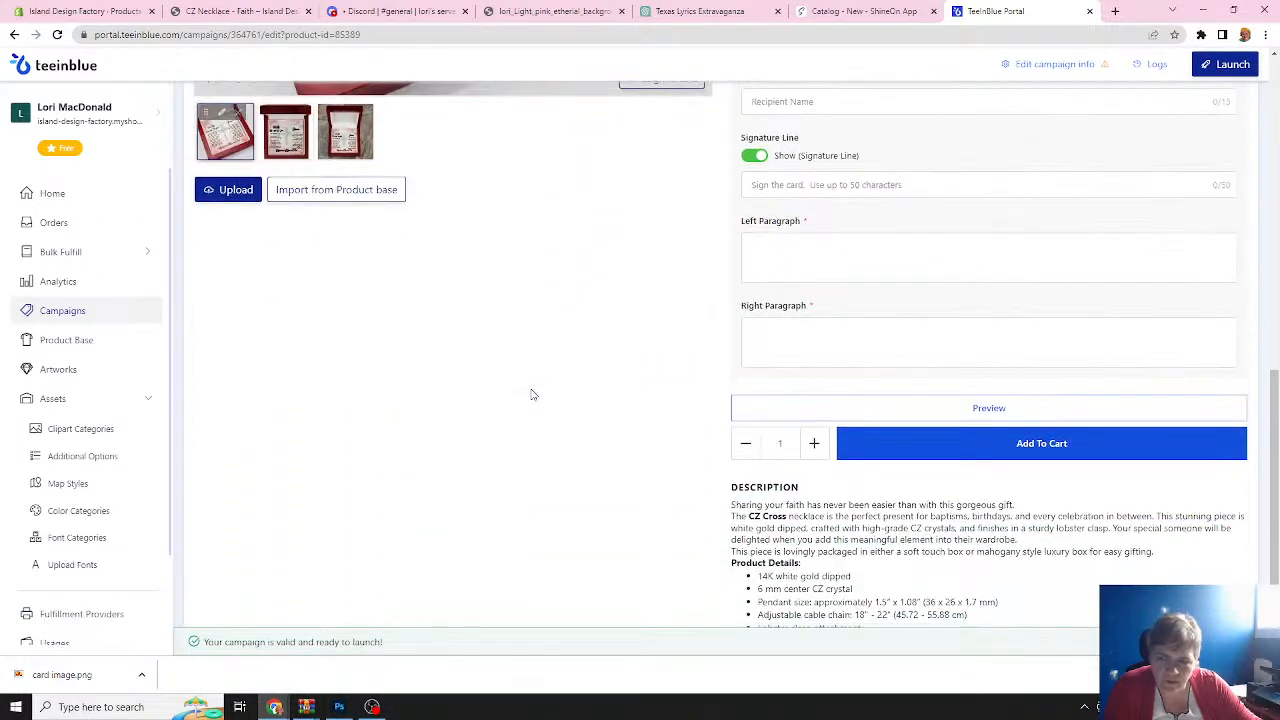
pyautogui.scroll(7, 532, 394)
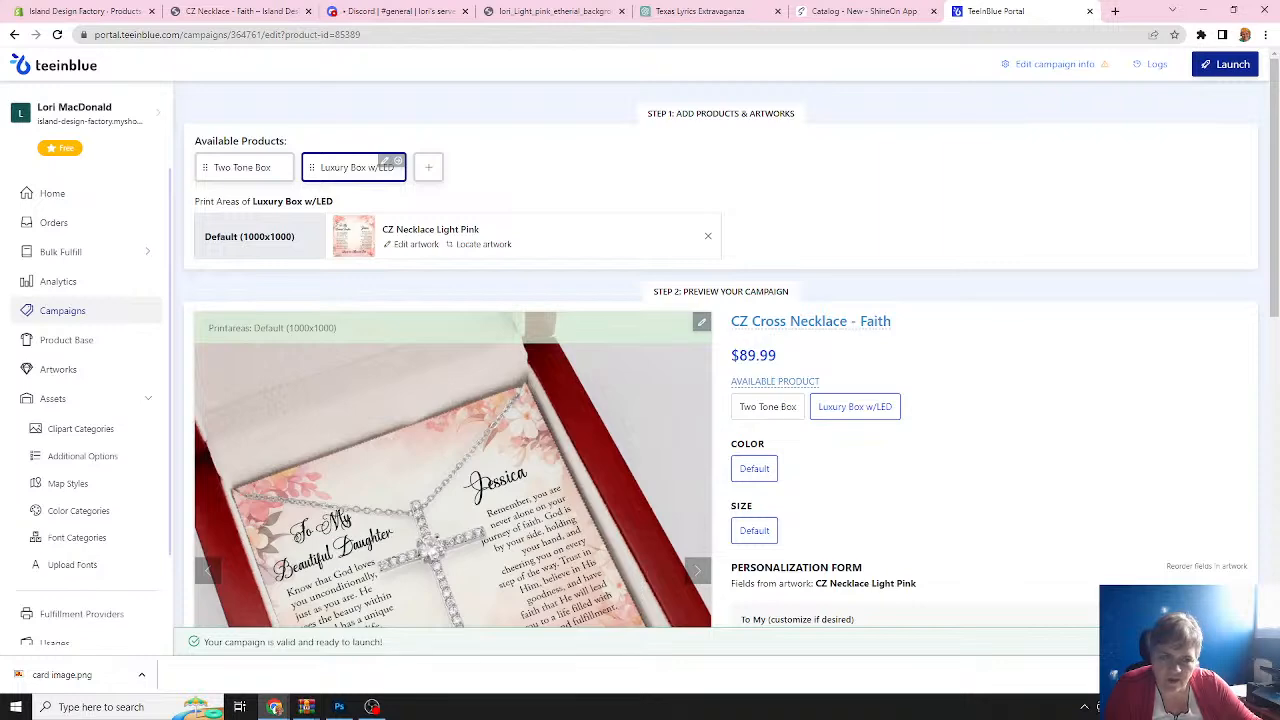
# Recheck the old CZ Necklace - Faith store page, then launch the CZ Cross Necklace - Faith campaign from the teeinblue portal.
pyautogui.click(240, 11)
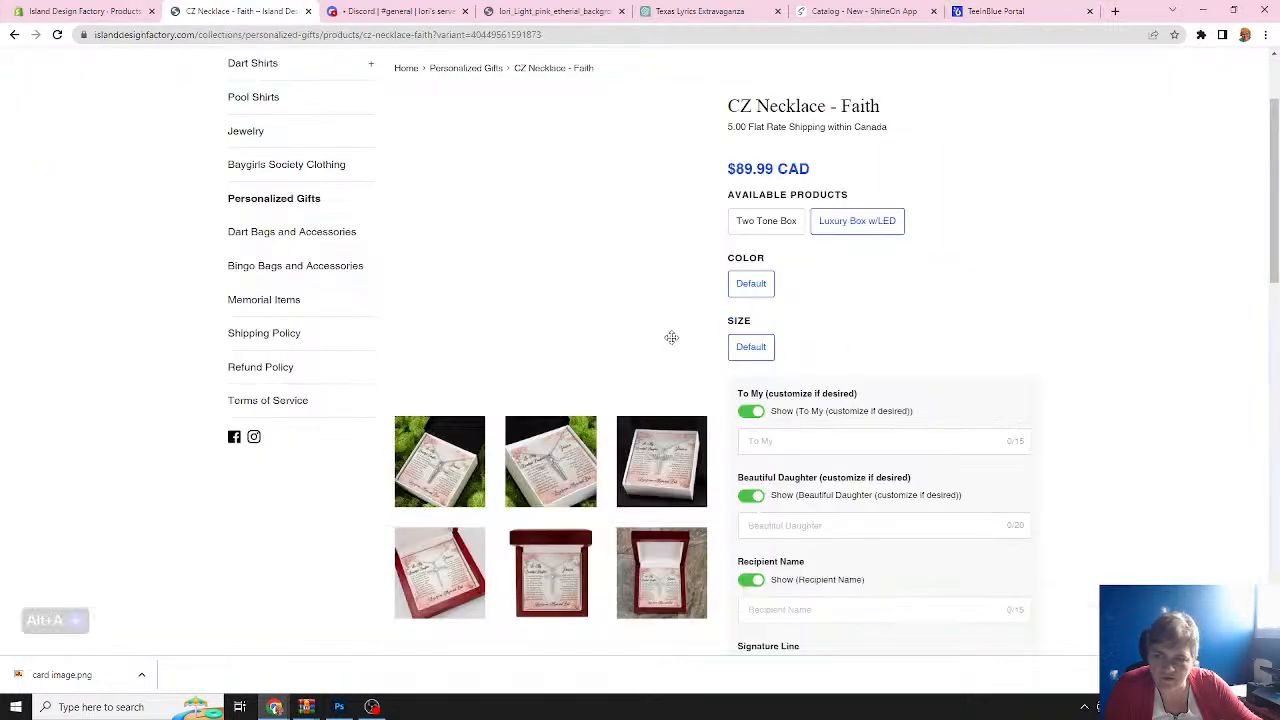
pyautogui.scroll(2, 850, 270)
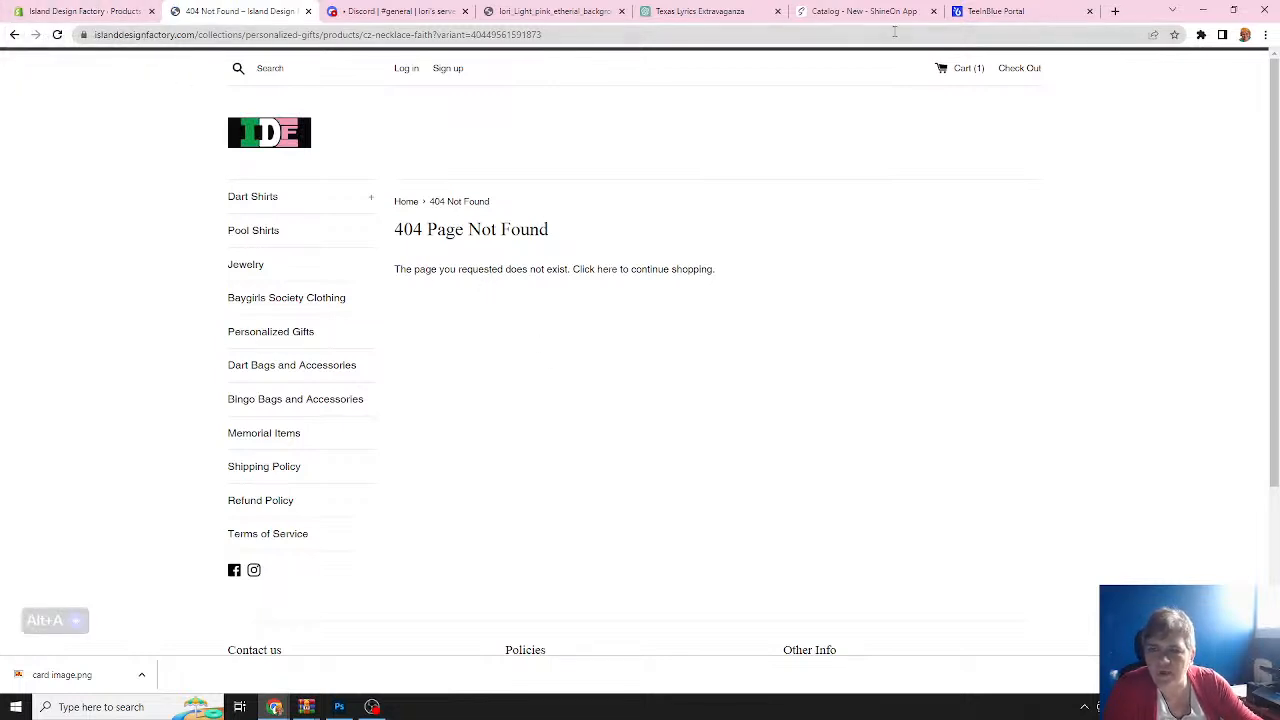
pyautogui.click(989, 14)
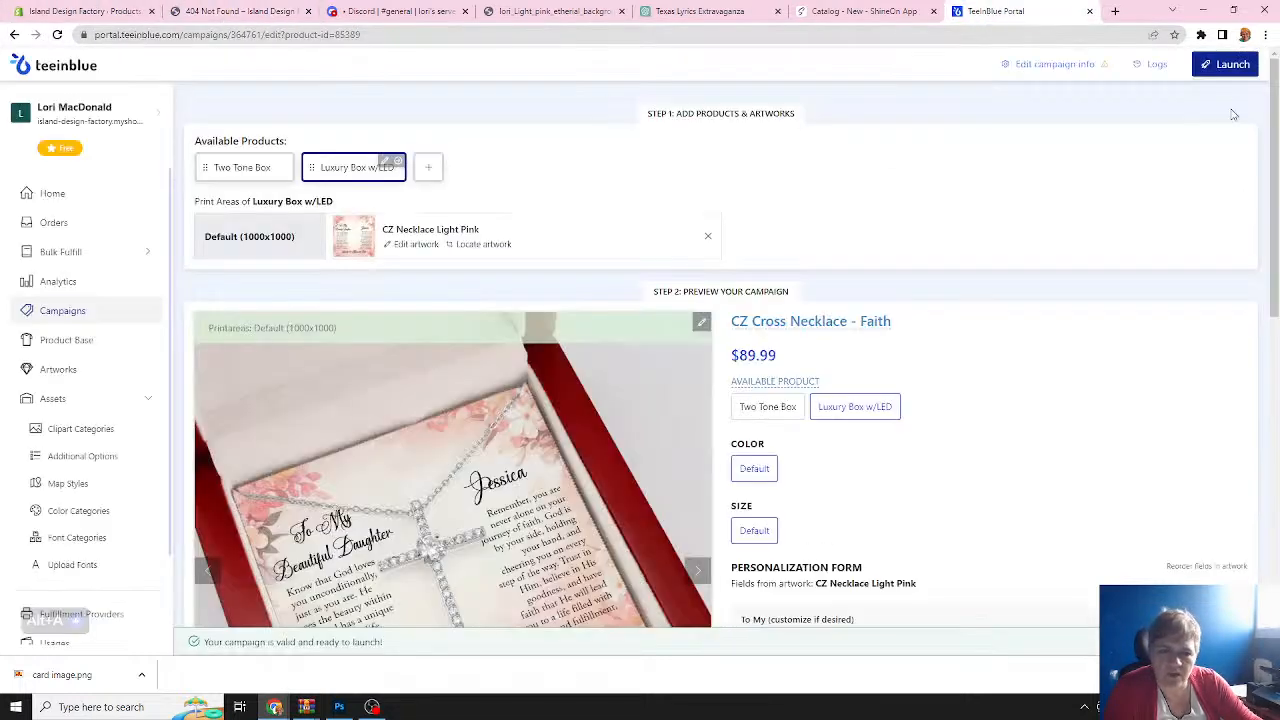
pyautogui.click(1231, 66)
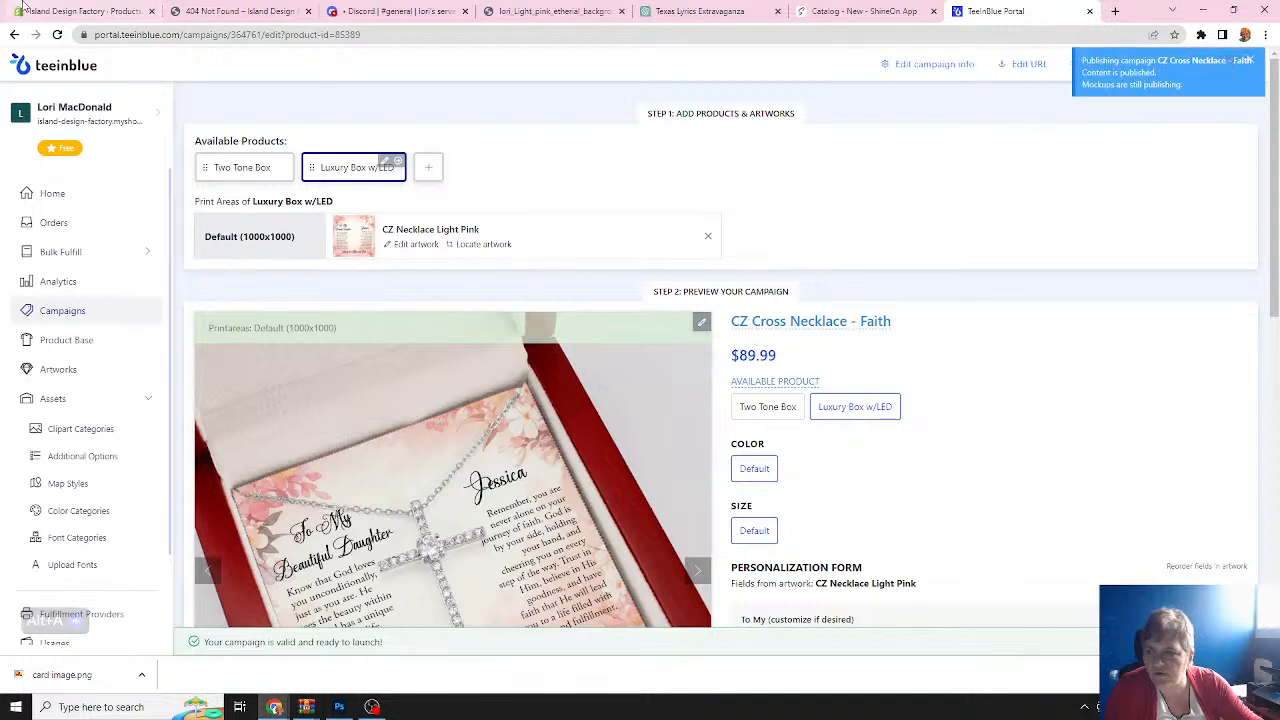
# In Shopify, sort the product list by creation date with the newest first and open the CZ Cross Necklace - Faith product.
pyautogui.click(83, 12)
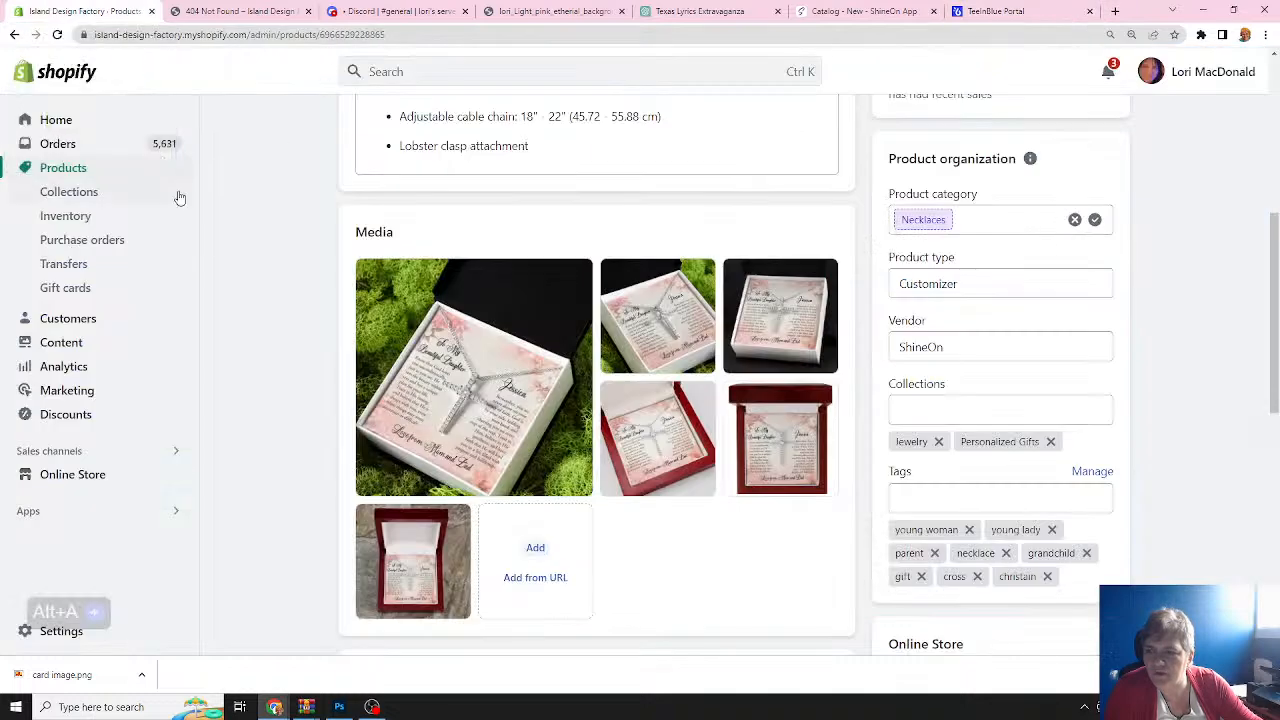
pyautogui.scroll(2, 650, 238)
pyautogui.hotkey('alt', 'Left')
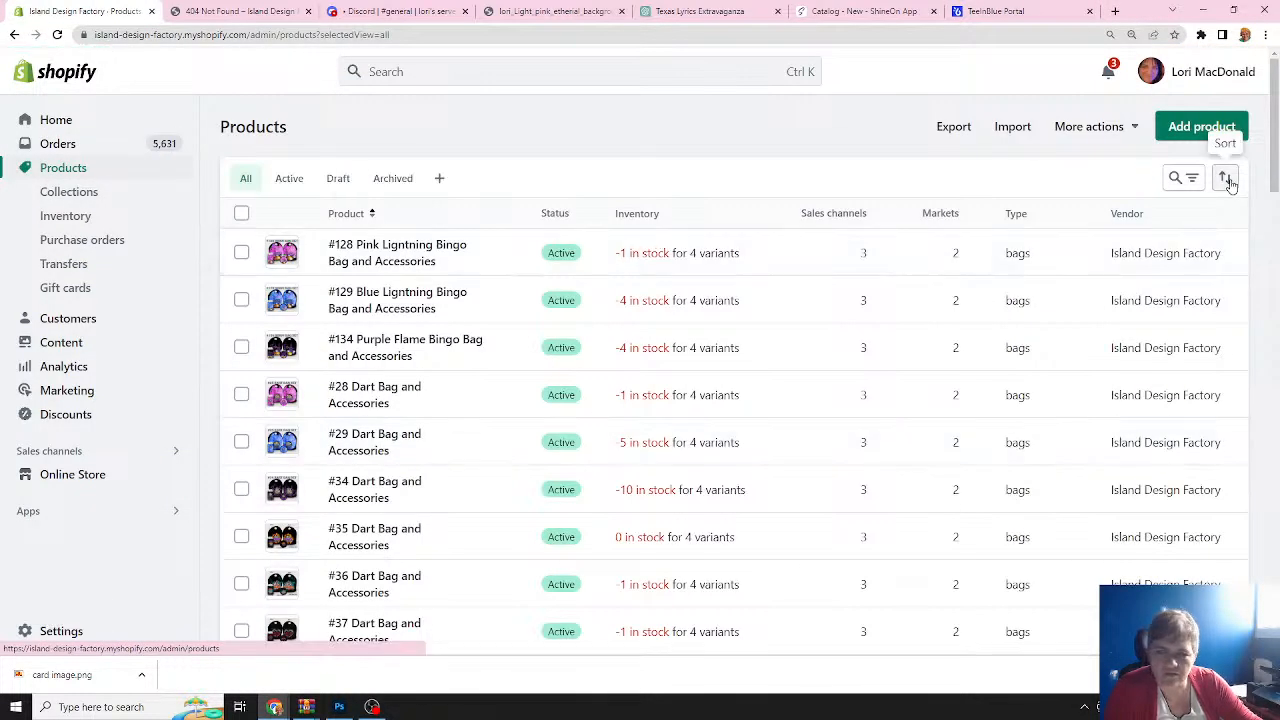
pyautogui.click(1226, 178)
pyautogui.click(1204, 263)
pyautogui.click(1190, 430)
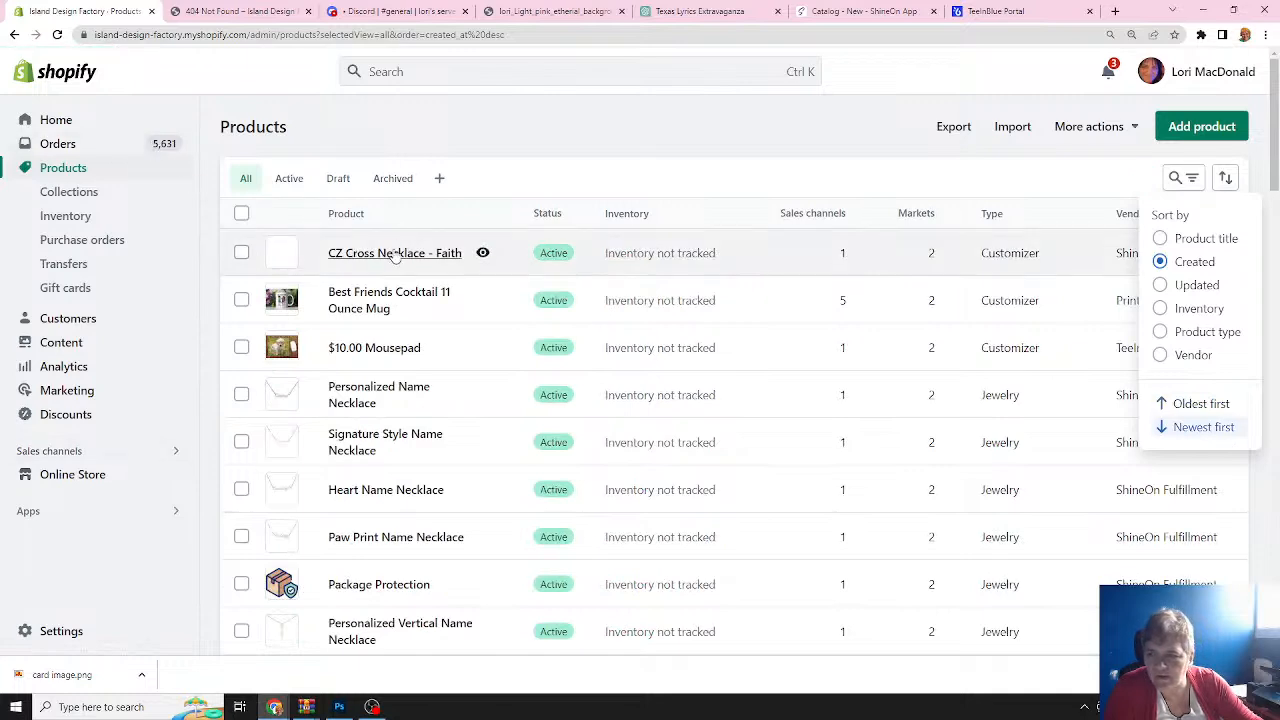
pyautogui.click(372, 255)
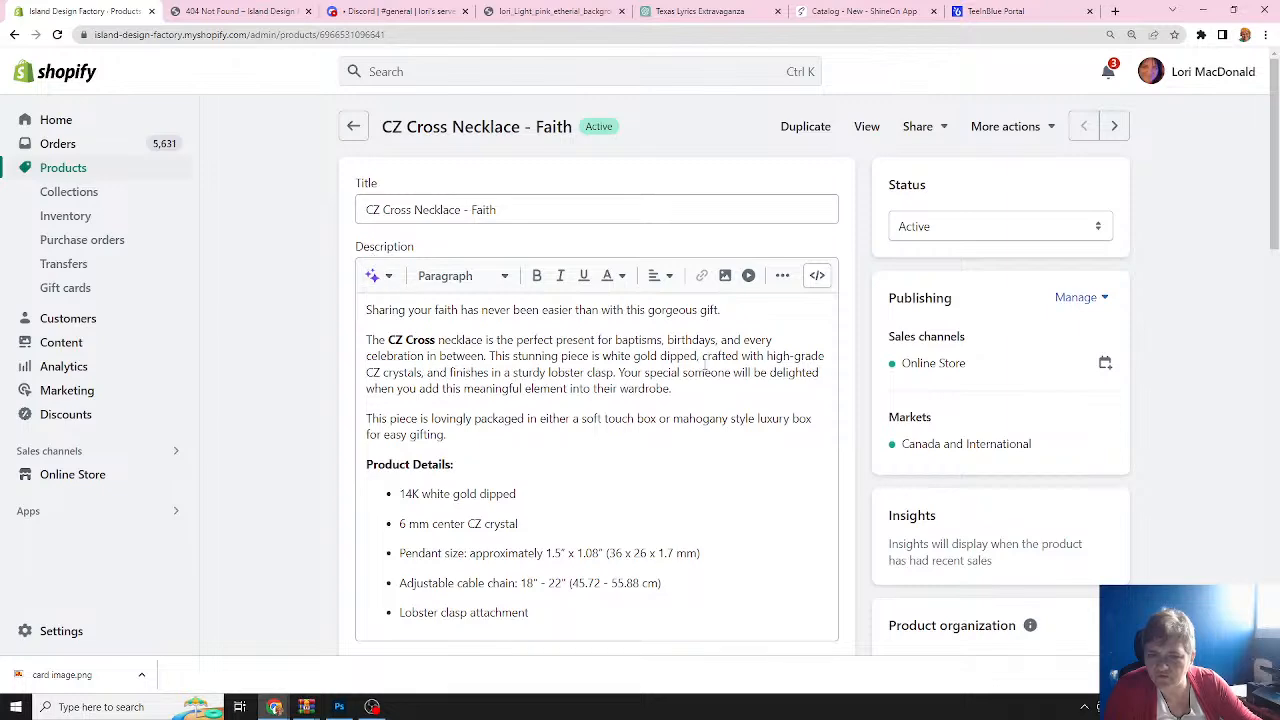
# Add the product to the Jewelry and Personalized Gifts collections.
pyautogui.scroll(-5, 705, 370)
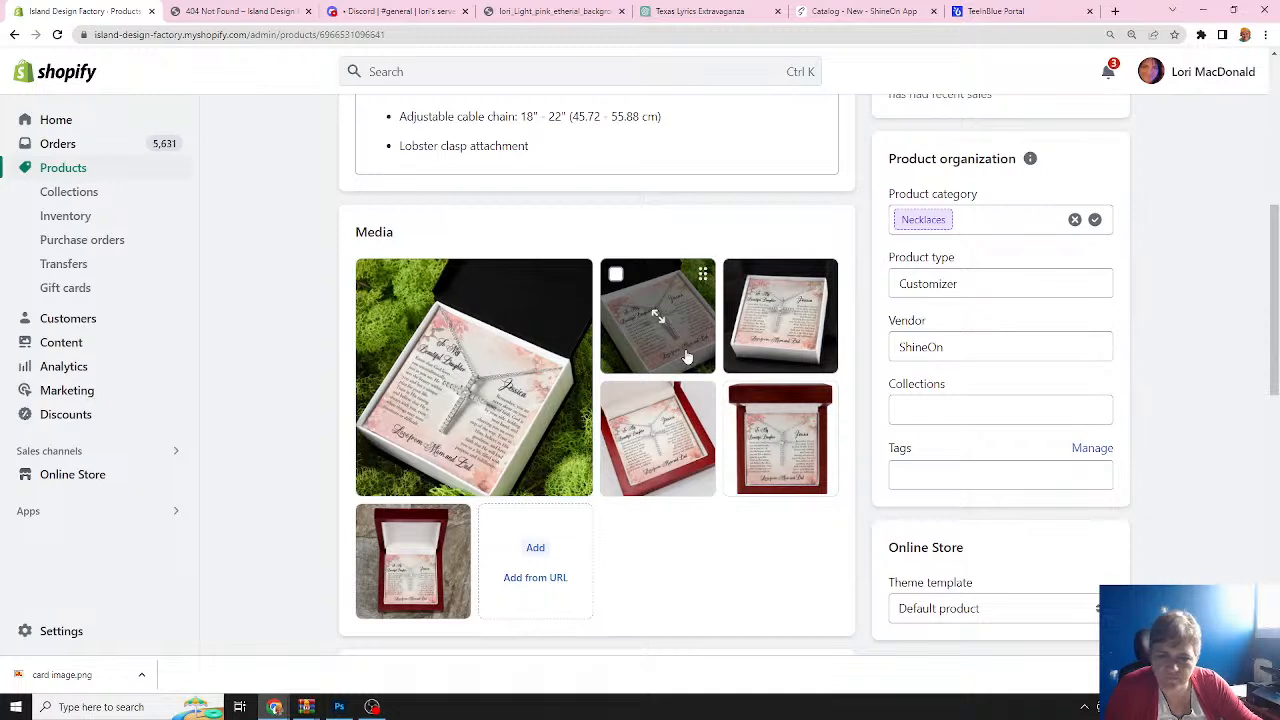
pyautogui.click(939, 411)
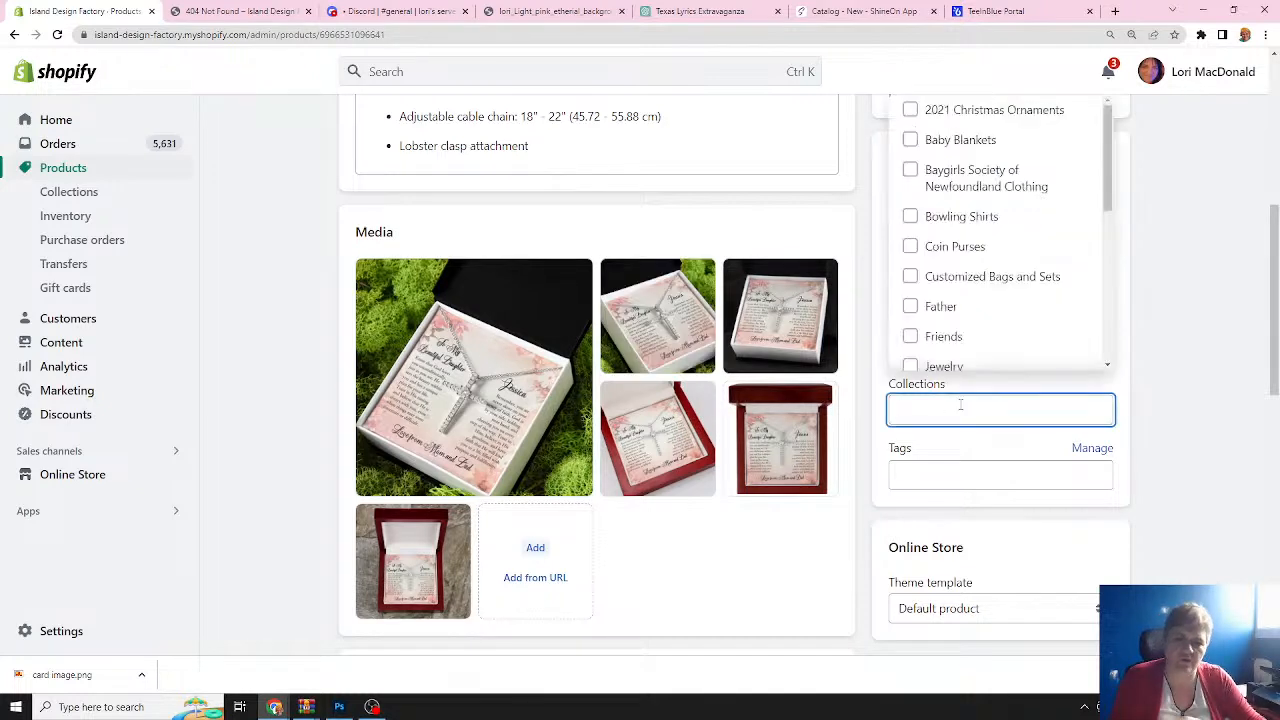
pyautogui.click(912, 368)
pyautogui.scroll(-2, 957, 290)
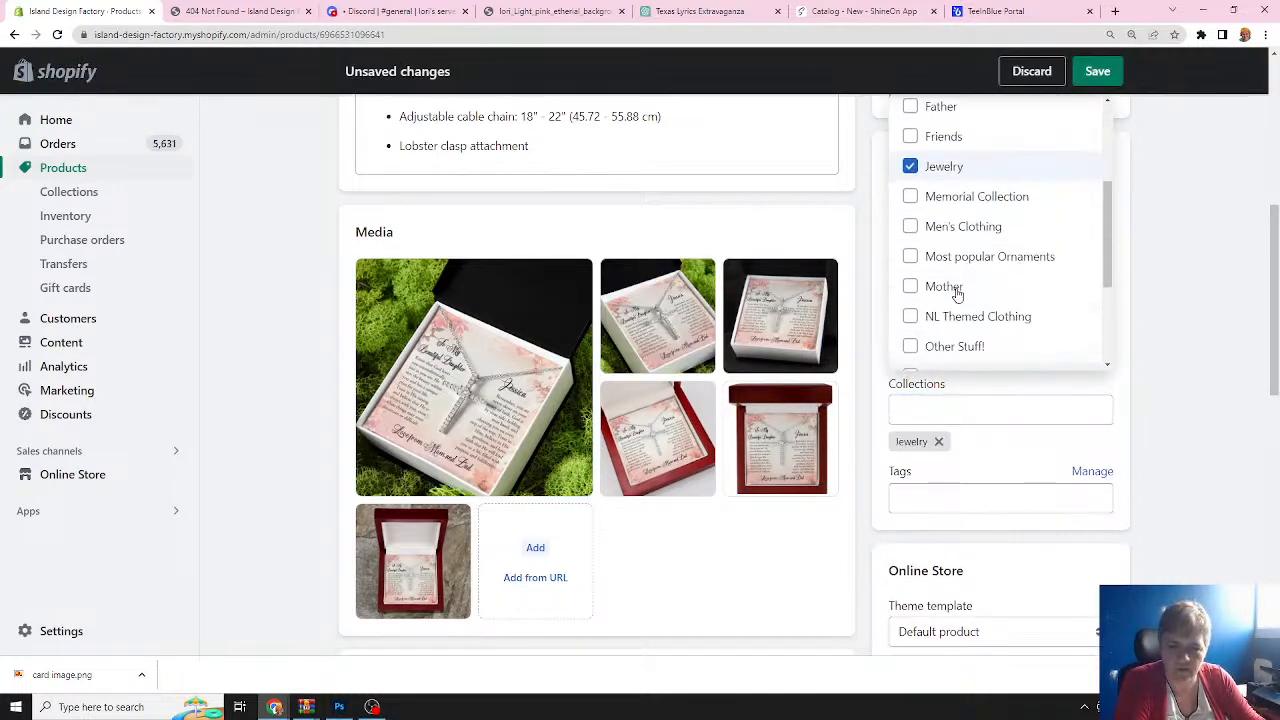
pyautogui.scroll(-2, 935, 290)
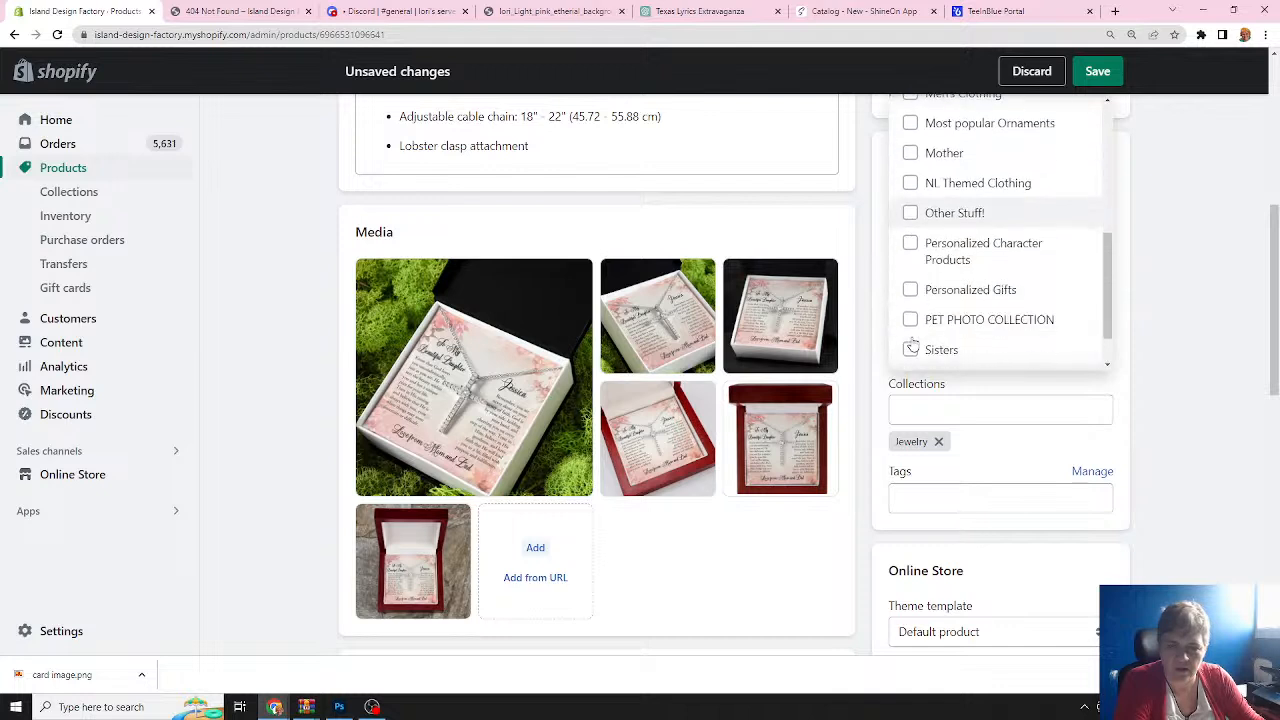
pyautogui.click(911, 290)
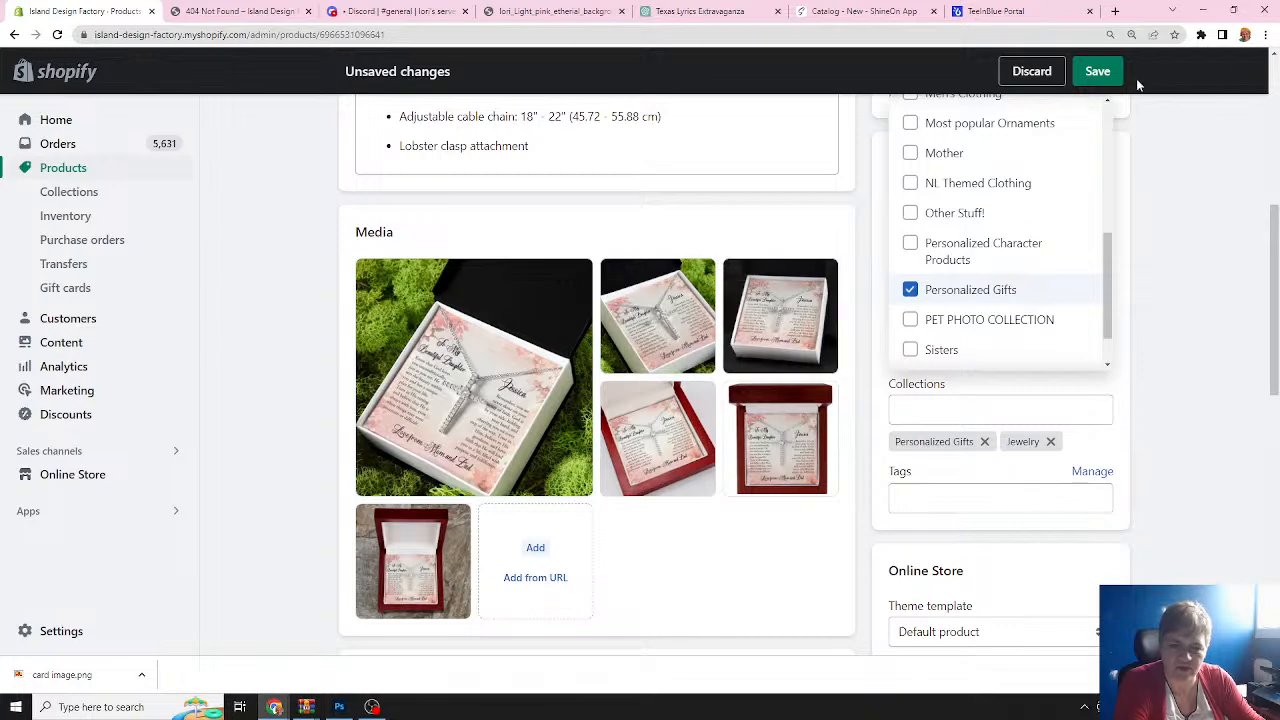
# Publish the product to Facebook & Instagram, Pinterest, TikTok and Snapchat Ads as well, and save the product.
pyautogui.scroll(-2, 1043, 563)
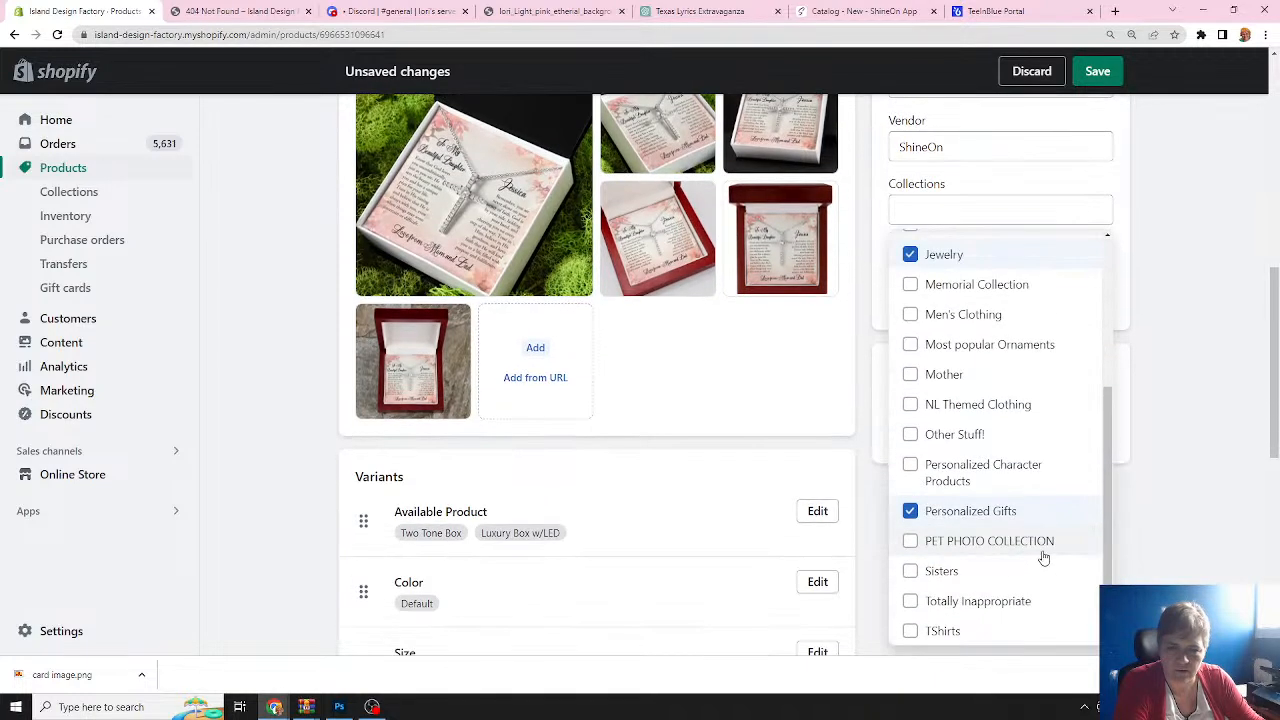
pyautogui.scroll(5, 1043, 557)
pyautogui.scroll(7, 1146, 408)
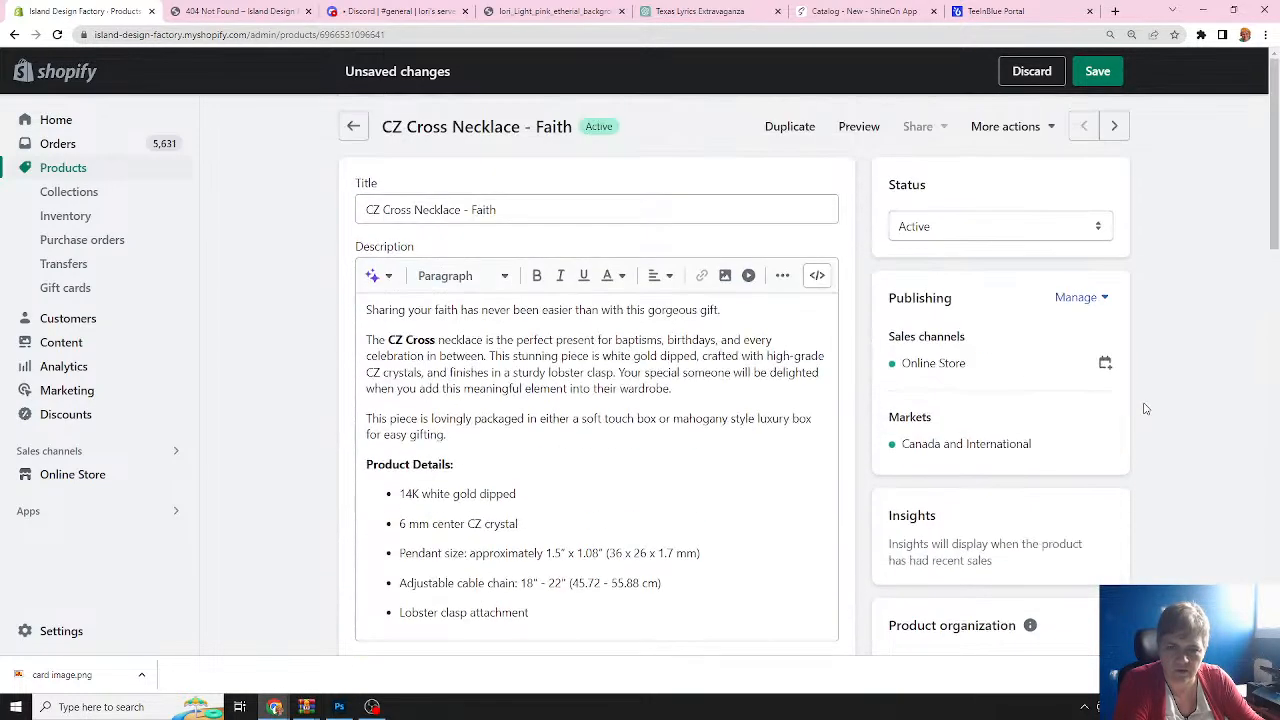
pyautogui.click(1076, 297)
pyautogui.click(983, 336)
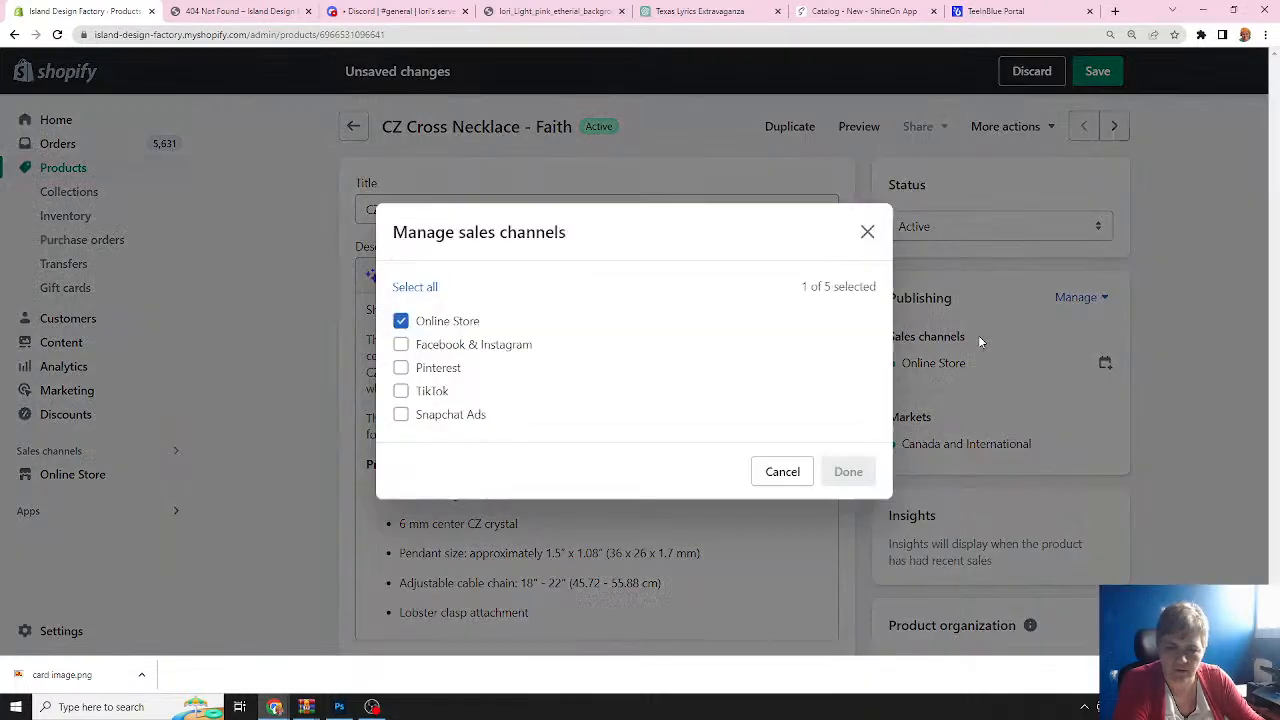
pyautogui.click(401, 344)
pyautogui.click(401, 367)
pyautogui.click(401, 391)
pyautogui.click(401, 415)
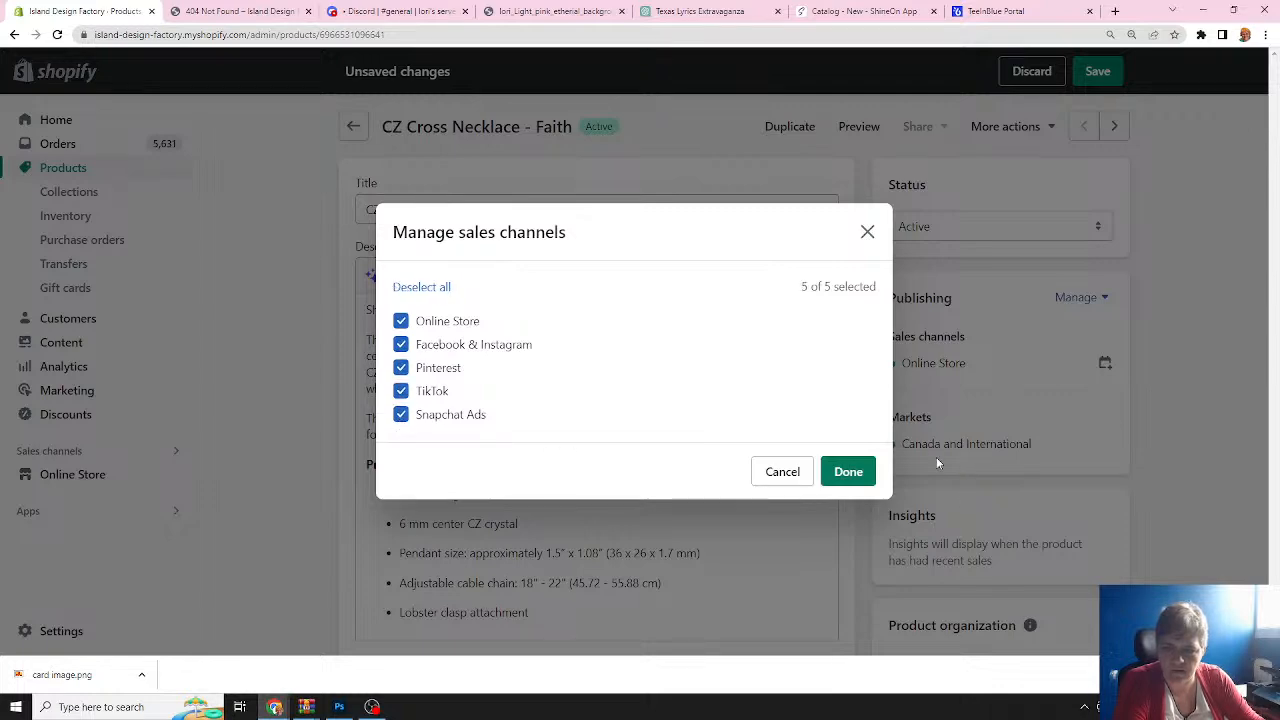
pyautogui.click(848, 471)
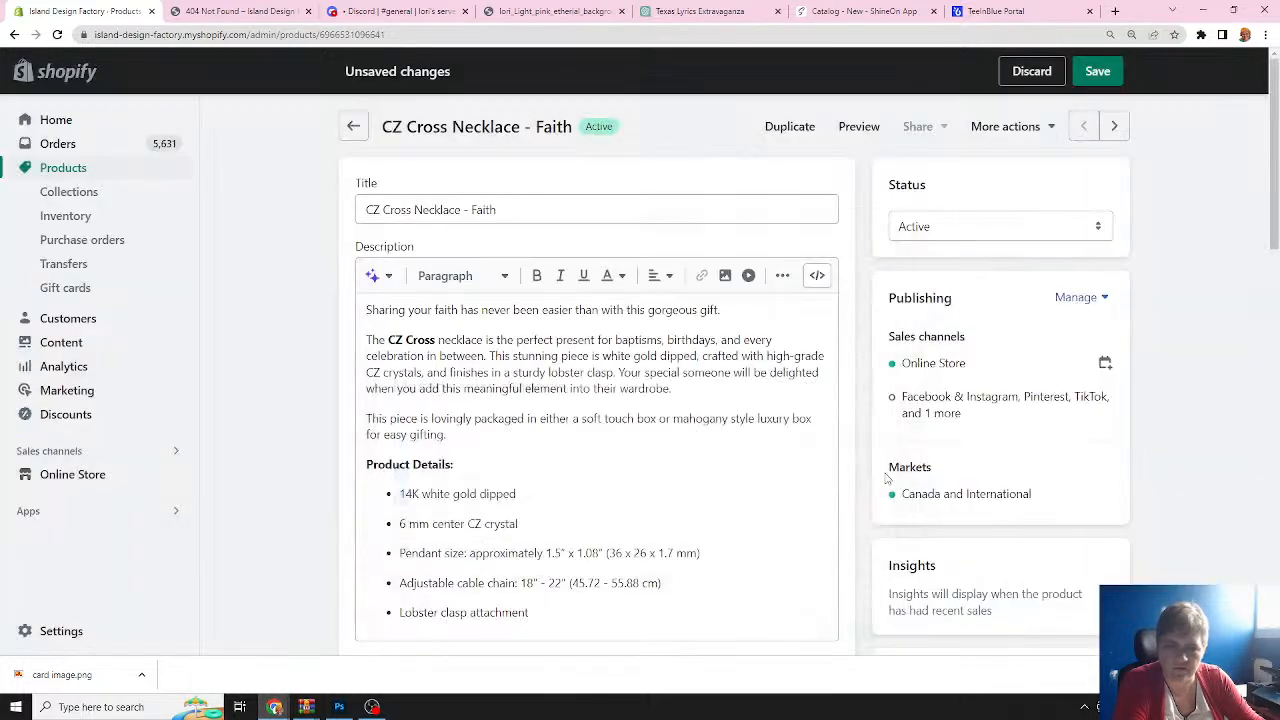
pyautogui.click(1100, 72)
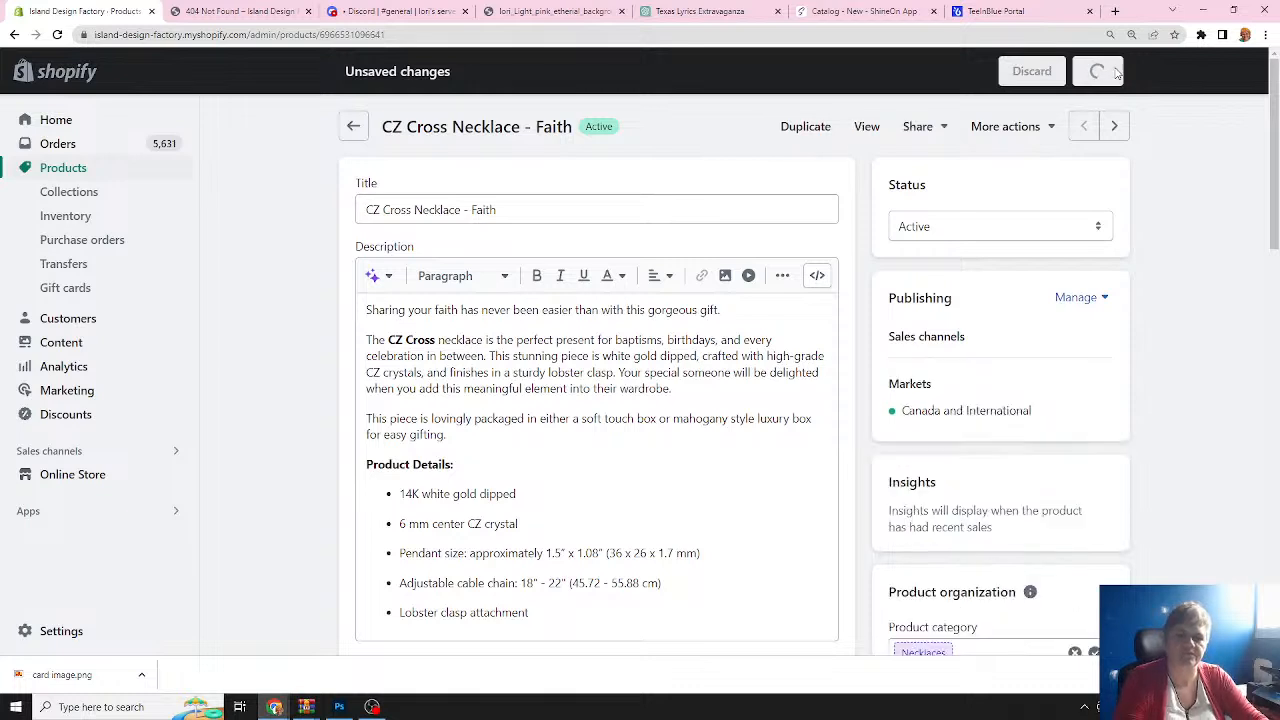
# View the product in the online store, switch to Luxury Box w/LED and inspect its three luxury box images.
pyautogui.click(864, 127)
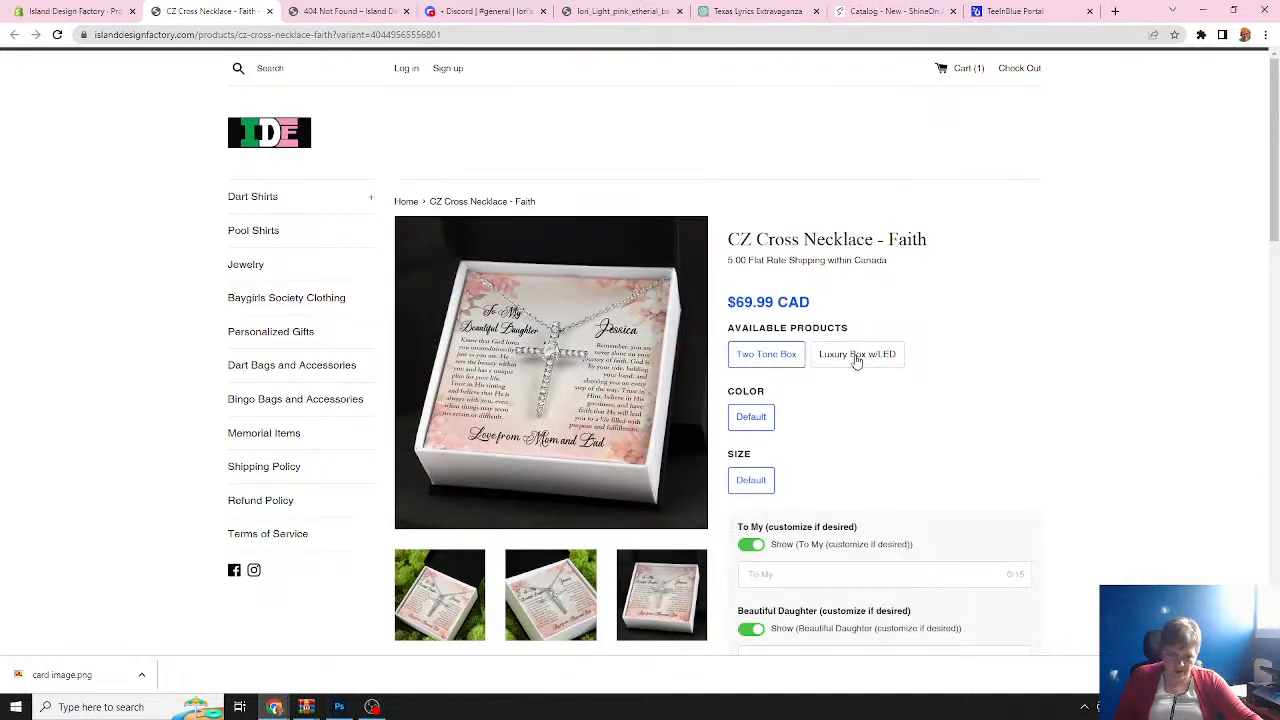
pyautogui.scroll(-2, 610, 514)
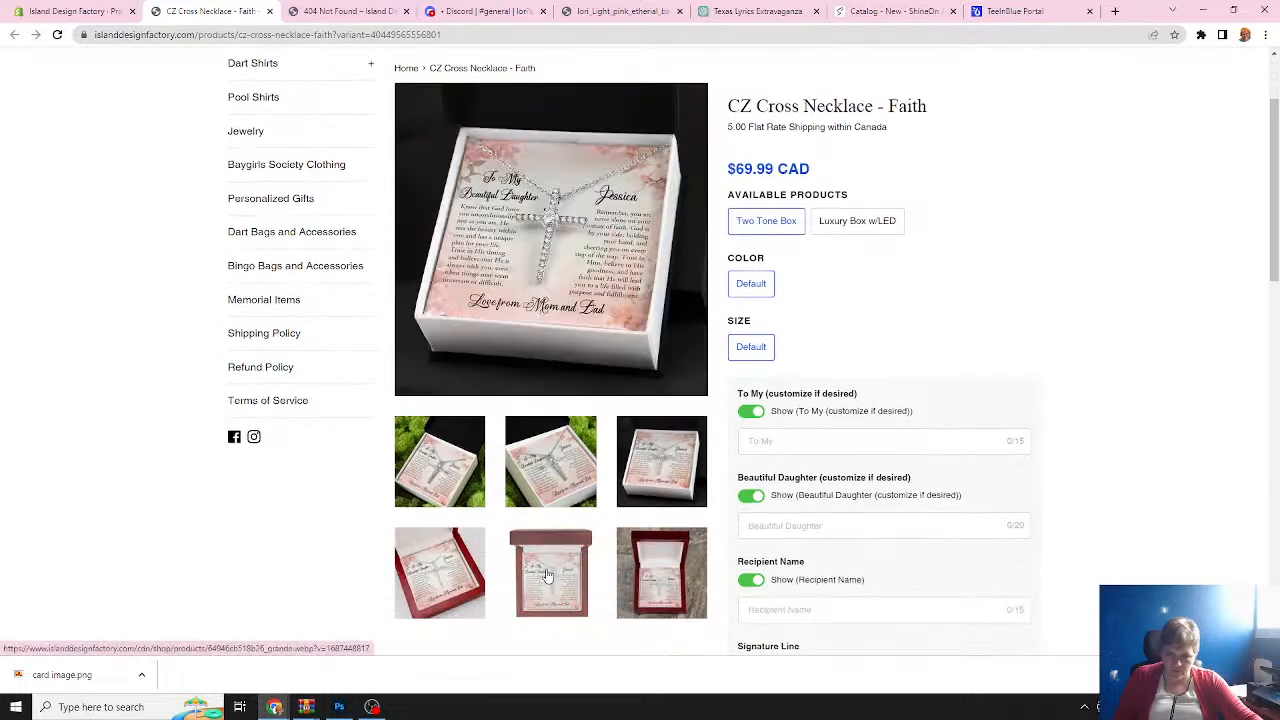
pyautogui.scroll(2, 957, 429)
pyautogui.click(857, 355)
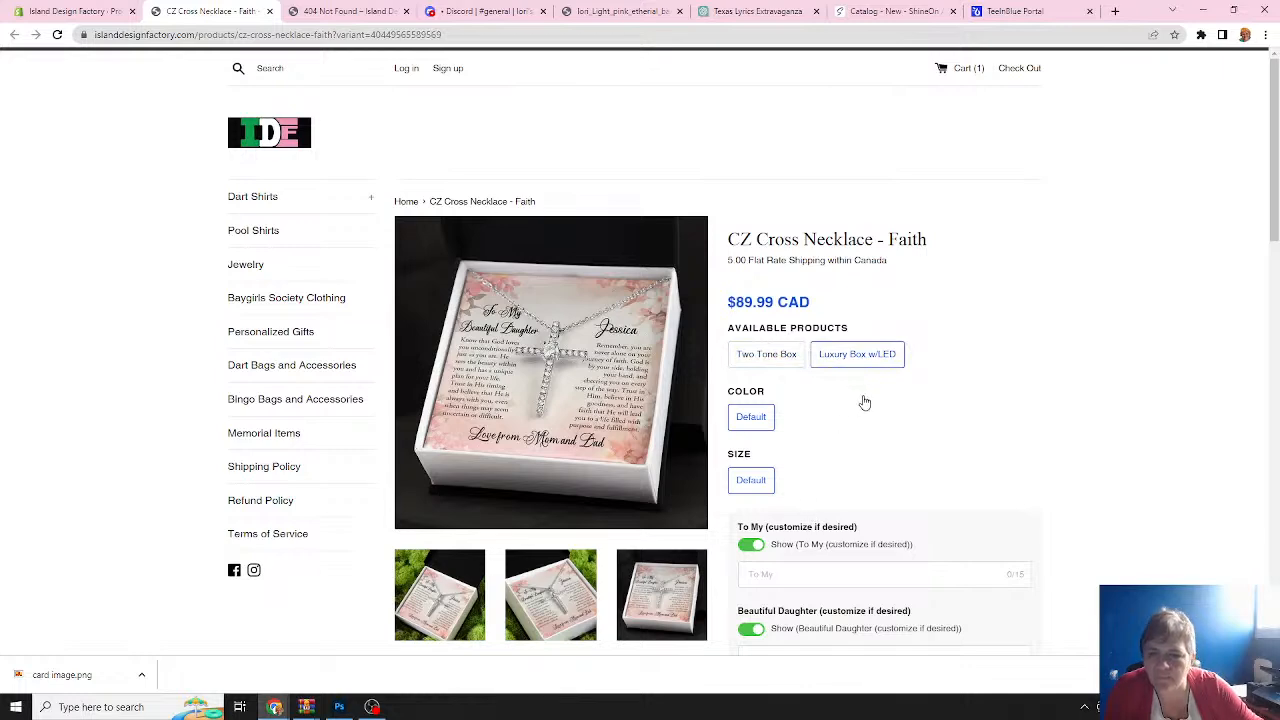
pyautogui.scroll(-2, 865, 402)
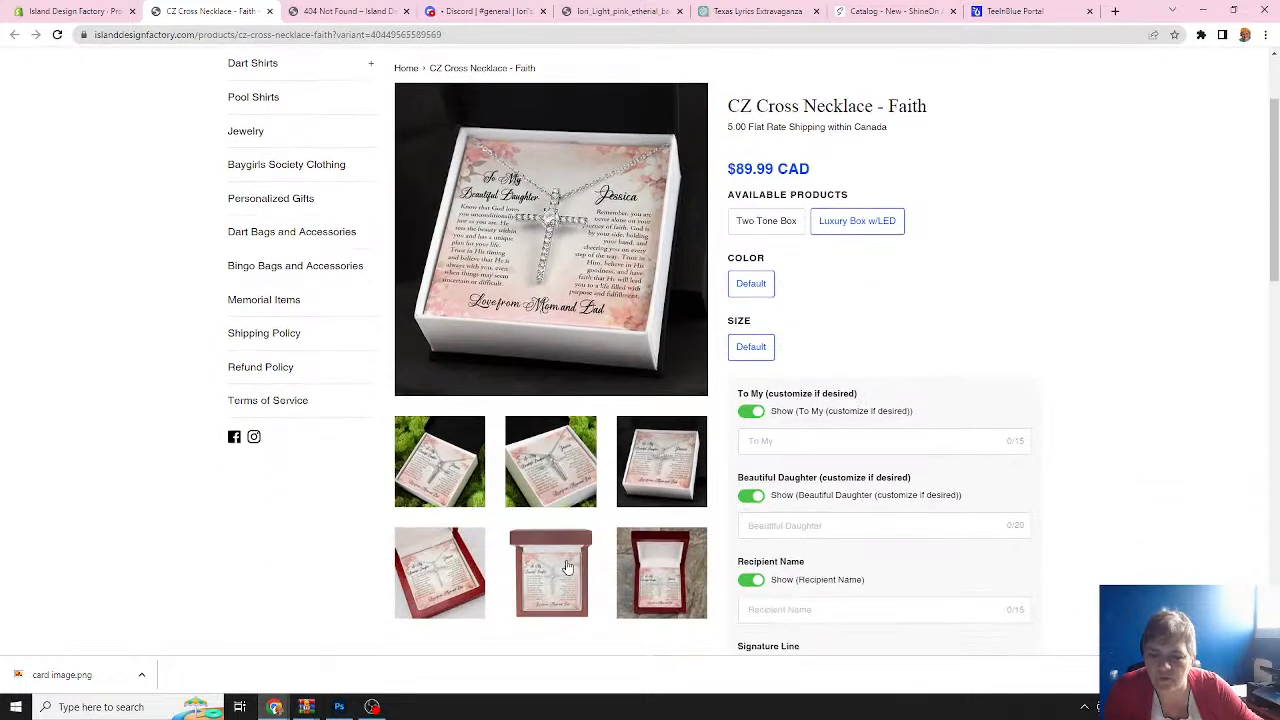
pyautogui.click(567, 567)
pyautogui.click(675, 585)
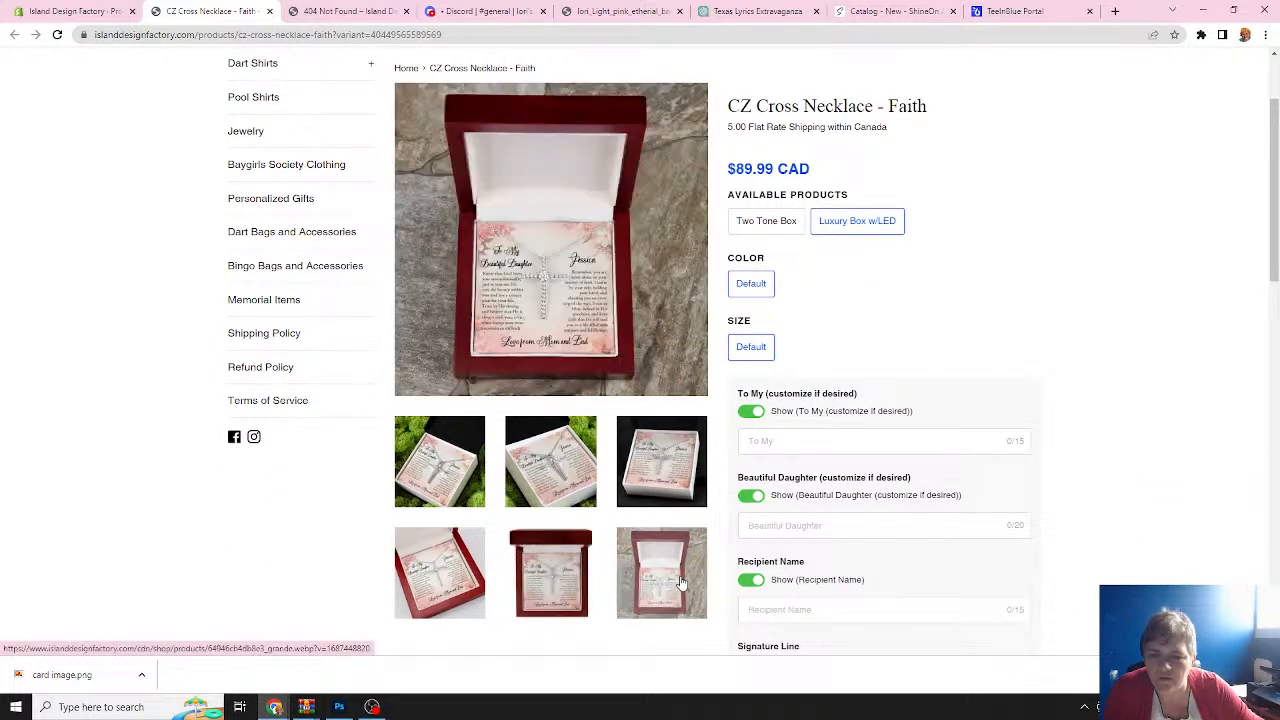
pyautogui.click(427, 579)
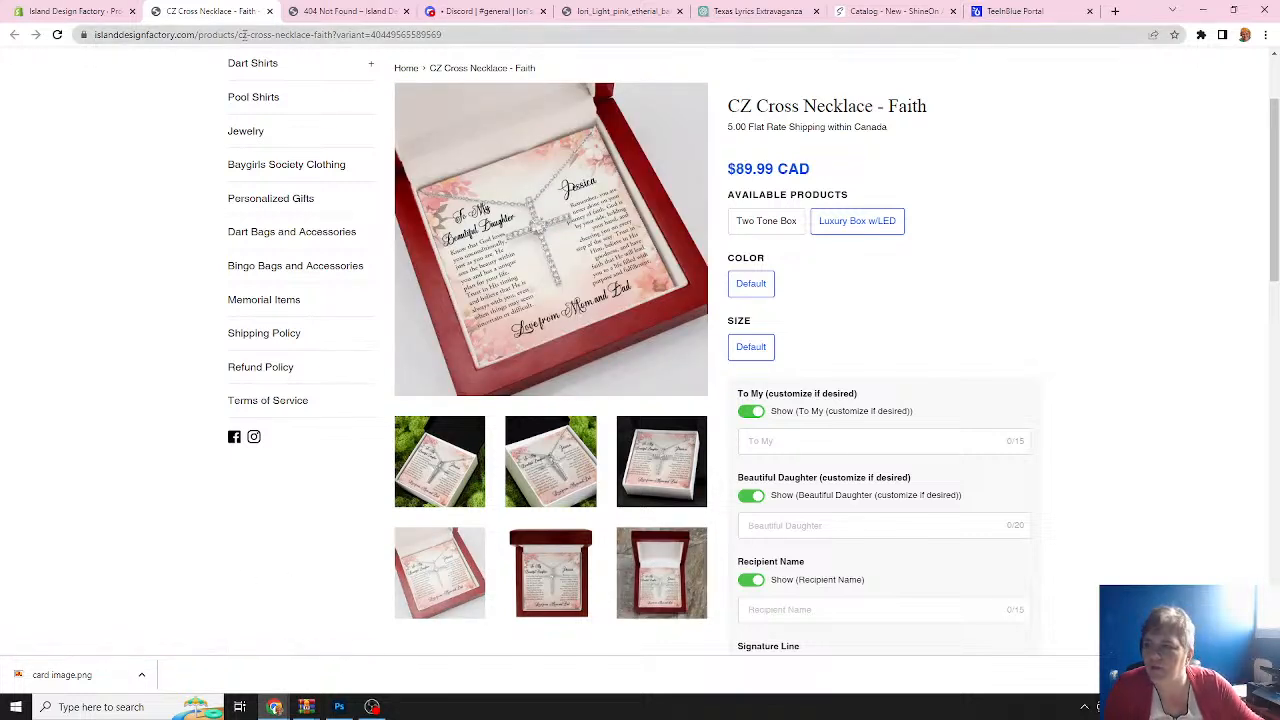
# Delete the Color option from the product's variants in the Shopify admin.
pyautogui.click(95, 10)
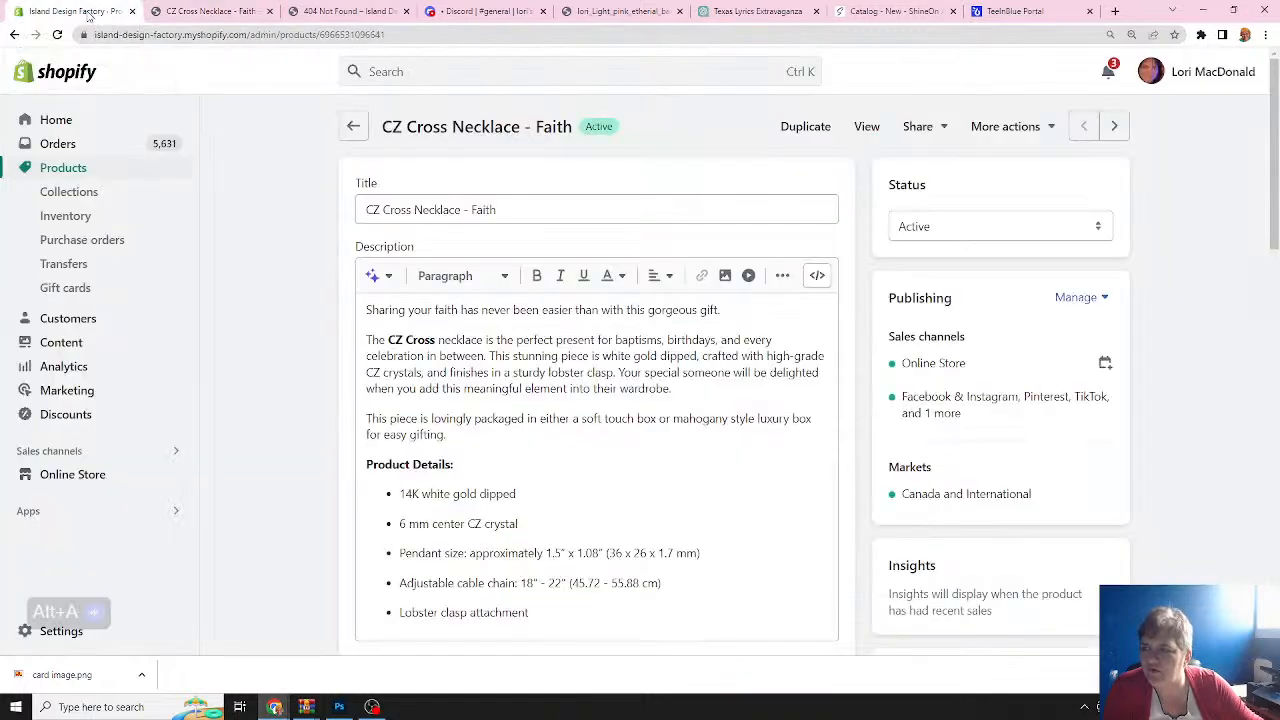
pyautogui.scroll(-10, 649, 294)
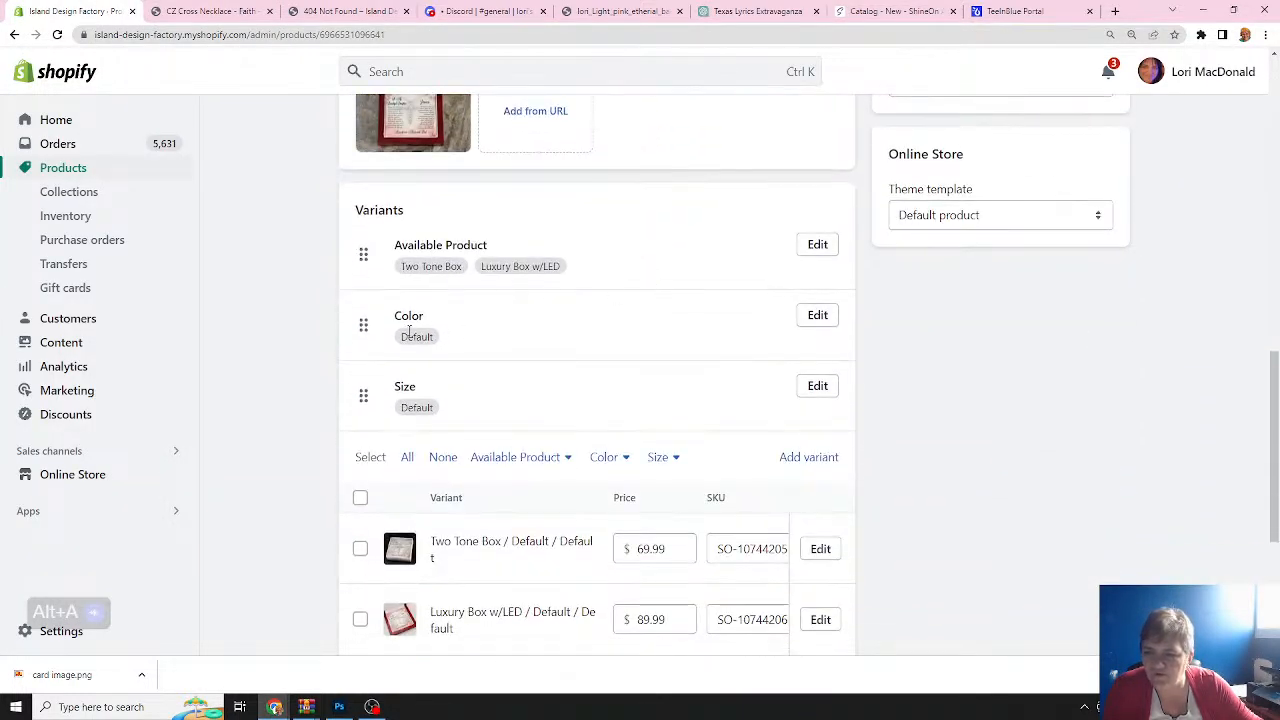
pyautogui.click(817, 316)
pyautogui.click(824, 339)
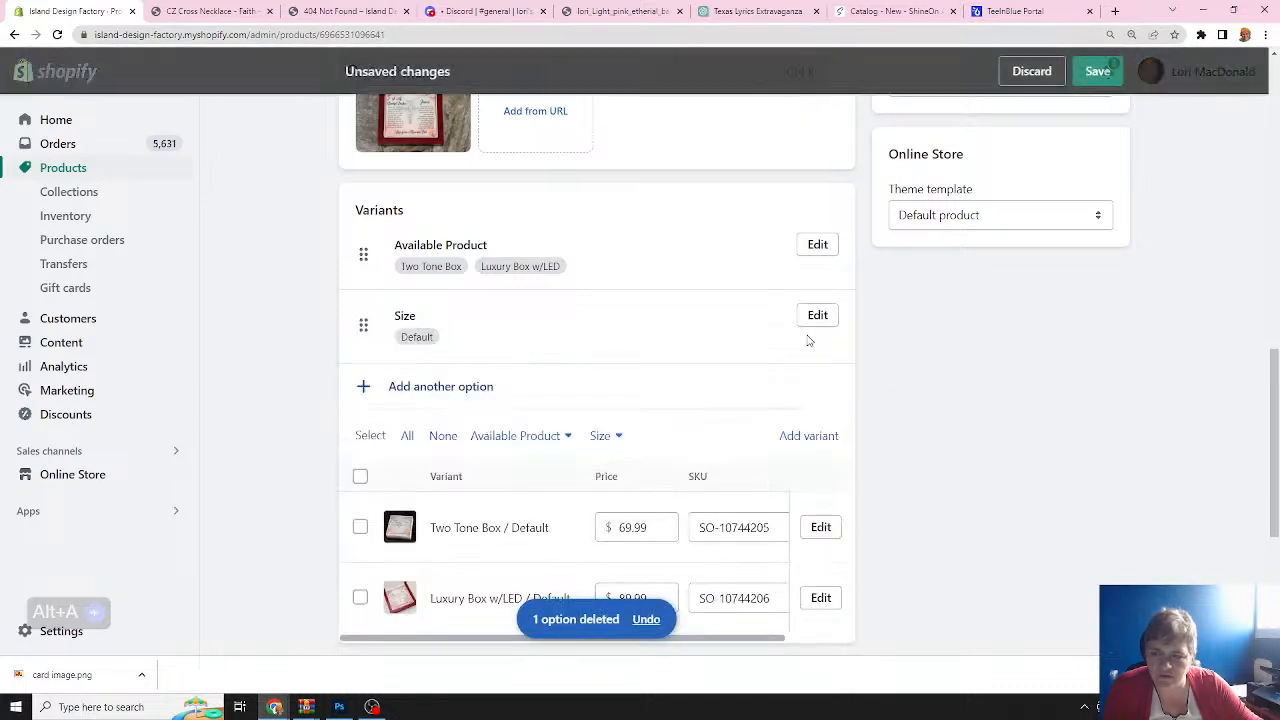
# Delete the Size option from the product's variants.
pyautogui.click(818, 316)
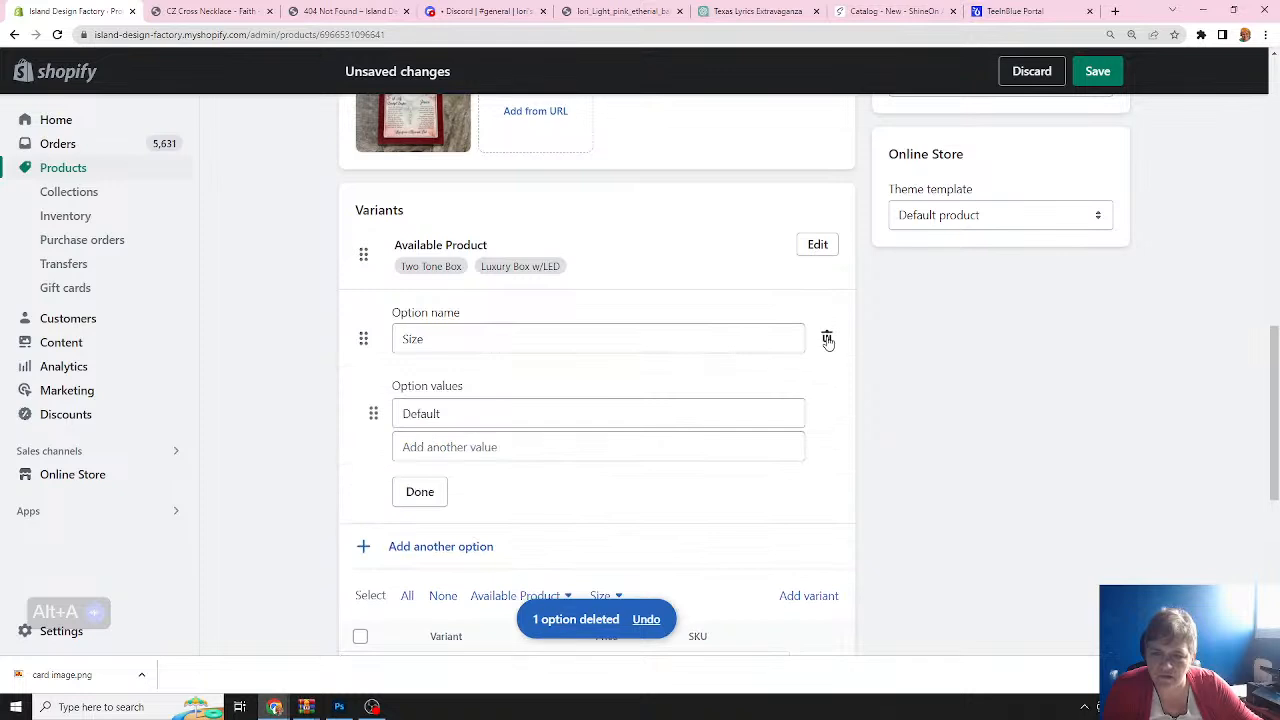
pyautogui.click(827, 339)
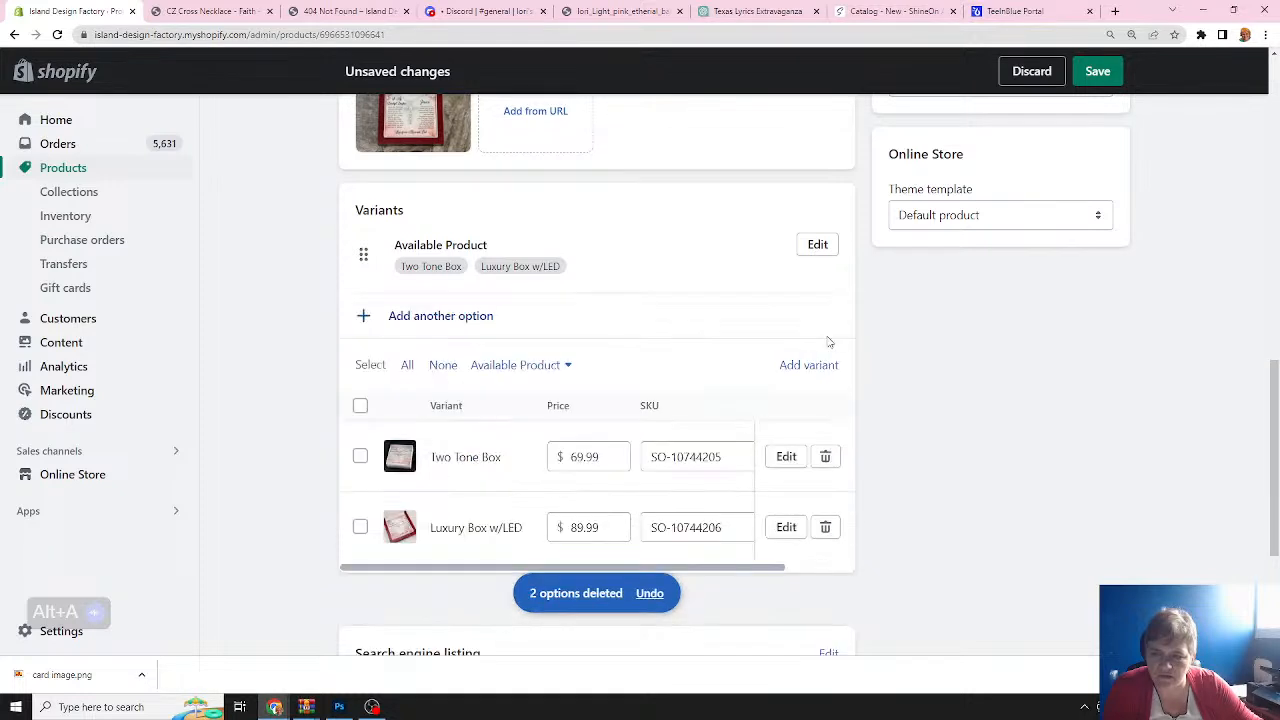
# Change the Two Tone Box variant's image to the second product photo, the white box close-up on green moss.
pyautogui.click(360, 456)
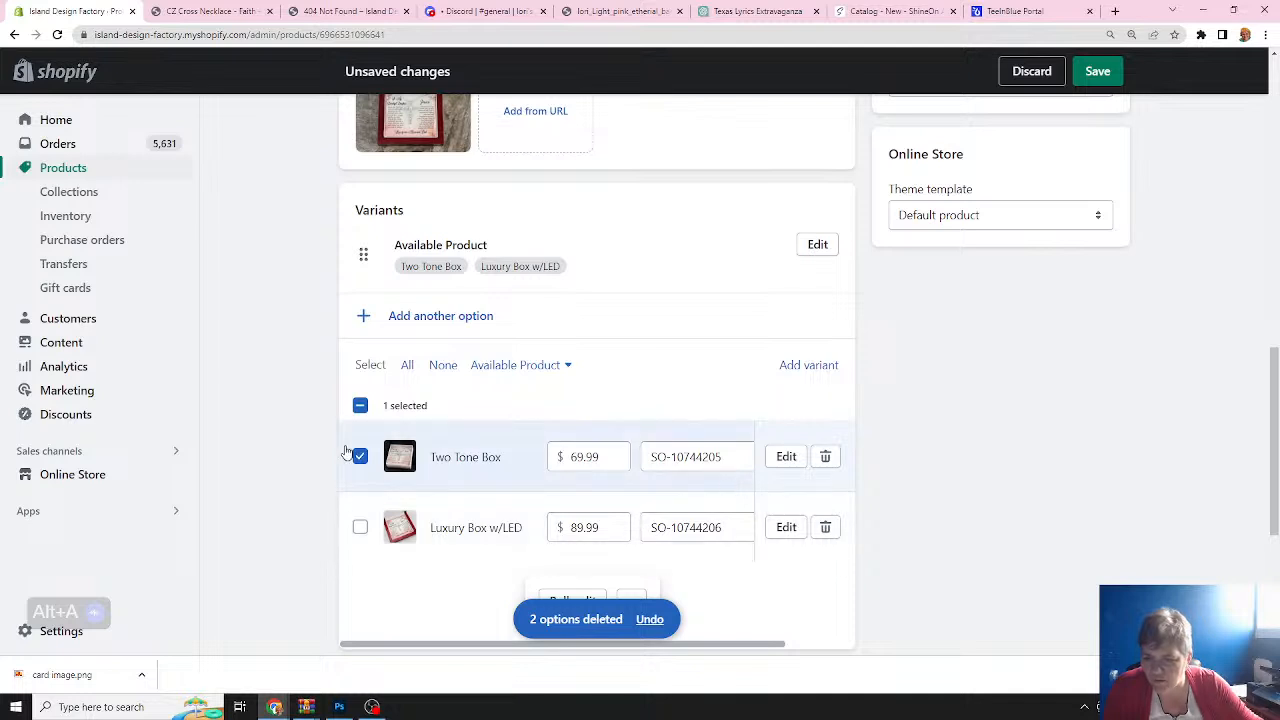
pyautogui.click(786, 458)
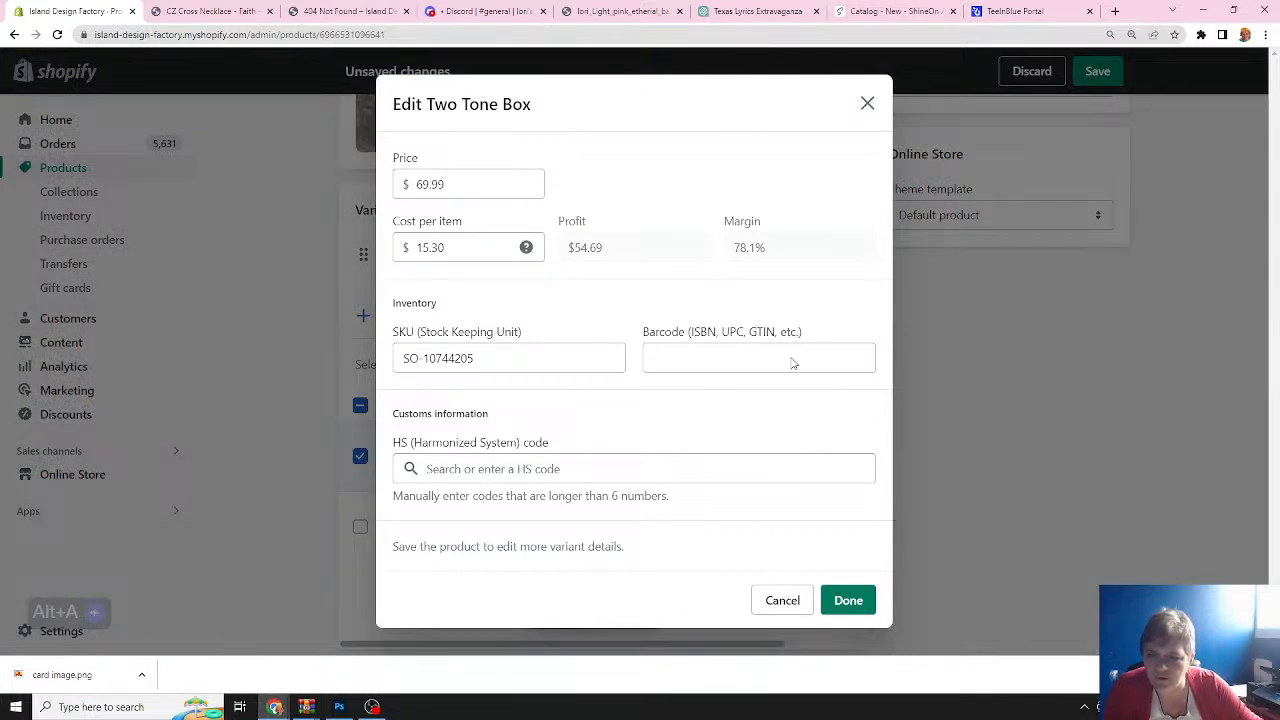
pyautogui.click(864, 105)
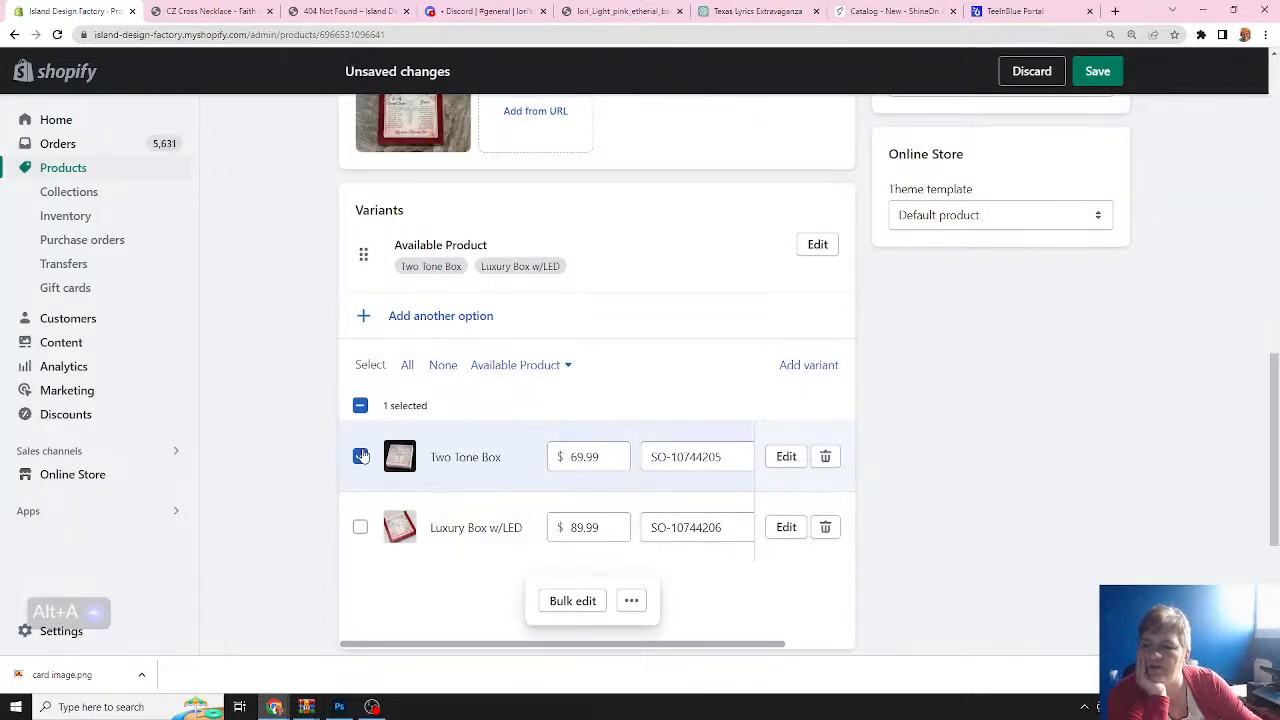
pyautogui.click(632, 602)
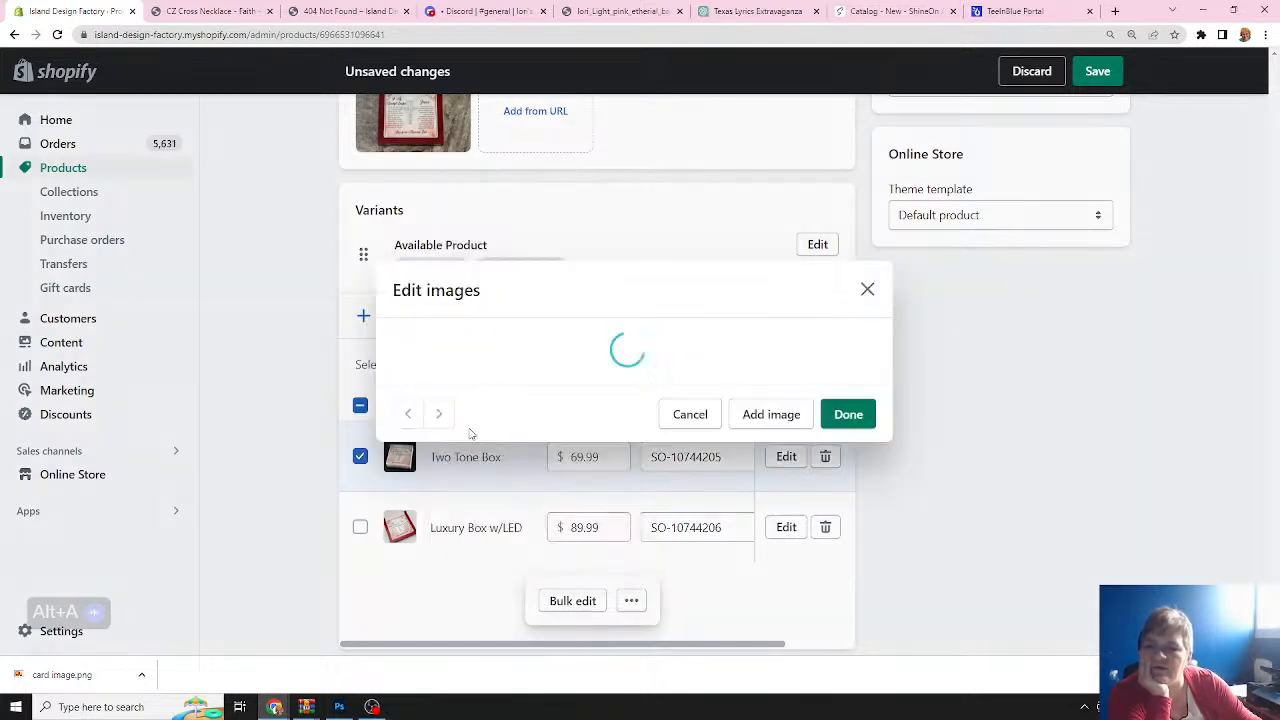
pyautogui.click(470, 432)
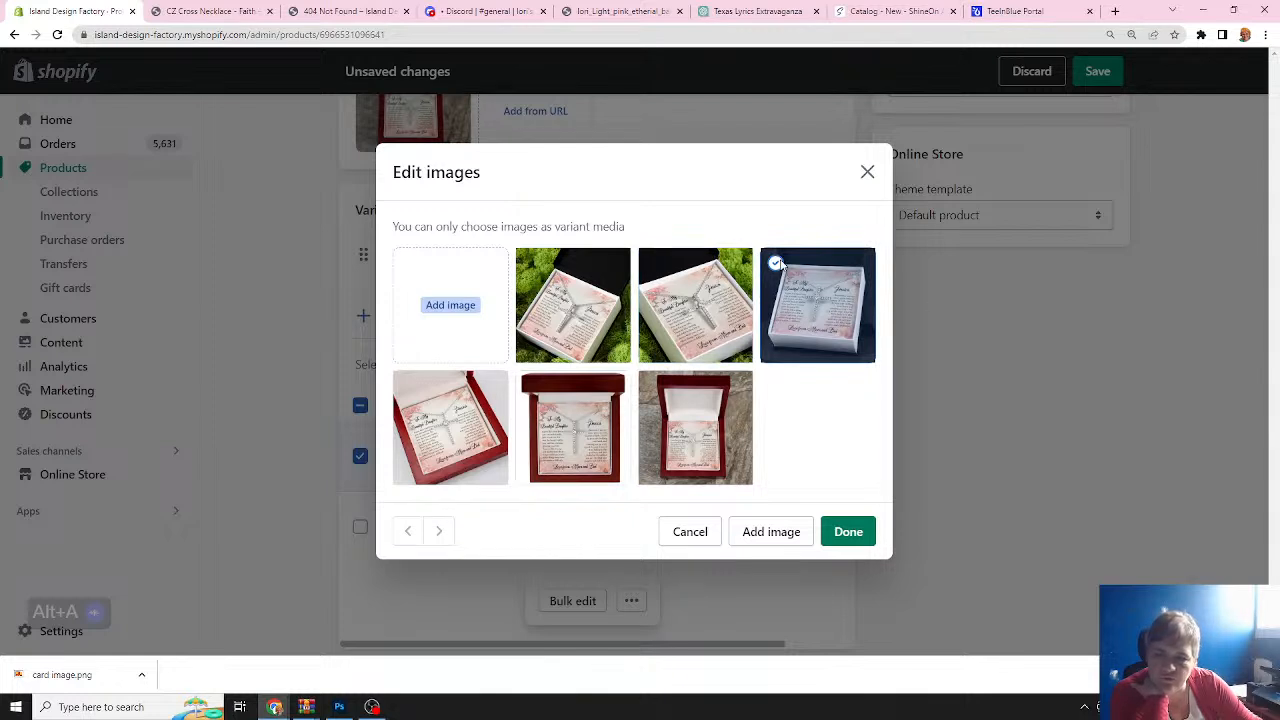
pyautogui.click(654, 266)
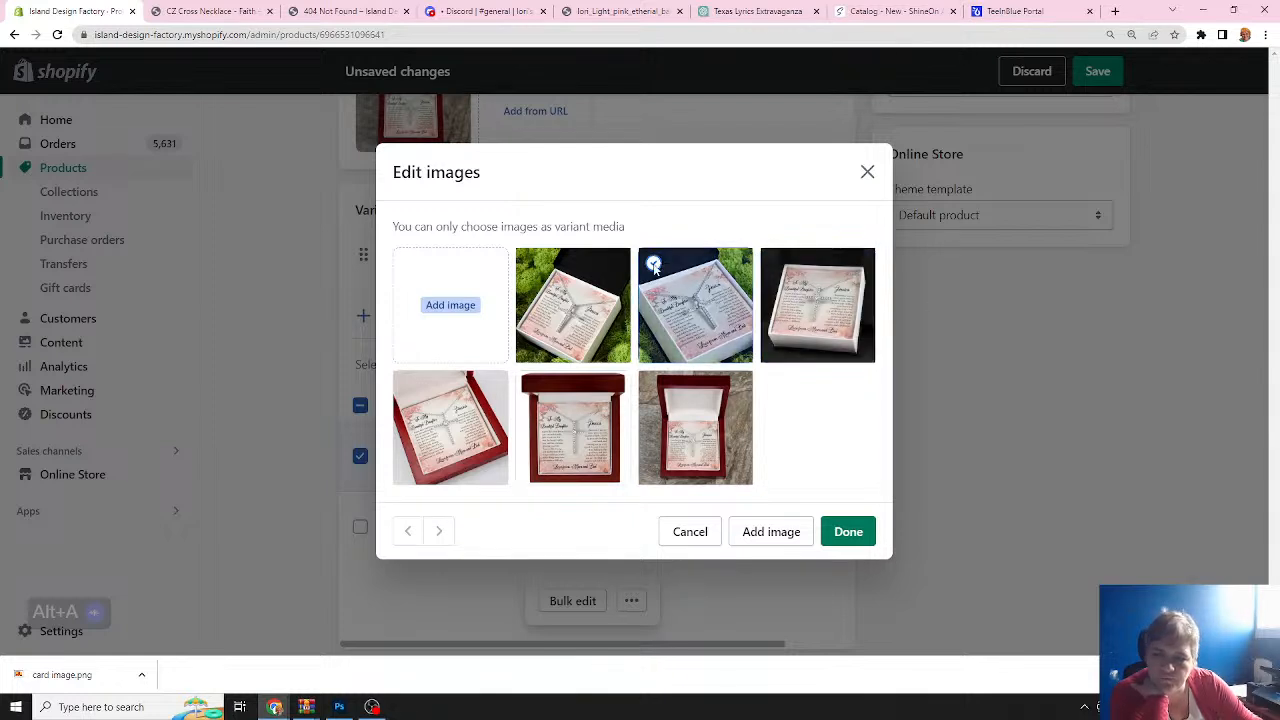
pyautogui.click(845, 533)
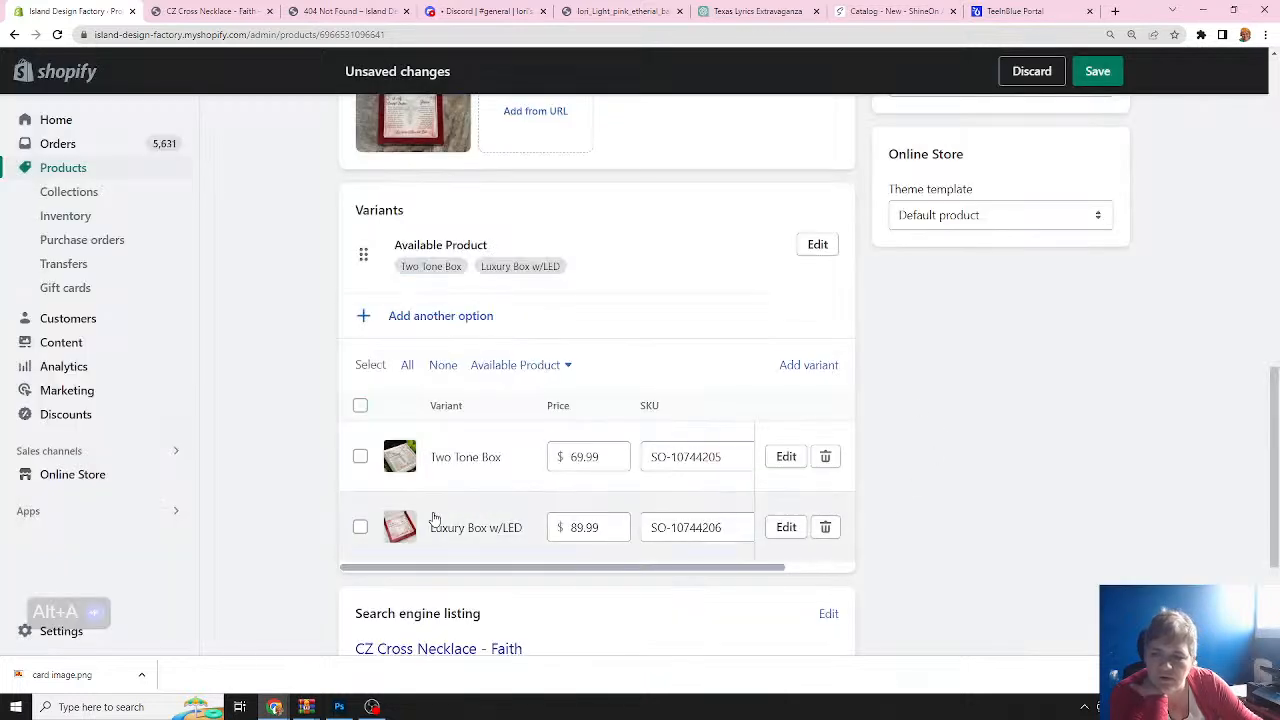
# Change the Luxury Box w/LED variant's image to the straight-on photo of the open mahogany box.
pyautogui.click(361, 528)
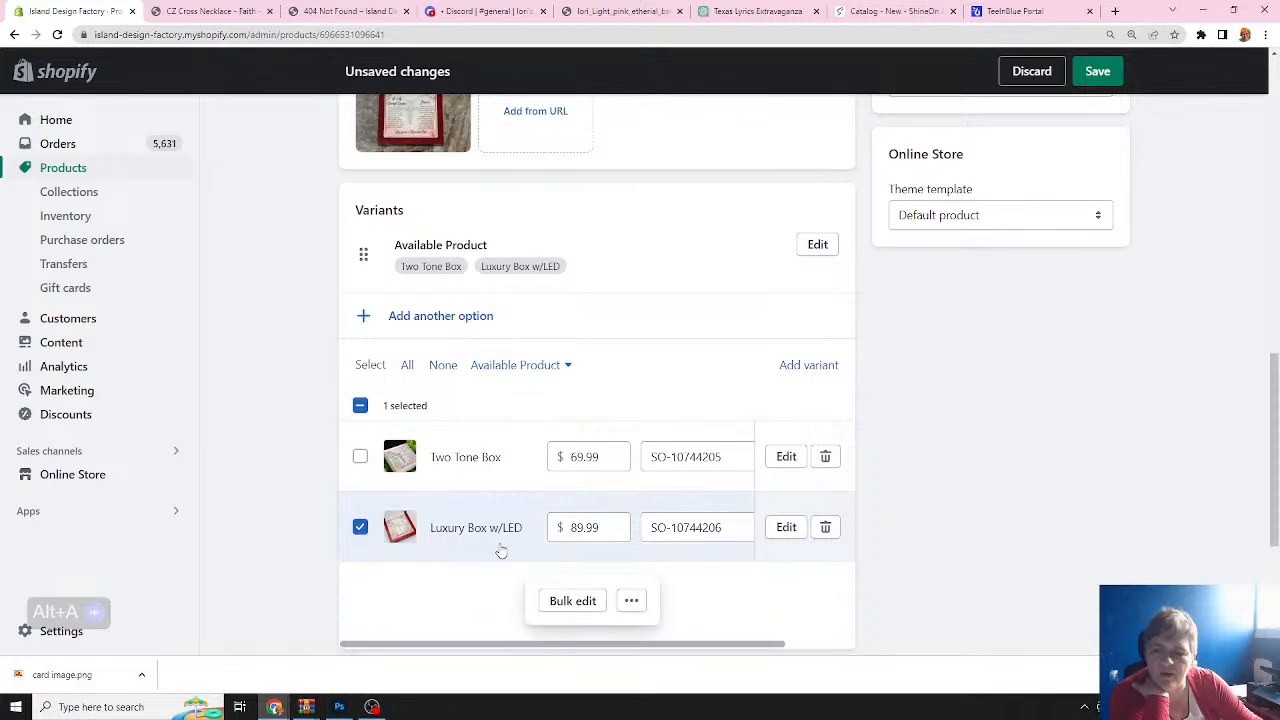
pyautogui.click(631, 602)
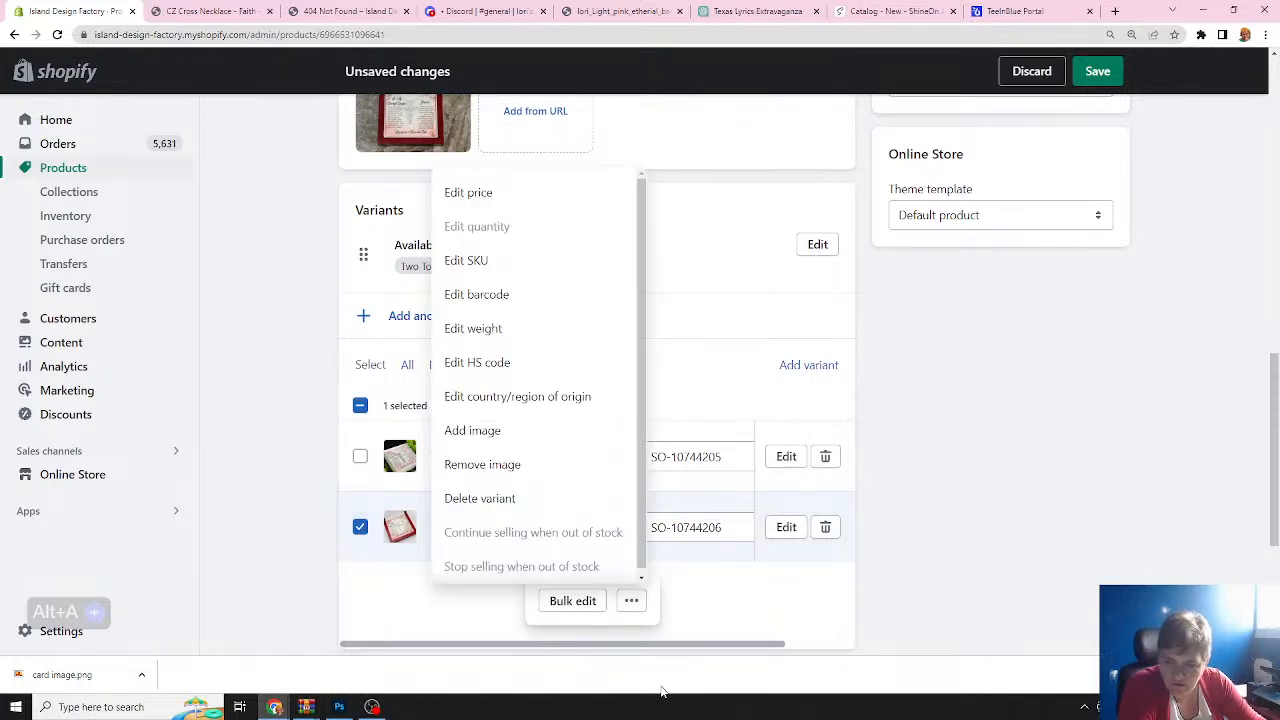
pyautogui.click(486, 432)
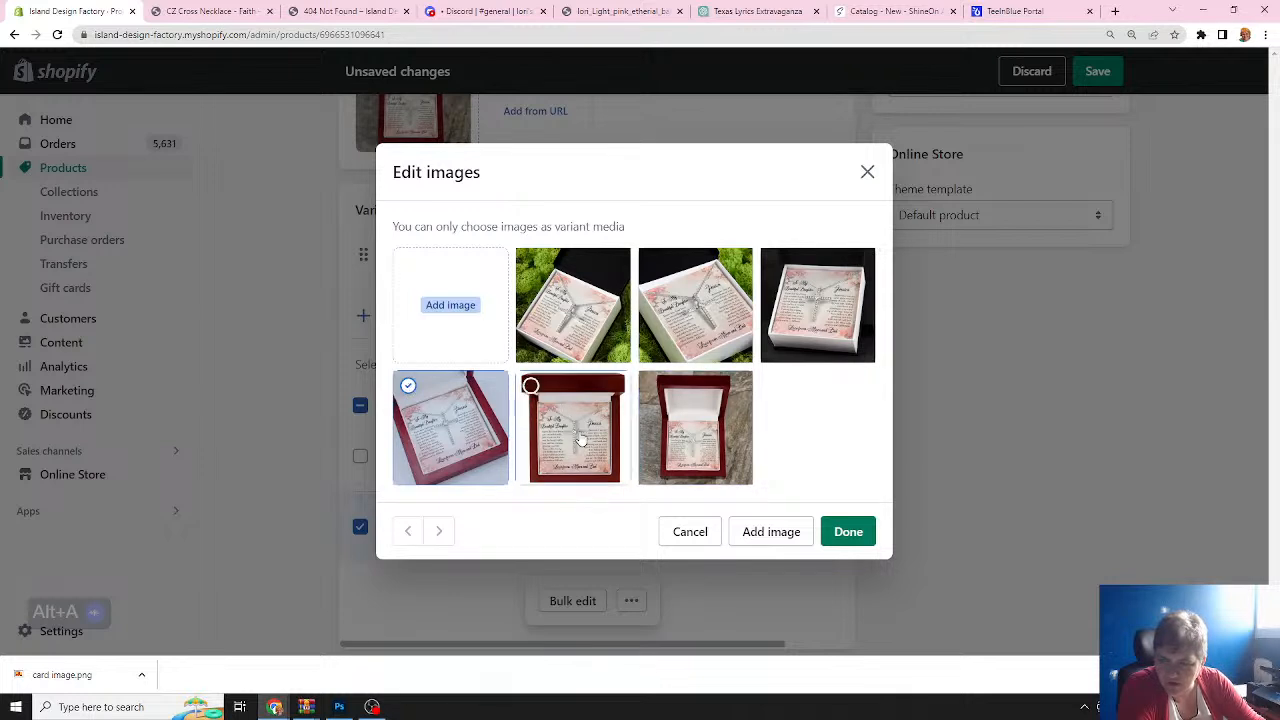
pyautogui.click(533, 388)
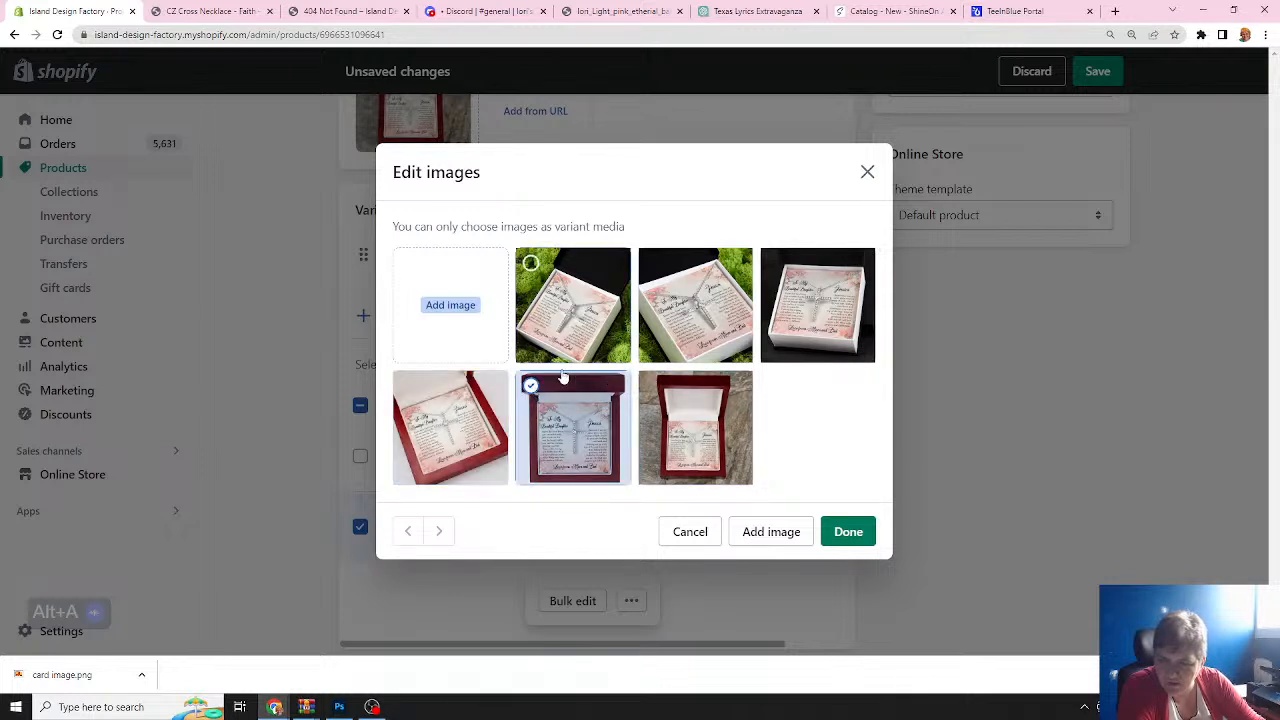
pyautogui.click(848, 531)
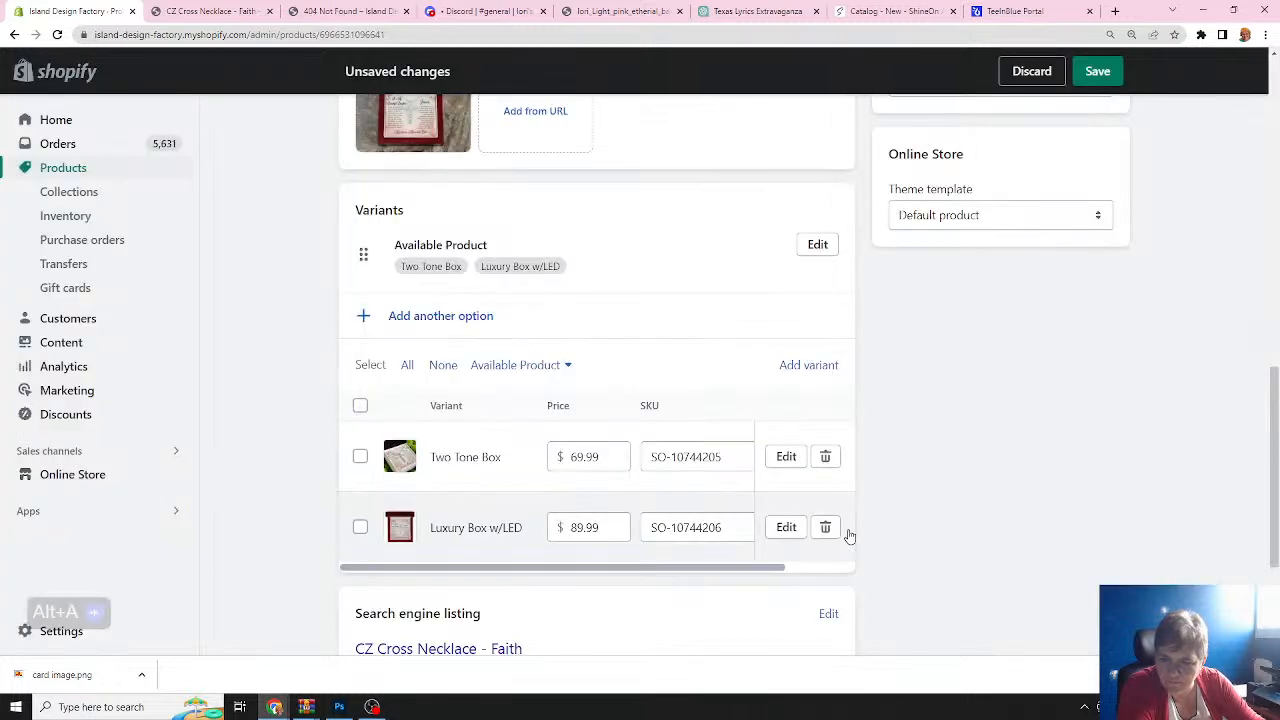
# Save the product and accept the deletion of the variants with Color and Size options.
pyautogui.scroll(6, 938, 470)
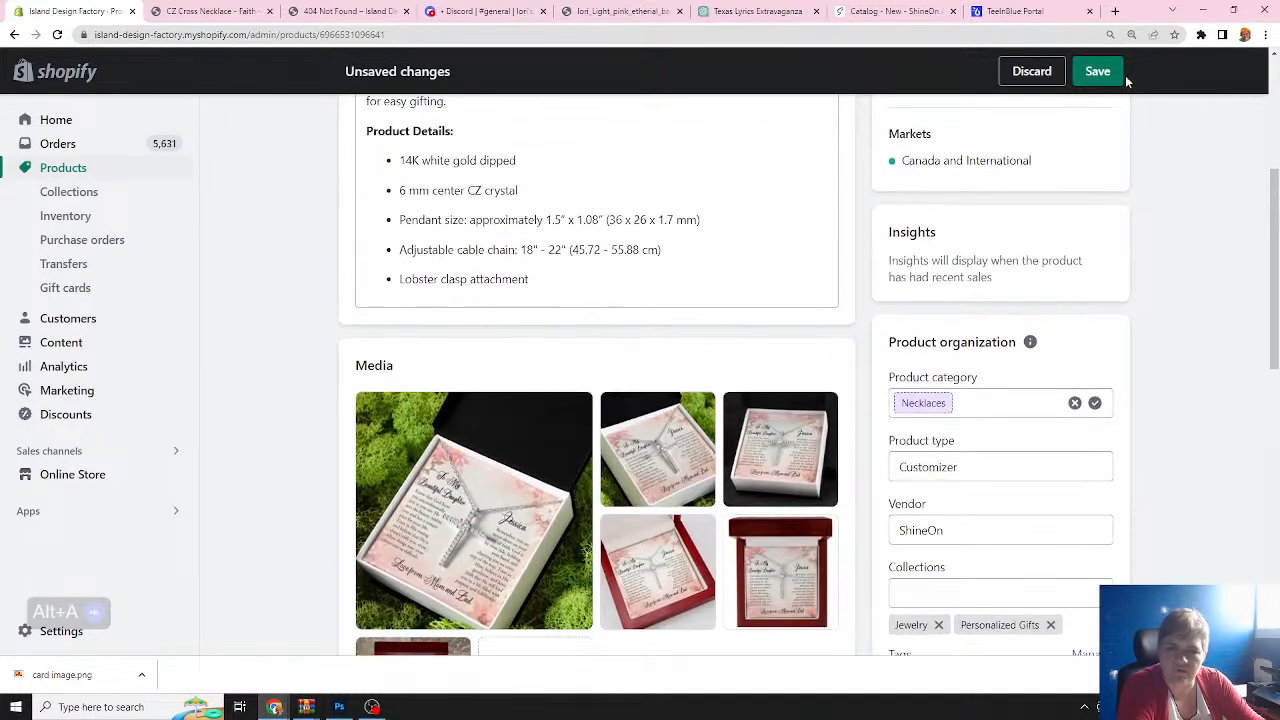
pyautogui.click(1096, 74)
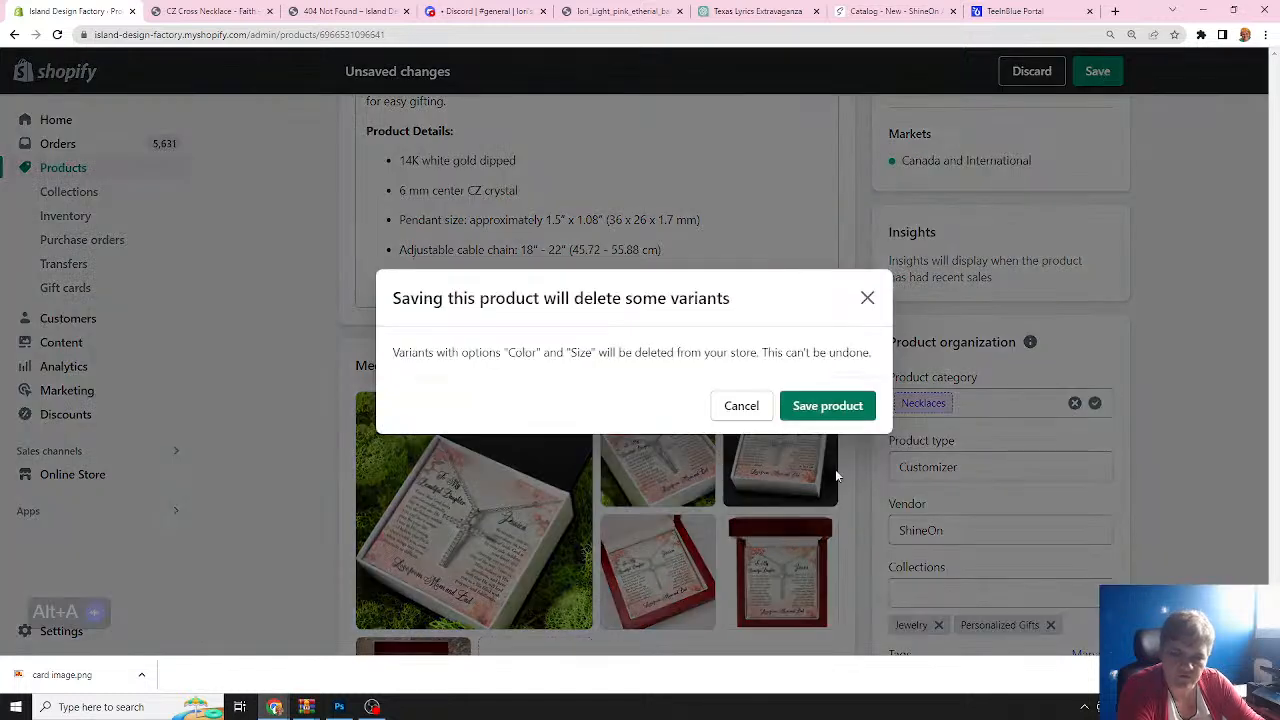
pyautogui.click(836, 408)
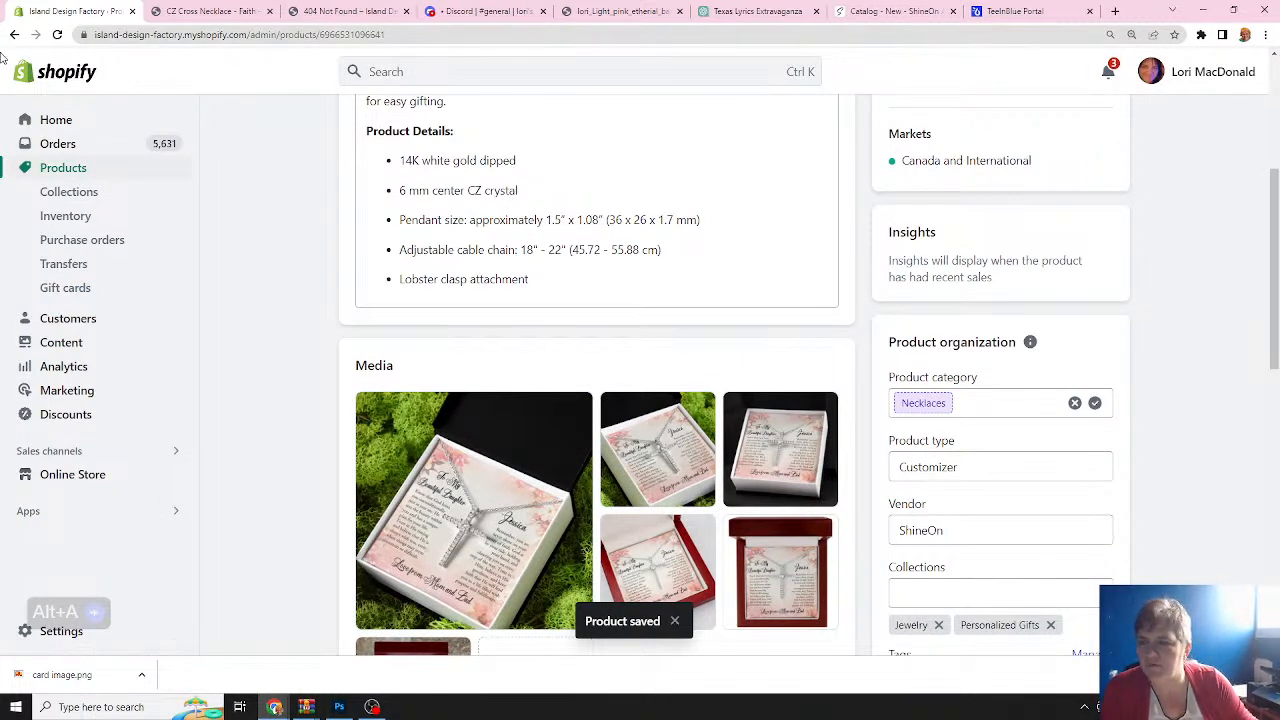
# Reload the product's online store page, review its images and options, and switch to Two Tone Box.
pyautogui.click(220, 12)
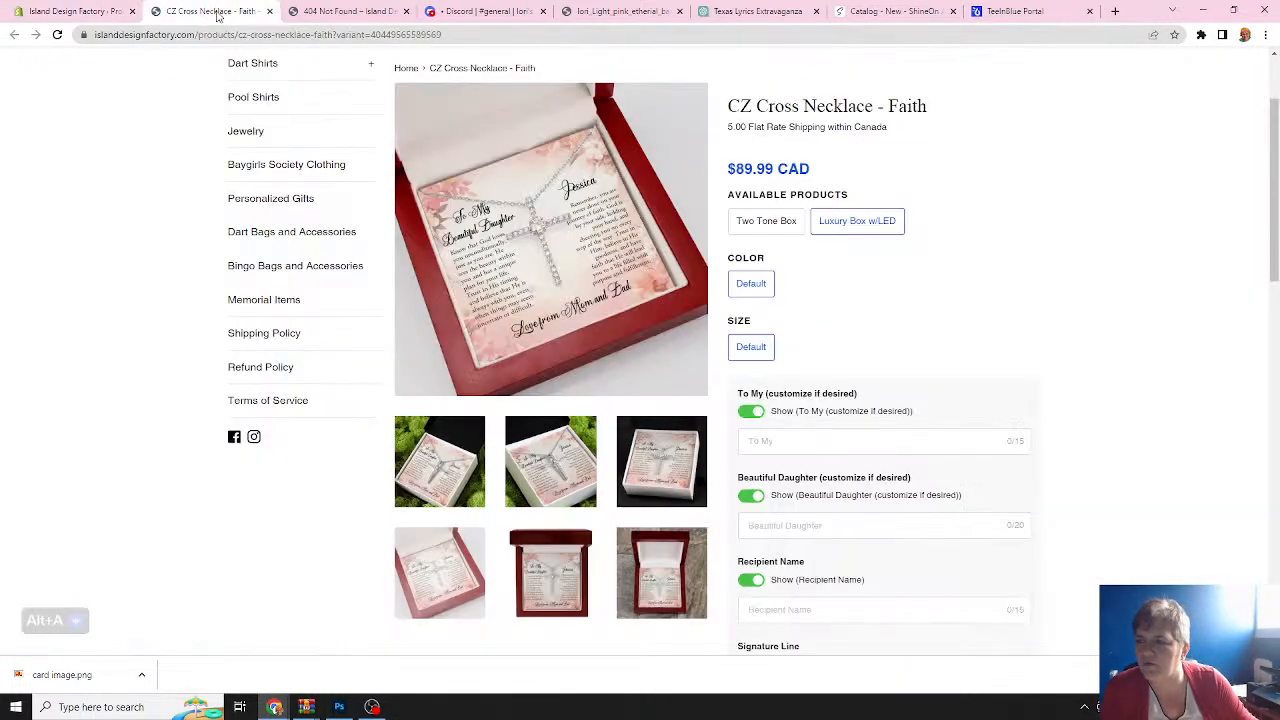
pyautogui.scroll(1, 495, 278)
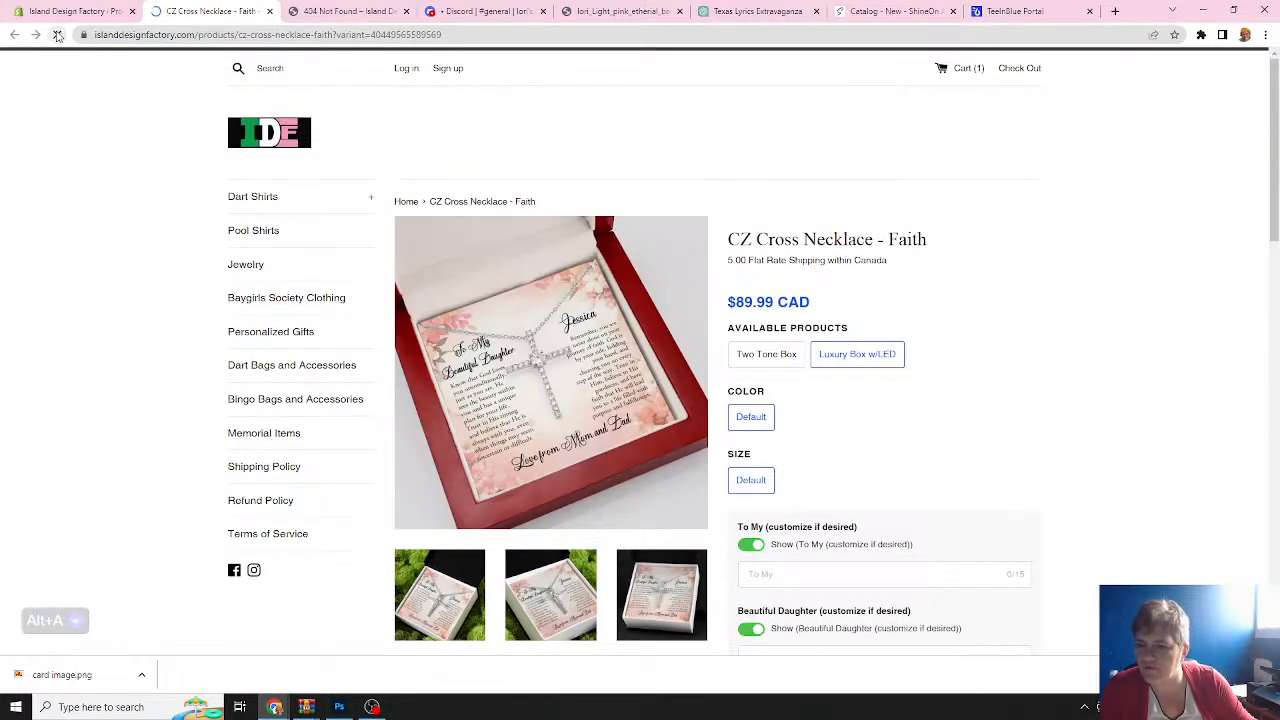
pyautogui.click(58, 35)
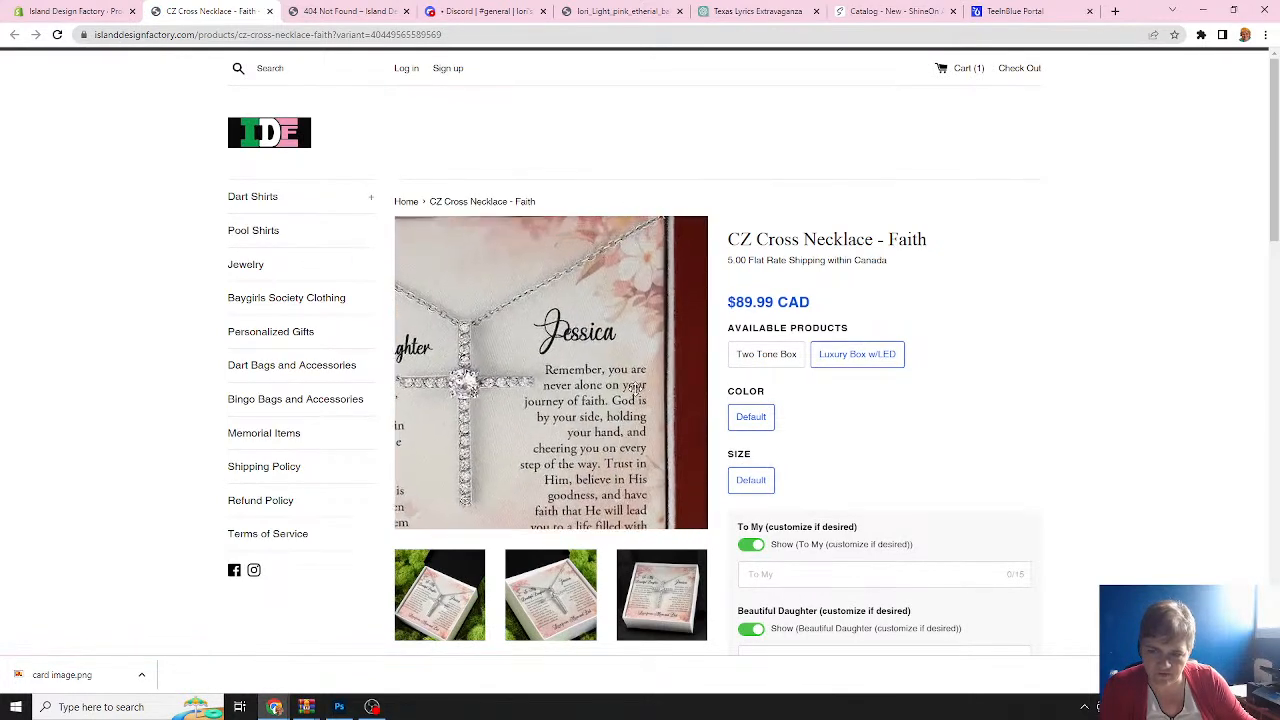
pyautogui.scroll(-3, 350, 511)
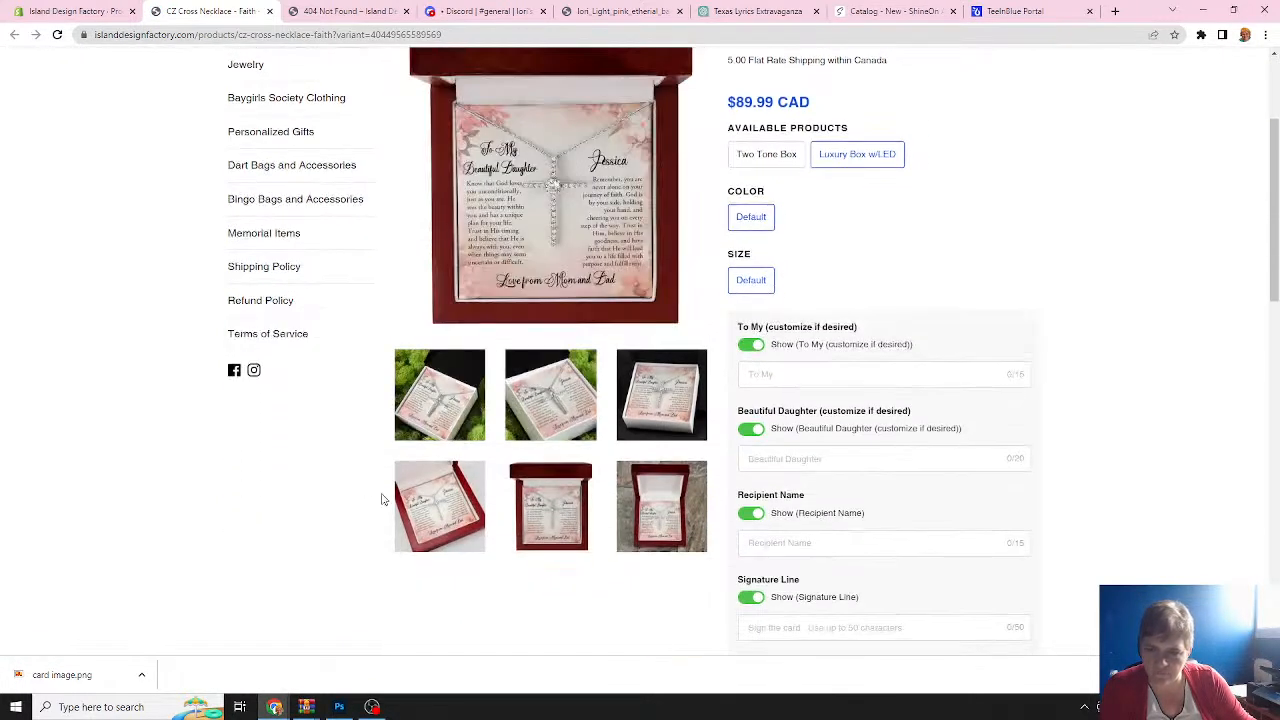
pyautogui.click(758, 163)
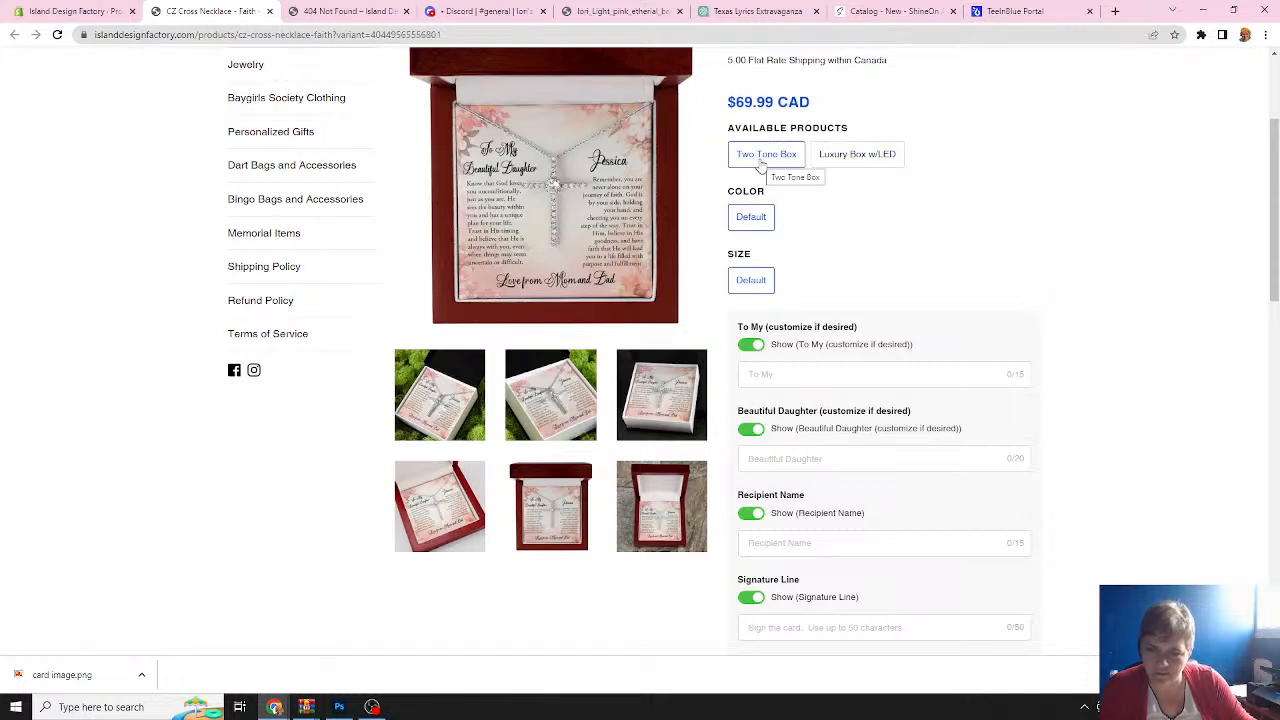
# Enter "Sweet Girl" as the To My text and preview the personalized card in the Two Tone Box.
pyautogui.click(772, 377)
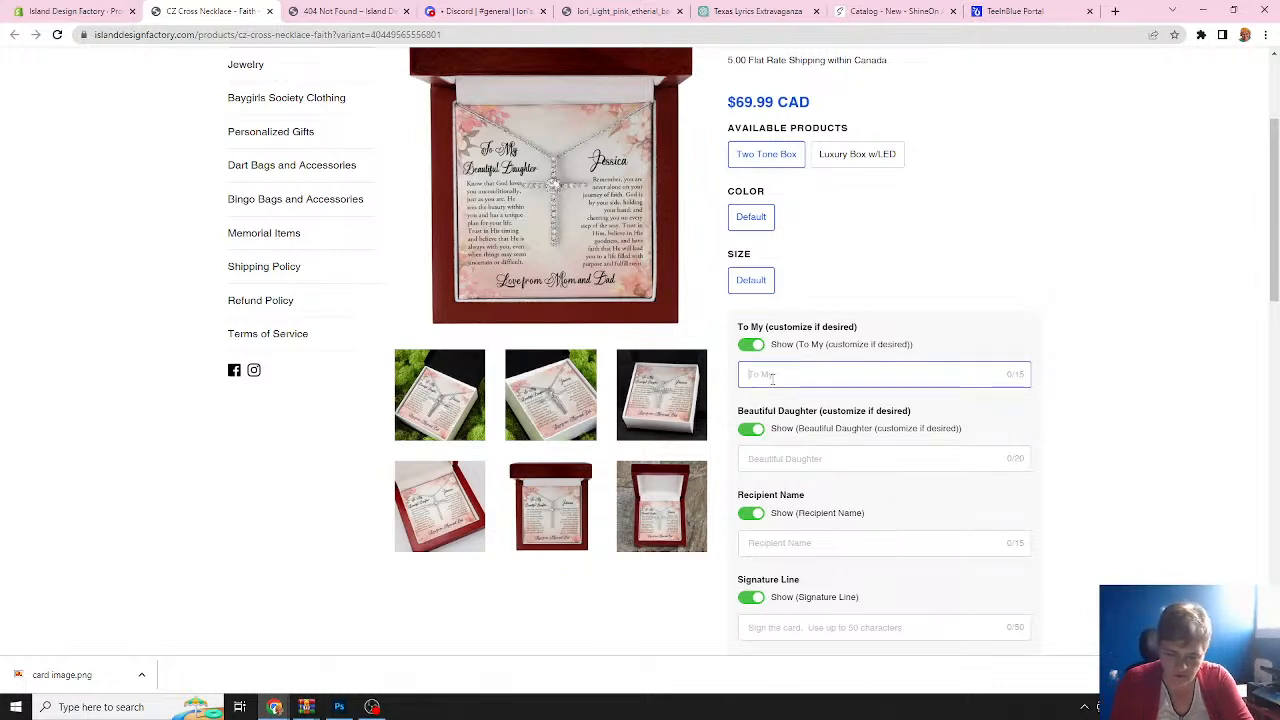
pyautogui.write('Sweet Girl')
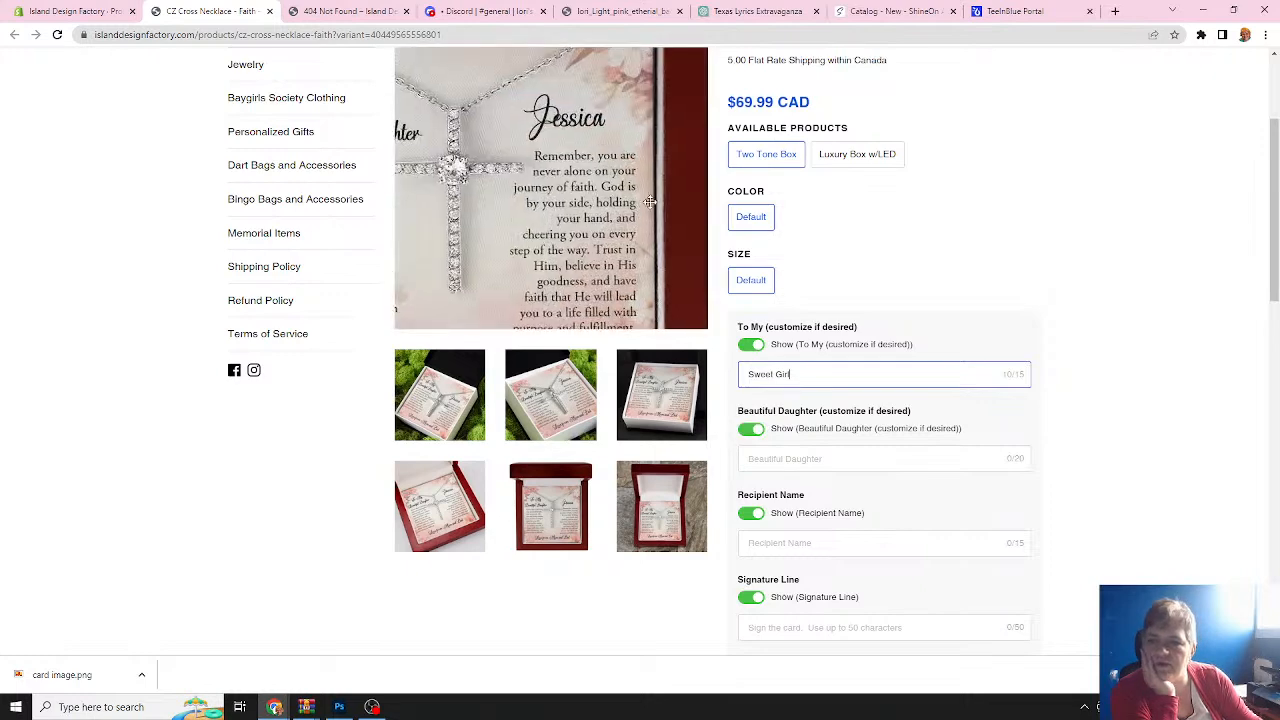
pyautogui.click(746, 172)
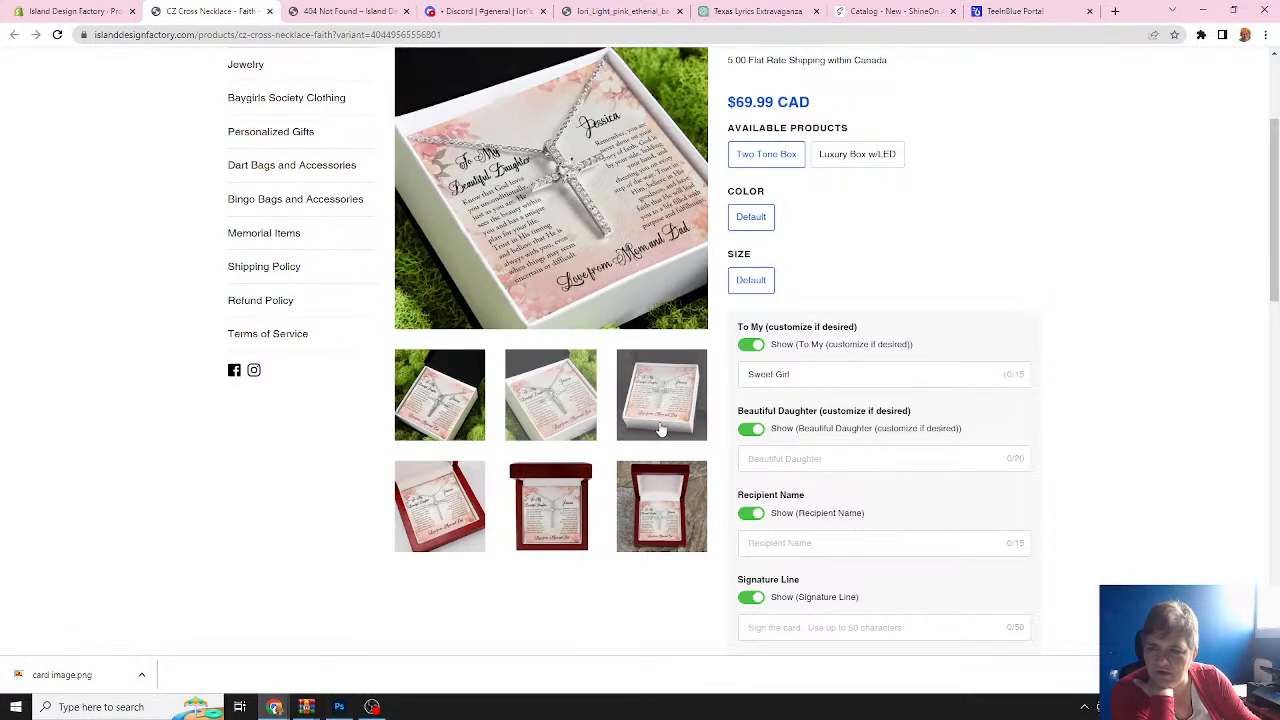
pyautogui.click(792, 373)
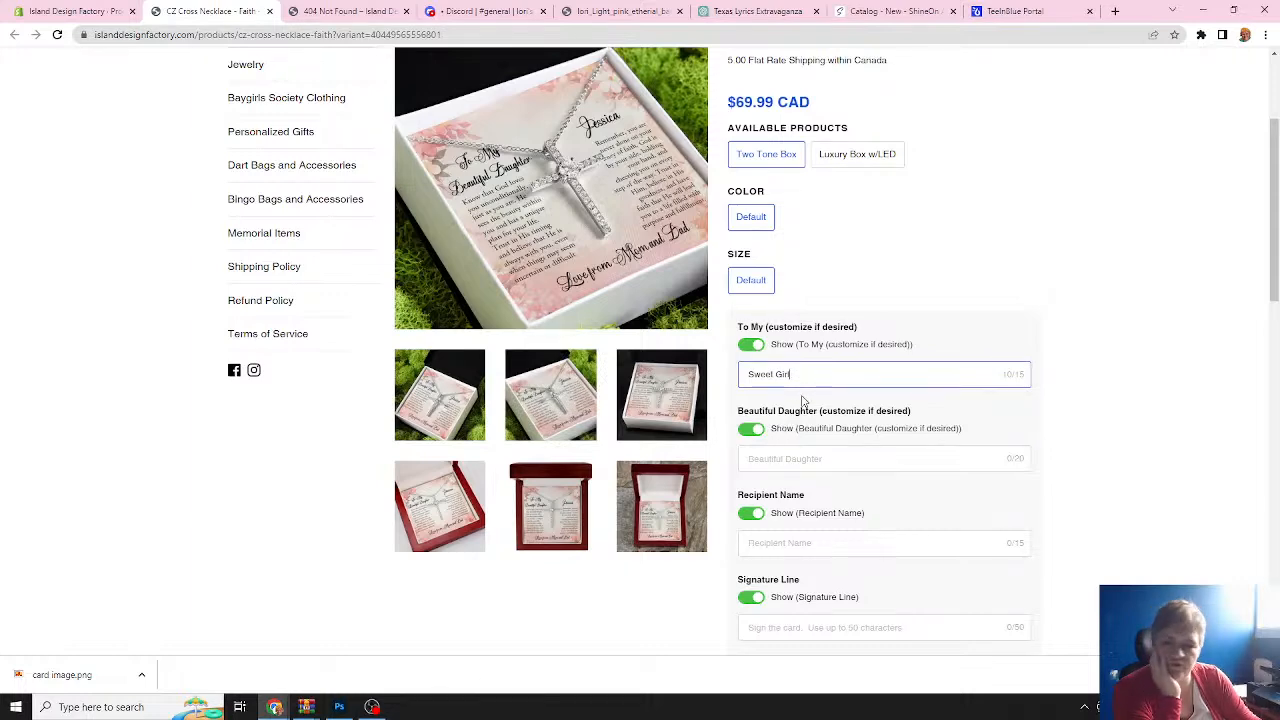
pyautogui.scroll(-3, 795, 413)
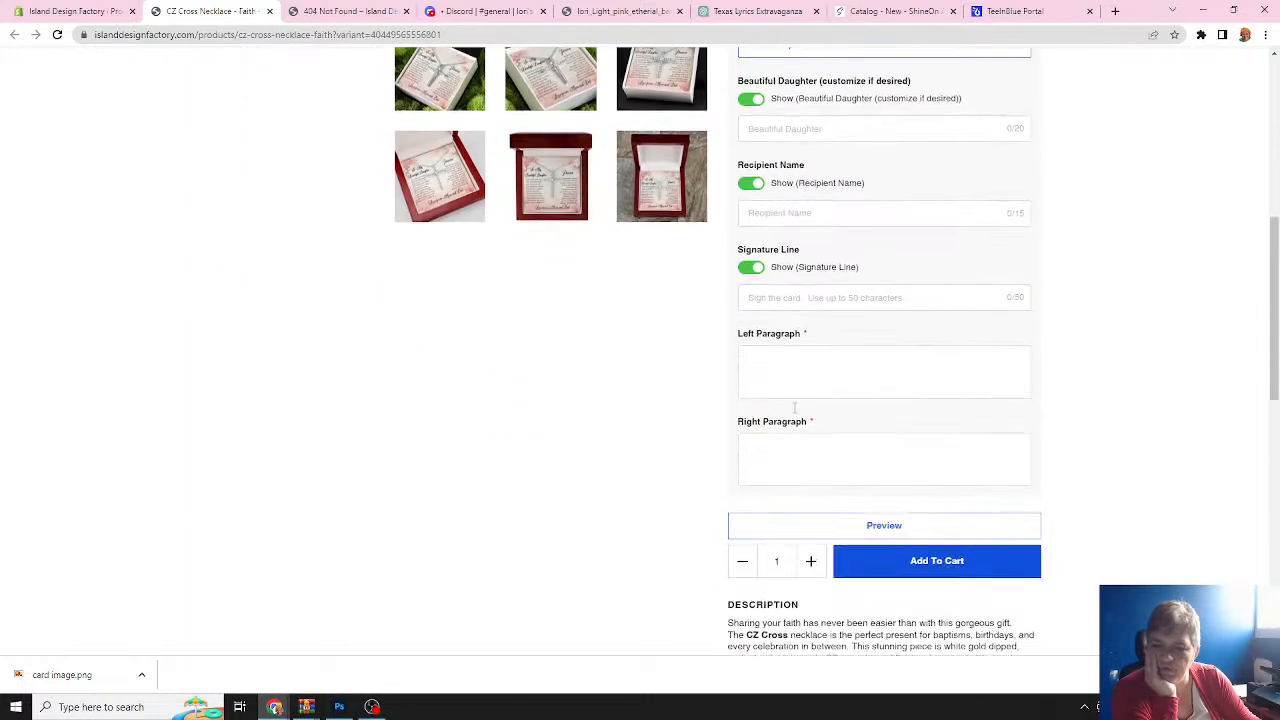
pyautogui.click(867, 526)
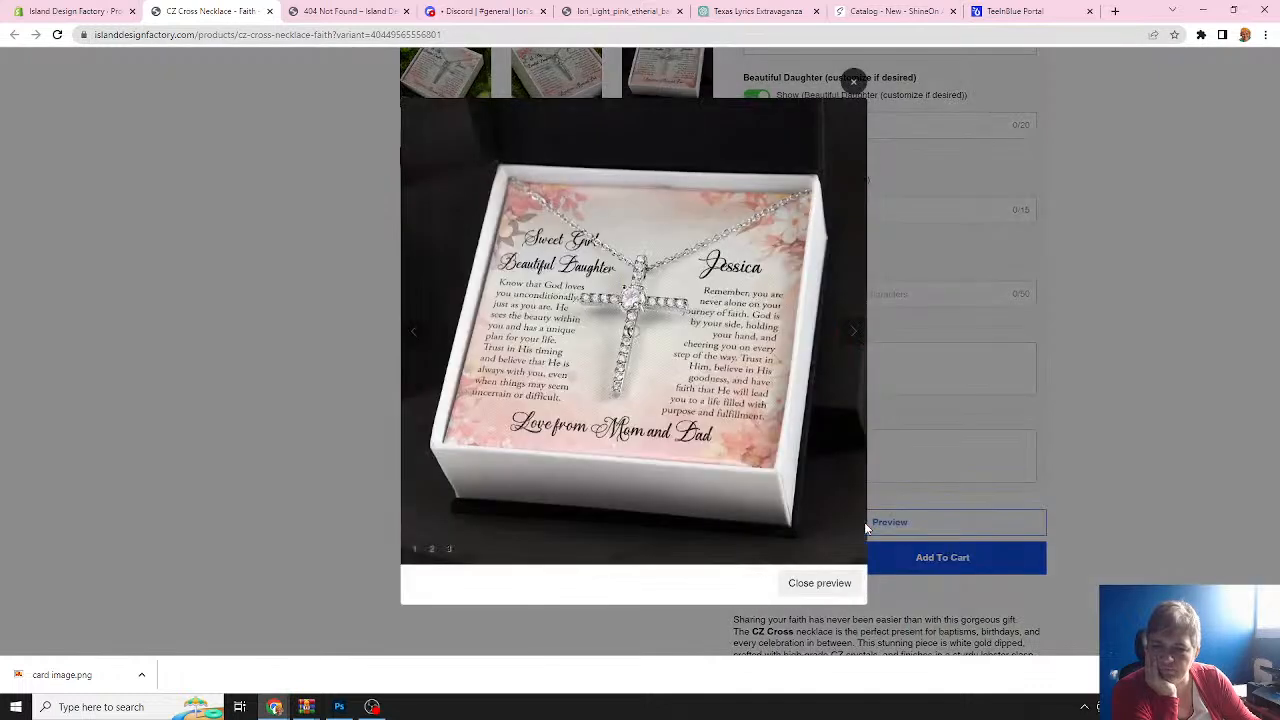
pyautogui.click(818, 589)
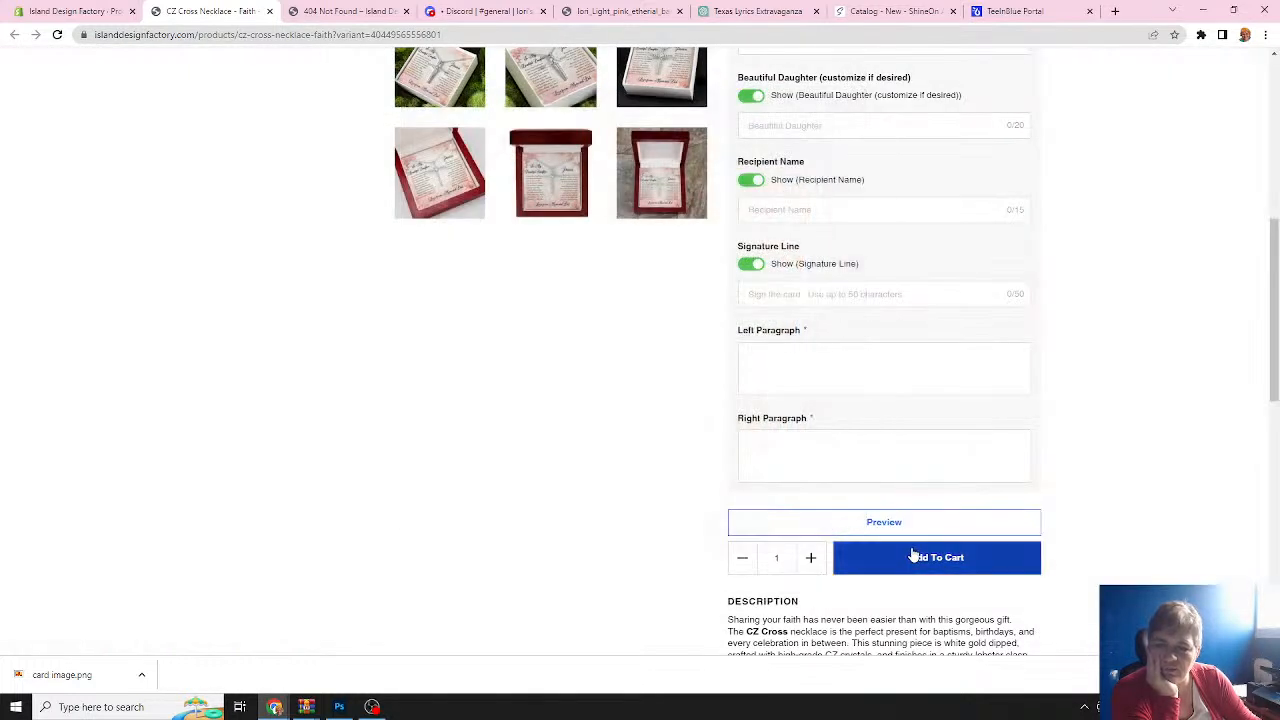
# Reload the store page again and switch to Luxury Box w/LED to check its images and the Color and Size options.
pyautogui.scroll(2, 836, 436)
pyautogui.scroll(1, 838, 441)
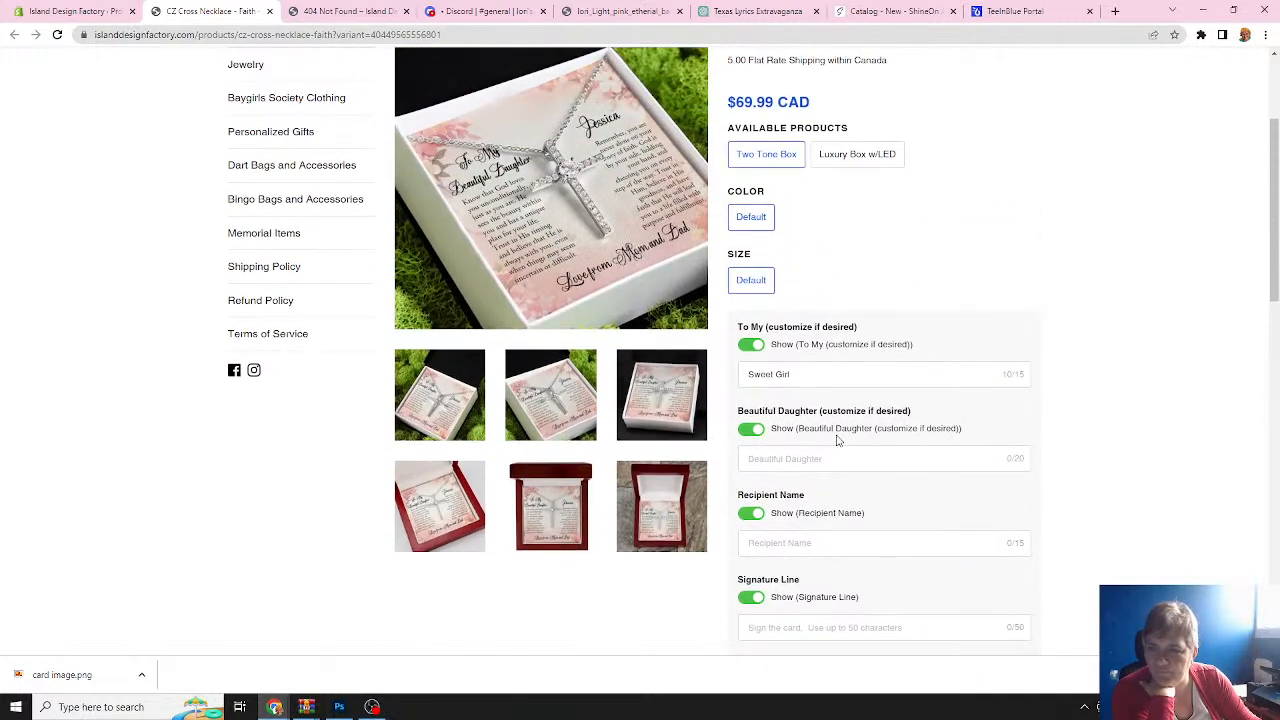
pyautogui.click(57, 35)
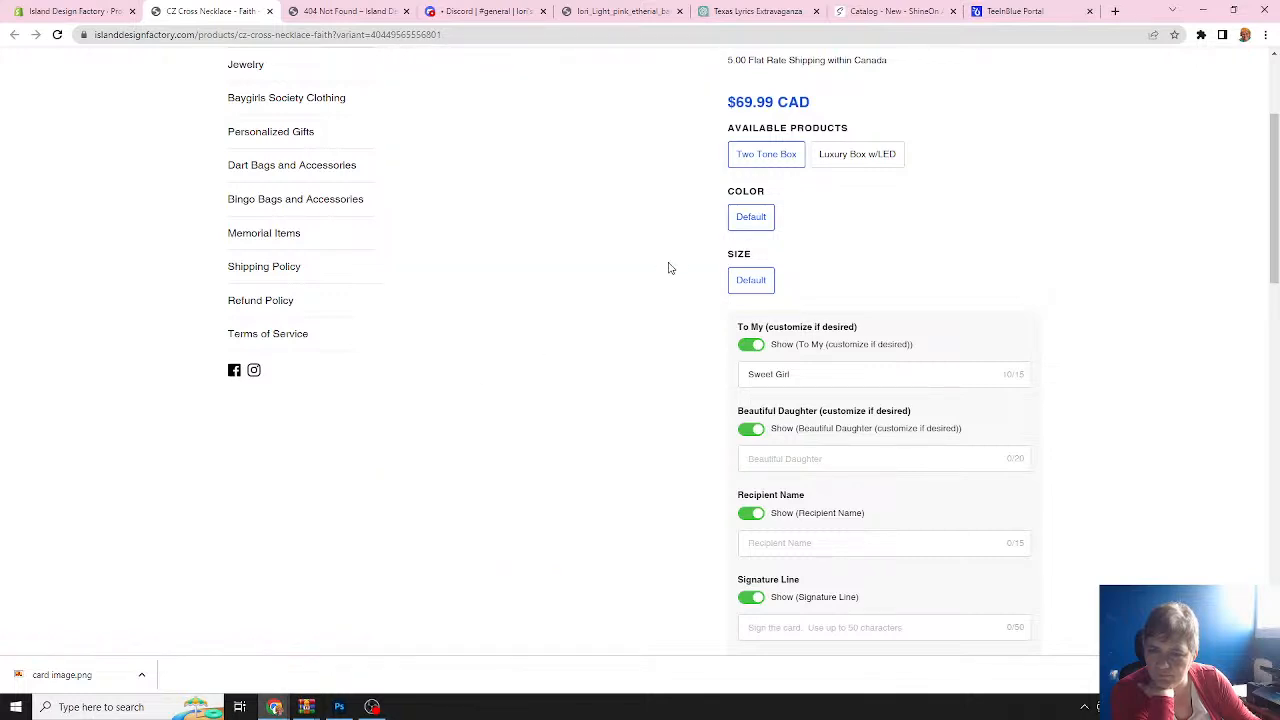
pyautogui.scroll(2, 672, 262)
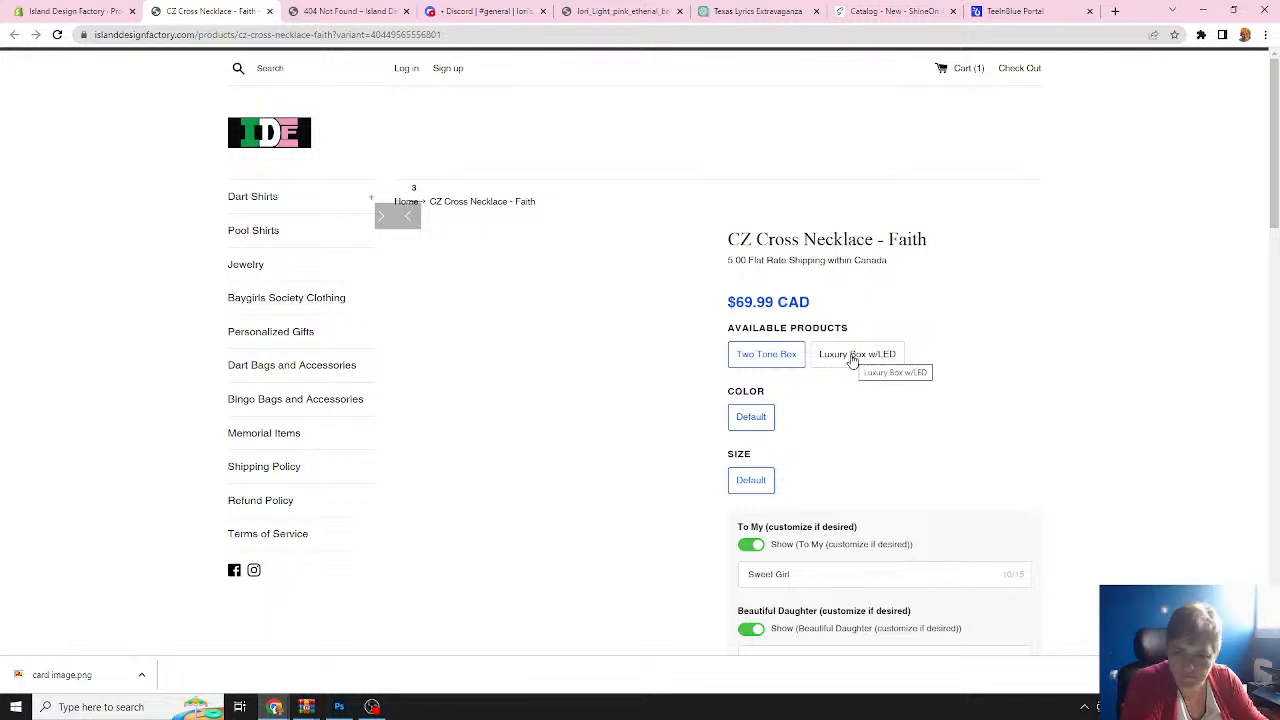
pyautogui.click(848, 360)
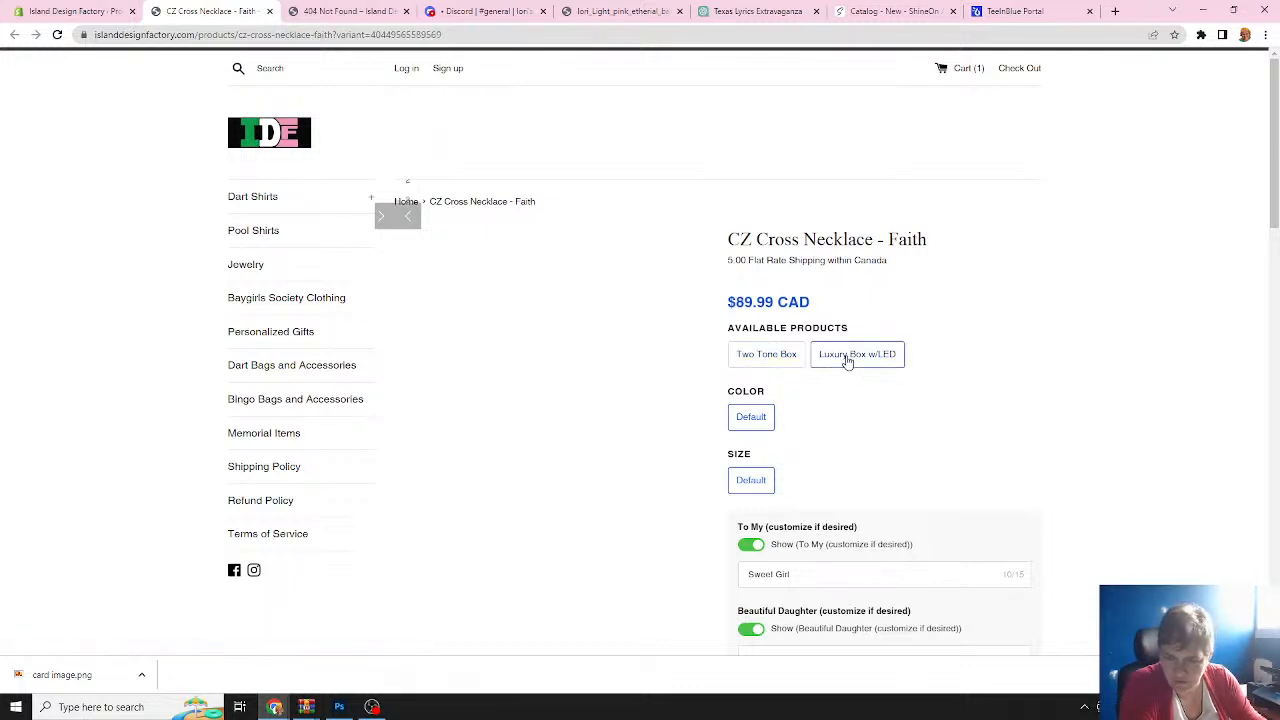
pyautogui.scroll(-2, 680, 396)
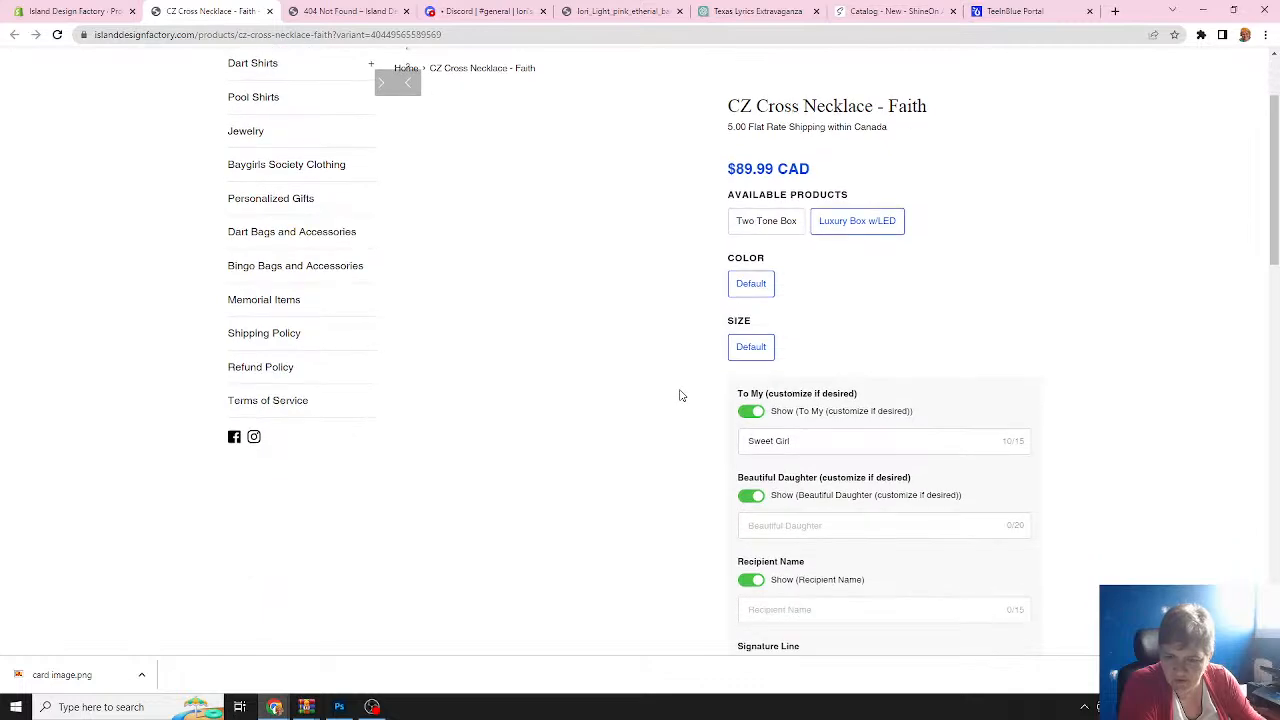
pyautogui.scroll(-3, 680, 396)
pyautogui.scroll(4, 681, 396)
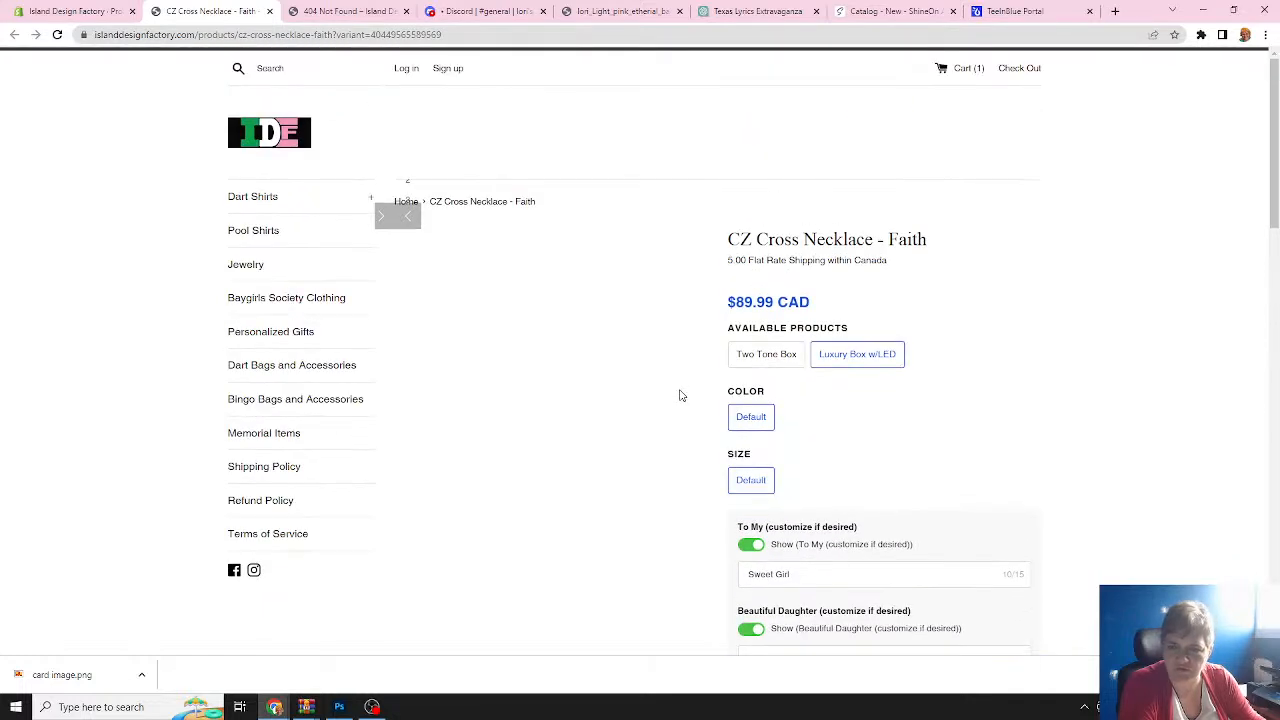